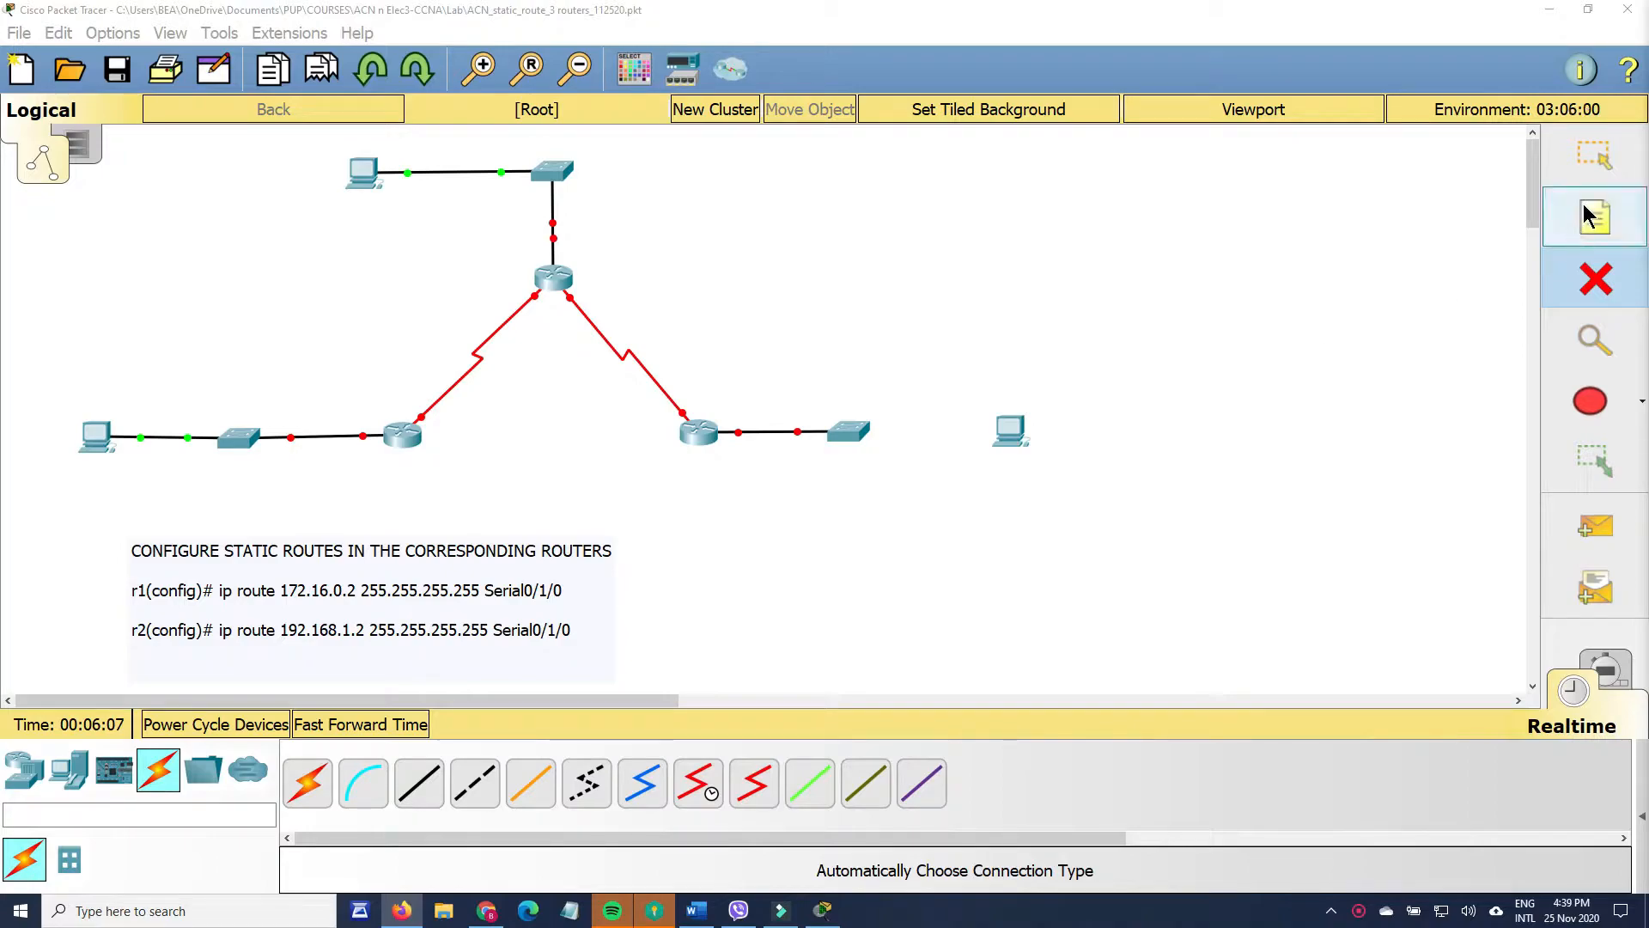
- Connect the switch beside the lower-right router to the unconnected PC with an automatically chosen cable
{"action": "left_click", "coordinate": [1637, 266]}
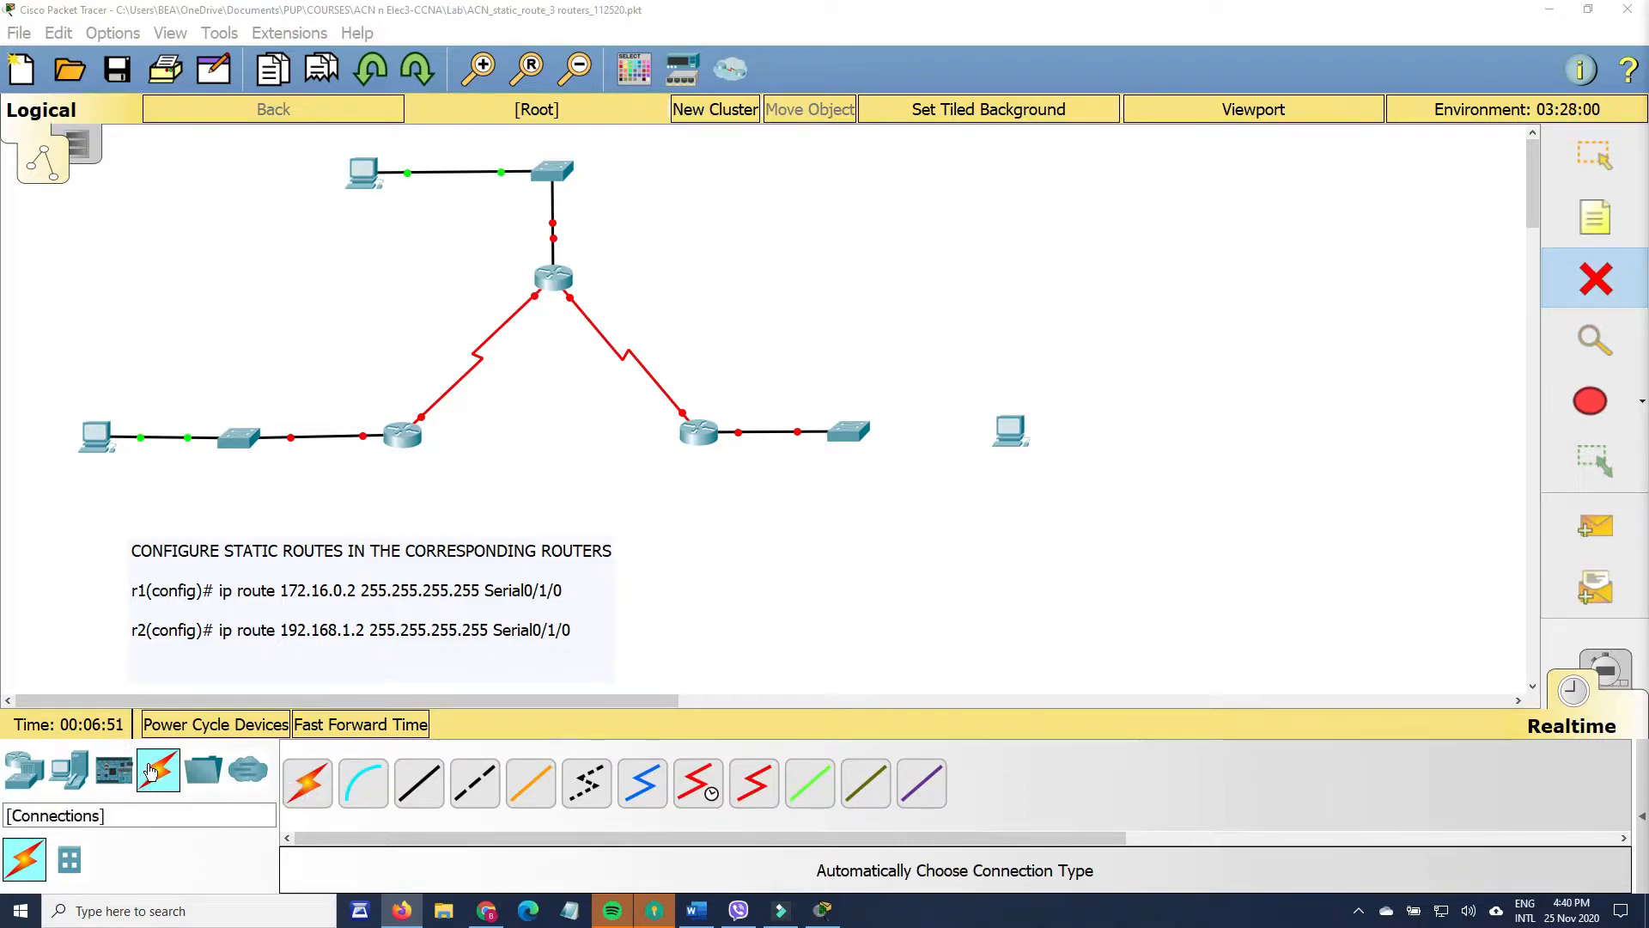
{"action": "left_click", "coordinate": [315, 786]}
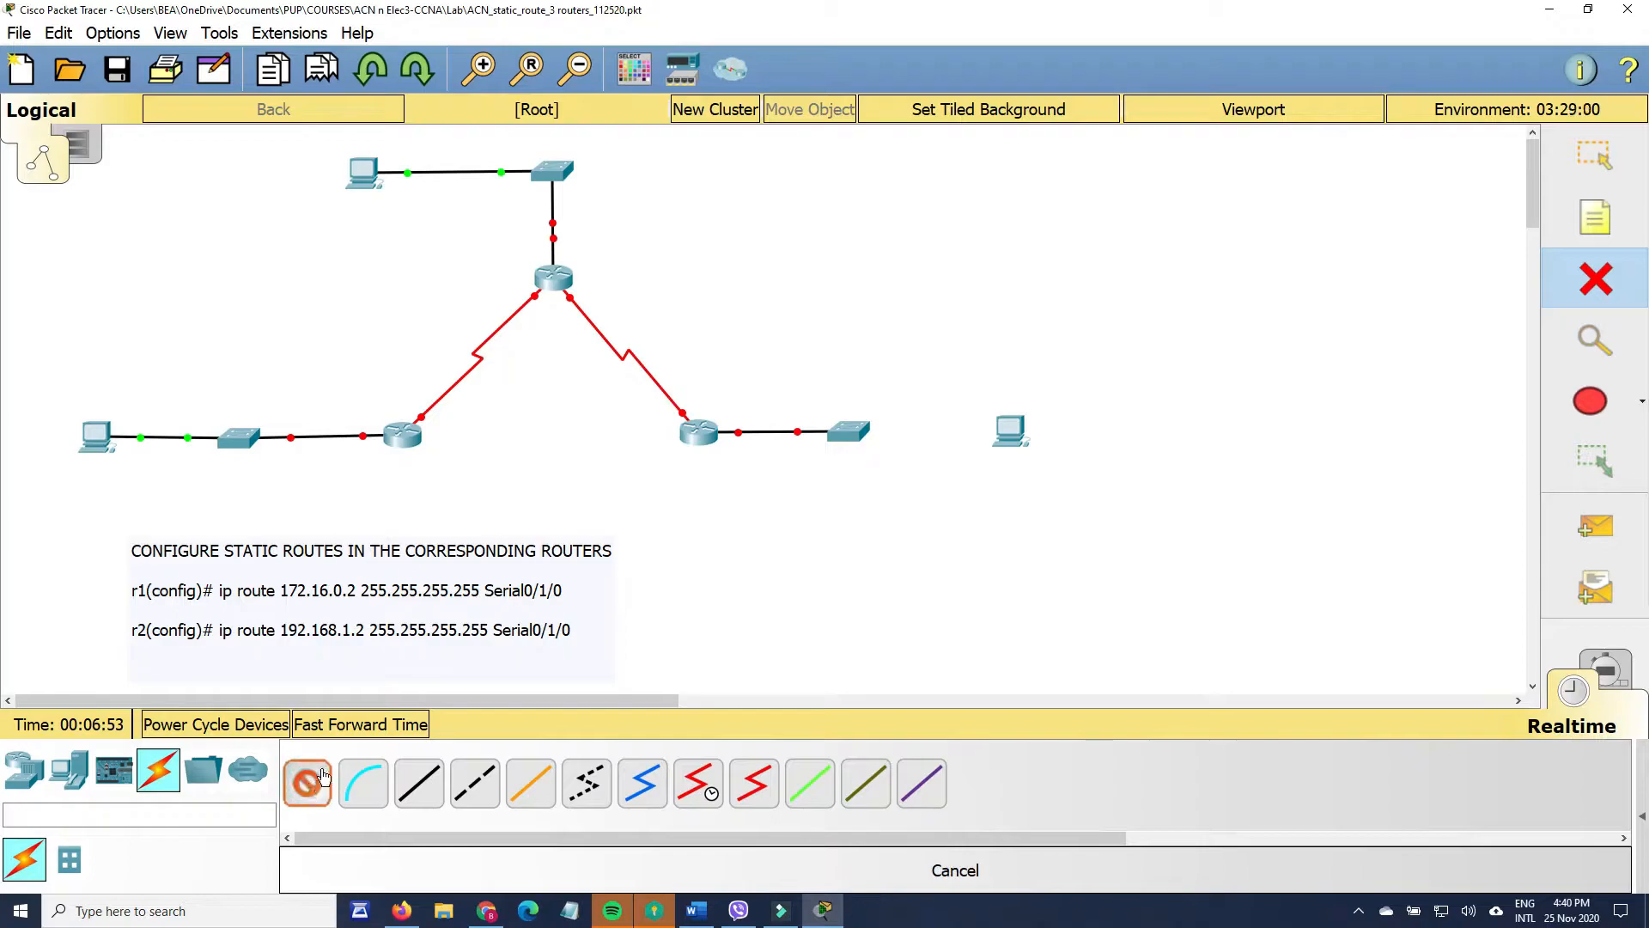
{"action": "left_click", "coordinate": [853, 433]}
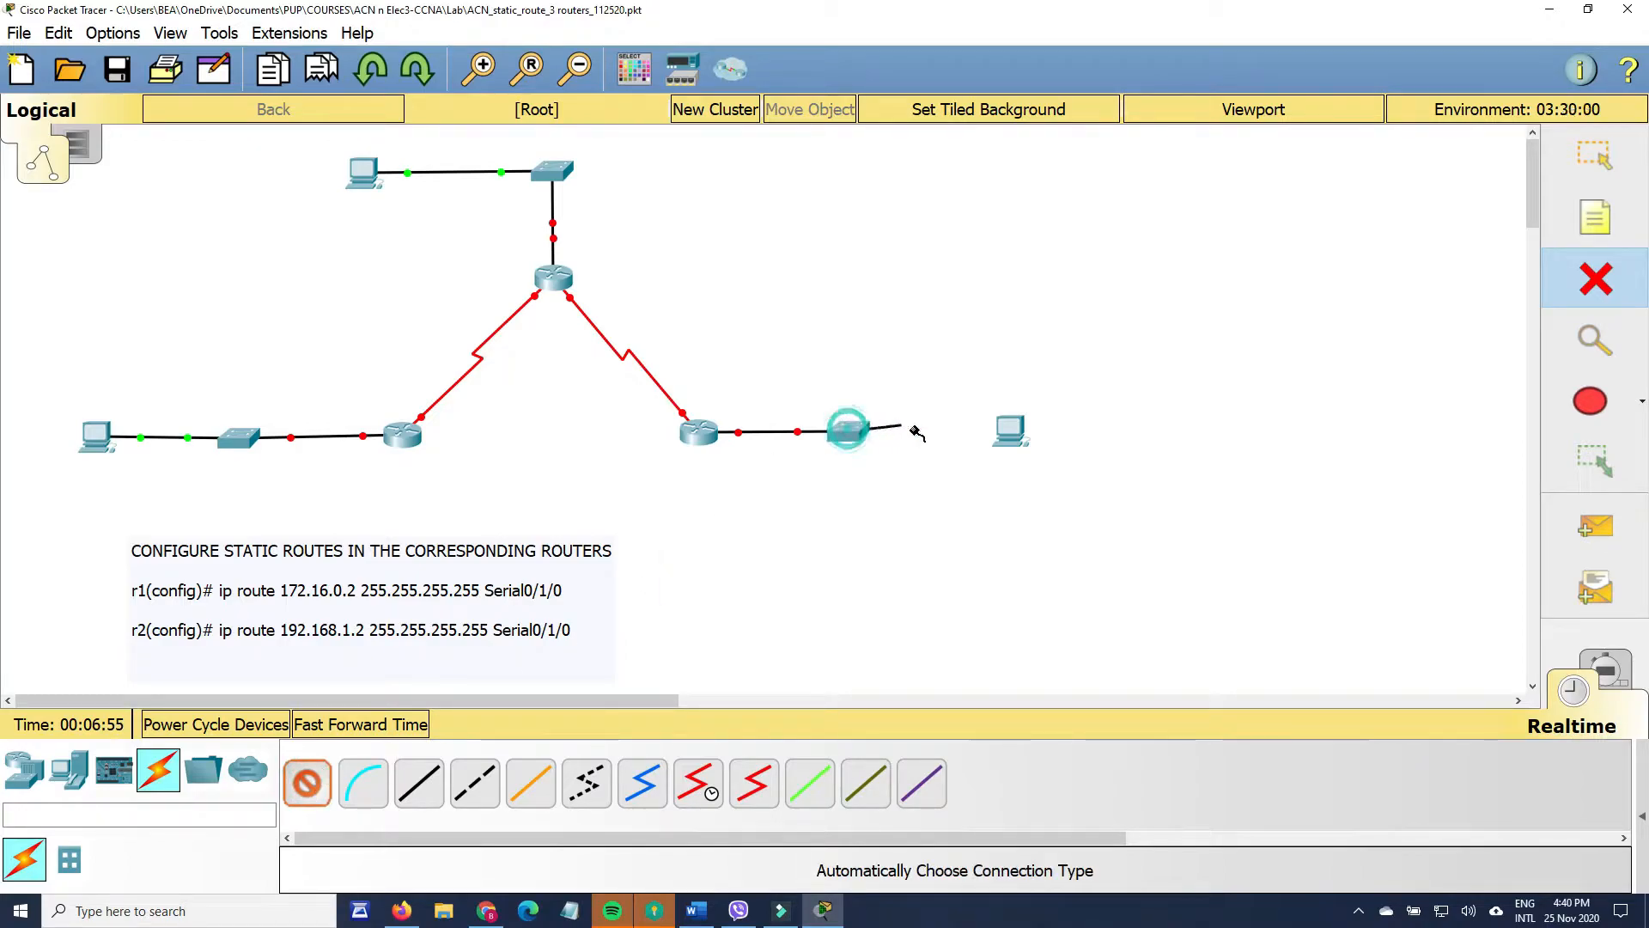
{"action": "left_click", "coordinate": [1011, 430]}
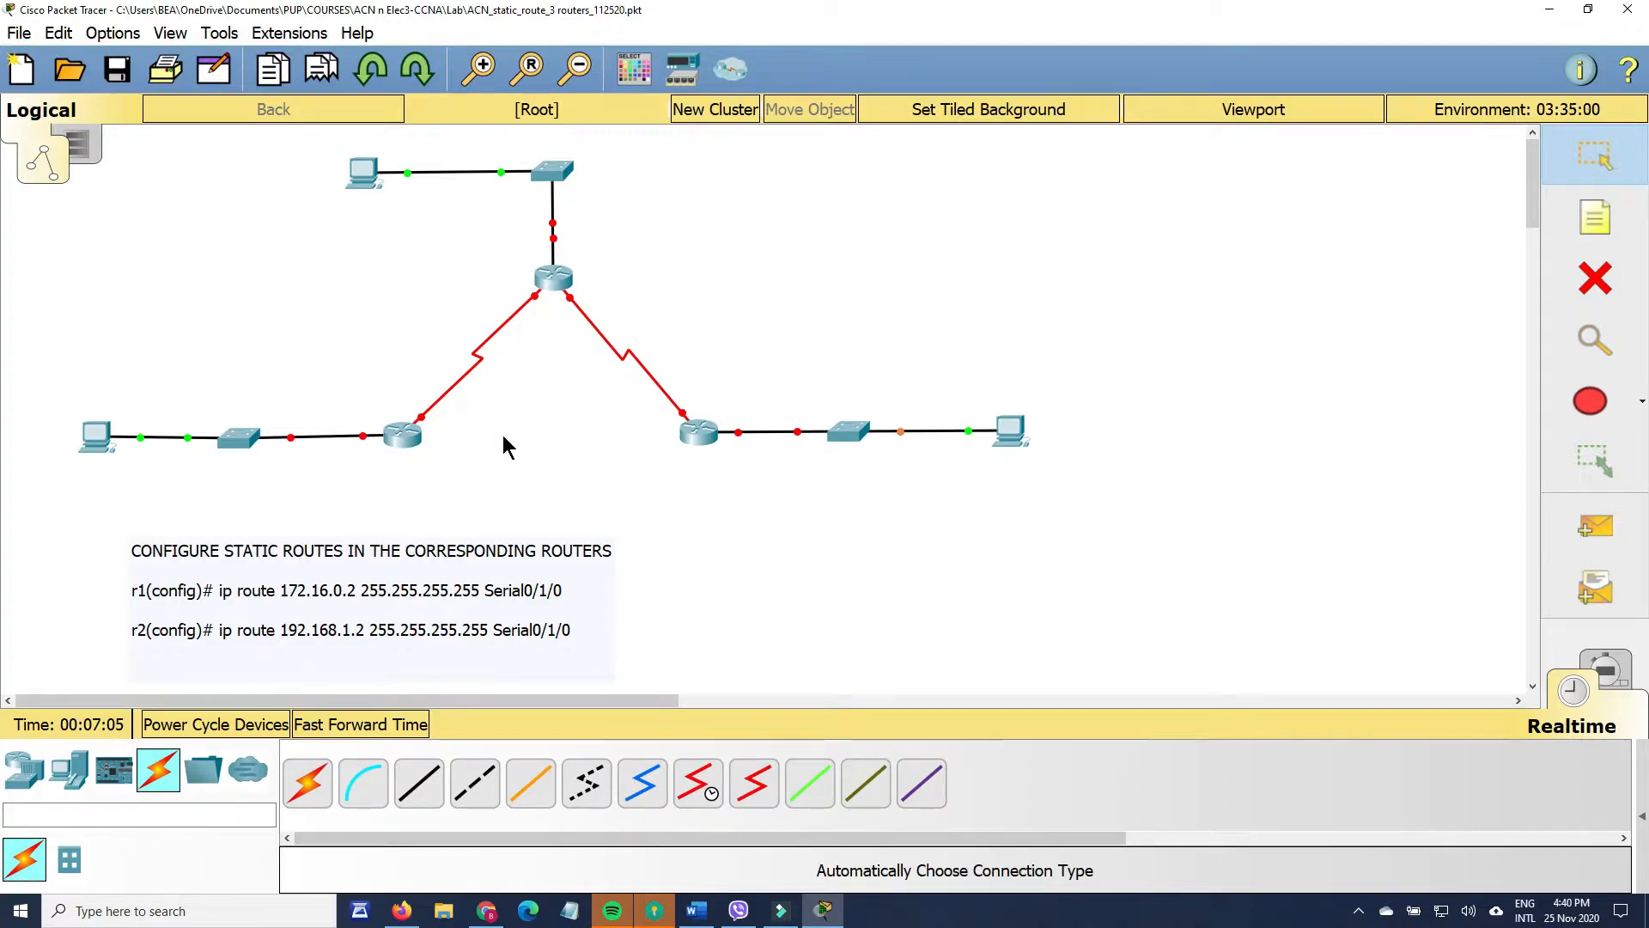
- Delete the serial link between the lower-left and top routers, and consult the topology diagram and addressing table in the lab PDF
{"action": "left_click", "coordinate": [1595, 279]}
{"action": "left_click", "coordinate": [481, 349]}
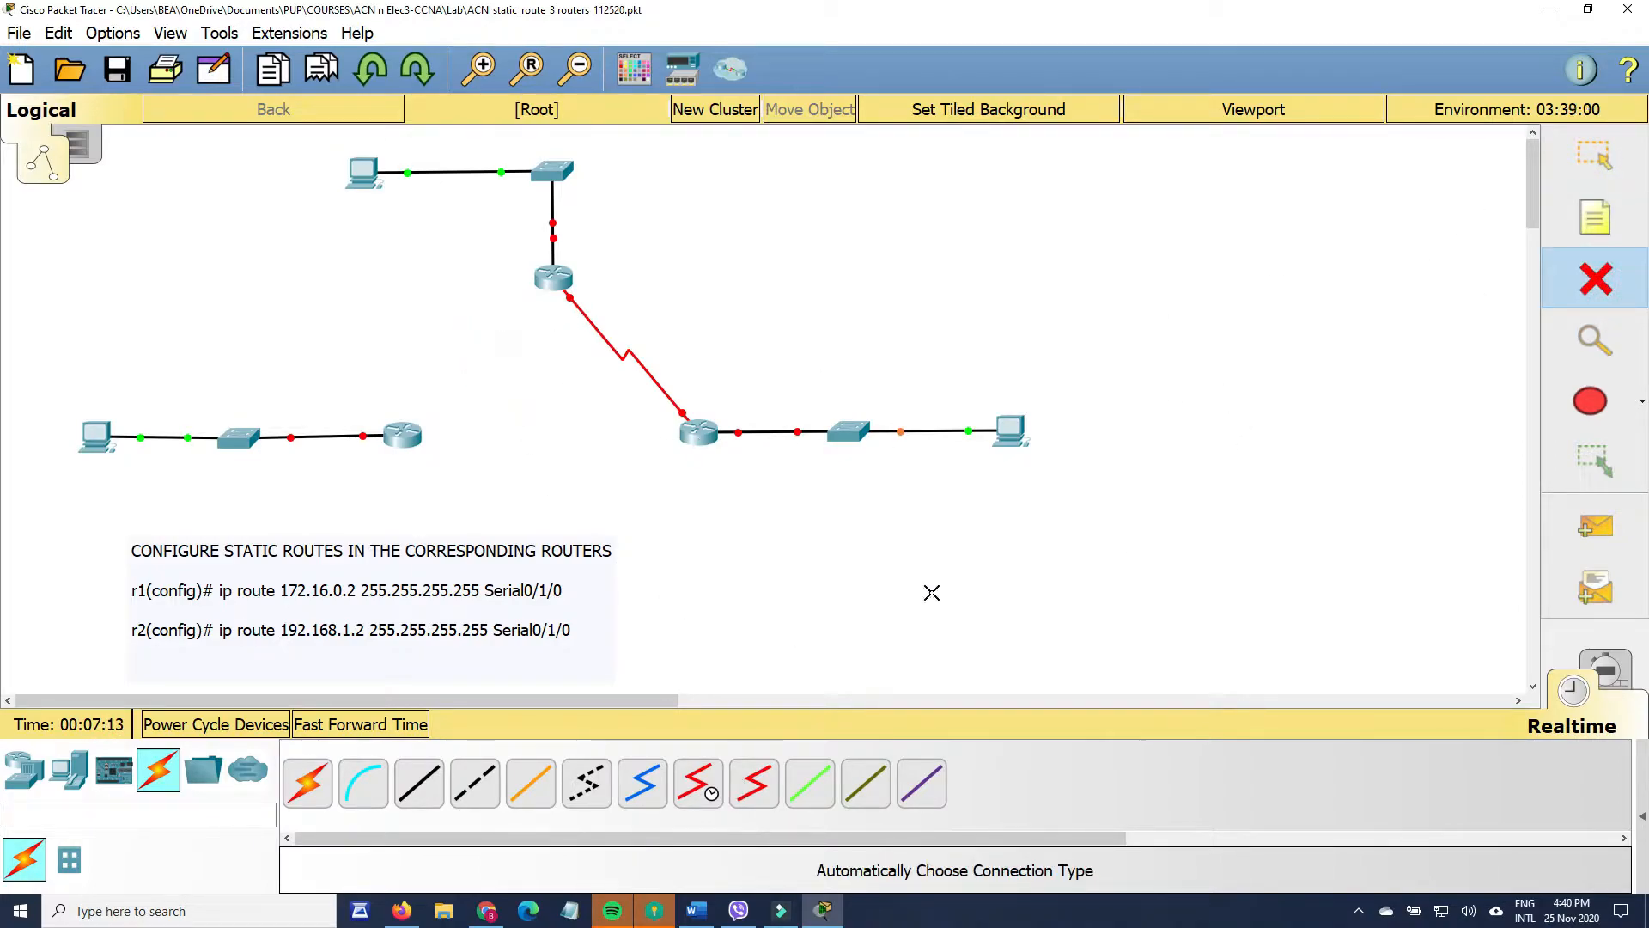
{"action": "key", "text": "alt+Tab"}
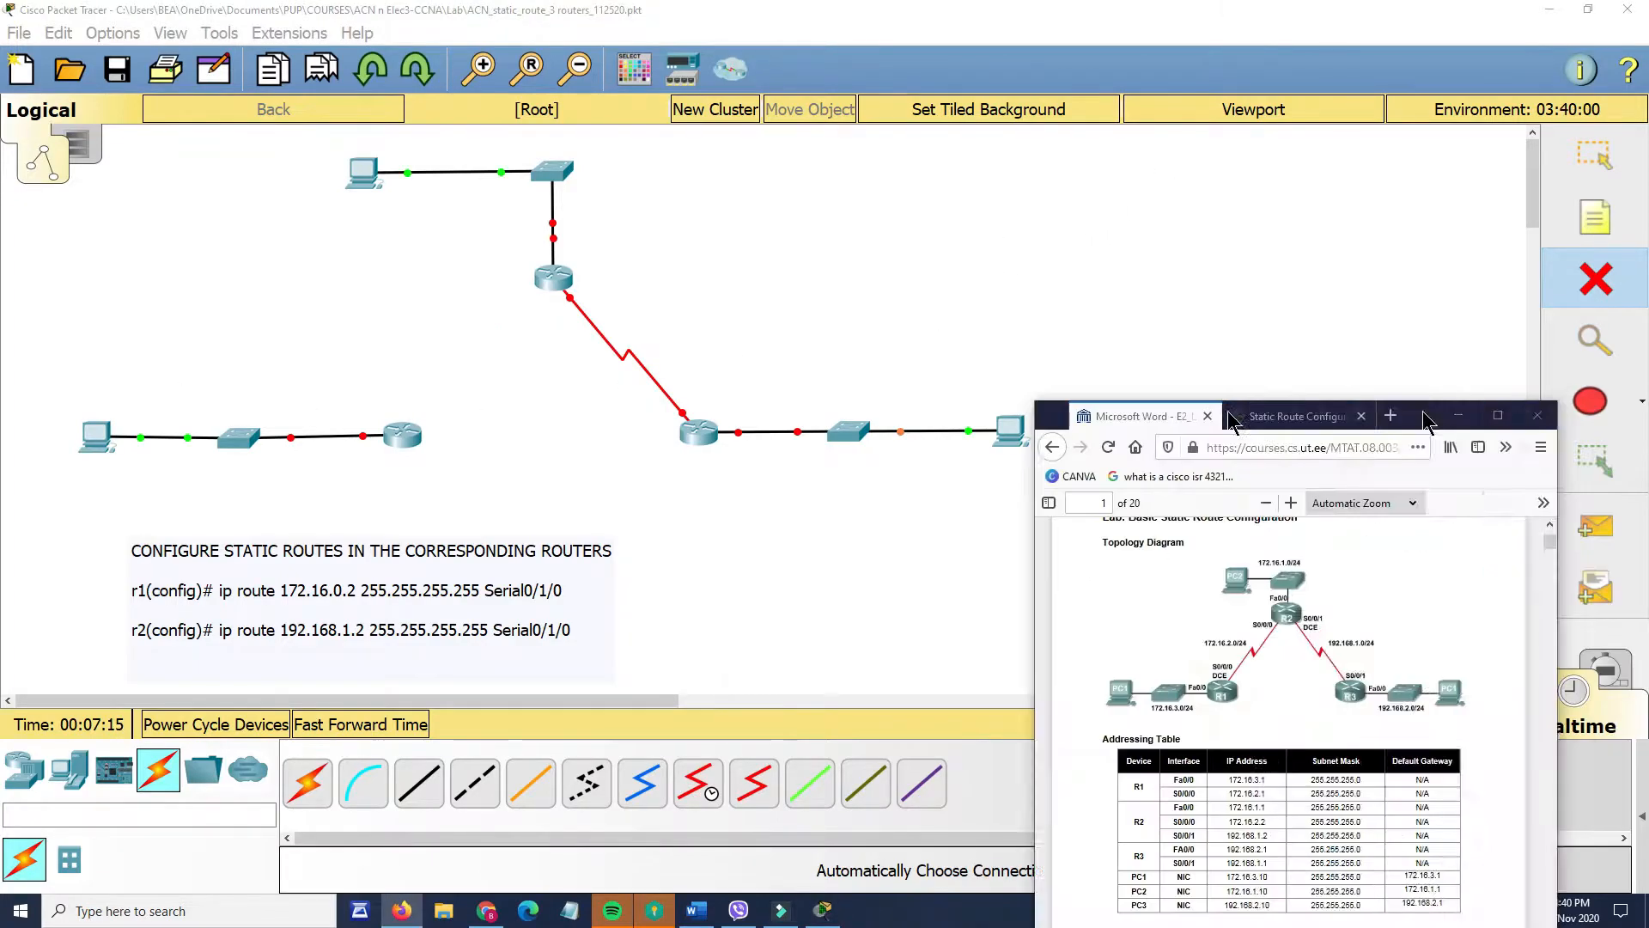
{"action": "left_click_drag", "start_coordinate": [1422, 411], "coordinate": [739, 234]}
{"action": "left_click", "coordinate": [814, 238]}
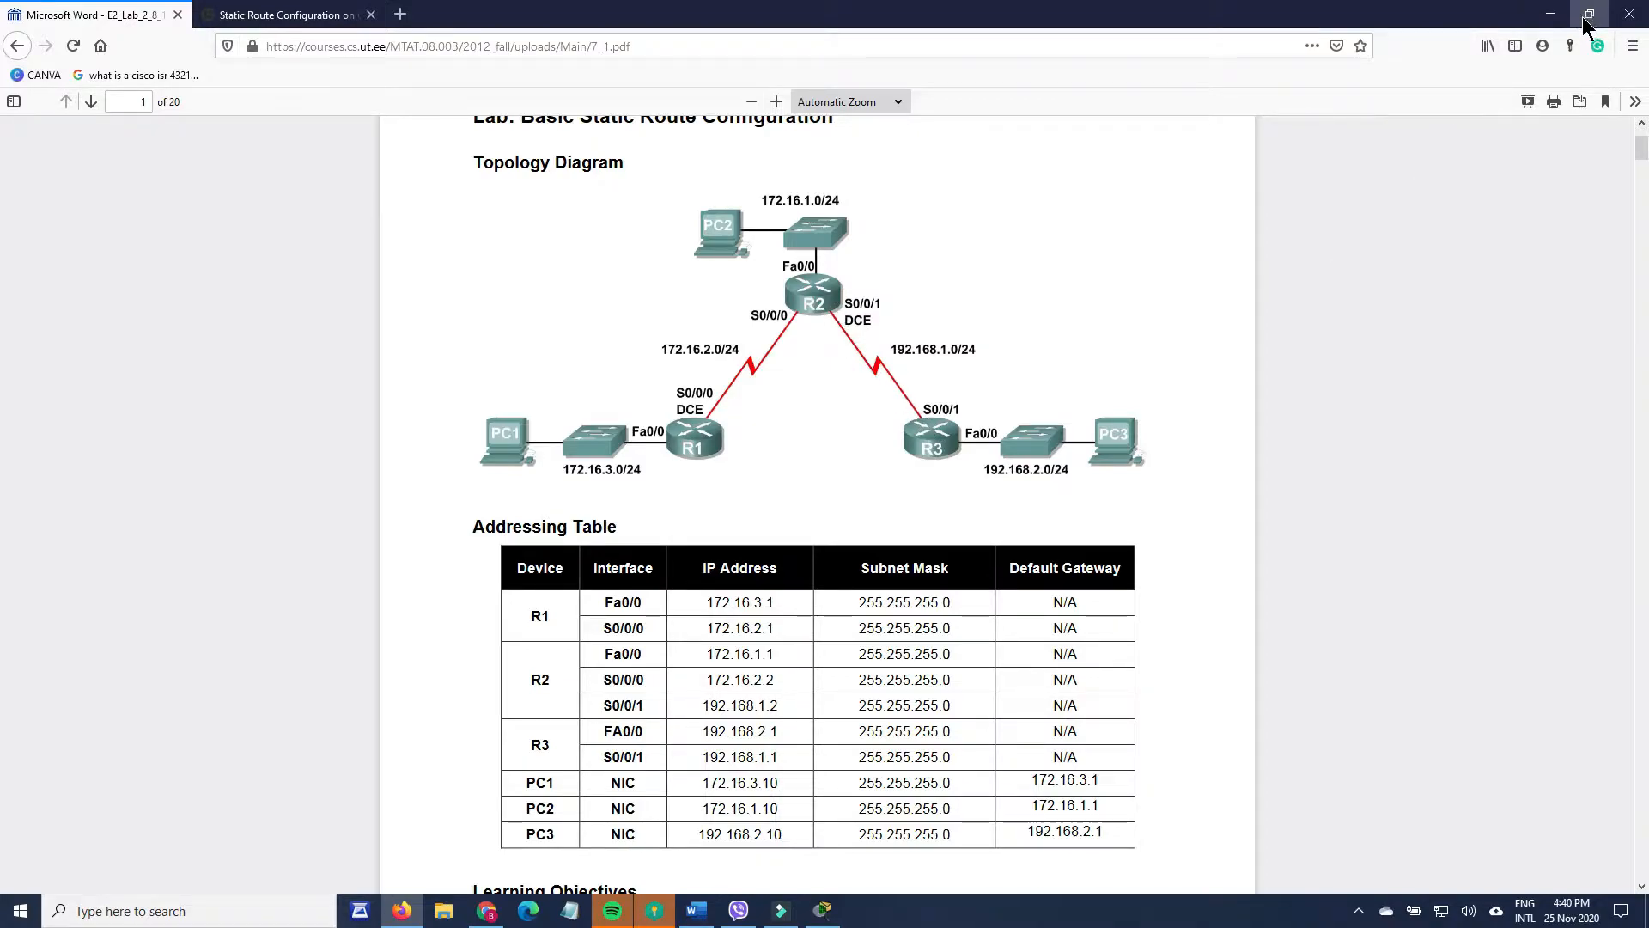
{"action": "left_click", "coordinate": [1551, 13]}
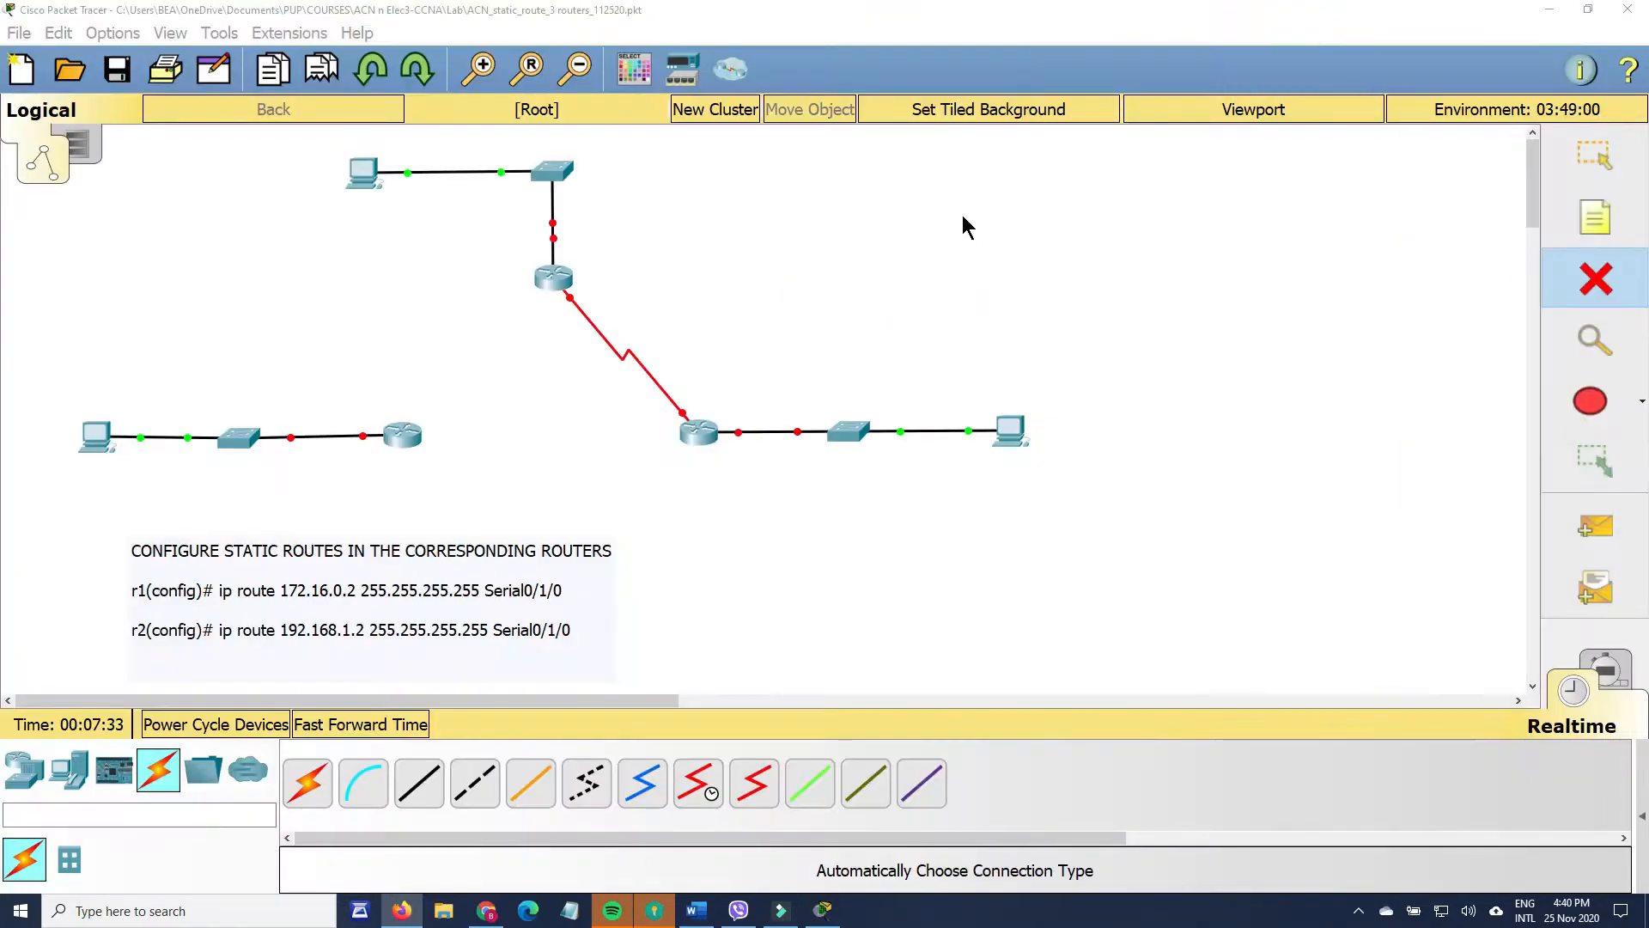
- Run a Serial DCE cable from the lower-left router's Serial0/1/0 to the top router's Serial0/1/0
{"action": "left_click", "coordinate": [702, 792]}
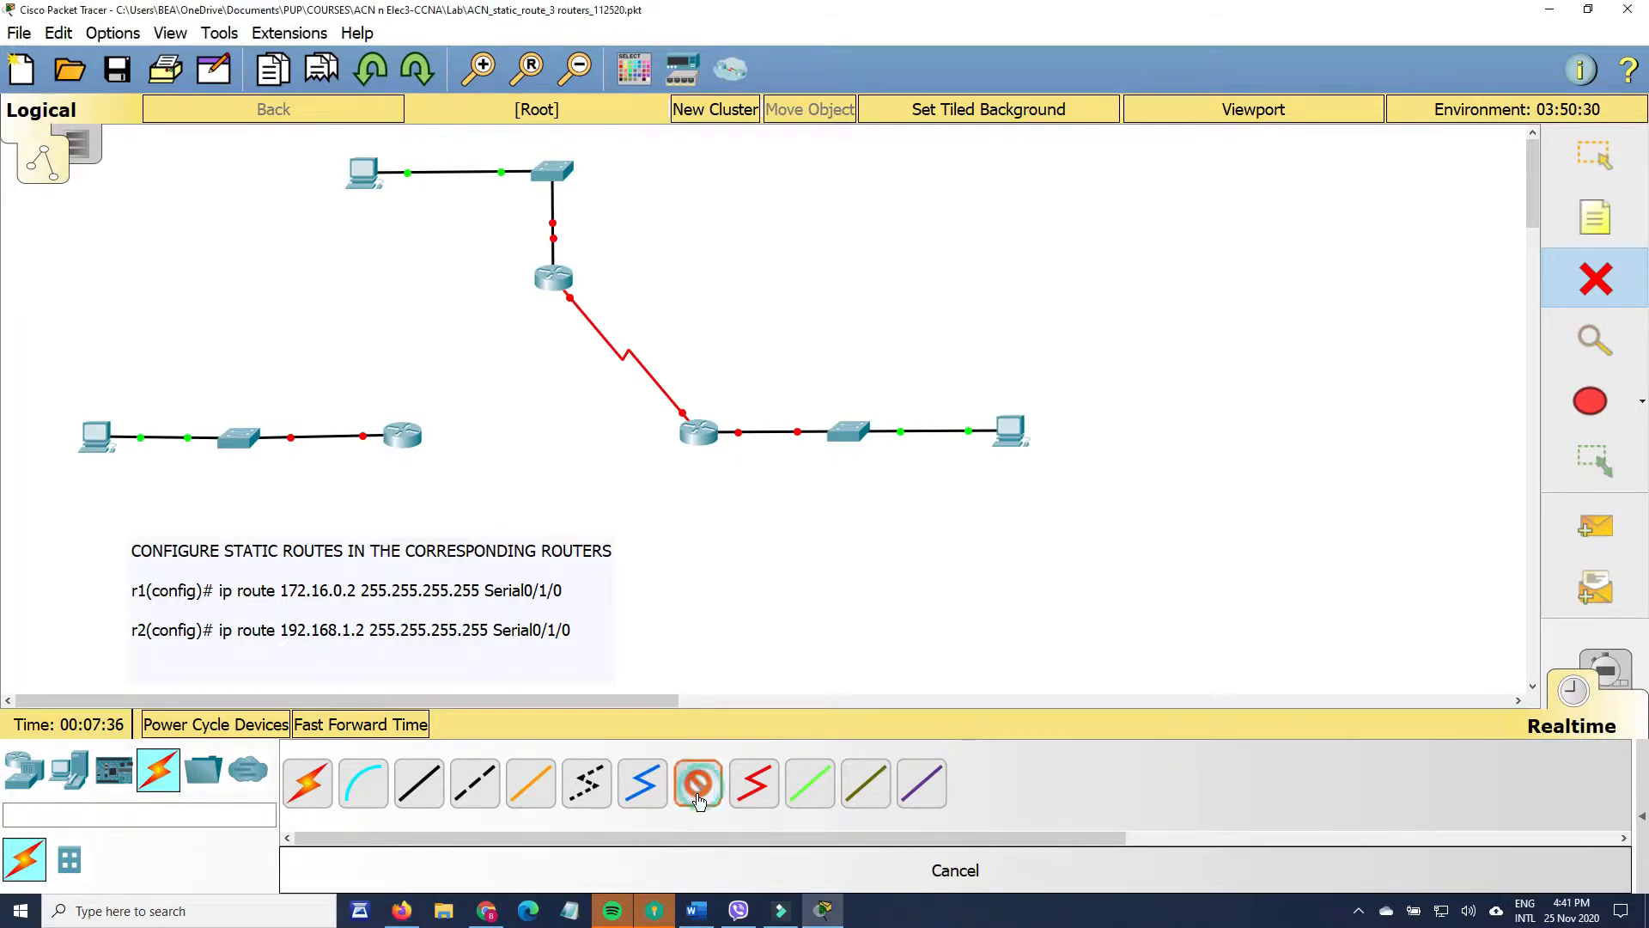
{"action": "left_click", "coordinate": [409, 438]}
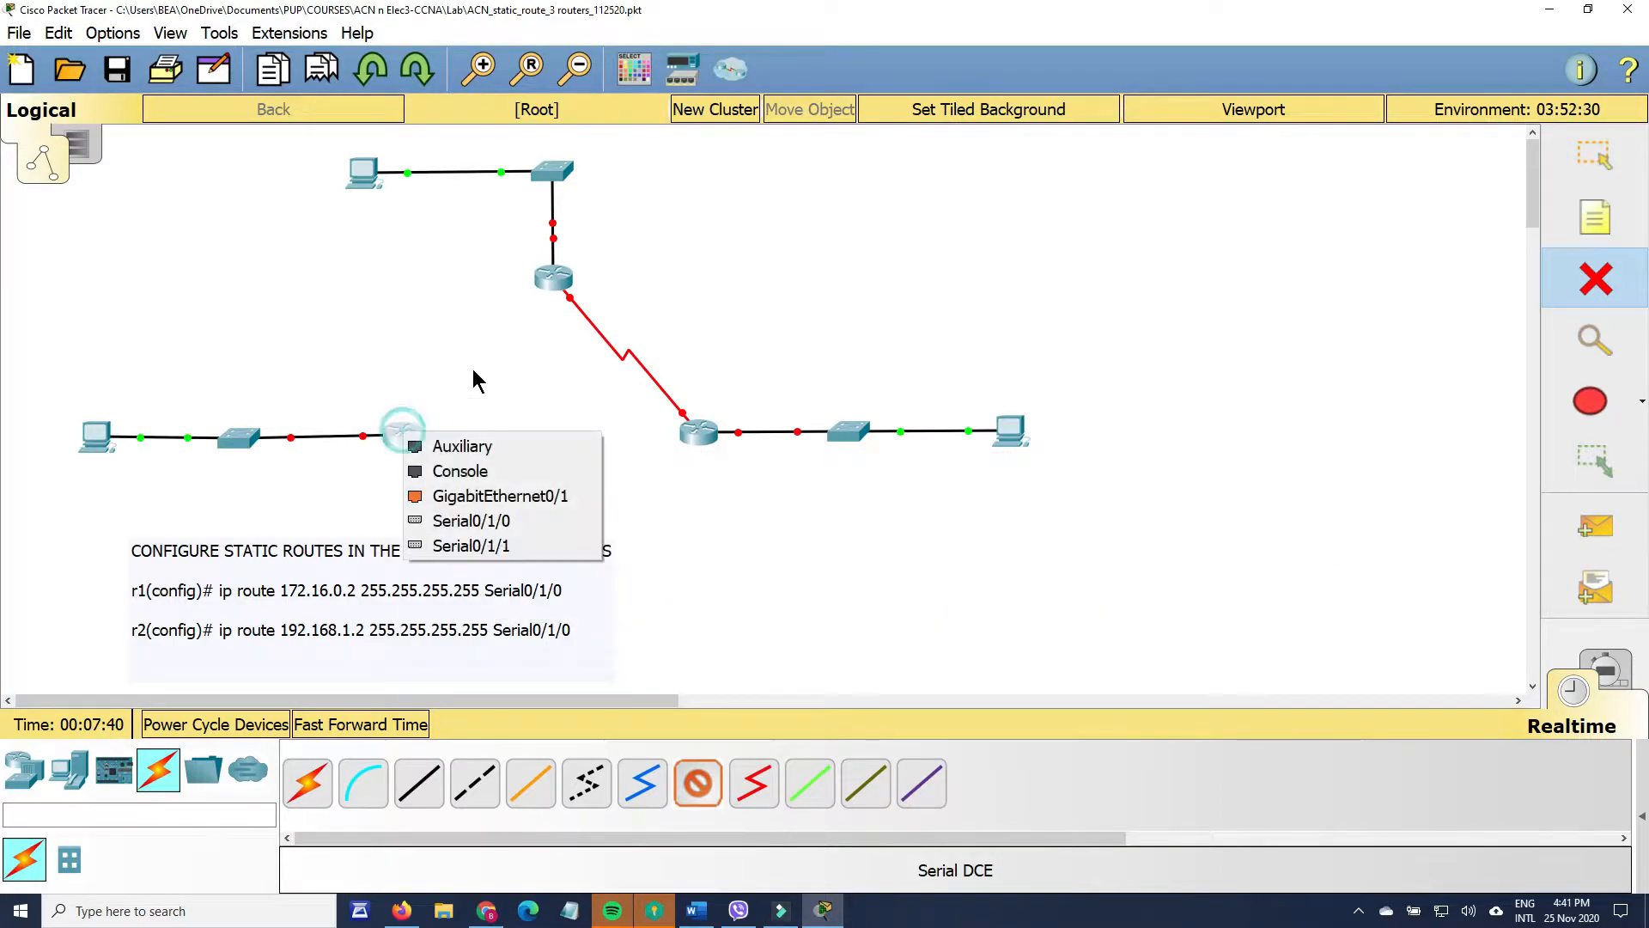
{"action": "left_click", "coordinate": [460, 521]}
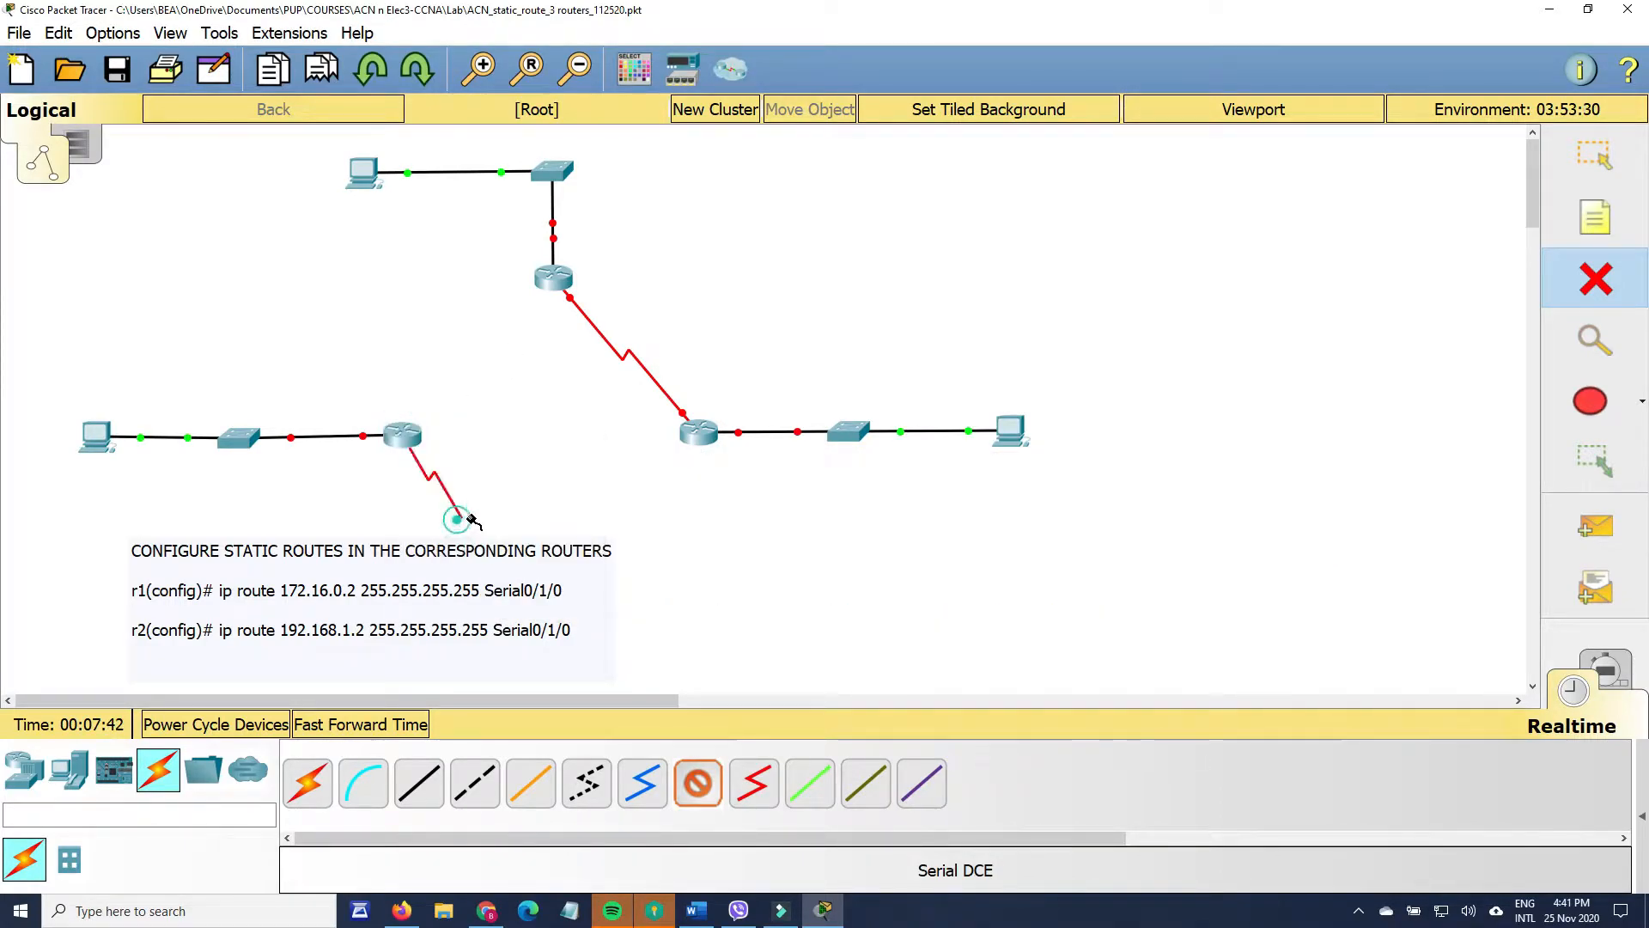
{"action": "left_click", "coordinate": [551, 283]}
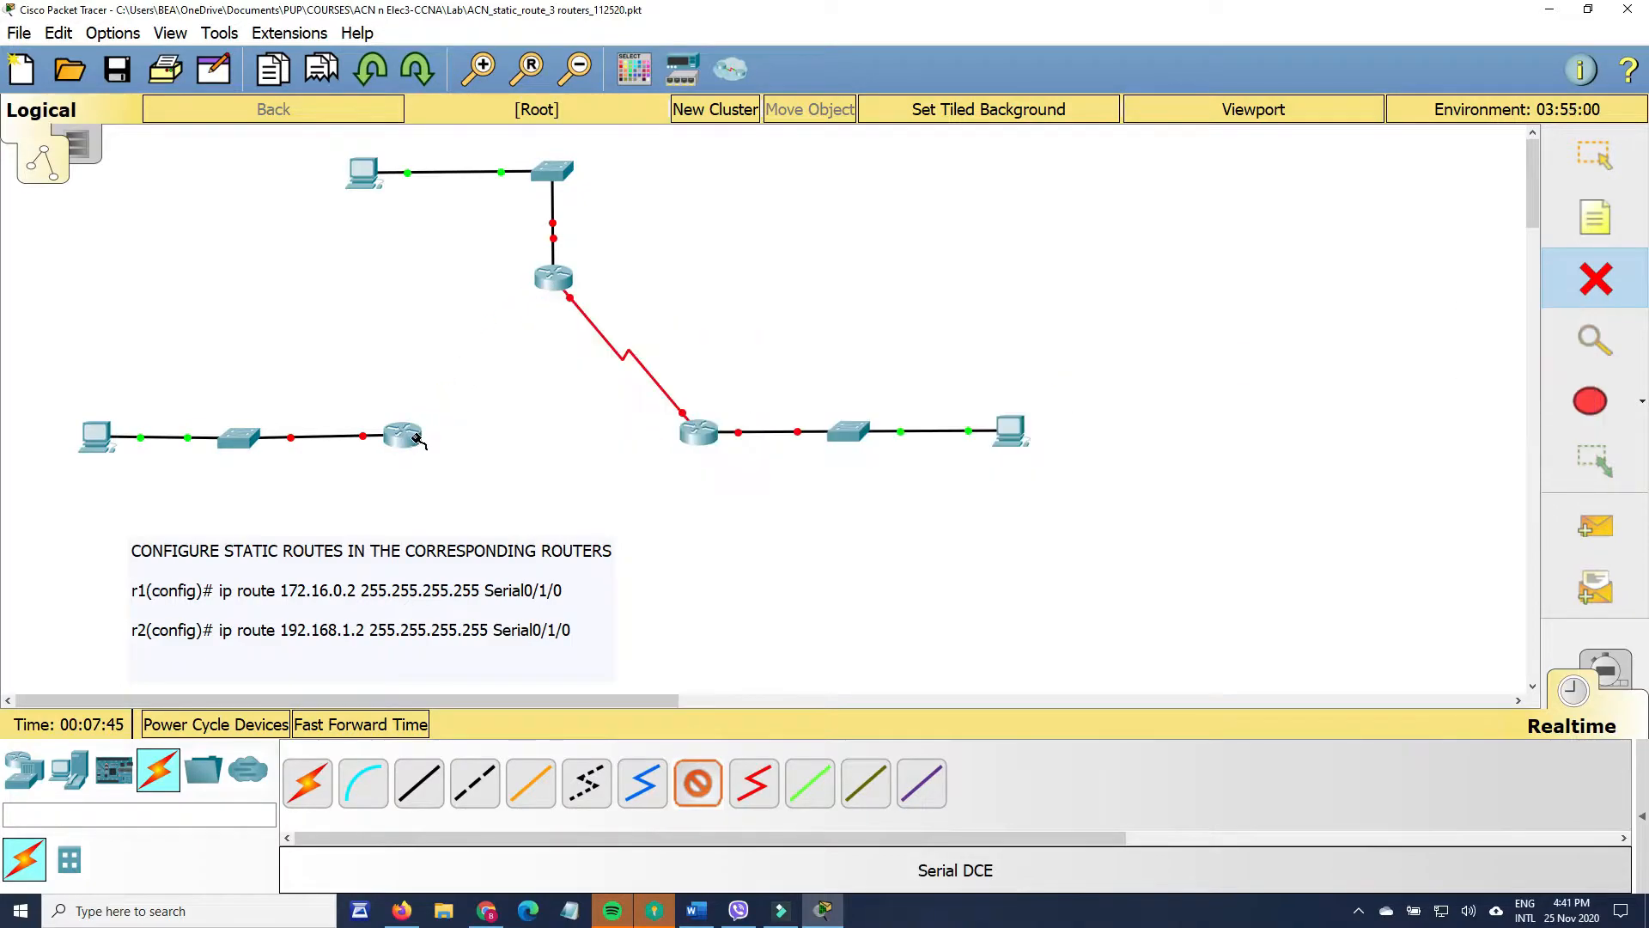
{"action": "left_click", "coordinate": [551, 279]}
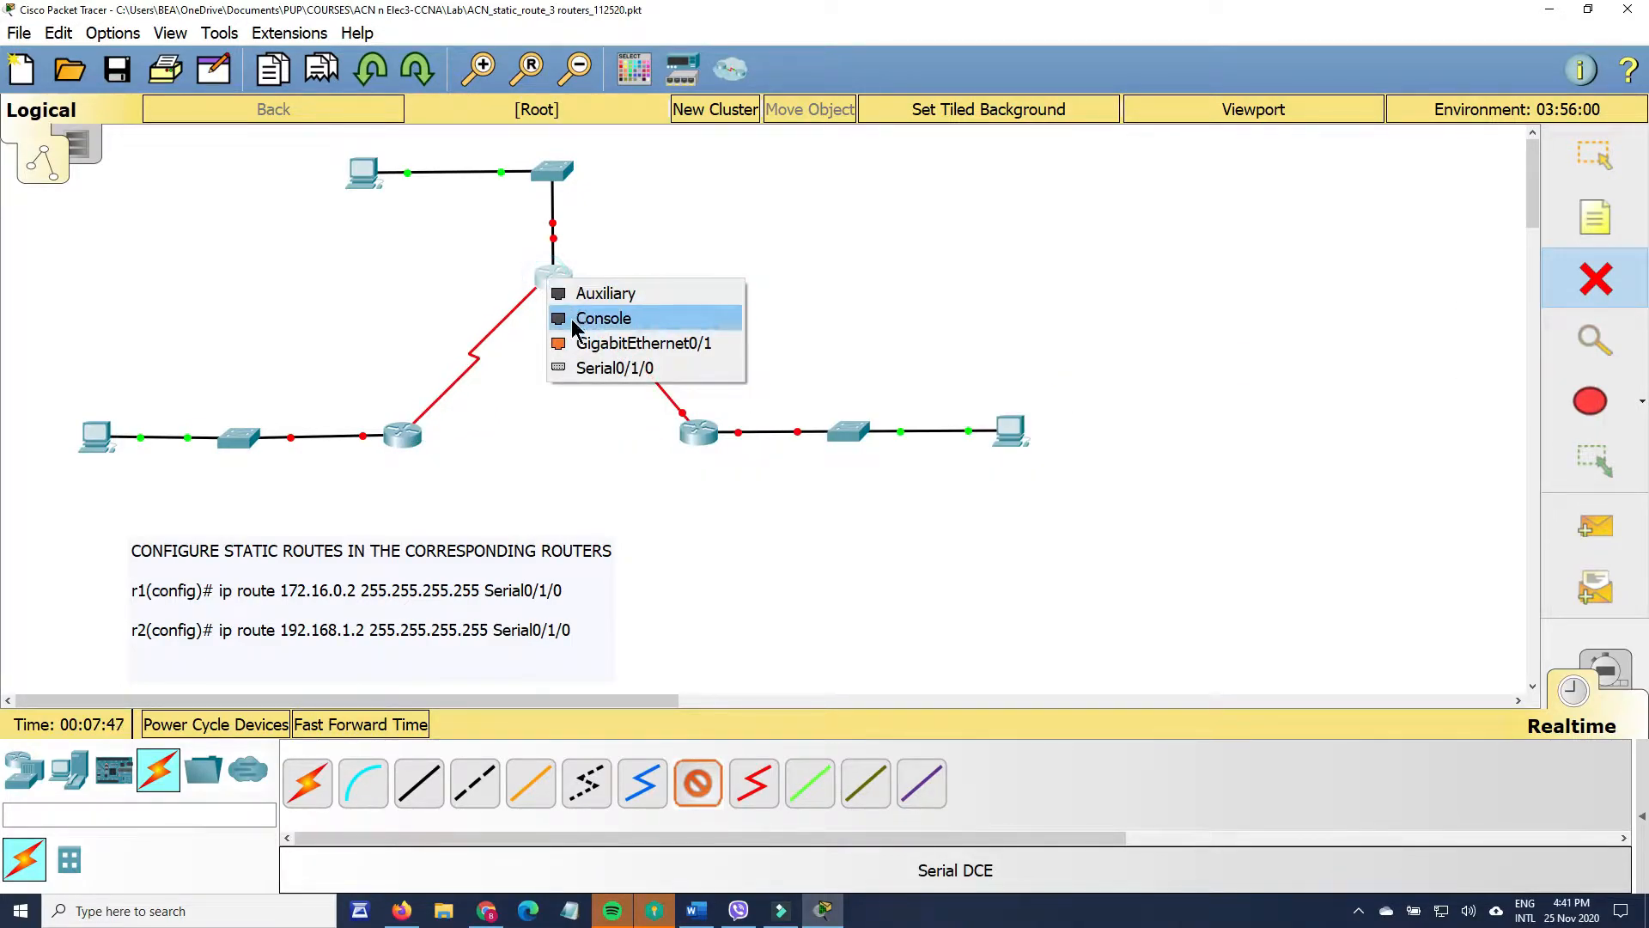
{"action": "left_click", "coordinate": [594, 366]}
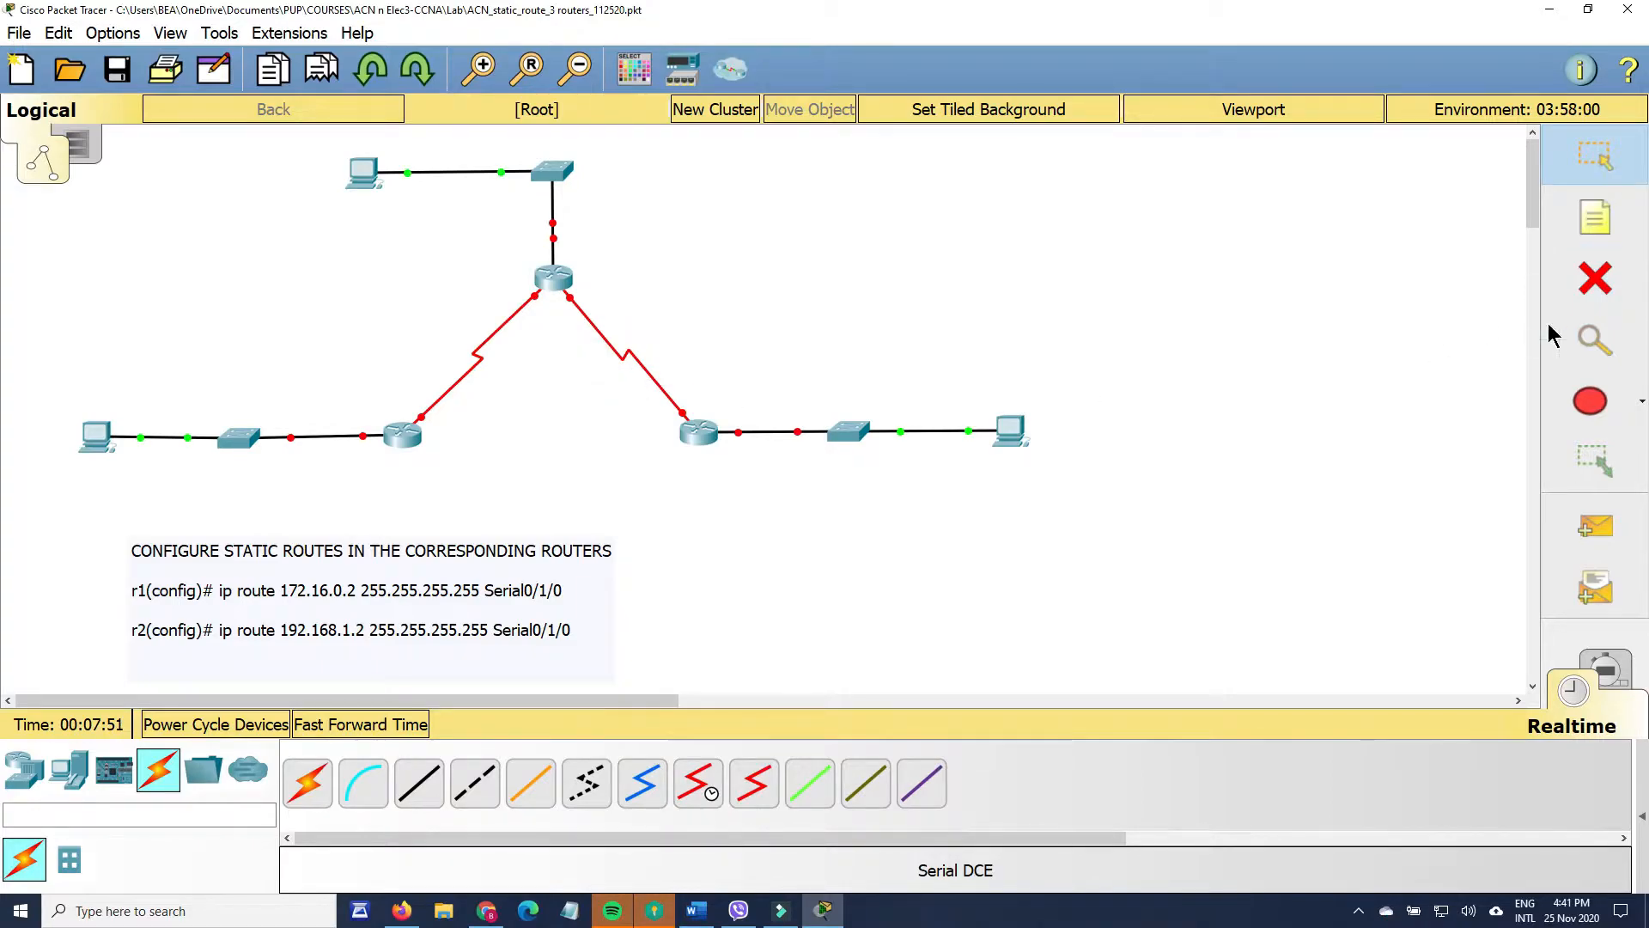
- Replace the link between the top and lower-right routers with a Serial DCE cable from the top router's Serial0/1/1 to the lower-right router's Serial0/1/1
{"action": "left_click", "coordinate": [1595, 278]}
{"action": "left_click", "coordinate": [605, 337]}
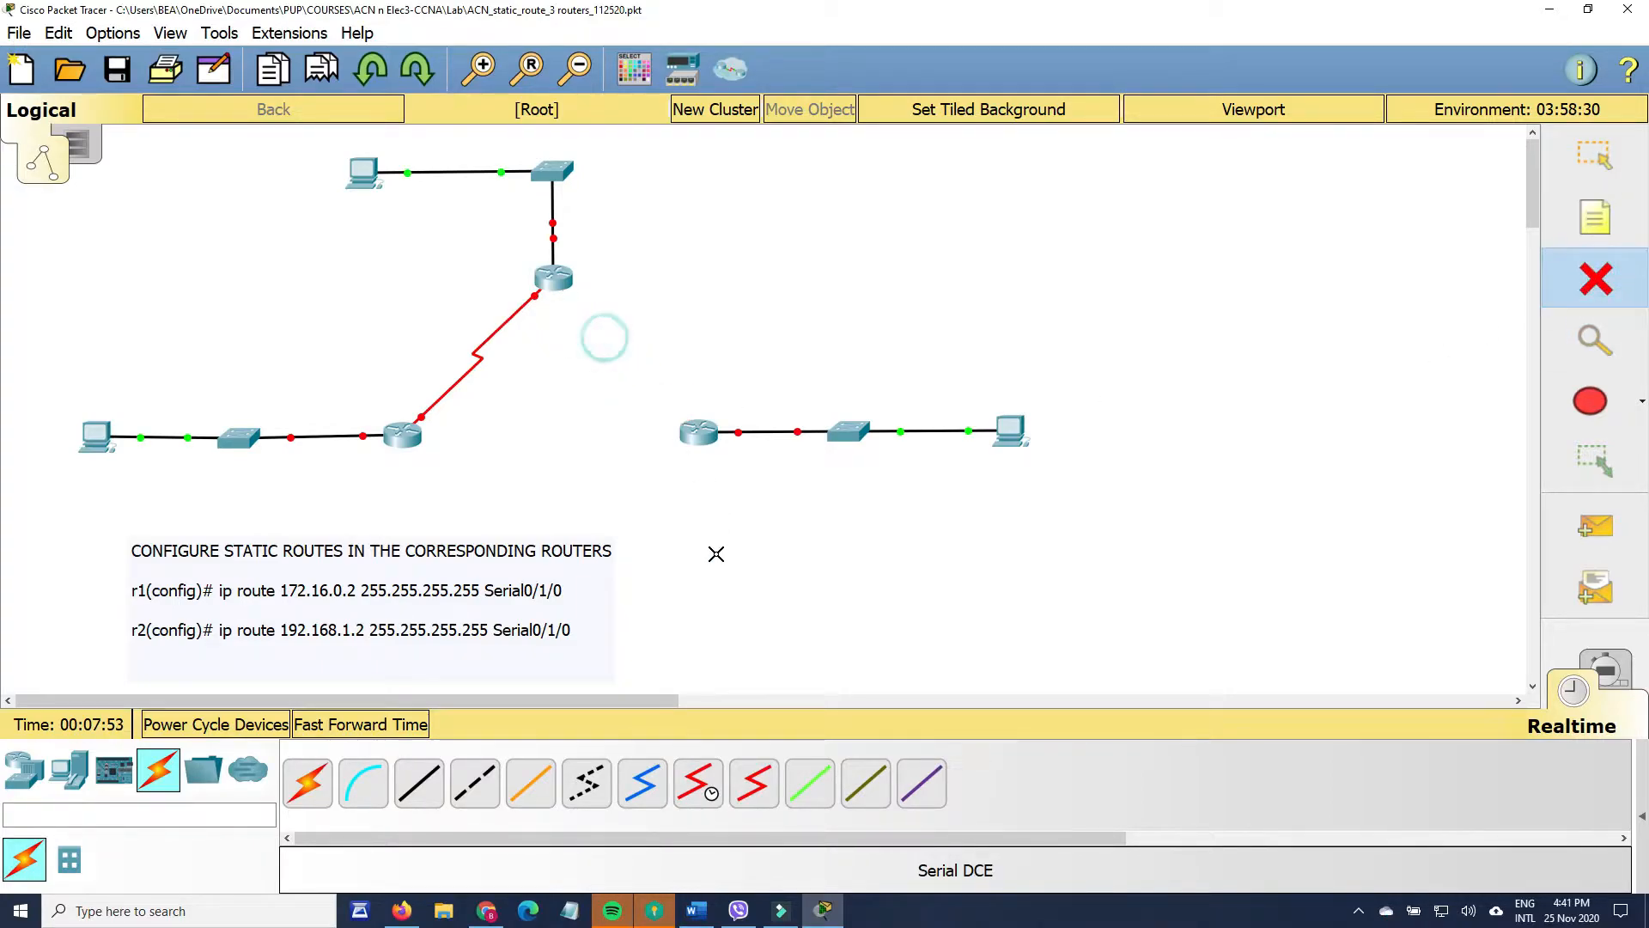
{"action": "left_click", "coordinate": [698, 784]}
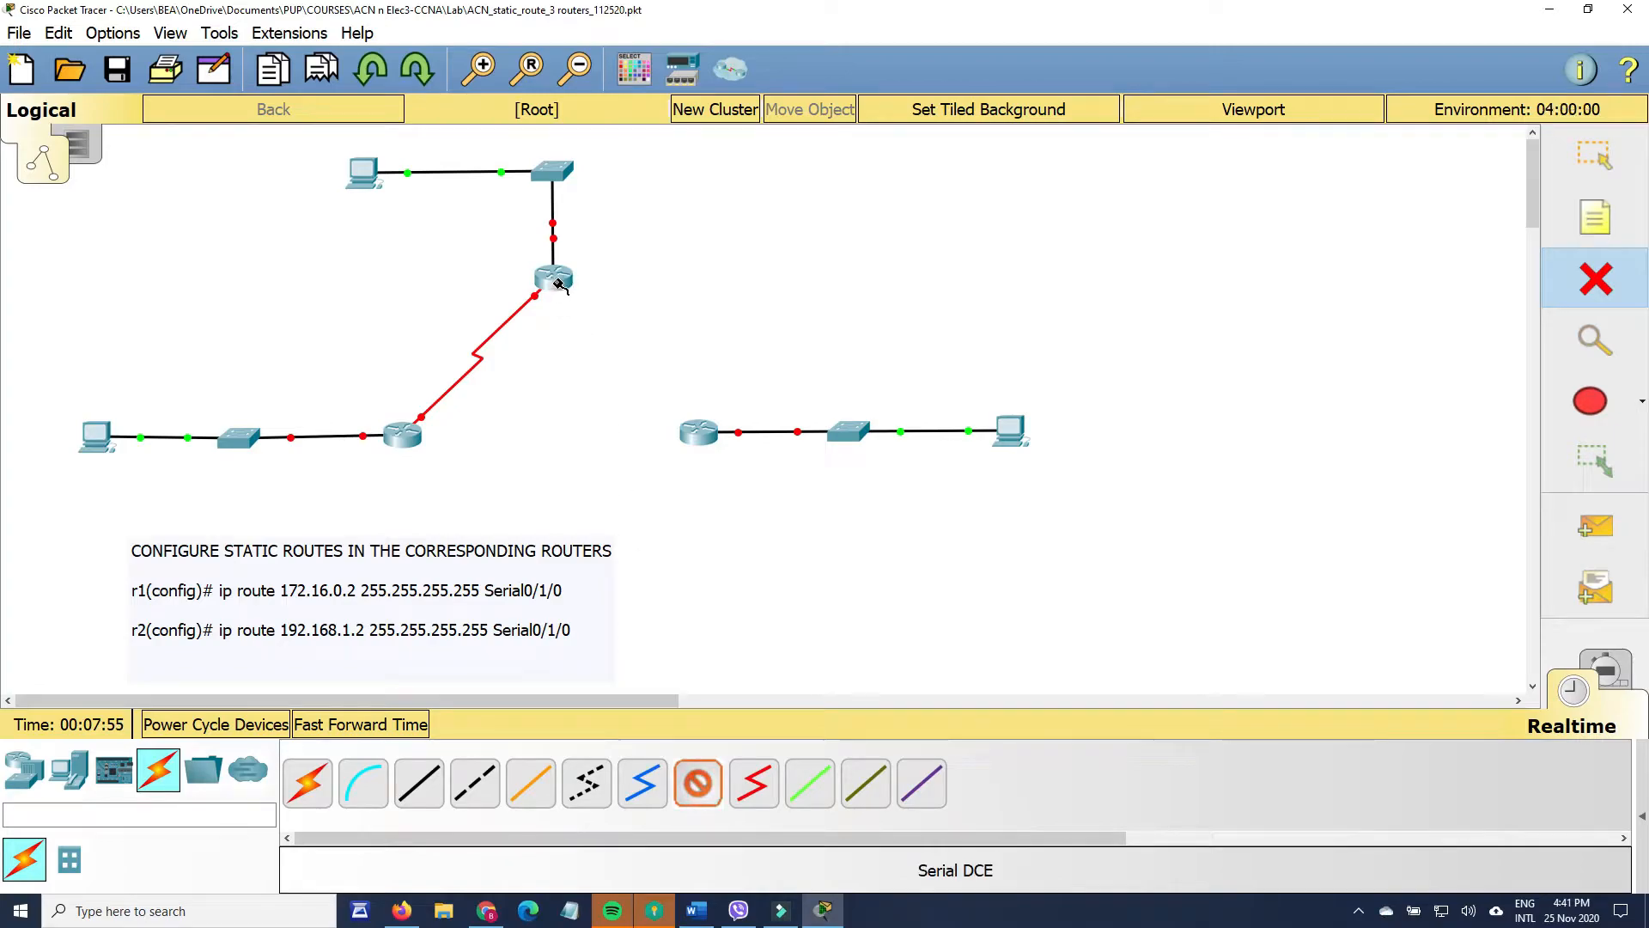
{"action": "left_click", "coordinate": [556, 281]}
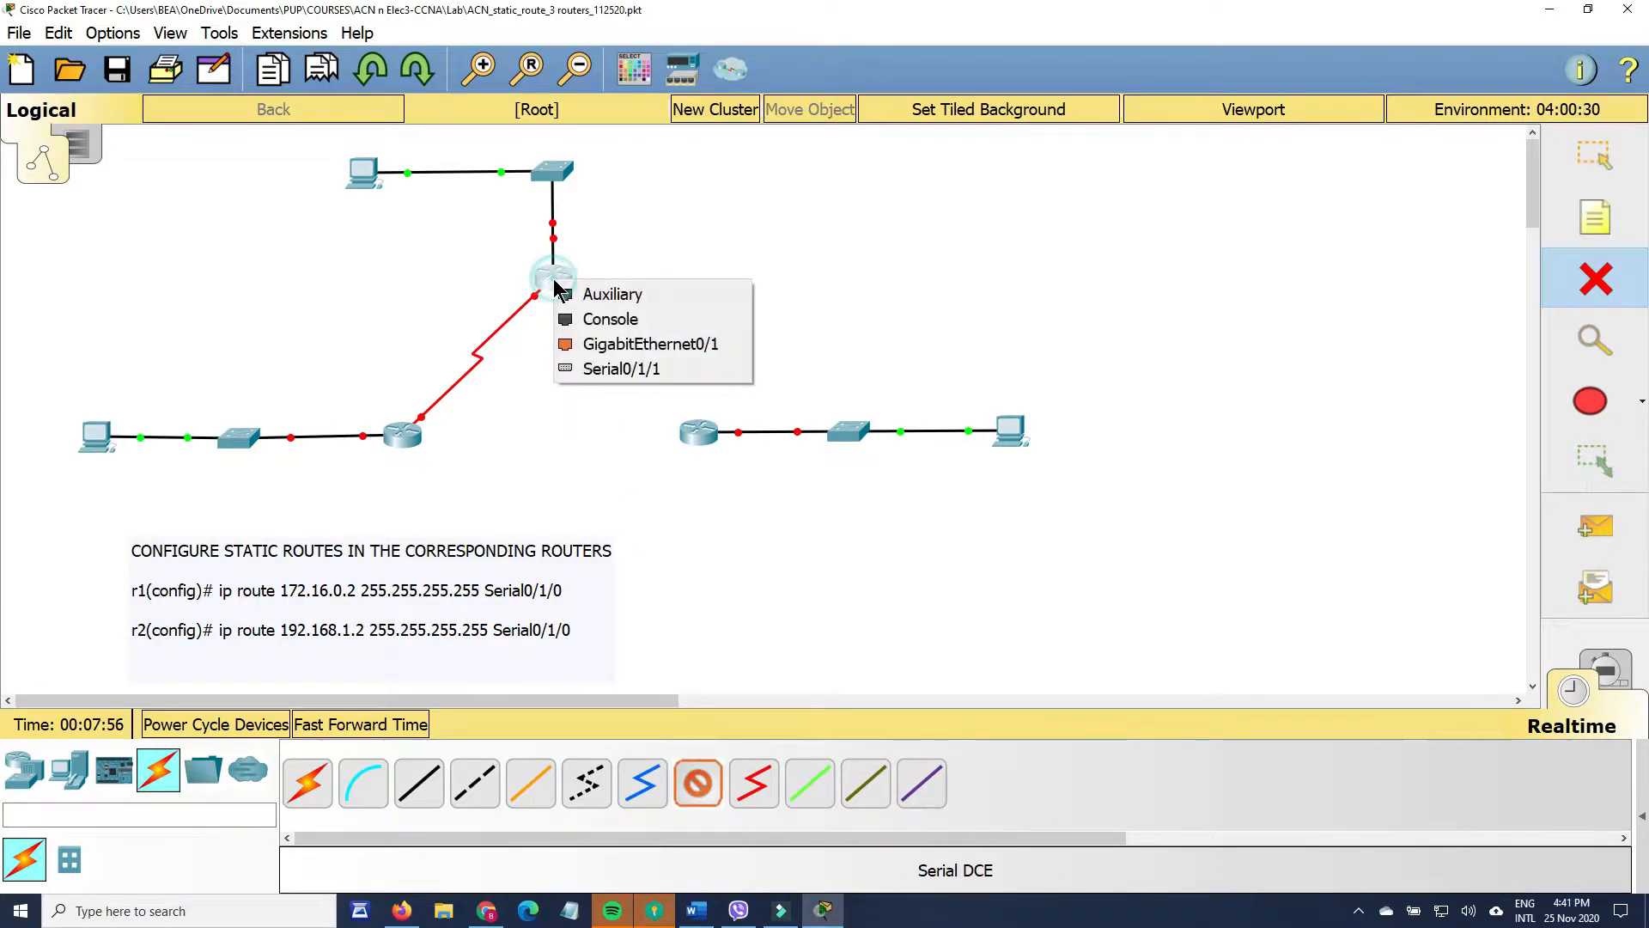
{"action": "left_click", "coordinate": [611, 371]}
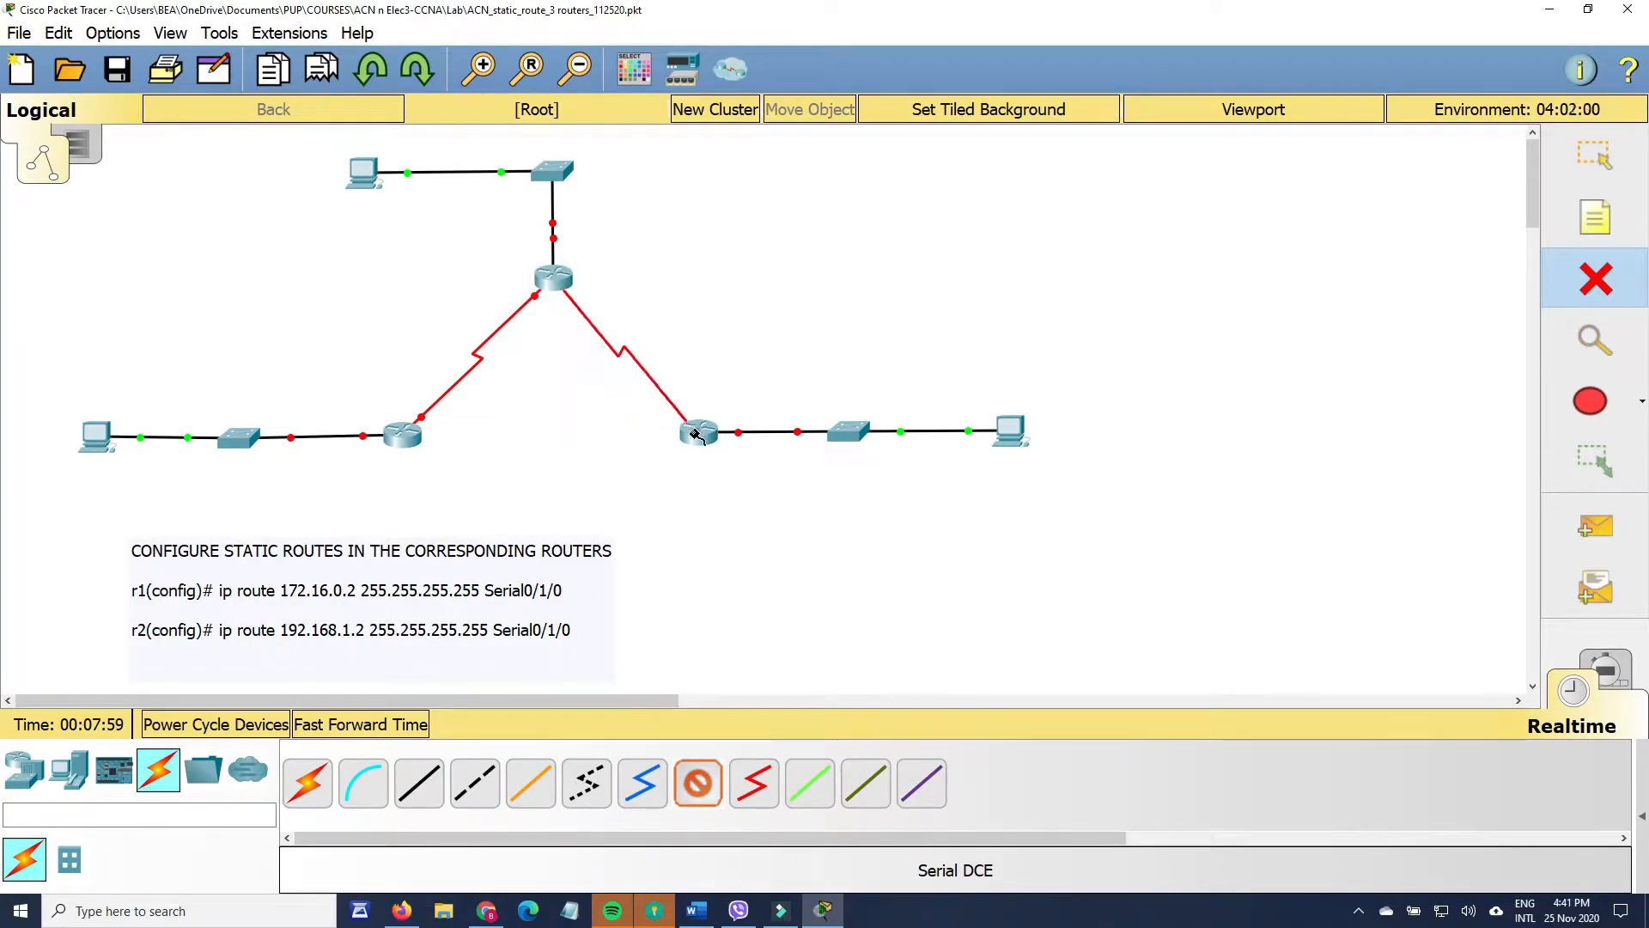
{"action": "left_click", "coordinate": [700, 438]}
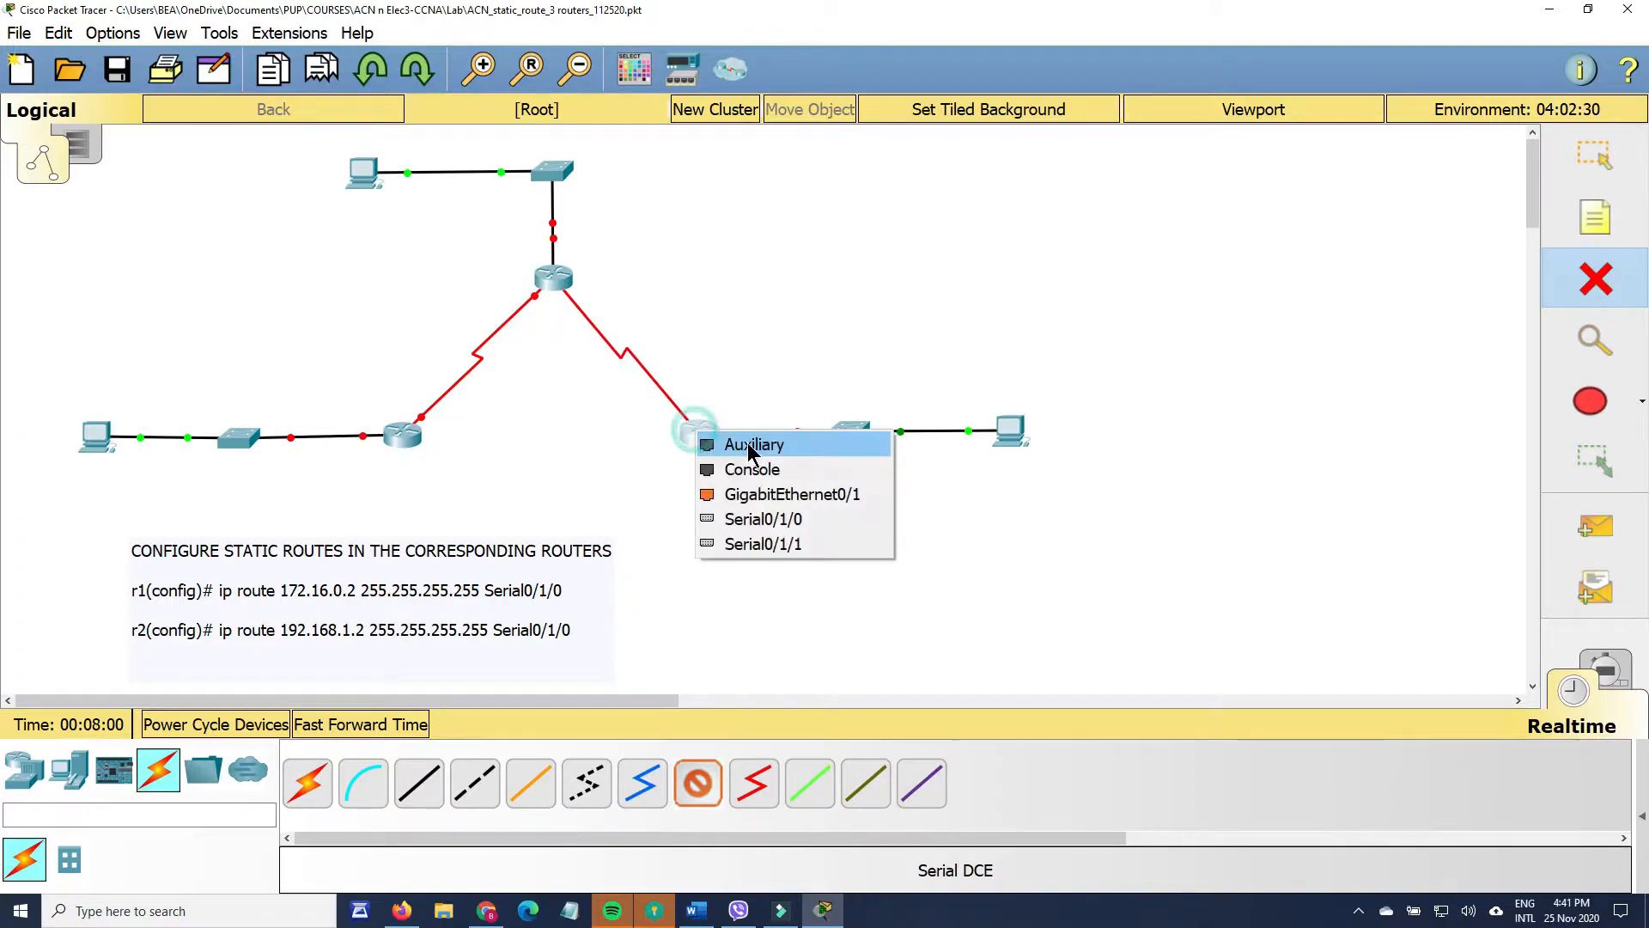
{"action": "left_click", "coordinate": [766, 544]}
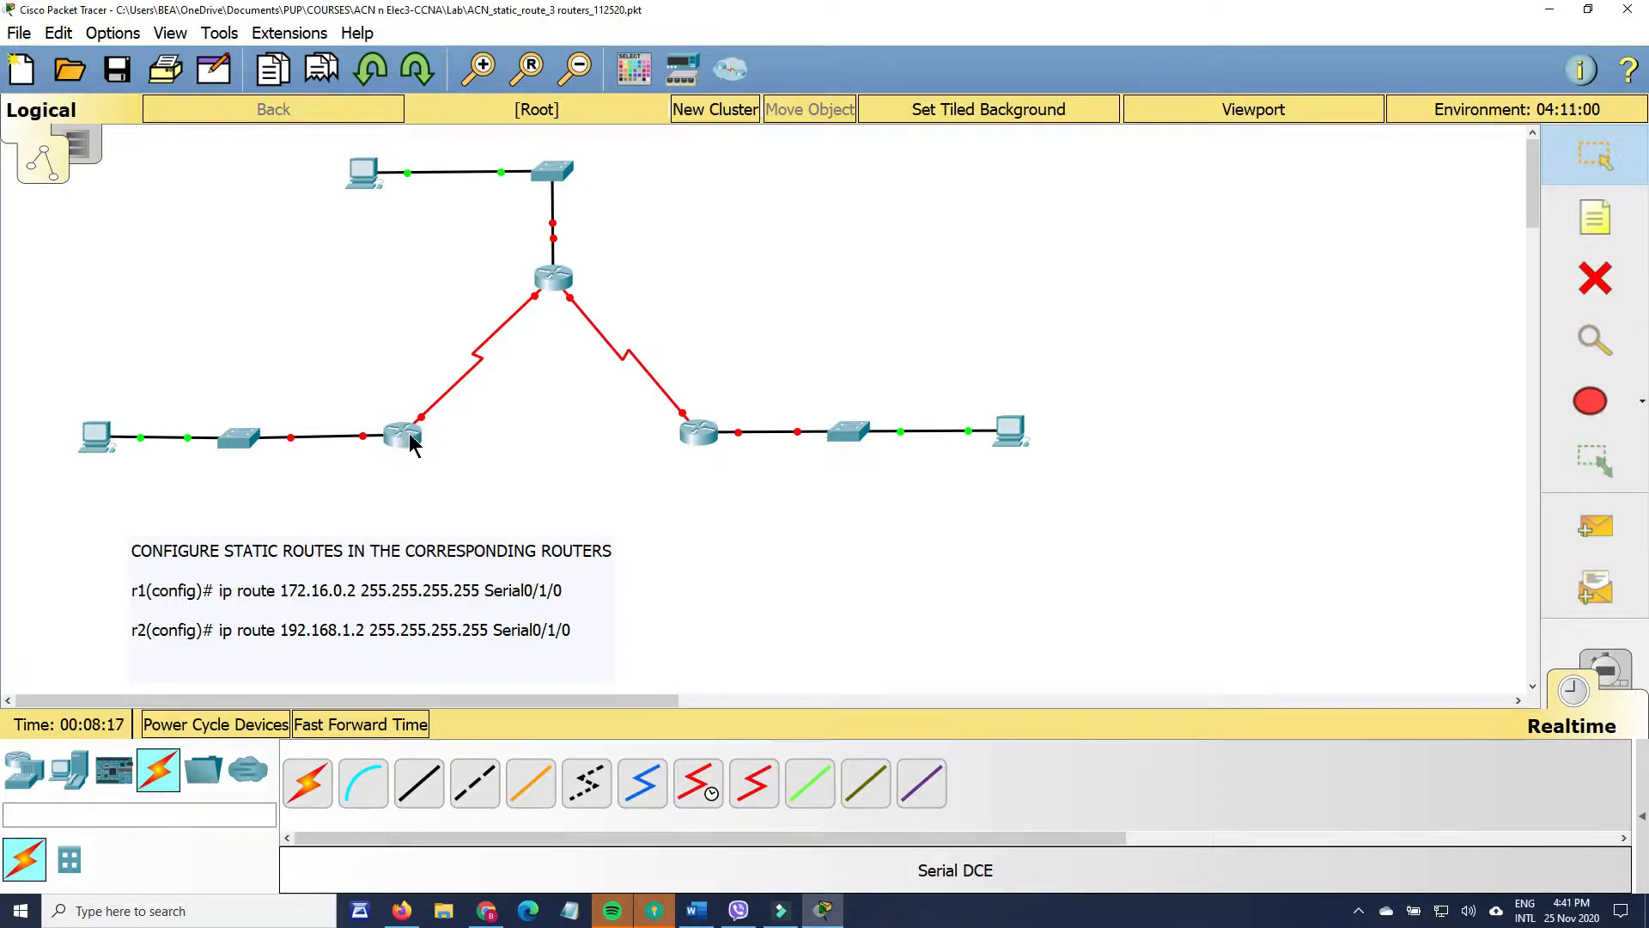
- Add notes labelling the top router R2, the lower-left router R1 and the lower-right router R3, and delete the stray R note
{"action": "mouse_move", "coordinate": [412, 441]}
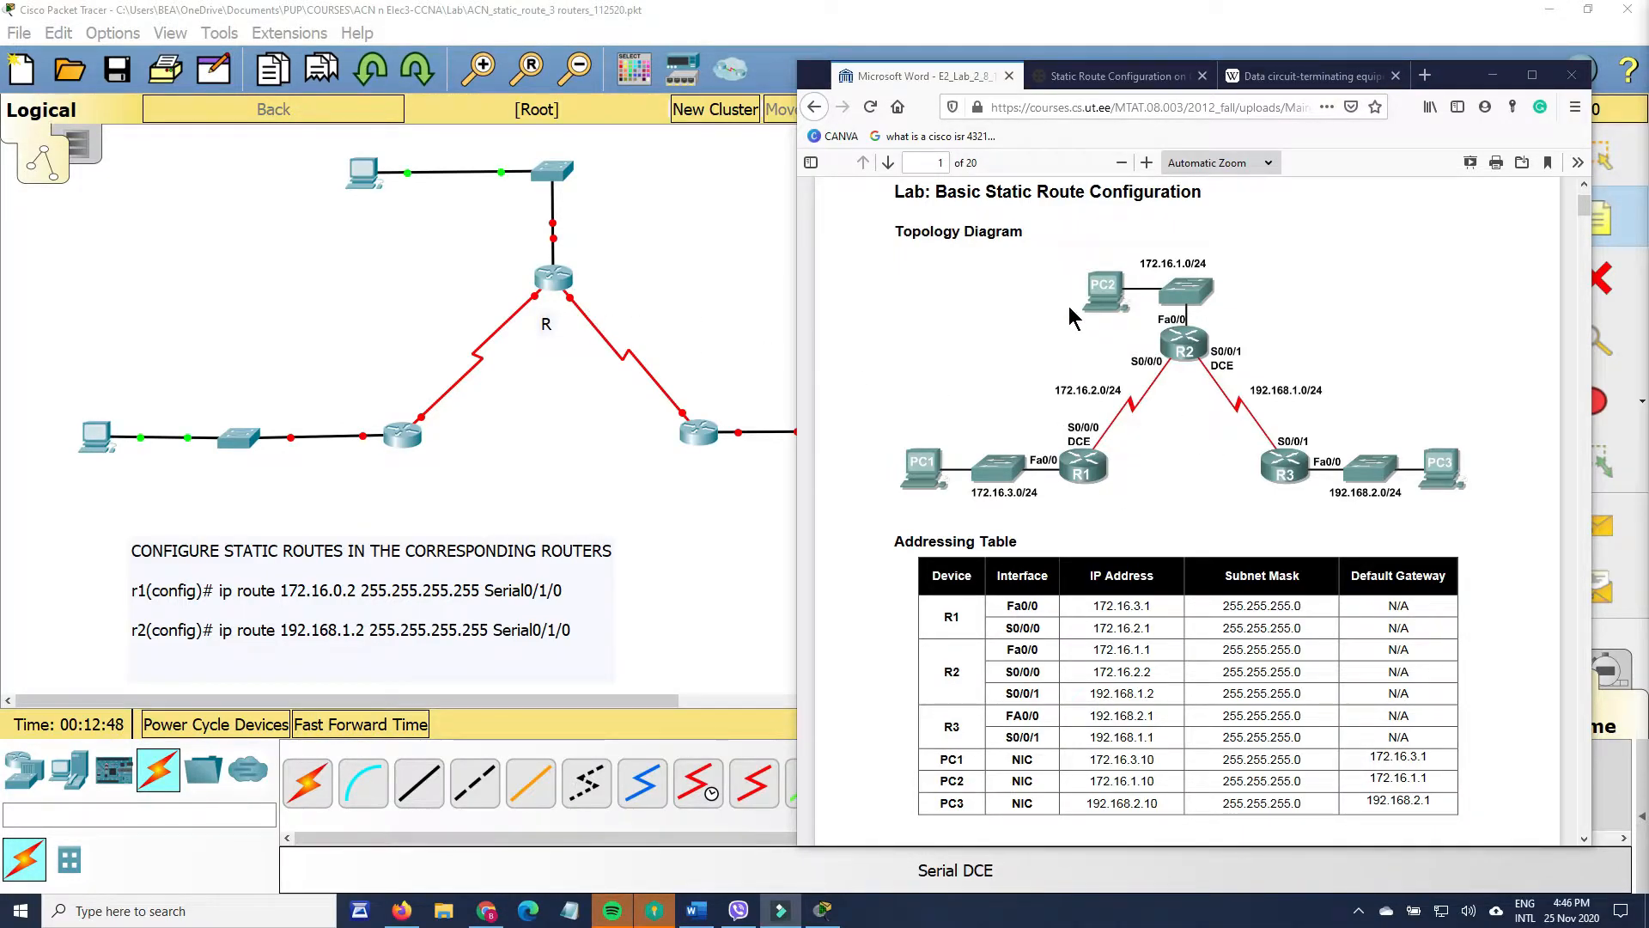
{"action": "left_click", "coordinate": [1609, 234]}
{"action": "left_click", "coordinate": [550, 323]}
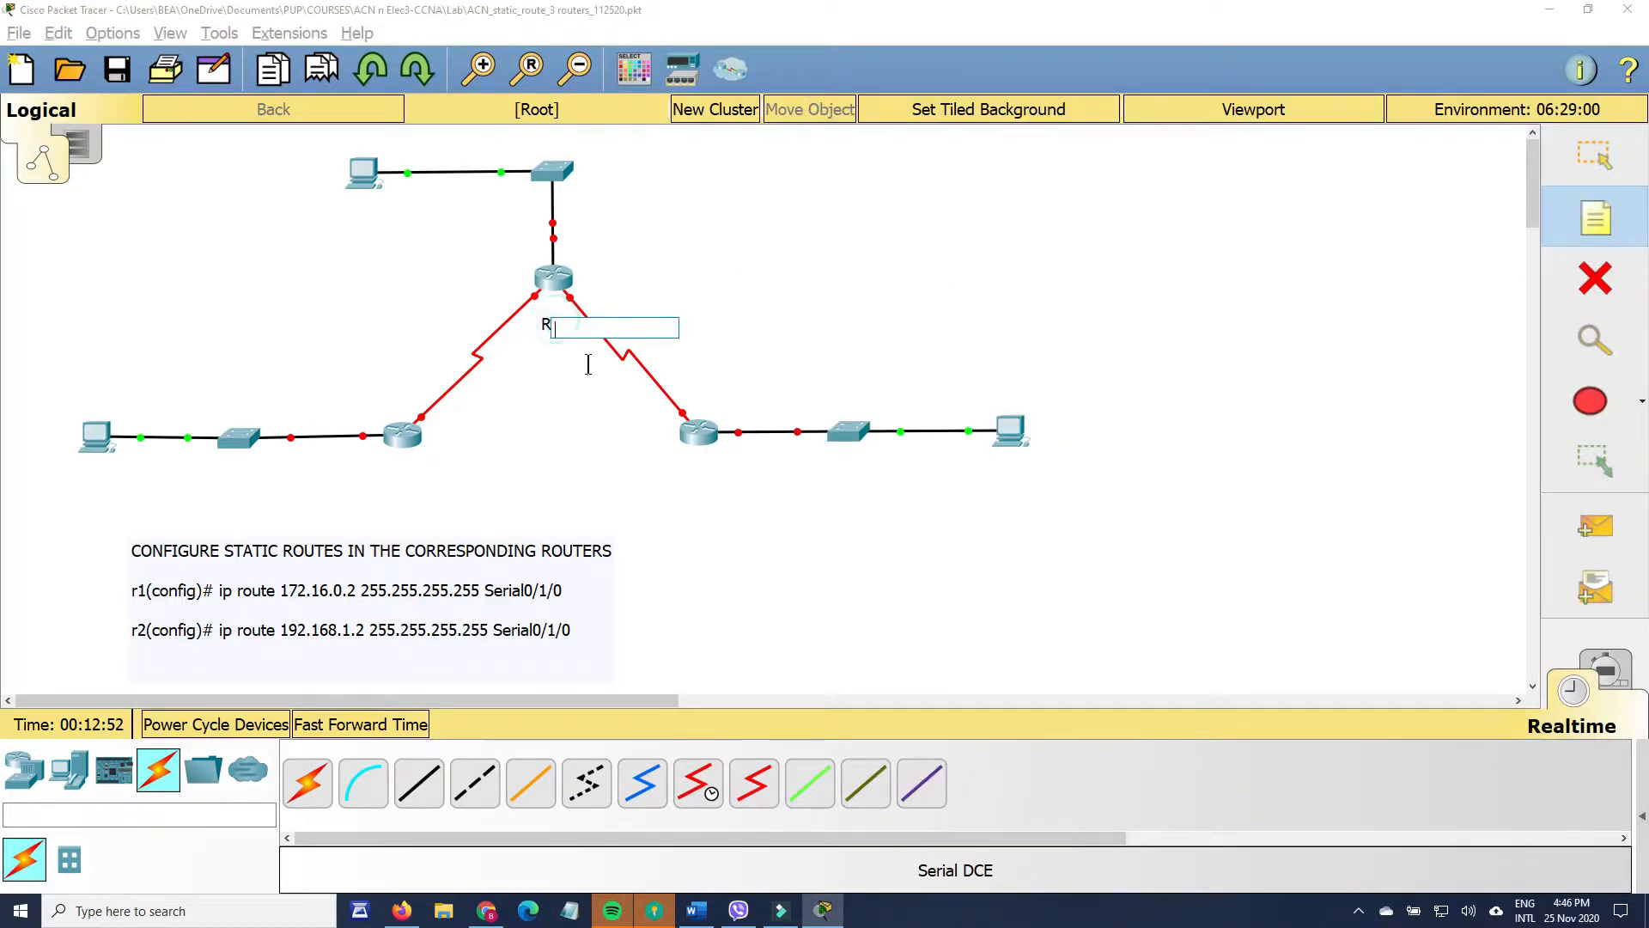
{"action": "type", "text": "R2"}
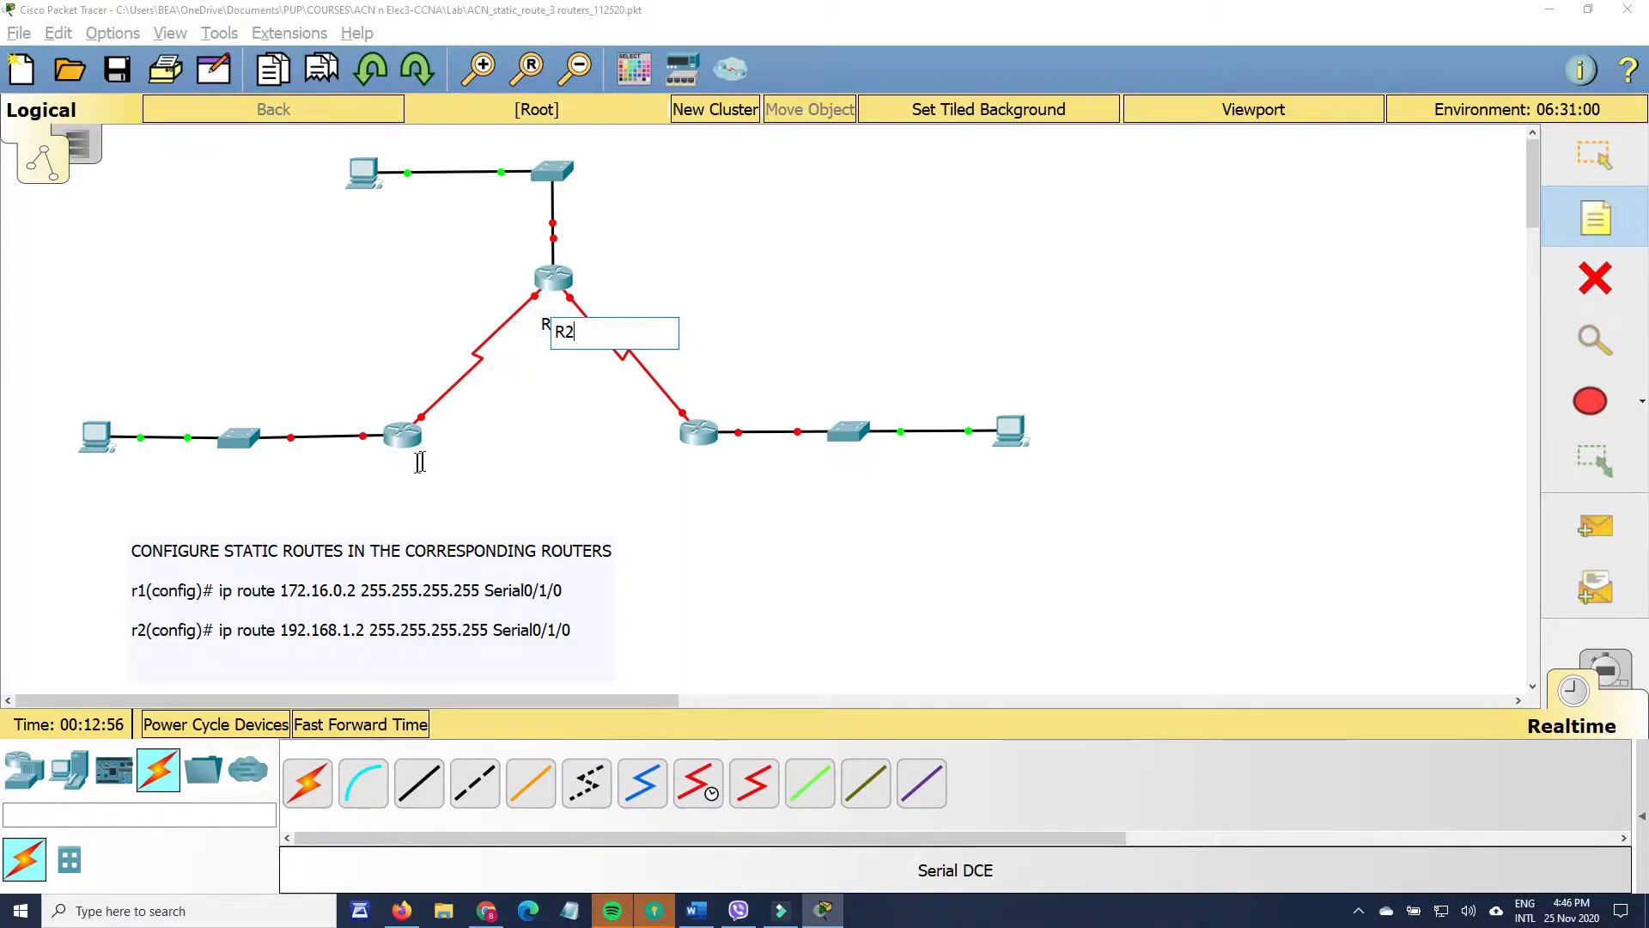
{"action": "left_click", "coordinate": [388, 469]}
{"action": "type", "text": "r"}
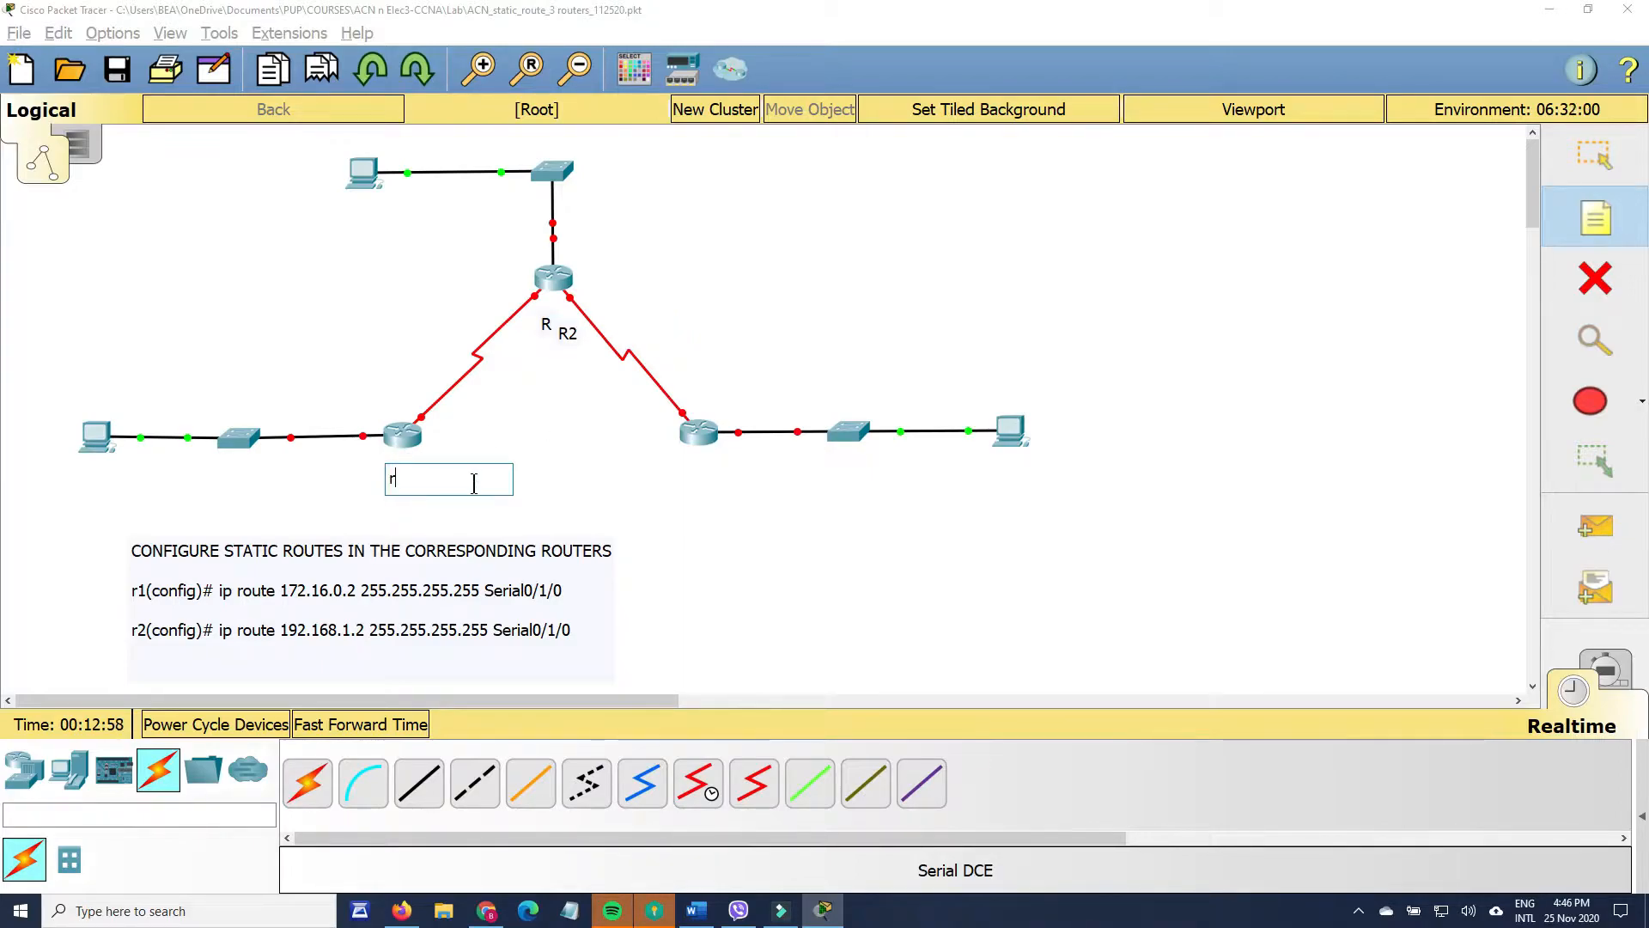
{"action": "type", "text": "R1"}
{"action": "left_click", "coordinate": [686, 464]}
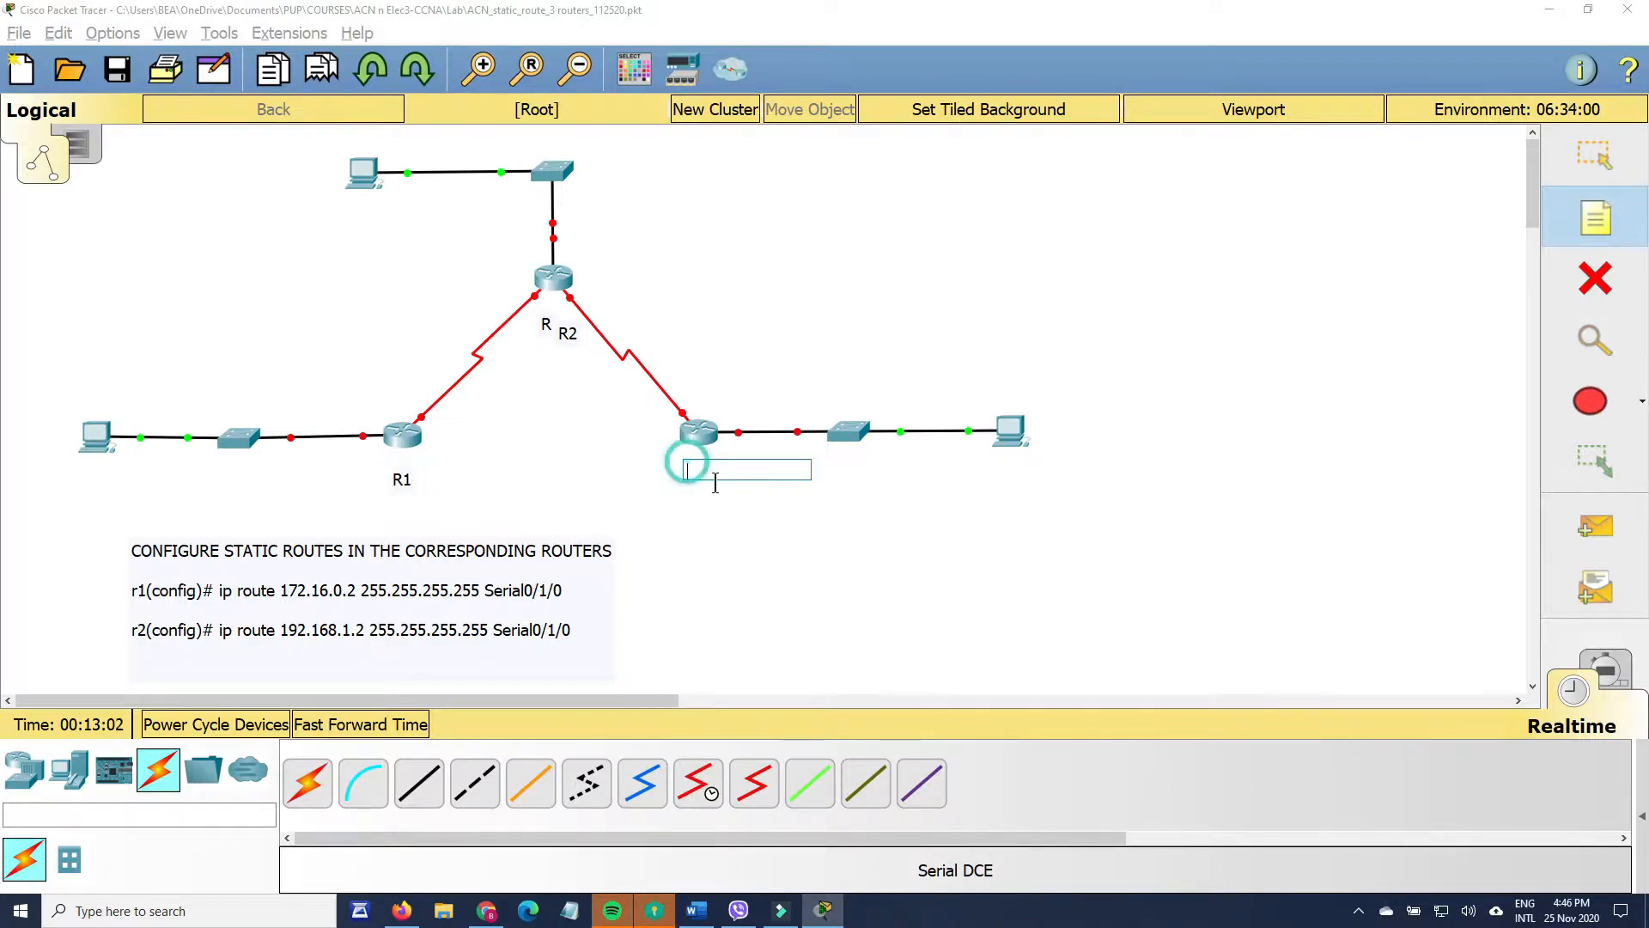
{"action": "type", "text": "R"}
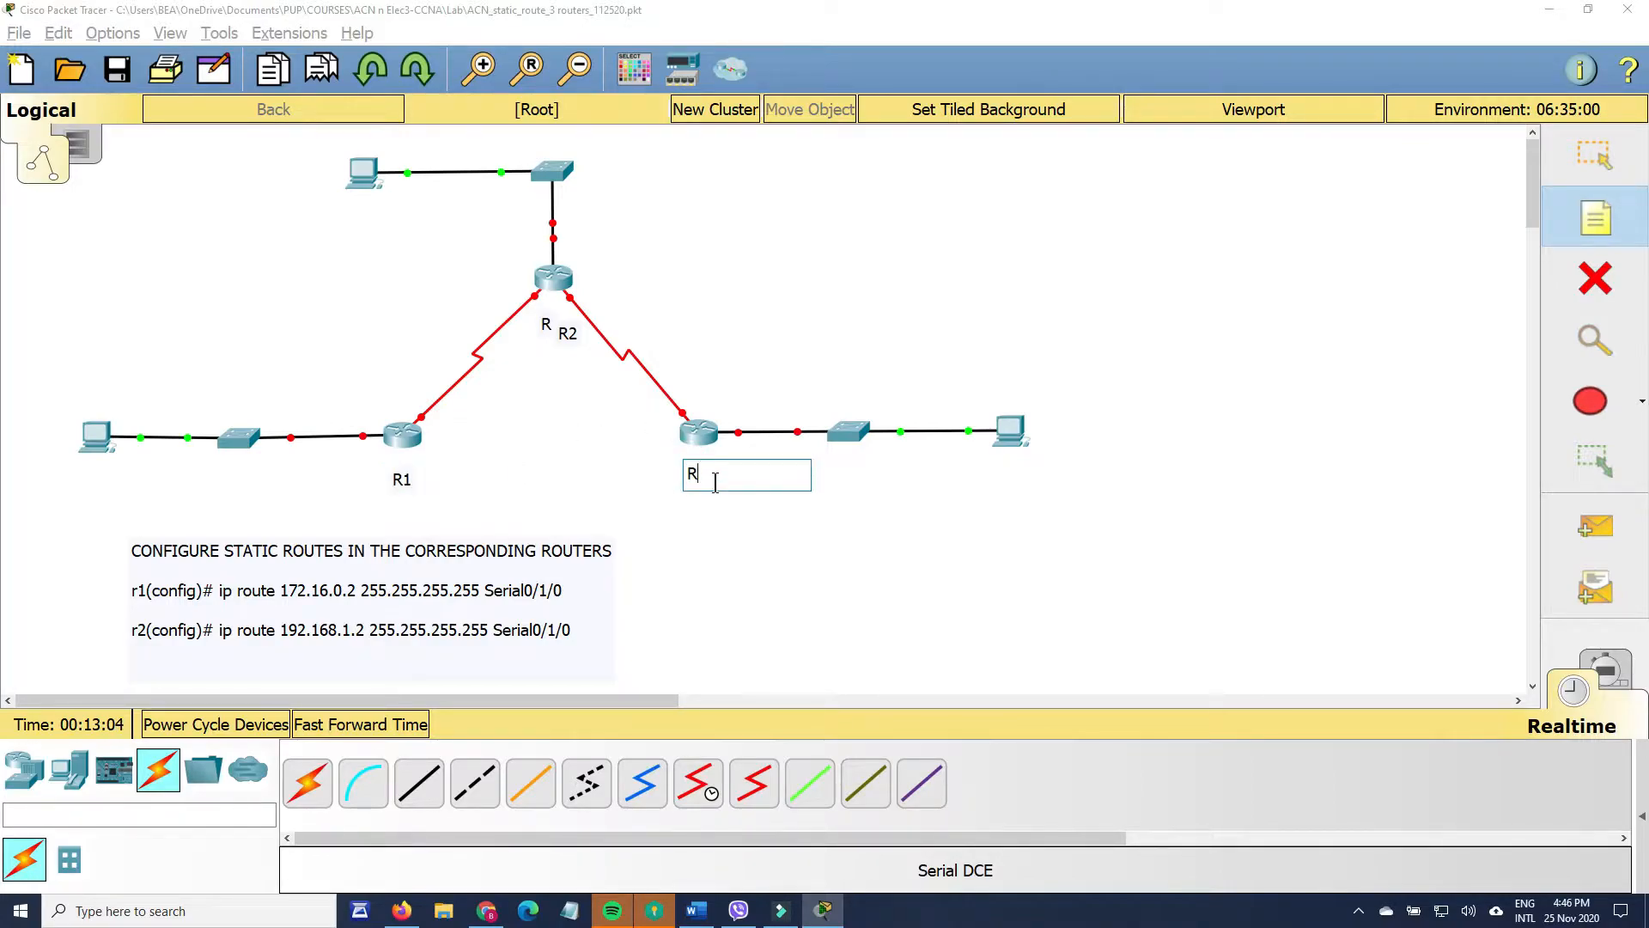
{"action": "type", "text": "3"}
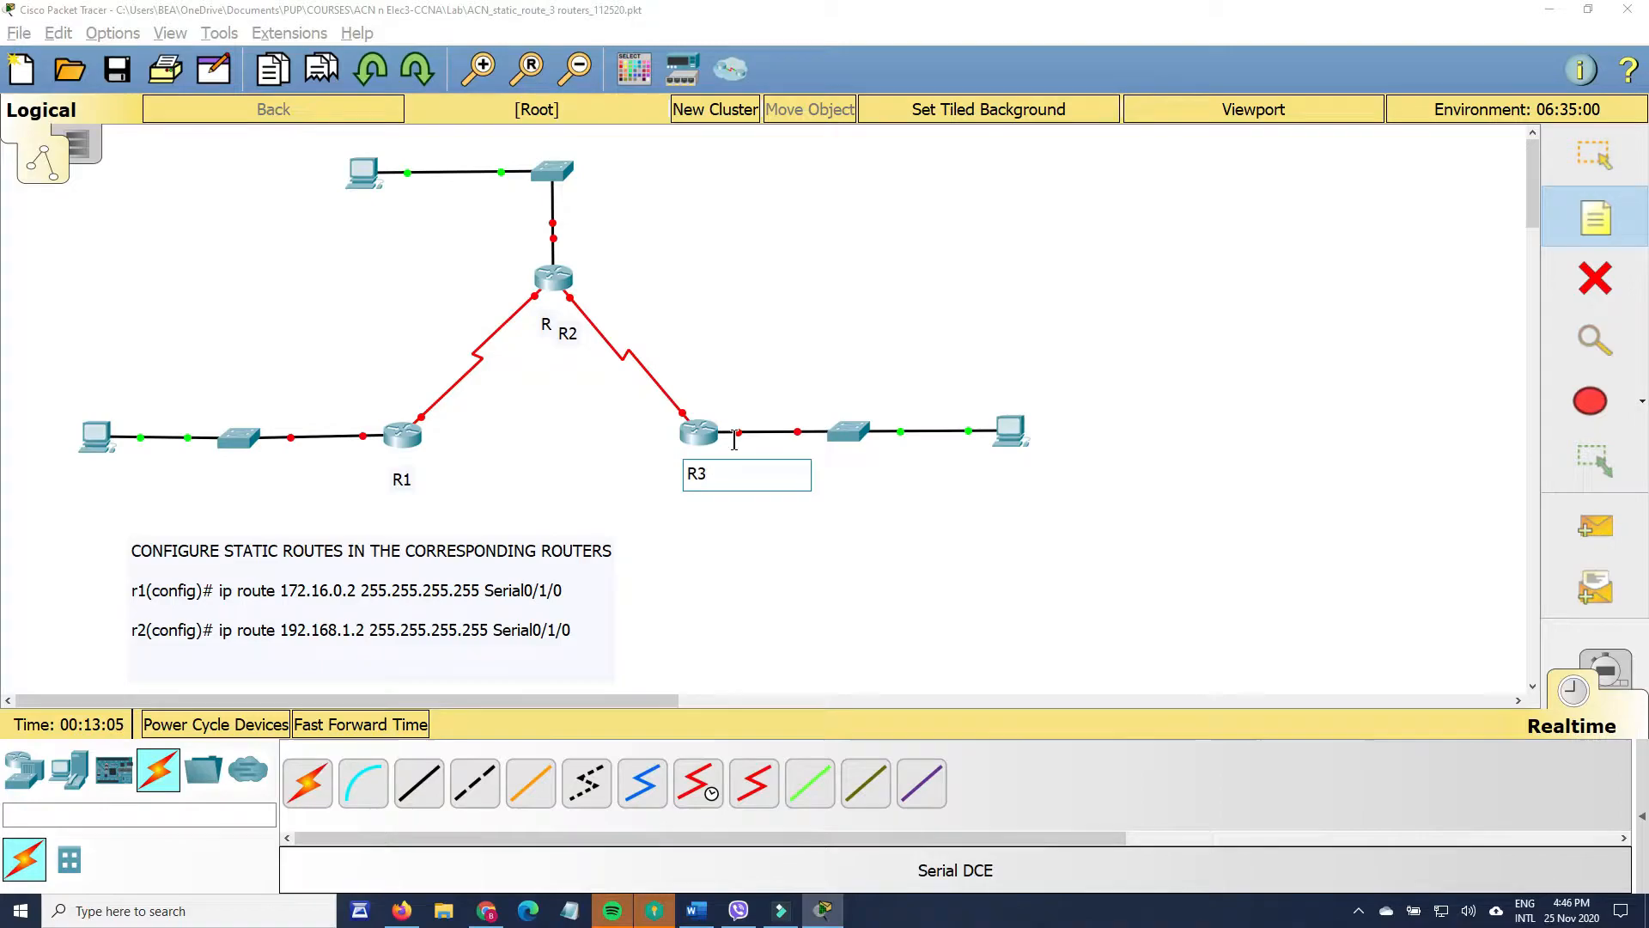
{"action": "left_click", "coordinate": [1598, 284]}
{"action": "left_click", "coordinate": [546, 324]}
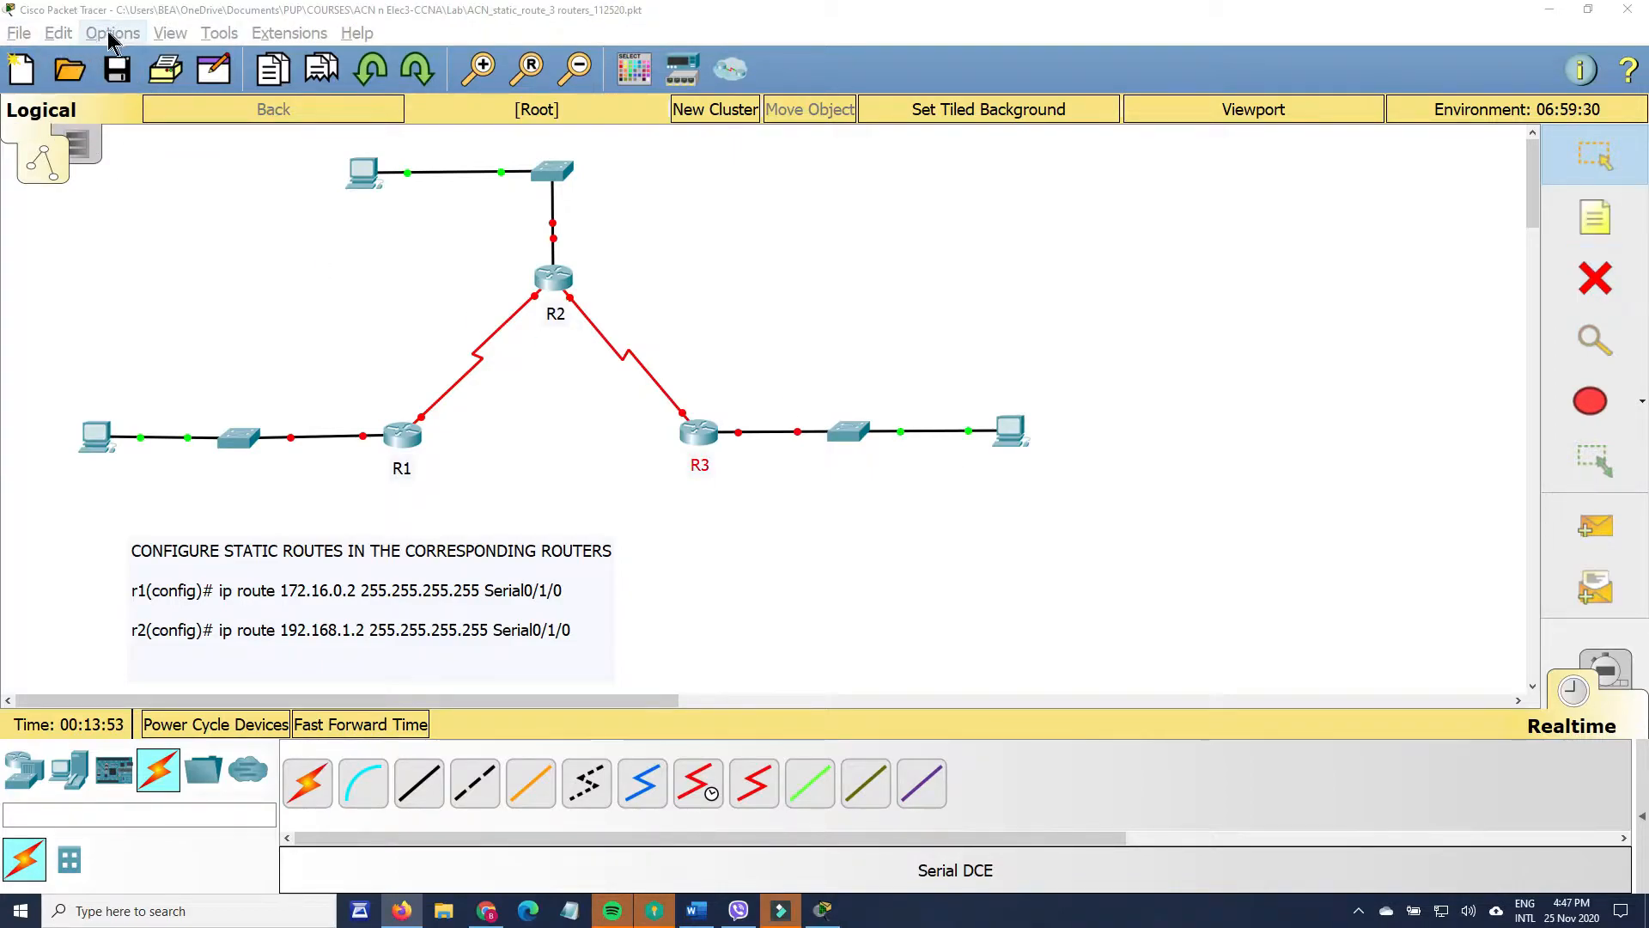
- Set the preferences to always show port labels in the logical workspace
{"action": "left_click", "coordinate": [59, 33]}
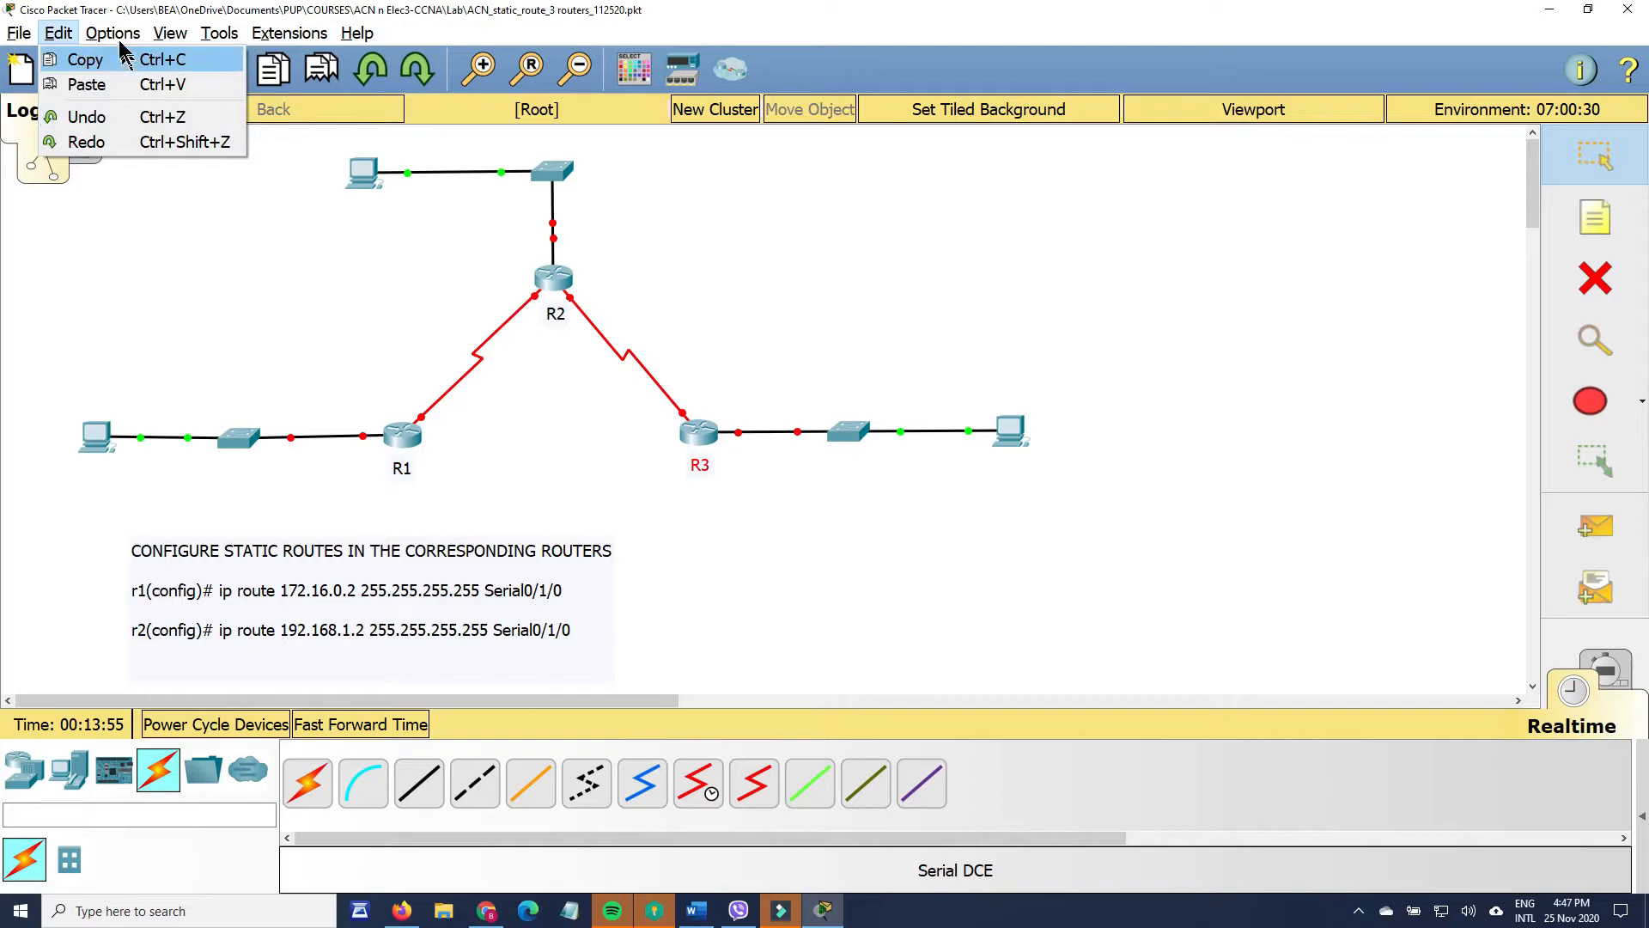
{"action": "left_click", "coordinate": [112, 32]}
{"action": "left_click", "coordinate": [21, 34]}
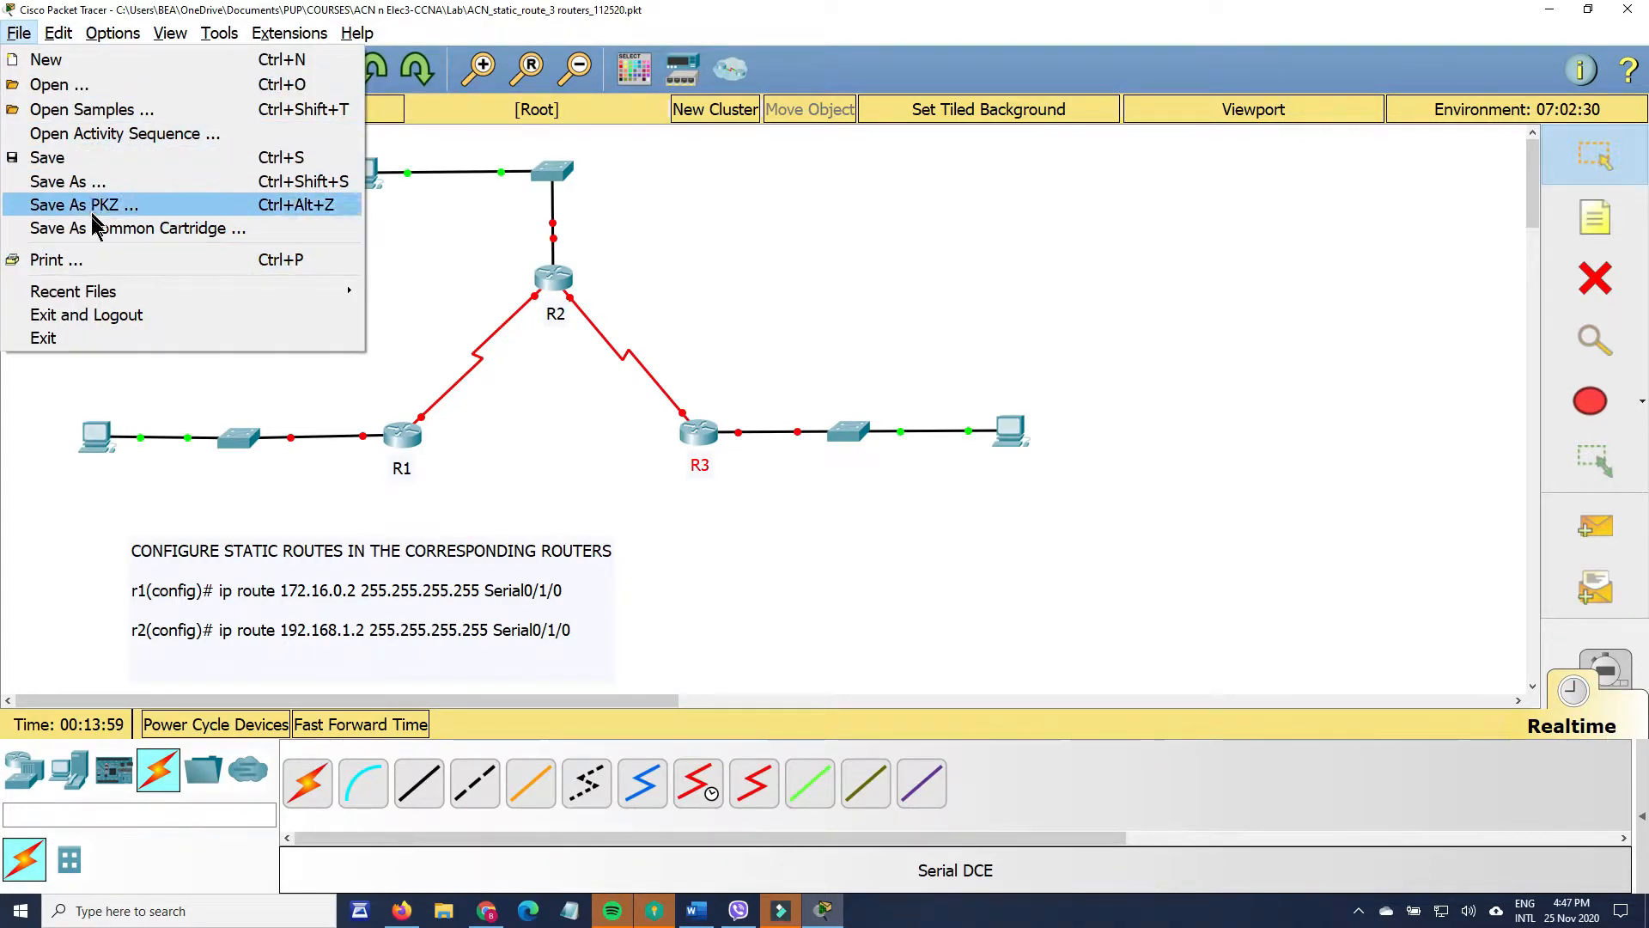
{"action": "left_click", "coordinate": [112, 32]}
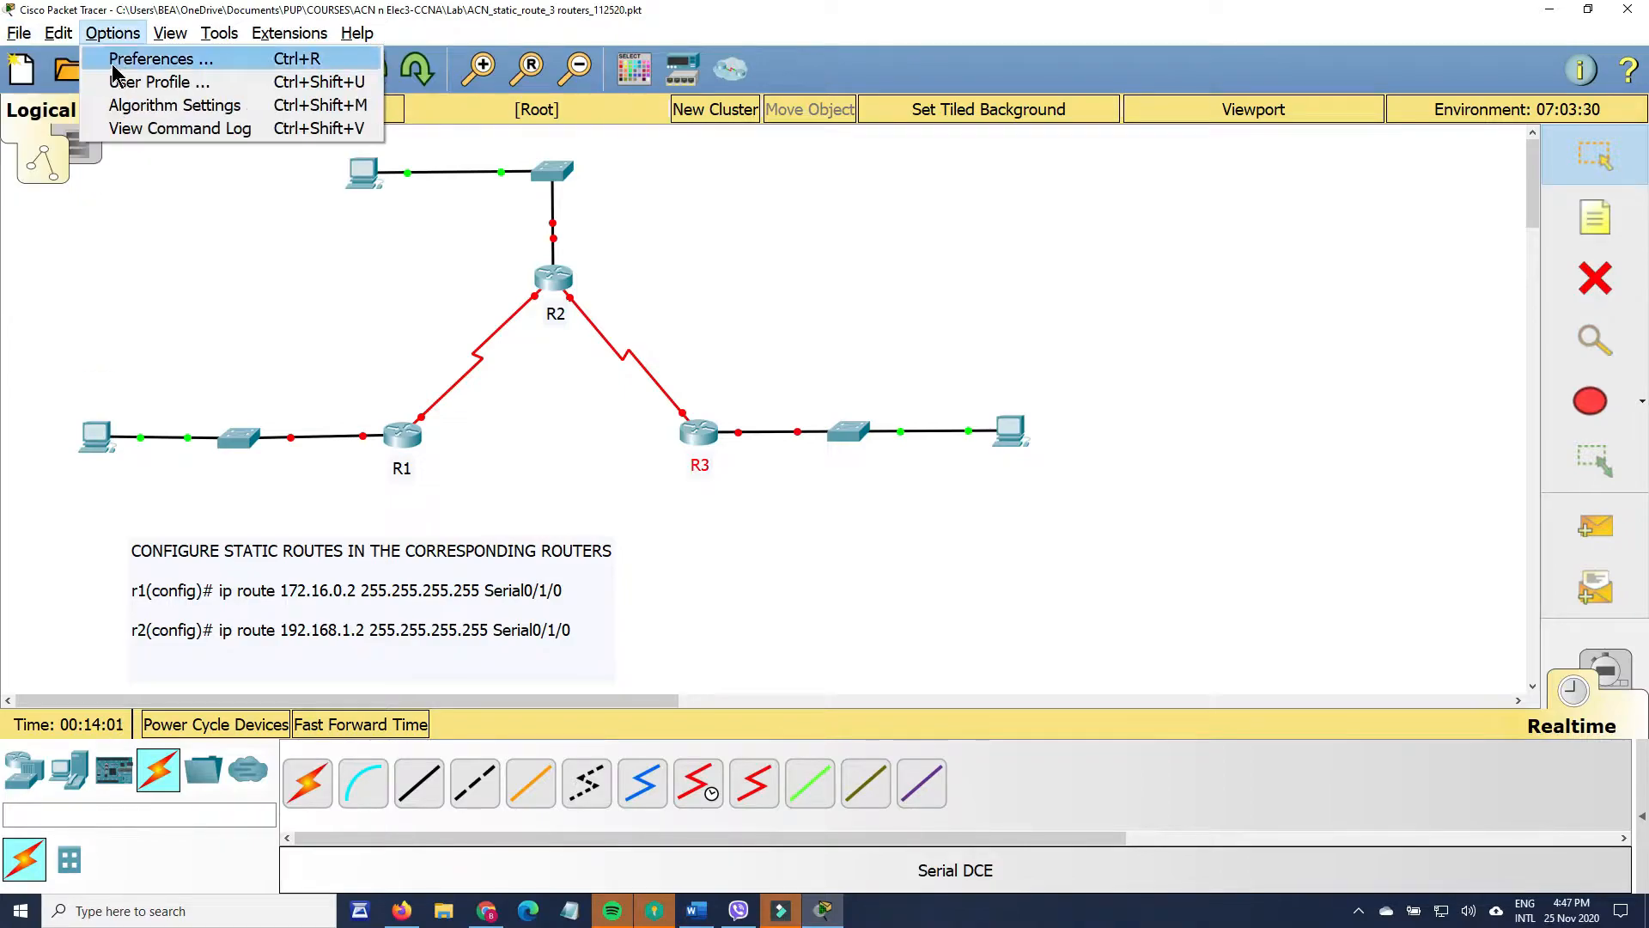
{"action": "left_click", "coordinate": [129, 59]}
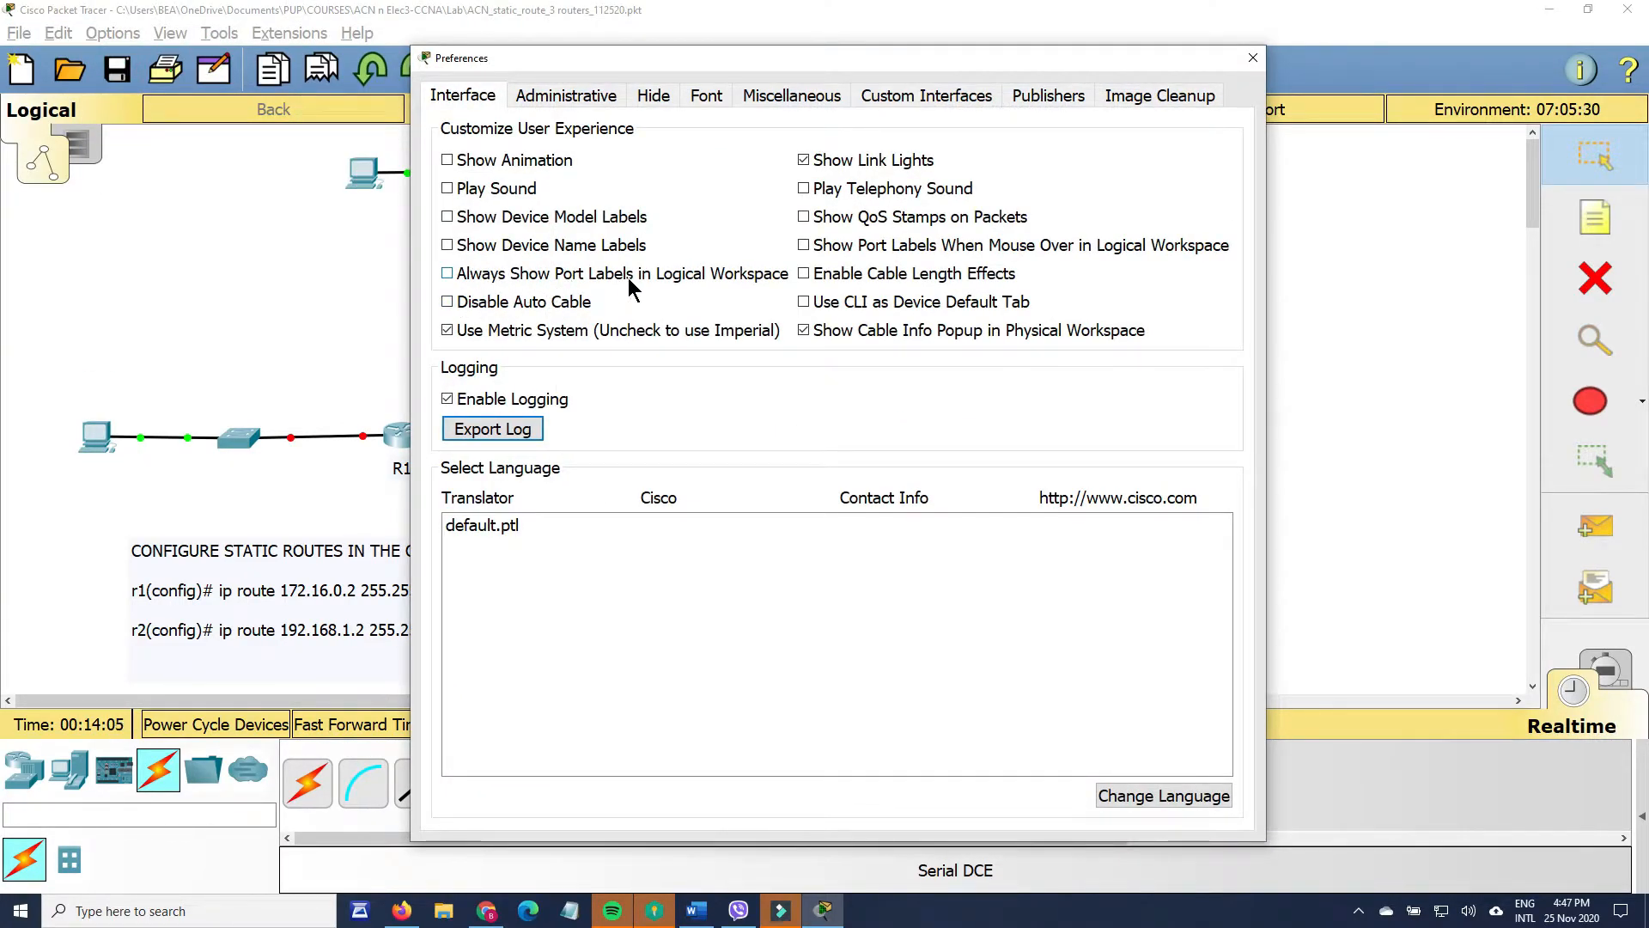
{"action": "left_click", "coordinate": [447, 273]}
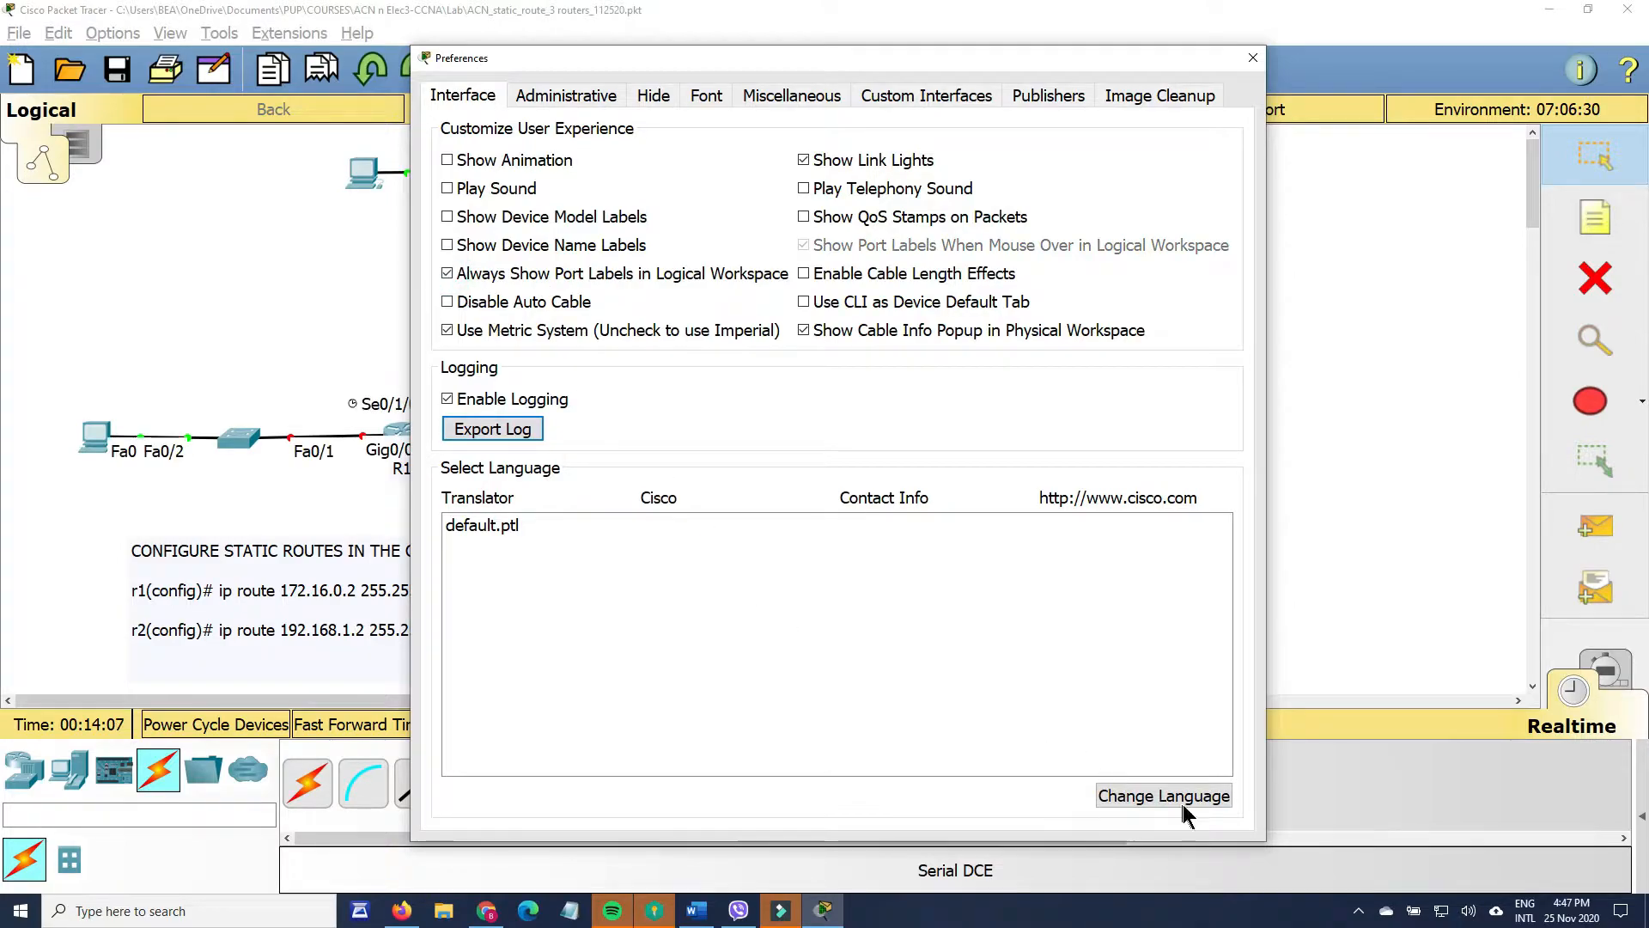
{"action": "left_click", "coordinate": [1252, 58]}
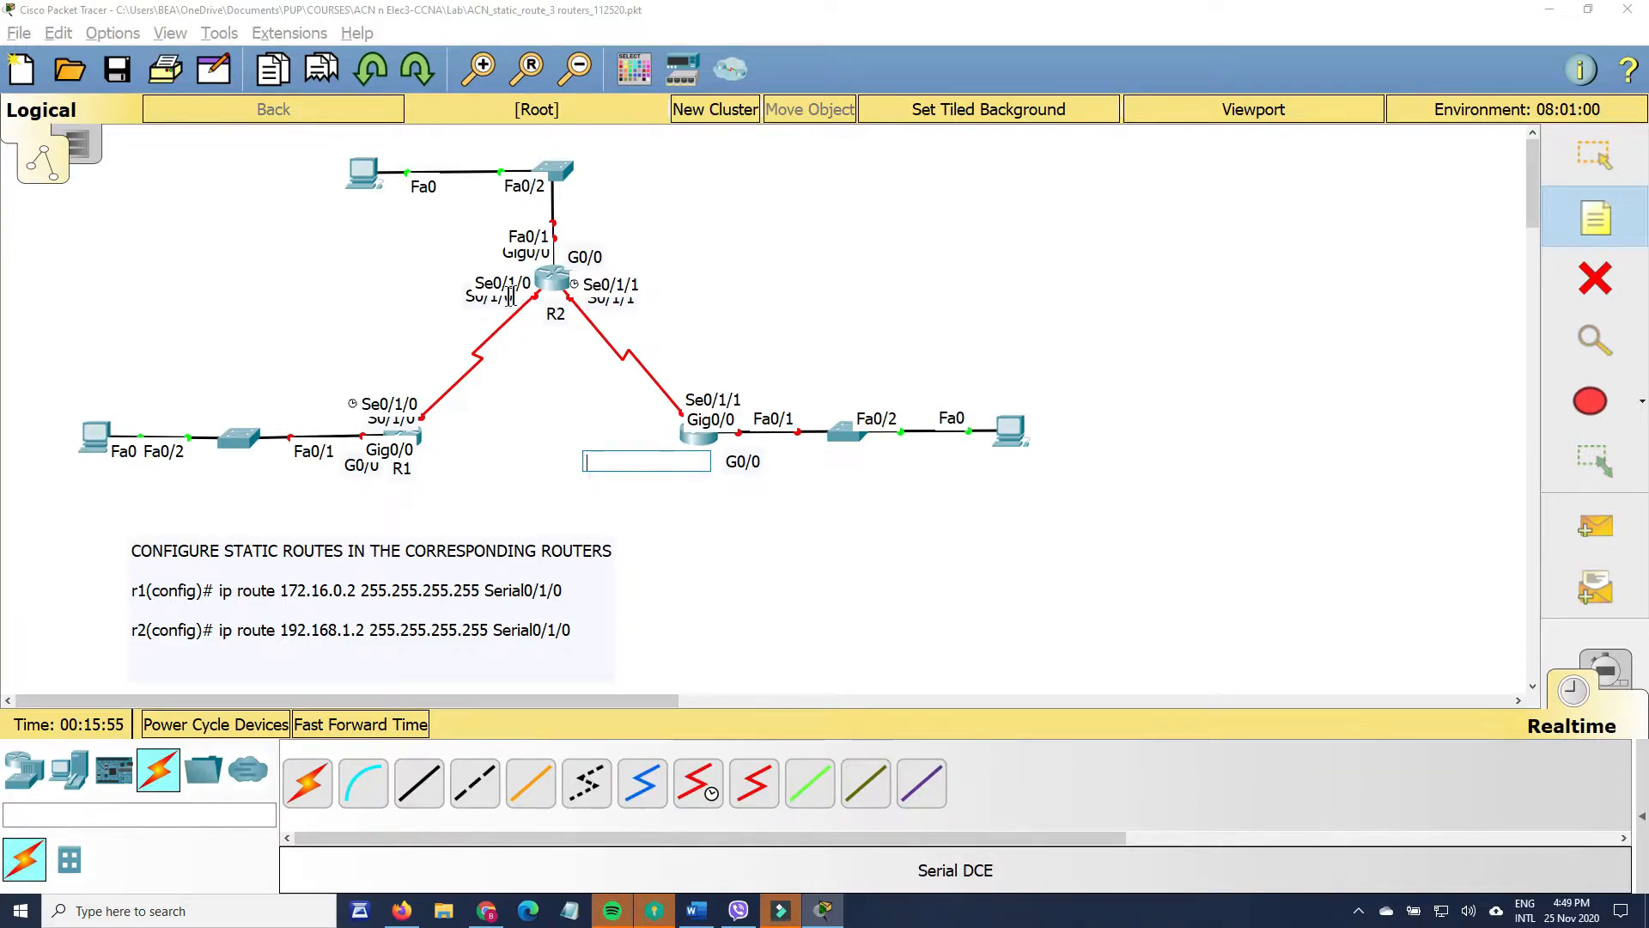
- Turn off the preference to always show port labels in the logical workspace and close the preferences
{"action": "left_click", "coordinate": [101, 34]}
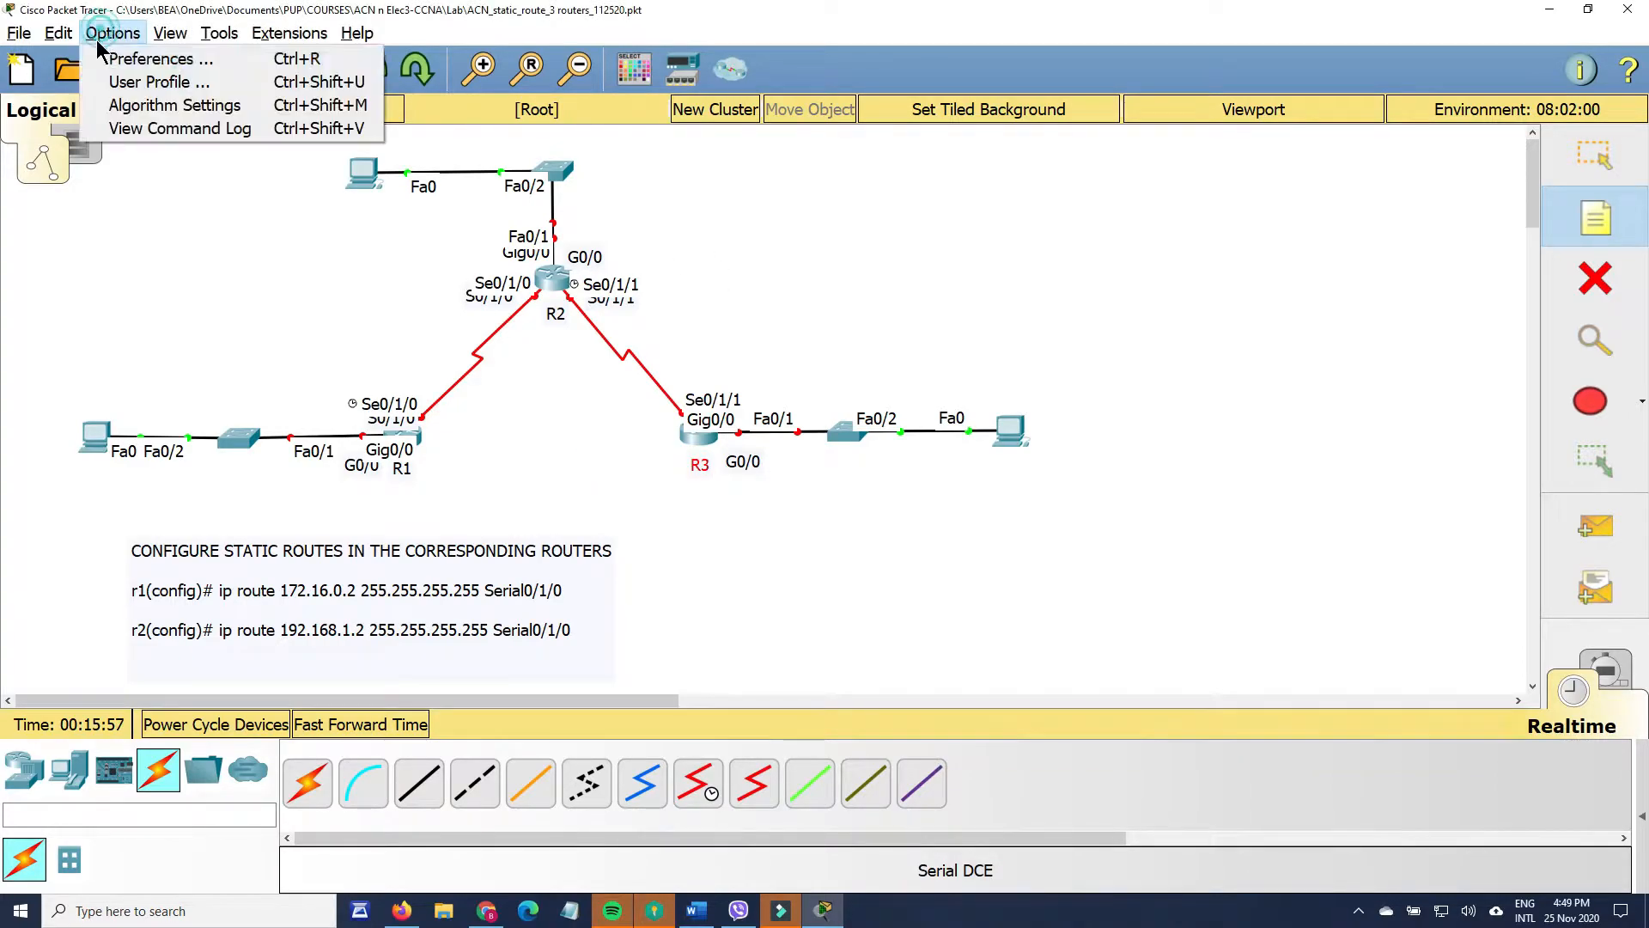
{"action": "left_click", "coordinate": [131, 60]}
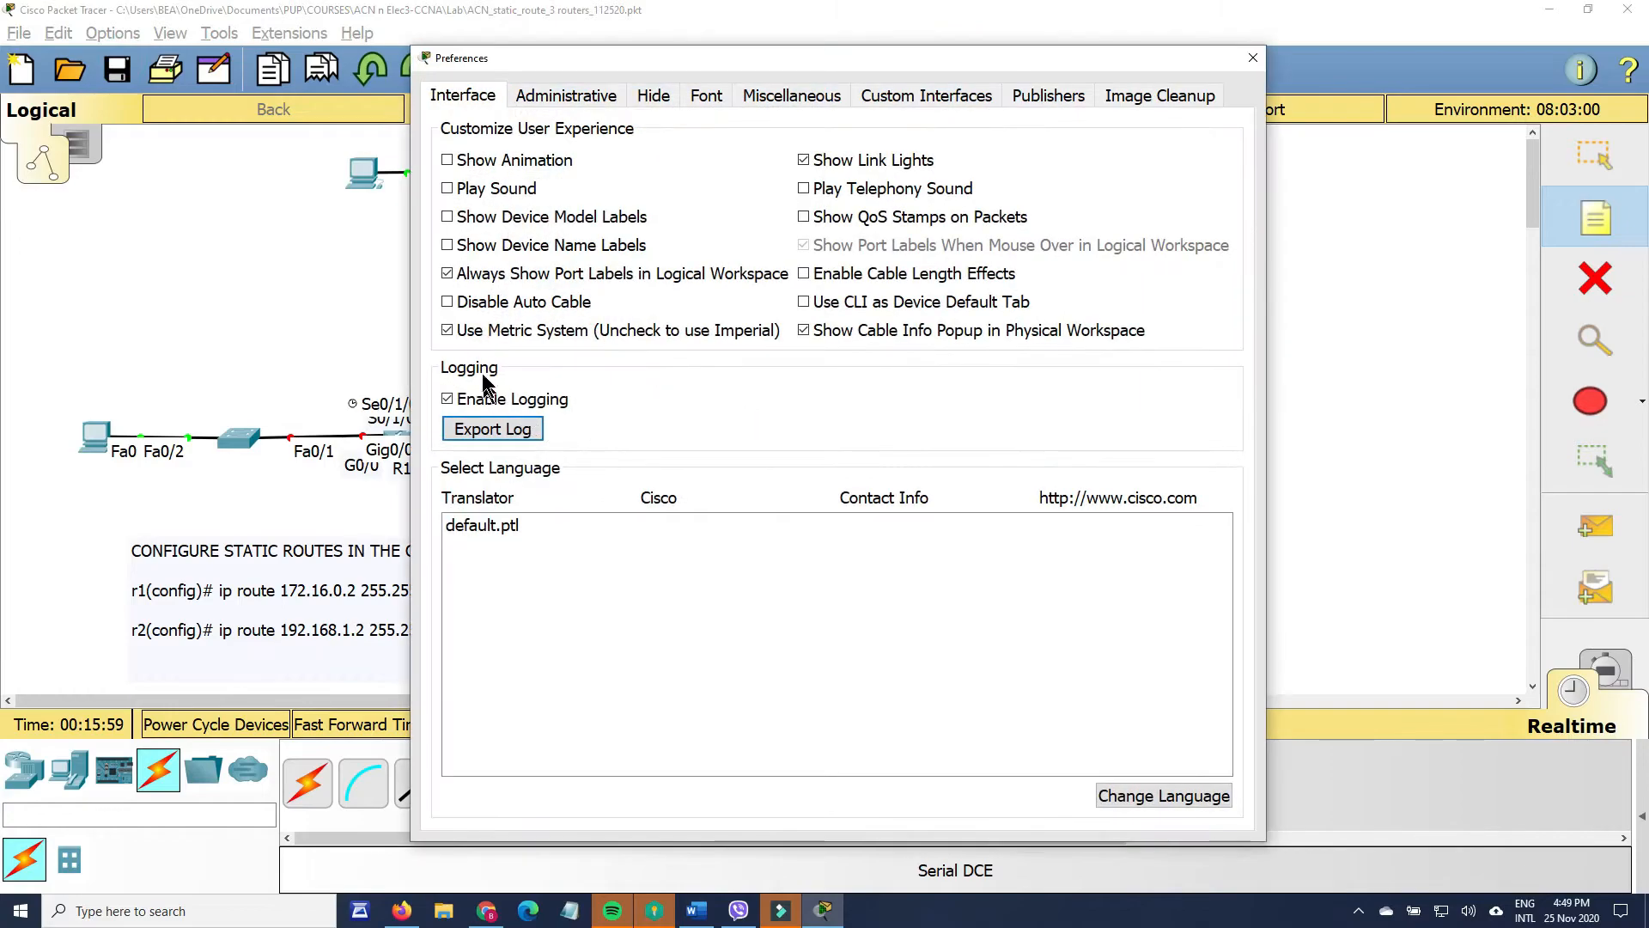
{"action": "left_click", "coordinate": [447, 273]}
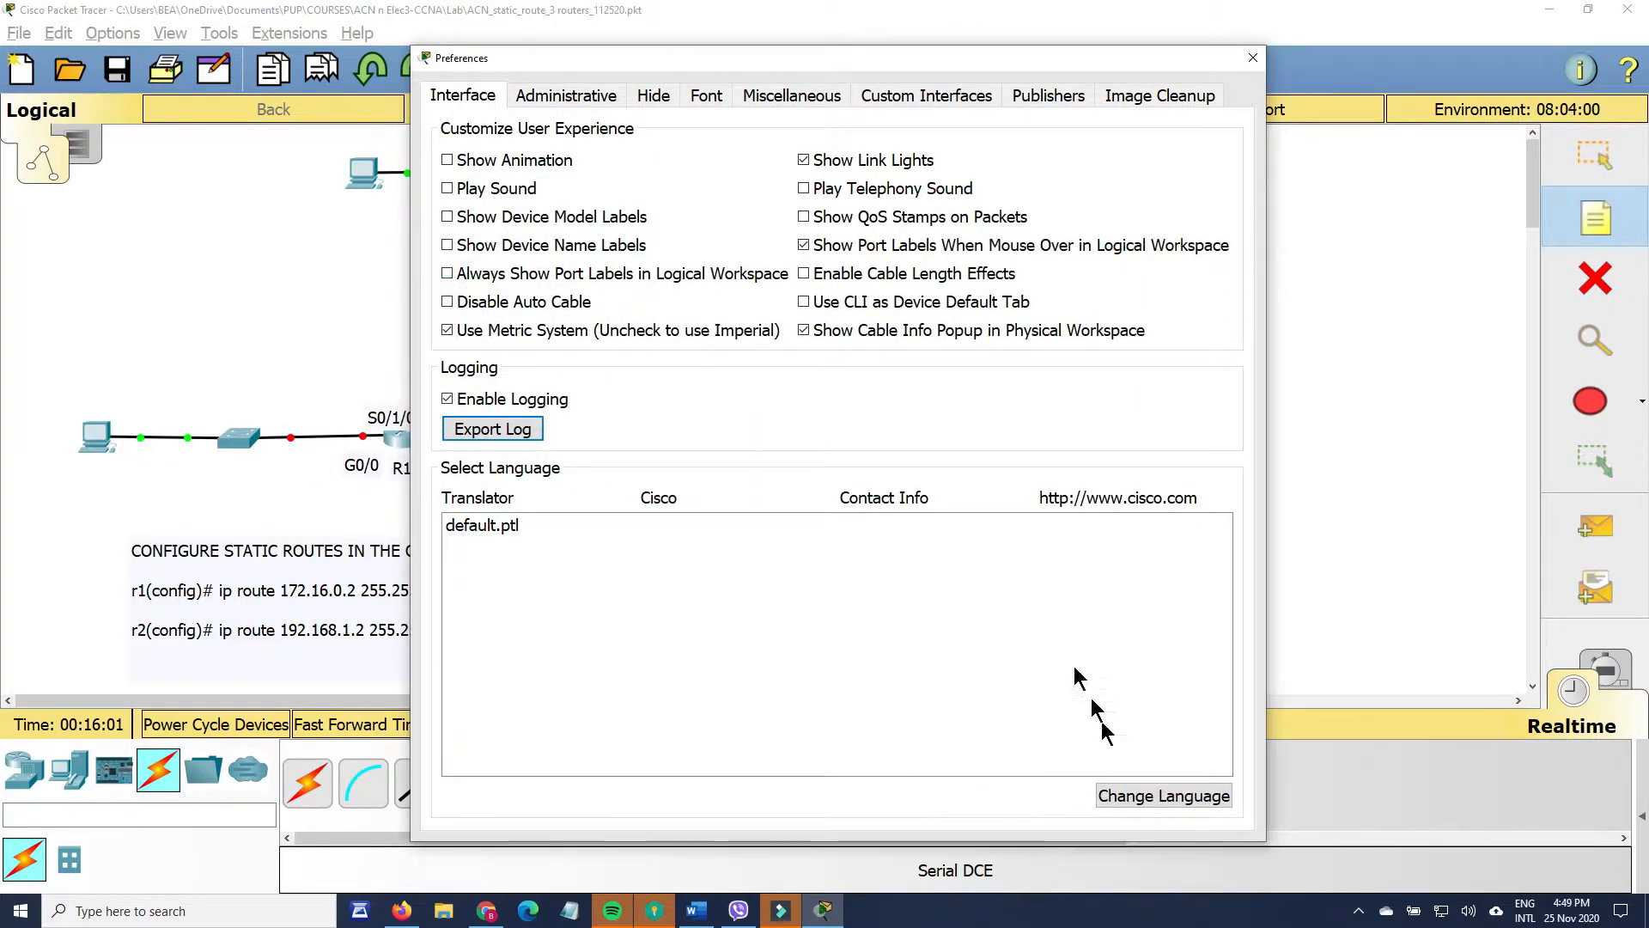
{"action": "left_click", "coordinate": [1359, 409]}
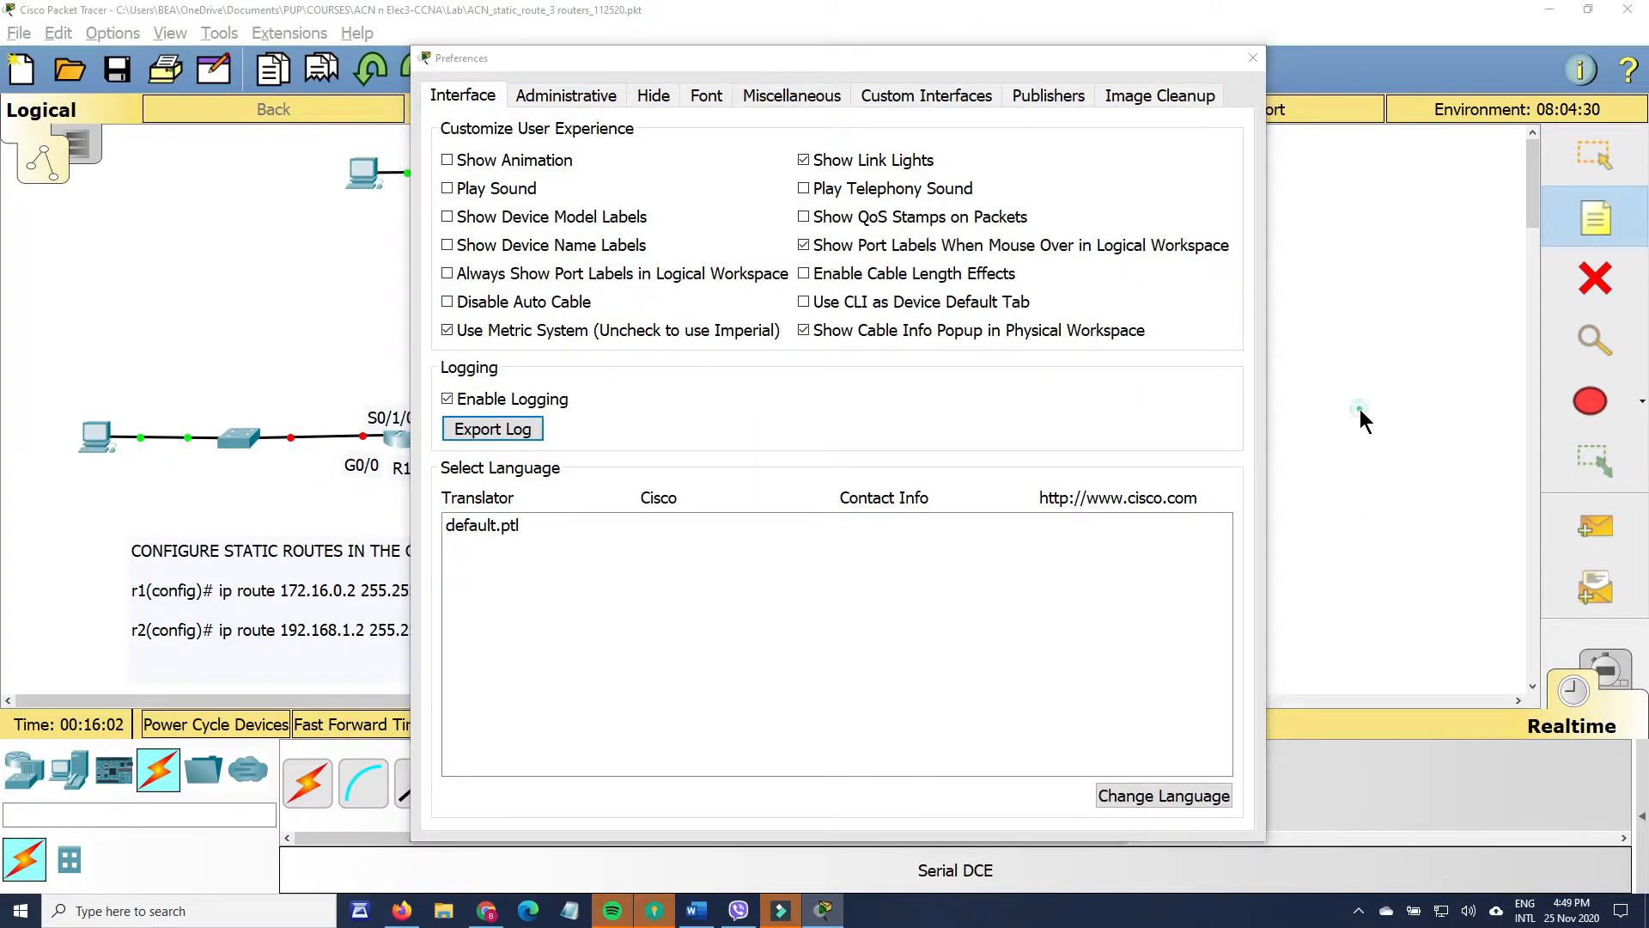
{"action": "left_click", "coordinate": [1253, 58]}
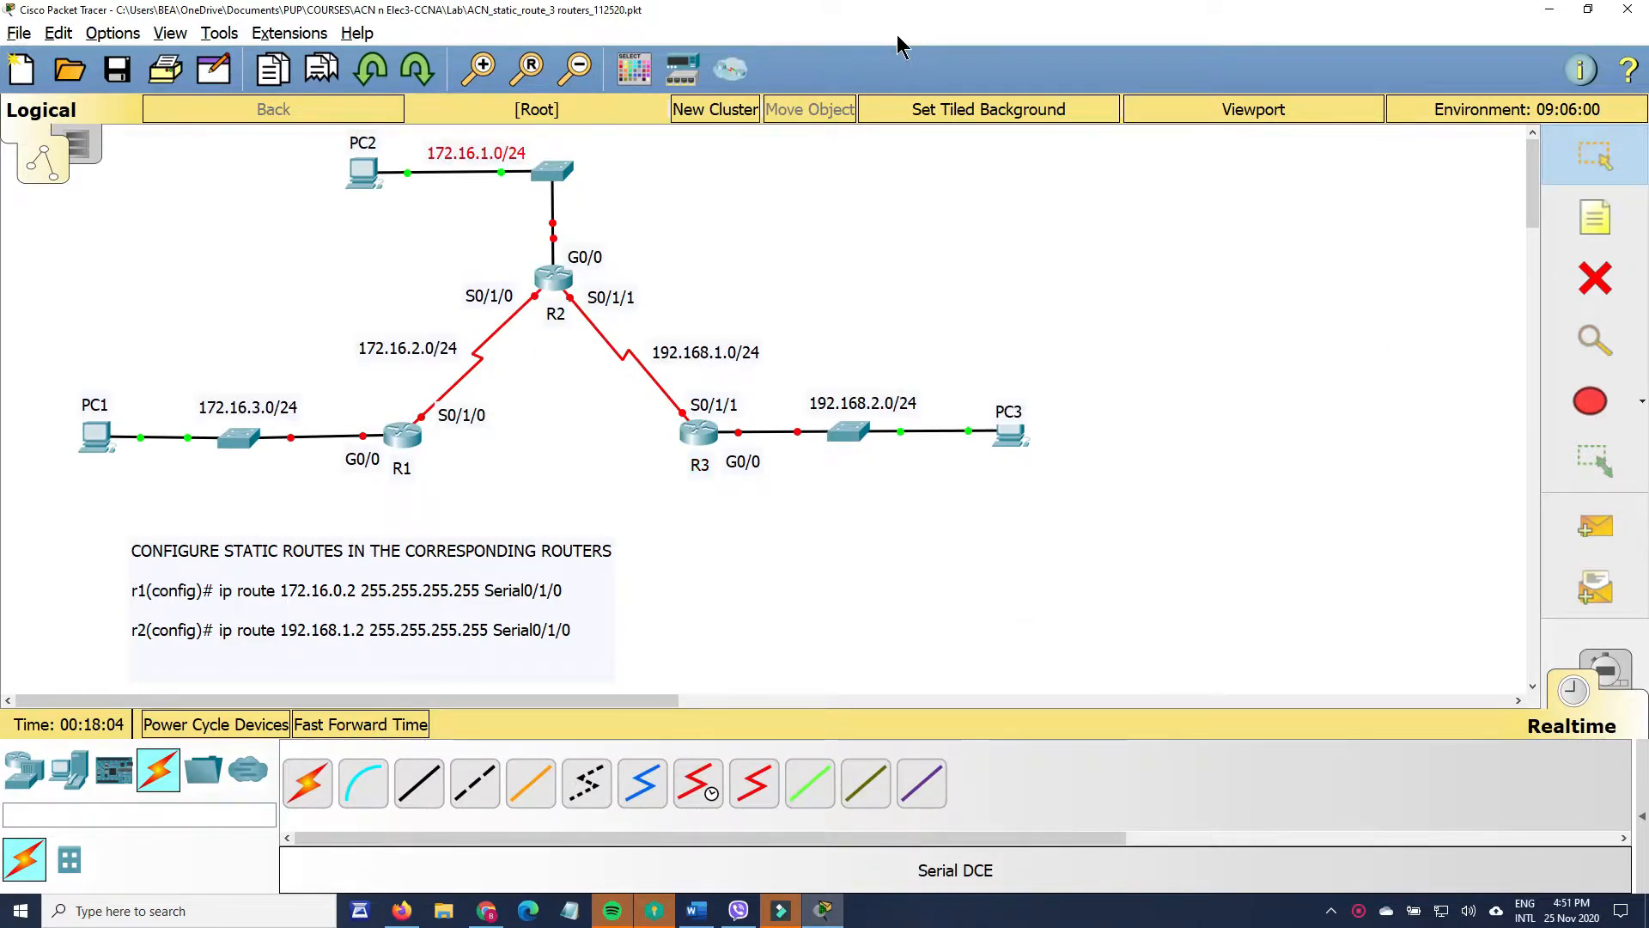
{"action": "mouse_move", "coordinate": [893, 38]}
{"action": "left_mouse_down"}
{"action": "mouse_move", "coordinate": [246, 226]}
{"action": "mouse_move", "coordinate": [3, 103]}
{"action": "mouse_move", "coordinate": [1533, 63]}
{"action": "mouse_move", "coordinate": [1520, 60]}
{"action": "left_mouse_up"}
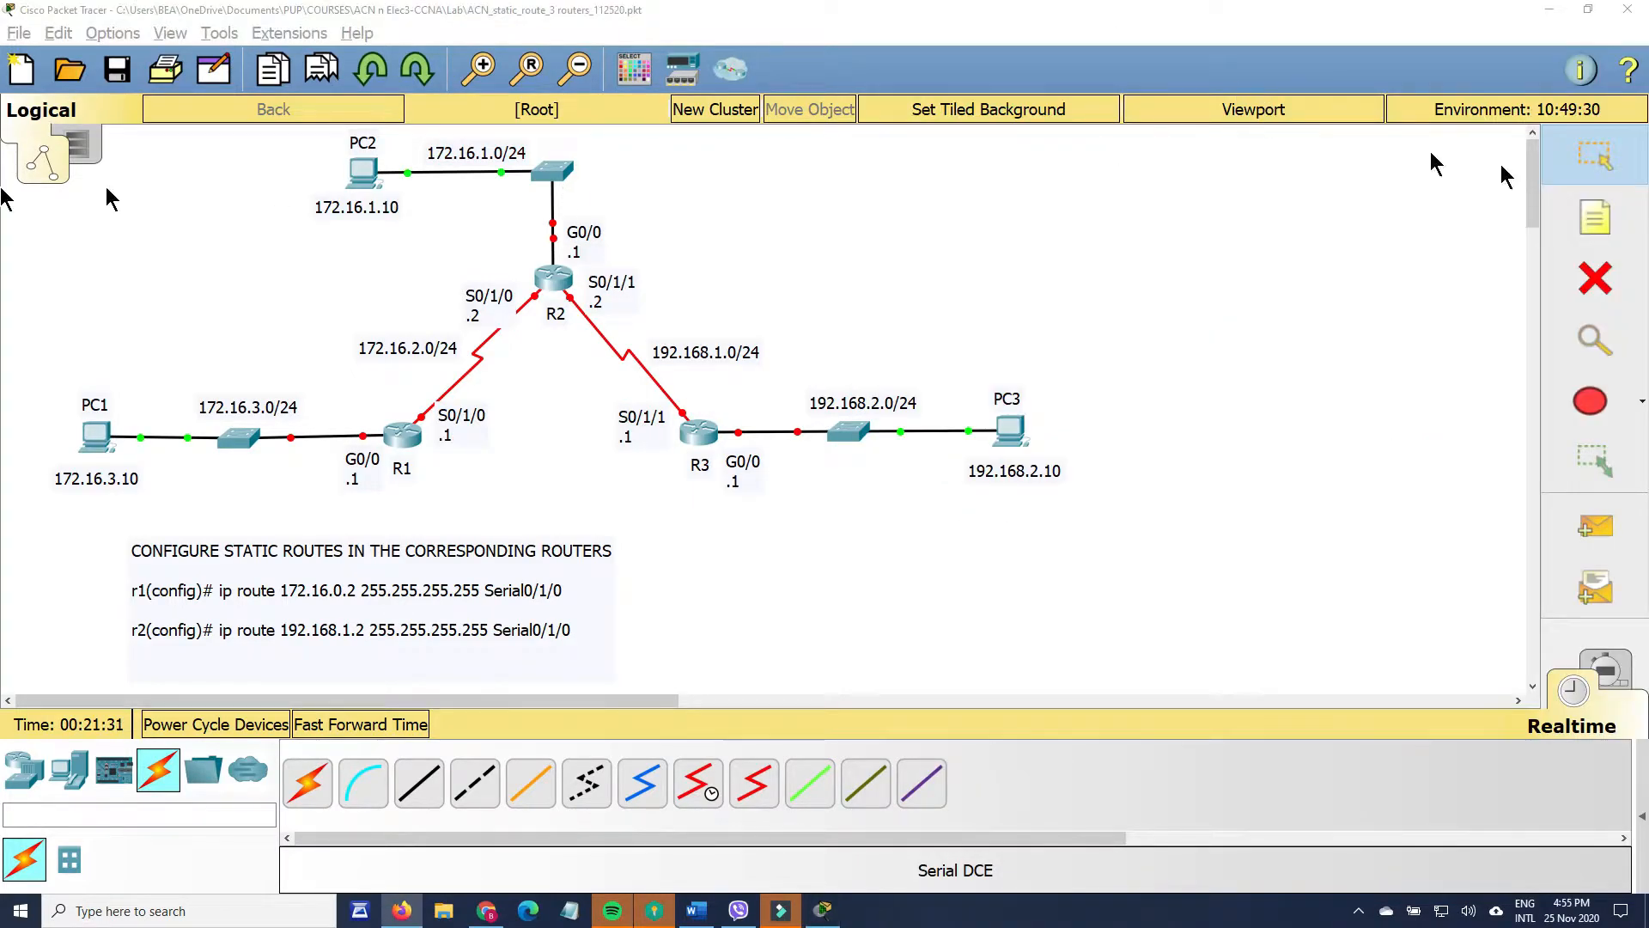
{"action": "left_click_drag", "start_coordinate": [1431, 155], "coordinate": [1173, 48]}
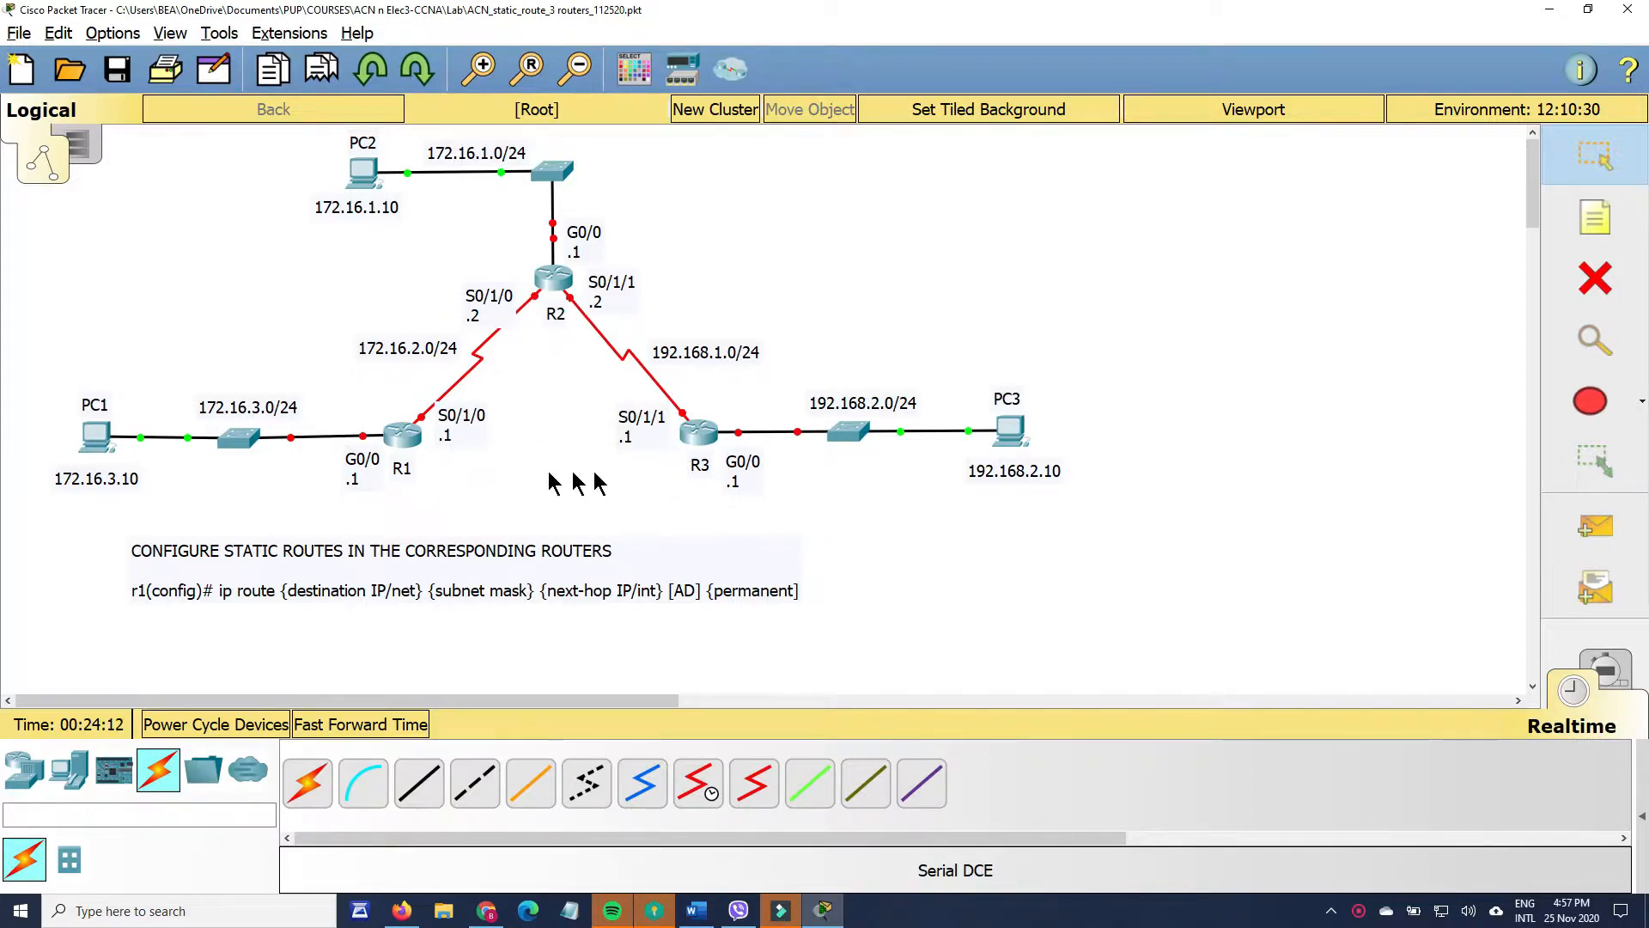
- Open router R1's command line and exit global configuration mode to privileged mode
{"action": "left_click", "coordinate": [402, 435]}
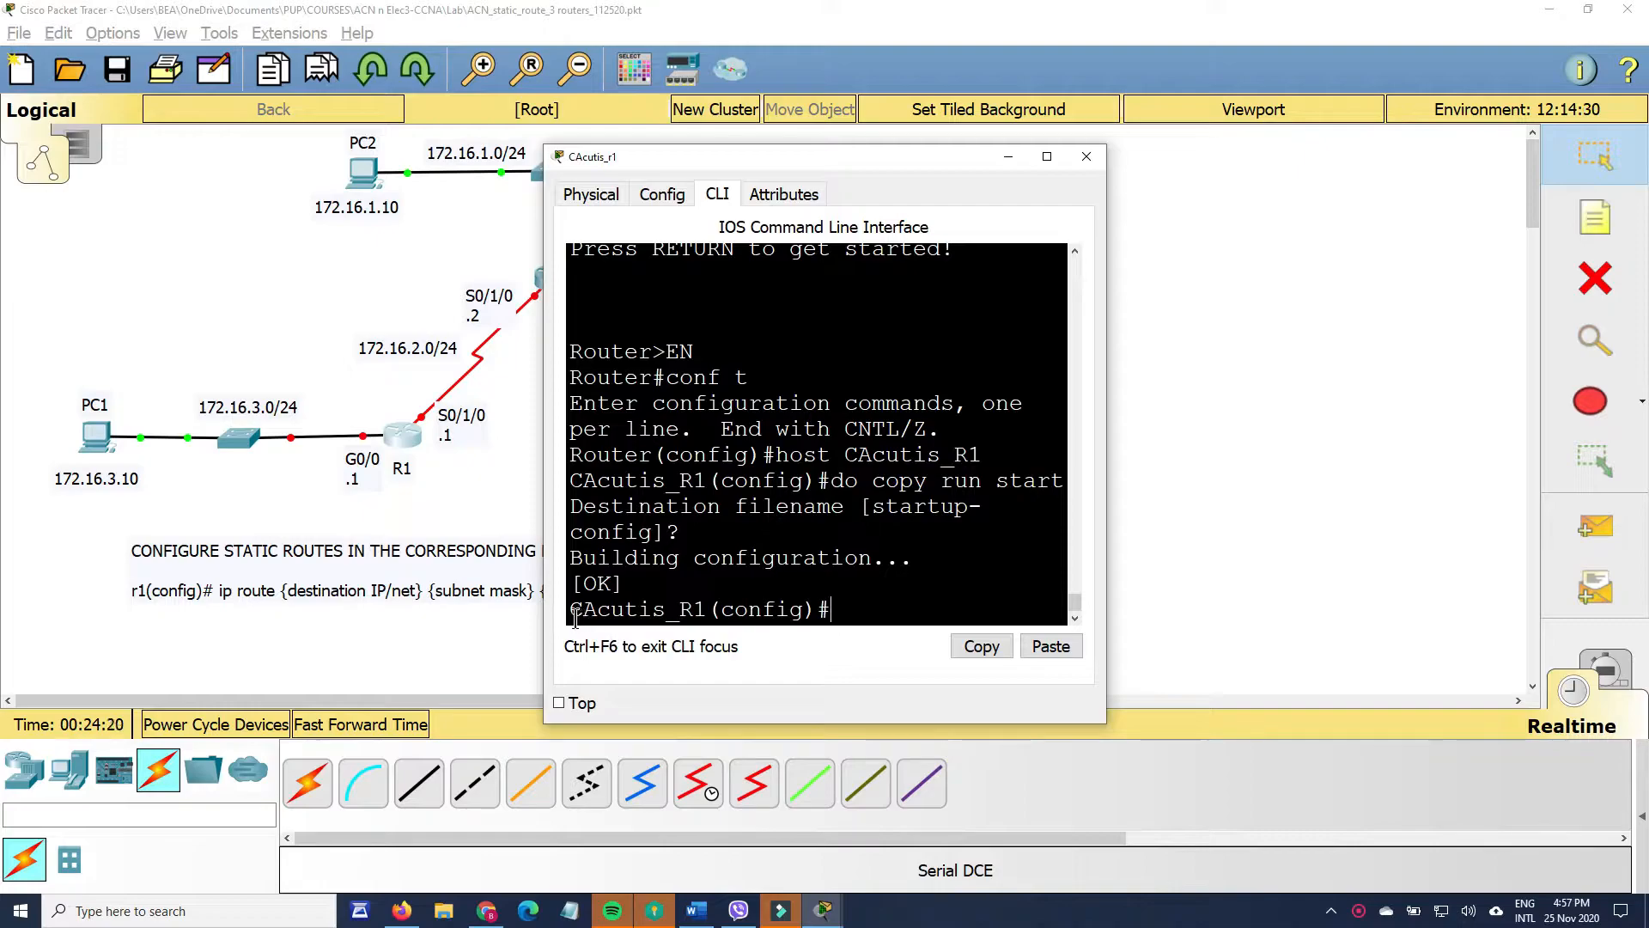
{"action": "left_click_drag", "start_coordinate": [573, 612], "coordinate": [666, 612]}
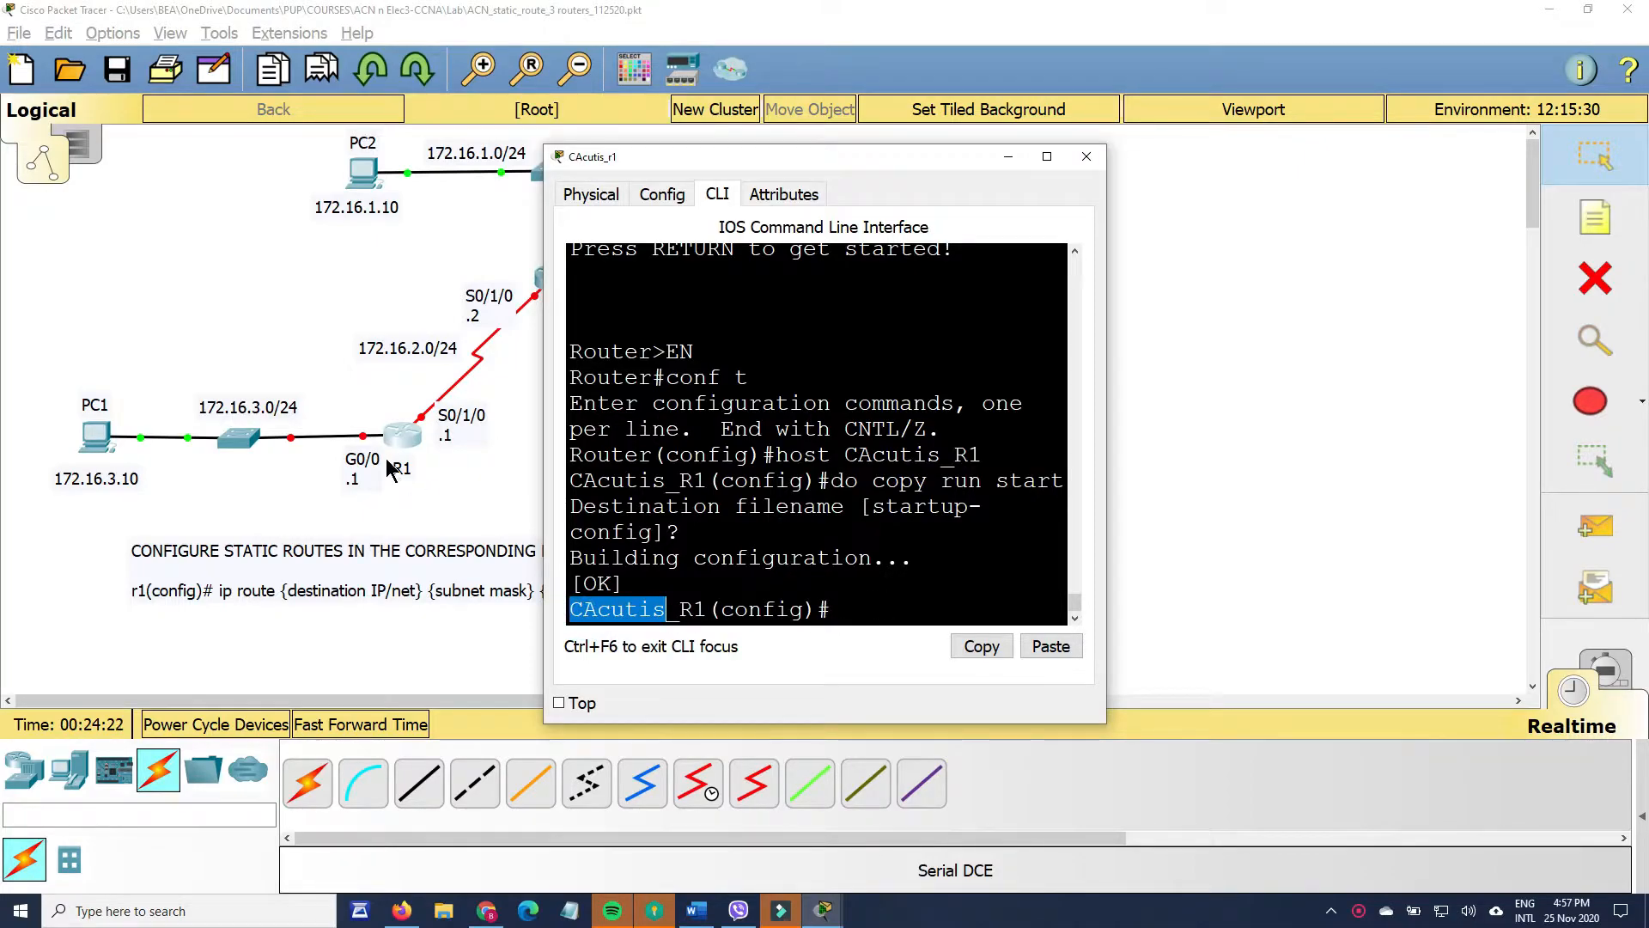
{"action": "left_click", "coordinate": [854, 612]}
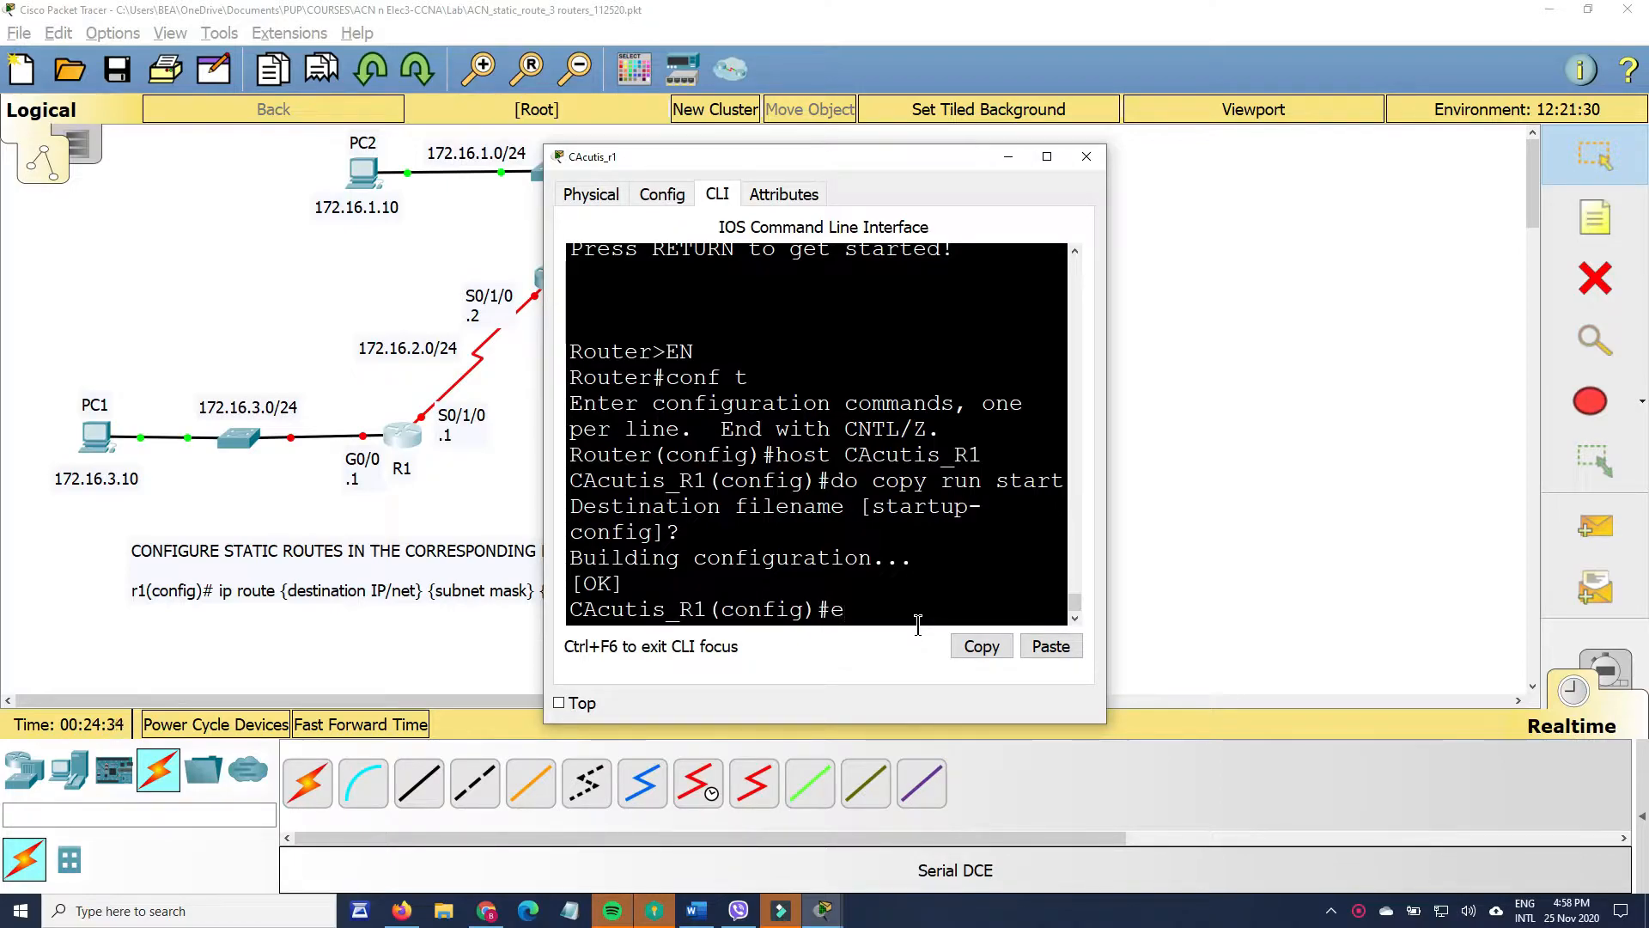
{"action": "type", "text": "xit"}
{"action": "key", "text": "Return"}
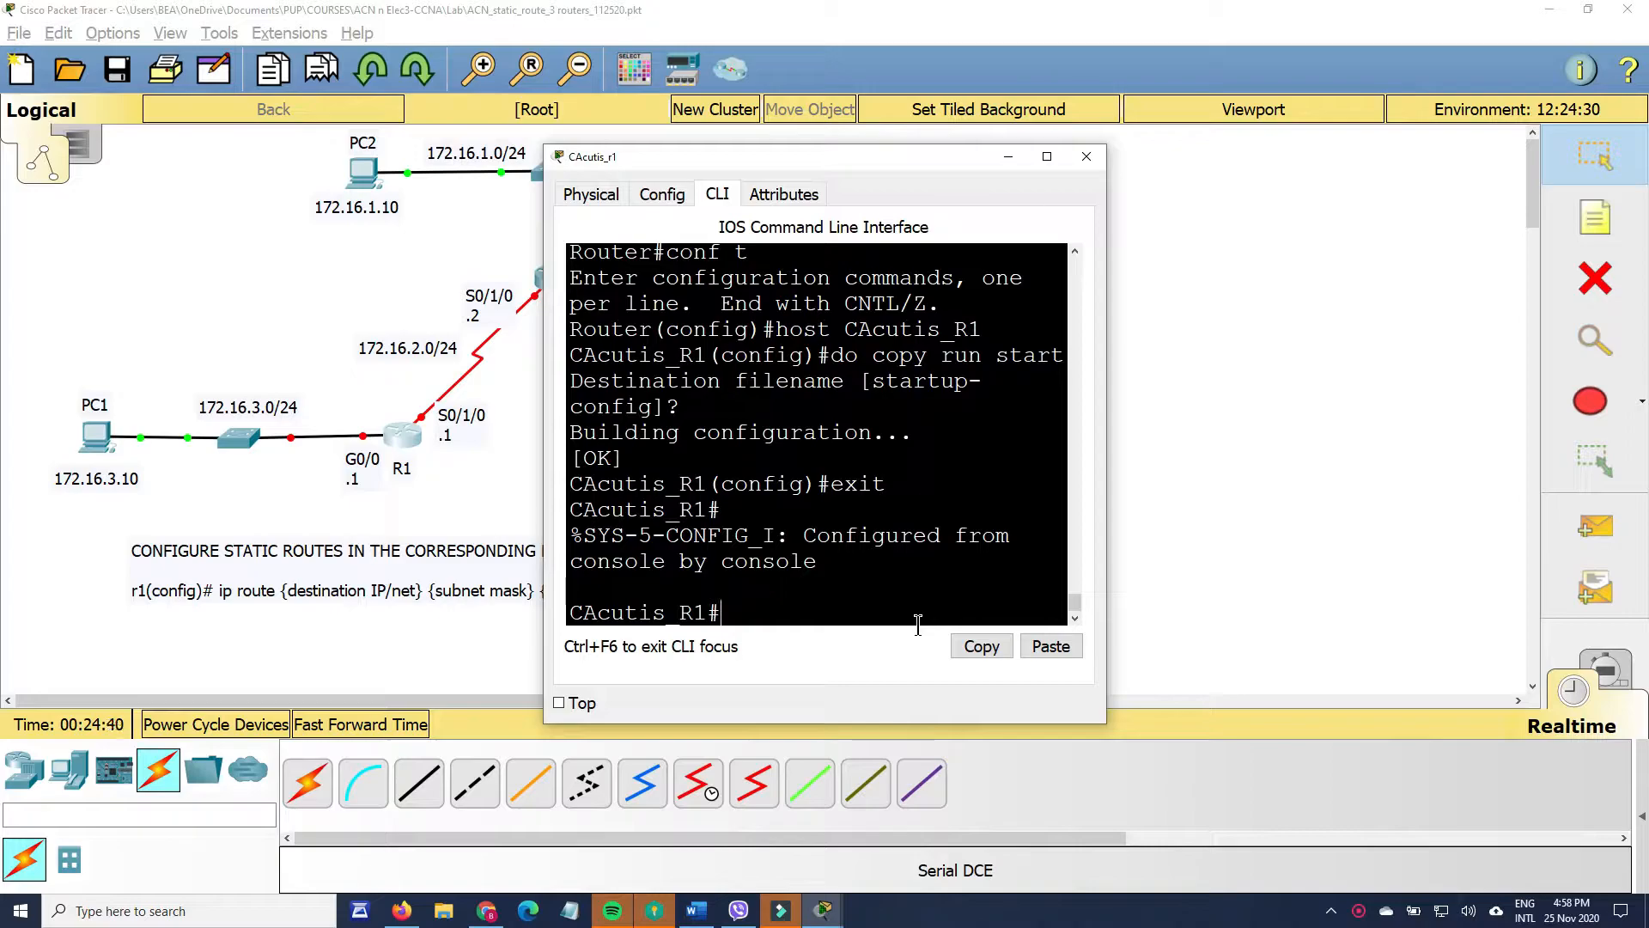
{"action": "type", "text": "write era"}
{"action": "key", "text": "Tab"}
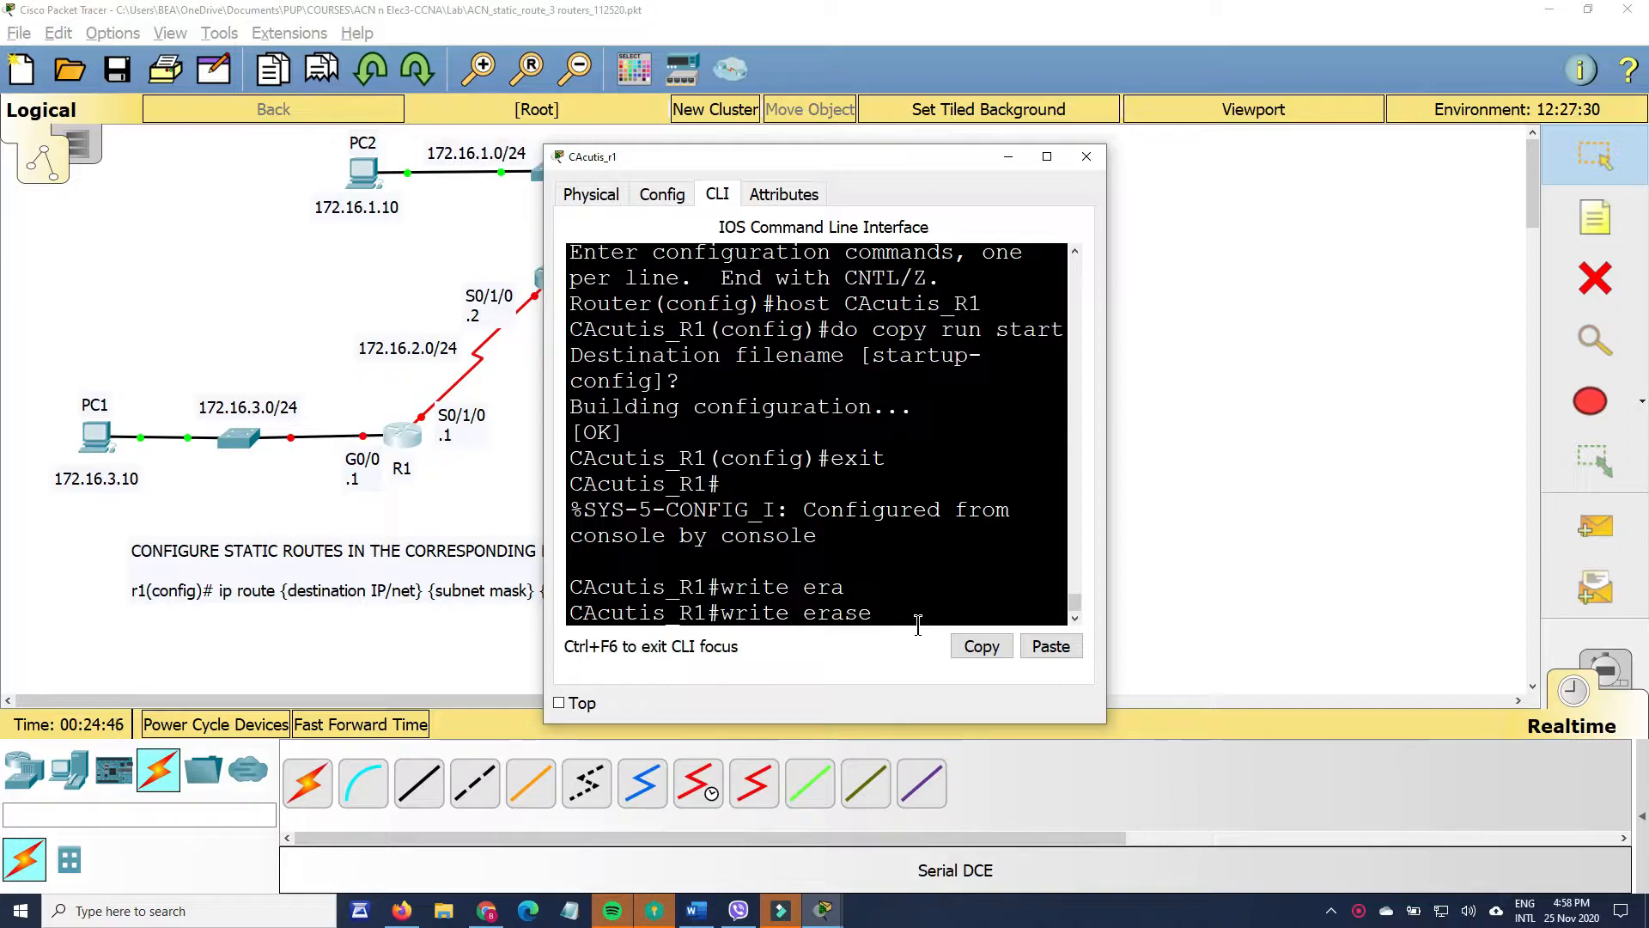
{"action": "key", "text": "BackSpace"}
{"action": "key", "text": "BackSpace"}
{"action": "key", "text": "BackSpace"}
{"action": "key", "text": "BackSpace"}
{"action": "key", "text": "BackSpace"}
{"action": "key", "text": "BackSpace"}
{"action": "key", "text": "BackSpace"}
{"action": "key", "text": "BackSpace"}
{"action": "key", "text": "BackSpace"}
{"action": "key", "text": "BackSpace"}
{"action": "key", "text": "BackSpace"}
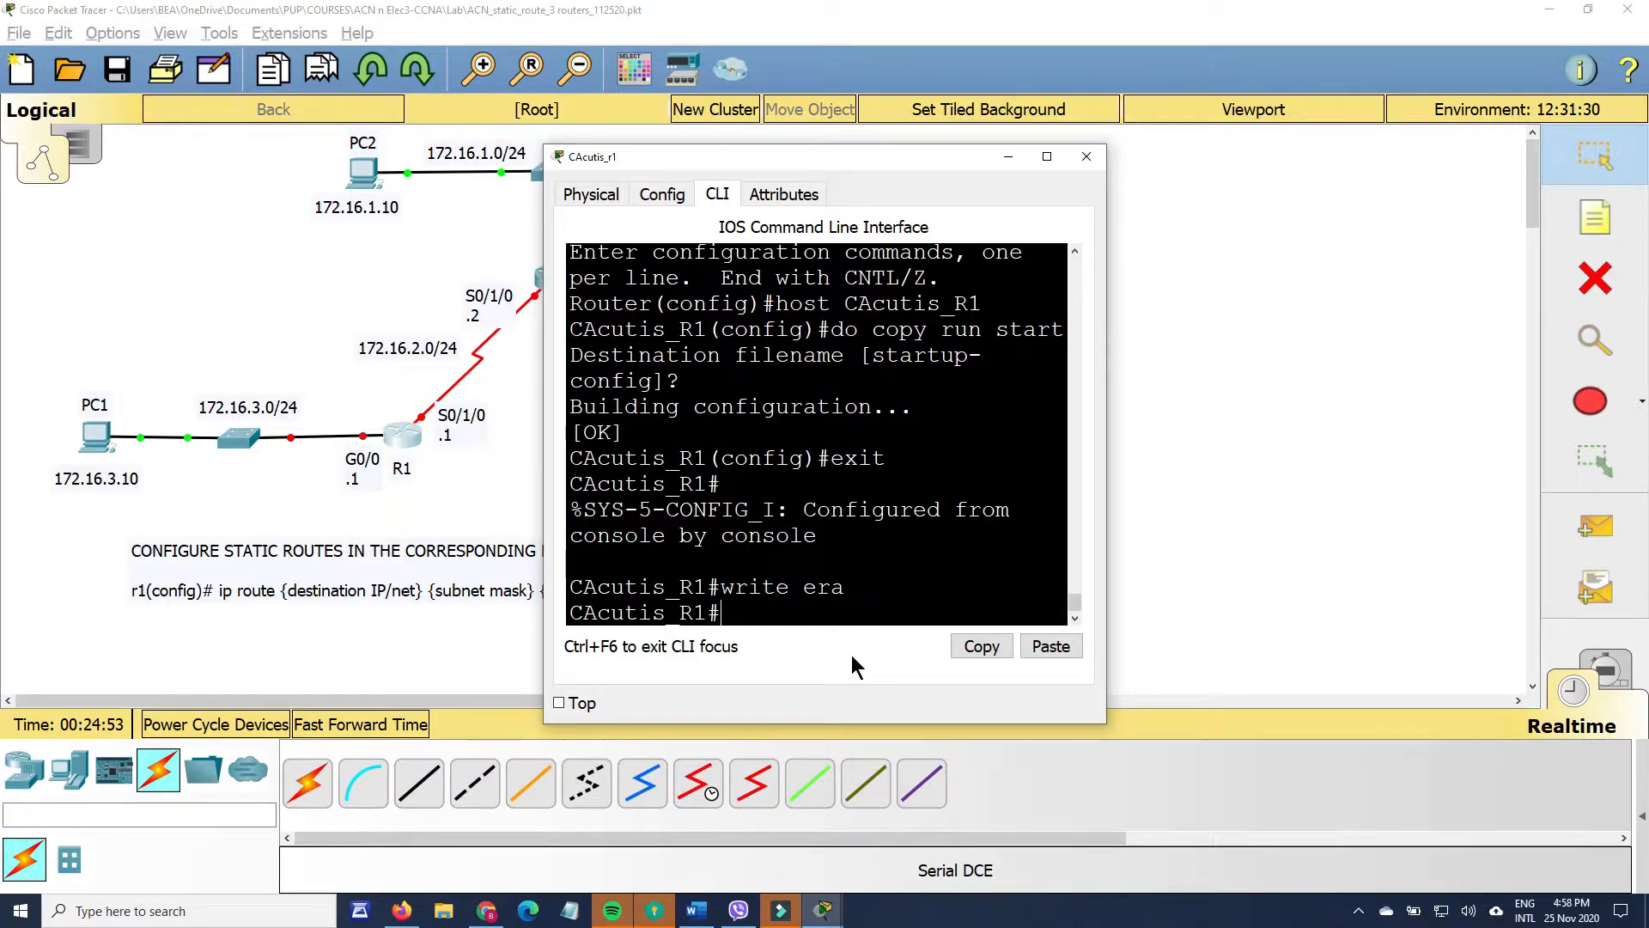
- Erase router R1's startup-config and confirm the erasure
{"action": "type", "text": "erase"}
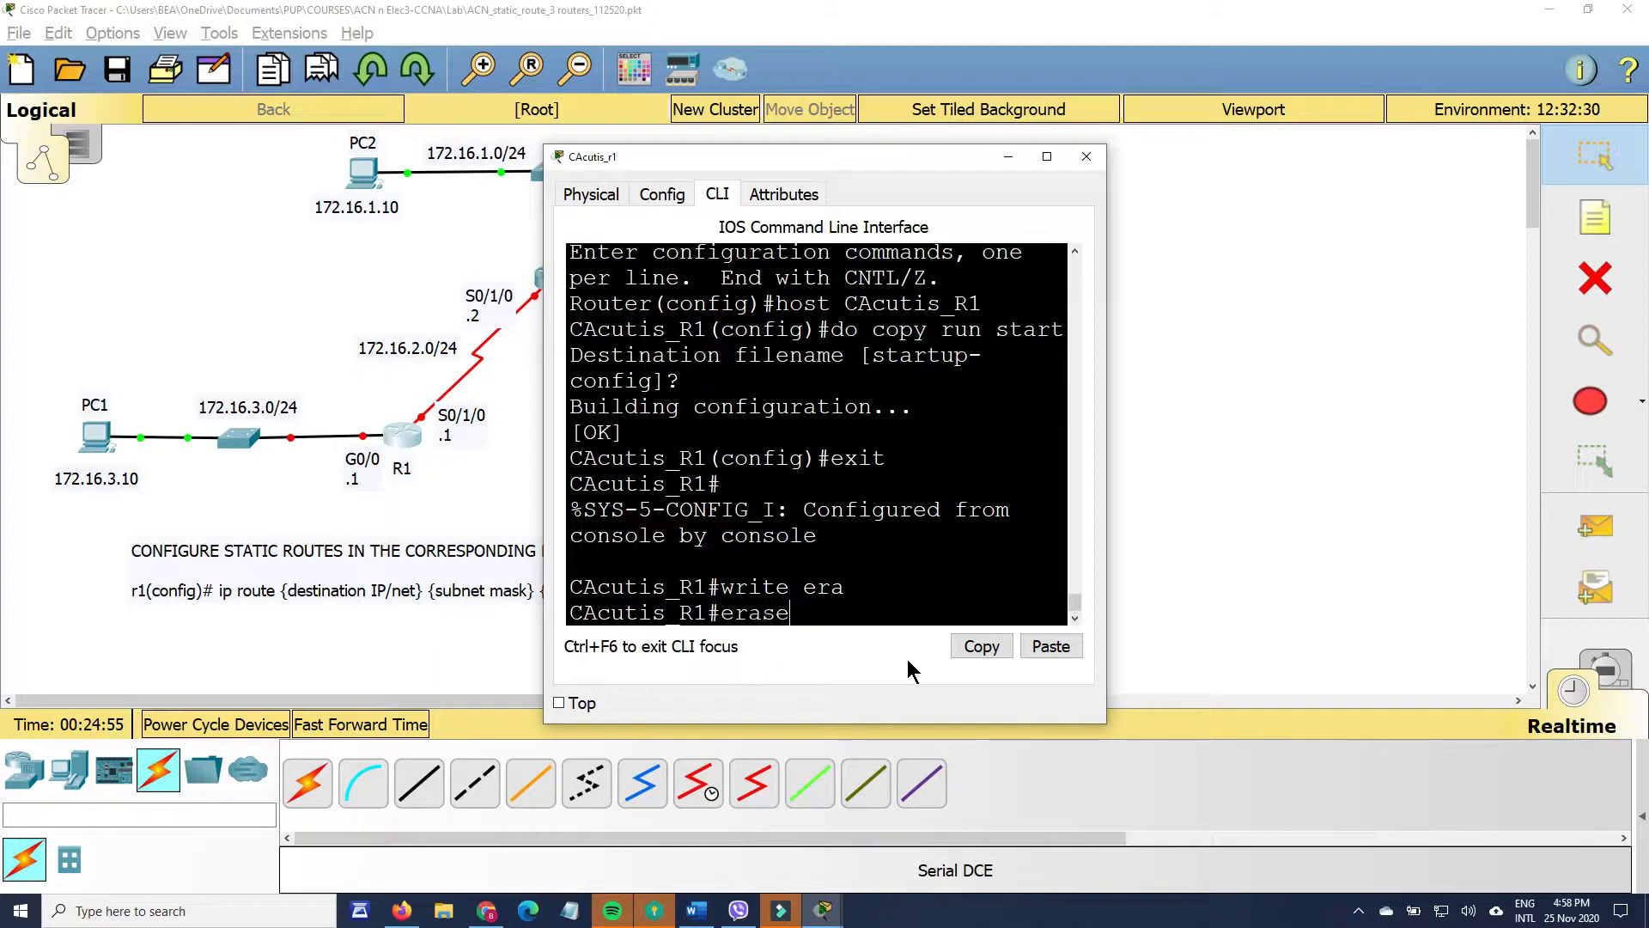
{"action": "key", "text": "Tab"}
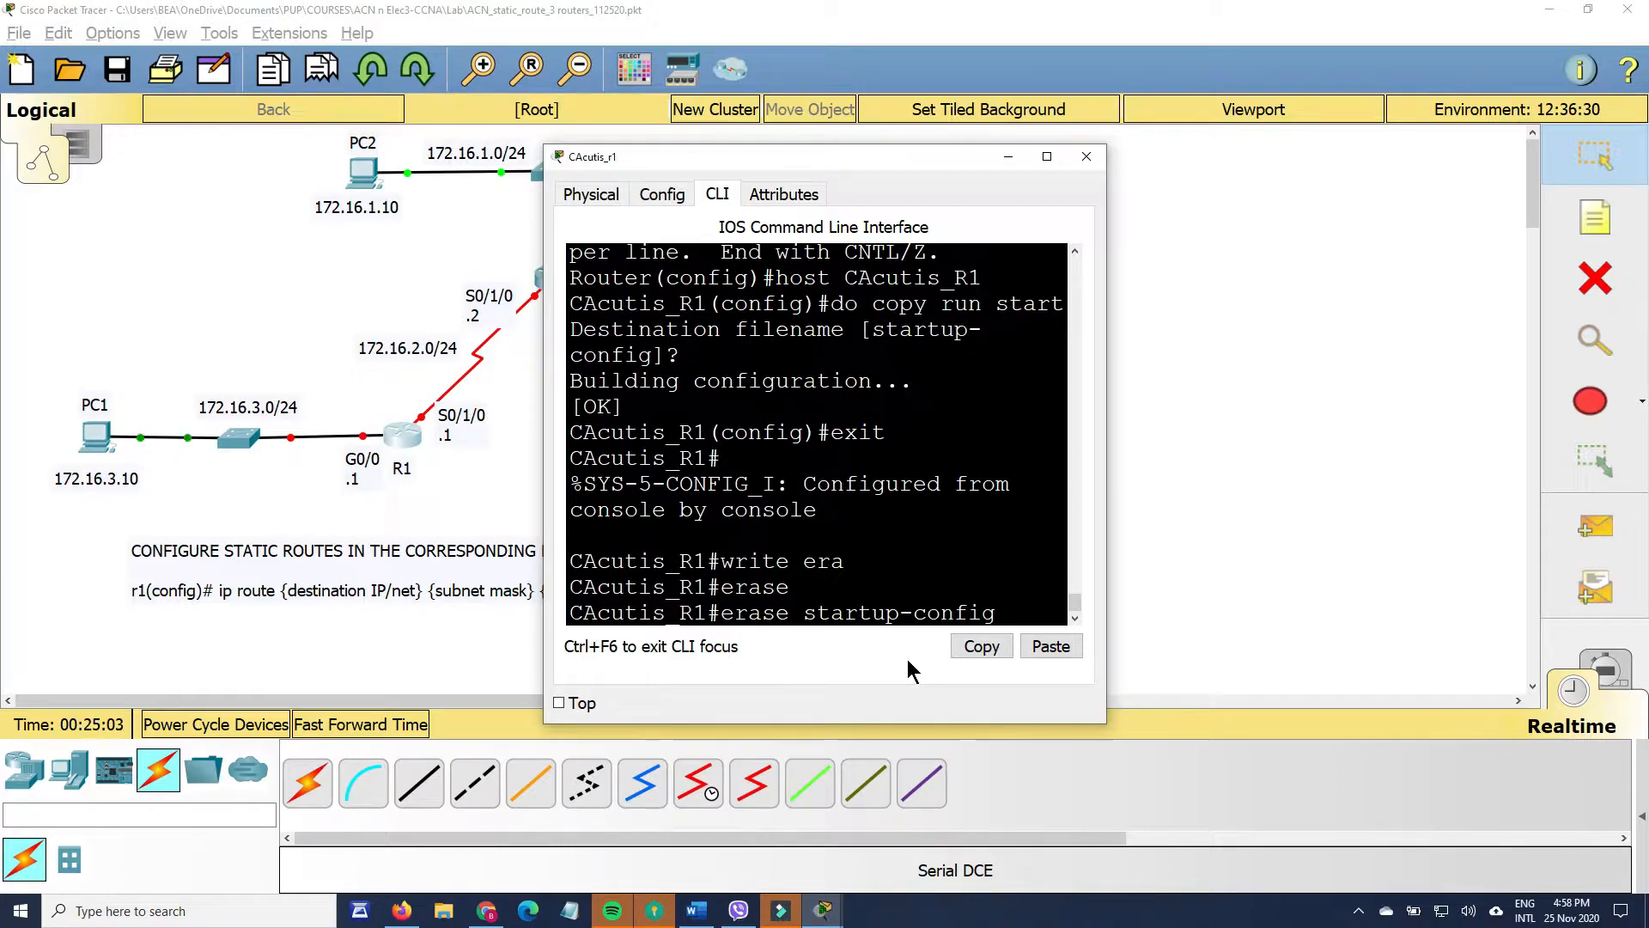
{"action": "key", "text": "Return"}
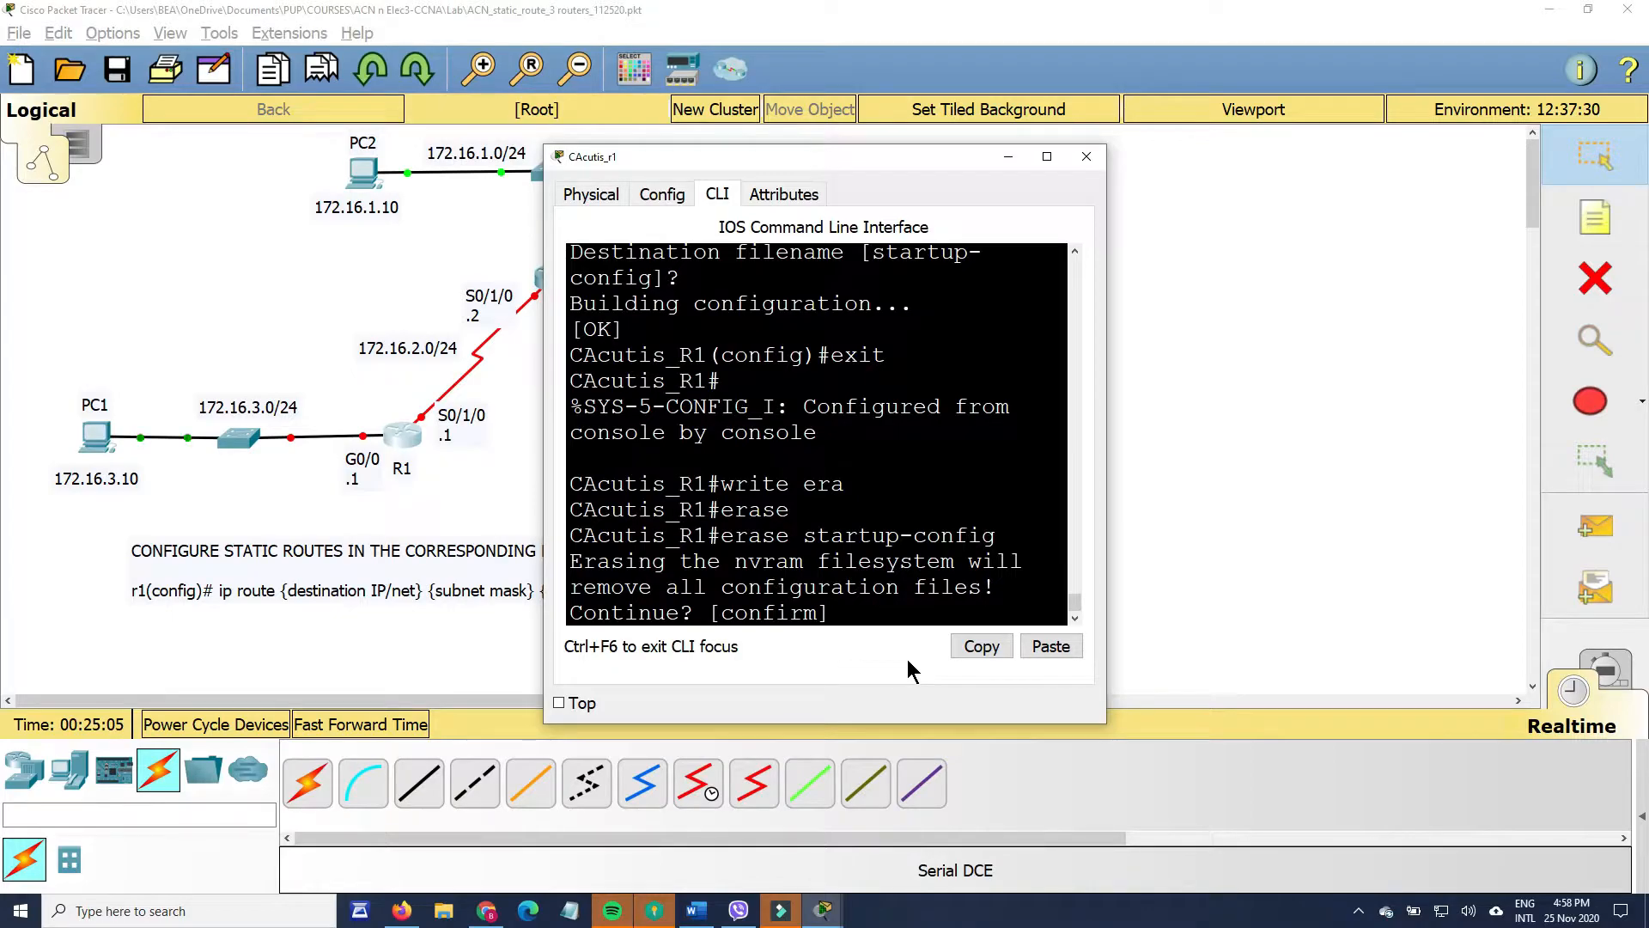
{"action": "key", "text": "Return"}
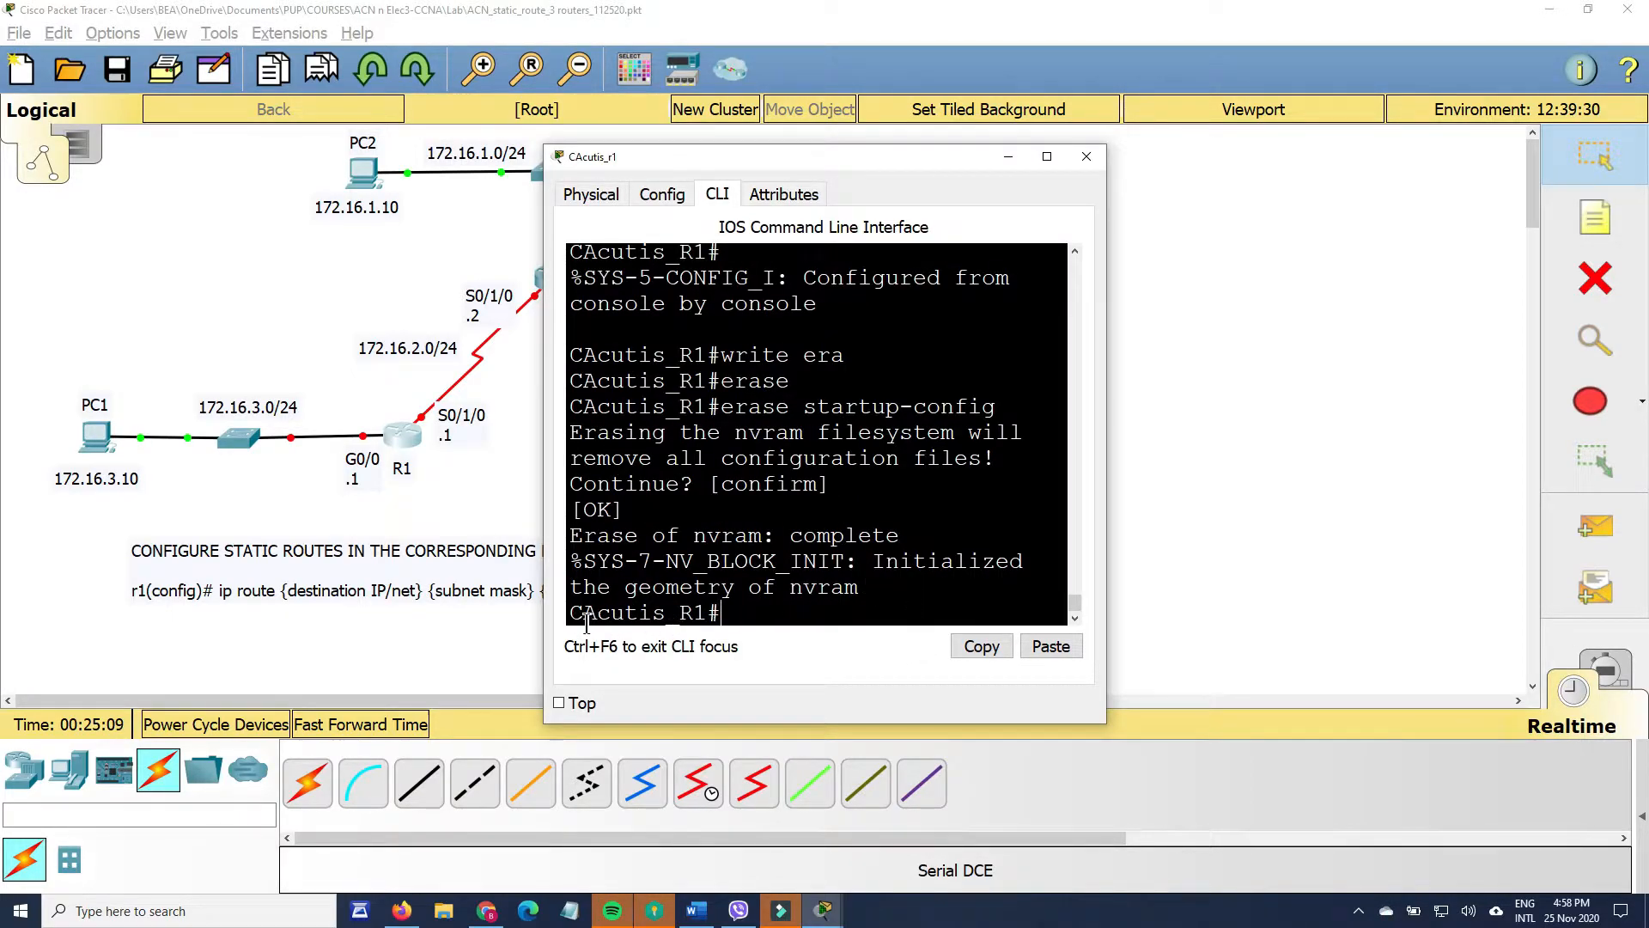
- Reload router R1, decline the initial configuration dialog, and move its command-line window clear of the topology
{"action": "left_click_drag", "start_coordinate": [573, 615], "coordinate": [708, 613]}
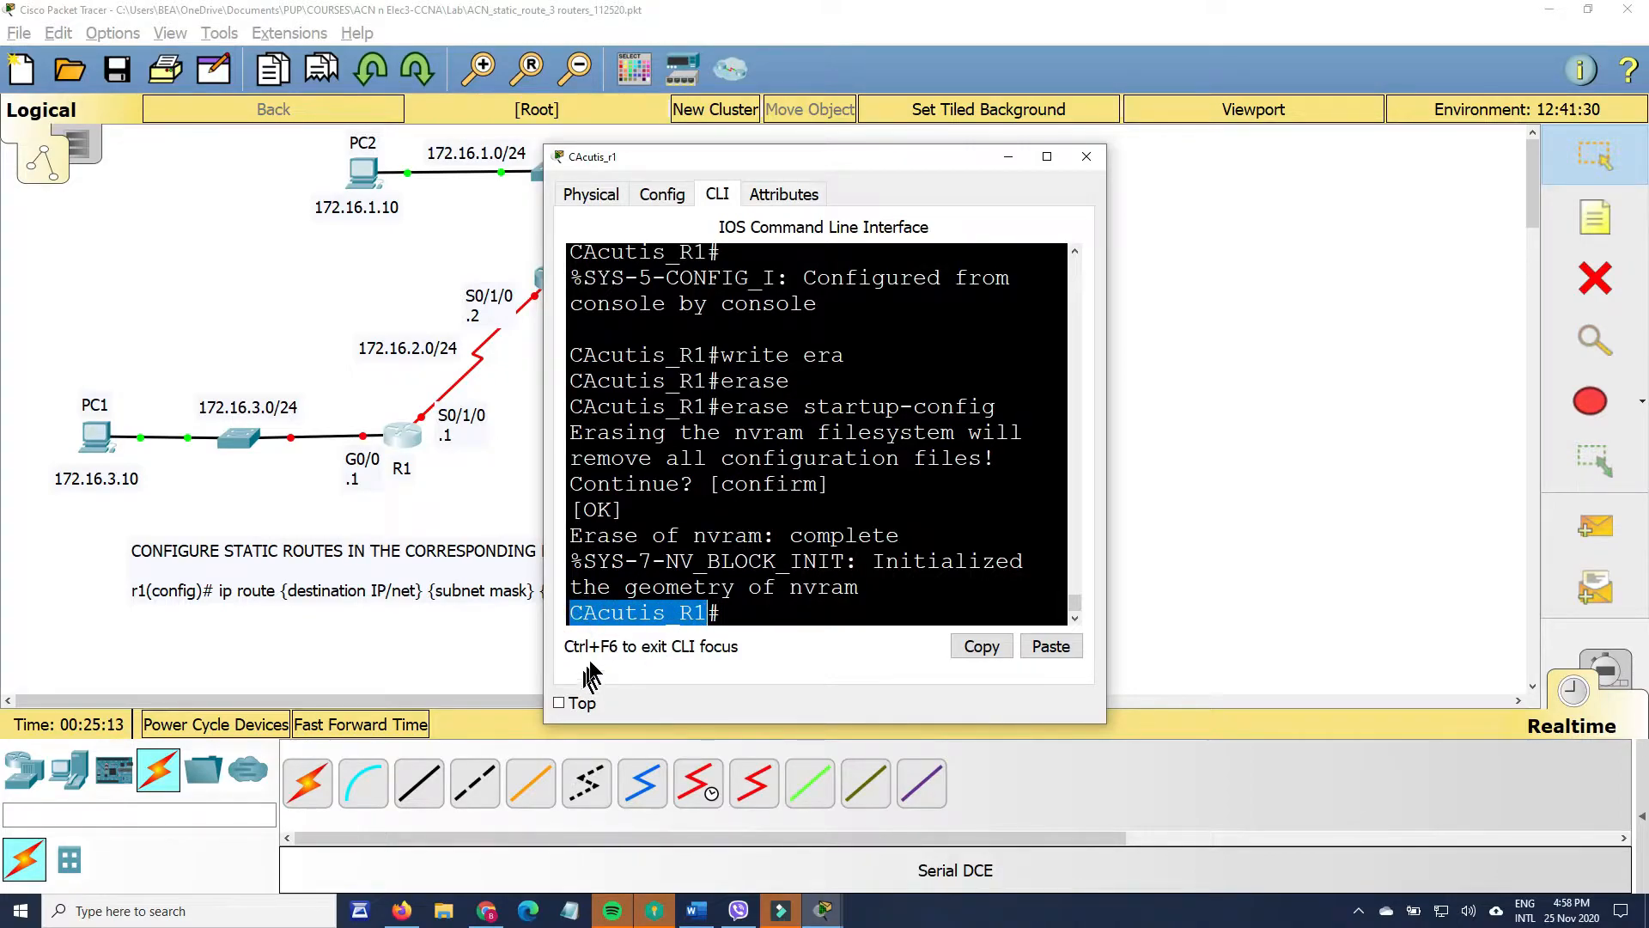
{"action": "left_click", "coordinate": [724, 615]}
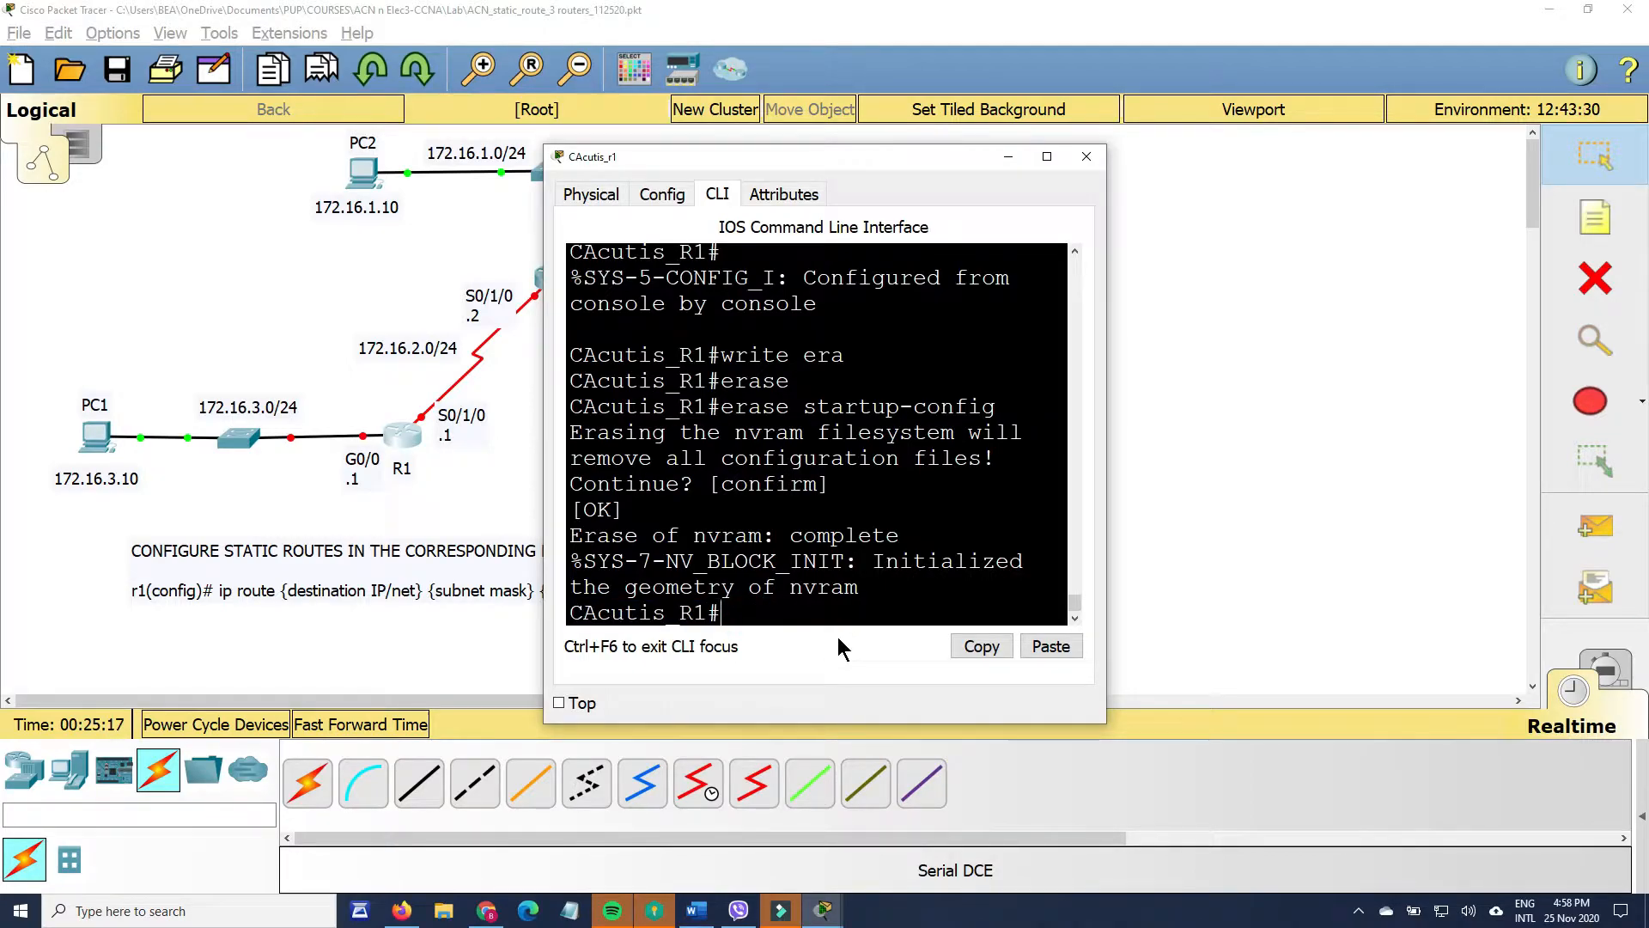
{"action": "type", "text": "reload"}
{"action": "key", "text": "Return"}
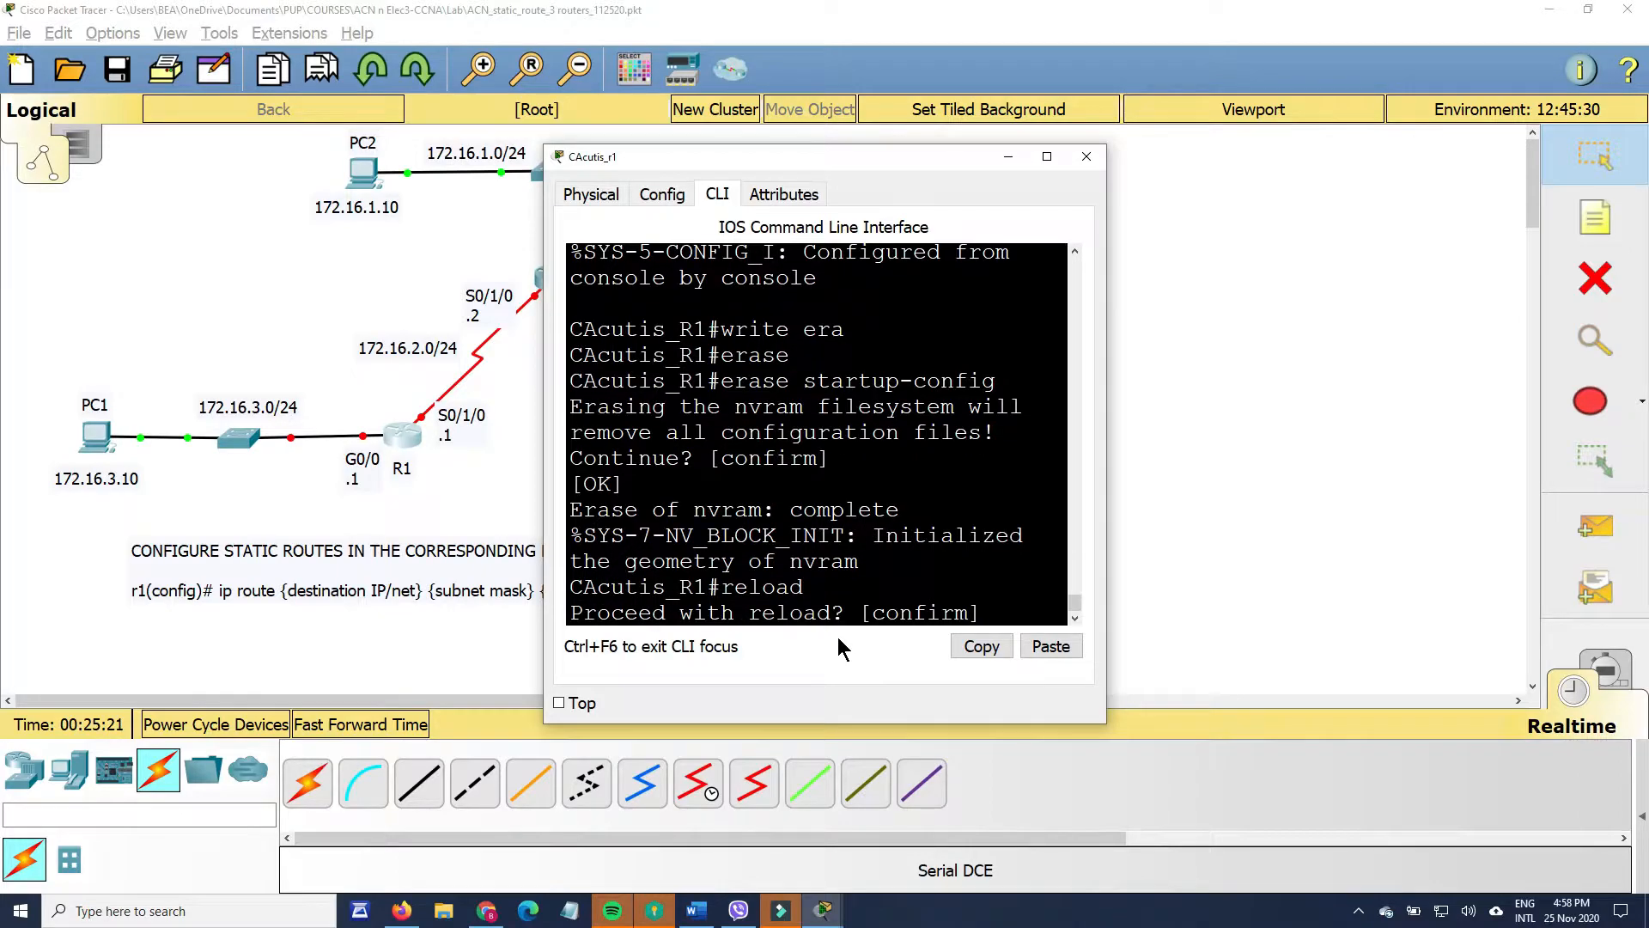
{"action": "key", "text": "Return"}
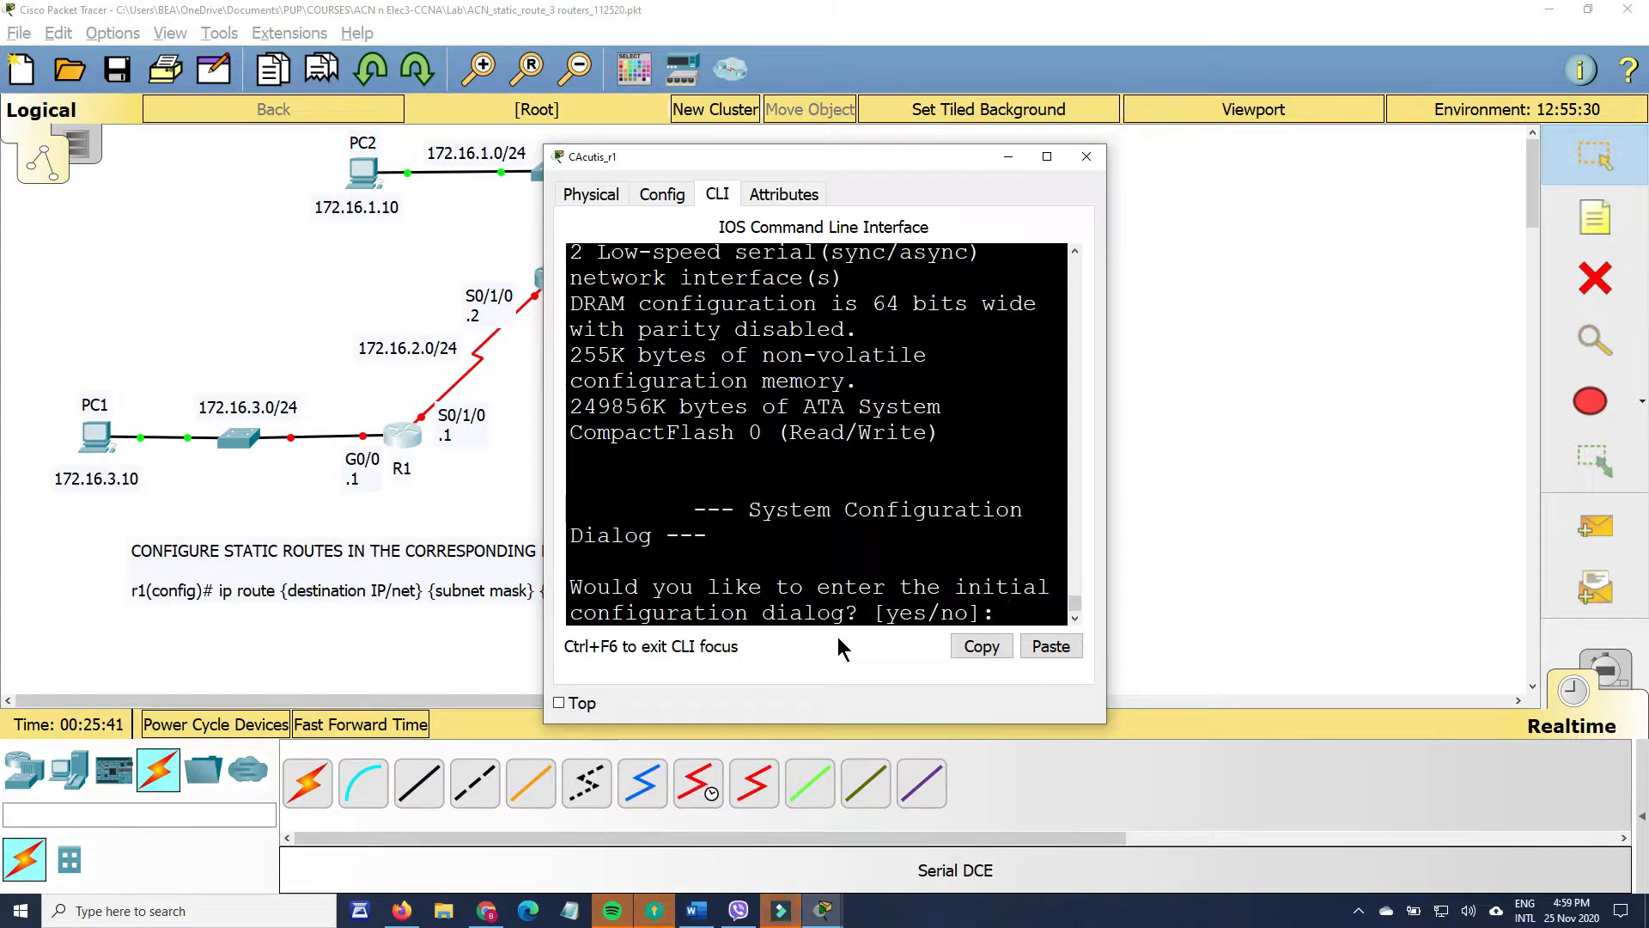
{"action": "type", "text": "n"}
{"action": "key", "text": "Return"}
{"action": "key", "text": "Return"}
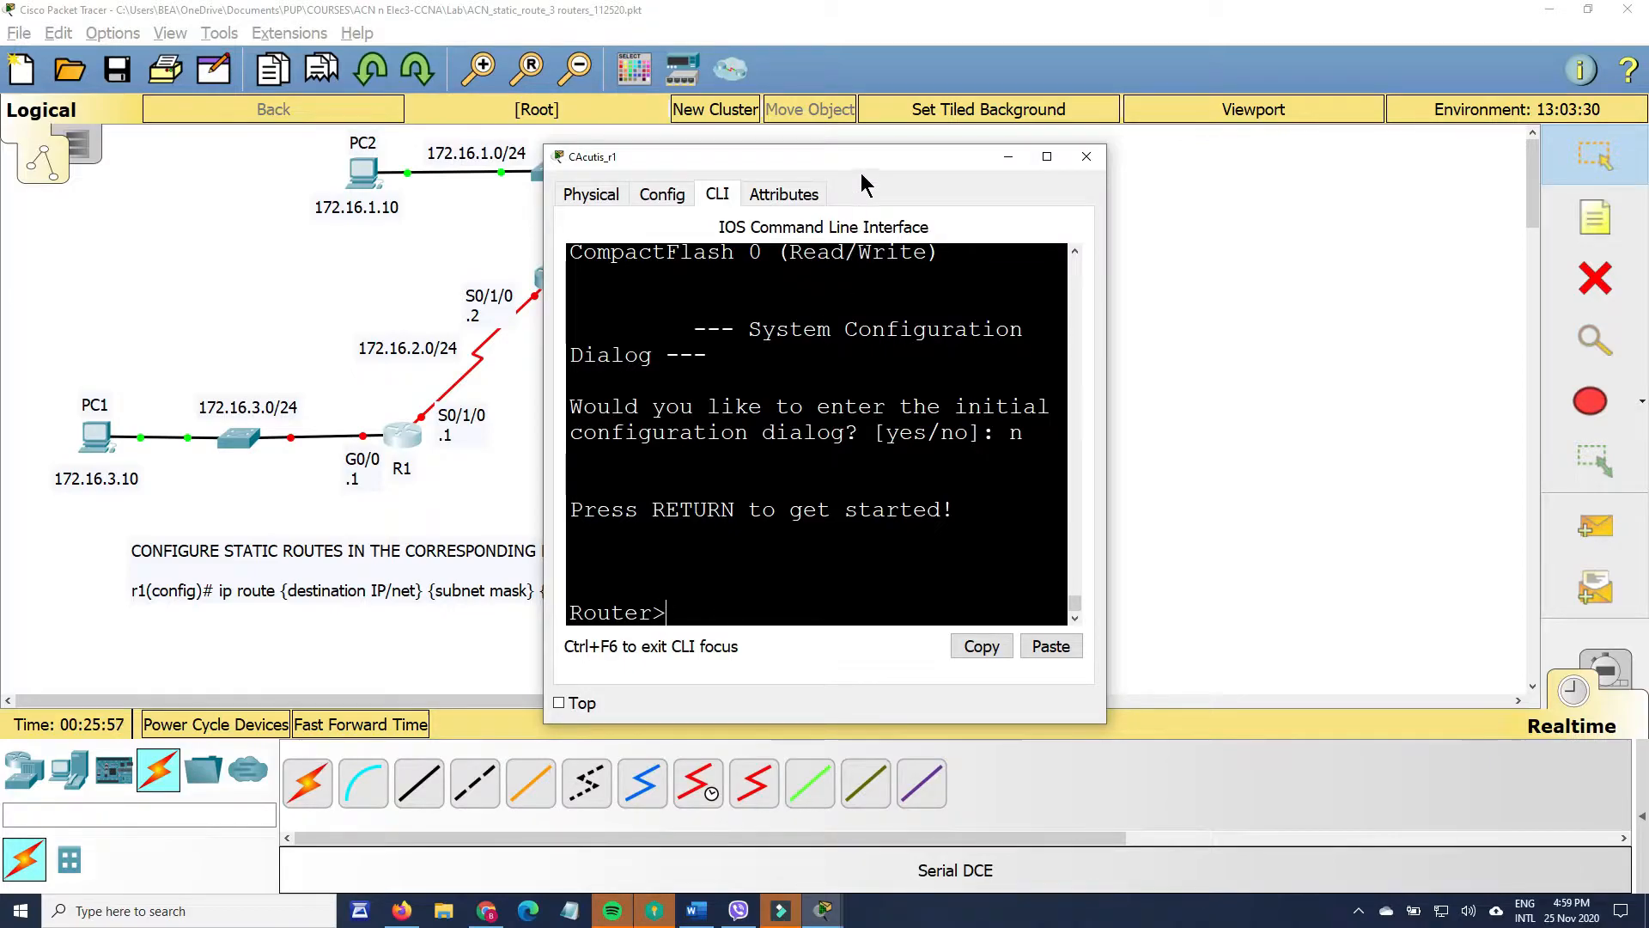
{"action": "left_click_drag", "start_coordinate": [867, 163], "coordinate": [1193, 199]}
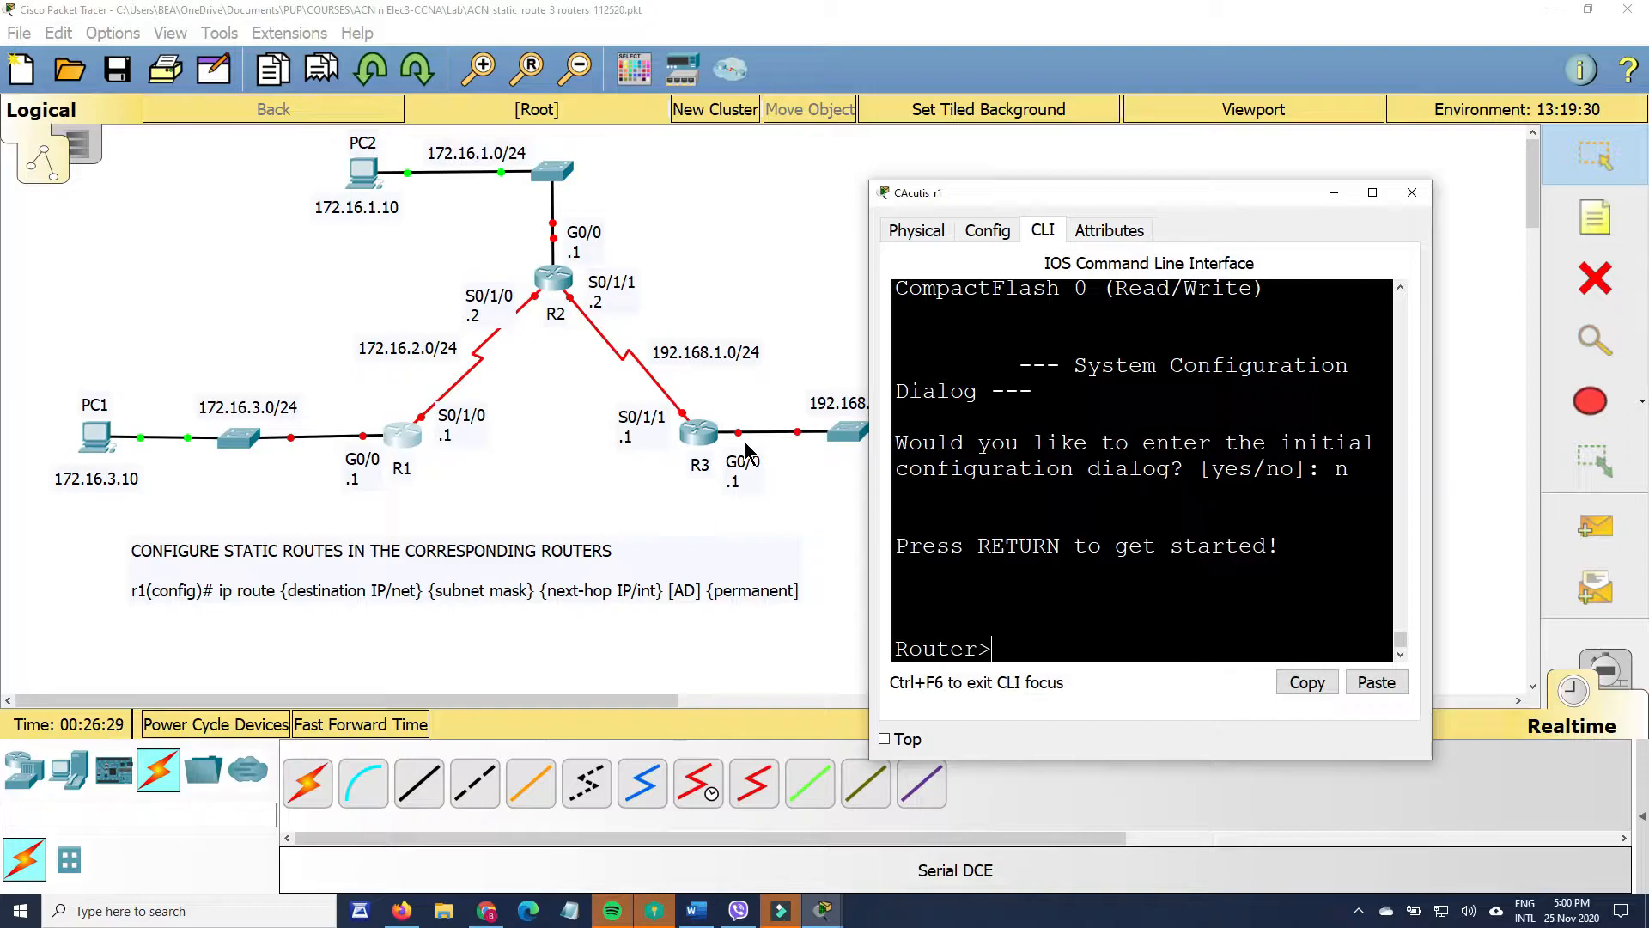
{"action": "key", "text": "Return"}
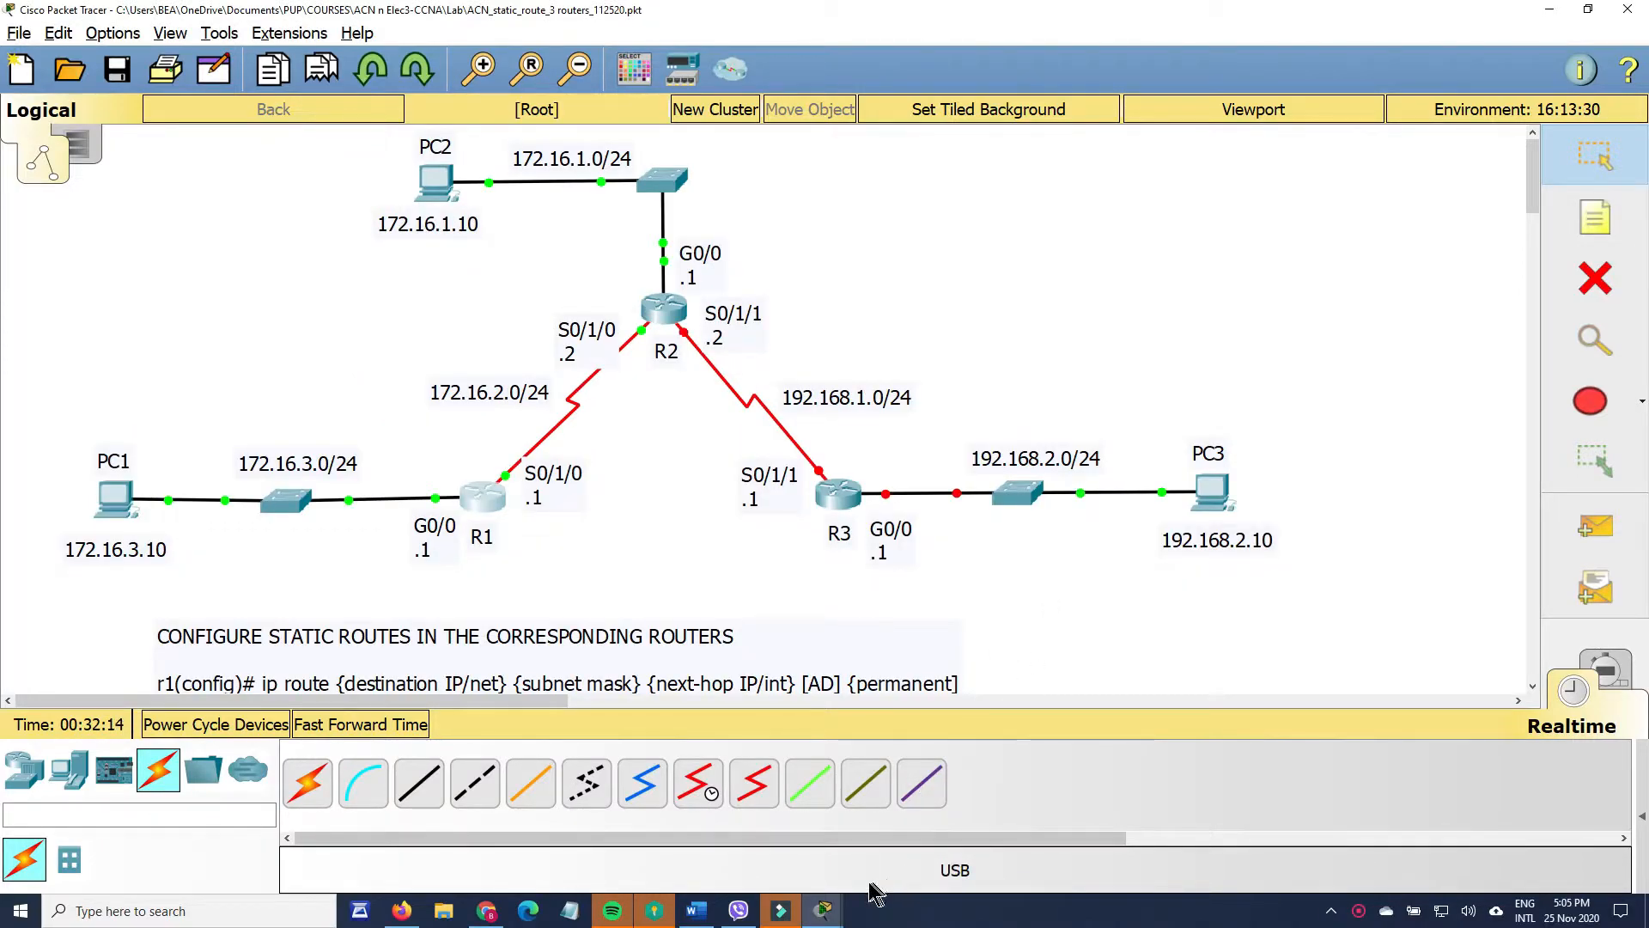
- On router R3, assign interface g0/0 the address 192.168.2.1 with mask 255.255.255.0 and enable the interface
{"action": "left_click", "coordinate": [840, 496]}
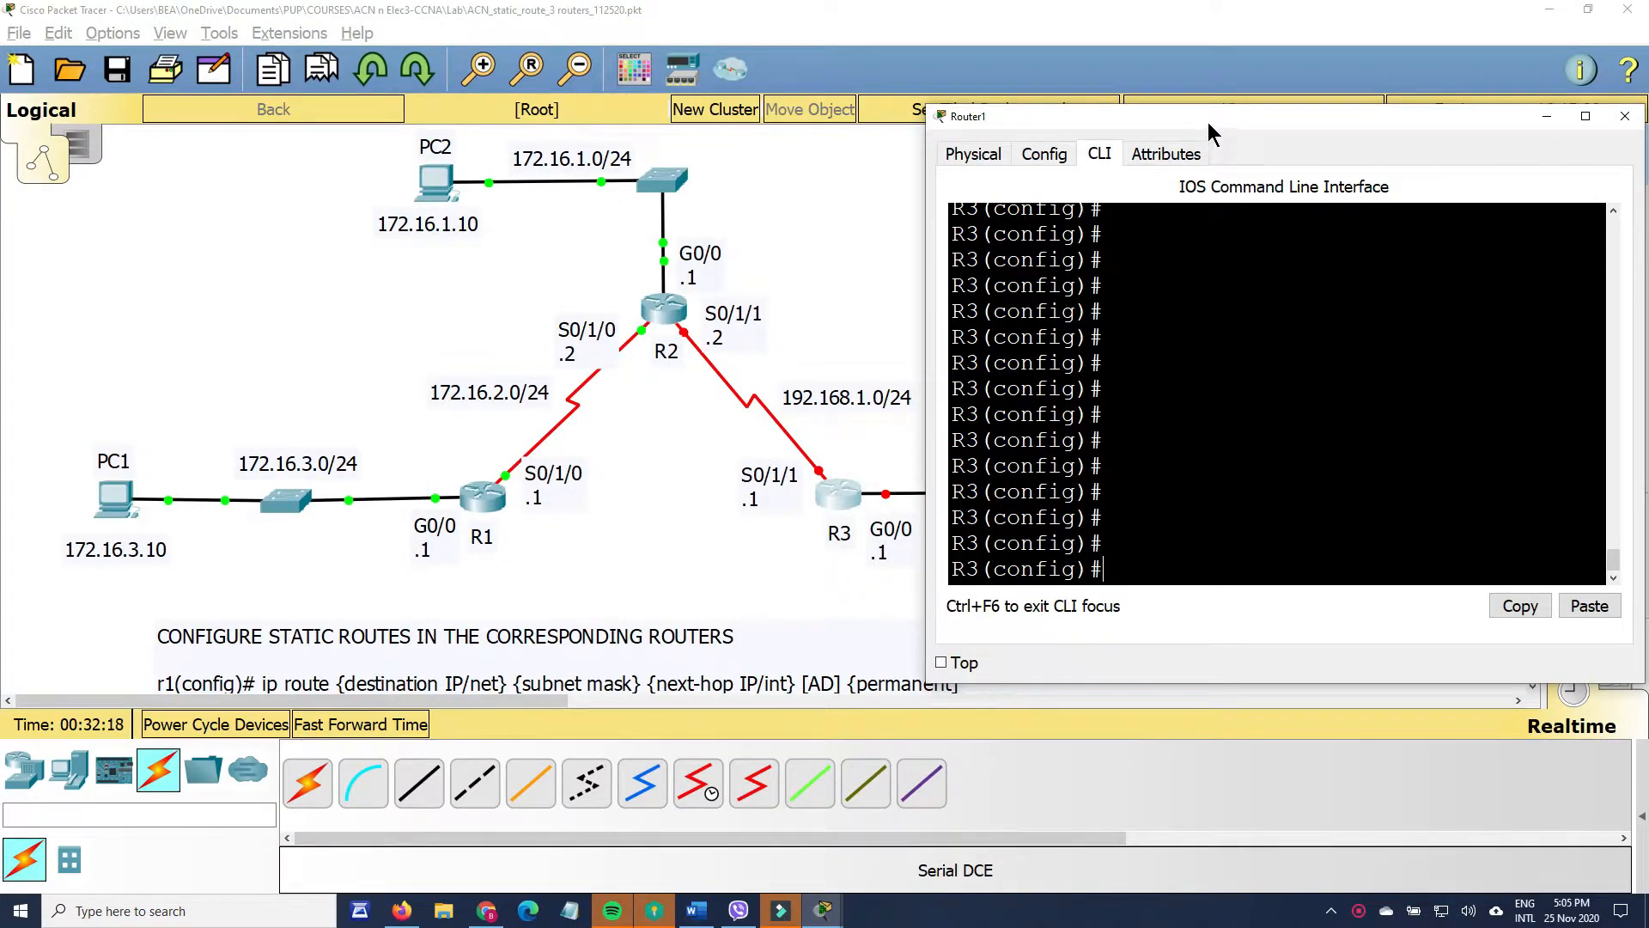
{"action": "left_click_drag", "start_coordinate": [1212, 117], "coordinate": [1258, 80]}
{"action": "type", "text": "c"}
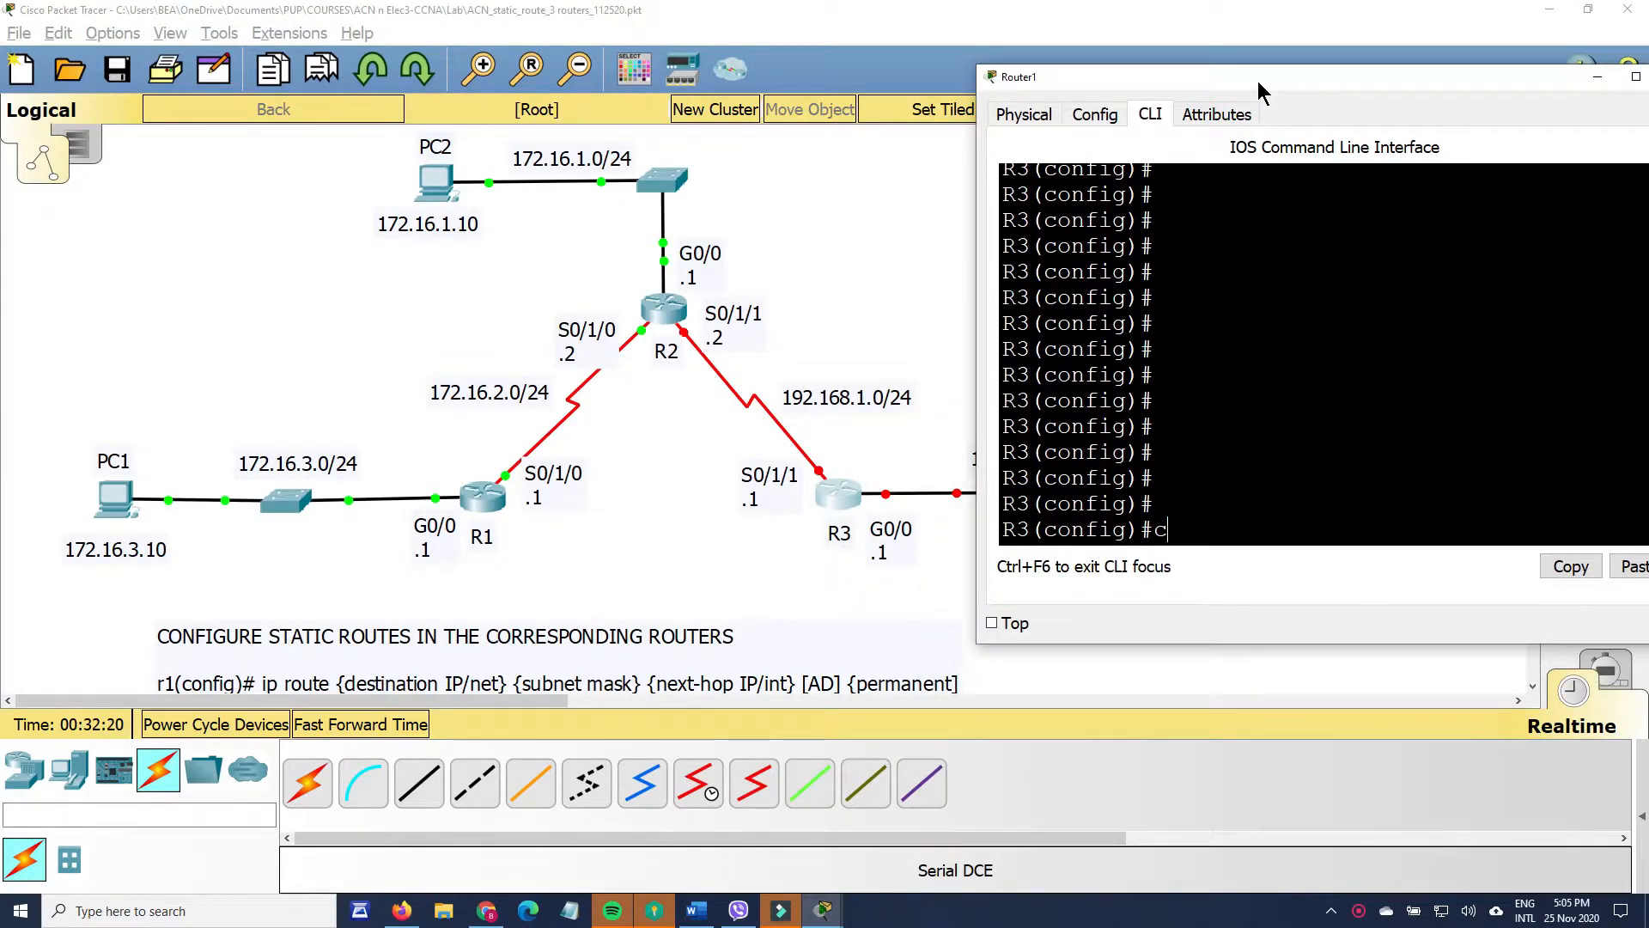
{"action": "key", "text": "BackSpace"}
{"action": "key", "text": "BackSpace"}
{"action": "type", "text": "int g0/0"}
{"action": "key", "text": "Return"}
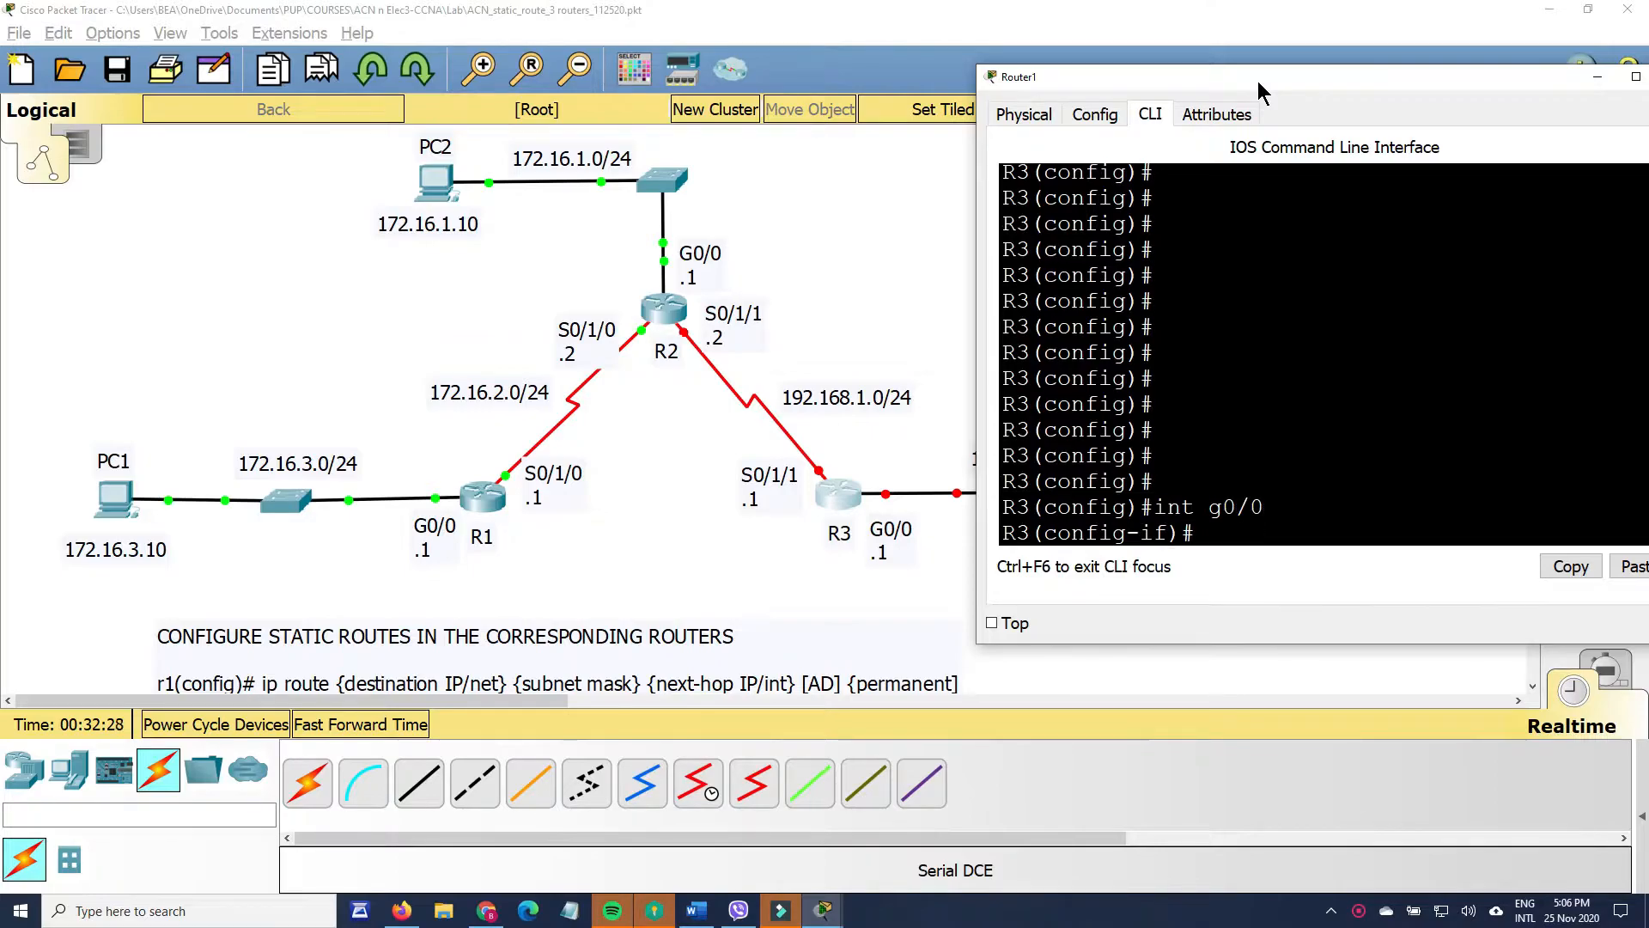
{"action": "left_click_drag", "start_coordinate": [1240, 91], "coordinate": [1213, 184]}
{"action": "type", "text": "ip add 192.1"}
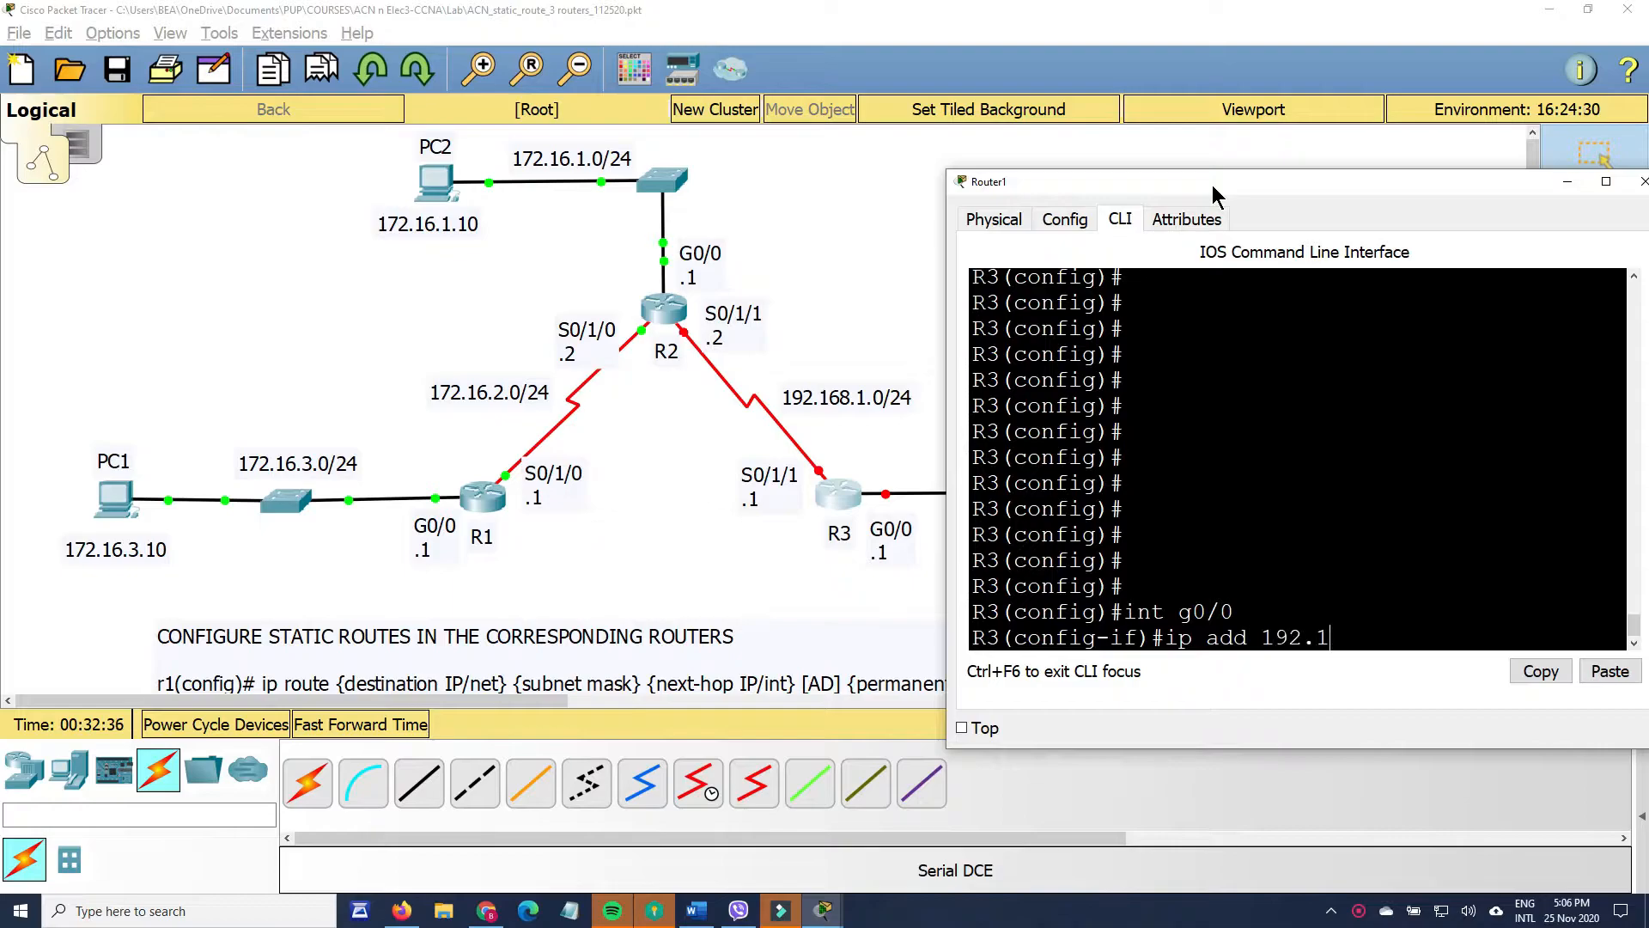
{"action": "type", "text": "68.2.1 25"}
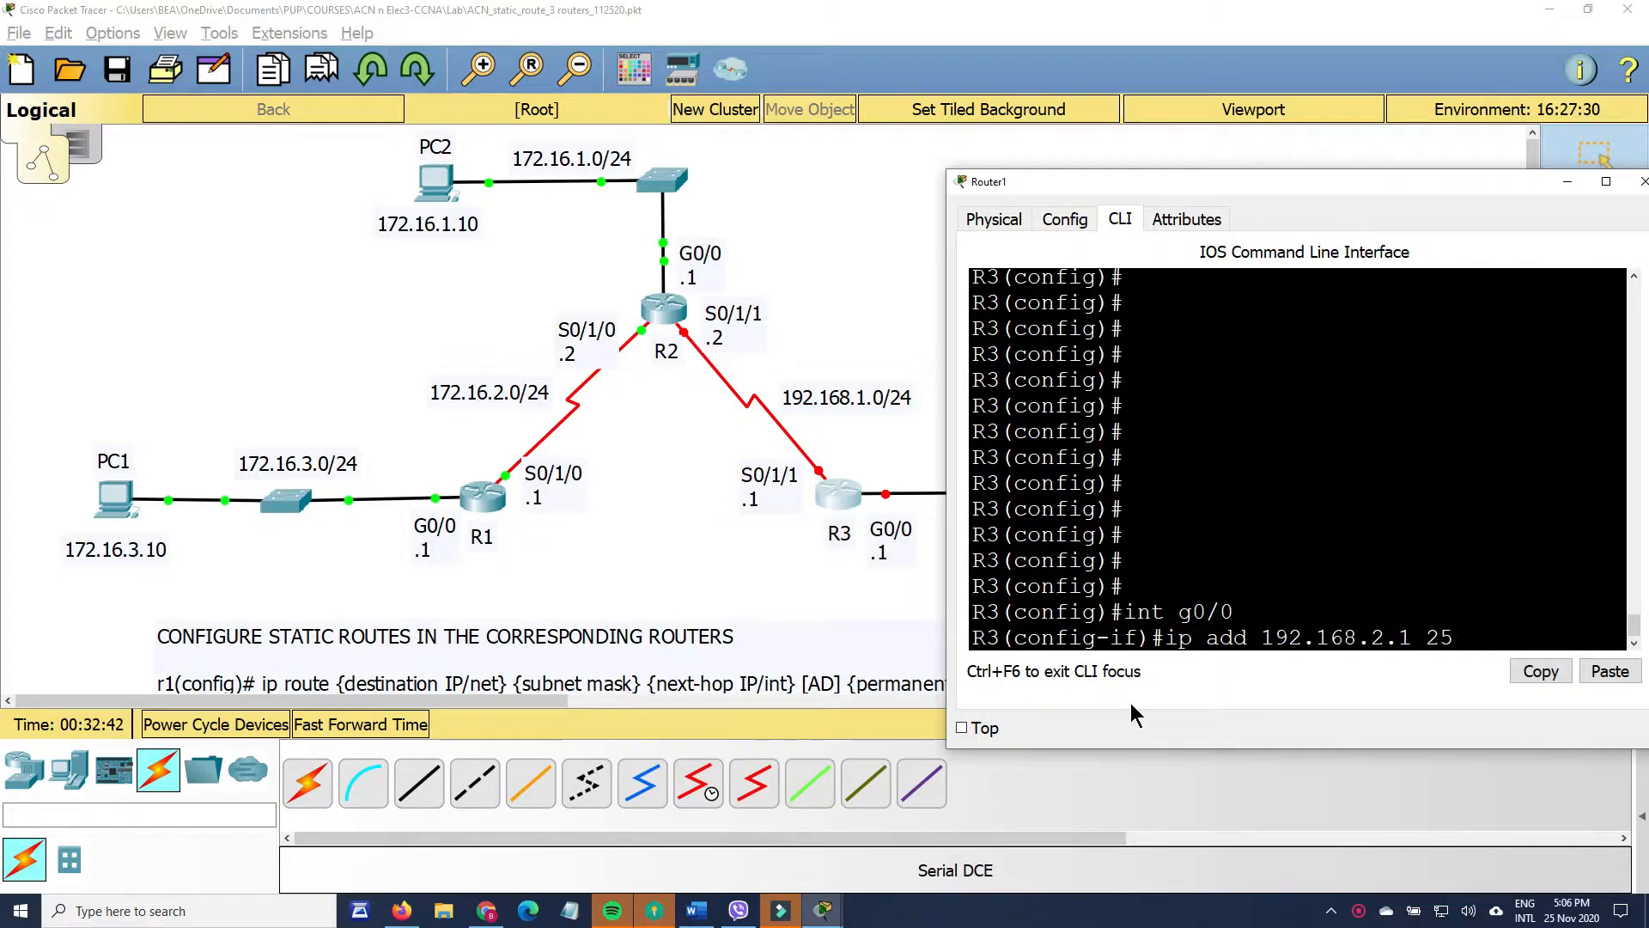
{"action": "type", "text": "5.255.255.0"}
{"action": "key", "text": "Return"}
{"action": "type", "text": "no shut"}
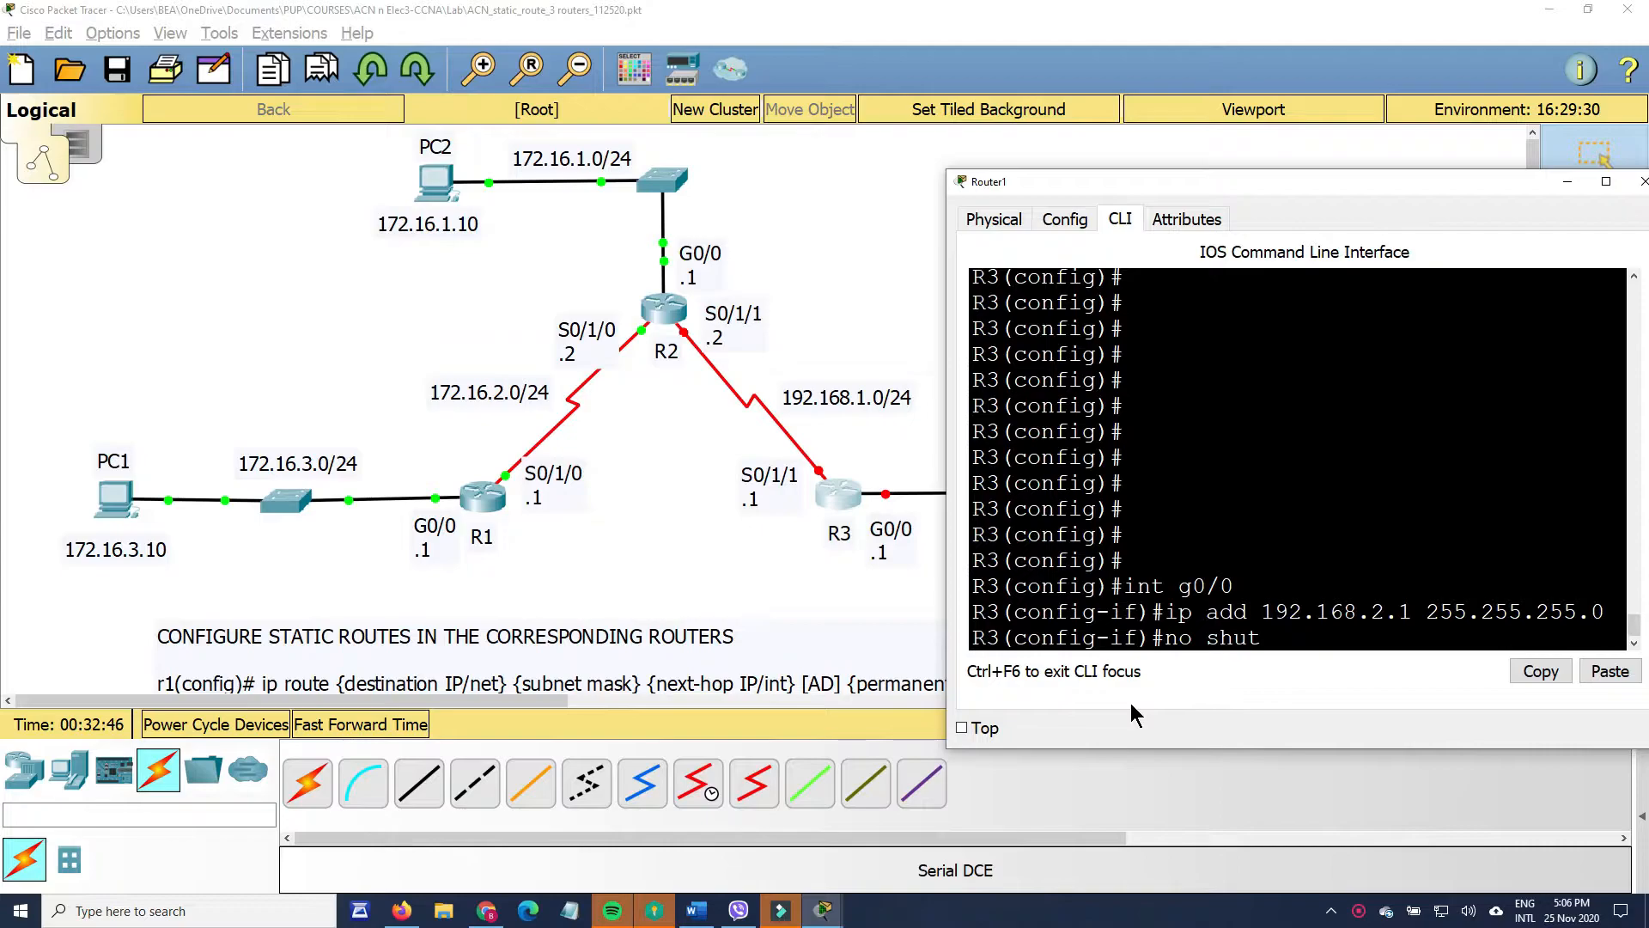
{"action": "key", "text": "Return"}
{"action": "key", "text": "Return"}
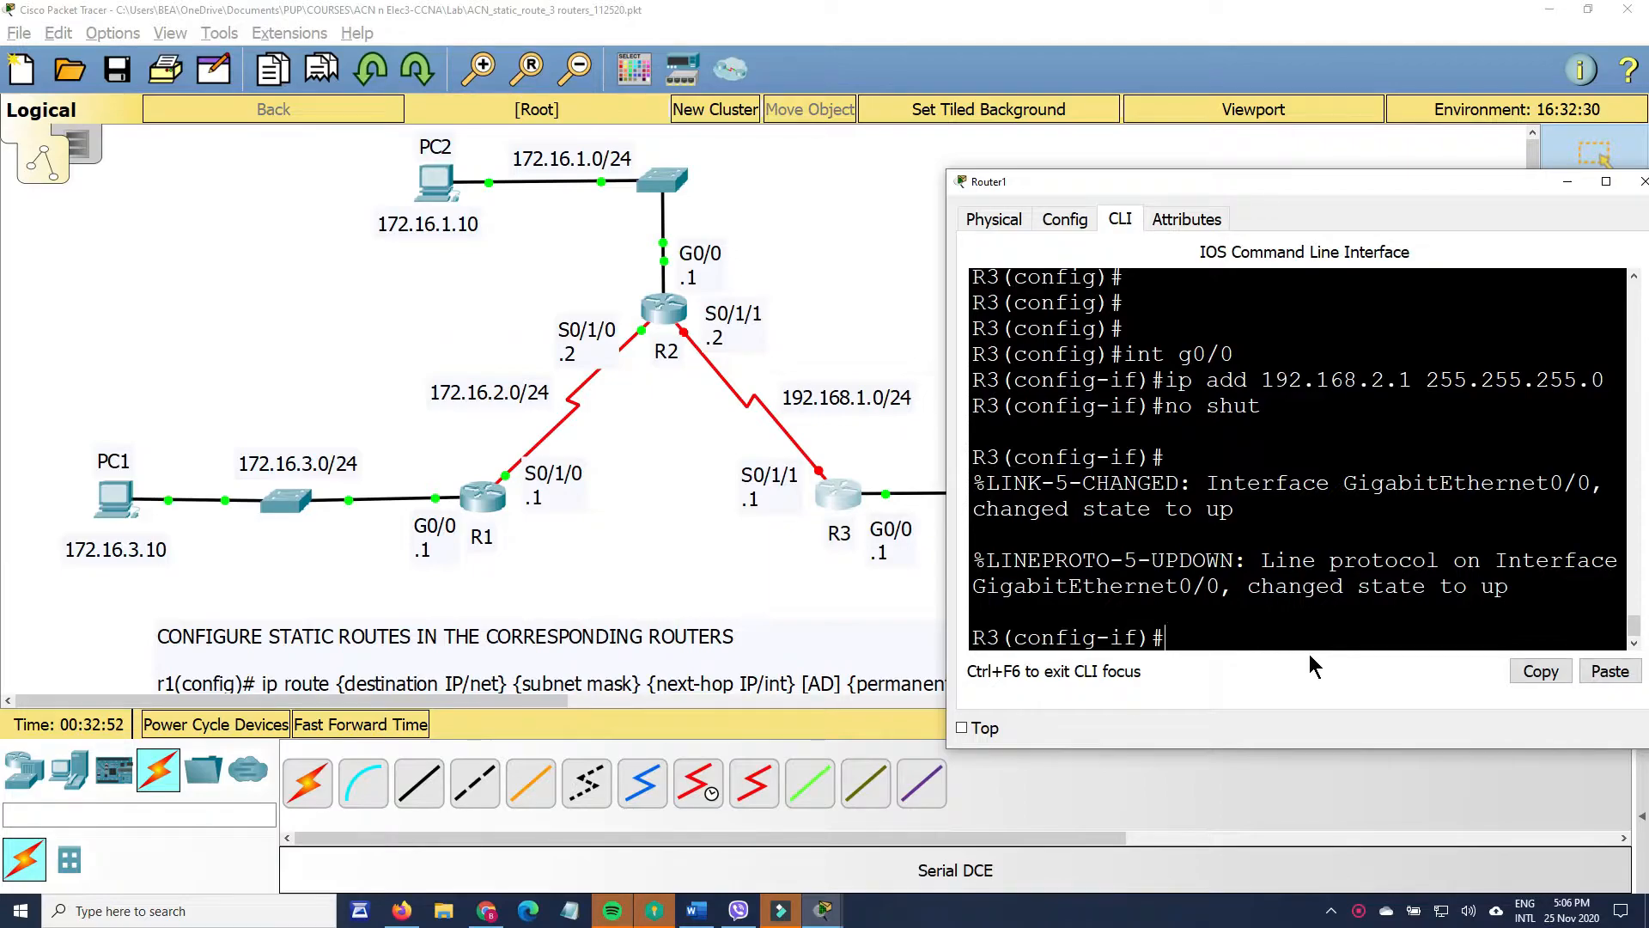
- On router R3, assign interface s0/1/1 the address 192.168.1.1 with mask 255.255.255.0 and enable the interface
{"action": "type", "text": "int s0/1/1"}
{"action": "key", "text": "Return"}
{"action": "type", "text": "ip add"}
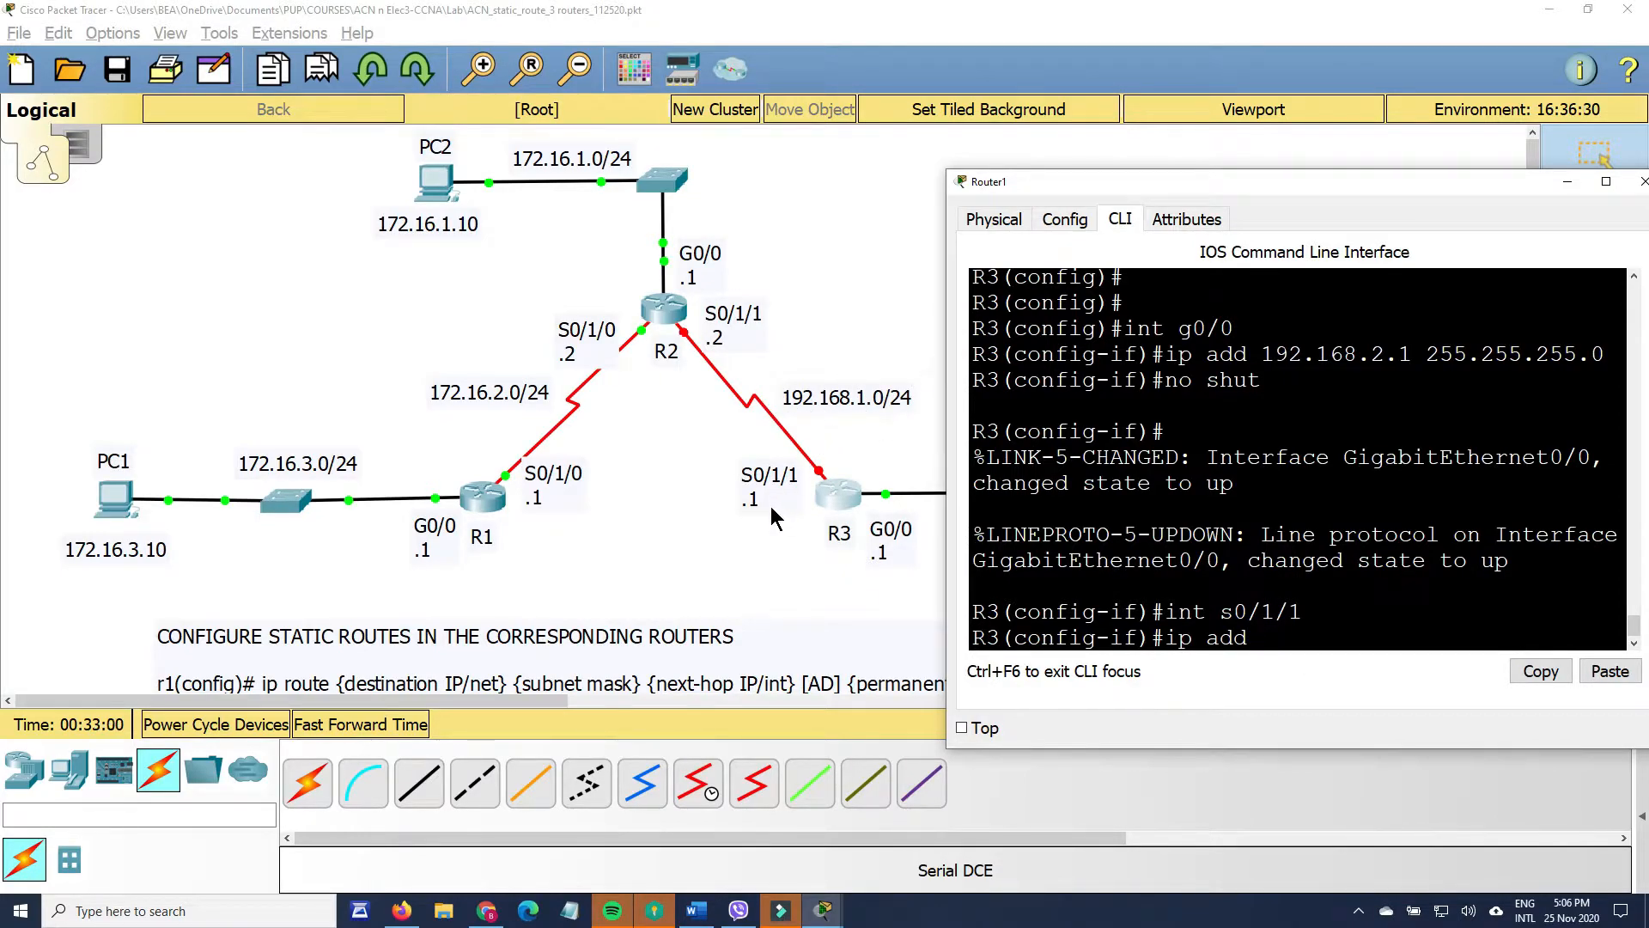
{"action": "type", "text": " 192.168.1.1"}
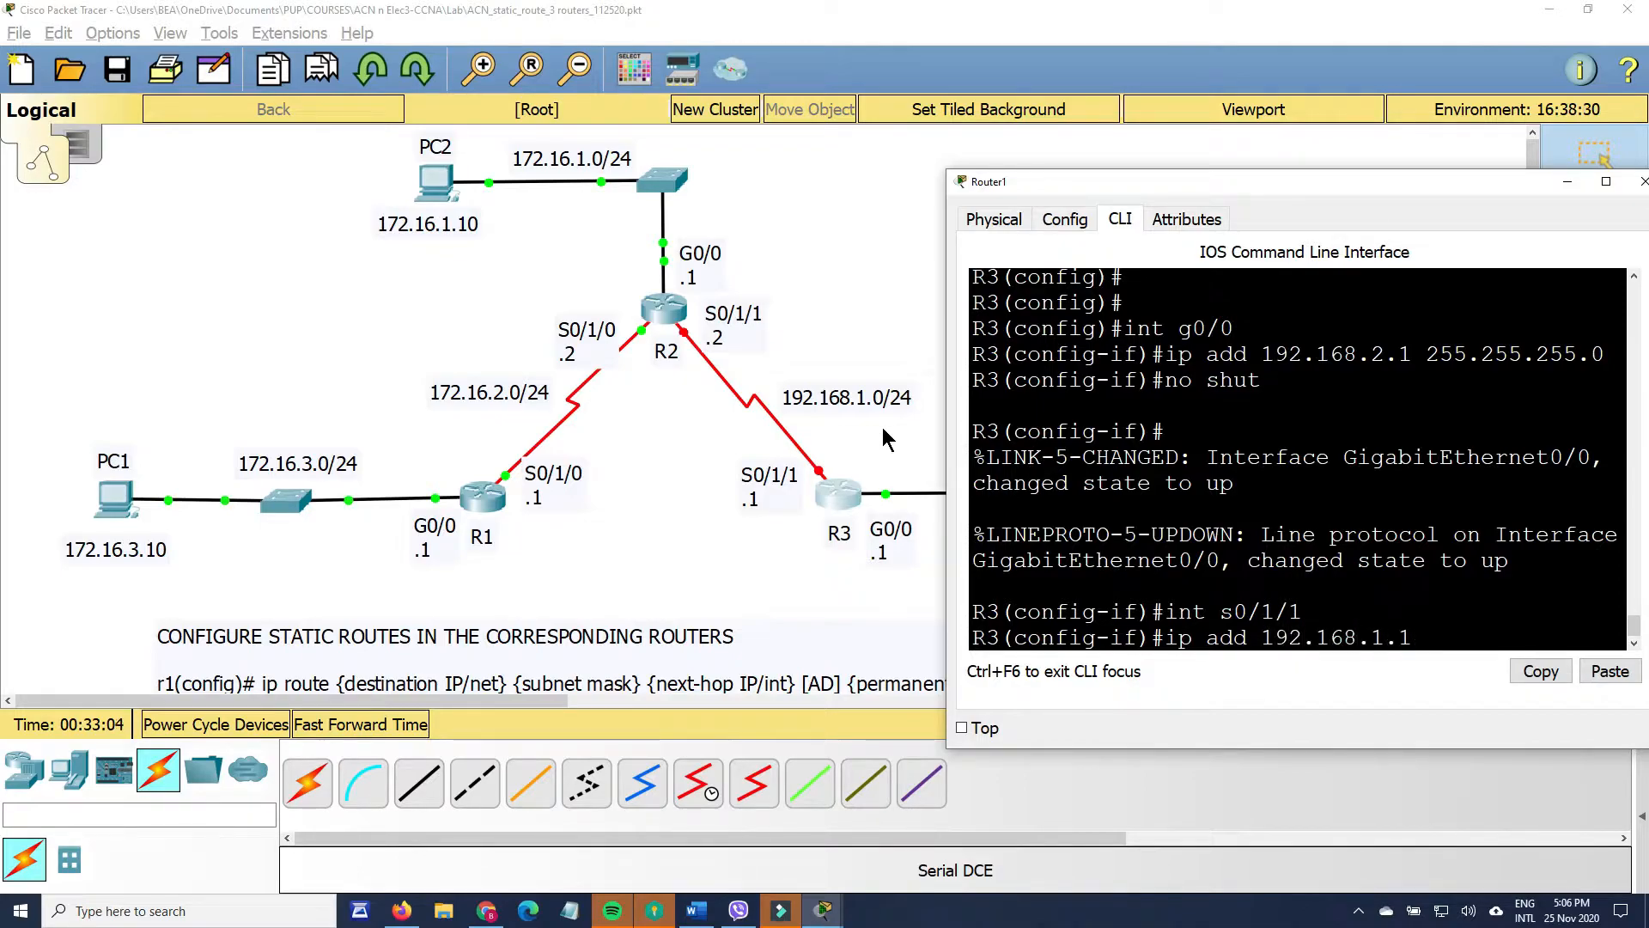
{"action": "type", "text": " 255.255.255.0"}
{"action": "key", "text": "Return"}
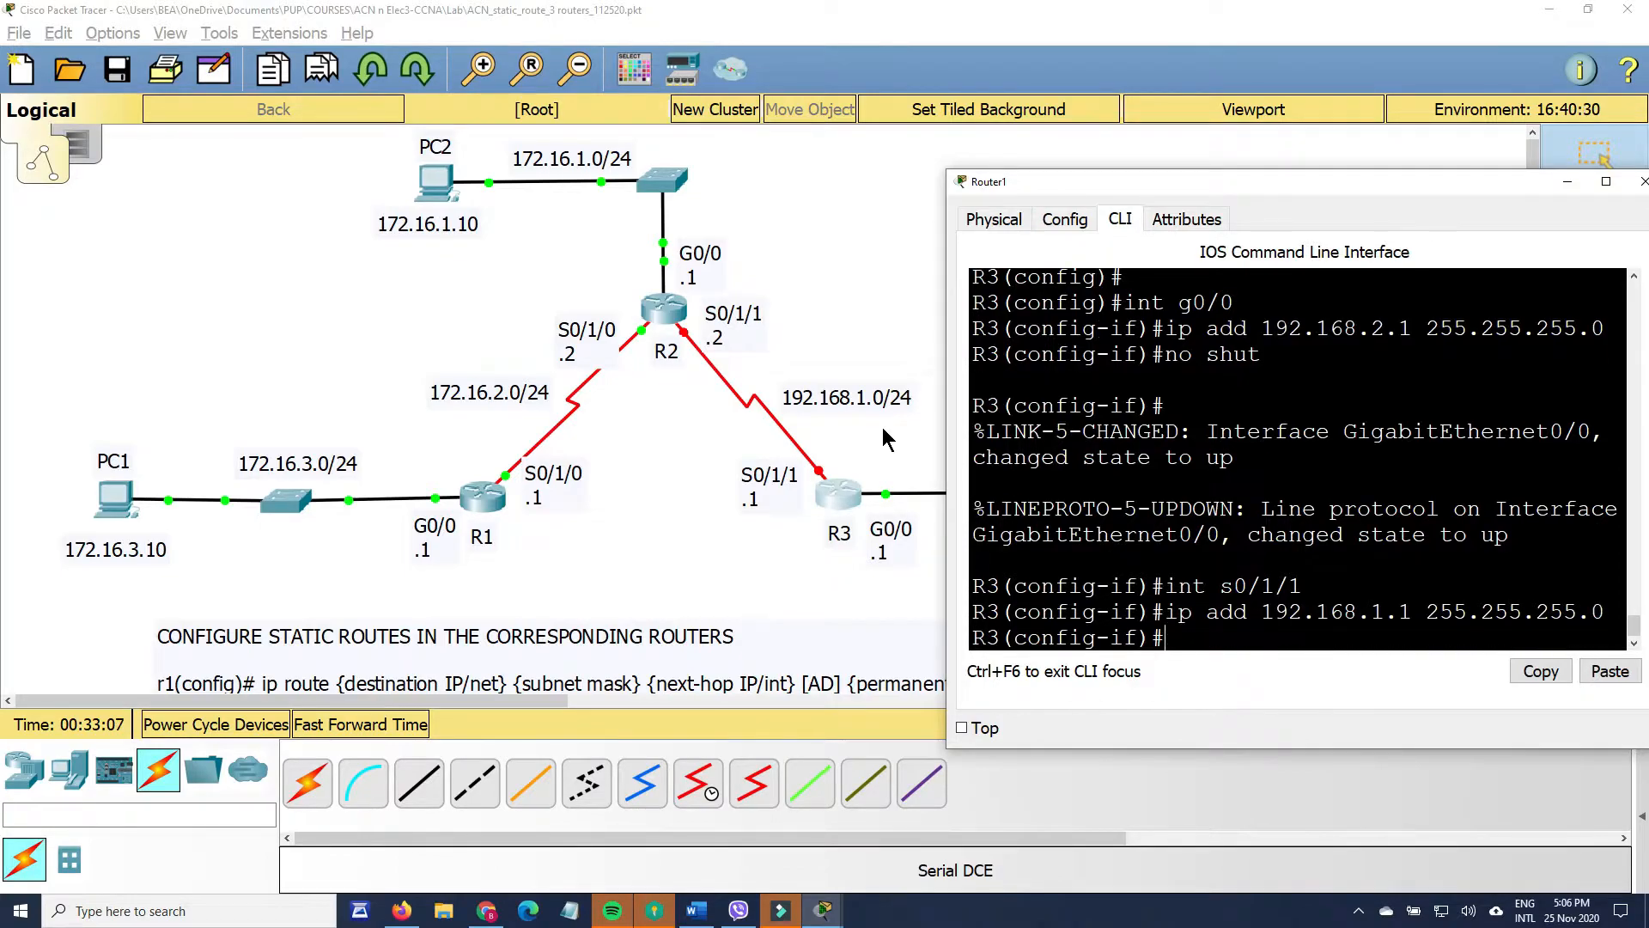
{"action": "type", "text": "no shut"}
{"action": "key", "text": "Return"}
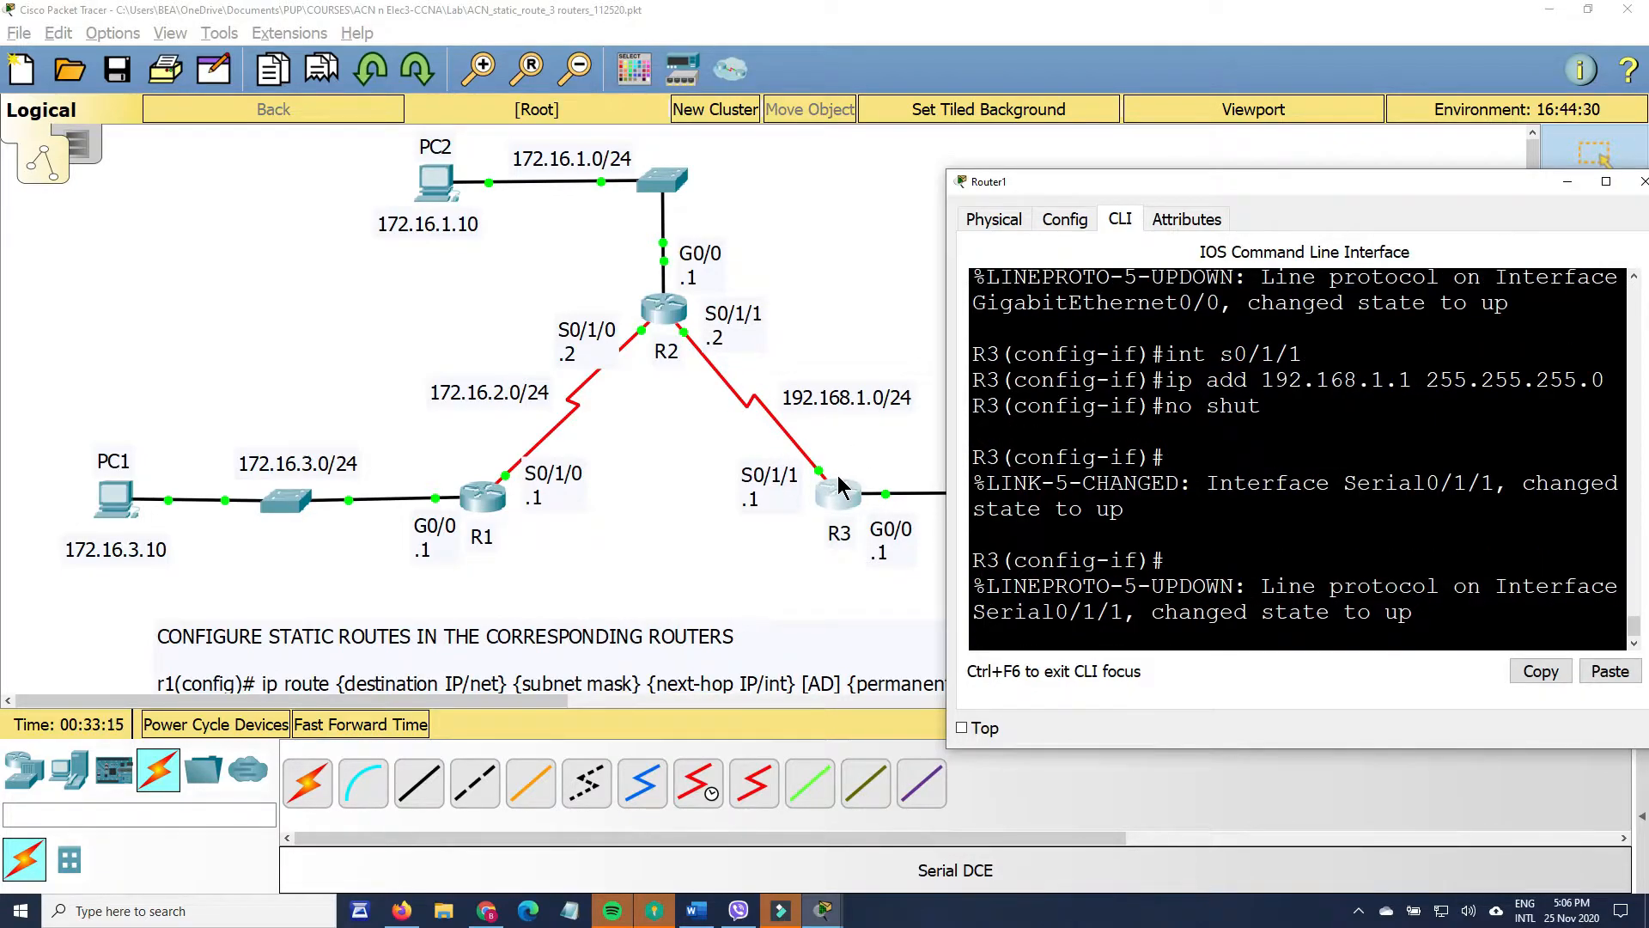
- From router R3, ping R2's serial interface at 192.168.1.2 without leaving interface configuration mode
{"action": "key", "text": "Return"}
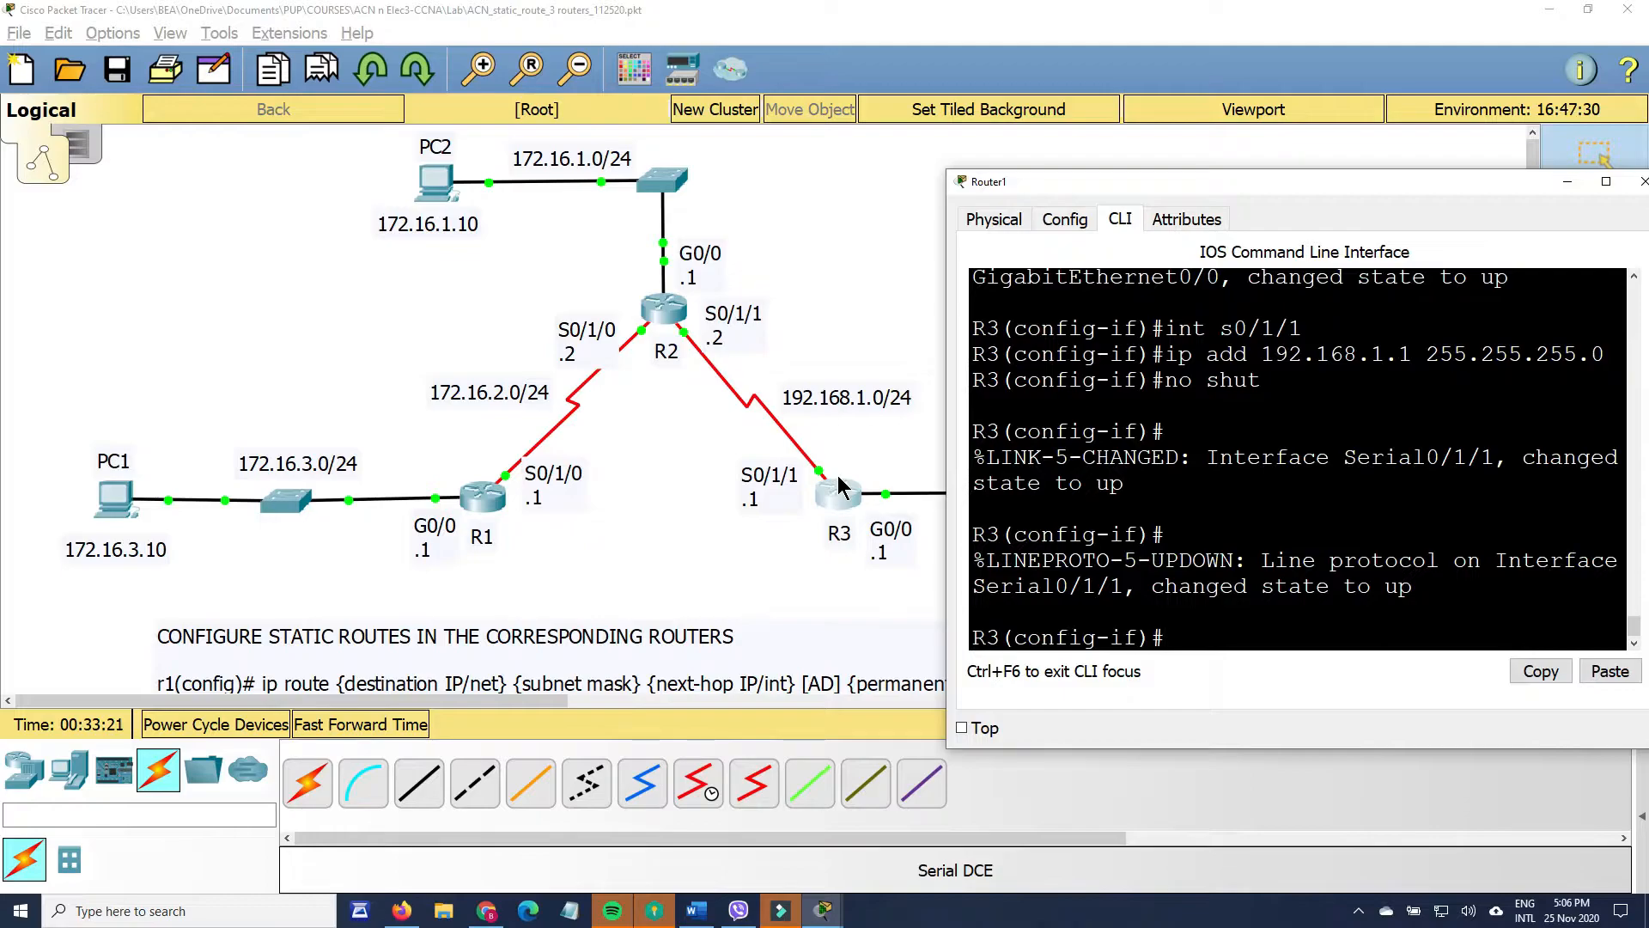
{"action": "type", "text": "do ping"}
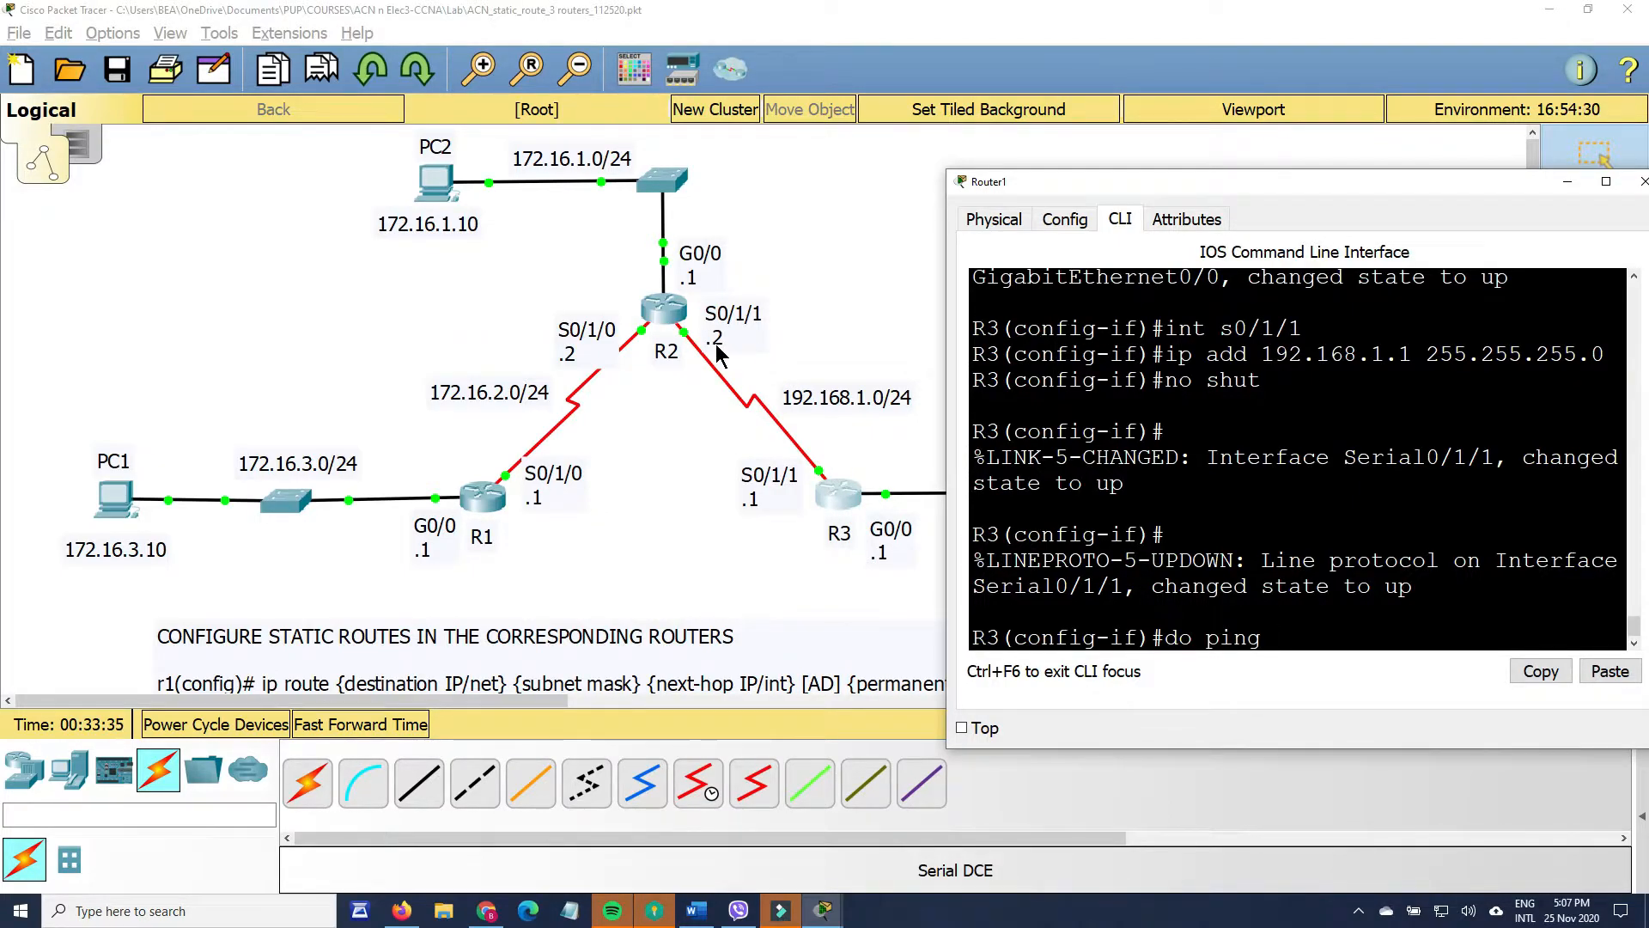
{"action": "type", "text": "192.168.1.2"}
{"action": "key", "text": "Return"}
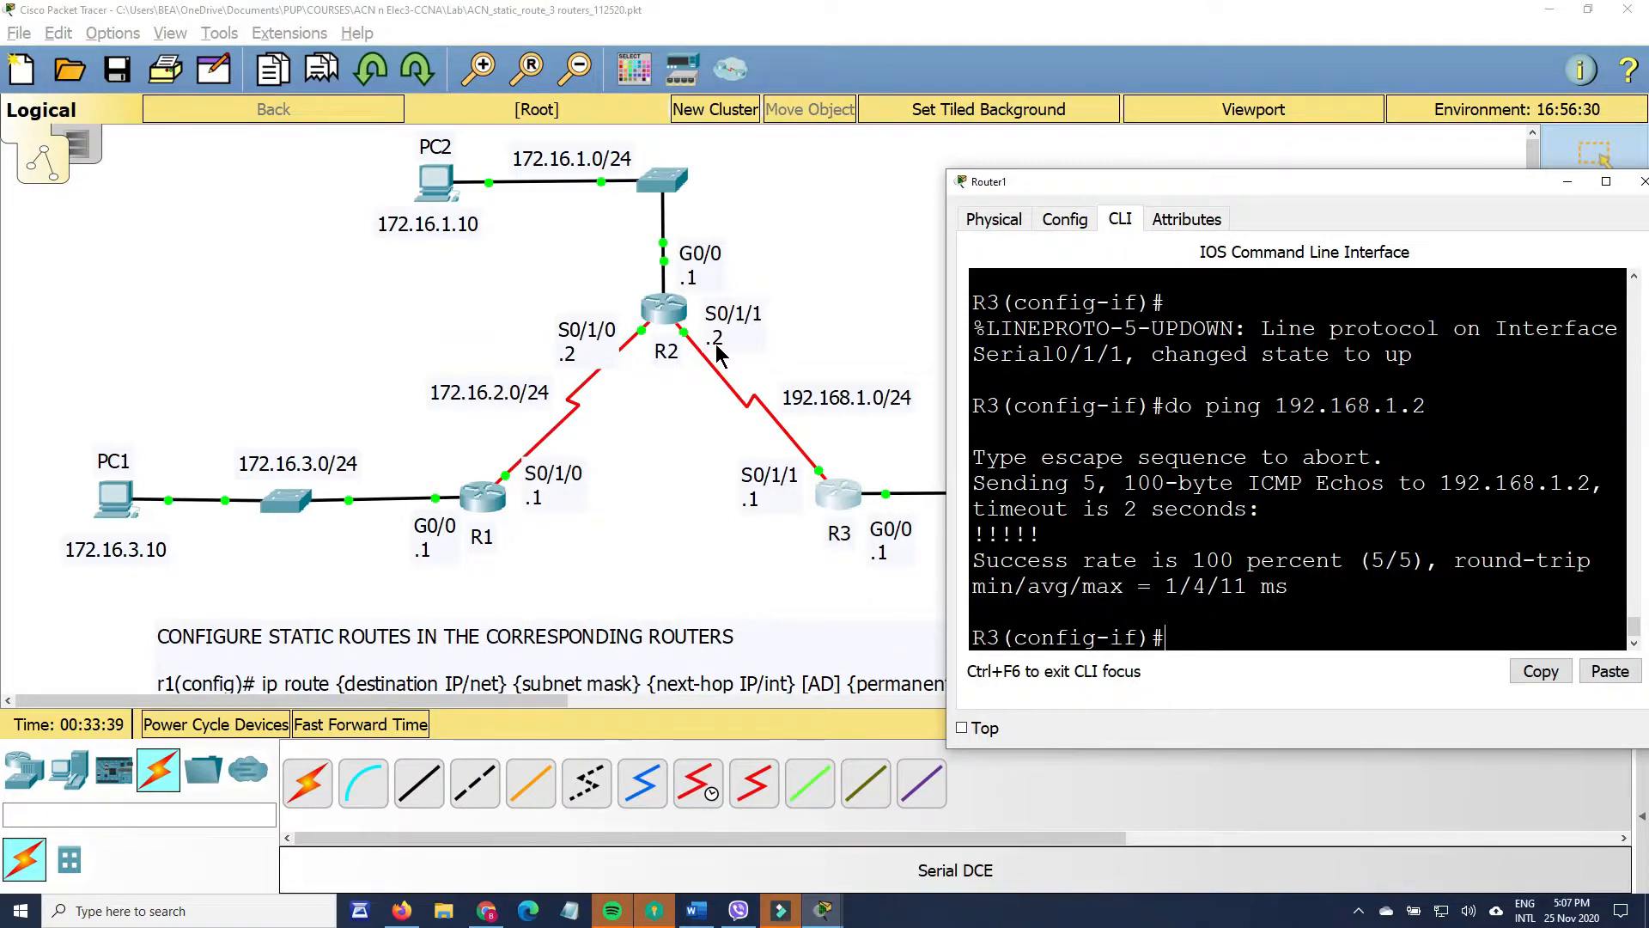
- Give PC3's FastEthernet0 interface the static IP address 192.168.2.10 with subnet mask 255.255.255.0
{"action": "left_click_drag", "start_coordinate": [1288, 198], "coordinate": [415, 212]}
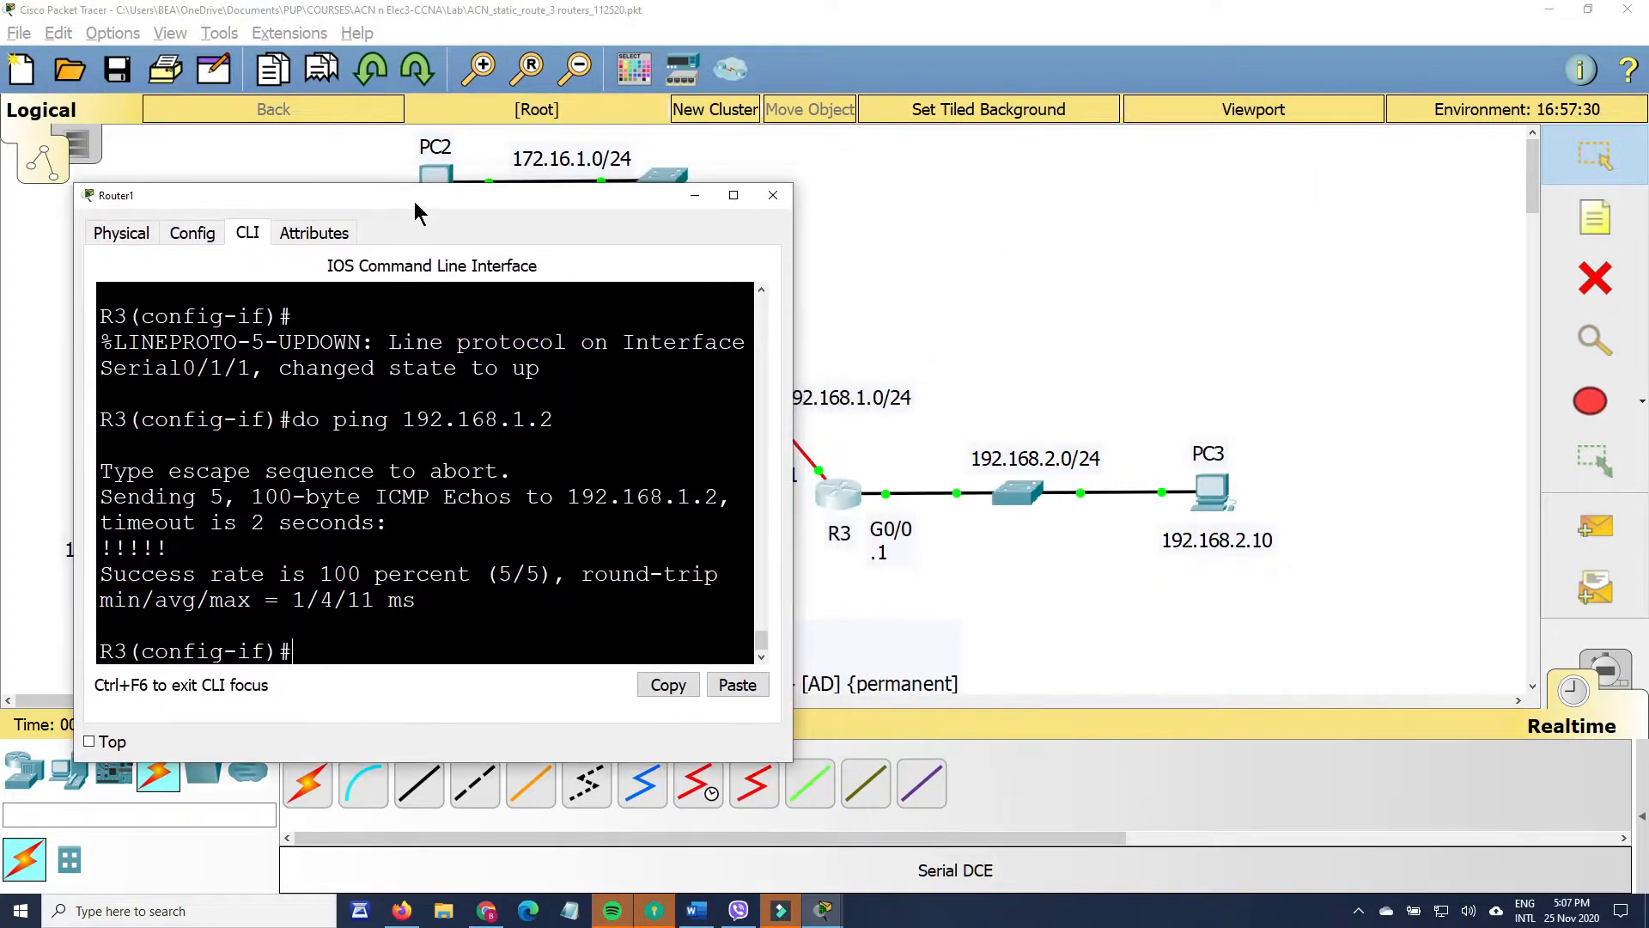
{"action": "left_click", "coordinate": [1218, 496]}
{"action": "left_click_drag", "start_coordinate": [931, 131], "coordinate": [782, 131]}
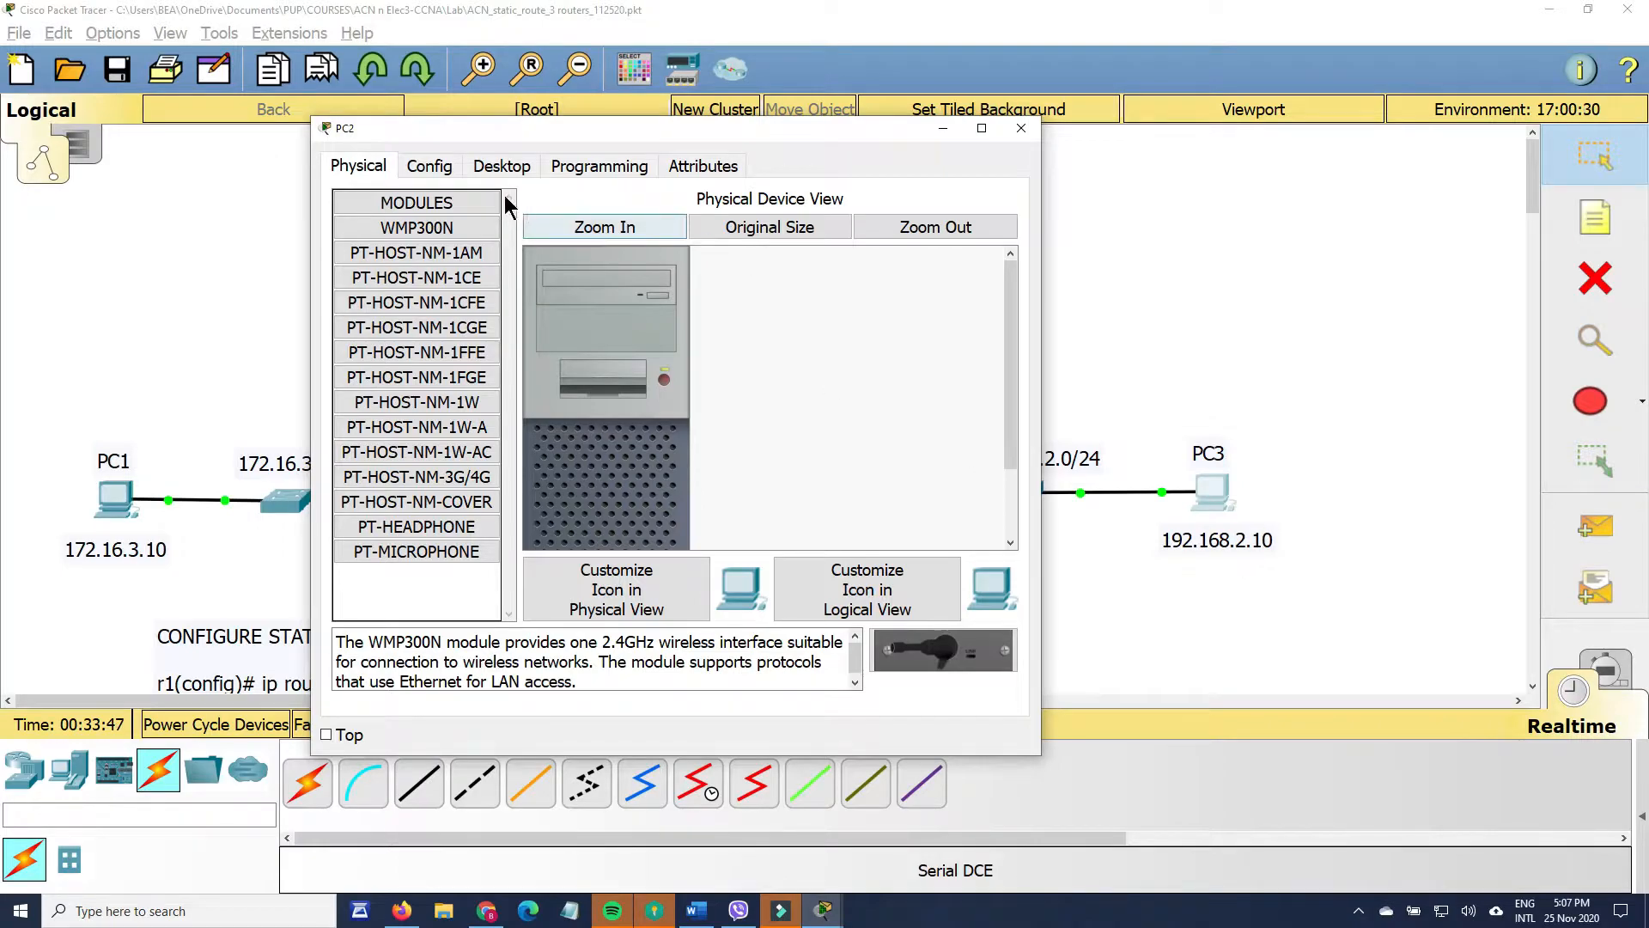
{"action": "left_click", "coordinate": [429, 166]}
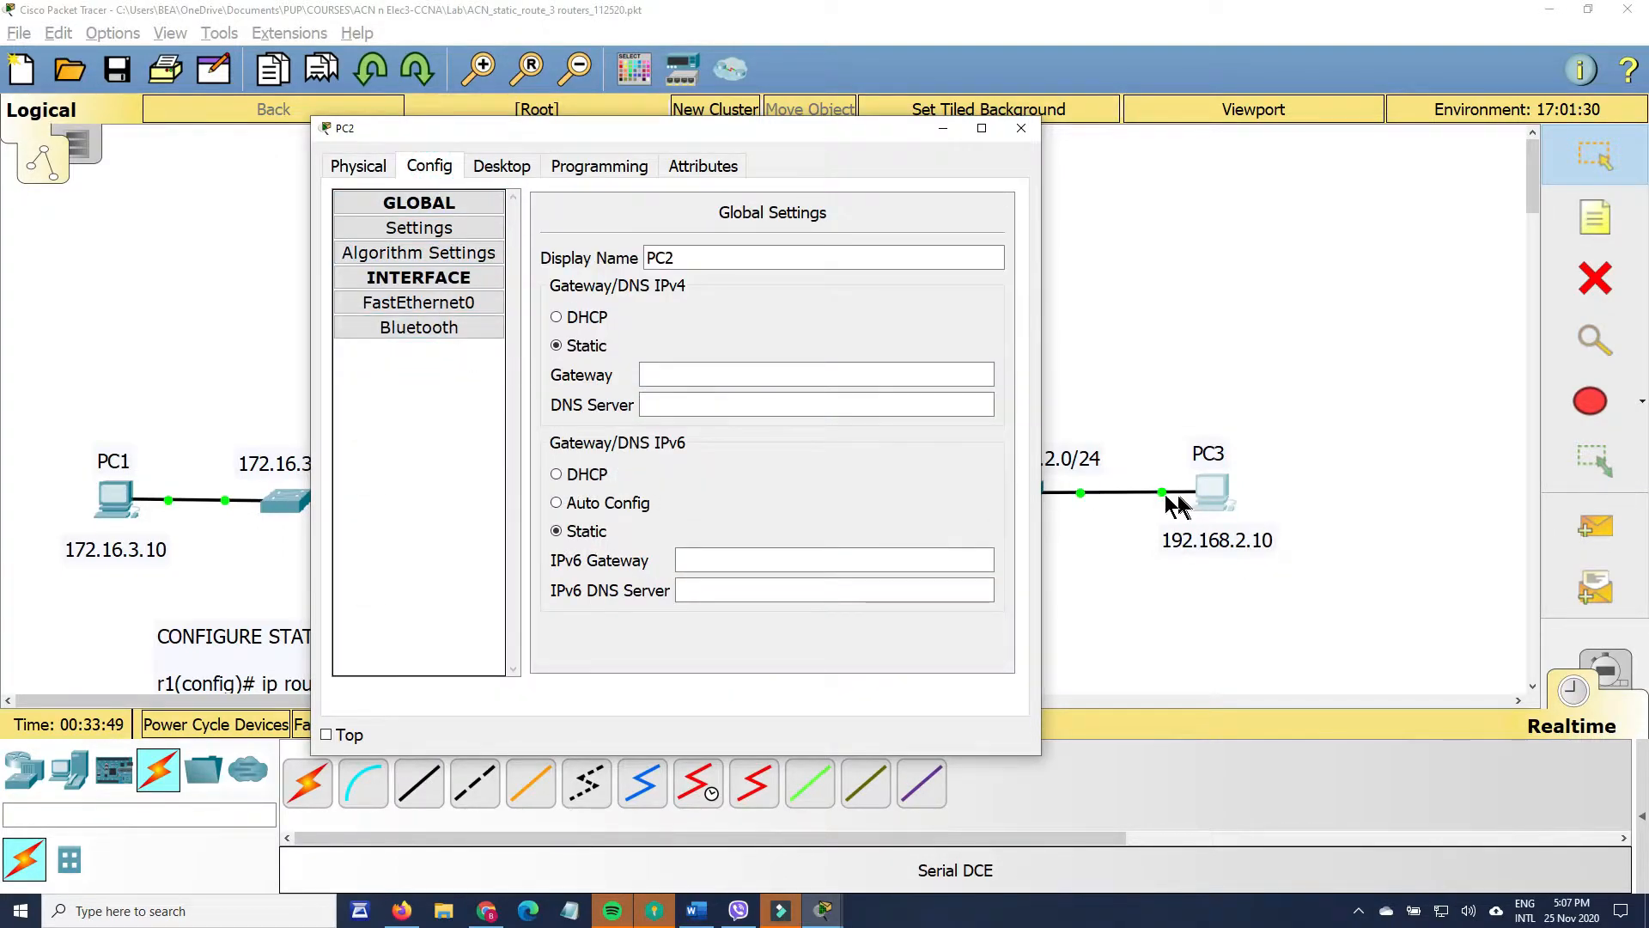
{"action": "left_click", "coordinate": [432, 308]}
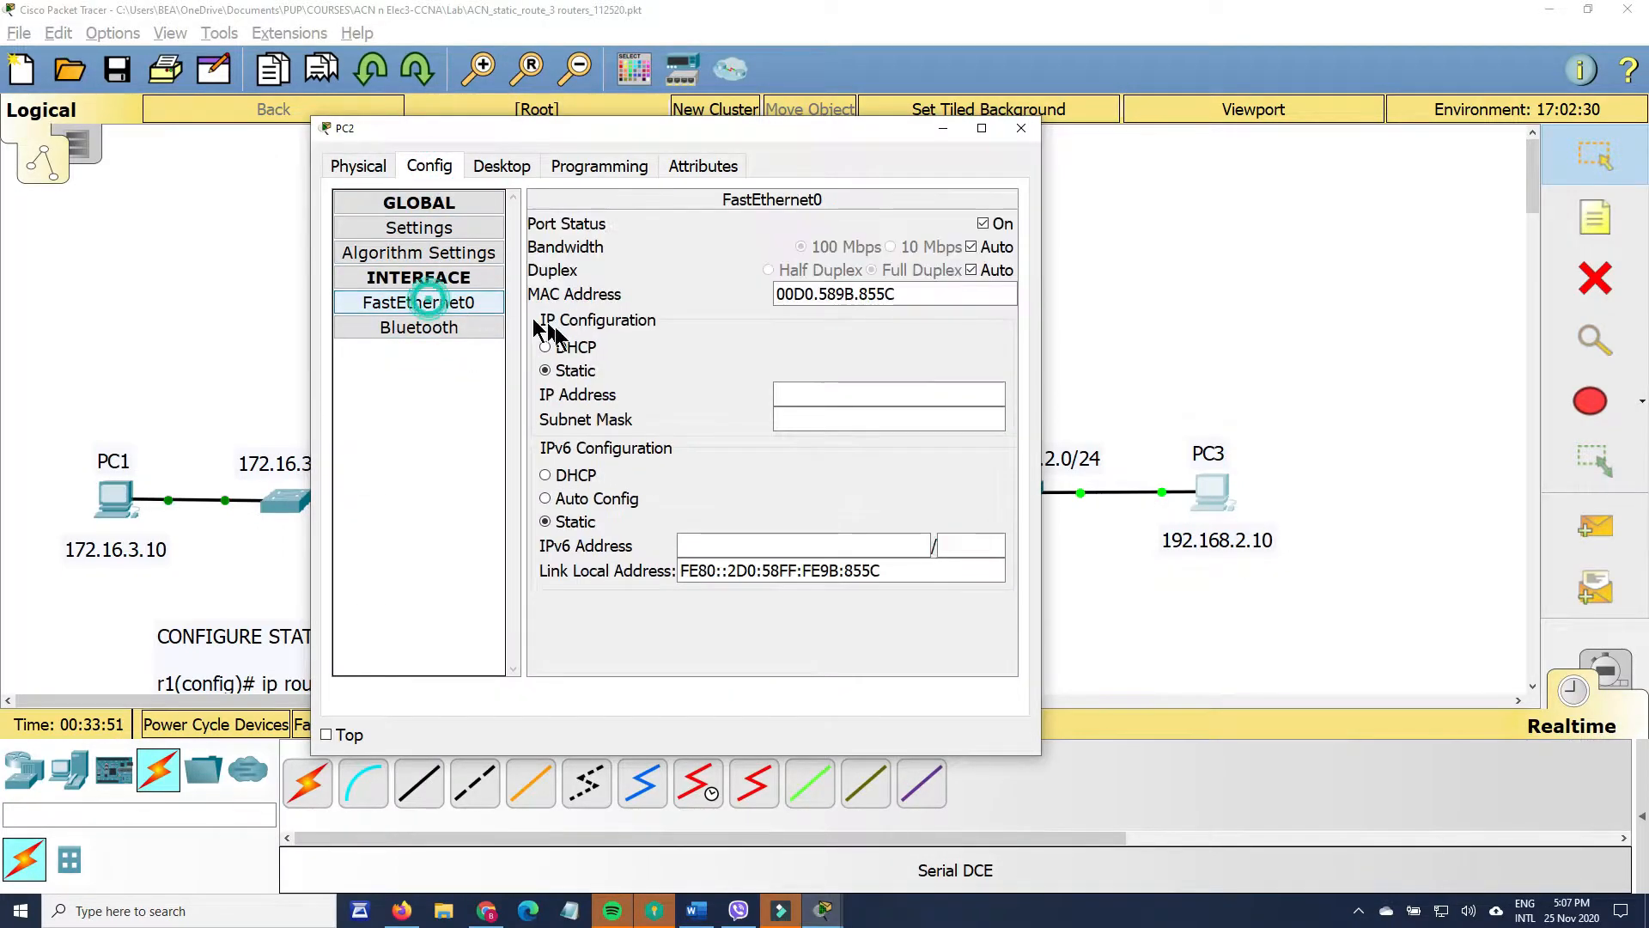
{"action": "left_click", "coordinate": [803, 393]}
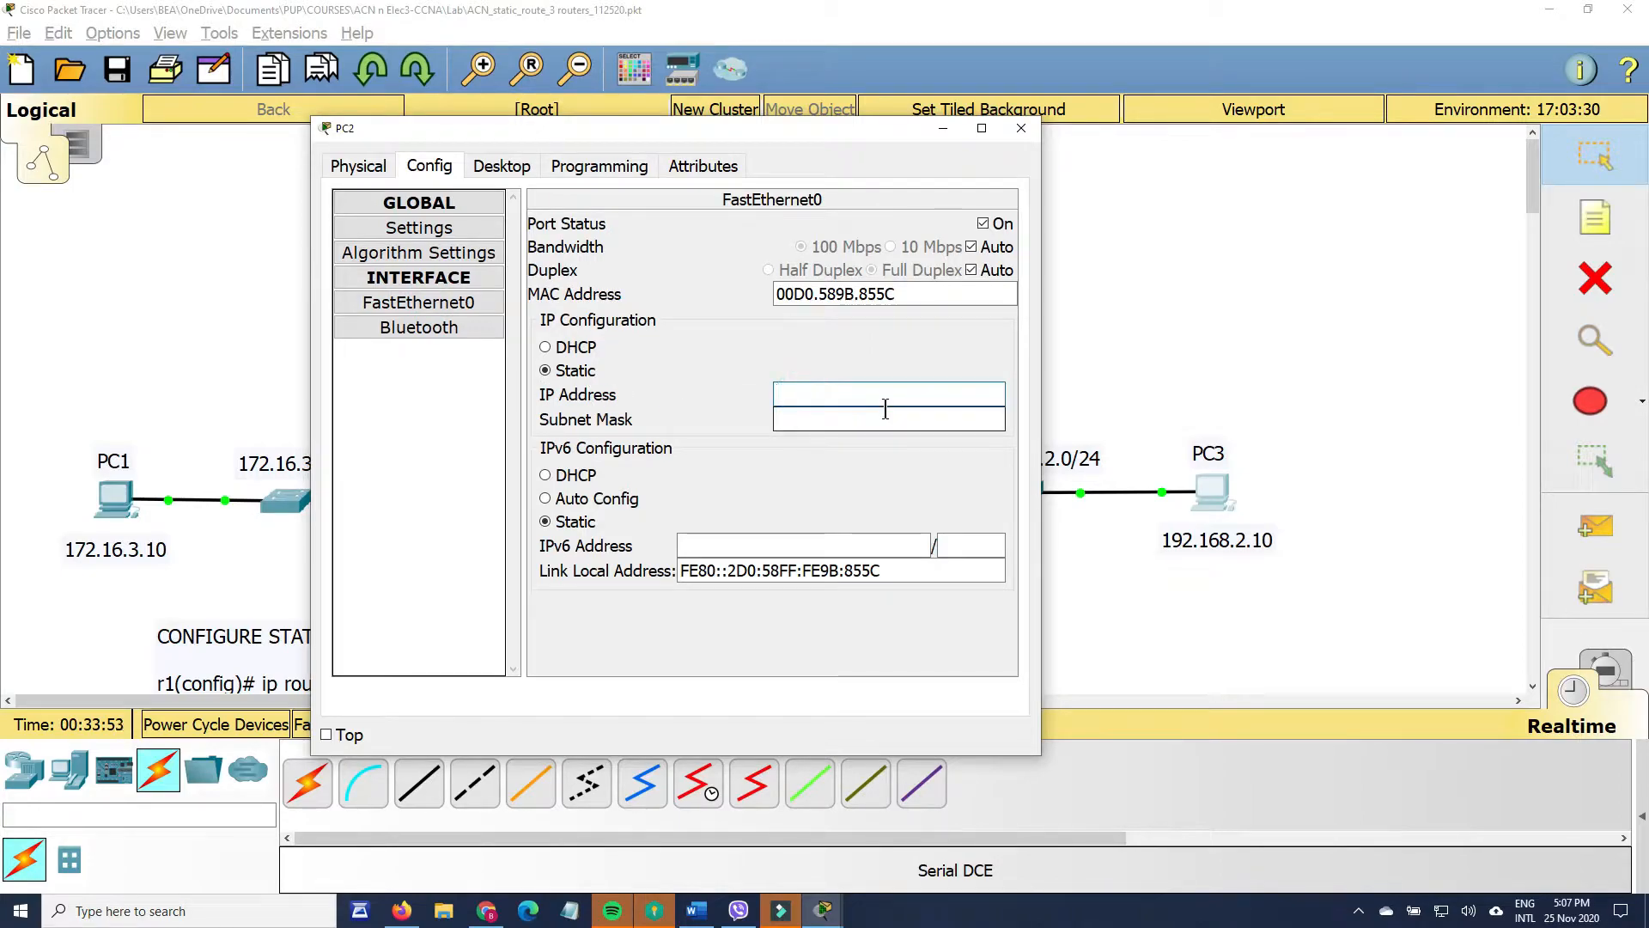
{"action": "type", "text": "192.168.2.10"}
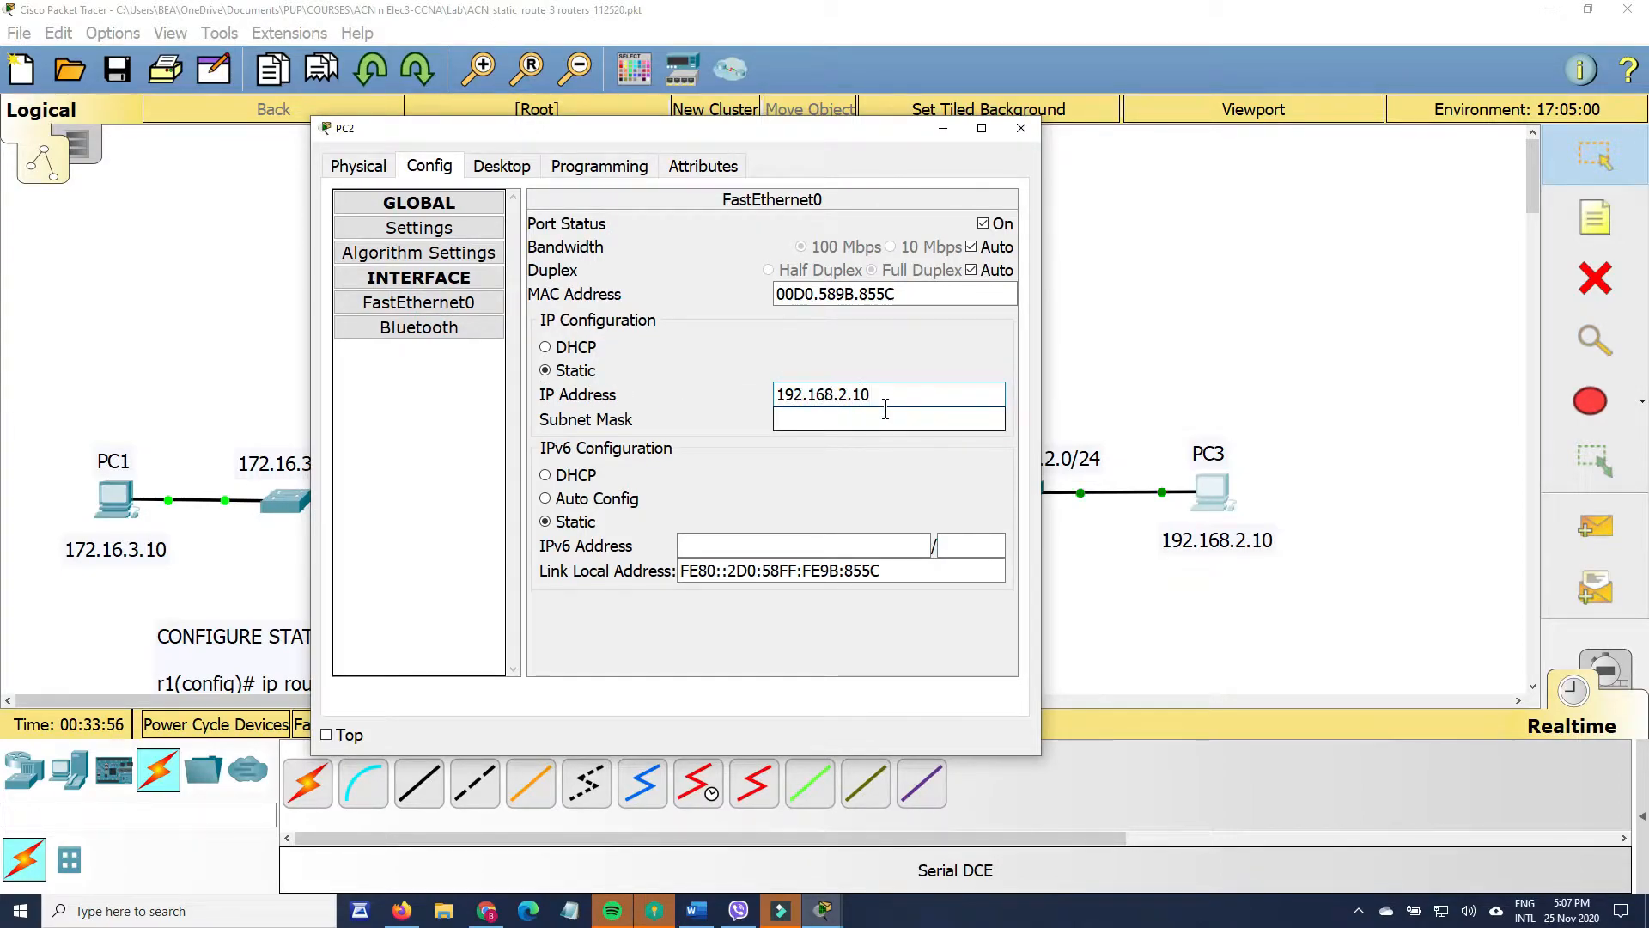
{"action": "key", "text": "Tab"}
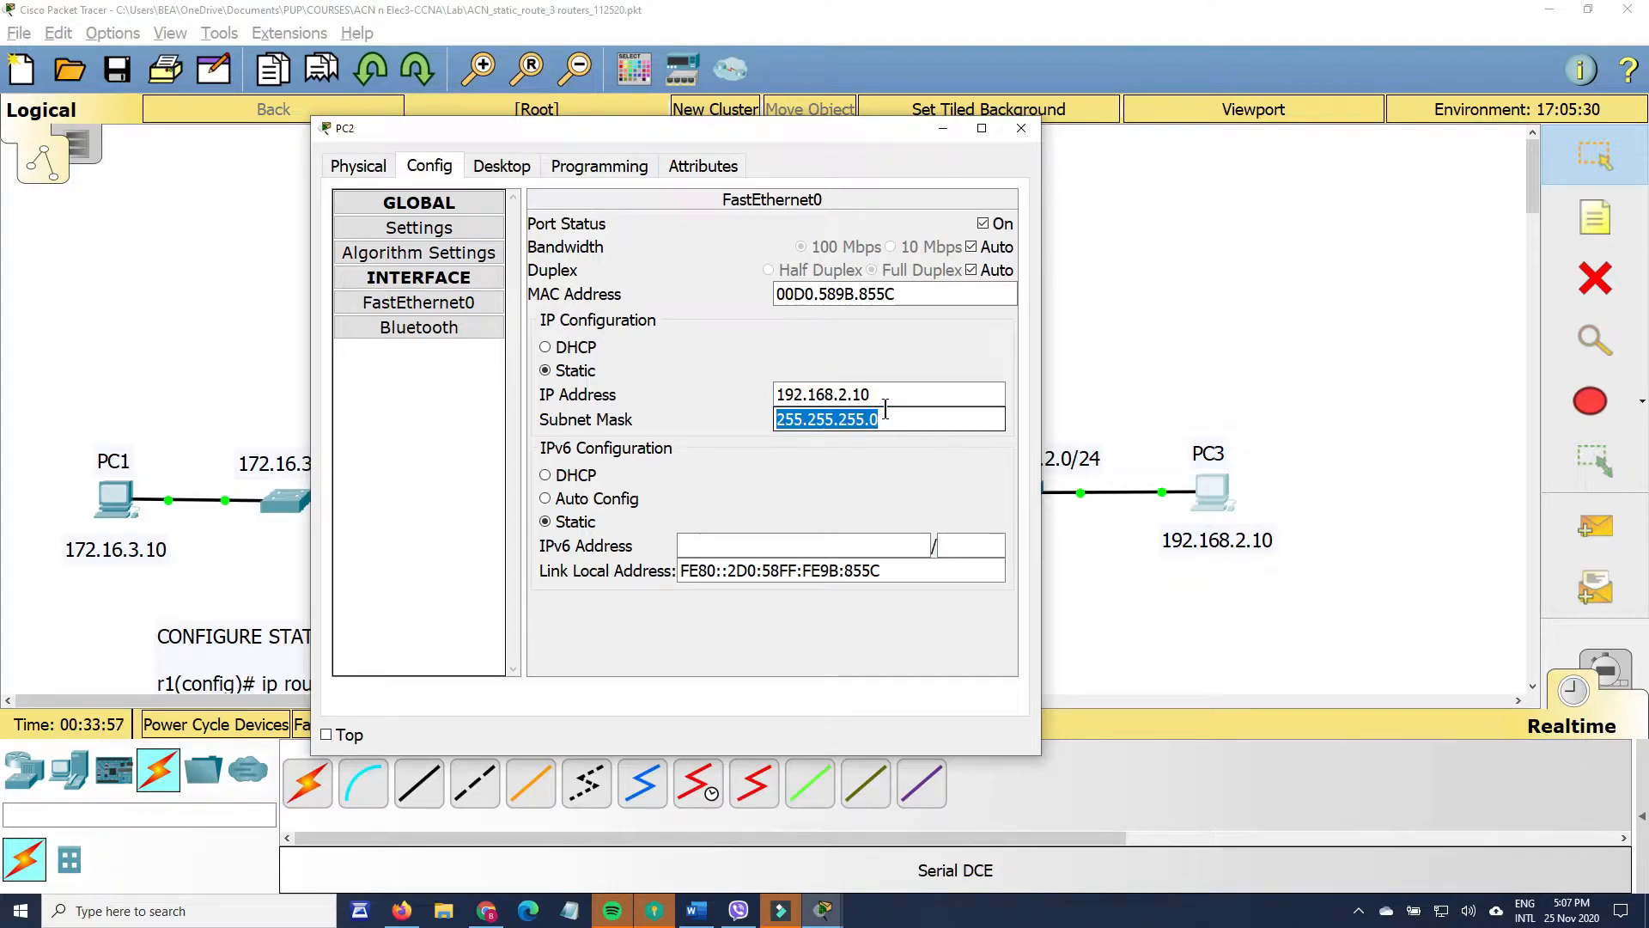
{"action": "key", "text": "Tab"}
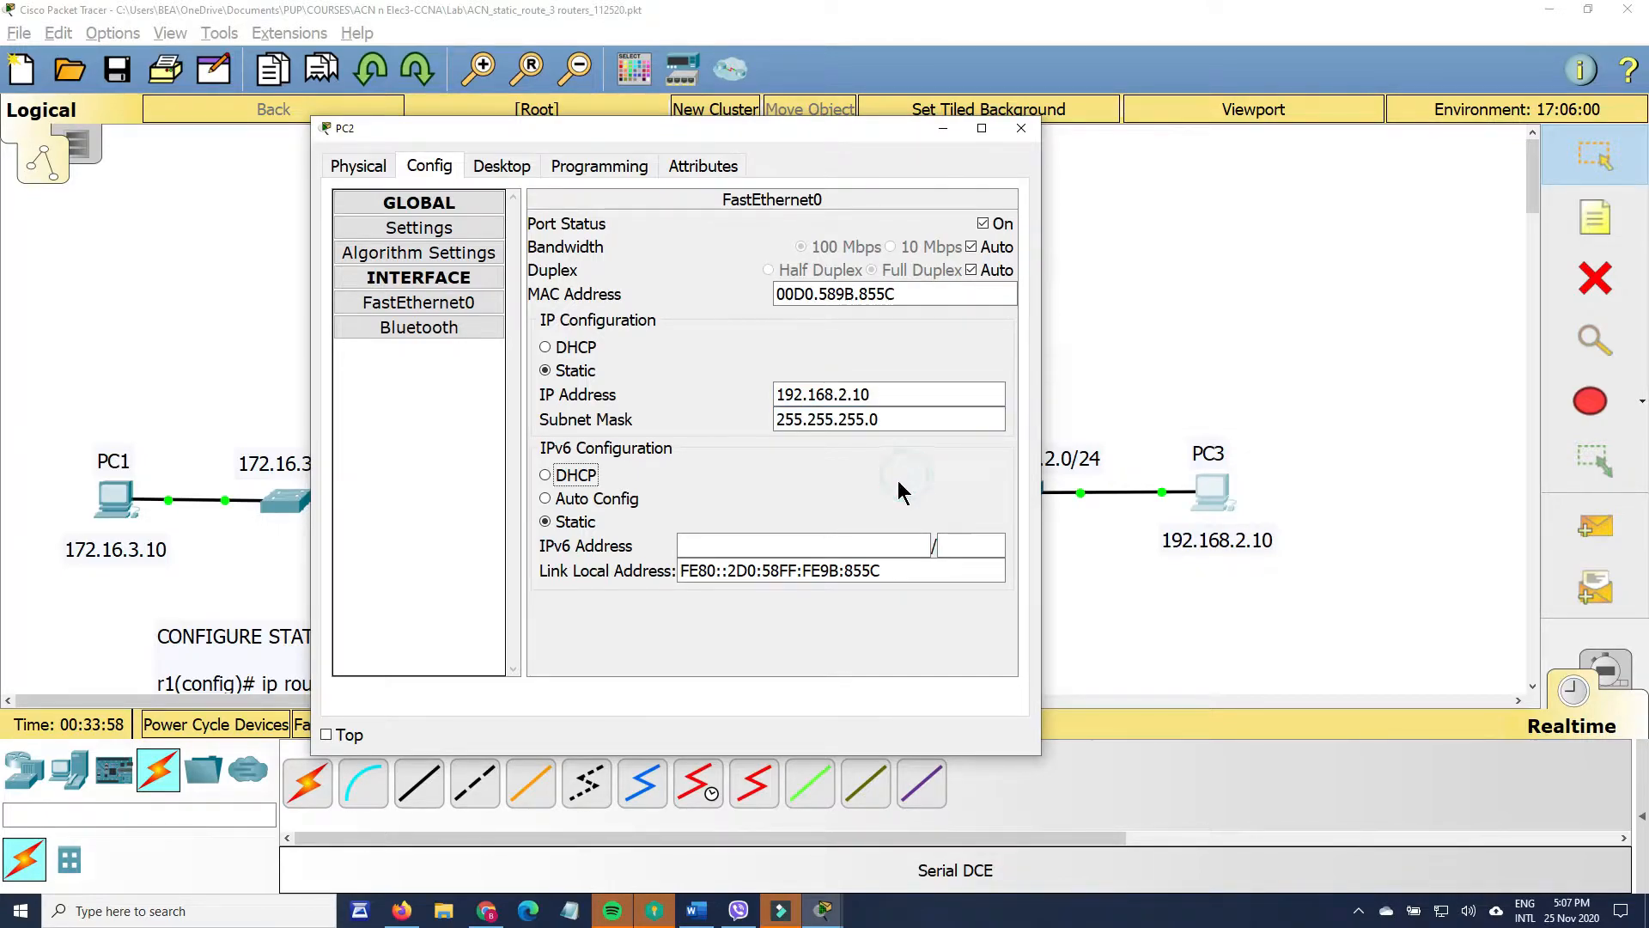
{"action": "left_click", "coordinate": [1022, 130]}
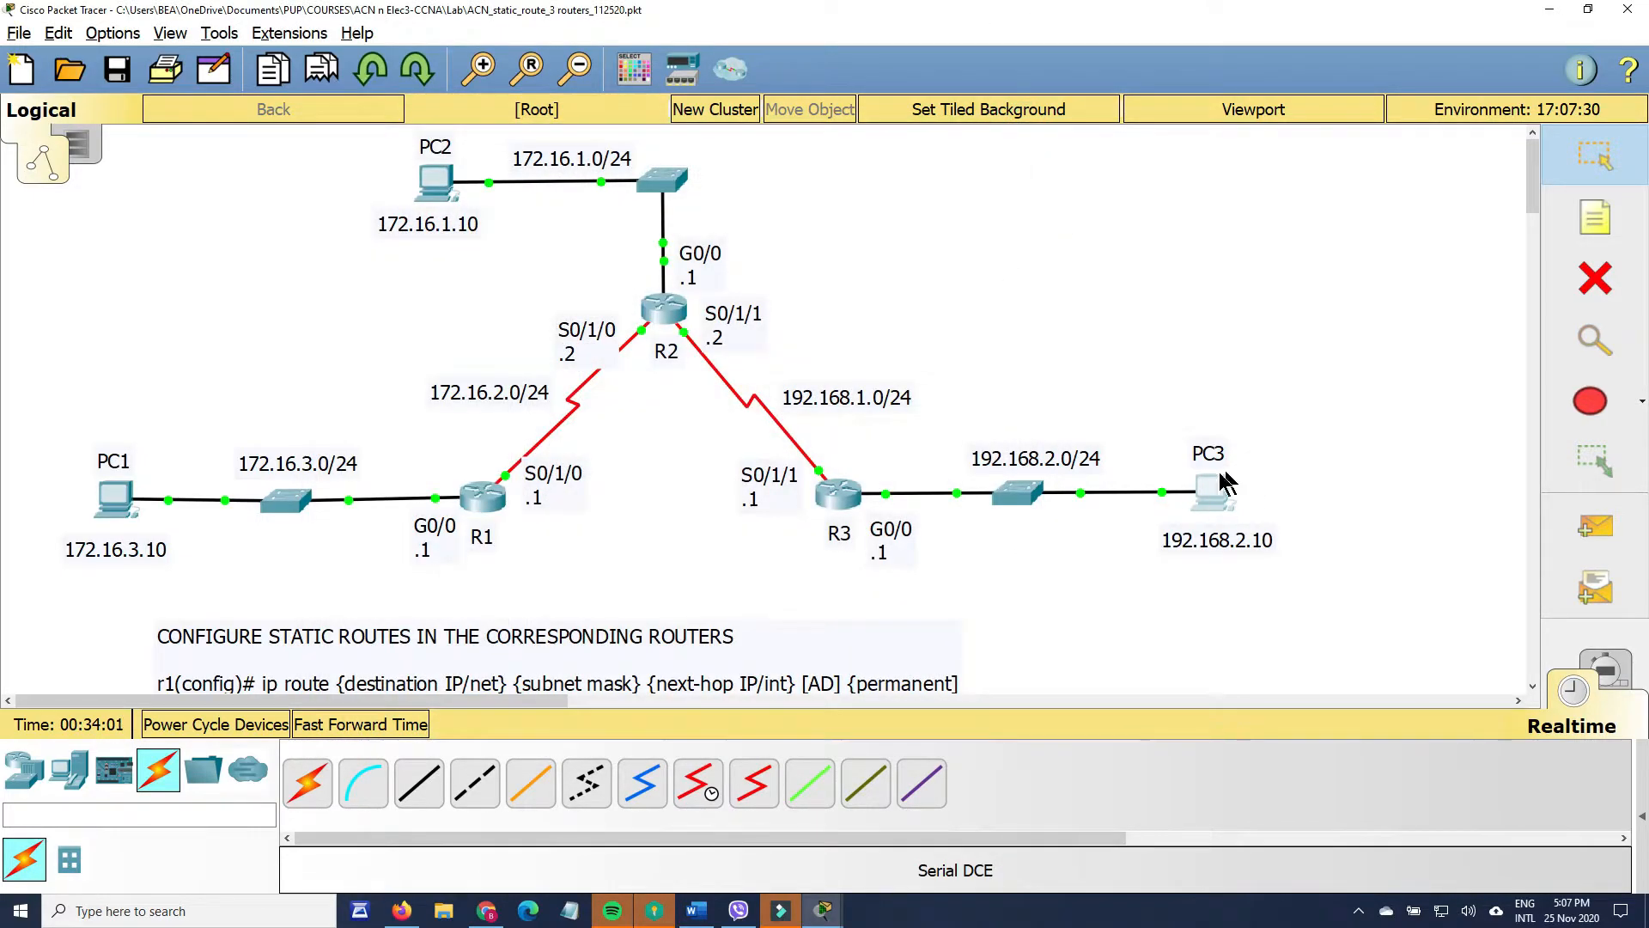
- From PC3's command prompt, ping router R3's LAN interface at 192.168.2.1, and close the PC's window
{"action": "left_click", "coordinate": [1224, 498]}
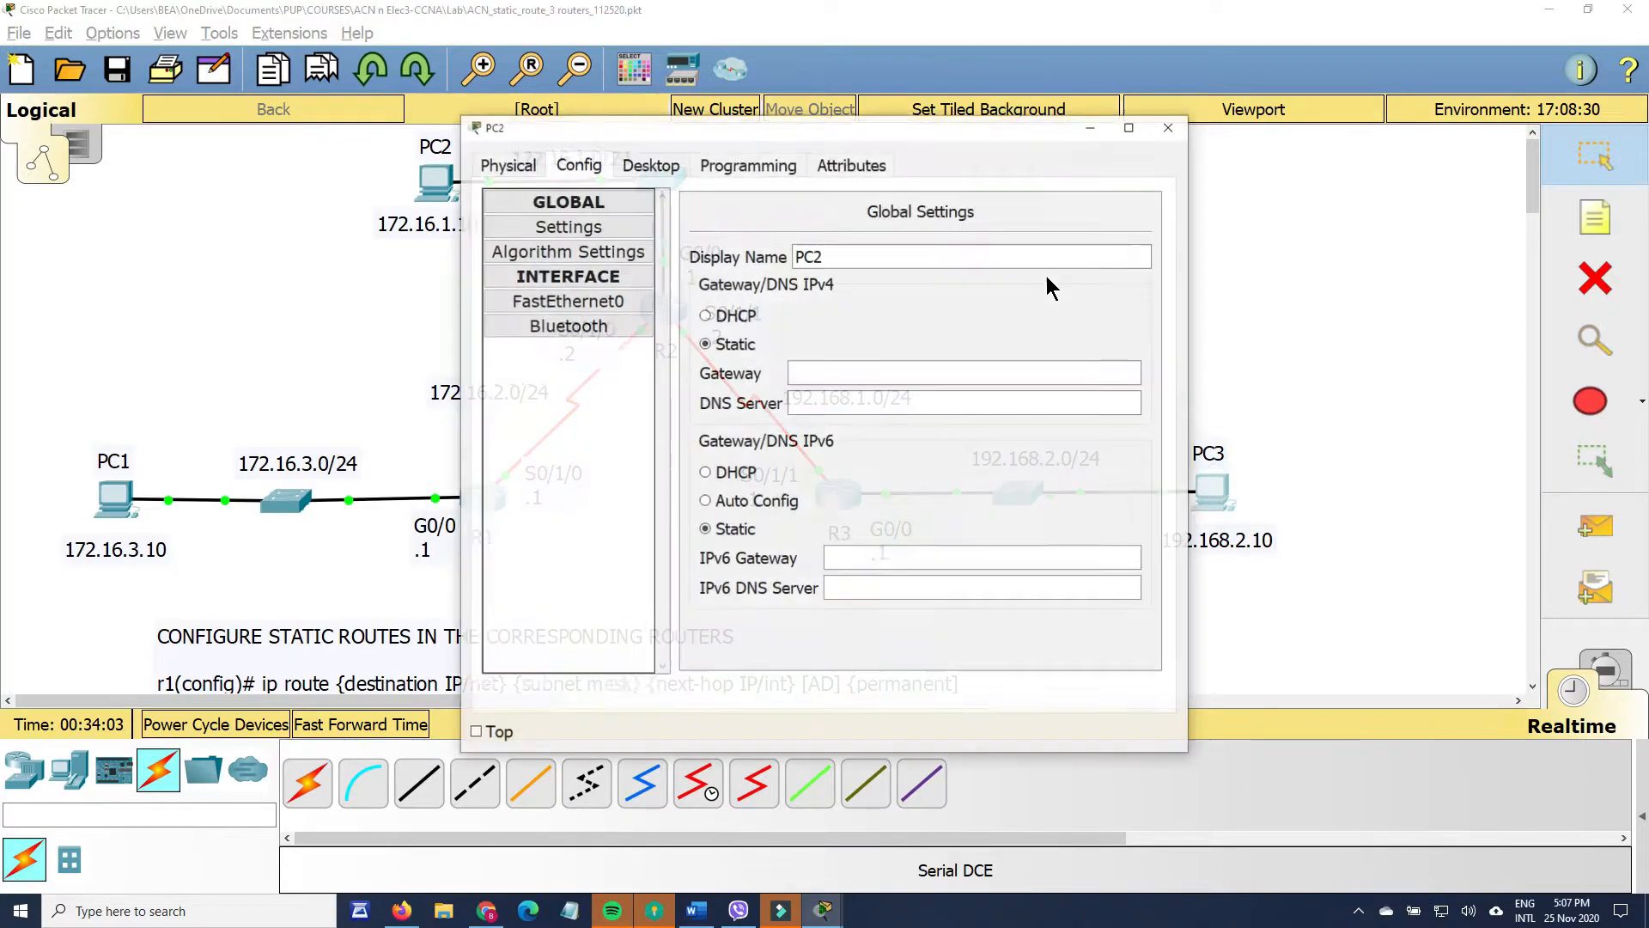
{"action": "left_click_drag", "start_coordinate": [876, 138], "coordinate": [512, 197]}
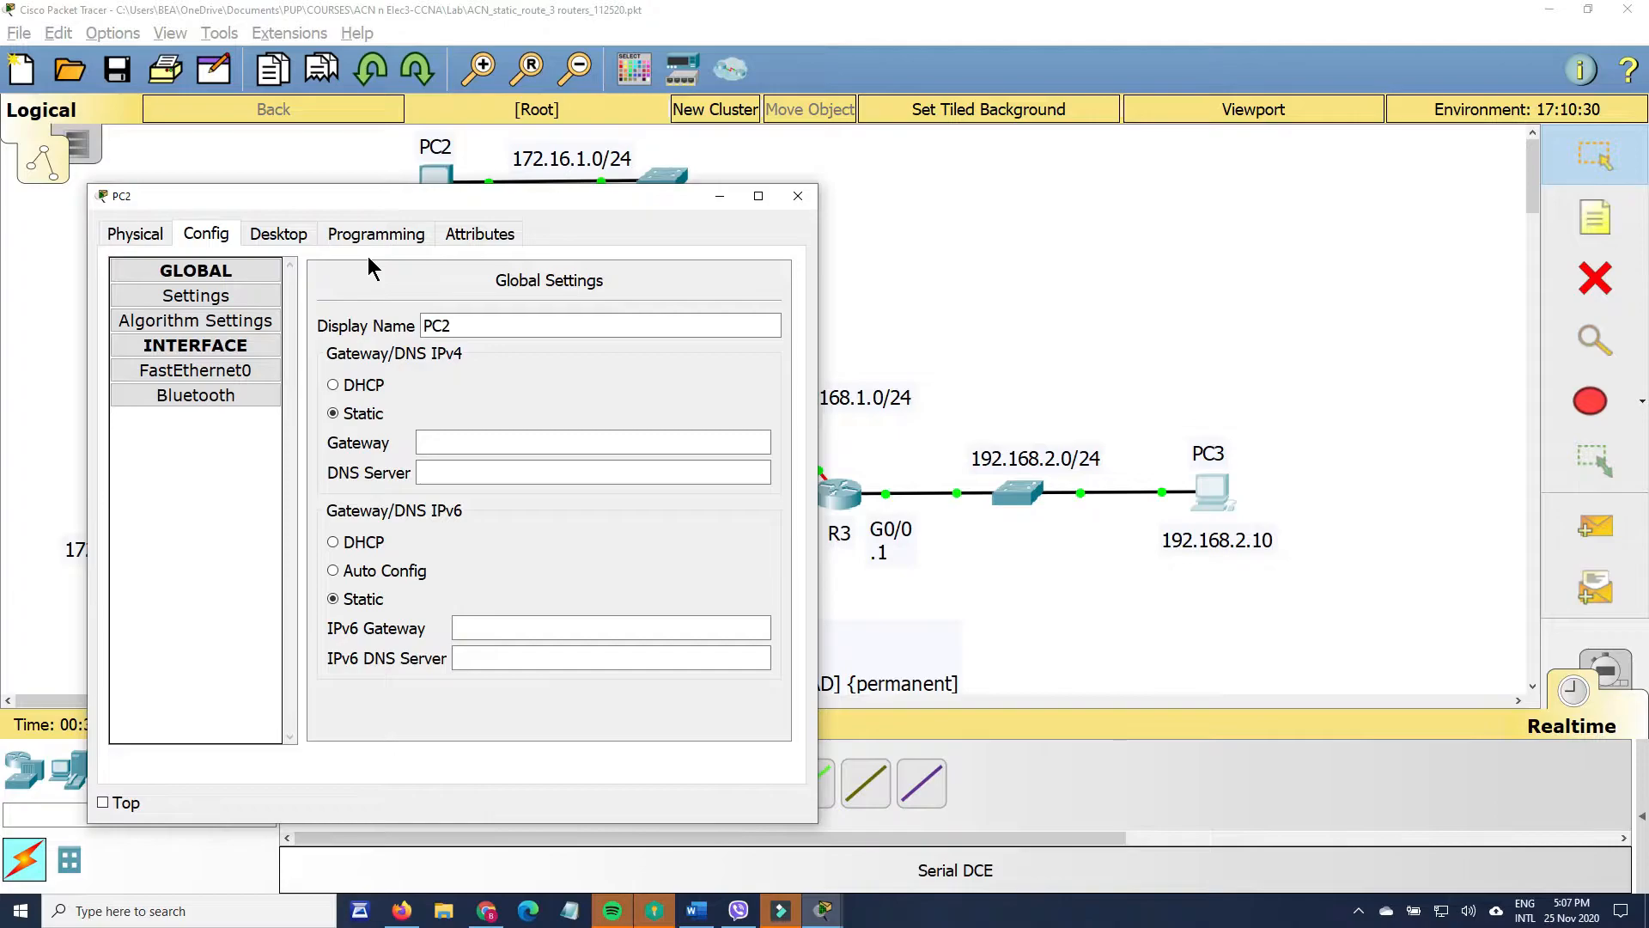
{"action": "left_click", "coordinate": [378, 232]}
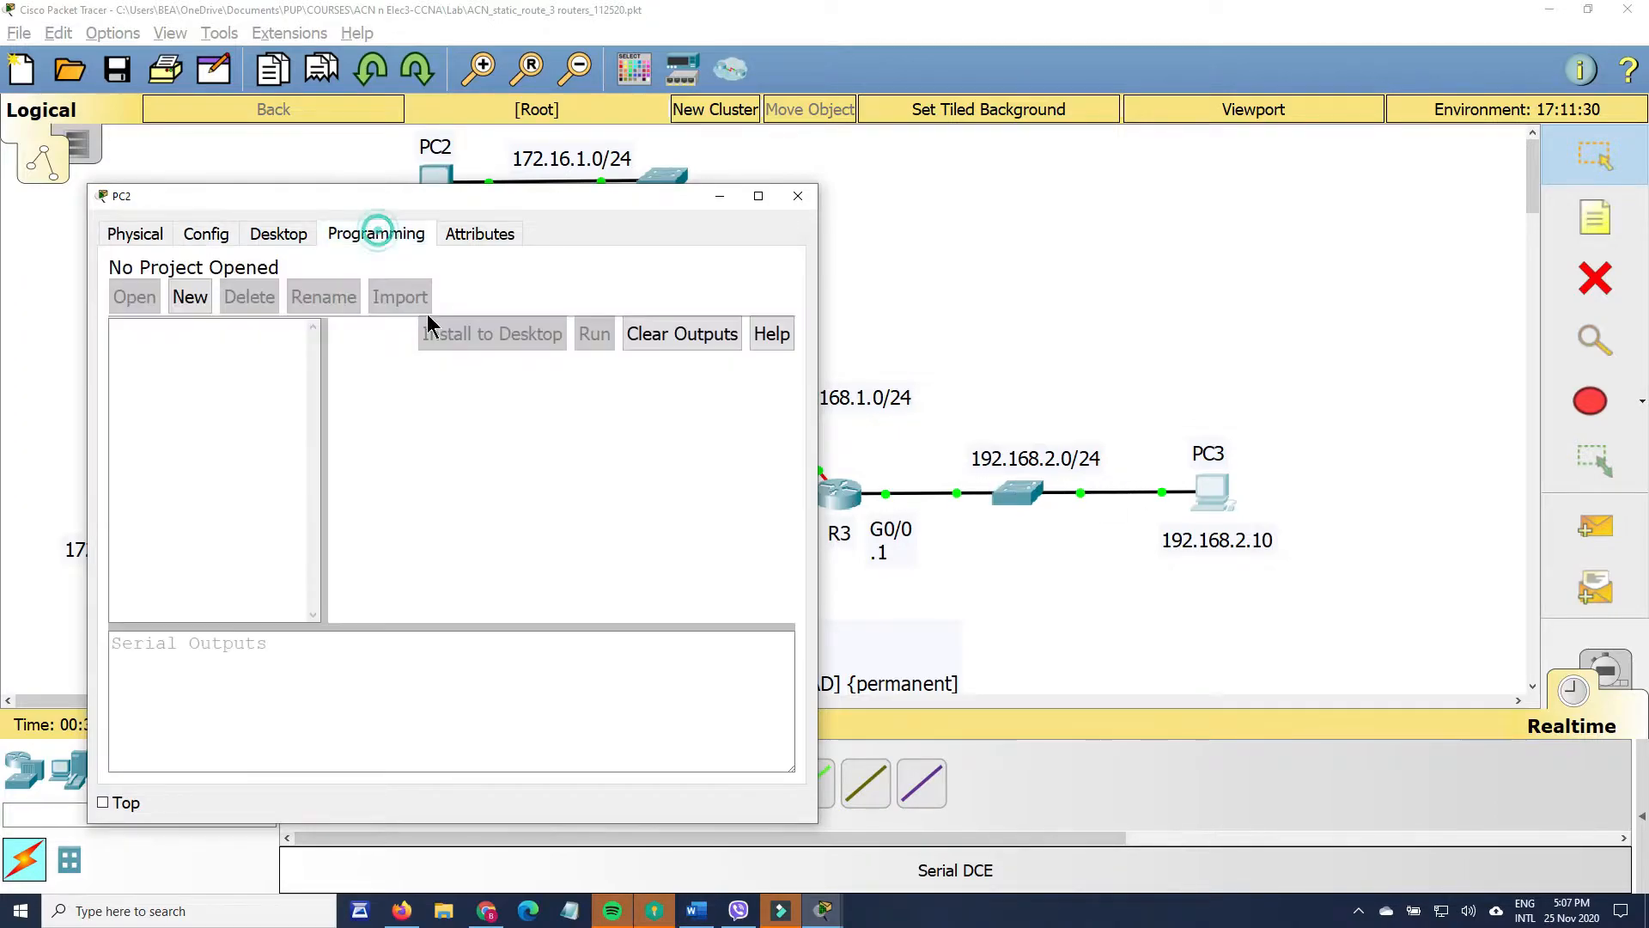
{"action": "left_click", "coordinate": [268, 232]}
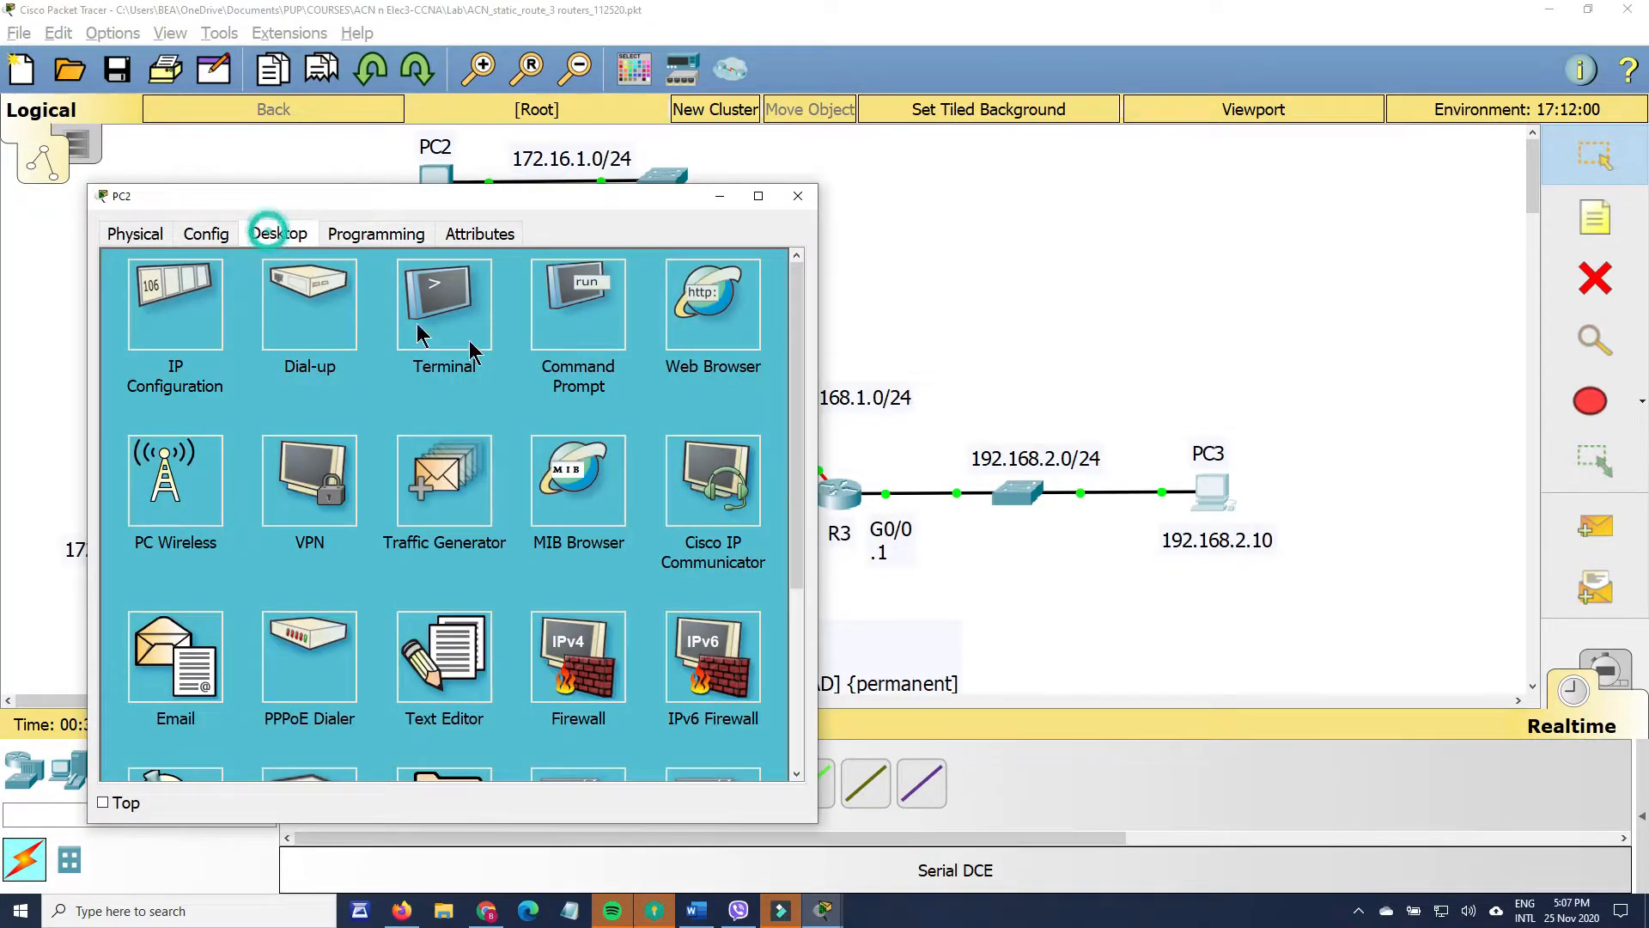
{"action": "left_click", "coordinate": [577, 313]}
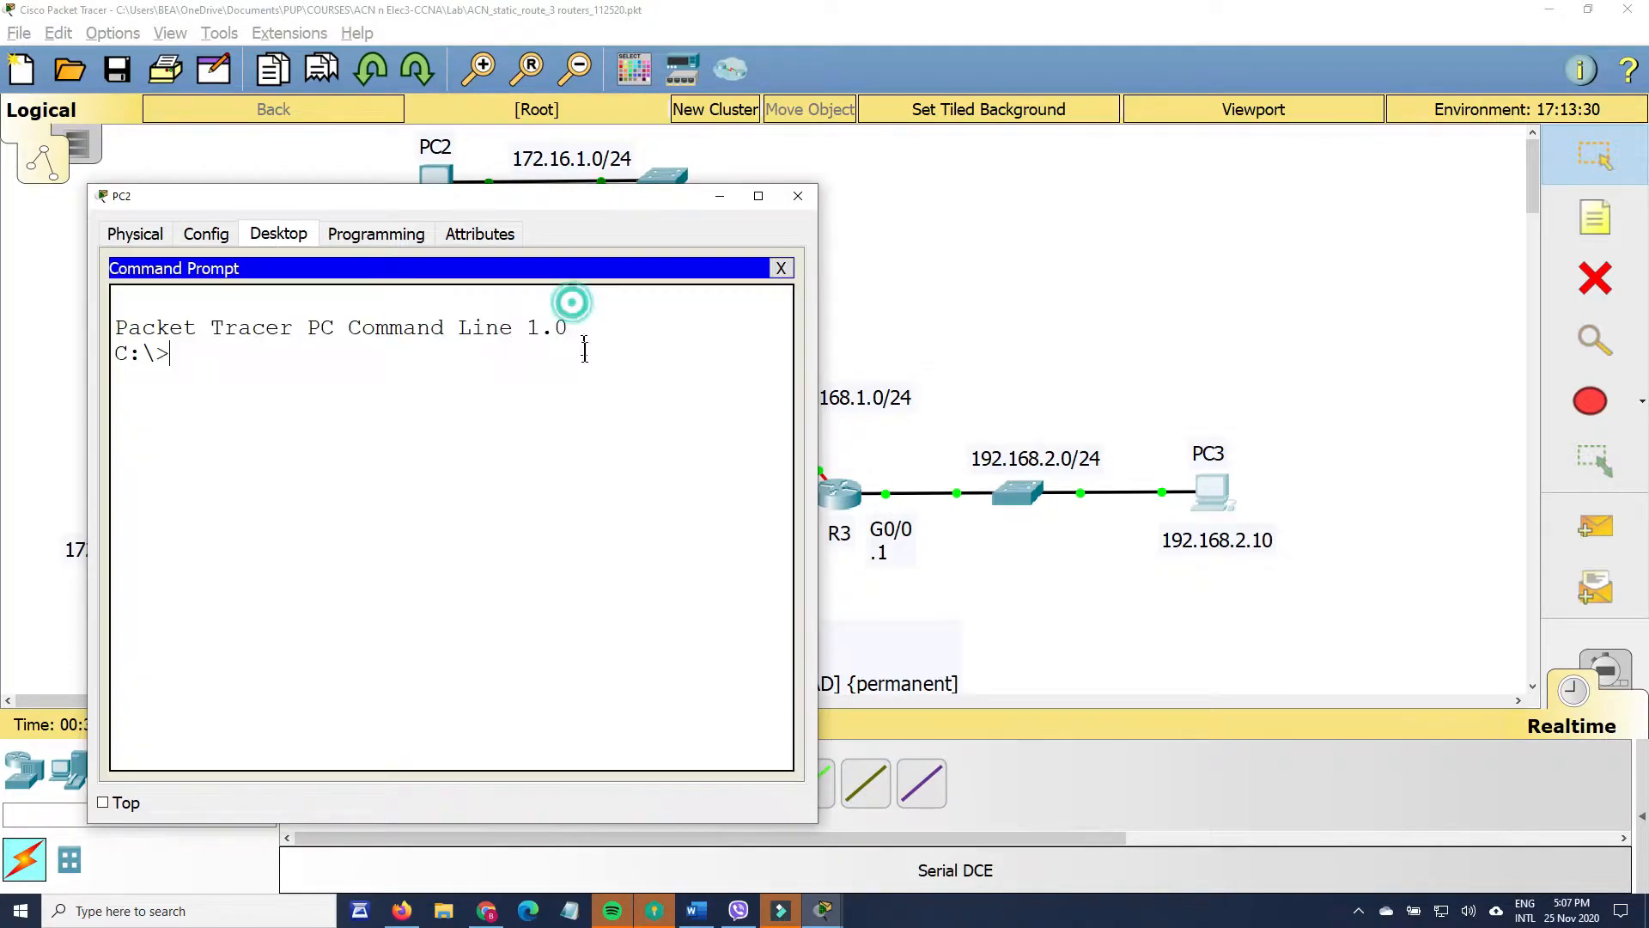
{"action": "type", "text": "ping"}
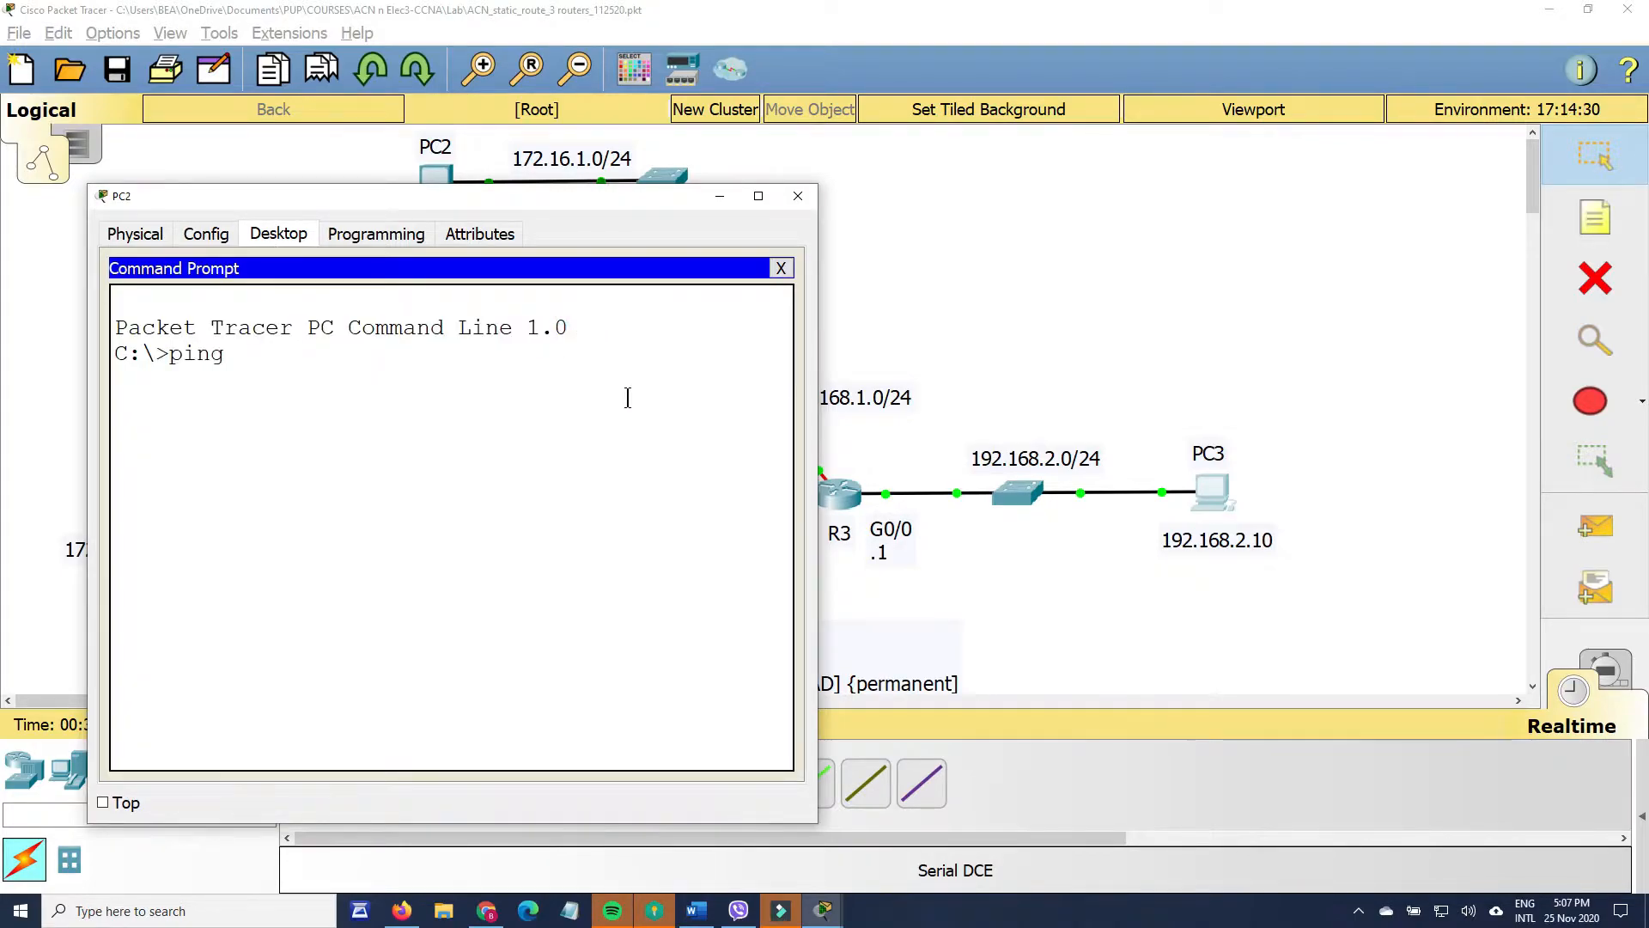
{"action": "type", "text": " 192.168.2."}
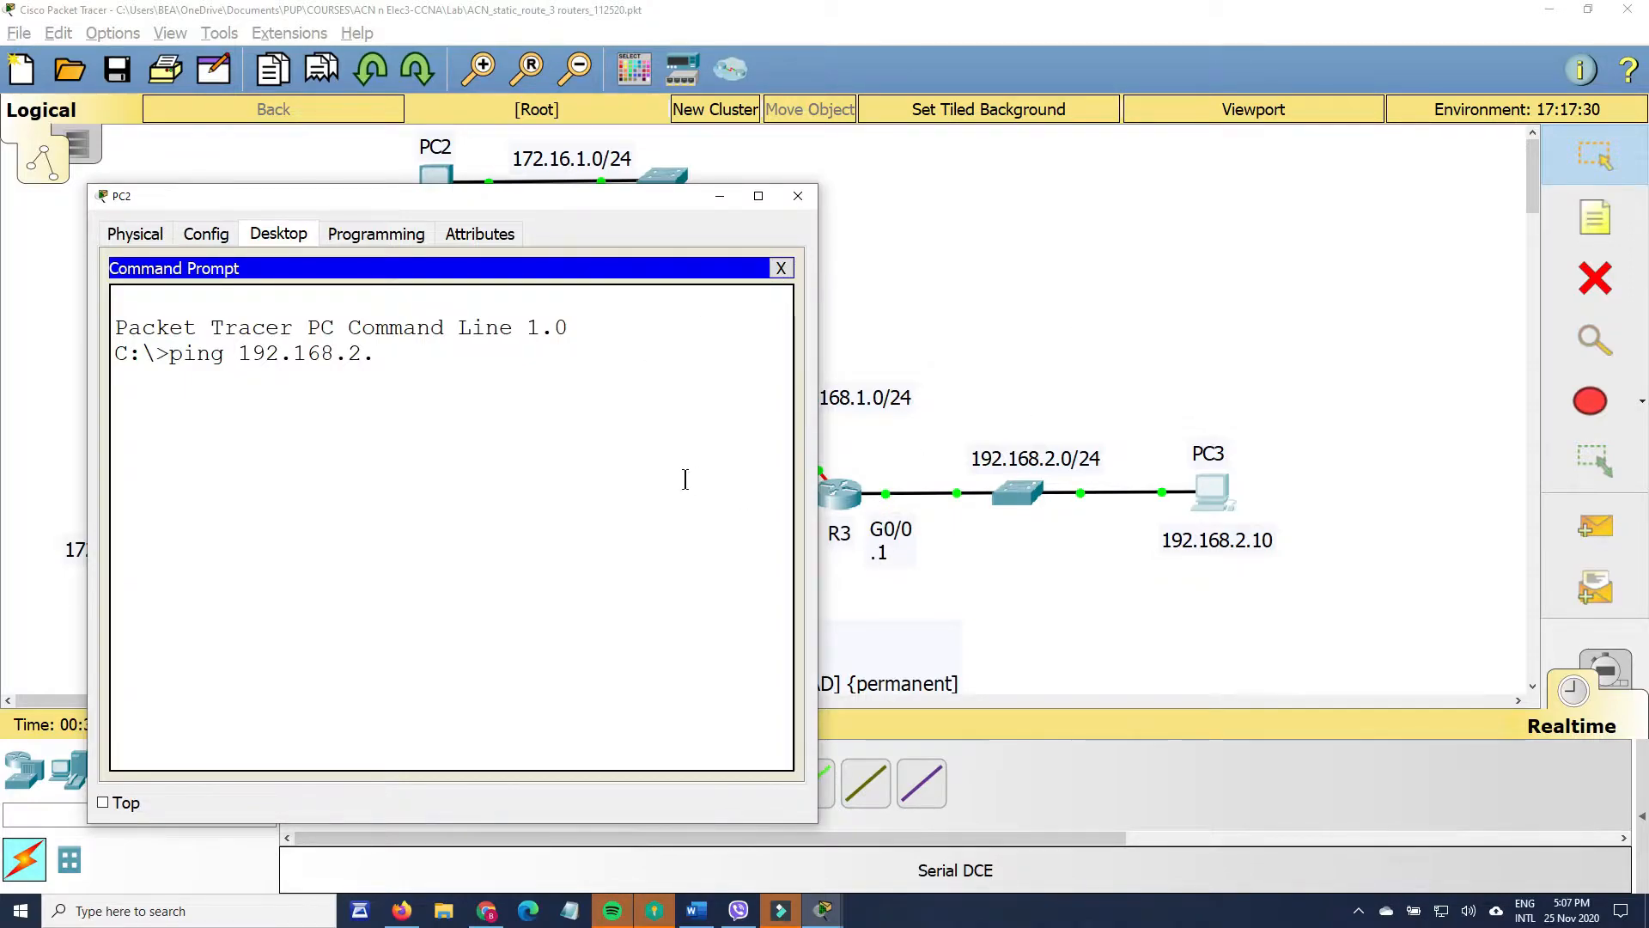
{"action": "type", "text": "1"}
{"action": "key", "text": "Return"}
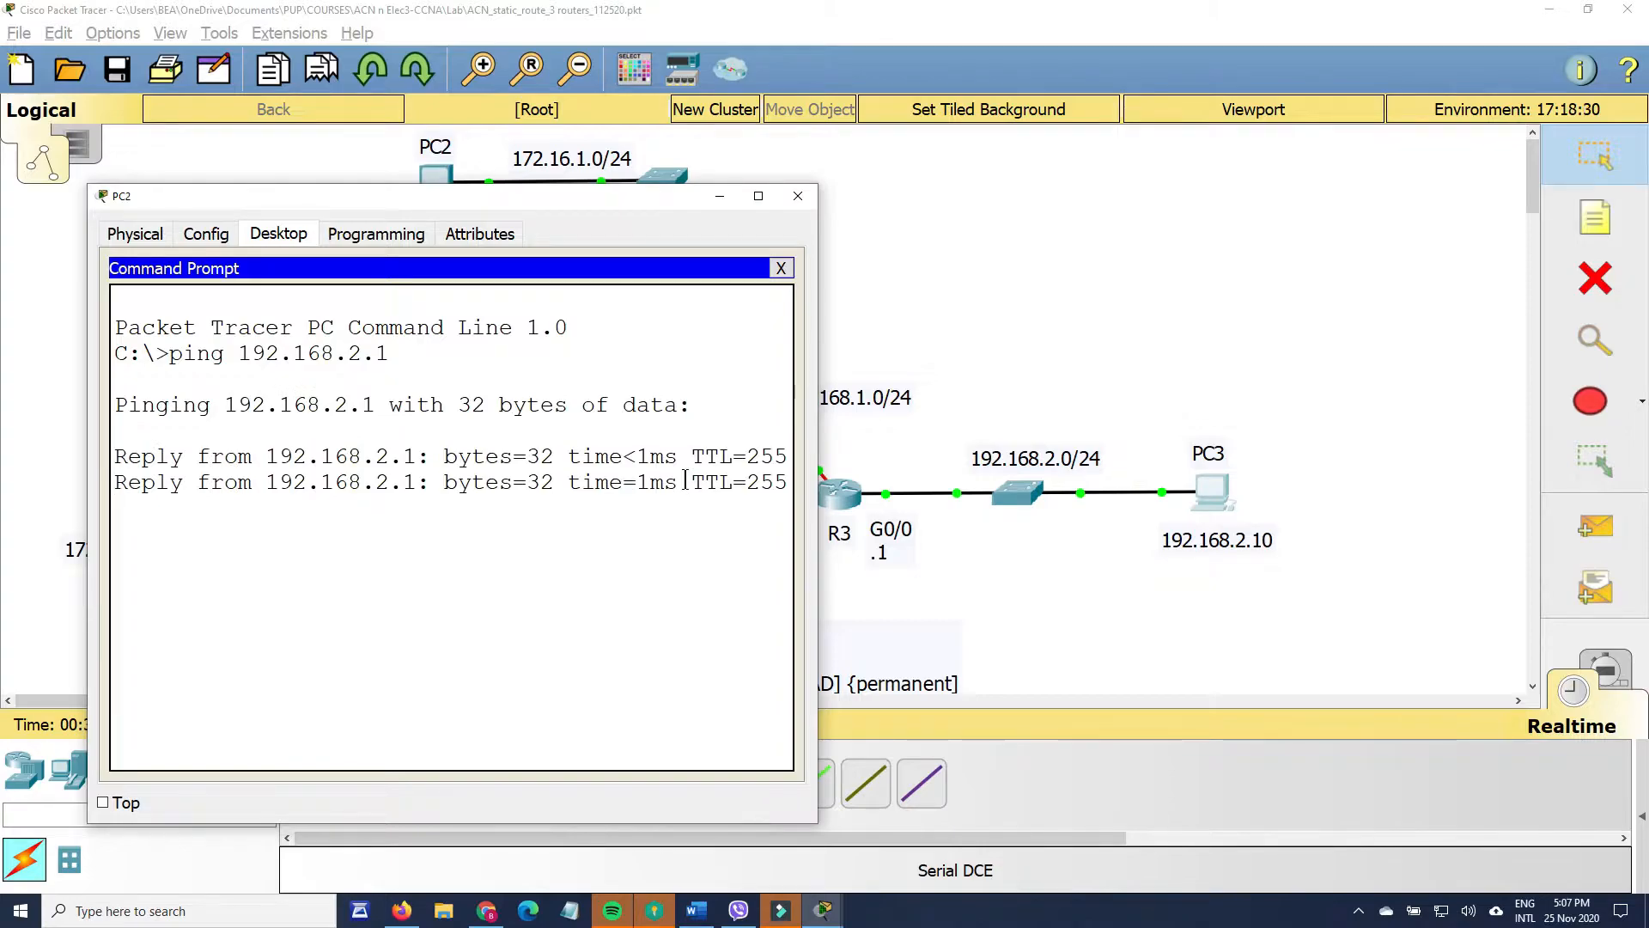
{"action": "left_click", "coordinate": [798, 195]}
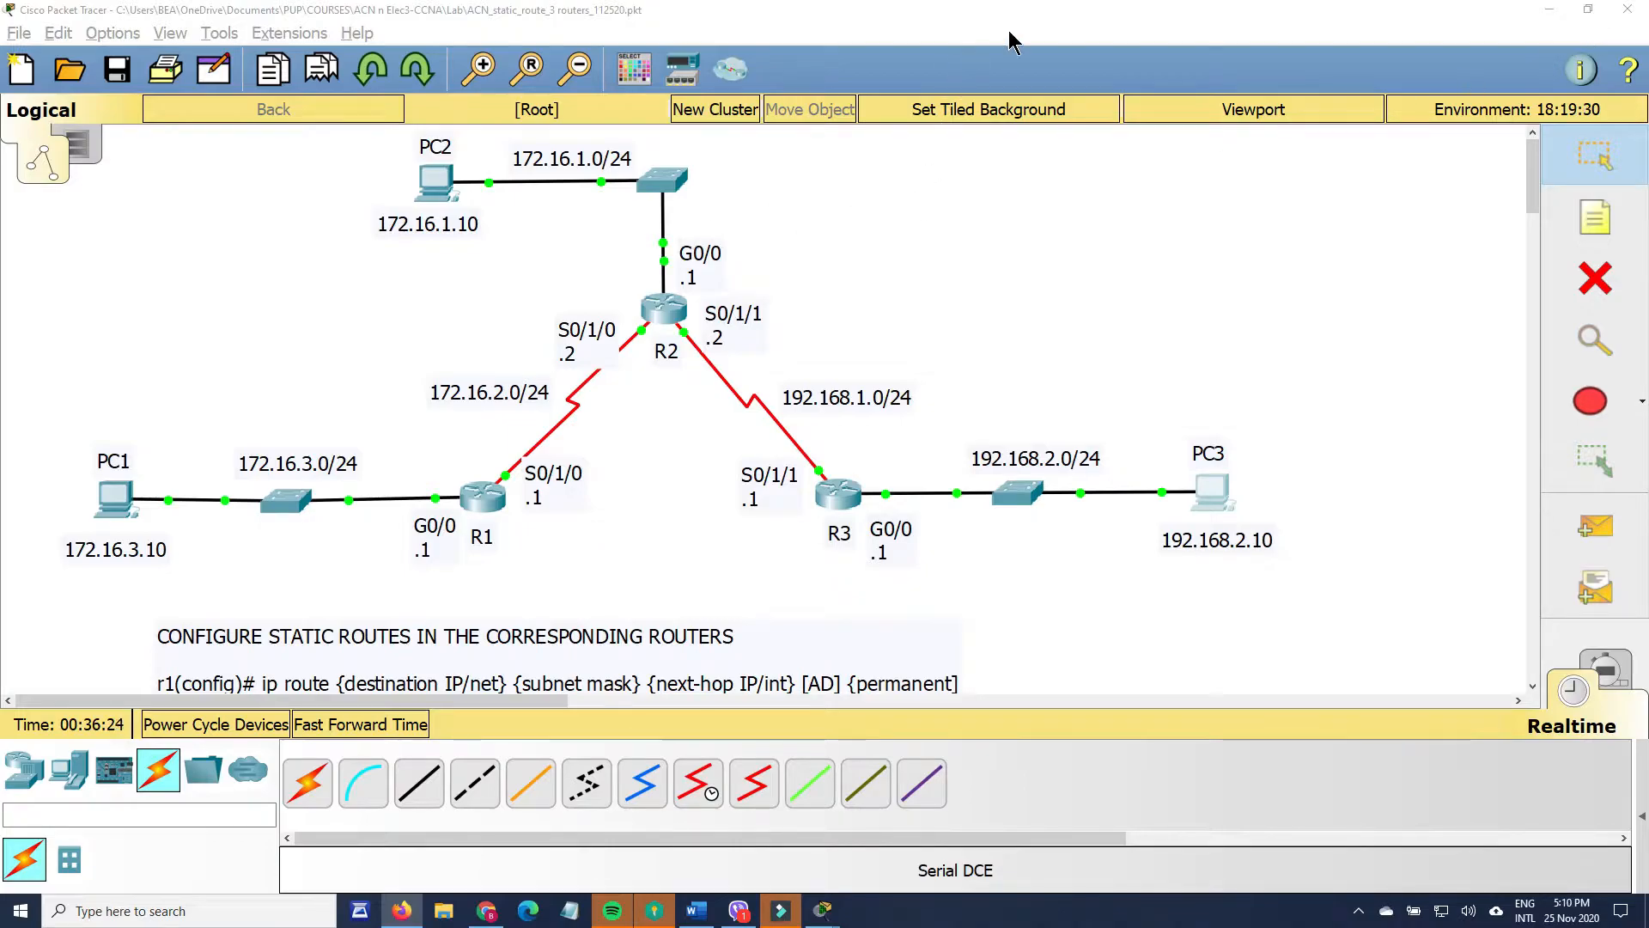
- Switch to the lab PDF in Firefox and read Task 3's explanation of the debug ip routing command at an enlarged zoom
{"action": "left_click_drag", "start_coordinate": [1086, 126], "coordinate": [1099, 1]}
{"action": "scroll", "coordinate": [908, 618], "scroll_direction": "down", "scroll_amount": 5}
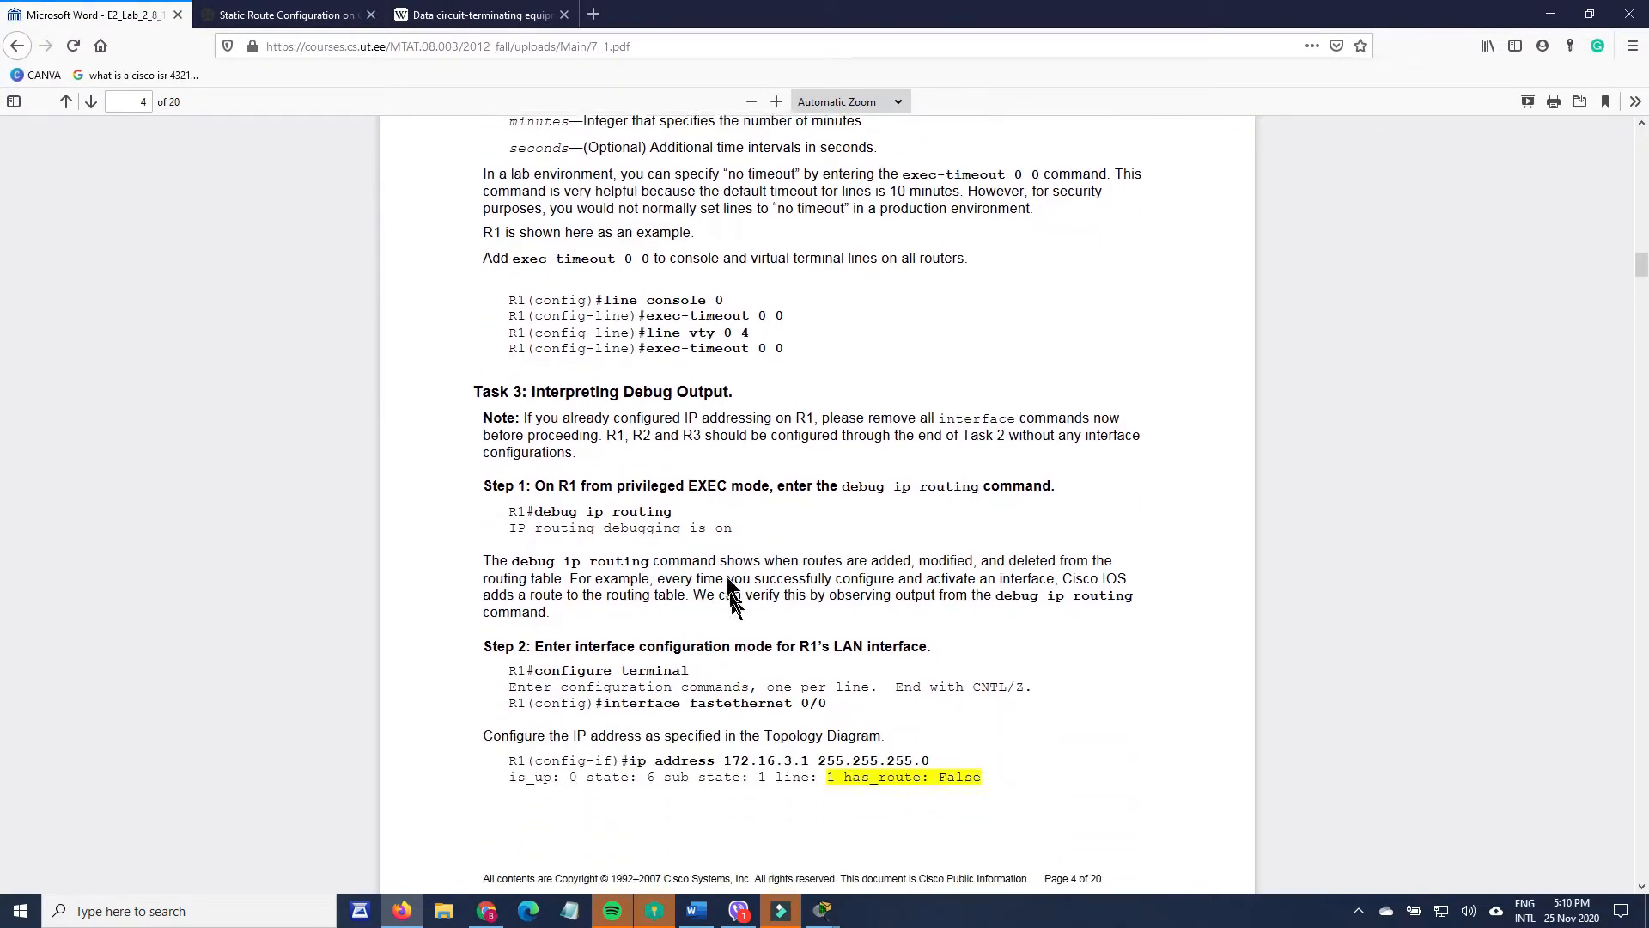
{"action": "key", "text": "ctrl+plus"}
{"action": "key", "text": "ctrl+plus"}
{"action": "key", "text": "ctrl+plus"}
{"action": "key", "text": "ctrl+plus"}
{"action": "key", "text": "ctrl+plus"}
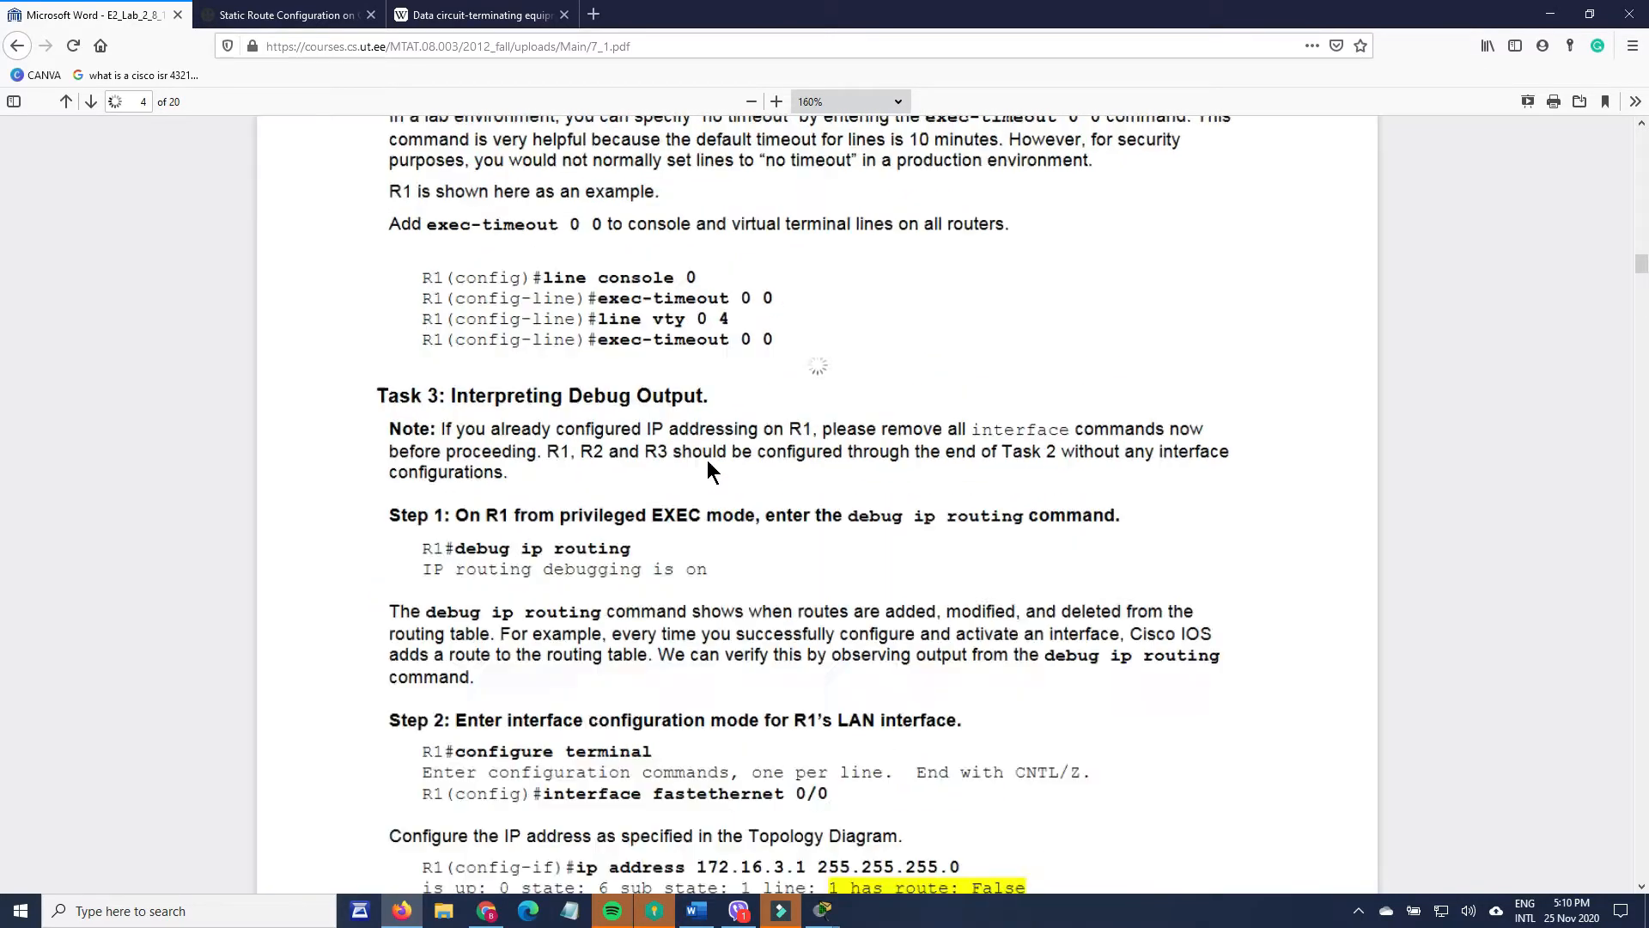
{"action": "scroll", "coordinate": [817, 500], "scroll_direction": "down", "scroll_amount": 3}
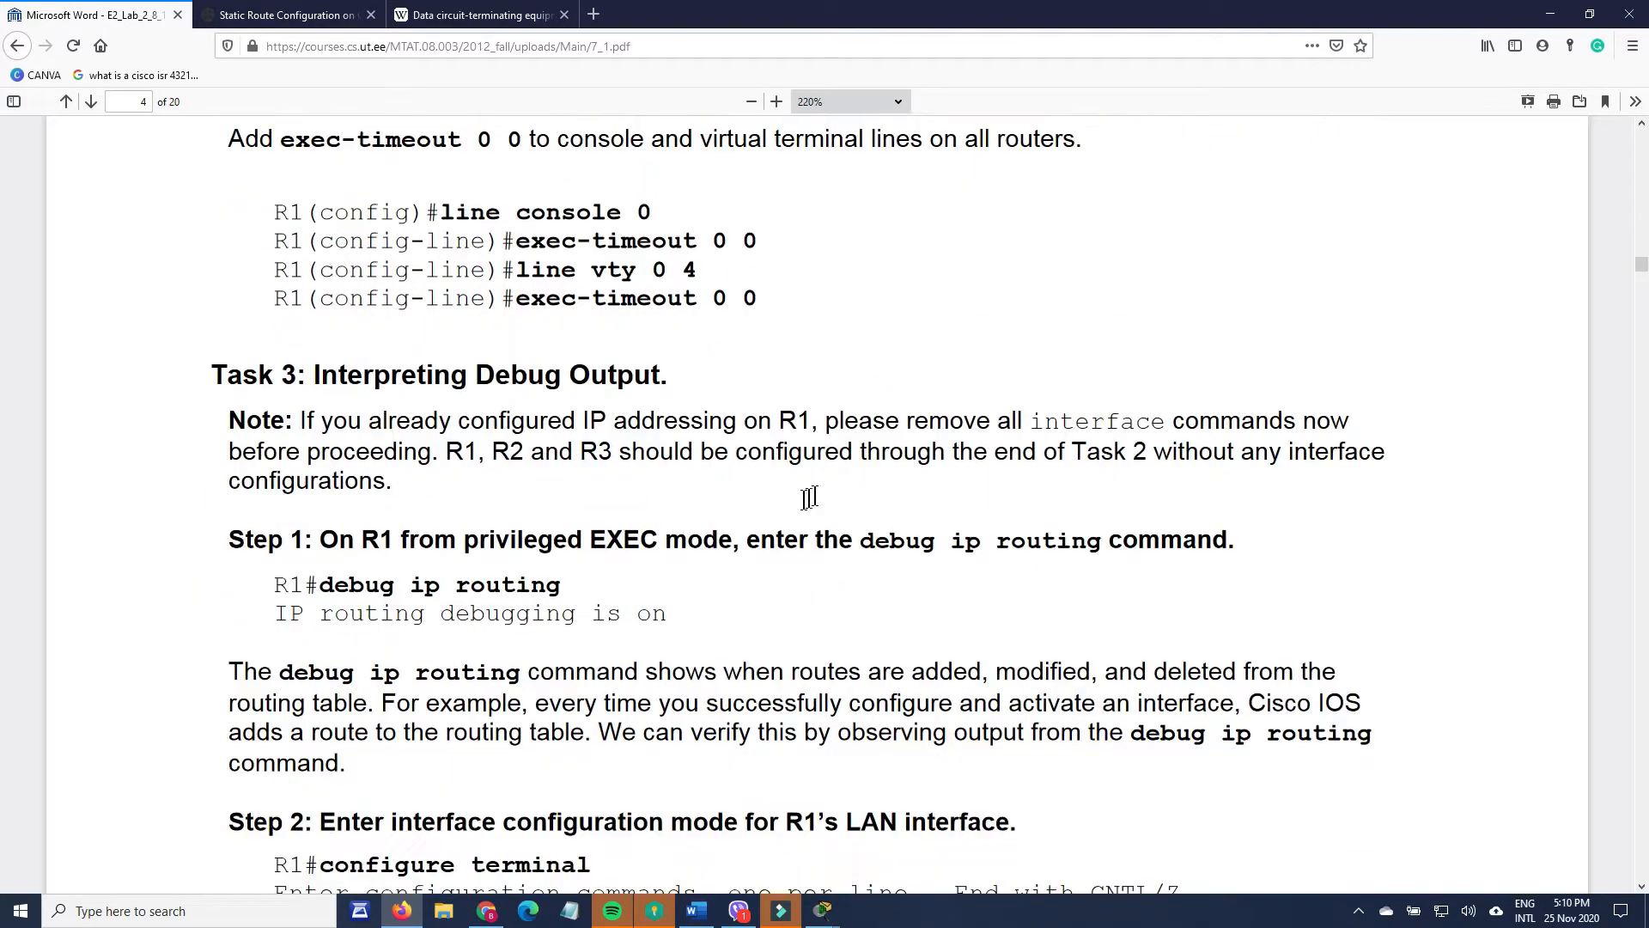
{"action": "left_click", "coordinate": [570, 547]}
{"action": "mouse_move", "coordinate": [569, 547]}
{"action": "left_mouse_down"}
{"action": "mouse_move", "coordinate": [389, 551]}
{"action": "mouse_move", "coordinate": [564, 550]}
{"action": "left_mouse_up"}
{"action": "left_click", "coordinate": [367, 551]}
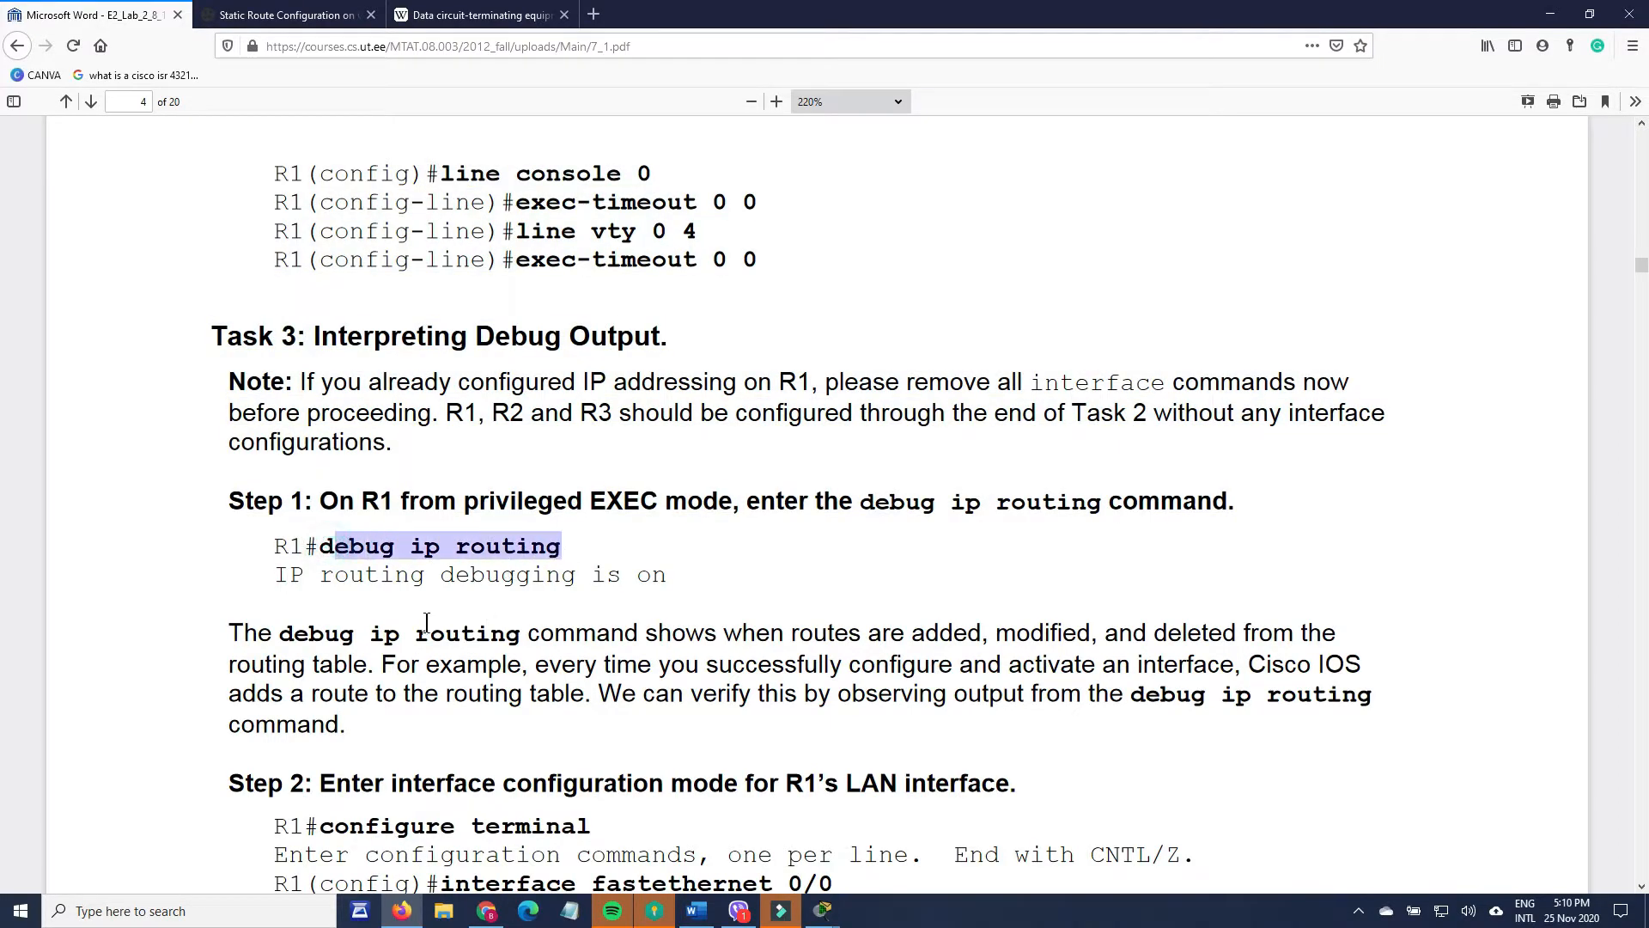
{"action": "left_click_drag", "start_coordinate": [268, 638], "coordinate": [507, 636]}
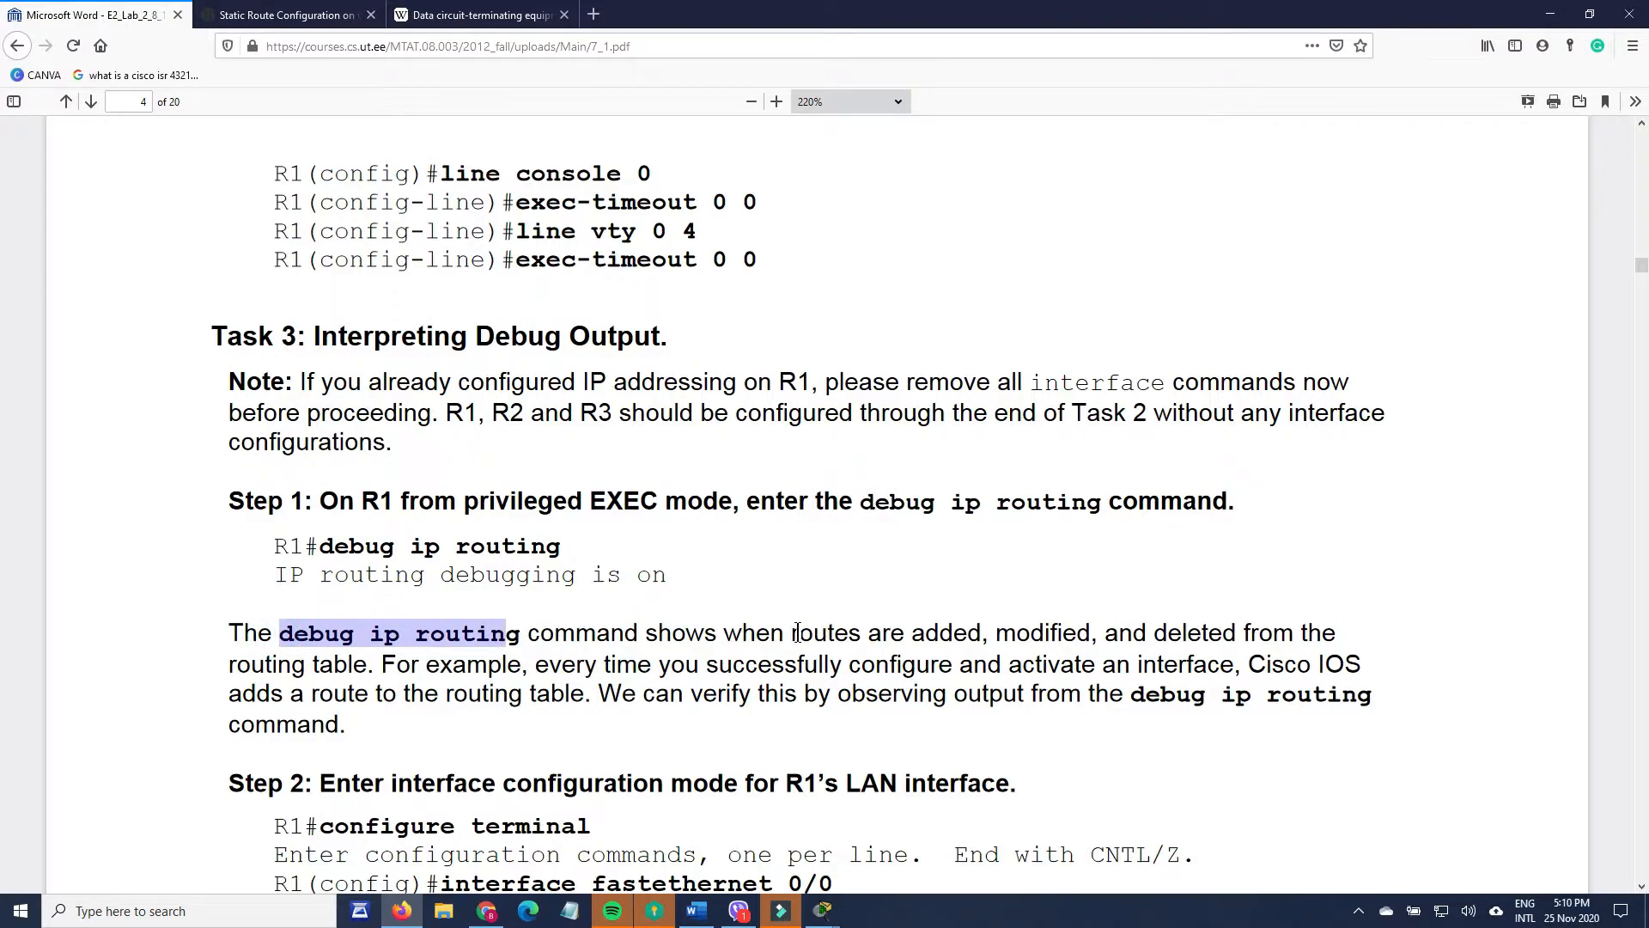
{"action": "left_click_drag", "start_coordinate": [797, 634], "coordinate": [380, 673]}
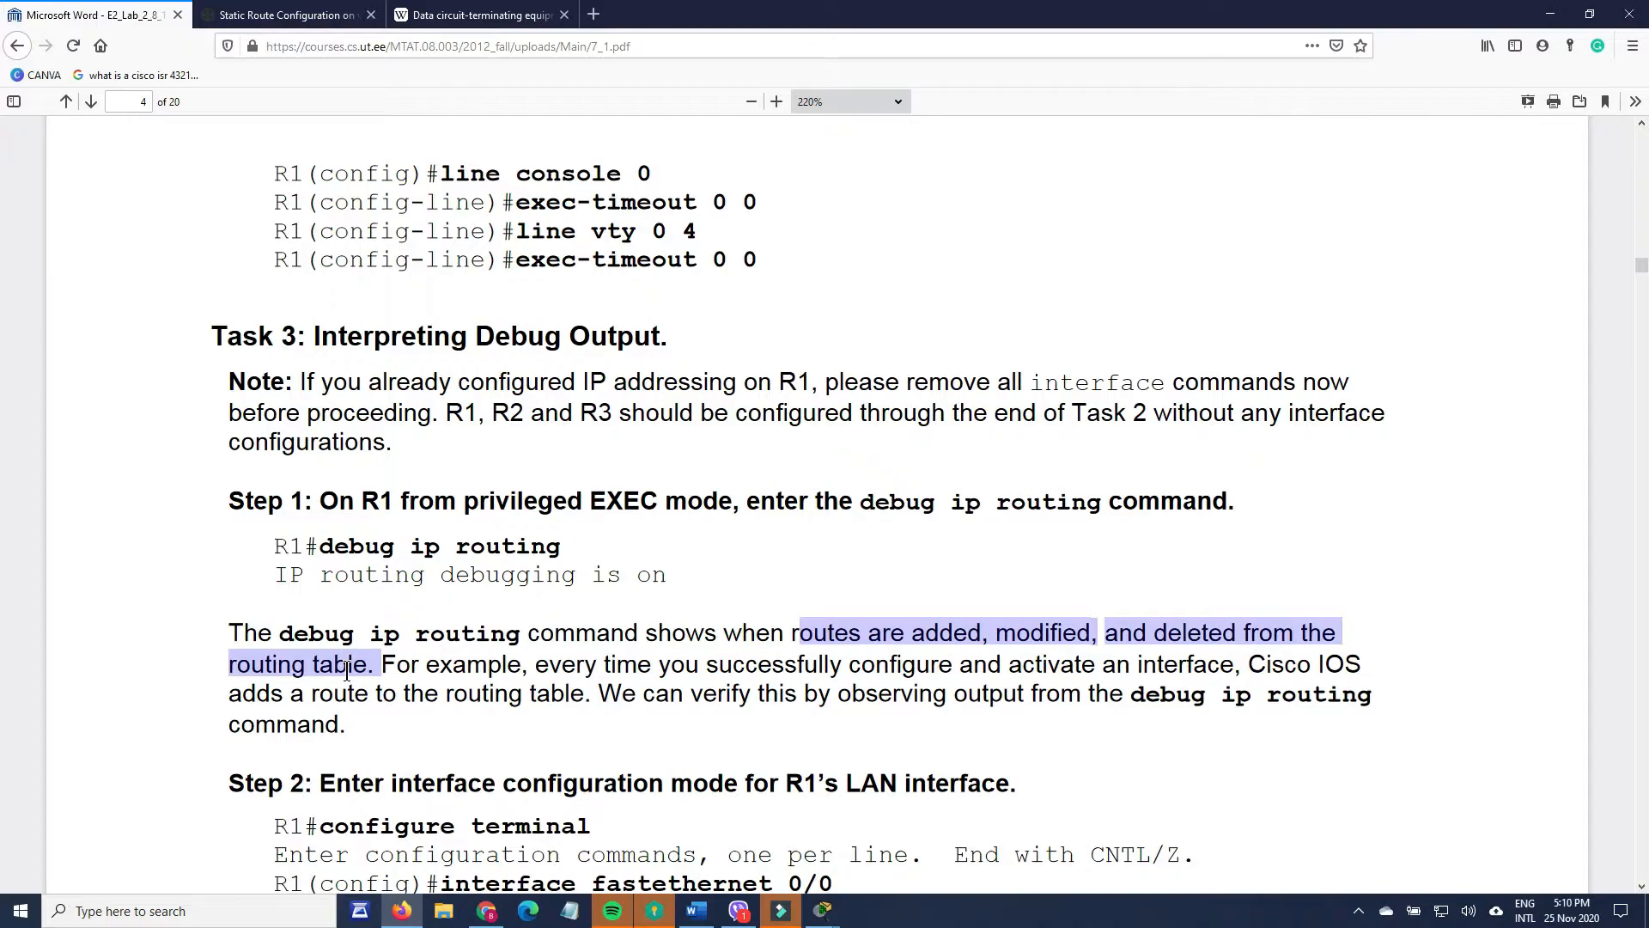
{"action": "left_click", "coordinate": [317, 667]}
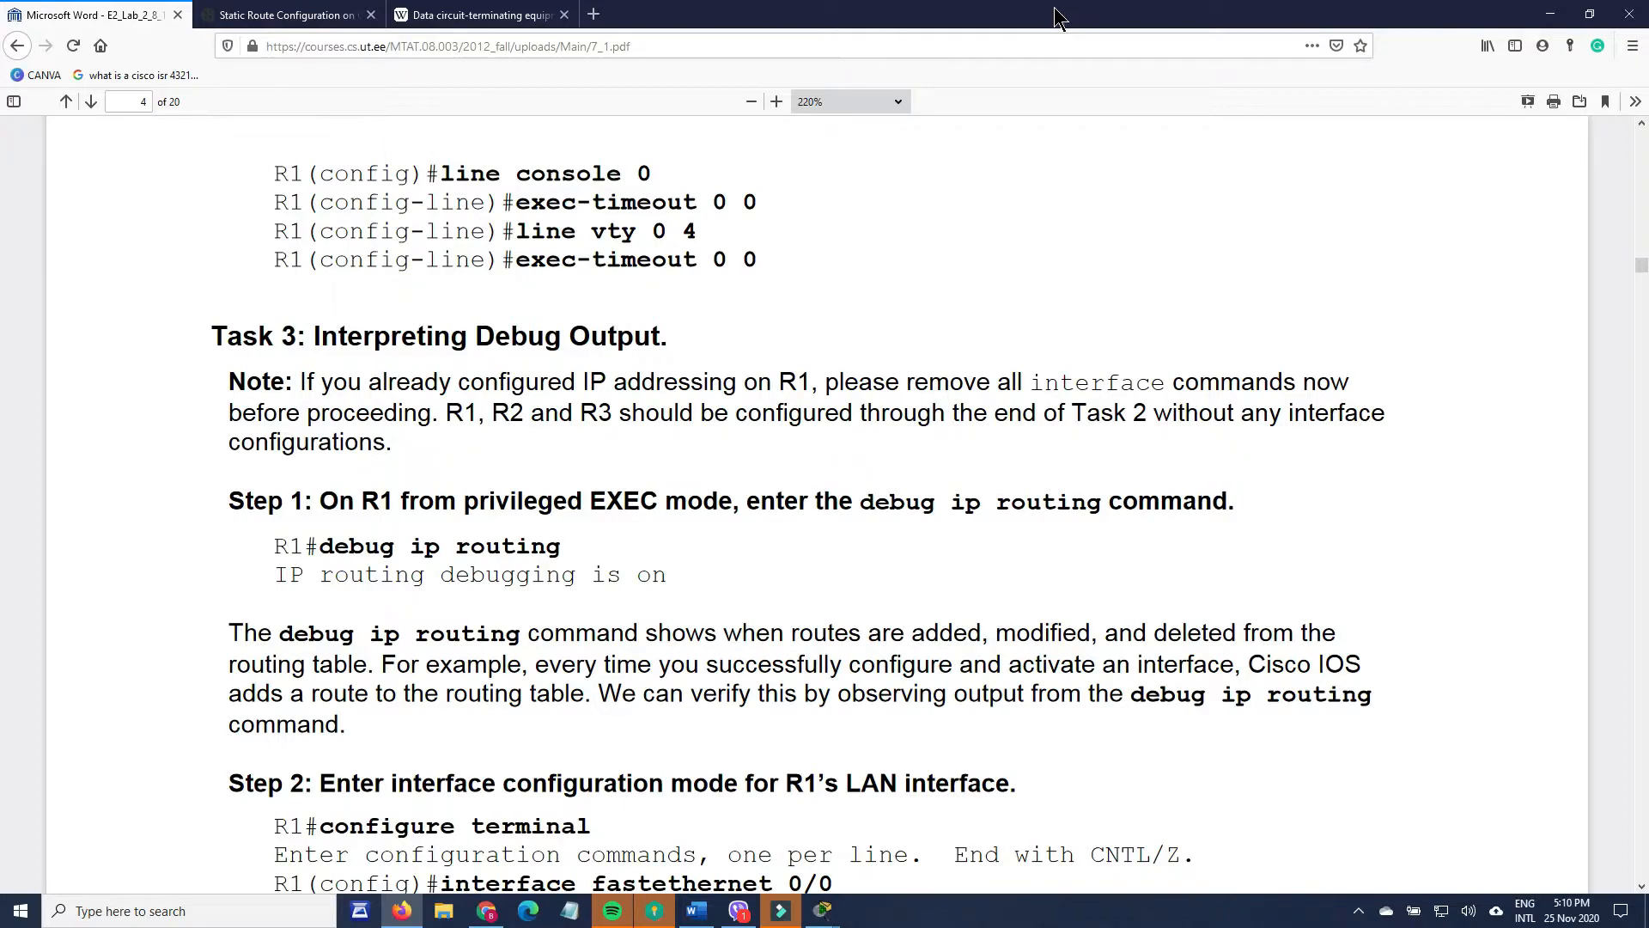
- Back in Packet Tracer, display router R1's IP routing table from privileged EXEC mode and widen its command-line window
{"action": "left_click_drag", "start_coordinate": [1007, 9], "coordinate": [1648, 62]}
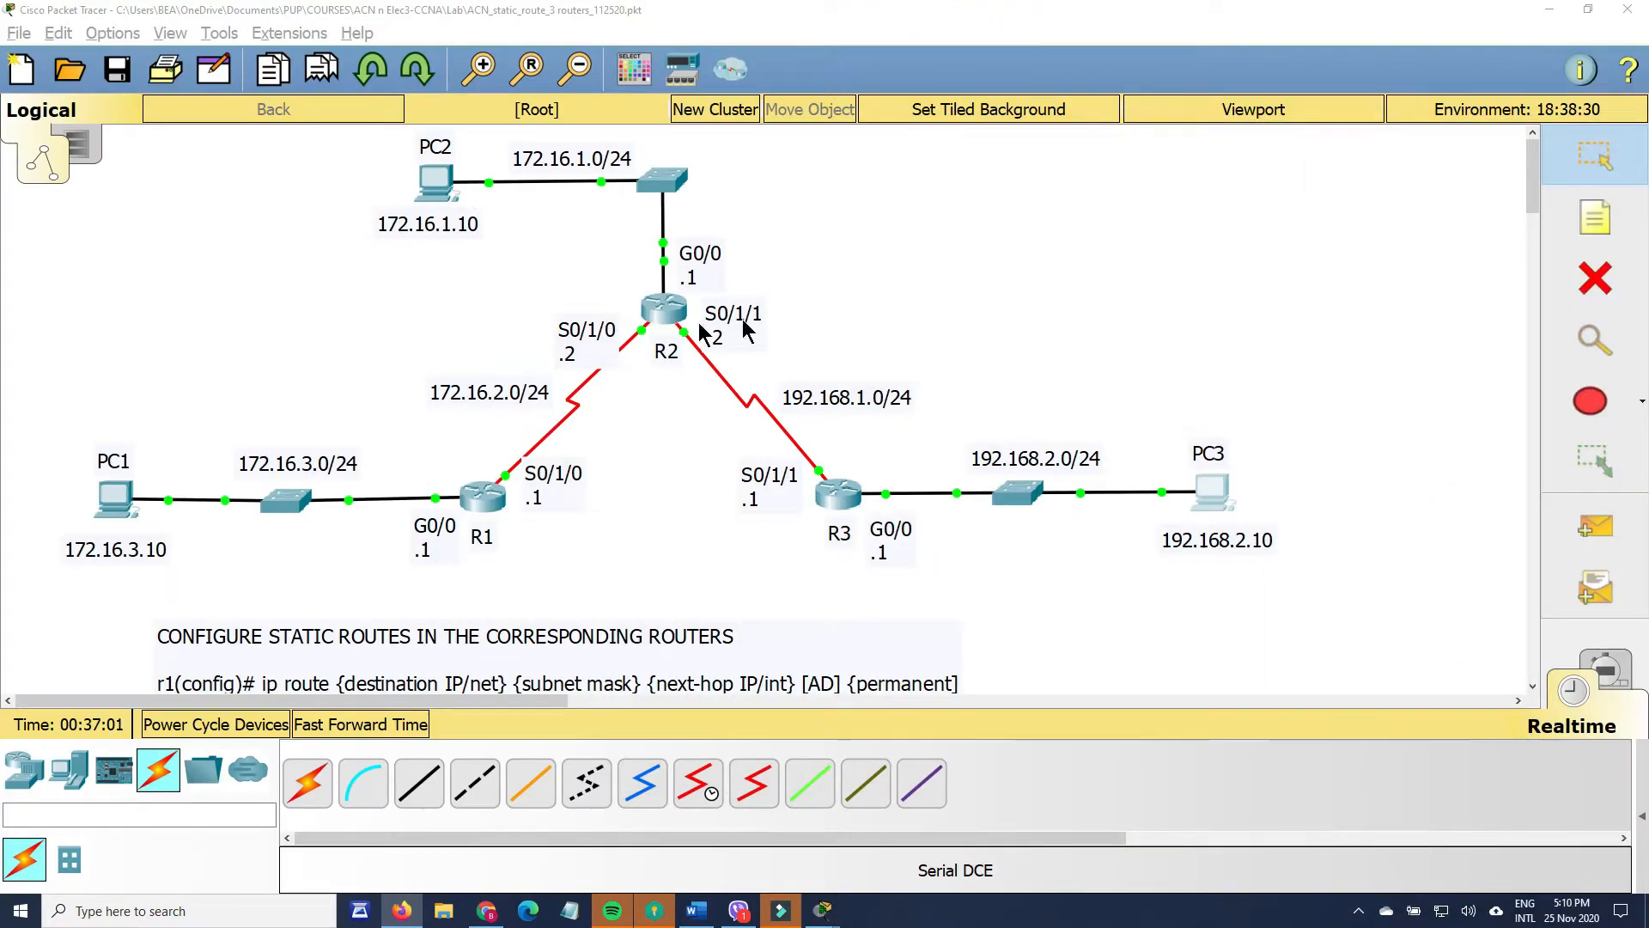
{"action": "left_click", "coordinate": [480, 513]}
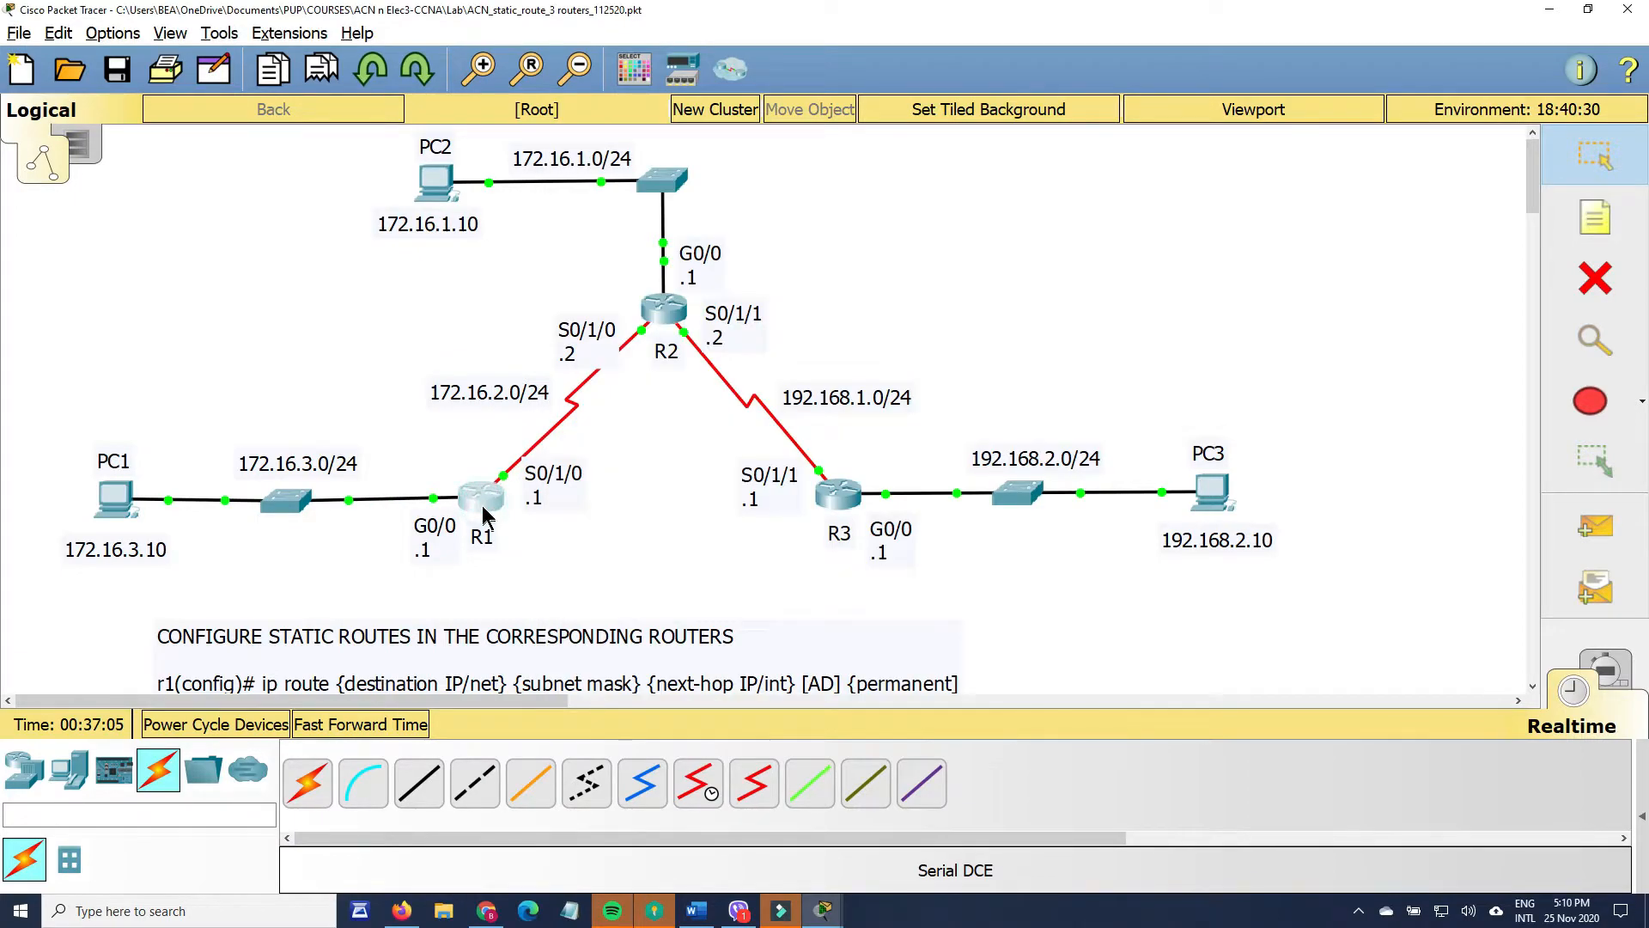
{"action": "left_click", "coordinate": [479, 512]}
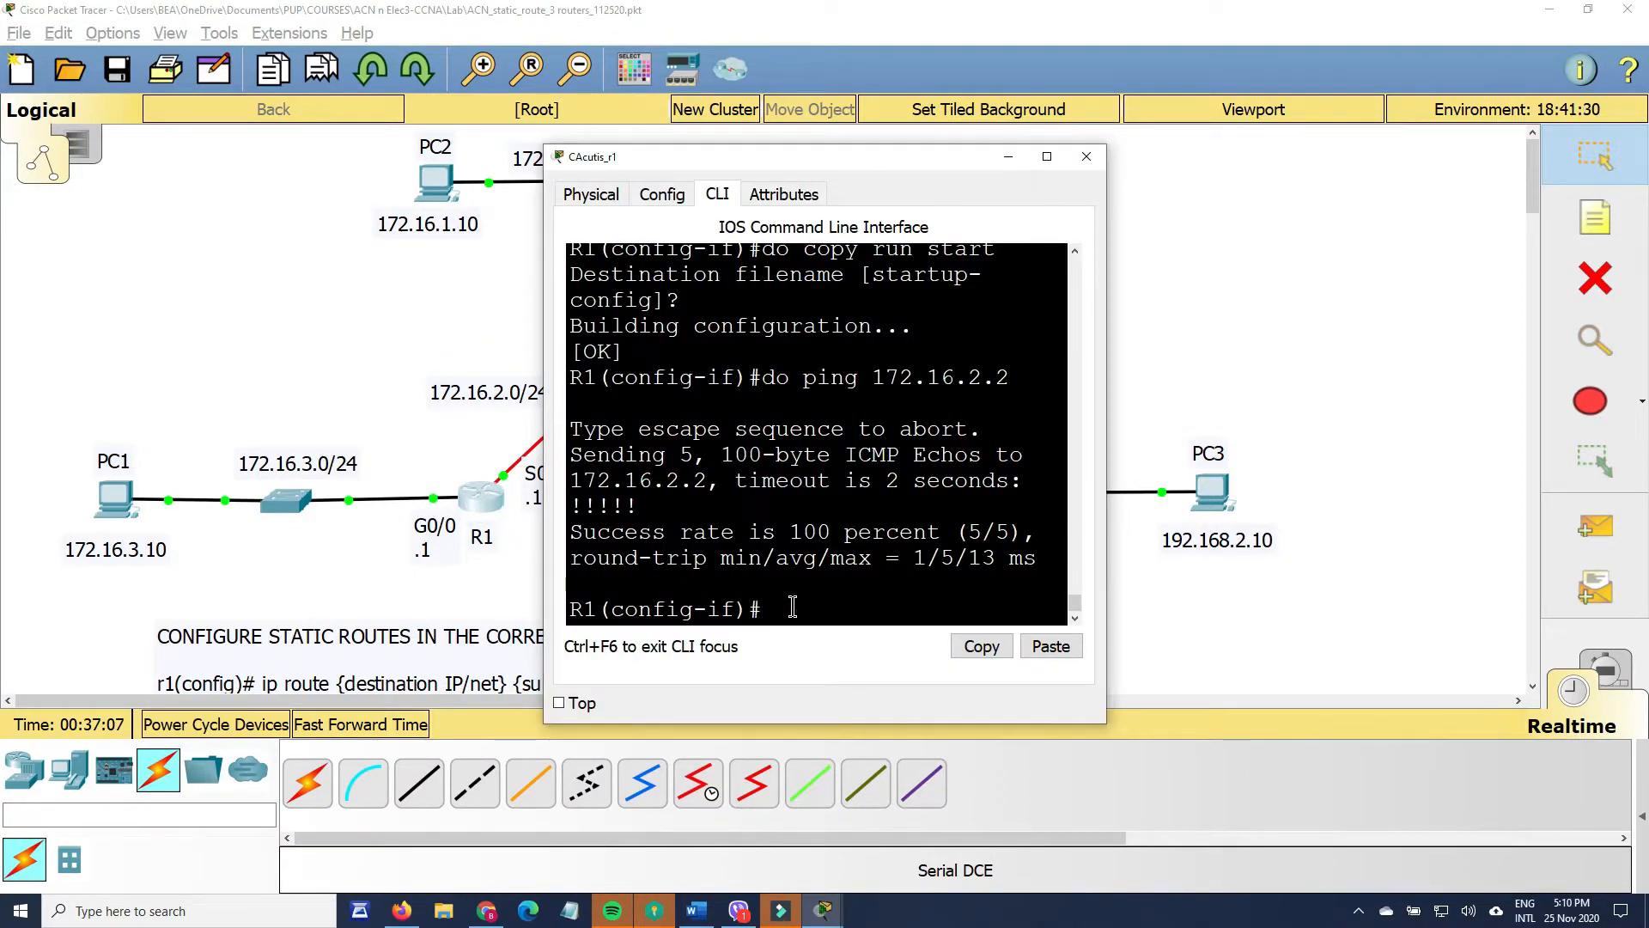
{"action": "type", "text": "exit"}
{"action": "key", "text": "Return"}
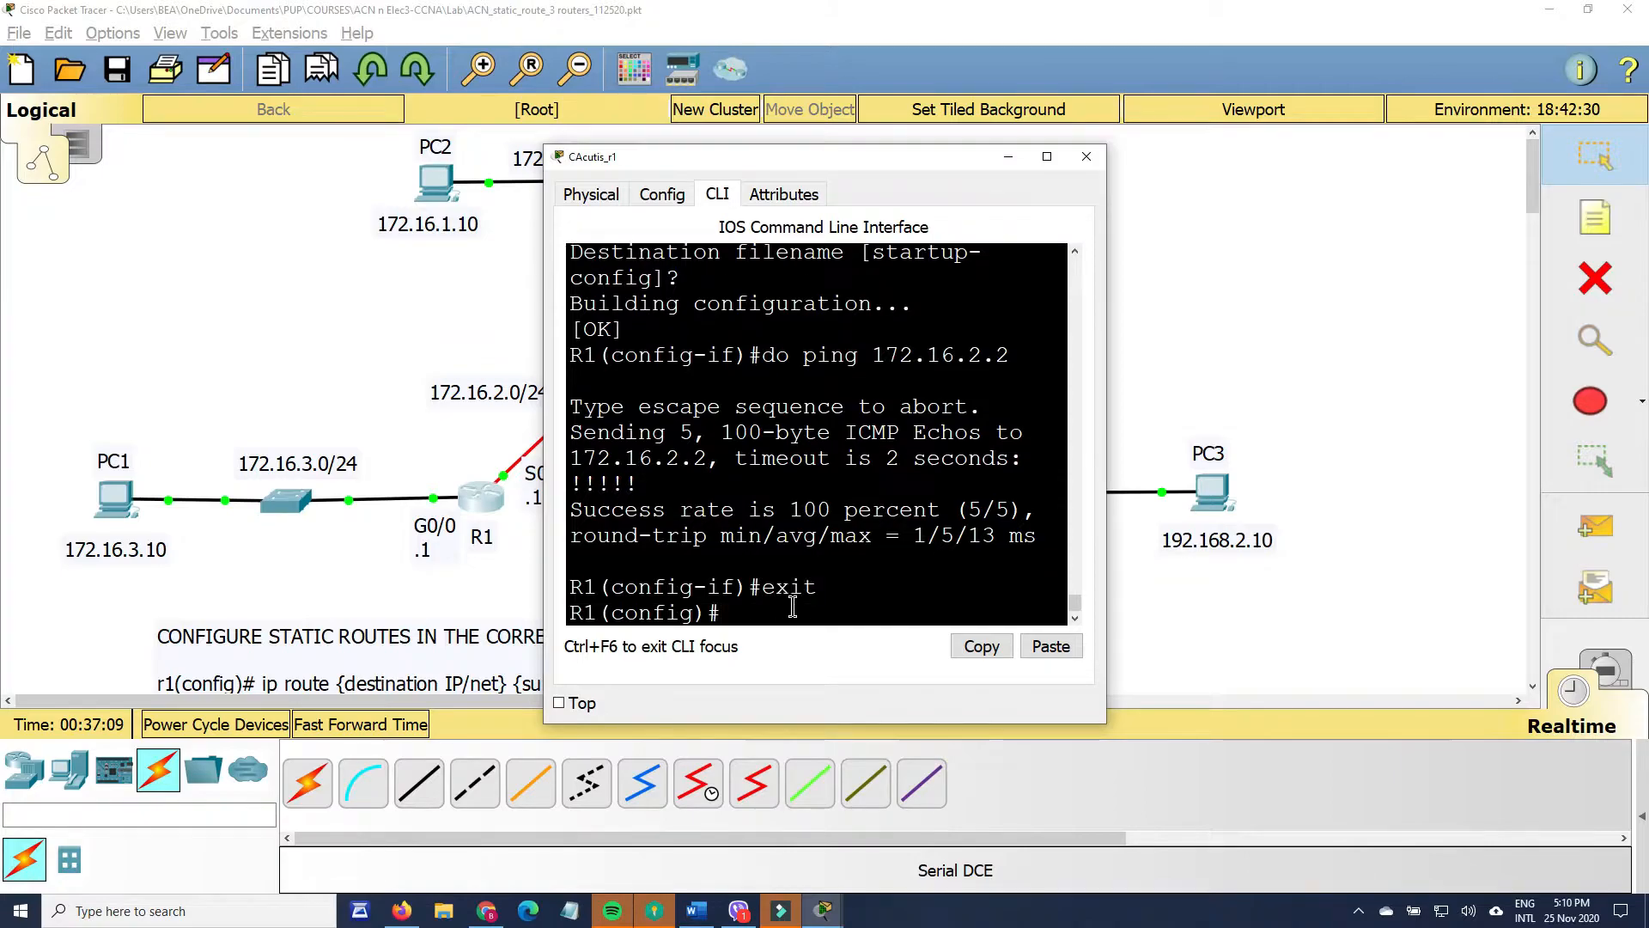
{"action": "type", "text": "exit"}
{"action": "key", "text": "Return"}
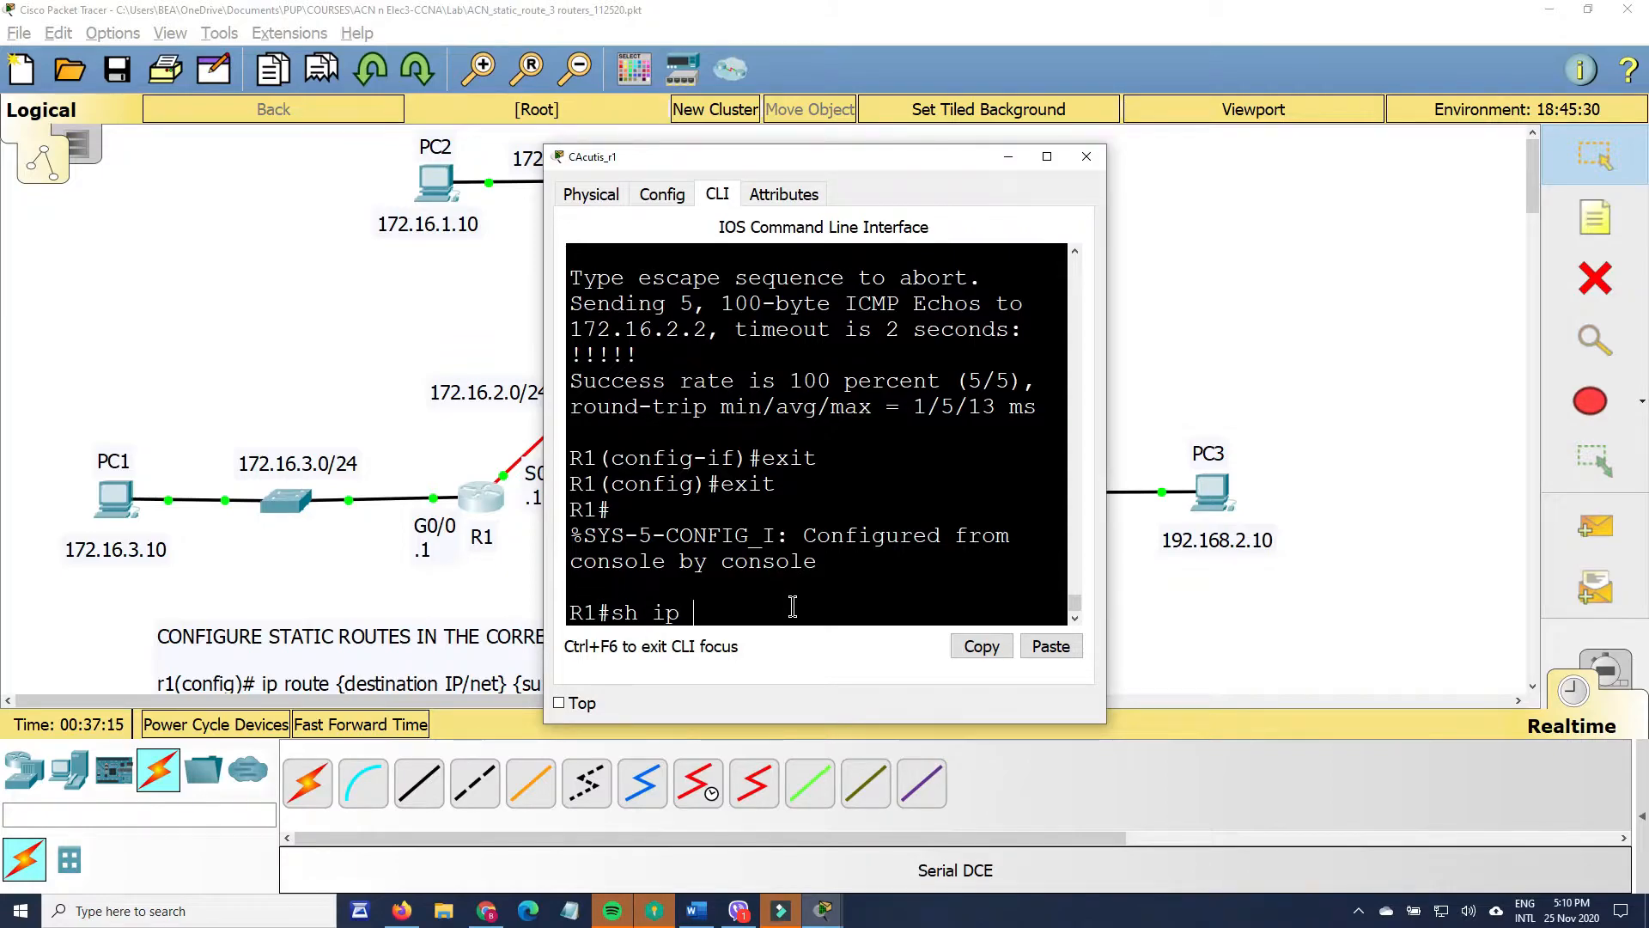
{"action": "type", "text": "sh ip route"}
{"action": "key", "text": "Return"}
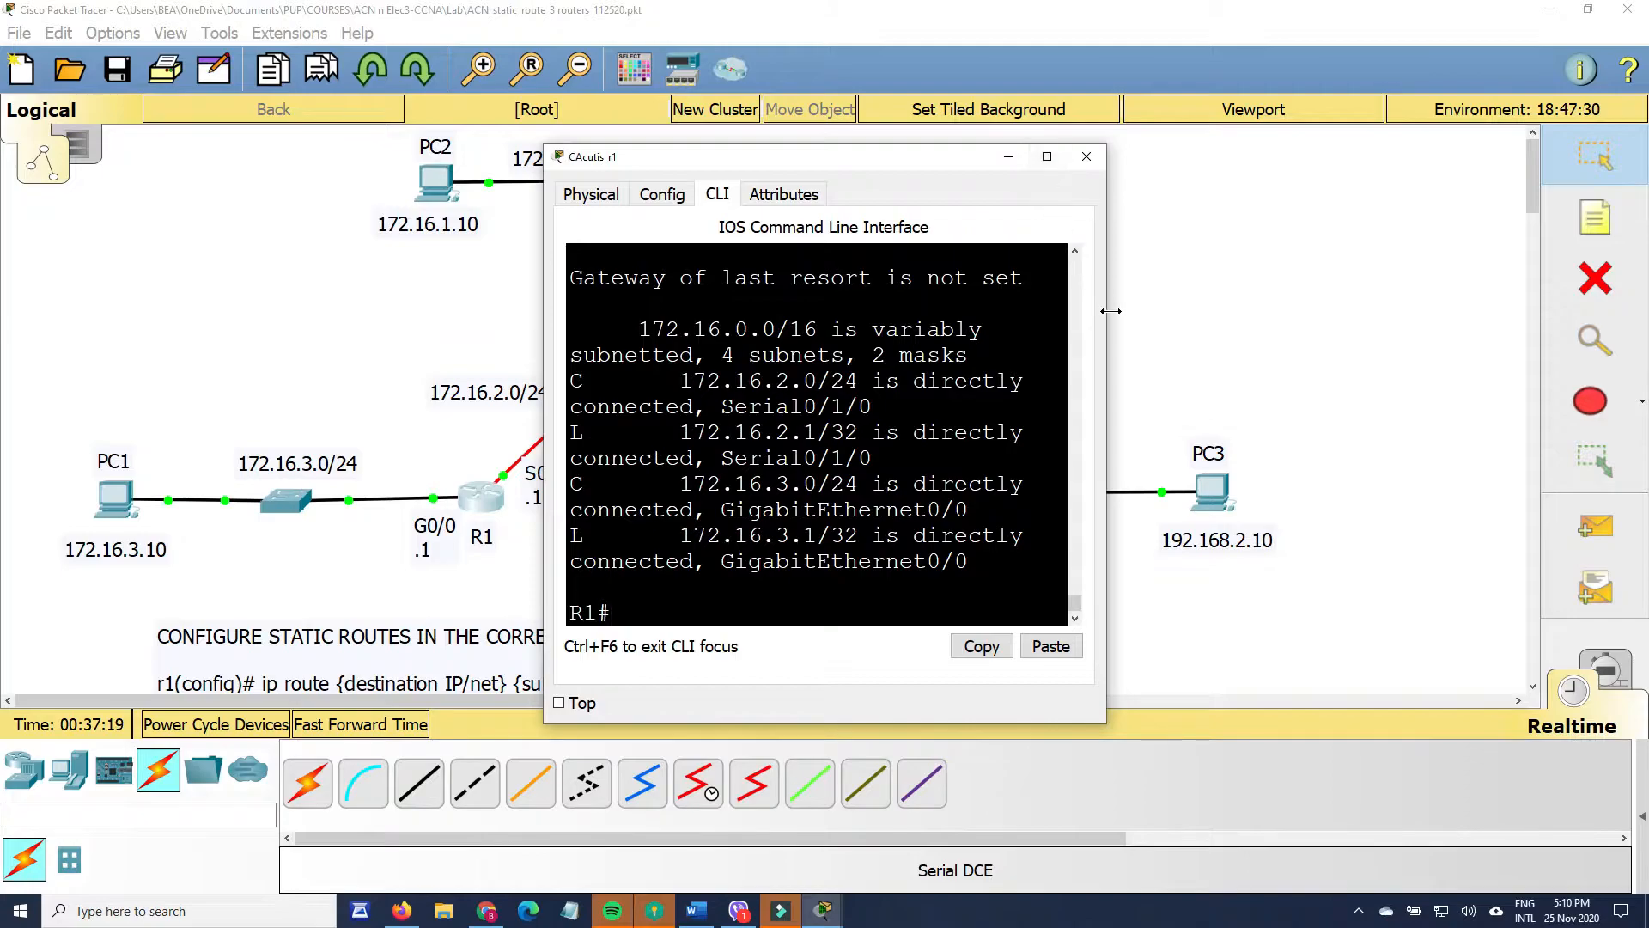
{"action": "left_click_drag", "start_coordinate": [1111, 311], "coordinate": [1642, 312]}
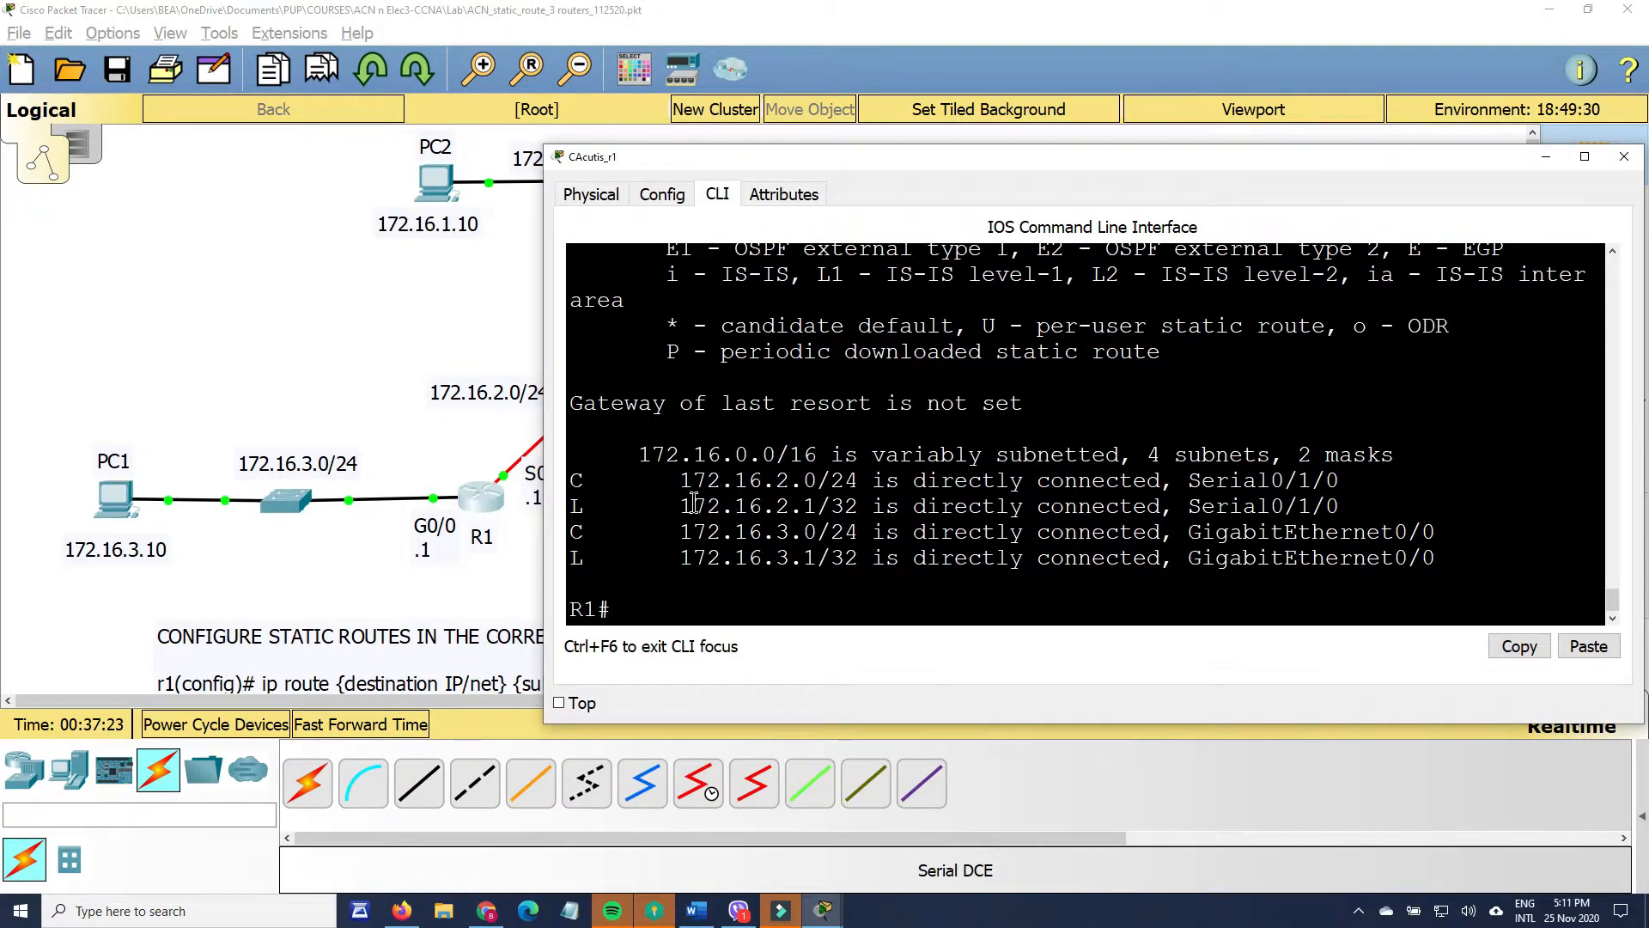
- Compare the connected and local 172.16.2.x and 172.16.3.x entries in R1's routing table with the addresses labelled on the topology
{"action": "left_click_drag", "start_coordinate": [920, 158], "coordinate": [1057, 149]}
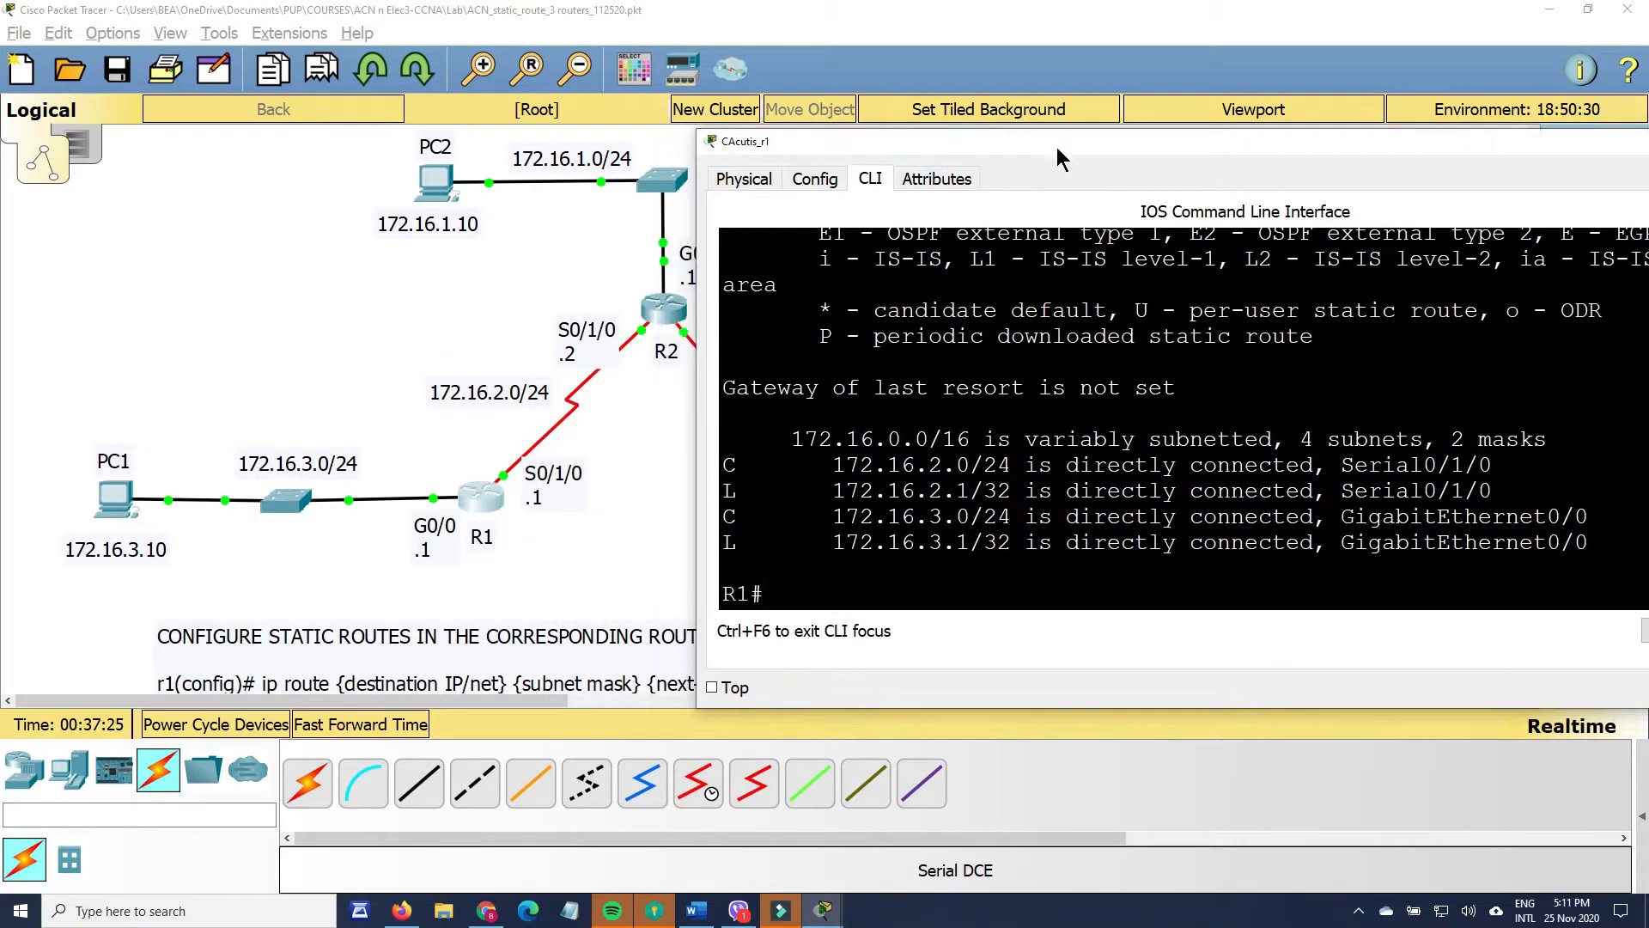
{"action": "double_click", "coordinate": [726, 464]}
{"action": "left_click_drag", "start_coordinate": [830, 465], "coordinate": [999, 465]}
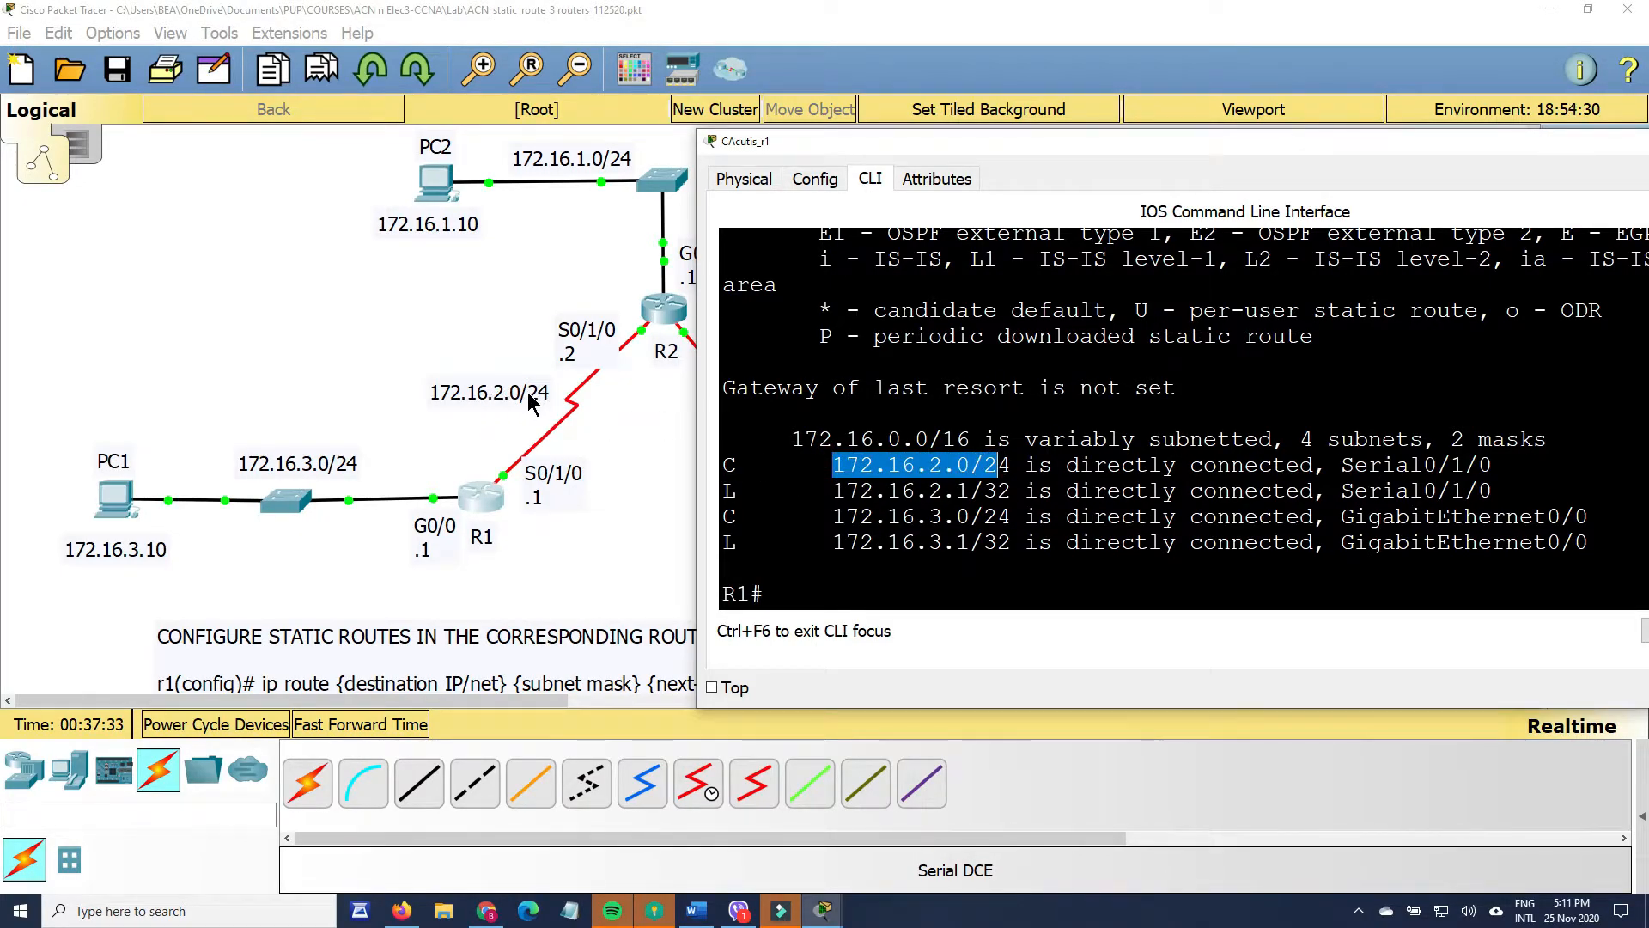
{"action": "left_click_drag", "start_coordinate": [832, 491], "coordinate": [968, 491]}
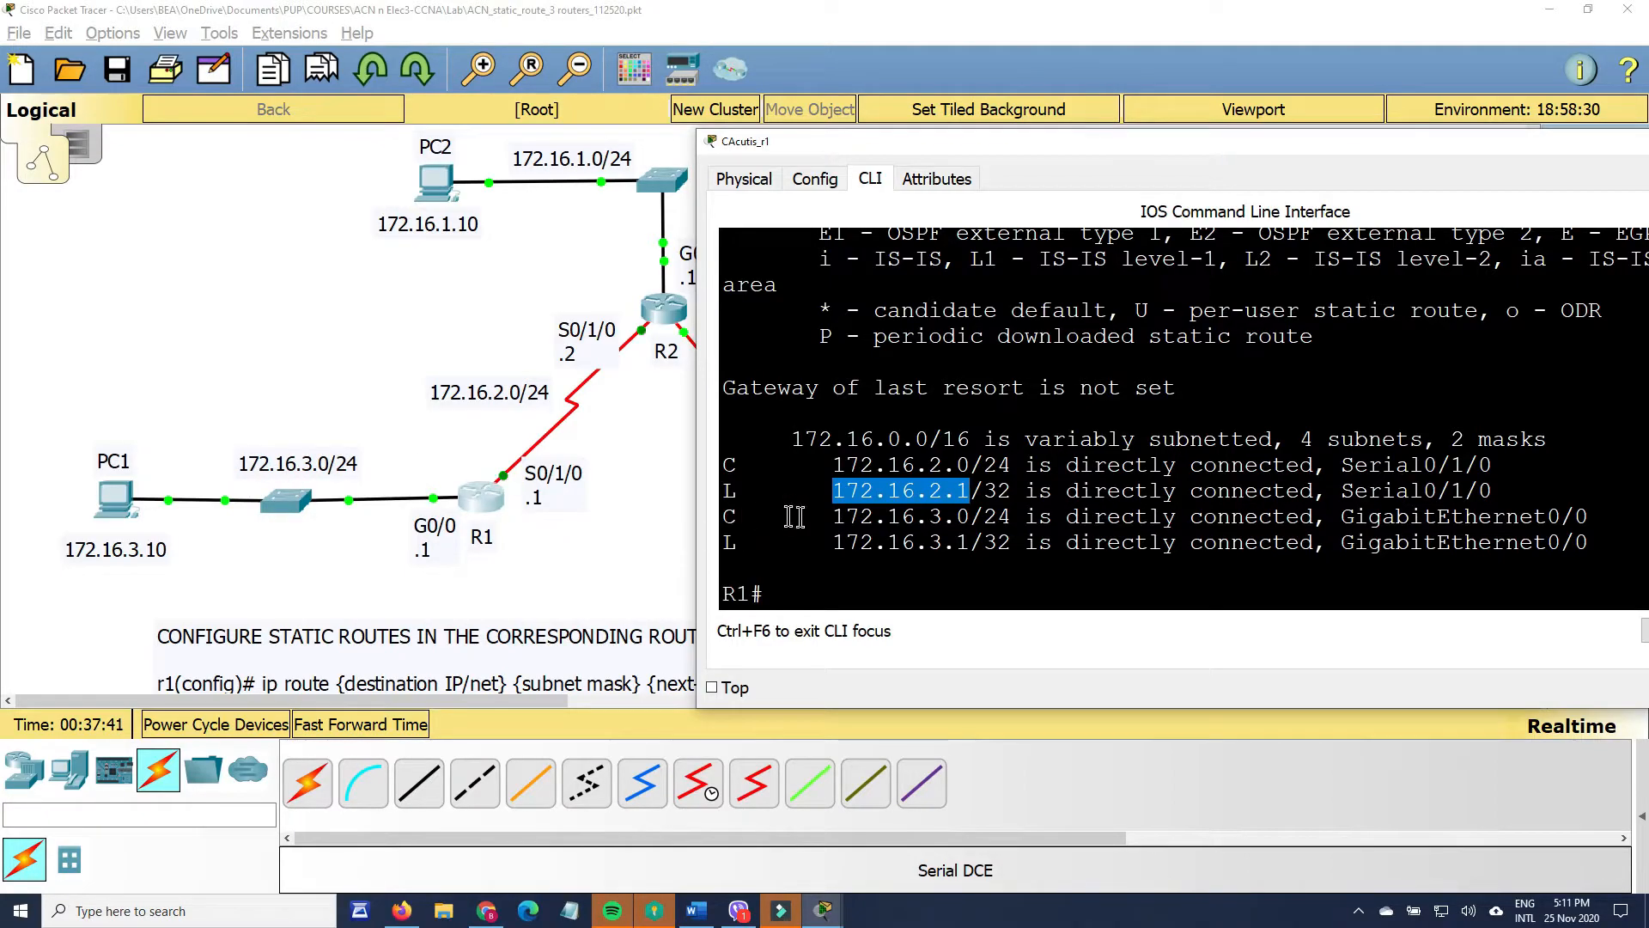
{"action": "left_click_drag", "start_coordinate": [829, 517], "coordinate": [1011, 524]}
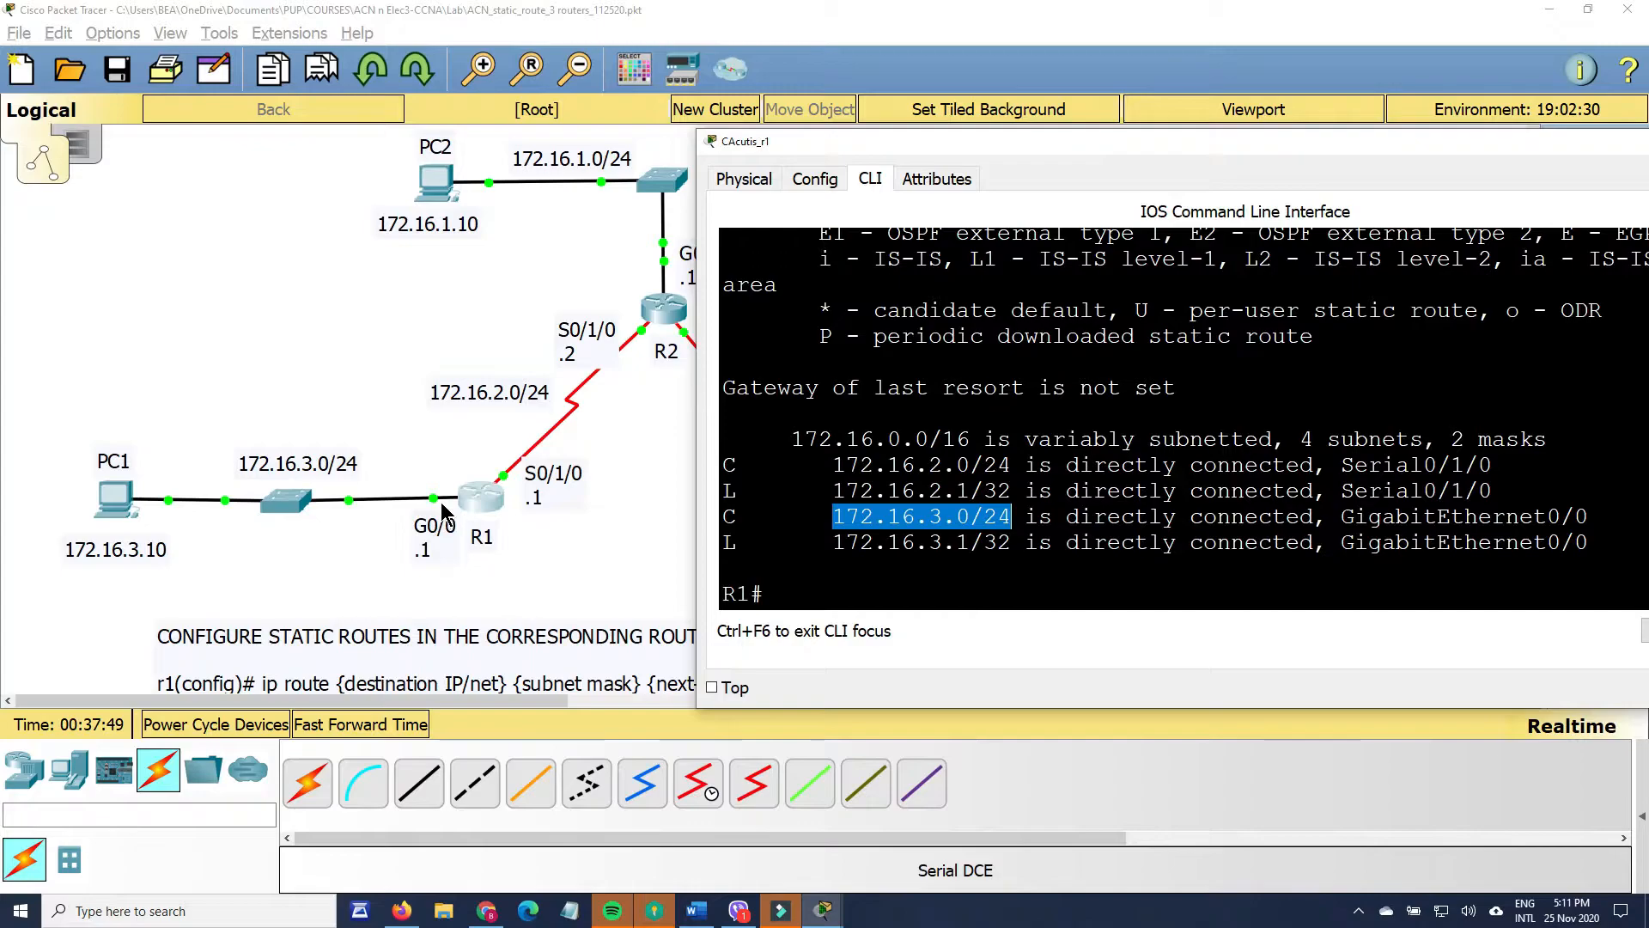
{"action": "left_click_drag", "start_coordinate": [836, 543], "coordinate": [969, 544]}
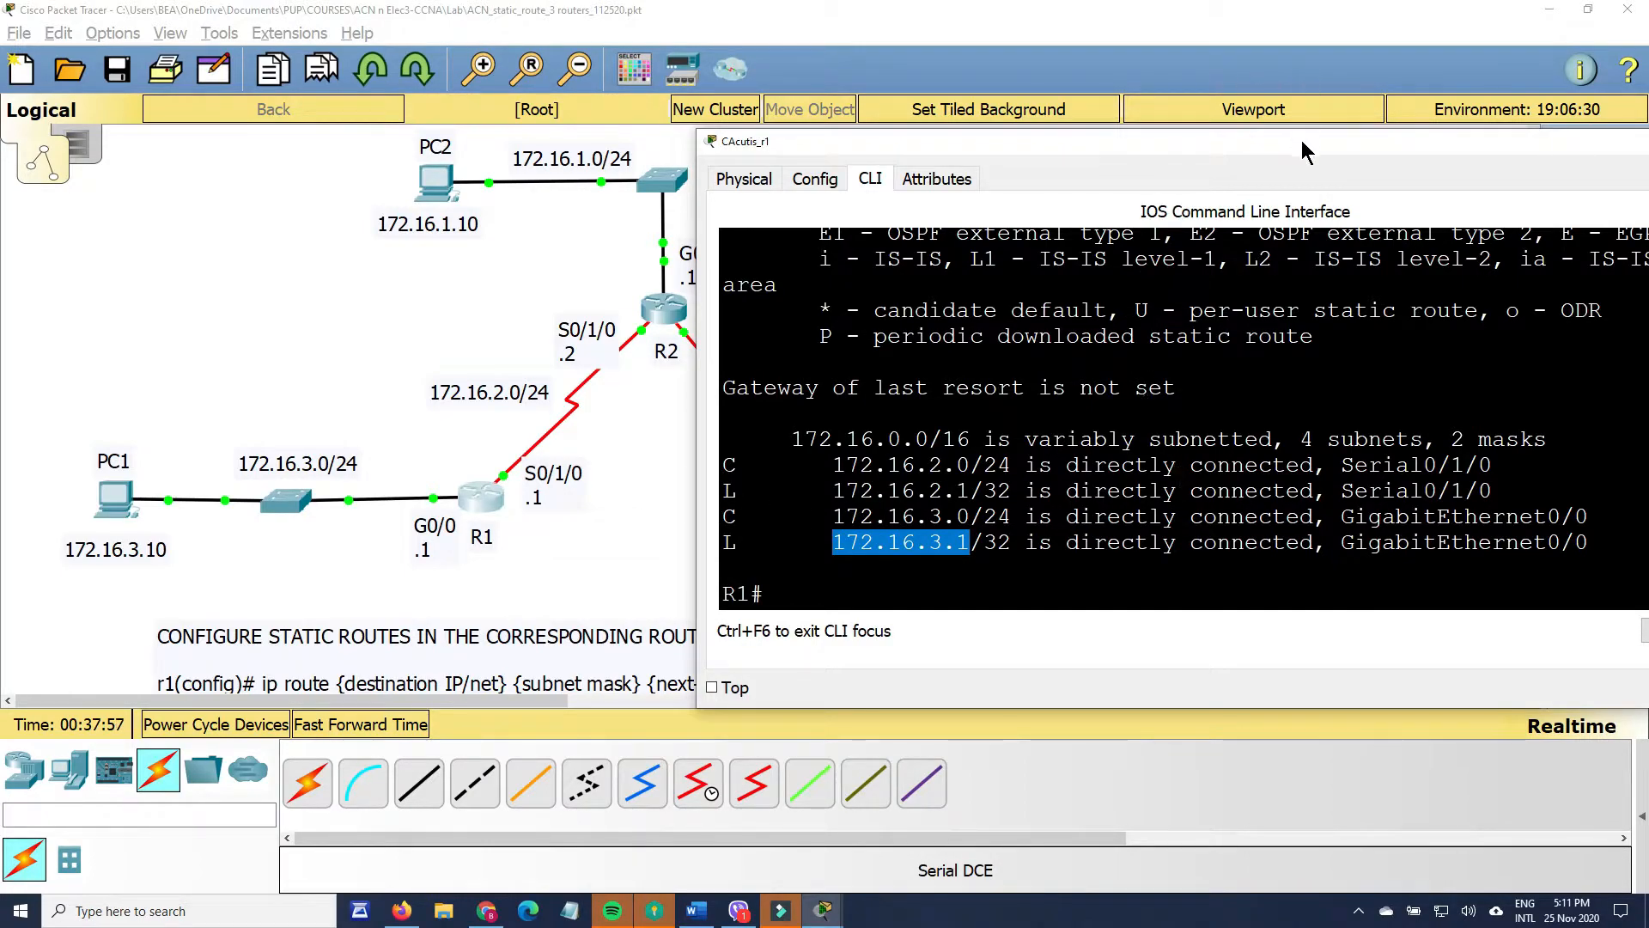
- Turn on IP routing debugging on router R1 with the command debug ip routing
{"action": "left_click", "coordinate": [801, 598]}
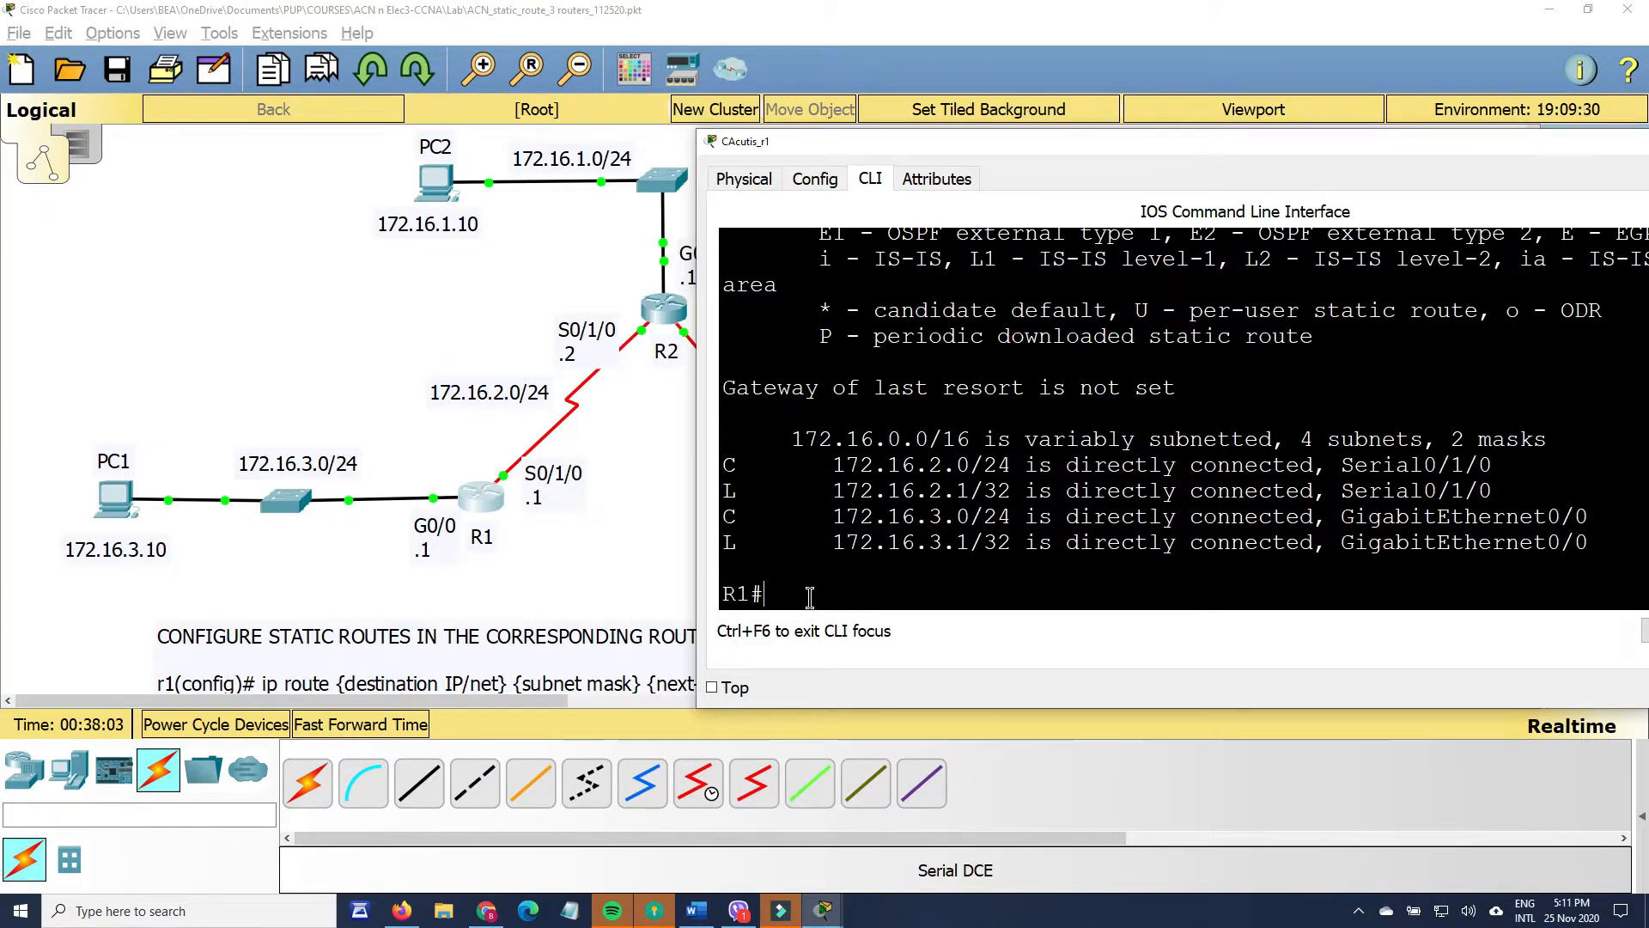
{"action": "type", "text": "debug ip routing"}
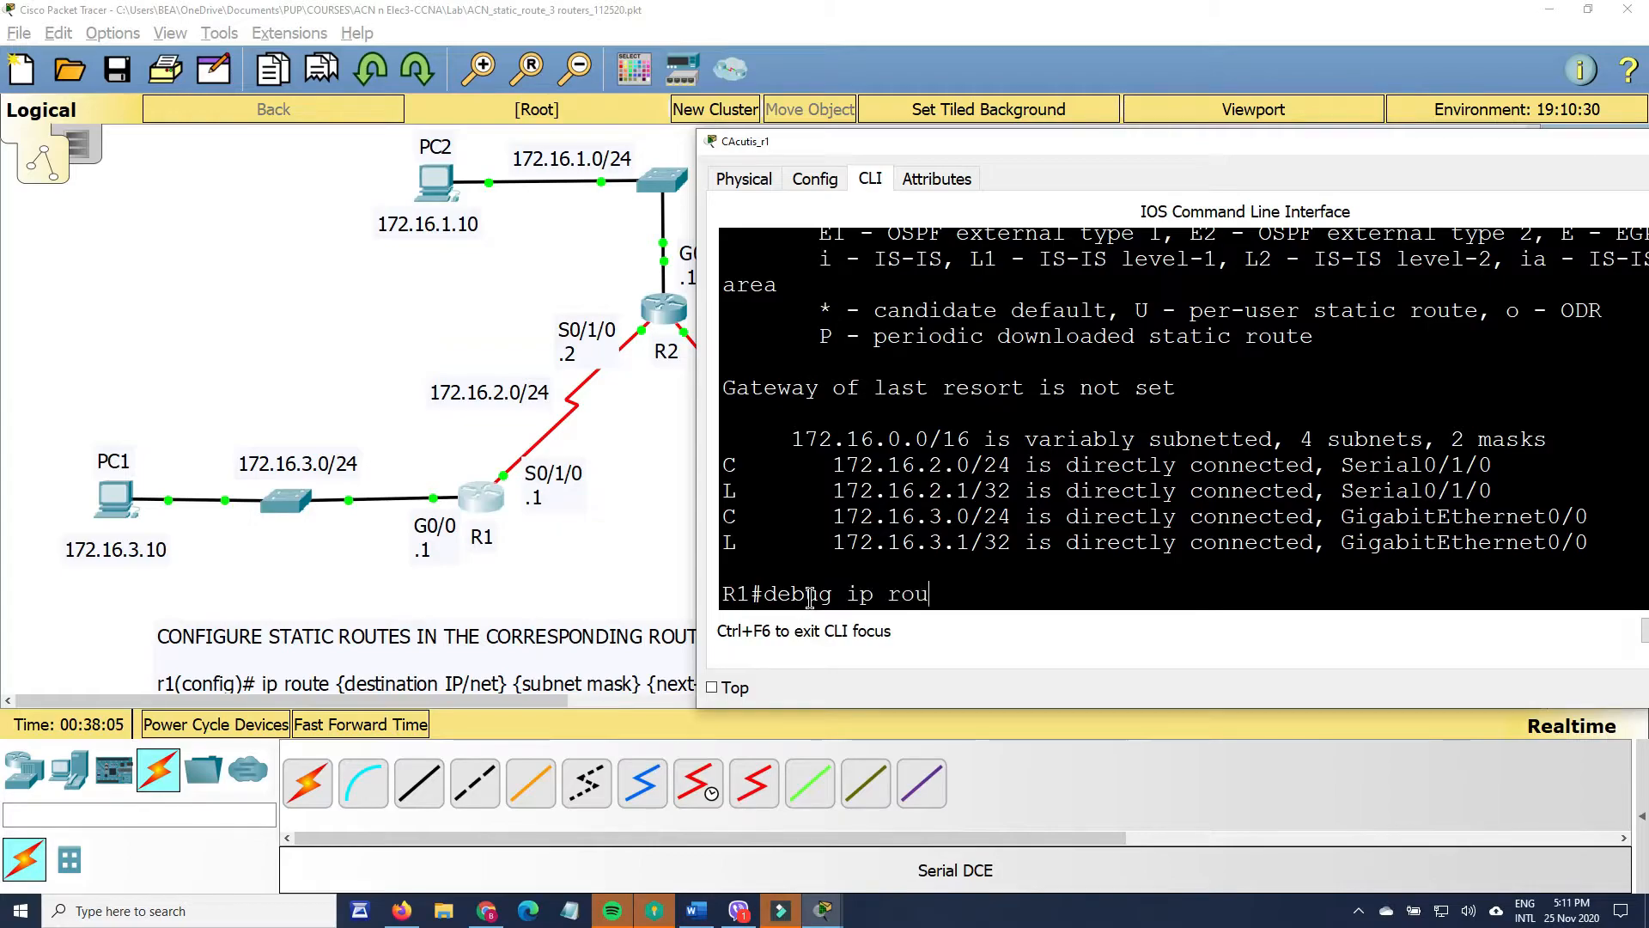
{"action": "key", "text": "Return"}
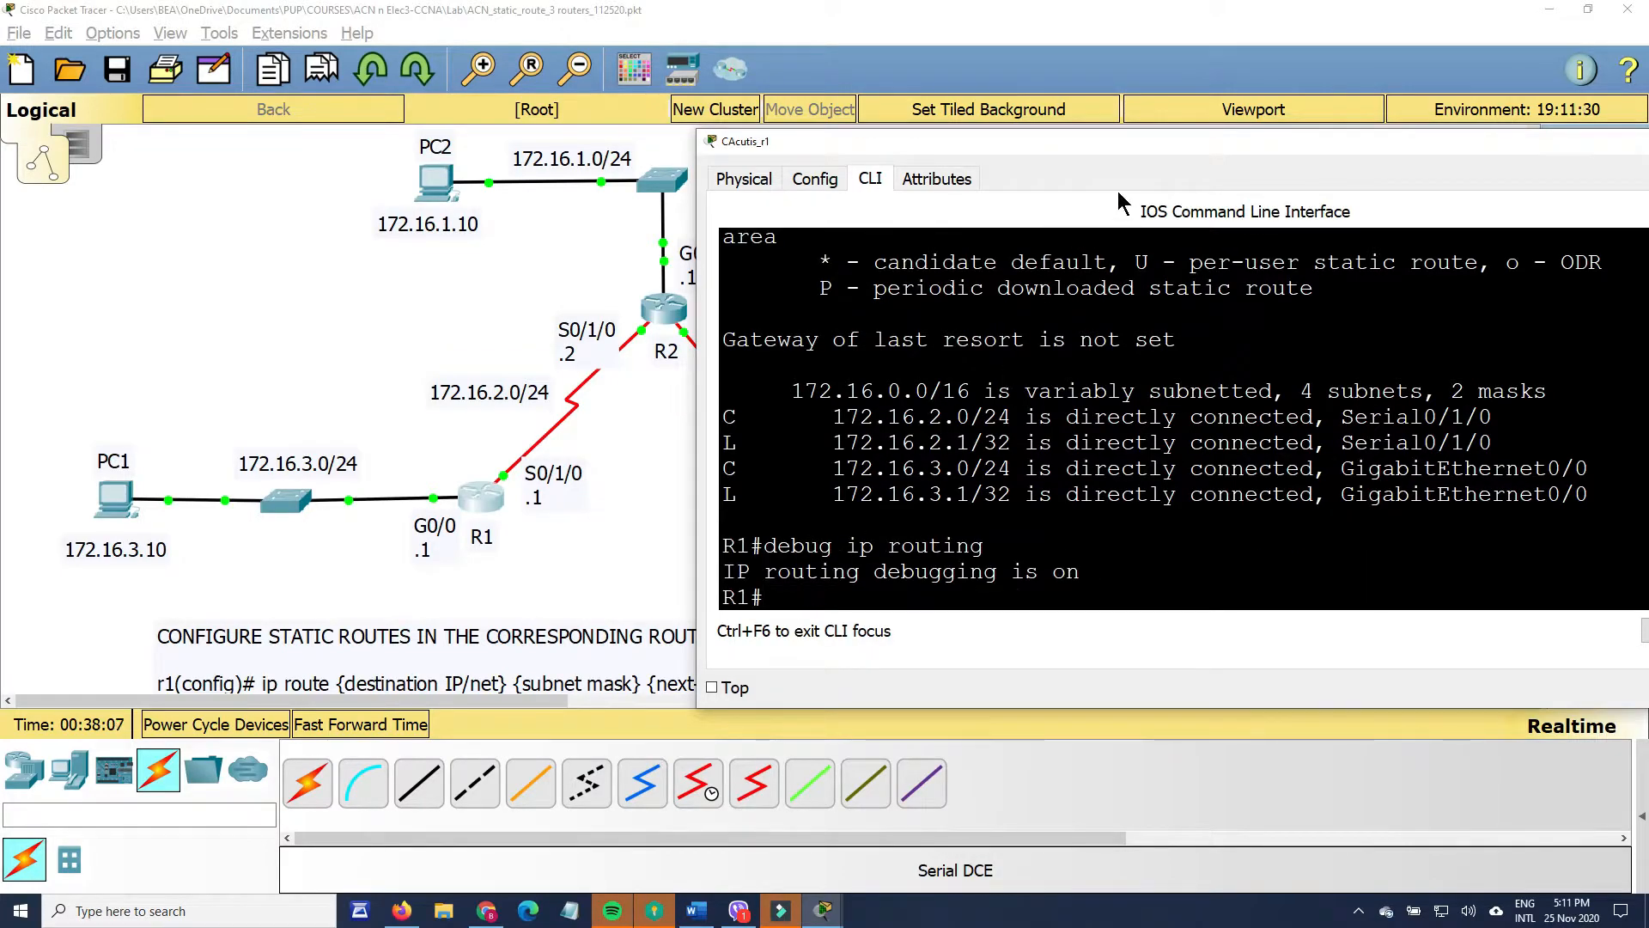
- Return router R2 from interface configuration to privileged EXEC mode, enable debug ip routing there, and close its window
{"action": "left_click_drag", "start_coordinate": [1122, 136], "coordinate": [535, 514]}
{"action": "left_click", "coordinate": [667, 311]}
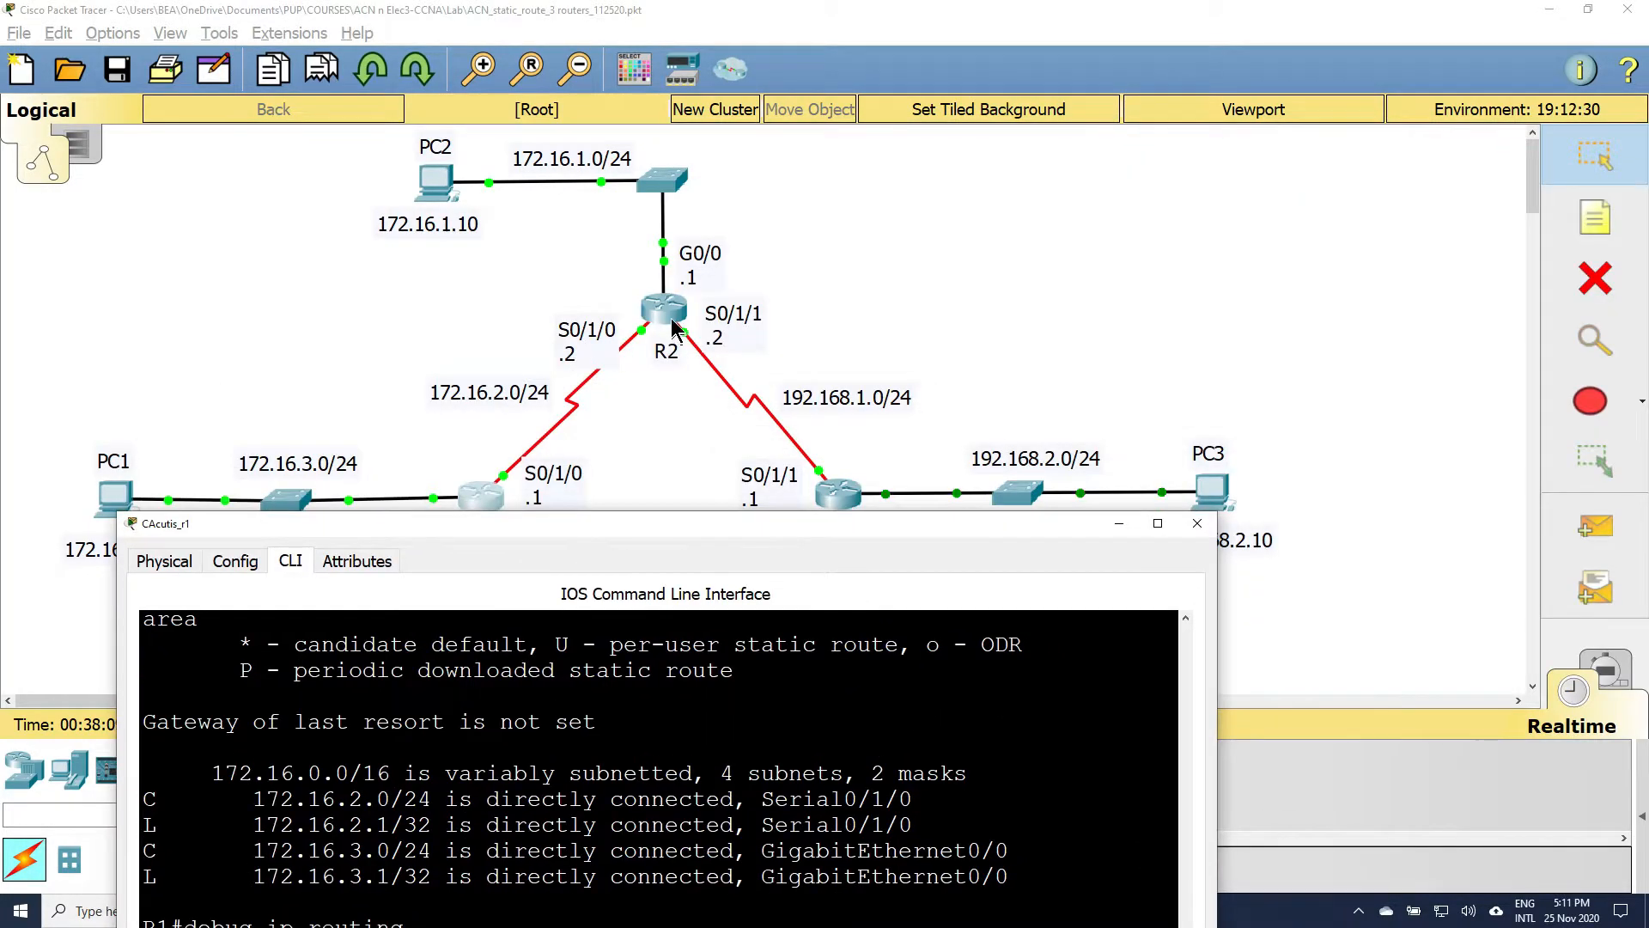
{"action": "key", "text": "Return"}
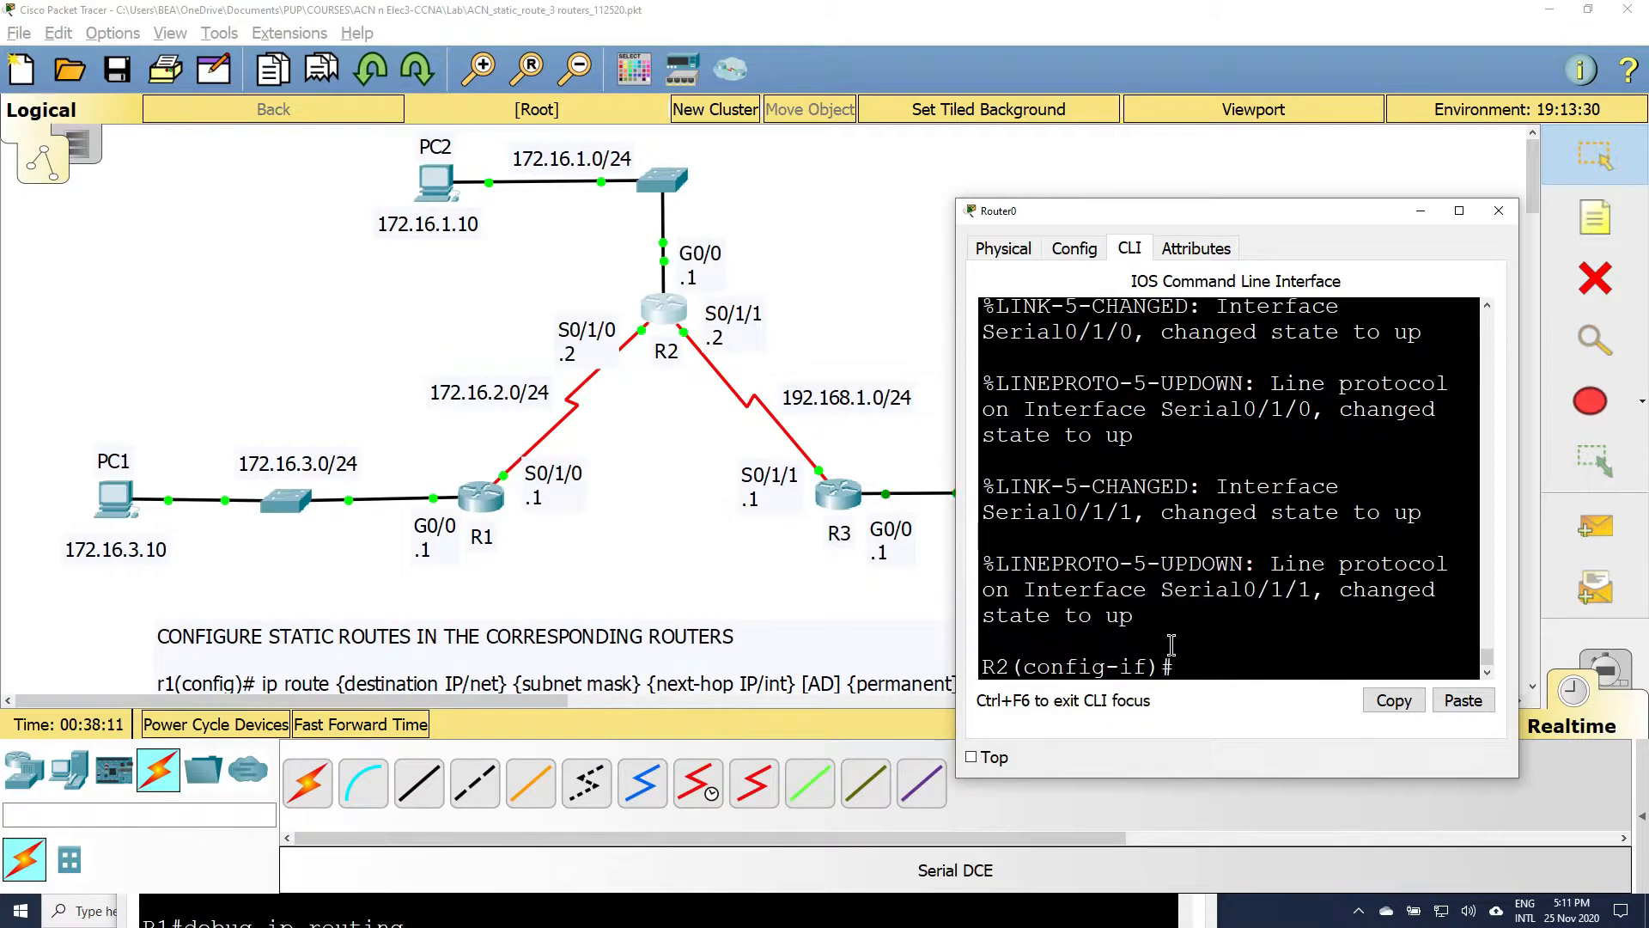
{"action": "type", "text": "end"}
{"action": "key", "text": "Return"}
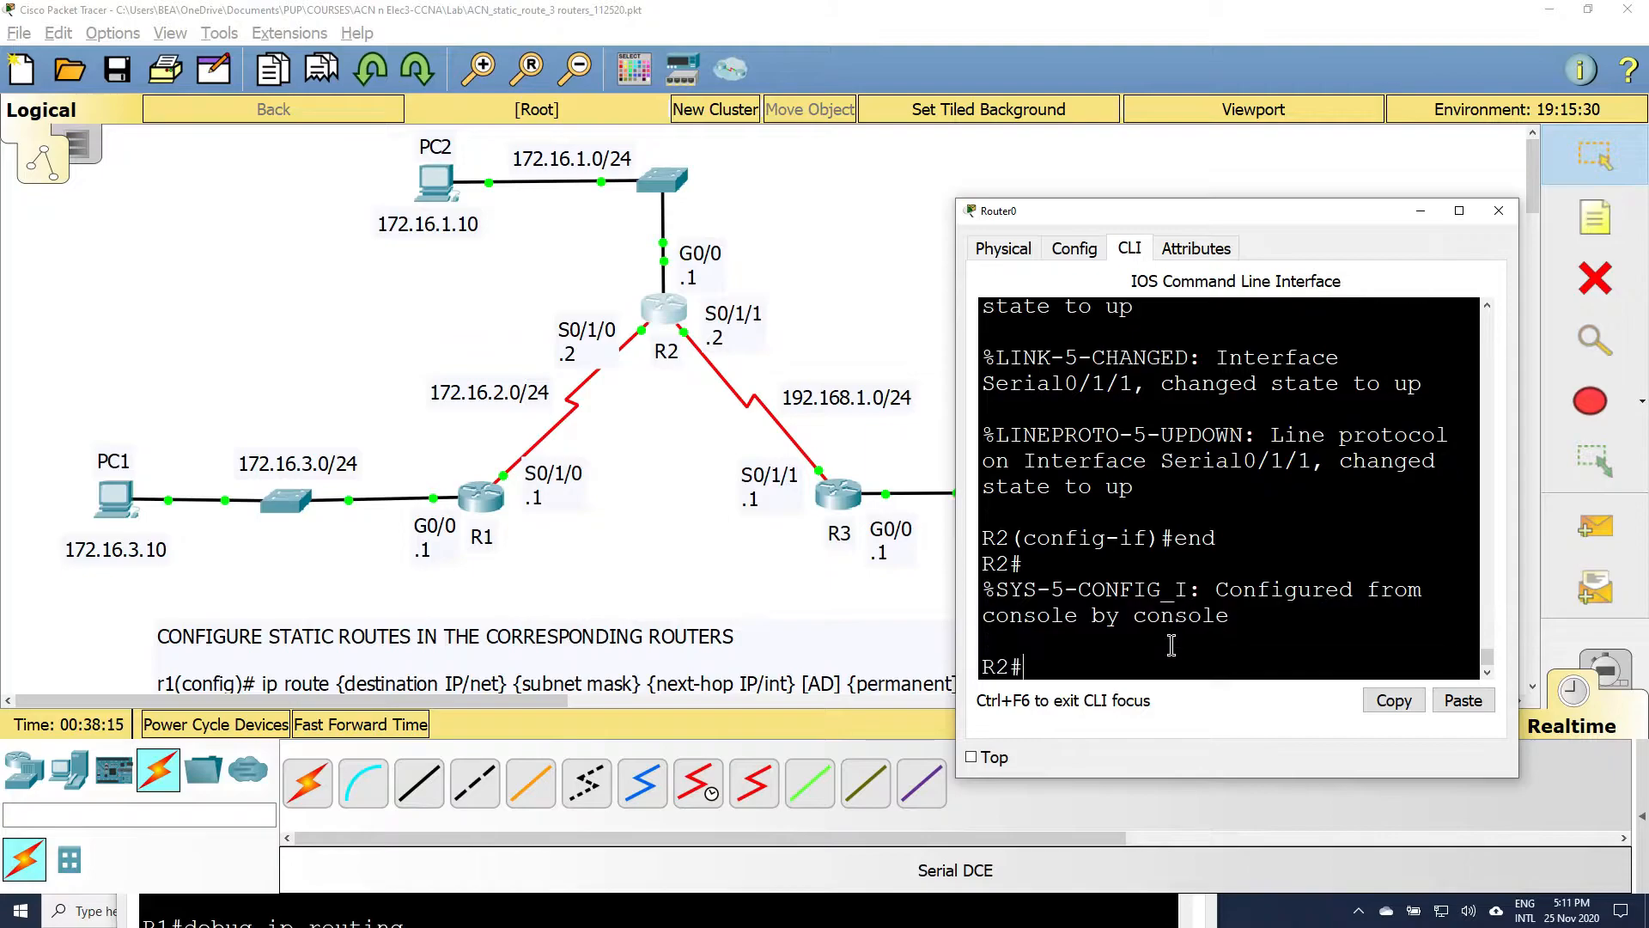
{"action": "type", "text": "debug ip r"}
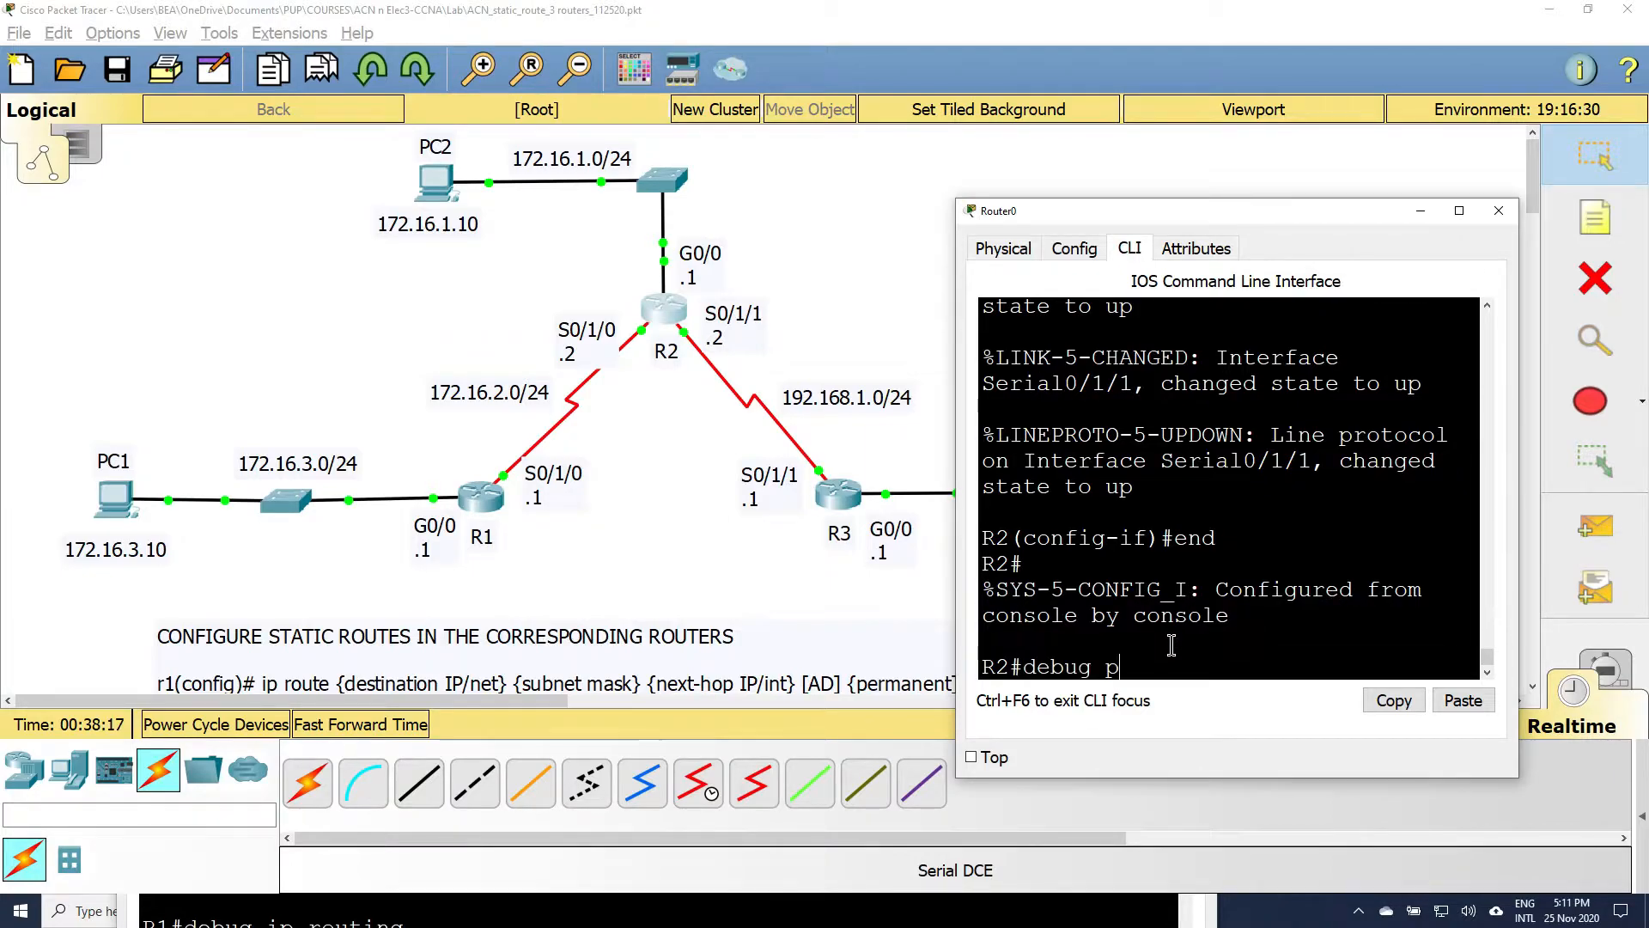
{"action": "type", "text": "o"}
{"action": "key", "text": "Tab"}
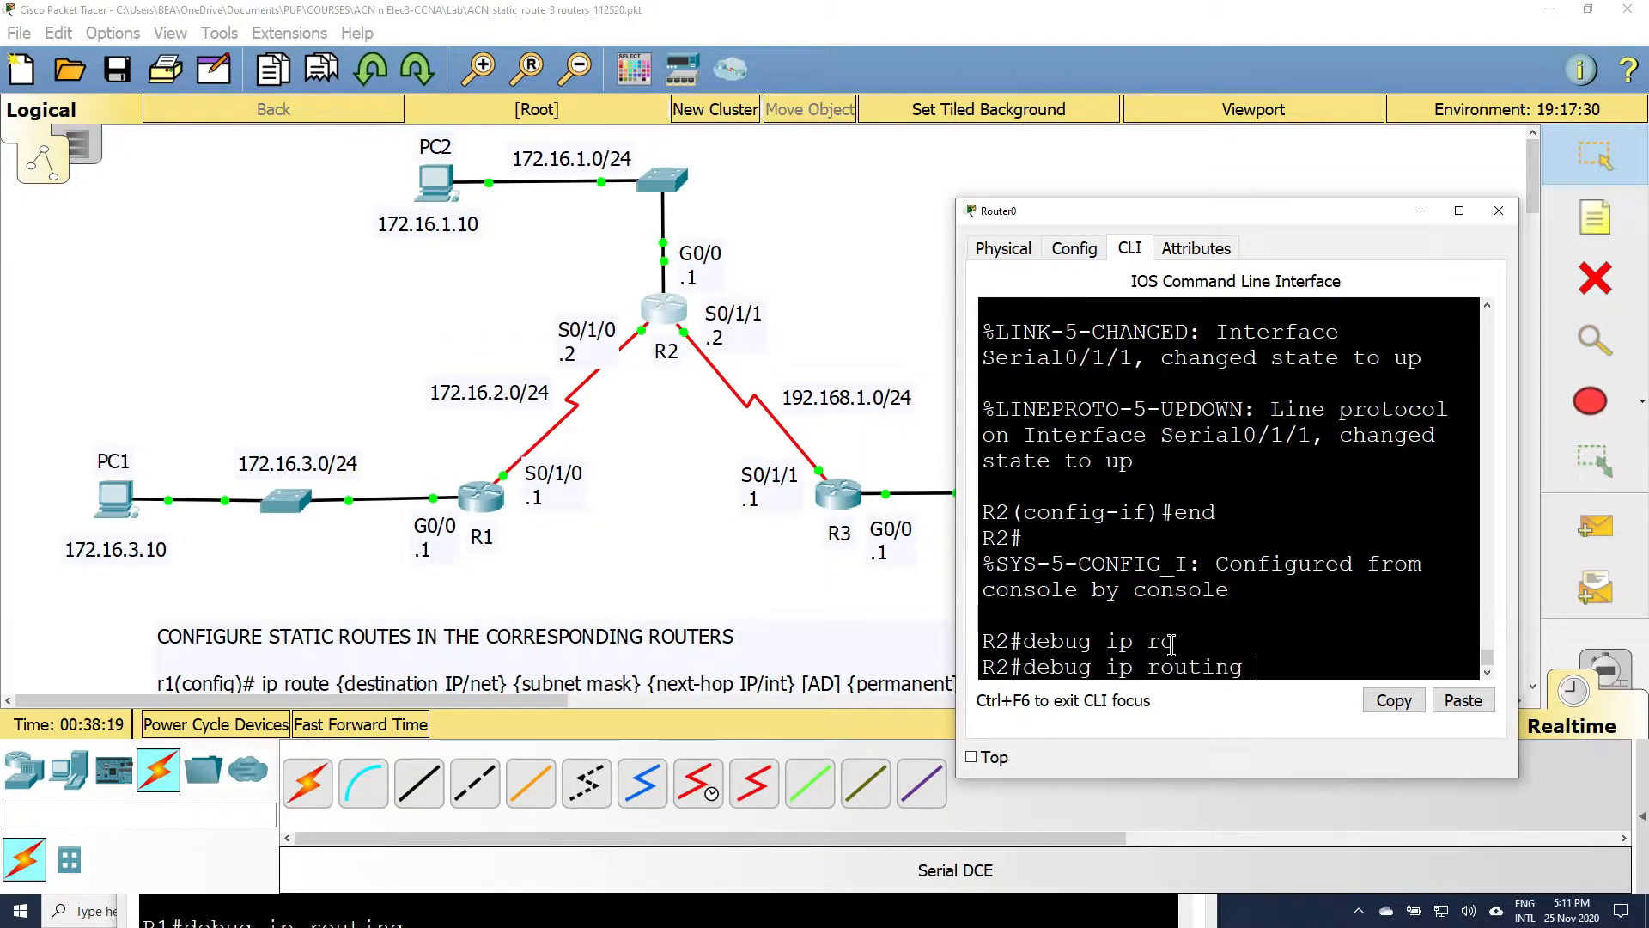
{"action": "key", "text": "Return"}
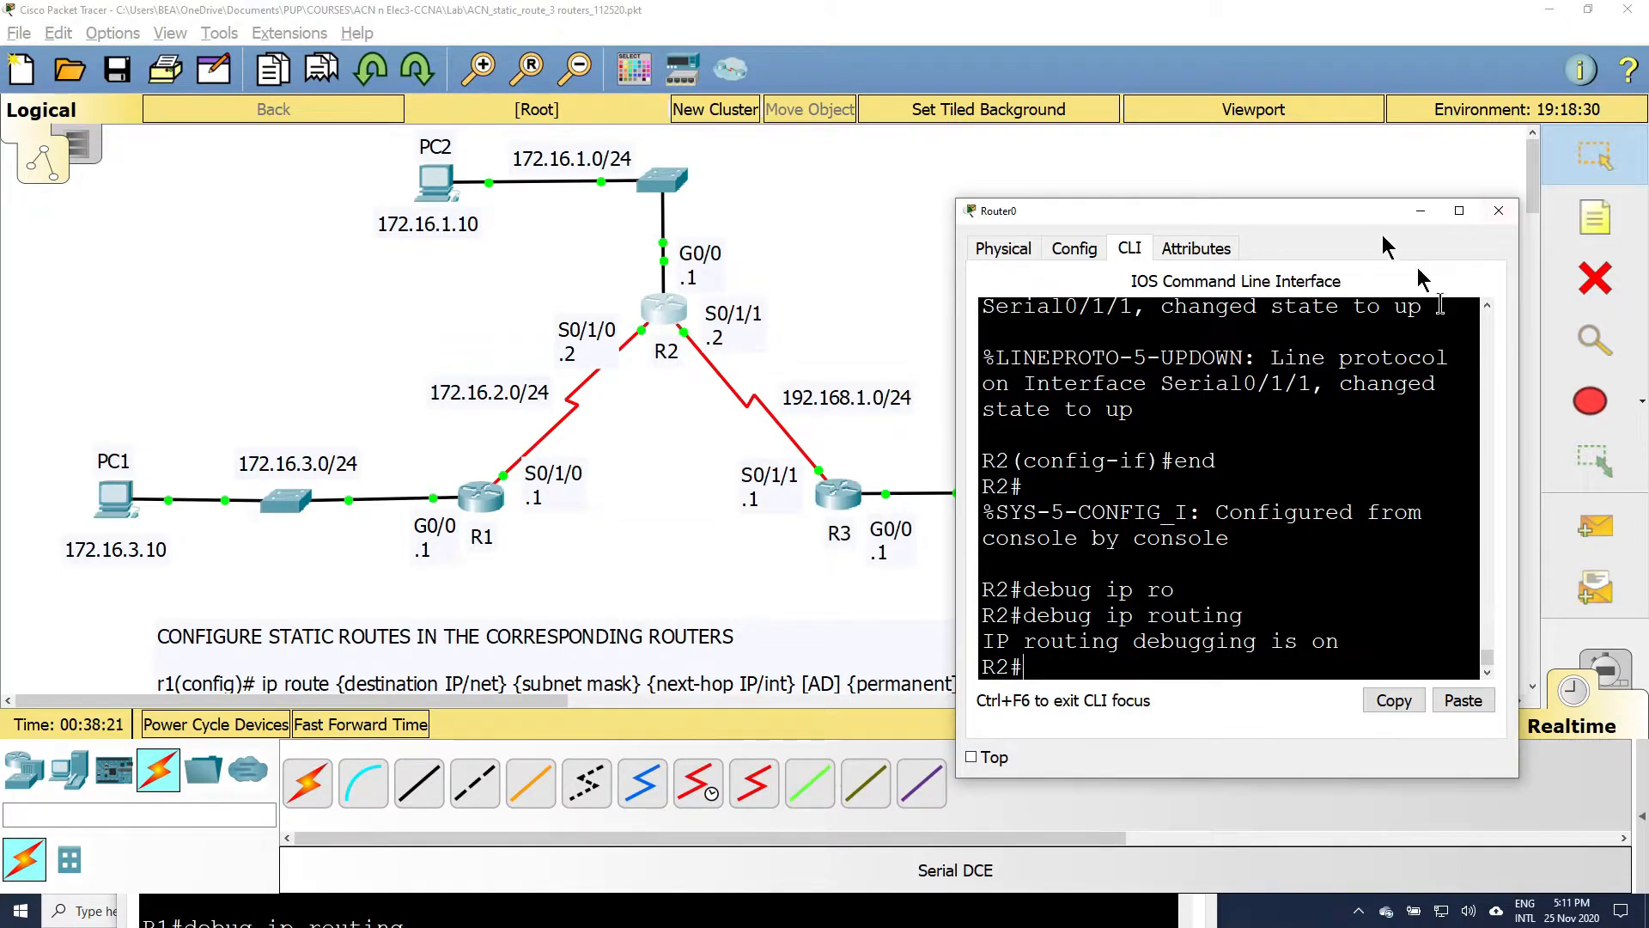
{"action": "left_click", "coordinate": [1499, 210]}
- Return router R3 from interface configuration to privileged EXEC mode and enable debug ip routing there
{"action": "left_click", "coordinate": [838, 495]}
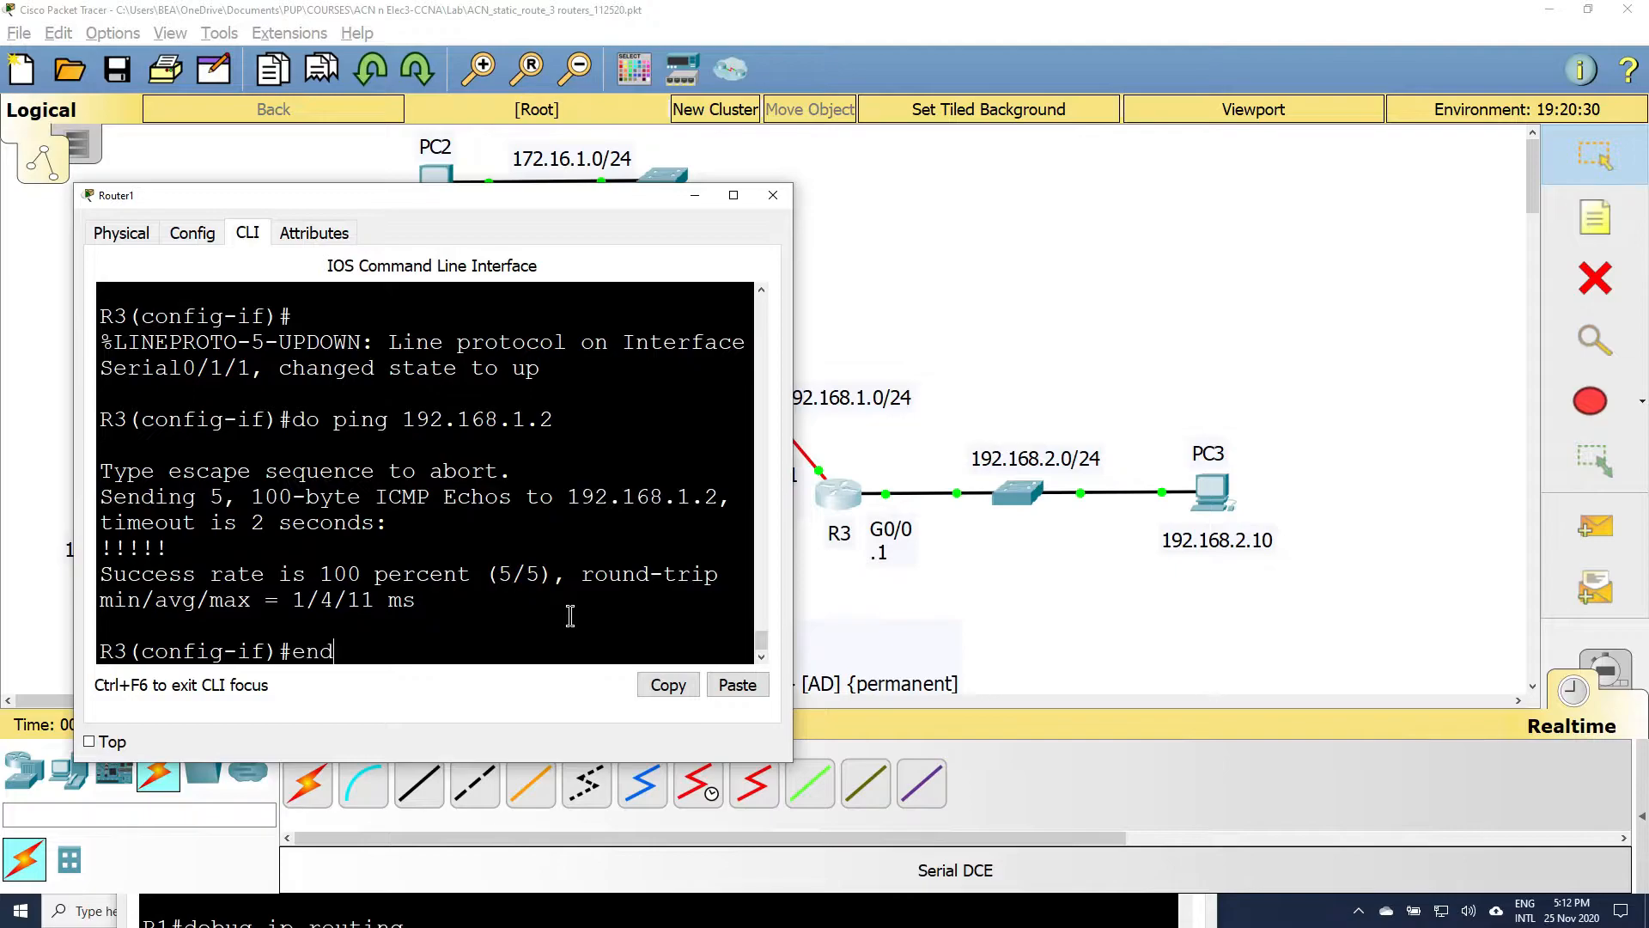
{"action": "type", "text": "end"}
{"action": "key", "text": "Return"}
{"action": "key", "text": "Return"}
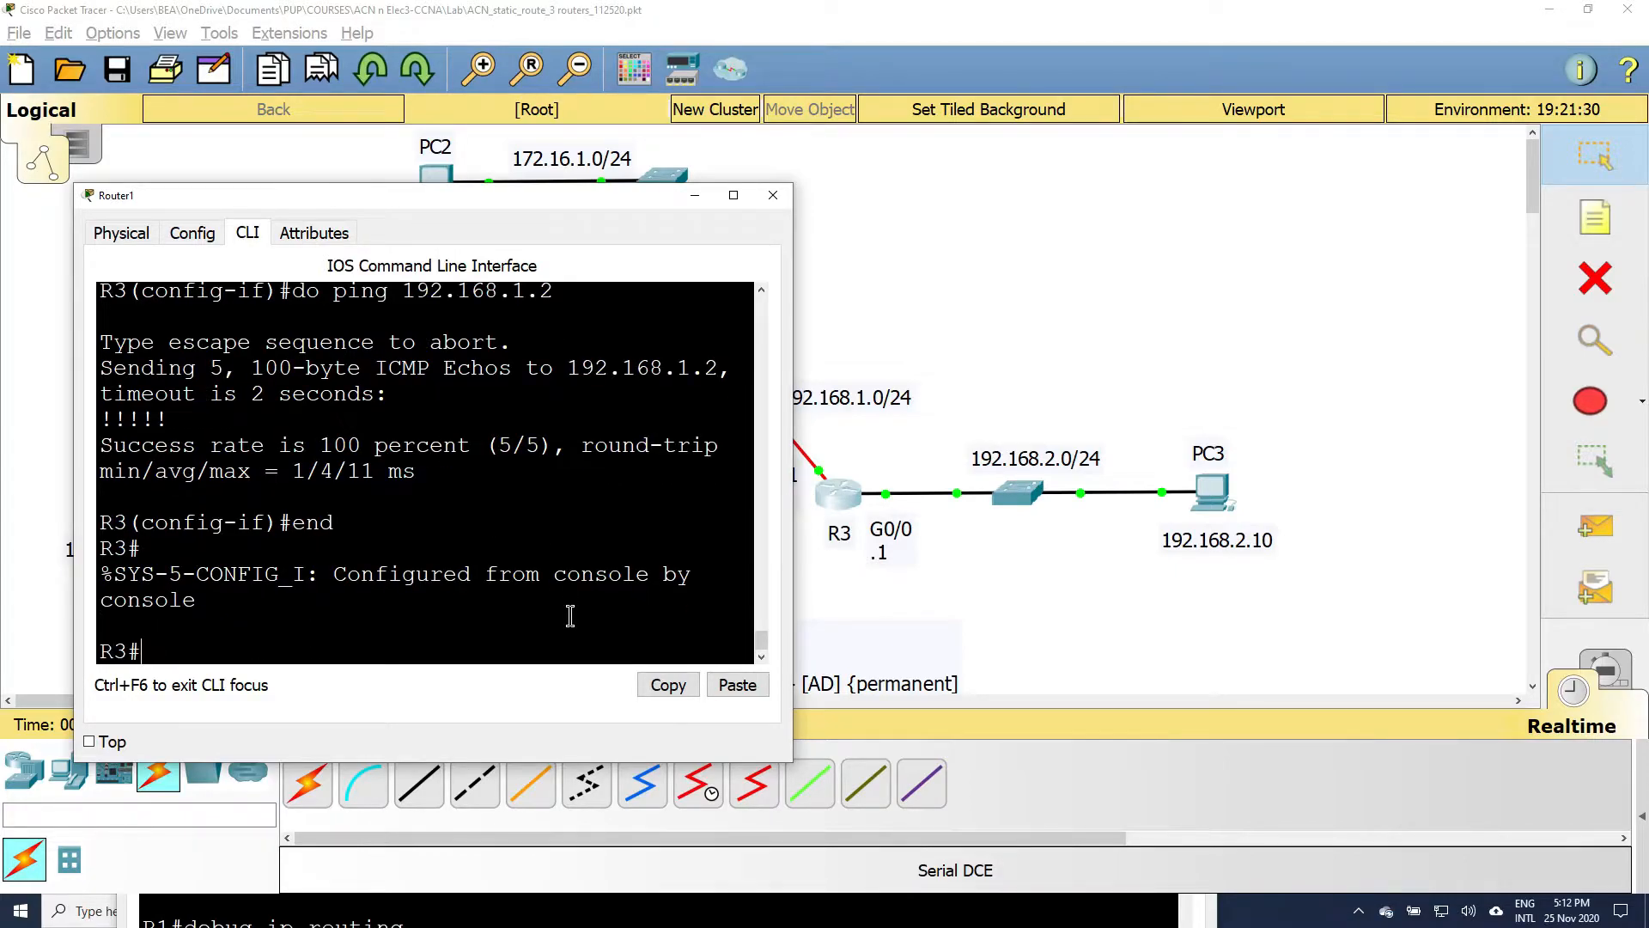
{"action": "type", "text": "debug ip routi"}
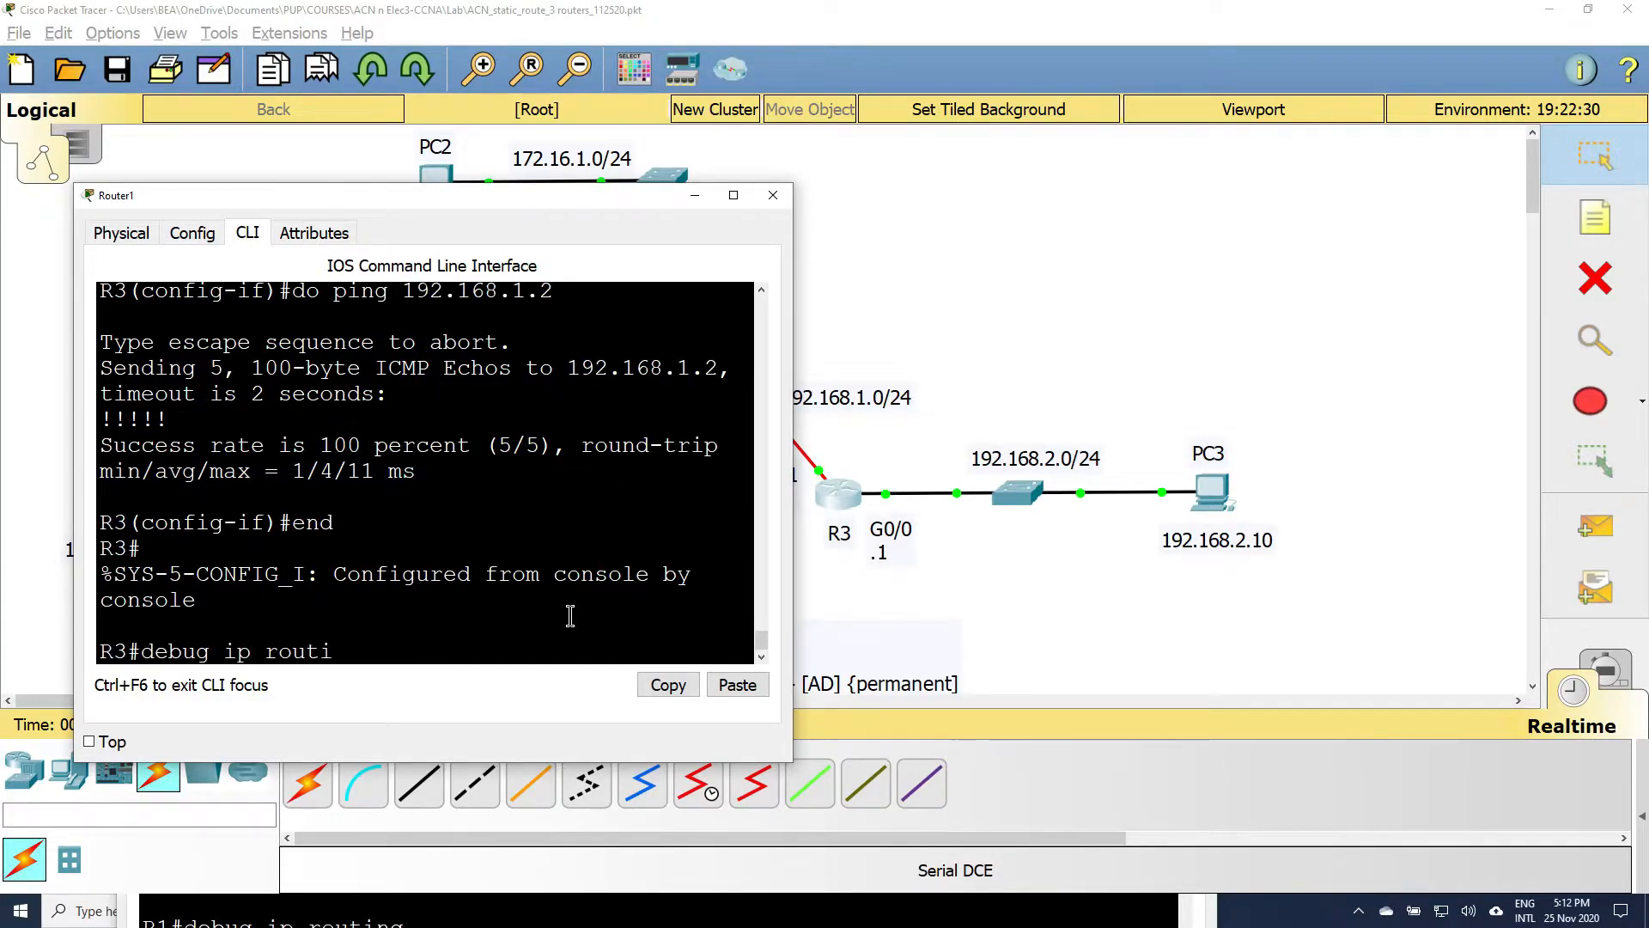
{"action": "type", "text": "ng"}
{"action": "key", "text": "Return"}
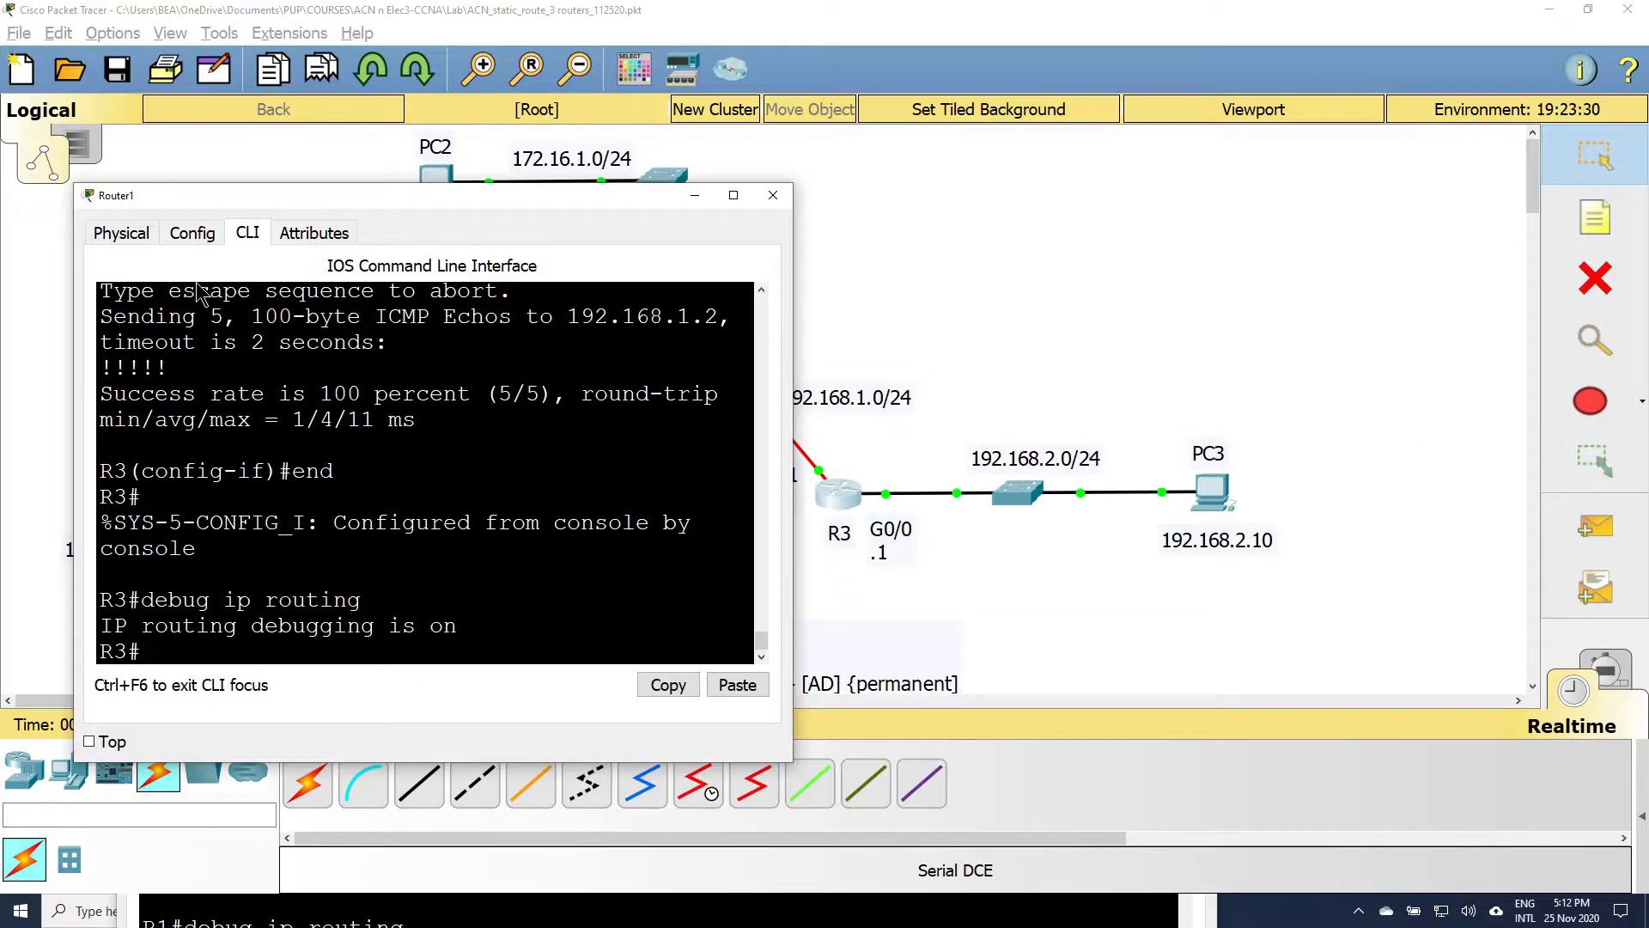
- Switch to the lab PDF in Firefox and review the exec-timeout 0 0 commands for the console and vty lines
{"action": "left_click", "coordinate": [1079, 49]}
{"action": "left_click_drag", "start_coordinate": [1079, 49], "coordinate": [1027, 29]}
{"action": "left_click", "coordinate": [1100, 28]}
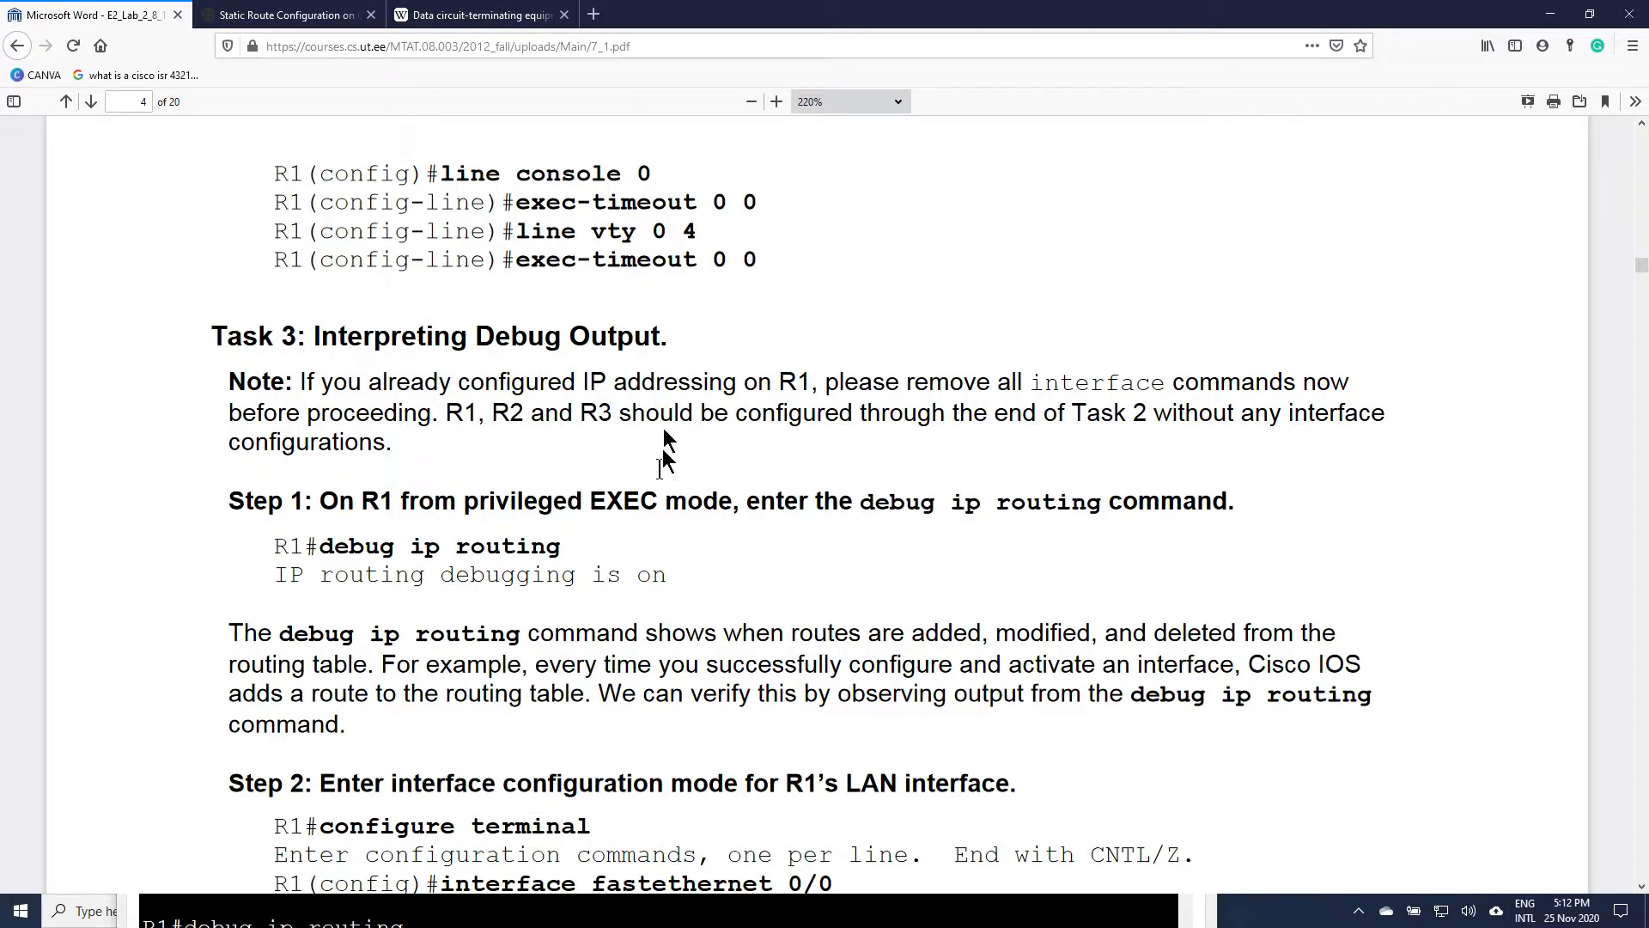
{"action": "scroll", "coordinate": [522, 401], "scroll_direction": "up", "scroll_amount": 3}
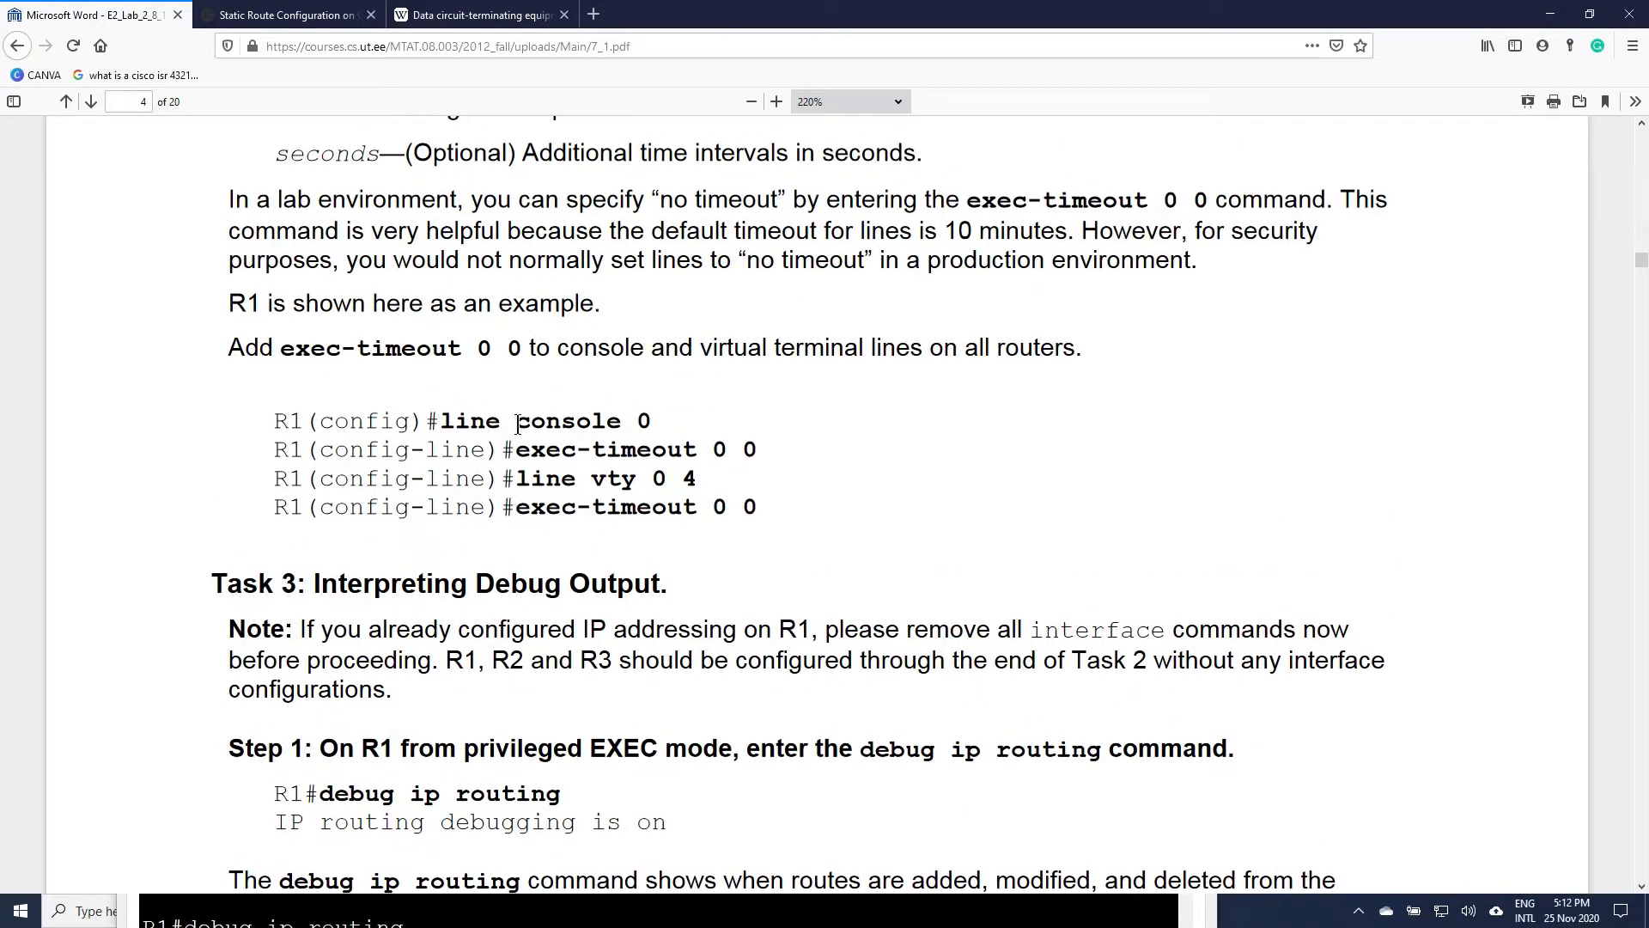
{"action": "left_click_drag", "start_coordinate": [518, 424], "coordinate": [651, 423]}
{"action": "left_click_drag", "start_coordinate": [549, 481], "coordinate": [790, 487]}
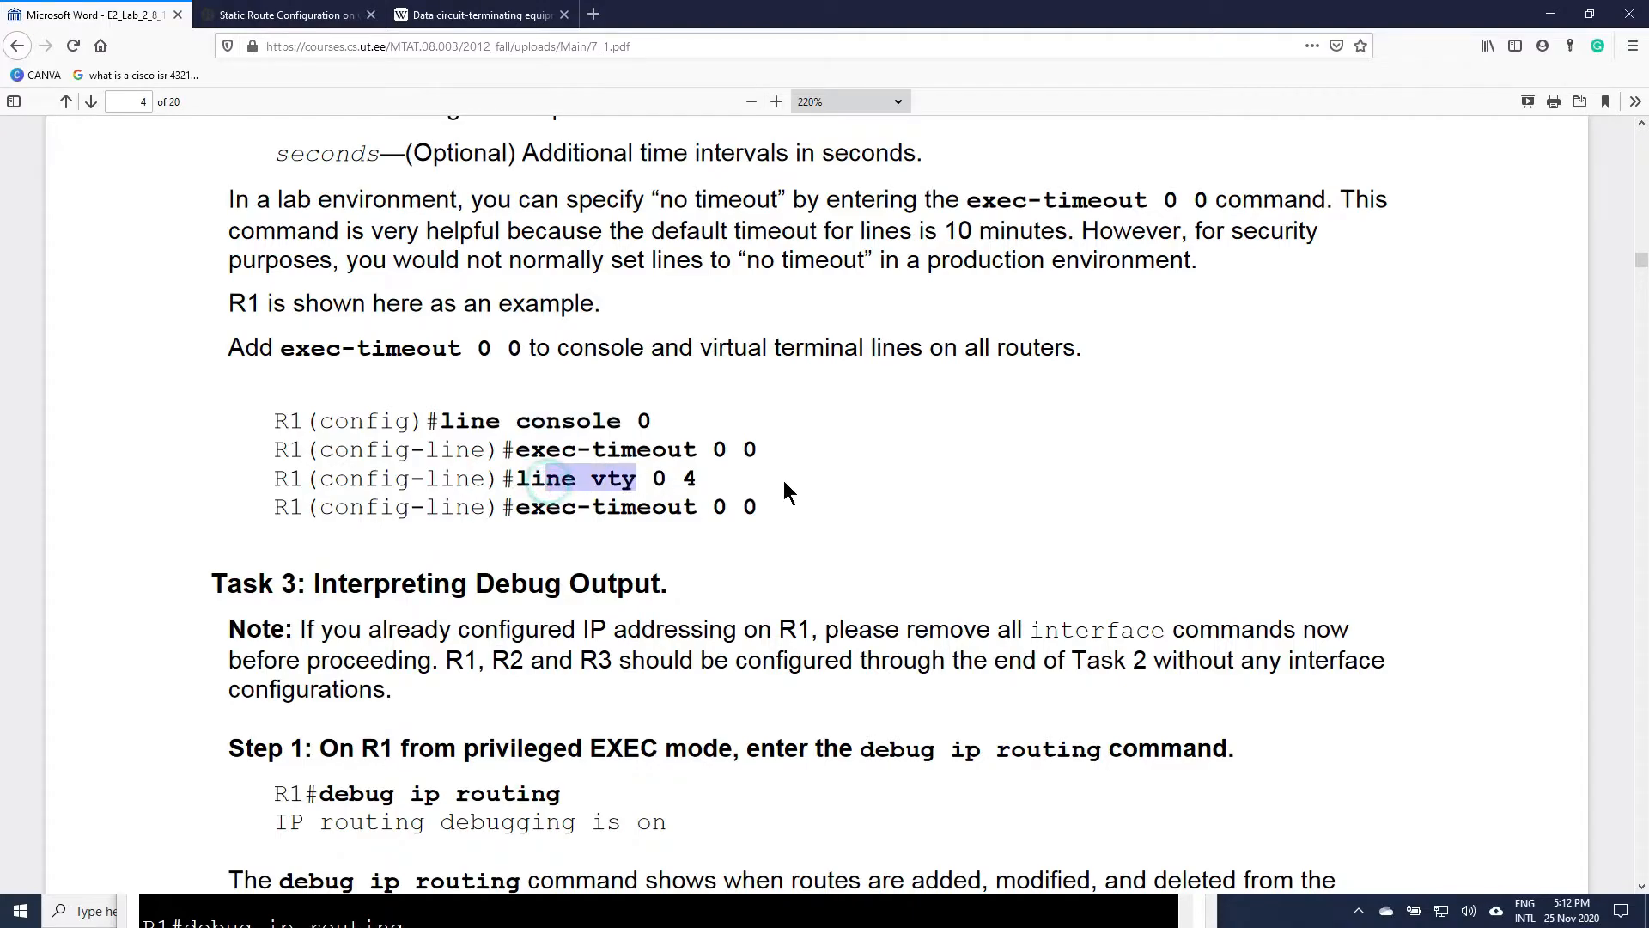
- Read Steps 1 and 2 of Task 3, Interpreting Debug Output, in the lab PDF, and return to Packet Tracer
{"action": "scroll", "coordinate": [790, 488], "scroll_direction": "down", "scroll_amount": 5}
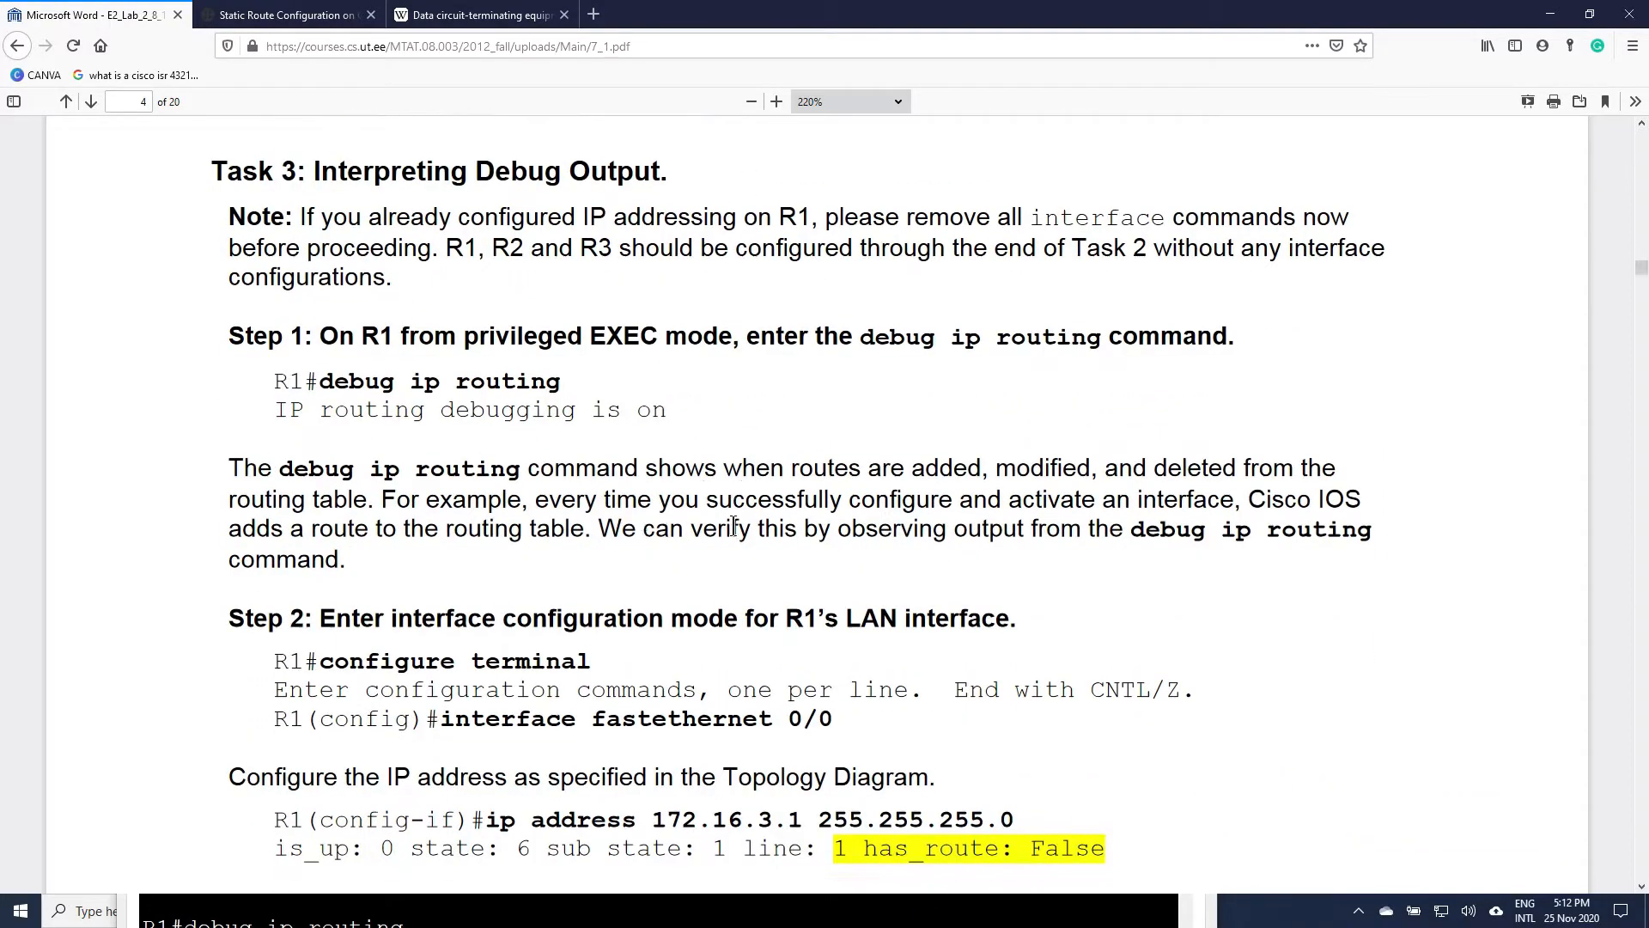
{"action": "scroll", "coordinate": [734, 528], "scroll_direction": "up", "scroll_amount": 4}
{"action": "scroll", "coordinate": [735, 532], "scroll_direction": "down", "scroll_amount": 3}
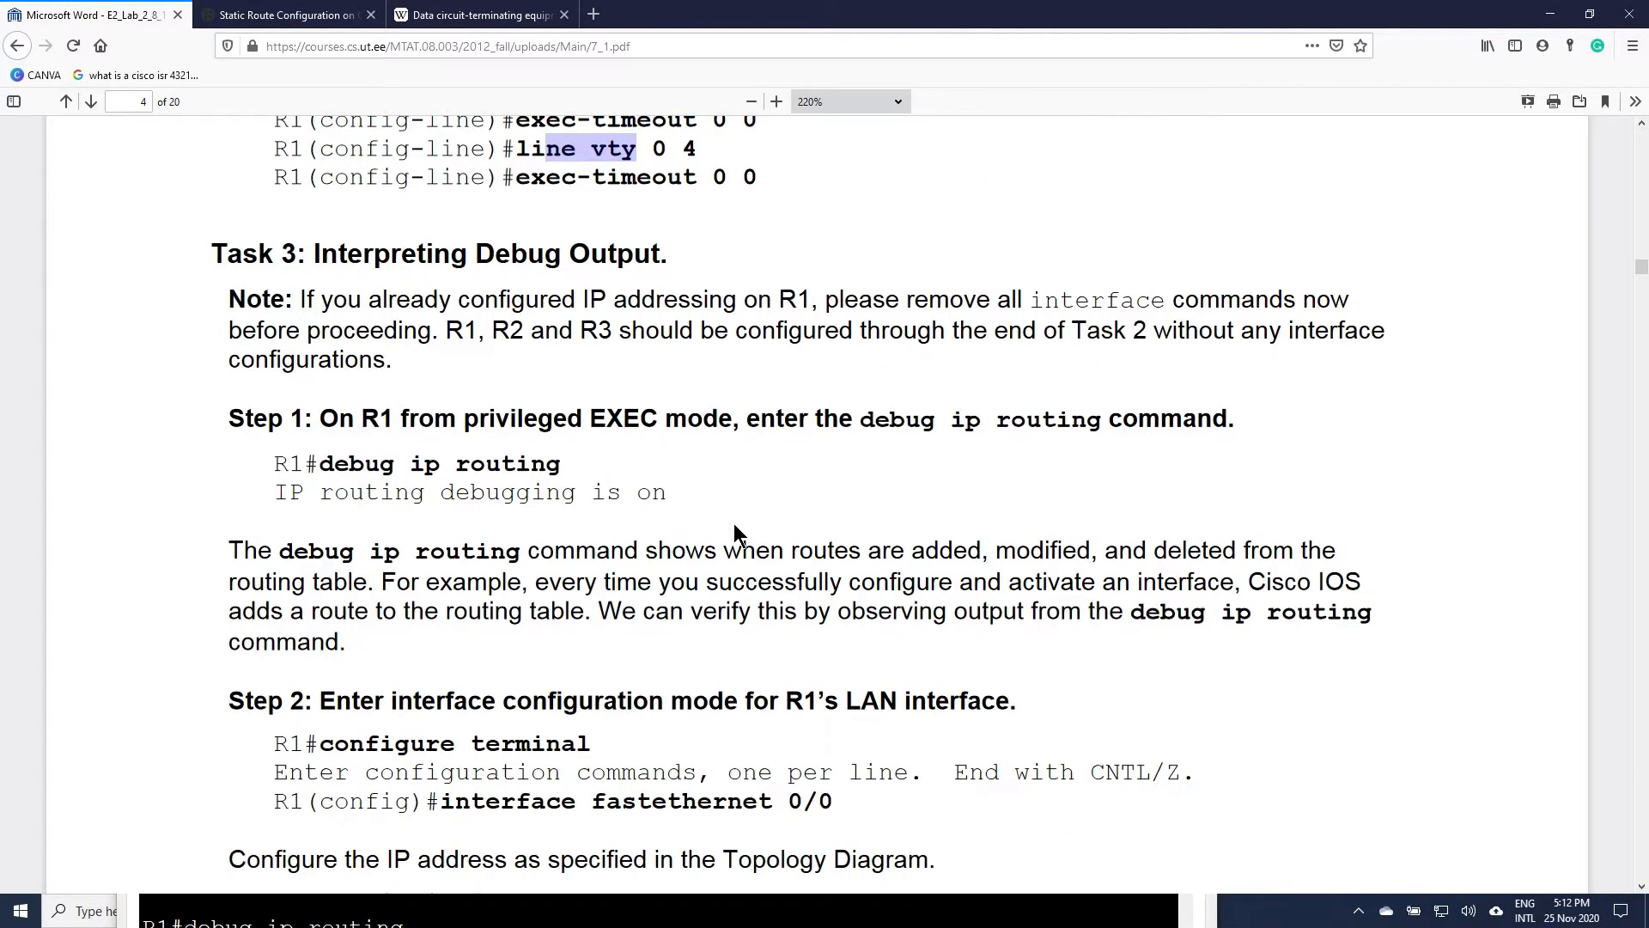
{"action": "scroll", "coordinate": [735, 531], "scroll_direction": "down", "scroll_amount": 2}
{"action": "scroll", "coordinate": [735, 533], "scroll_direction": "up", "scroll_amount": 2}
{"action": "left_click_drag", "start_coordinate": [316, 256], "coordinate": [618, 254]}
{"action": "scroll", "coordinate": [730, 562], "scroll_direction": "down", "scroll_amount": 1}
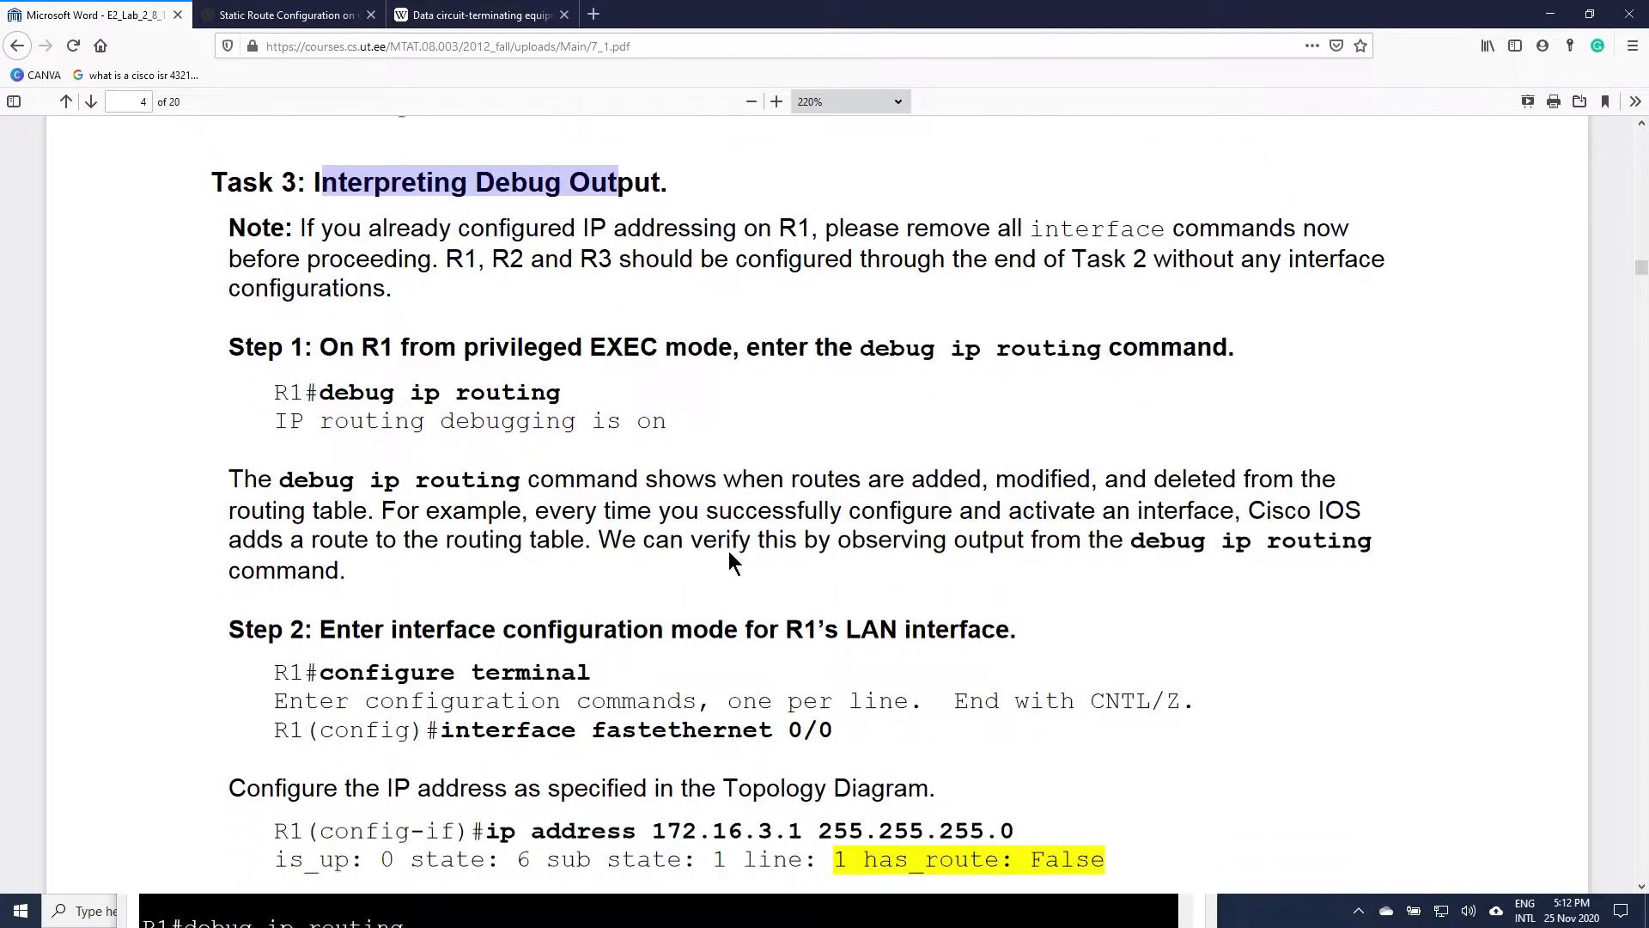
{"action": "scroll", "coordinate": [730, 563], "scroll_direction": "down", "scroll_amount": 2}
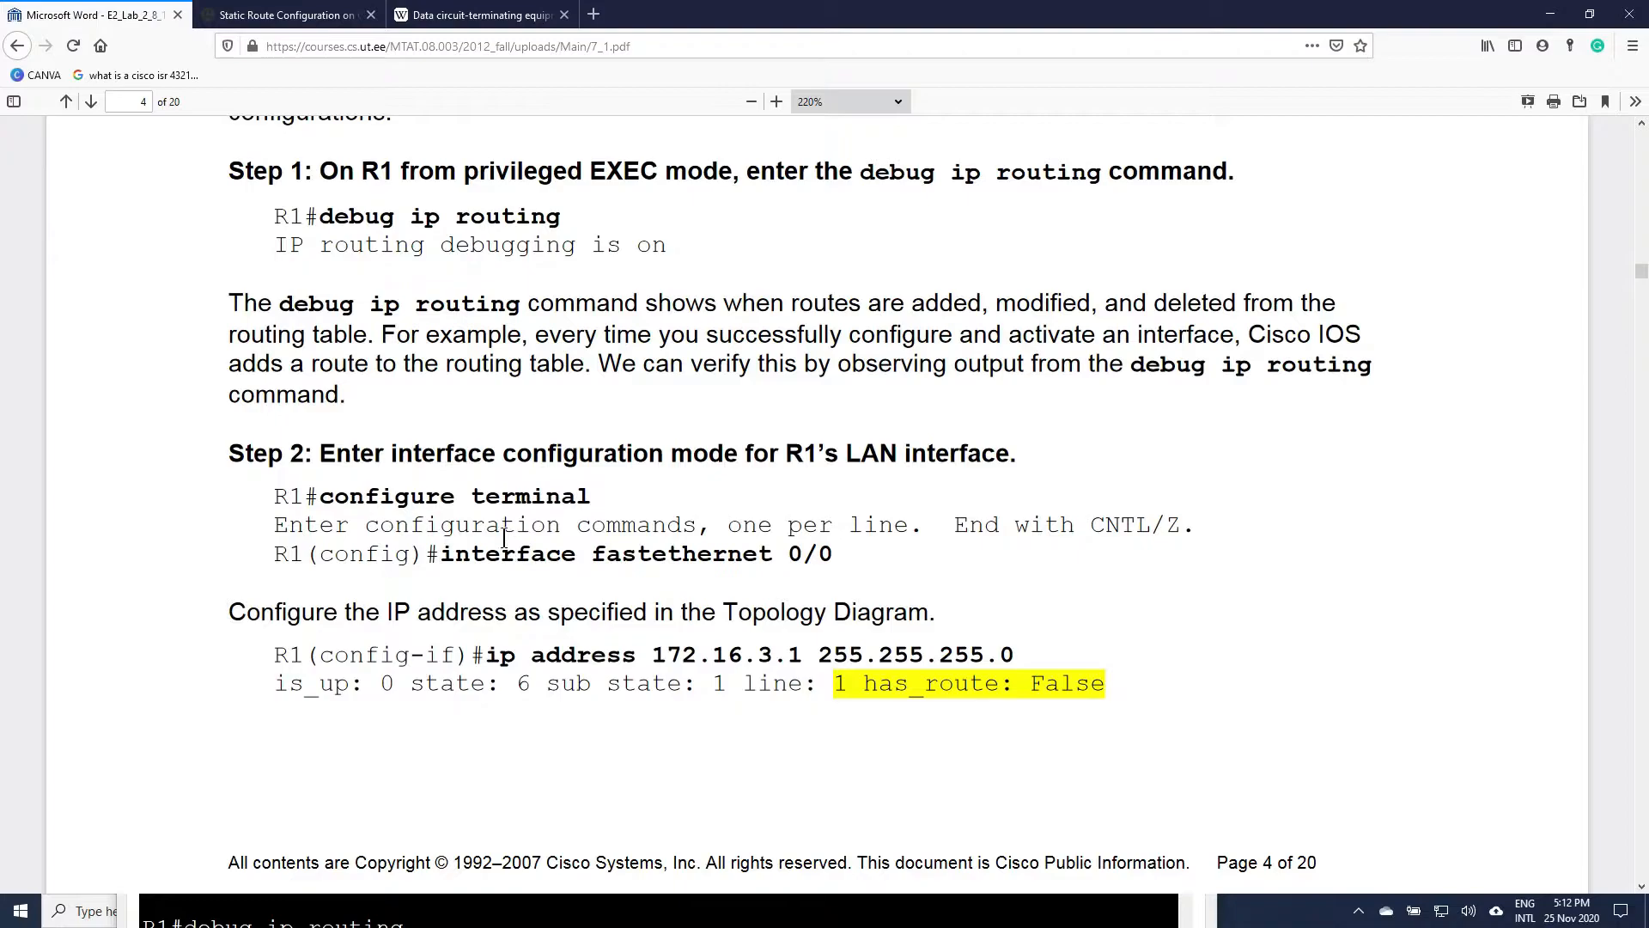
{"action": "scroll", "coordinate": [504, 538], "scroll_direction": "down", "scroll_amount": 2}
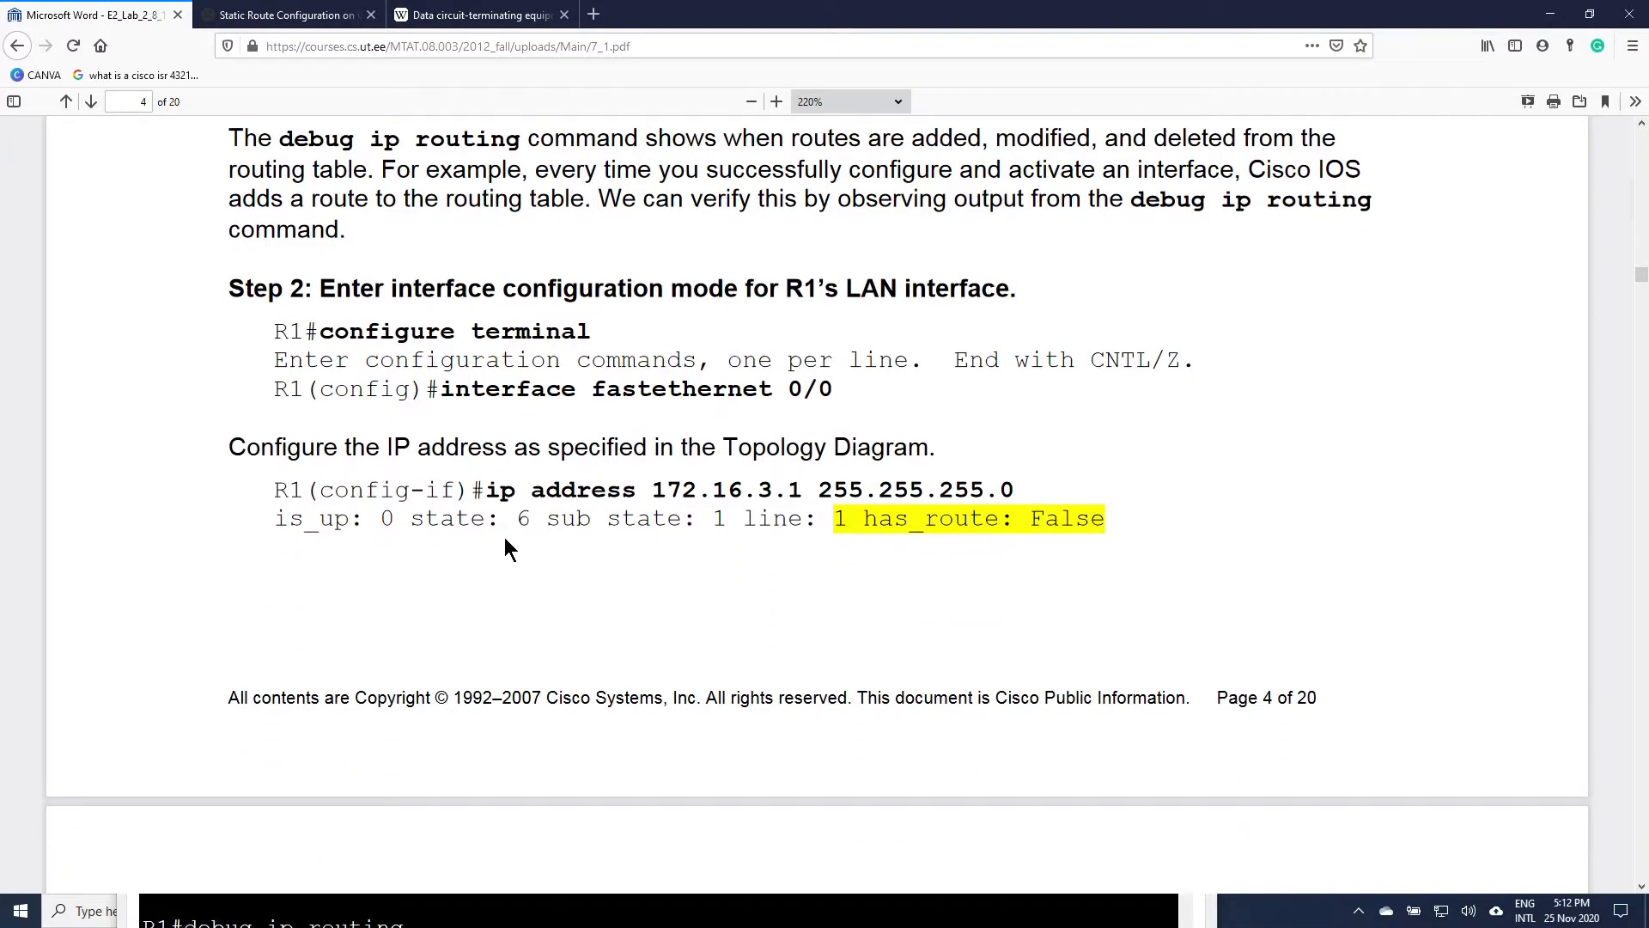
{"action": "double_click", "coordinate": [696, 12]}
{"action": "left_click", "coordinate": [181, 17]}
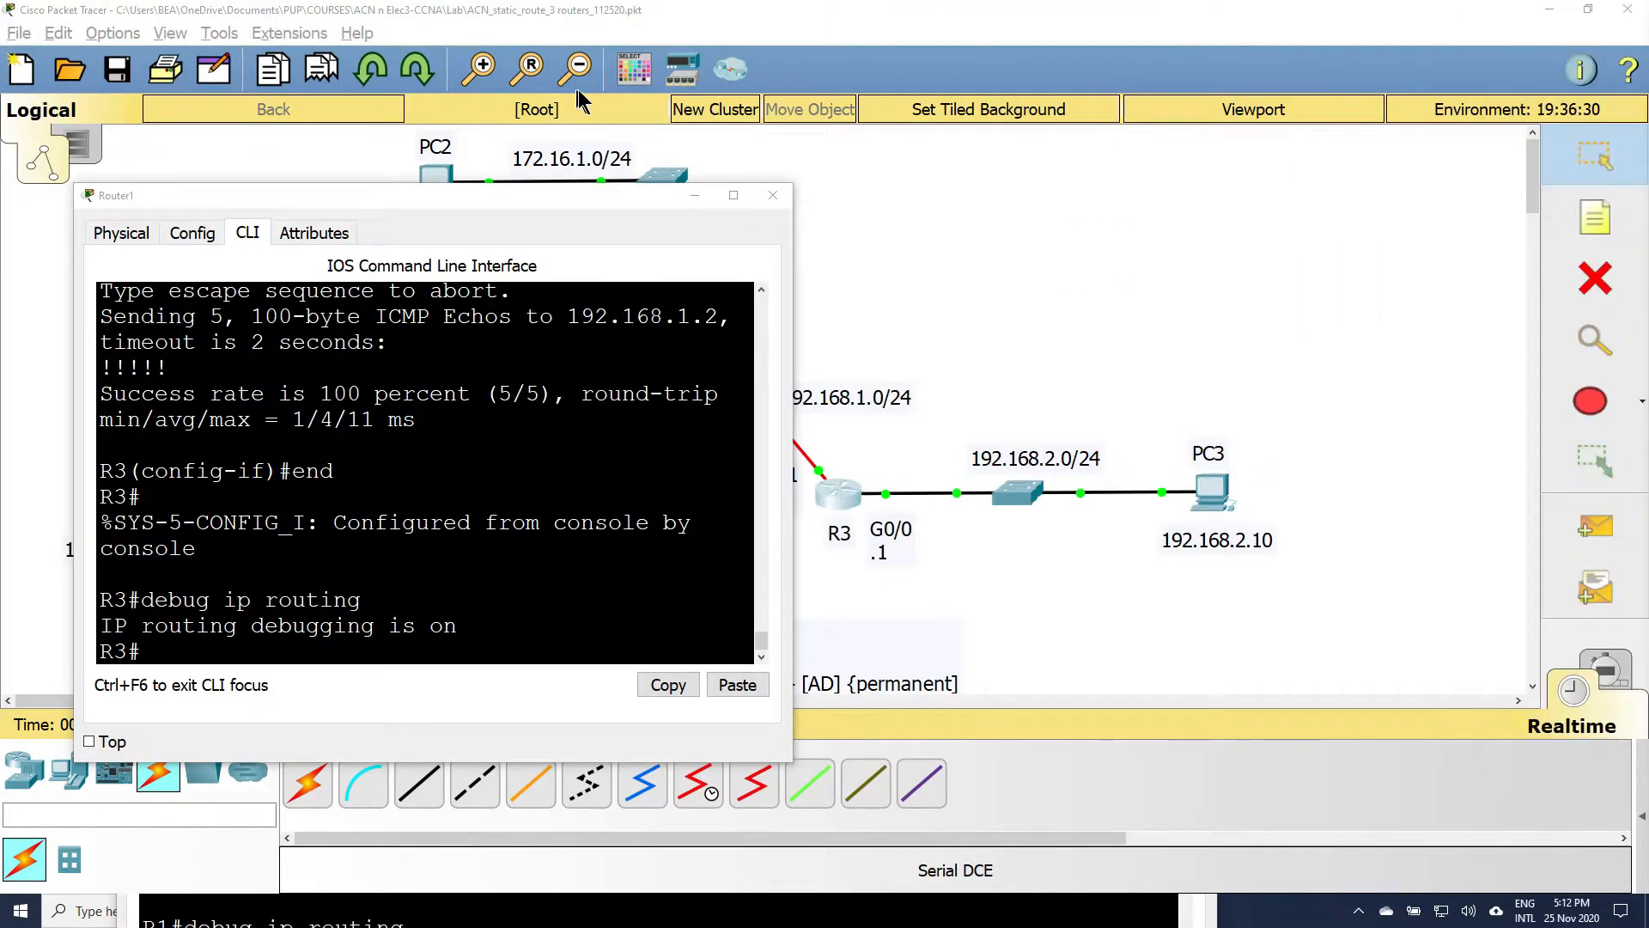
- Move R3's window off the topology, and on router R2 enter configuration mode for interface s0/1/1 and shut the interface down
{"action": "left_click_drag", "start_coordinate": [503, 199], "coordinate": [1264, 188]}
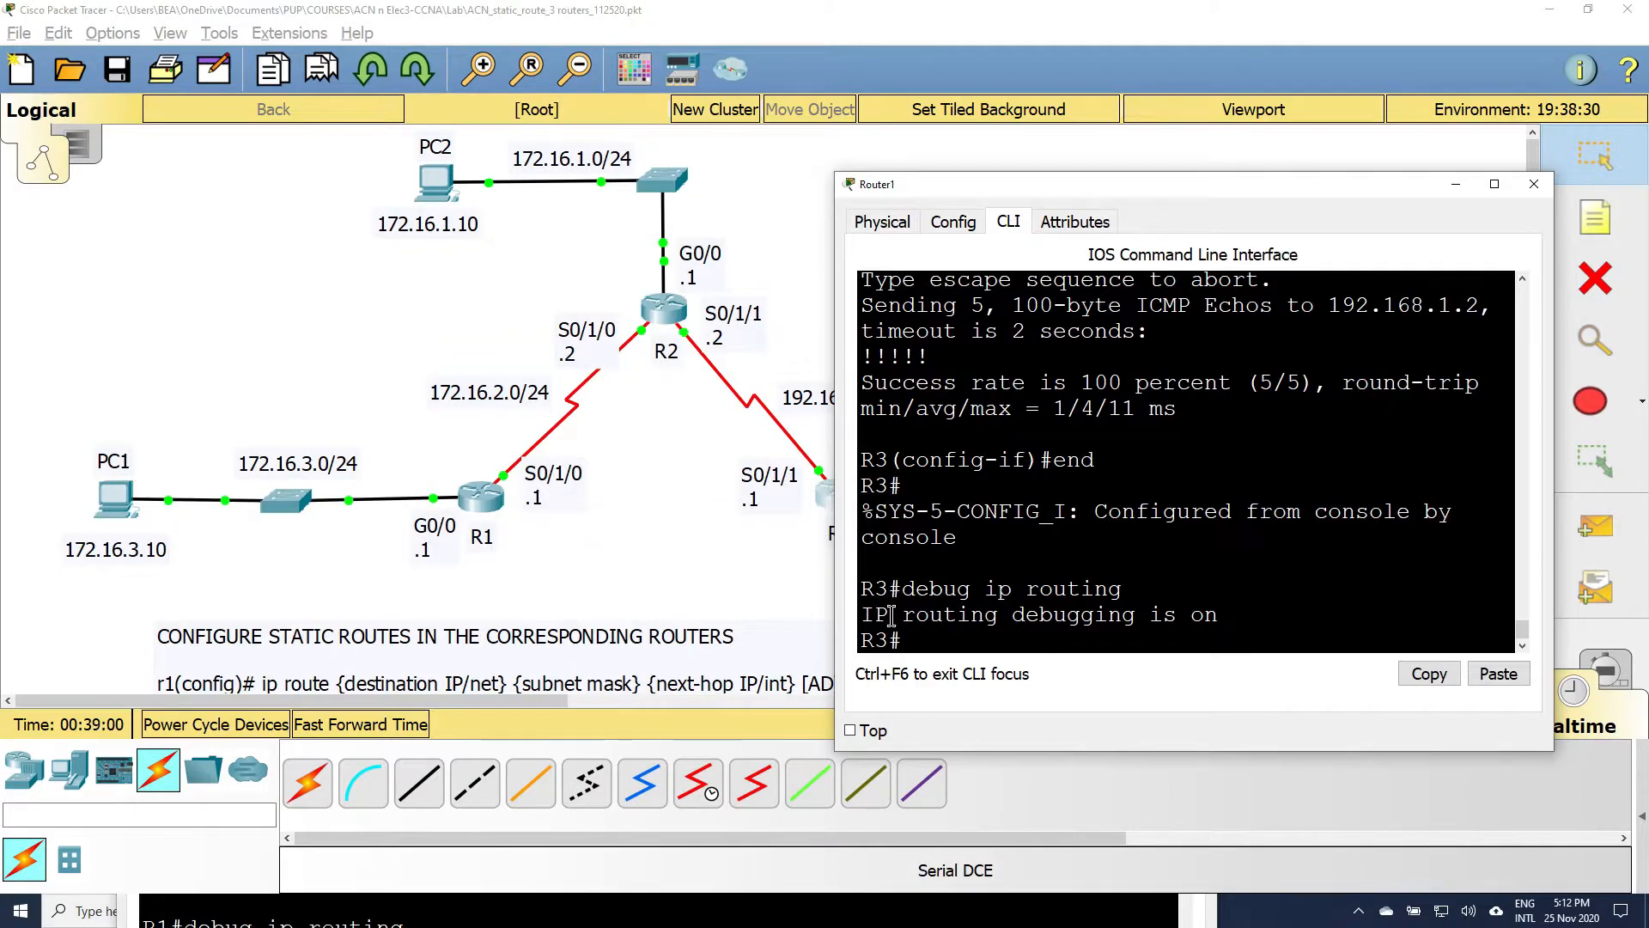
{"action": "left_click_drag", "start_coordinate": [1131, 185], "coordinate": [1196, 159]}
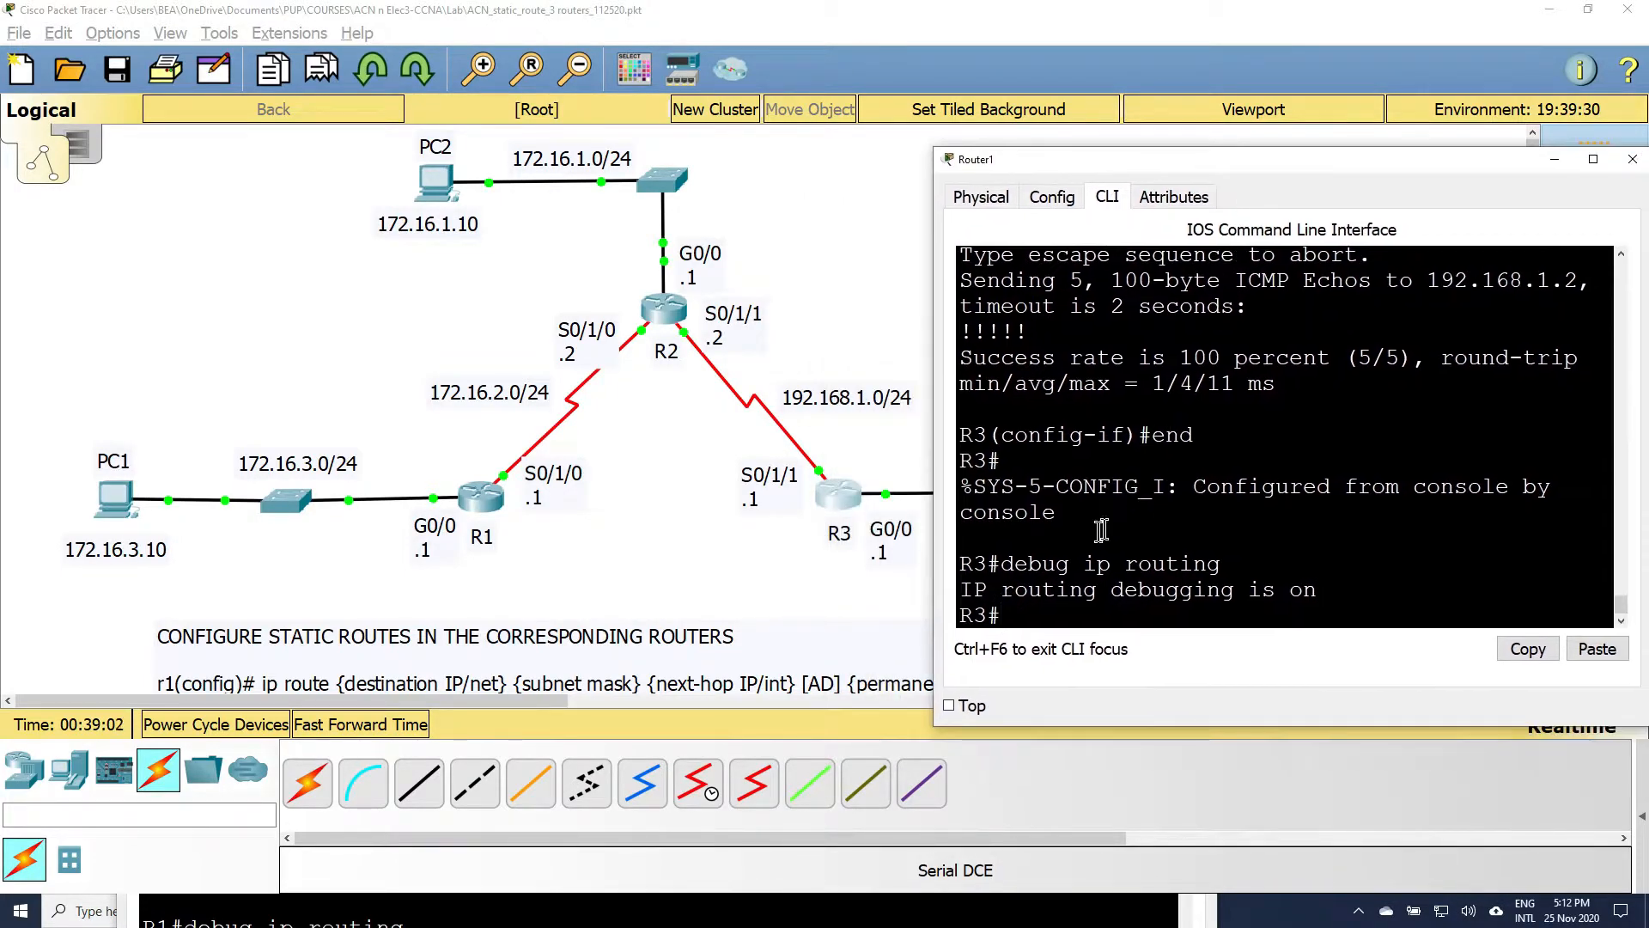
{"action": "left_click", "coordinate": [664, 319]}
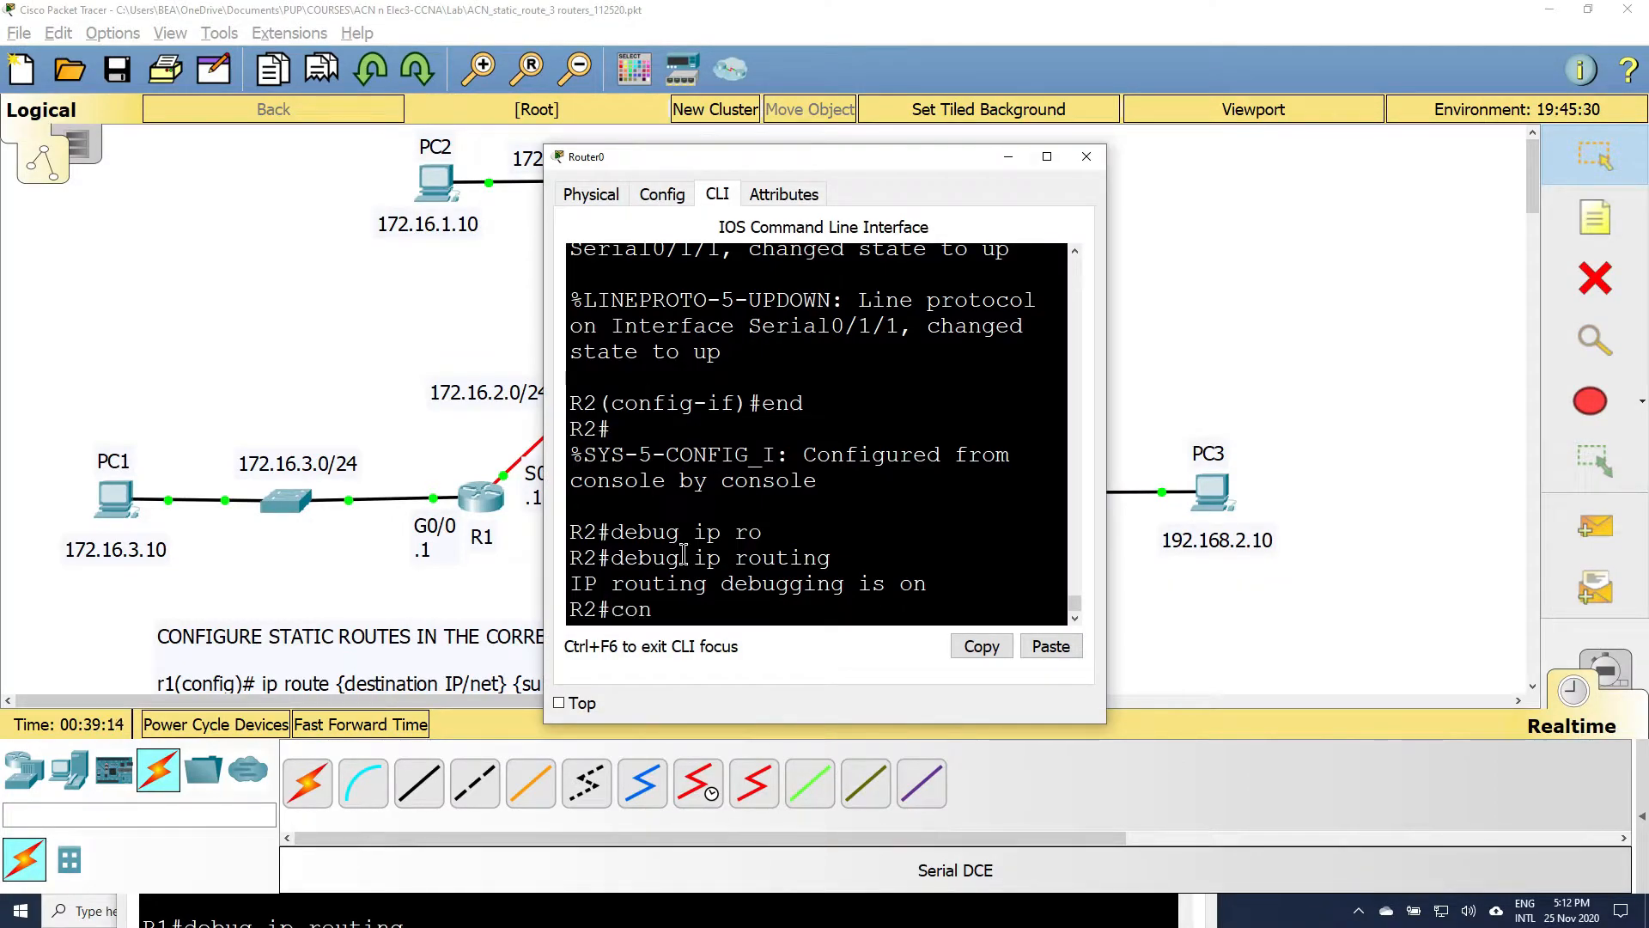
{"action": "key", "text": "Return"}
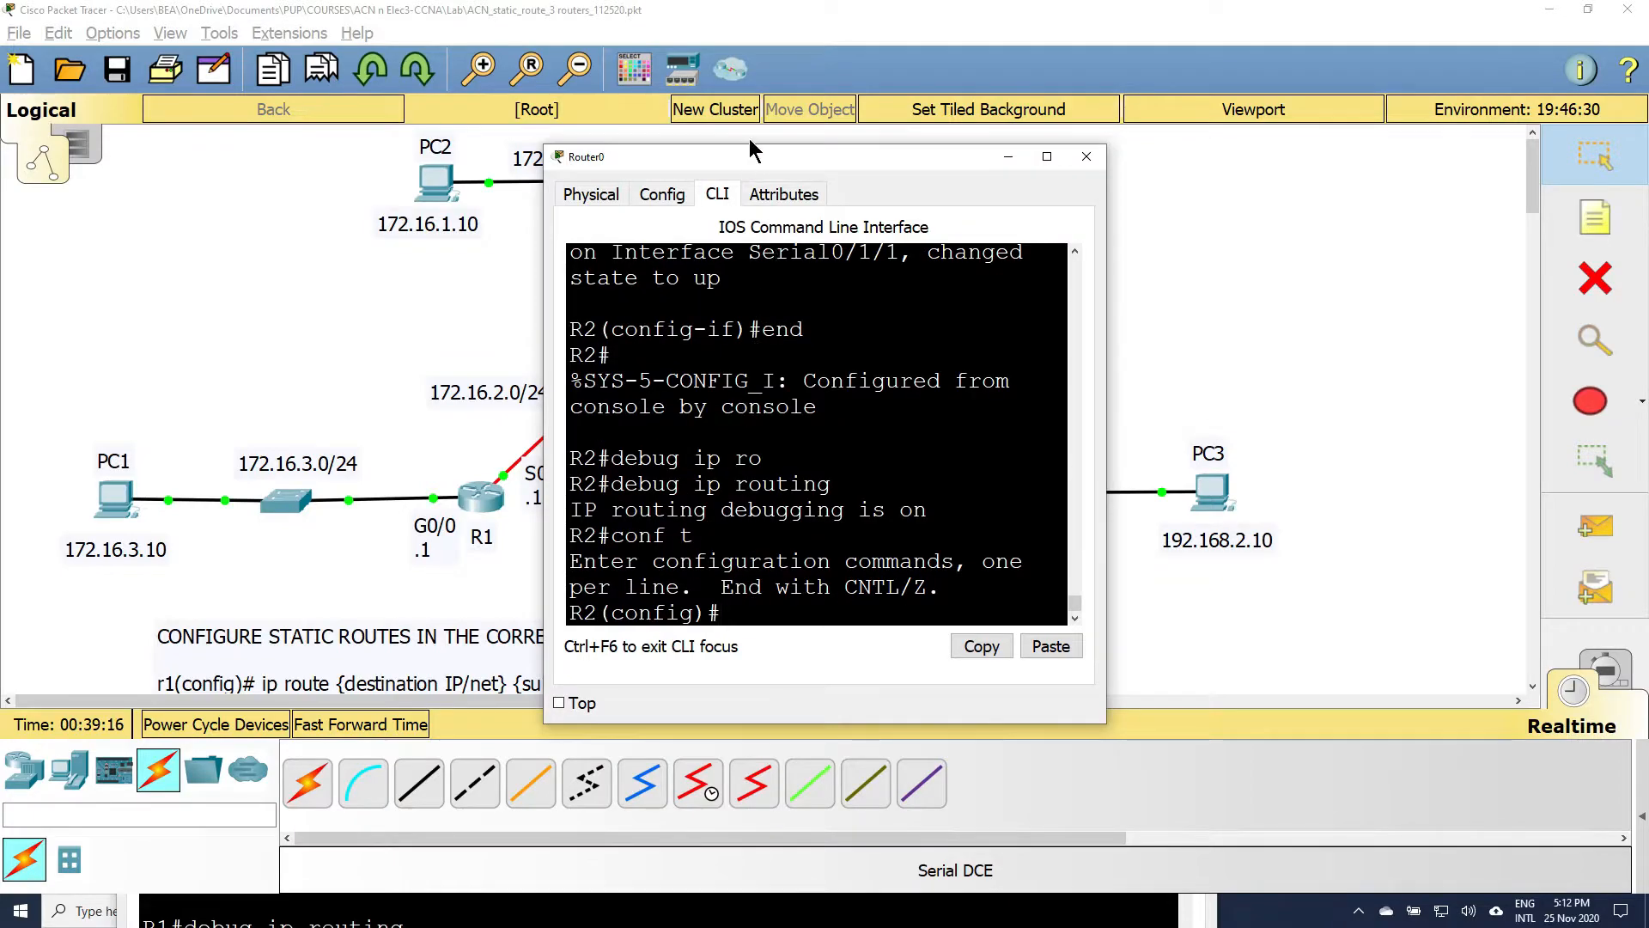
{"action": "left_click_drag", "start_coordinate": [802, 156], "coordinate": [698, 169]}
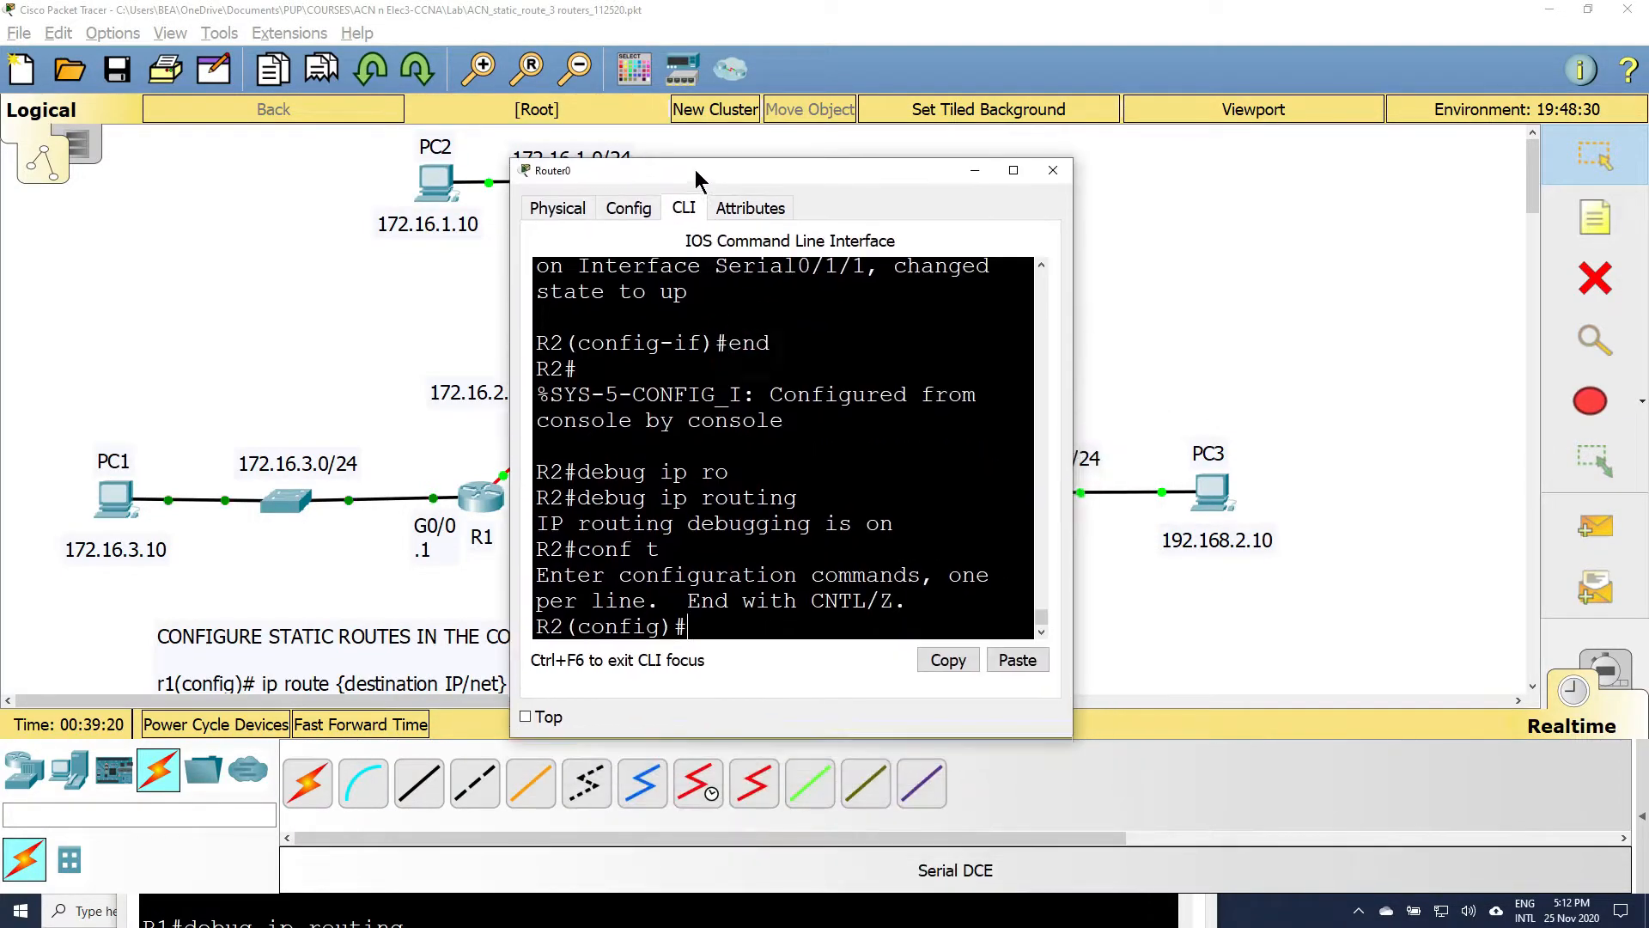
{"action": "type", "text": "int s0"}
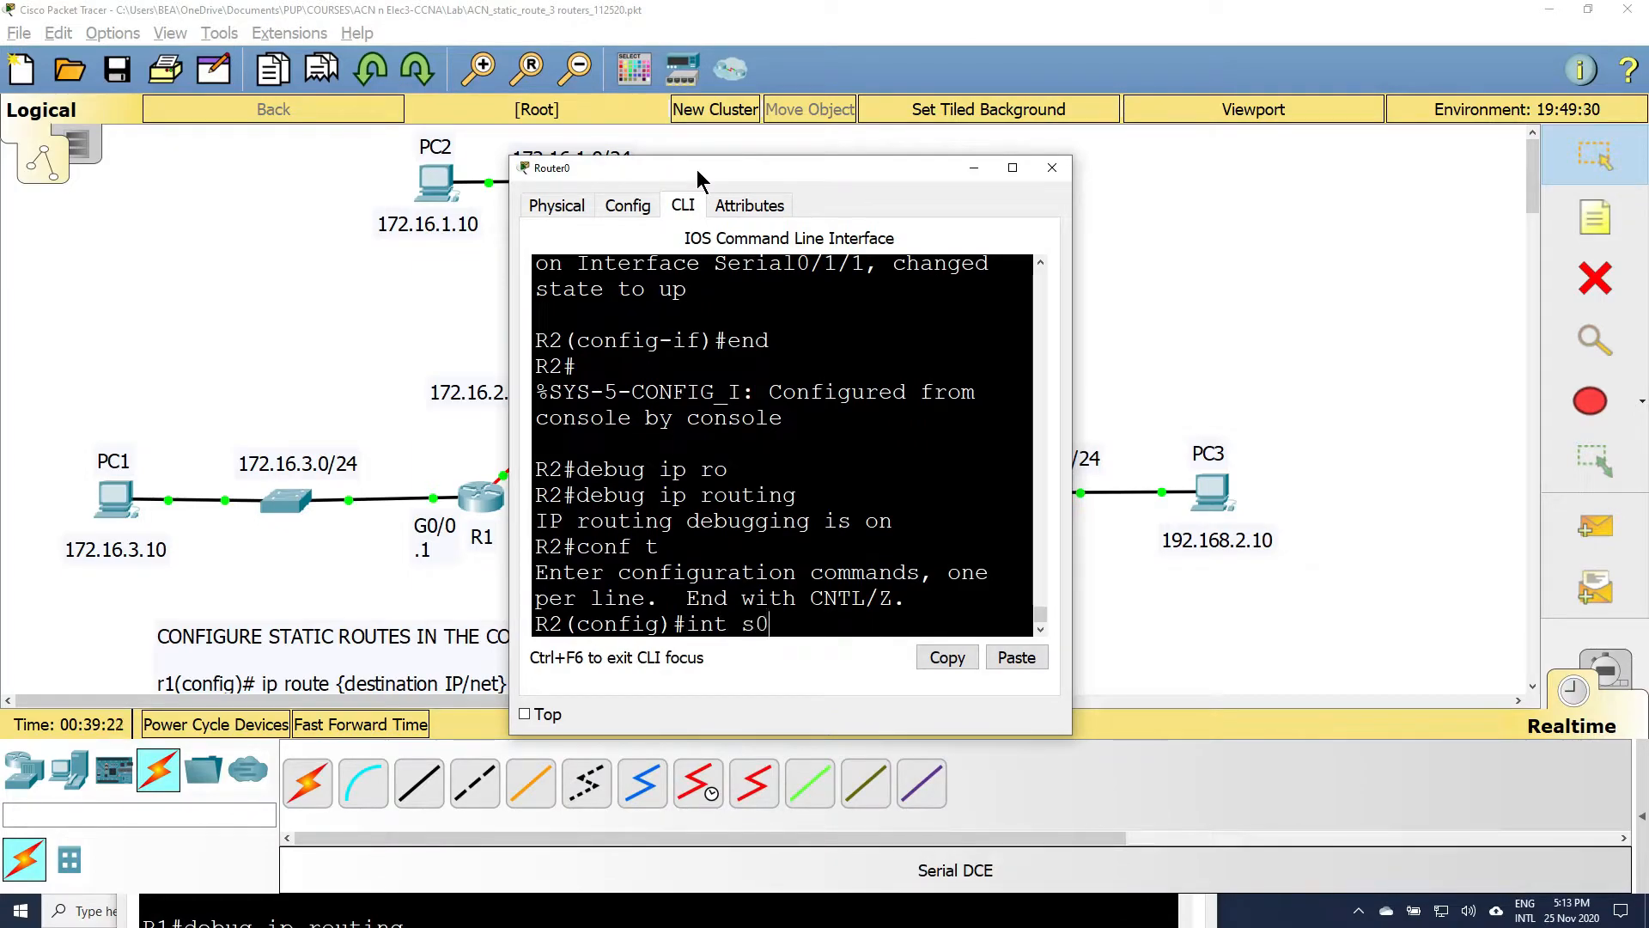
{"action": "type", "text": "/1/1"}
{"action": "key", "text": "Return"}
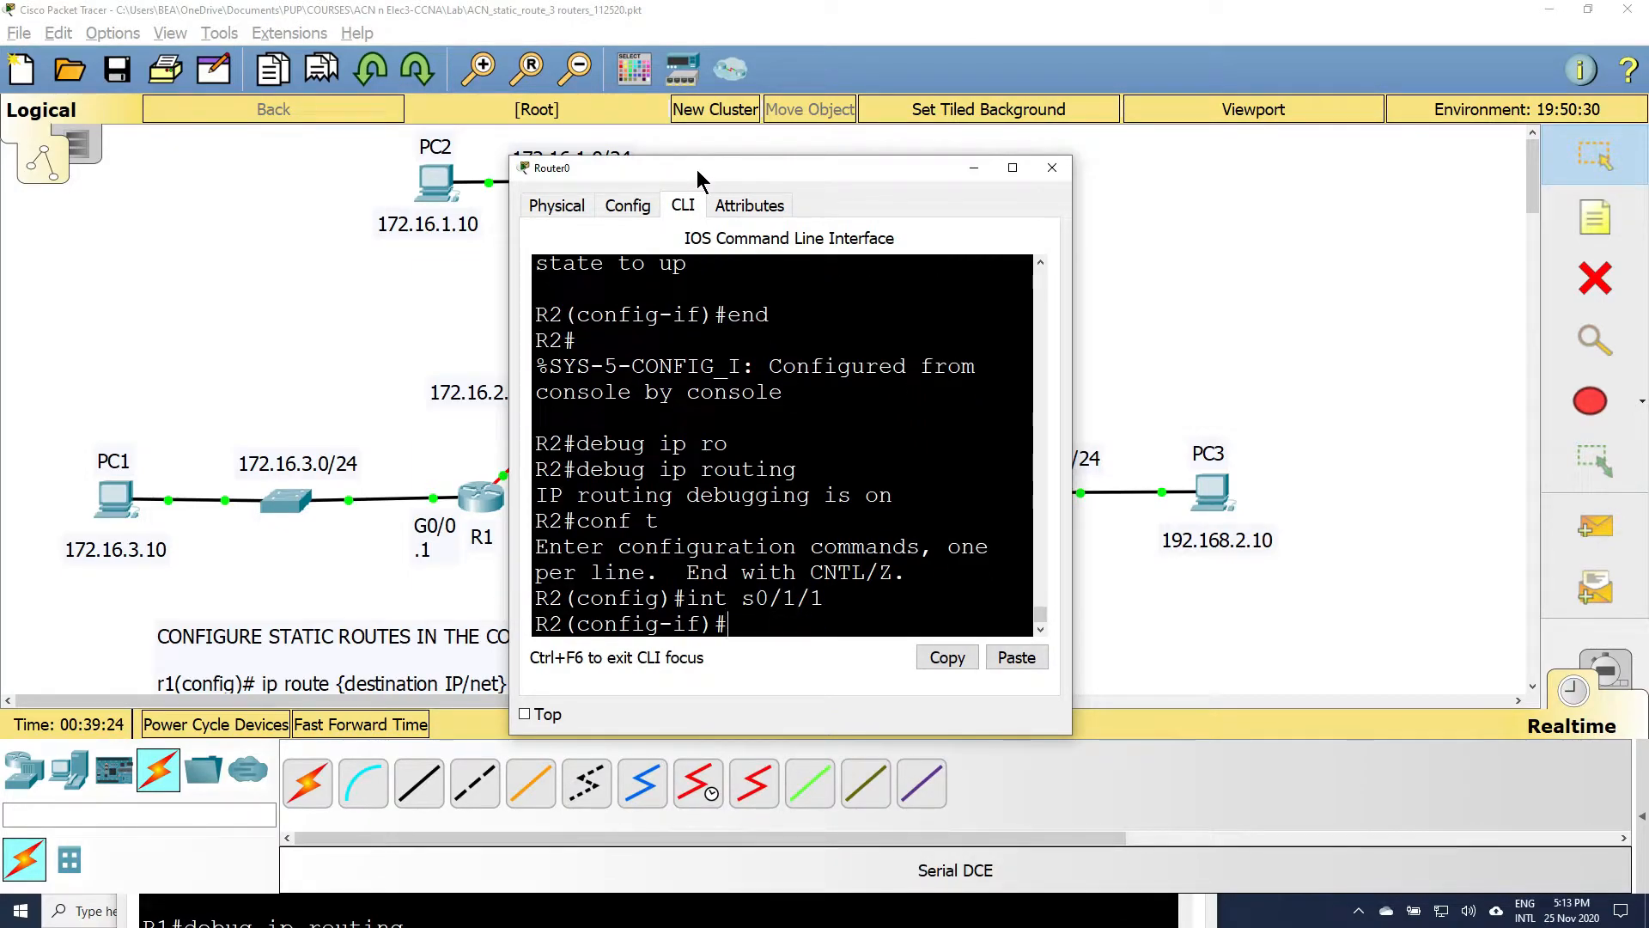
{"action": "type", "text": "shu"}
{"action": "key", "text": "Return"}
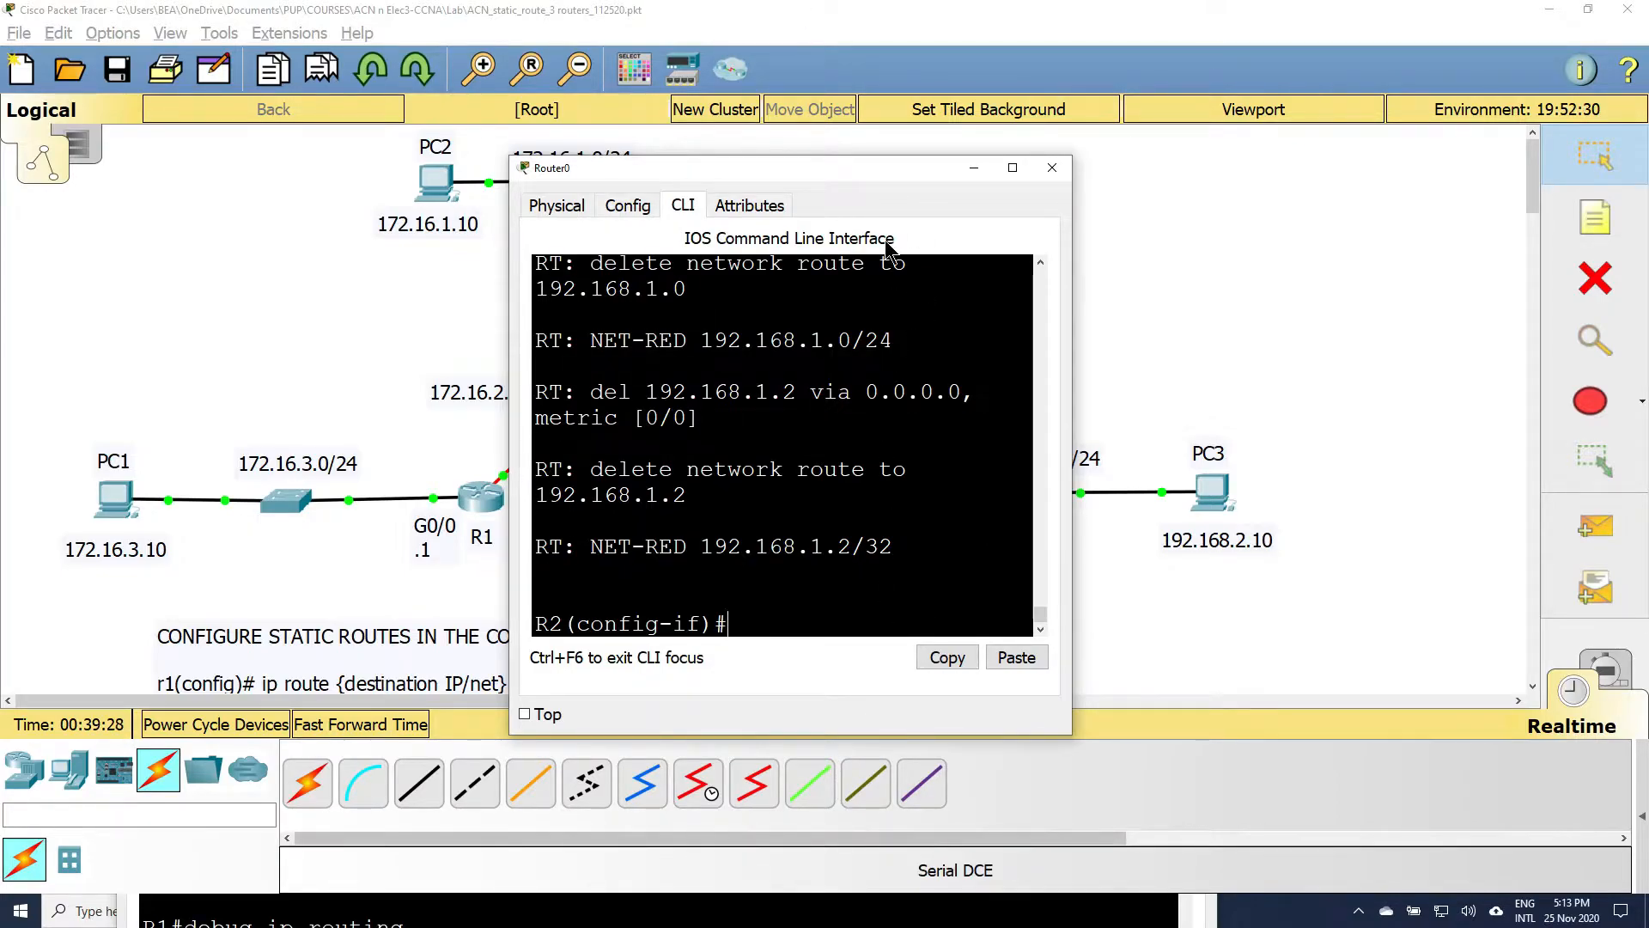
- Move R2's window off the topology and review router R3's debug output for routes deleted after the R2 interface shutdown
{"action": "left_click_drag", "start_coordinate": [880, 172], "coordinate": [572, 172]}
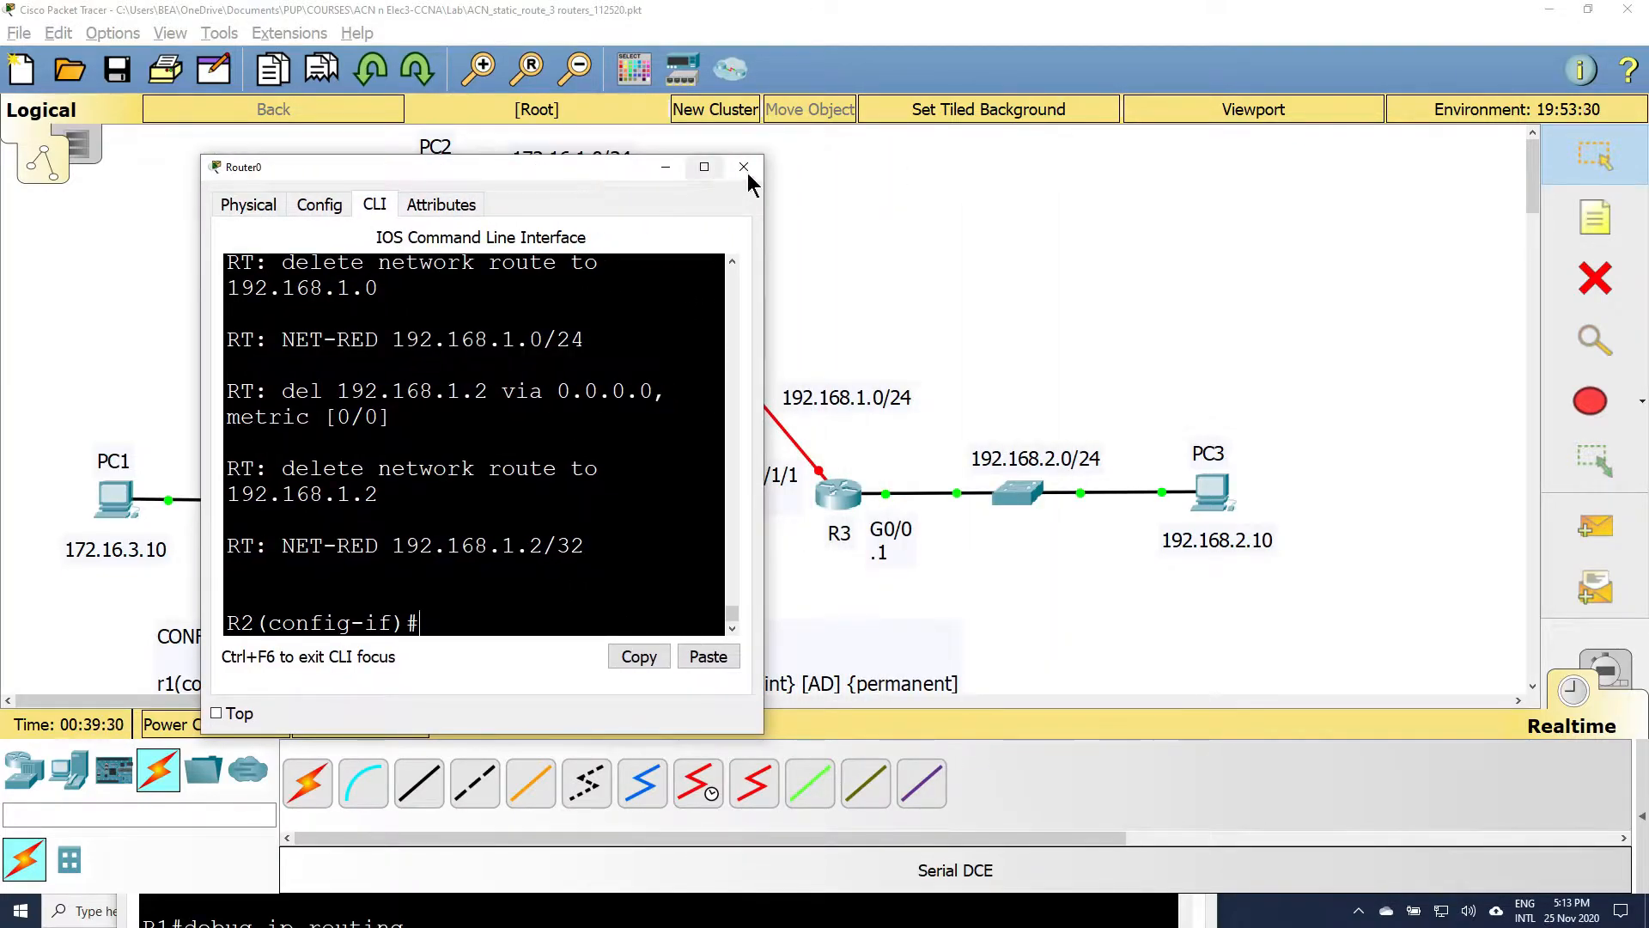
{"action": "left_click", "coordinate": [842, 503]}
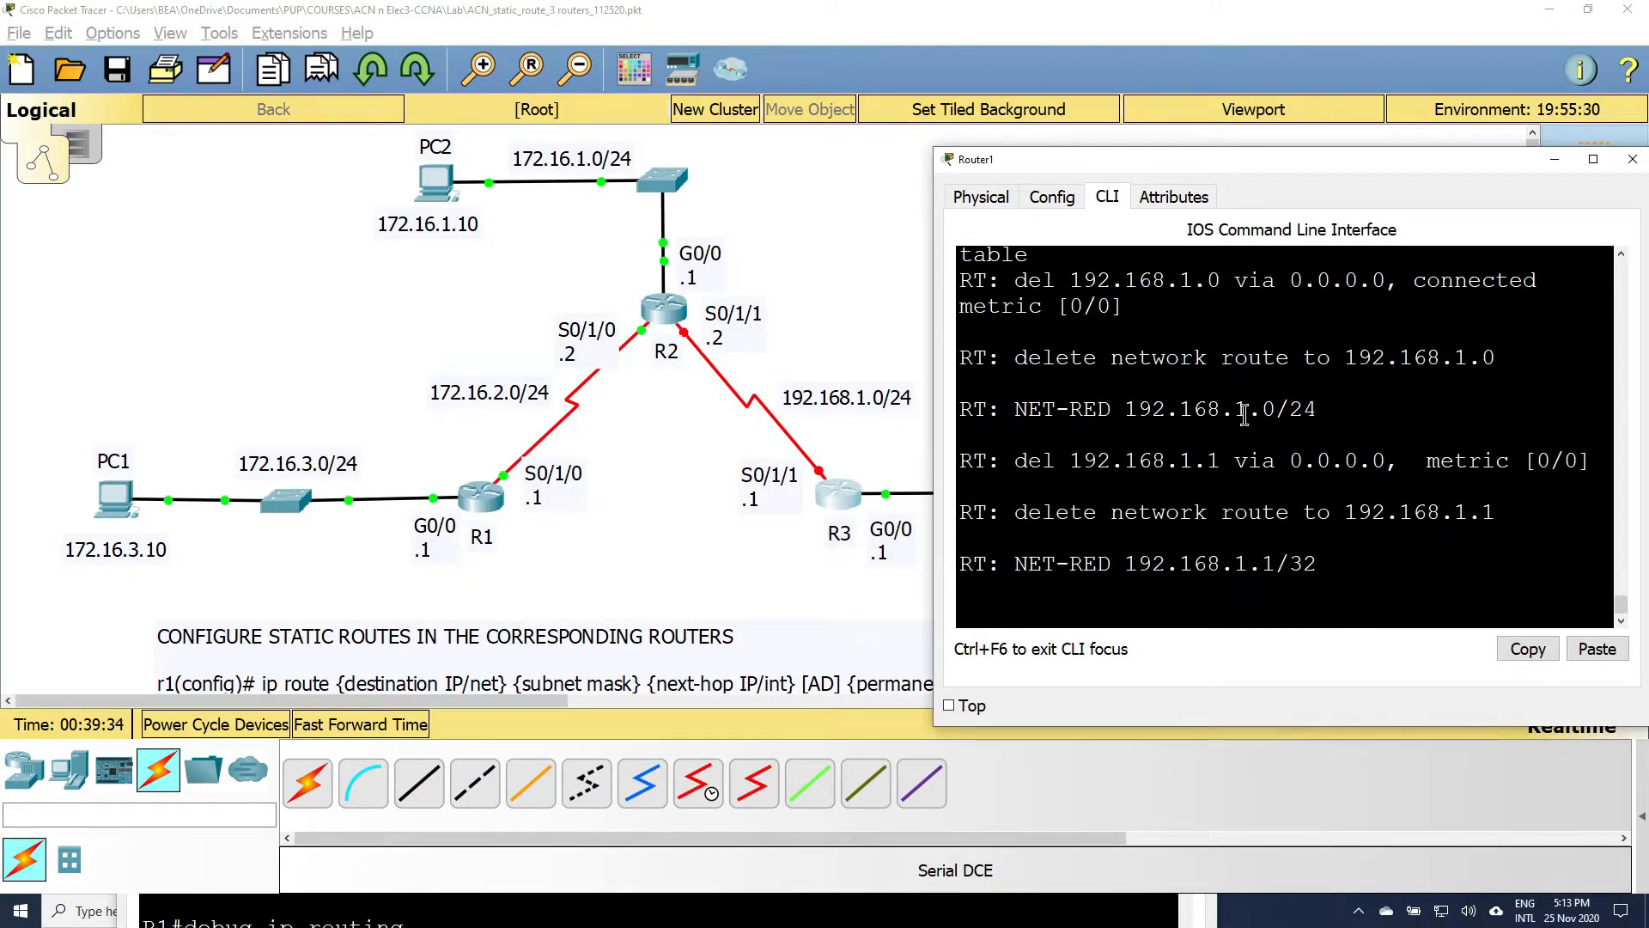
{"action": "scroll", "coordinate": [1242, 412], "scroll_direction": "up", "scroll_amount": 2}
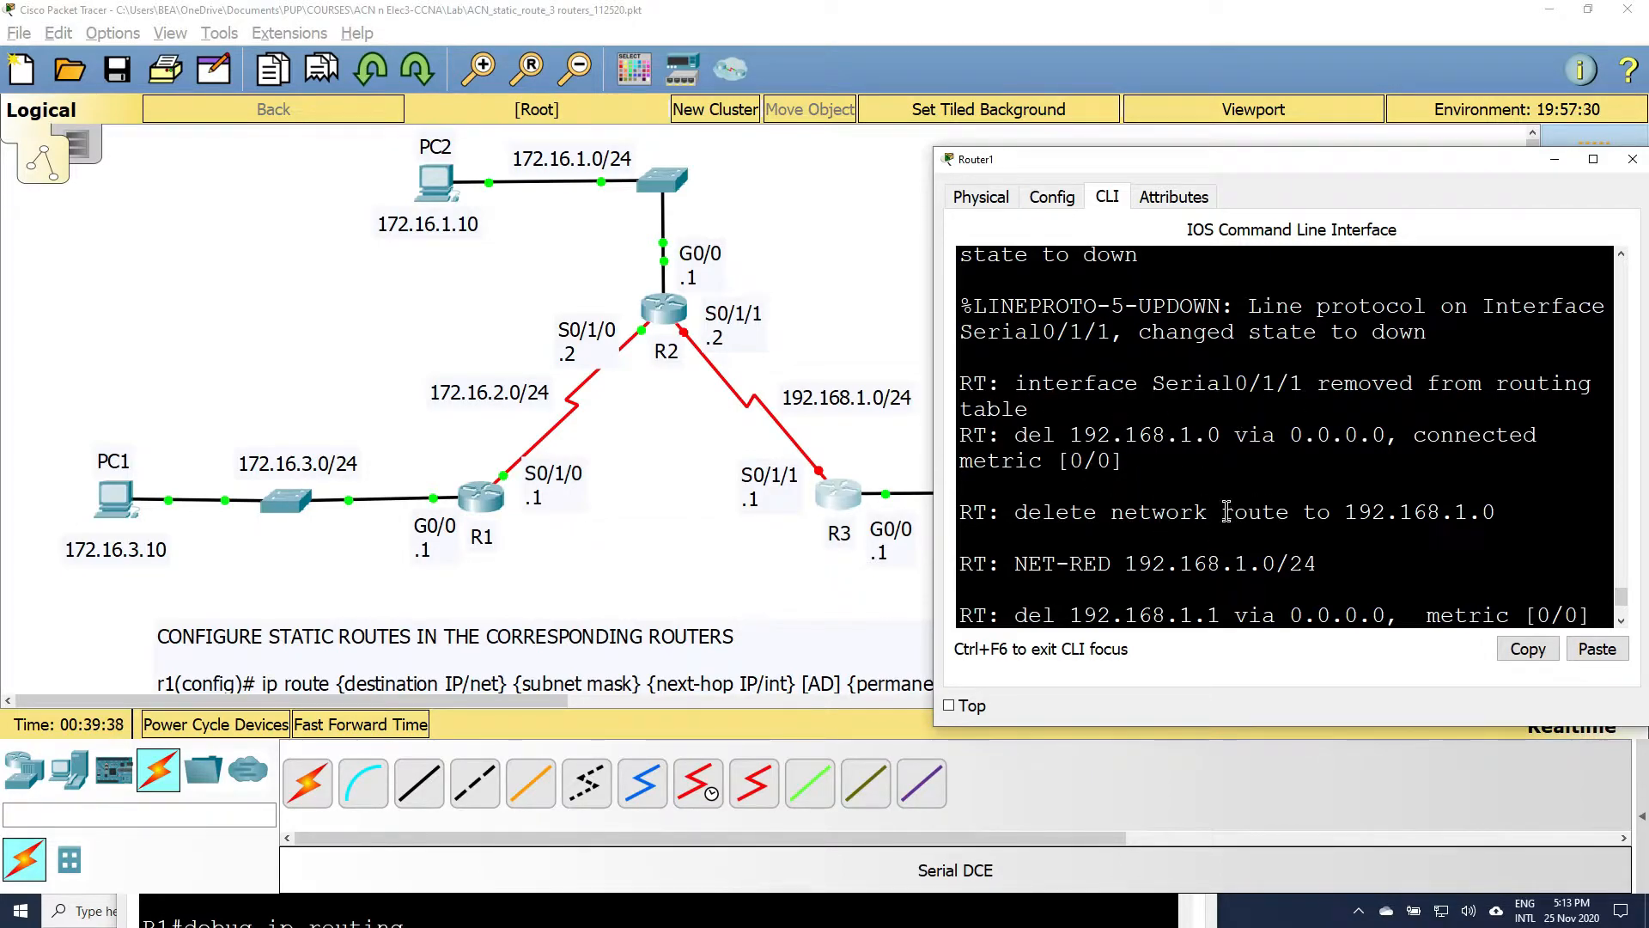
{"action": "scroll", "coordinate": [1277, 525], "scroll_direction": "down", "scroll_amount": 2}
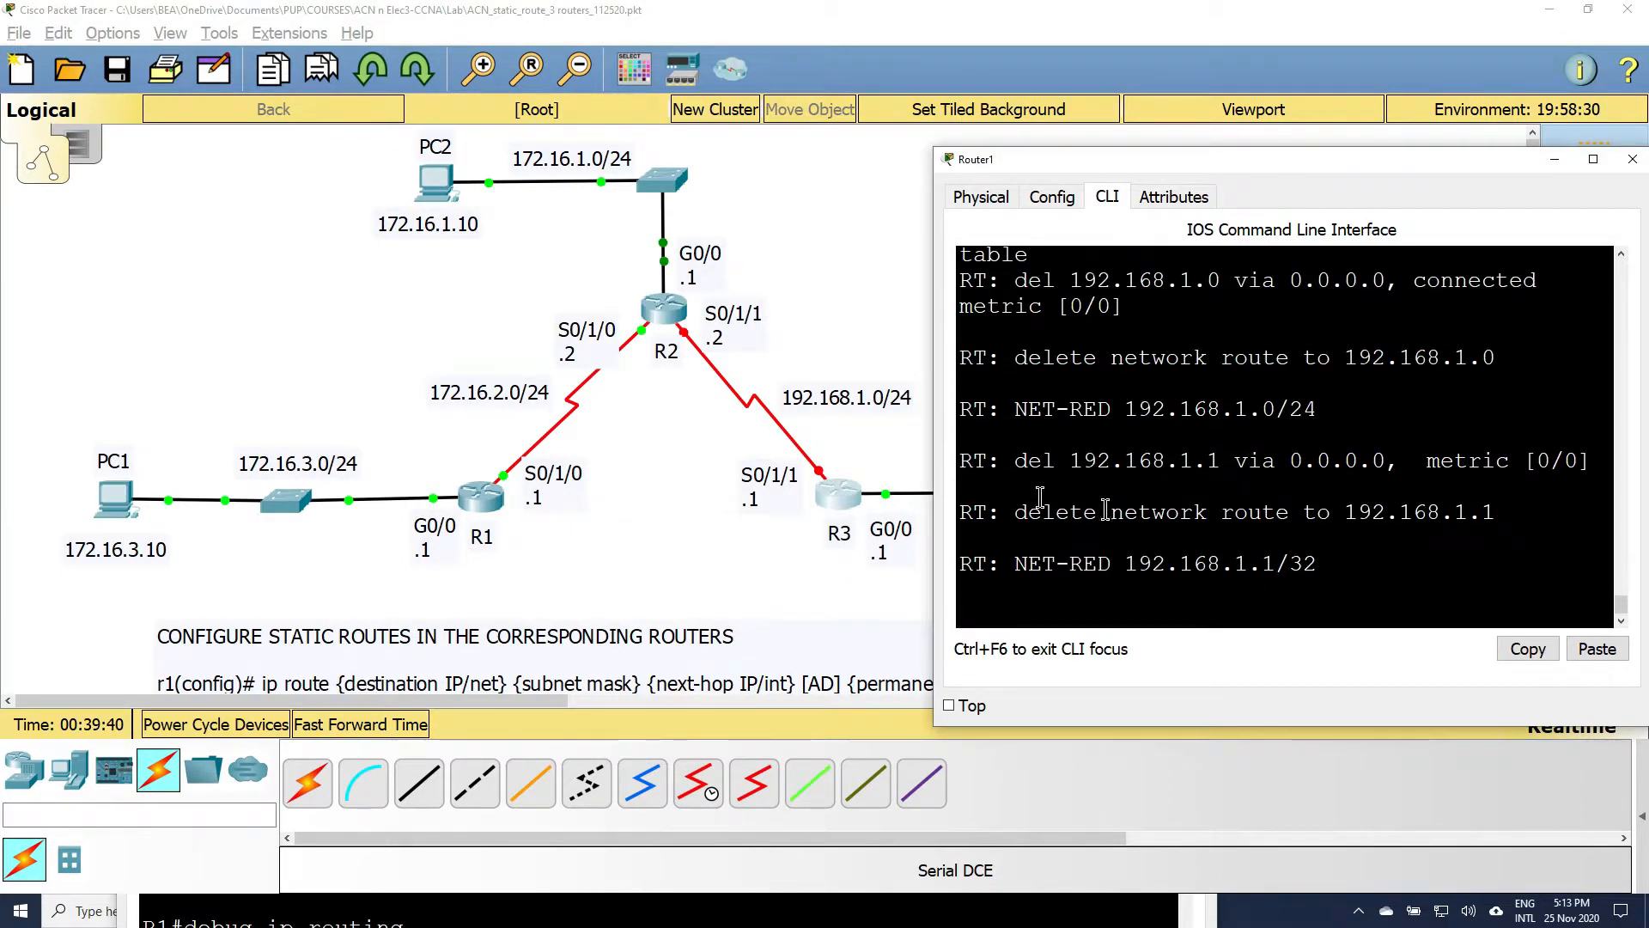
- On router R2, bring interface s0/1/1 back up with the no shut command
{"action": "left_click", "coordinate": [664, 308]}
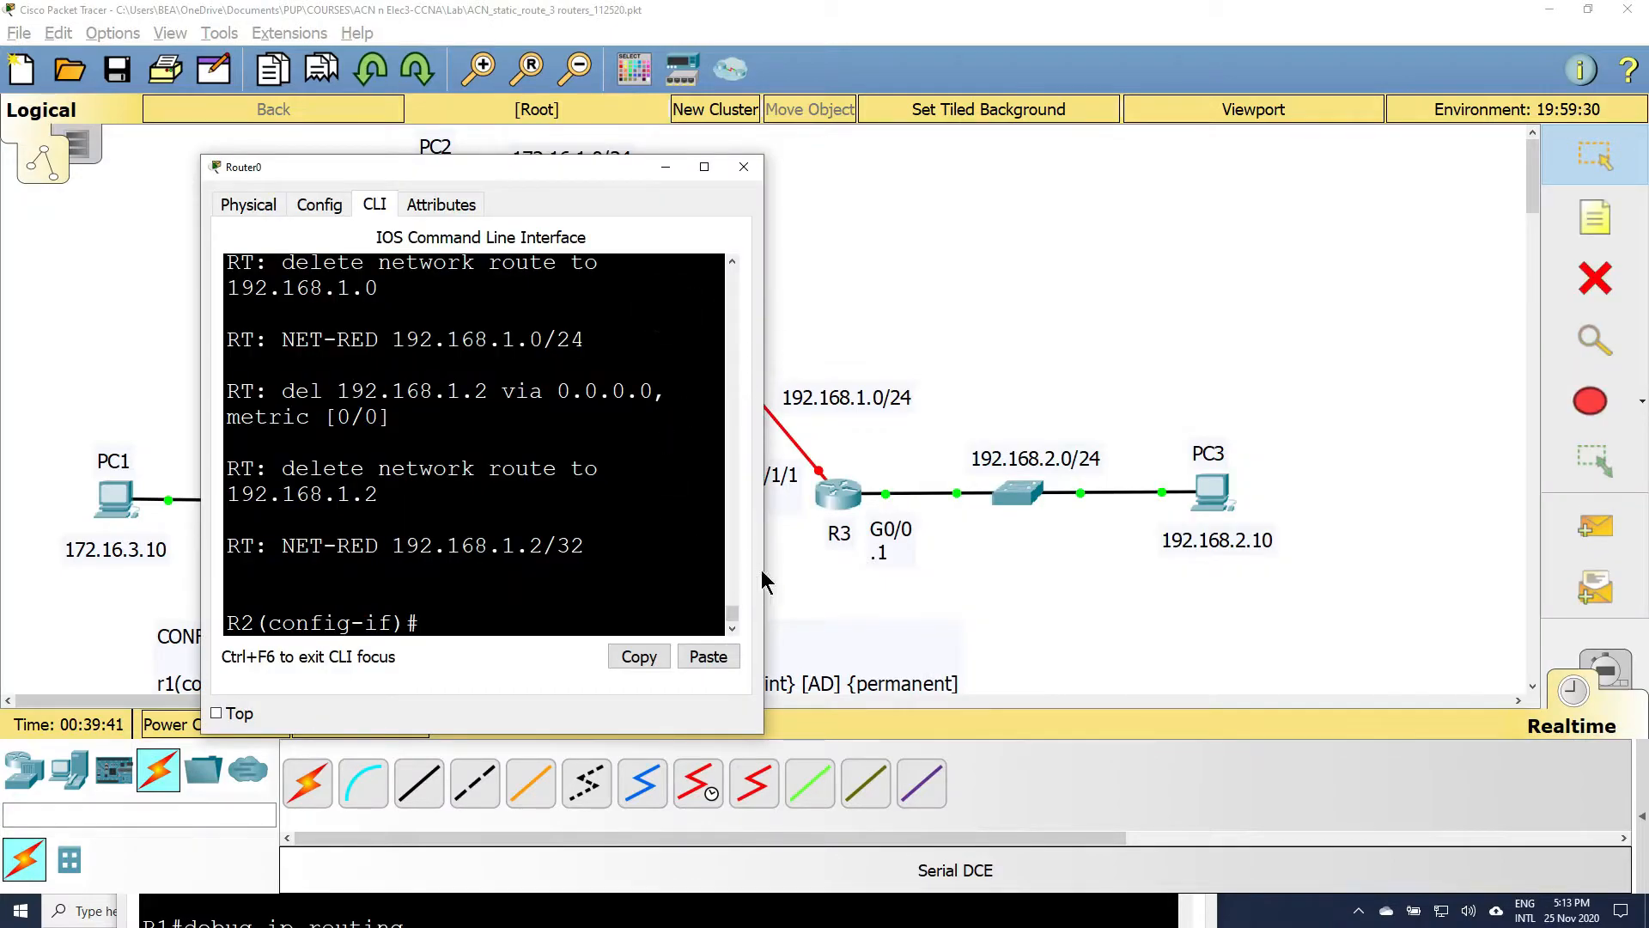
{"action": "type", "text": "int s0/1/1"}
{"action": "key", "text": "Return"}
{"action": "type", "text": "no shit"}
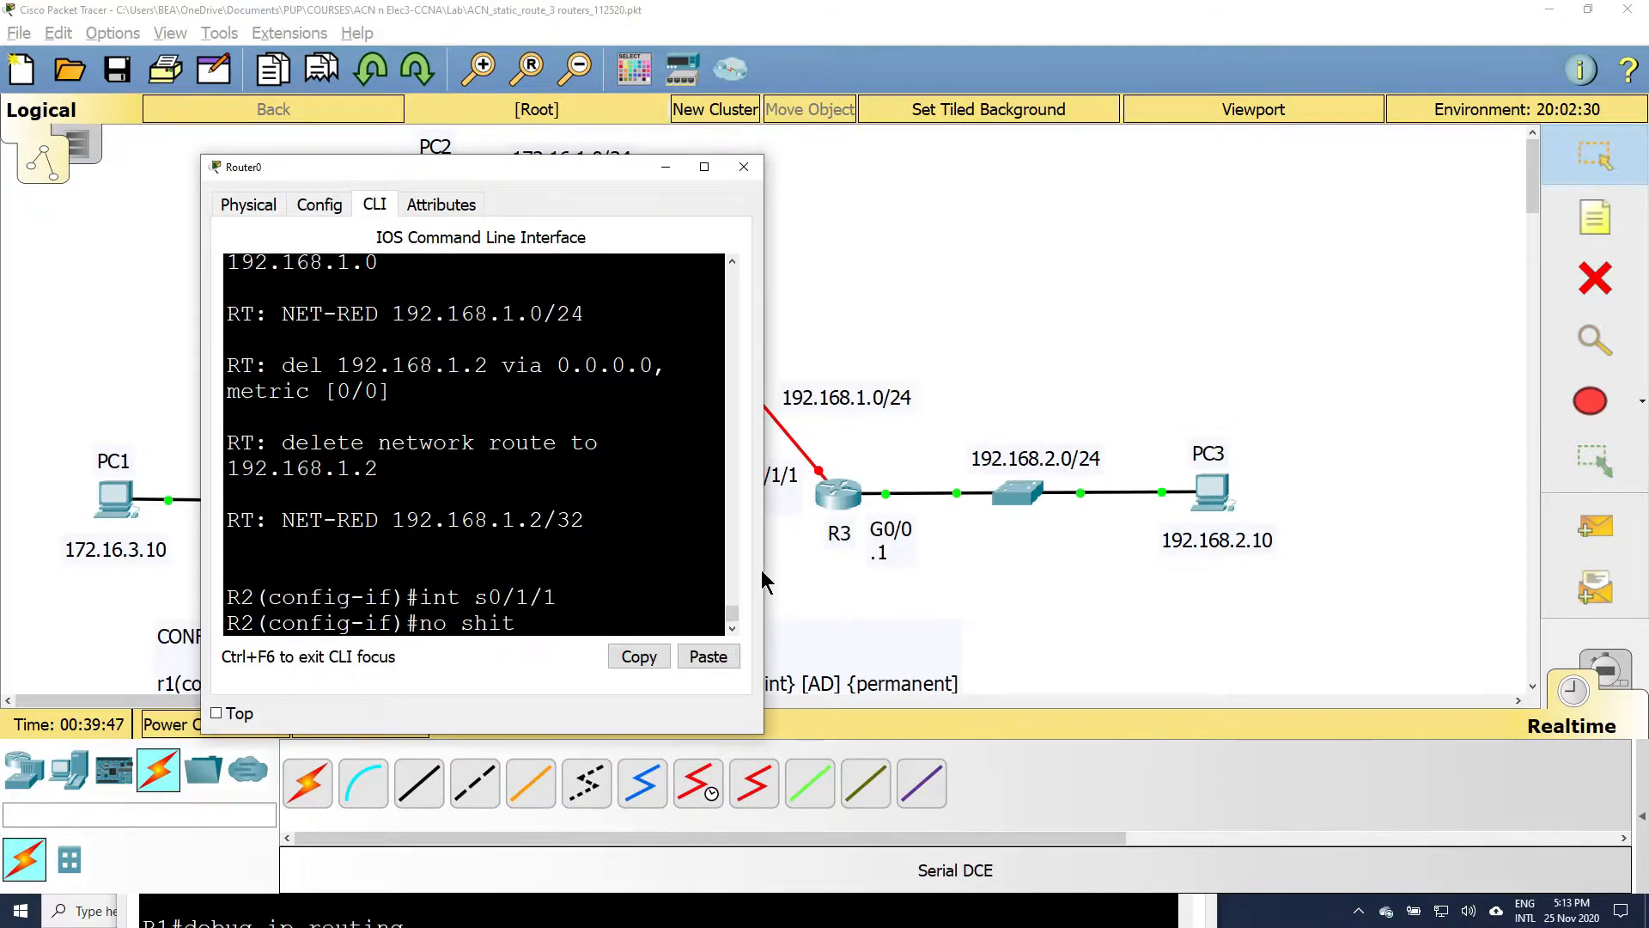
{"action": "key", "text": "BackSpace"}
{"action": "key", "text": "BackSpace"}
{"action": "type", "text": "ut"}
{"action": "key", "text": "Return"}
{"action": "key", "text": "Return"}
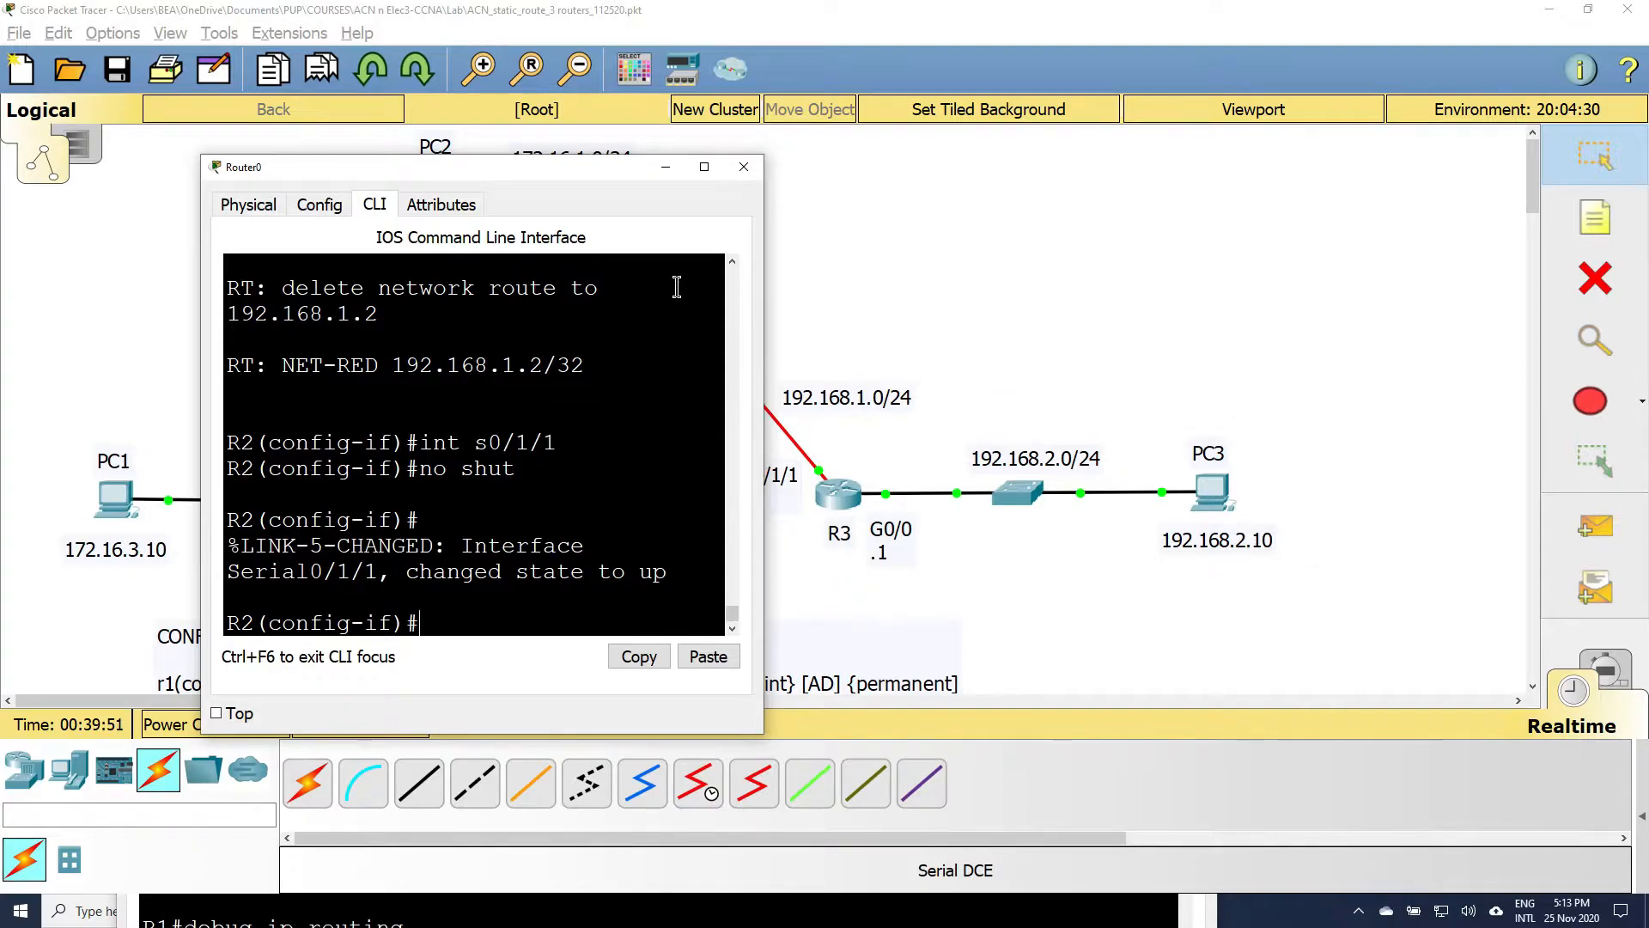
- Examine router R3's debug output for the routes added for the 192.168.1.0/24 link
{"action": "left_click", "coordinate": [758, 551]}
{"action": "left_click", "coordinate": [830, 503]}
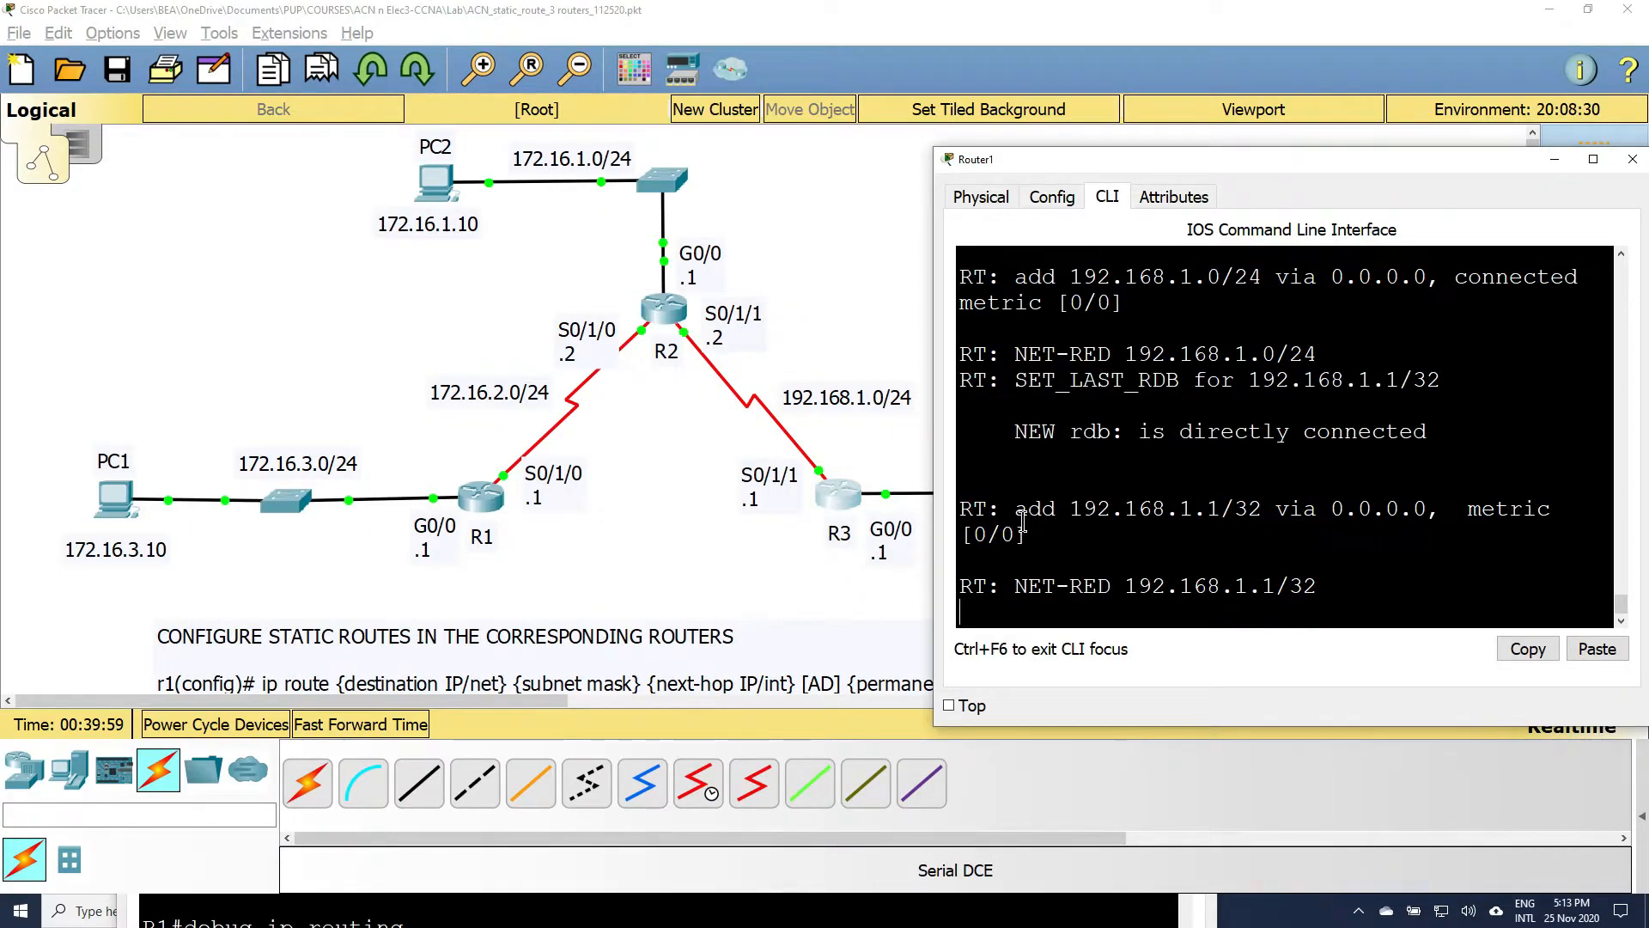
{"action": "left_click_drag", "start_coordinate": [1016, 512], "coordinate": [1509, 507]}
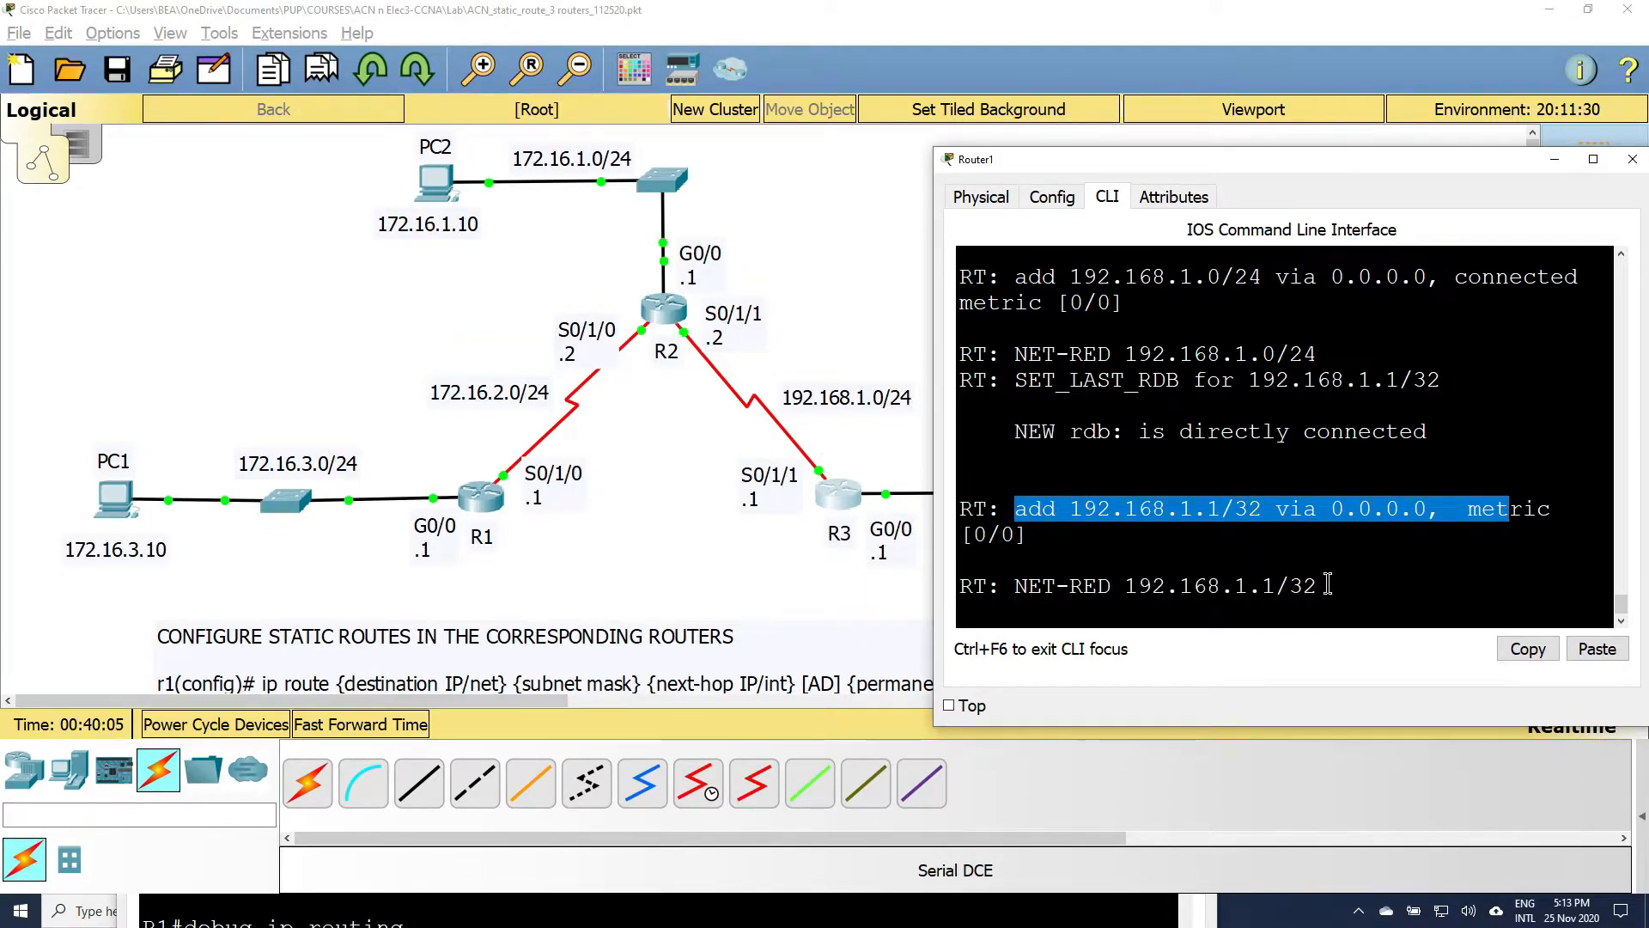
{"action": "left_click", "coordinate": [1357, 582]}
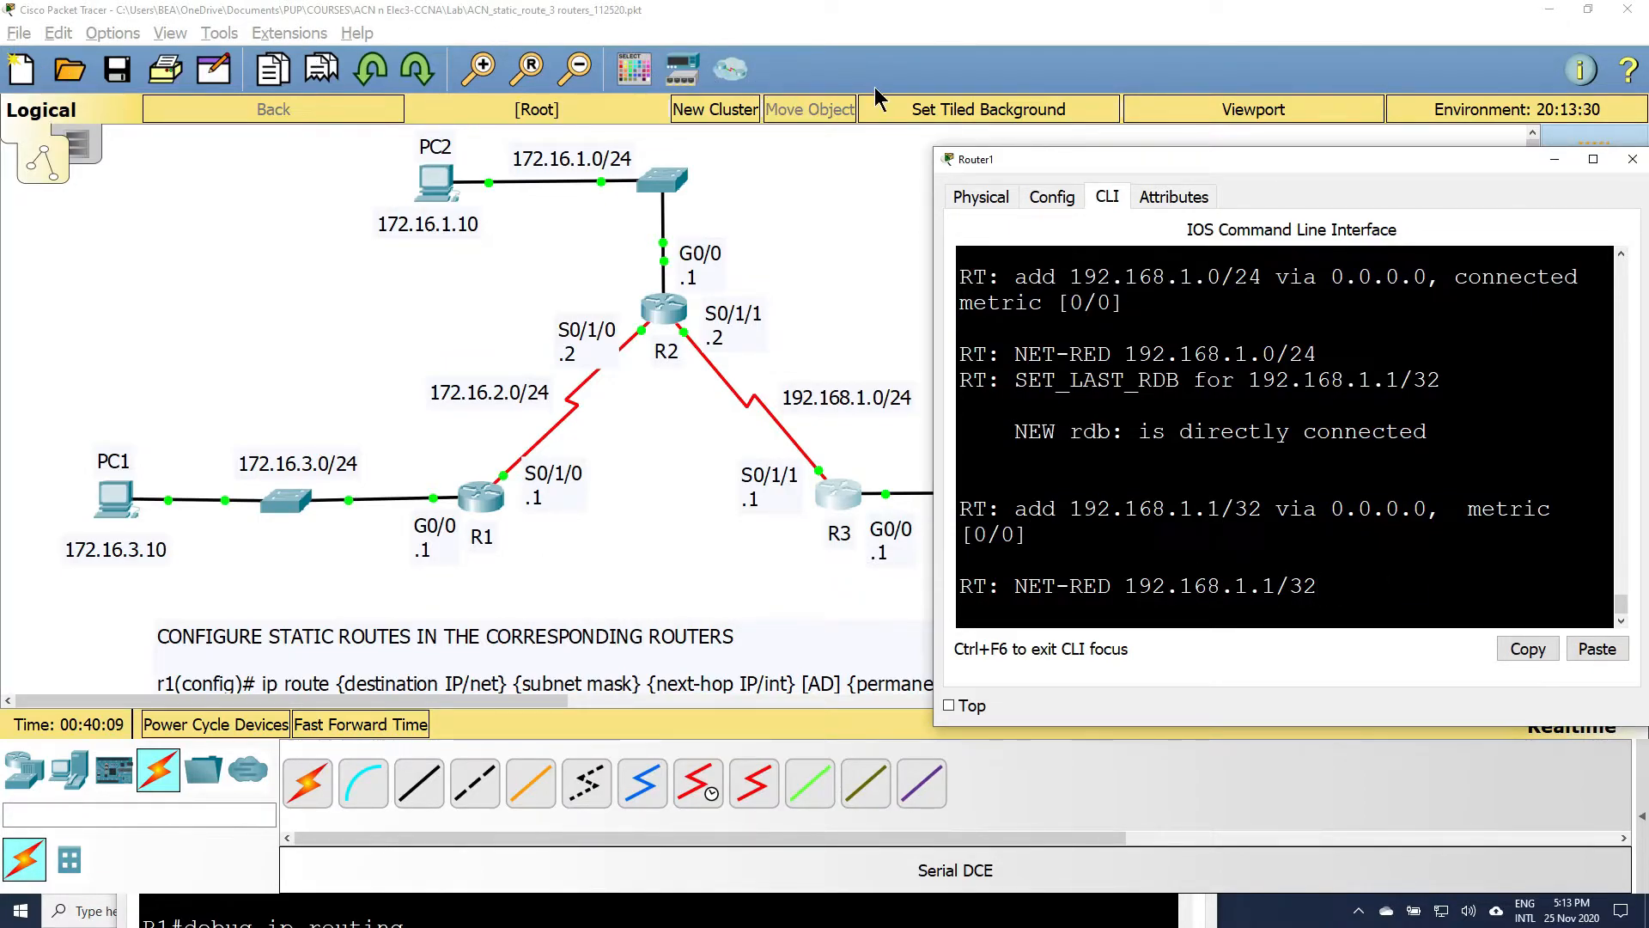
- Switch to the lab PDF in Firefox, enlarge its window, and read Step 3 on installing the route and the interface troubleshooting checklist
{"action": "key", "text": "alt+Tab"}
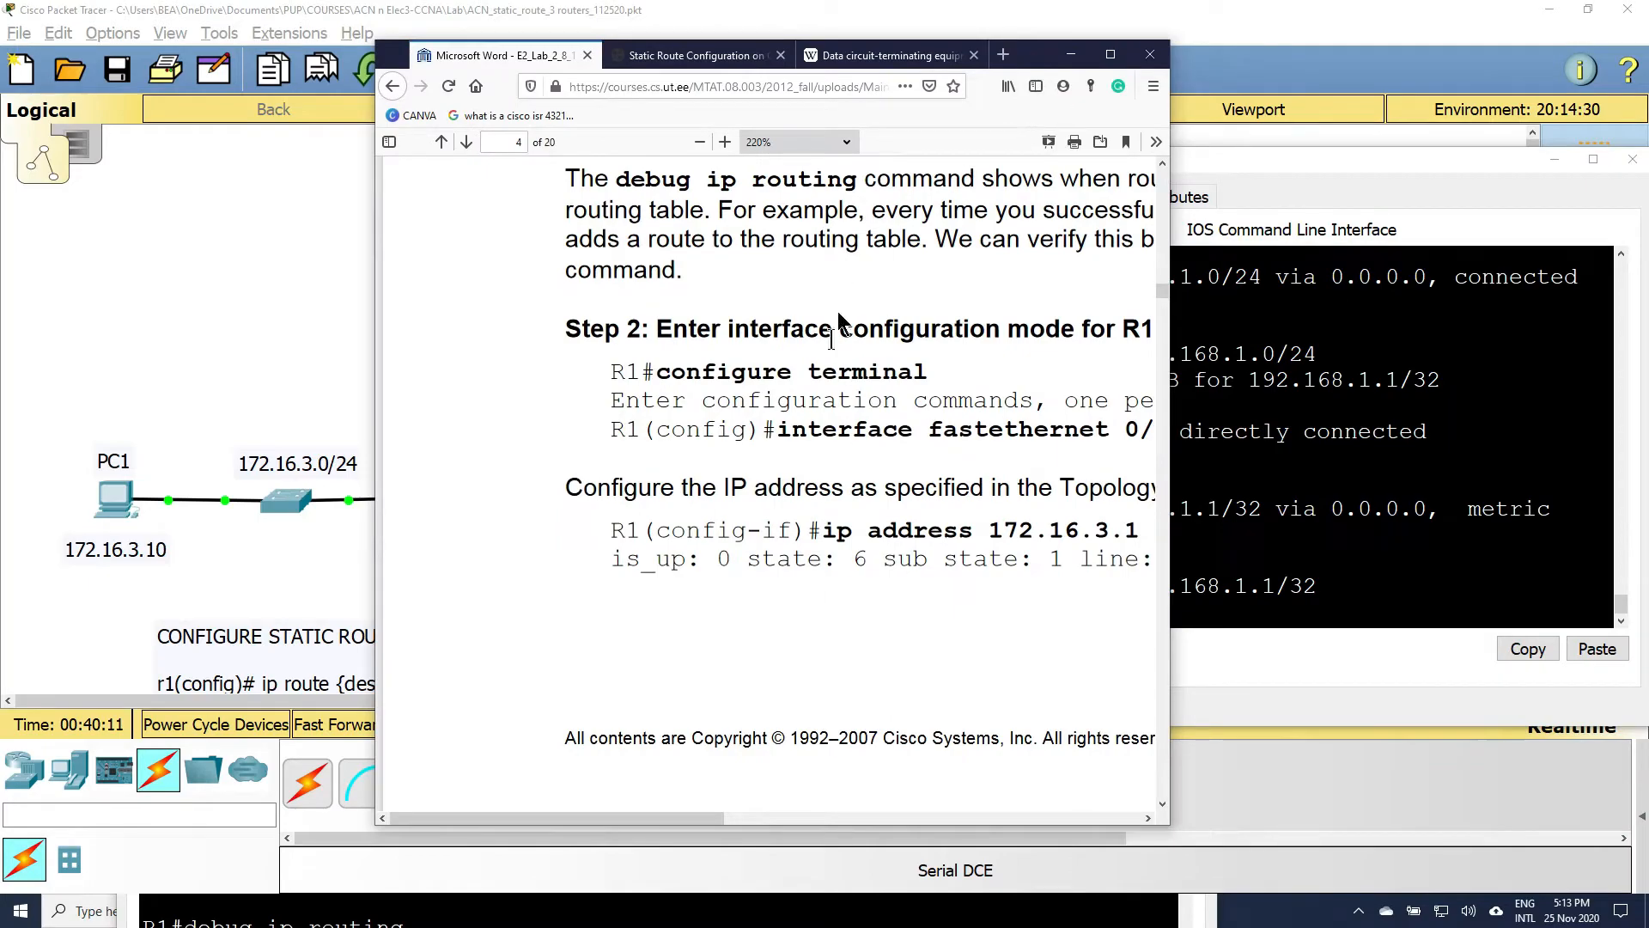
{"action": "scroll", "coordinate": [788, 399], "scroll_direction": "down", "scroll_amount": 6}
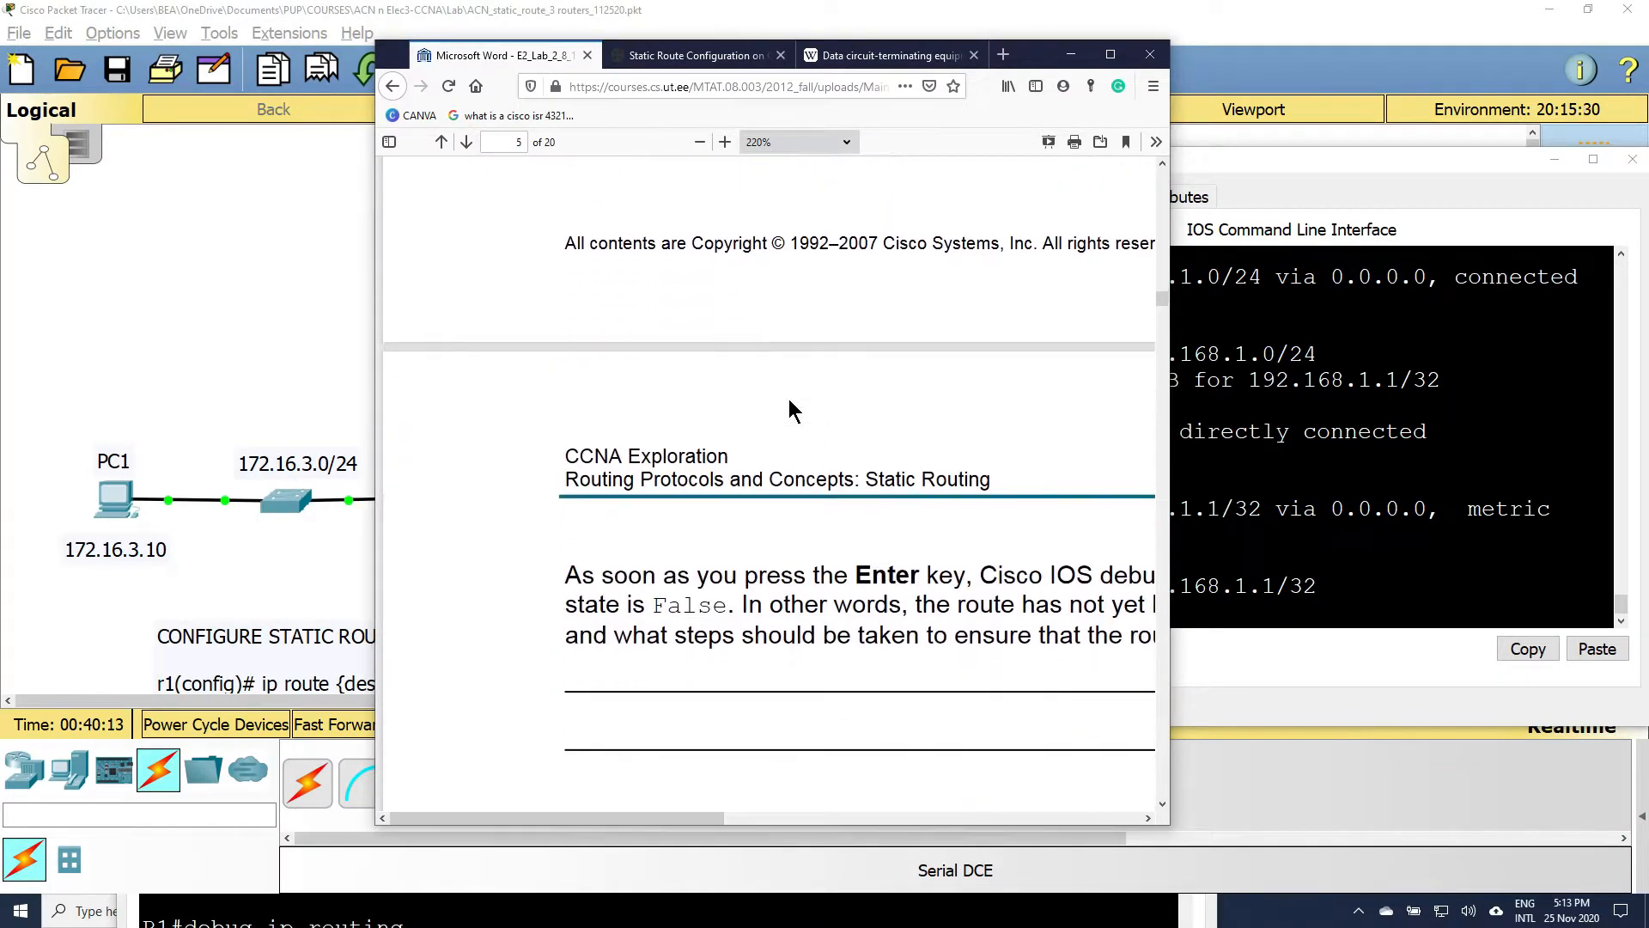
{"action": "left_click", "coordinate": [1109, 55]}
{"action": "scroll", "coordinate": [767, 541], "scroll_direction": "down", "scroll_amount": 3}
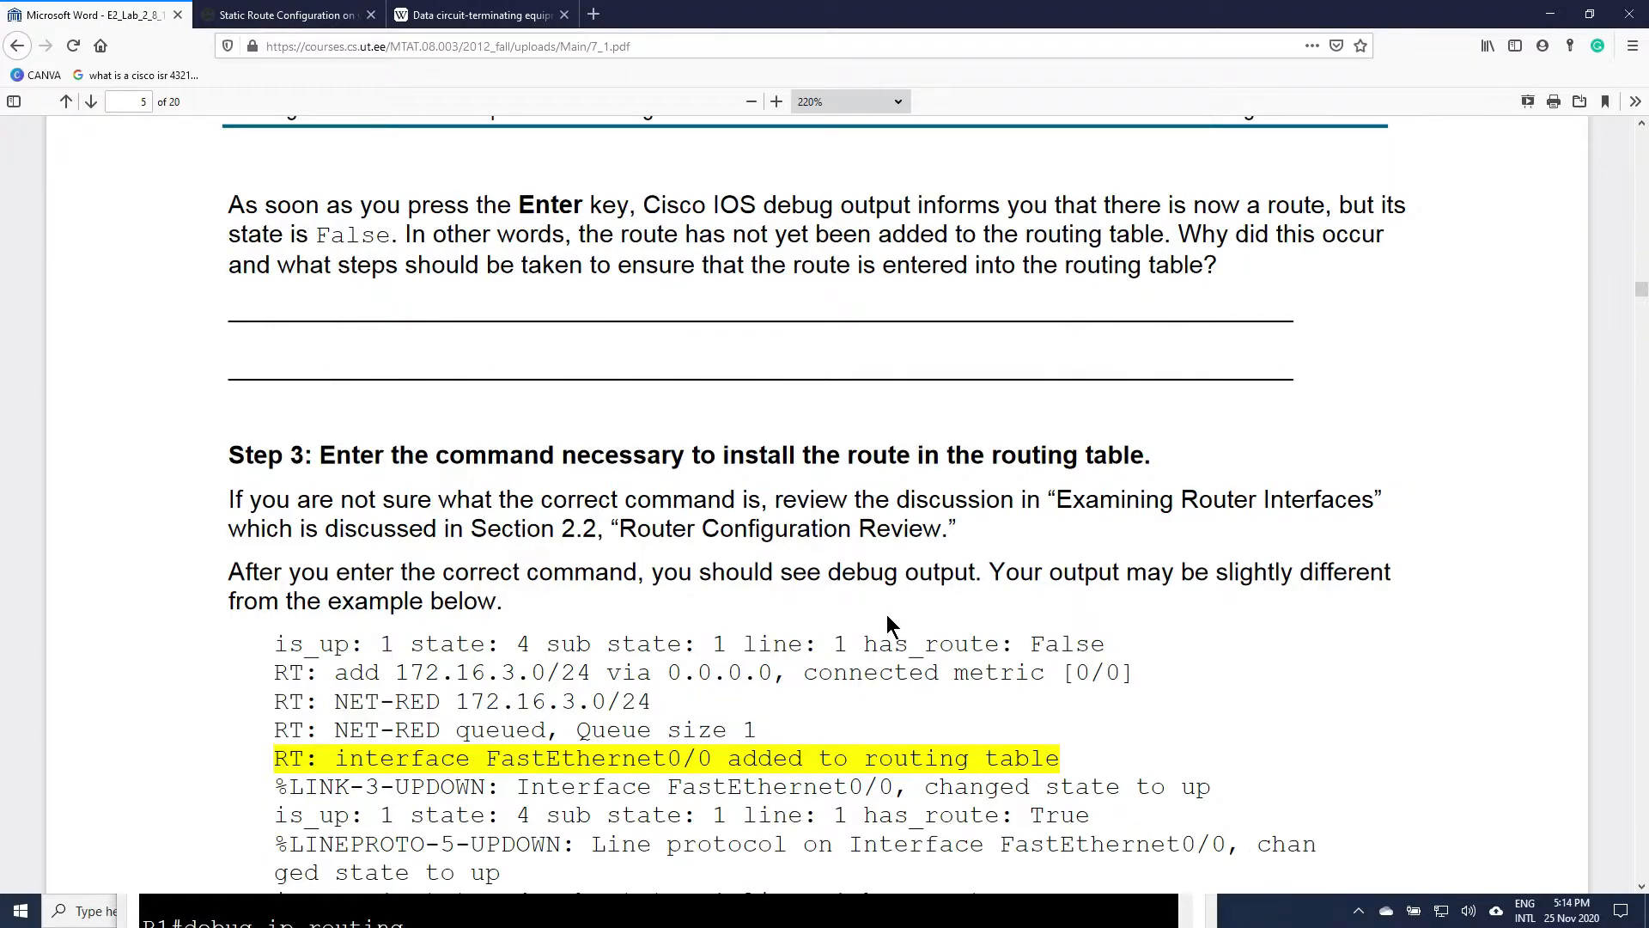
{"action": "scroll", "coordinate": [886, 615], "scroll_direction": "down", "scroll_amount": 2}
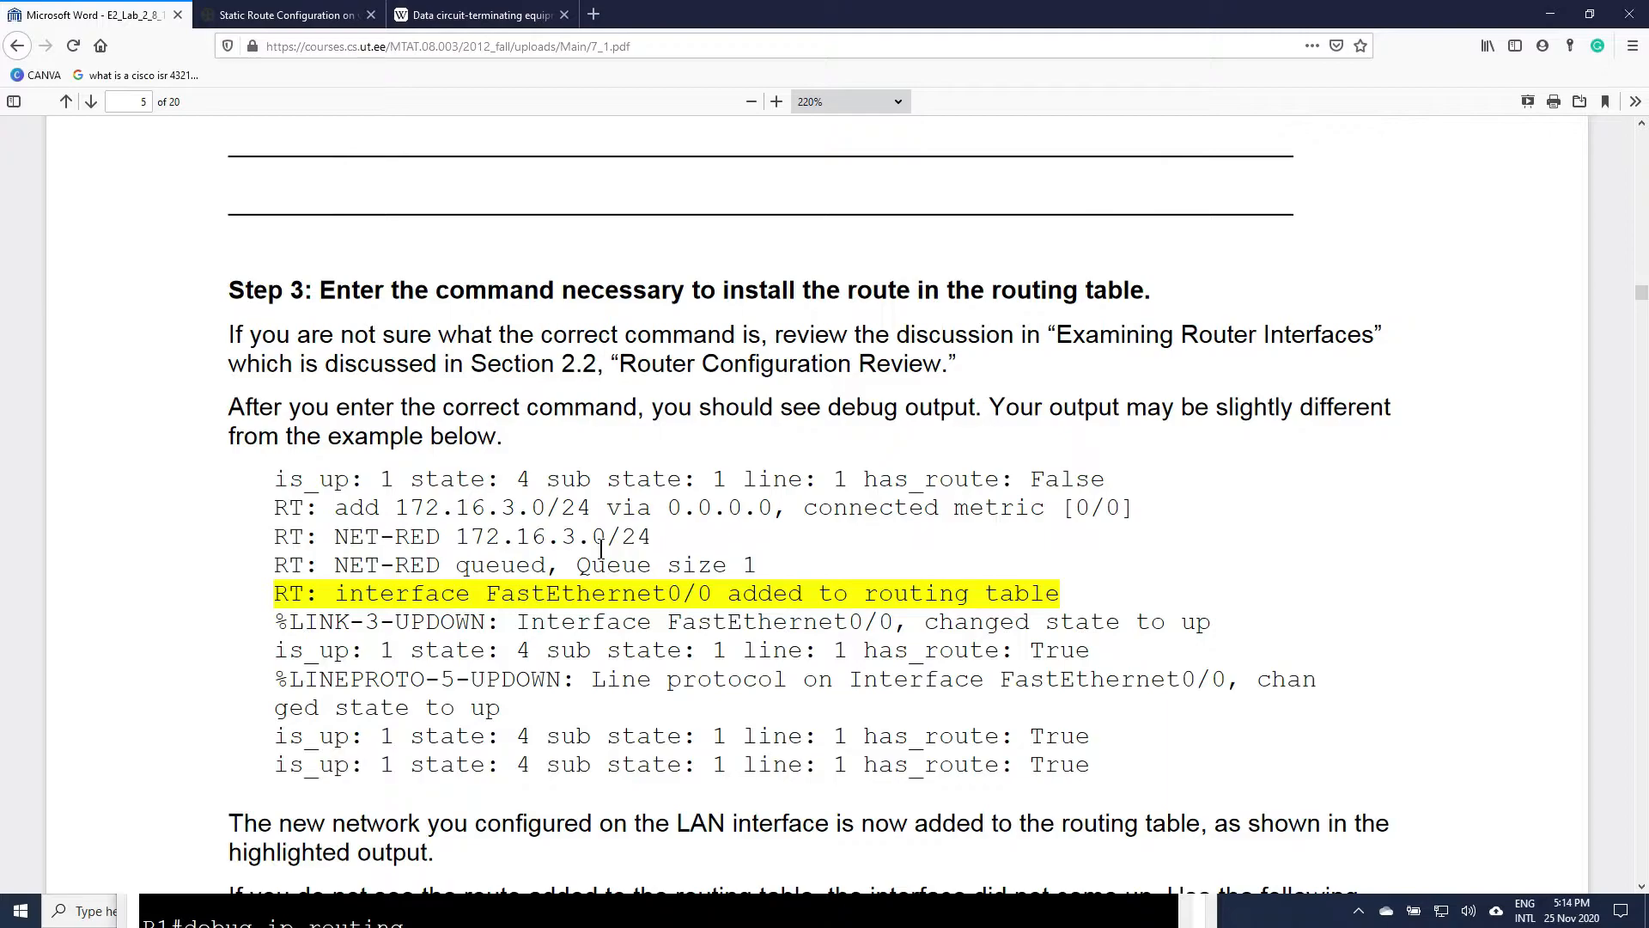
{"action": "scroll", "coordinate": [602, 548], "scroll_direction": "down", "scroll_amount": 1}
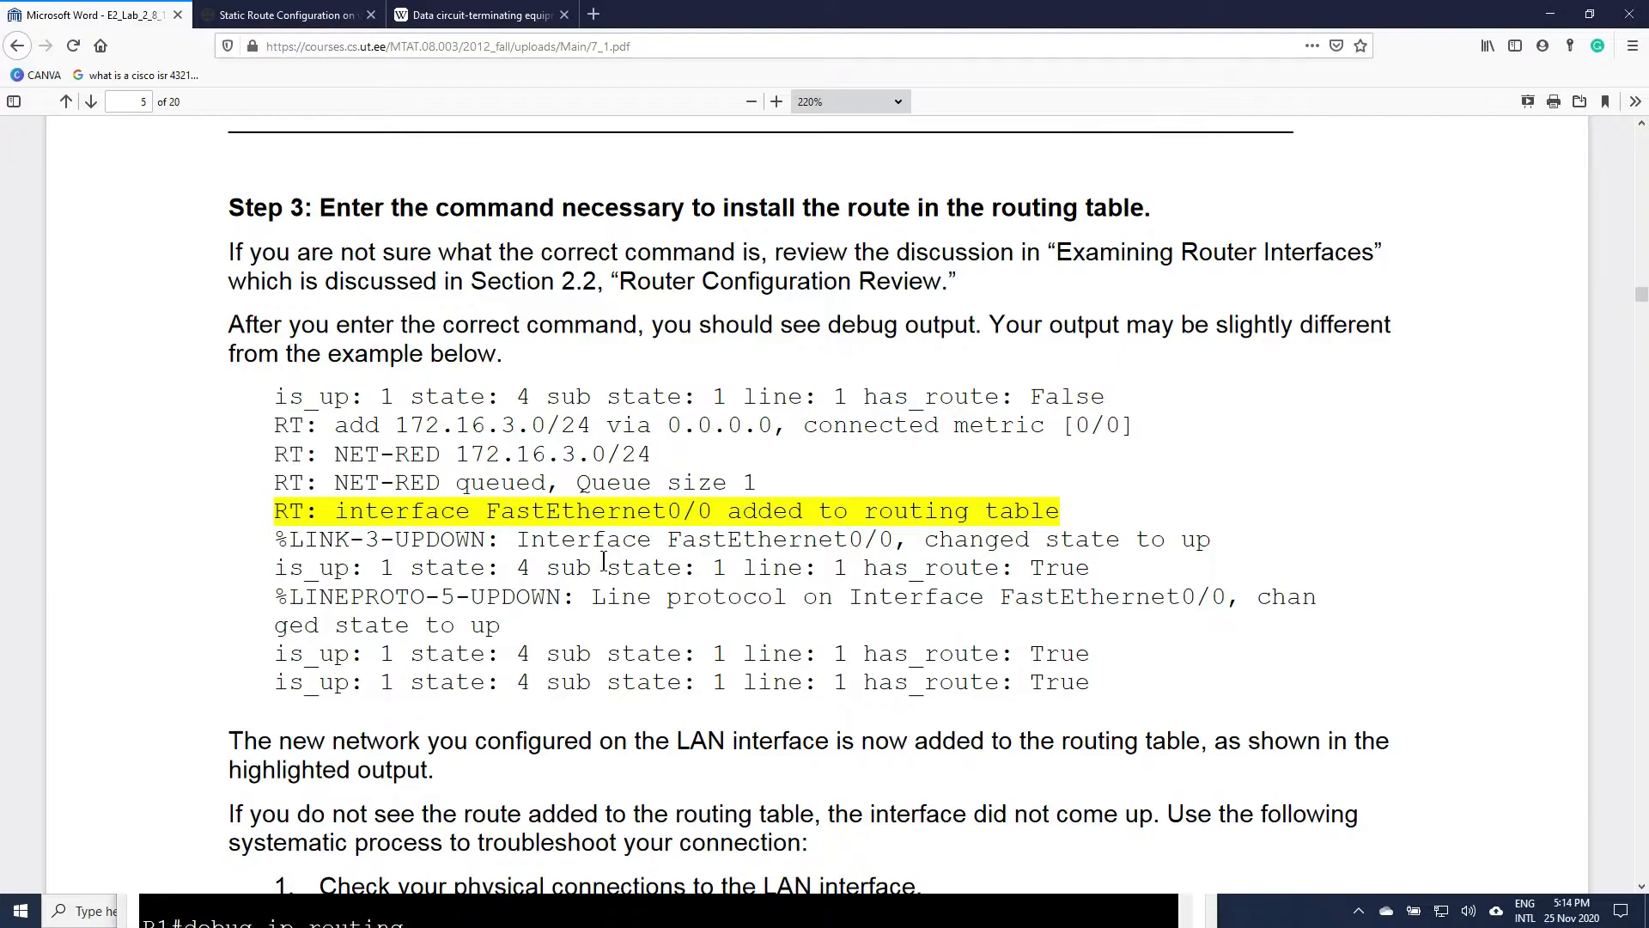
{"action": "scroll", "coordinate": [604, 560], "scroll_direction": "down", "scroll_amount": 5}
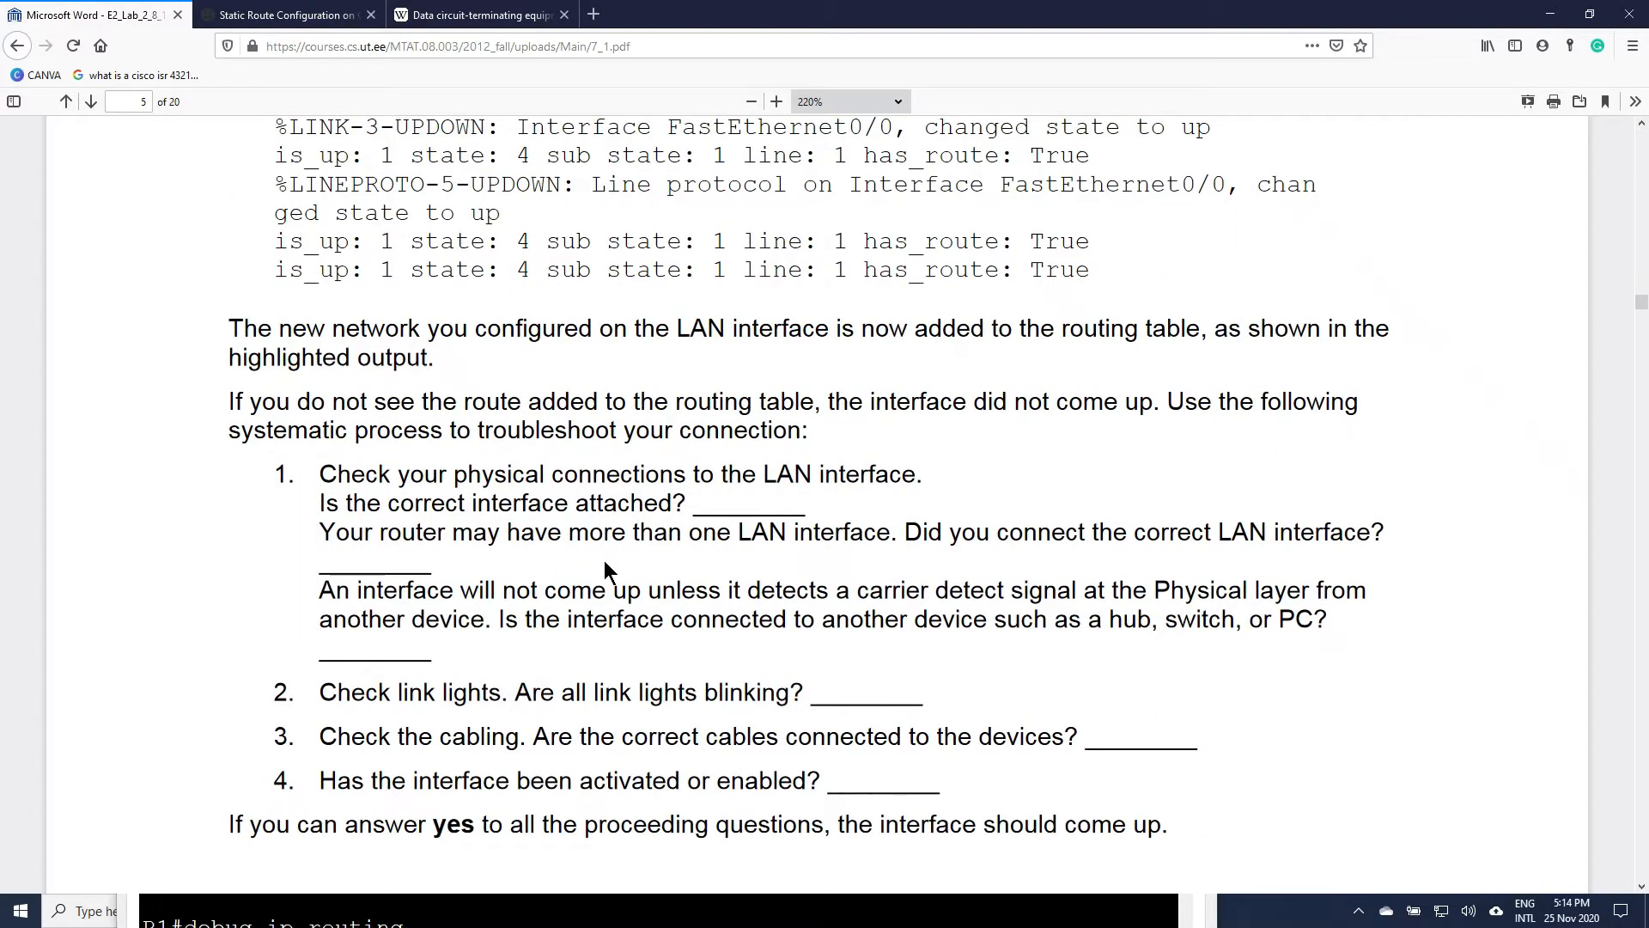
{"action": "scroll", "coordinate": [605, 560], "scroll_direction": "up", "scroll_amount": 3}
{"action": "scroll", "coordinate": [602, 530], "scroll_direction": "down", "scroll_amount": 3}
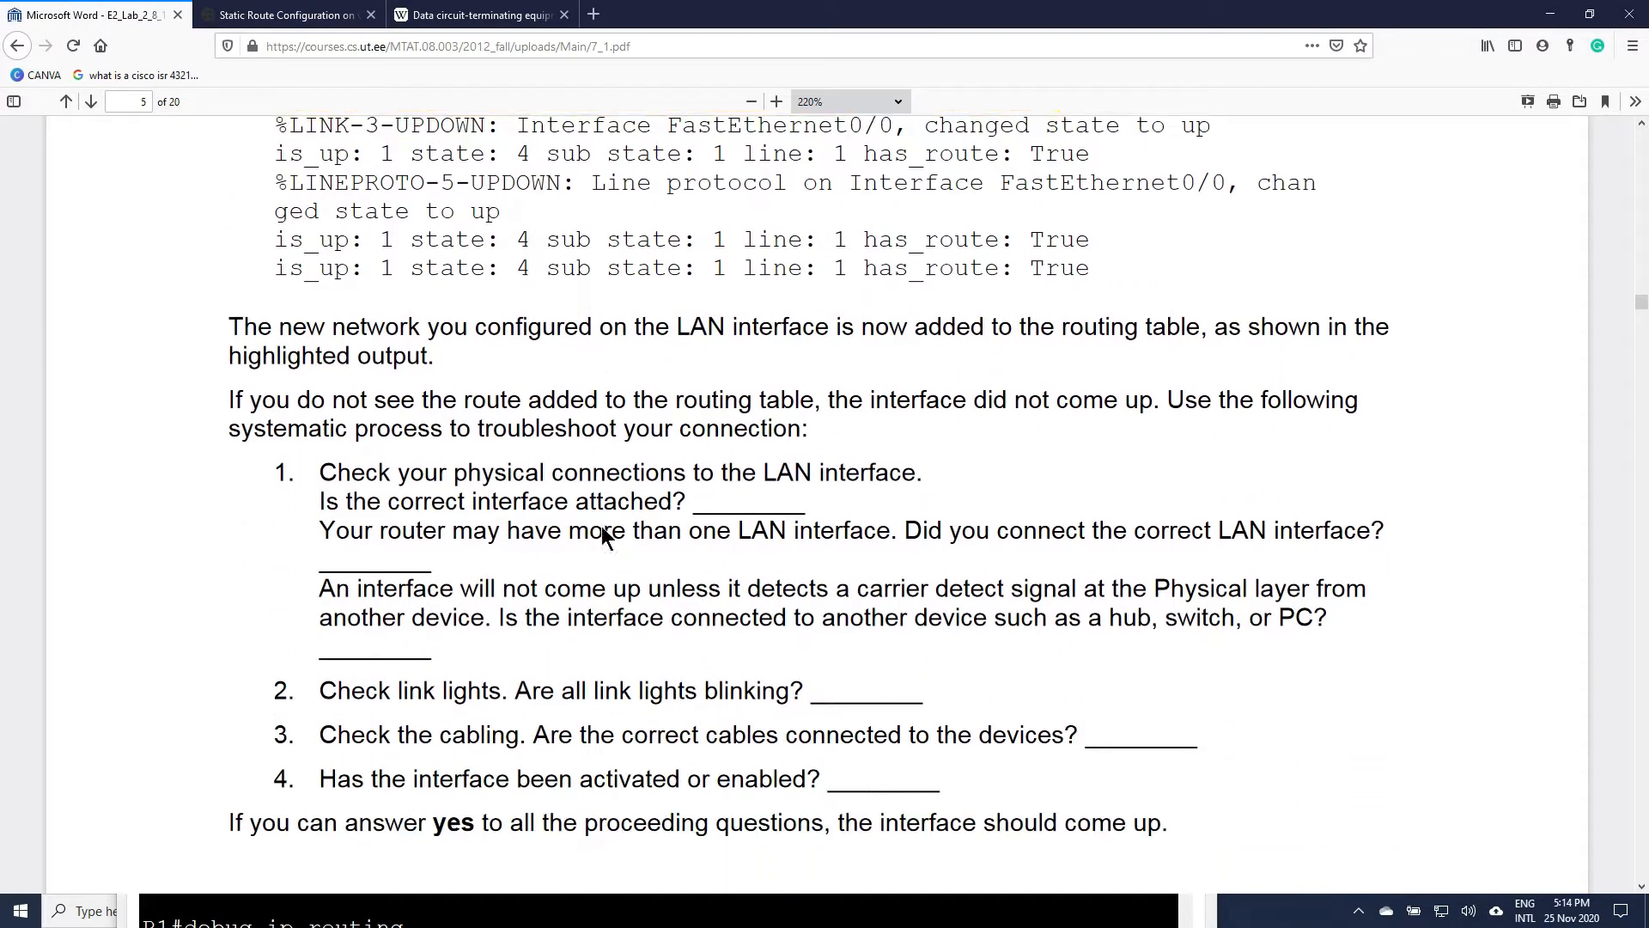
{"action": "scroll", "coordinate": [604, 534], "scroll_direction": "down", "scroll_amount": 1}
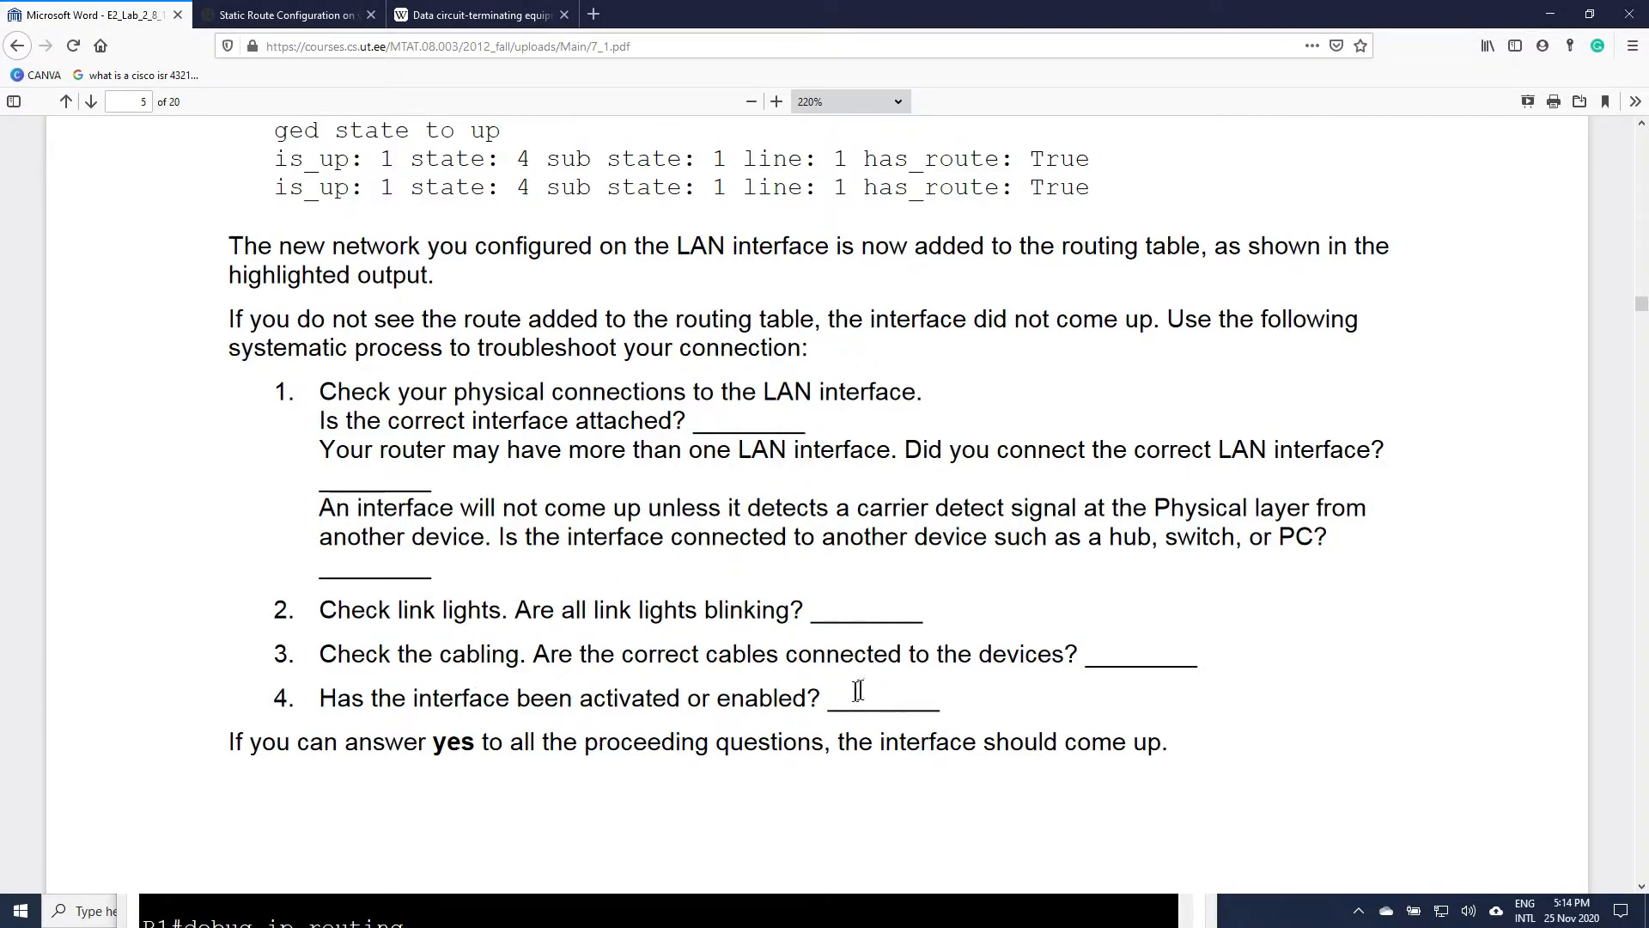
- Read Steps 4 to 7 in the lab PDF, covering route verification, R1's WAN interface and the clock rate command
{"action": "scroll", "coordinate": [893, 697], "scroll_direction": "down", "scroll_amount": 6}
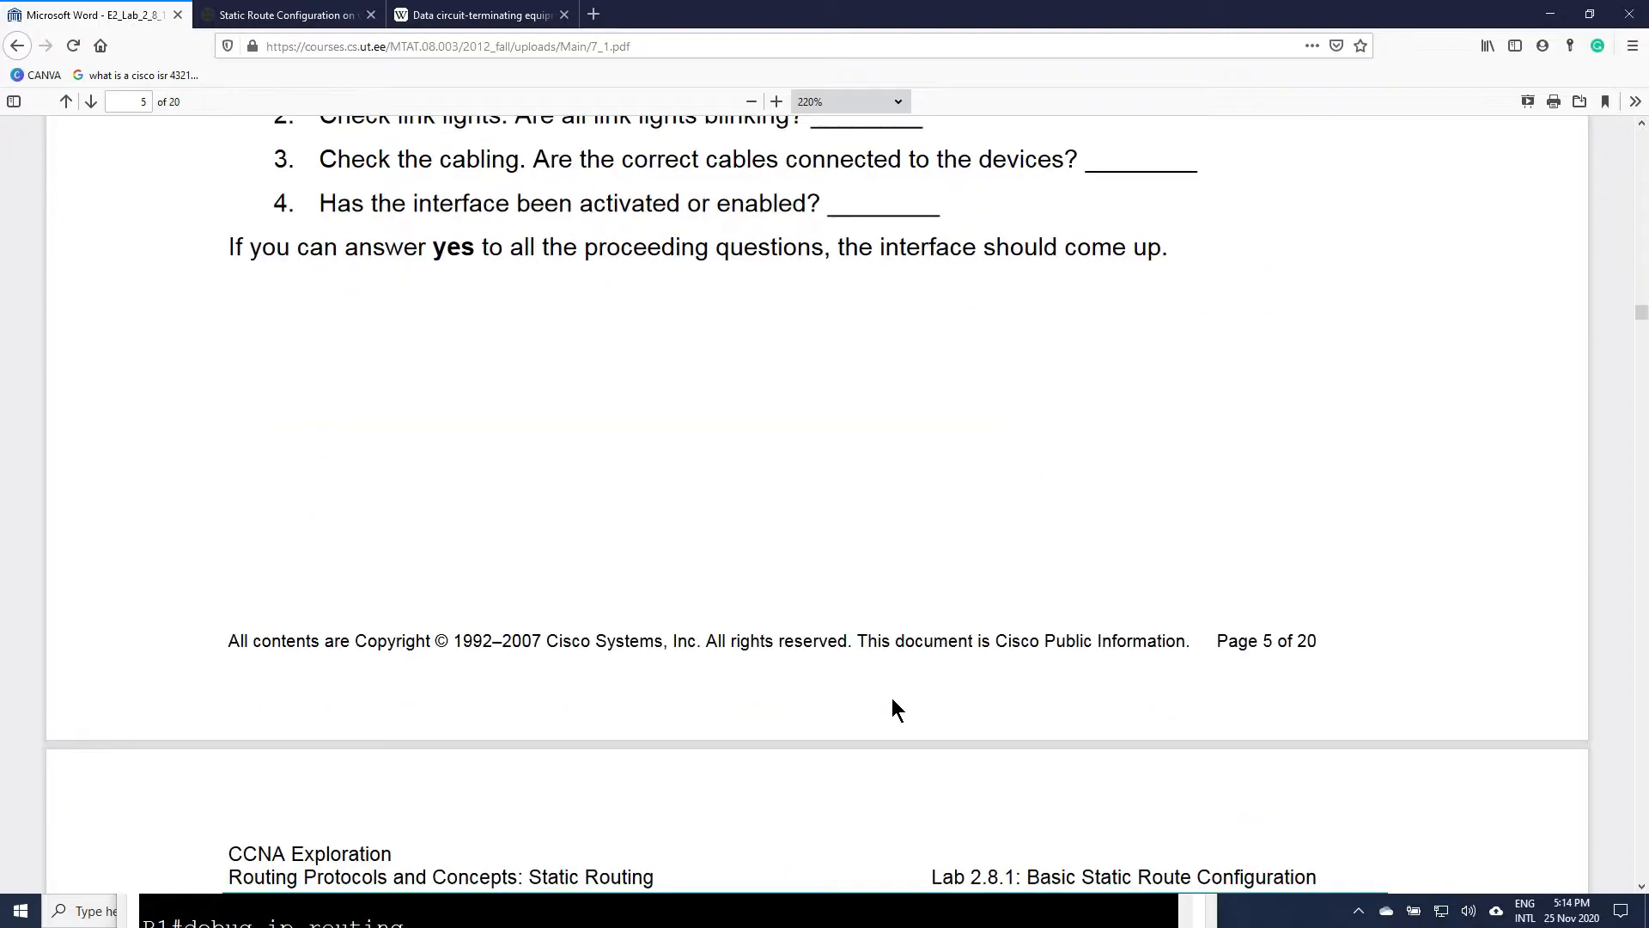
{"action": "scroll", "coordinate": [891, 699], "scroll_direction": "down", "scroll_amount": 8}
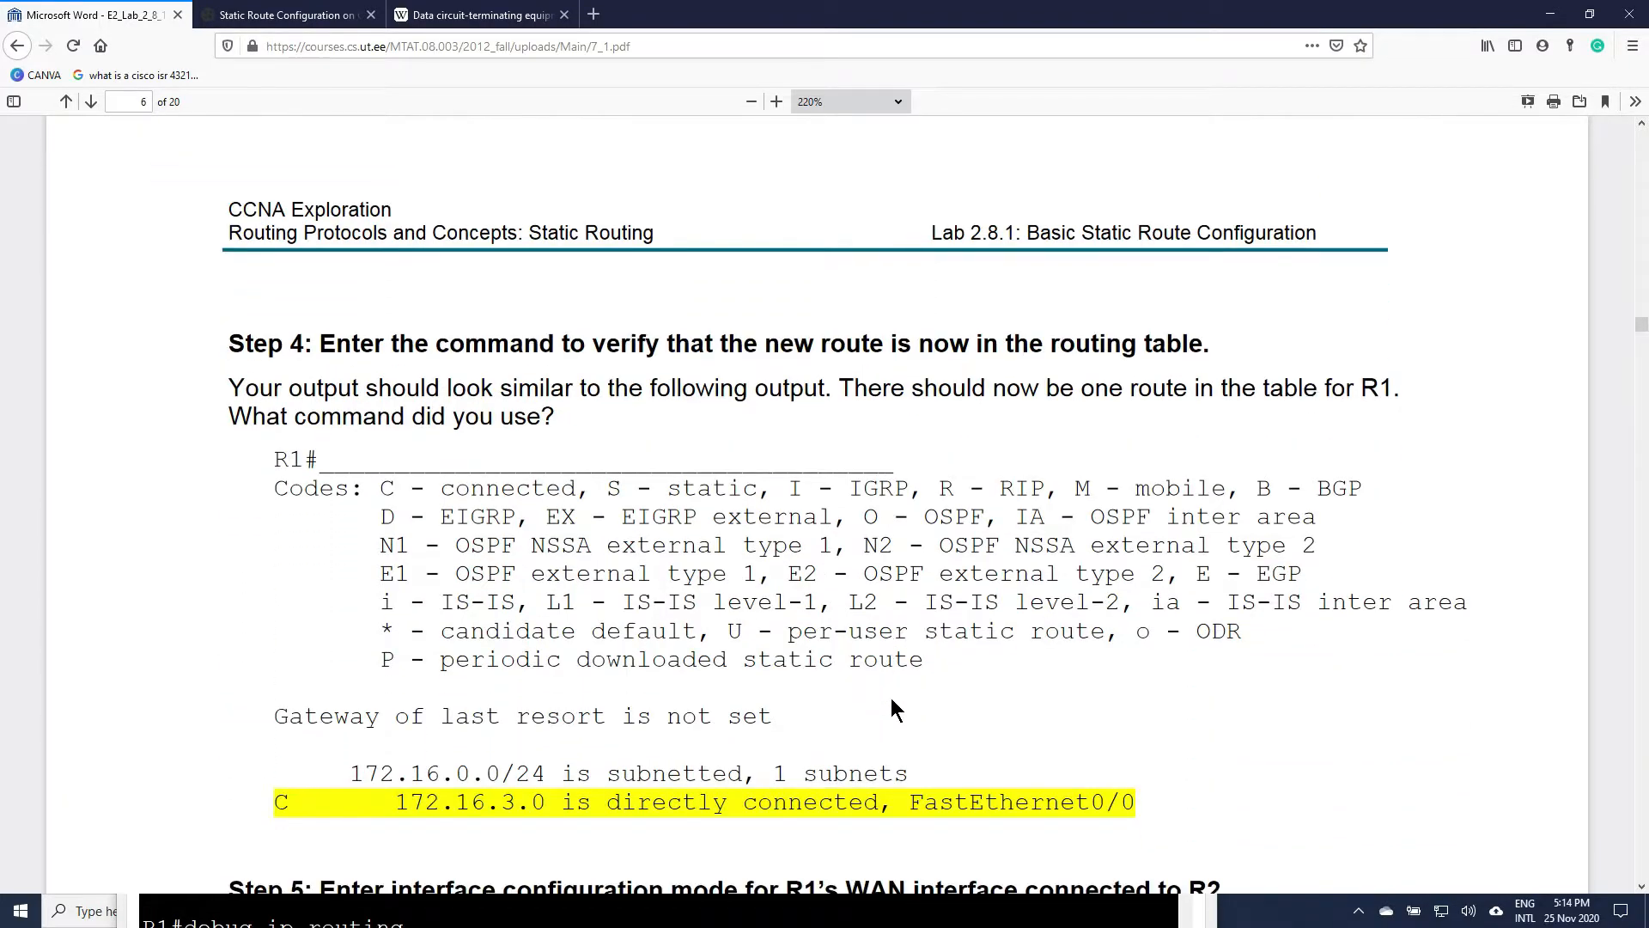
{"action": "scroll", "coordinate": [893, 711], "scroll_direction": "down", "scroll_amount": 2}
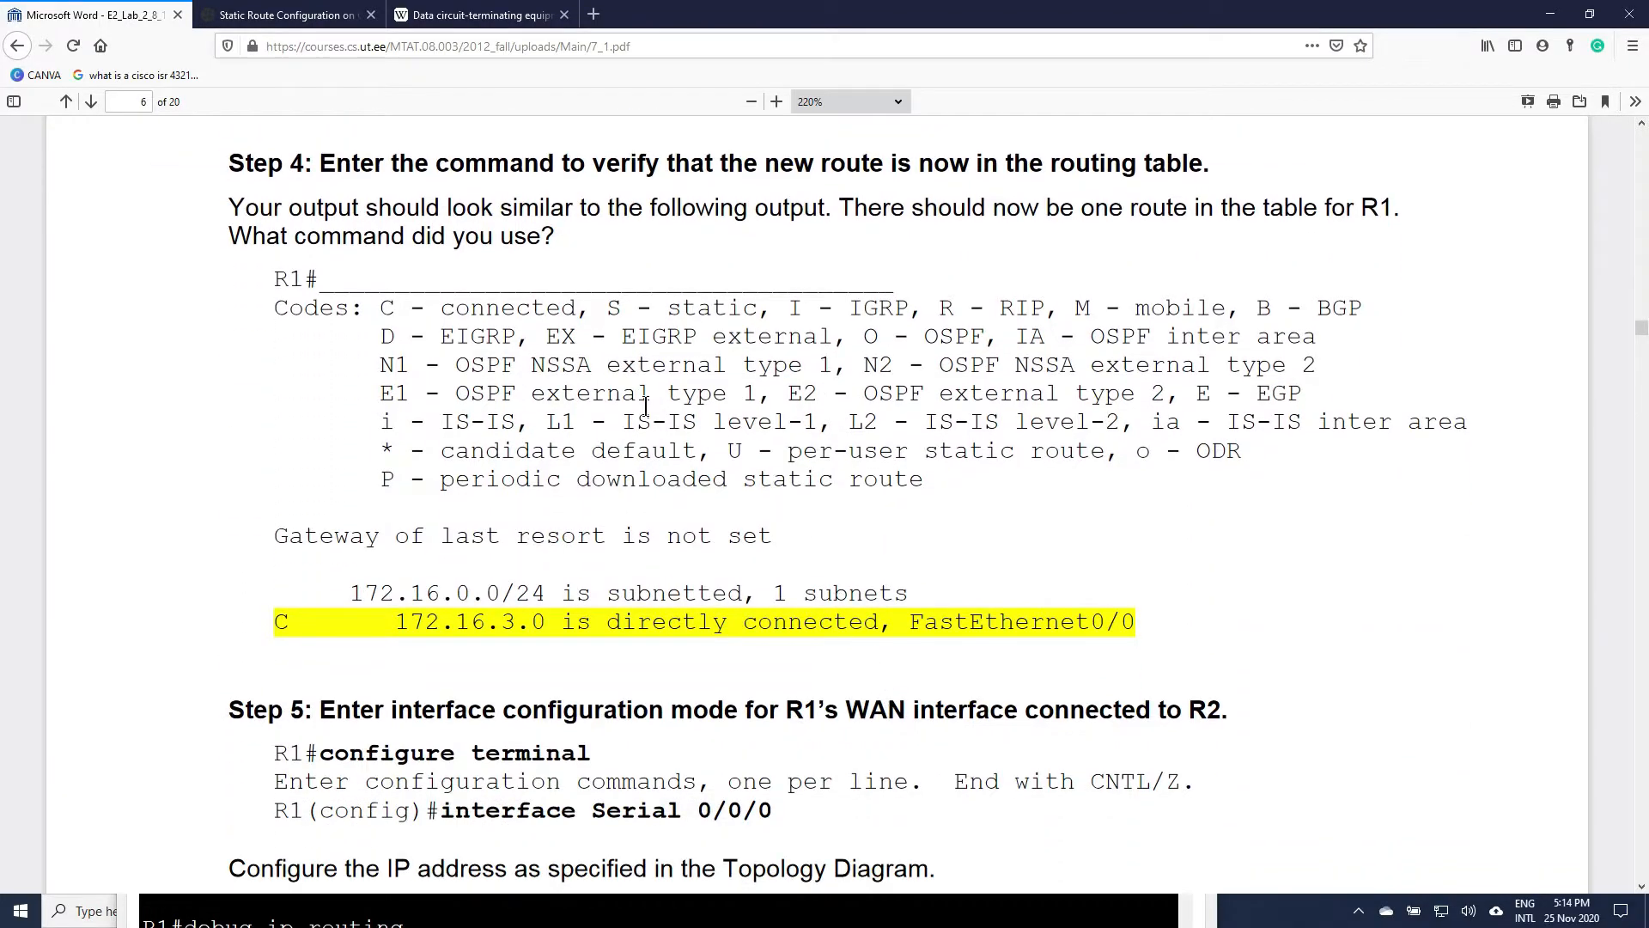
{"action": "scroll", "coordinate": [753, 376], "scroll_direction": "down", "scroll_amount": 1}
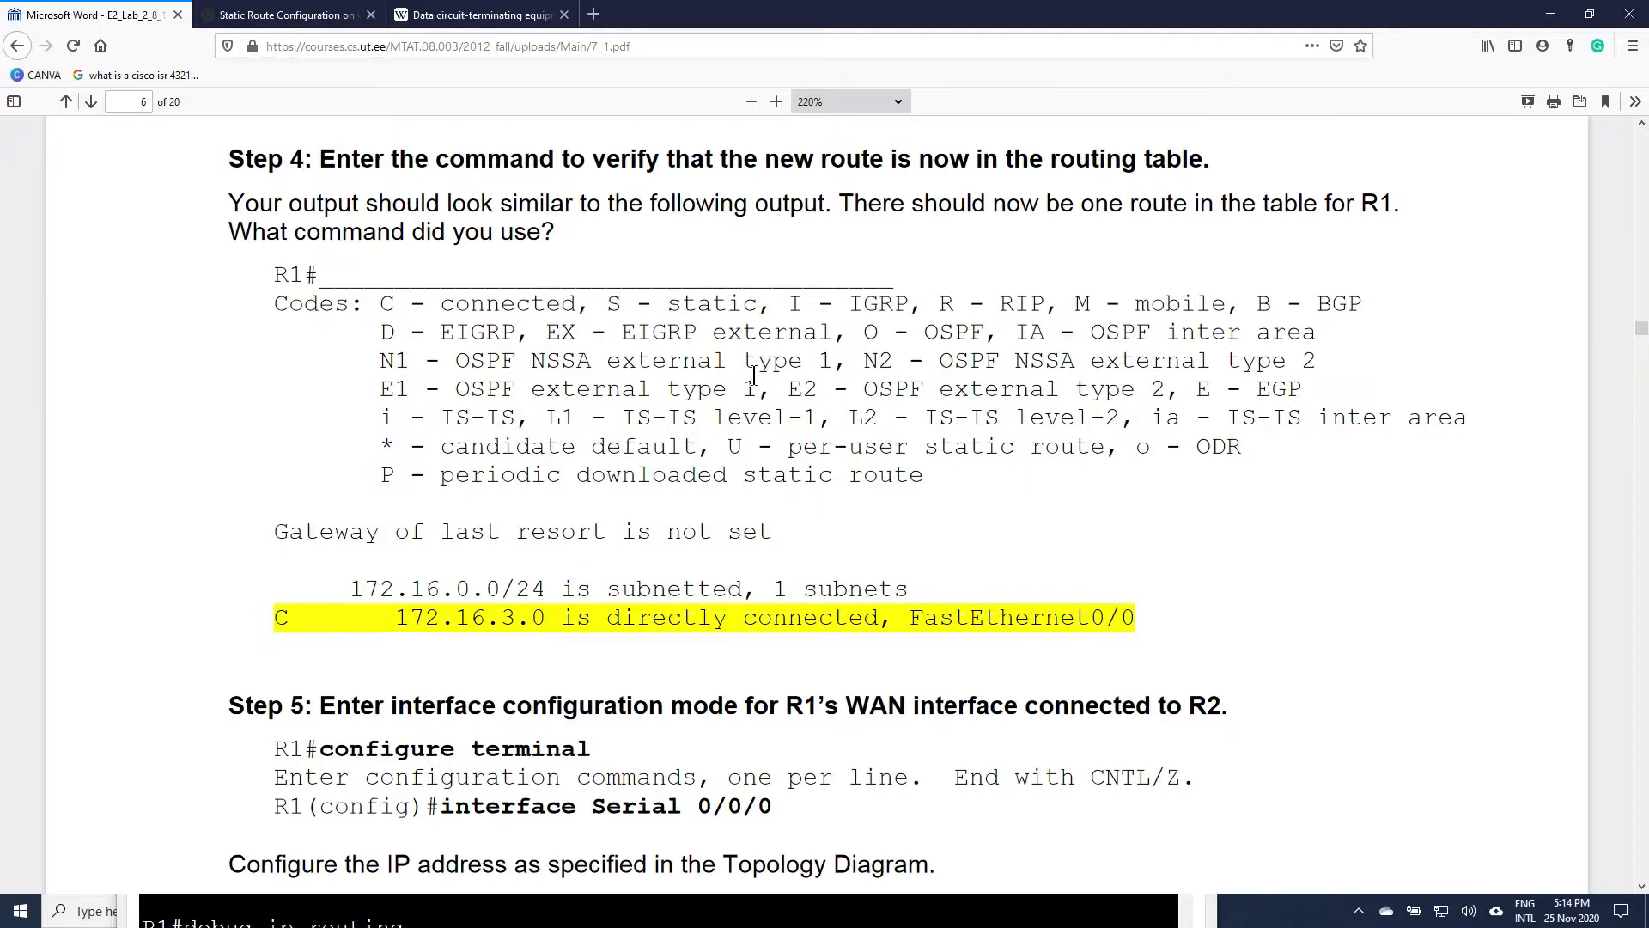
{"action": "scroll", "coordinate": [753, 375], "scroll_direction": "down", "scroll_amount": 2}
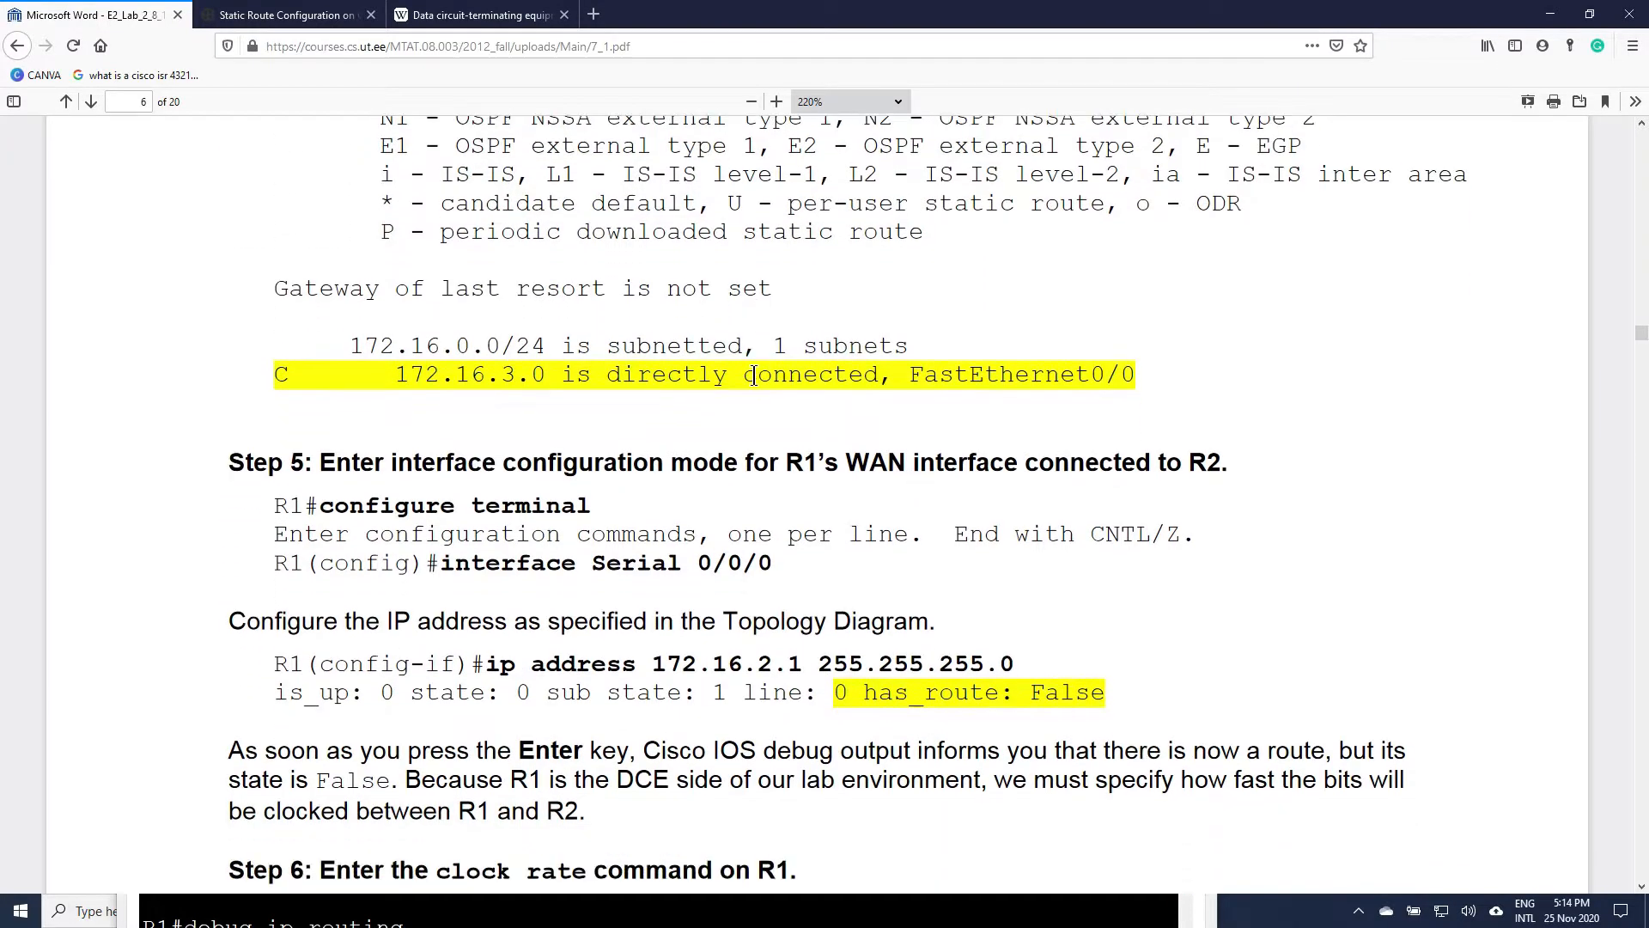
{"action": "scroll", "coordinate": [753, 376], "scroll_direction": "down", "scroll_amount": 5}
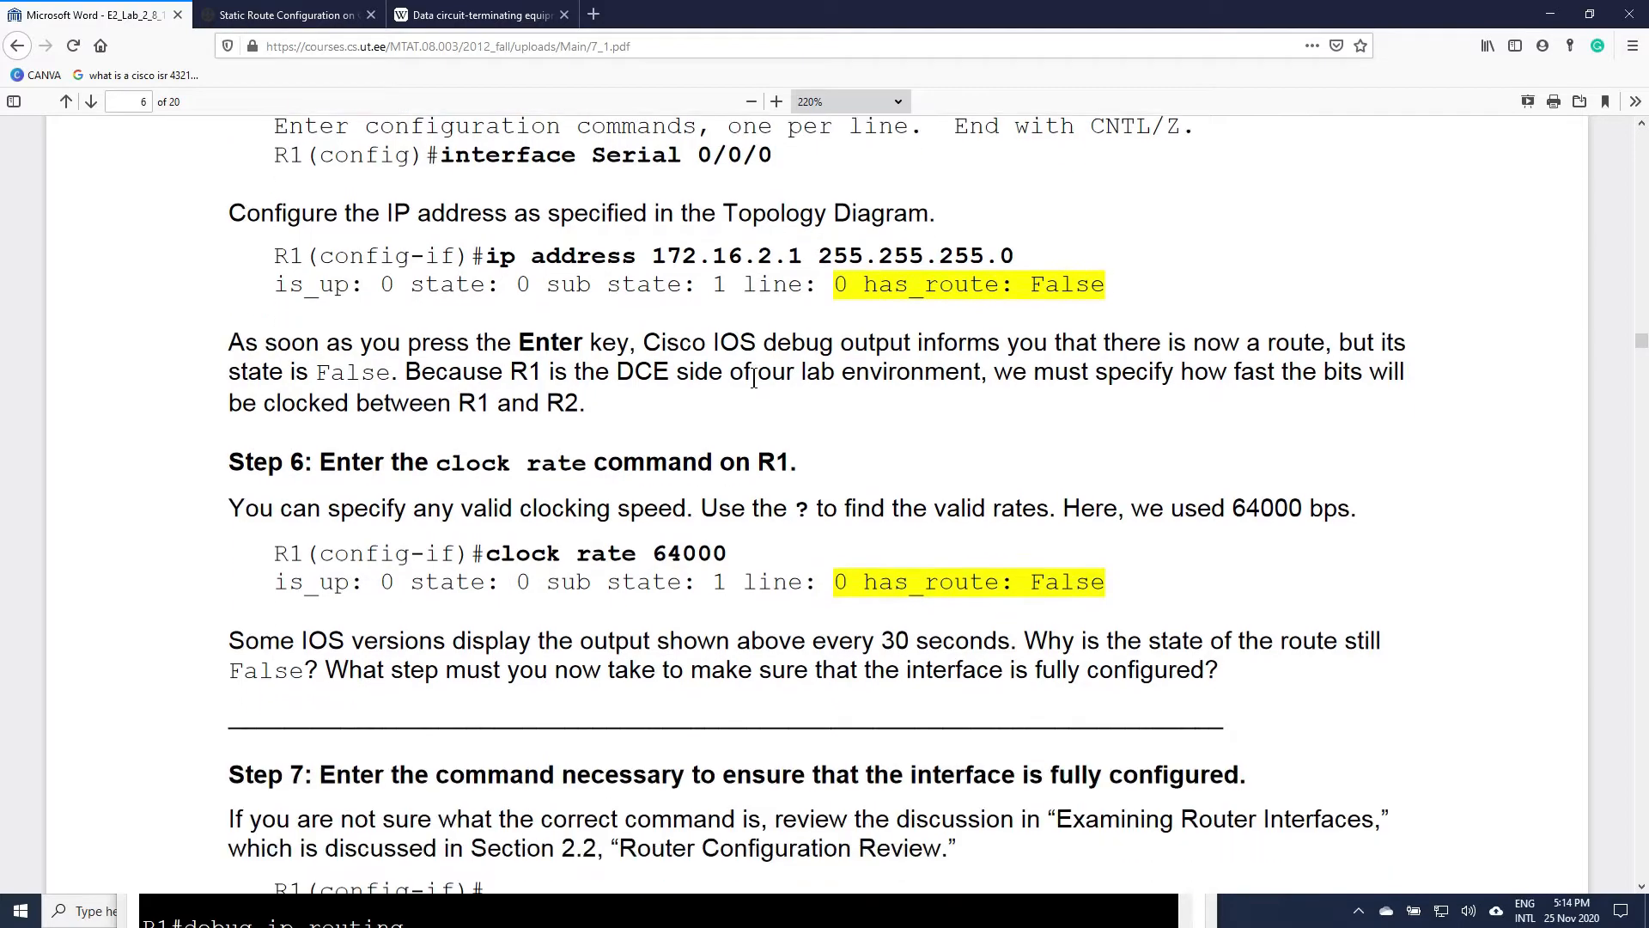
{"action": "scroll", "coordinate": [753, 378], "scroll_direction": "down", "scroll_amount": 2}
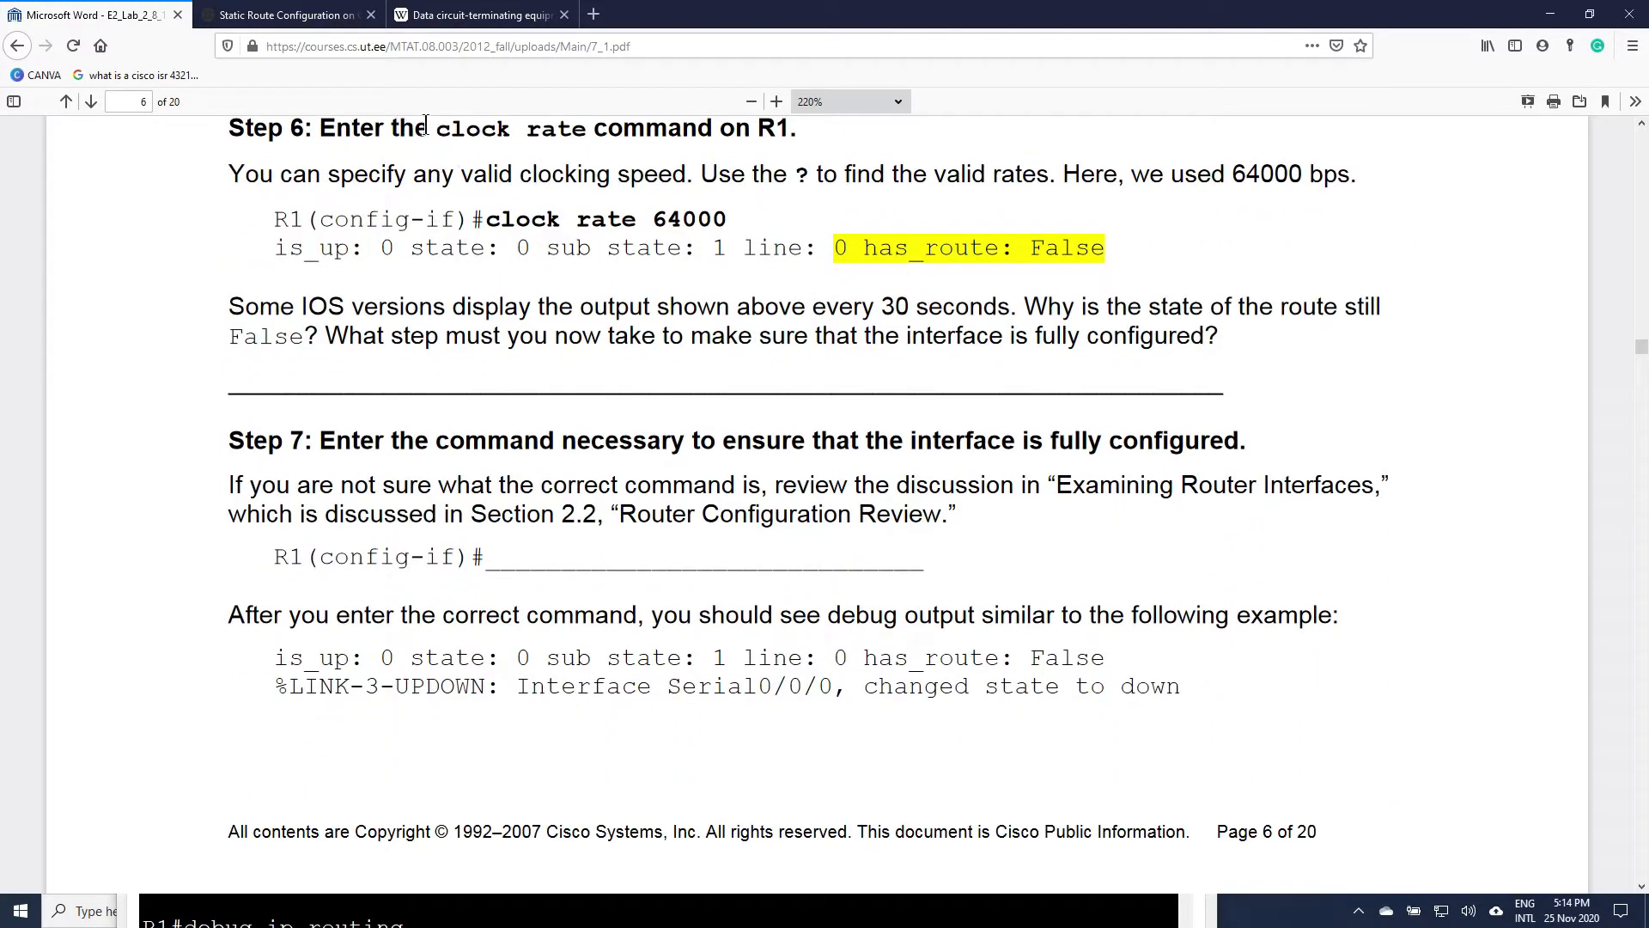
{"action": "left_click", "coordinate": [446, 131]}
{"action": "double_click", "coordinate": [449, 131]}
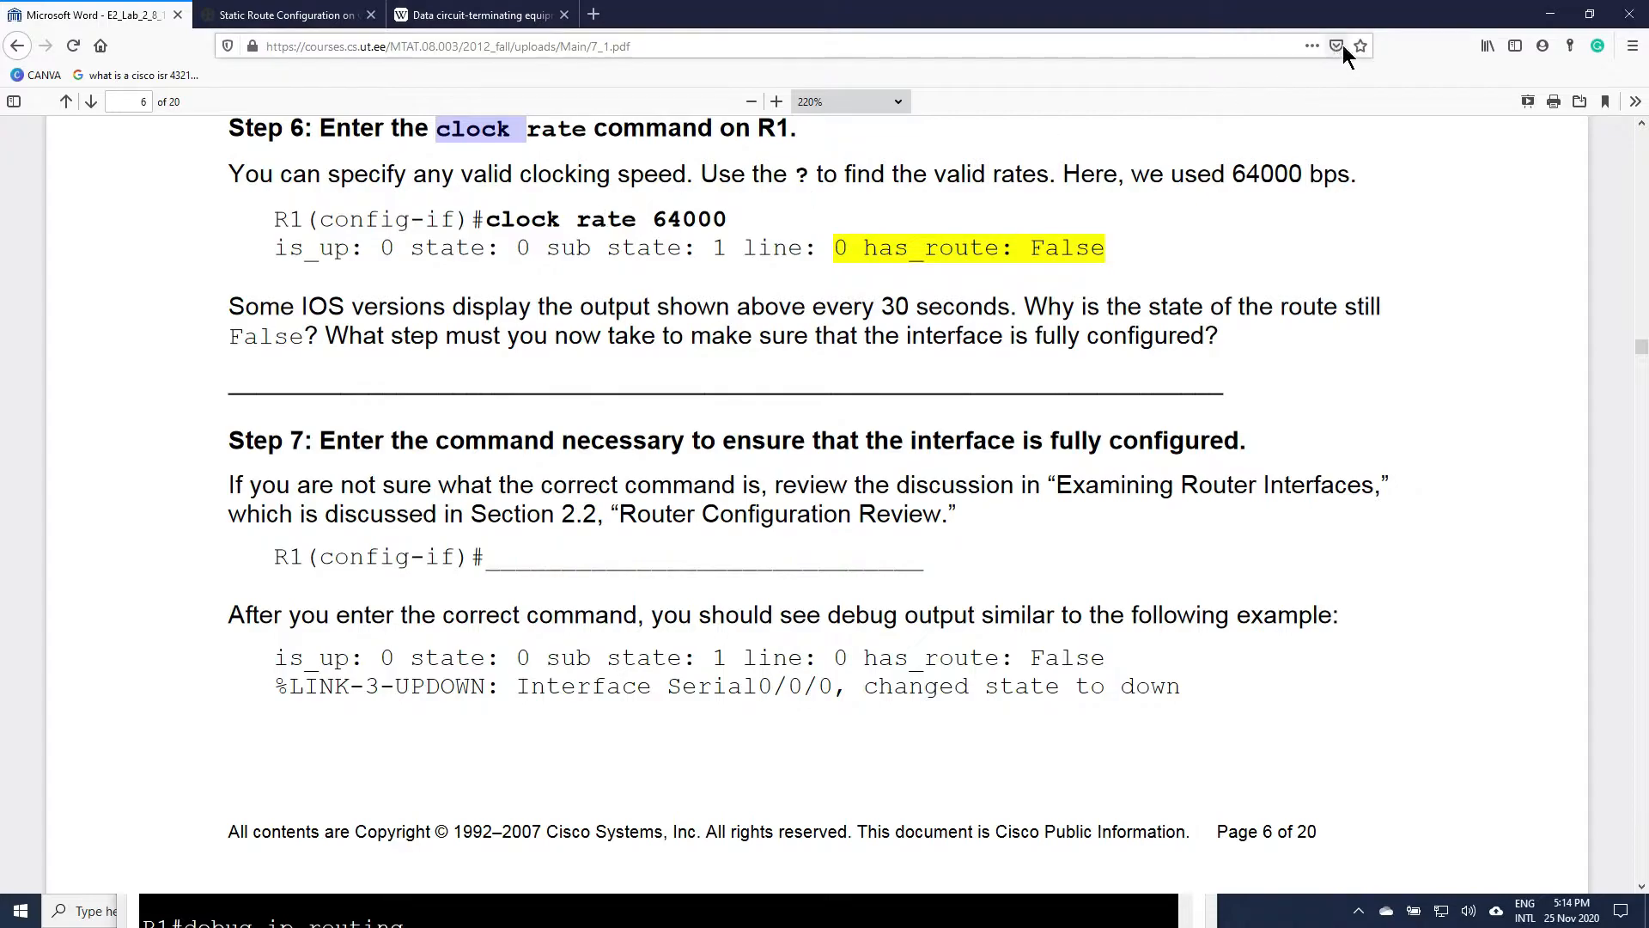
- Return to Packet Tracer, close R3's window, and add DCE notes beside R1's S0/1/0 and R2's S0/1/1 labels
{"action": "left_click_drag", "start_coordinate": [1184, 22], "coordinate": [1646, 86]}
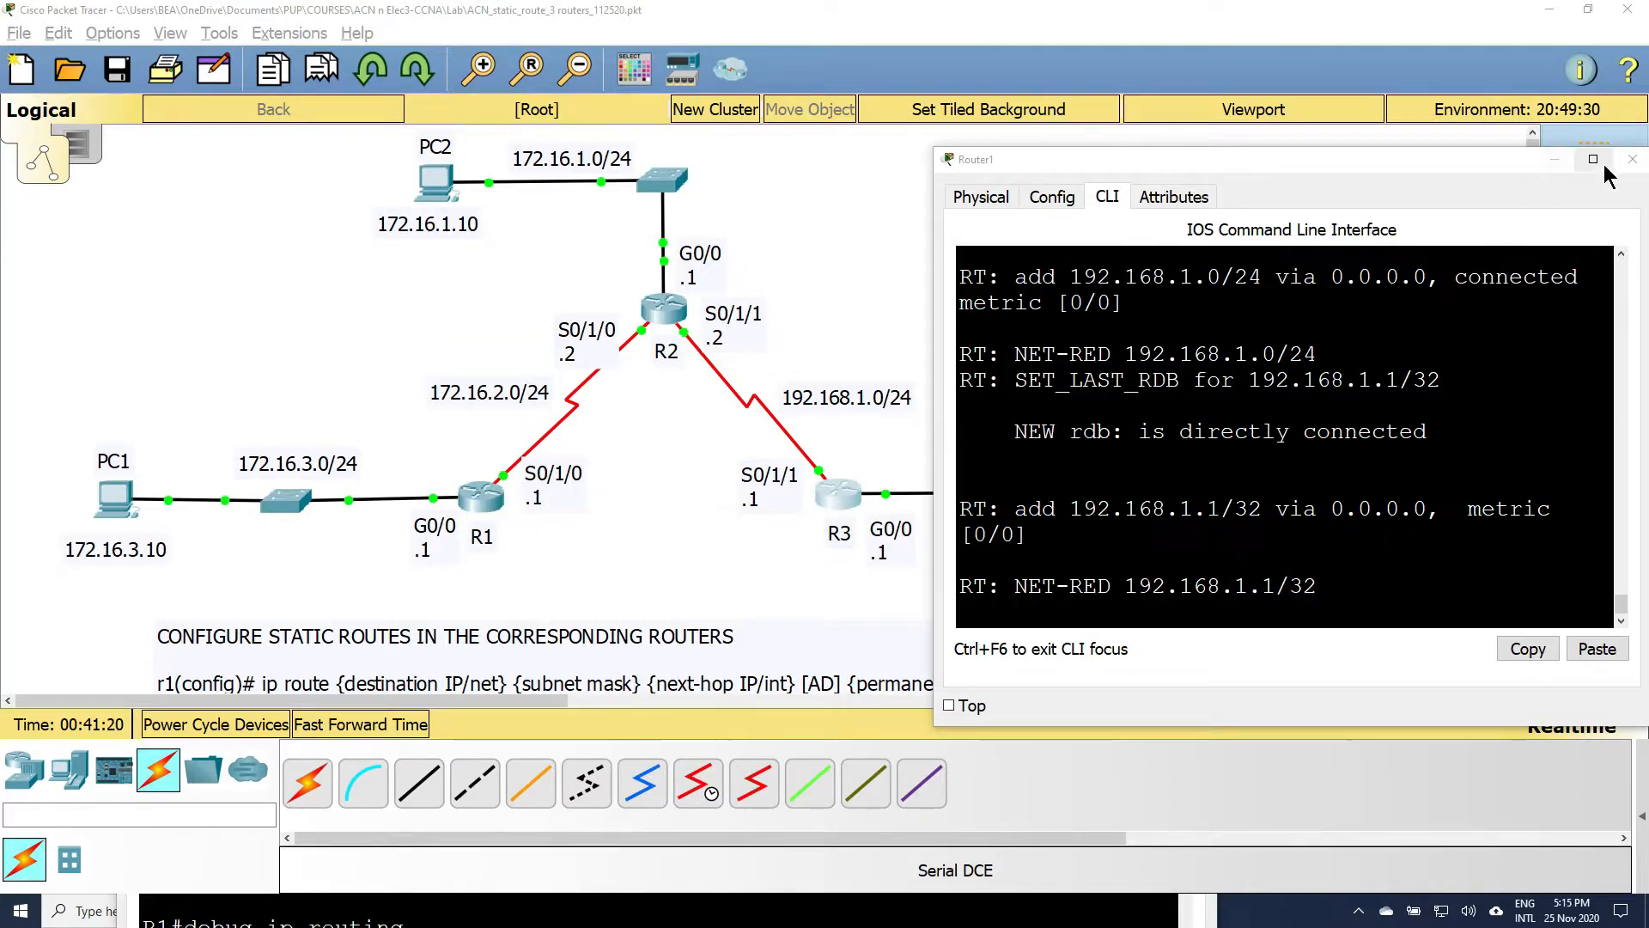
{"action": "left_click", "coordinate": [1632, 159]}
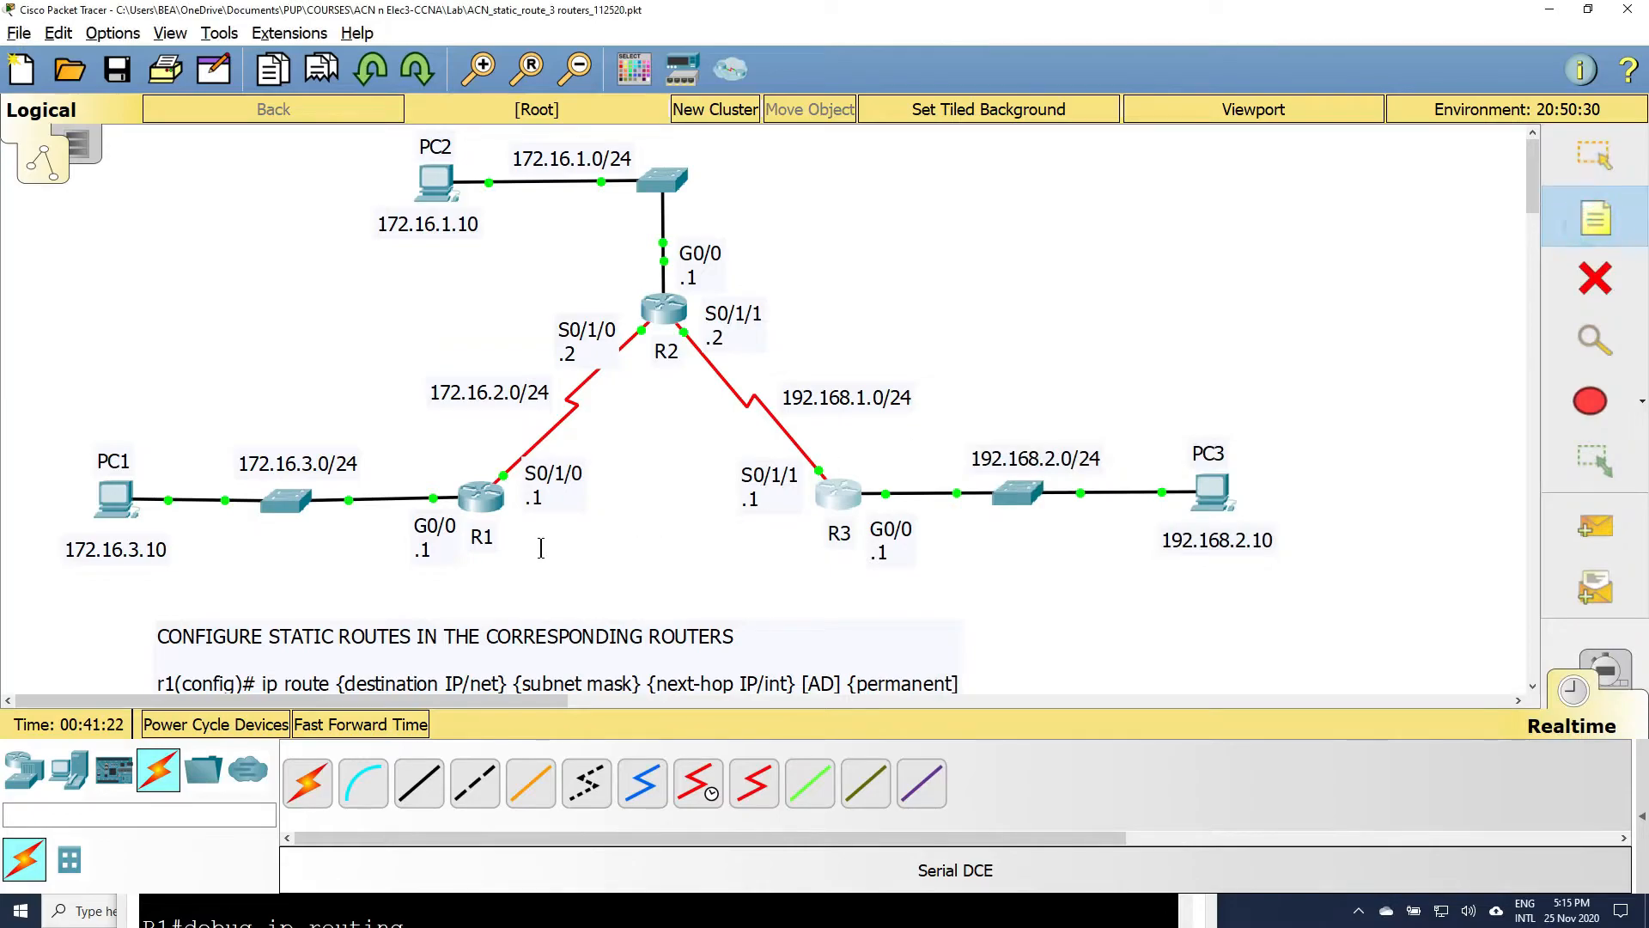
{"action": "left_click", "coordinate": [531, 524]}
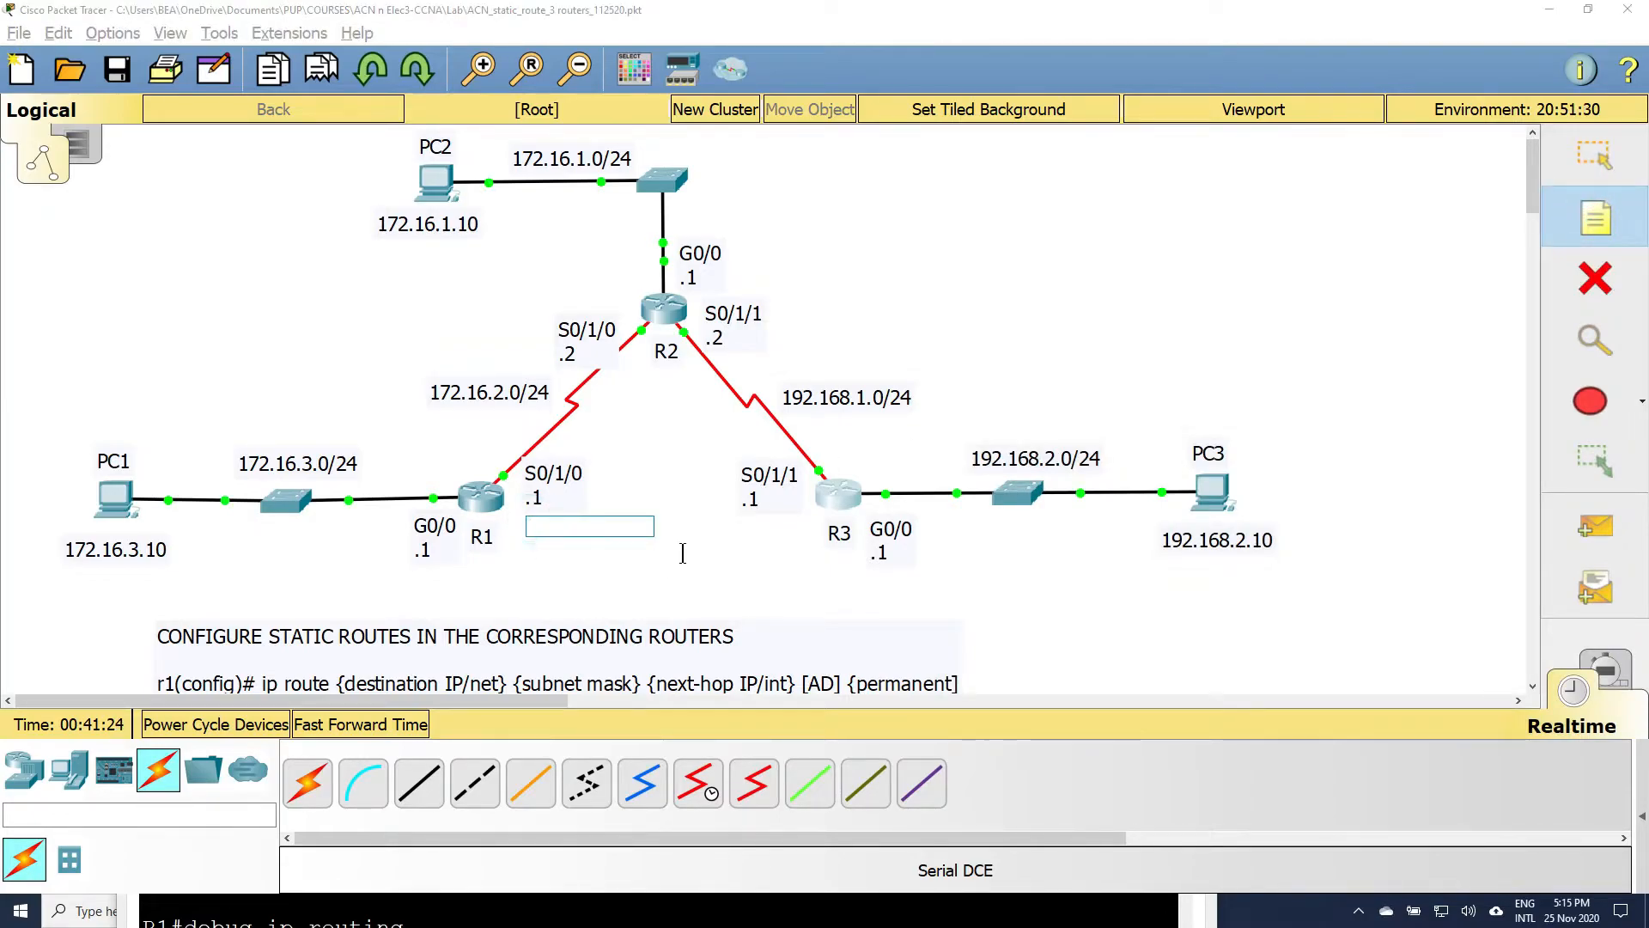
{"action": "type", "text": "DCE"}
{"action": "left_click", "coordinate": [779, 314]}
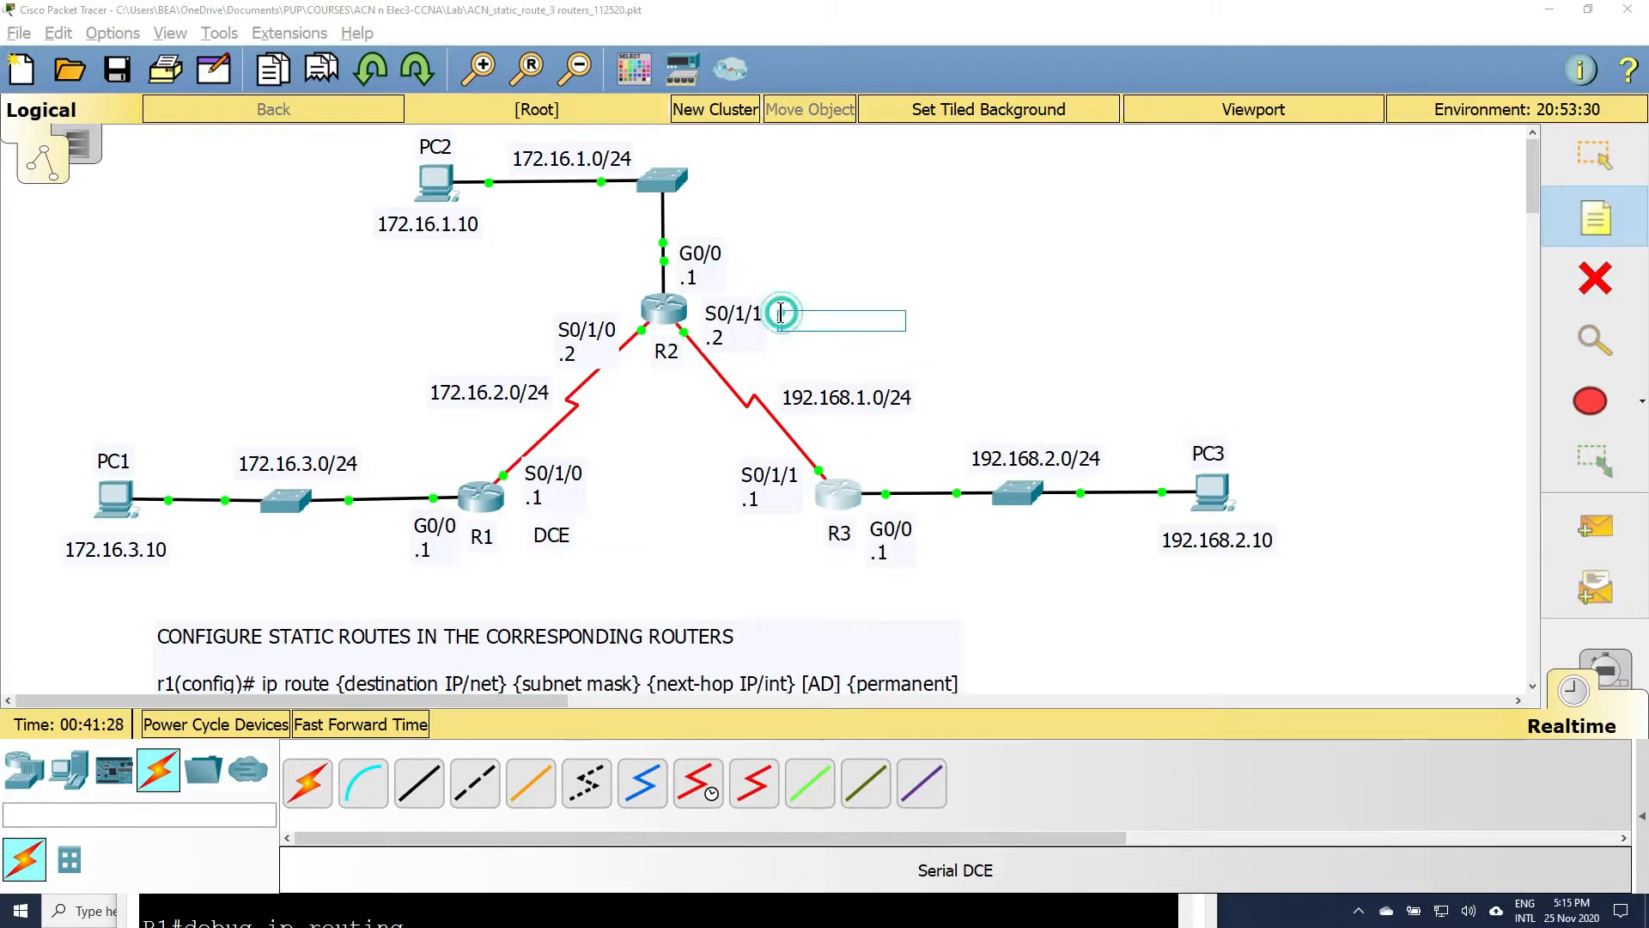
{"action": "type", "text": "DC"}
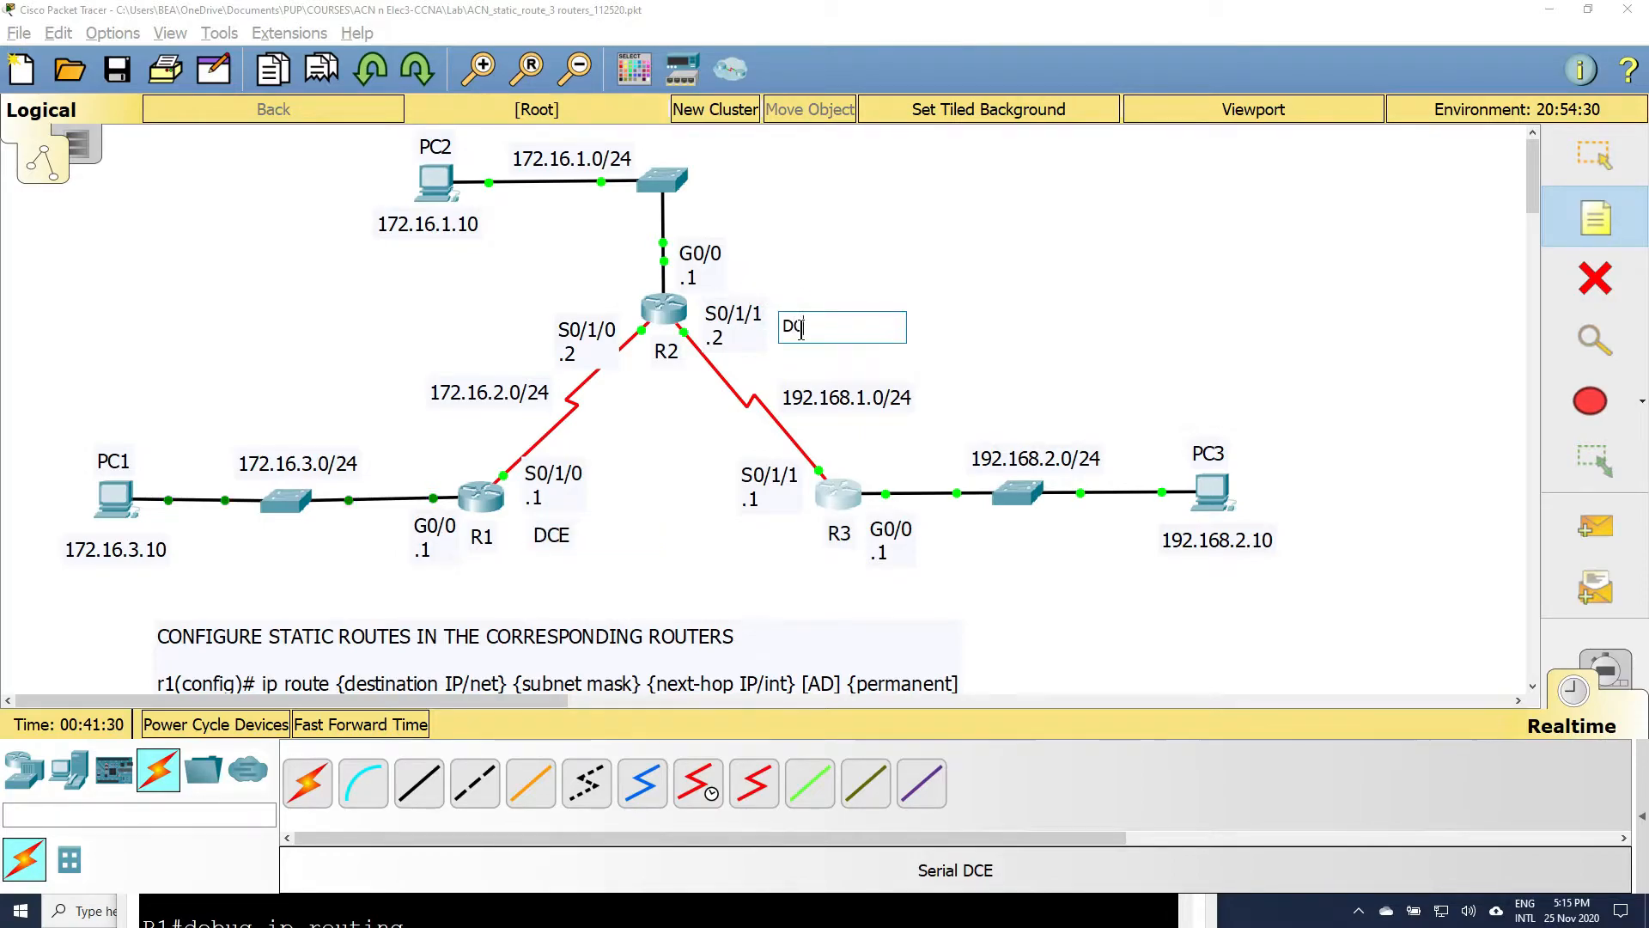
{"action": "type", "text": "E"}
- Finish the DCE note beside R2's S0/1/1 label and leave note placement without adding further notes
{"action": "left_click", "coordinate": [483, 510]}
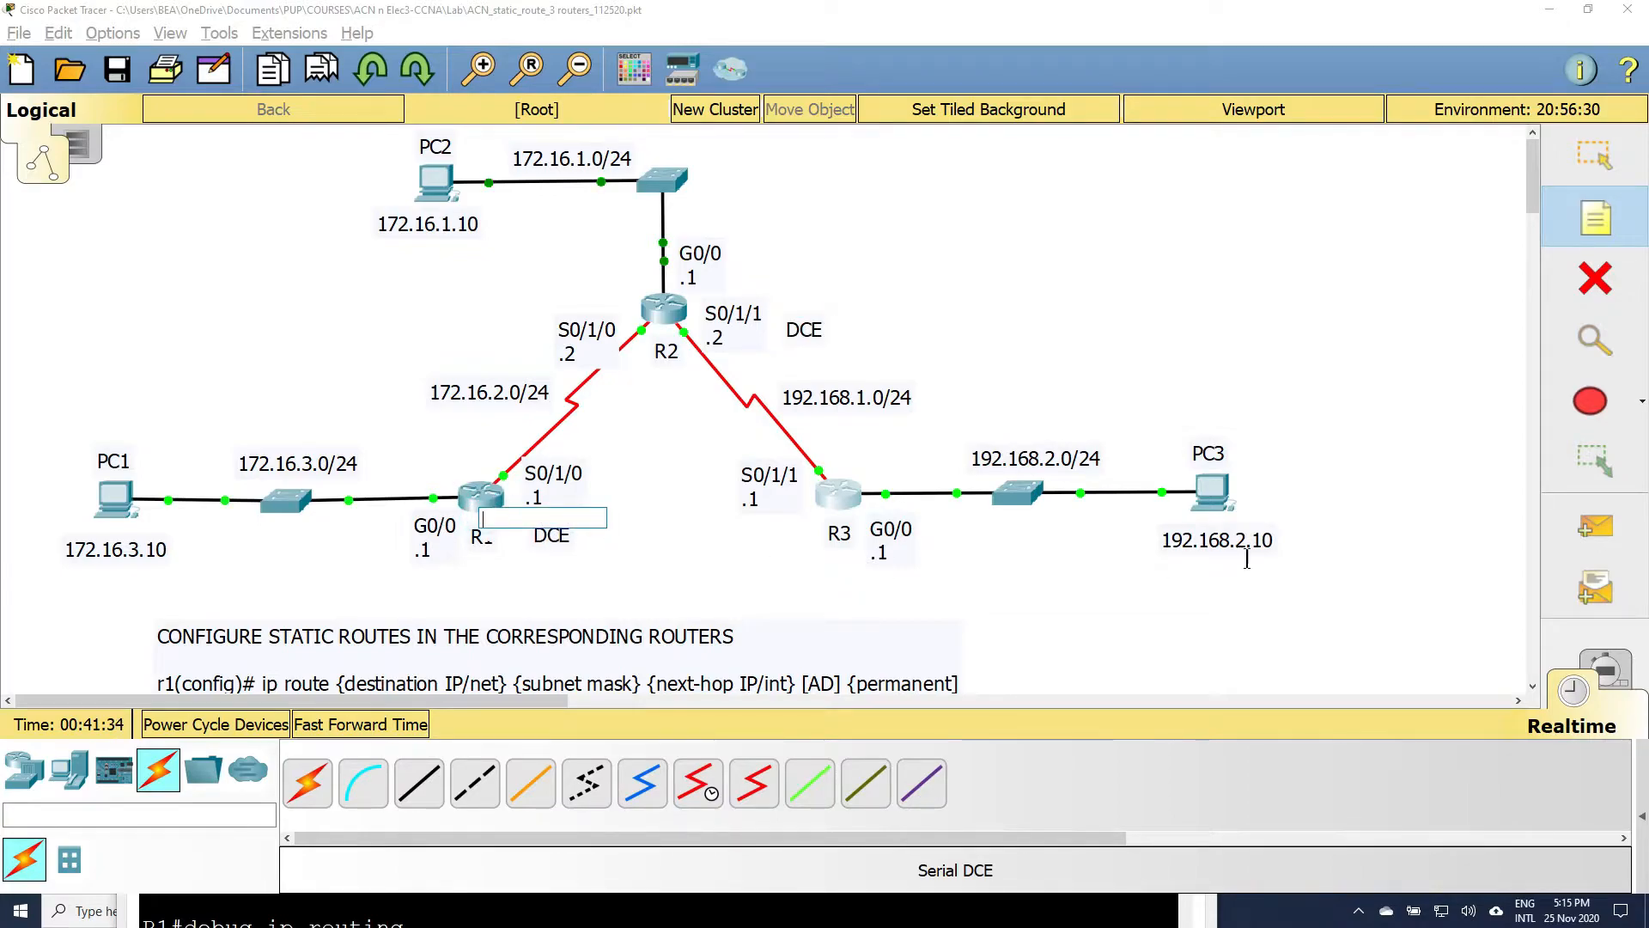
{"action": "left_click", "coordinate": [687, 544]}
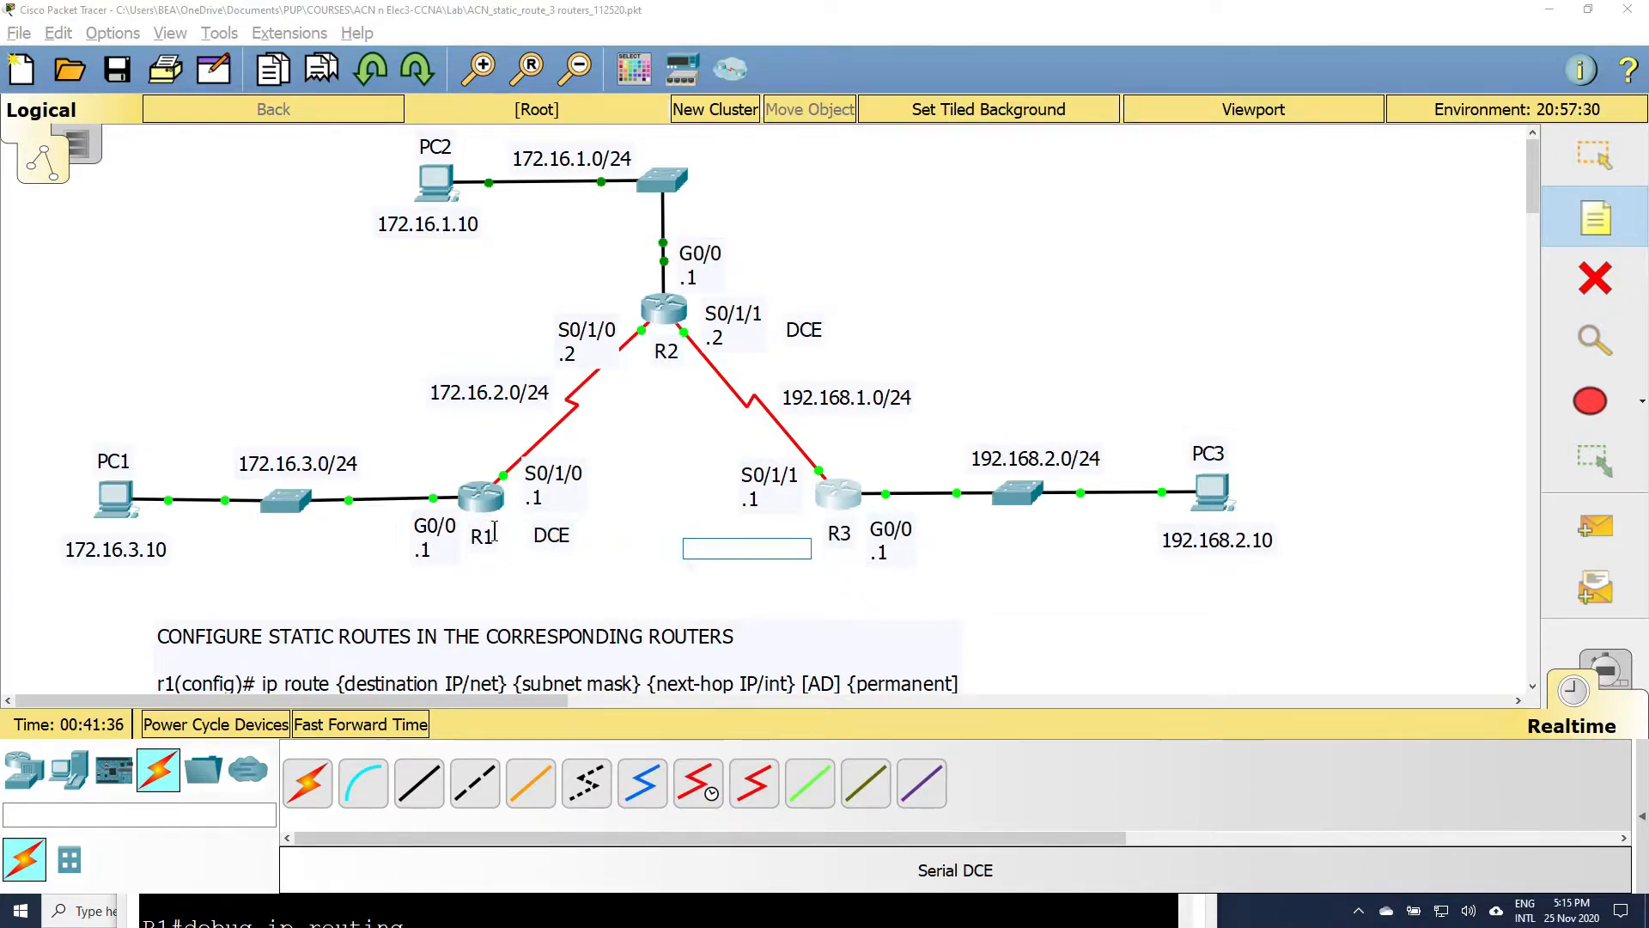
{"action": "key", "text": "Escape"}
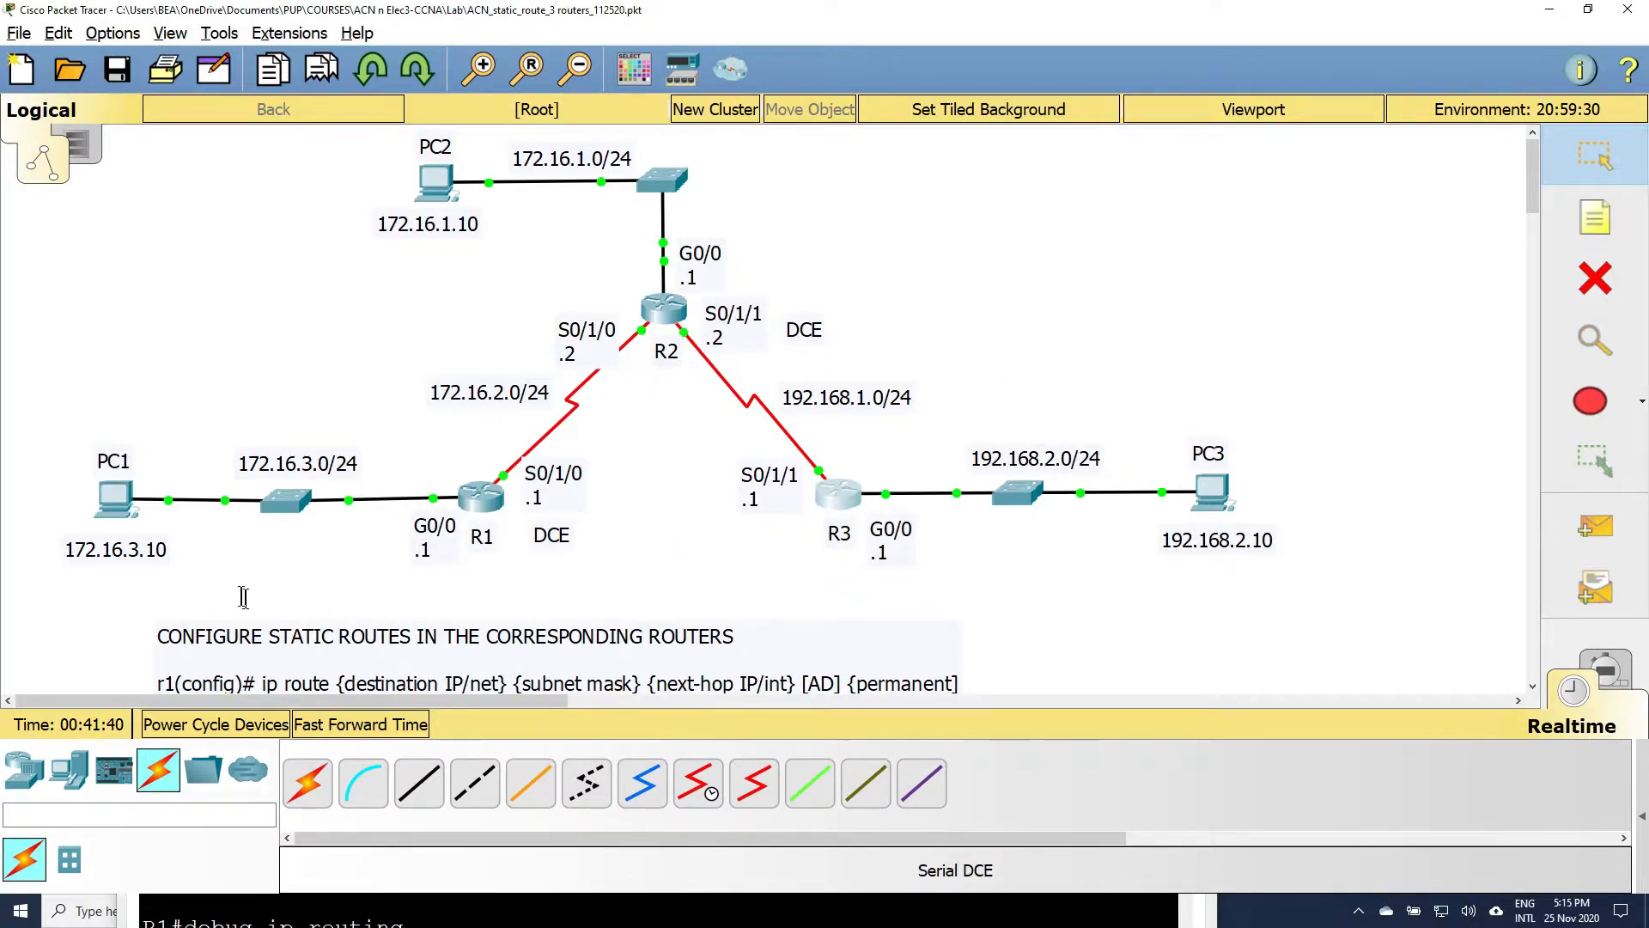
- Open R1's CLI, enter global configuration mode, and set interface s0/1/1's clock rate to 64000
{"action": "left_click", "coordinate": [479, 495]}
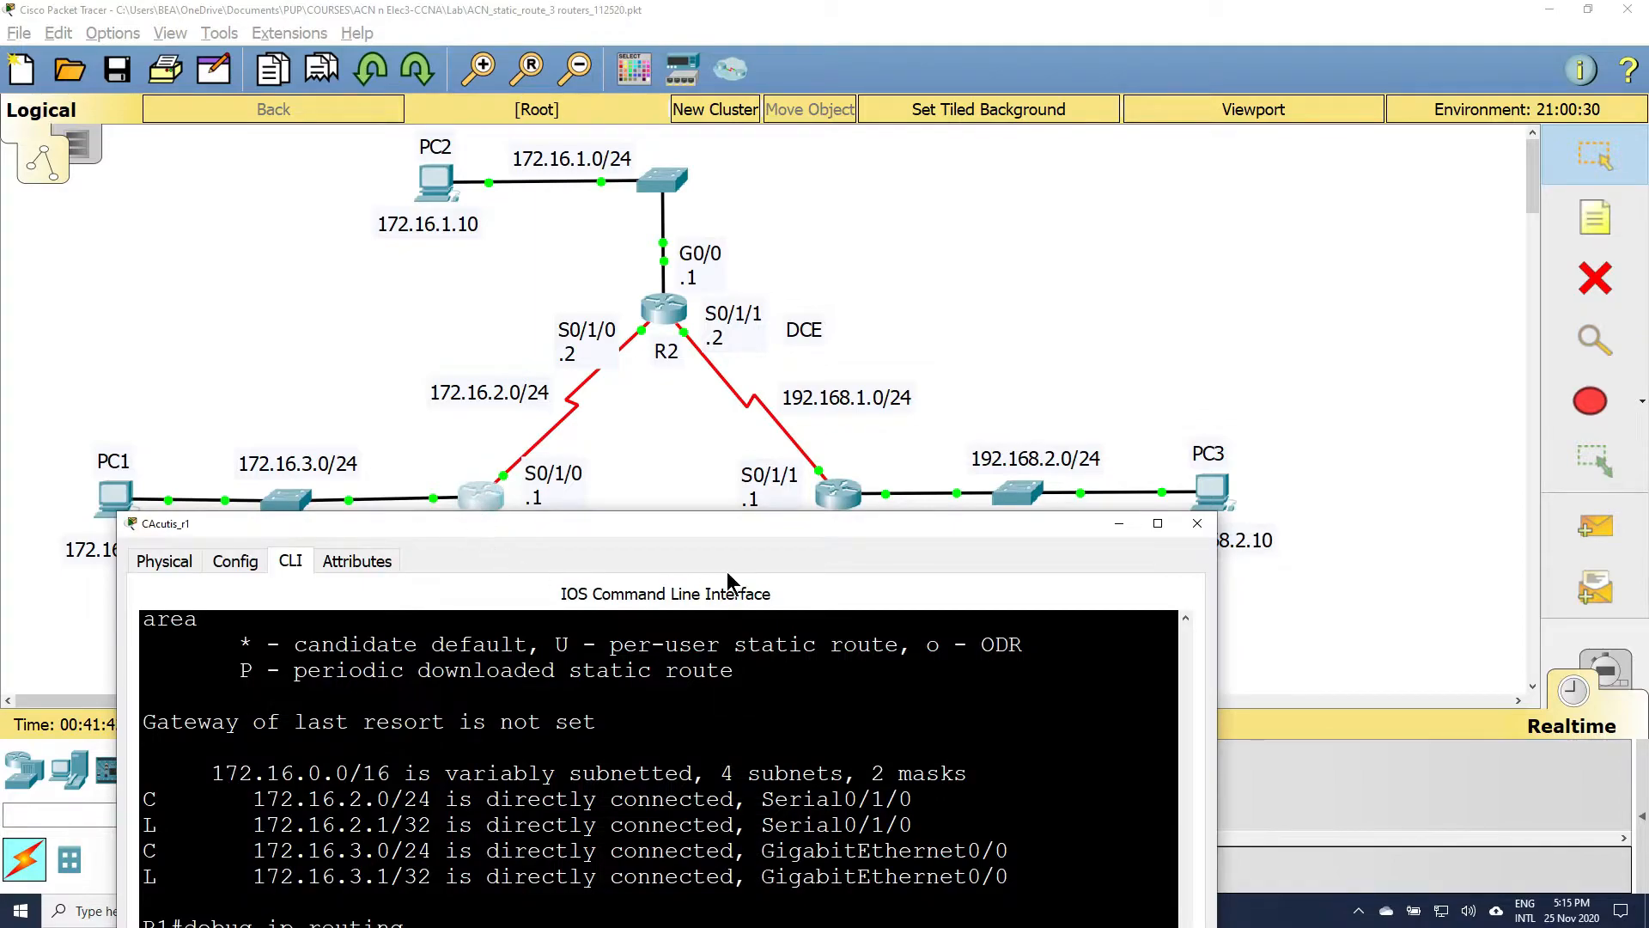
{"action": "left_click_drag", "start_coordinate": [678, 528], "coordinate": [737, 244]}
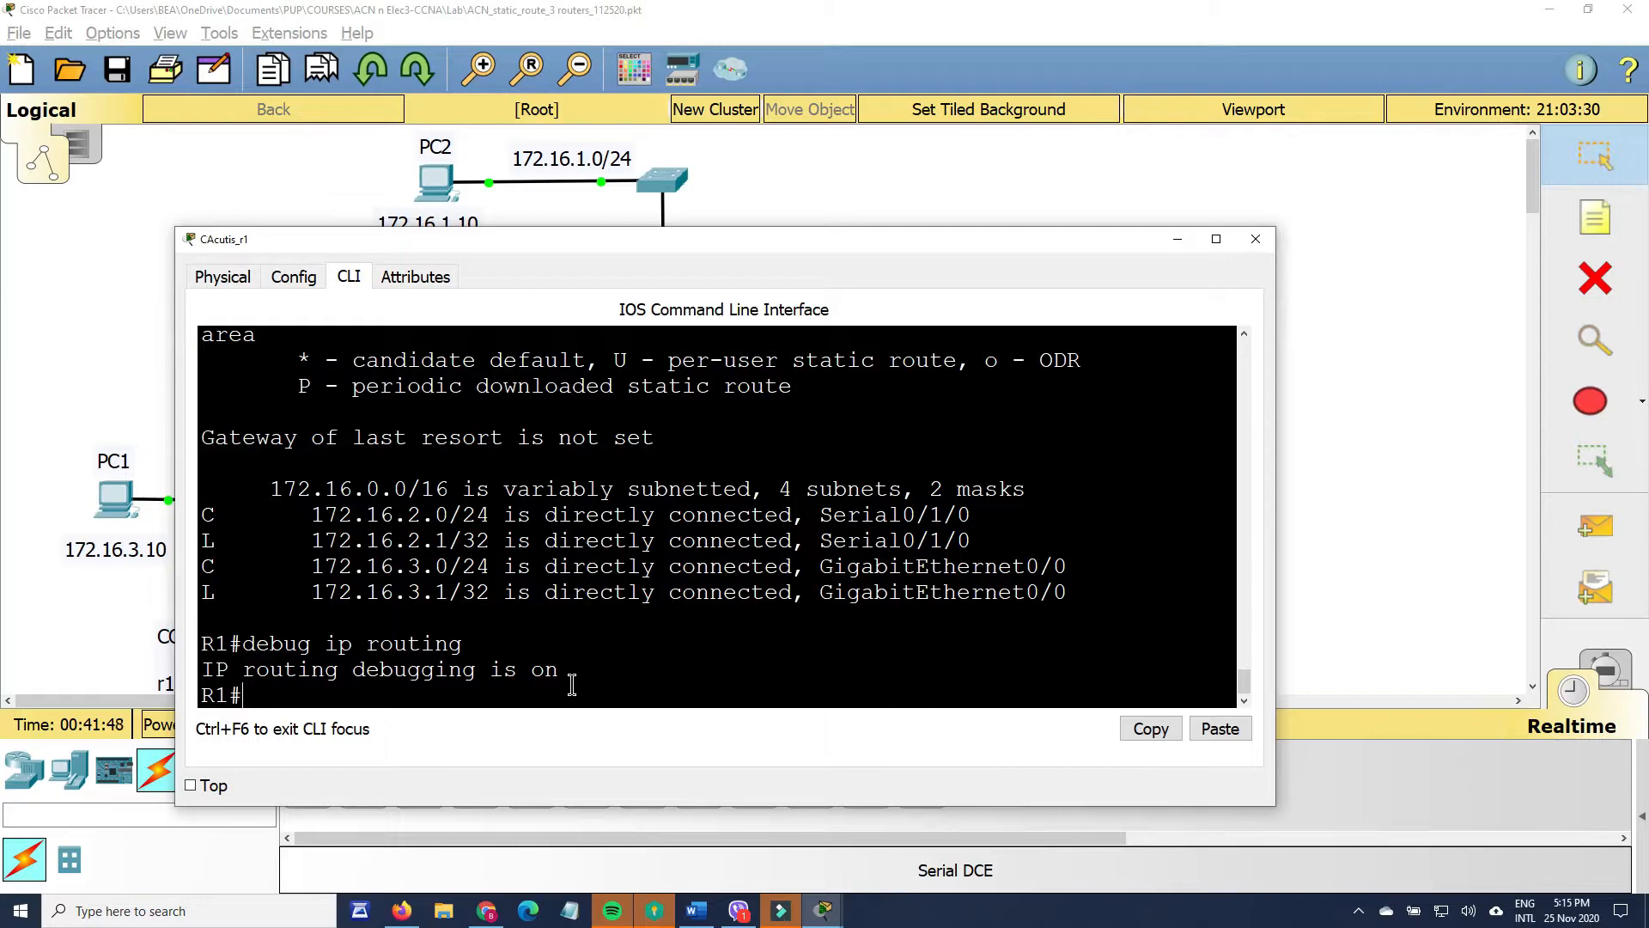
{"action": "type", "text": "conf t"}
{"action": "key", "text": "Return"}
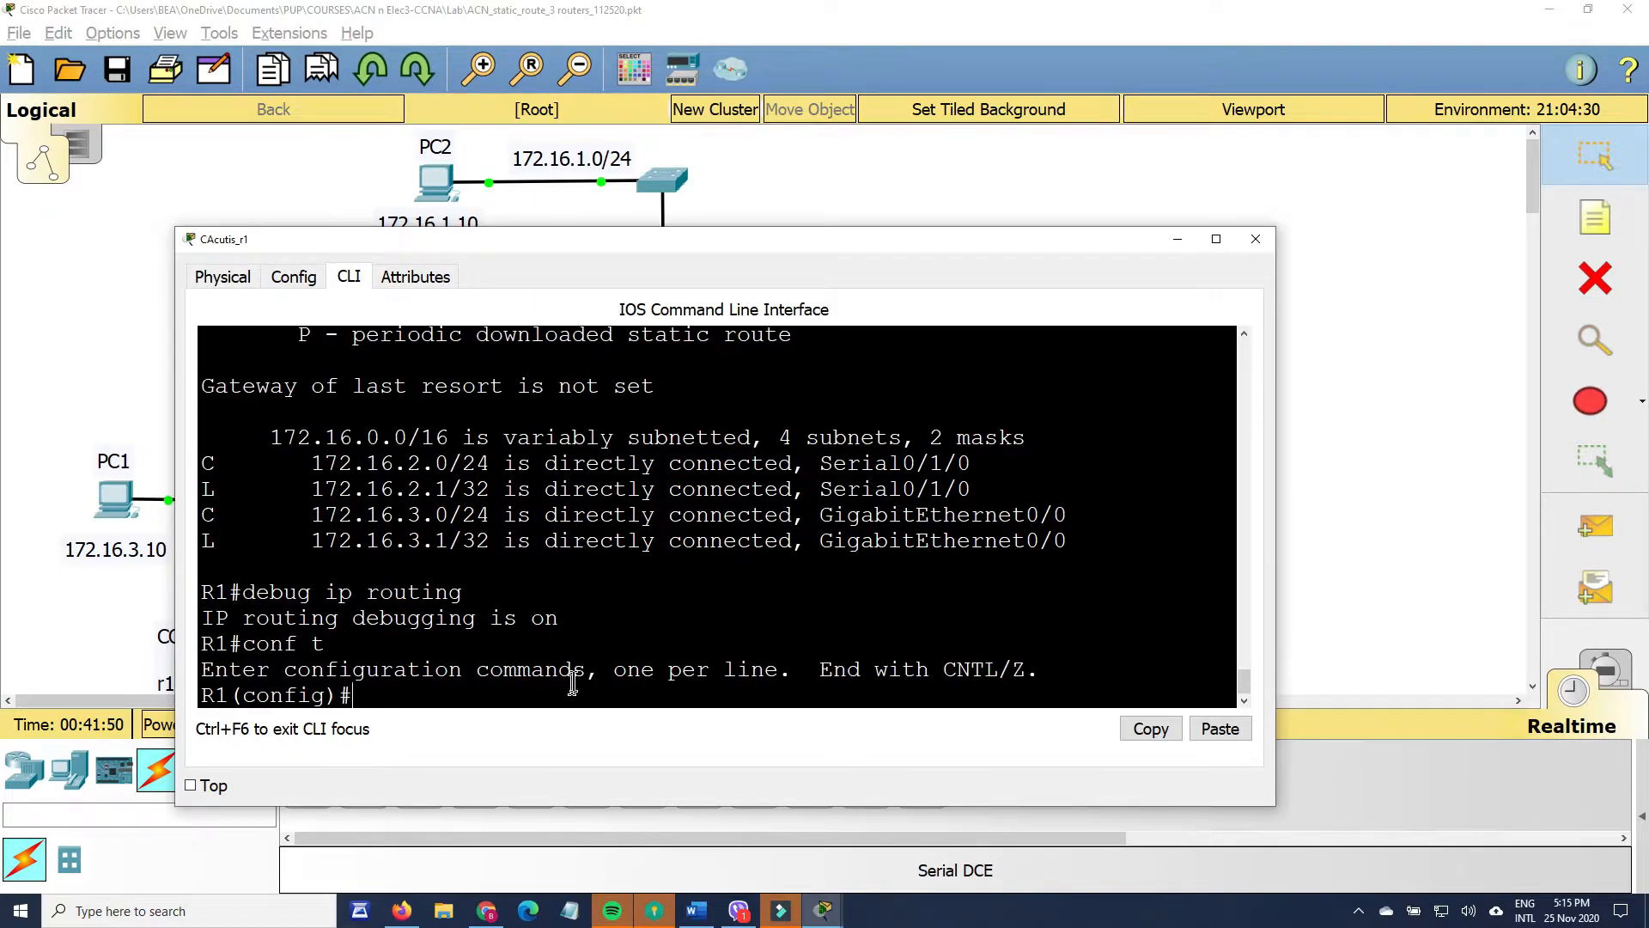
{"action": "left_click_drag", "start_coordinate": [740, 241], "coordinate": [1292, 317]}
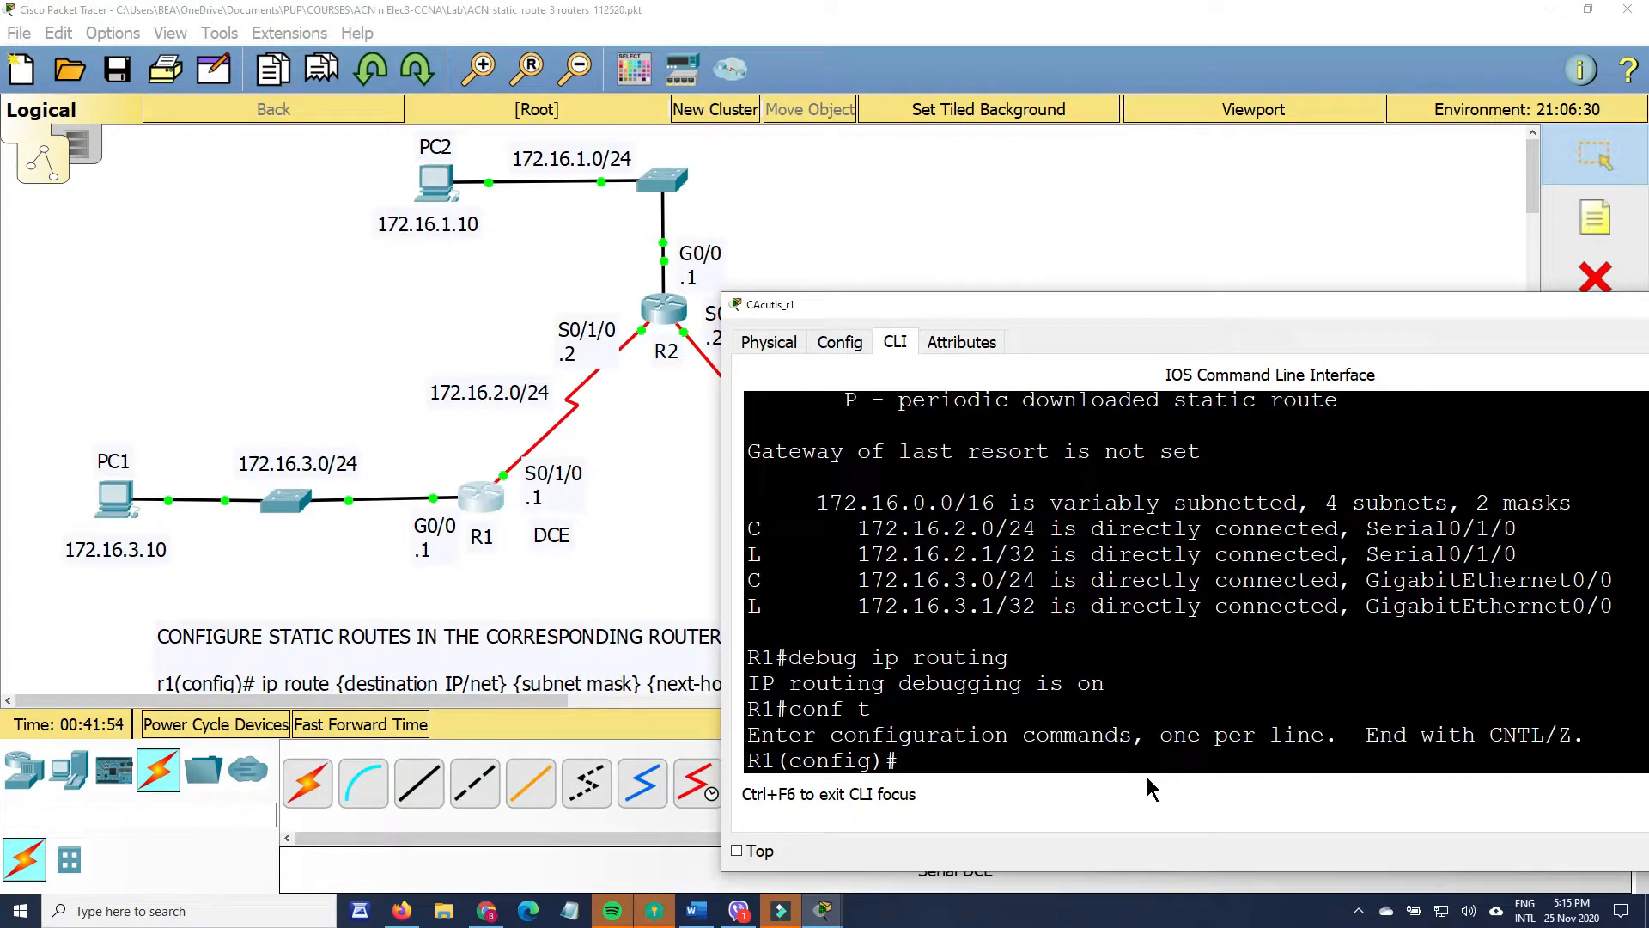
{"action": "type", "text": "int s0/1/1"}
{"action": "key", "text": "Return"}
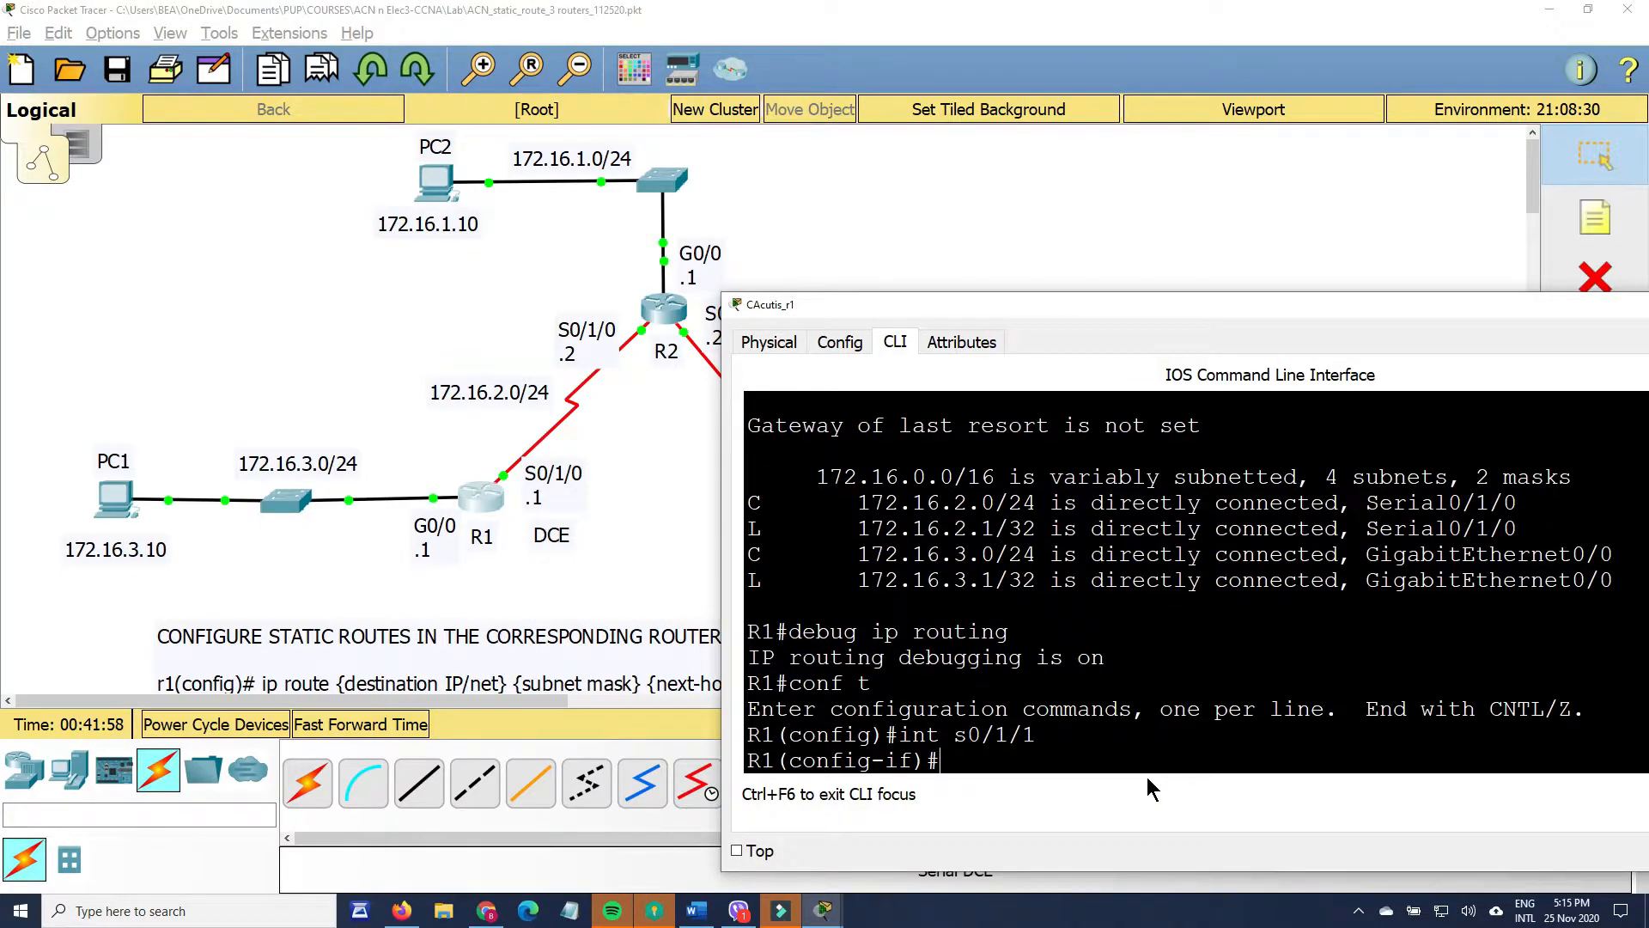
{"action": "type", "text": "clock rate 64000"}
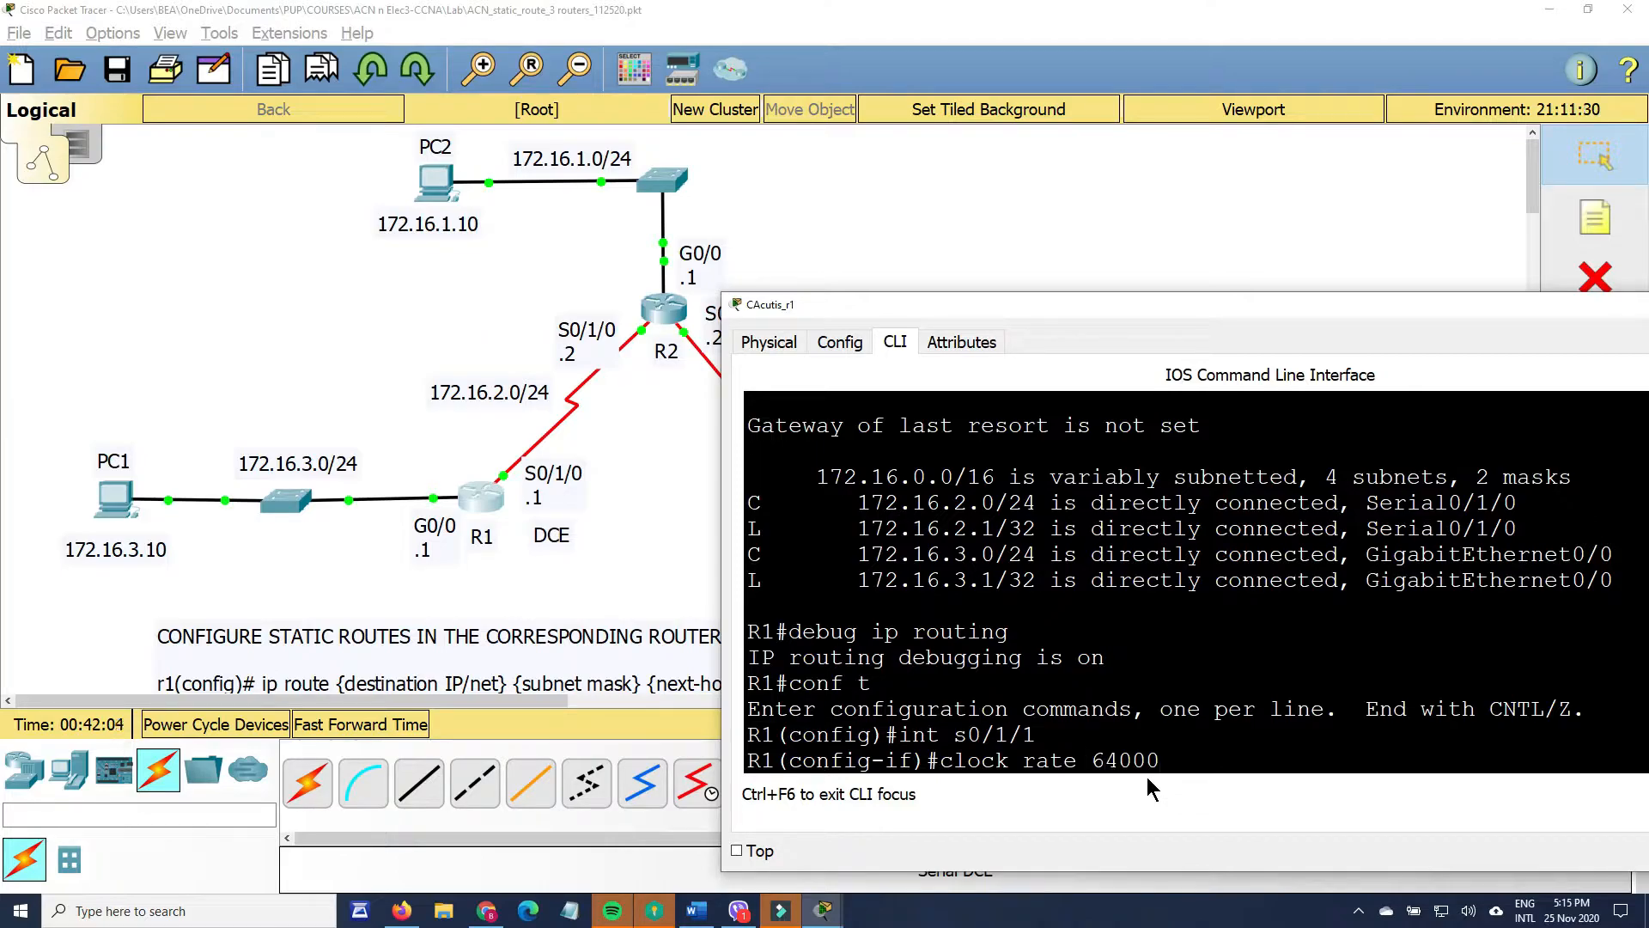
{"action": "key", "text": "Return"}
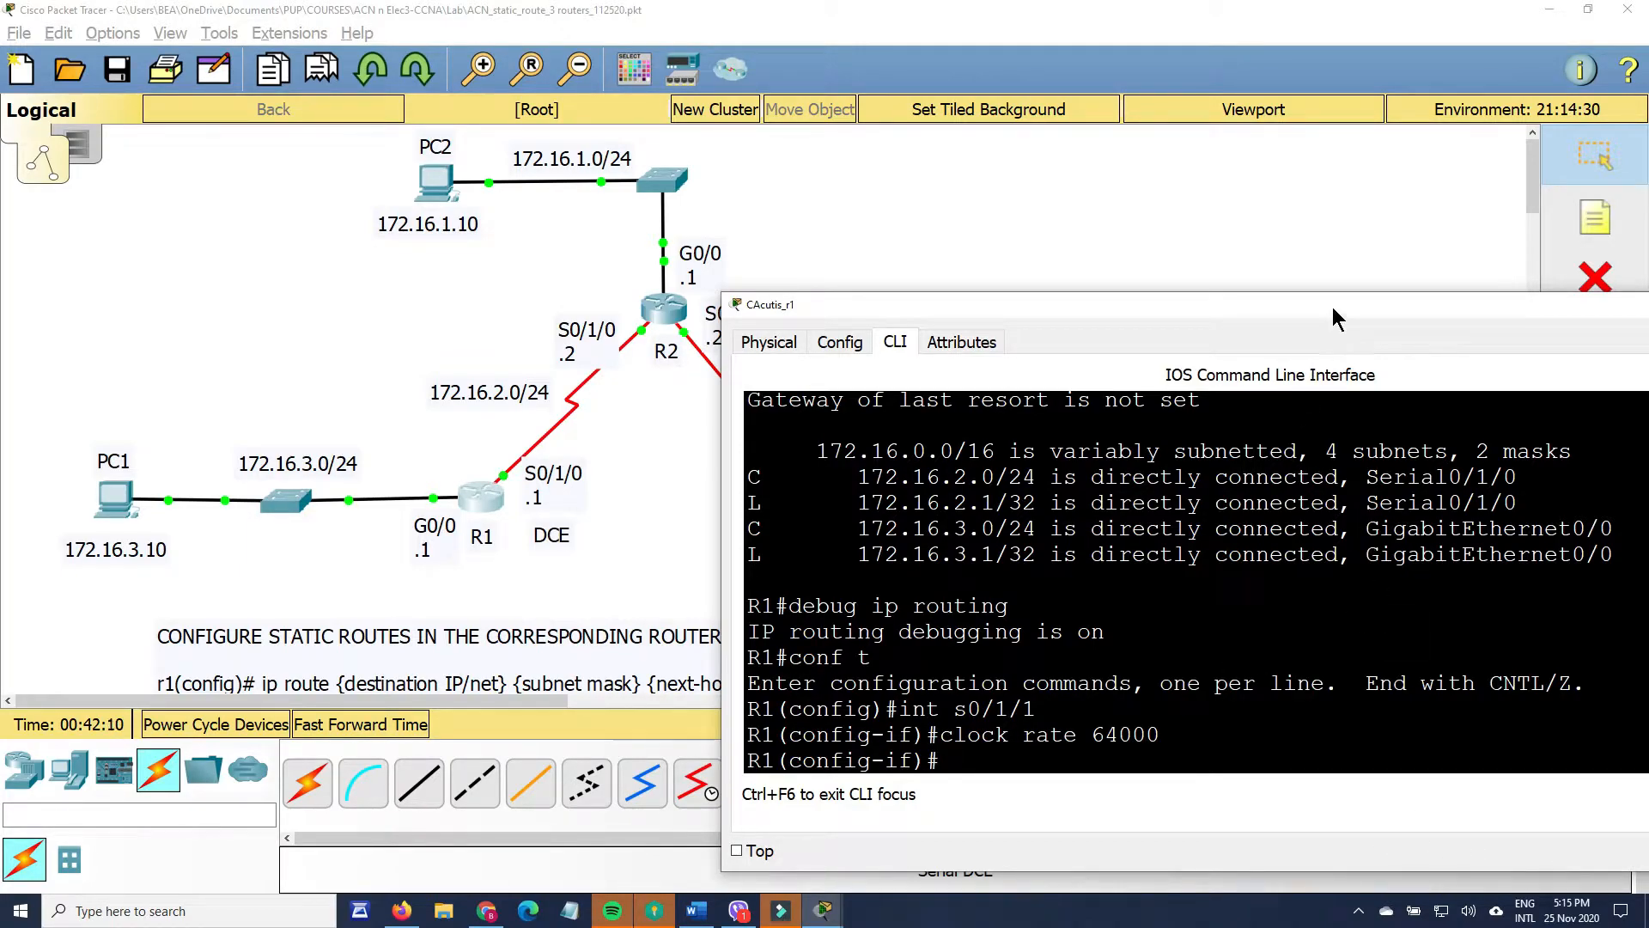
- Save R1's running configuration to the startup configuration with do copy run start and close R1's window
{"action": "left_click_drag", "start_coordinate": [1332, 307], "coordinate": [894, 348]}
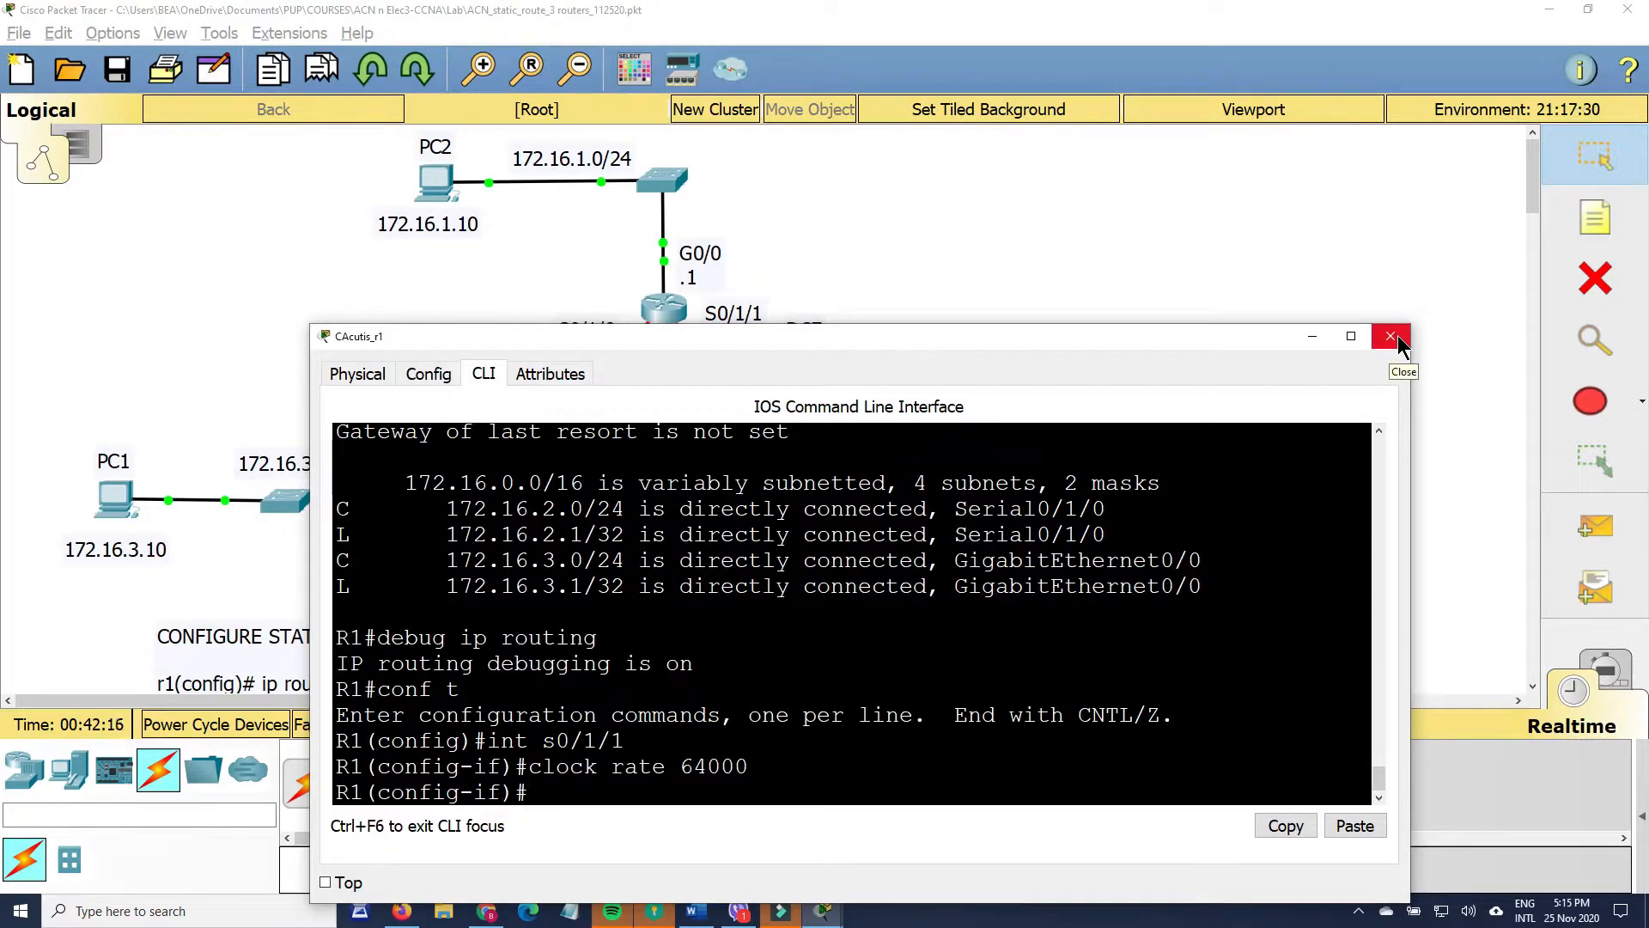
{"action": "type", "text": "copy run state"}
{"action": "key", "text": "BackSpace"}
{"action": "key", "text": "BackSpace"}
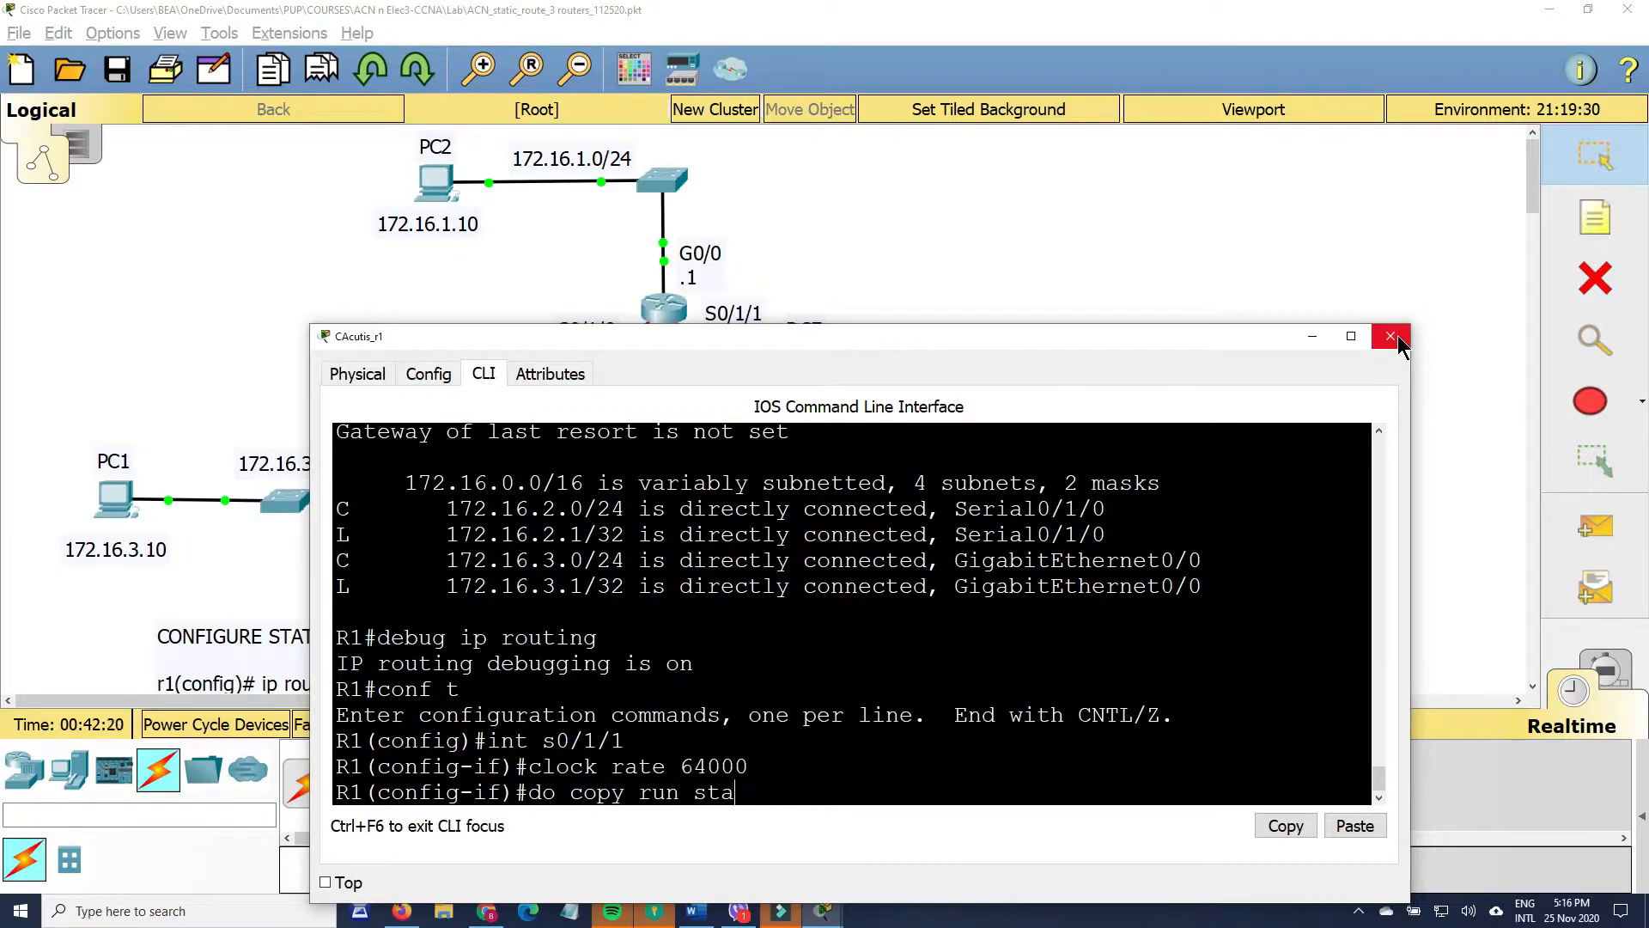
{"action": "type", "text": "rt"}
{"action": "key", "text": "Return"}
{"action": "key", "text": "Return"}
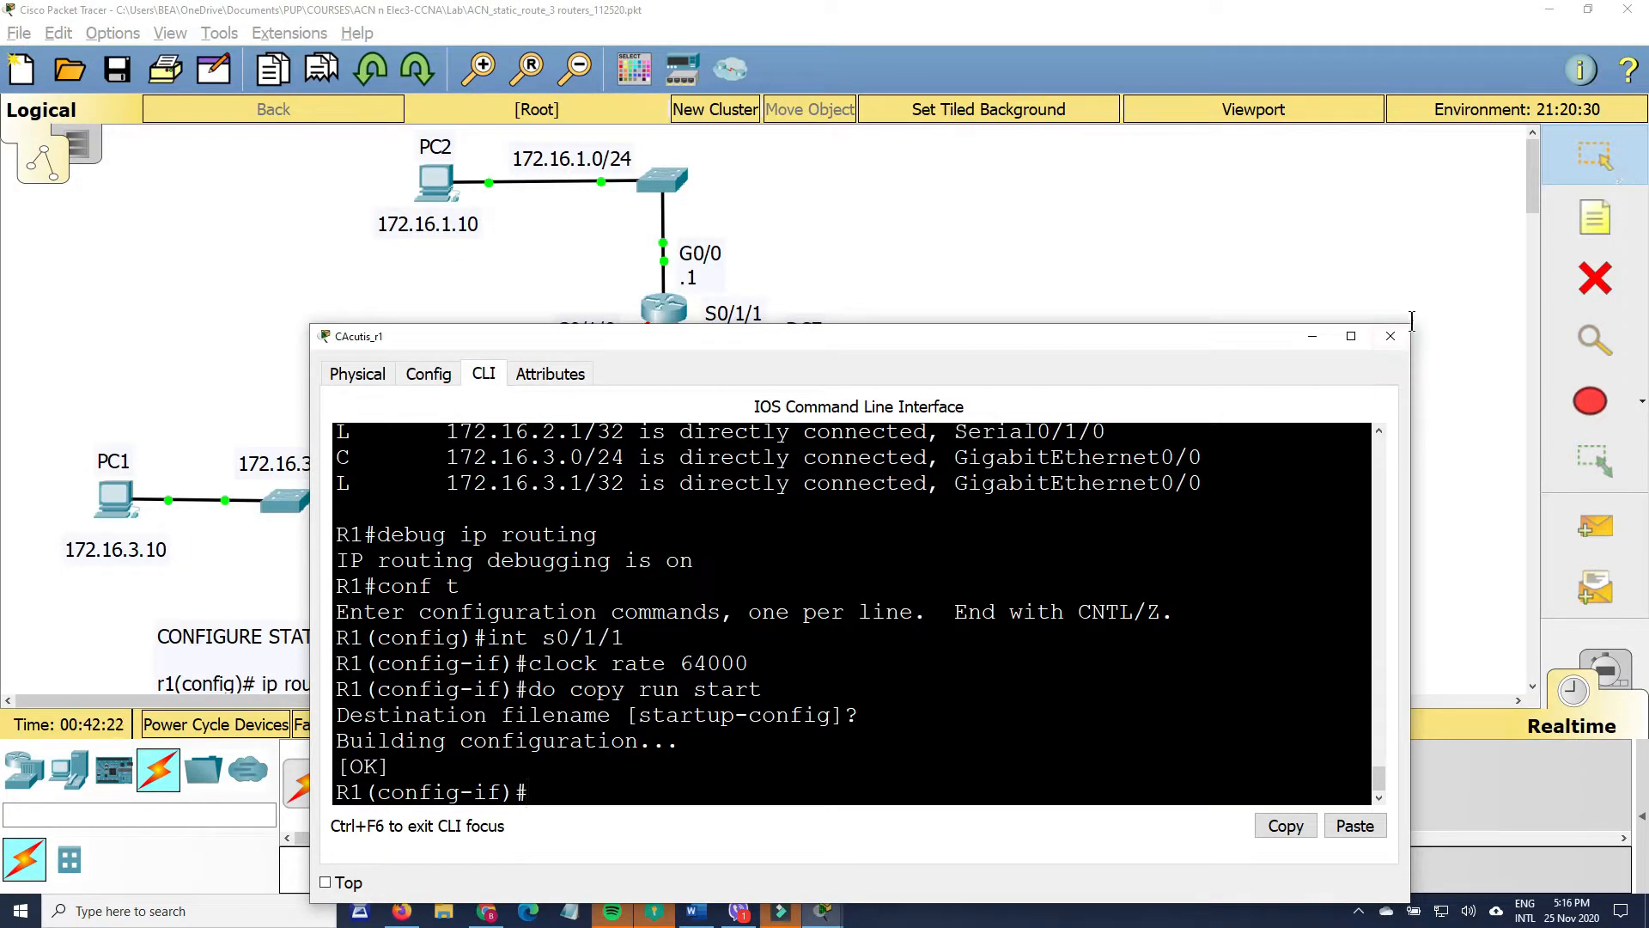
{"action": "left_click", "coordinate": [1390, 336]}
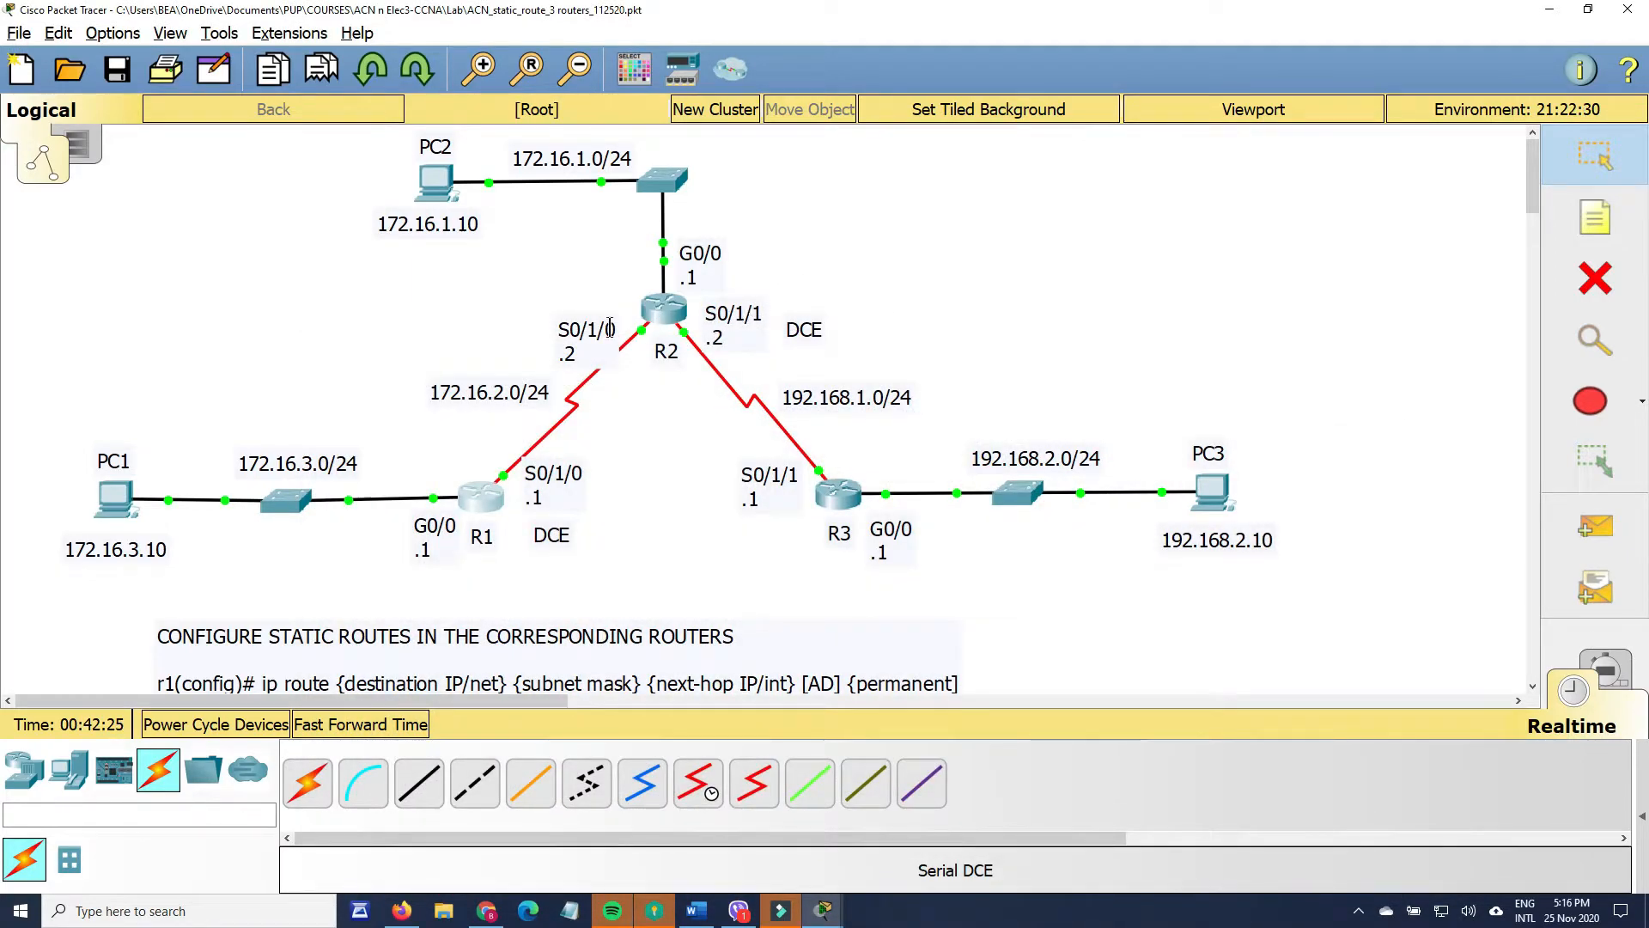
- Open R2's CLI and enter configuration of interface s0/1/1
{"action": "left_click", "coordinate": [667, 309]}
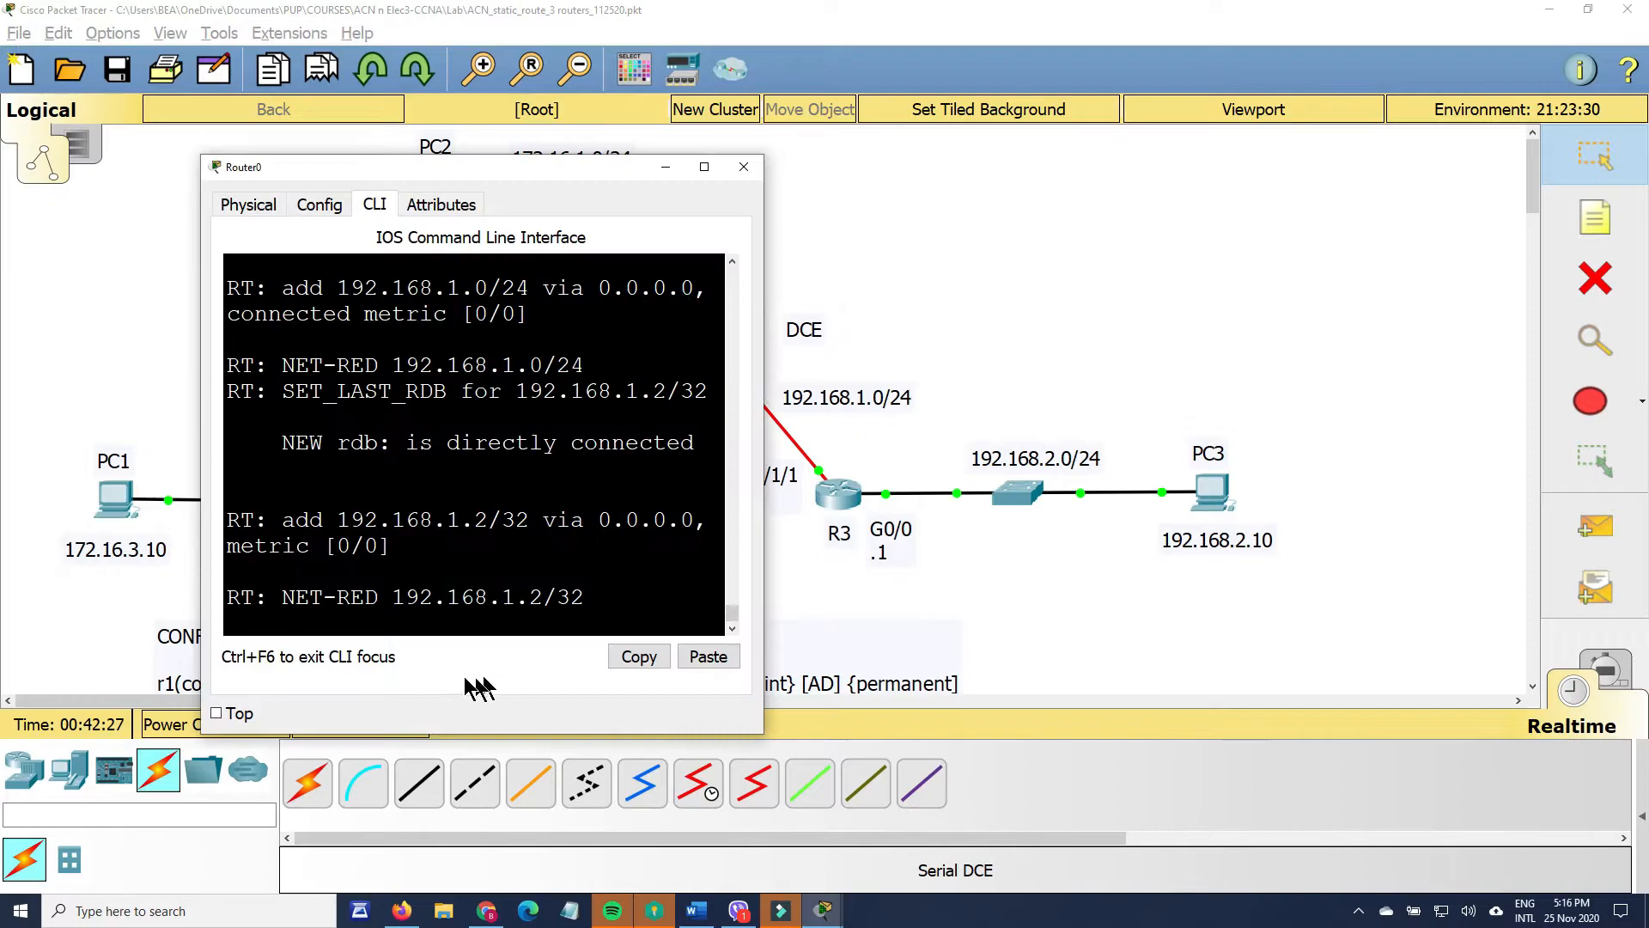
{"action": "key", "text": "Return"}
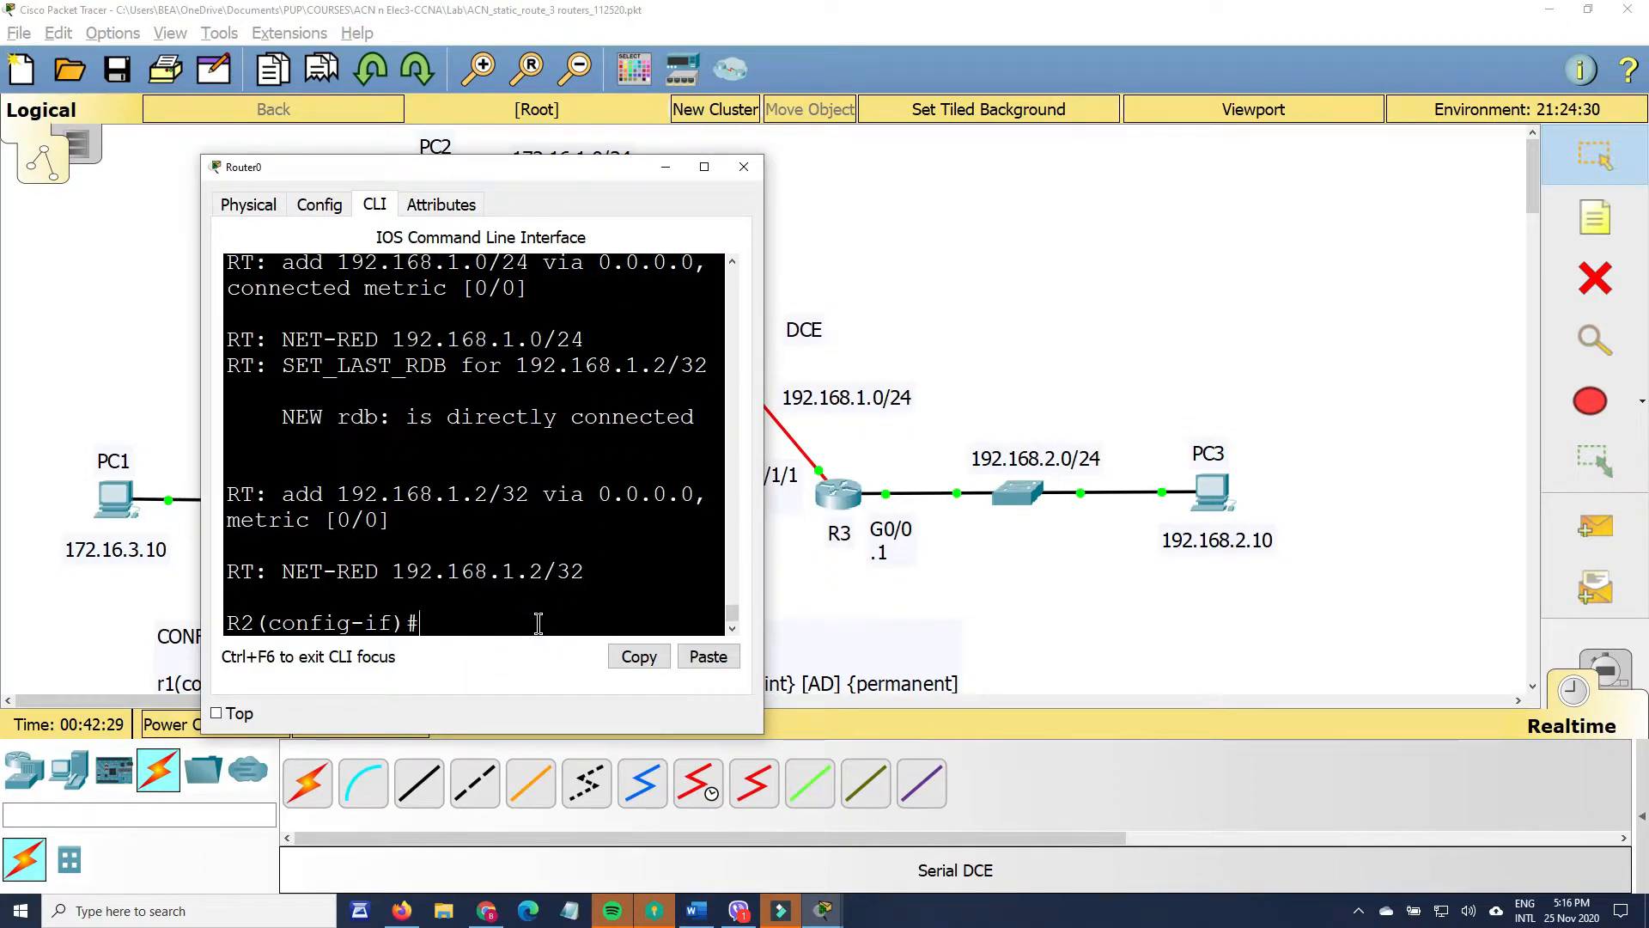
{"action": "type", "text": "int s0/1/1"}
{"action": "key", "text": "Return"}
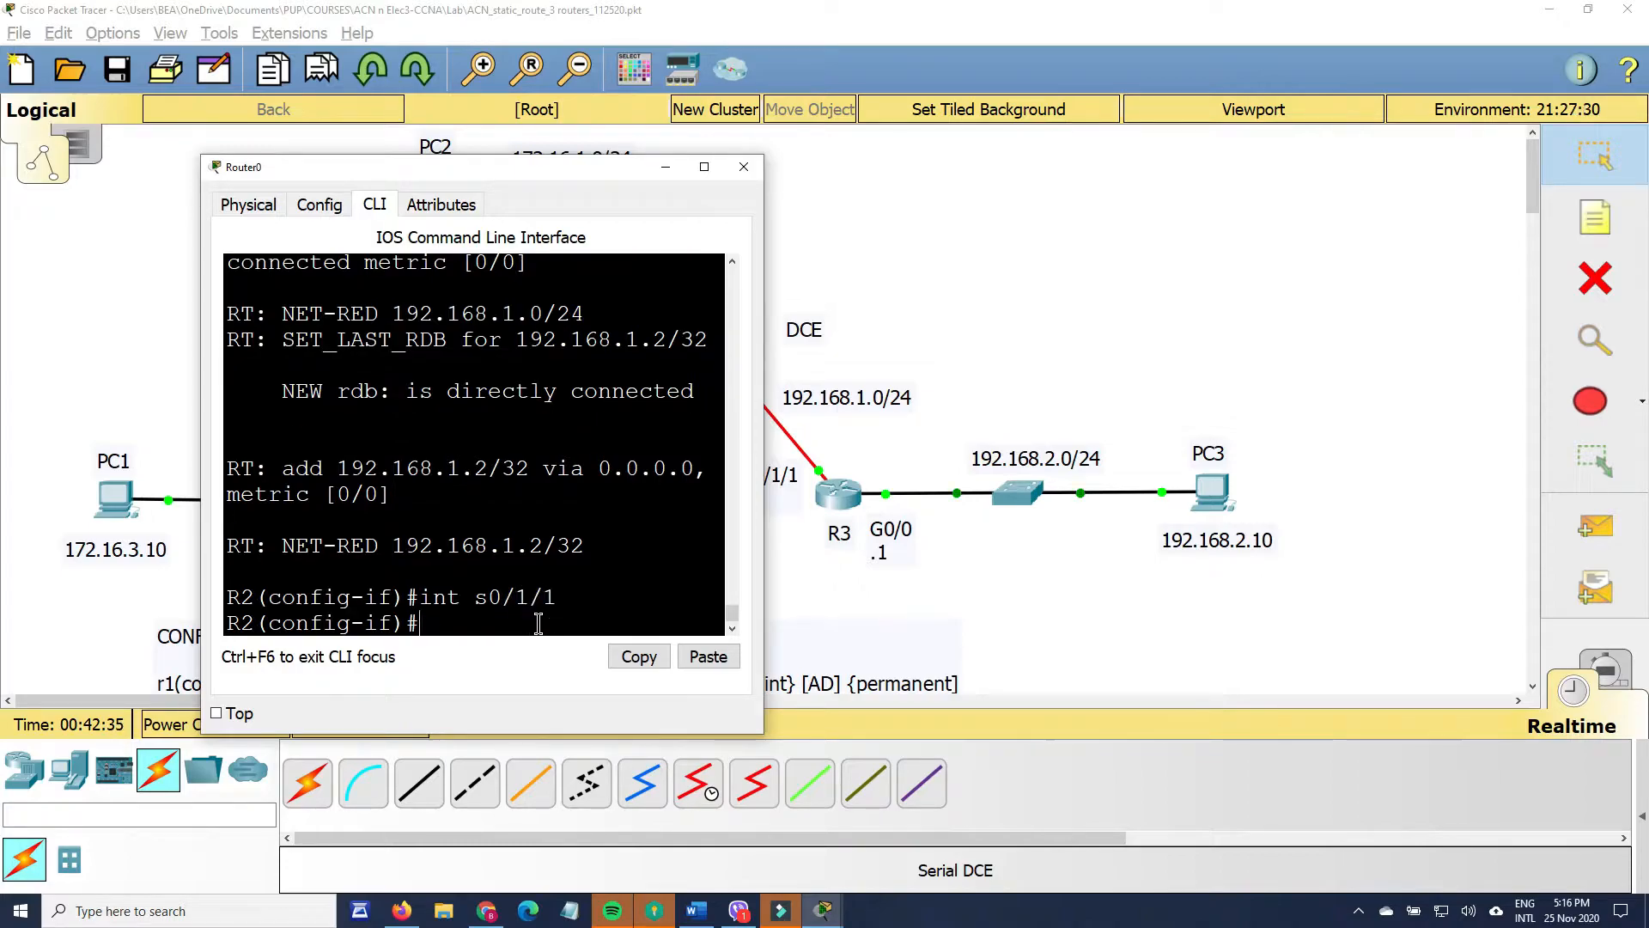
- List the available clock rate values for R2's interface s0/1/1 using the command help
{"action": "type", "text": "clo"}
{"action": "key", "text": "Tab"}
{"action": "type", "text": "rate"}
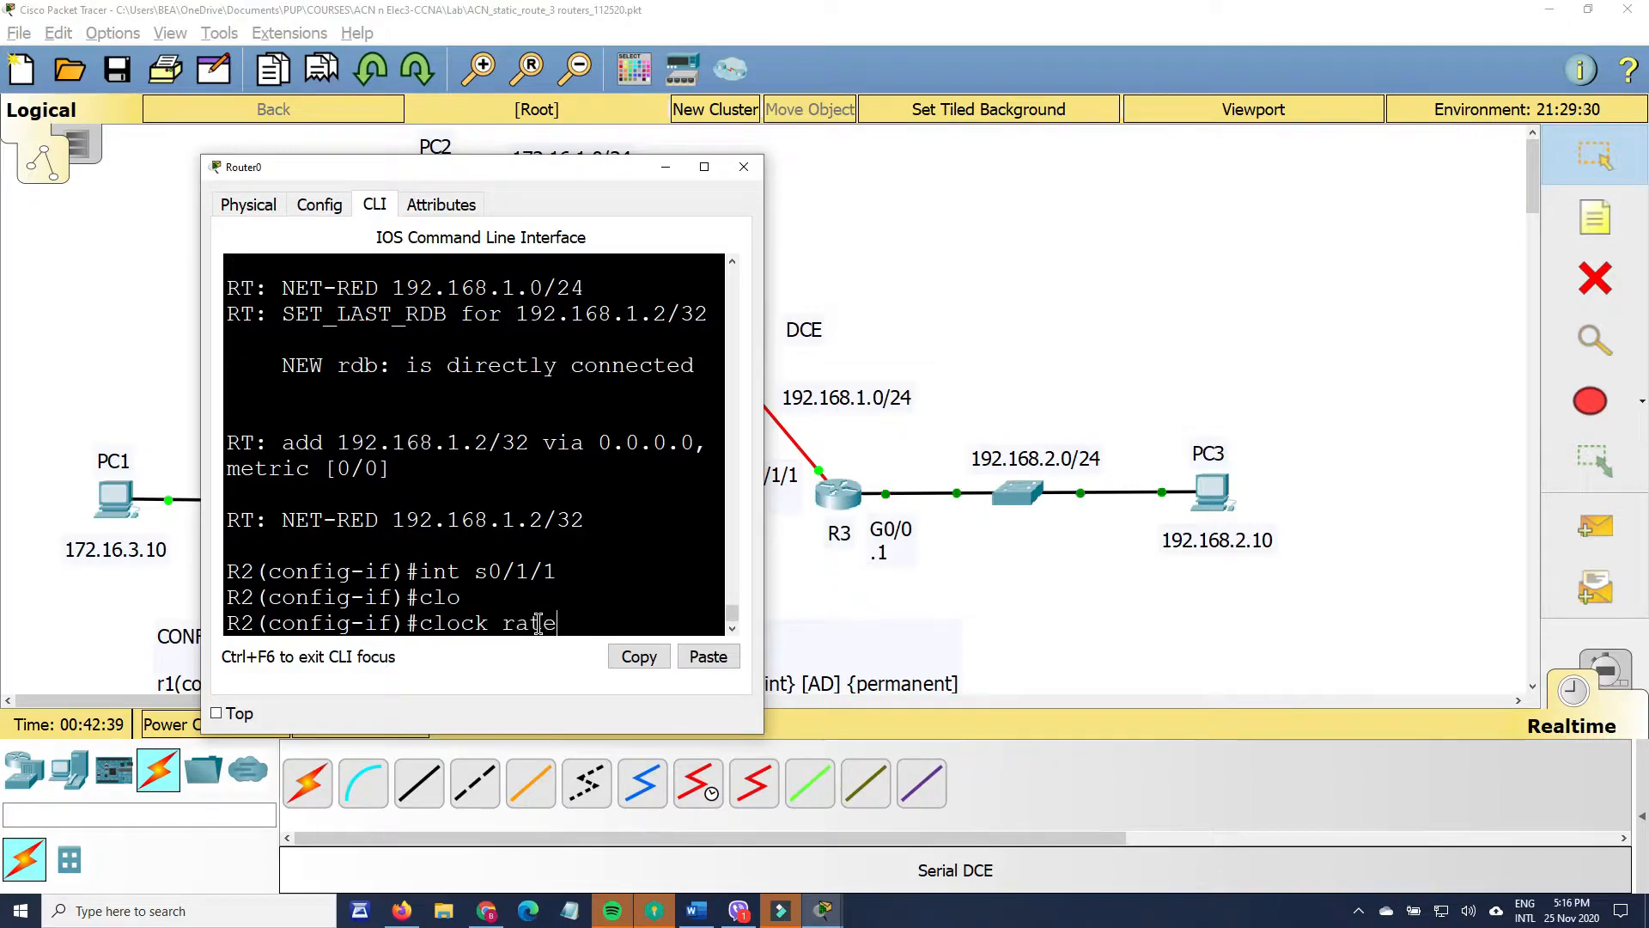
{"action": "key", "text": "Tab"}
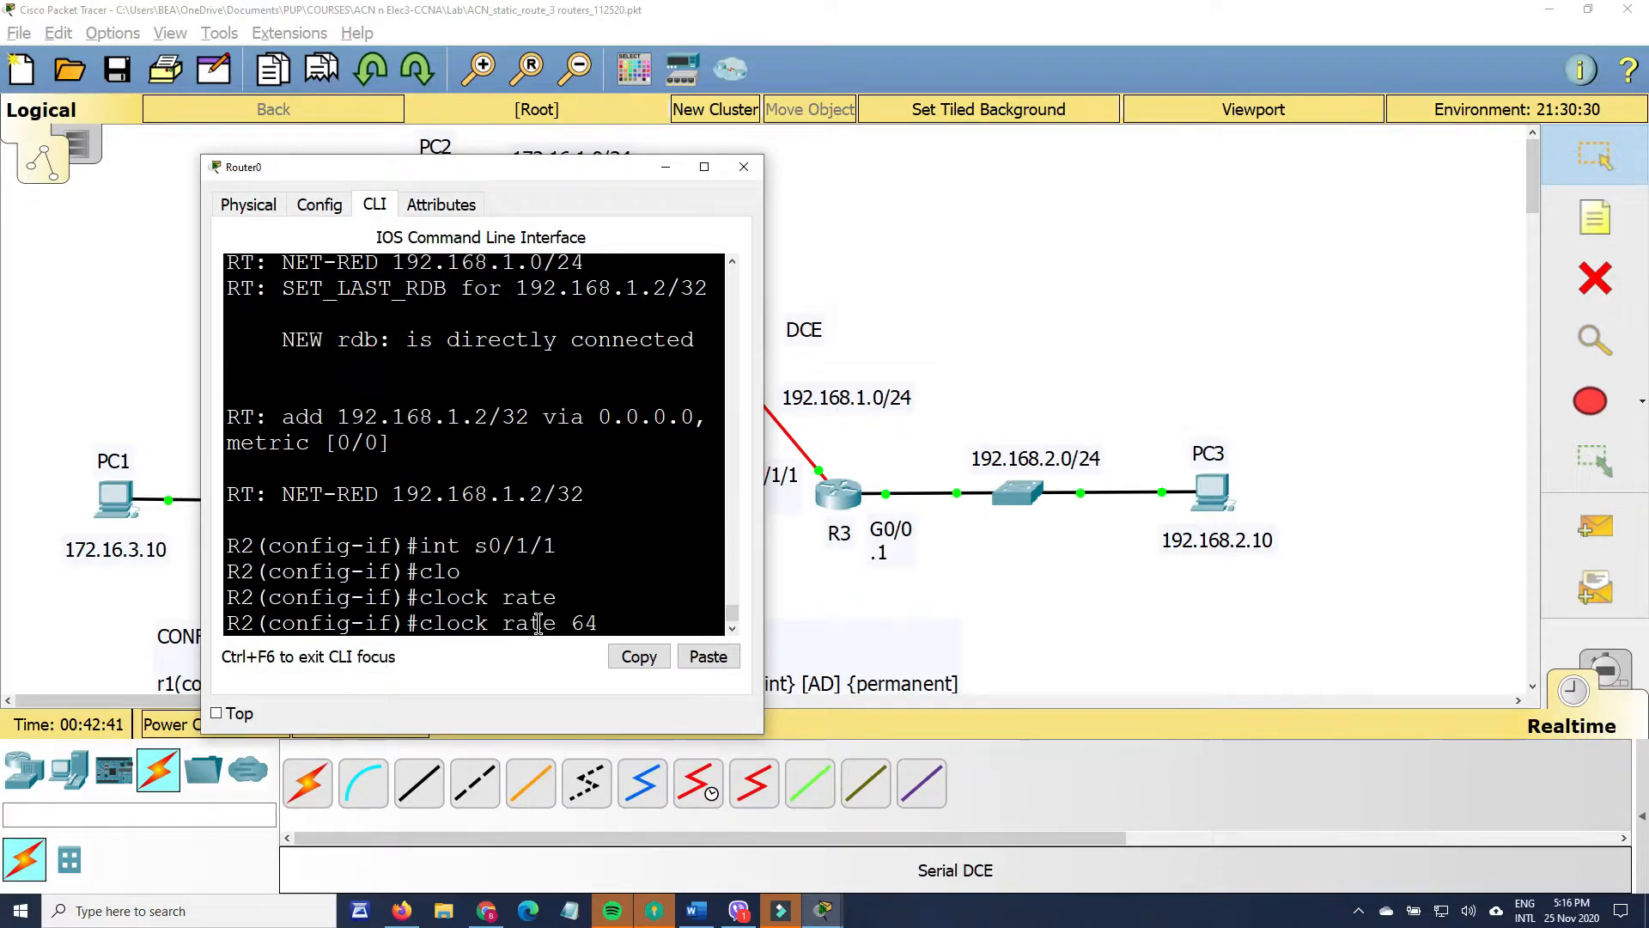
{"action": "type", "text": "64000"}
{"action": "key", "text": "BackSpace"}
{"action": "key", "text": "BackSpace"}
{"action": "key", "text": "BackSpace"}
{"action": "key", "text": "BackSpace"}
{"action": "key", "text": "BackSpace"}
{"action": "type", "text": "?"}
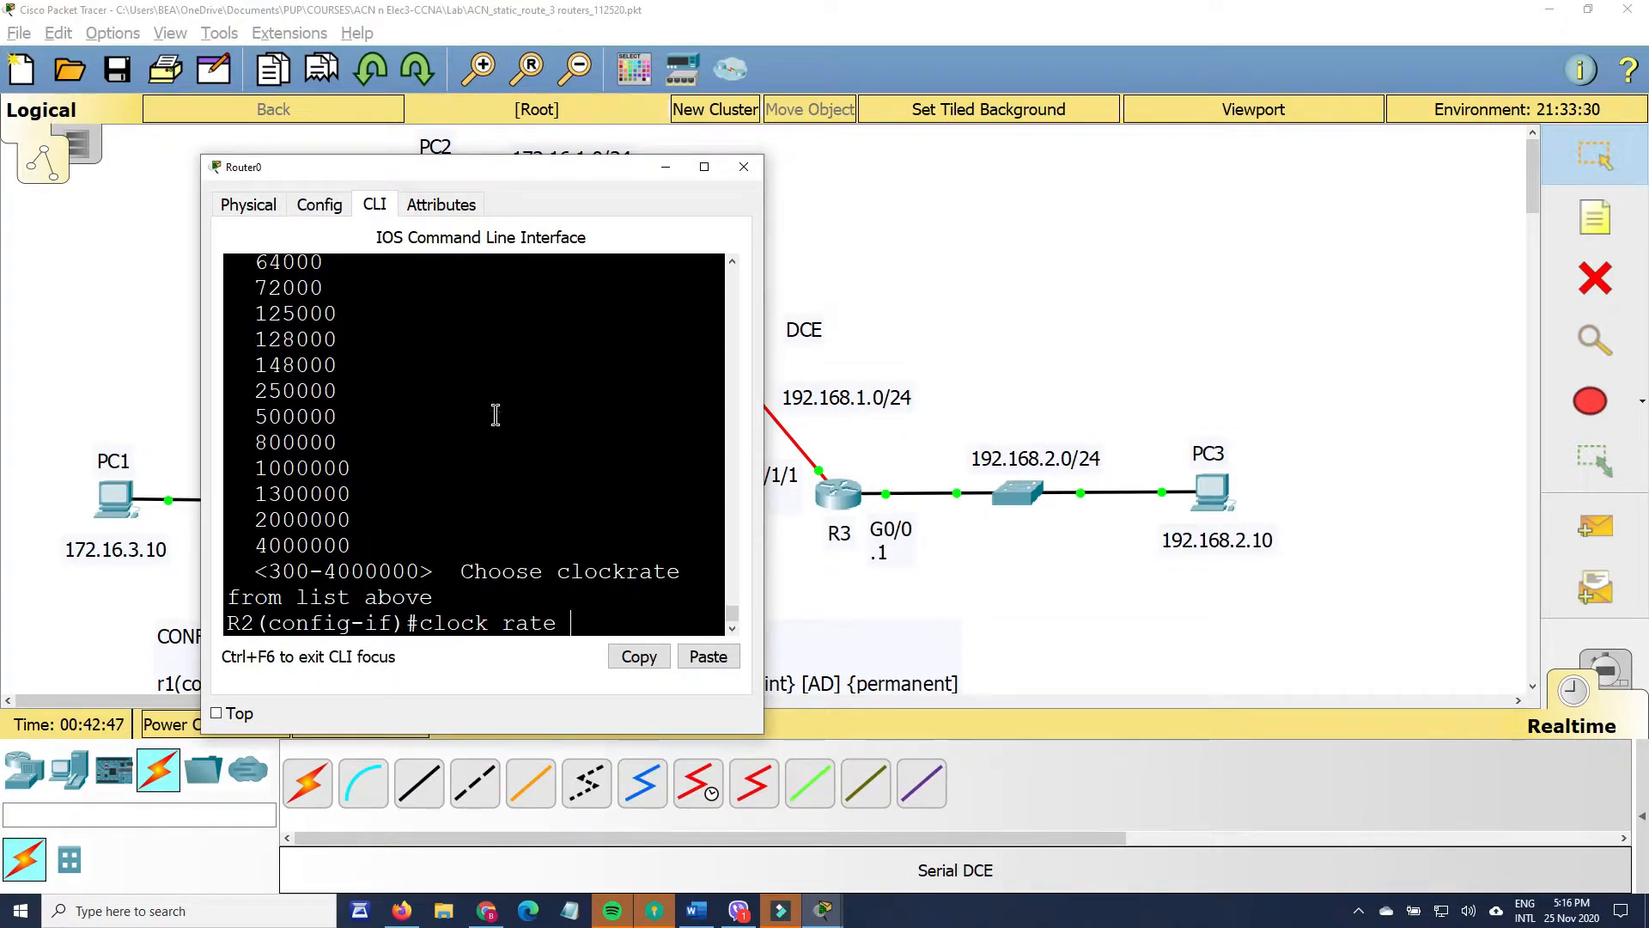
{"action": "scroll", "coordinate": [496, 416], "scroll_direction": "up", "scroll_amount": 1}
{"action": "scroll", "coordinate": [496, 421], "scroll_direction": "down", "scroll_amount": 1}
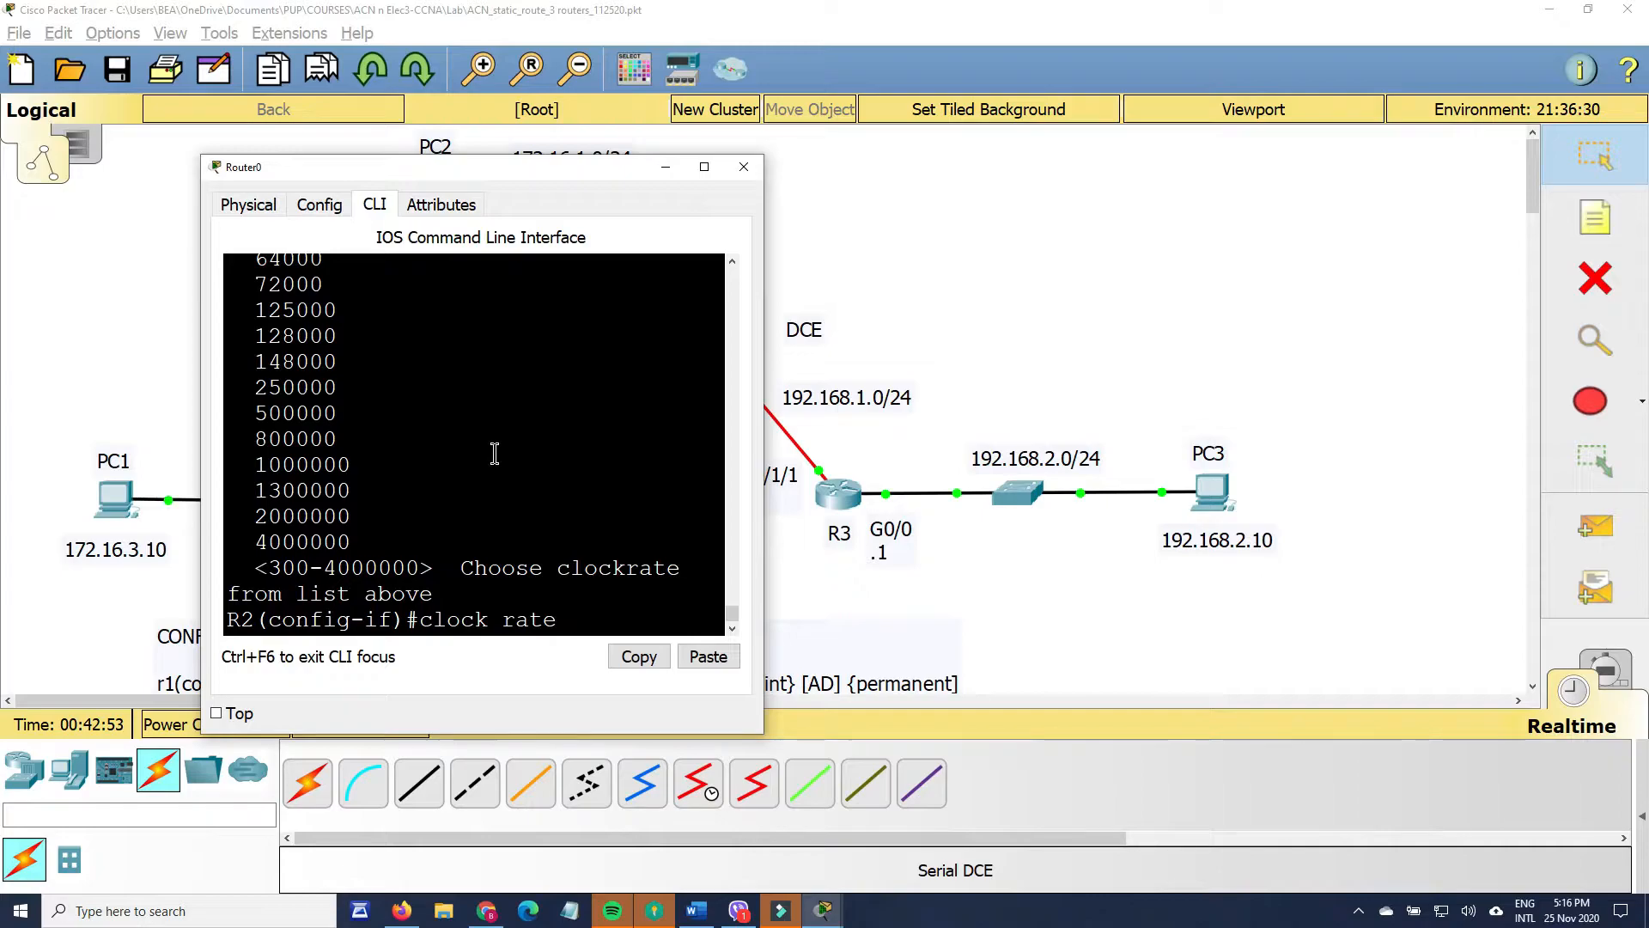
- Set R2's s0/1/1 clock rate to 64000 and save the running configuration with do copy run start
{"action": "type", "text": "64000"}
{"action": "key", "text": "Return"}
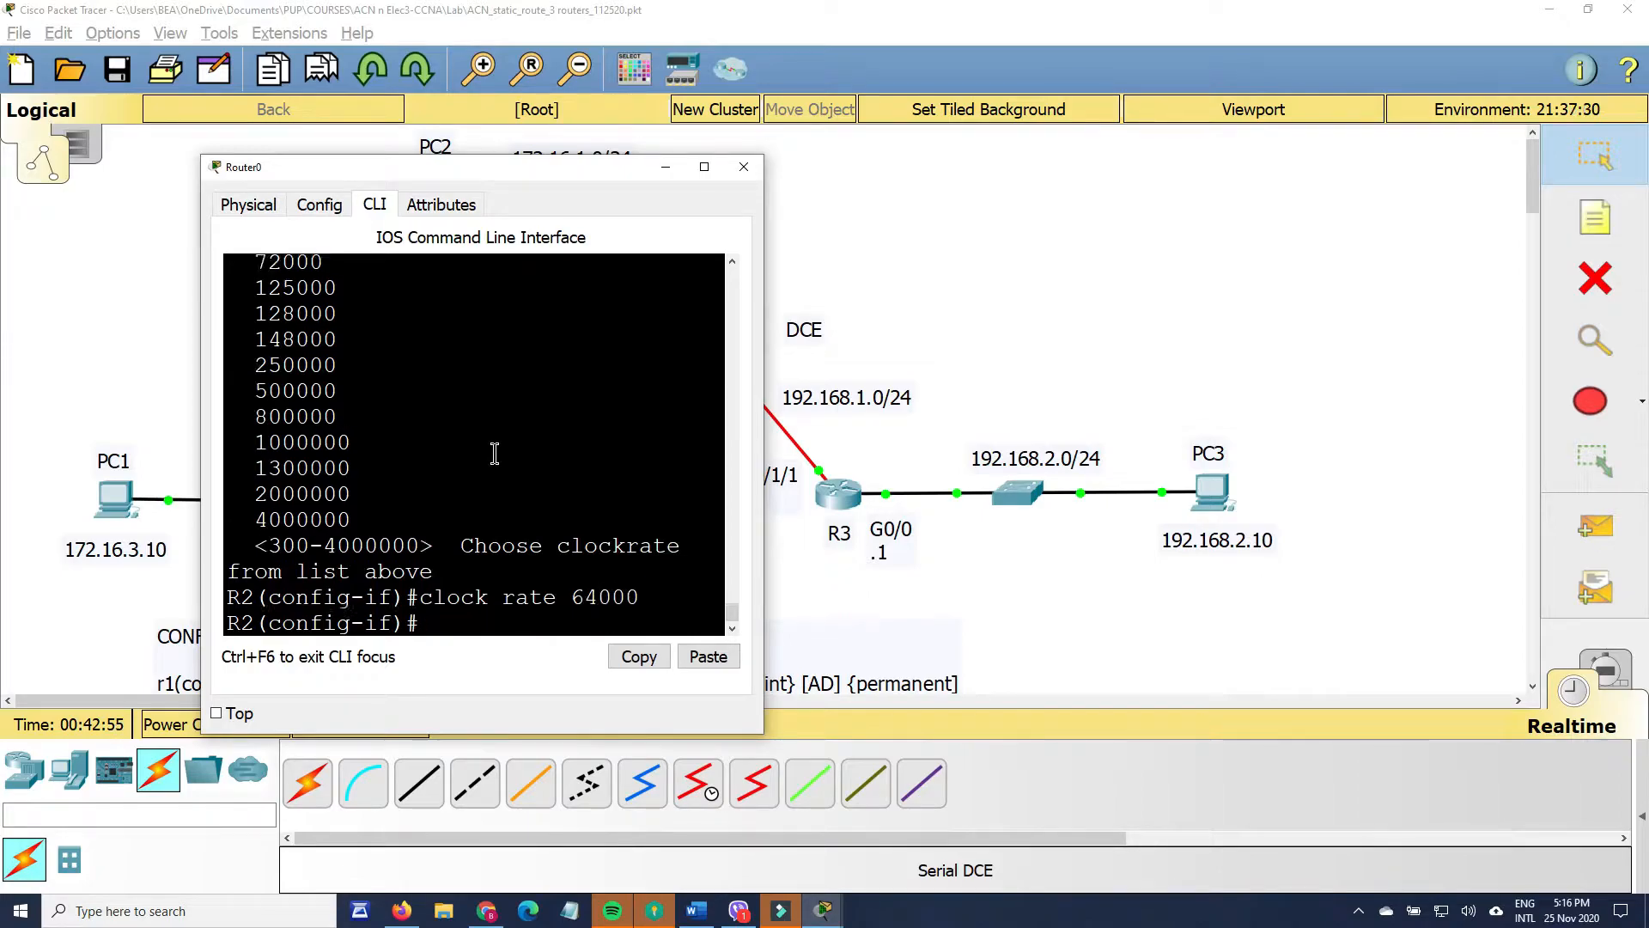
{"action": "type", "text": "do copy run start"}
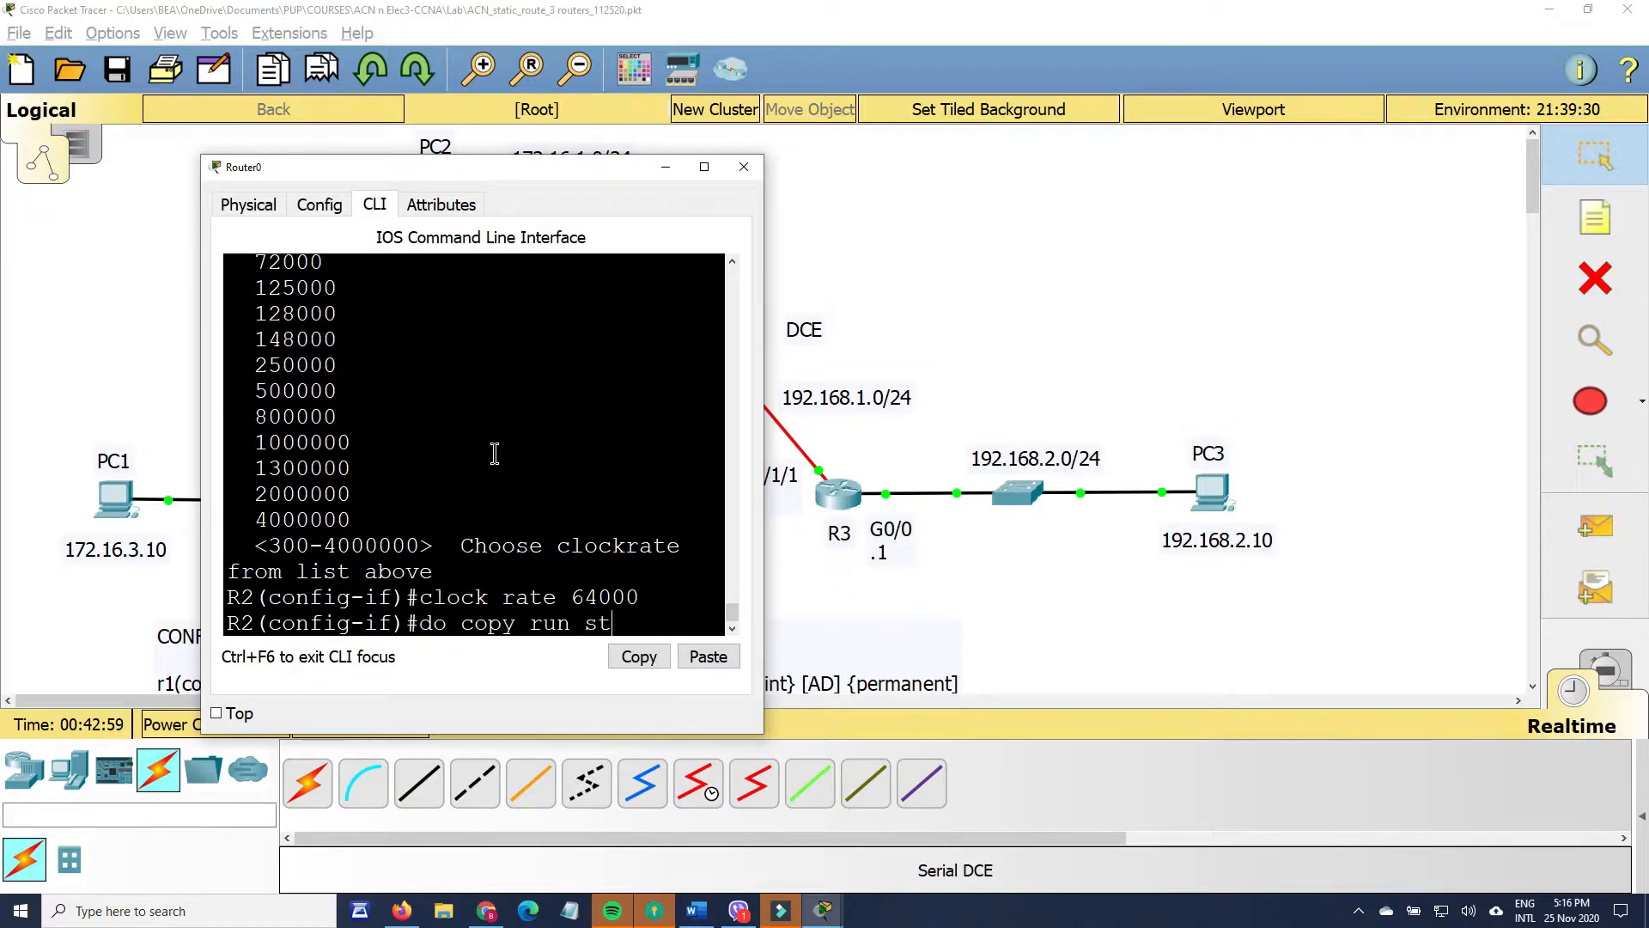
{"action": "key", "text": "Return"}
{"action": "key", "text": "Return"}
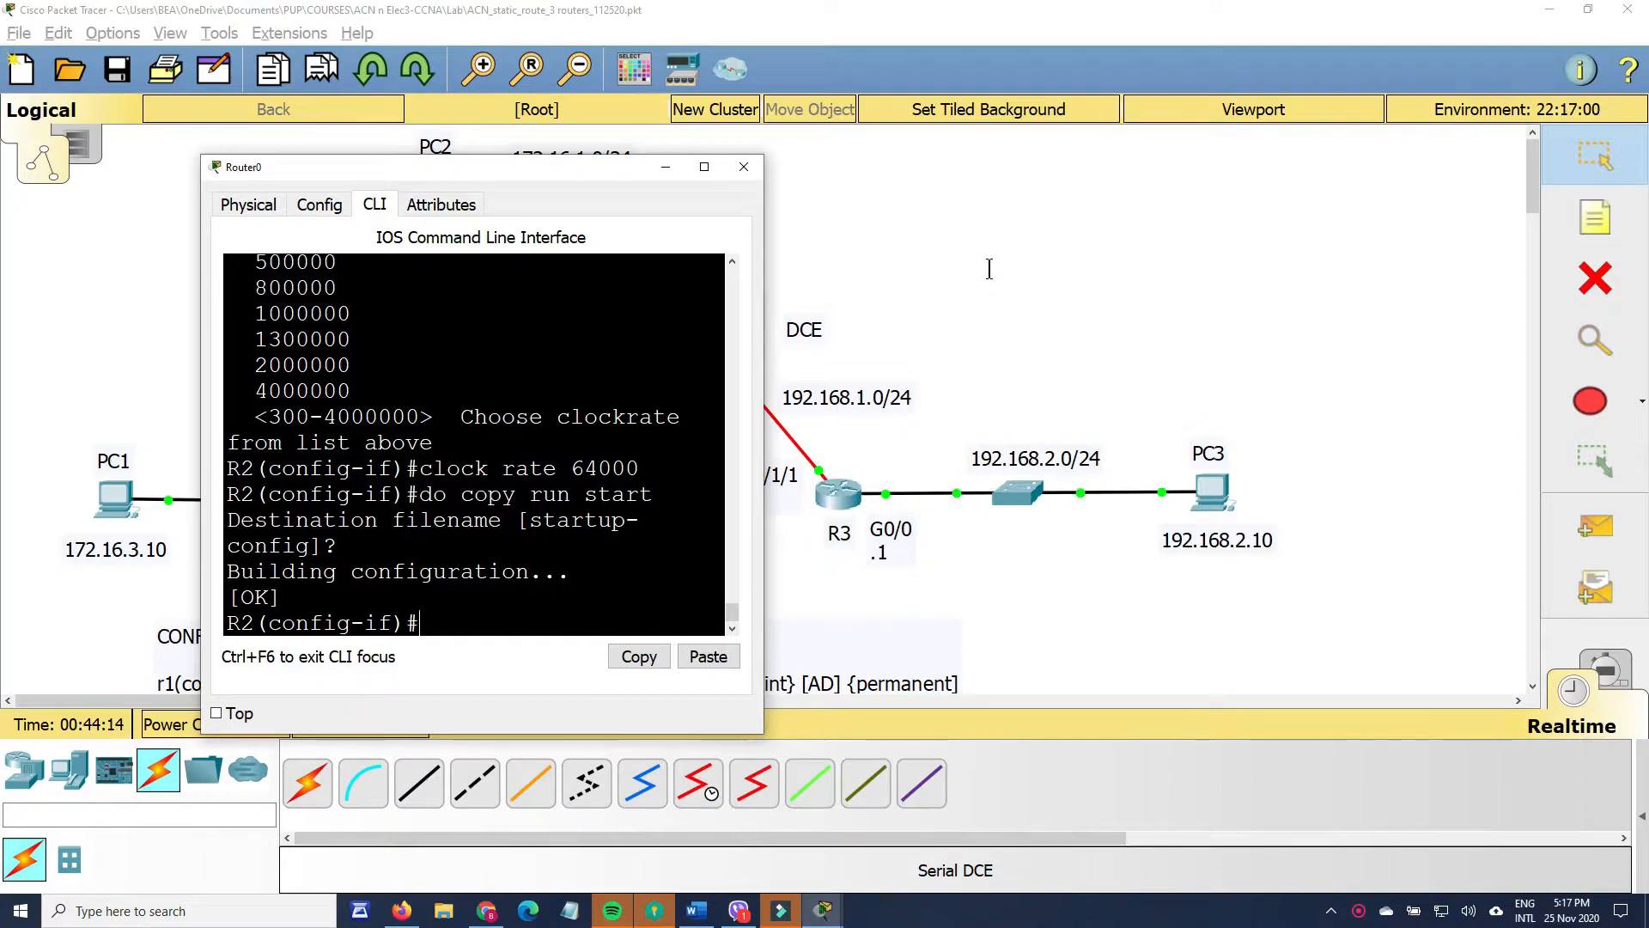
{"action": "key", "text": "Return"}
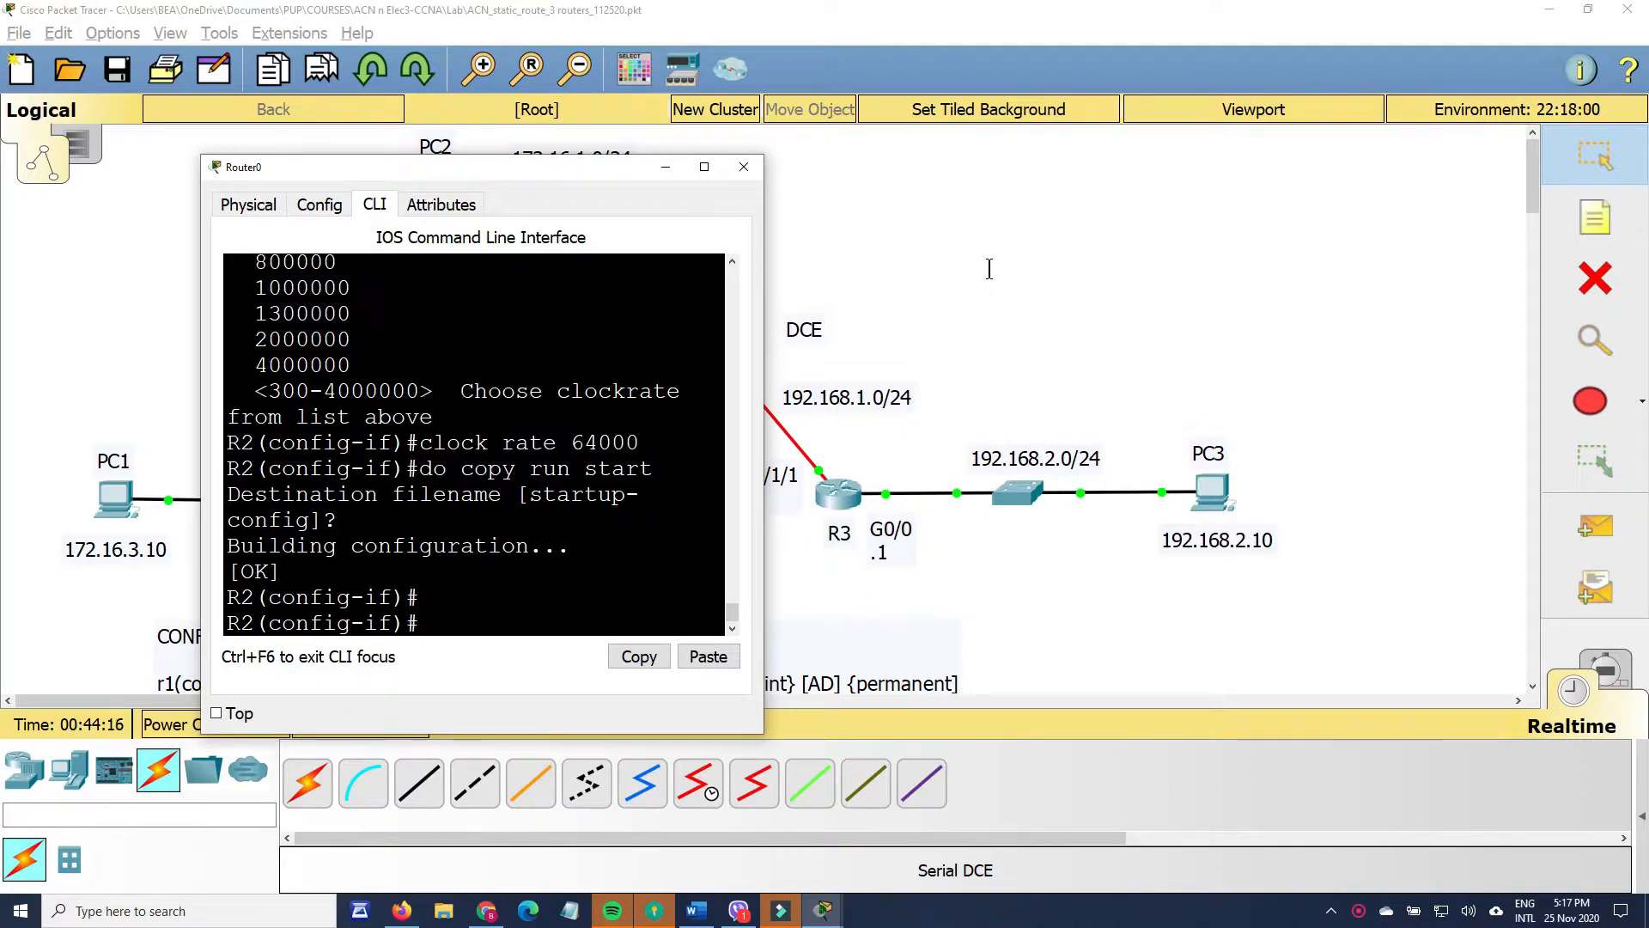
{"action": "left_click_drag", "start_coordinate": [549, 174], "coordinate": [624, 115]}
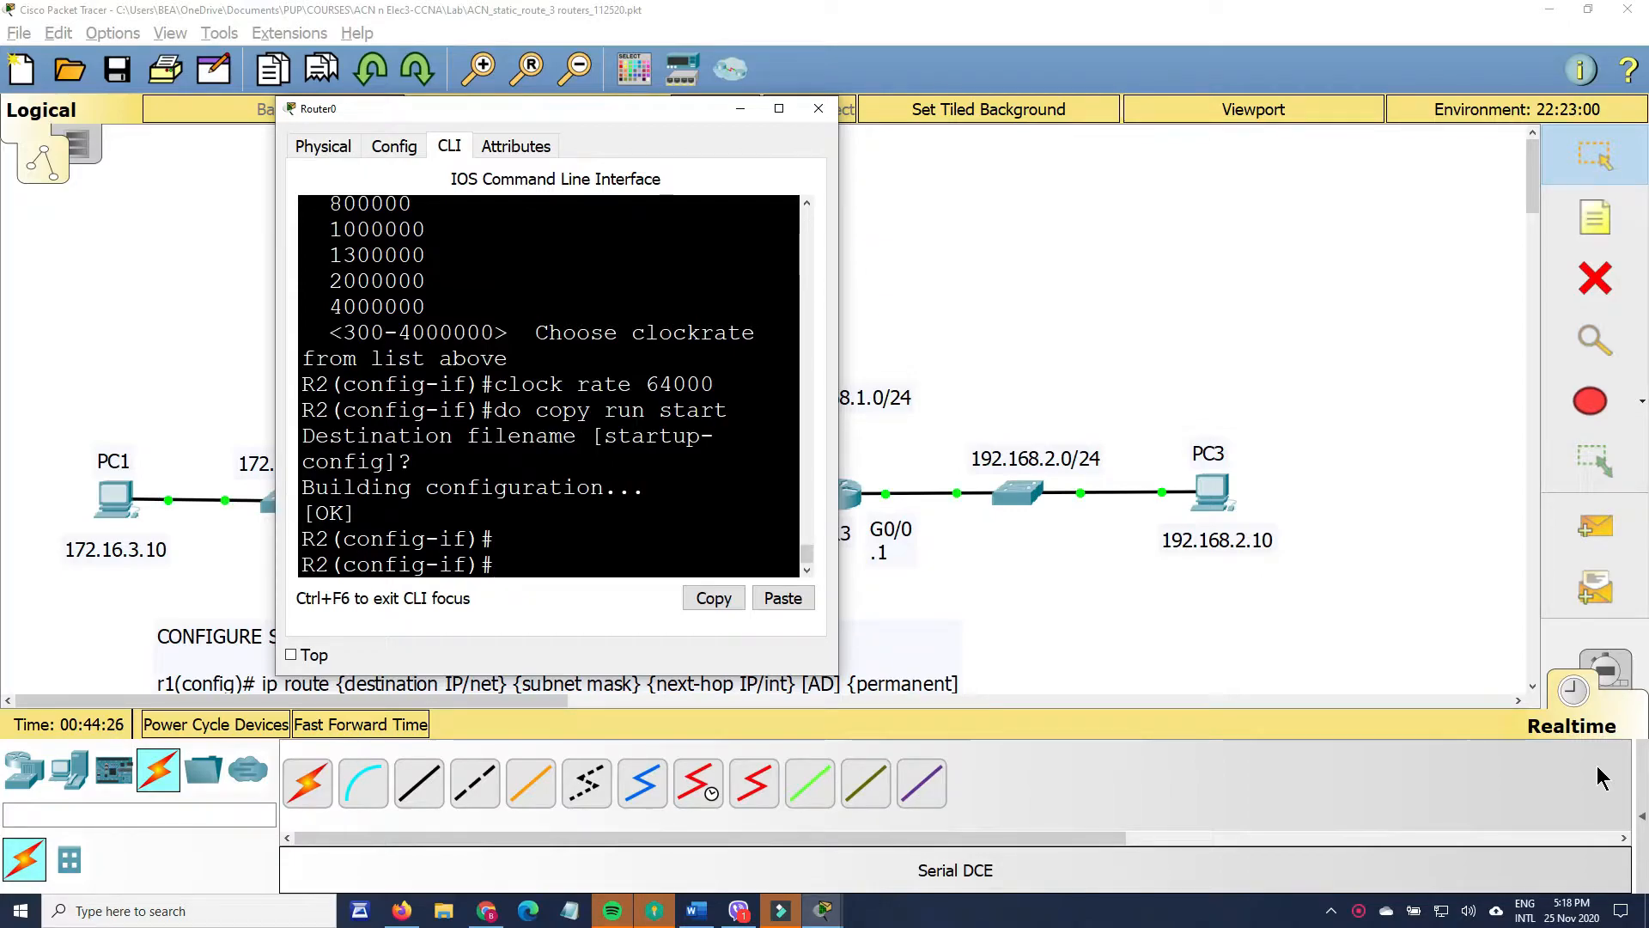
{"action": "type", "text": "do"}
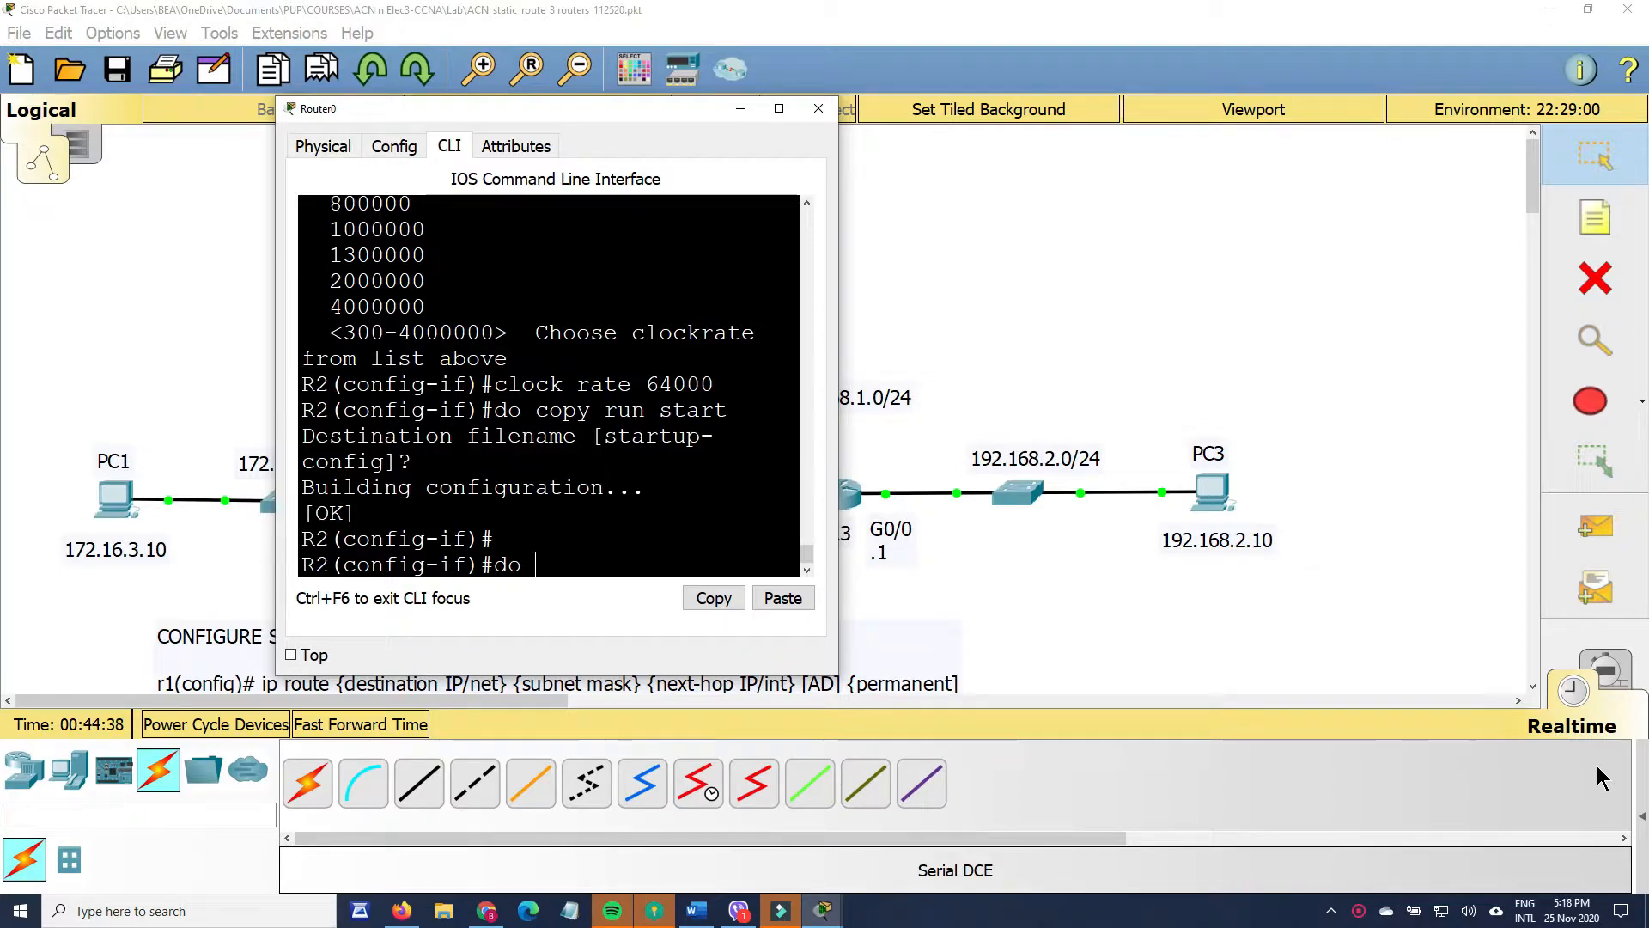
{"action": "type", "text": "sh"}
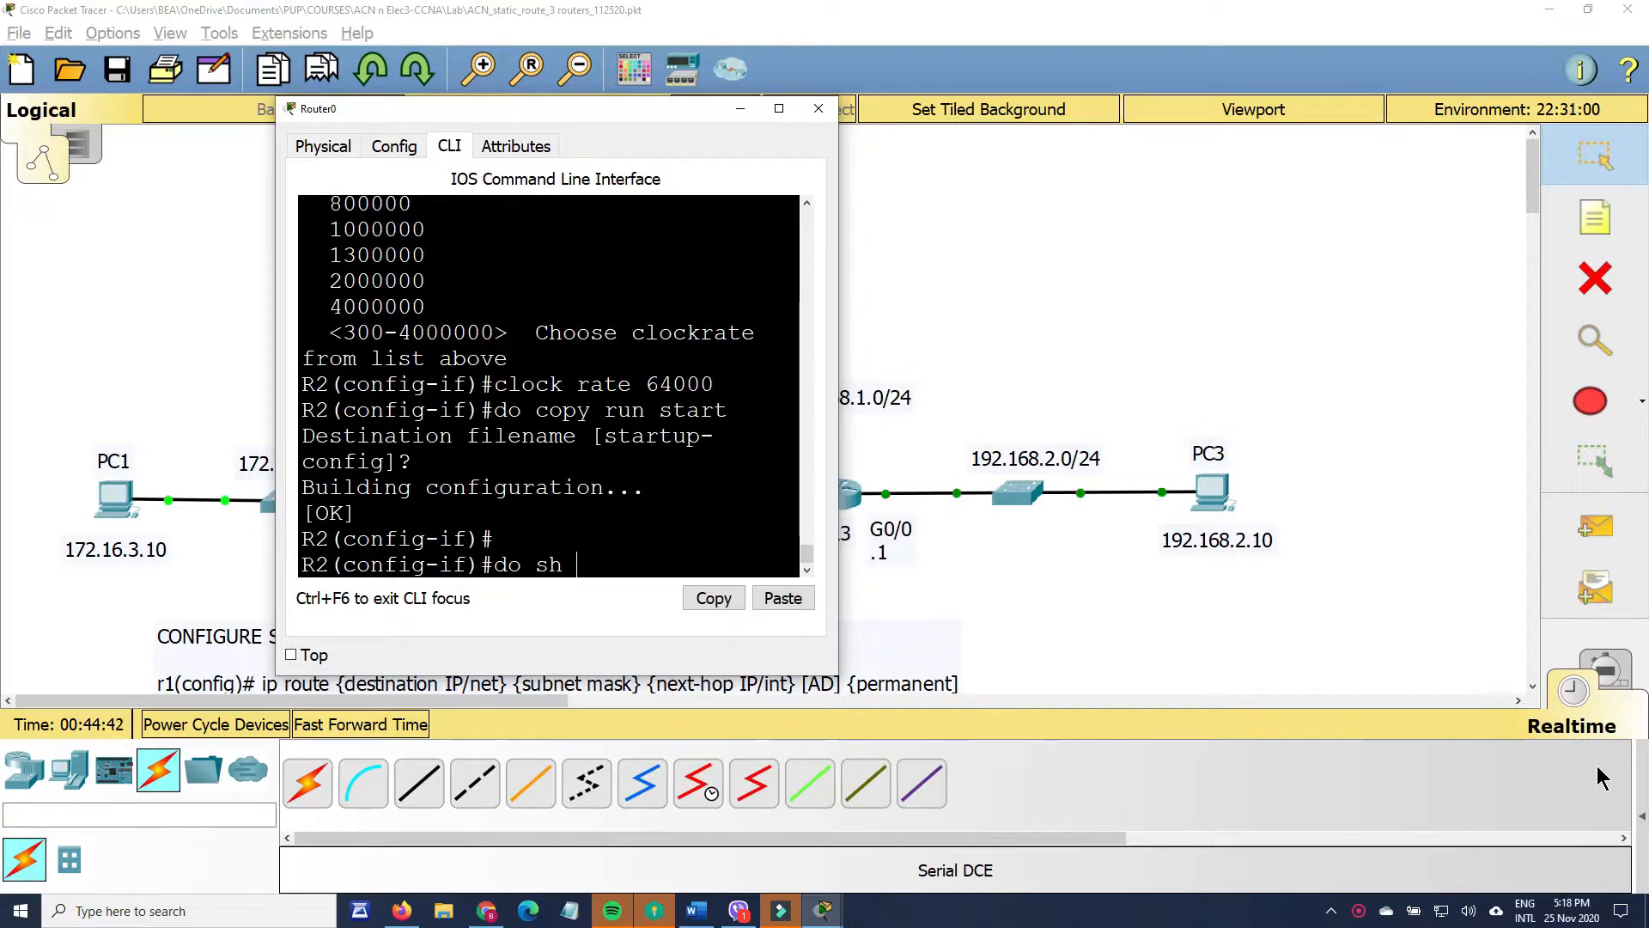
{"action": "type", "text": " ?"}
{"action": "type", "text": "ow"}
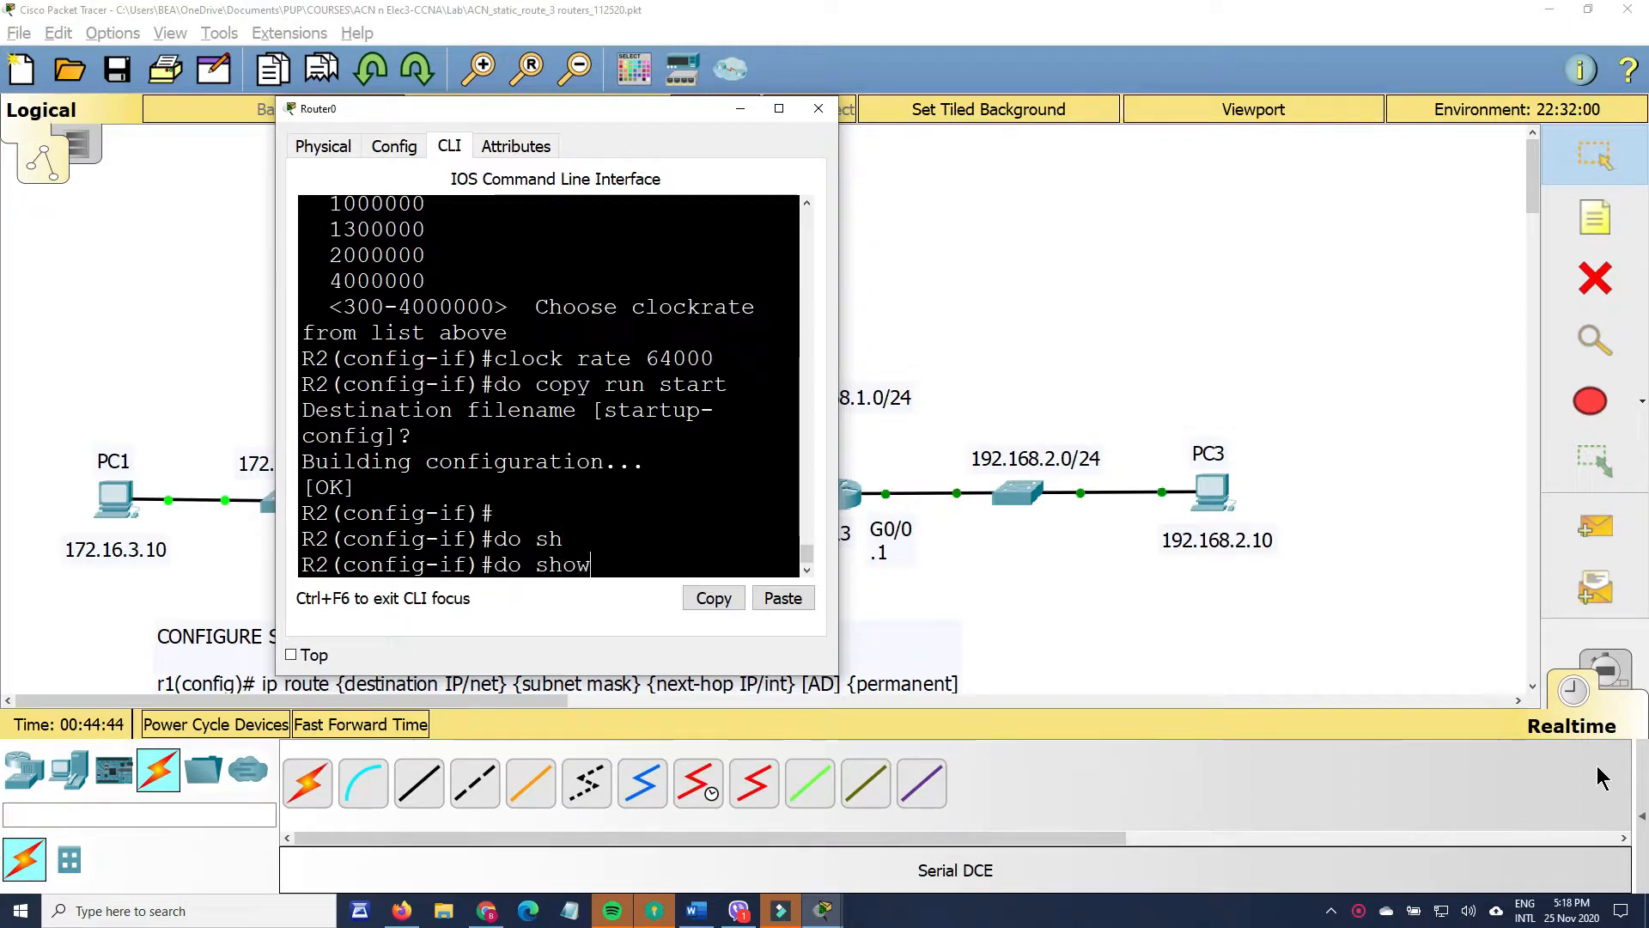
{"action": "key", "text": "BackSpace"}
{"action": "key", "text": "BackSpace"}
{"action": "key", "text": "BackSpace"}
{"action": "key", "text": "BackSpace"}
{"action": "key", "text": "BackSpace"}
{"action": "key", "text": "BackSpace"}
{"action": "key", "text": "BackSpace"}
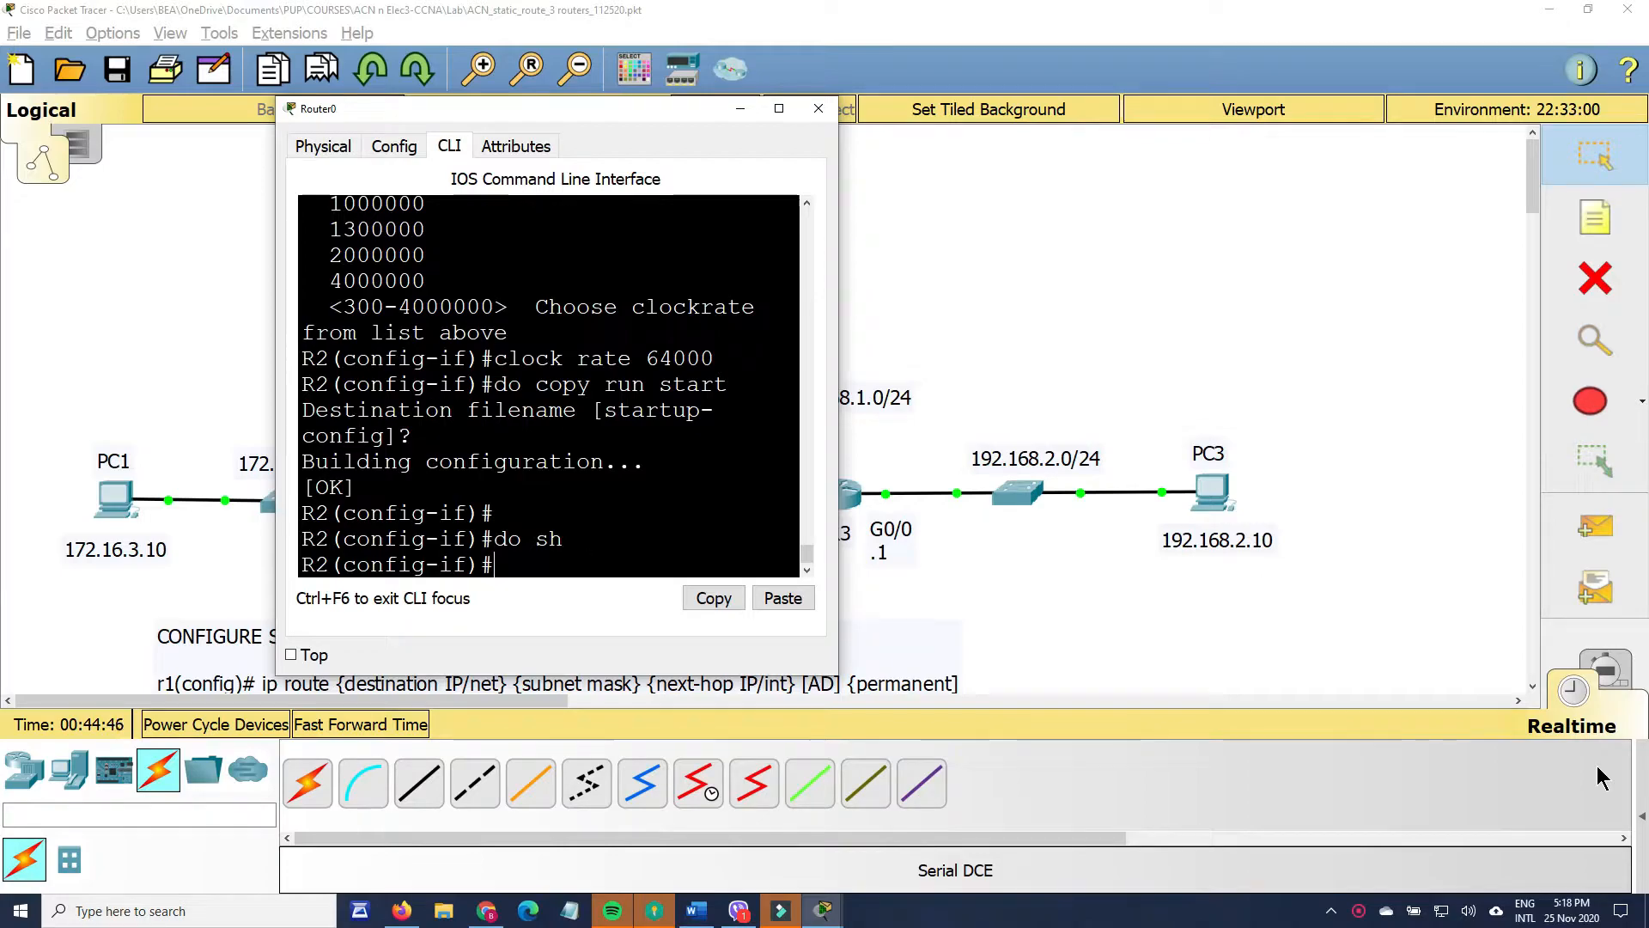
- End R2's configuration mode and display its interface summary with show ip interface brief
{"action": "type", "text": "end"}
{"action": "key", "text": "Return"}
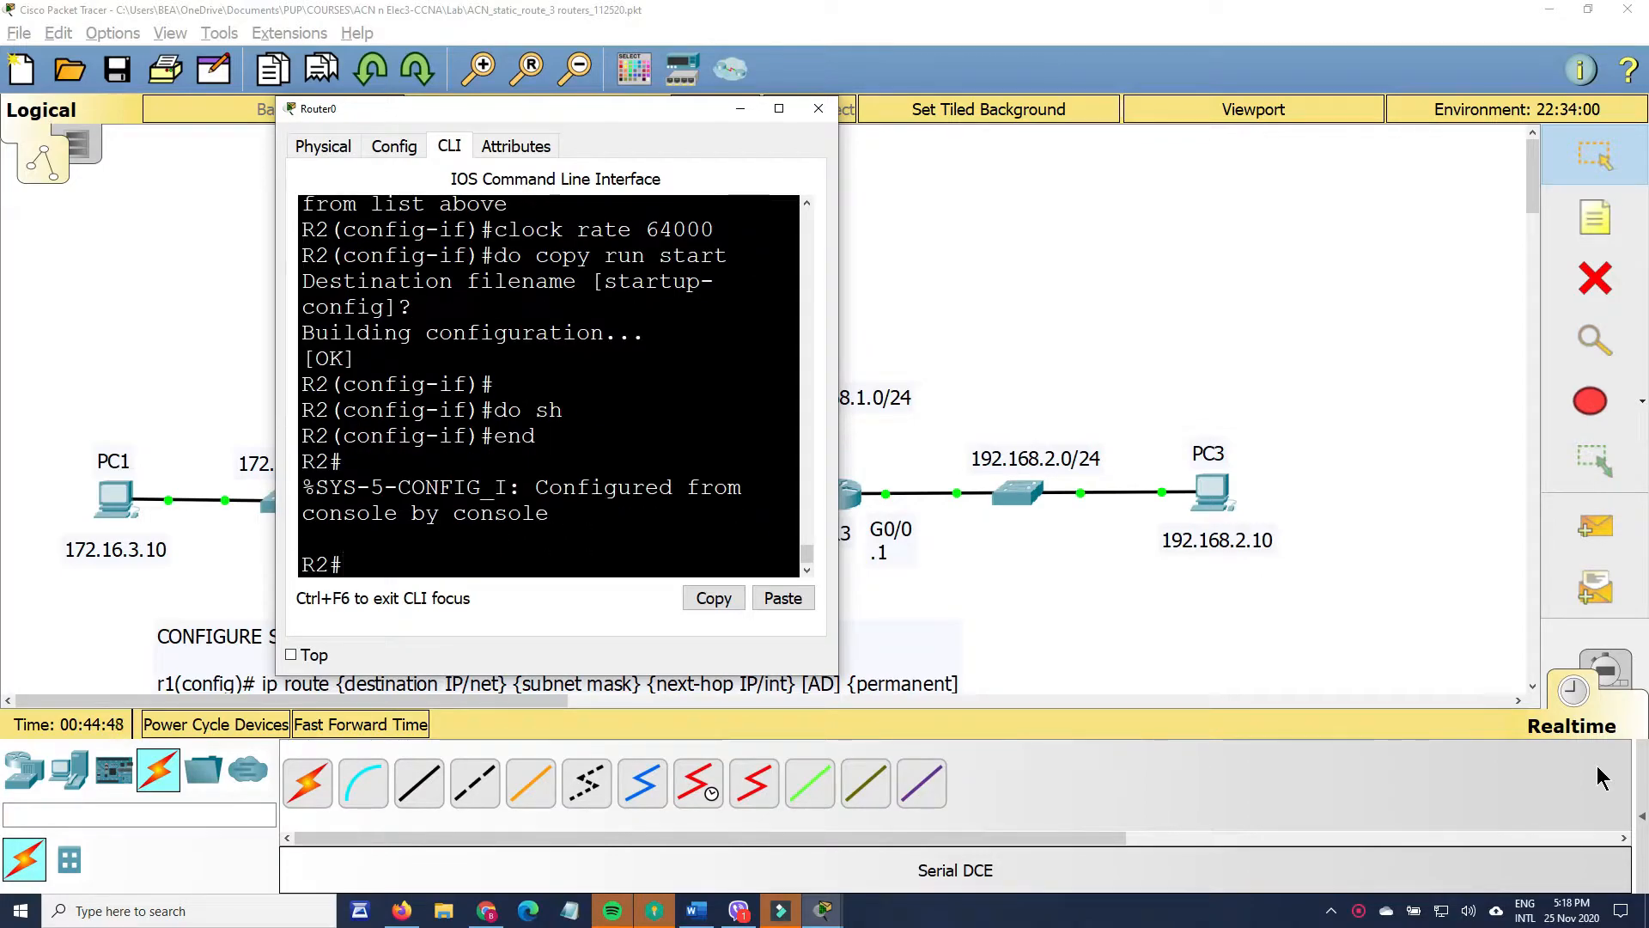
{"action": "type", "text": "sh"}
{"action": "key", "text": "Tab"}
{"action": "type", "text": "ip"}
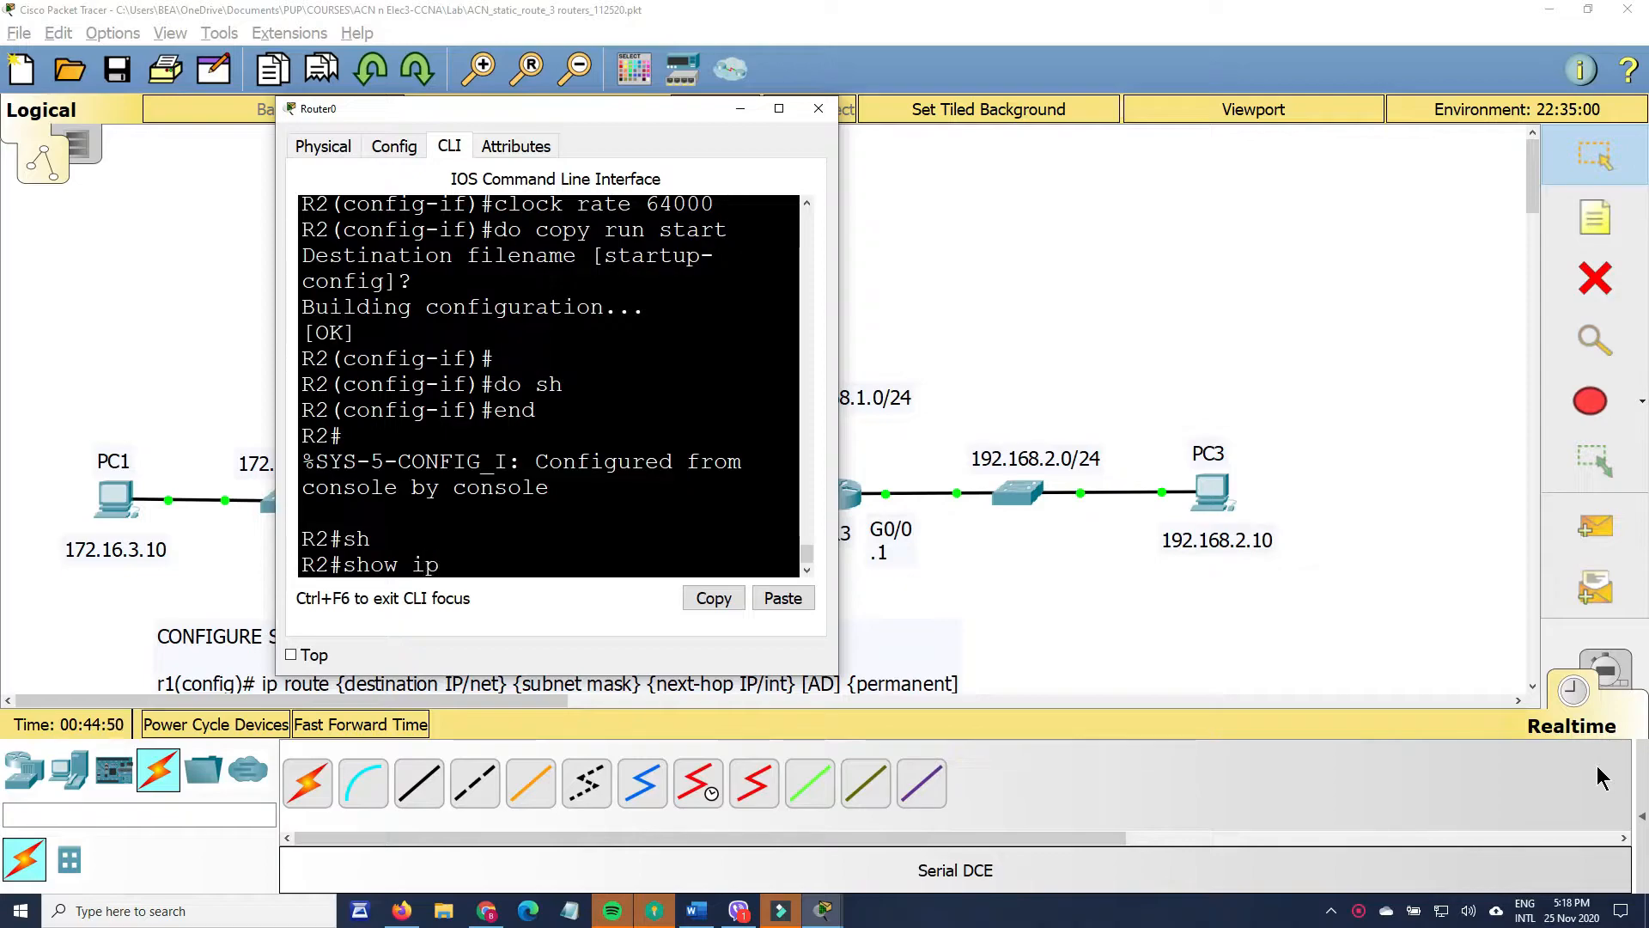
{"action": "key", "text": "Tab"}
{"action": "type", "text": "in"}
{"action": "key", "text": "Tab"}
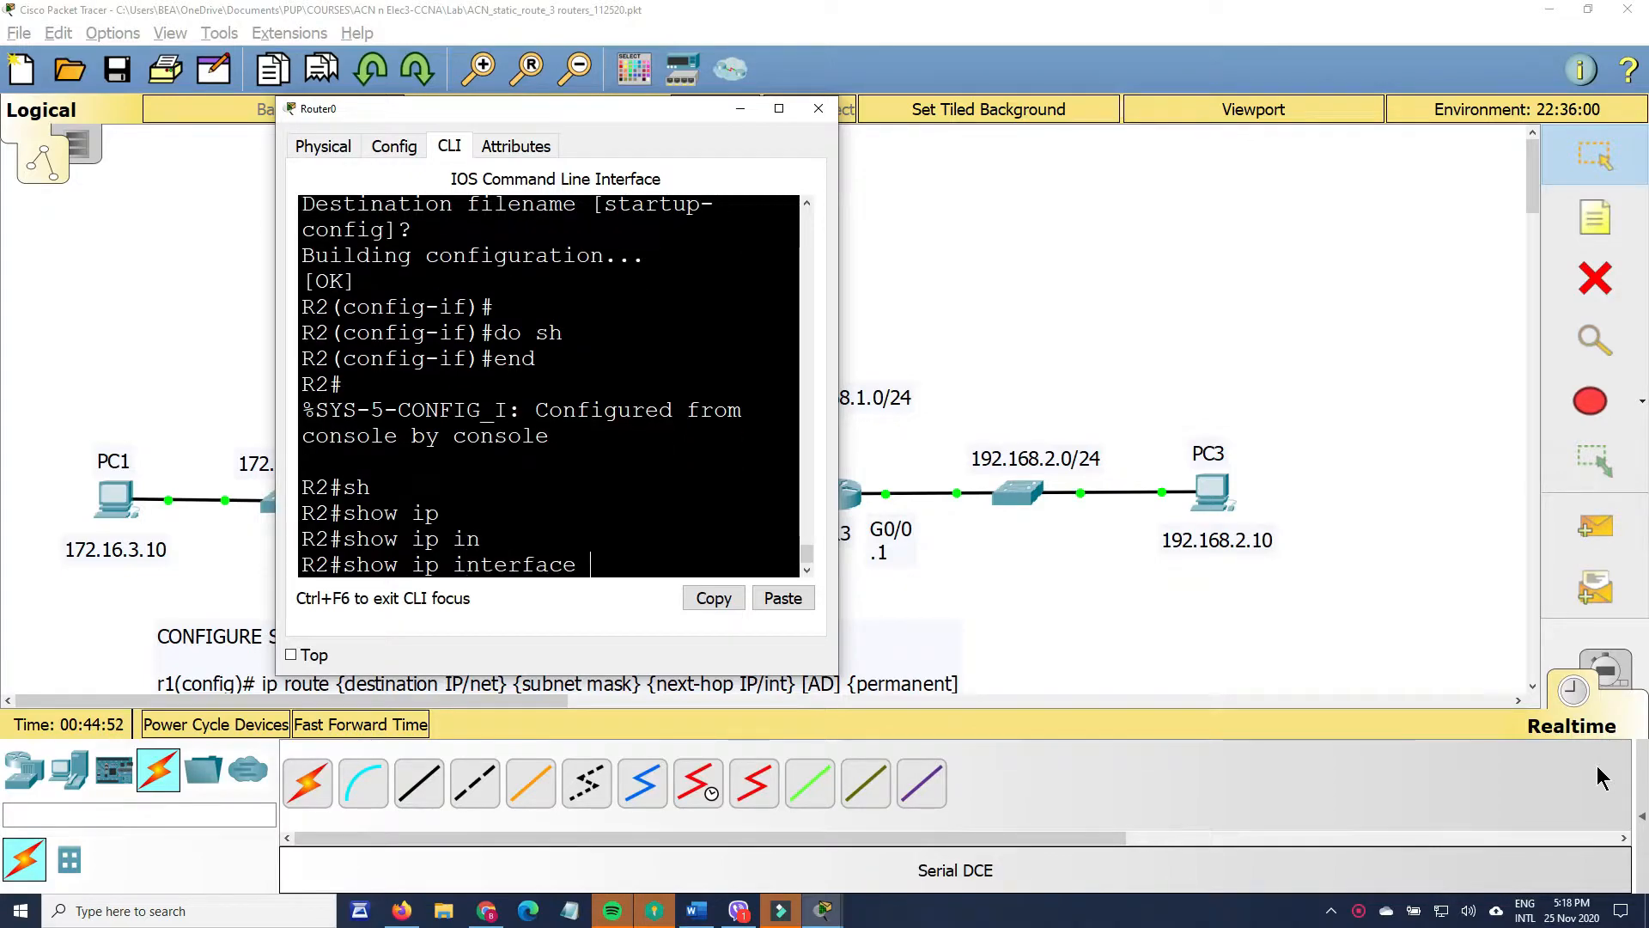
{"action": "type", "text": "br"}
{"action": "key", "text": "Tab"}
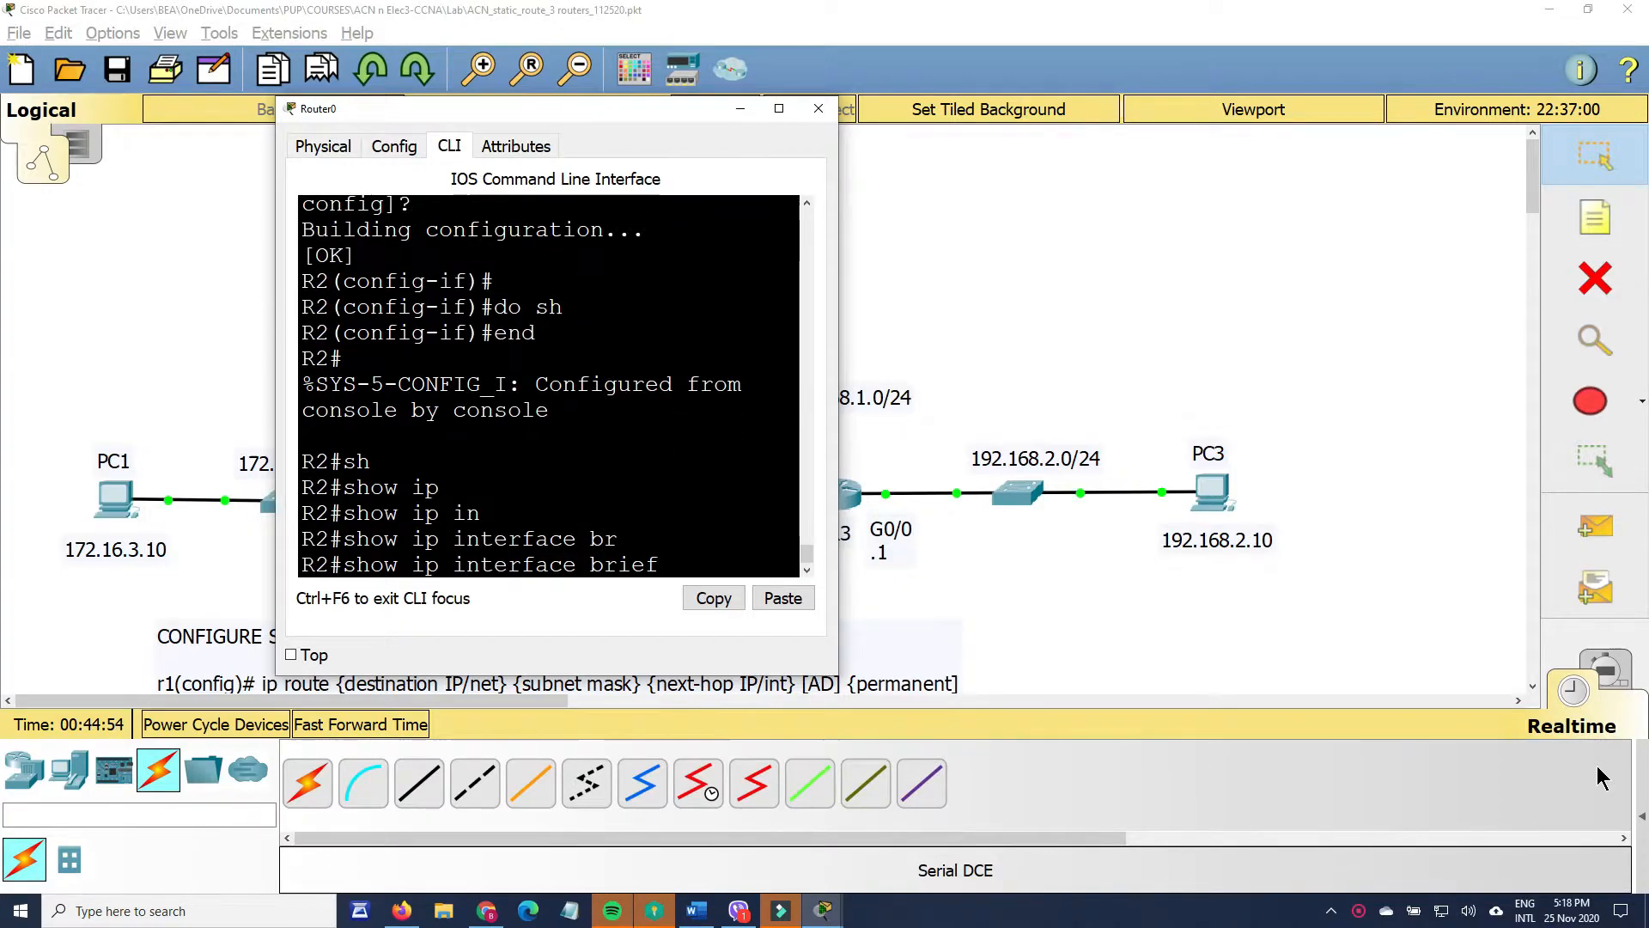
{"action": "key", "text": "Return"}
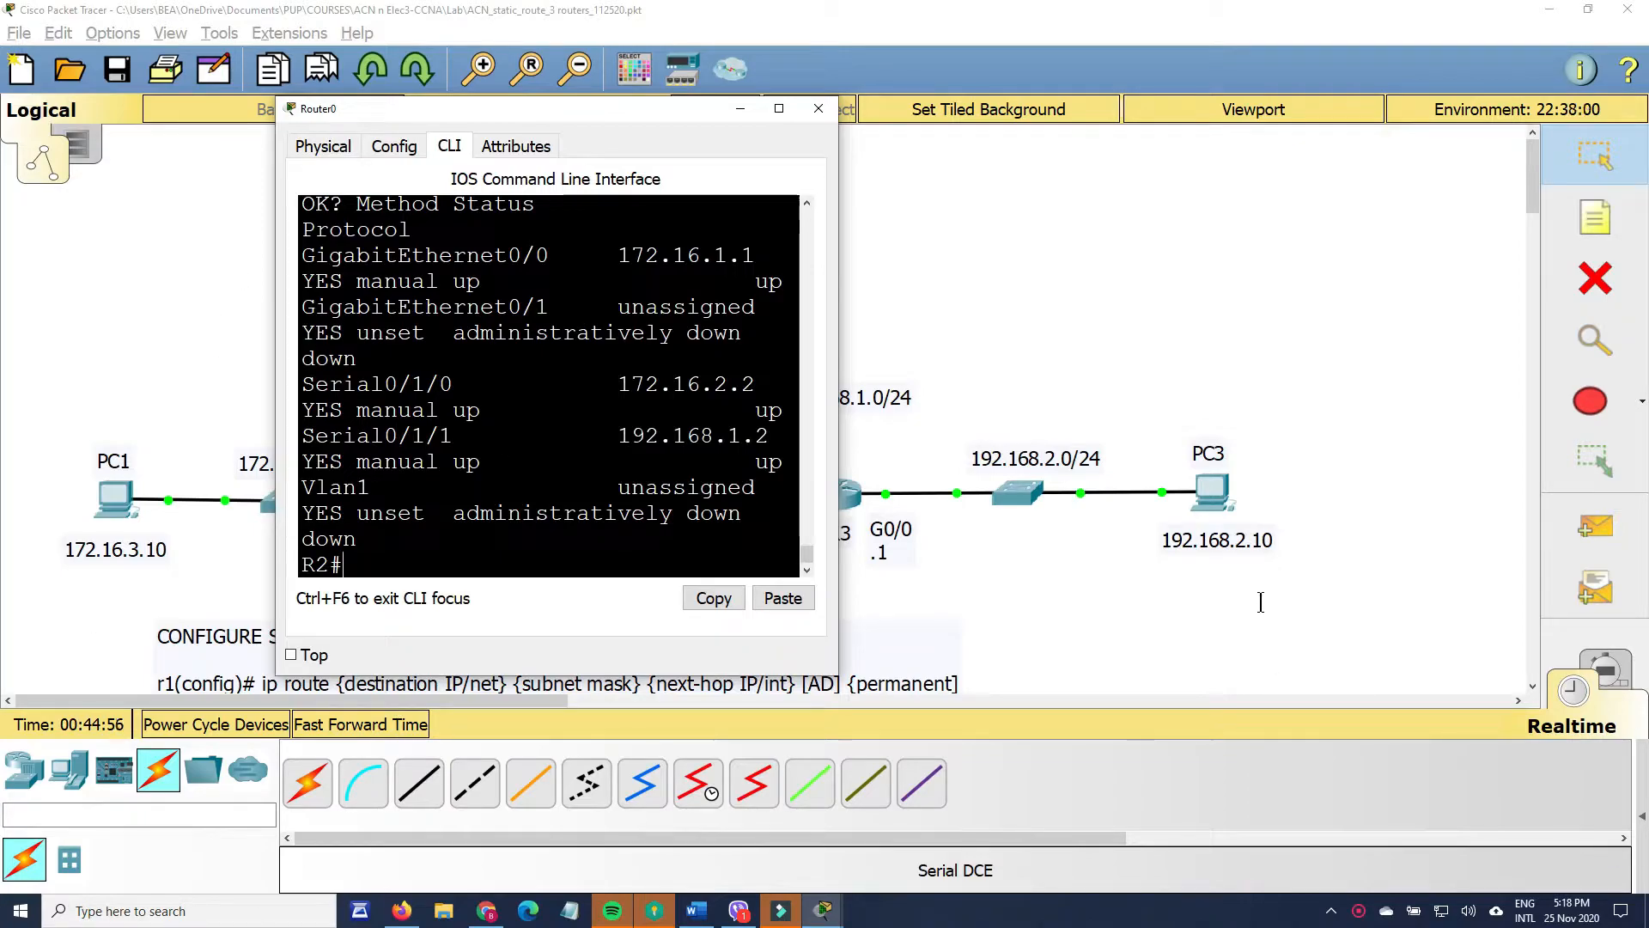
- Widen R2's CLI window and examine the GigabitEthernet0/1 and Vlan1 rows of the interface summary
{"action": "left_click_drag", "start_coordinate": [844, 383], "coordinate": [1395, 447]}
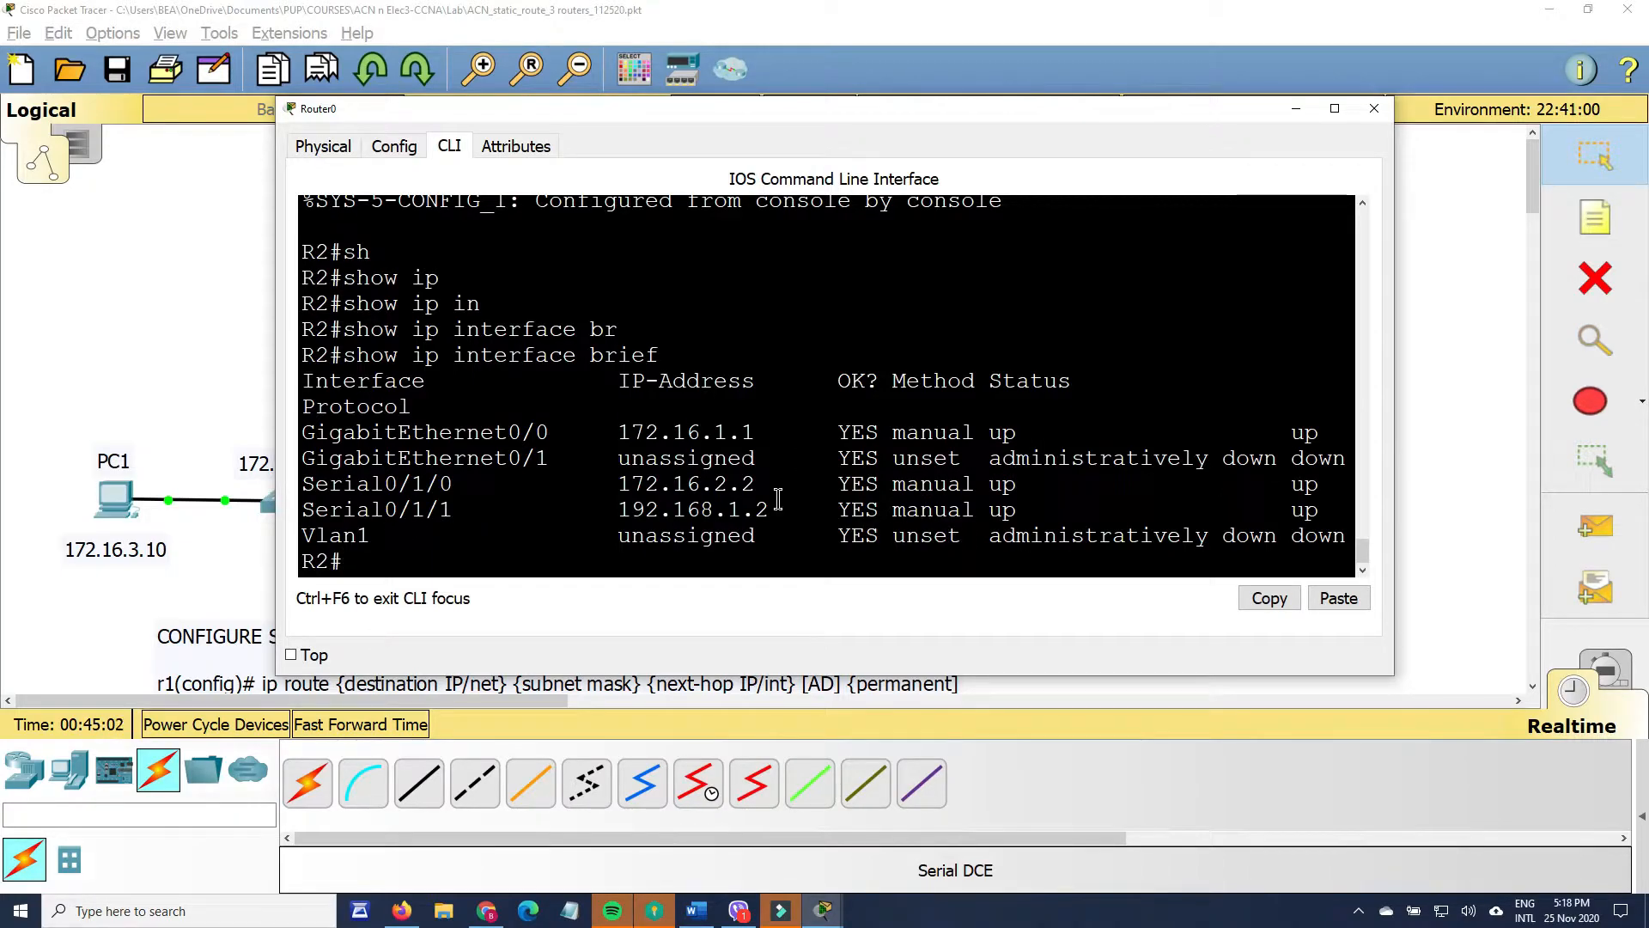
{"action": "left_click_drag", "start_coordinate": [325, 460], "coordinate": [548, 461]}
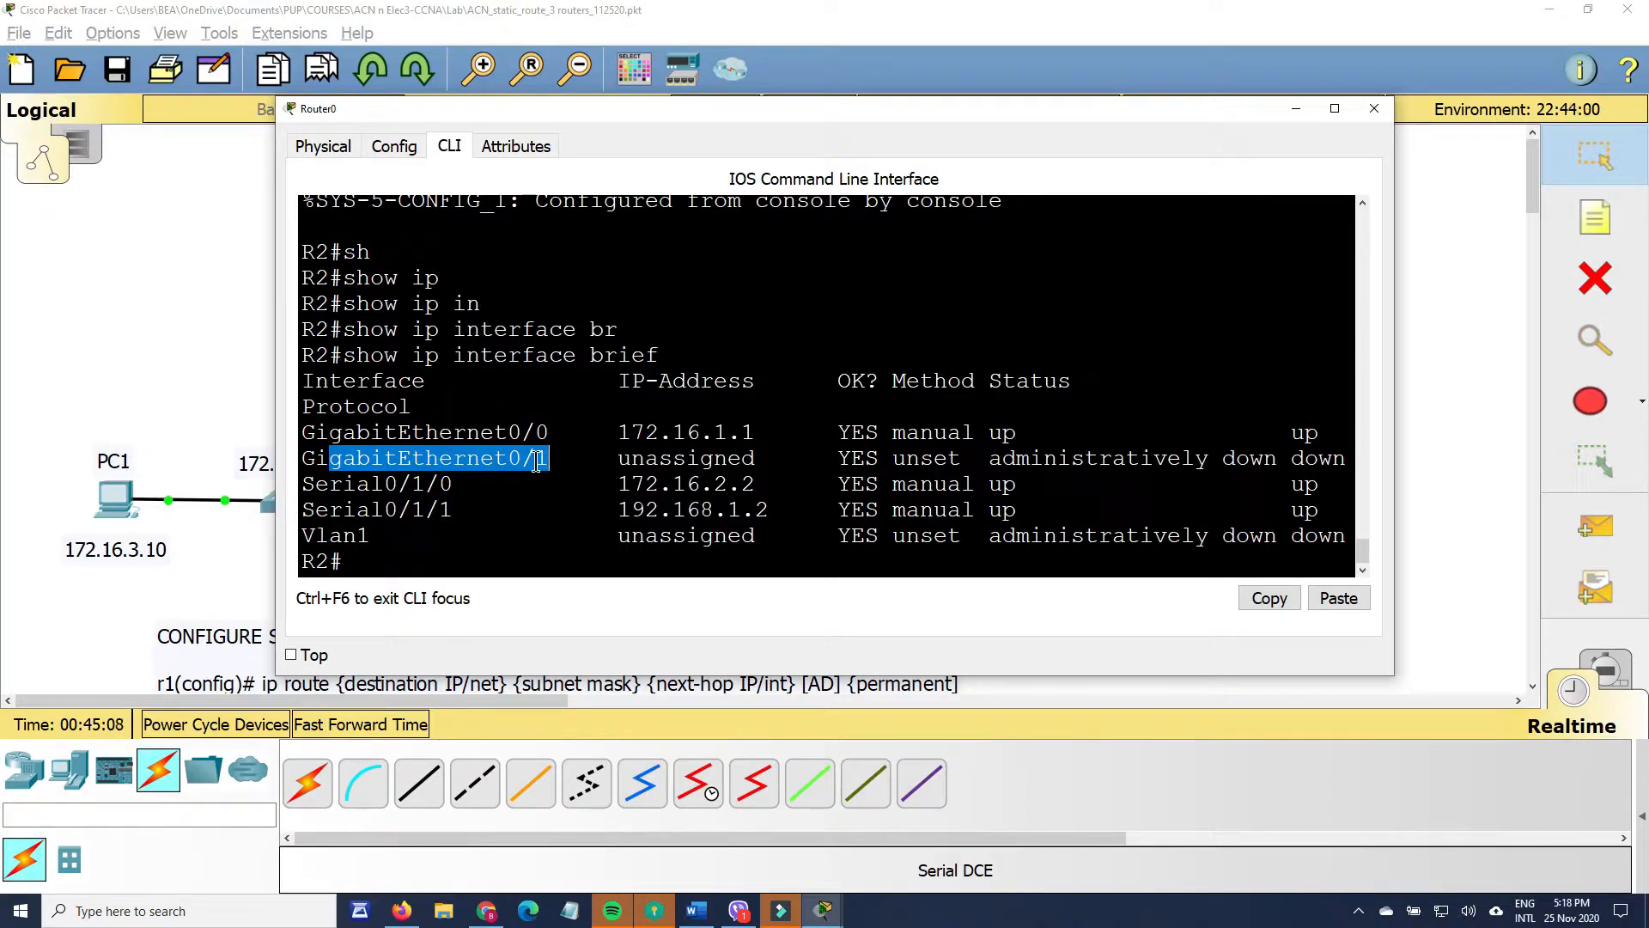
{"action": "left_click_drag", "start_coordinate": [343, 537], "coordinate": [1099, 536]}
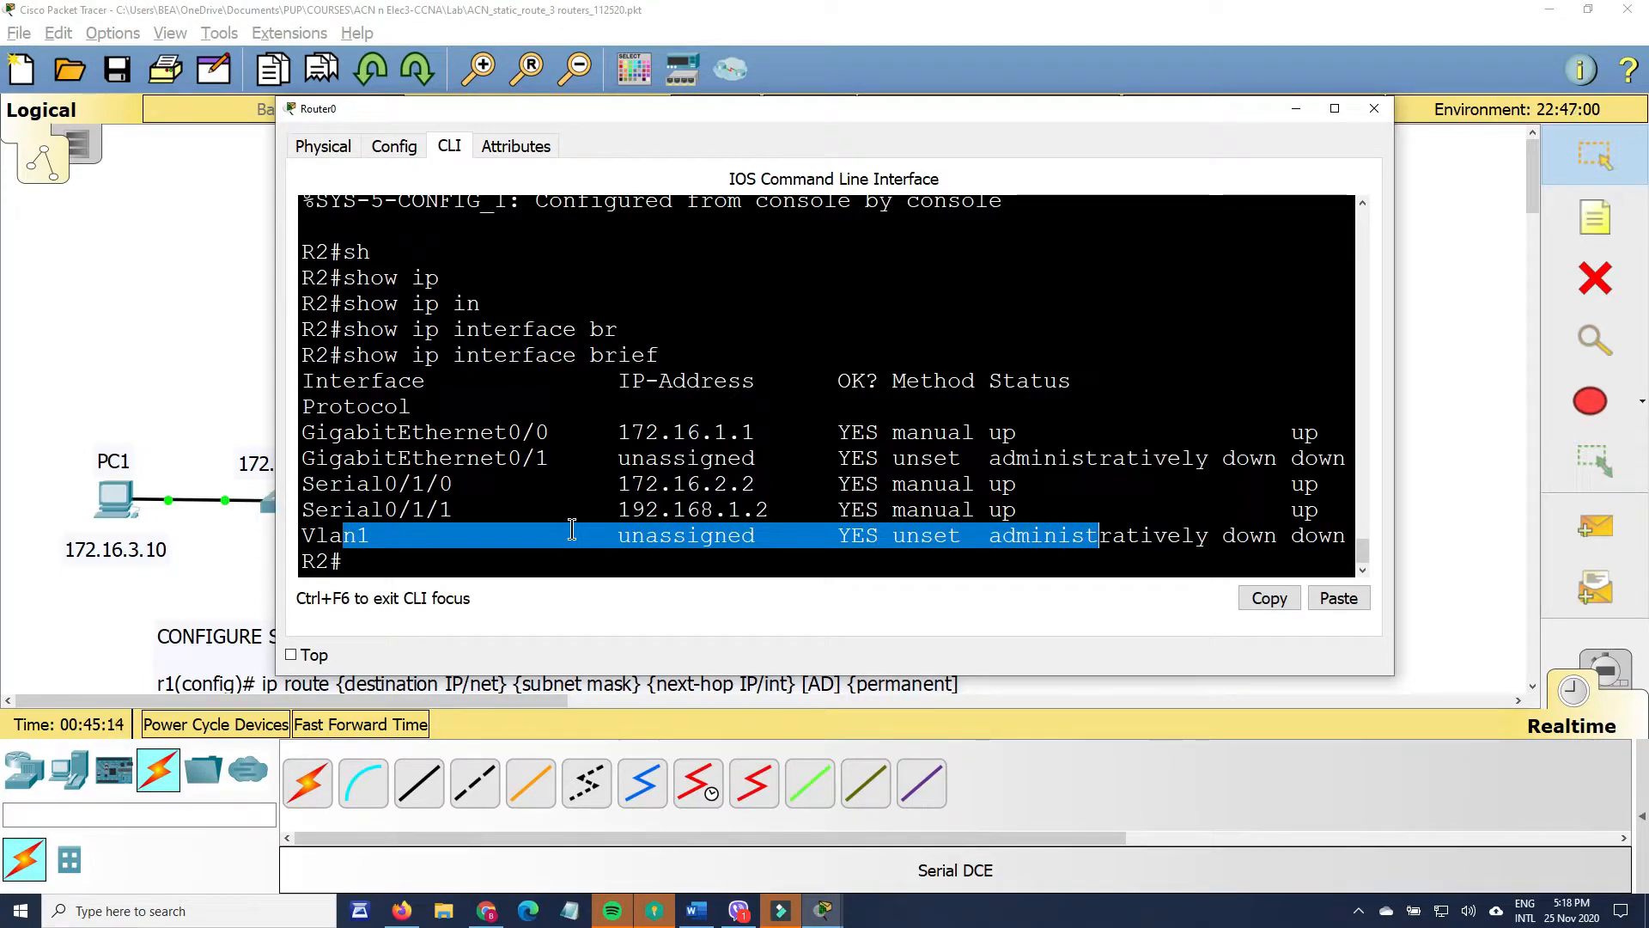
{"action": "left_click", "coordinate": [434, 564]}
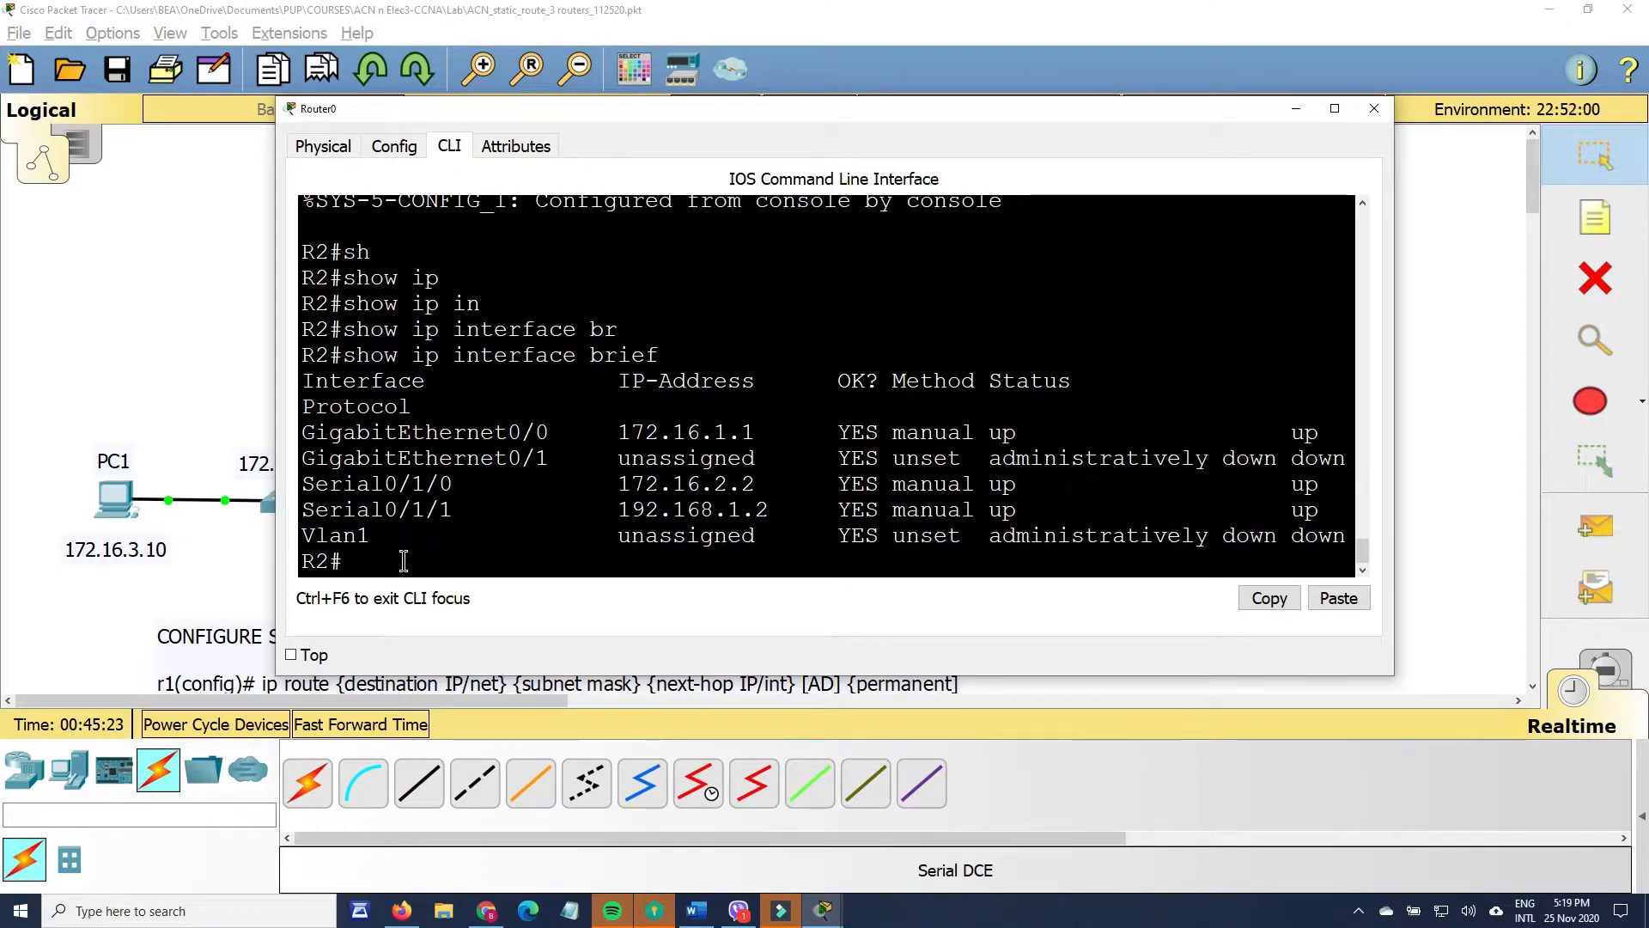
- List the available show ip subcommands on R2 using the command help
{"action": "type", "text": "sh"}
{"action": "key", "text": "Return"}
{"action": "type", "text": "show i"}
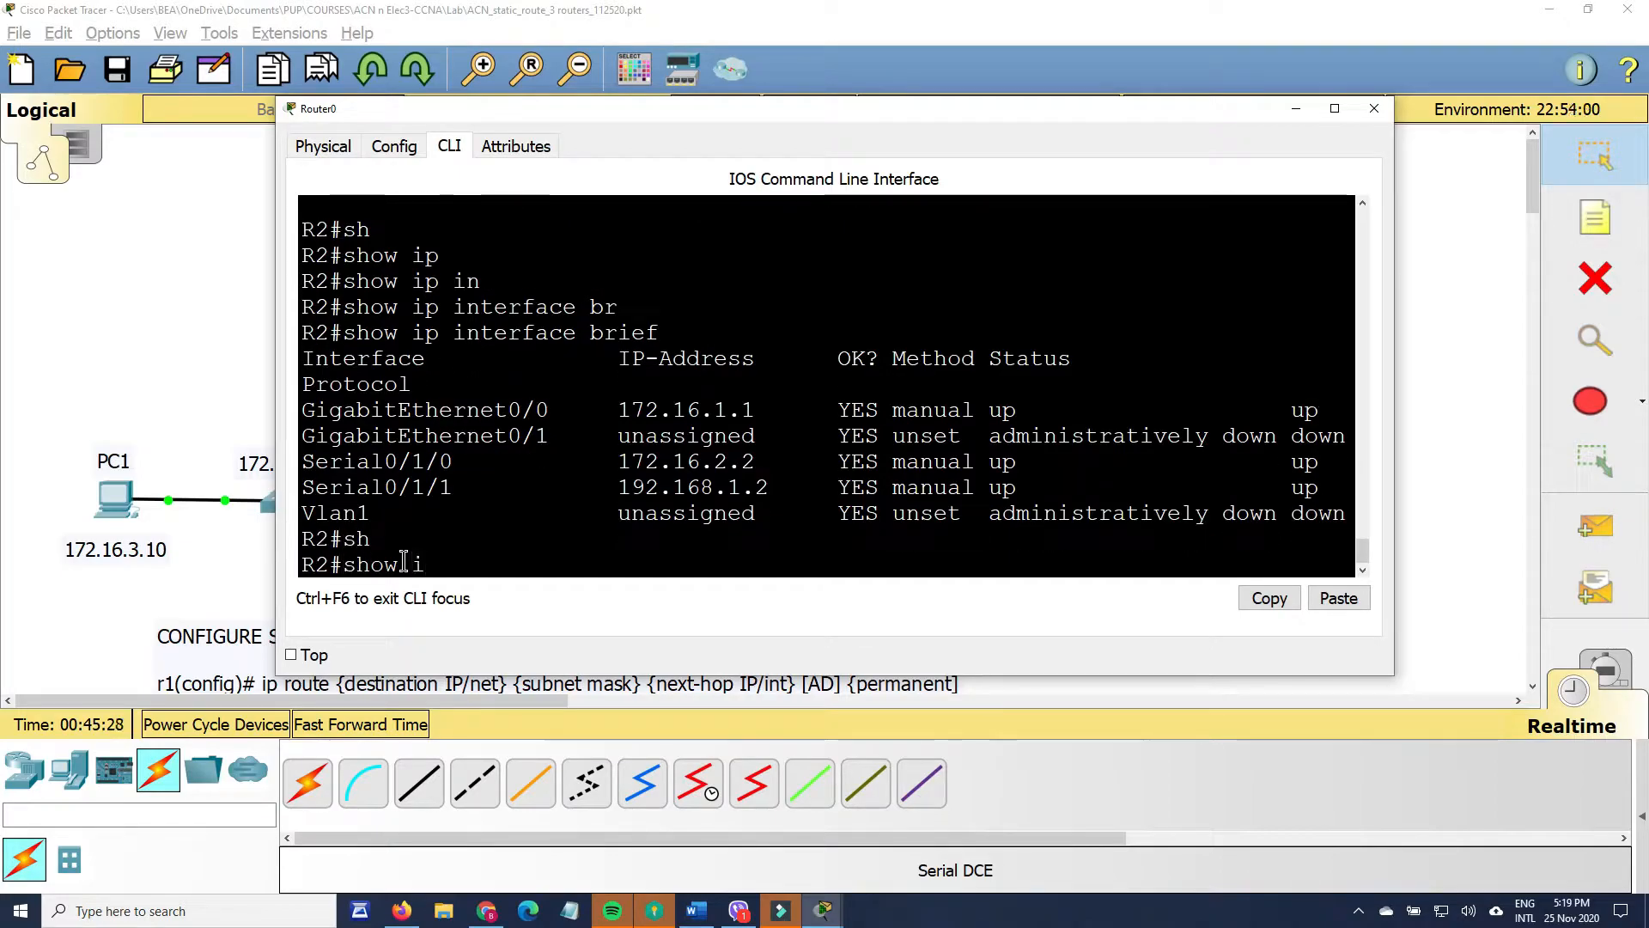
{"action": "type", "text": "p"}
{"action": "key", "text": "Tab"}
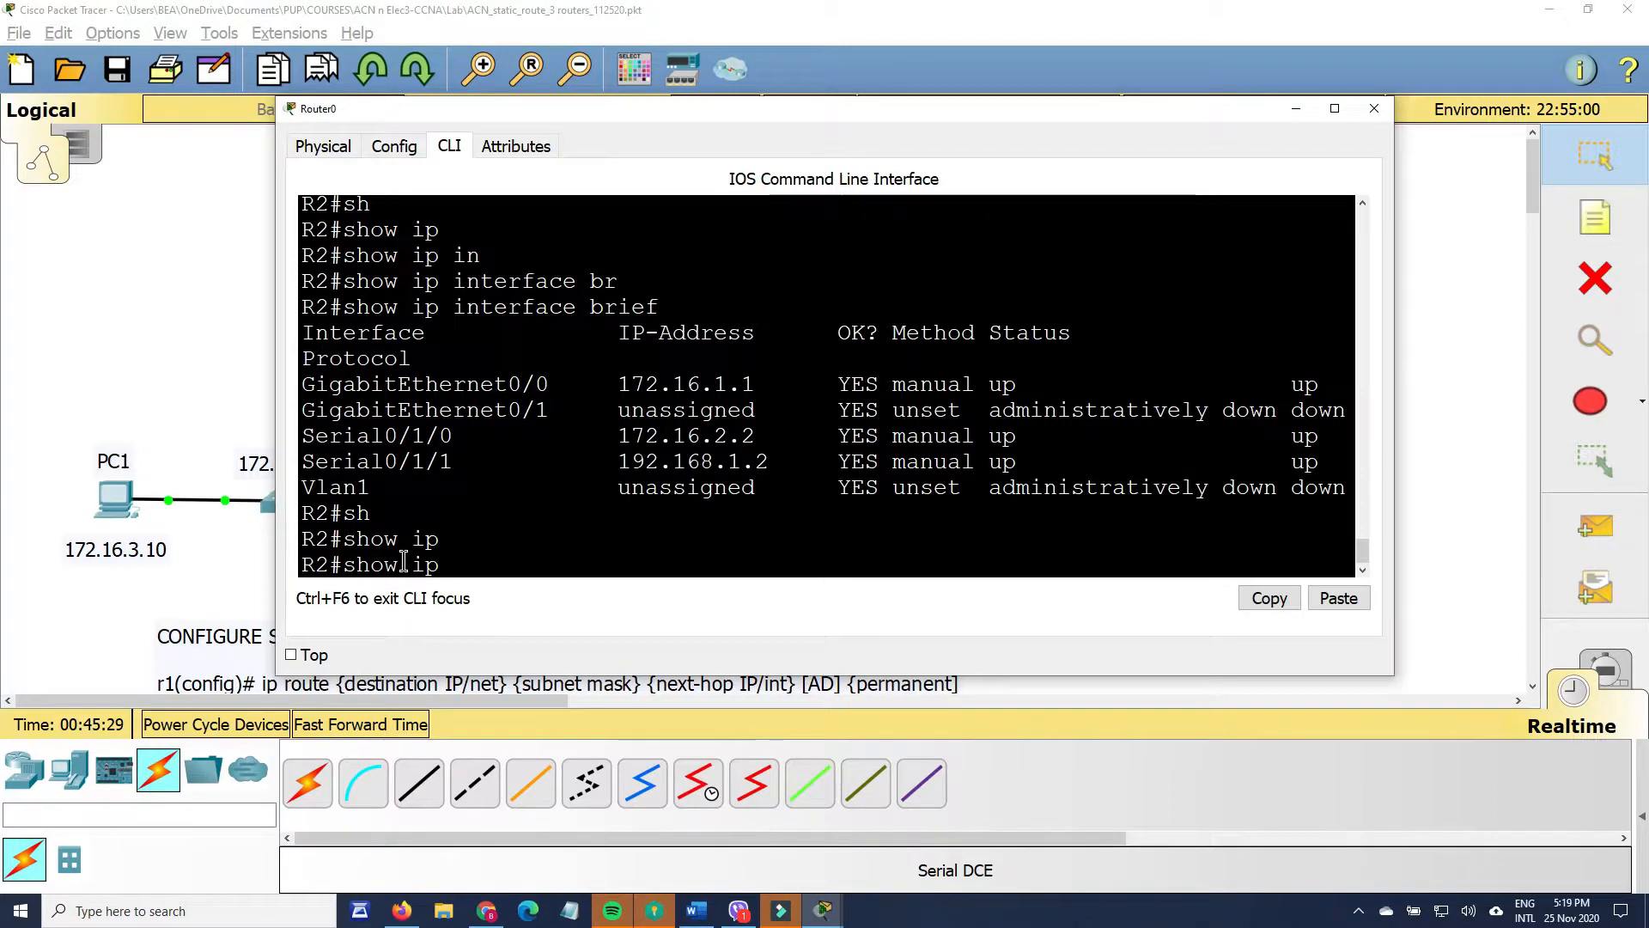
{"action": "type", "text": "?"}
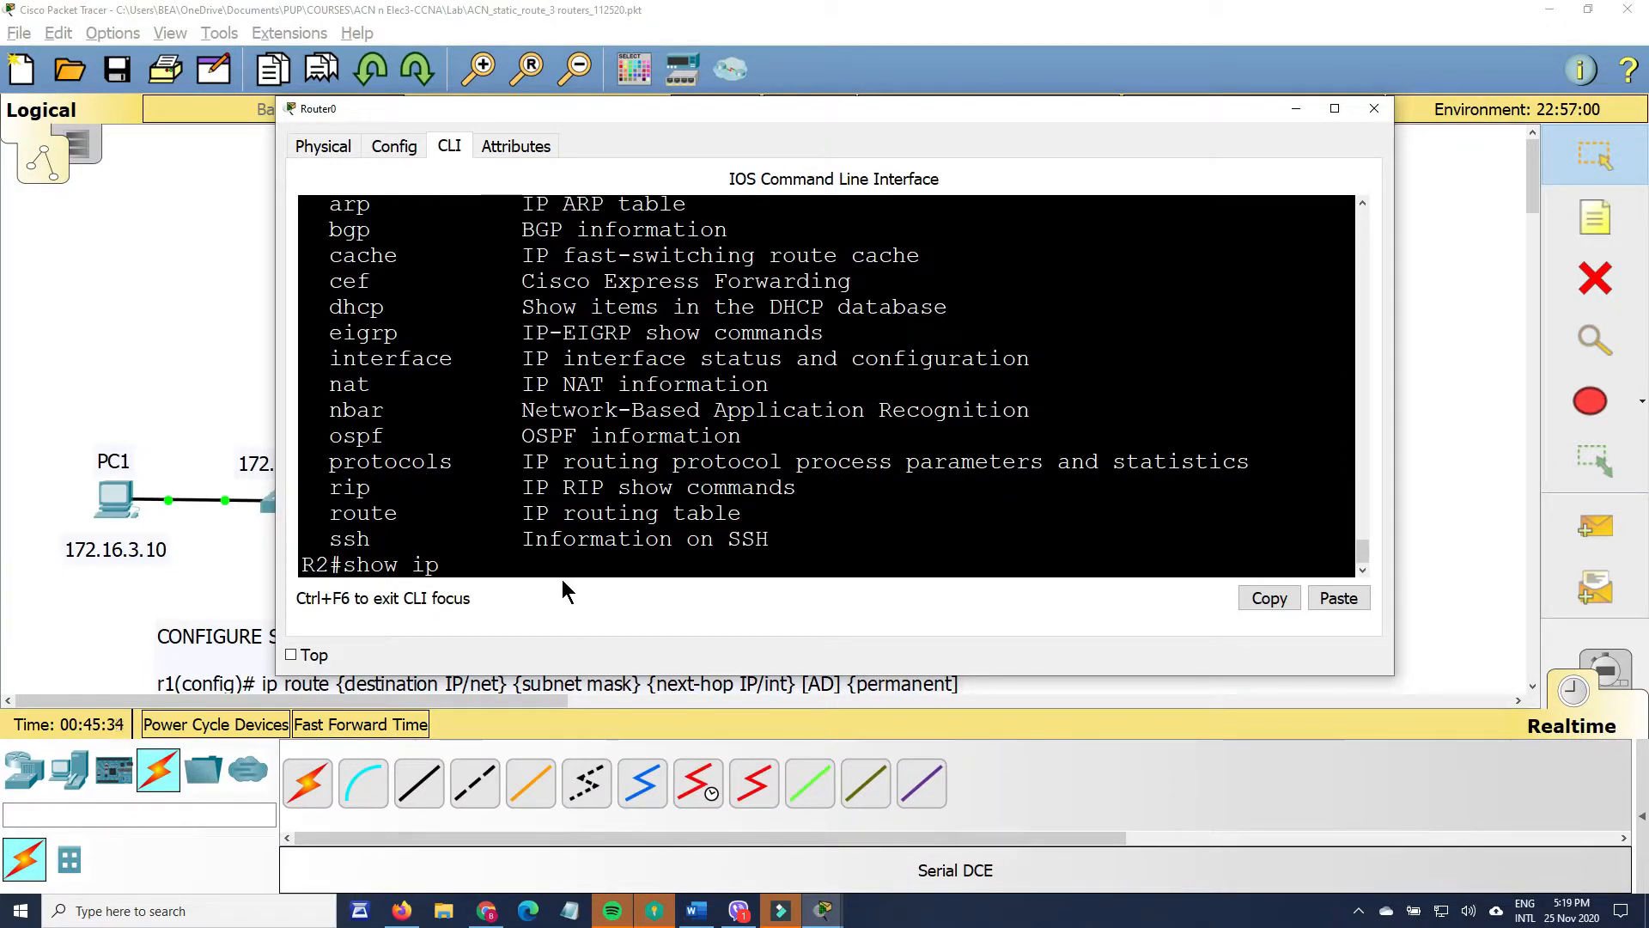
- Display R2's routing table with show ip route and examine the C and L route codes
{"action": "type", "text": "rou"}
{"action": "key", "text": "Tab"}
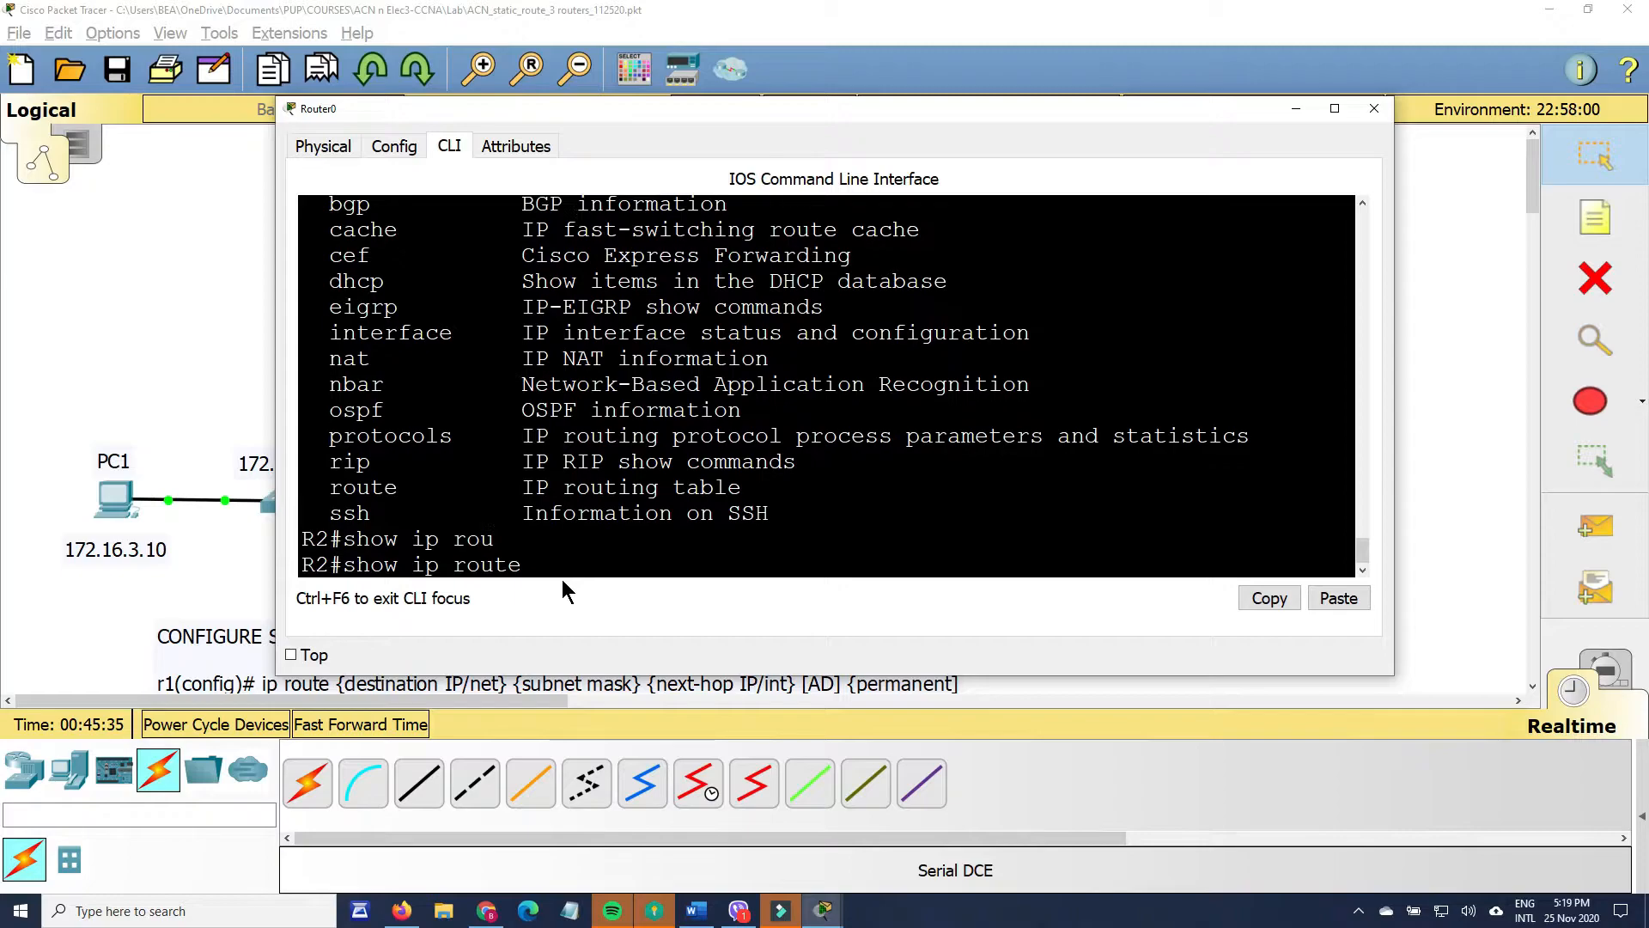
{"action": "key", "text": "Return"}
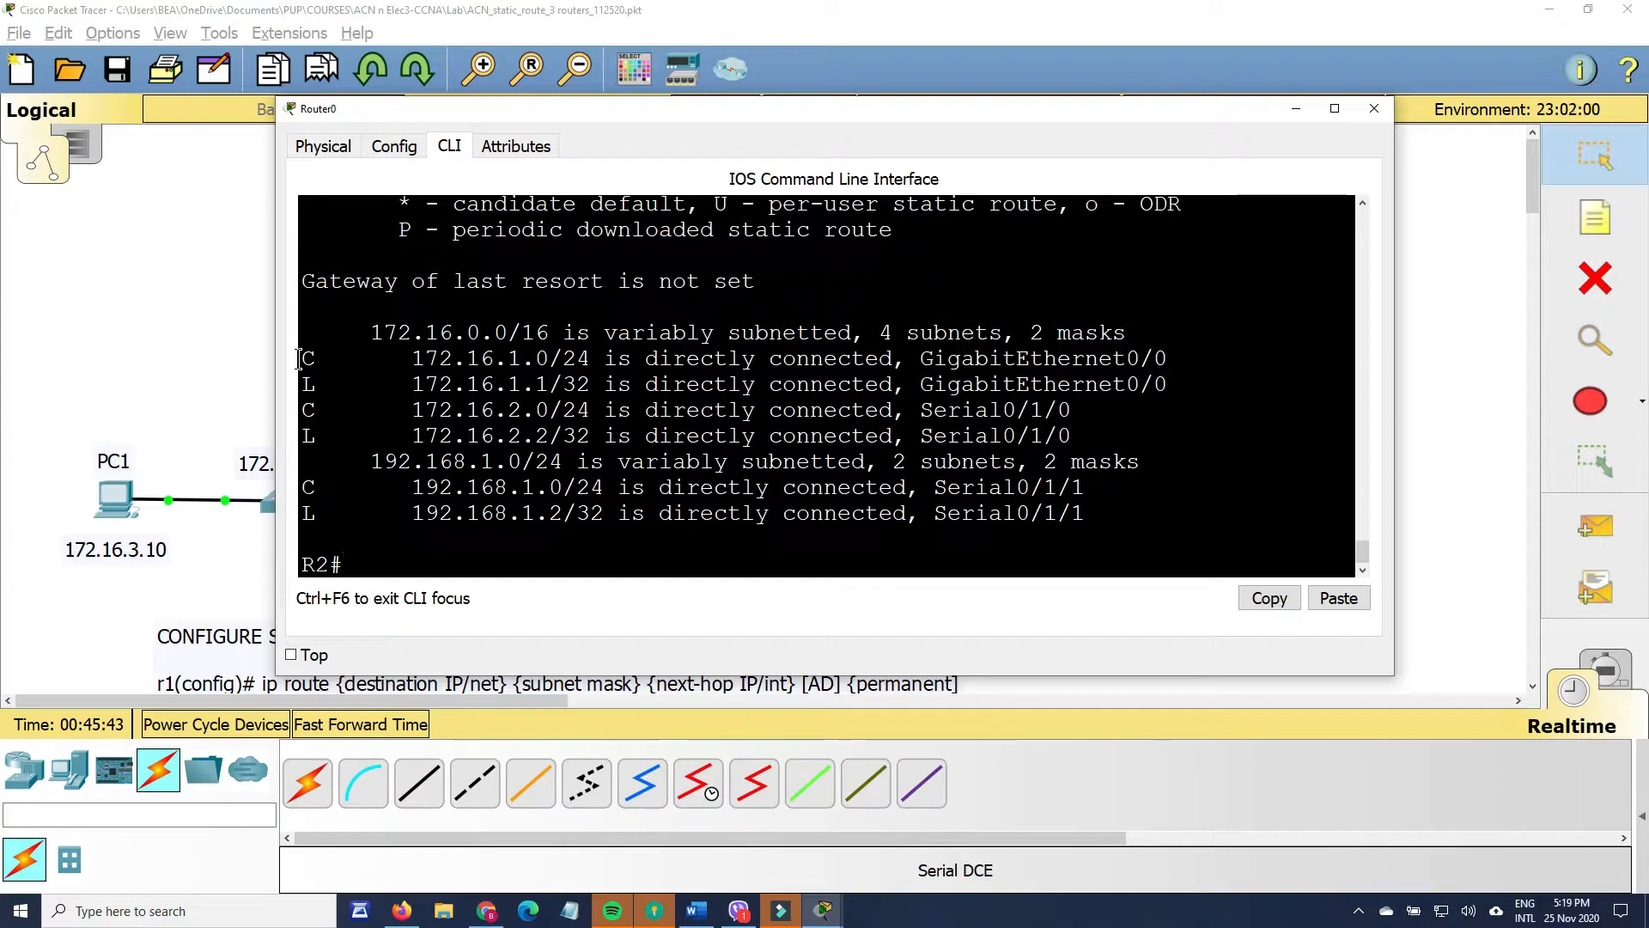
{"action": "mouse_move", "coordinate": [299, 358]}
{"action": "left_mouse_down"}
{"action": "mouse_move", "coordinate": [318, 362]}
{"action": "mouse_move", "coordinate": [316, 386]}
{"action": "left_mouse_up"}
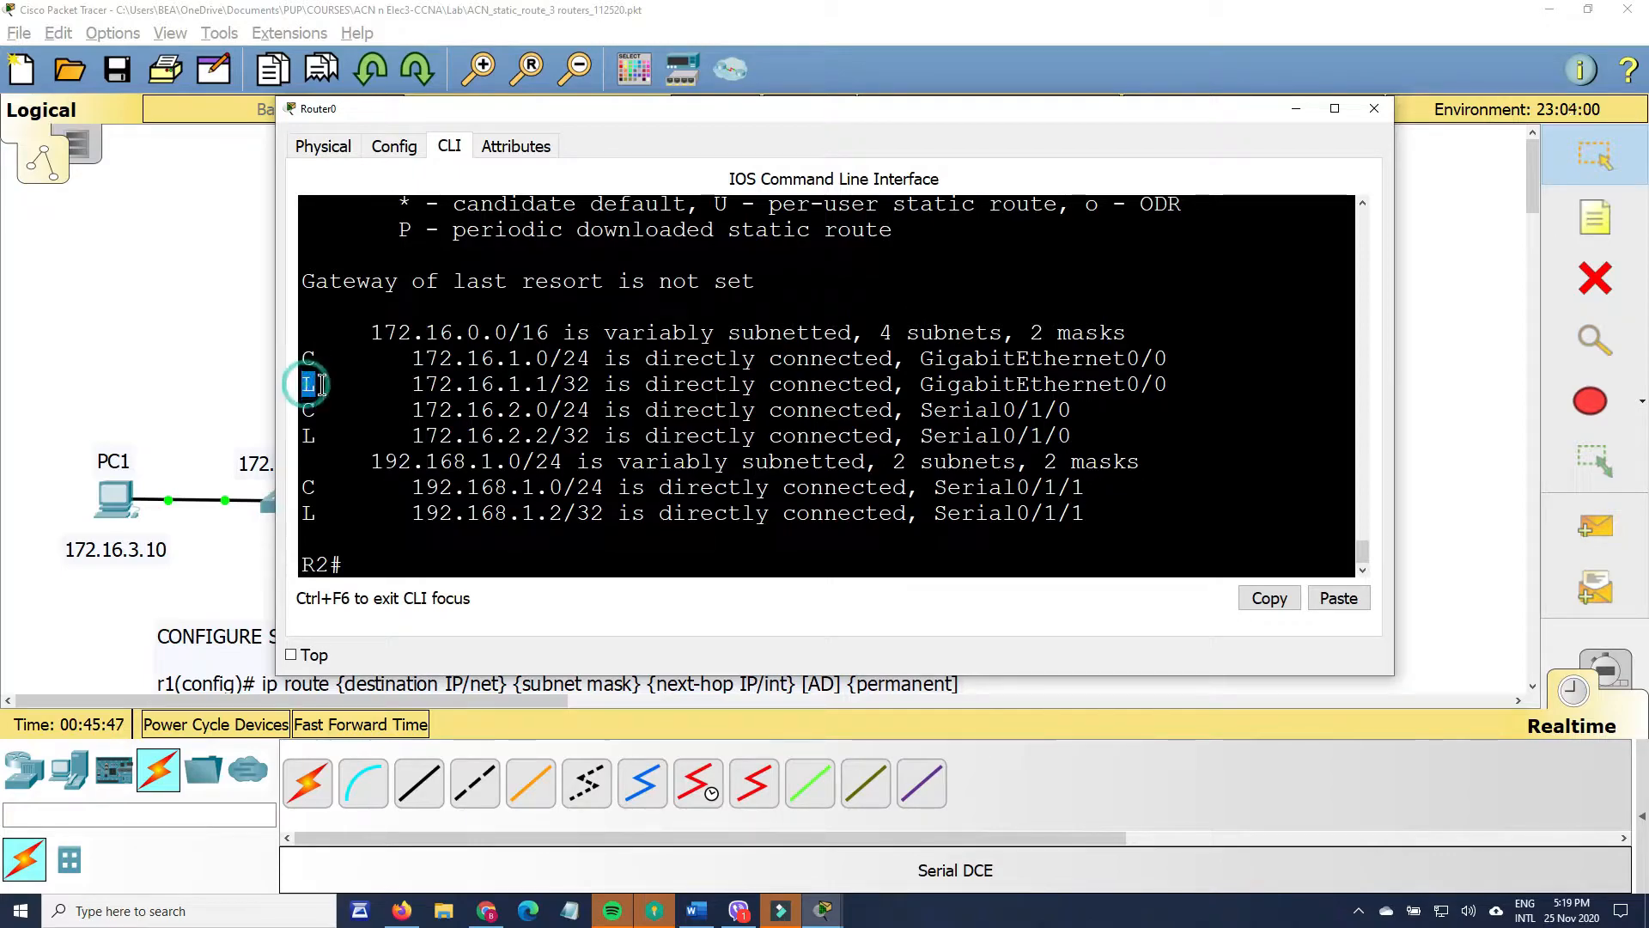
{"action": "left_click", "coordinate": [409, 563]}
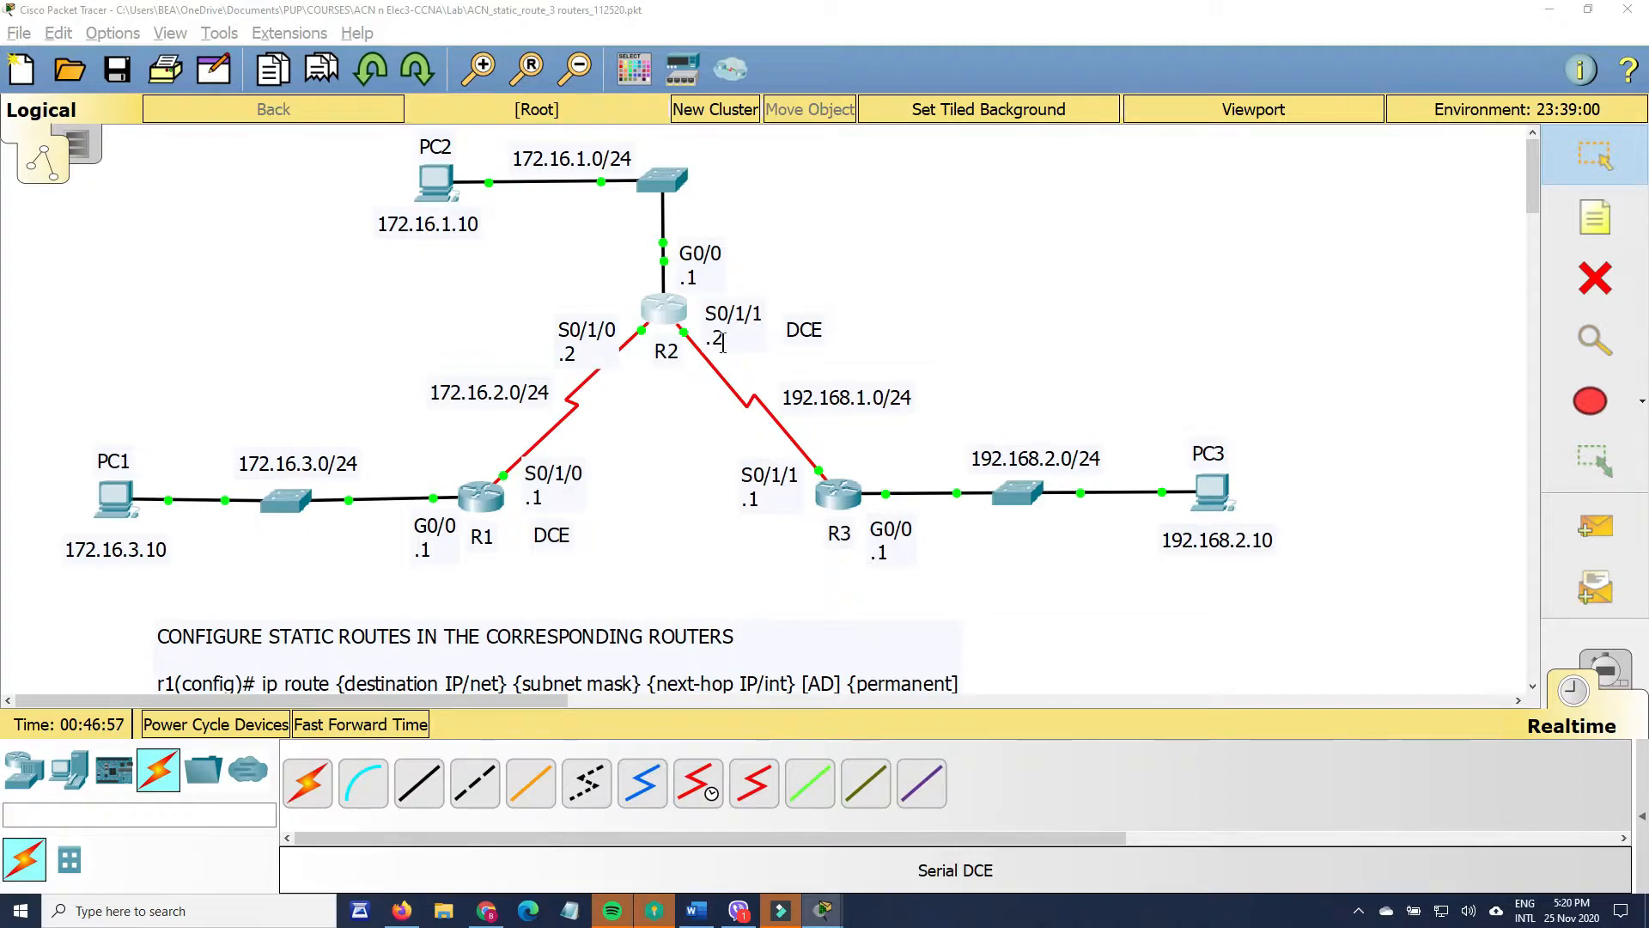
{"action": "left_click", "coordinate": [468, 497]}
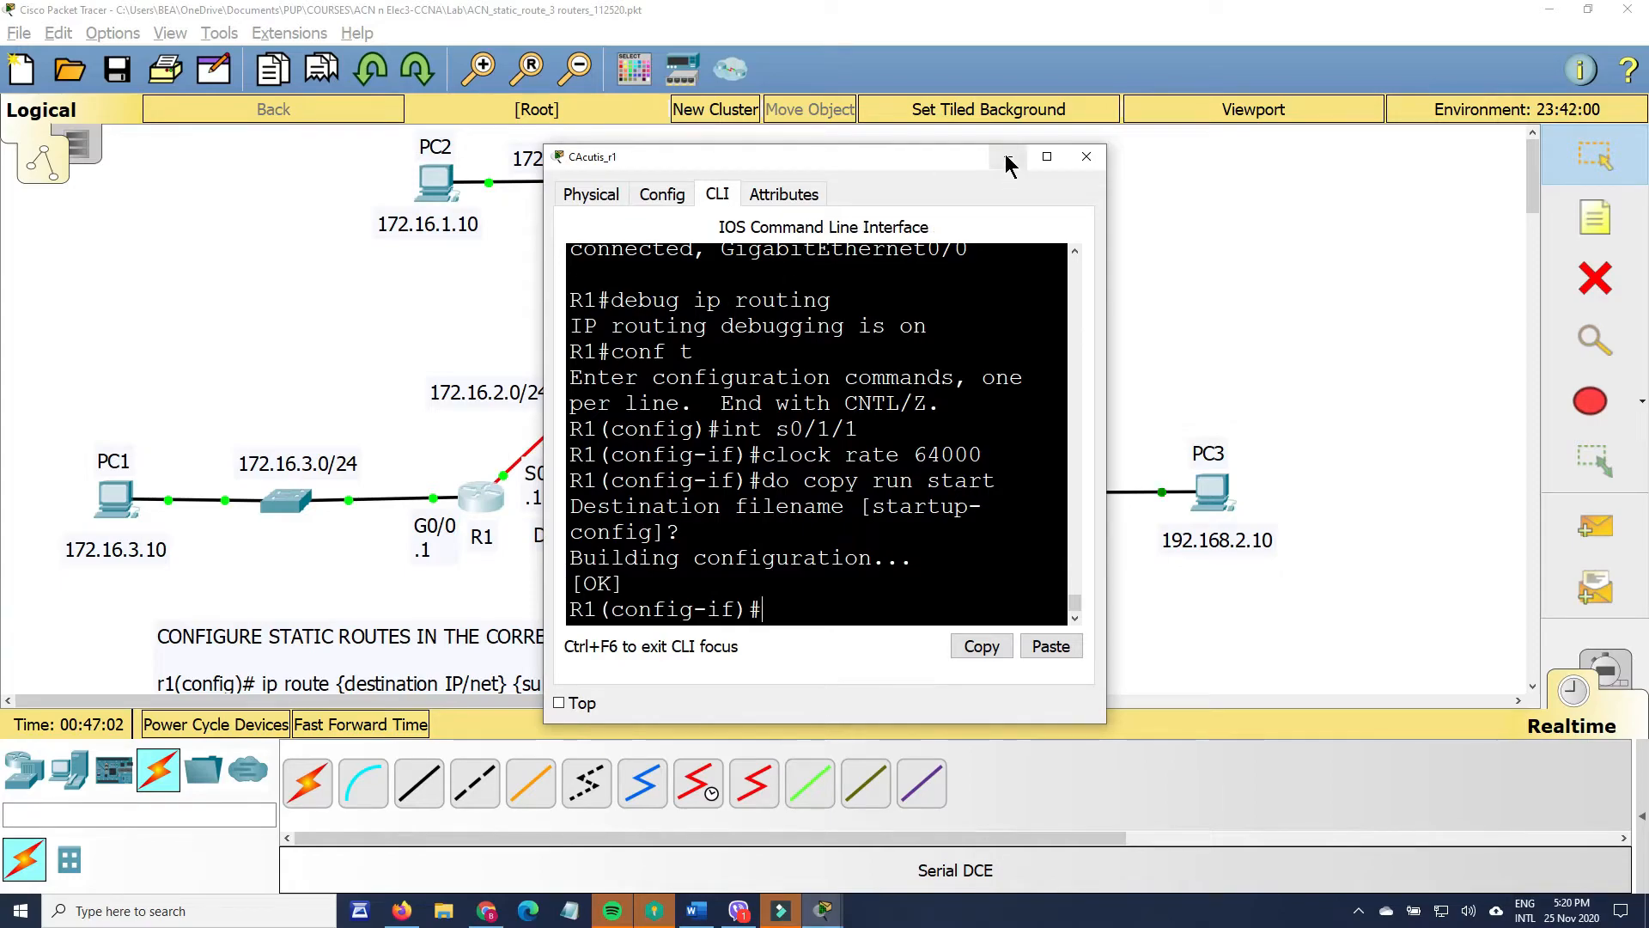
{"action": "left_click", "coordinate": [1086, 156]}
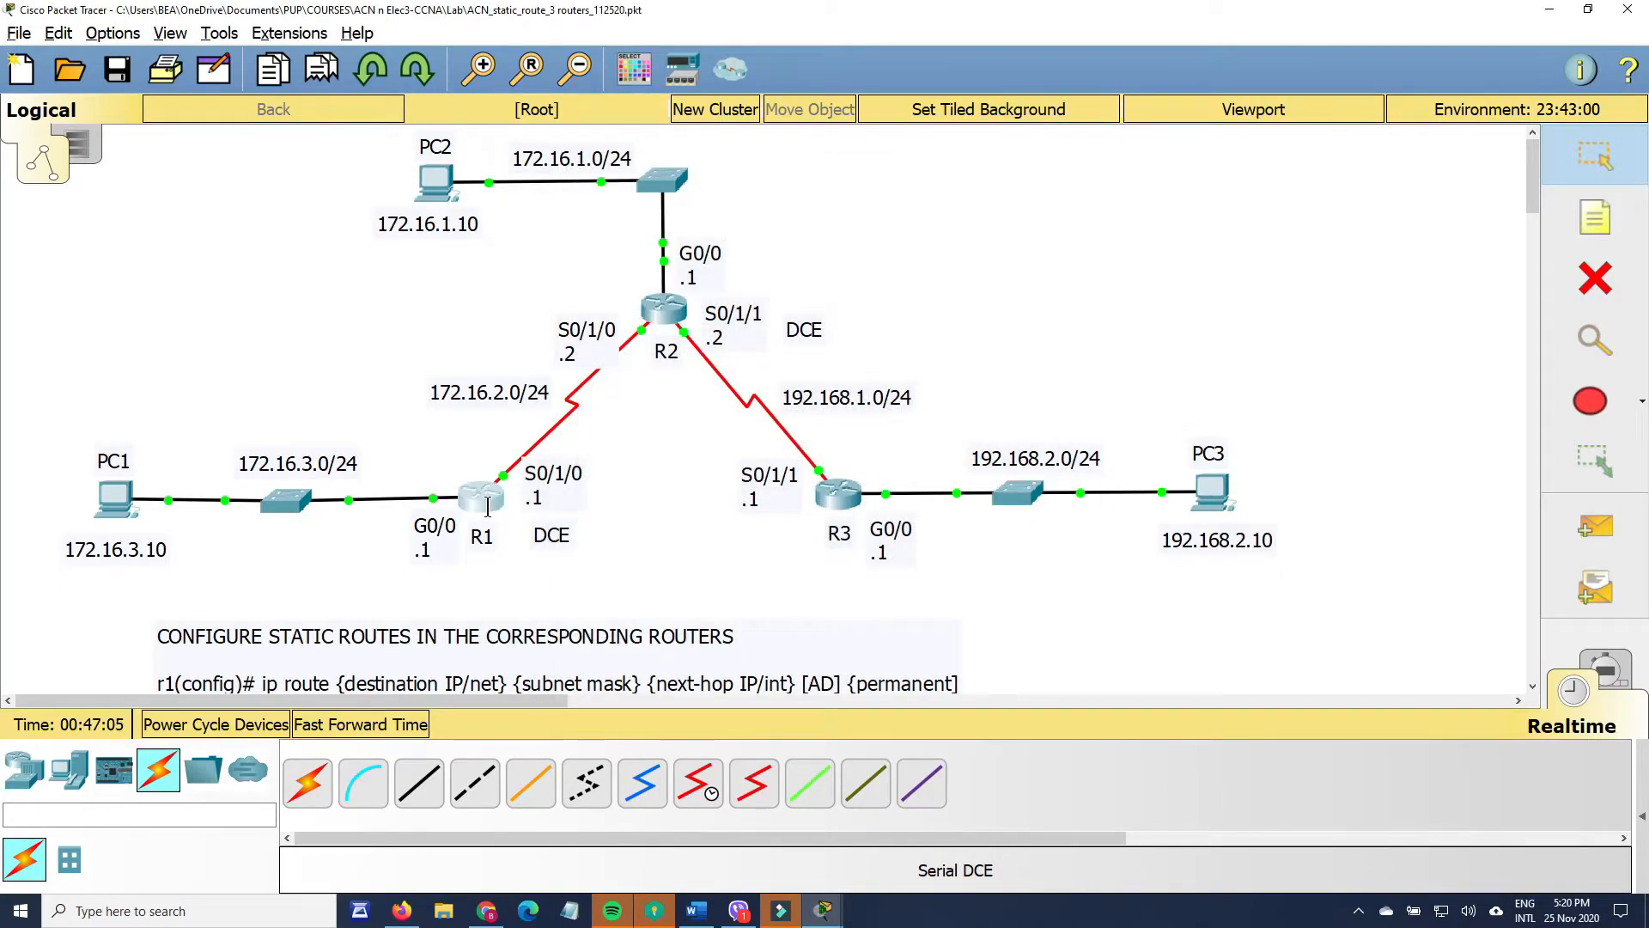
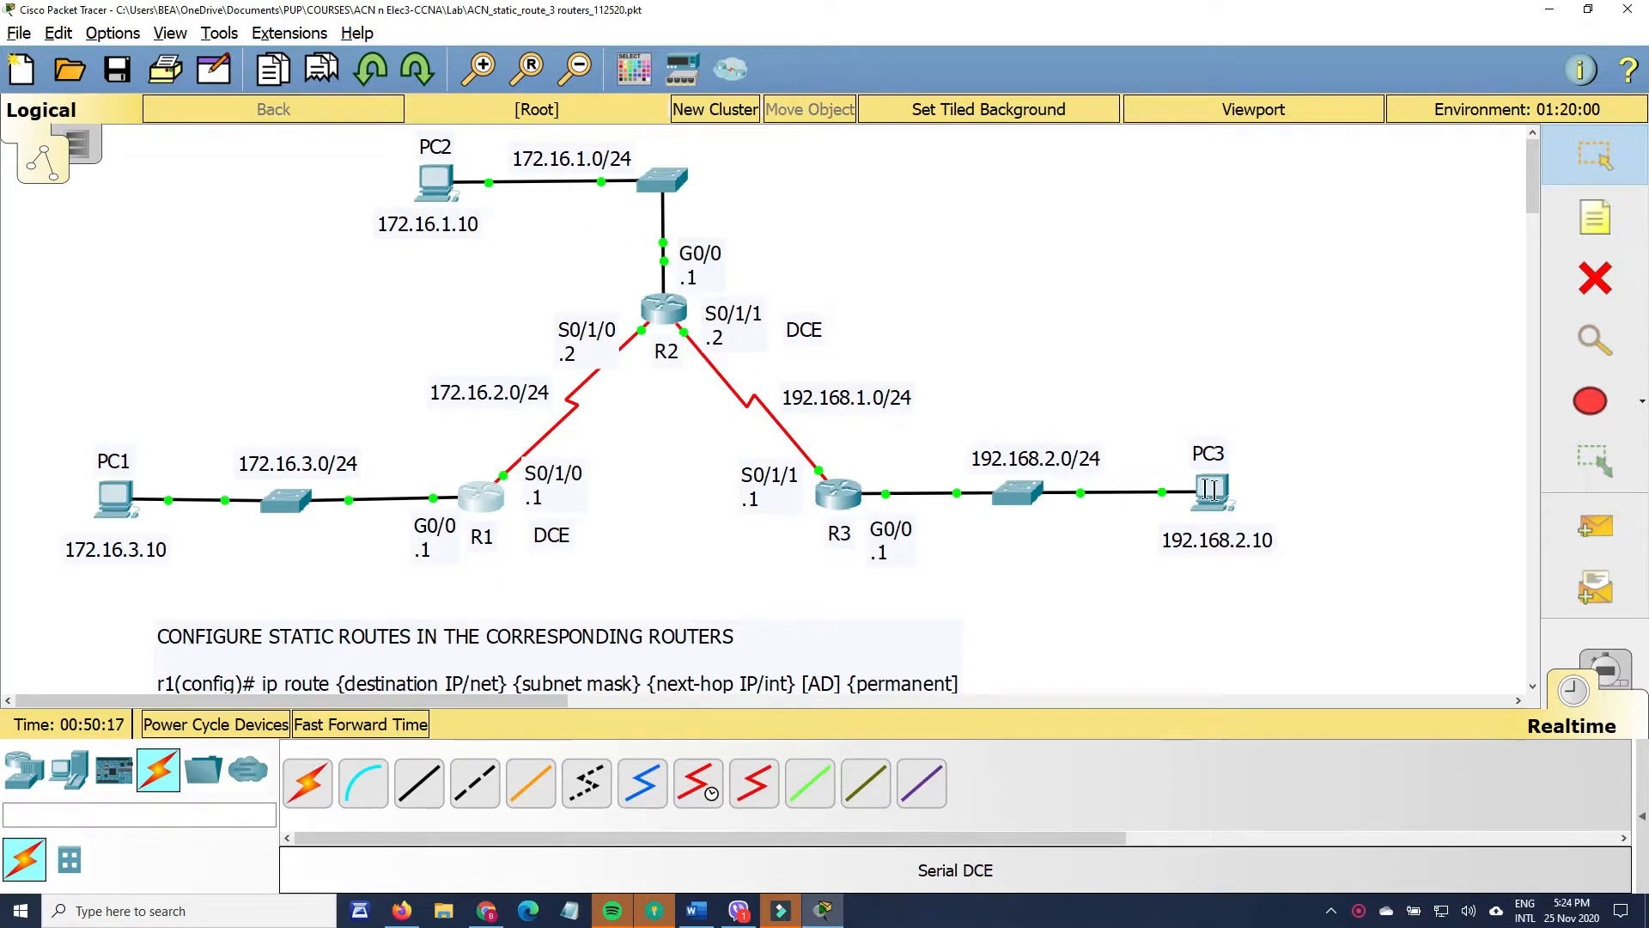
- Ping PC3 at 192.168.2.10 from PC2's command prompt, then close PC2's window
{"action": "left_click", "coordinate": [437, 186]}
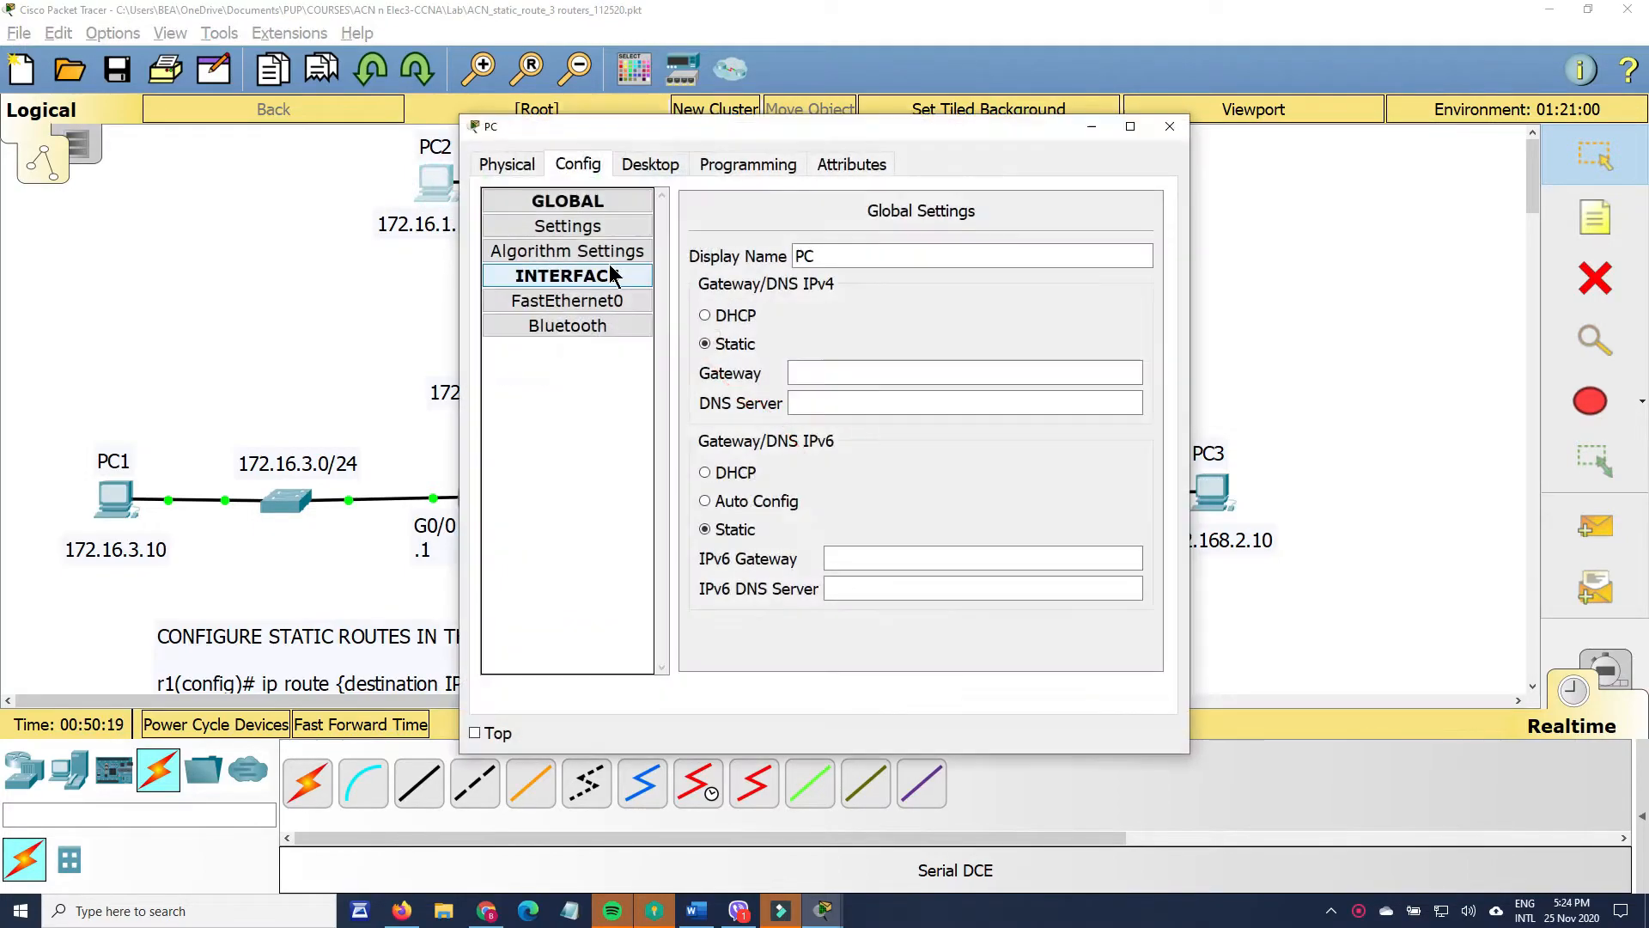
{"action": "left_click", "coordinate": [650, 164]}
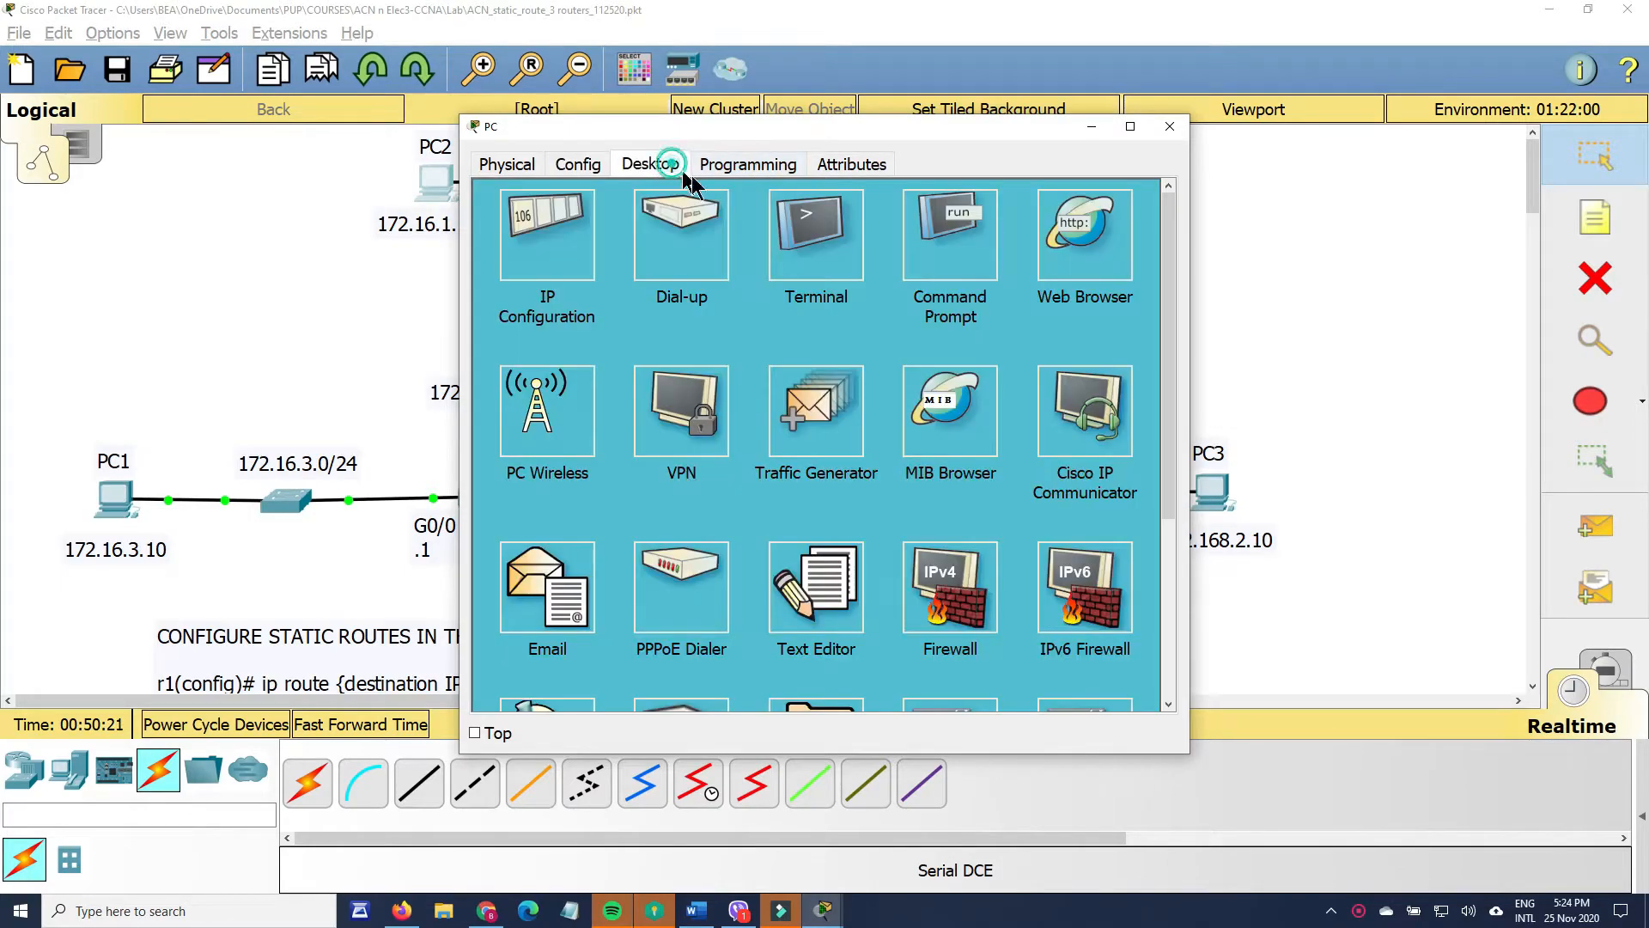
{"action": "left_click", "coordinate": [943, 250]}
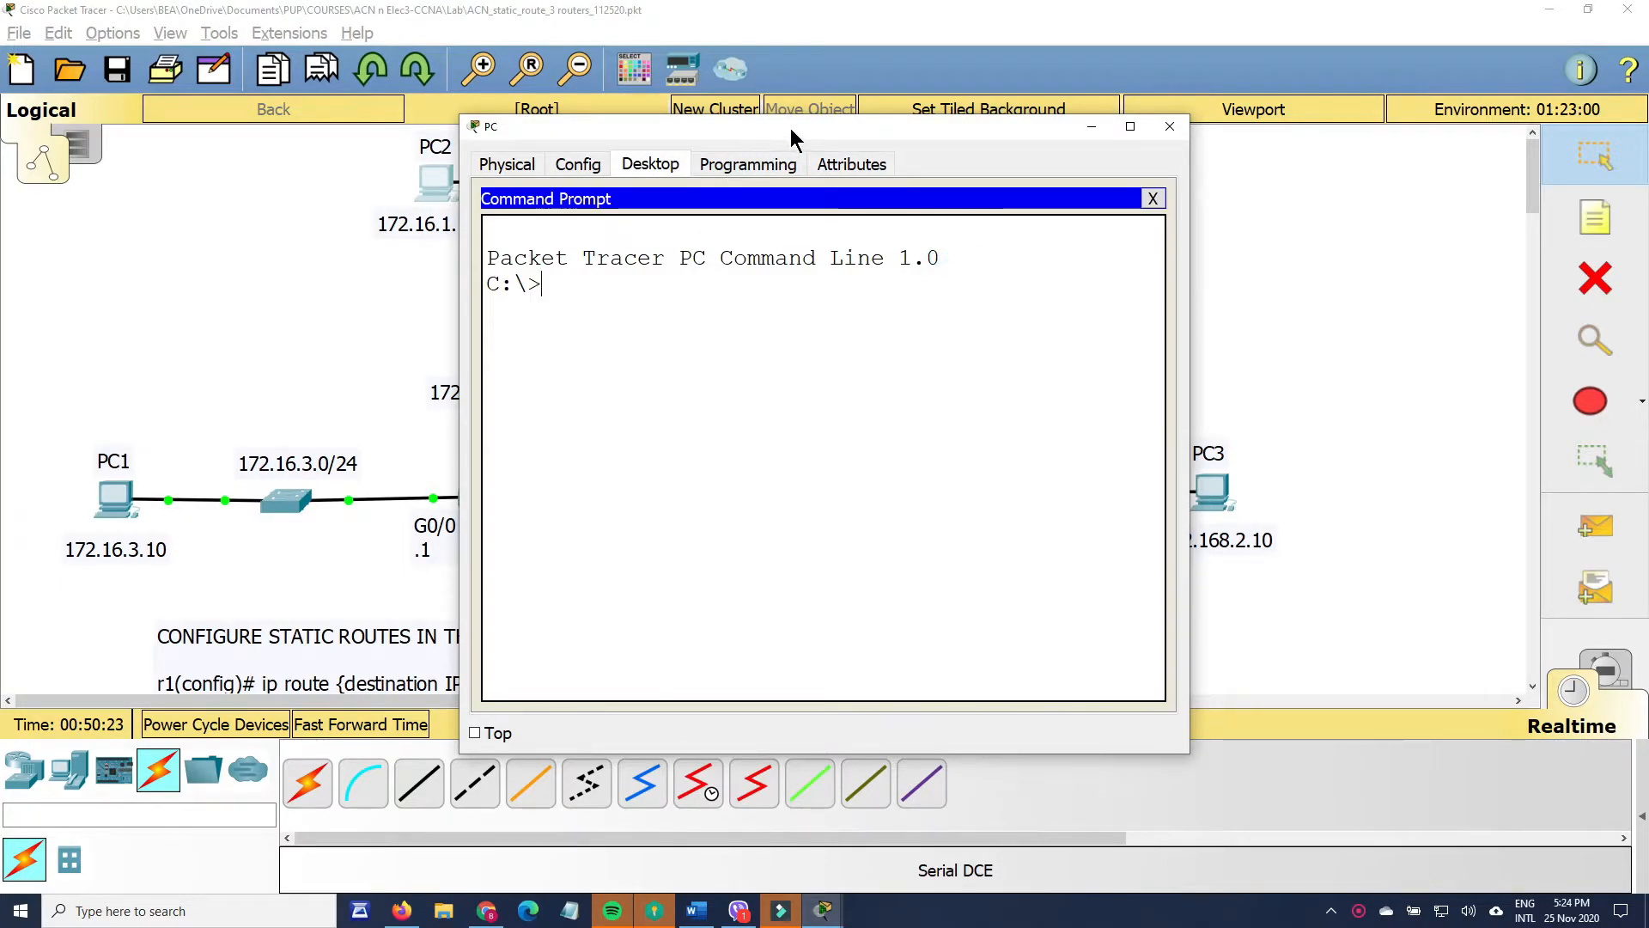
{"action": "left_click_drag", "start_coordinate": [790, 127], "coordinate": [832, 379]}
{"action": "type", "text": "ping"}
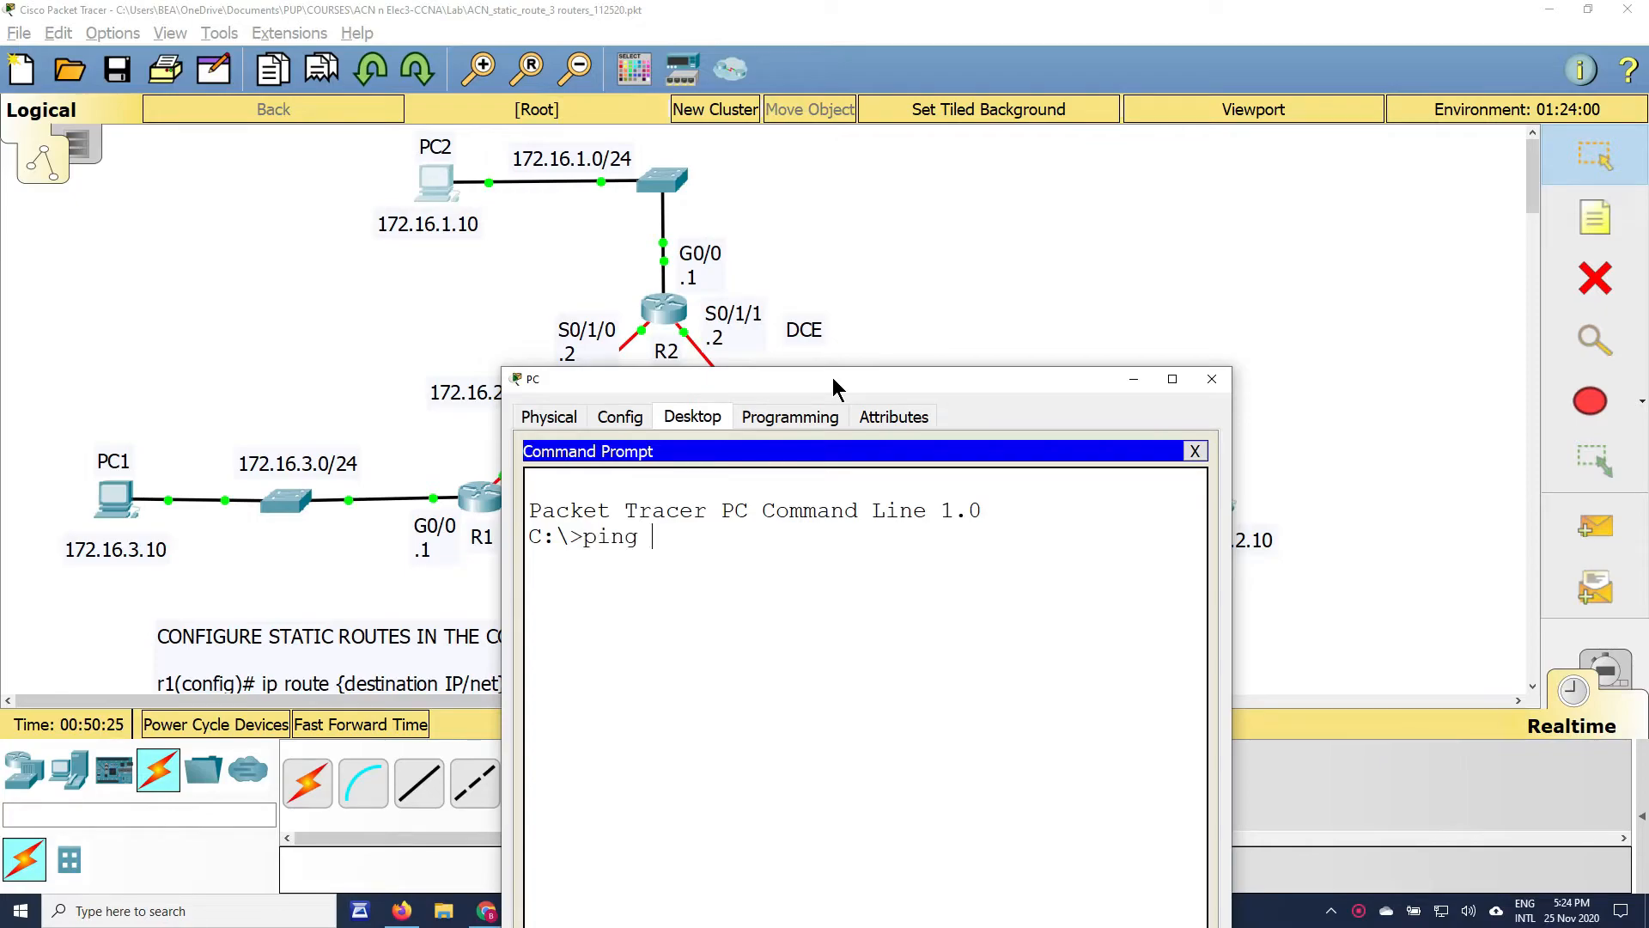
{"action": "left_click", "coordinate": [877, 378]}
{"action": "left_click_drag", "start_coordinate": [877, 378], "coordinate": [691, 317]}
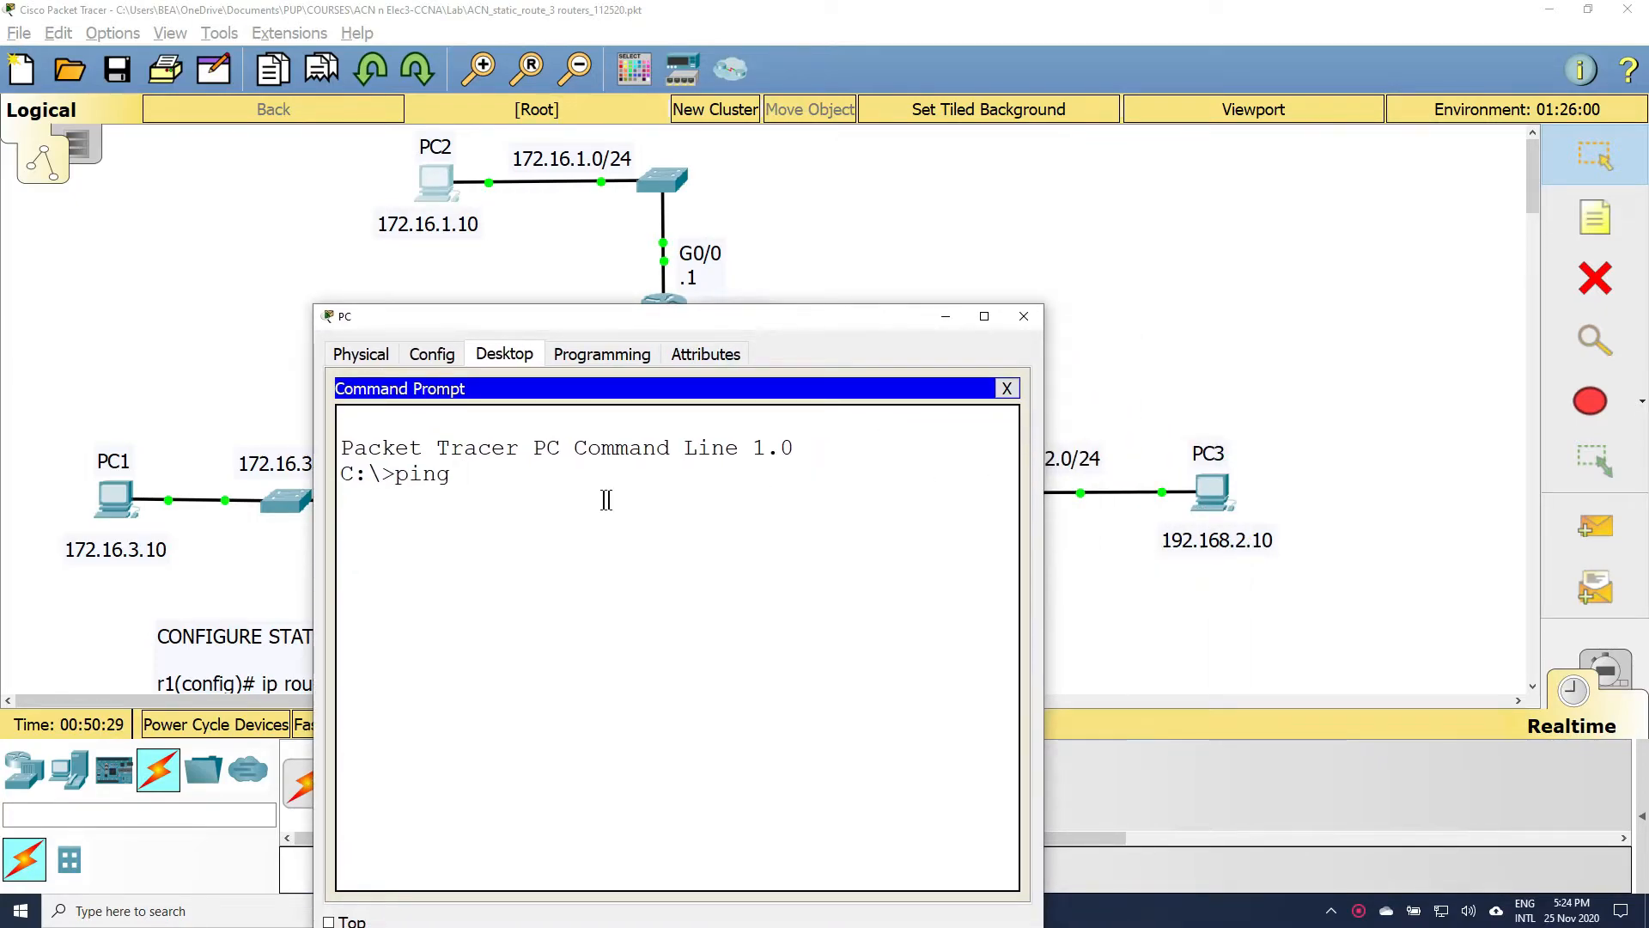
{"action": "type", "text": "192.168.2.10"}
{"action": "key", "text": "Return"}
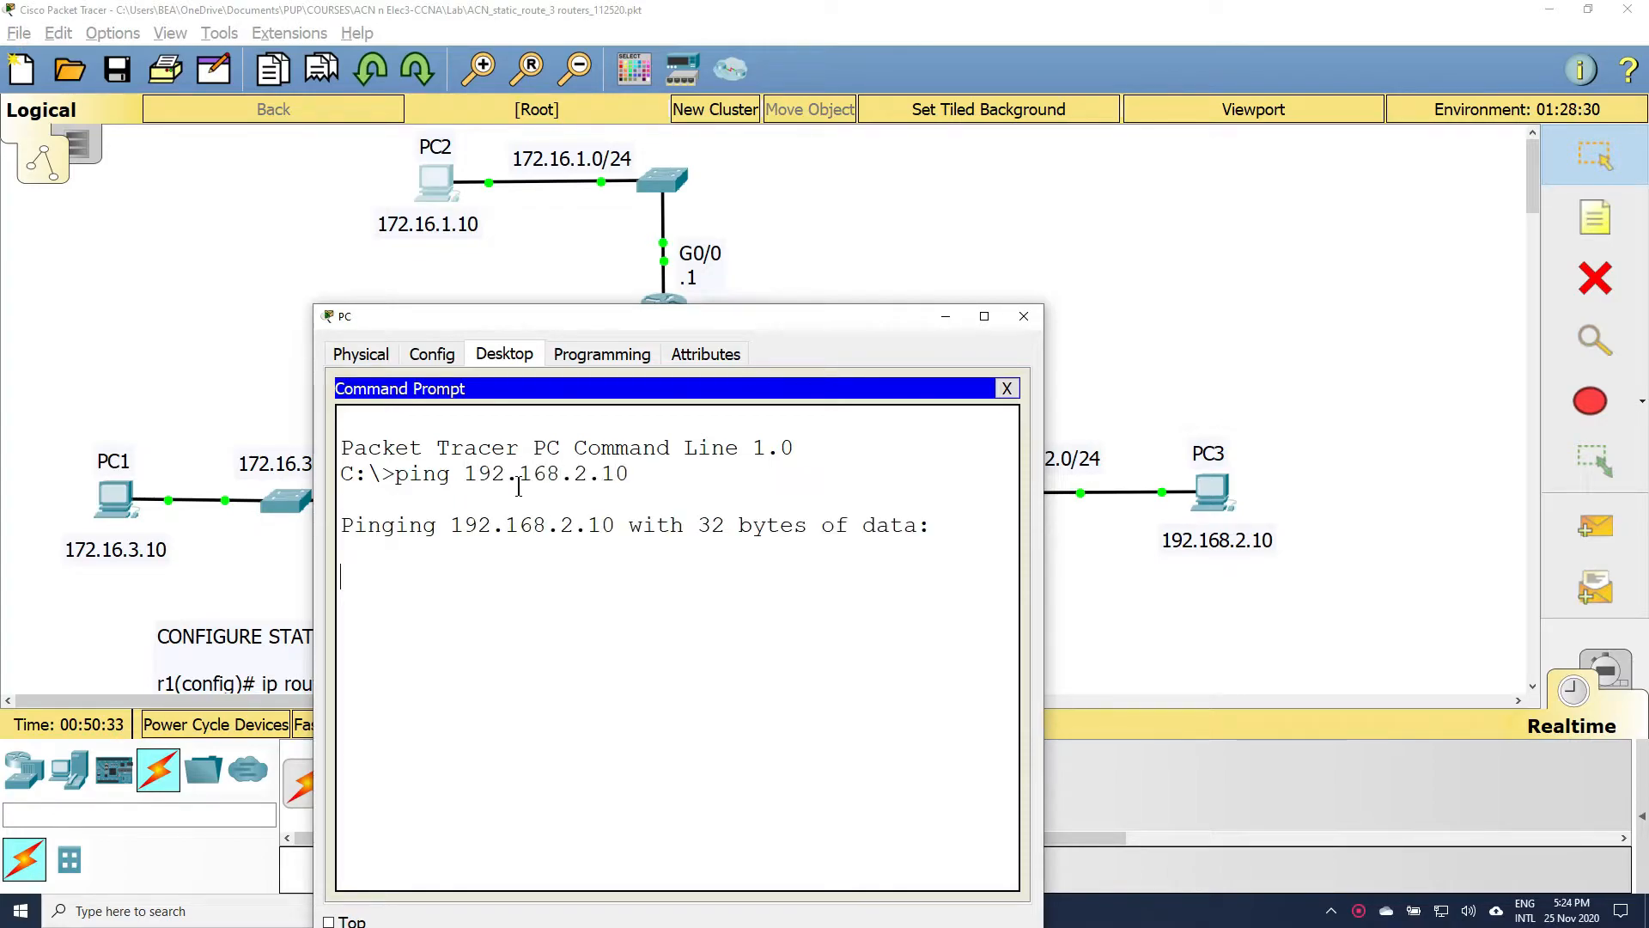
{"action": "left_click", "coordinate": [1024, 318]}
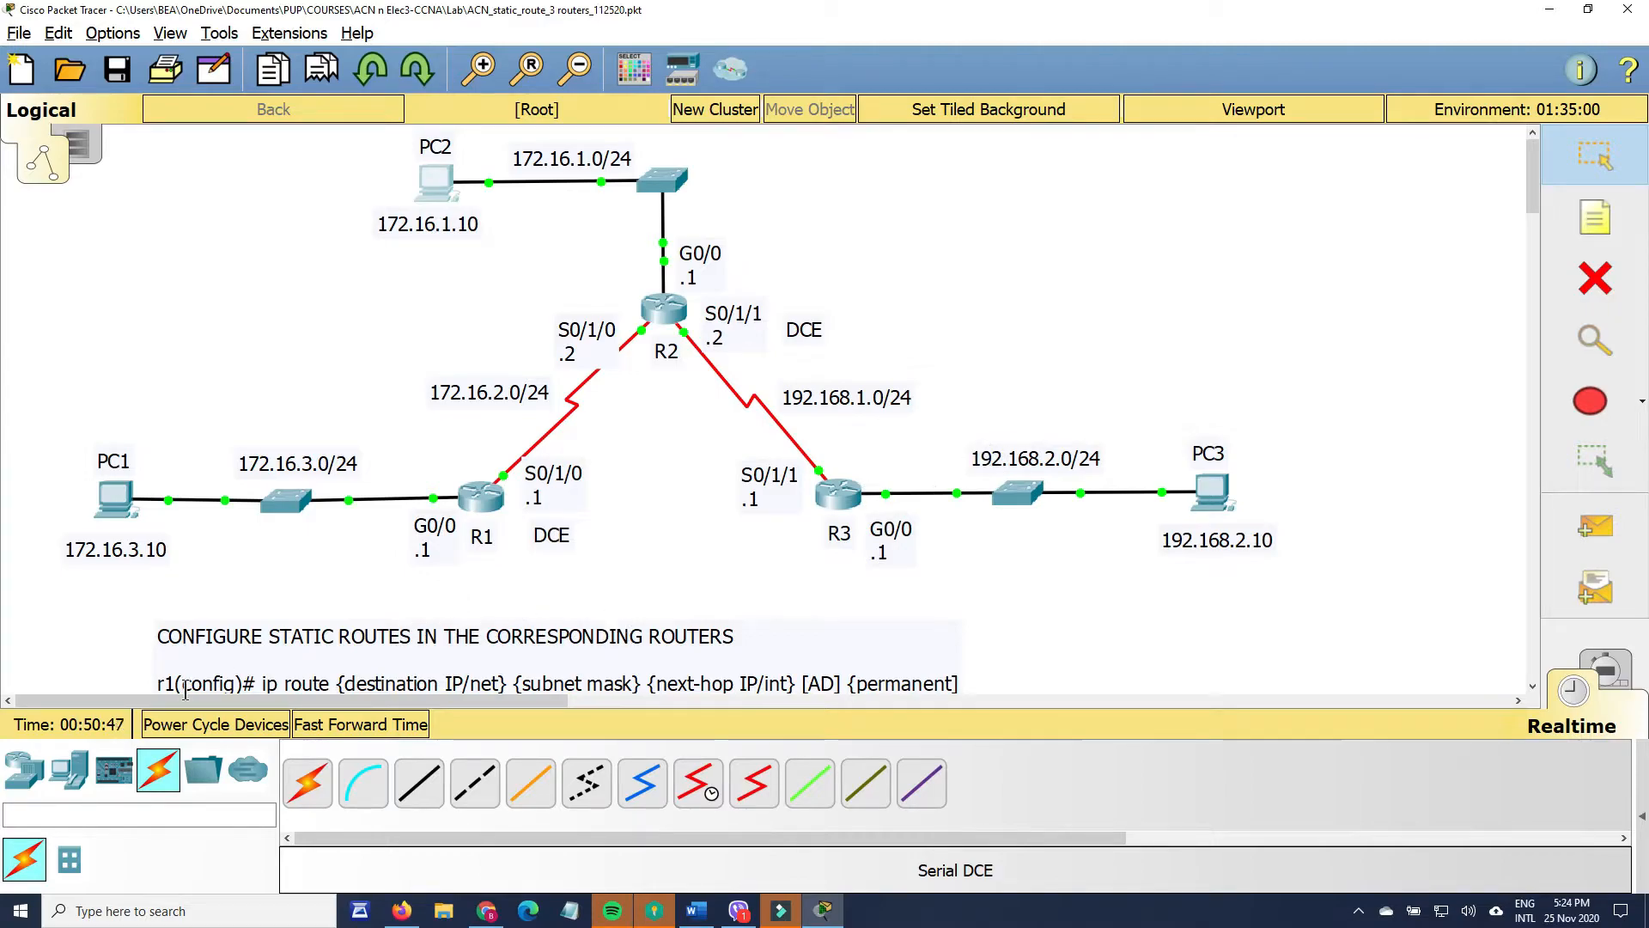
- Move the static route syntax note closer to the topology and correct the bracket before permanent to [
{"action": "left_click_drag", "start_coordinate": [152, 684], "coordinate": [228, 647]}
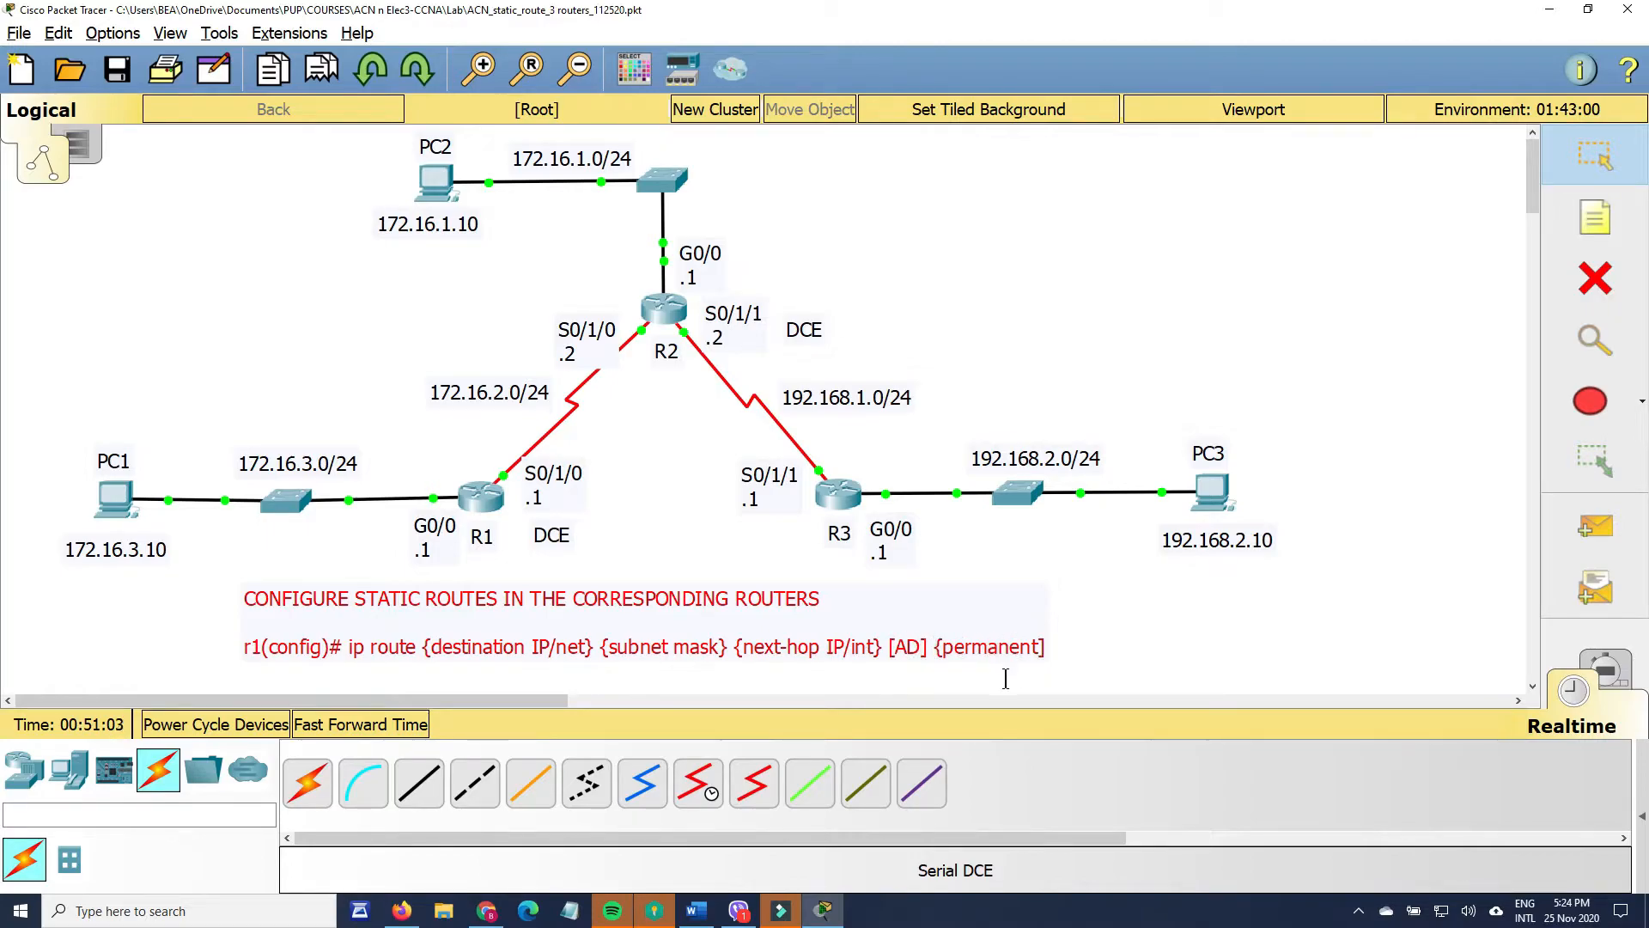
{"action": "left_click", "coordinate": [946, 651]}
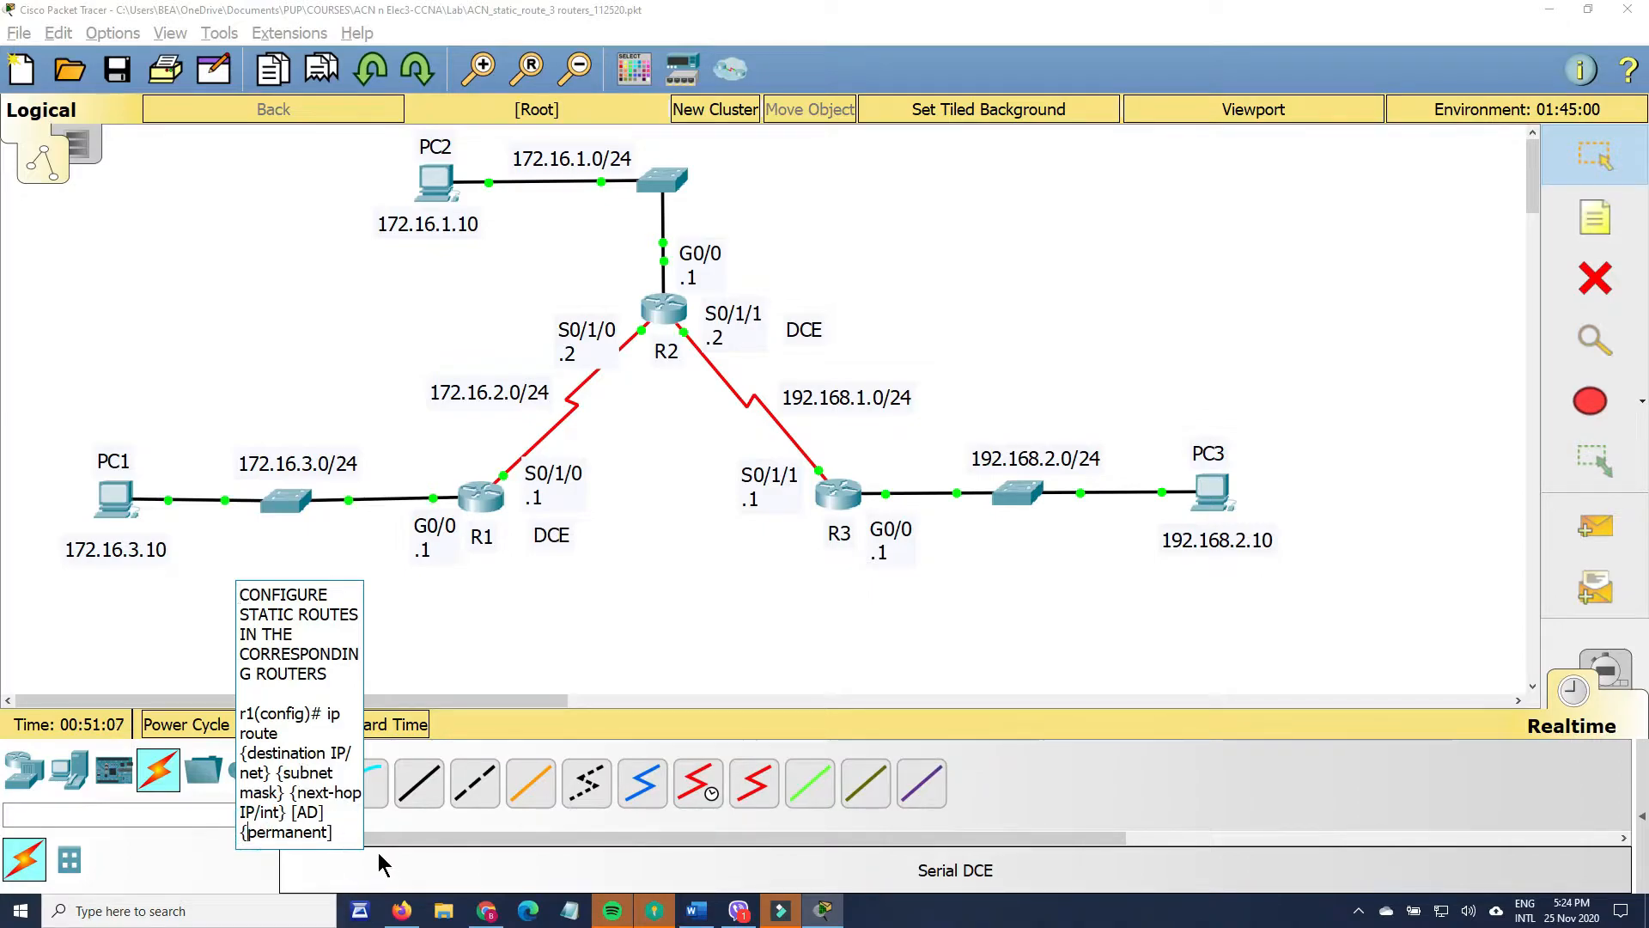
{"action": "key", "text": "BackSpace"}
{"action": "type", "text": "["}
{"action": "left_click", "coordinate": [765, 591]}
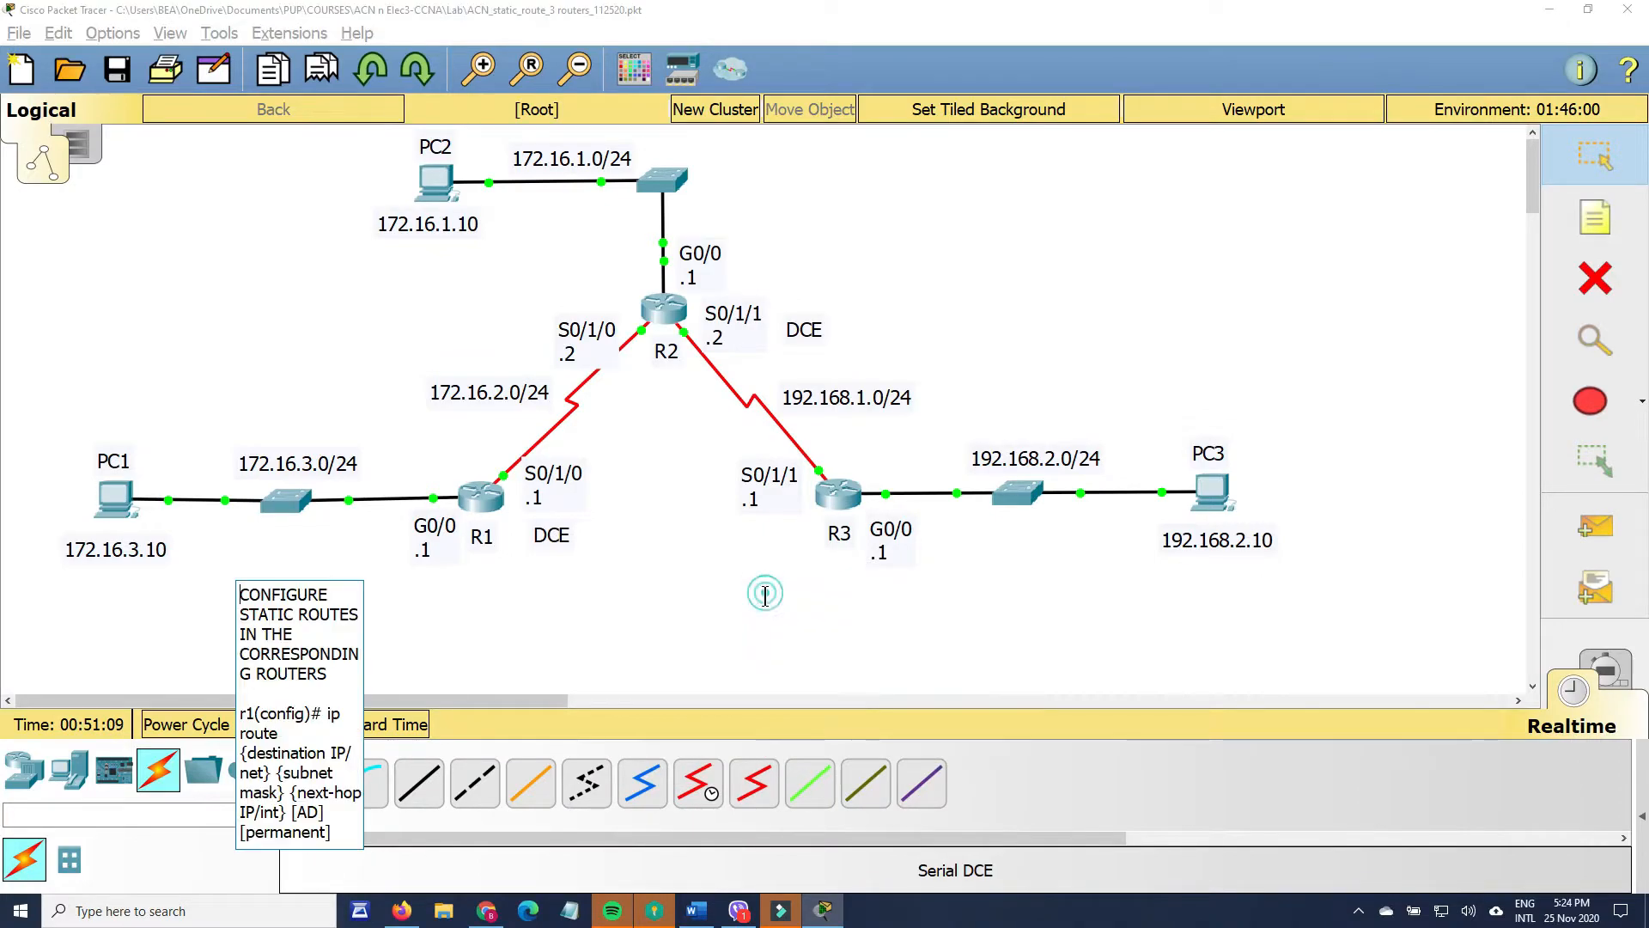
- Open R2's CLI and enter global configuration mode with conf t
{"action": "left_click", "coordinate": [666, 324]}
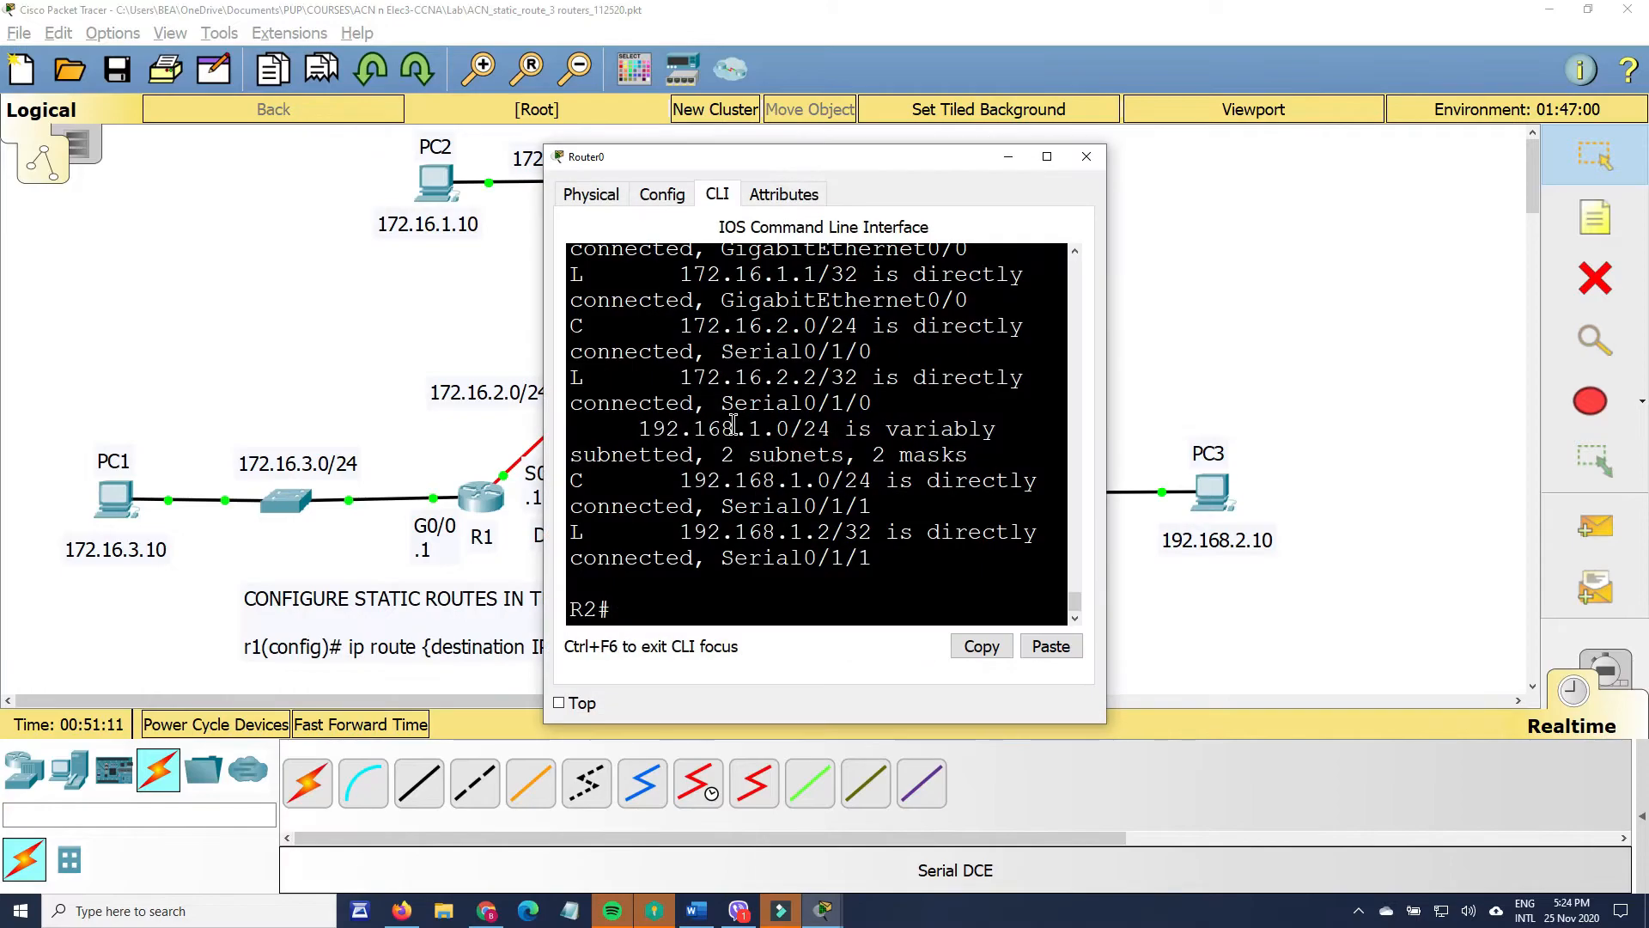
{"action": "type", "text": "conf t"}
{"action": "key", "text": "Return"}
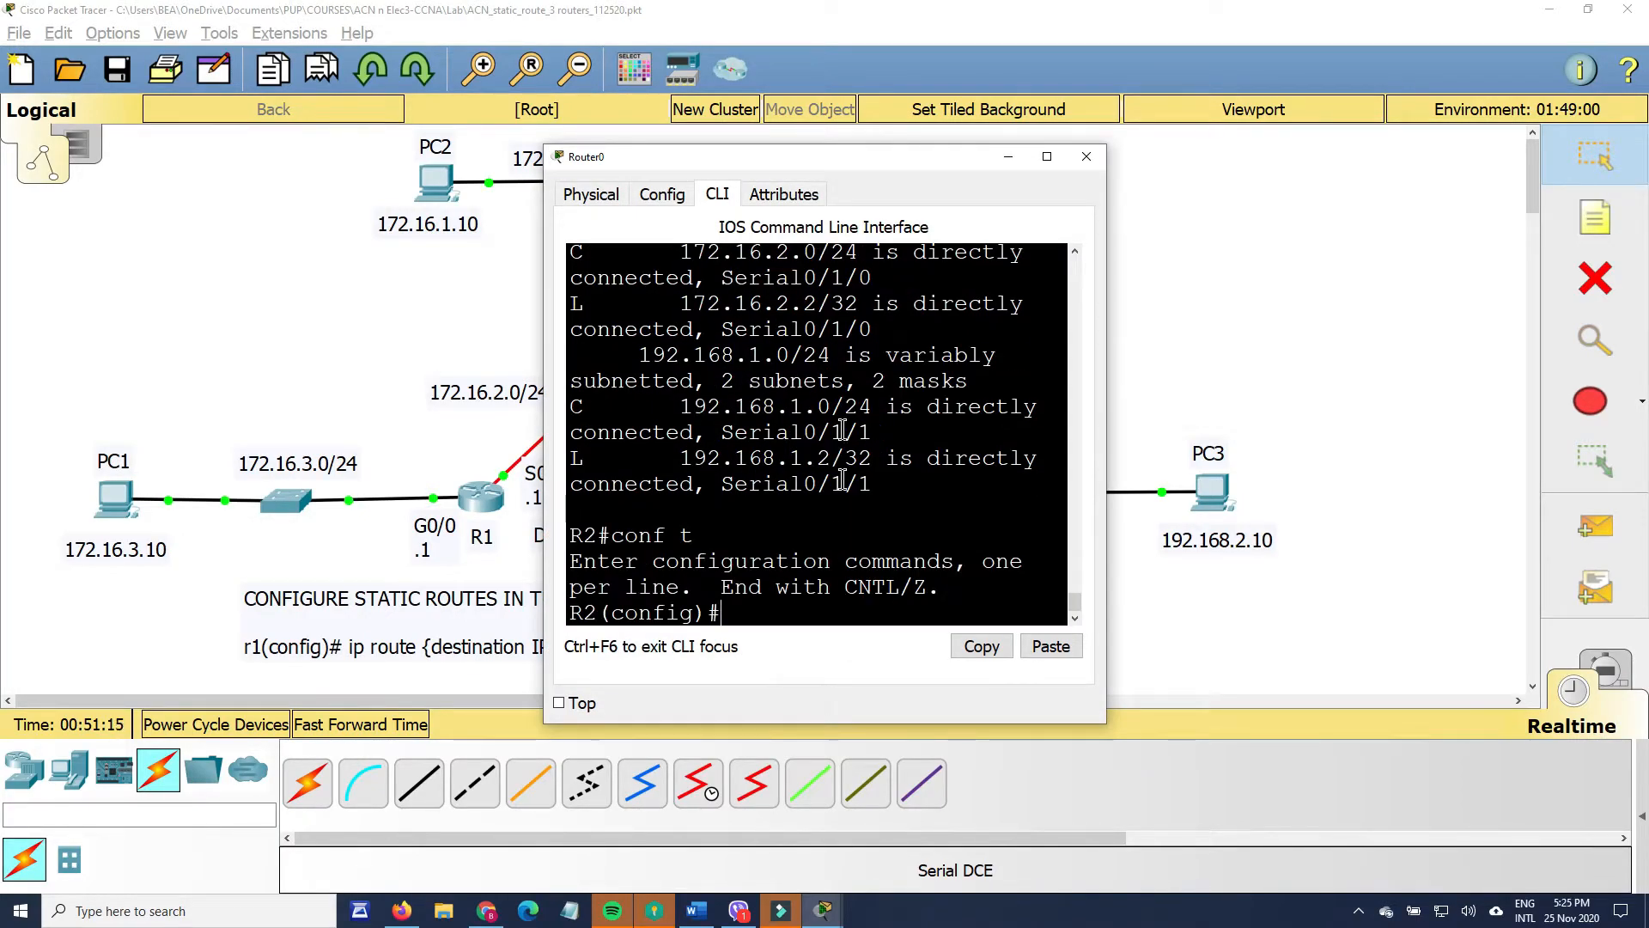
- Add a static route on R2 to network 192.168.2.0 with mask 255.255.255.0 through exit interface s0/1/1
{"action": "type", "text": "ip"}
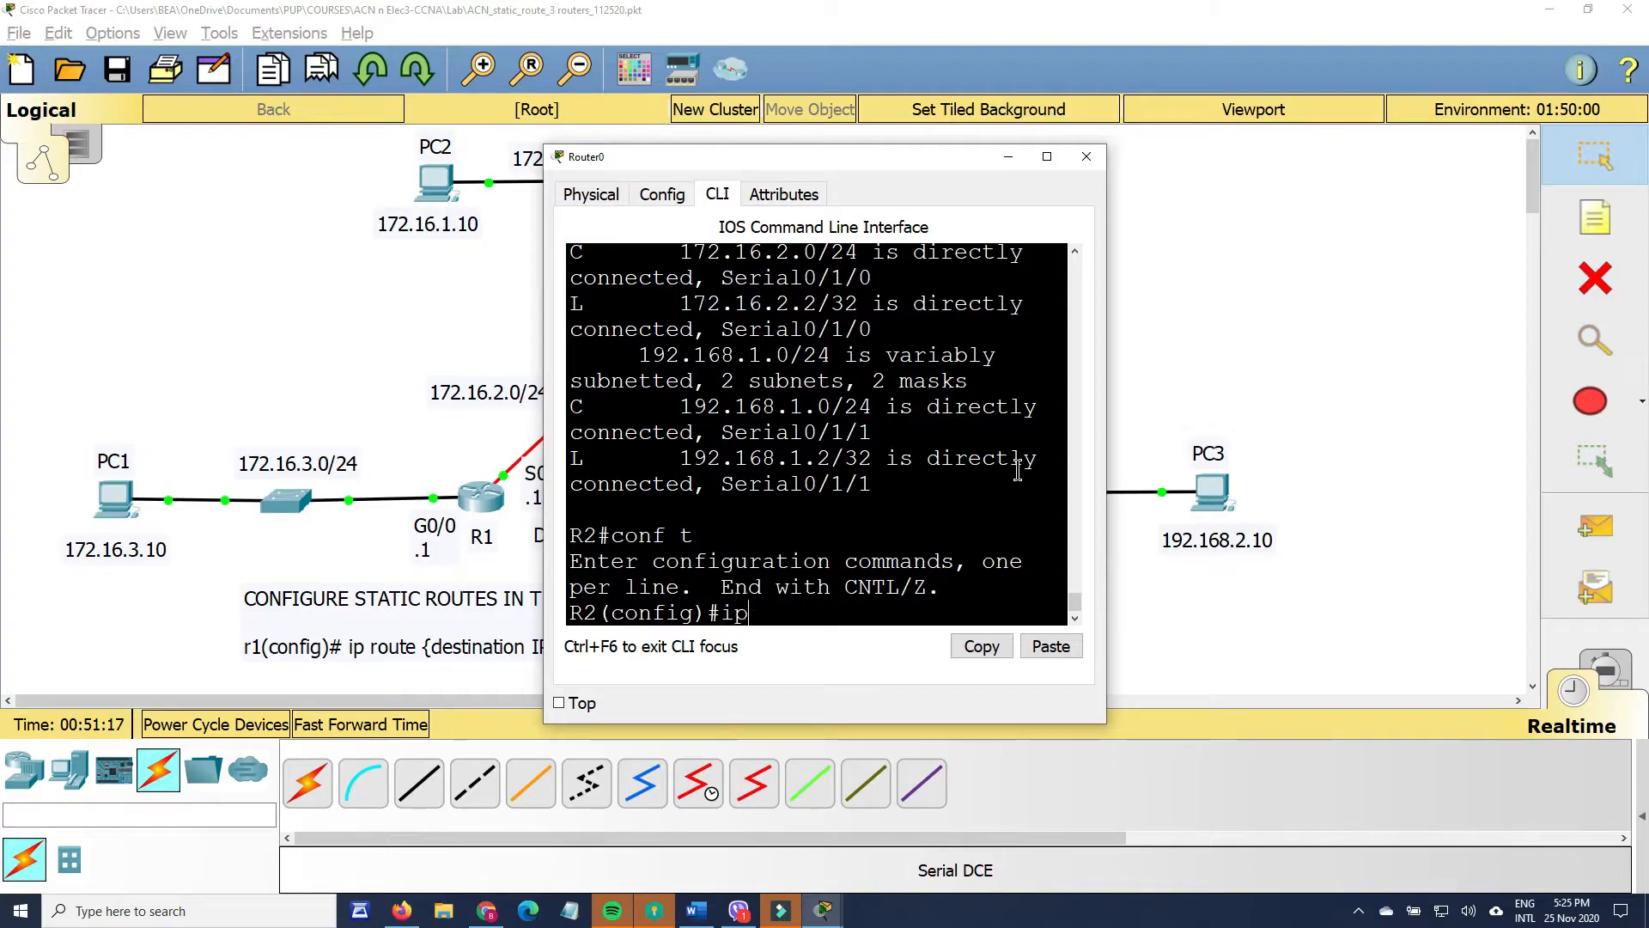
{"action": "type", "text": " rpou"}
{"action": "key", "text": "BackSpace"}
{"action": "type", "text": "oute 192.16"}
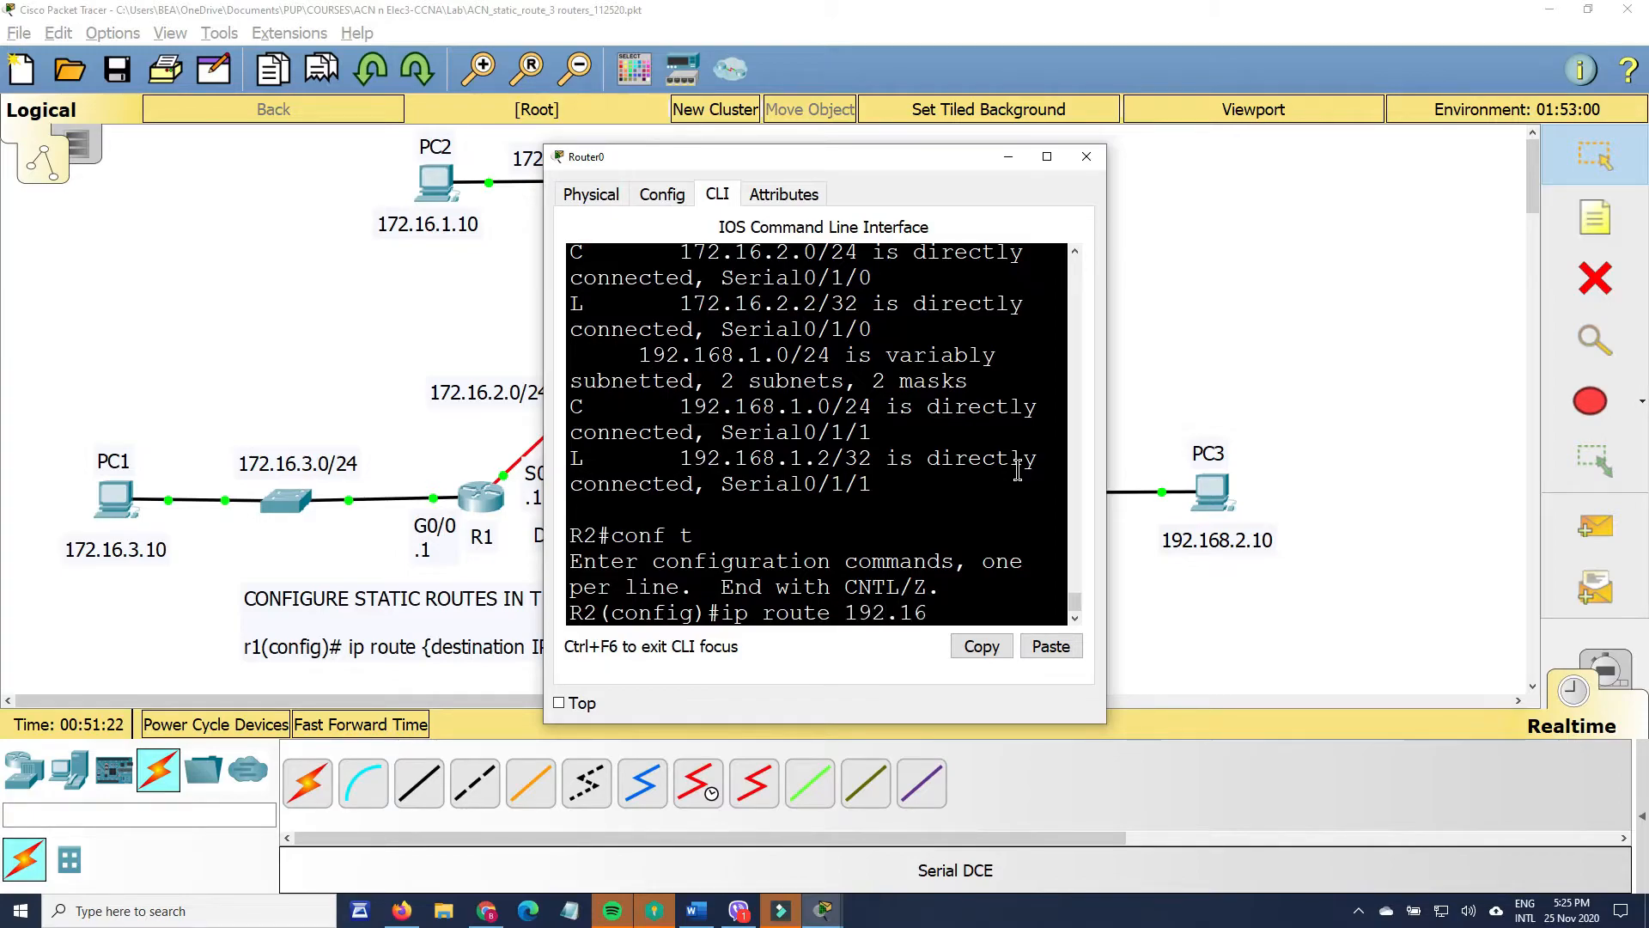
{"action": "type", "text": "8.20.0"}
{"action": "left_click_drag", "start_coordinate": [894, 161], "coordinate": [623, 174]}
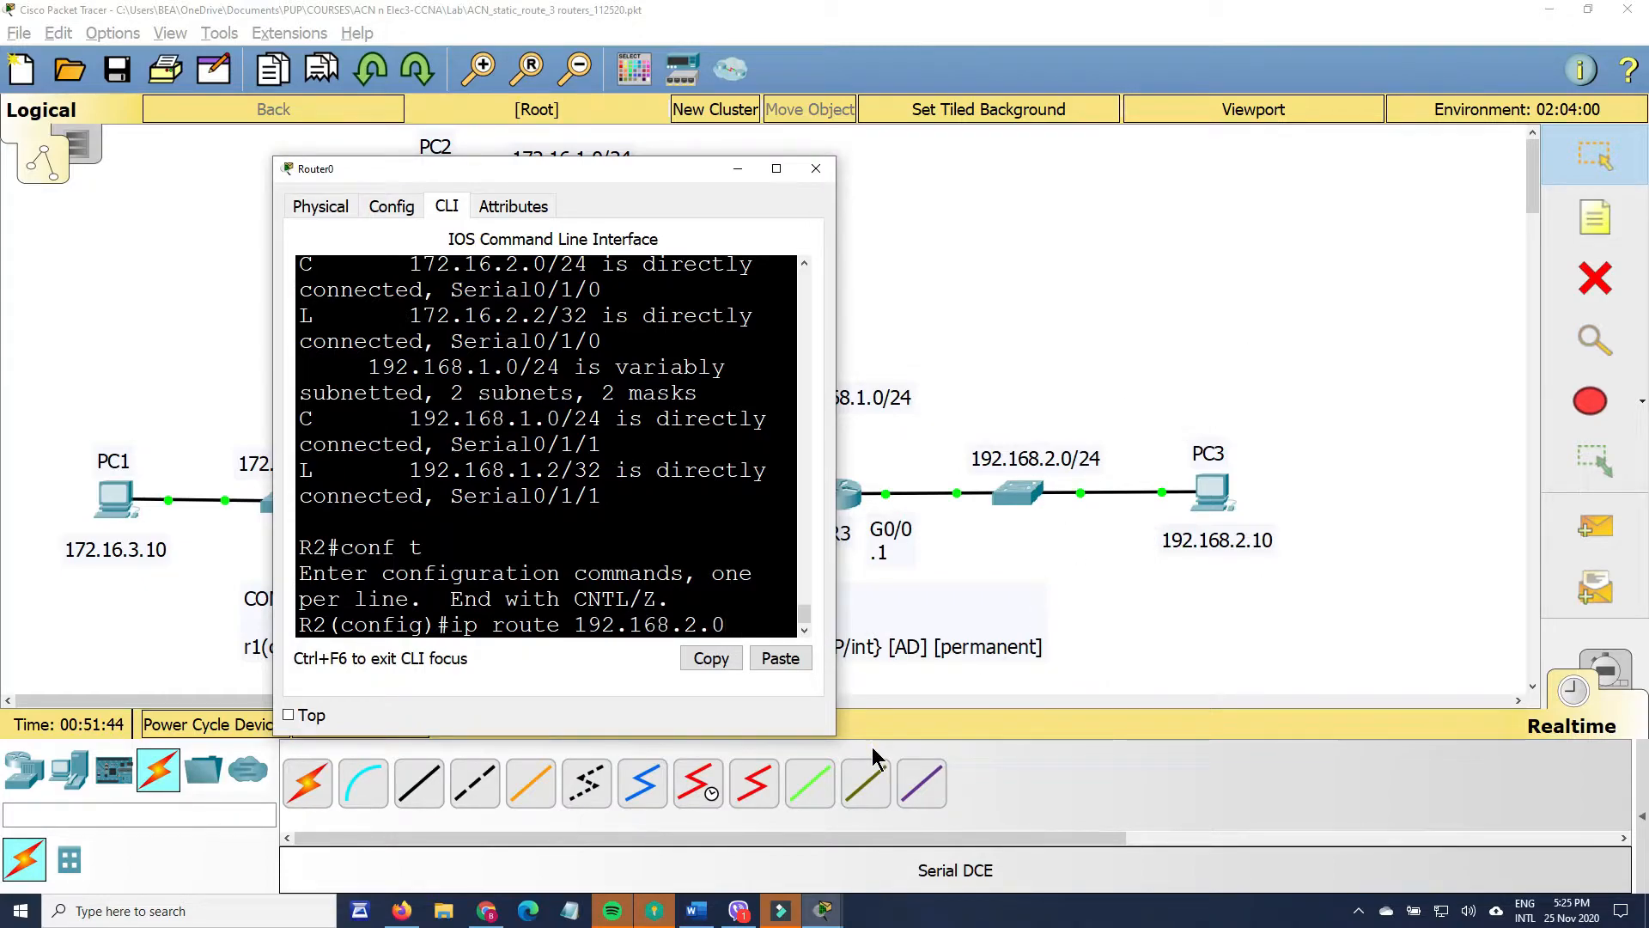
{"action": "left_click_drag", "start_coordinate": [658, 176], "coordinate": [592, 62]}
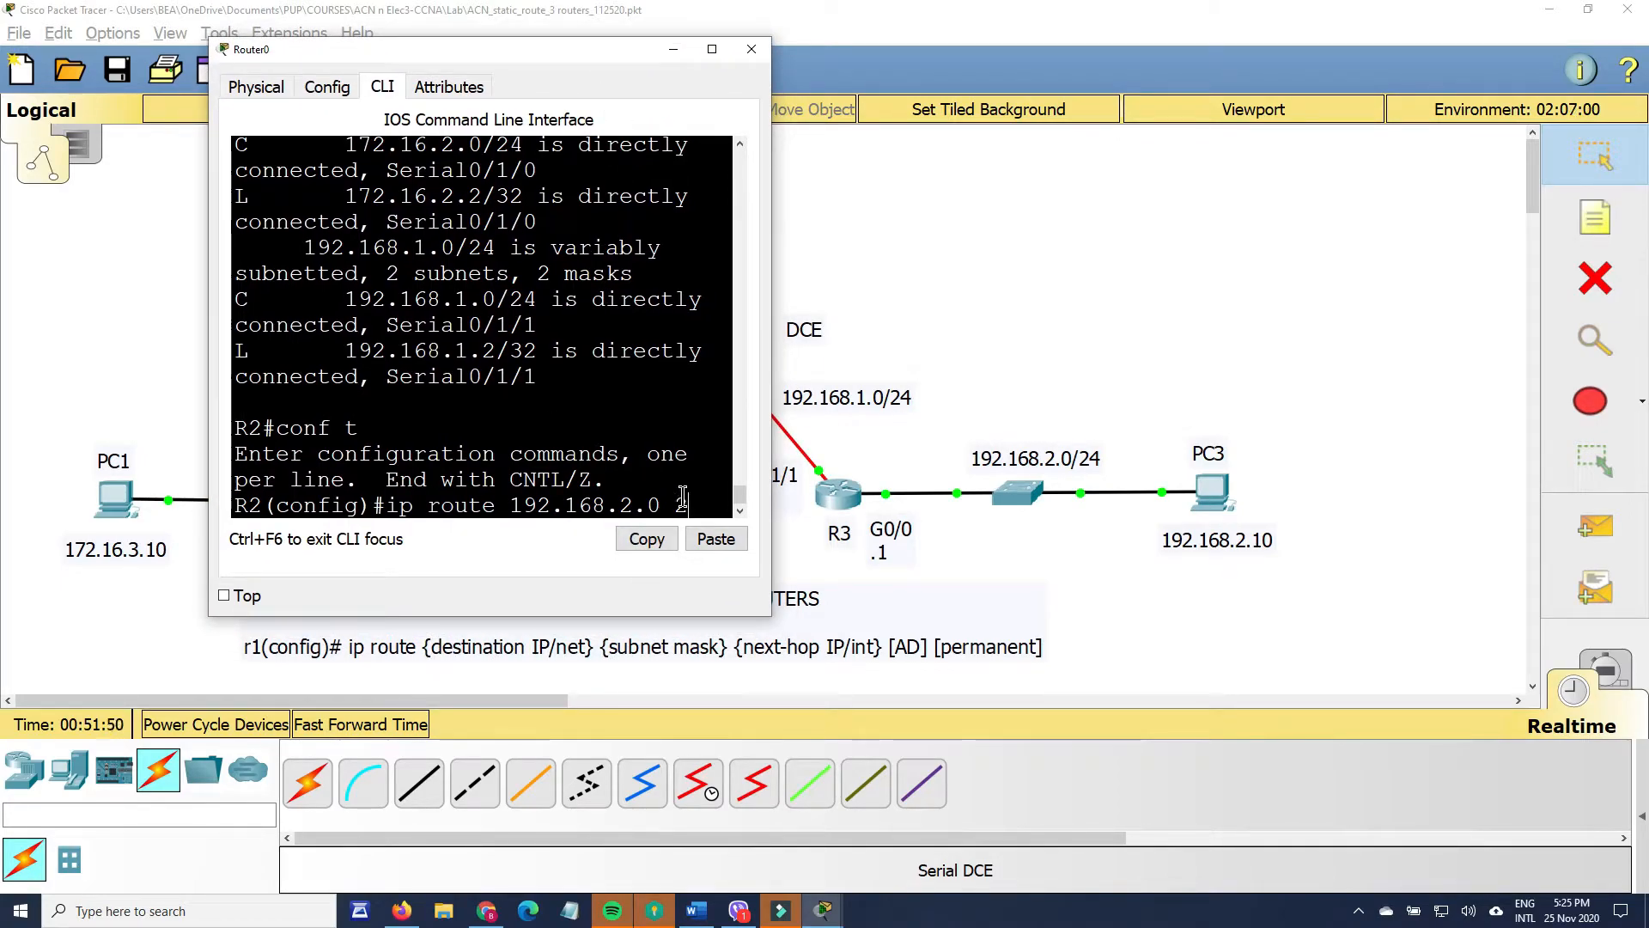
{"action": "type", "text": "55.255.2"}
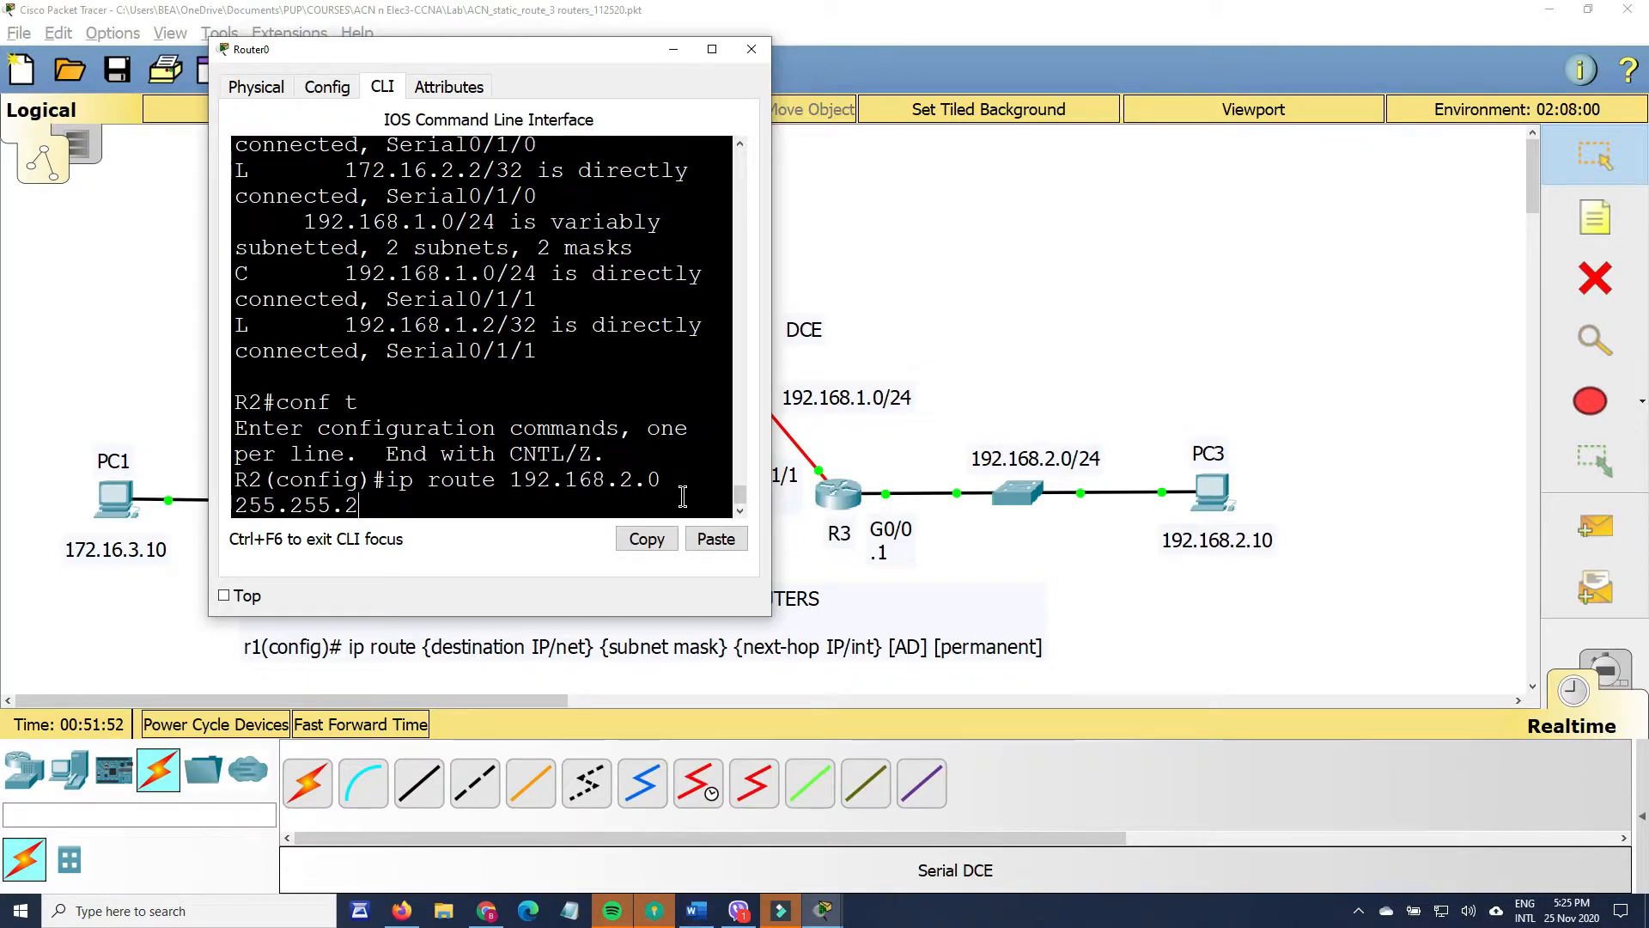
{"action": "type", "text": "55.0"}
{"action": "left_click_drag", "start_coordinate": [570, 62], "coordinate": [1312, 191]}
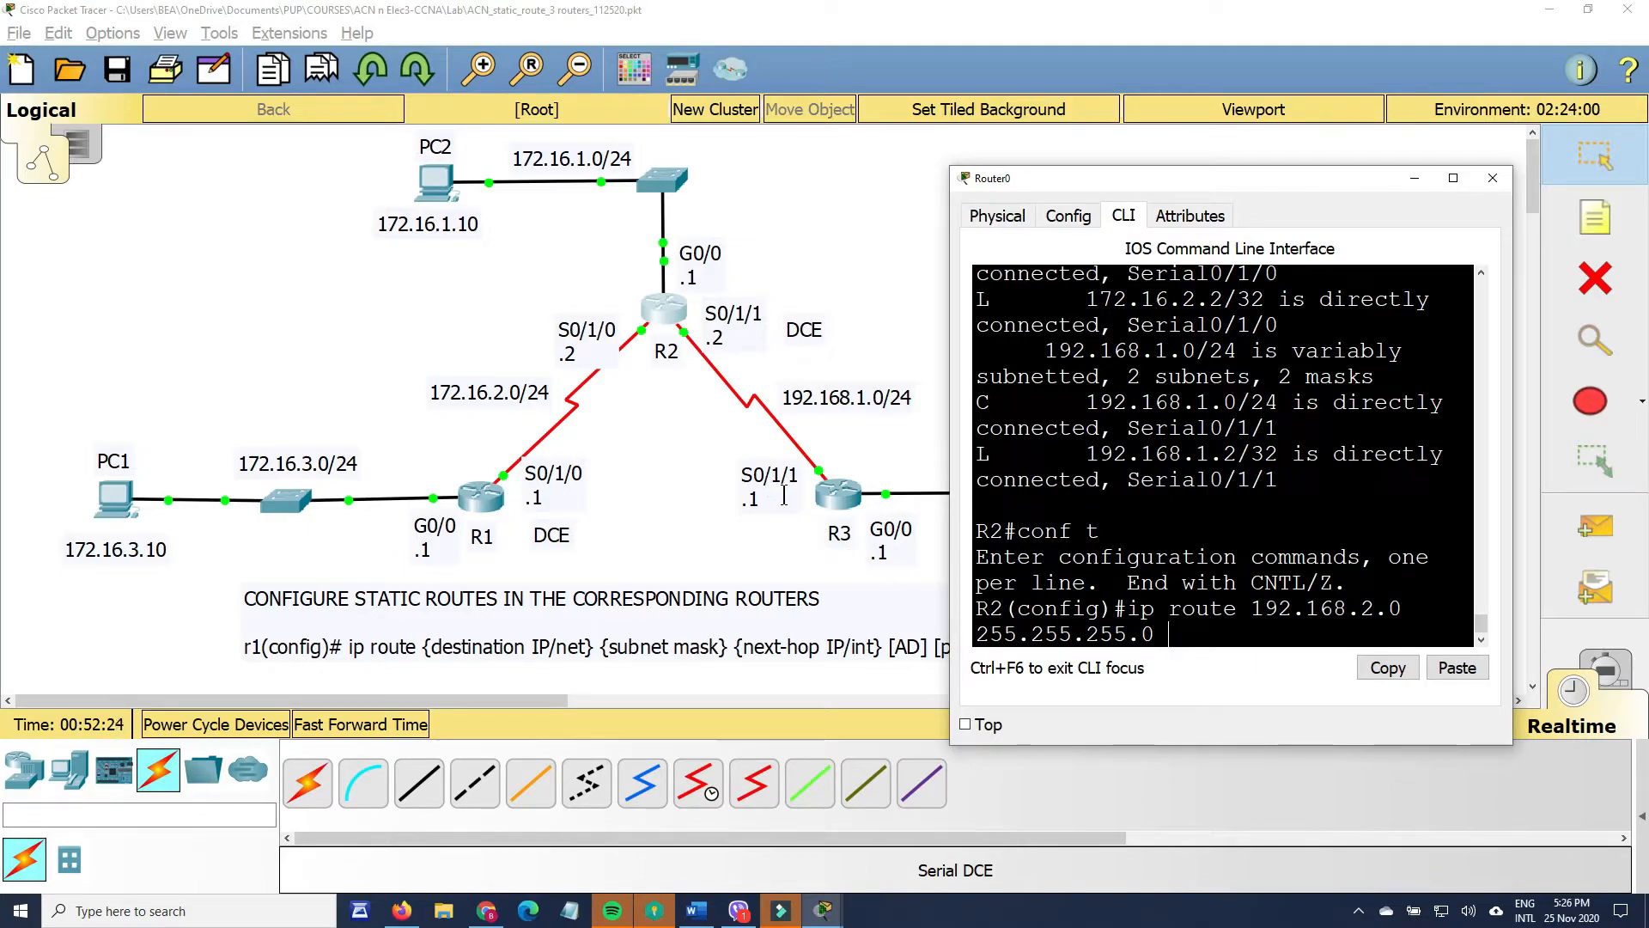
{"action": "type", "text": "s0/1/1"}
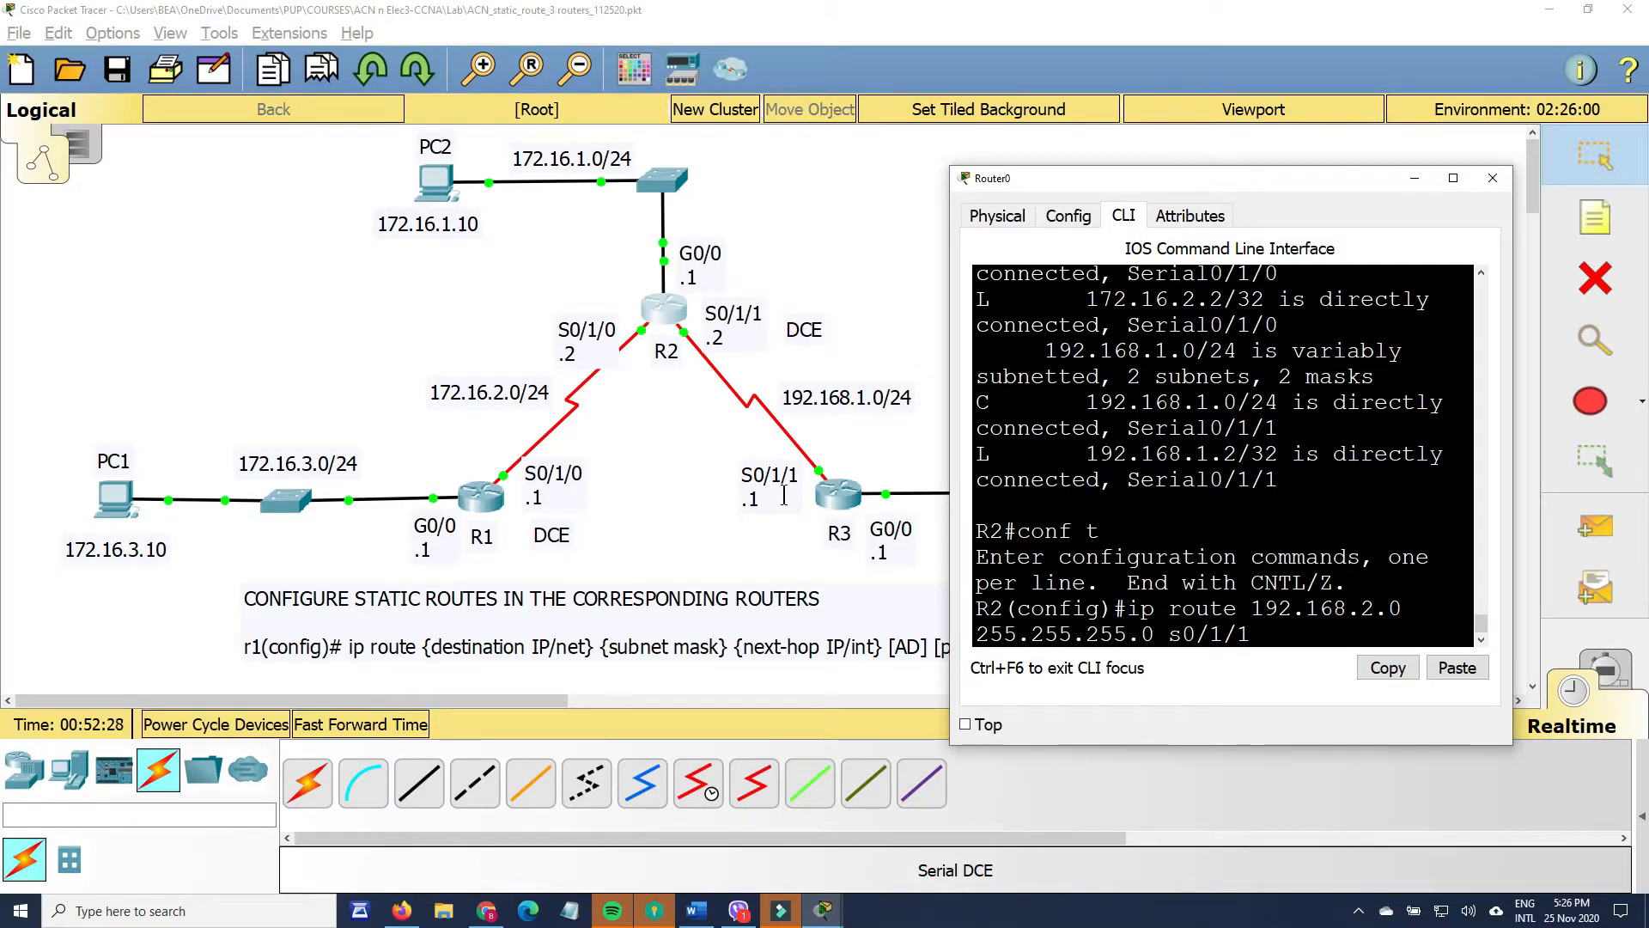
{"action": "key", "text": "Return"}
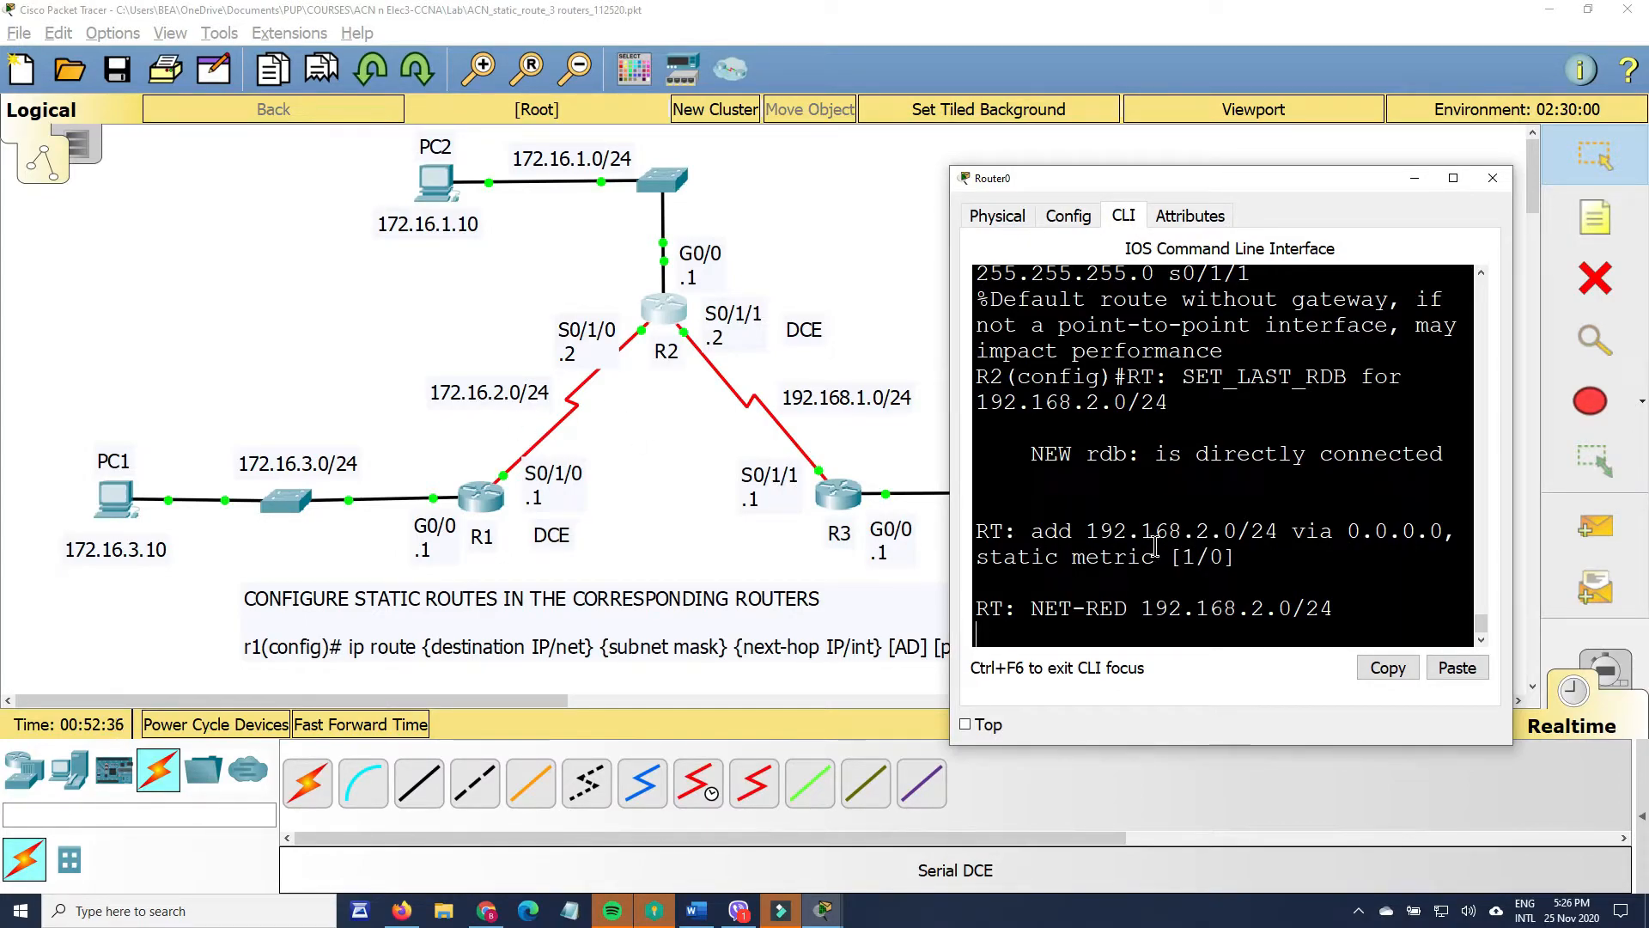
{"action": "key", "text": "Return"}
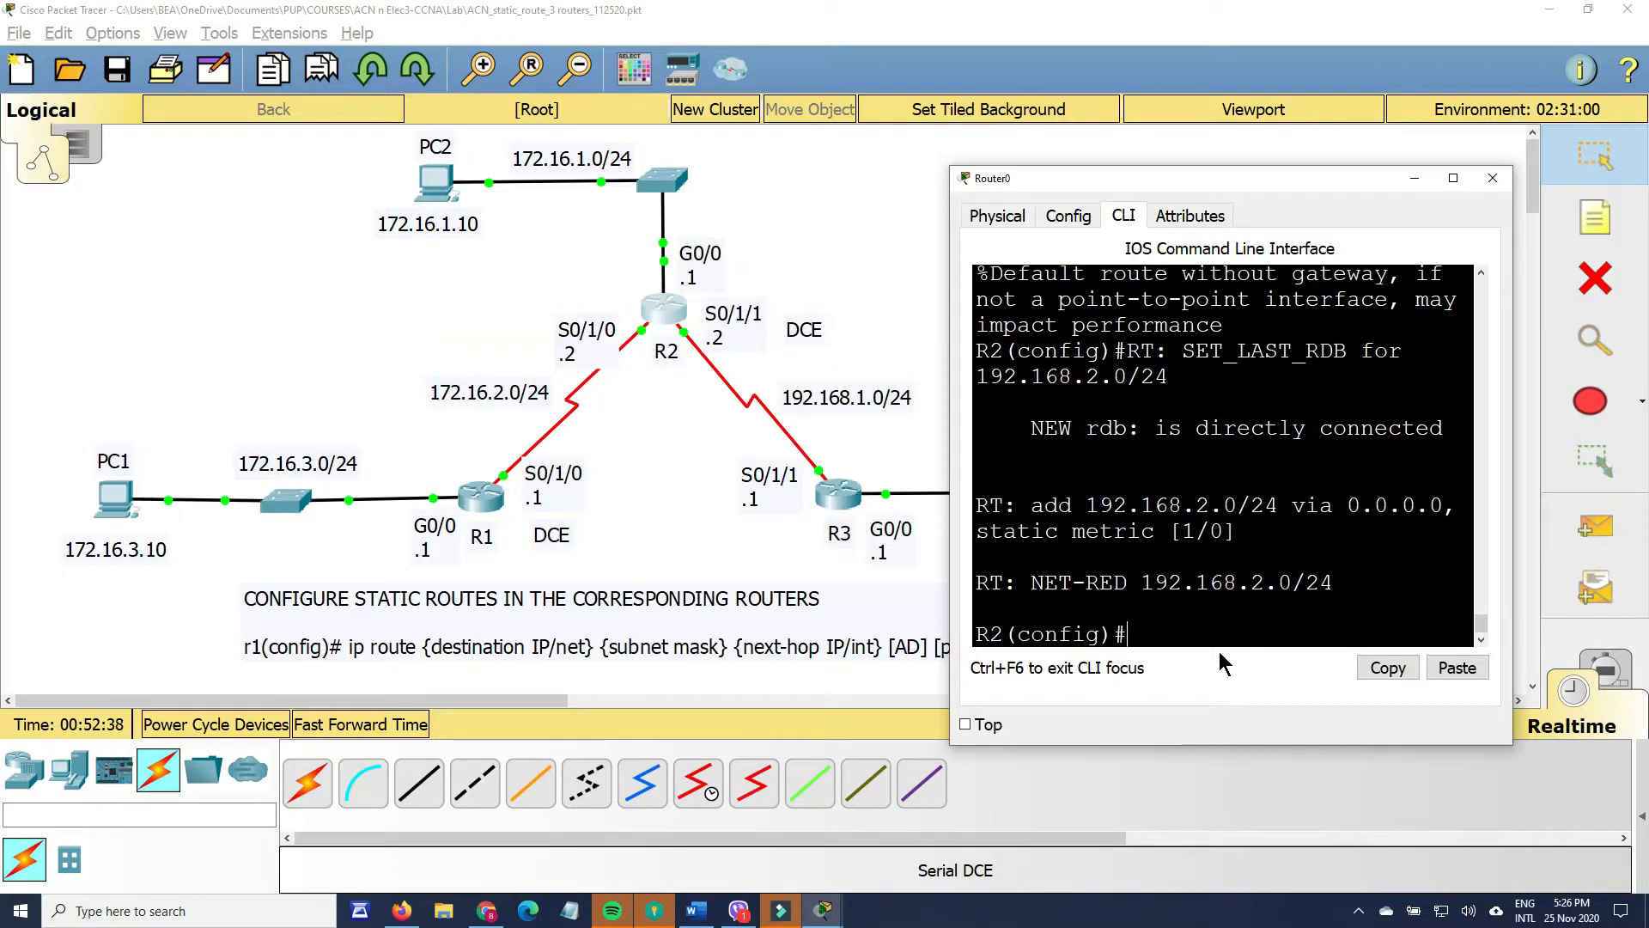
- Save R2's running configuration to startup with do copy run start, then leave configuration mode with end
{"action": "type", "text": "do copy run start"}
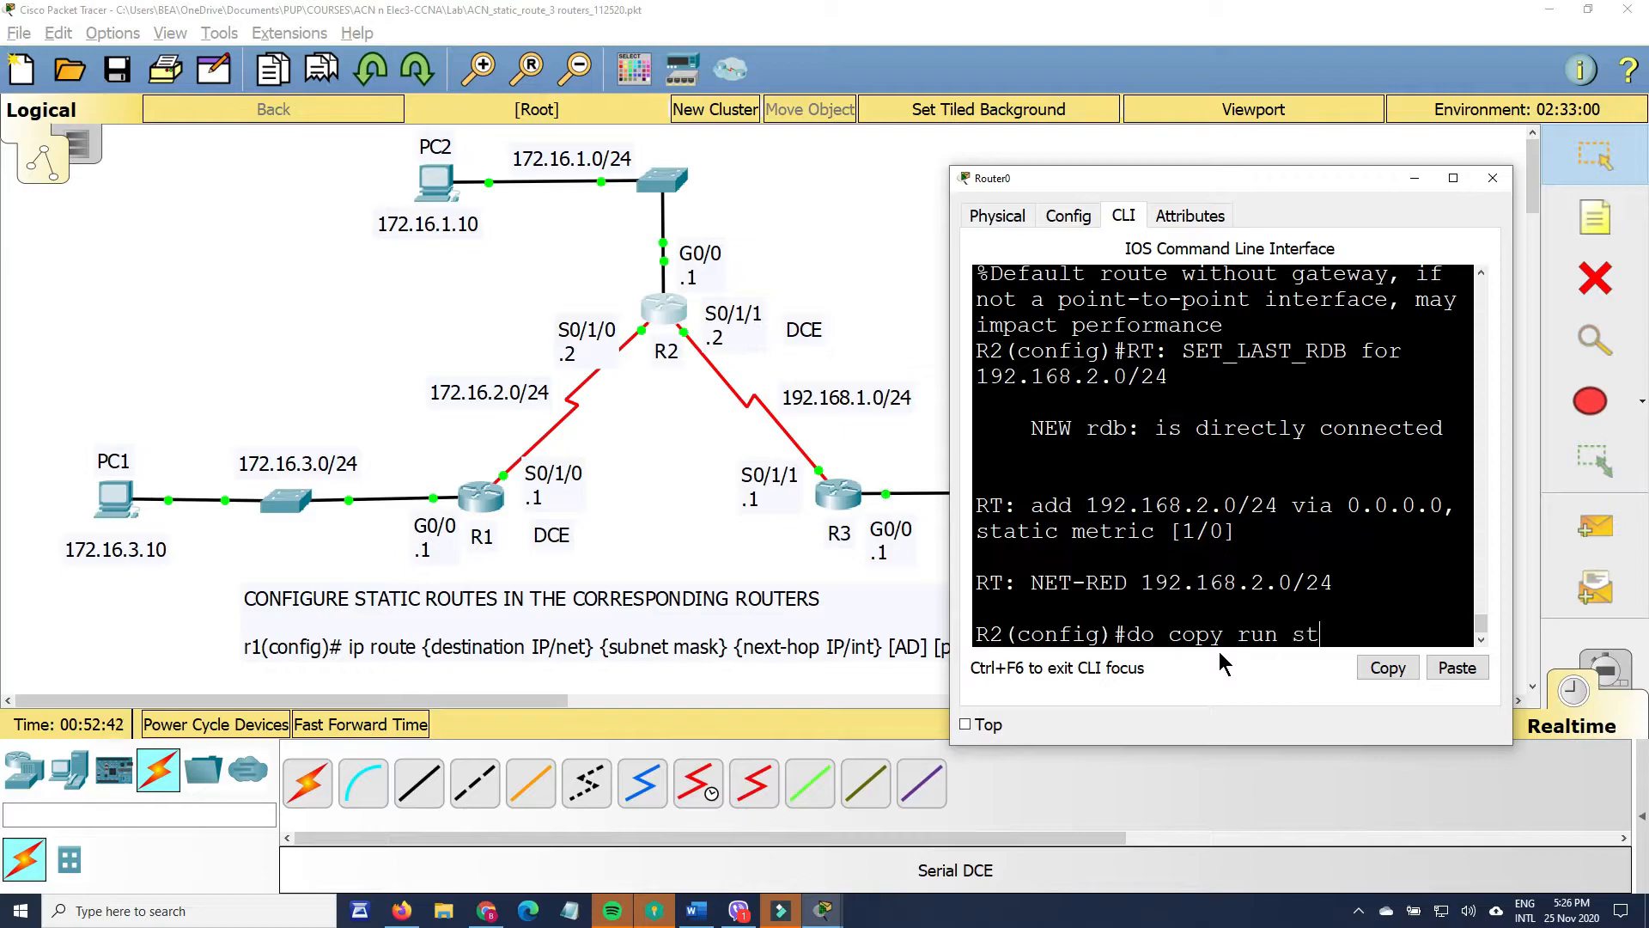
{"action": "key", "text": "Return"}
{"action": "key", "text": "Return"}
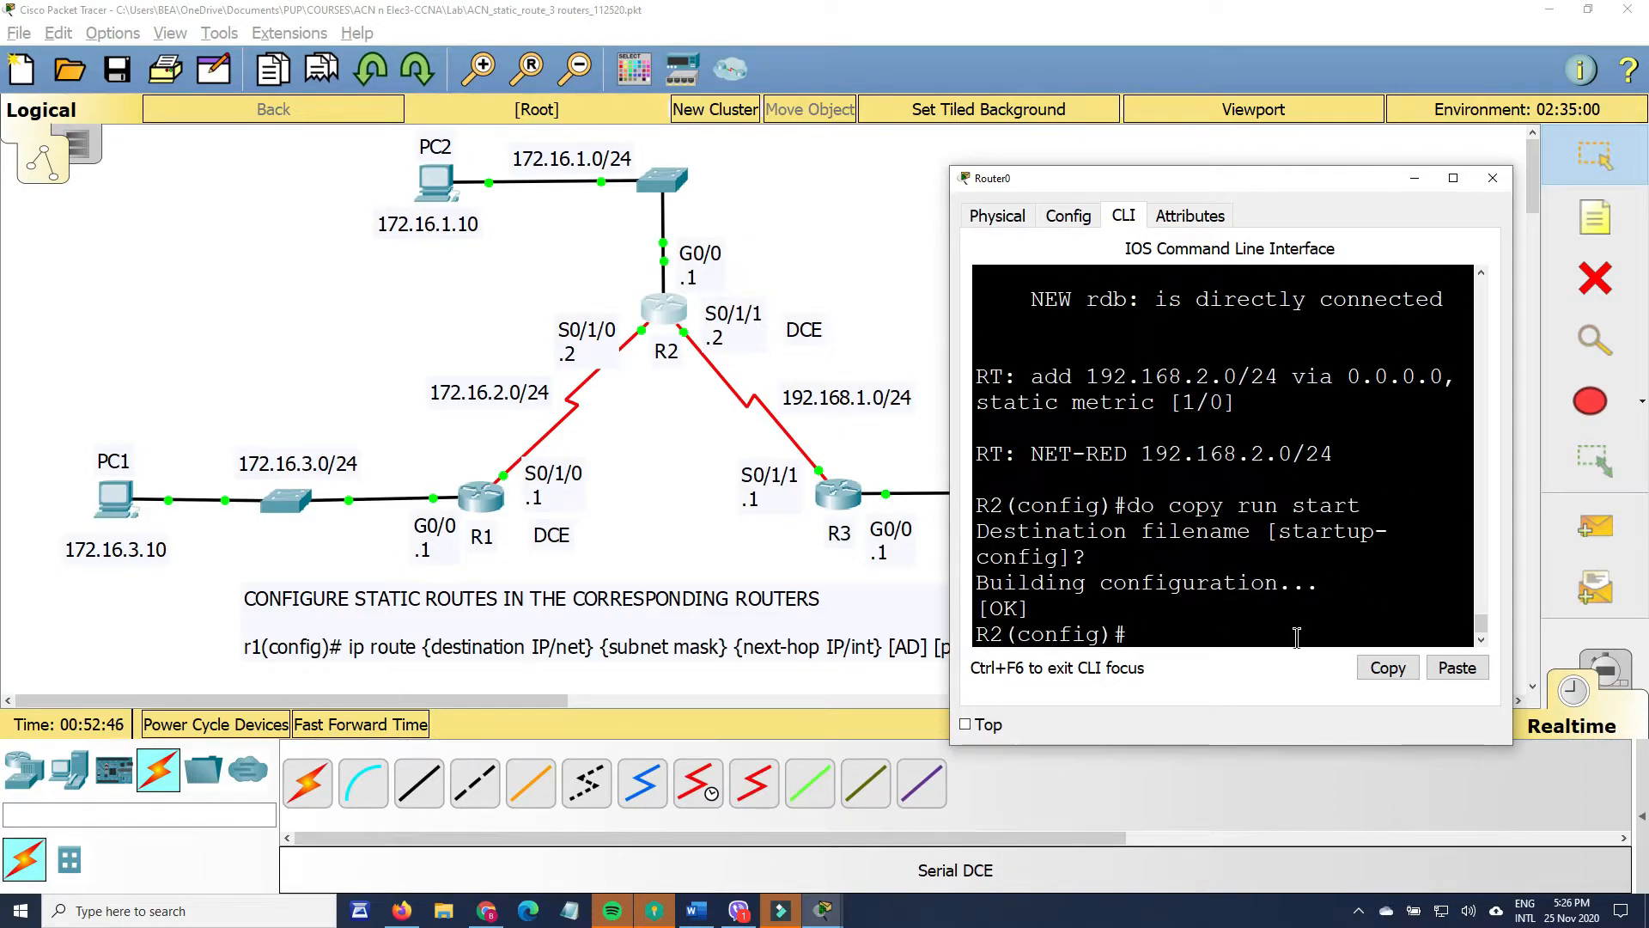
{"action": "type", "text": "end"}
{"action": "key", "text": "Return"}
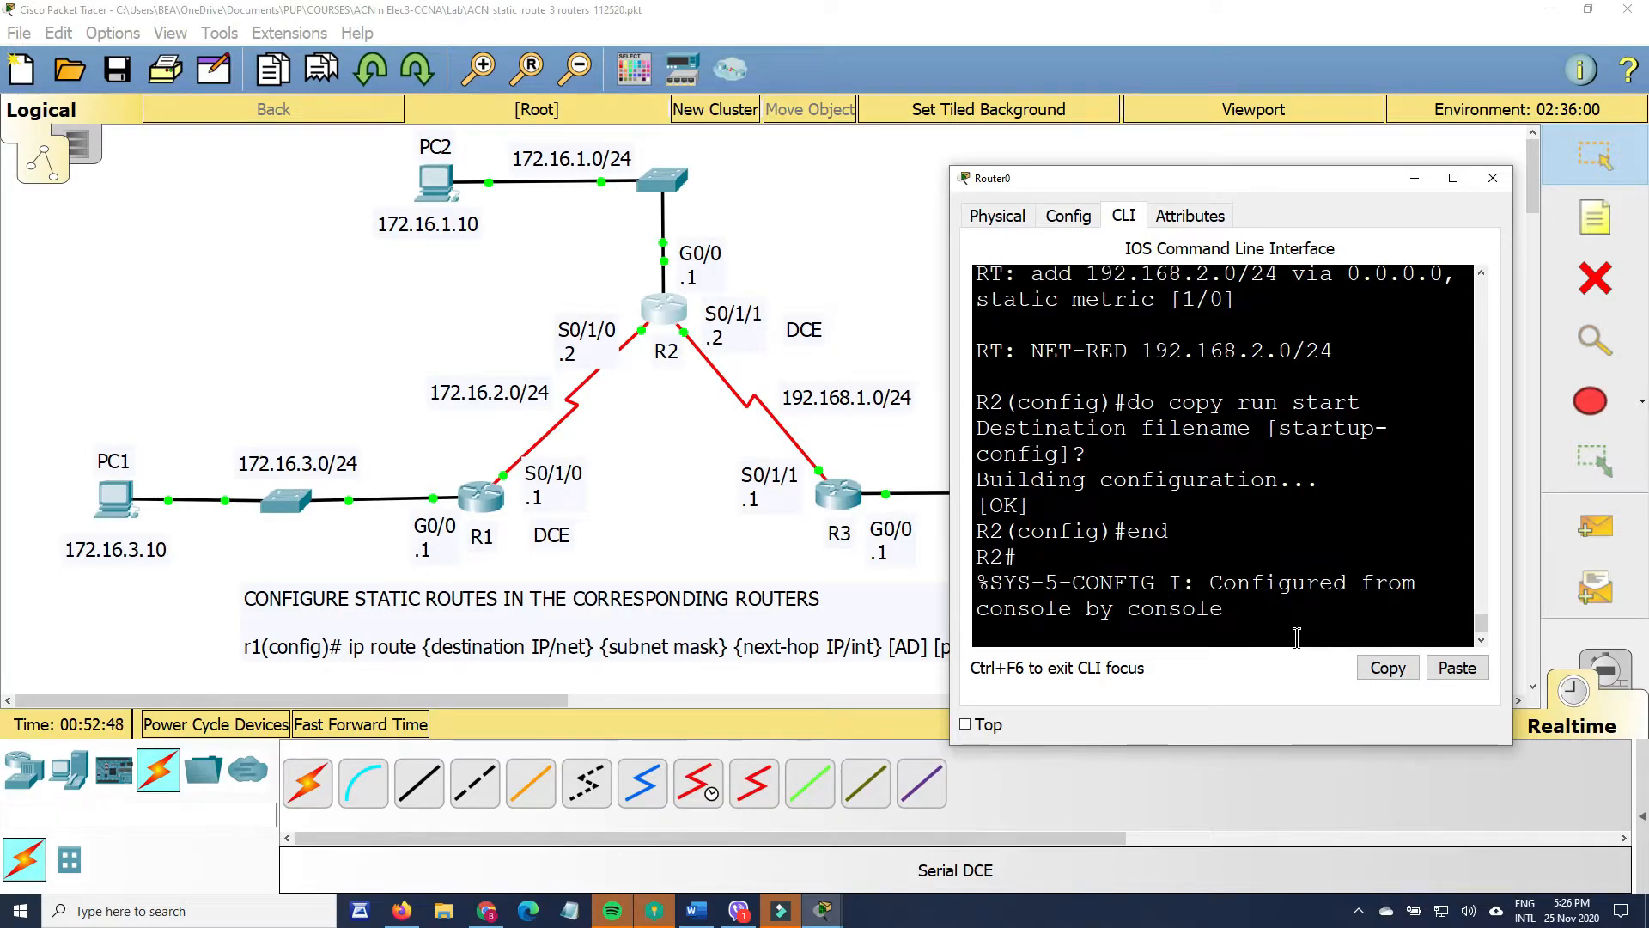
- Display R2's routing table with sh ip rou and examine the static route entry for 192.168.2.0/24
{"action": "key", "text": "Return"}
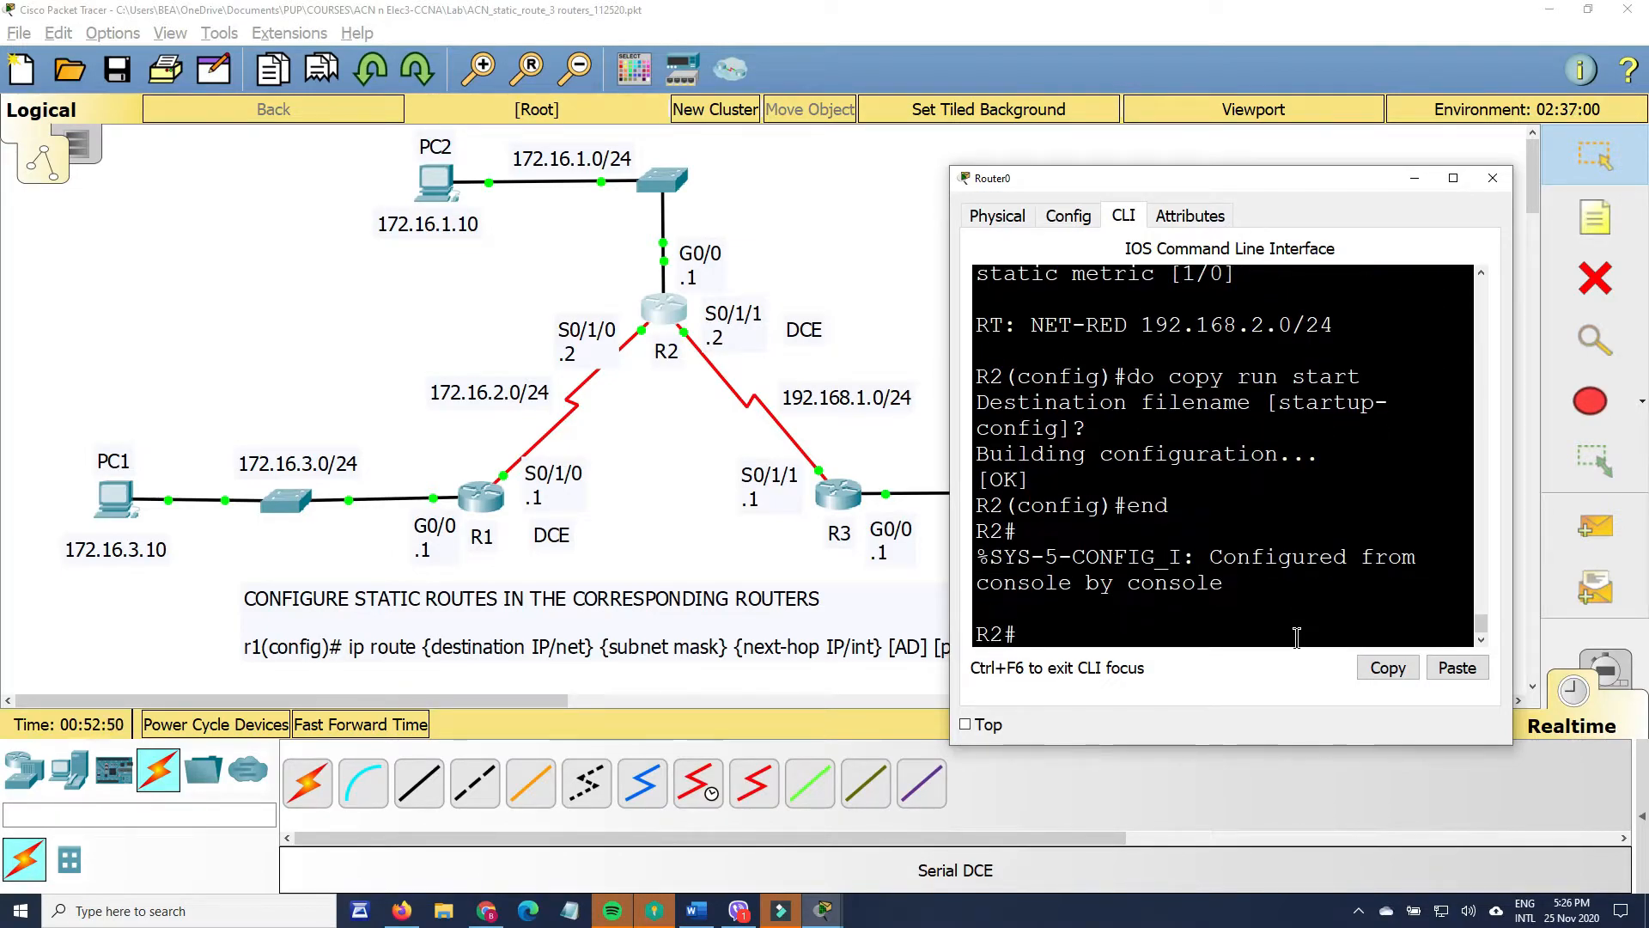
{"action": "type", "text": "sh ip rou"}
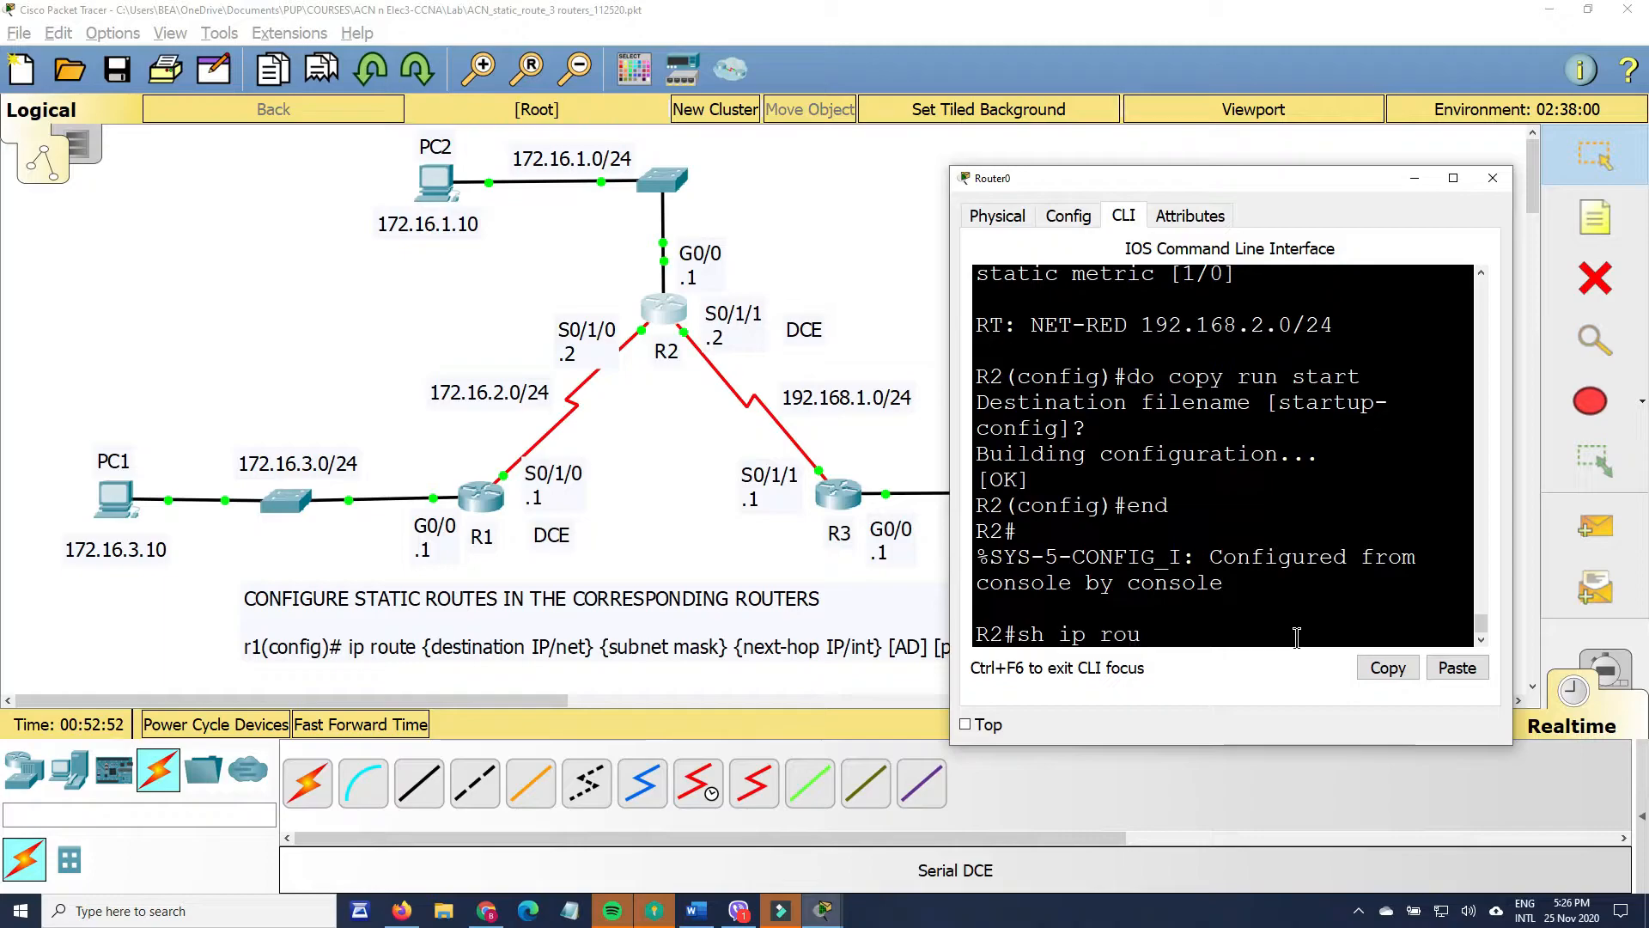
{"action": "key", "text": "Return"}
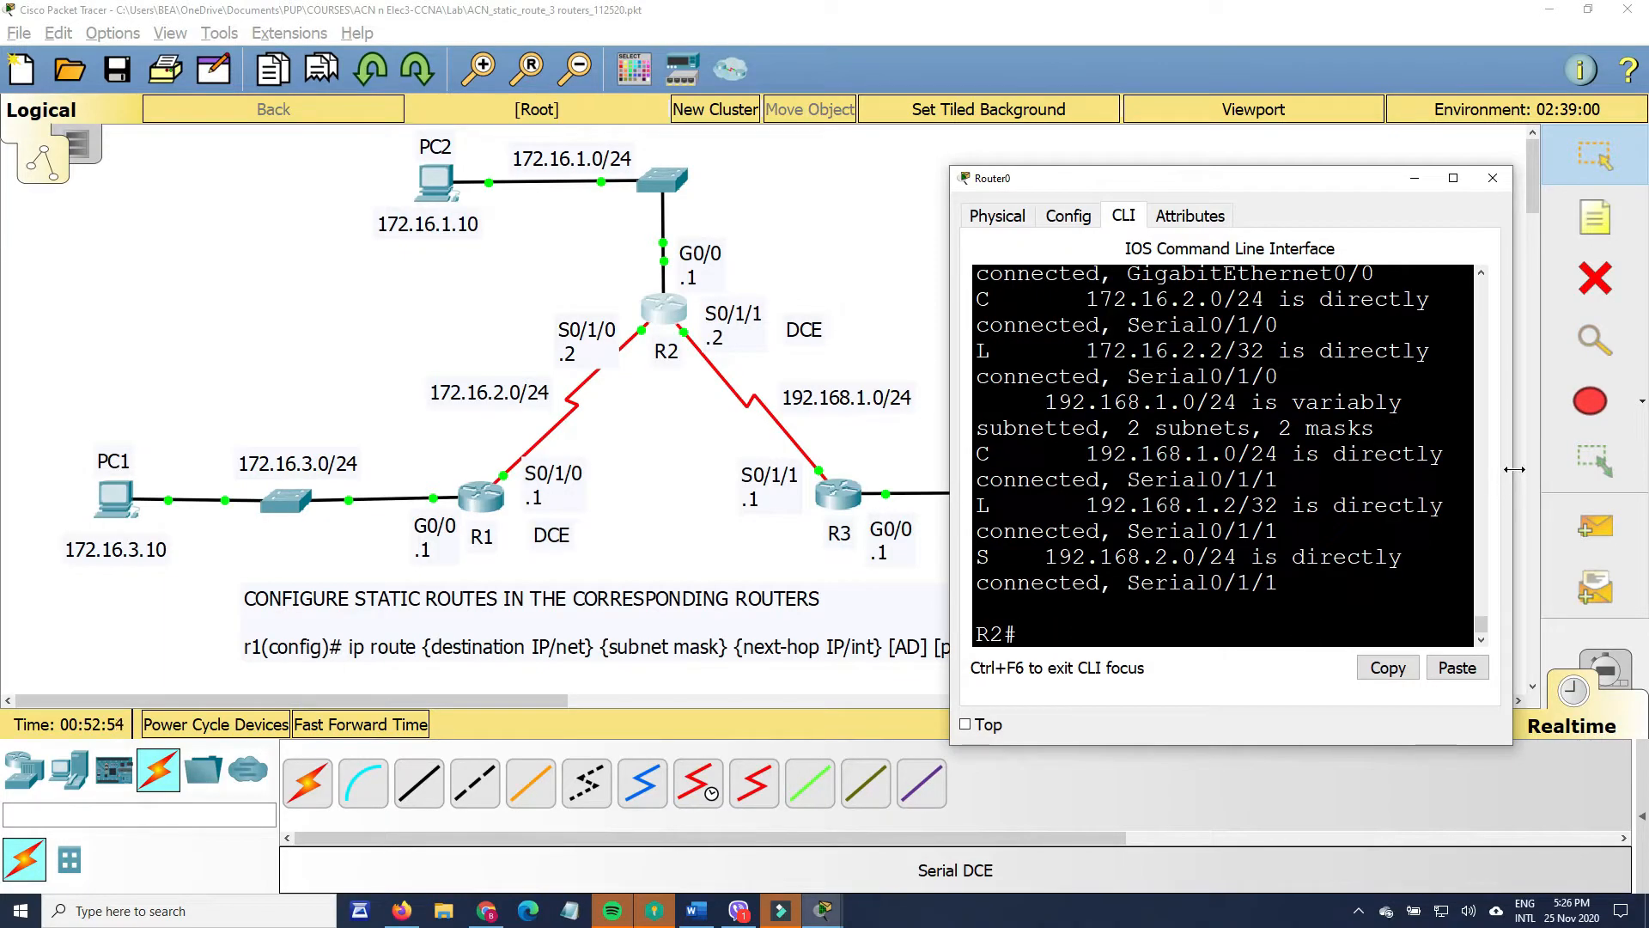
{"action": "left_click_drag", "start_coordinate": [1515, 469], "coordinate": [1648, 469]}
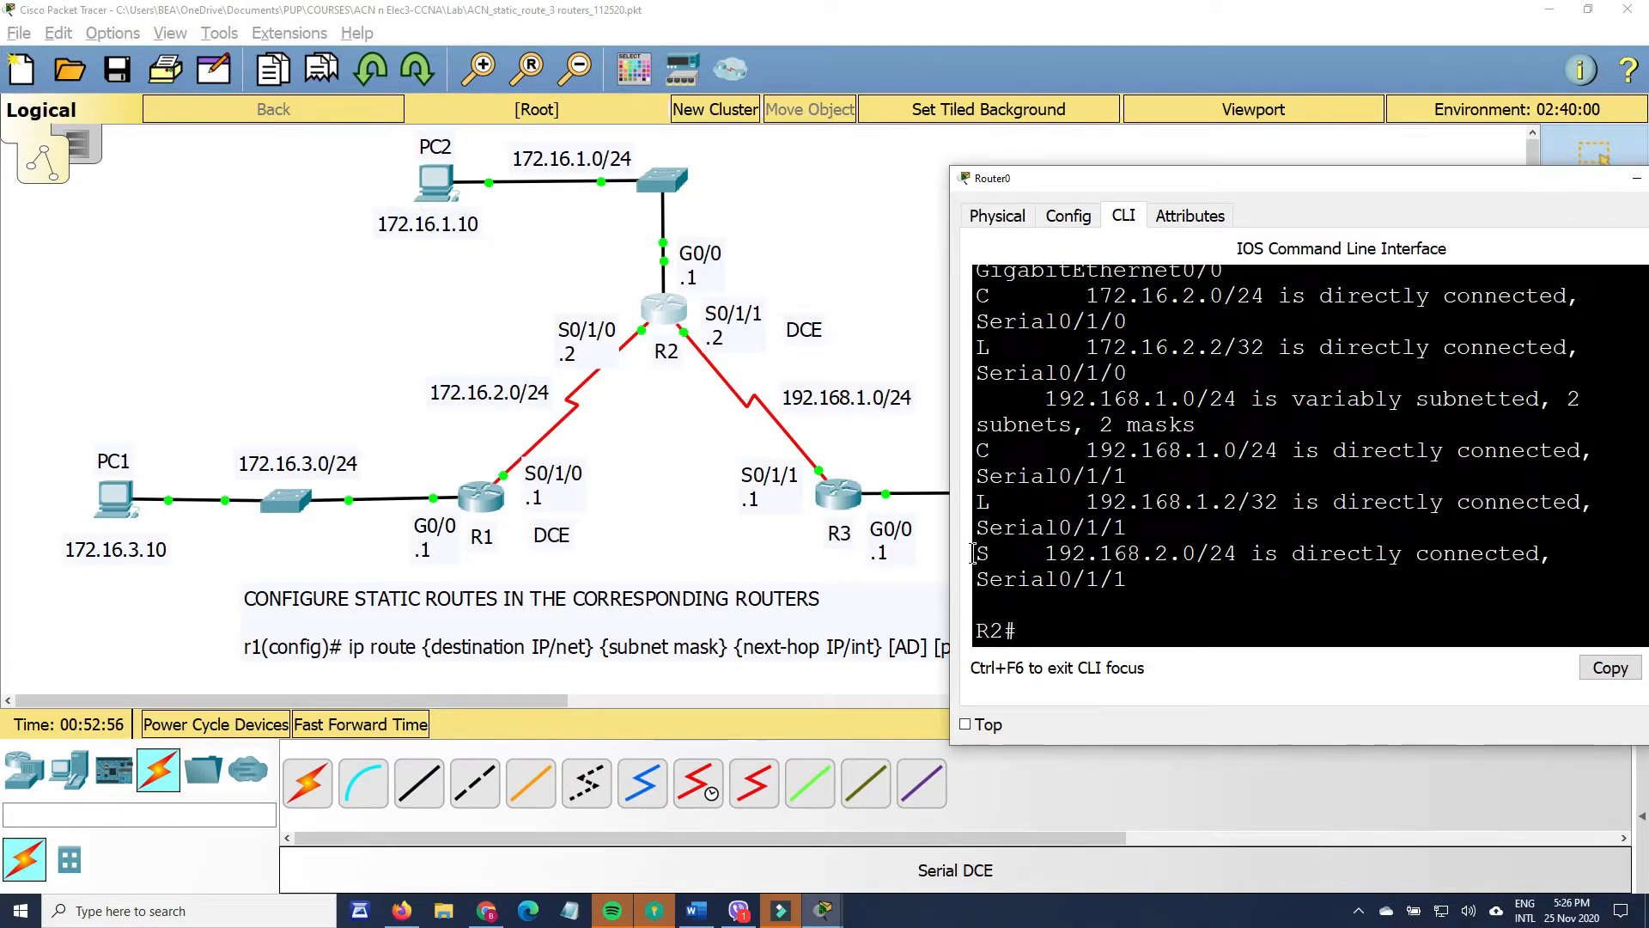
{"action": "left_click_drag", "start_coordinate": [1100, 555], "coordinate": [1245, 557]}
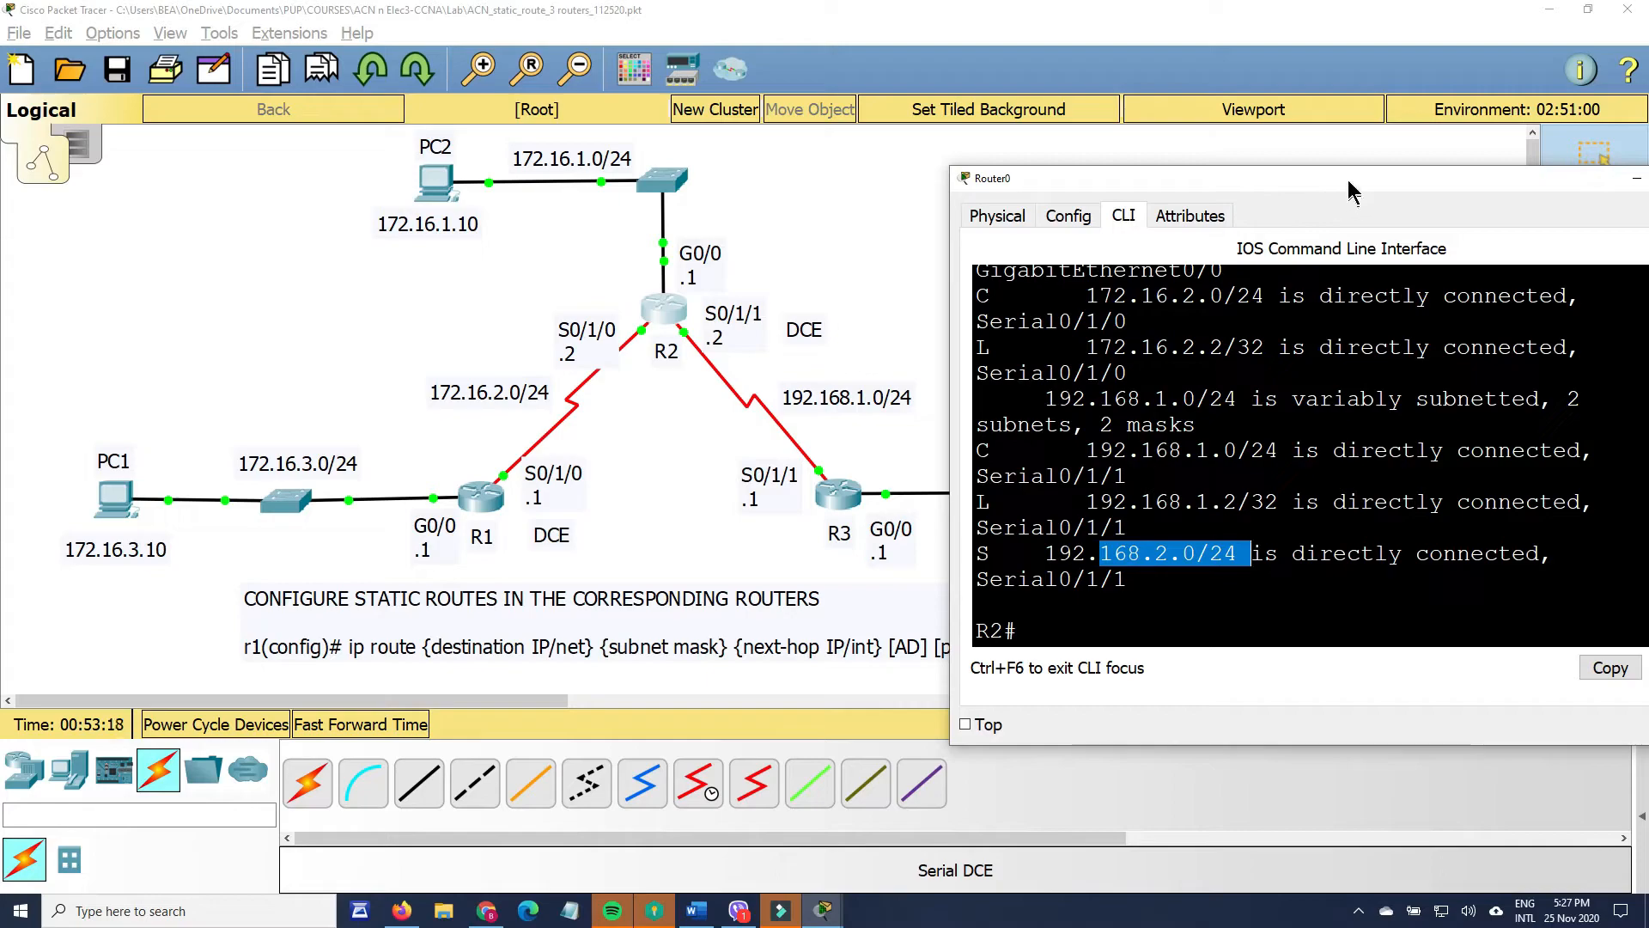
- Move R2's window aside to view the topology between PC2 and PC3, then close the window
{"action": "left_click_drag", "start_coordinate": [1348, 177], "coordinate": [1490, 237]}
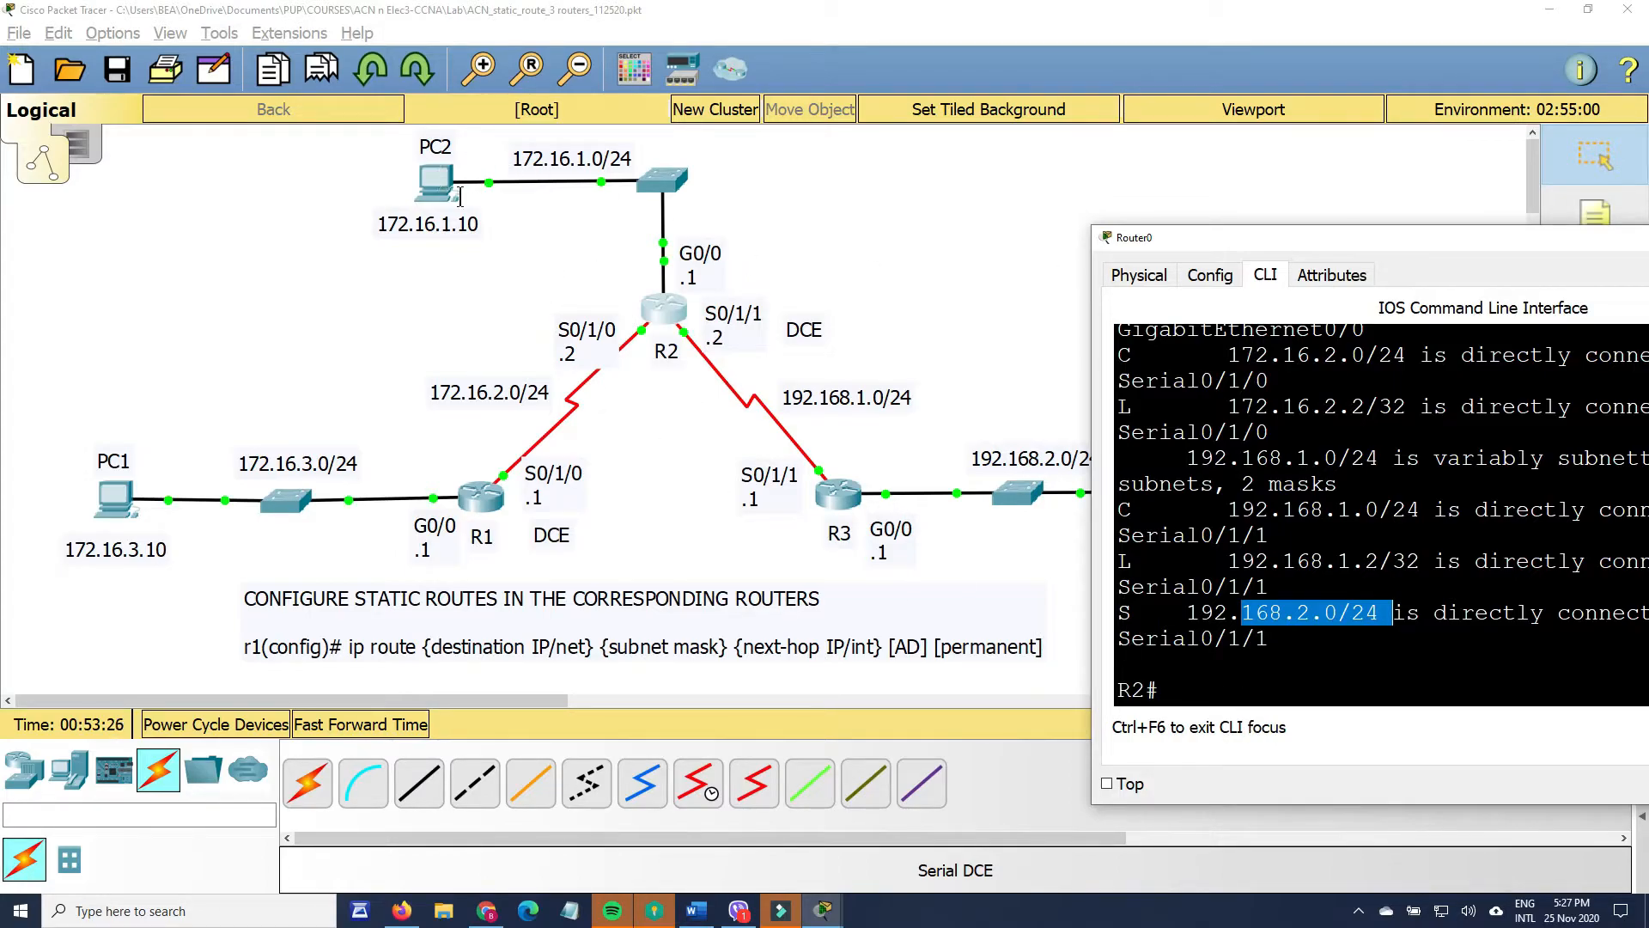
{"action": "left_click_drag", "start_coordinate": [1452, 245], "coordinate": [1043, 615]}
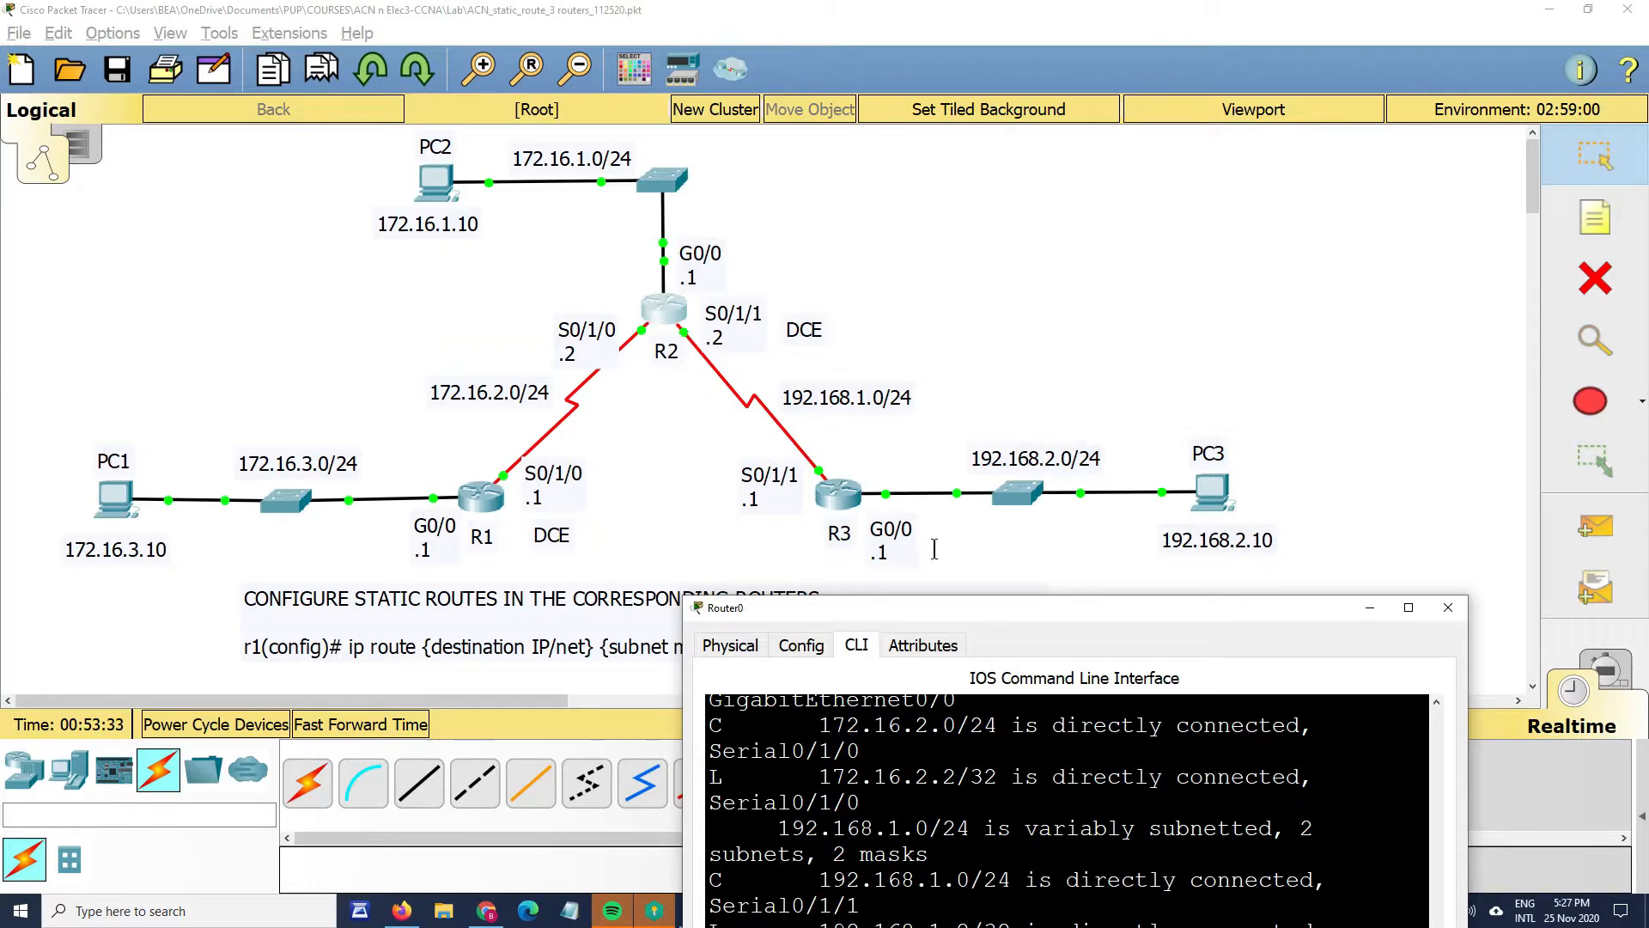
{"action": "left_click_drag", "start_coordinate": [1103, 610], "coordinate": [1103, 296]}
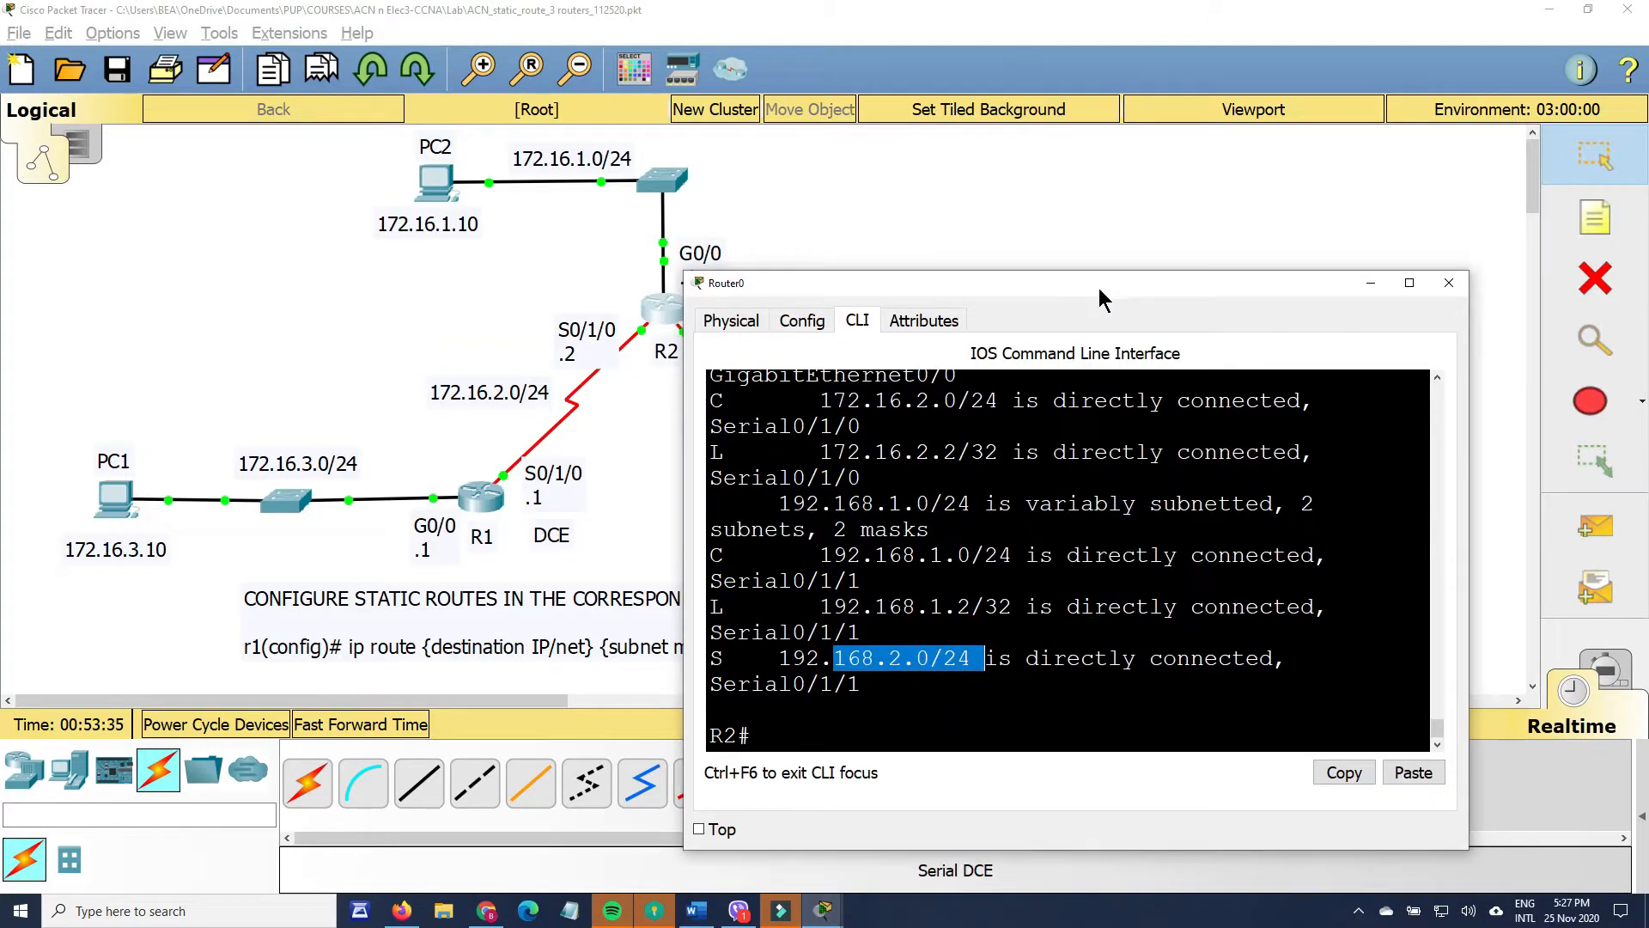
{"action": "left_click", "coordinate": [1451, 288]}
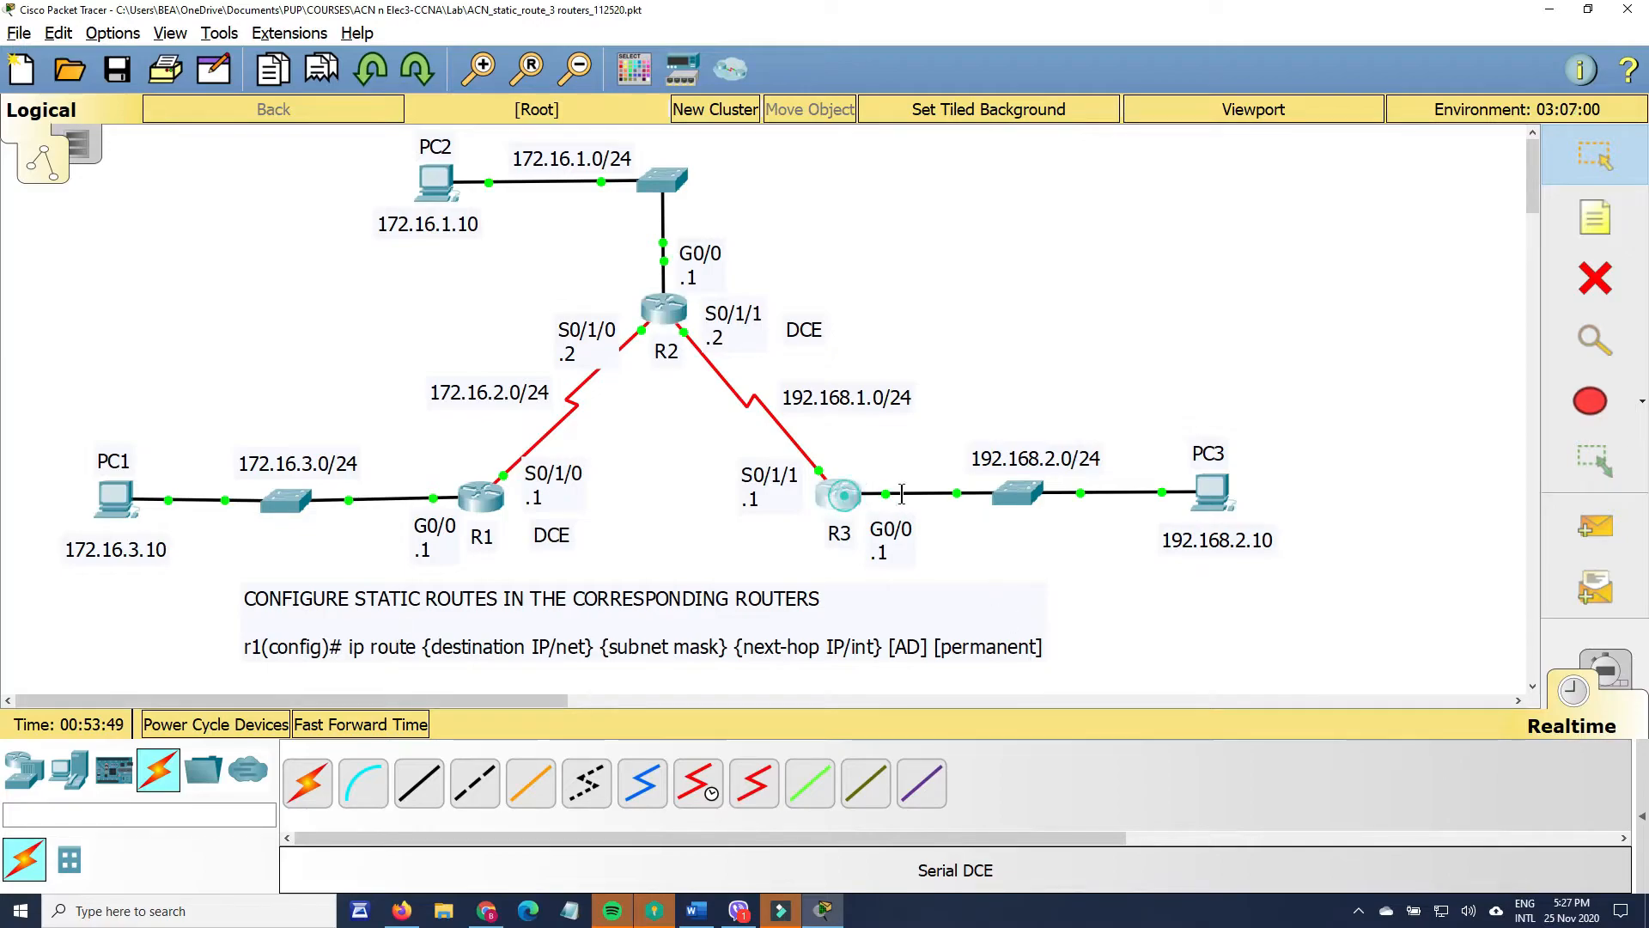
- Open R3's CLI, place its window above the static route syntax note, and enter global configuration mode with en and conf t
{"action": "left_click", "coordinate": [846, 494]}
{"action": "key", "text": "Return"}
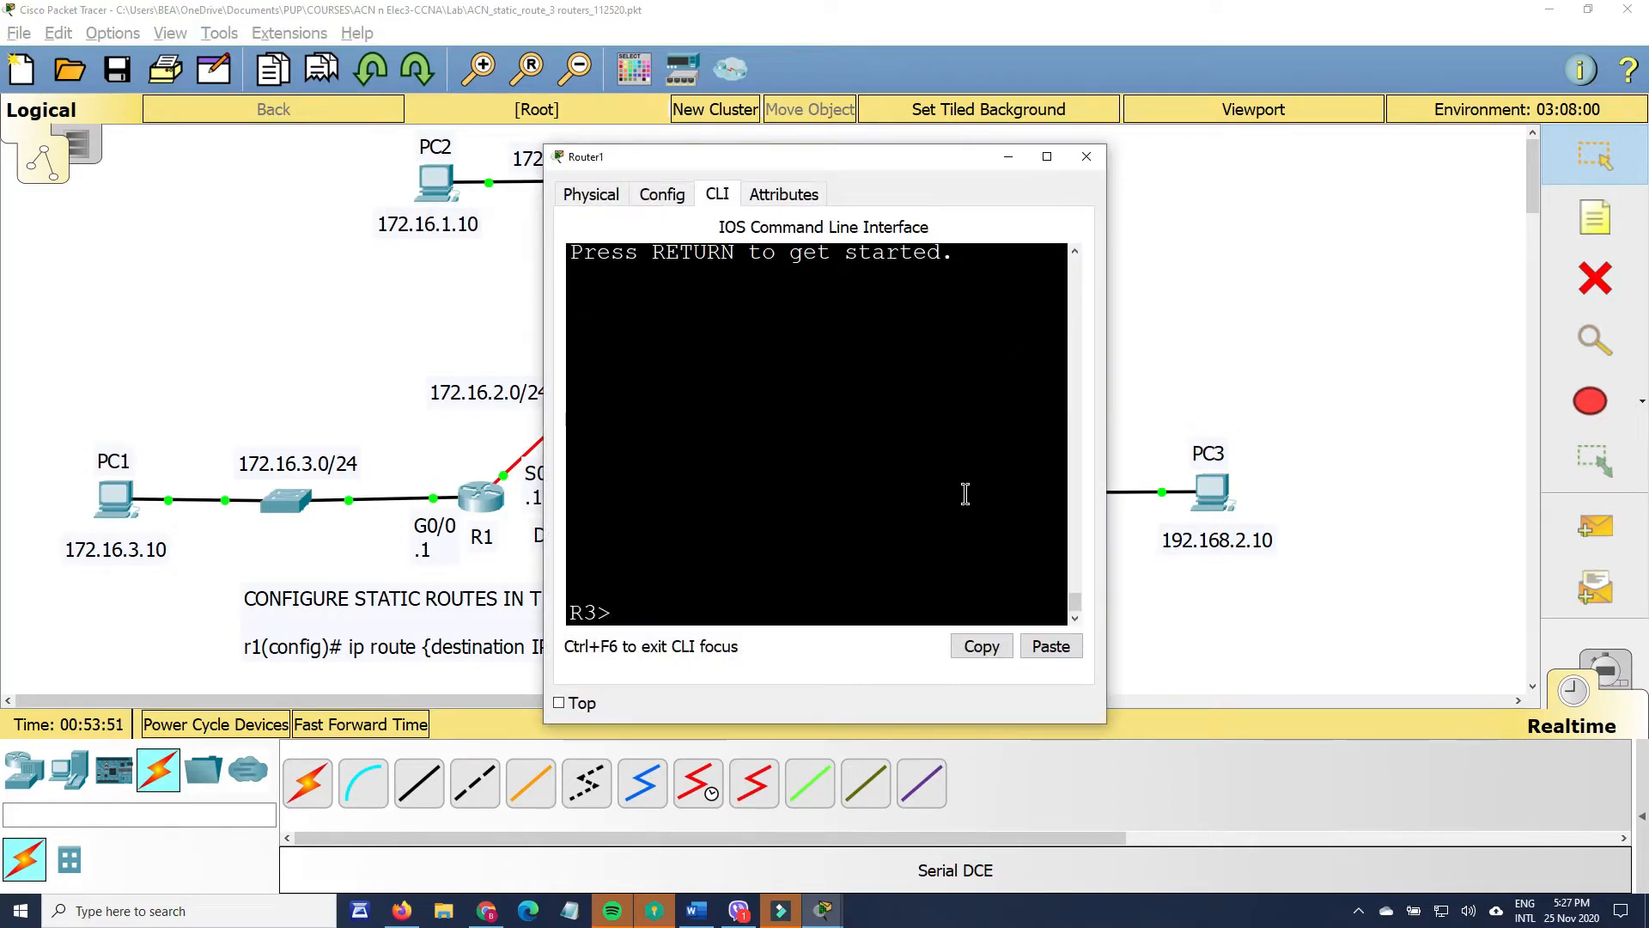
{"action": "type", "text": "en"}
{"action": "key", "text": "Return"}
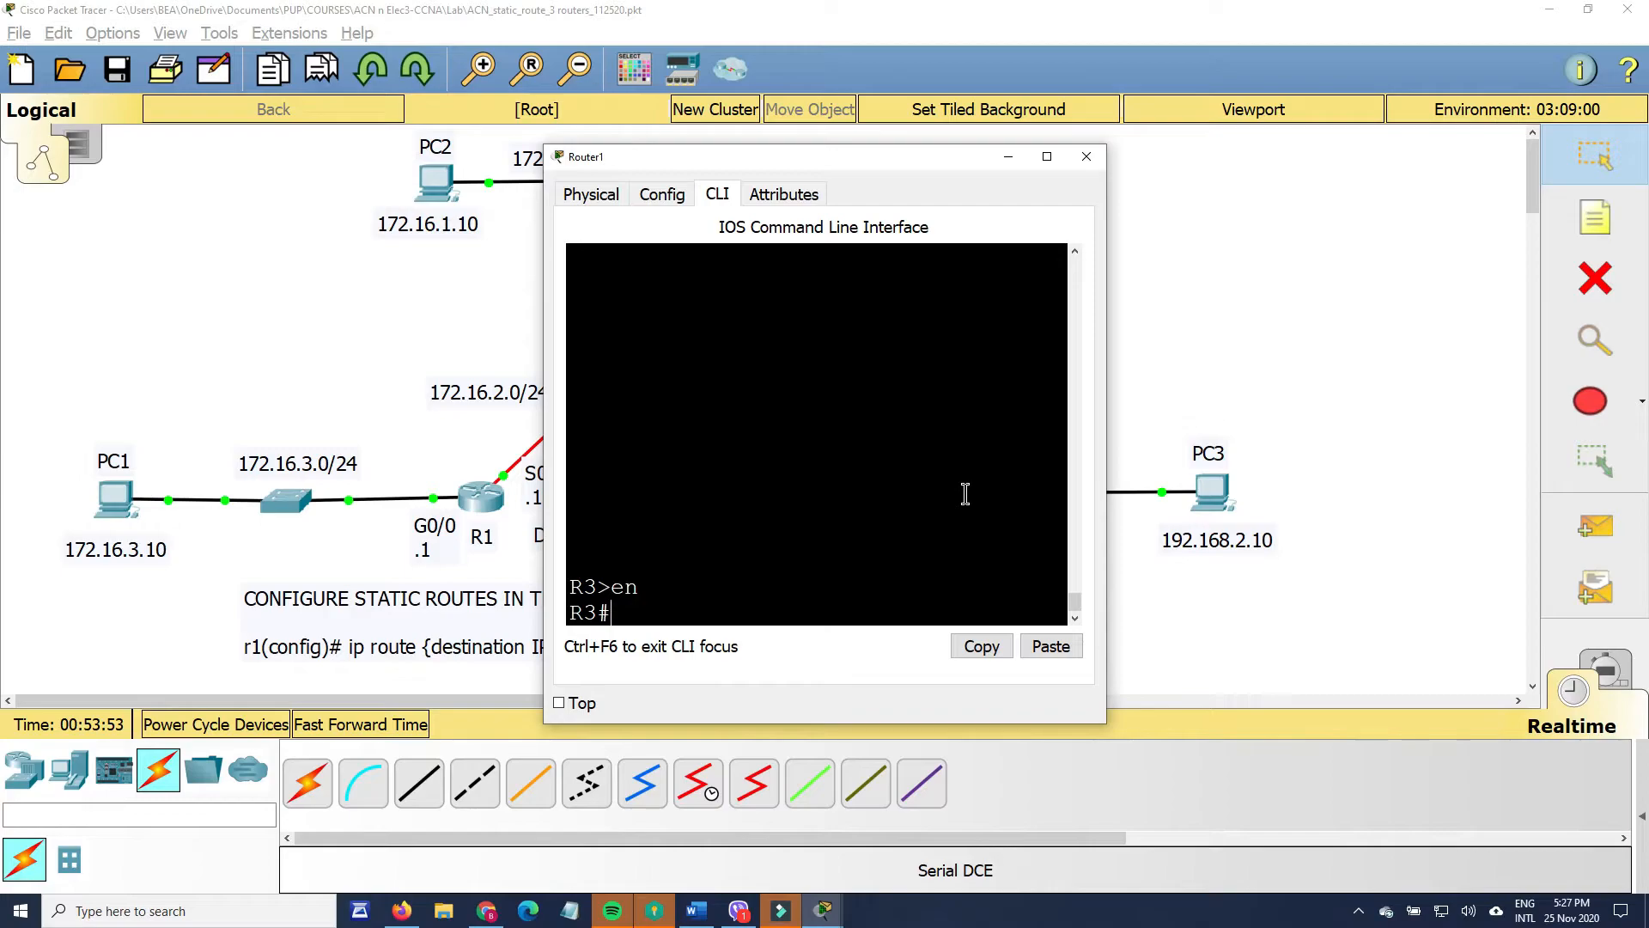
{"action": "left_click_drag", "start_coordinate": [874, 154], "coordinate": [751, 29]}
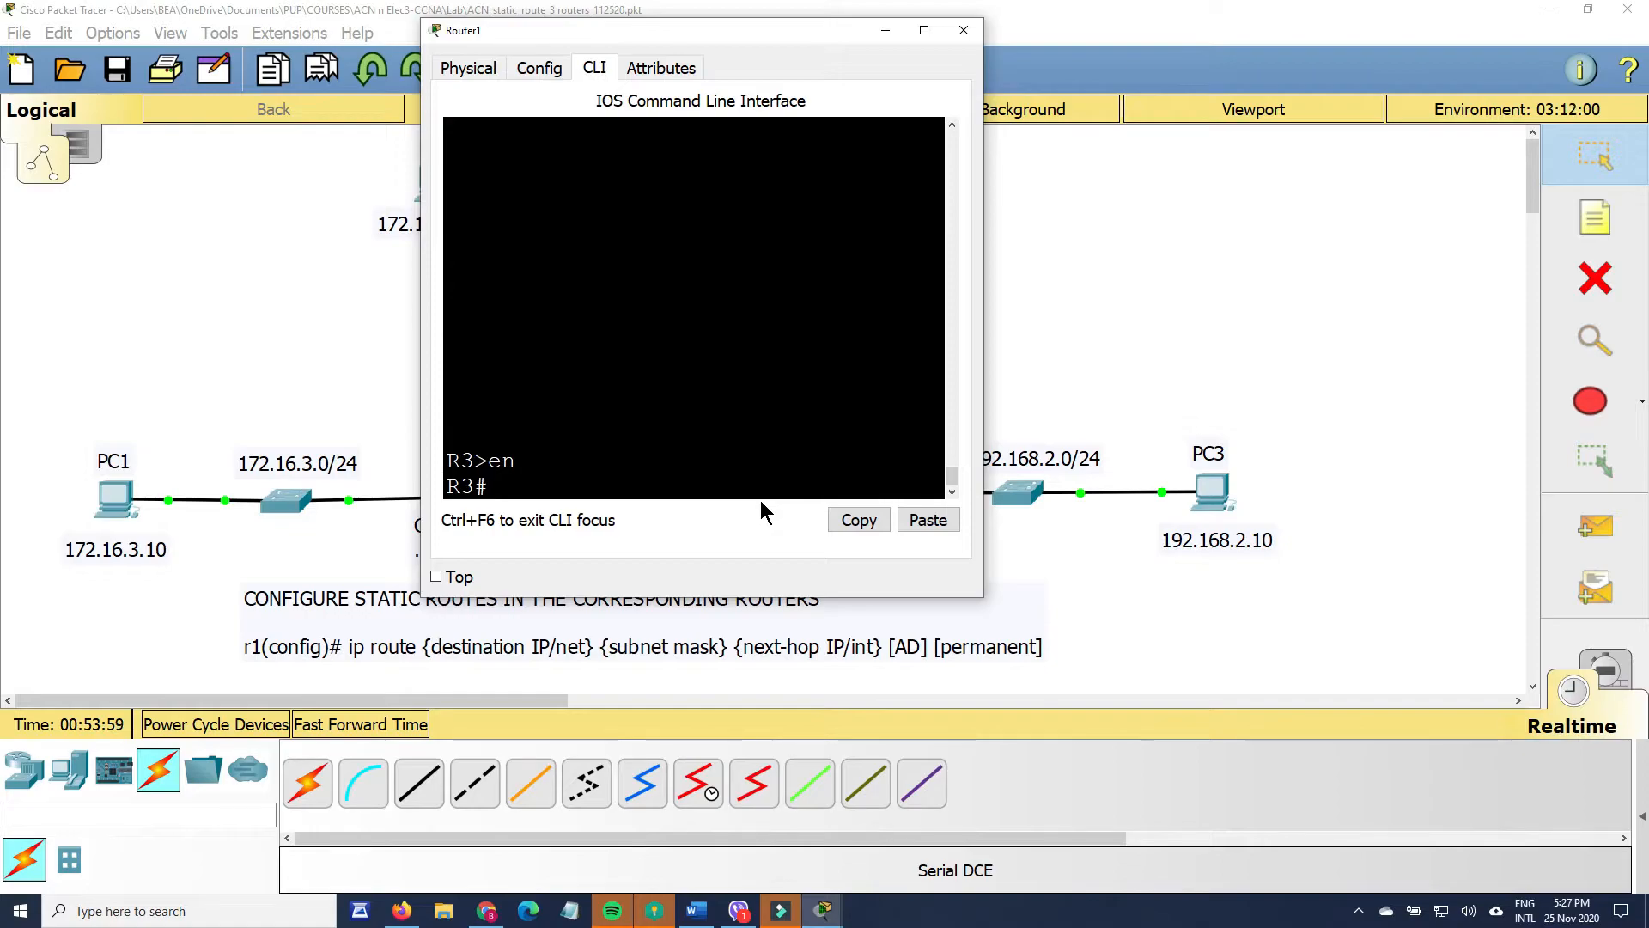
{"action": "left_click_drag", "start_coordinate": [736, 43], "coordinate": [702, 26]}
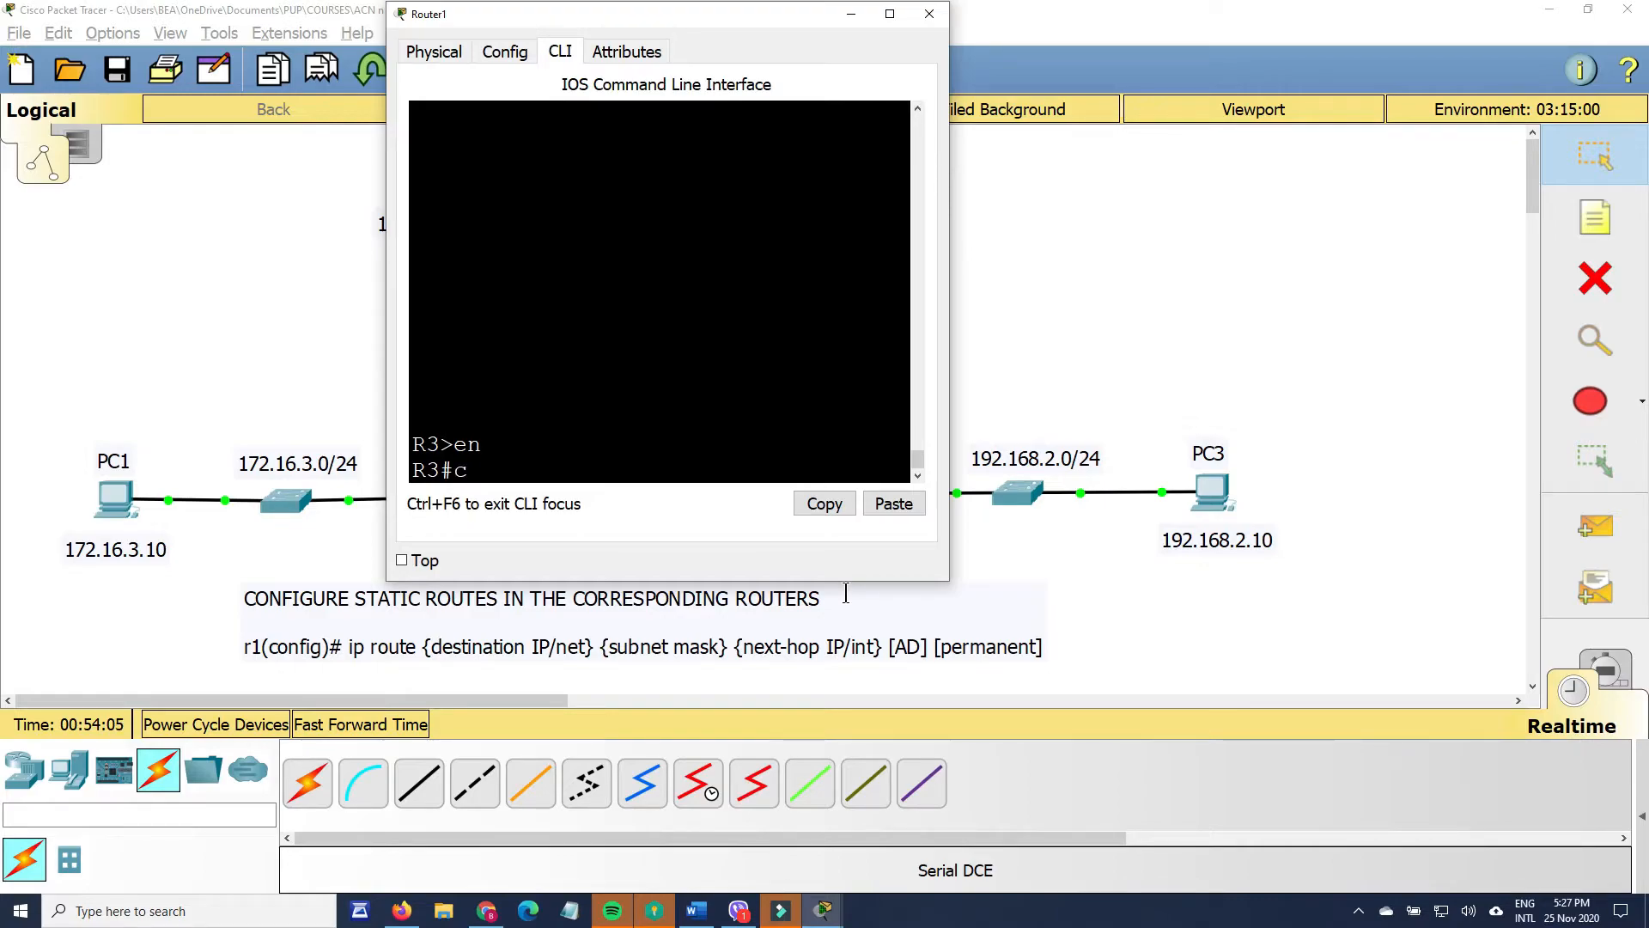
{"action": "type", "text": "onf t"}
{"action": "key", "text": "Return"}
- Begin a static route entry on R3 with the ip route command
{"action": "type", "text": "ip r"}
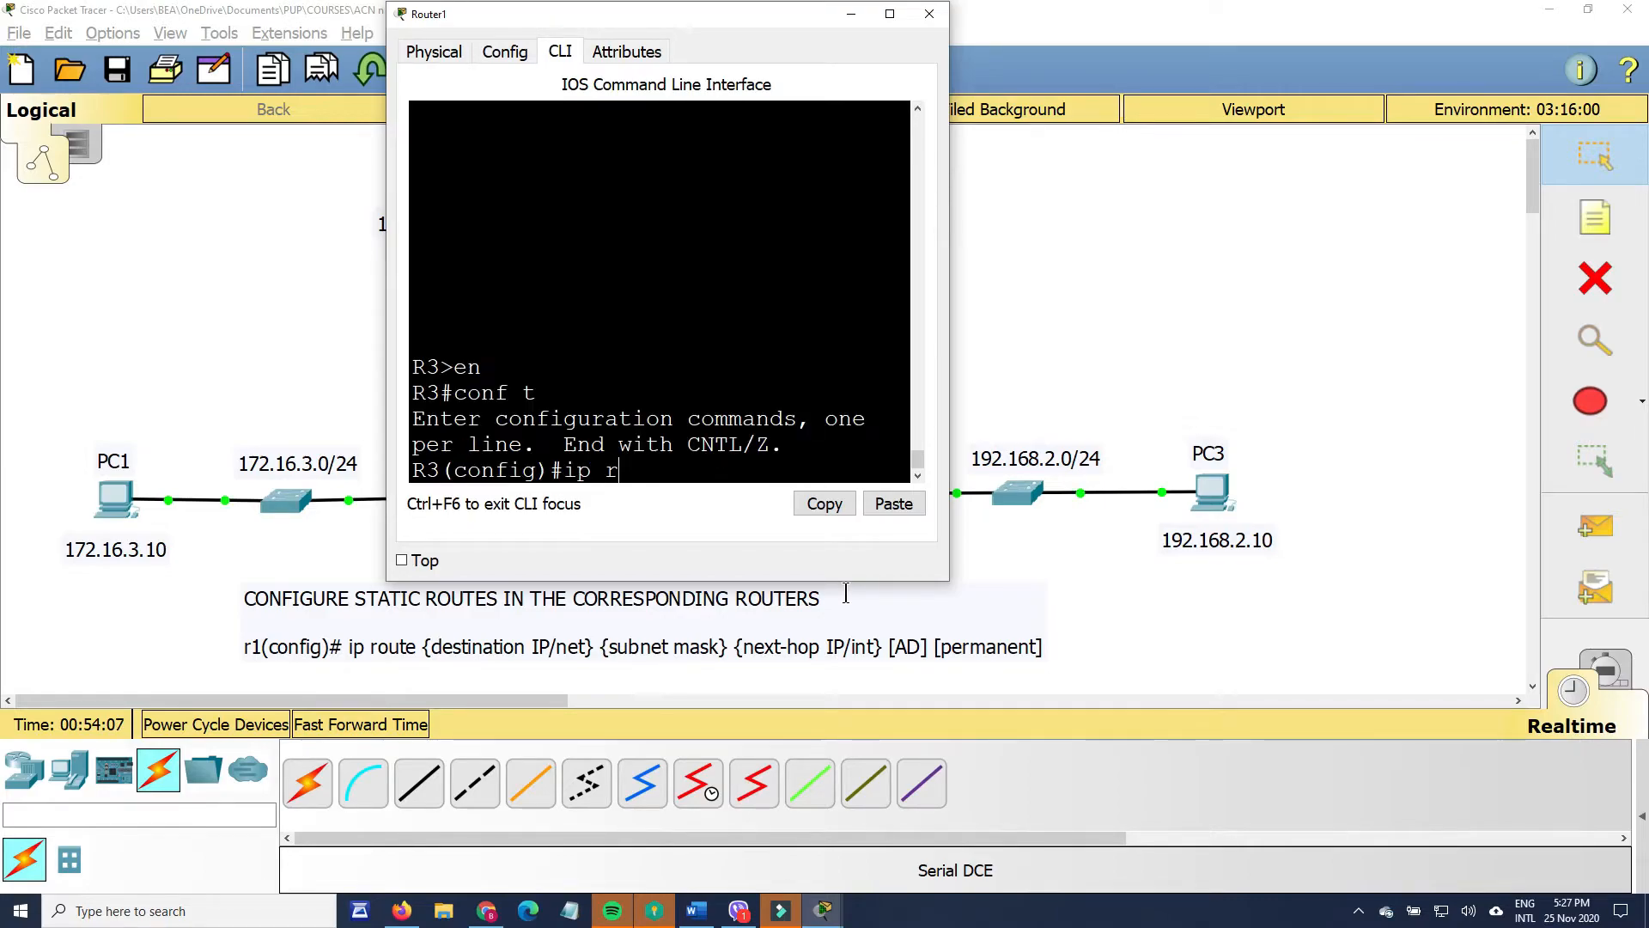
{"action": "type", "text": "p"}
{"action": "key", "text": "Tab"}
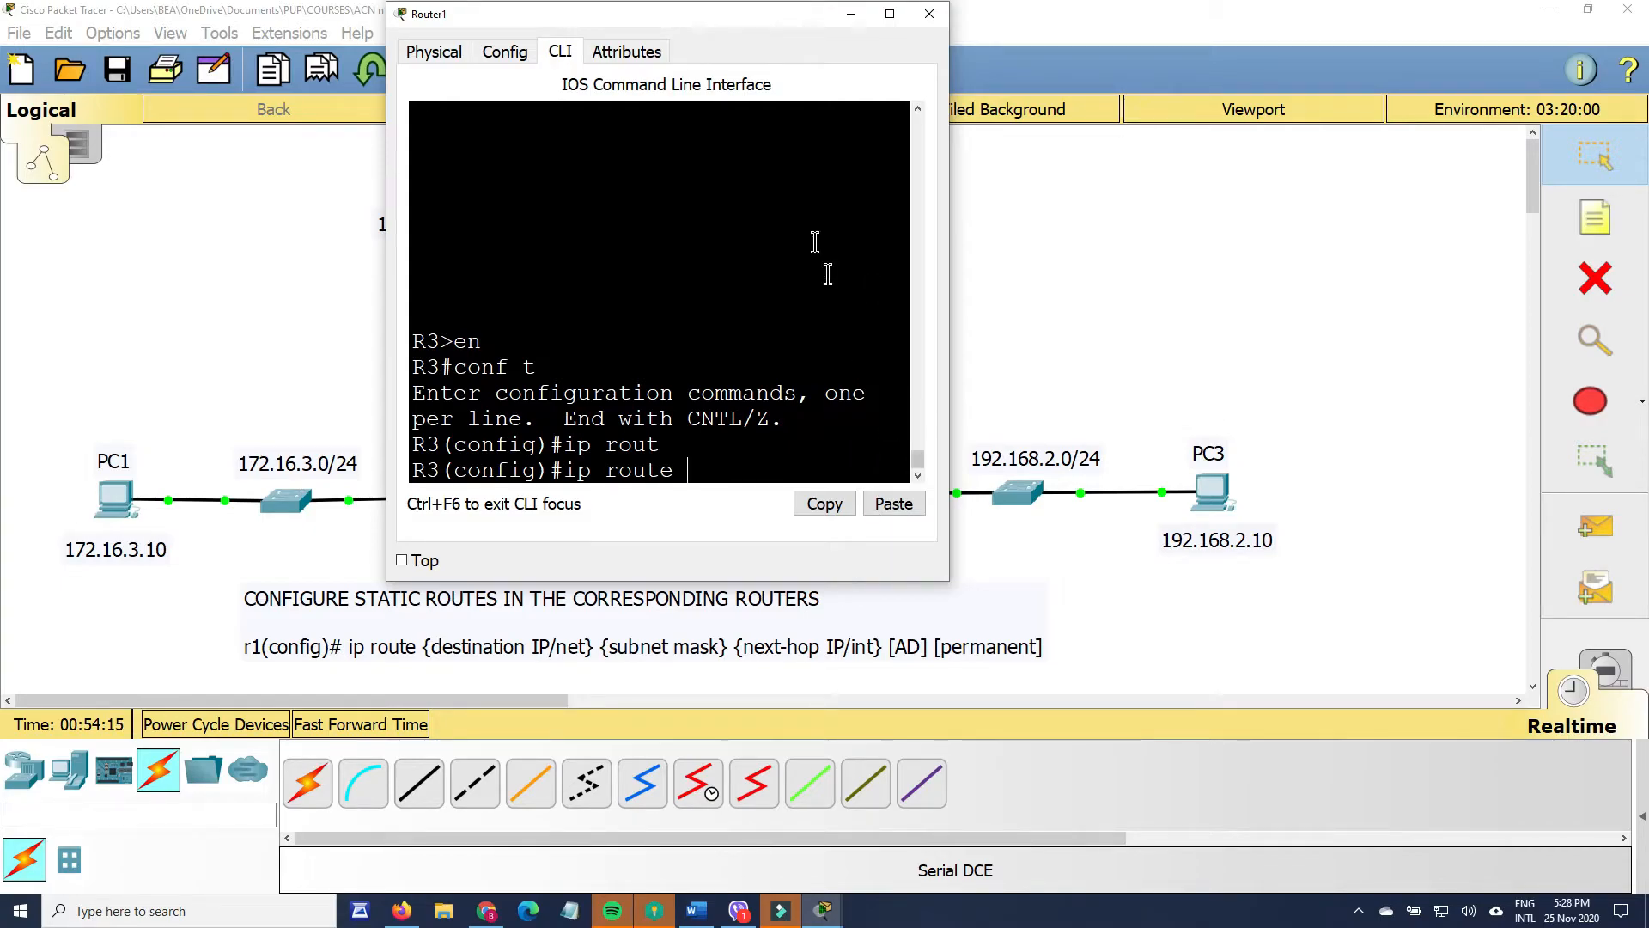
- Close R3's console window and shift PC3's IP address label slightly beneath the PC
{"action": "left_click_drag", "start_coordinate": [722, 18], "coordinate": [491, 333]}
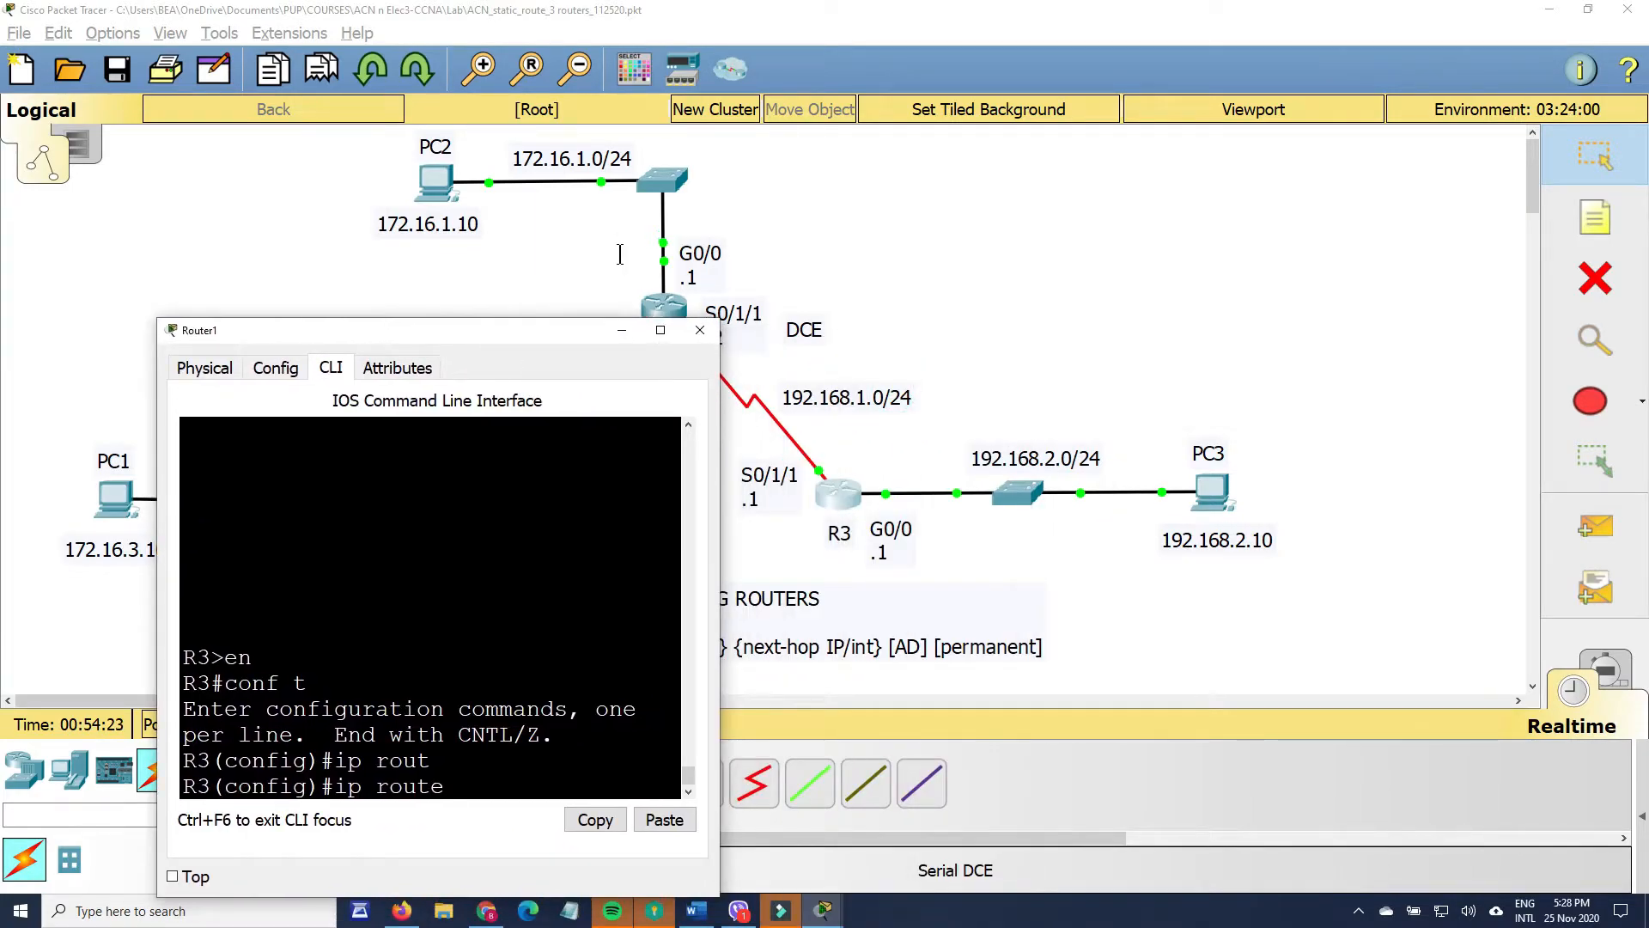
{"action": "left_click", "coordinate": [700, 334]}
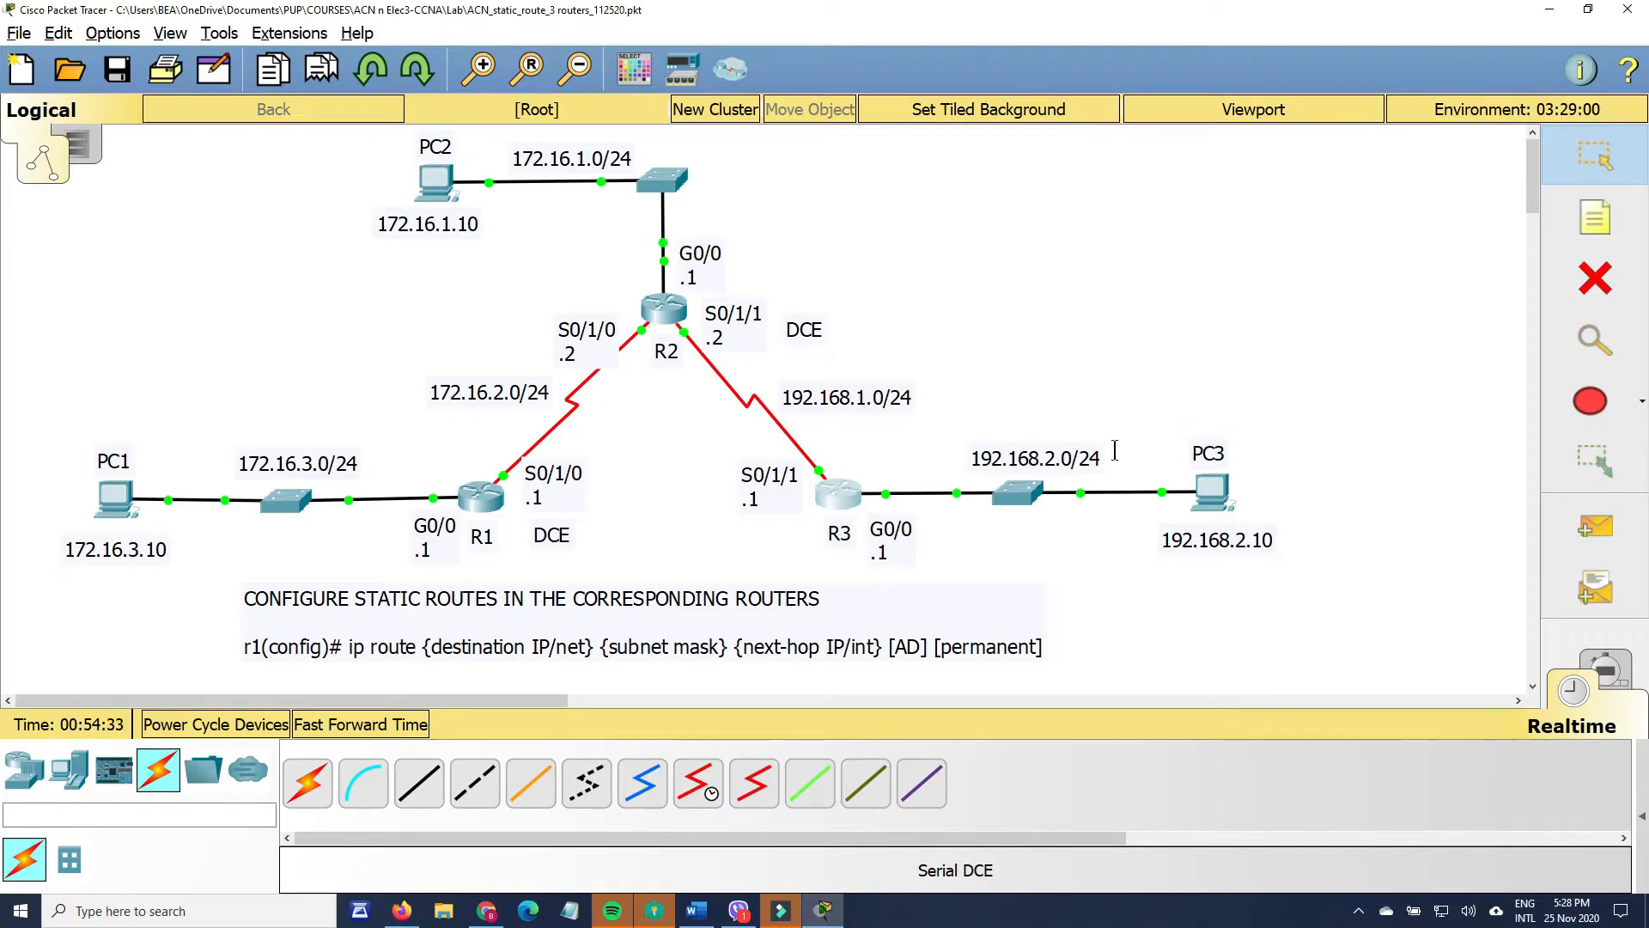
{"action": "mouse_move", "coordinate": [1159, 536]}
{"action": "left_mouse_down"}
{"action": "mouse_move", "coordinate": [1278, 539]}
{"action": "mouse_move", "coordinate": [1172, 530]}
{"action": "left_mouse_up"}
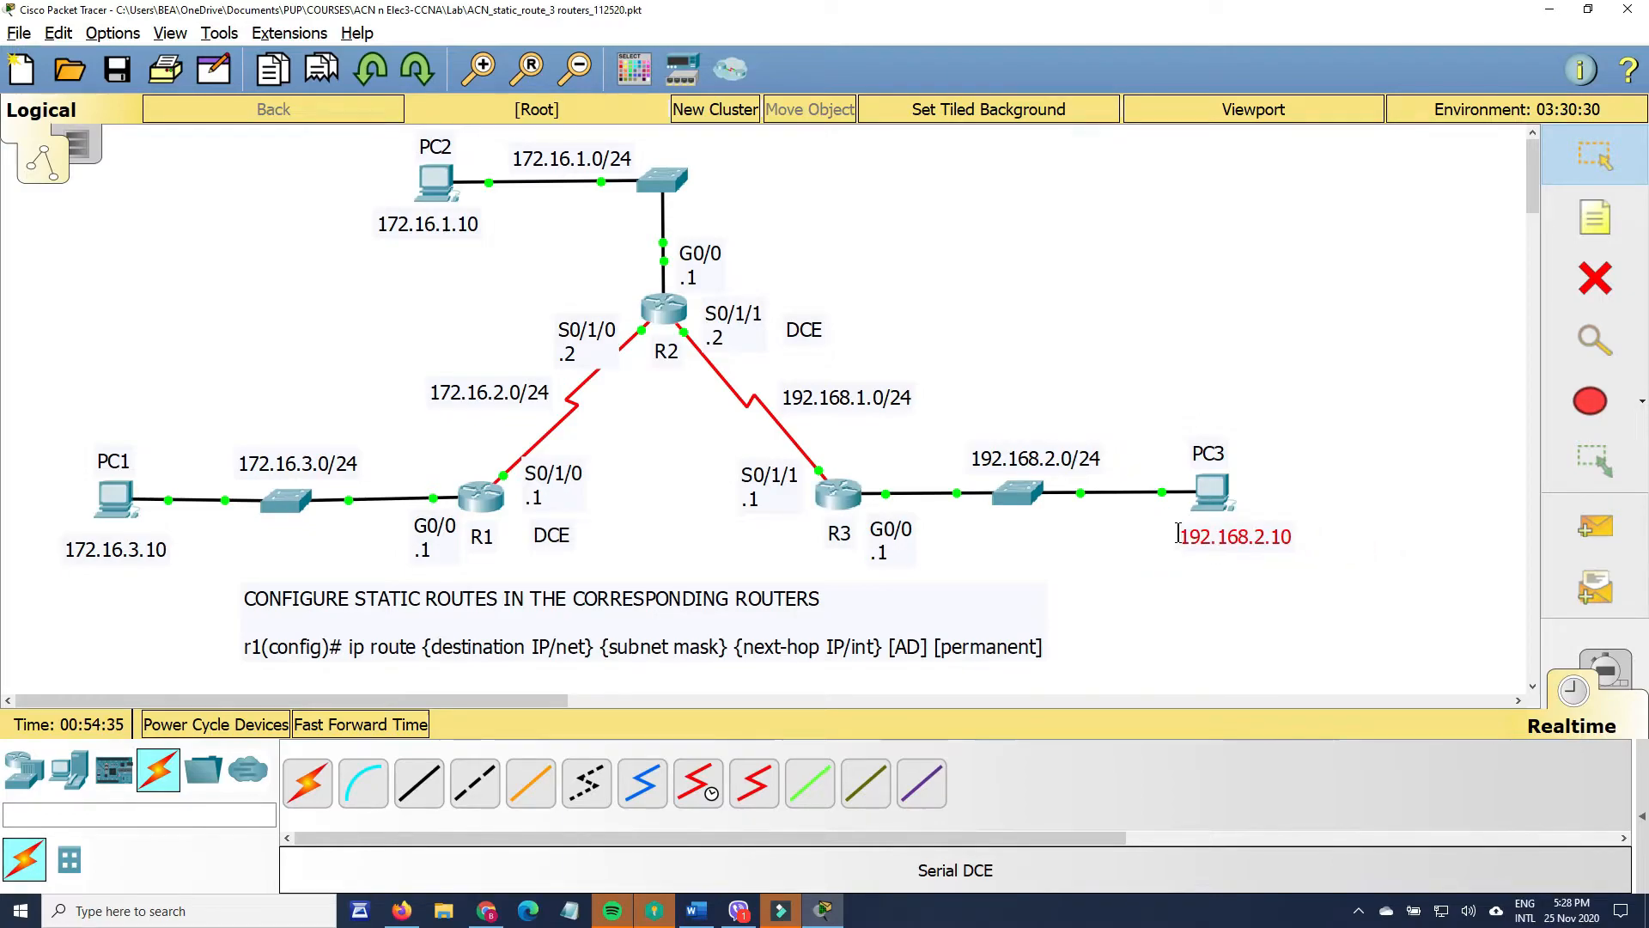
- Examine R2's routing table for the static route to 192.168.2.0/24 and its exit interface
{"action": "left_click", "coordinate": [677, 308]}
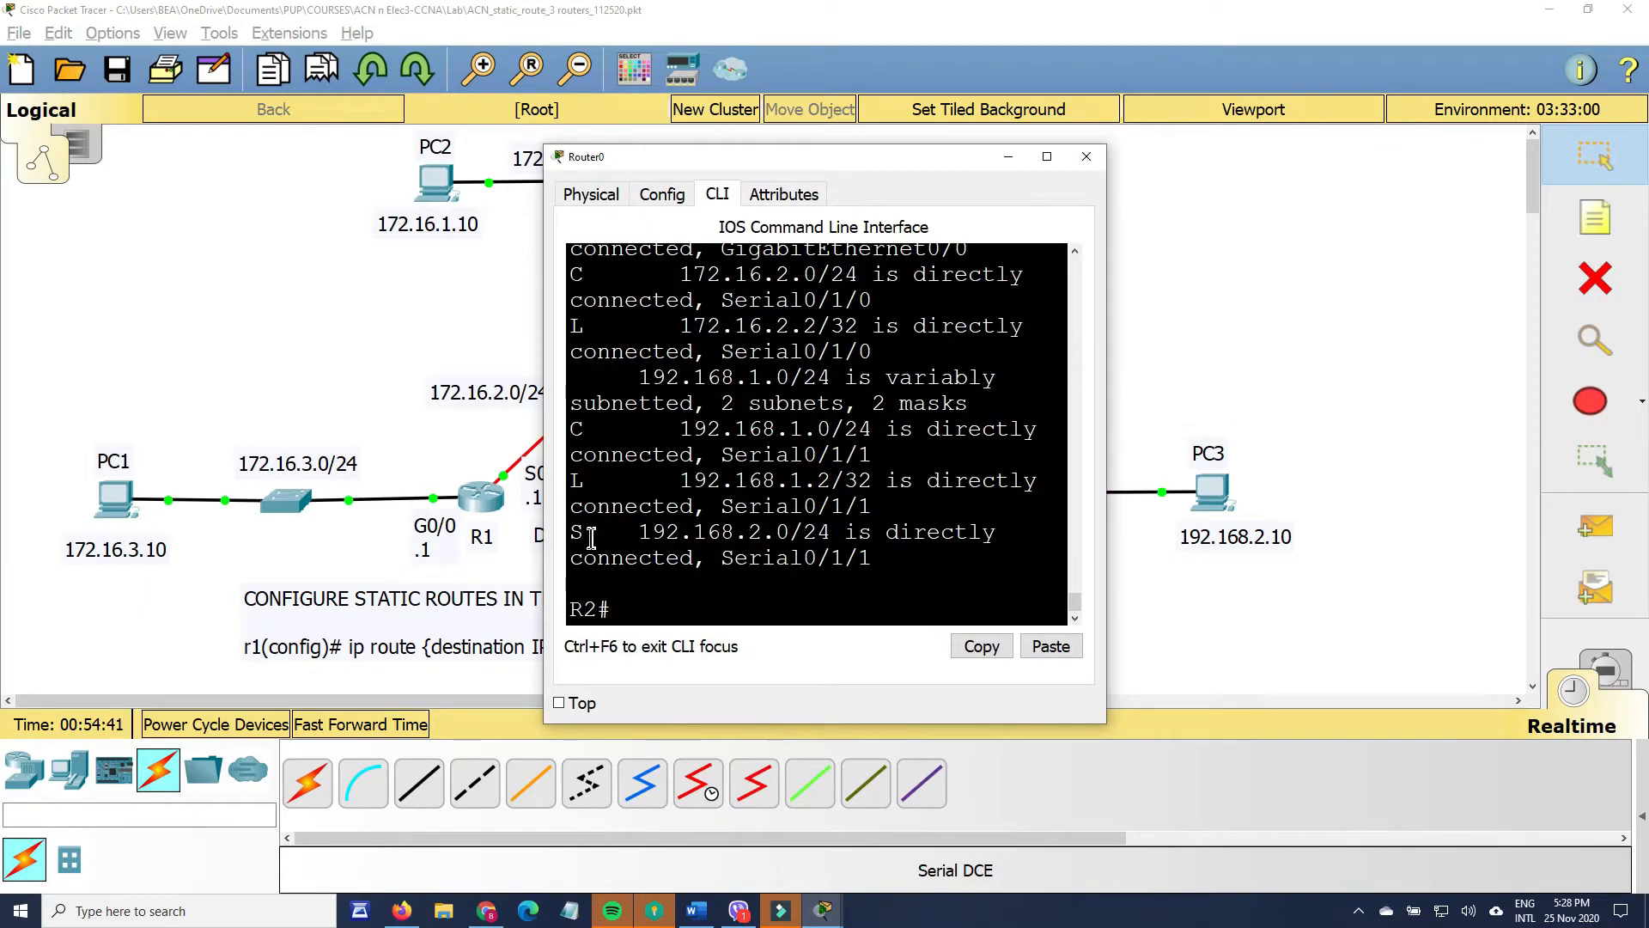
{"action": "scroll", "coordinate": [791, 433], "scroll_direction": "up", "scroll_amount": 1}
{"action": "scroll", "coordinate": [790, 434], "scroll_direction": "down", "scroll_amount": 1}
{"action": "left_click_drag", "start_coordinate": [572, 533], "coordinate": [838, 534]}
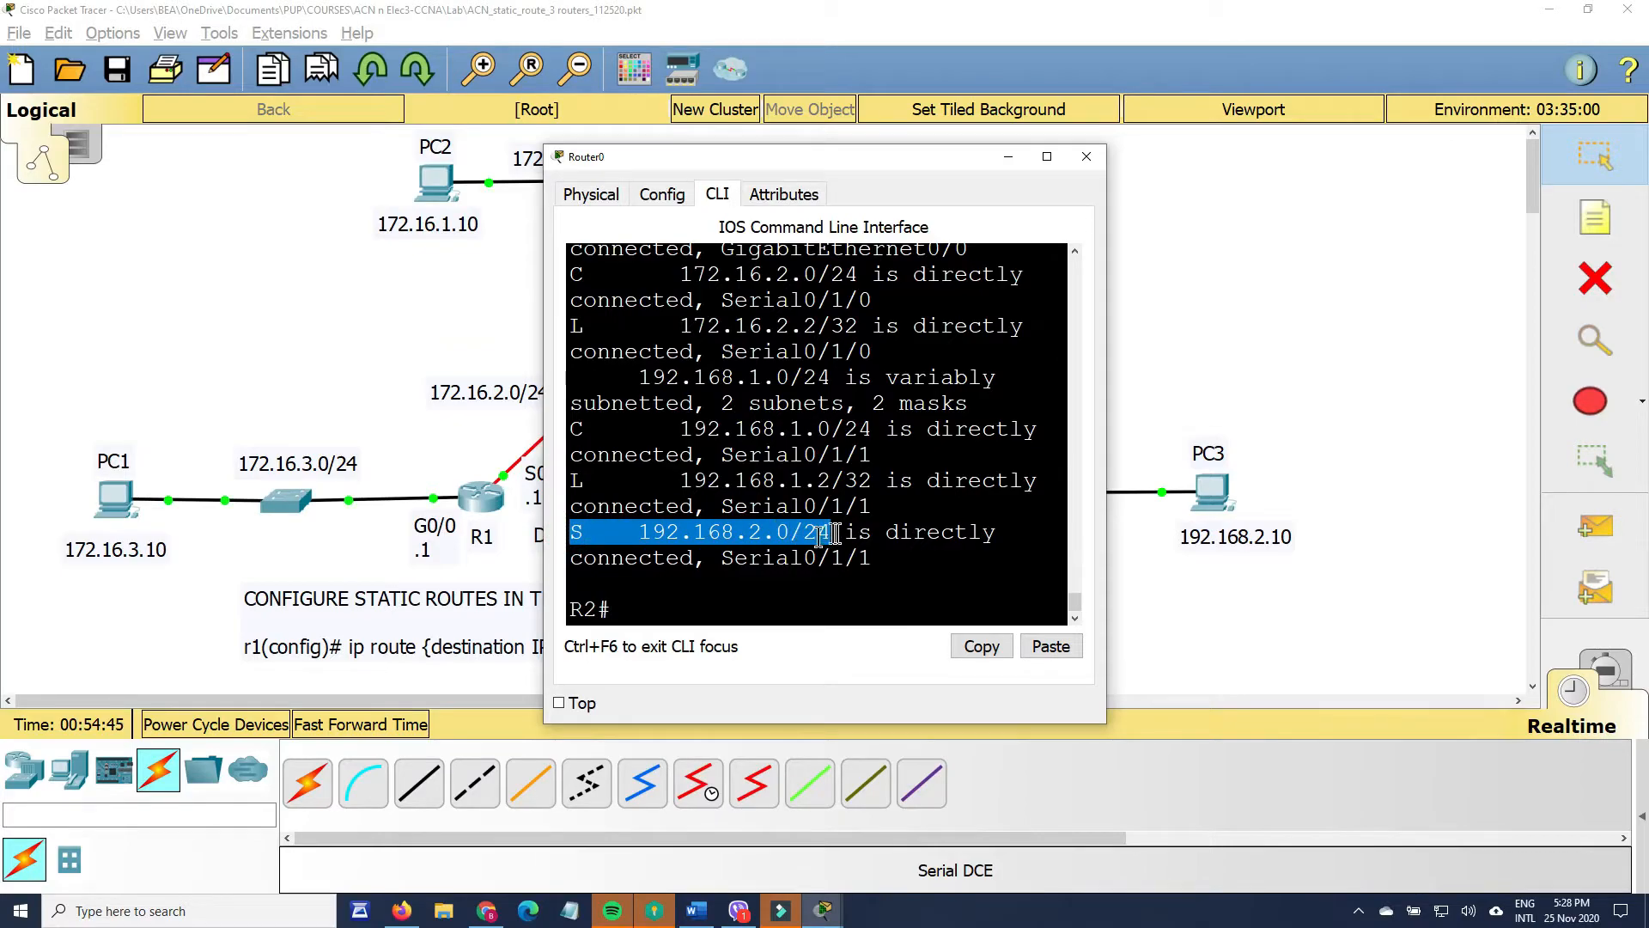
{"action": "left_click_drag", "start_coordinate": [720, 560], "coordinate": [873, 559]}
{"action": "left_click", "coordinate": [1084, 158]}
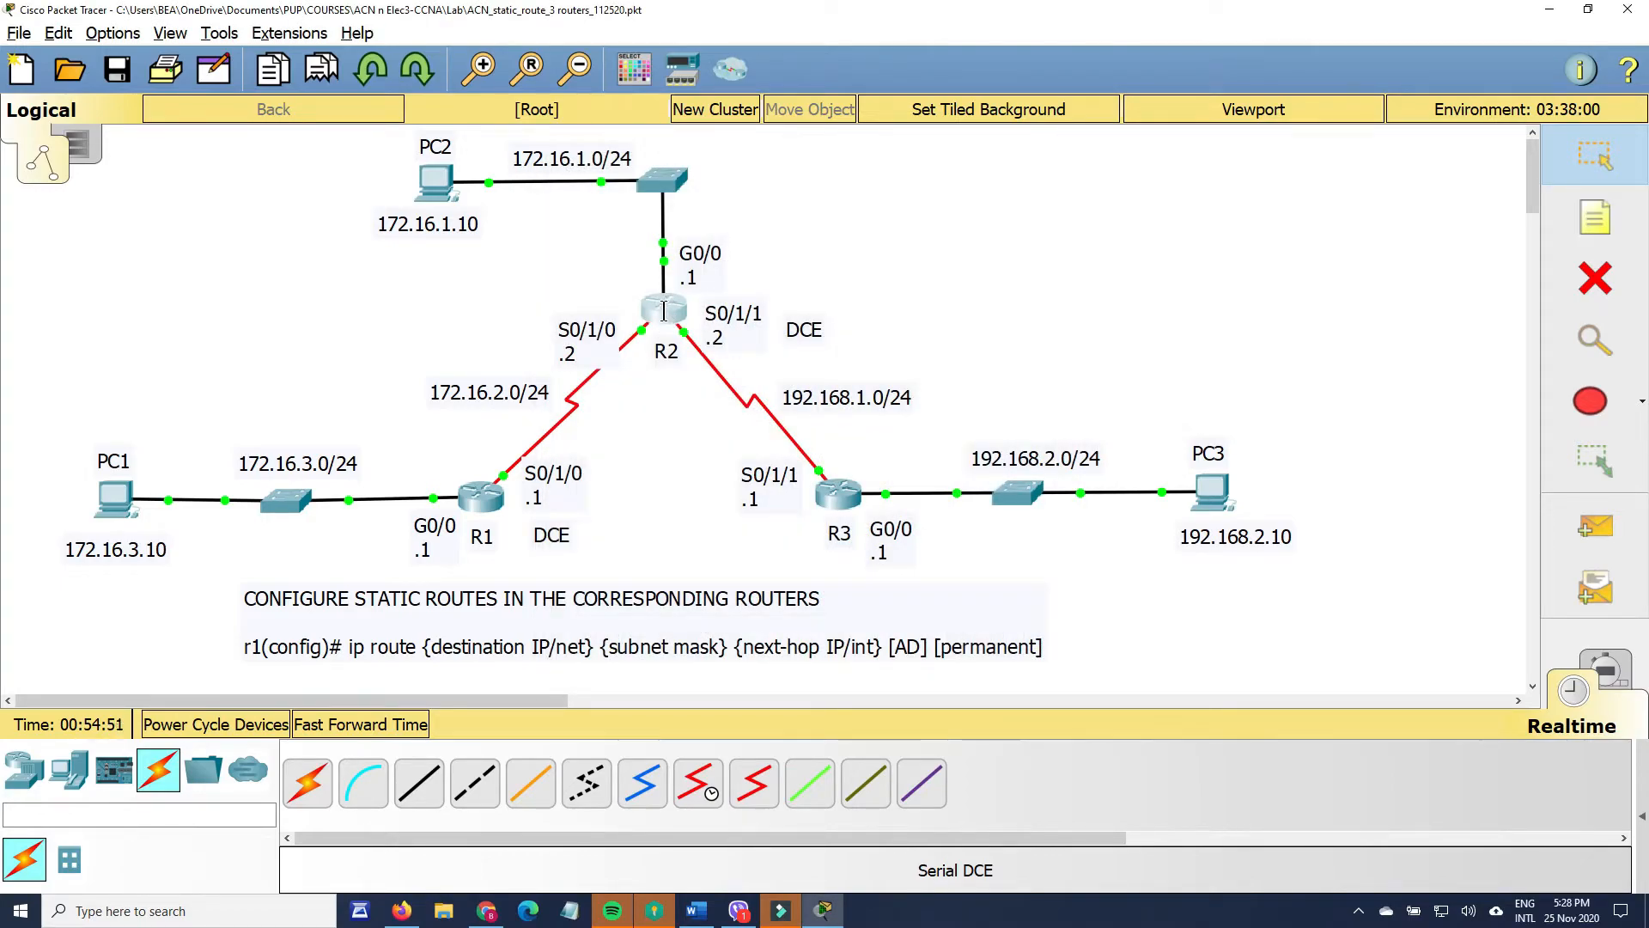
- Discard the partially entered ip route command on R3 and leave global configuration mode
{"action": "left_click", "coordinate": [837, 488]}
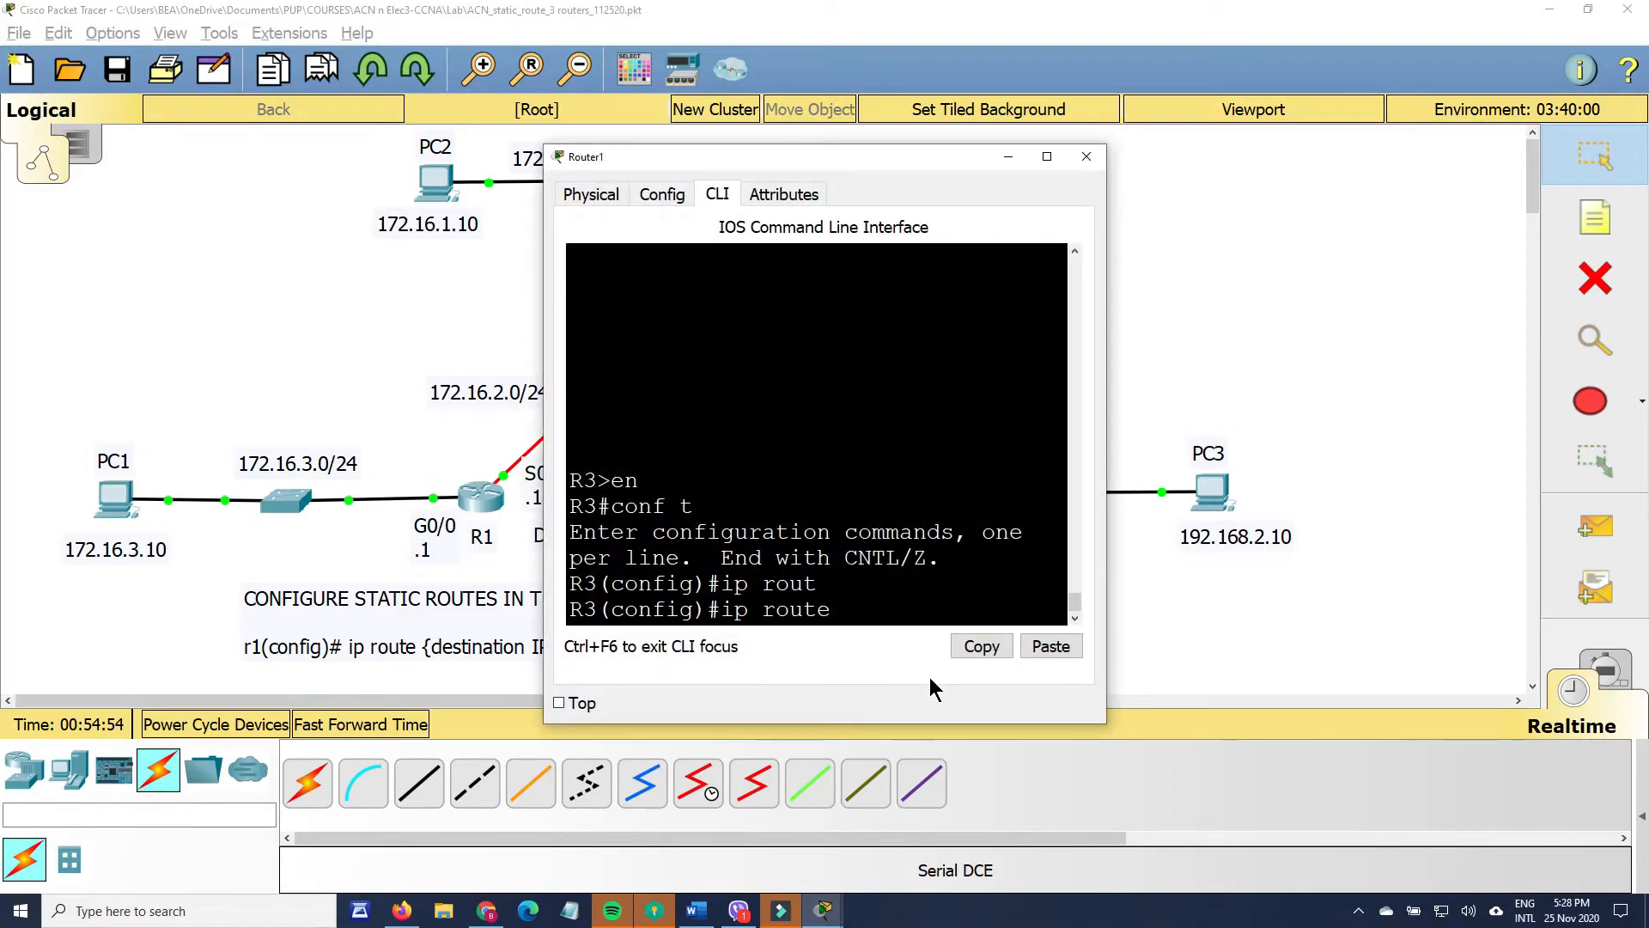
{"action": "key", "text": "BackSpace"}
{"action": "key", "text": "BackSpace"}
{"action": "key", "text": "BackSpace"}
{"action": "key", "text": "BackSpace"}
{"action": "key", "text": "BackSpace"}
{"action": "key", "text": "BackSpace"}
{"action": "key", "text": "BackSpace"}
{"action": "key", "text": "BackSpace"}
{"action": "type", "text": "end"}
{"action": "key", "text": "Return"}
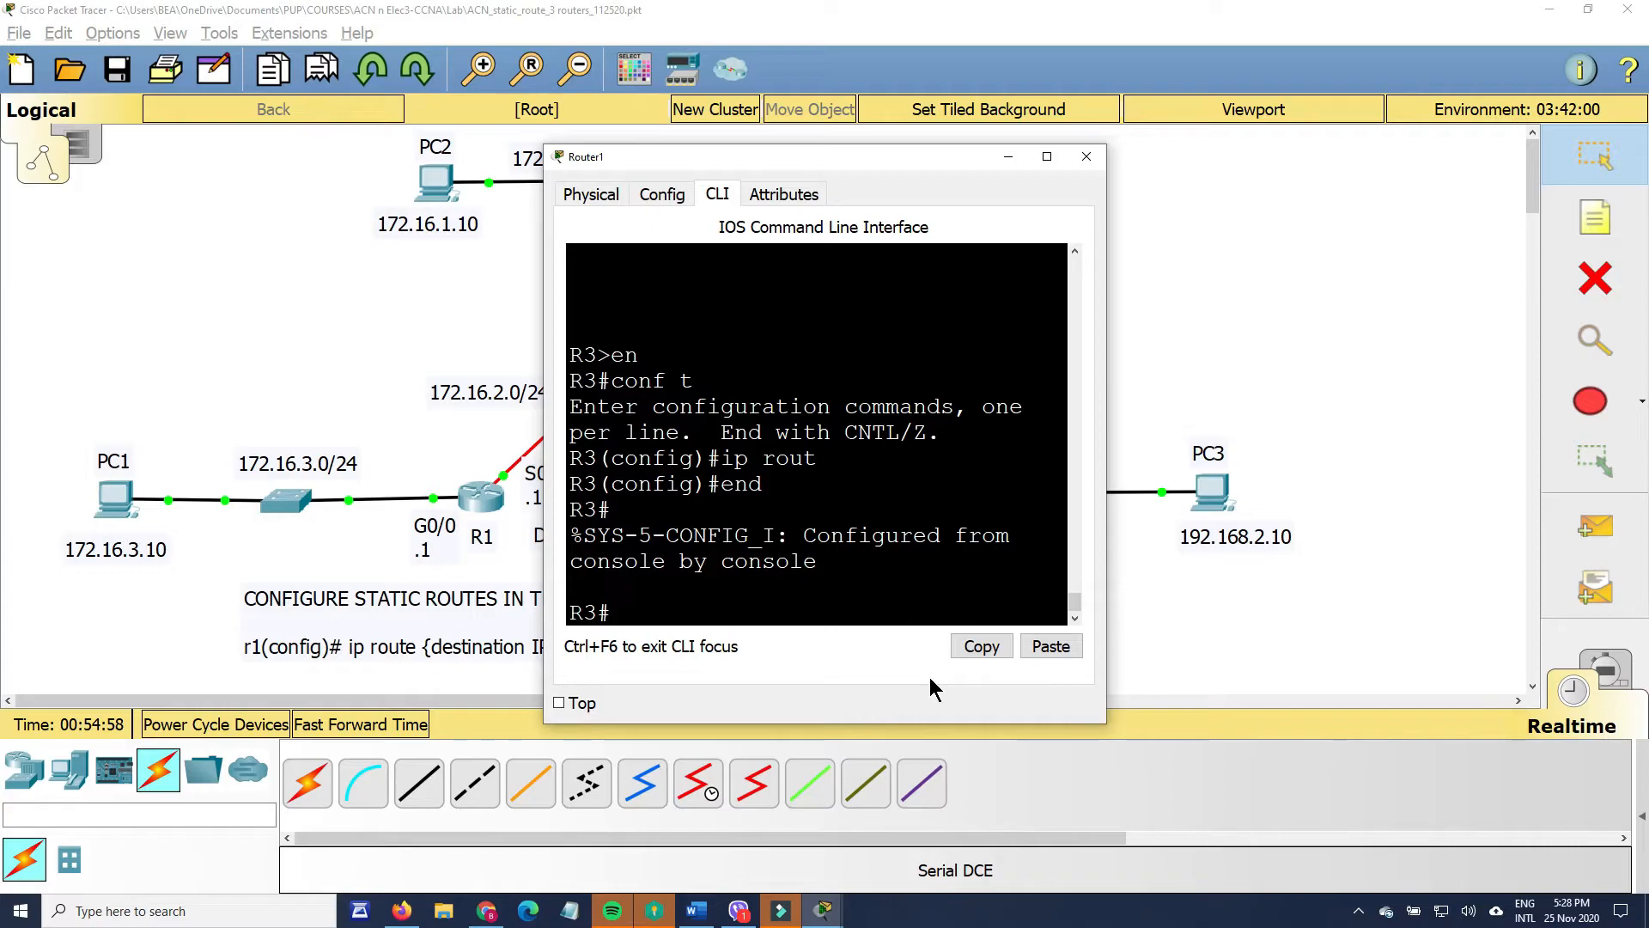
- Display R3's routing table with "sh ip route" and examine its entry for the 192.168.2.0/24 network
{"action": "type", "text": "sh ip route"}
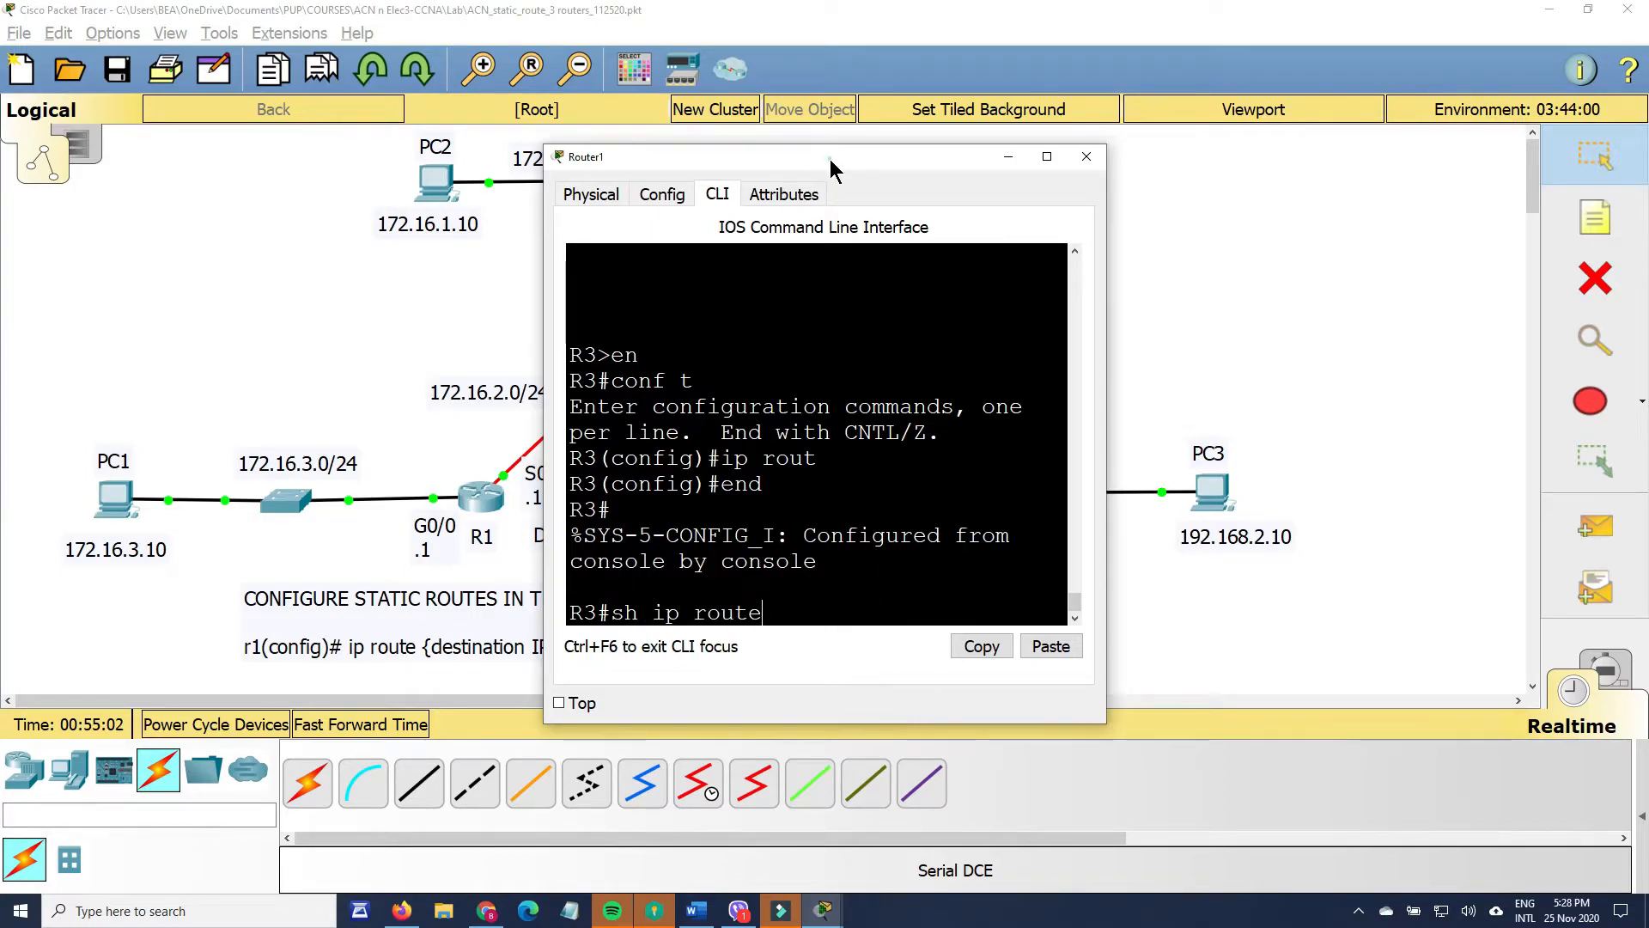
{"action": "left_click_drag", "start_coordinate": [830, 158], "coordinate": [430, 115]}
{"action": "key", "text": "Return"}
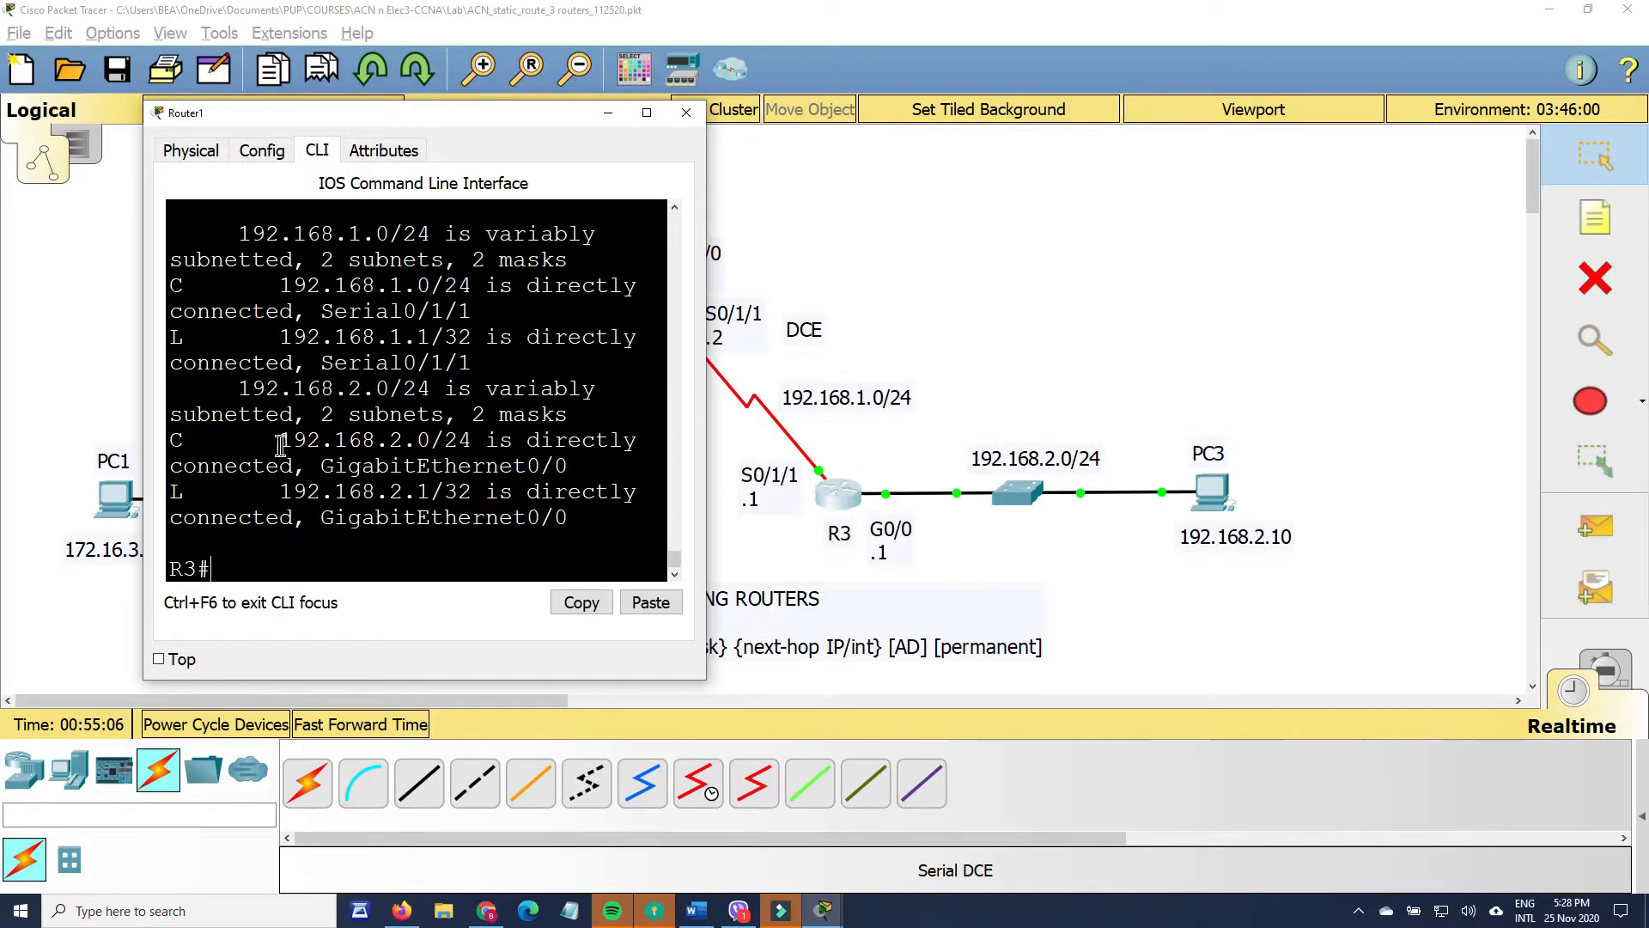
{"action": "left_click_drag", "start_coordinate": [172, 440], "coordinate": [495, 441]}
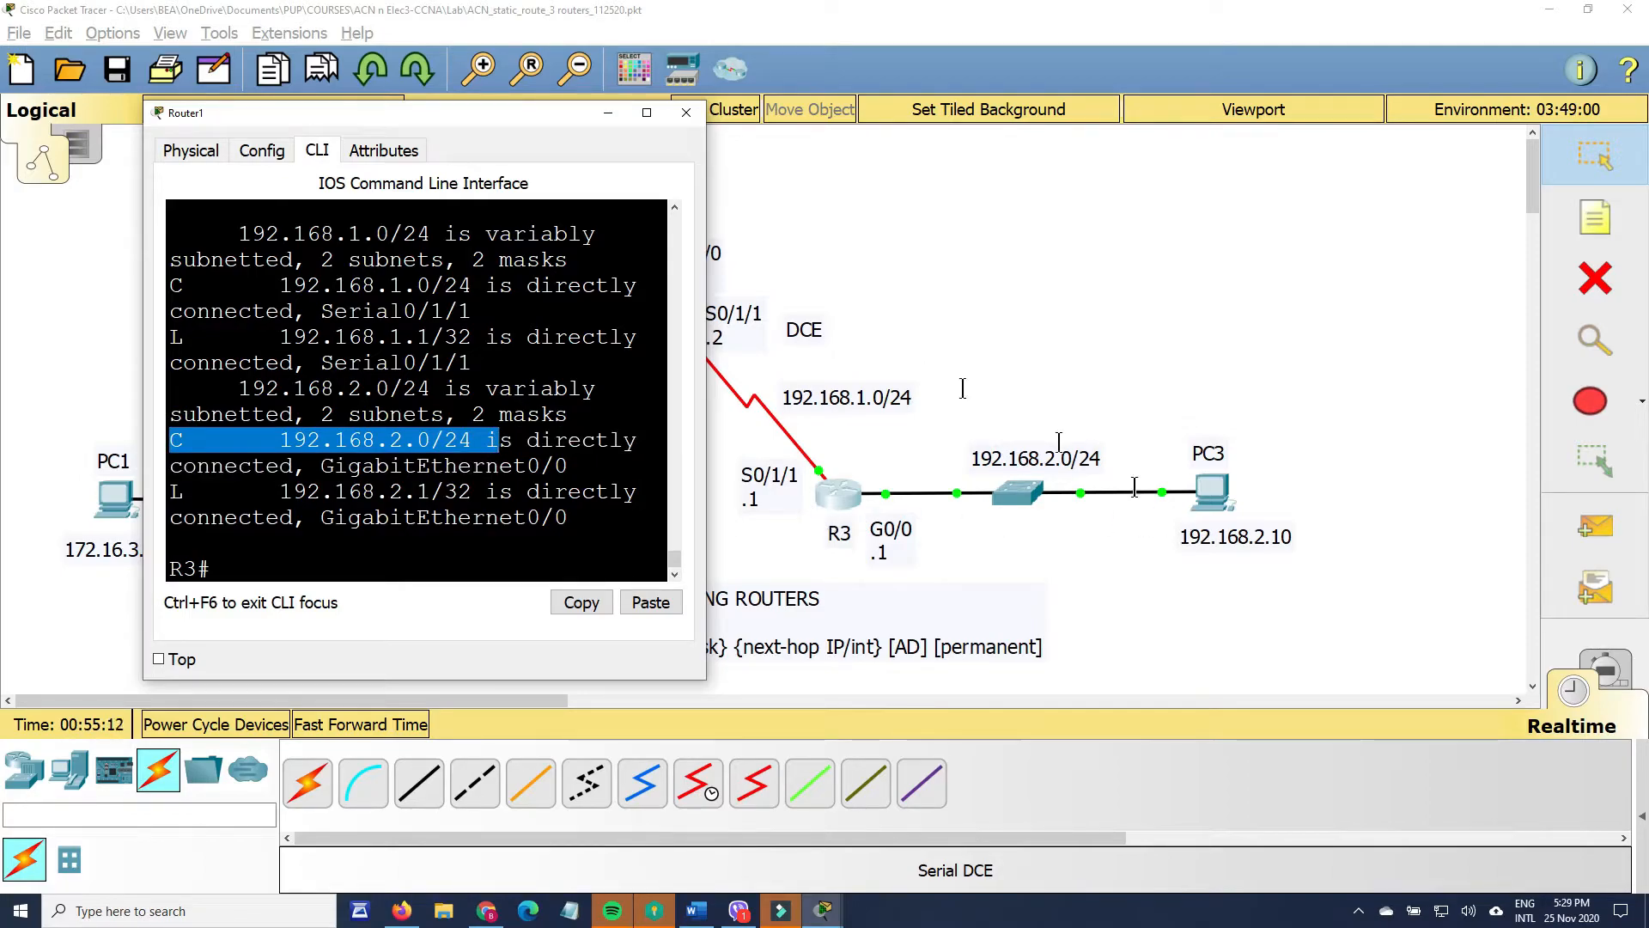
{"action": "left_click", "coordinate": [687, 113]}
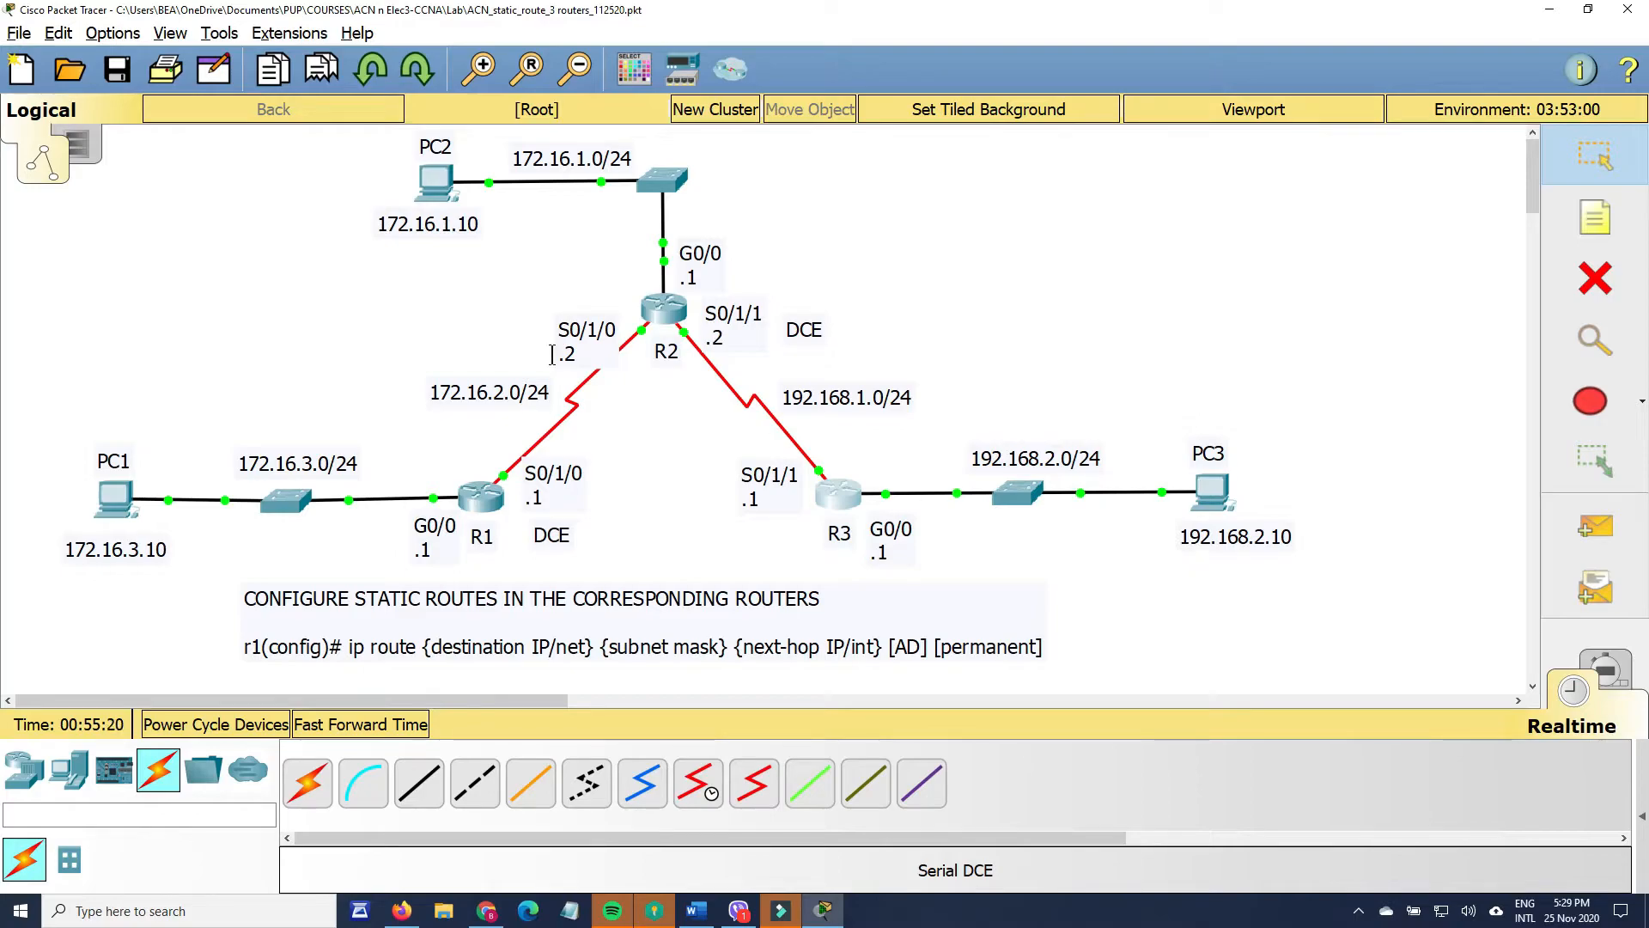
- Ping 192.168.2.10 from PC2's Command Prompt to test the connection to PC3
{"action": "left_click", "coordinate": [434, 183]}
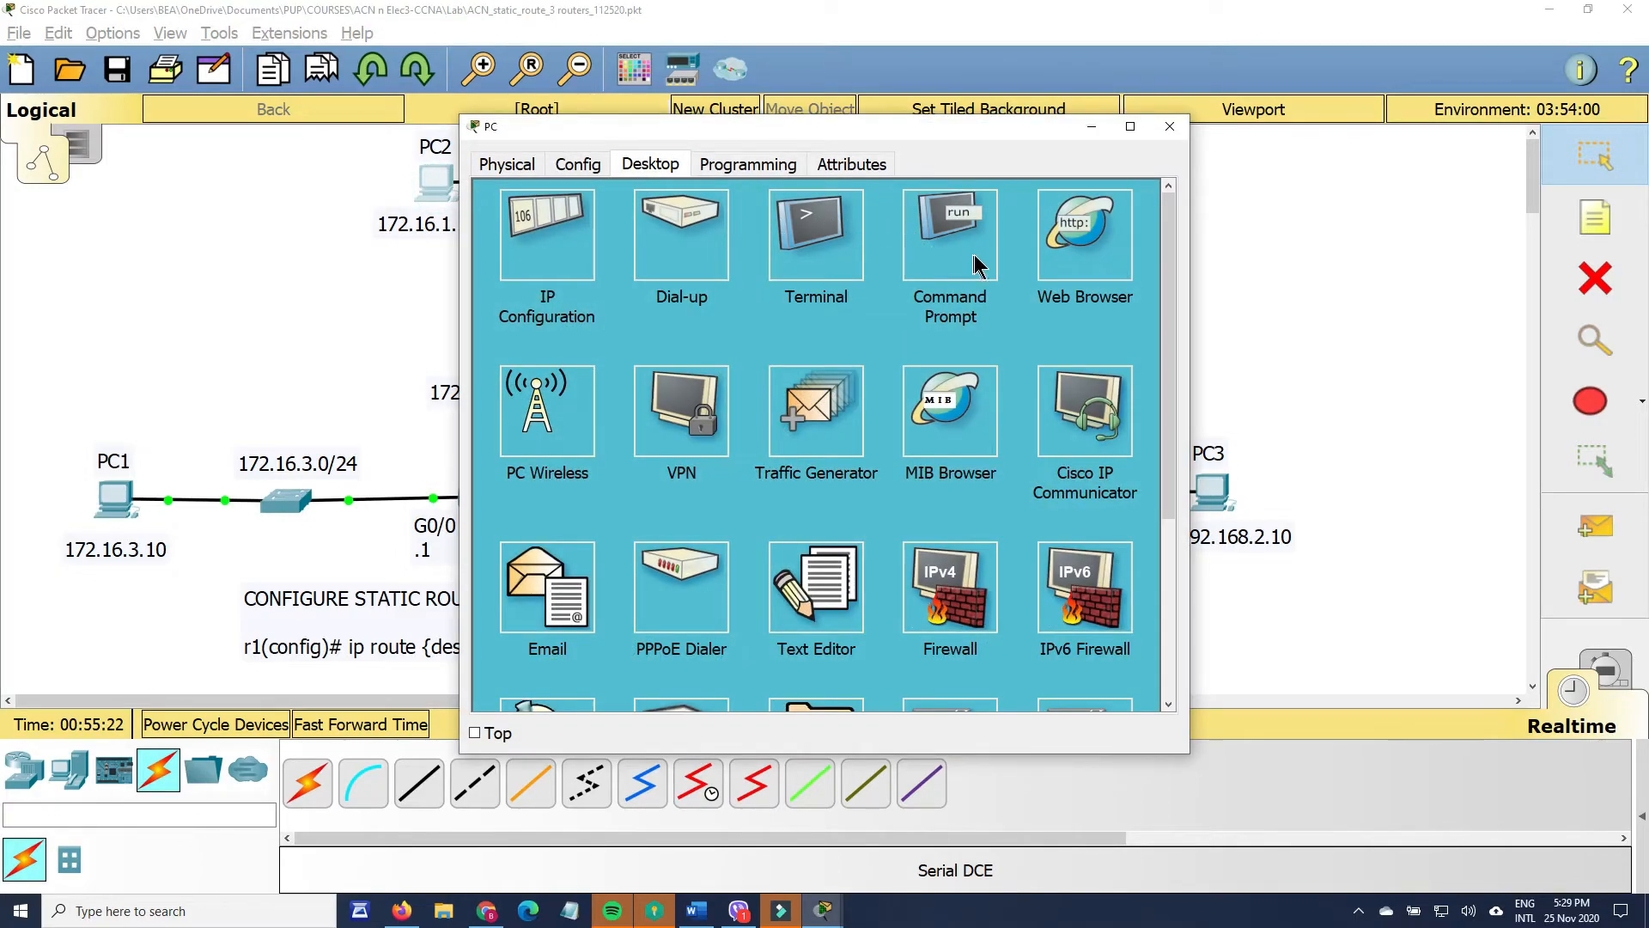
{"action": "left_click", "coordinate": [943, 245]}
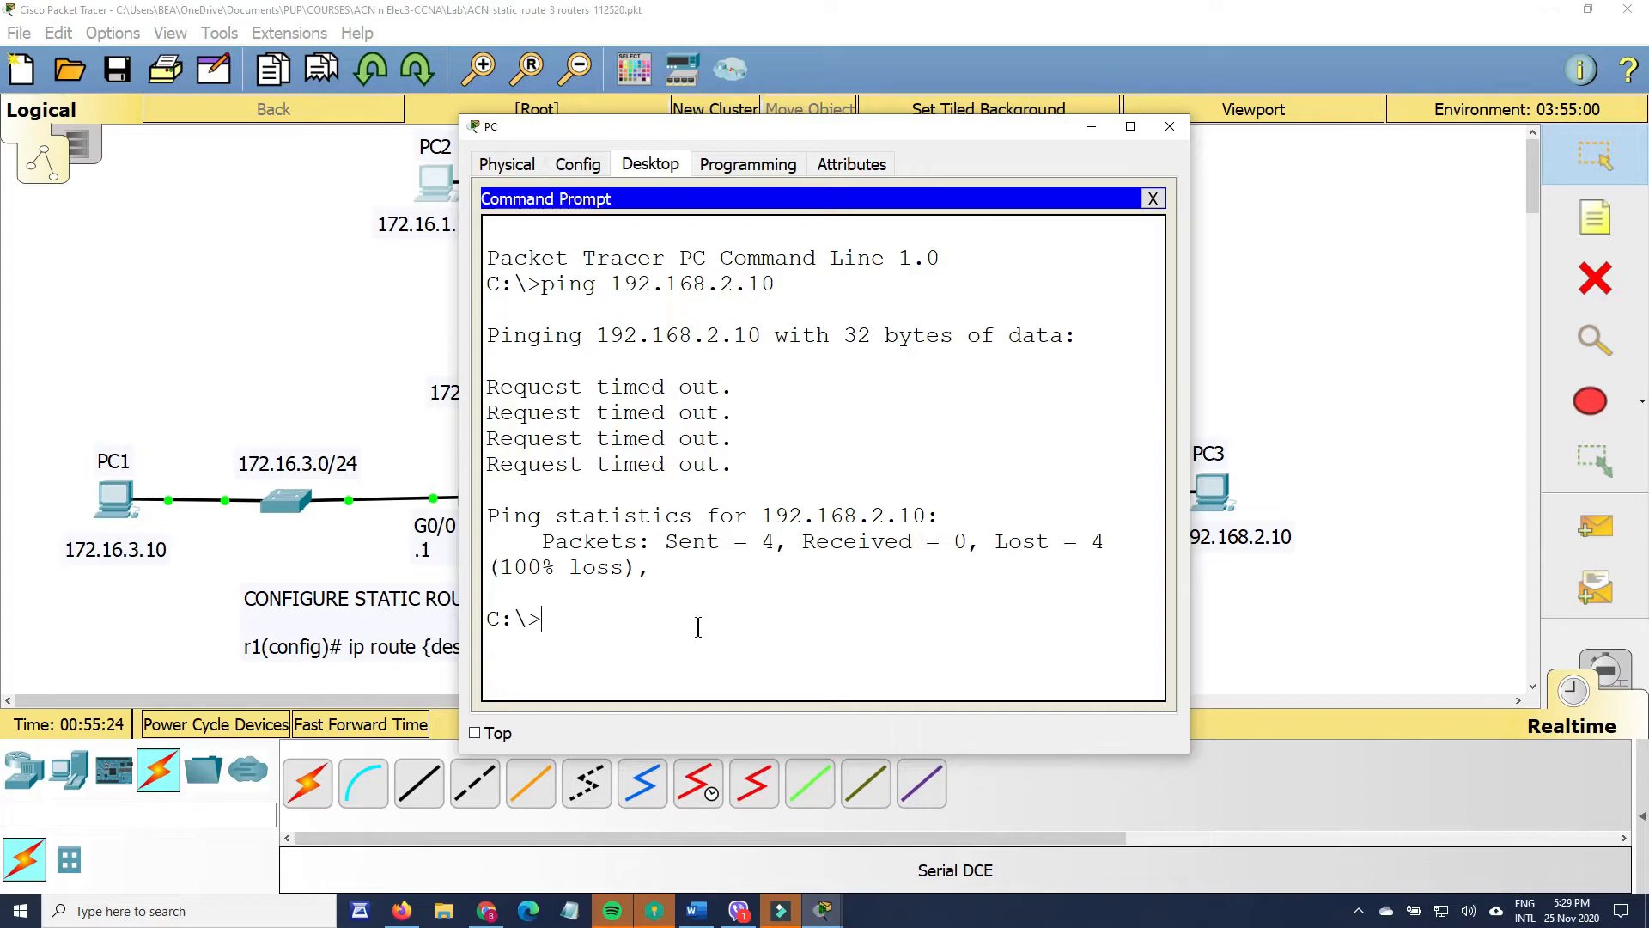
{"action": "key", "text": "Up"}
{"action": "key", "text": "Return"}
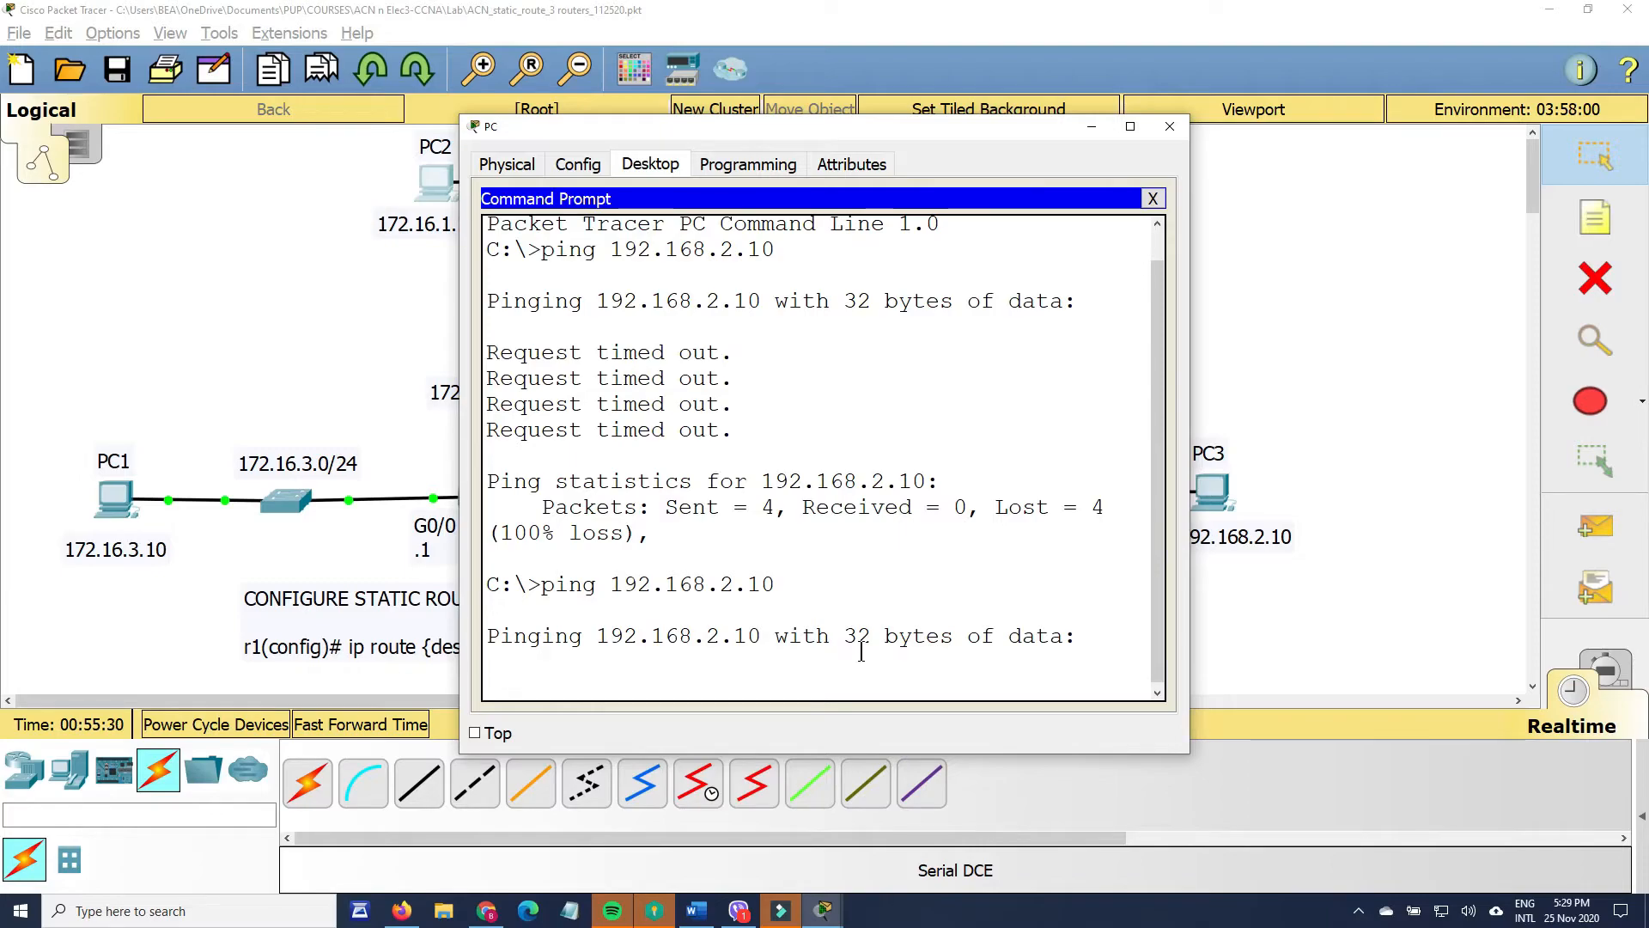
{"action": "left_click", "coordinate": [1169, 127]}
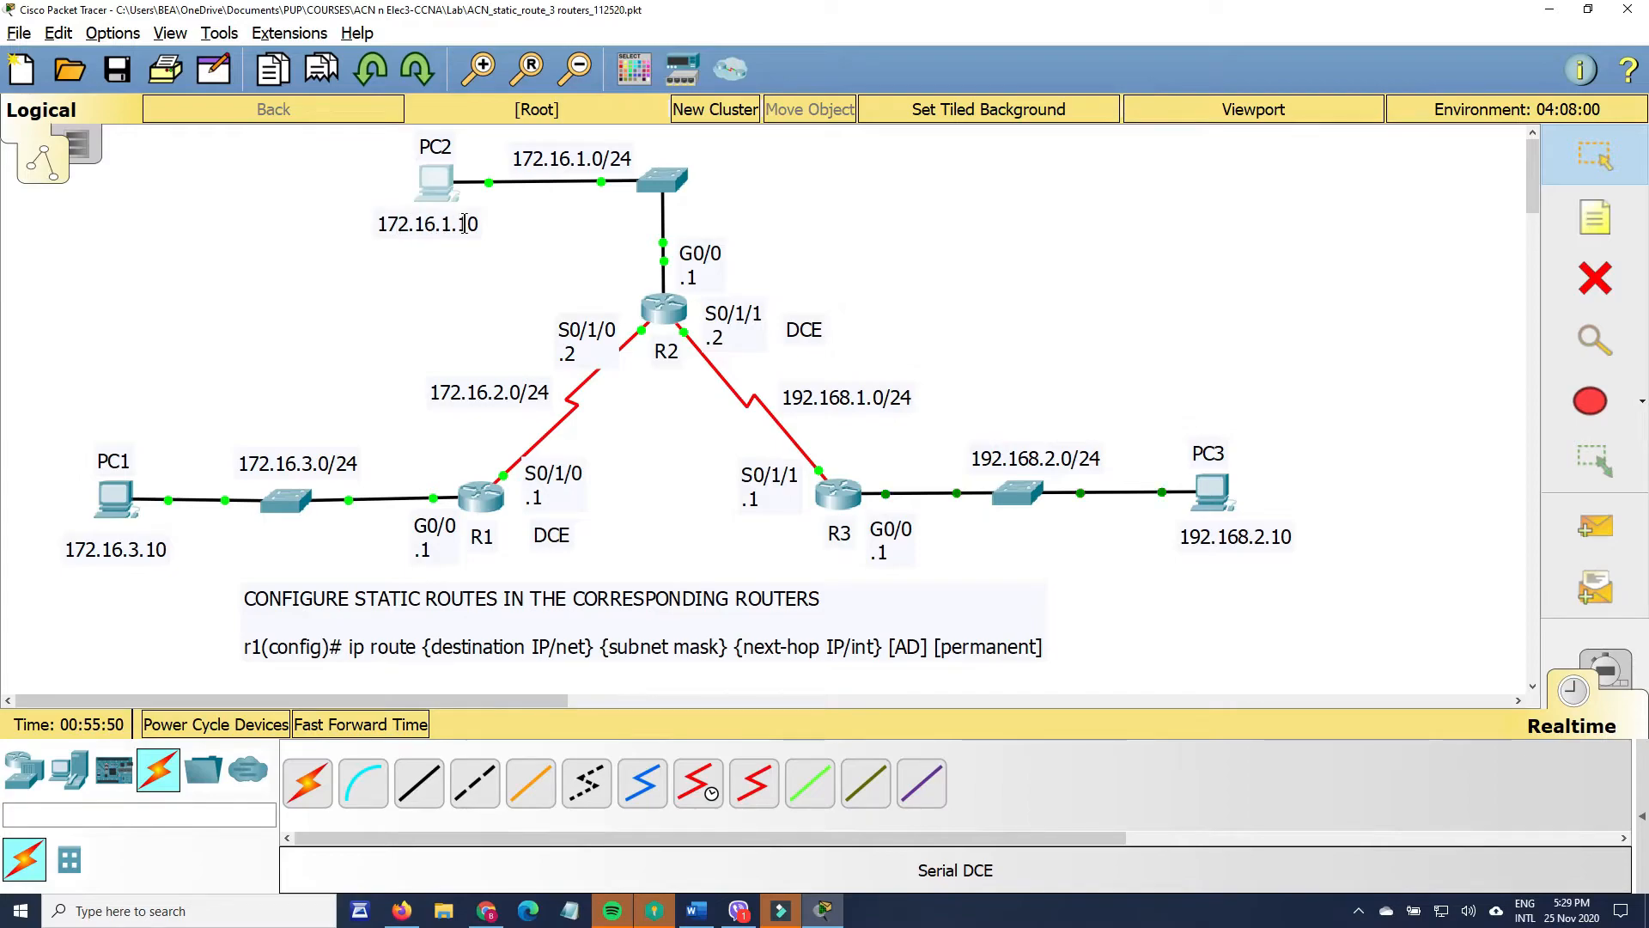
- Review the known networks in R3's routing table and enter global configuration mode on R3
{"action": "left_click", "coordinate": [832, 497]}
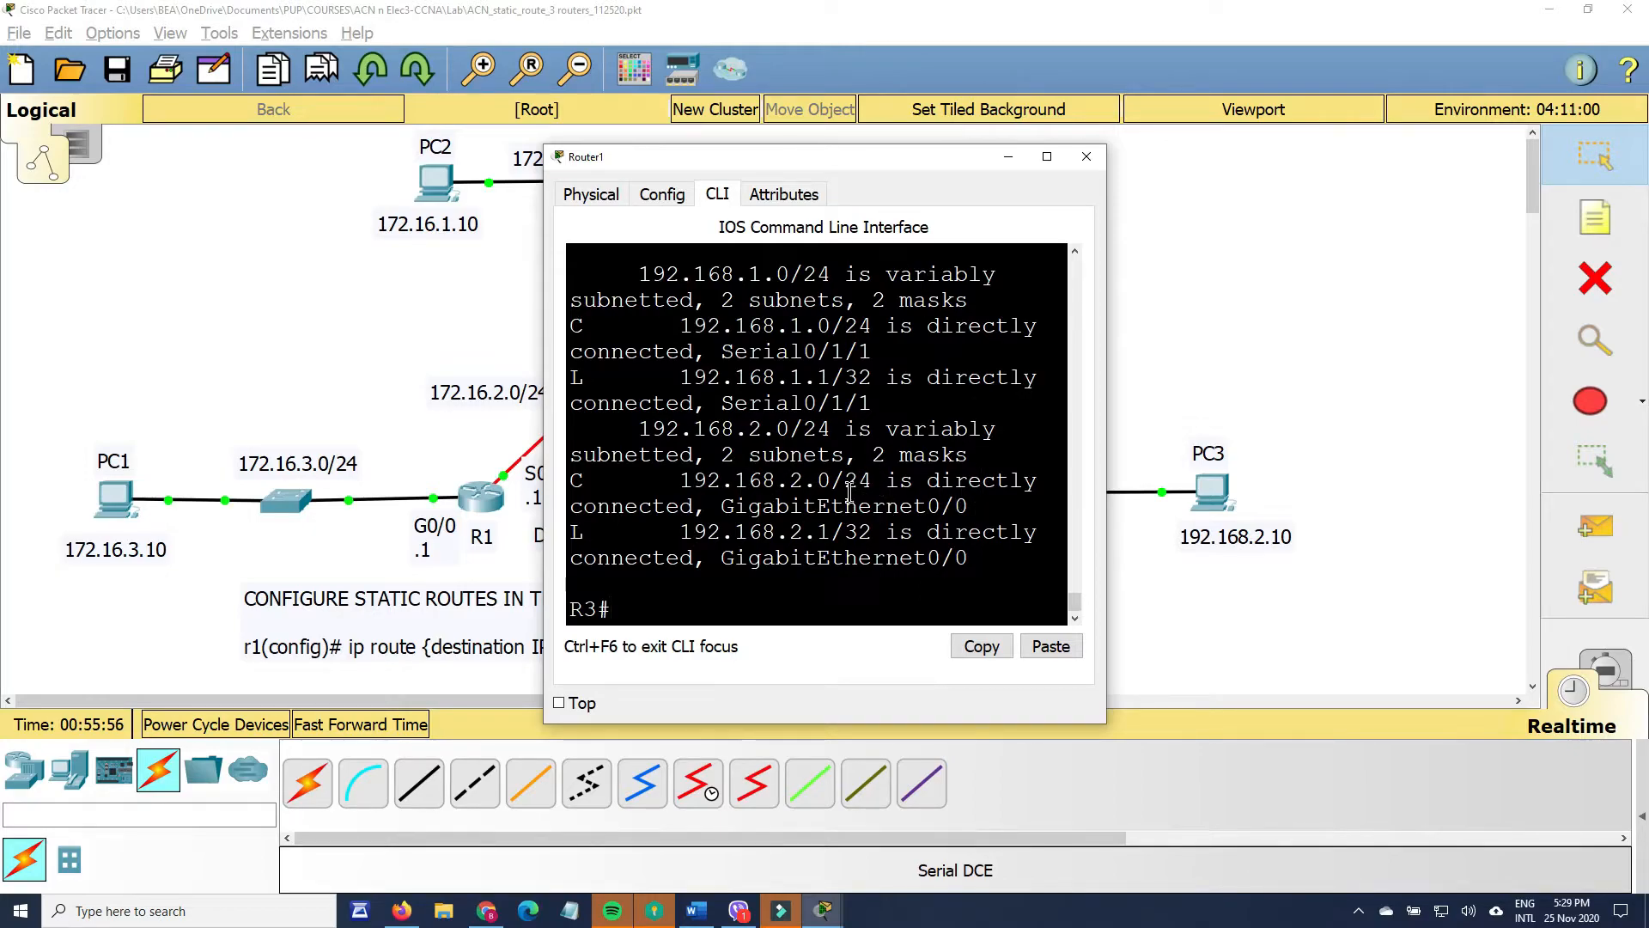
{"action": "scroll", "coordinate": [812, 498], "scroll_direction": "up", "scroll_amount": 1}
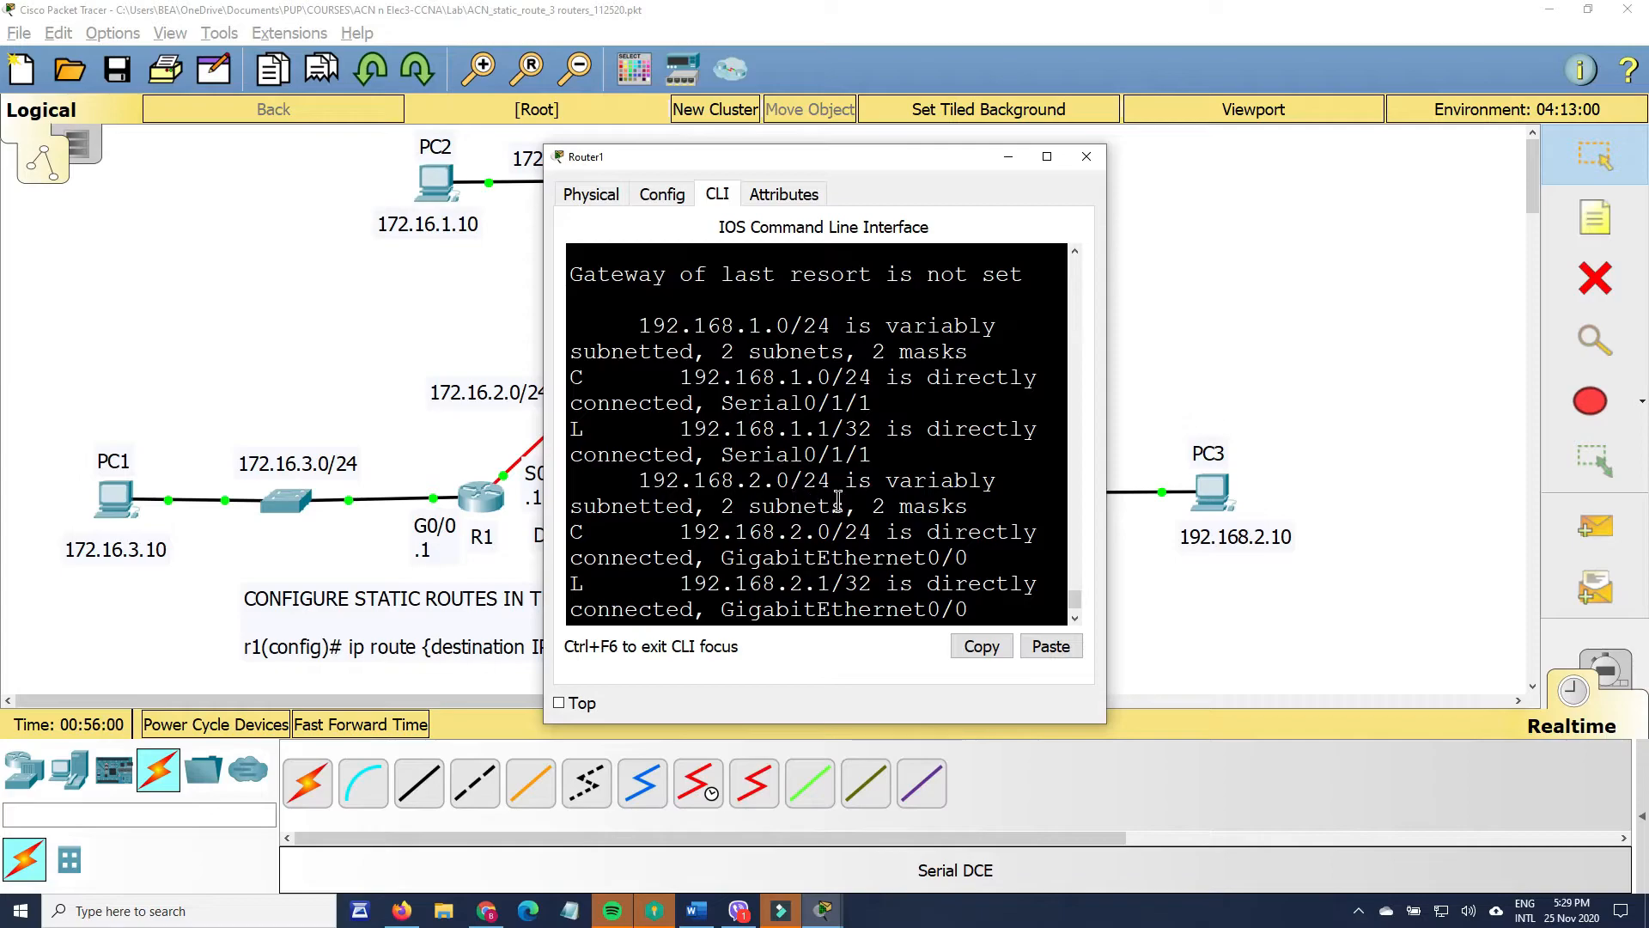
{"action": "scroll", "coordinate": [838, 503], "scroll_direction": "down", "scroll_amount": 1}
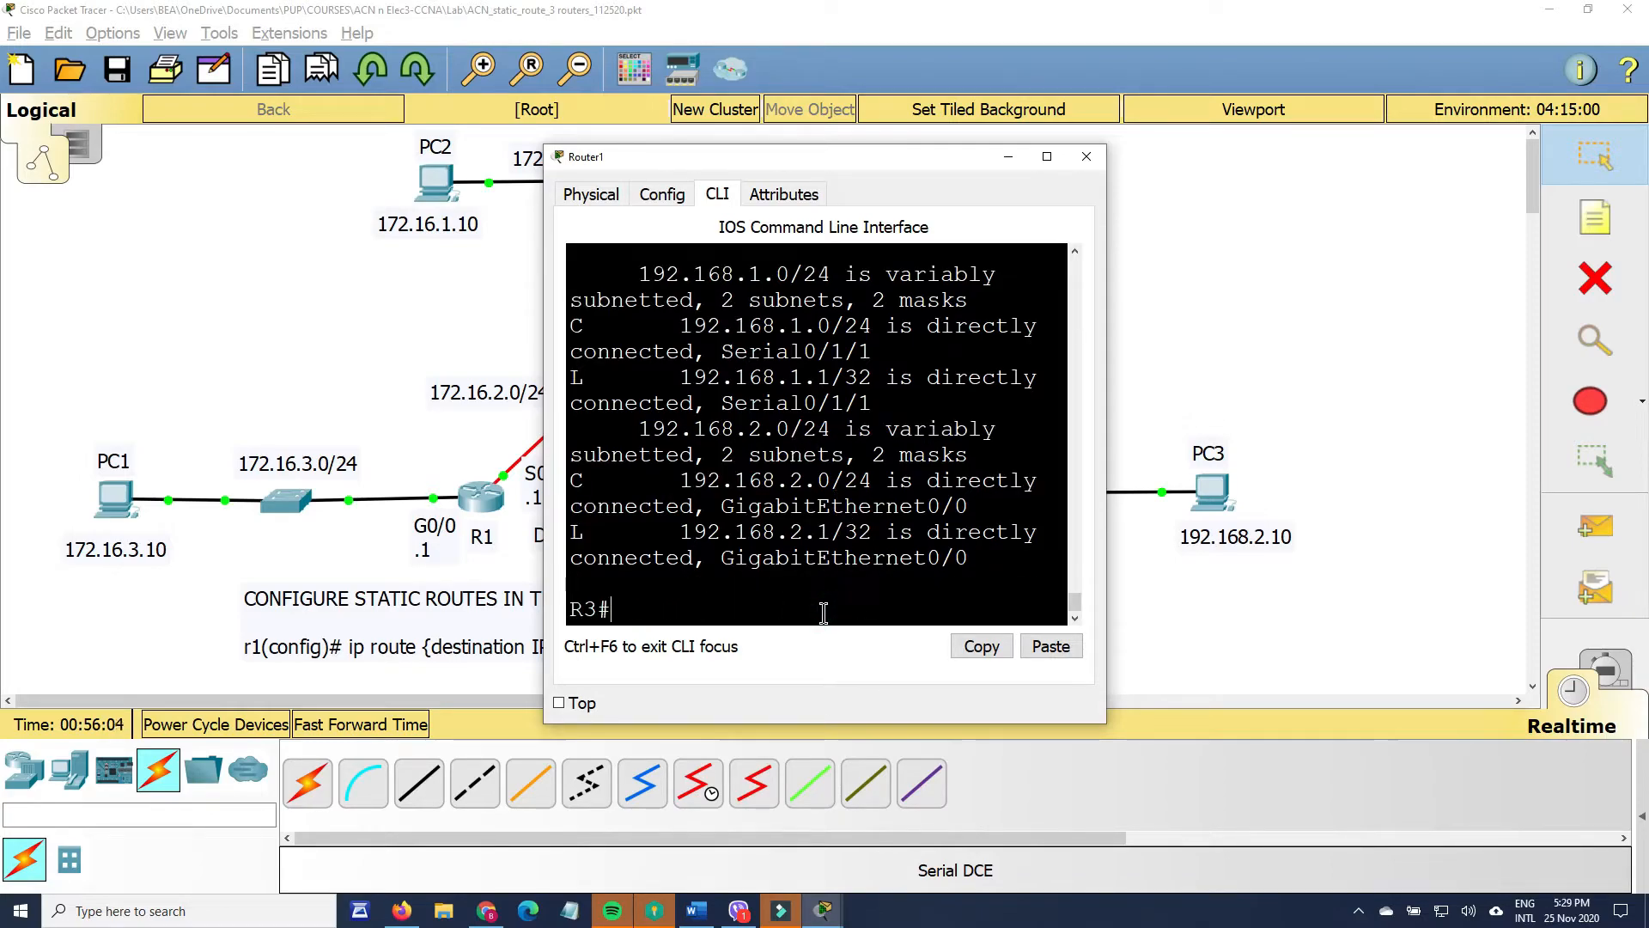
{"action": "type", "text": "conf t"}
{"action": "key", "text": "Return"}
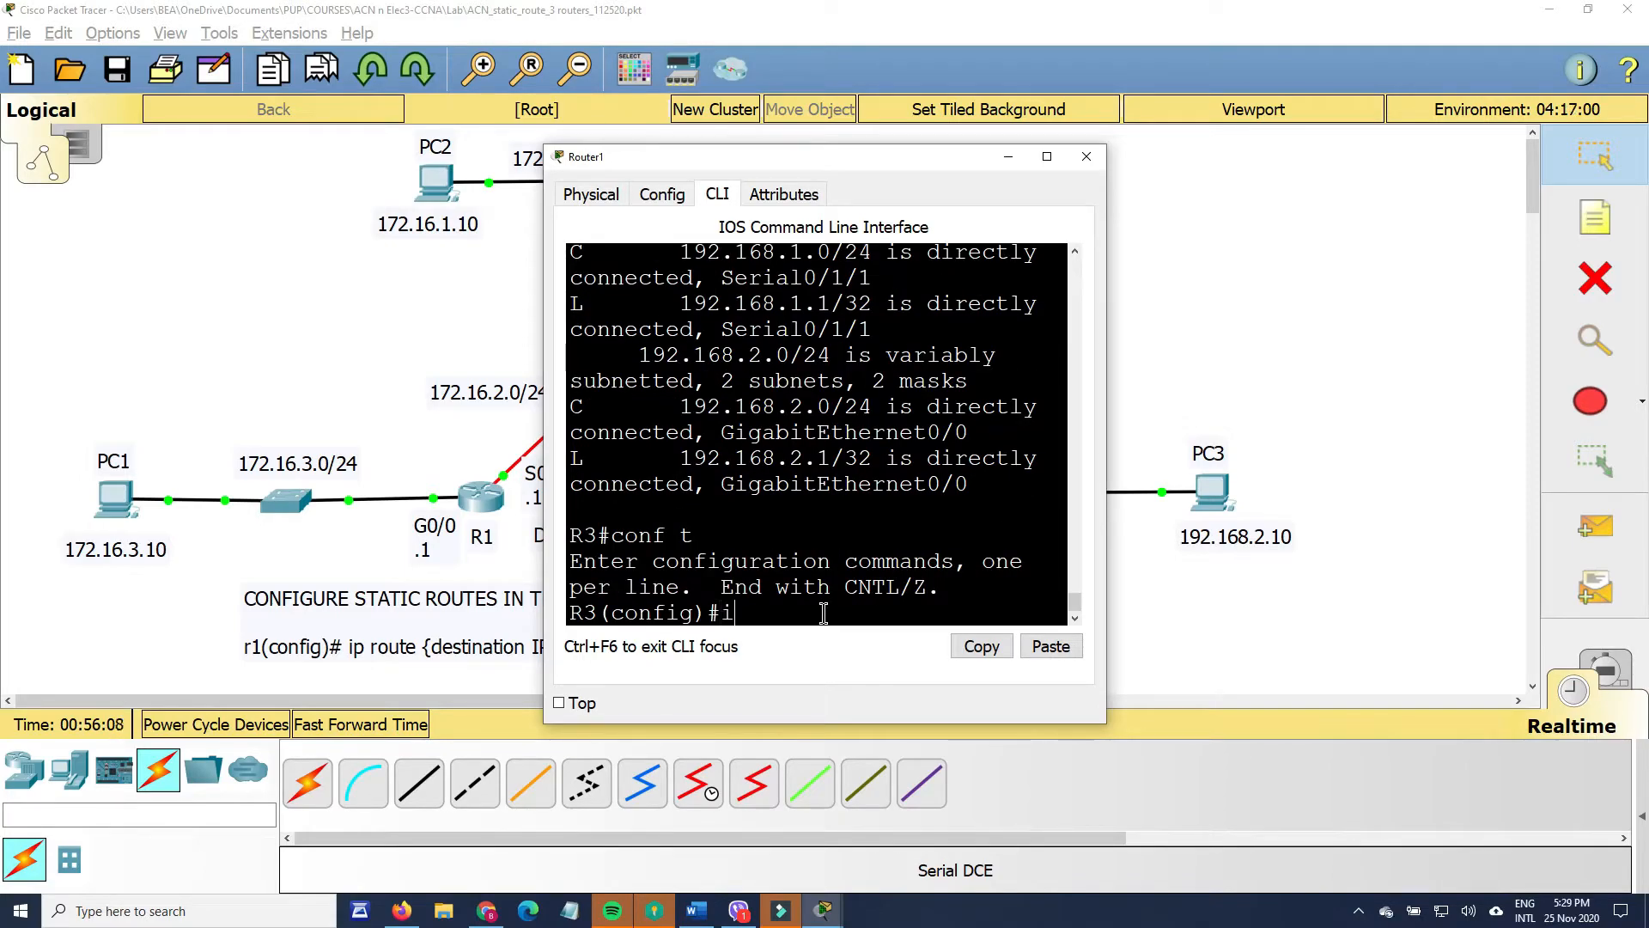
- Add a static route on R3 to network 172.16.1.0 with mask 255.255.255.0 through exit interface s0/1/1
{"action": "type", "text": "ip route"}
{"action": "left_click_drag", "start_coordinate": [823, 157], "coordinate": [1072, 156]}
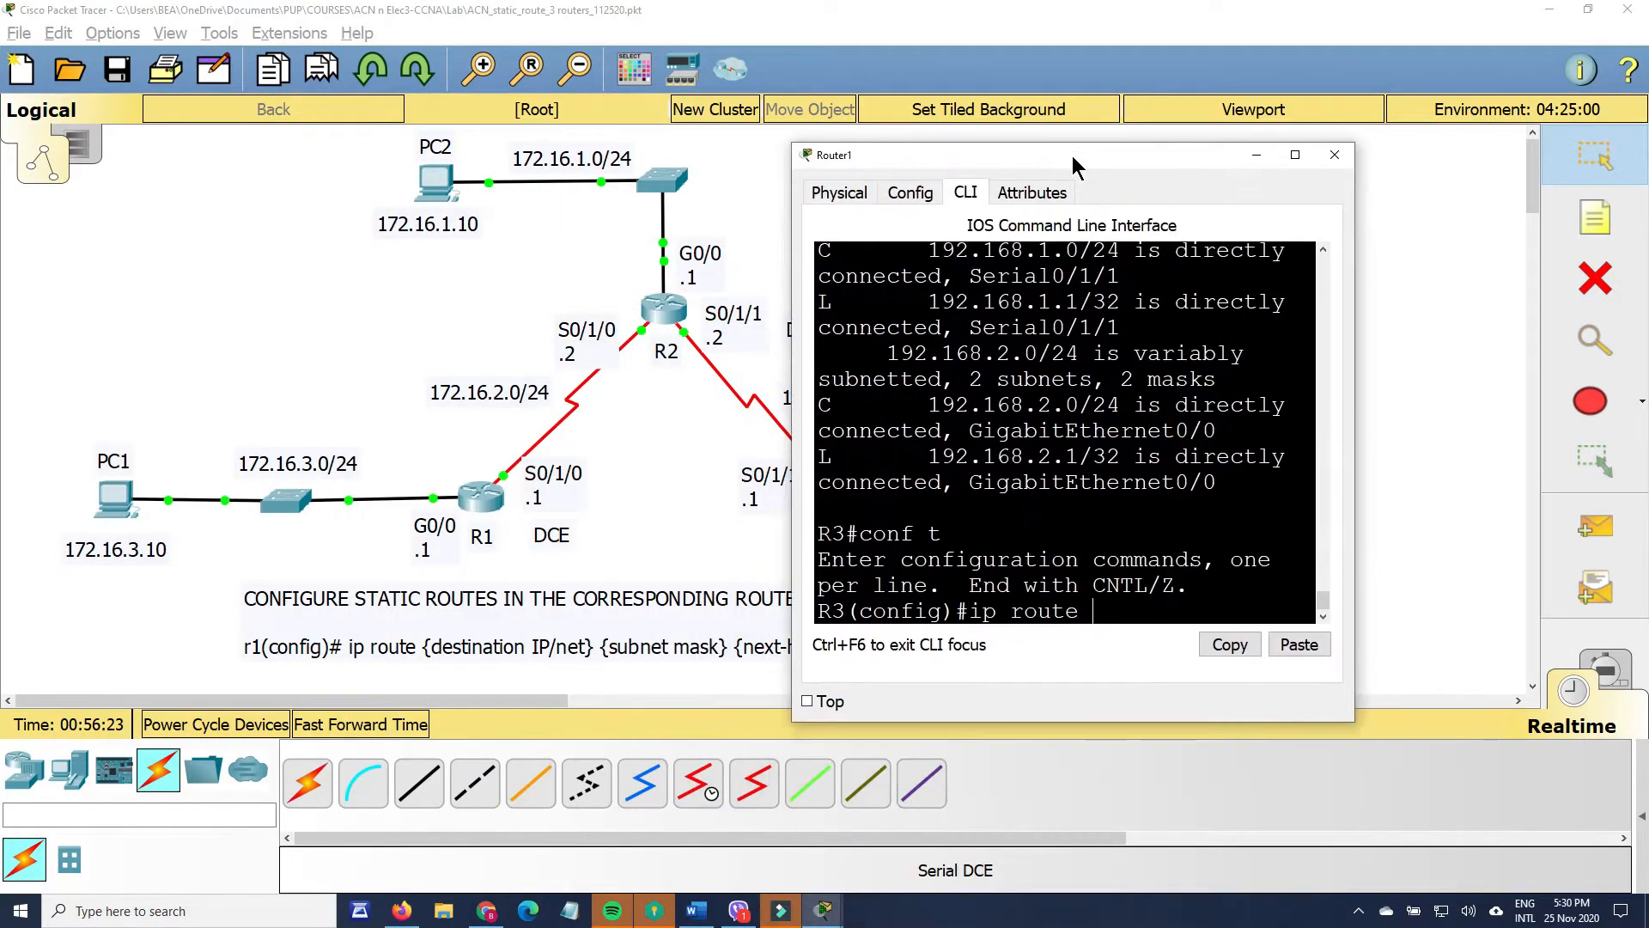
{"action": "type", "text": "172.16.1.0 2"}
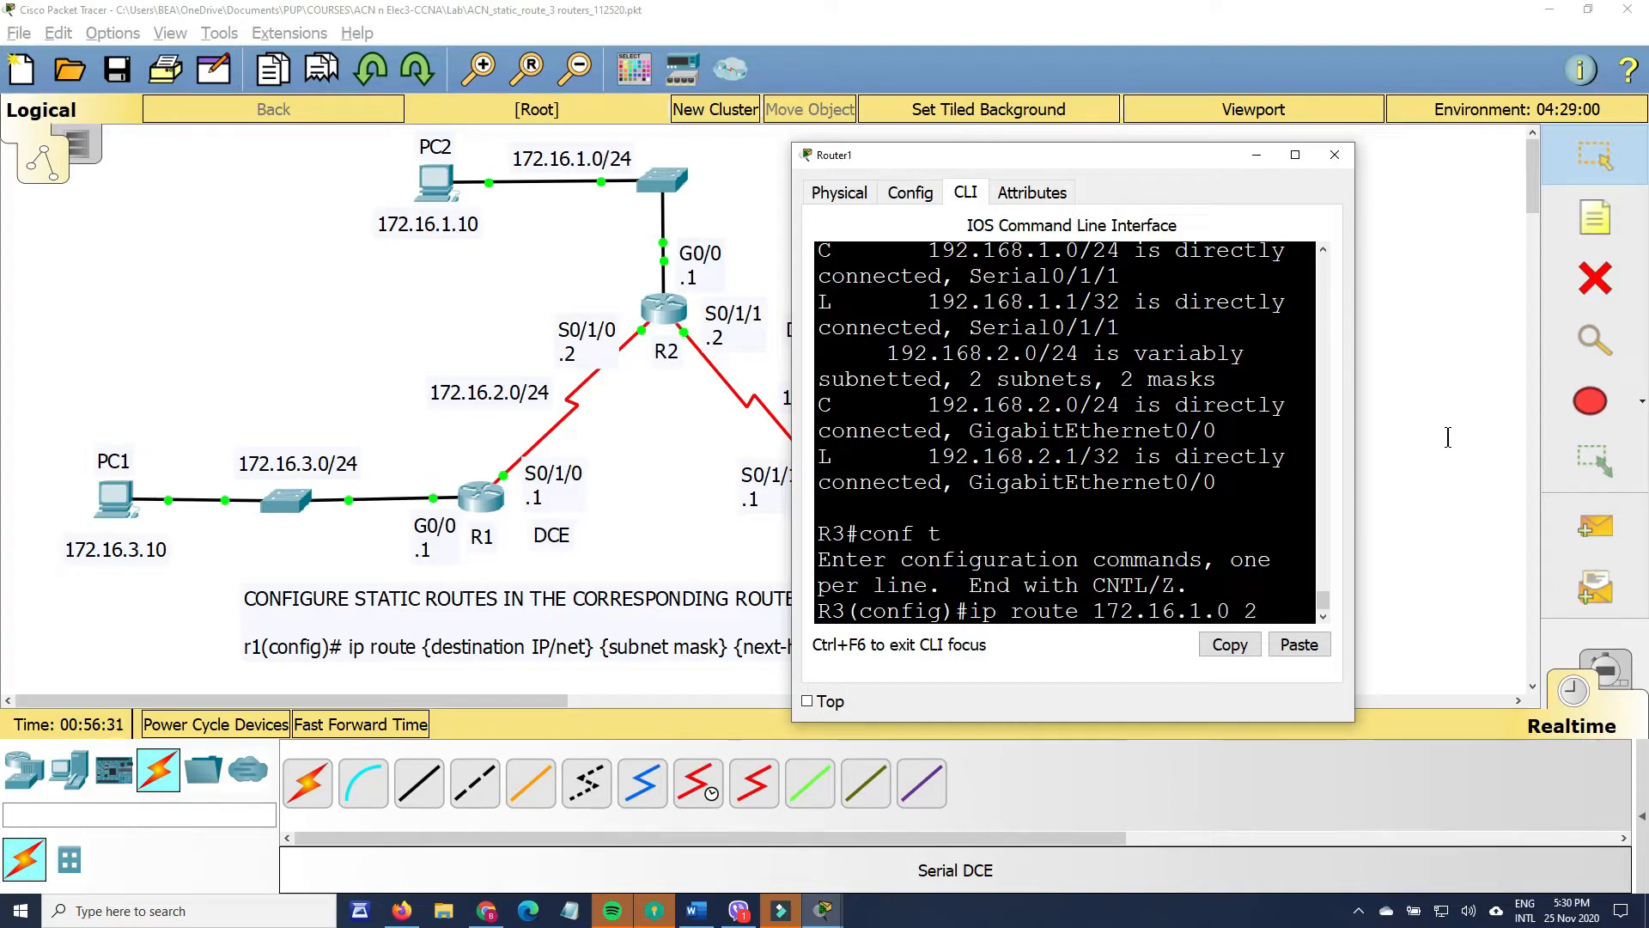
{"action": "type", "text": "55.255.255.0"}
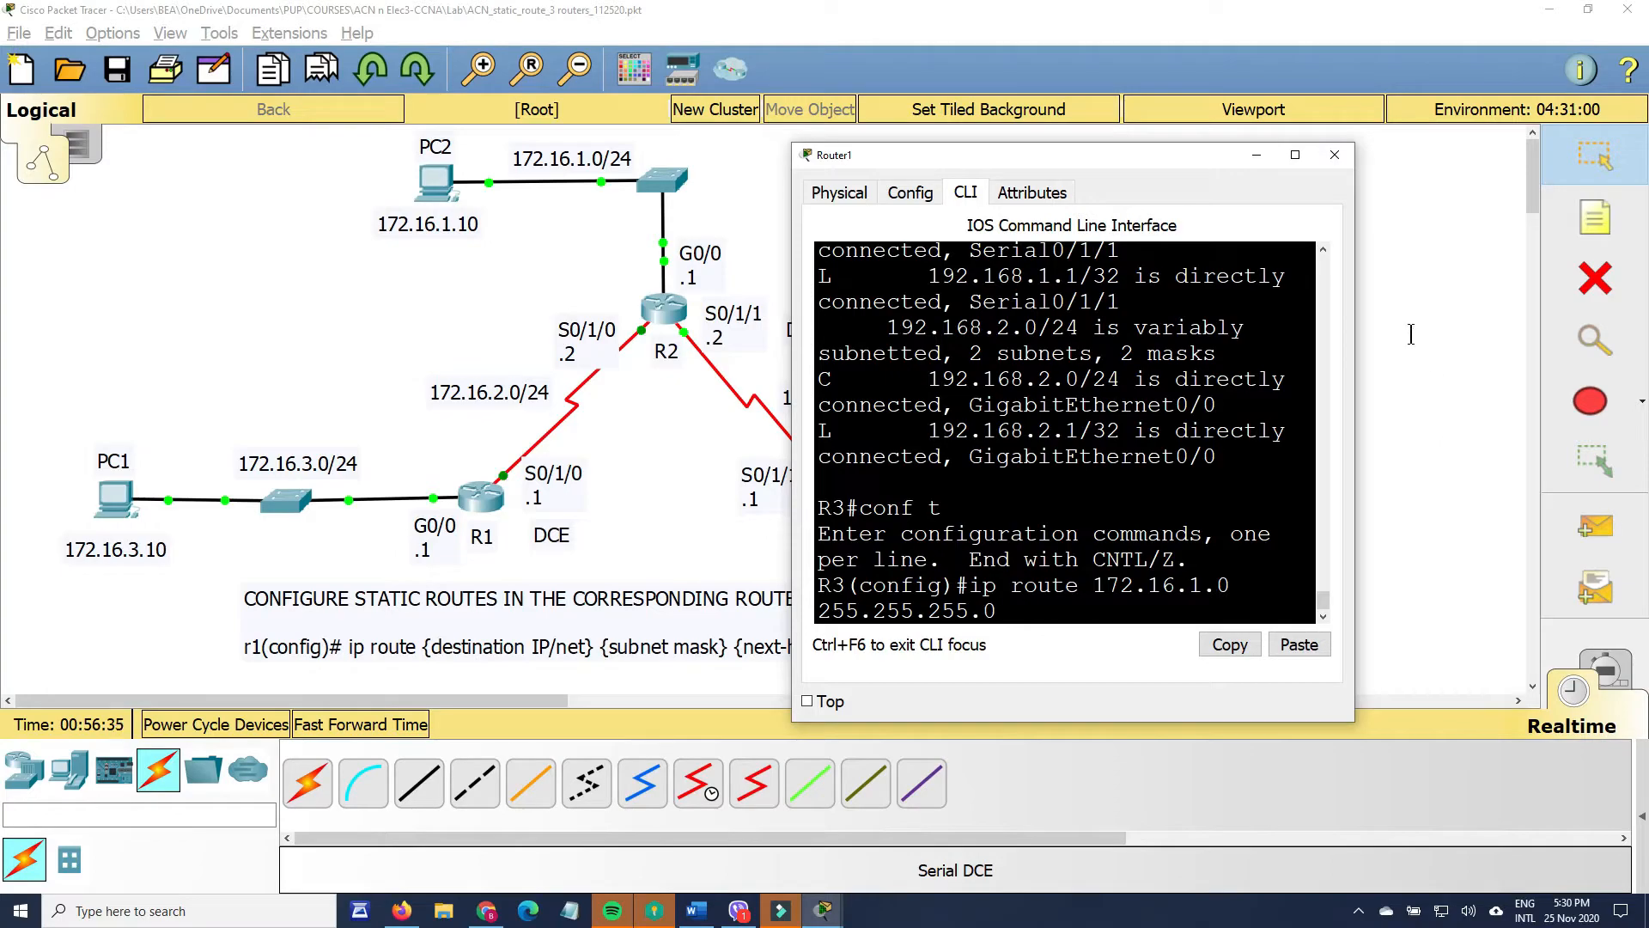
{"action": "left_click_drag", "start_coordinate": [1174, 157], "coordinate": [1437, 289]}
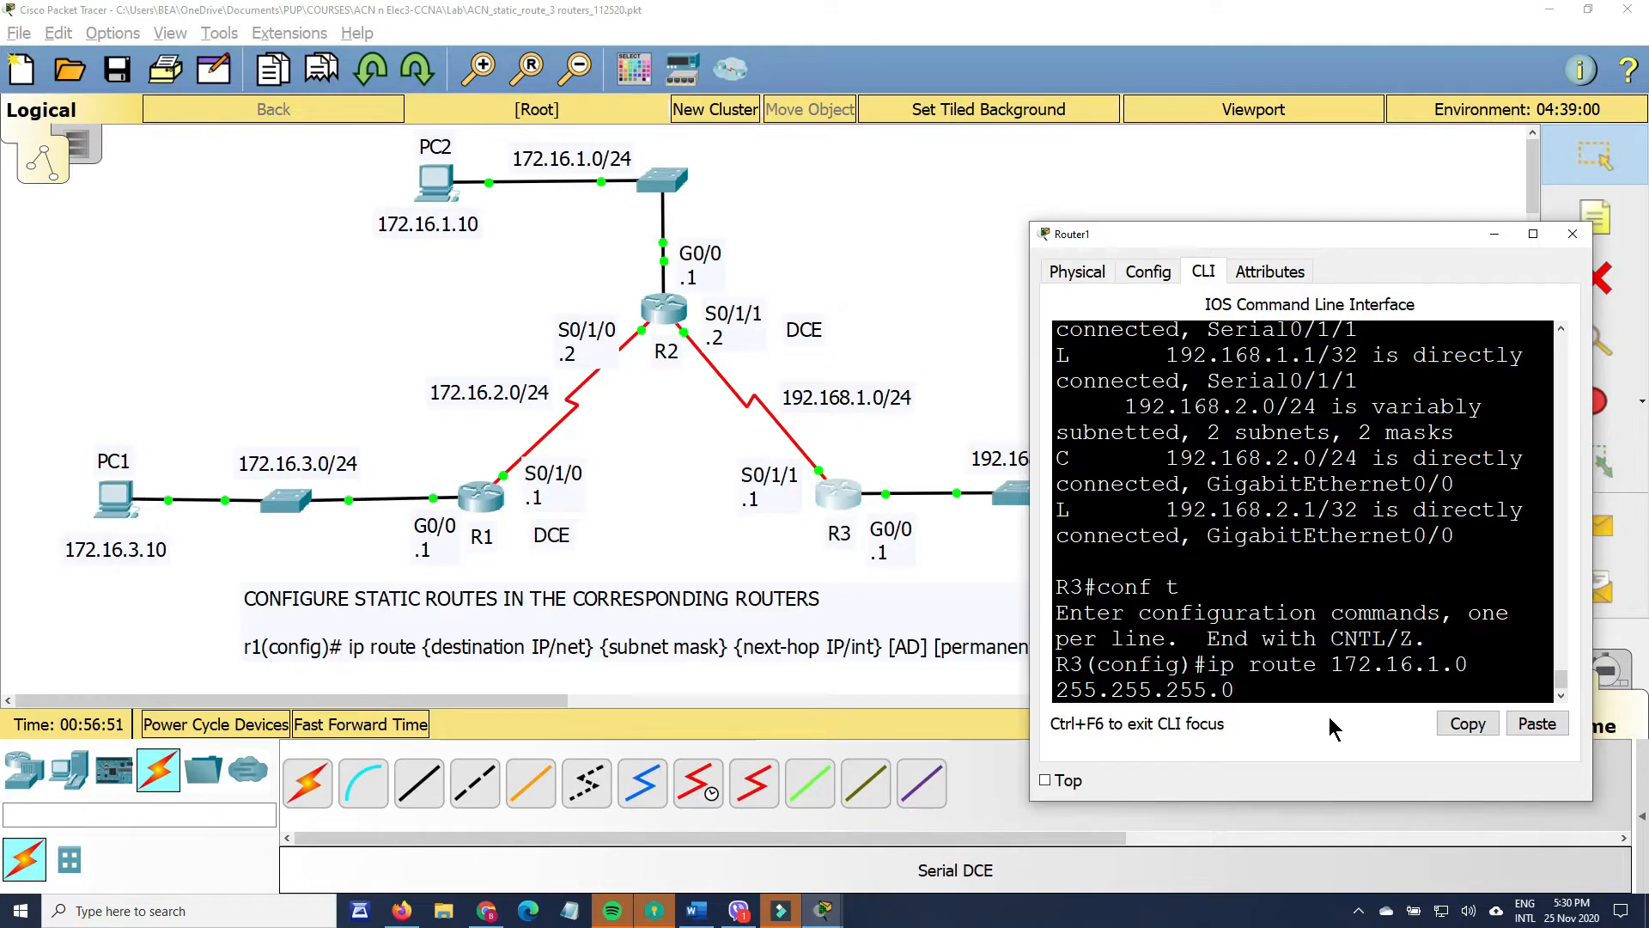
{"action": "type", "text": "2"}
{"action": "key", "text": "BackSpace"}
{"action": "type", "text": "s0/1/"}
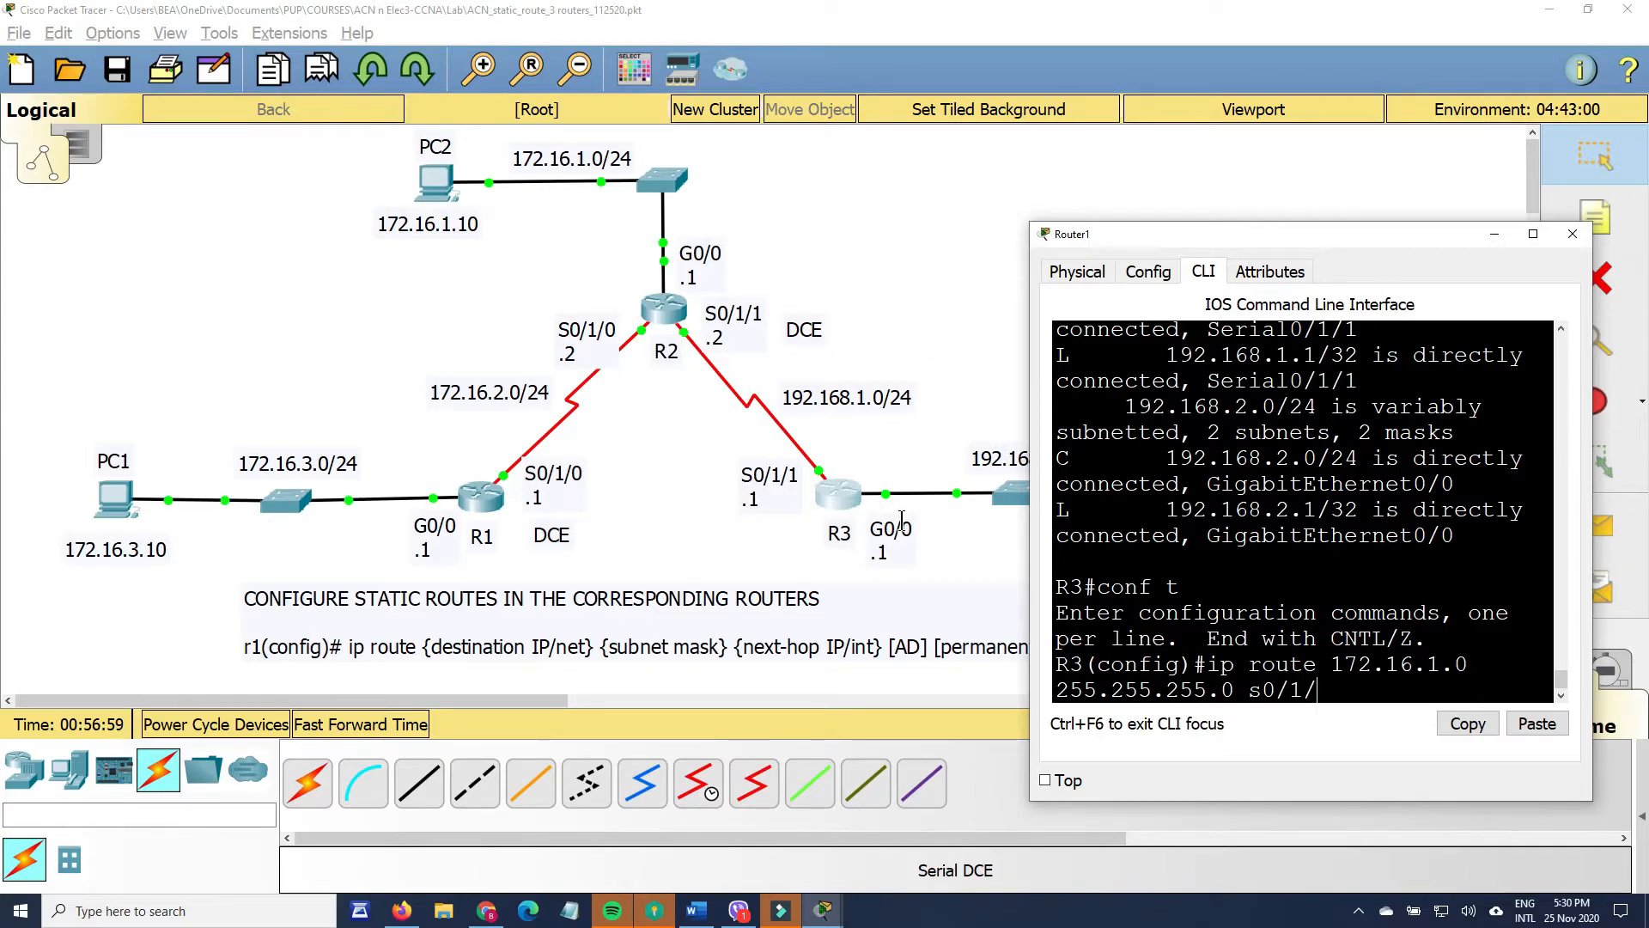
{"action": "type", "text": "1"}
{"action": "key", "text": "Return"}
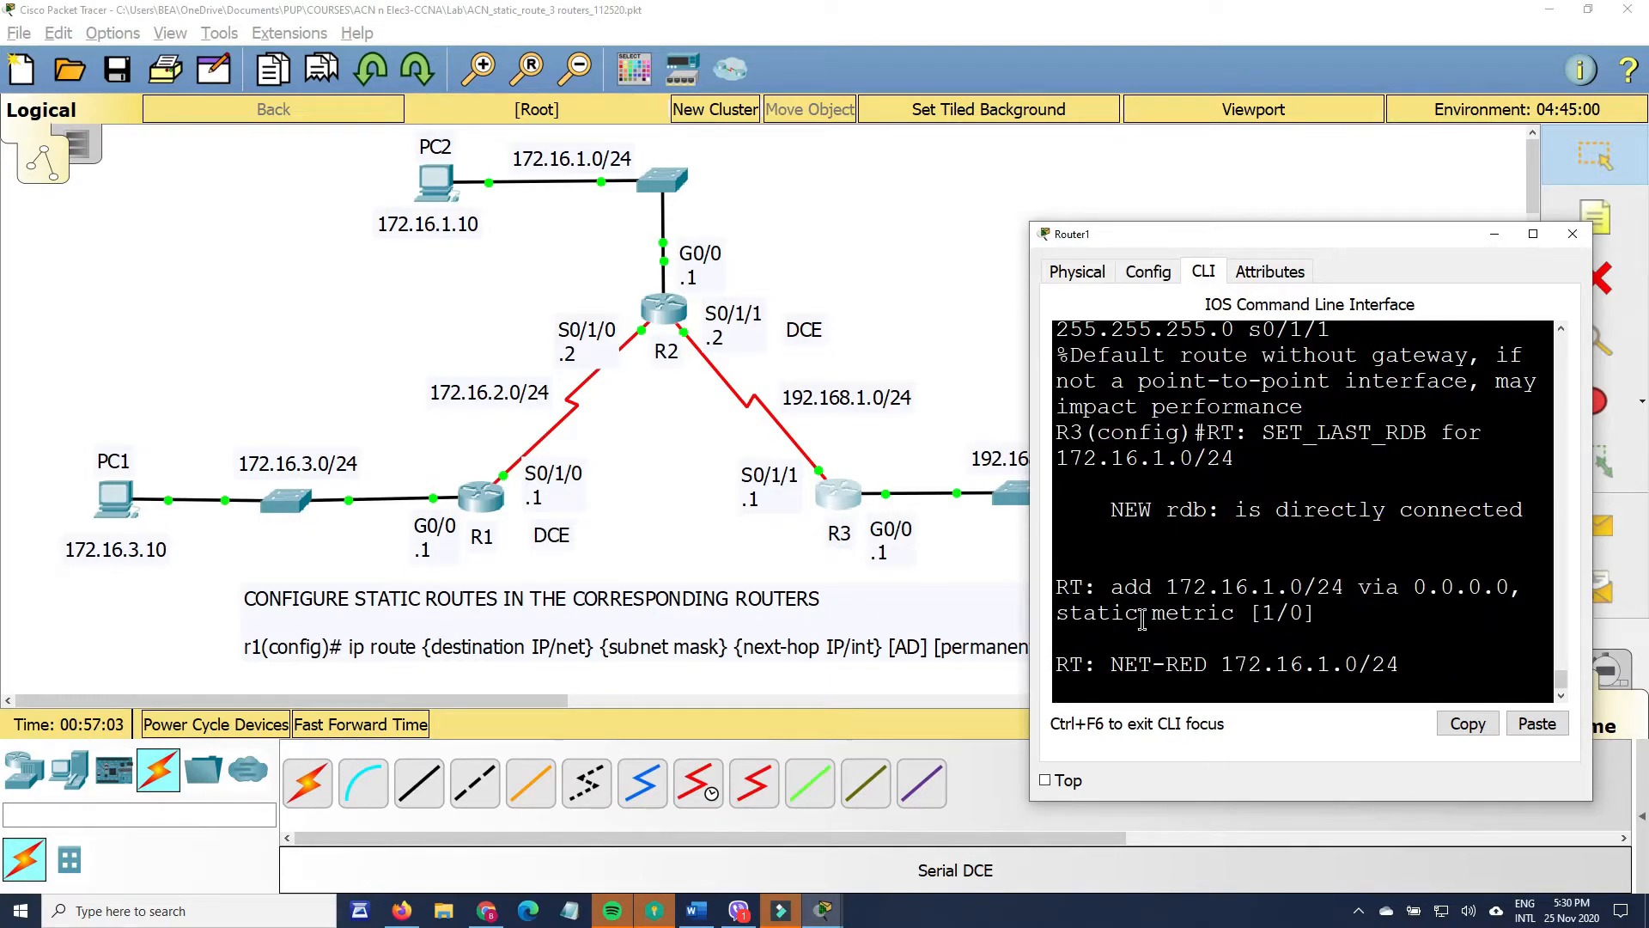
{"action": "key", "text": "Return"}
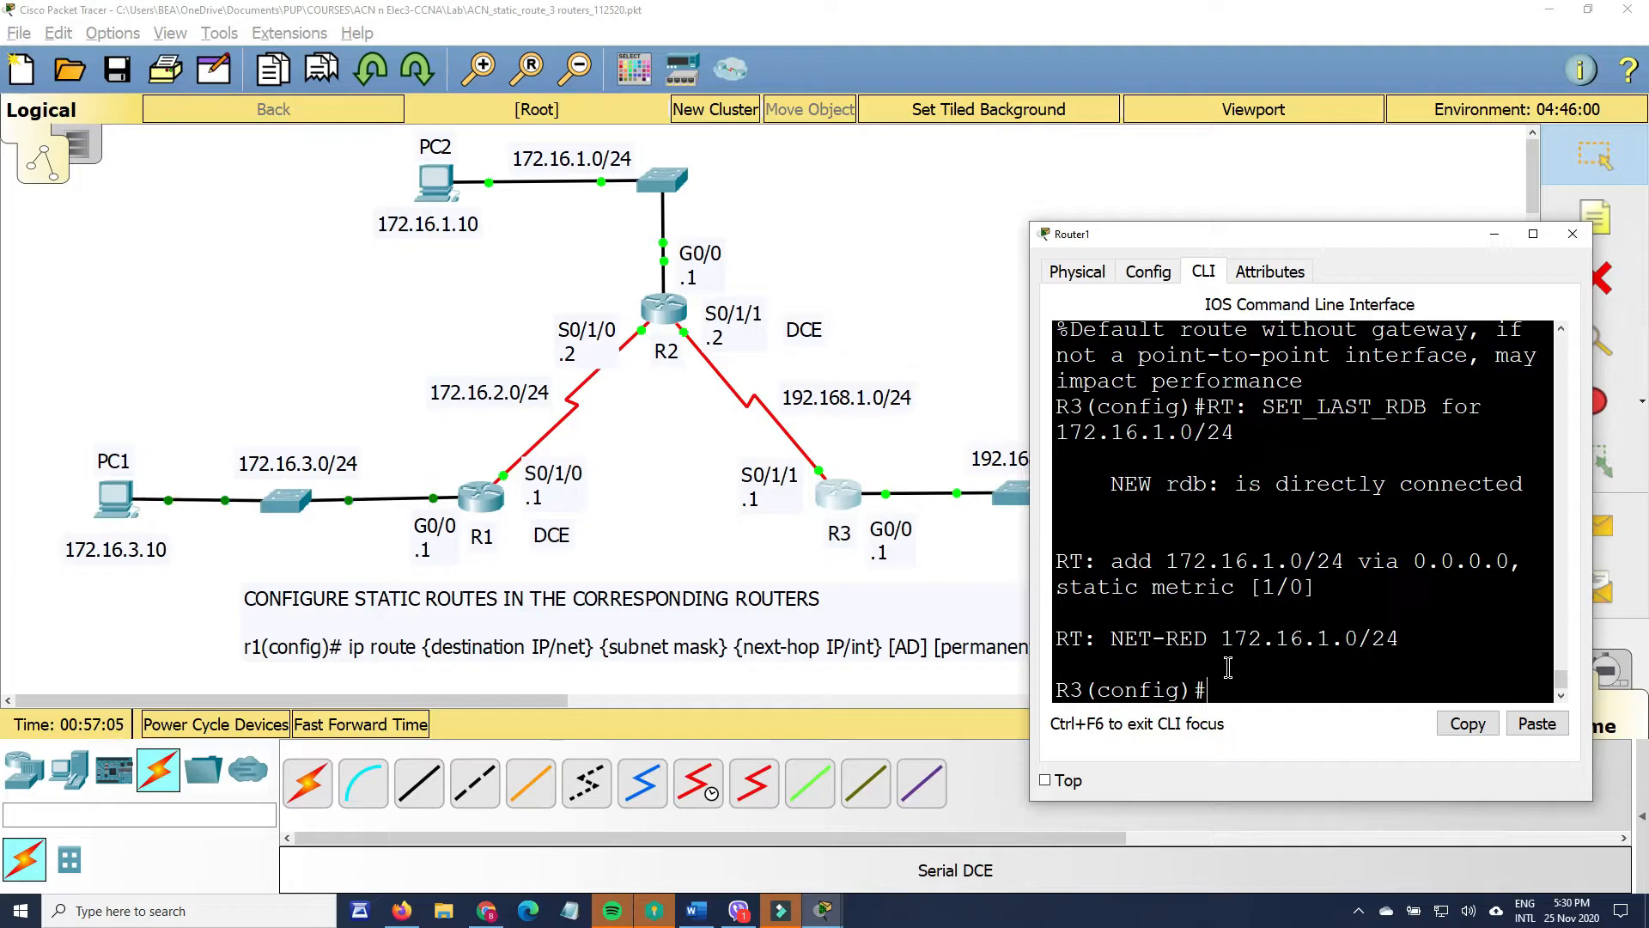
- Show R3's routing table from configuration mode with "do sh ip route" and check the static entry for 172.16.1.0/24
{"action": "type", "text": "do sh rip"}
{"action": "key", "text": "BackSpace"}
{"action": "key", "text": "BackSpace"}
{"action": "key", "text": "BackSpace"}
{"action": "type", "text": "ip rot"}
{"action": "key", "text": "BackSpace"}
{"action": "type", "text": "ute"}
{"action": "key", "text": "Return"}
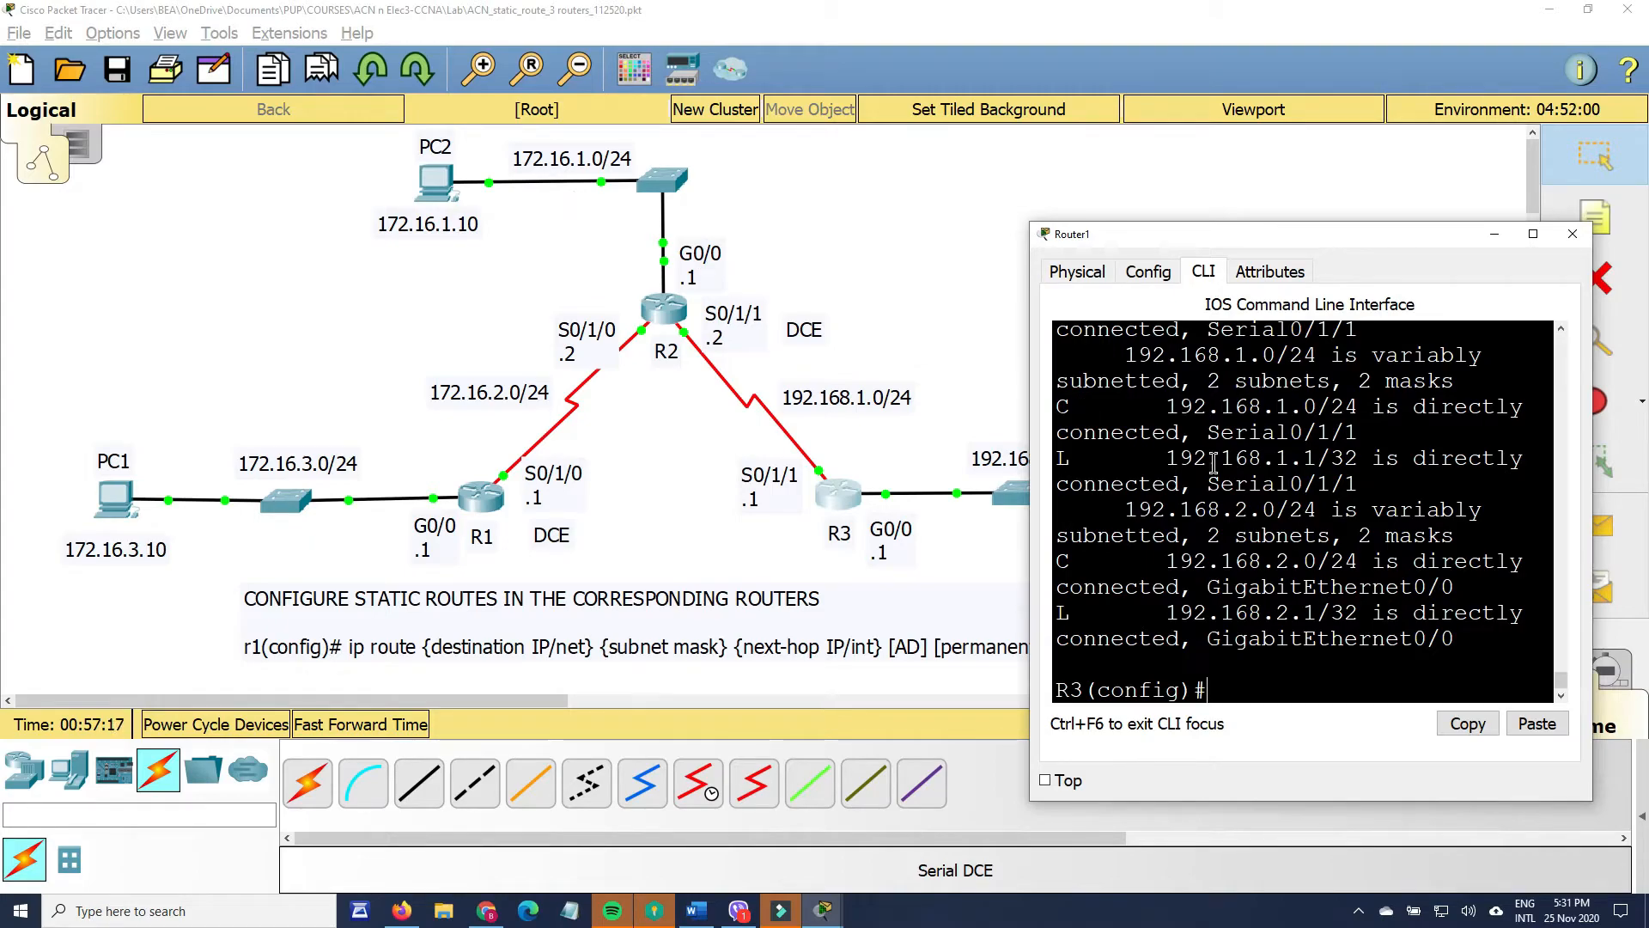
{"action": "scroll", "coordinate": [1304, 545], "scroll_direction": "up", "scroll_amount": 1}
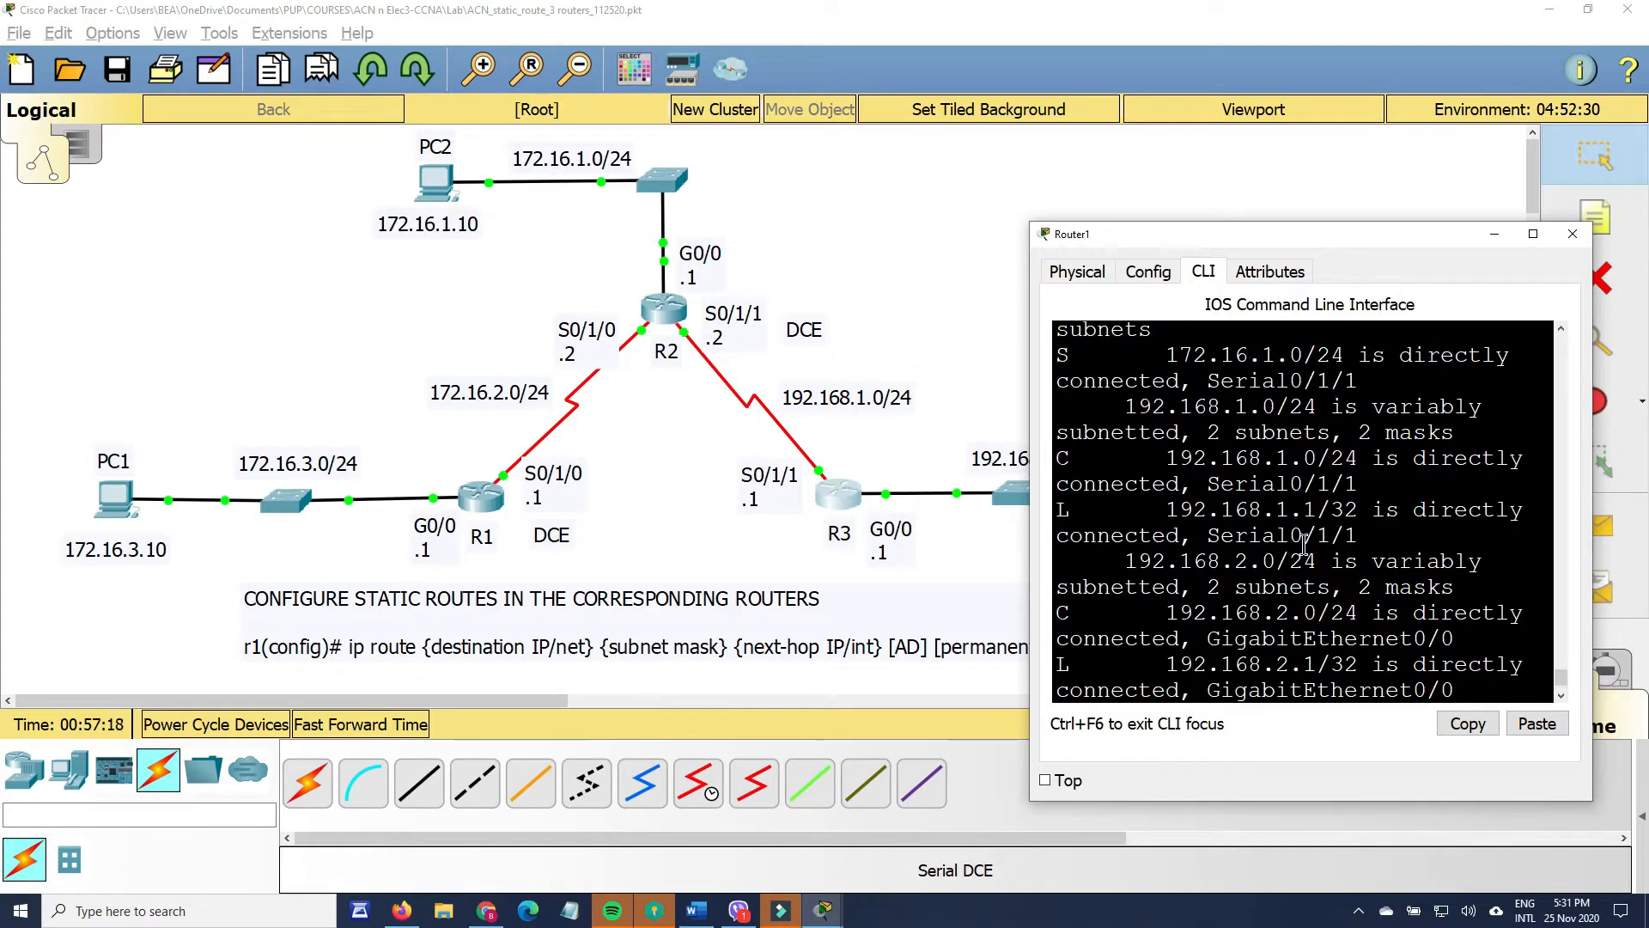
{"action": "left_click", "coordinate": [1063, 354]}
{"action": "left_click_drag", "start_coordinate": [1294, 343], "coordinate": [1359, 354]}
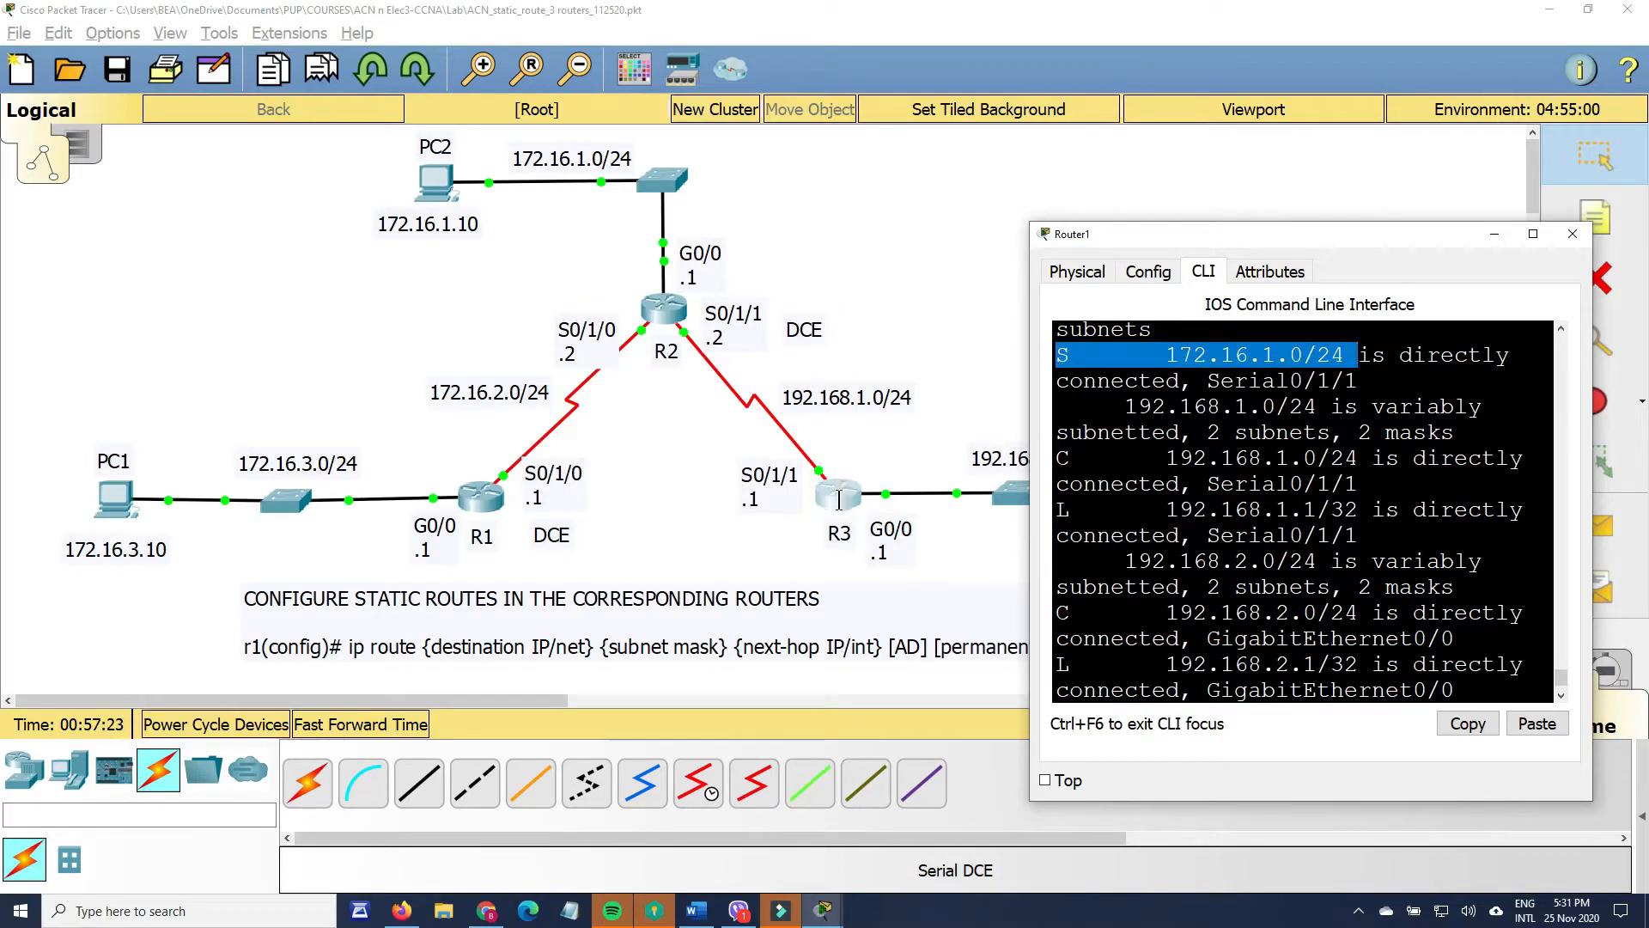
- Examine R2's routing table for the directly connected 172.16.1.0/24 network
{"action": "left_click", "coordinate": [667, 307]}
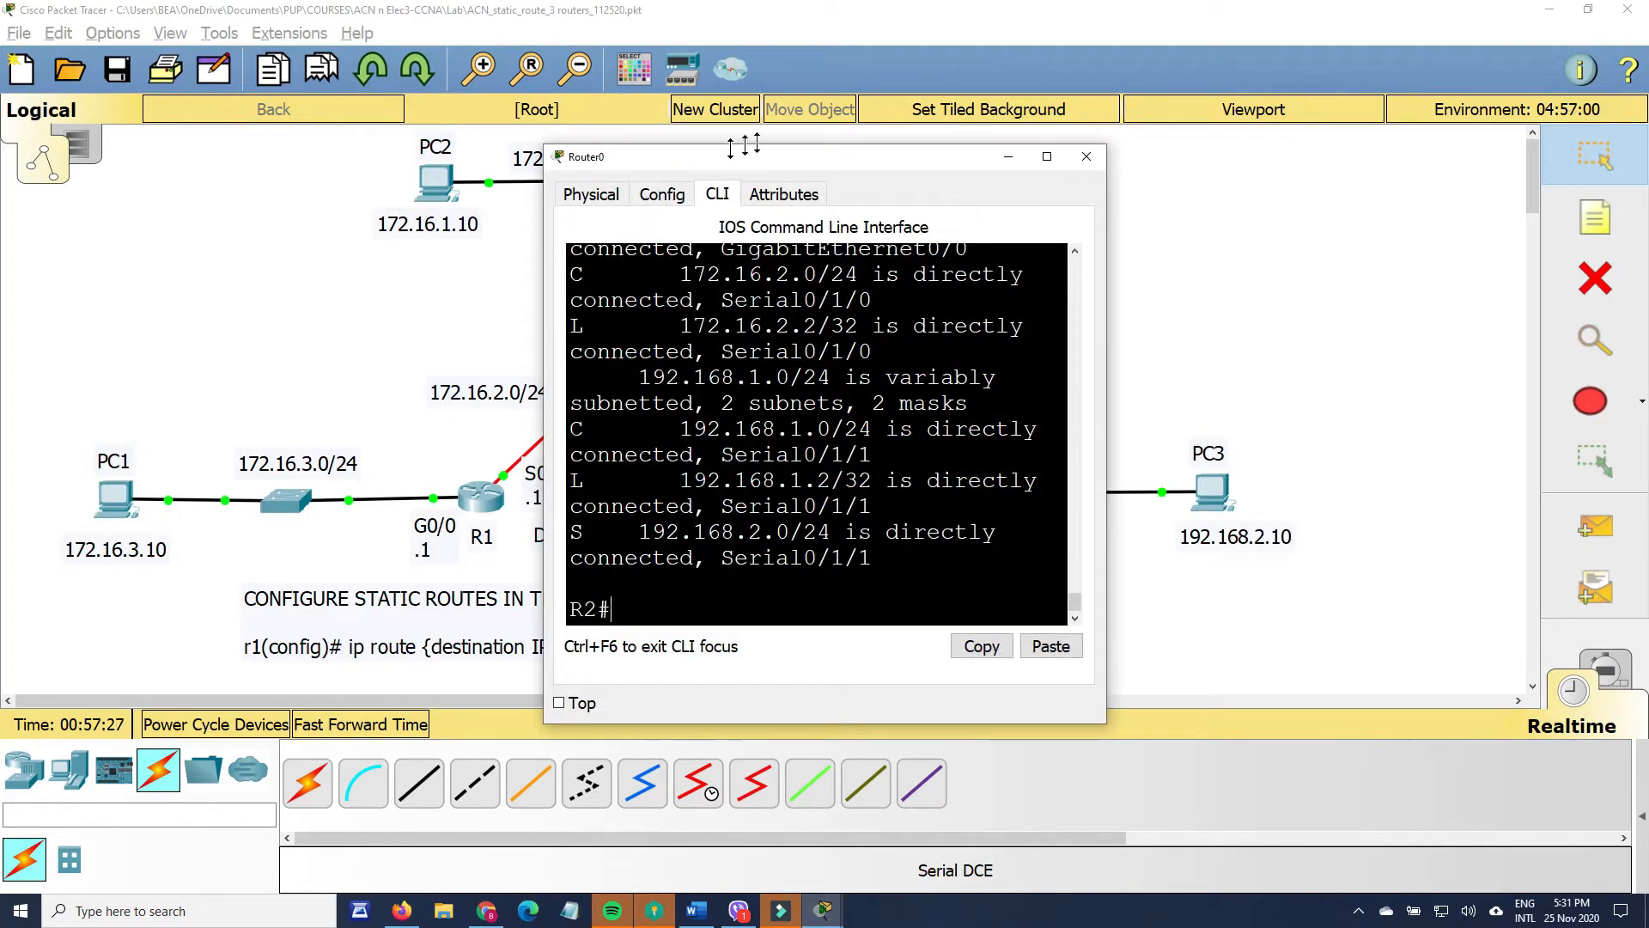
{"action": "left_click_drag", "start_coordinate": [800, 157], "coordinate": [1013, 183]}
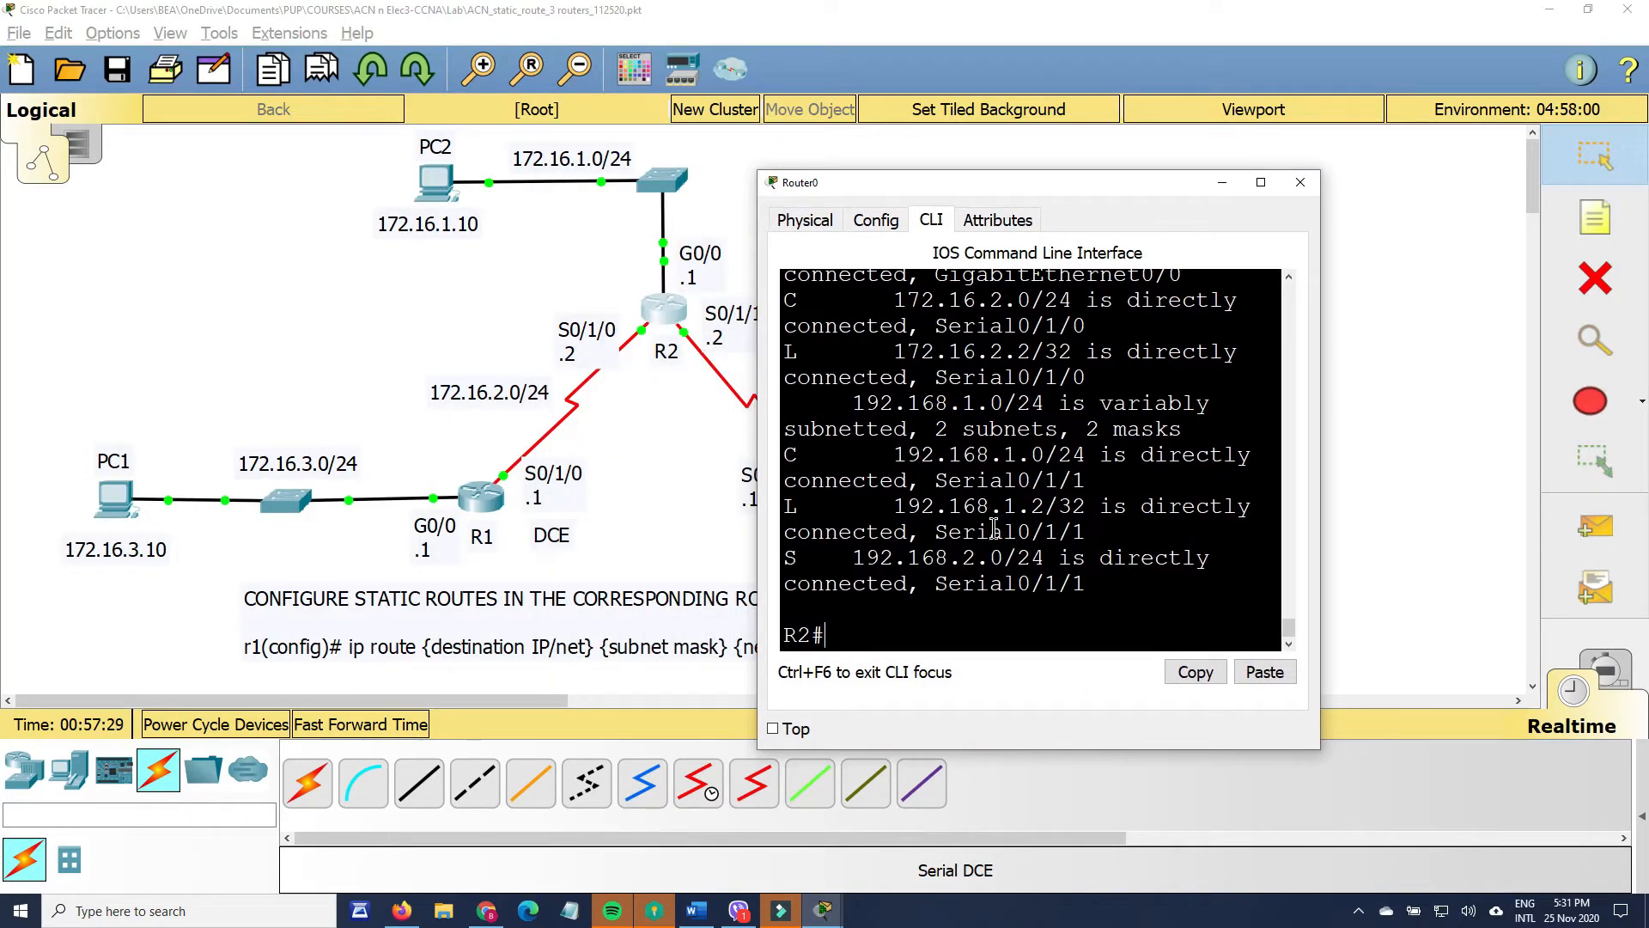
{"action": "scroll", "coordinate": [1009, 378], "scroll_direction": "up", "scroll_amount": 1}
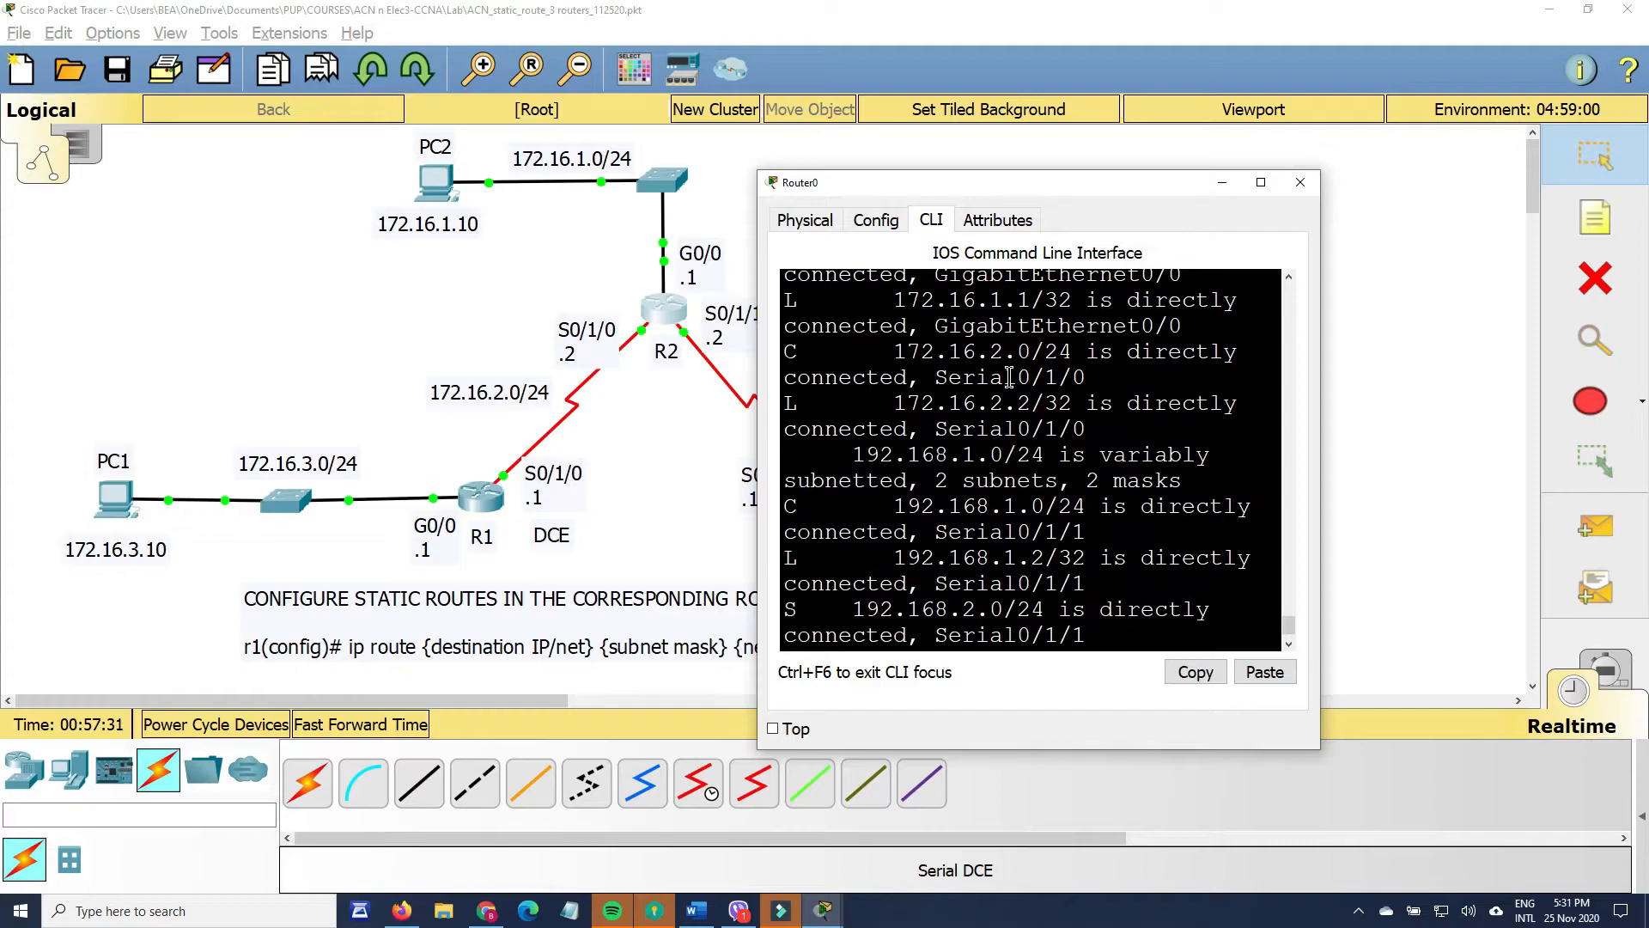
{"action": "scroll", "coordinate": [1022, 369], "scroll_direction": "up", "scroll_amount": 1}
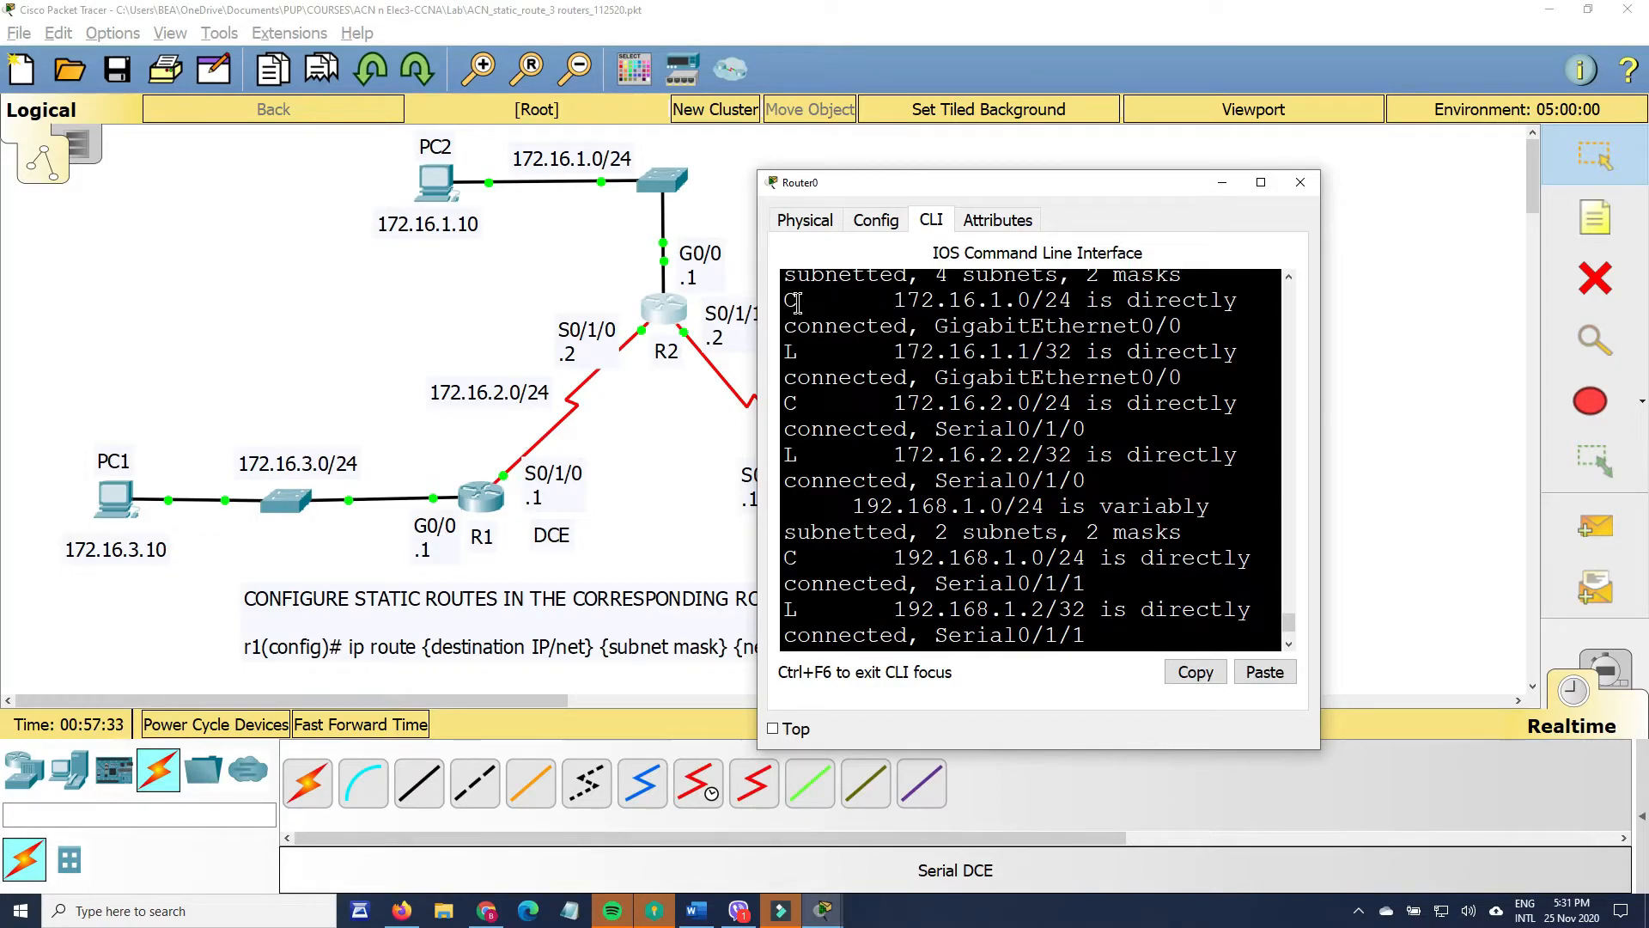
{"action": "left_click_drag", "start_coordinate": [786, 300], "coordinate": [1045, 302]}
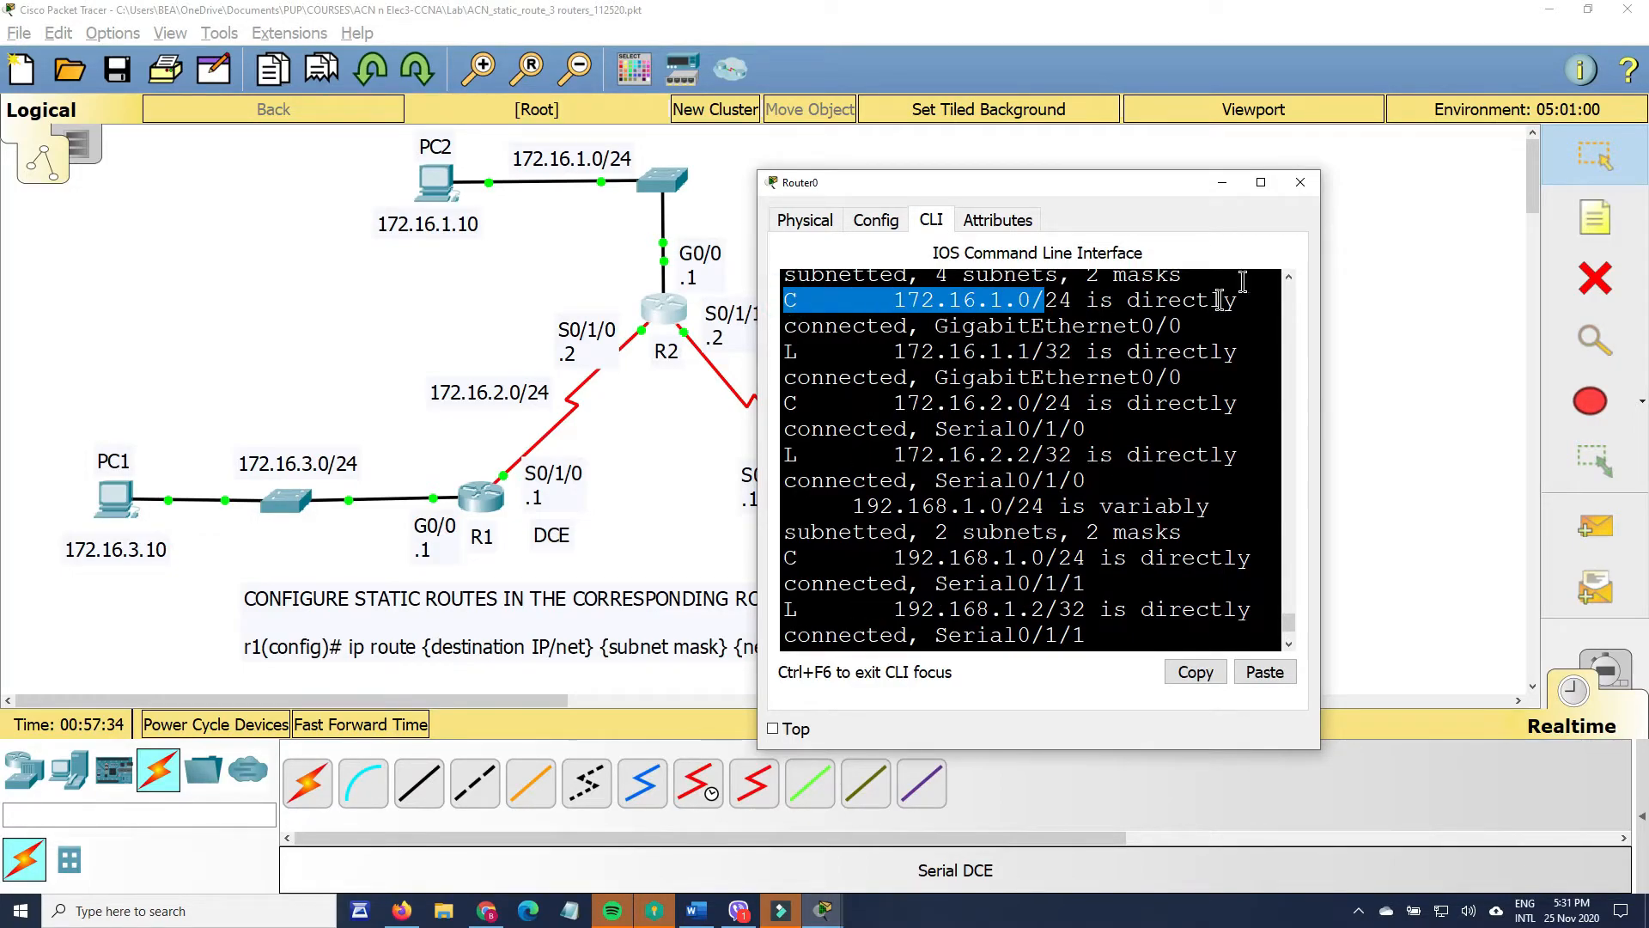
- Close R2's console and repeat the ping to 192.168.2.10 from PC2's Command Prompt
{"action": "left_click", "coordinate": [1300, 183]}
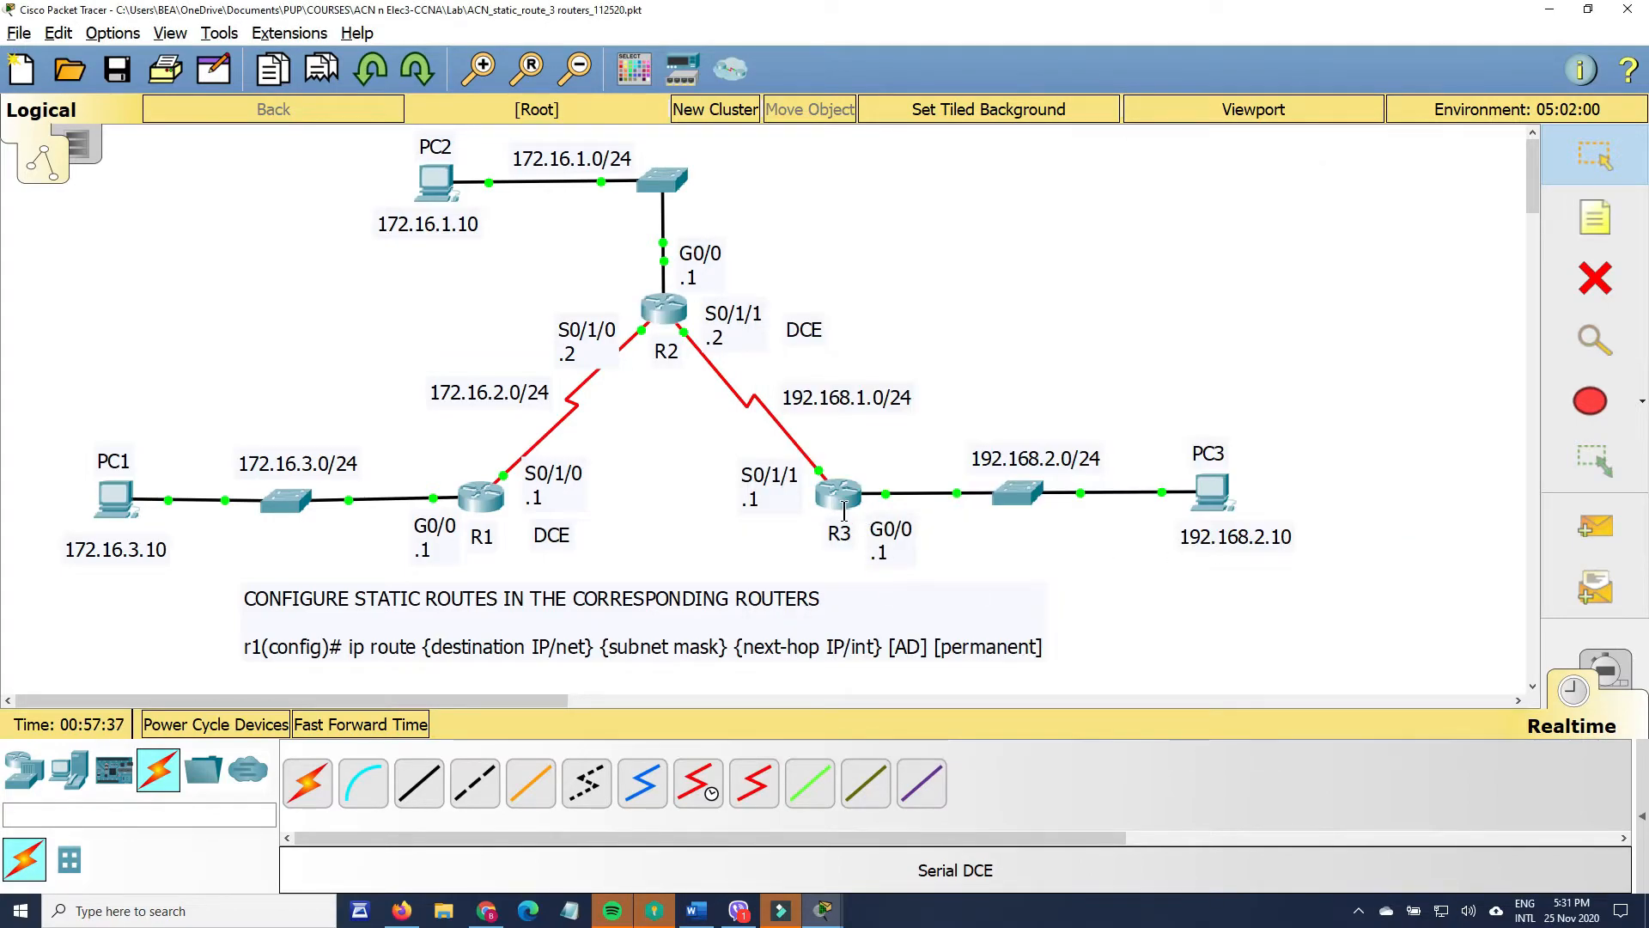
{"action": "left_click", "coordinate": [436, 182]}
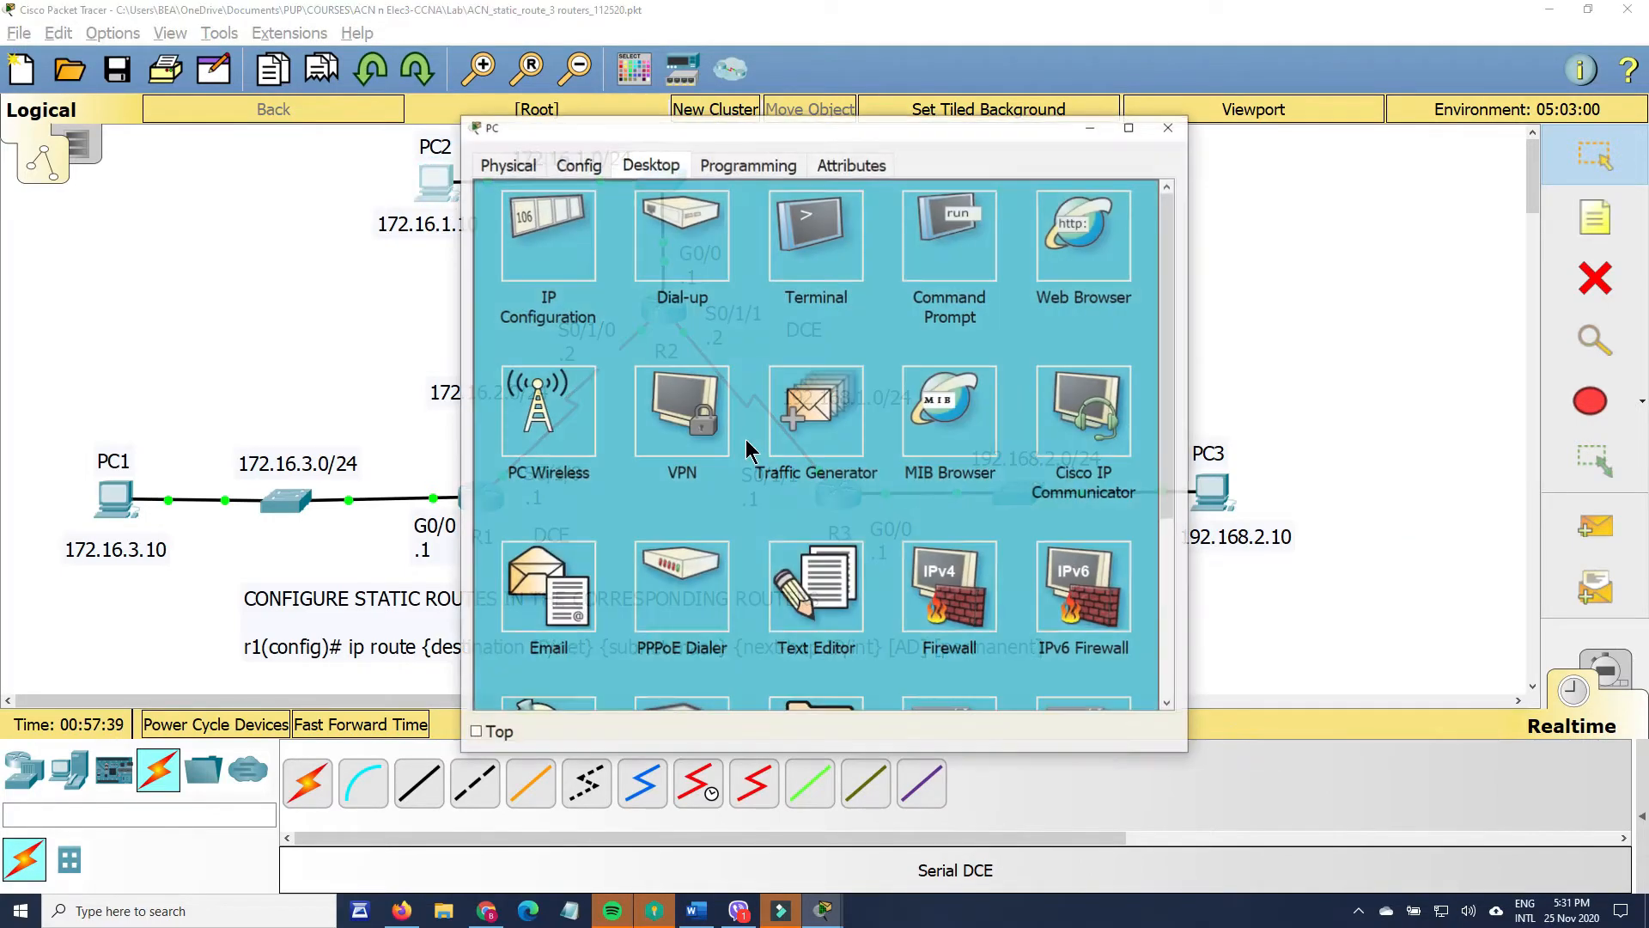
{"action": "left_click", "coordinate": [912, 244]}
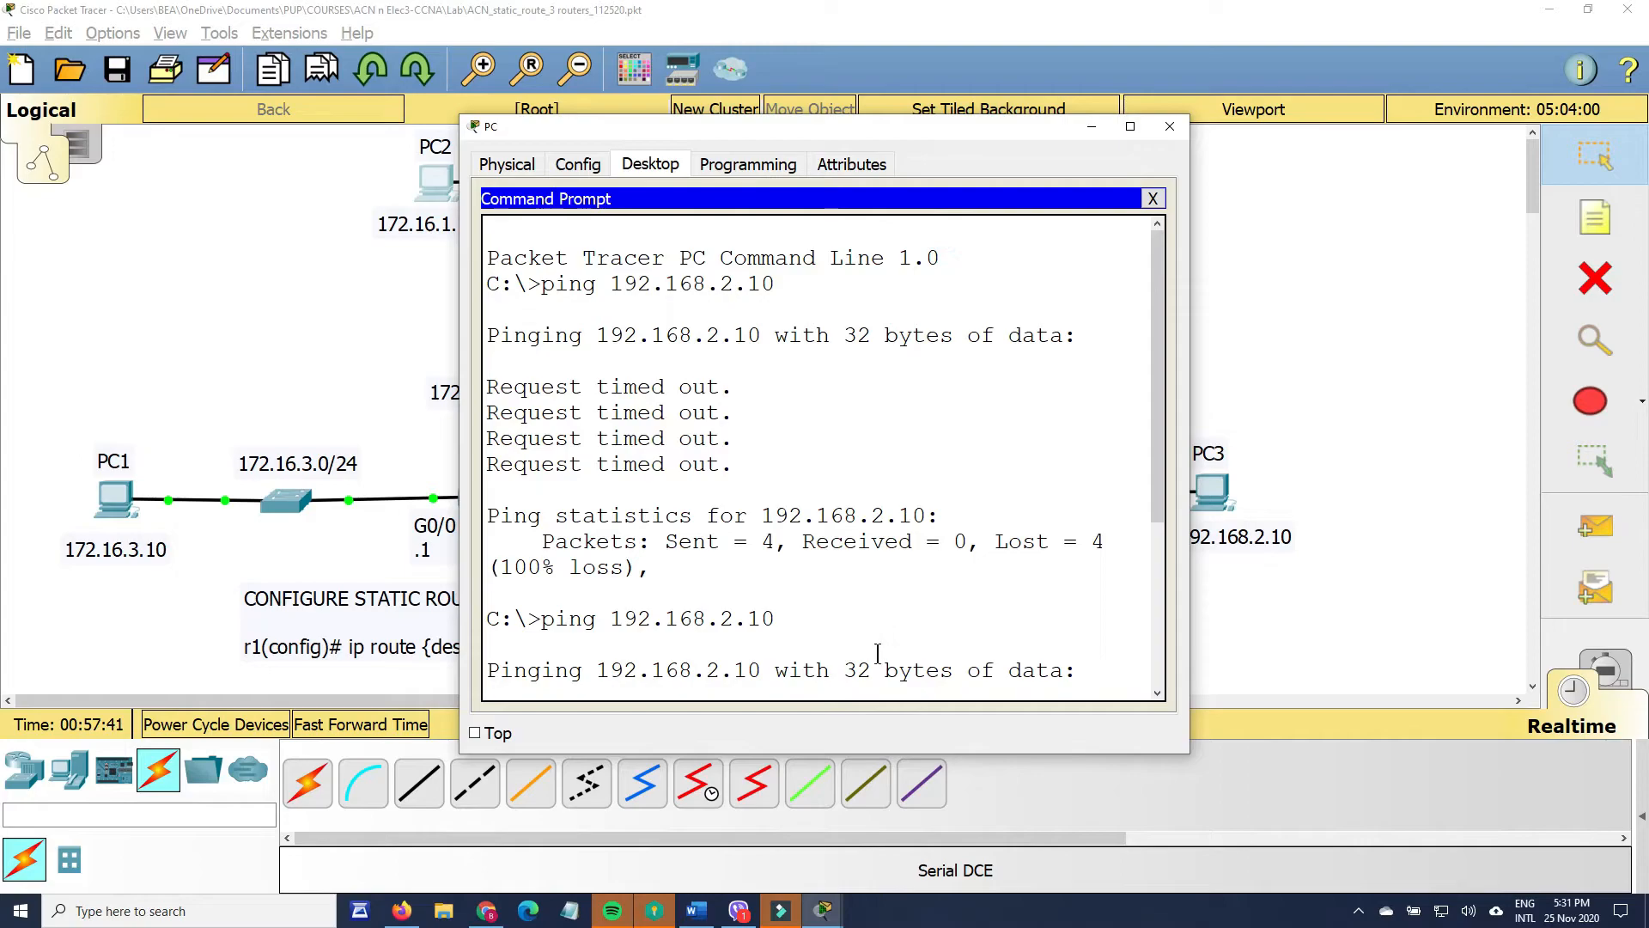
{"action": "key", "text": "Return"}
{"action": "key", "text": "Up"}
{"action": "key", "text": "Return"}
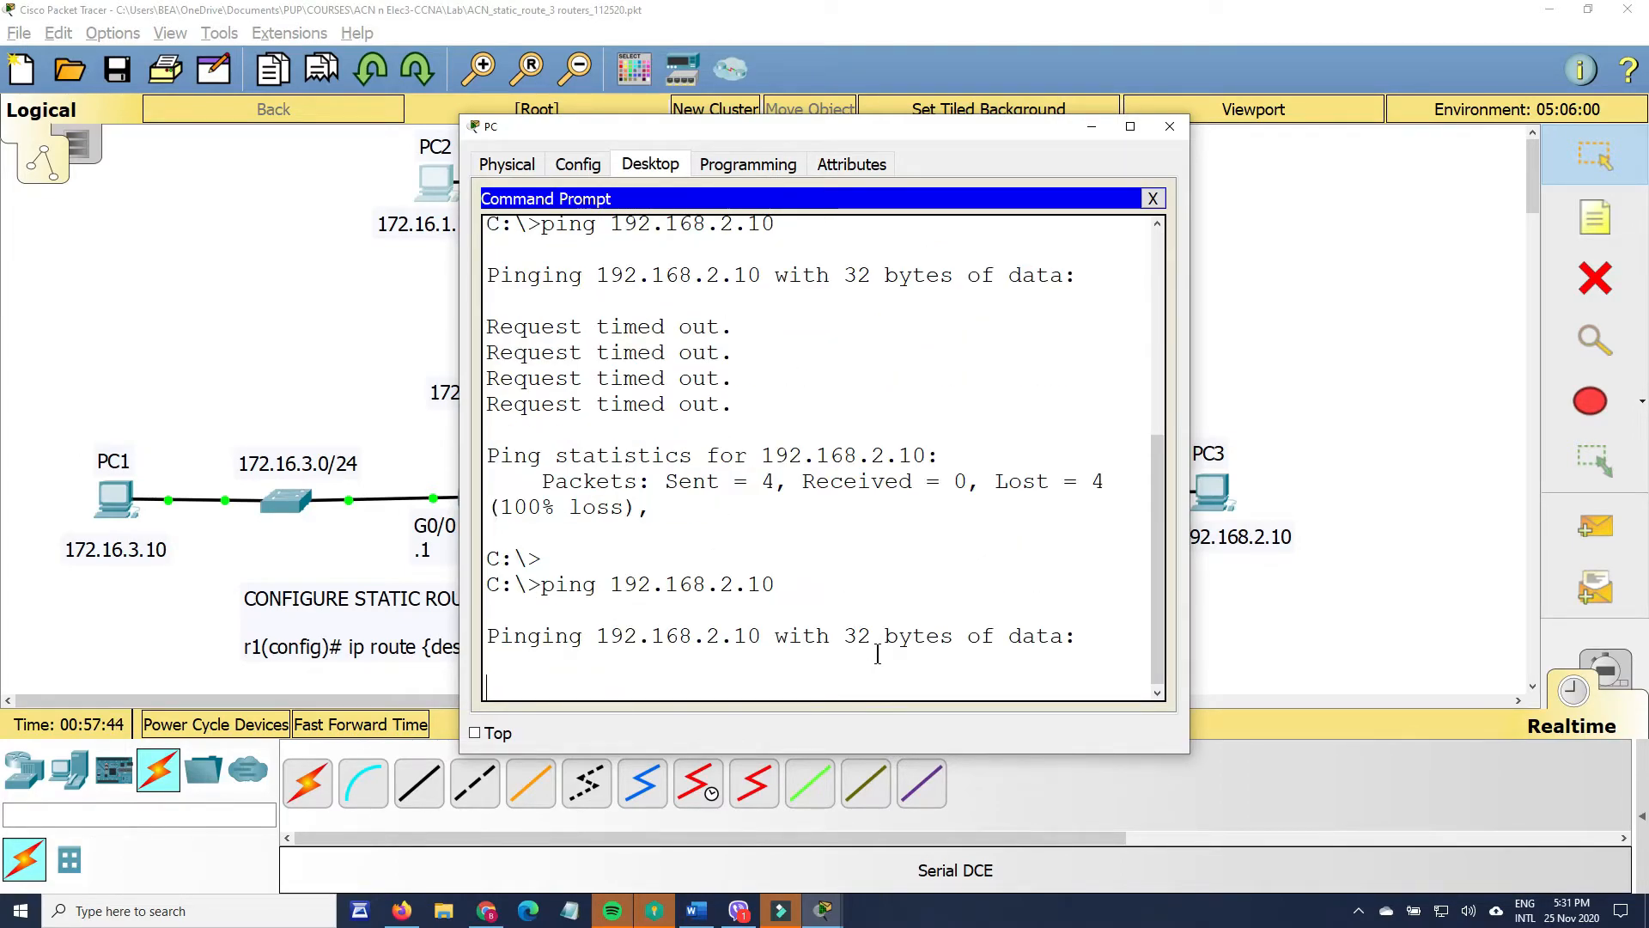
{"action": "left_click", "coordinate": [1394, 347]}
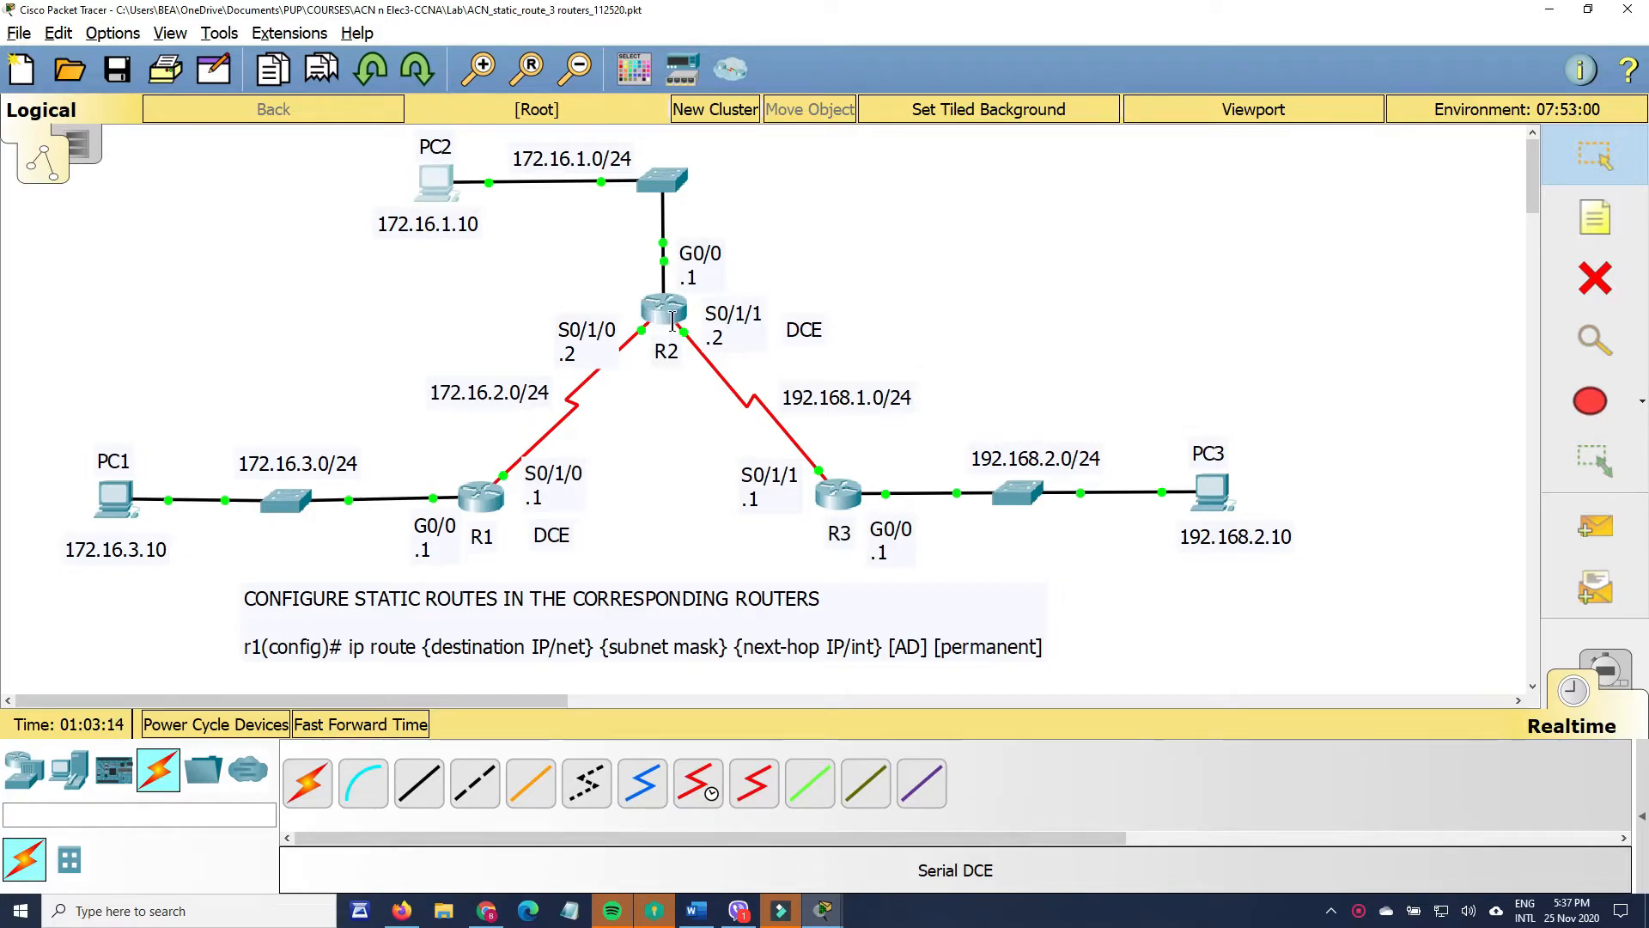
- Ping R2's G0/0 interface at 172.16.1.1 from PC2's Command Prompt, stop the ping early and close PC2's window
{"action": "left_click", "coordinate": [435, 178]}
{"action": "left_click", "coordinate": [932, 236]}
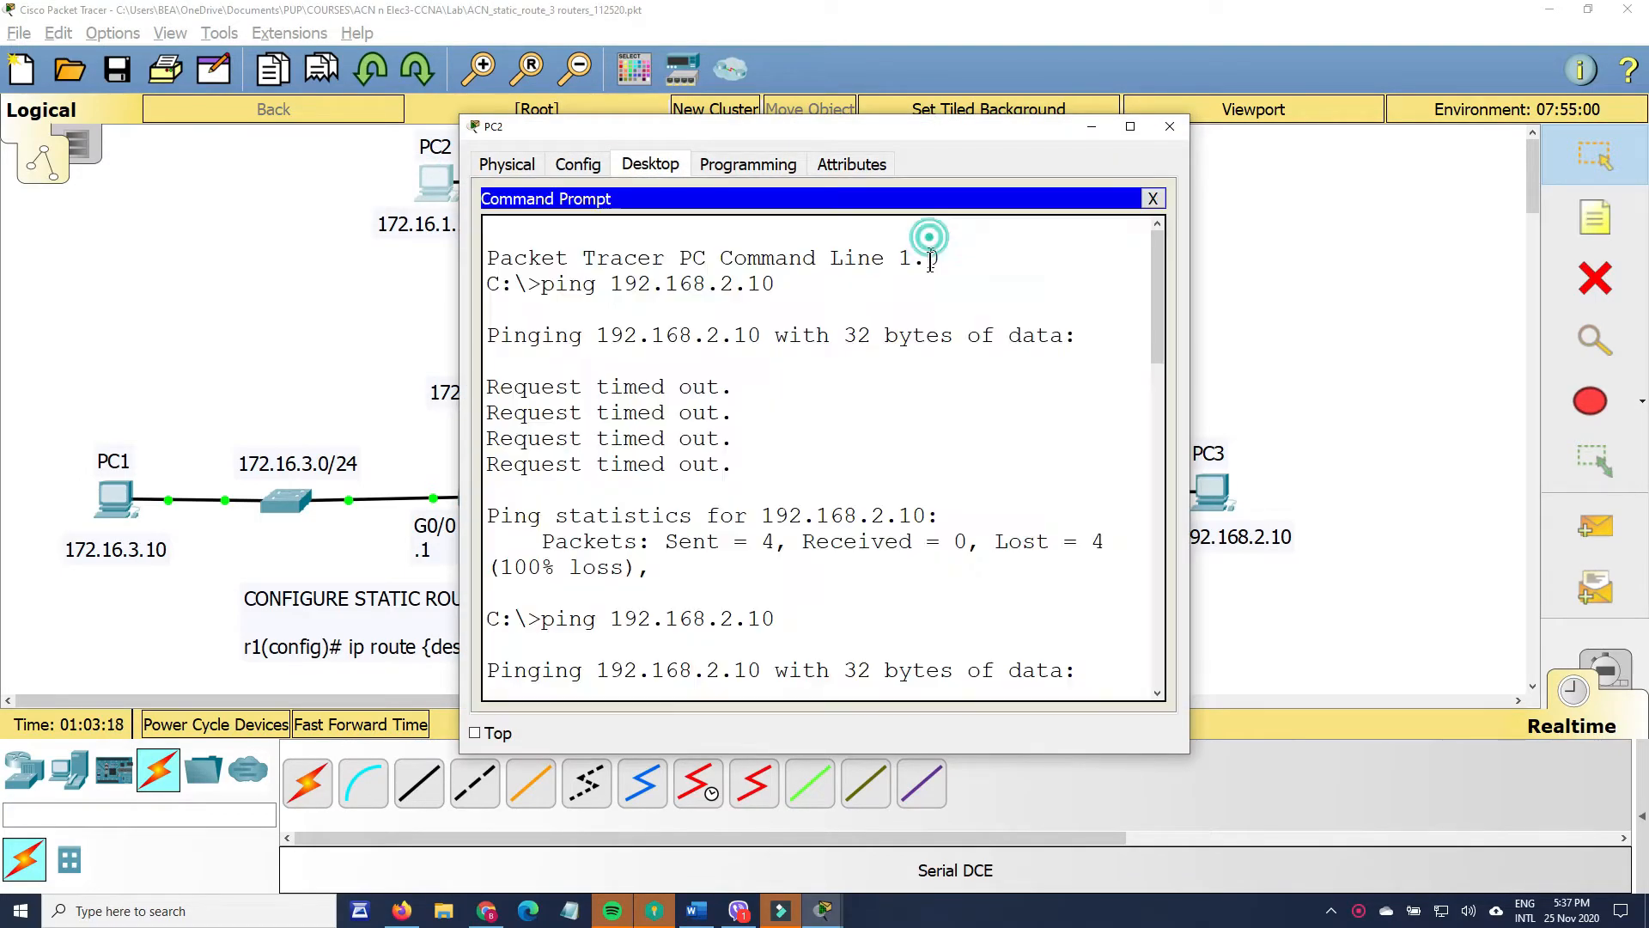
{"action": "left_click_drag", "start_coordinate": [849, 135], "coordinate": [1189, 133]}
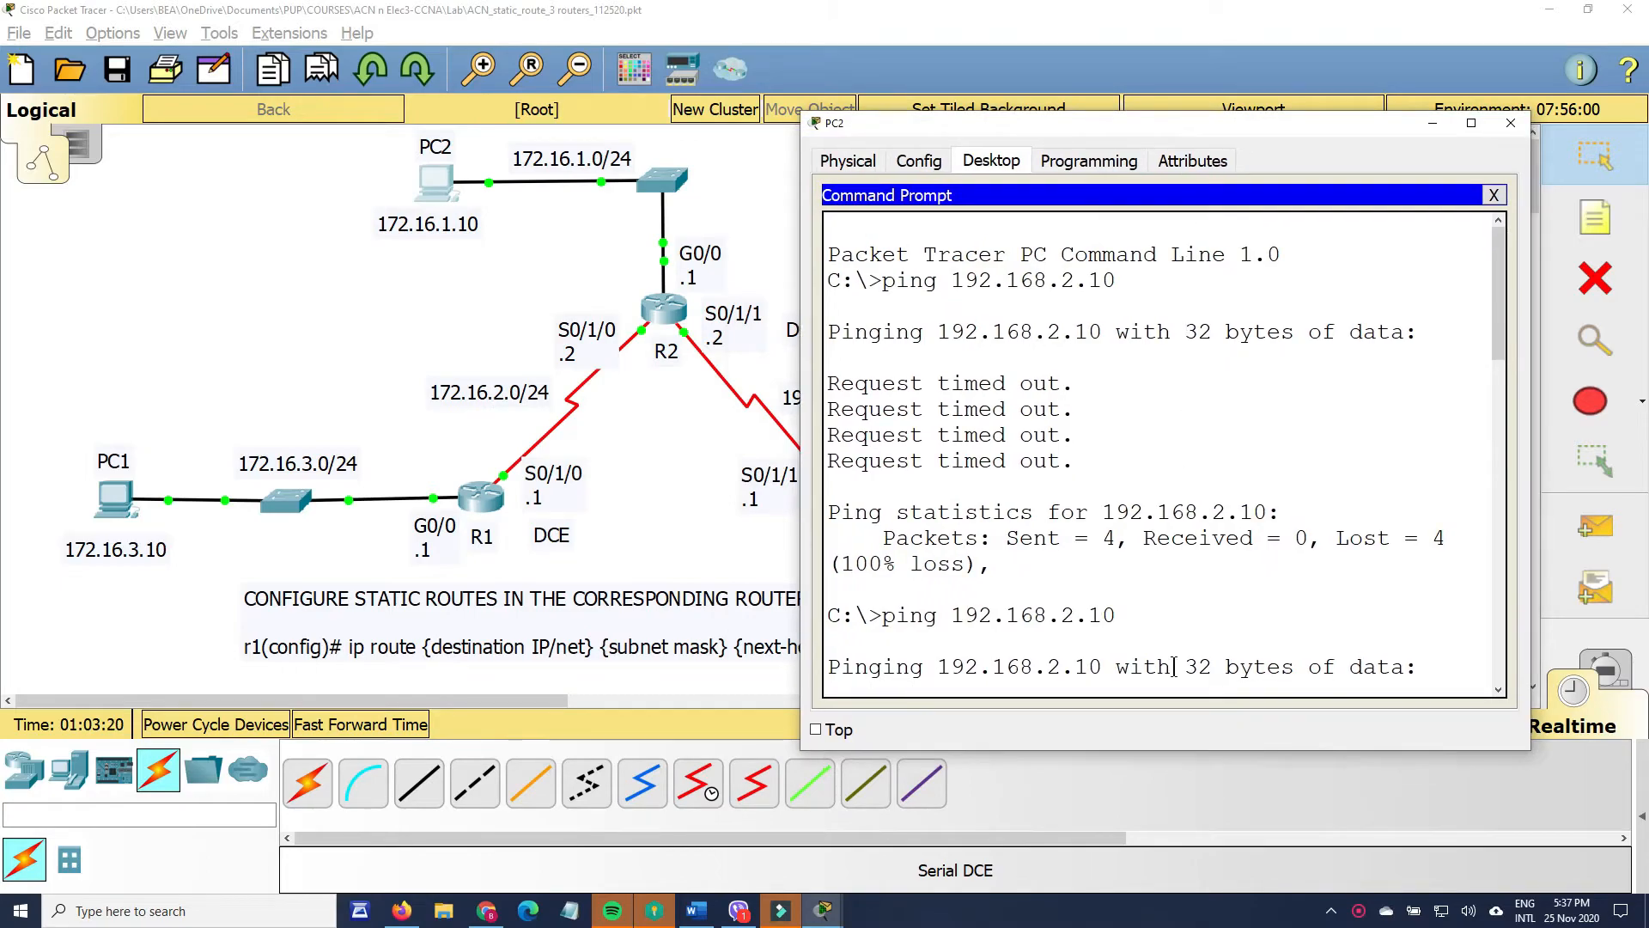
{"action": "key", "text": "Return"}
{"action": "type", "text": "pin"}
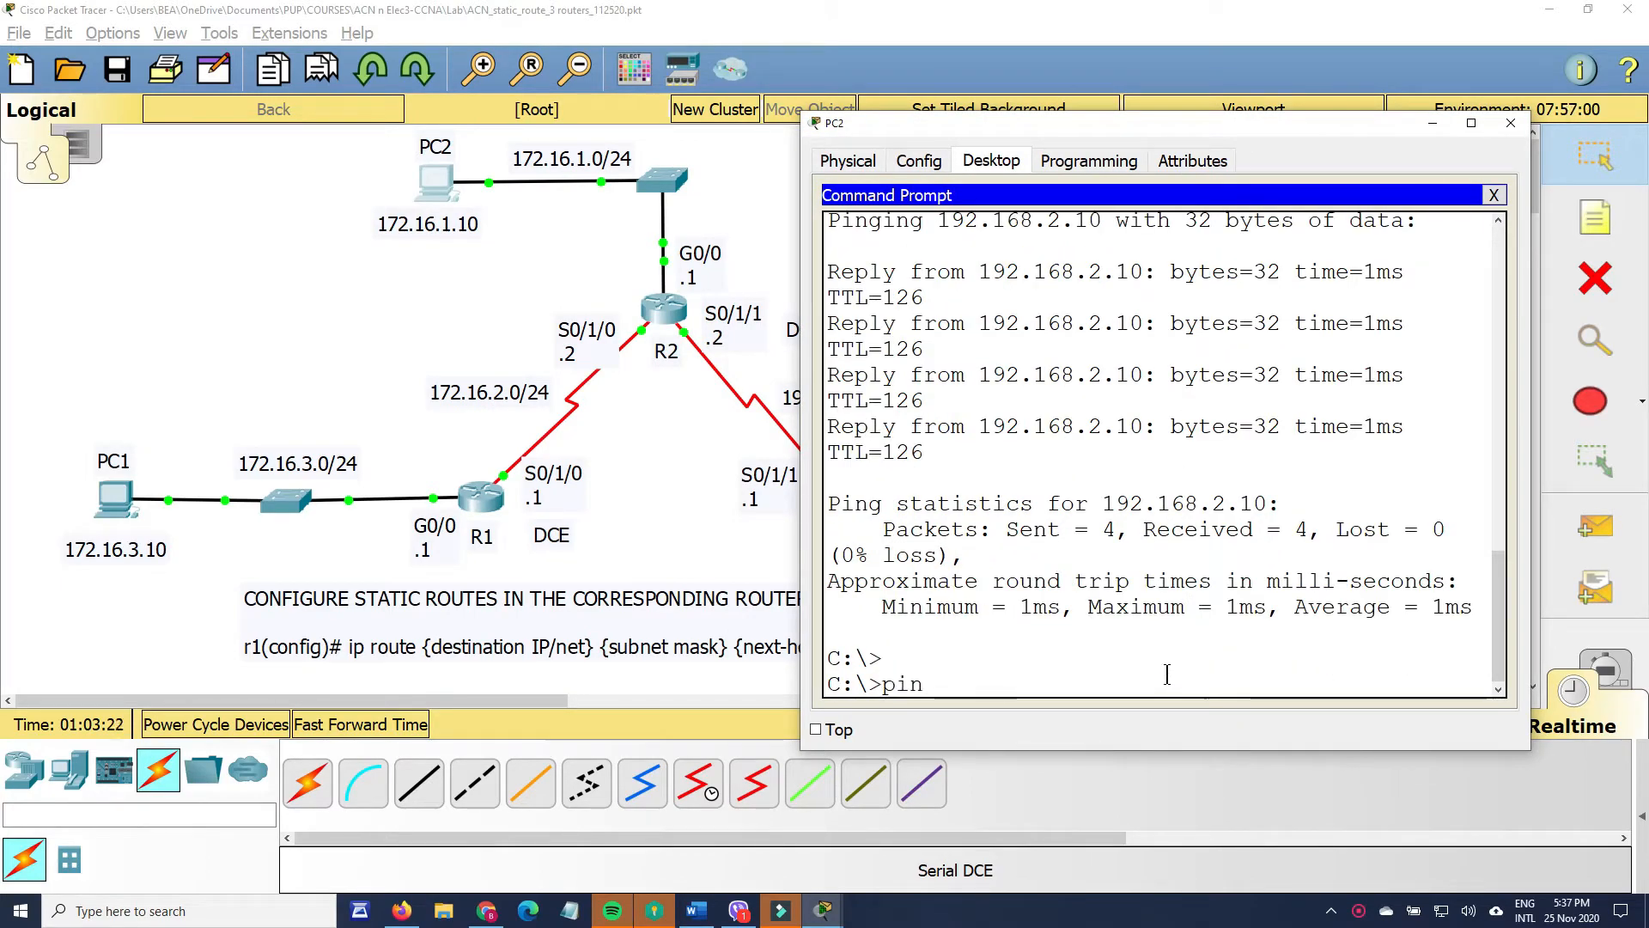
{"action": "type", "text": "g 172.16.1.1"}
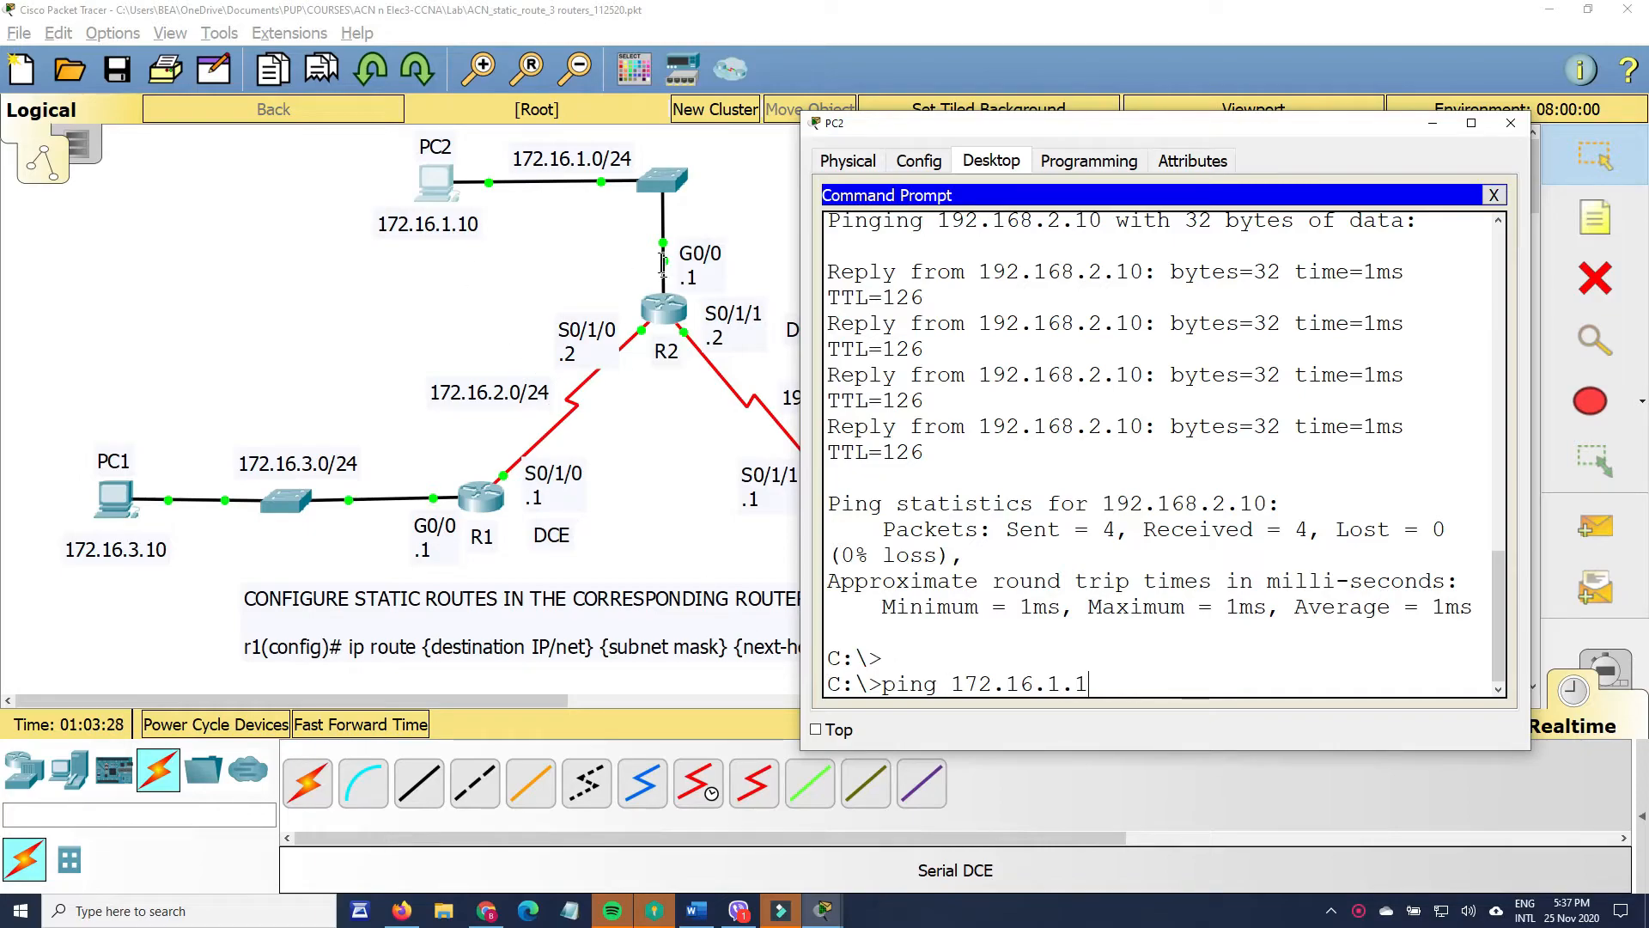
{"action": "key", "text": "Return"}
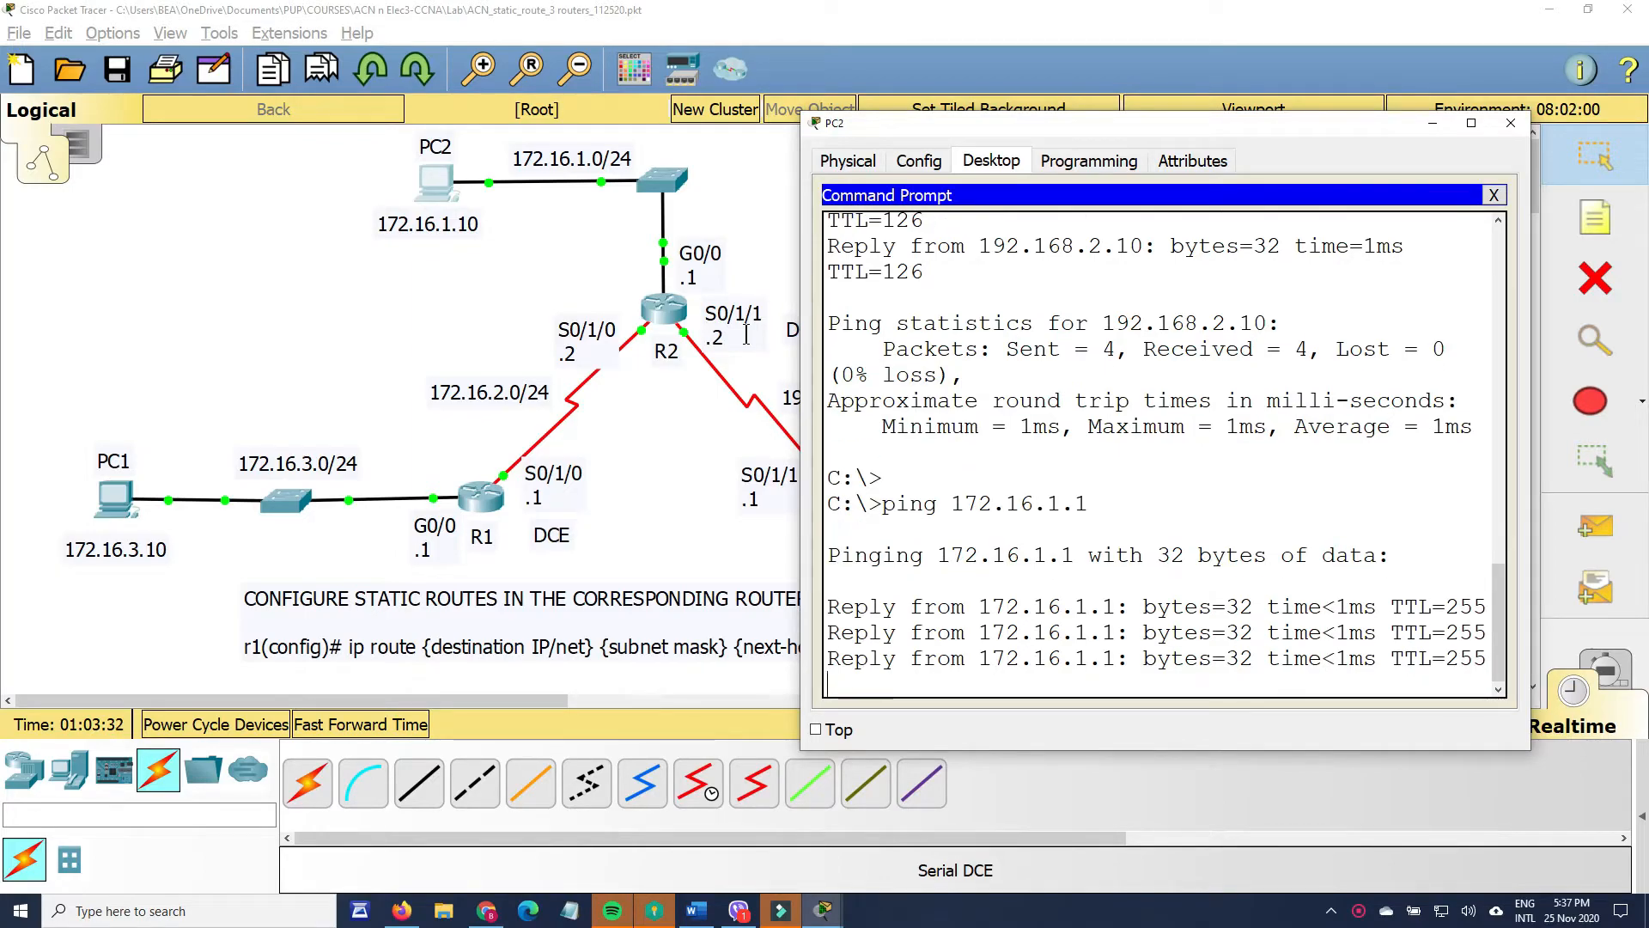
{"action": "key", "text": "ctrl+c"}
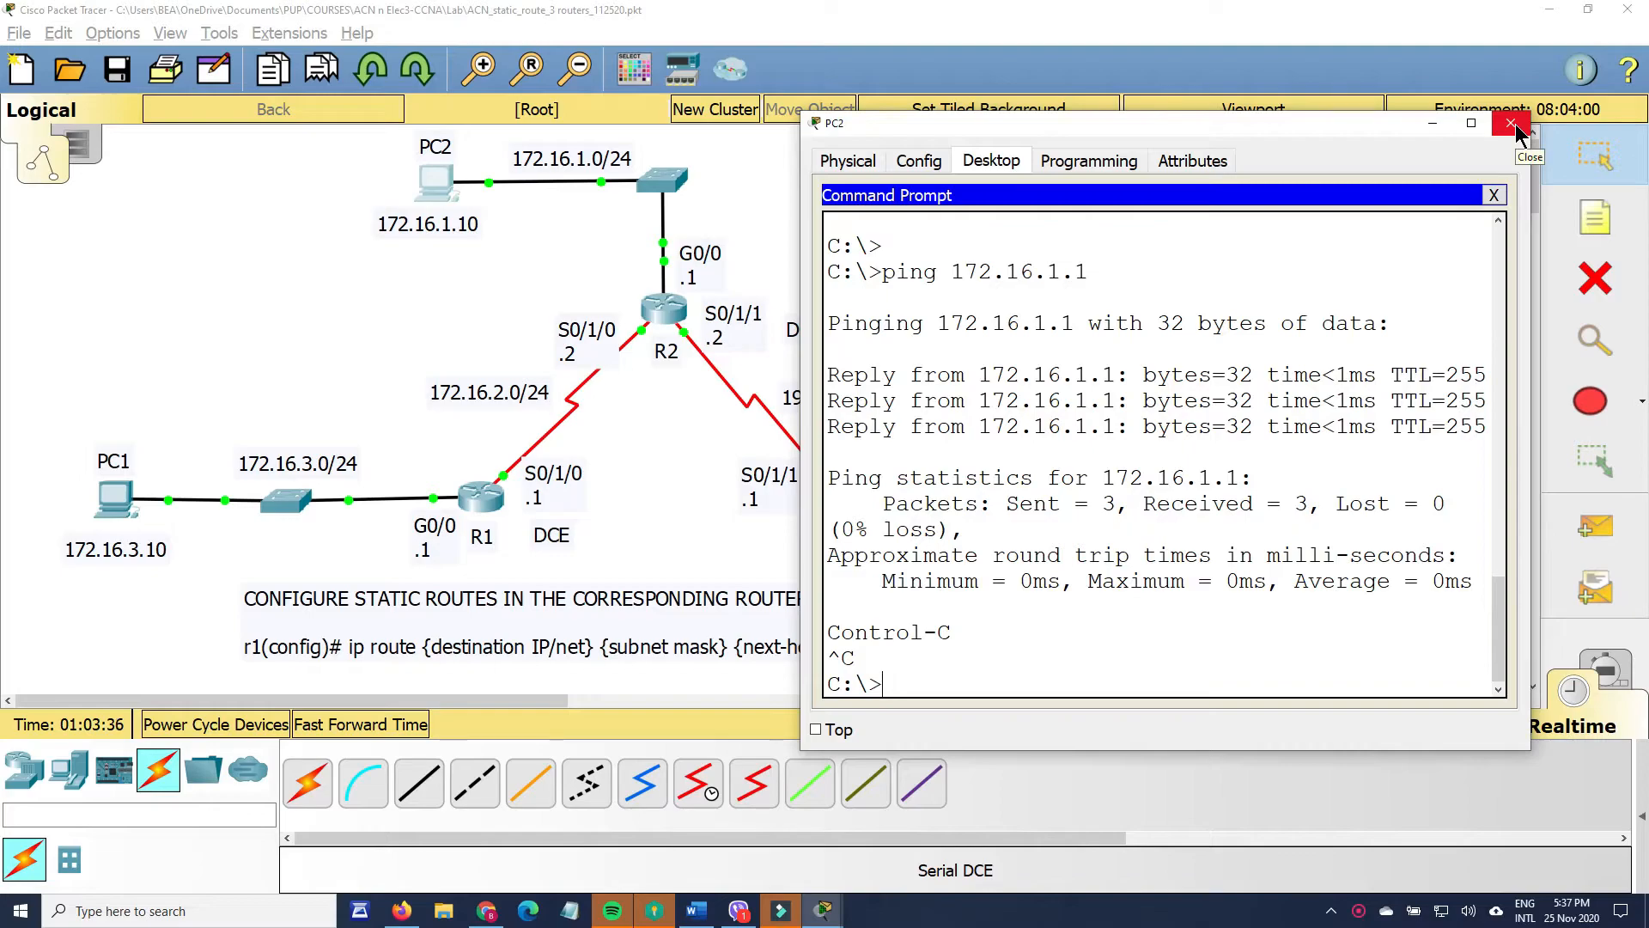
{"action": "left_click", "coordinate": [1511, 125]}
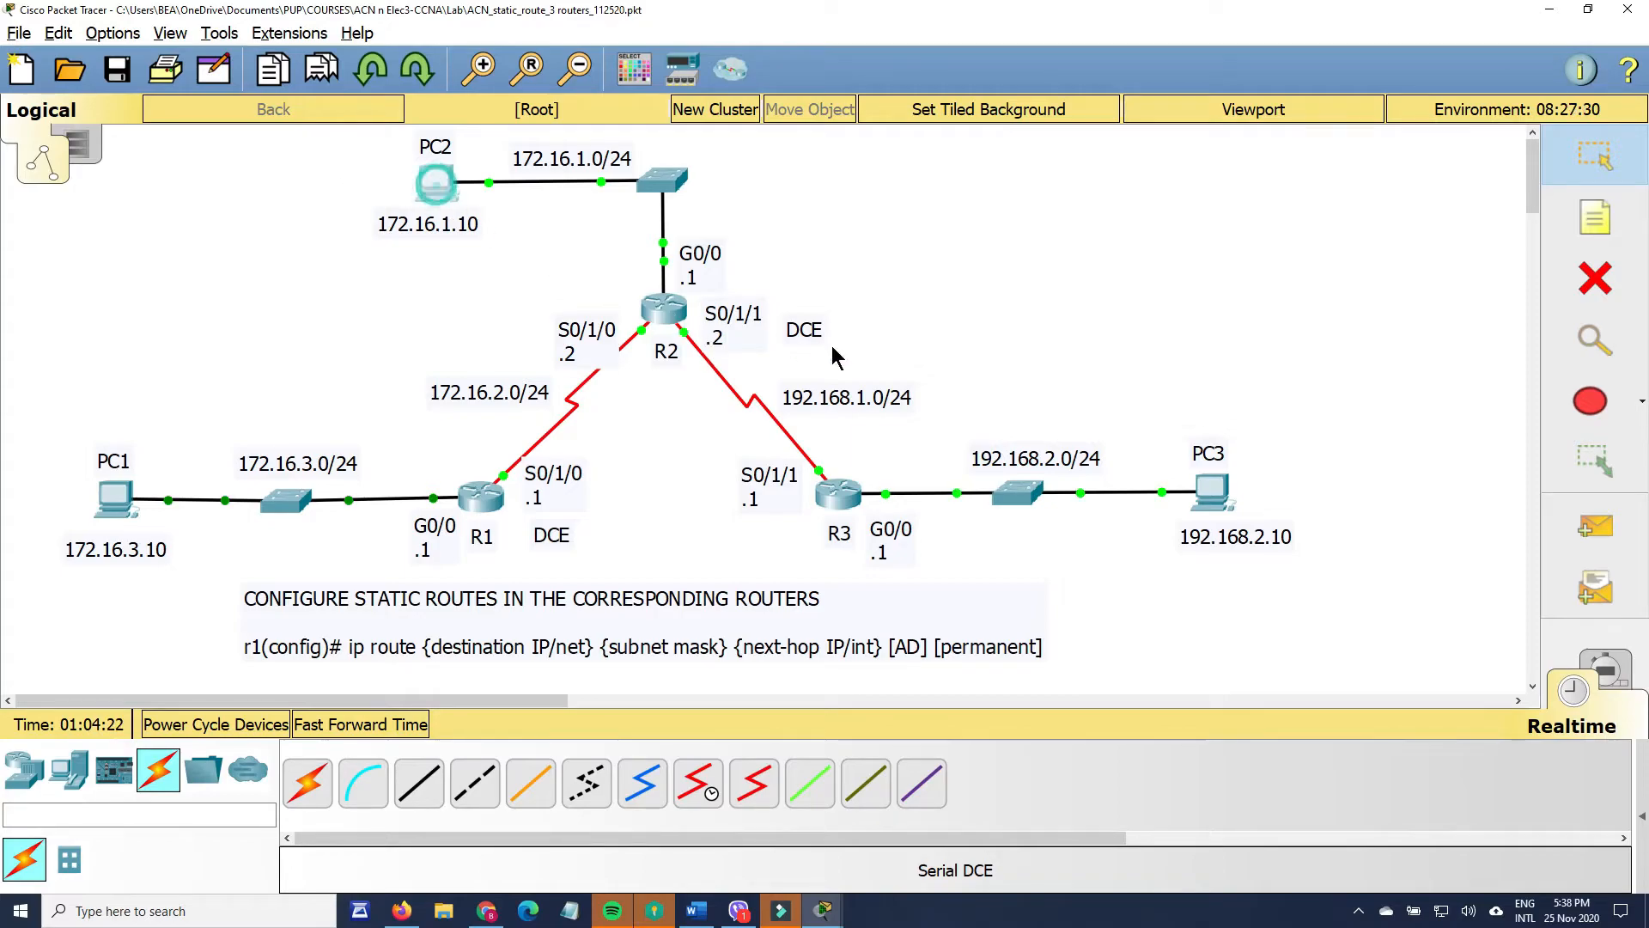
- Ping R2's S0/1/1 interface at 192.168.1.2 from PC2's Command Prompt, interrupt the ping and close PC2's window
{"action": "left_click", "coordinate": [436, 182]}
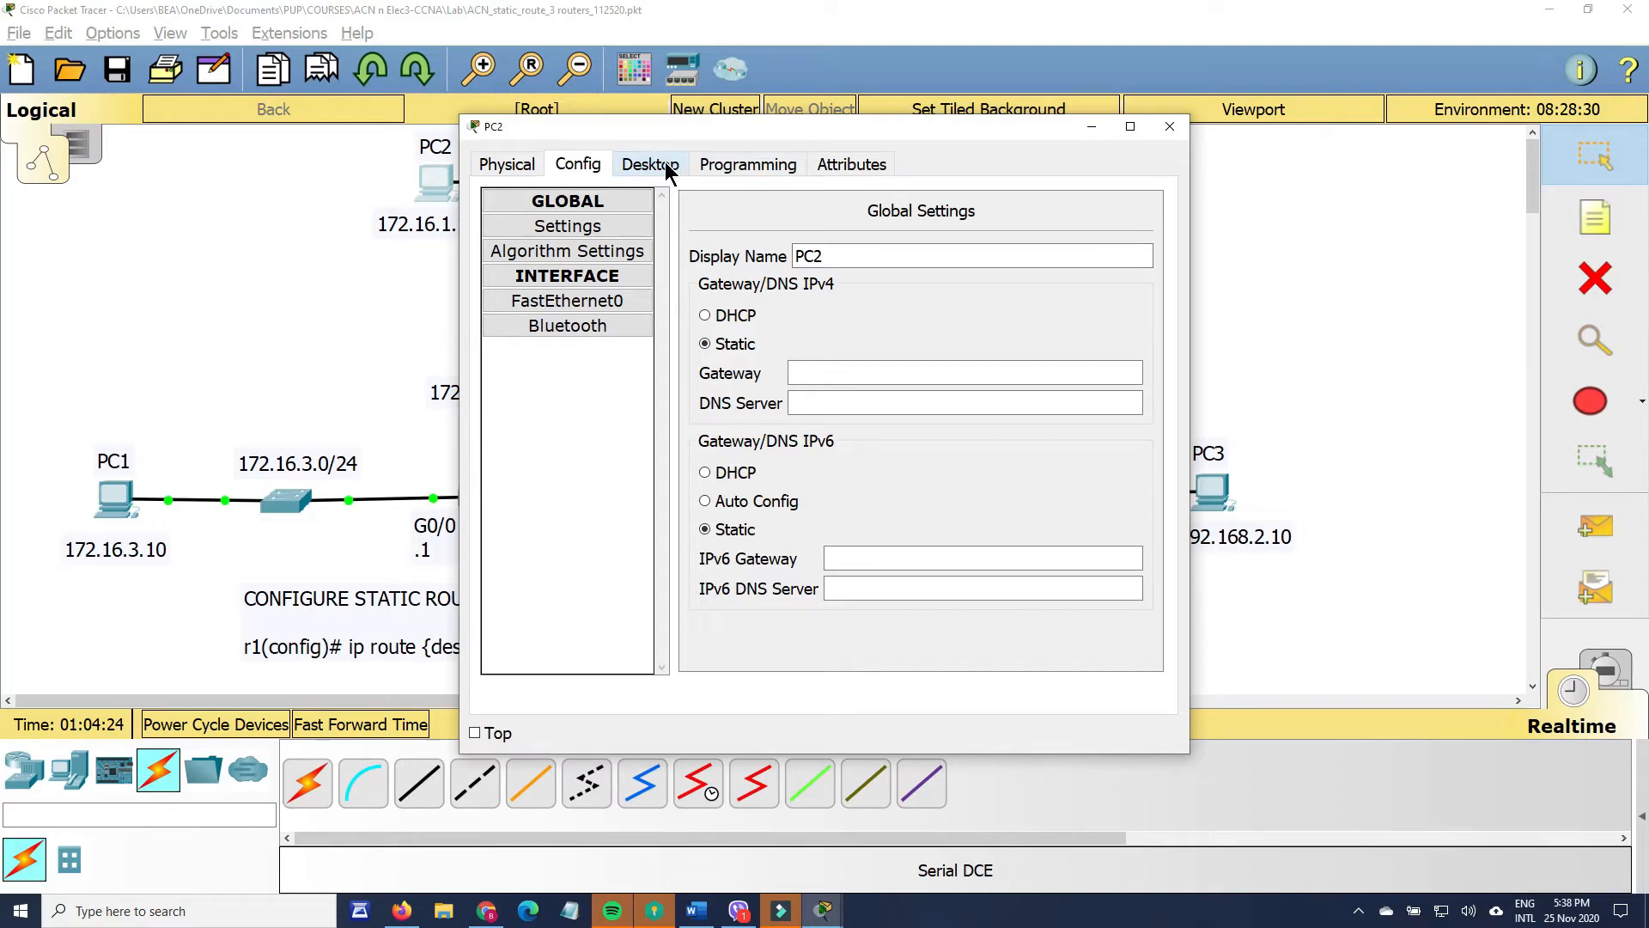
{"action": "left_click", "coordinate": [749, 164]}
{"action": "left_click", "coordinate": [653, 164]}
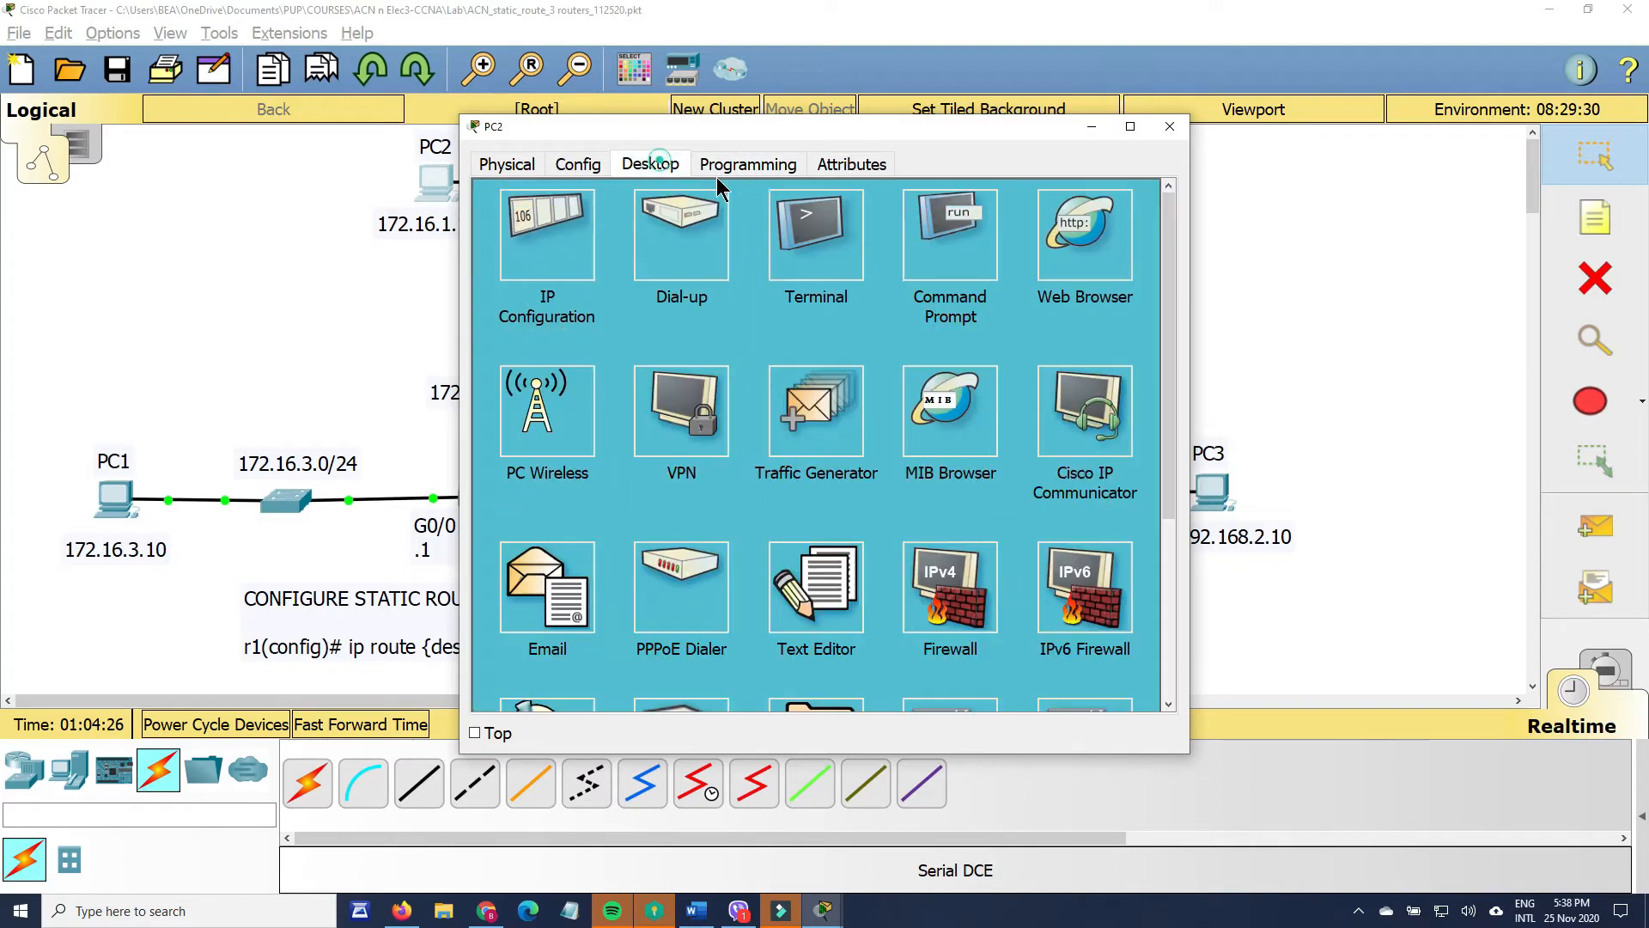
{"action": "left_click", "coordinate": [936, 257]}
{"action": "left_click_drag", "start_coordinate": [852, 130], "coordinate": [1311, 220]}
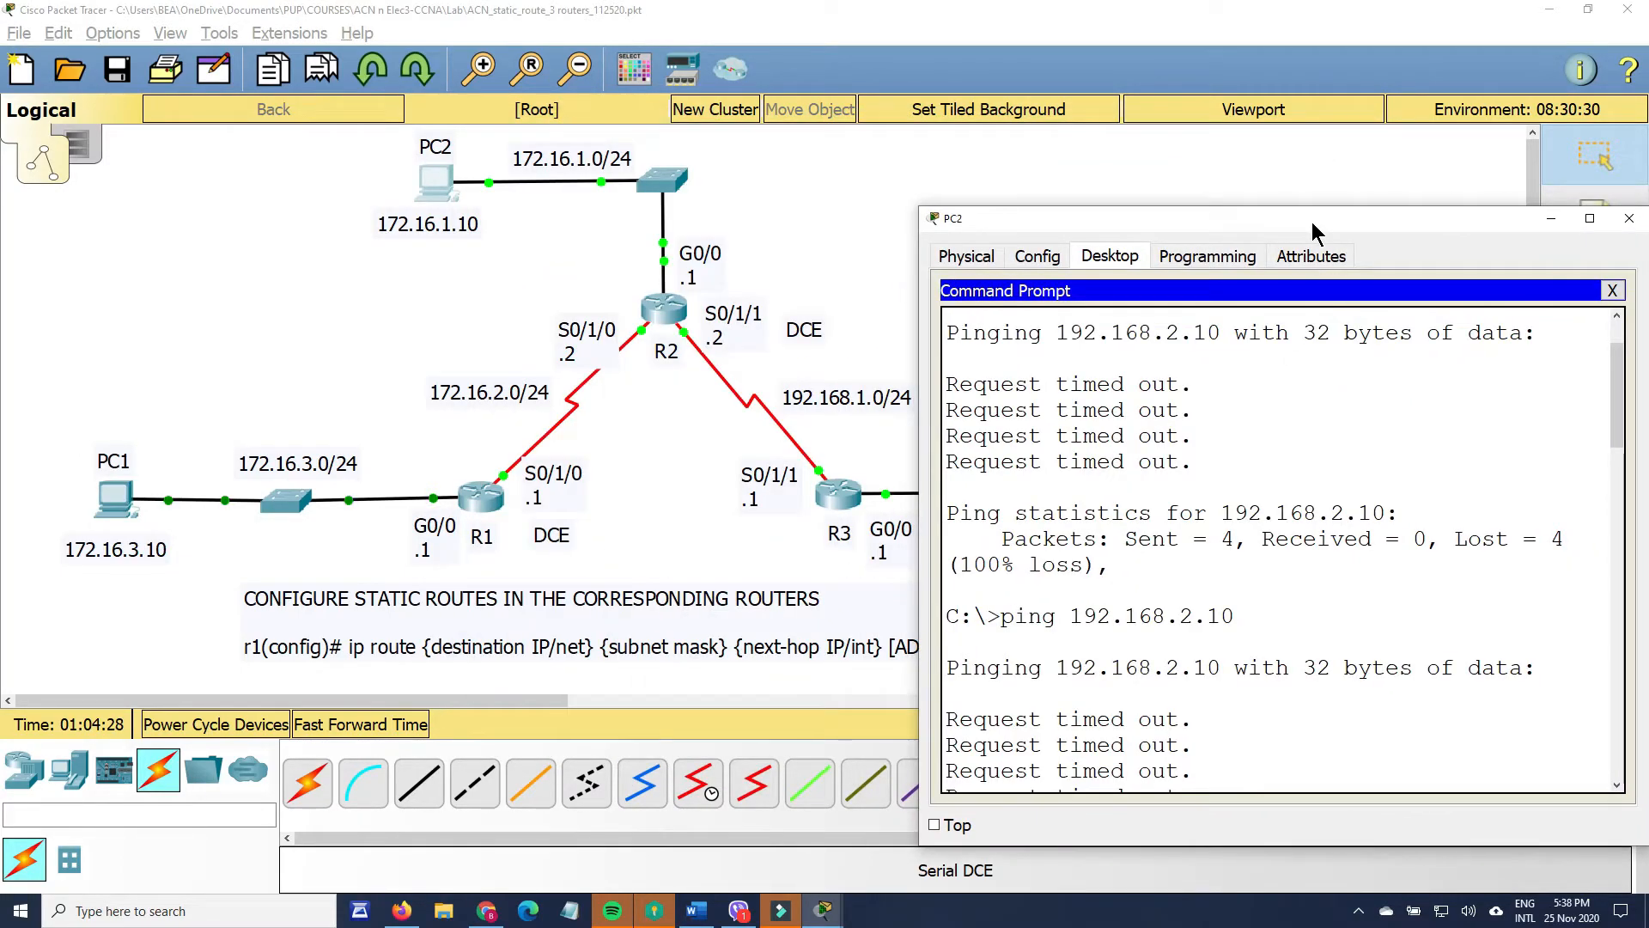
{"action": "type", "text": "pin"}
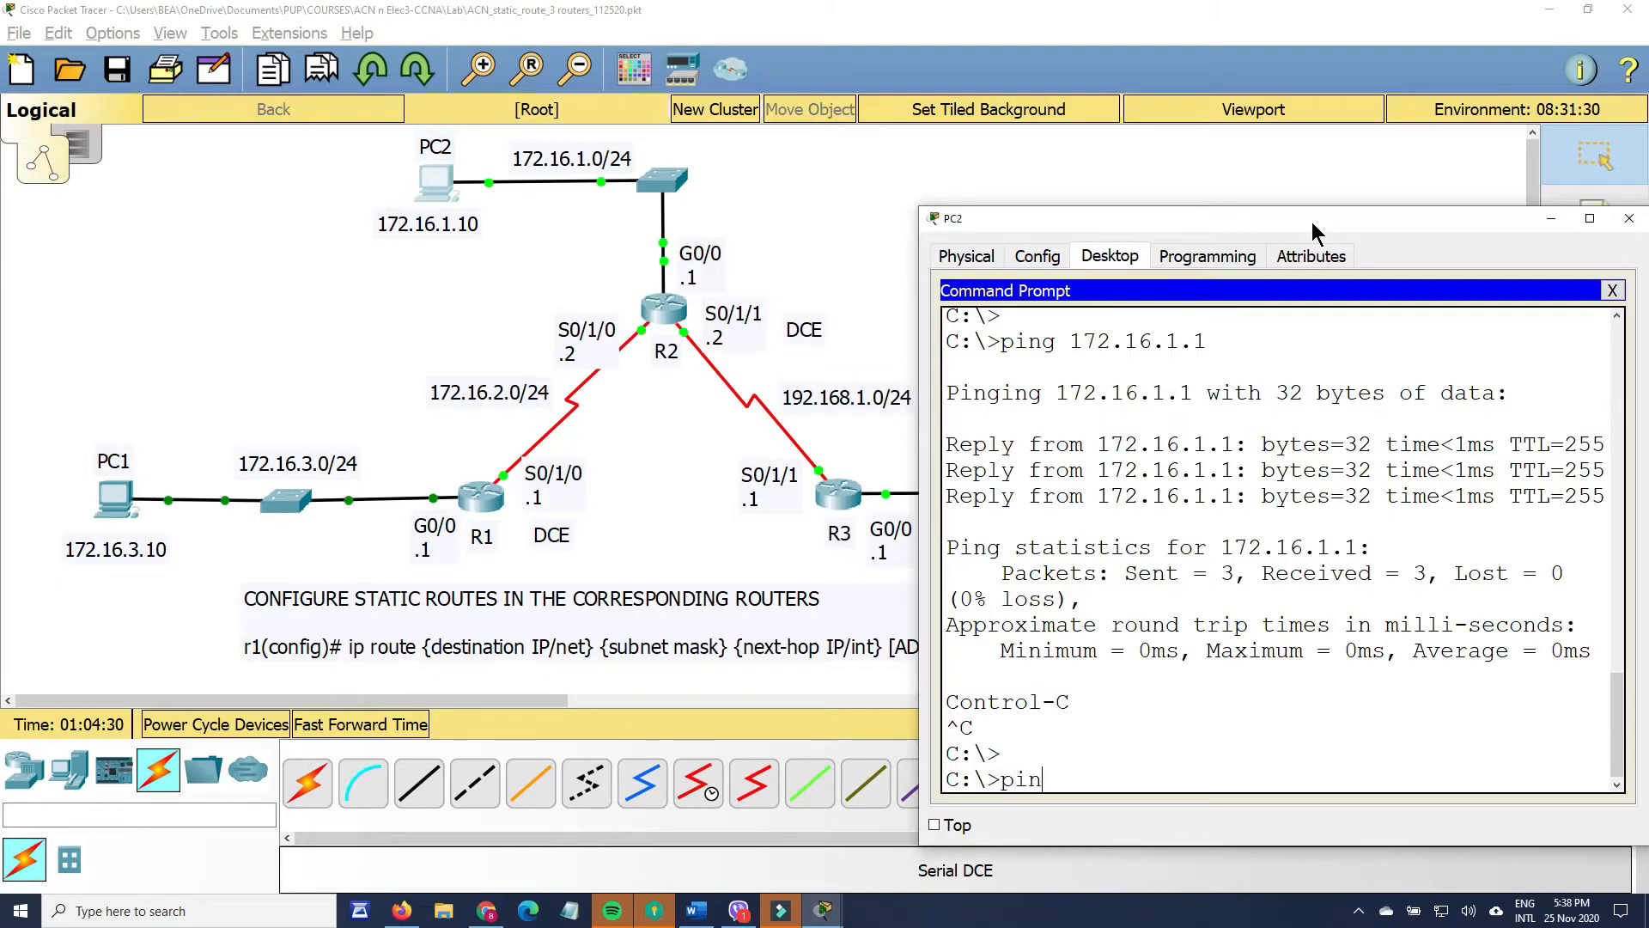
{"action": "type", "text": "g 192."}
{"action": "type", "text": "168.1.2"}
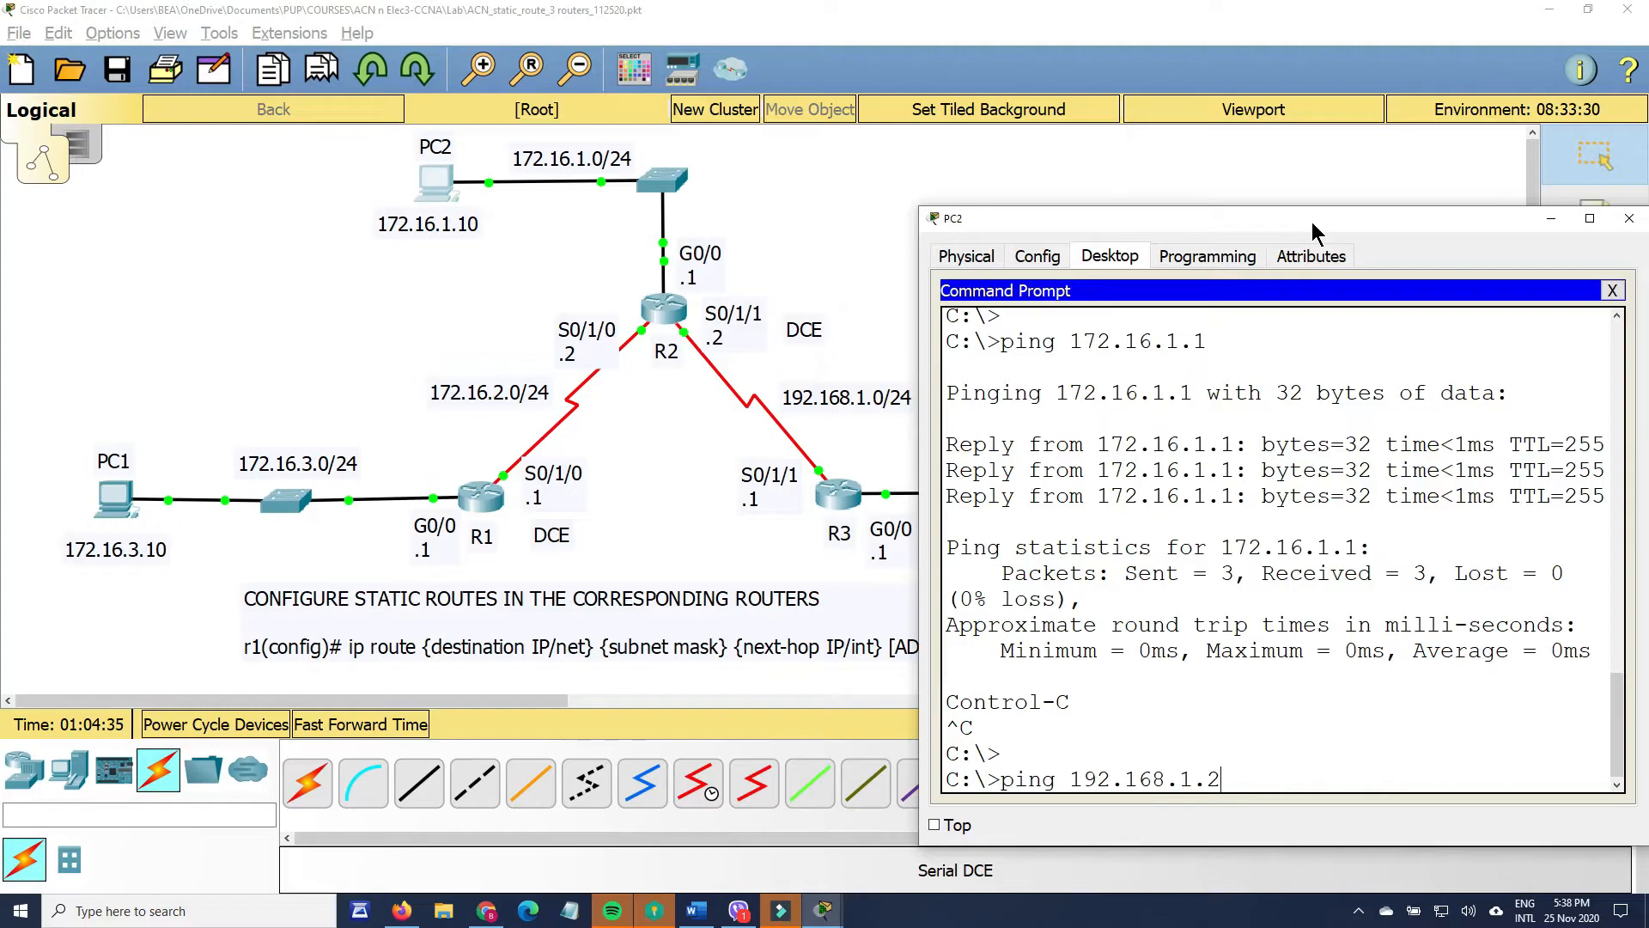
{"action": "key", "text": "Return"}
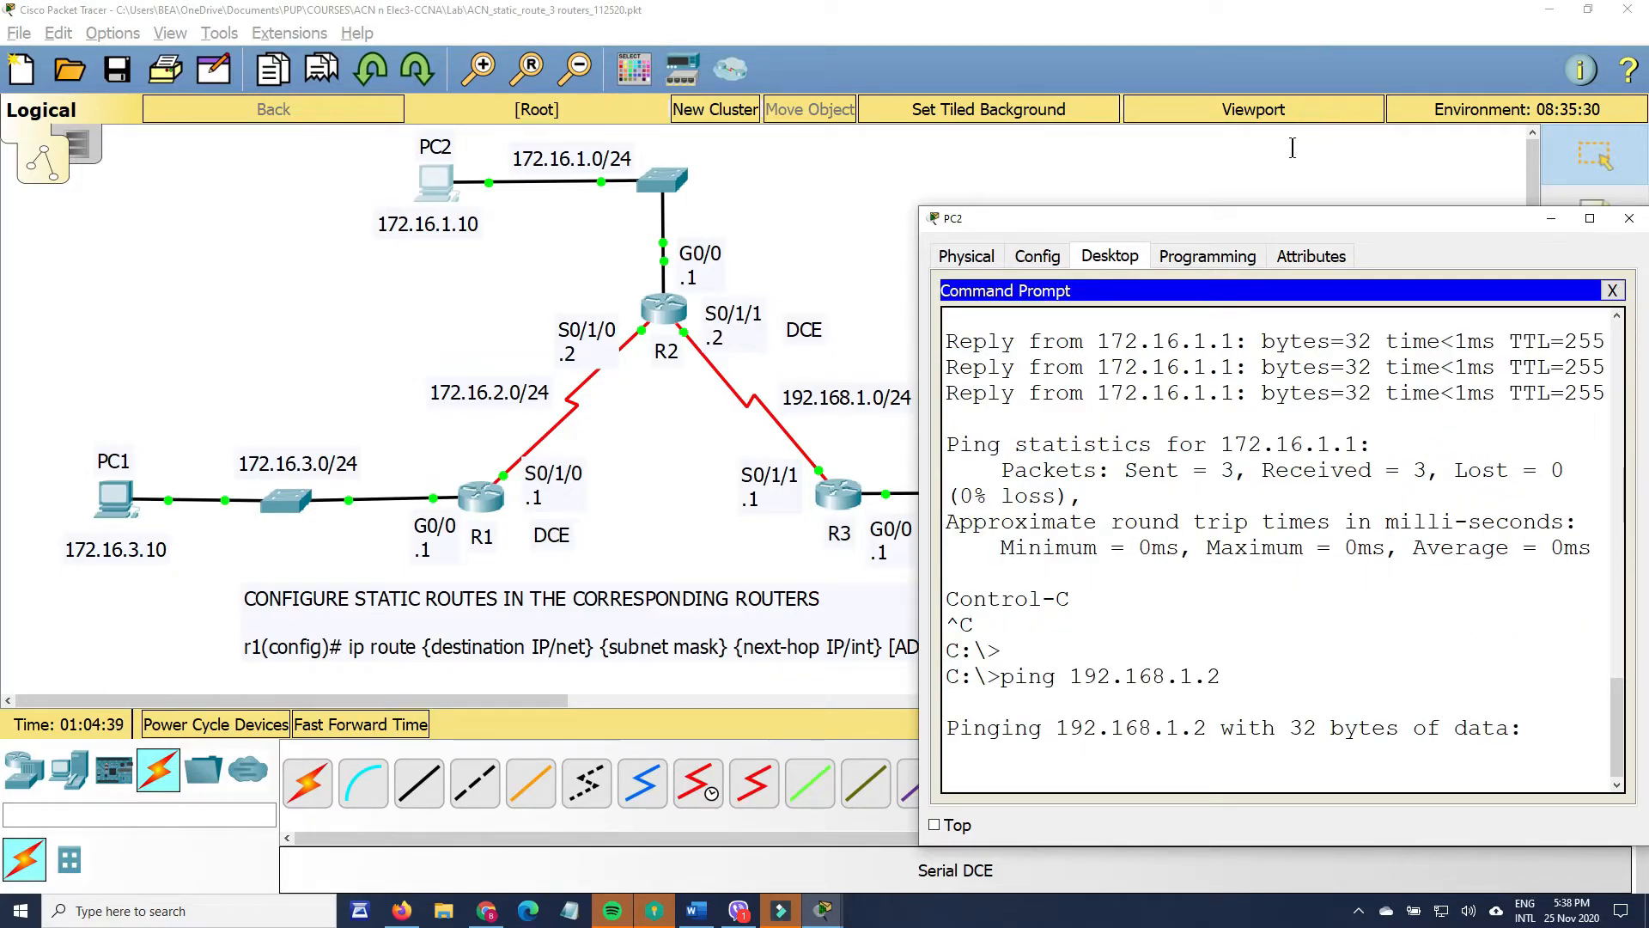
{"action": "left_click_drag", "start_coordinate": [1378, 225], "coordinate": [1159, 152]}
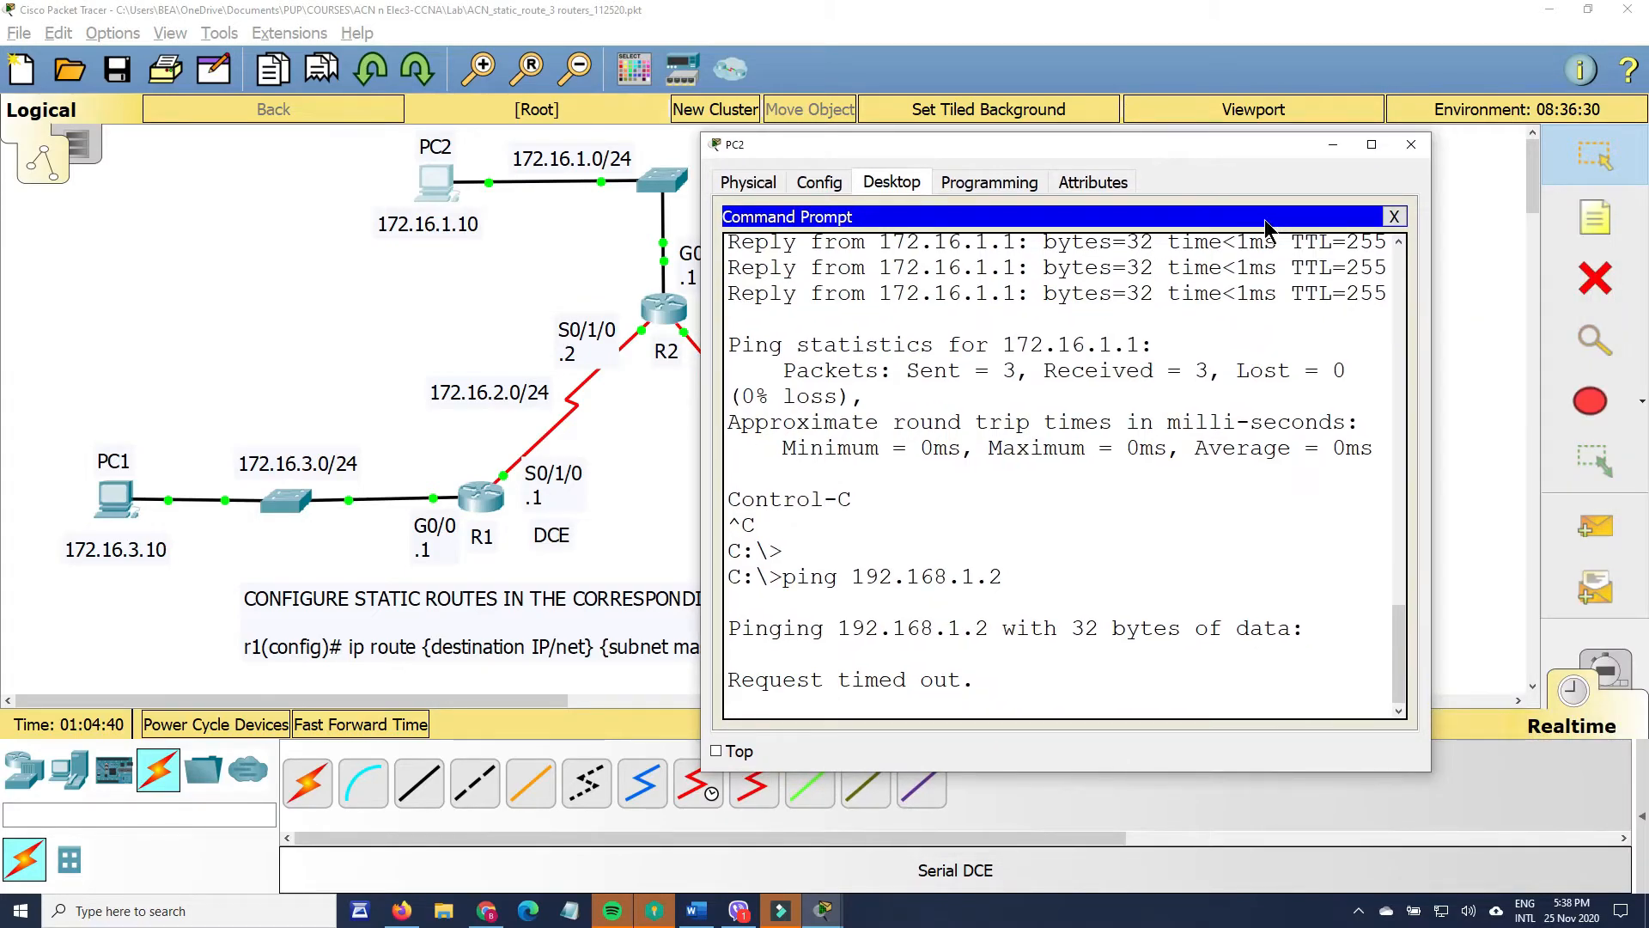
{"action": "key", "text": "ctrl+c"}
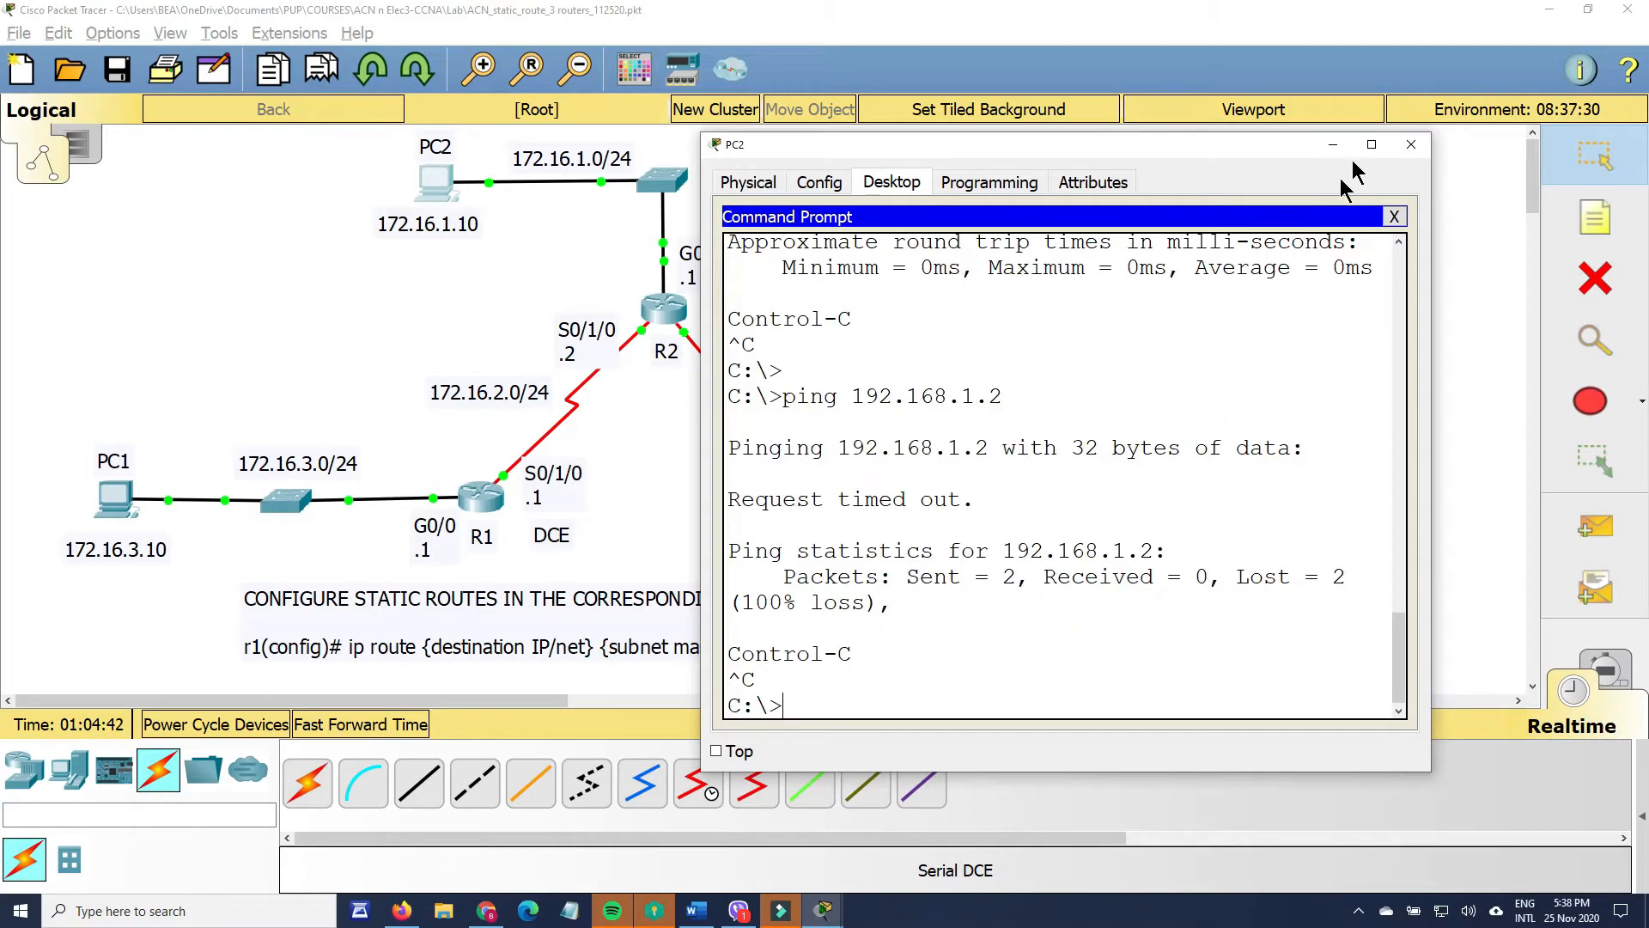
{"action": "left_click", "coordinate": [1411, 144]}
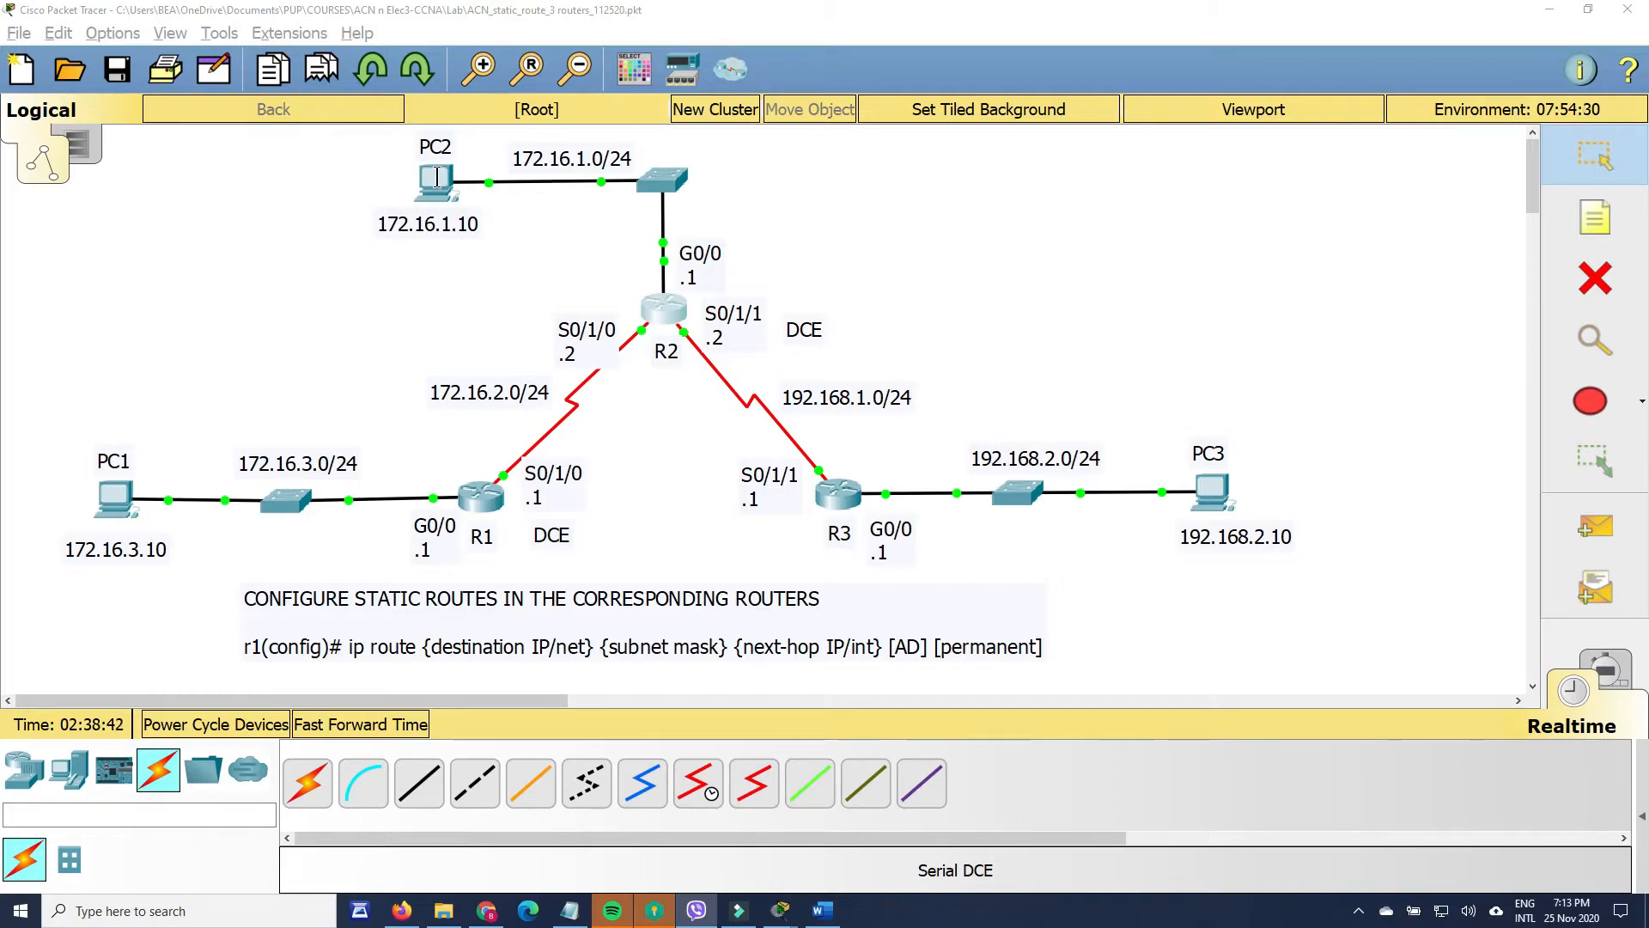
- Open R2's command line and enter privileged EXEC mode with "en"
{"action": "left_click", "coordinate": [663, 311]}
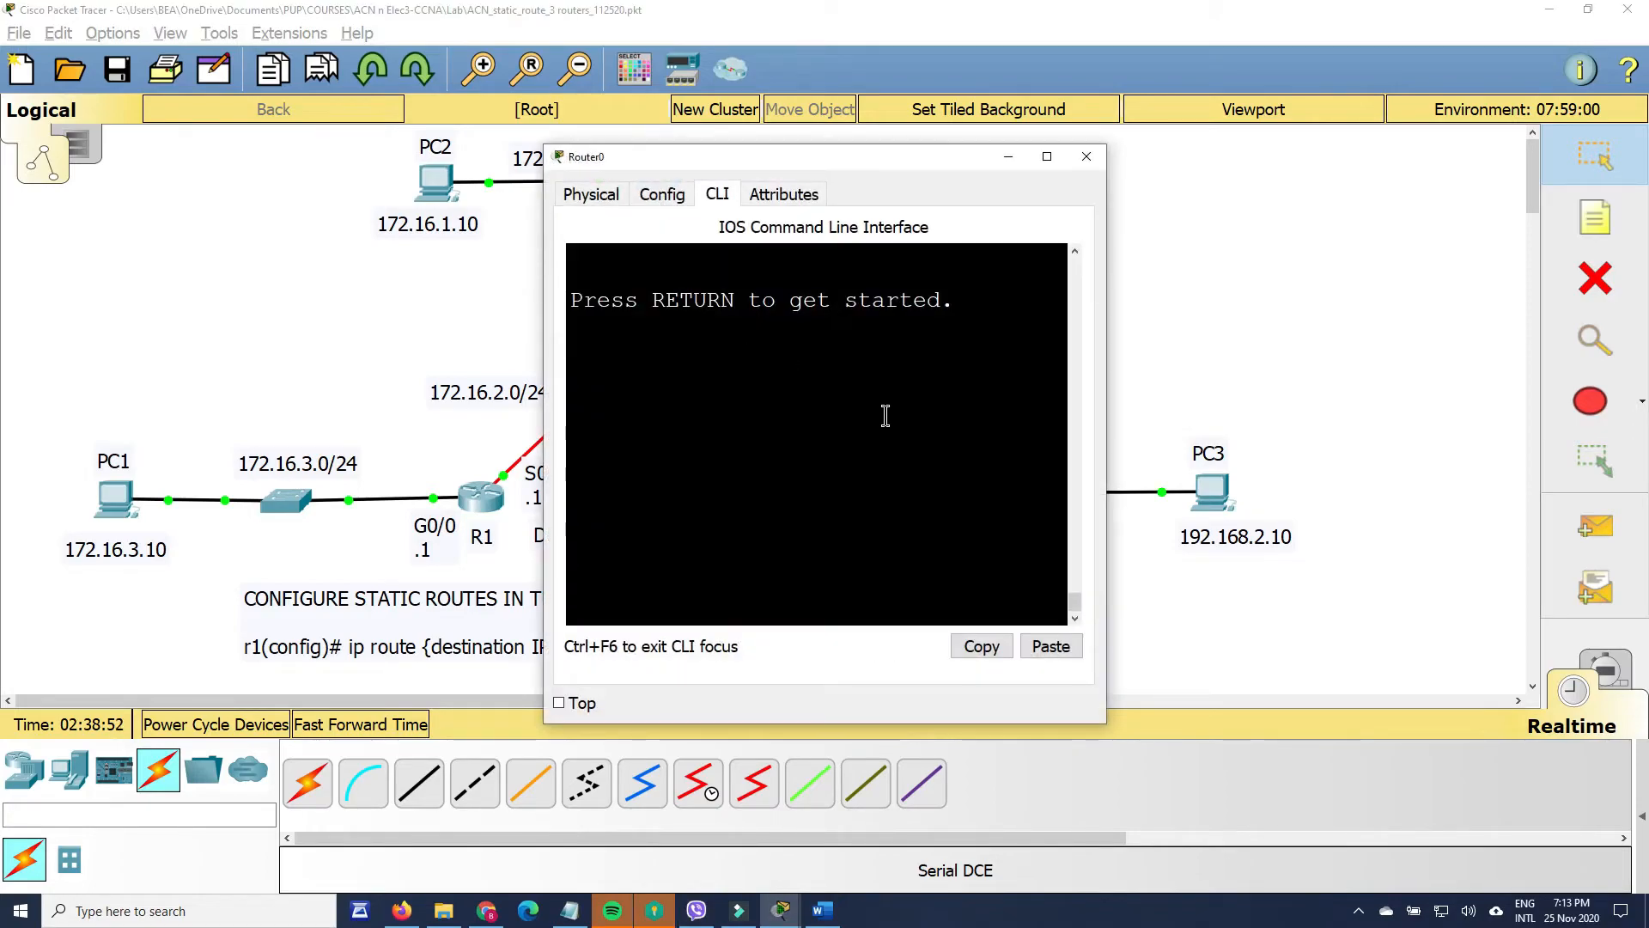
{"action": "left_click", "coordinate": [816, 440]}
{"action": "key", "text": "Return"}
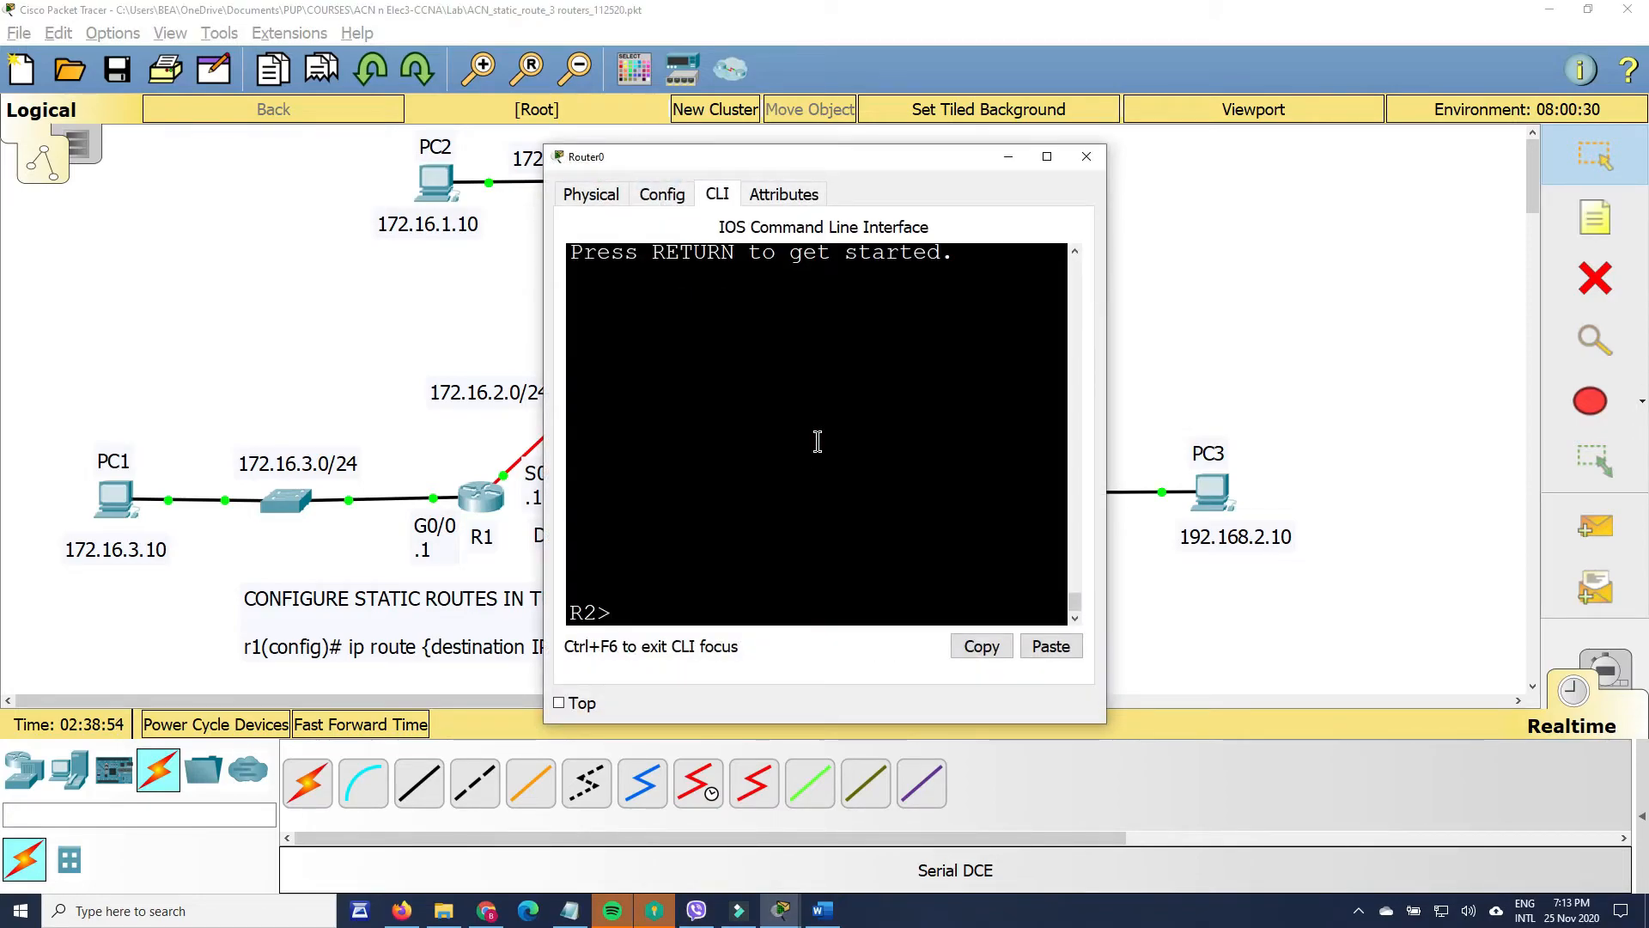
{"action": "type", "text": "en"}
{"action": "key", "text": "Return"}
- Show R2's routing table with "sh ip route"
{"action": "type", "text": "sh i"}
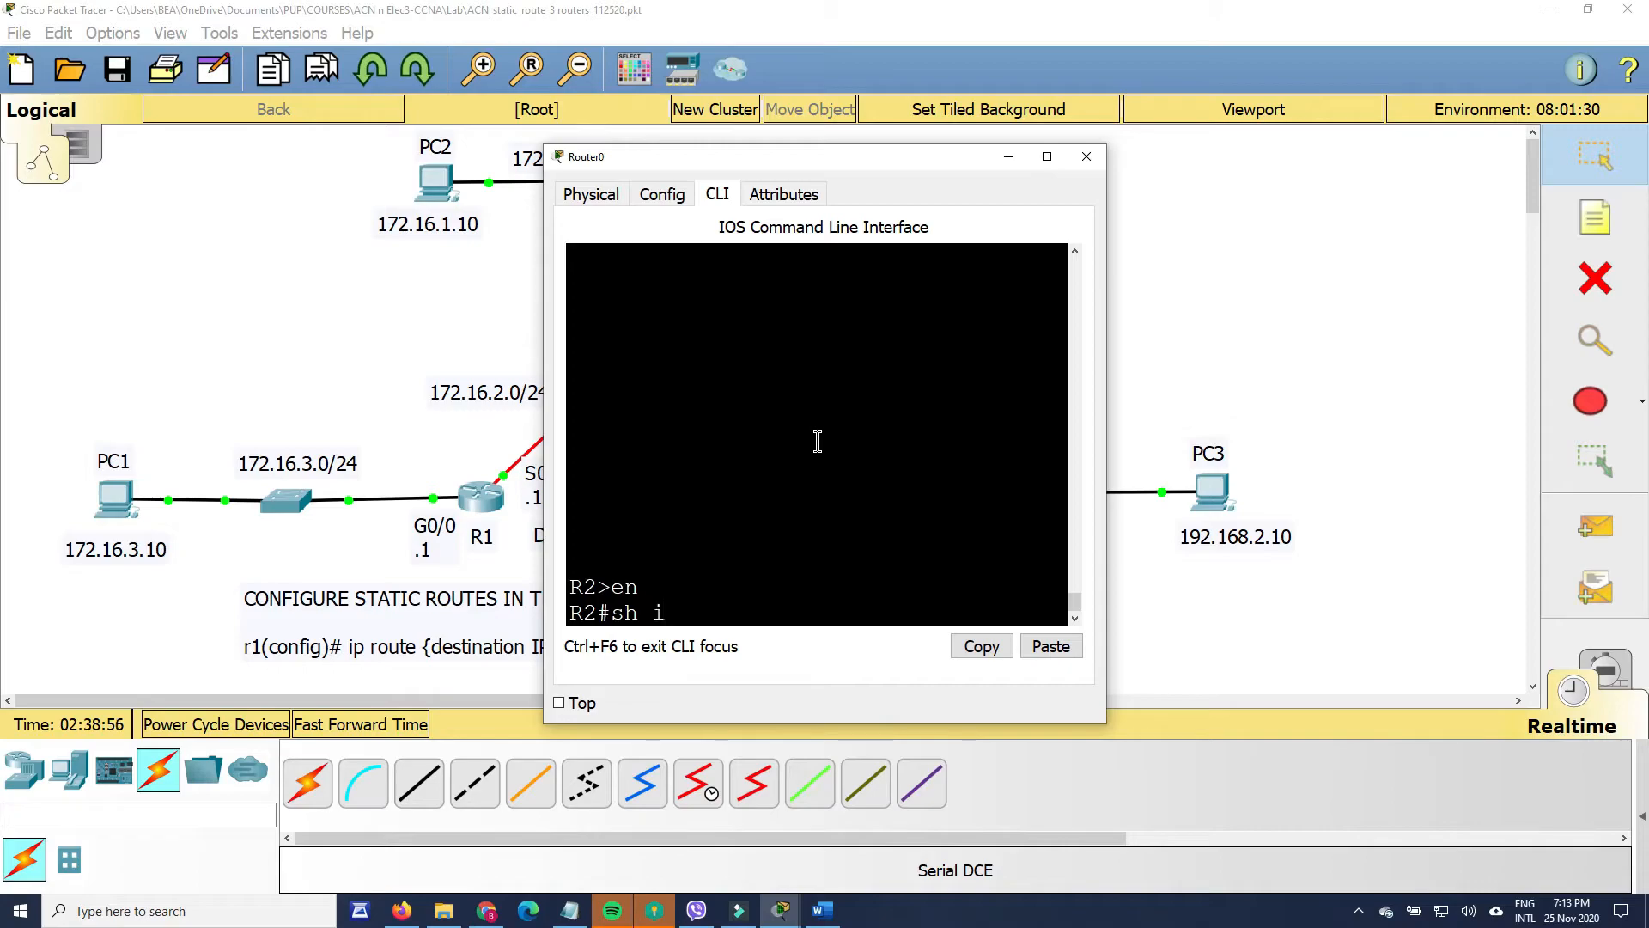
{"action": "type", "text": "p routing"}
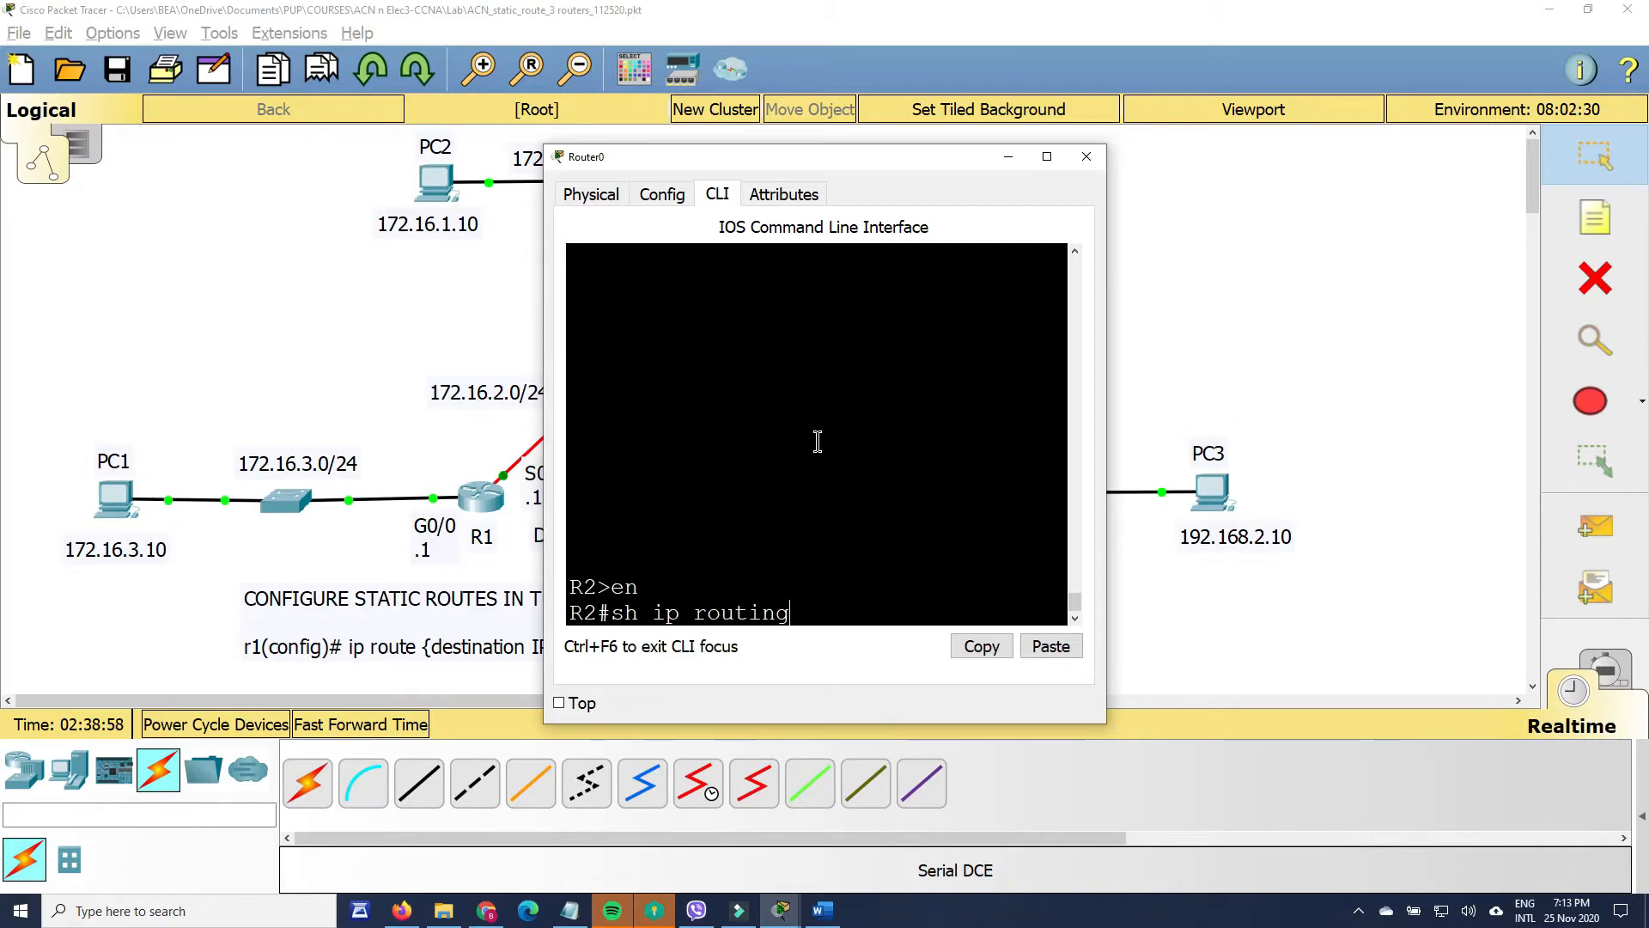
{"action": "key", "text": "Return"}
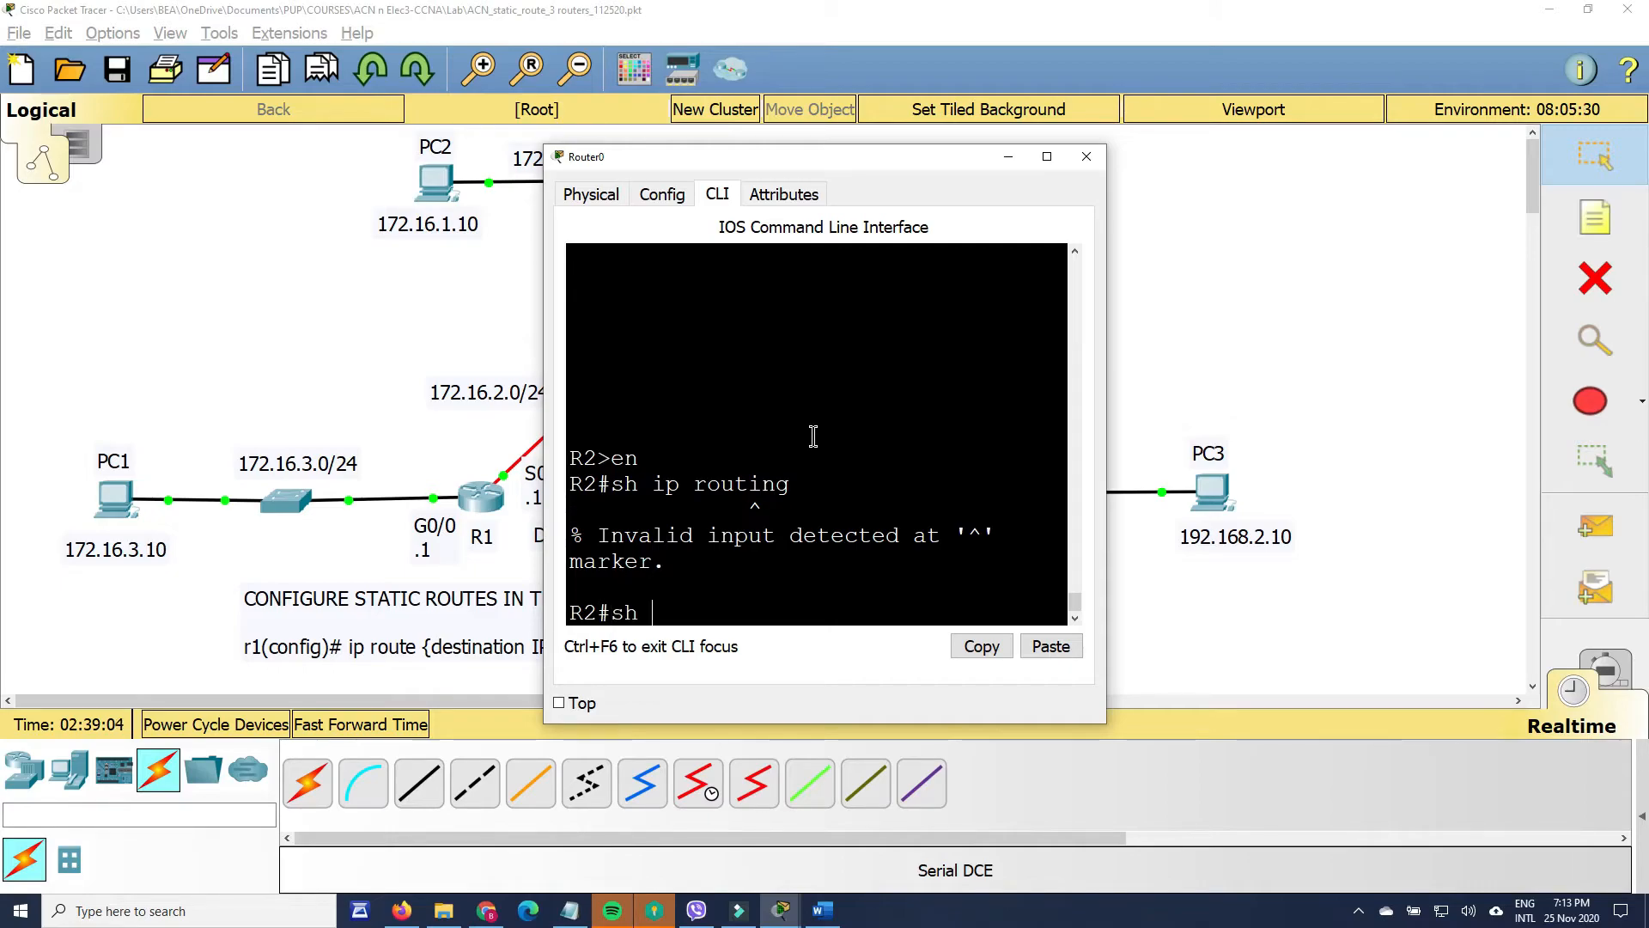
{"action": "type", "text": "sh ip rout"}
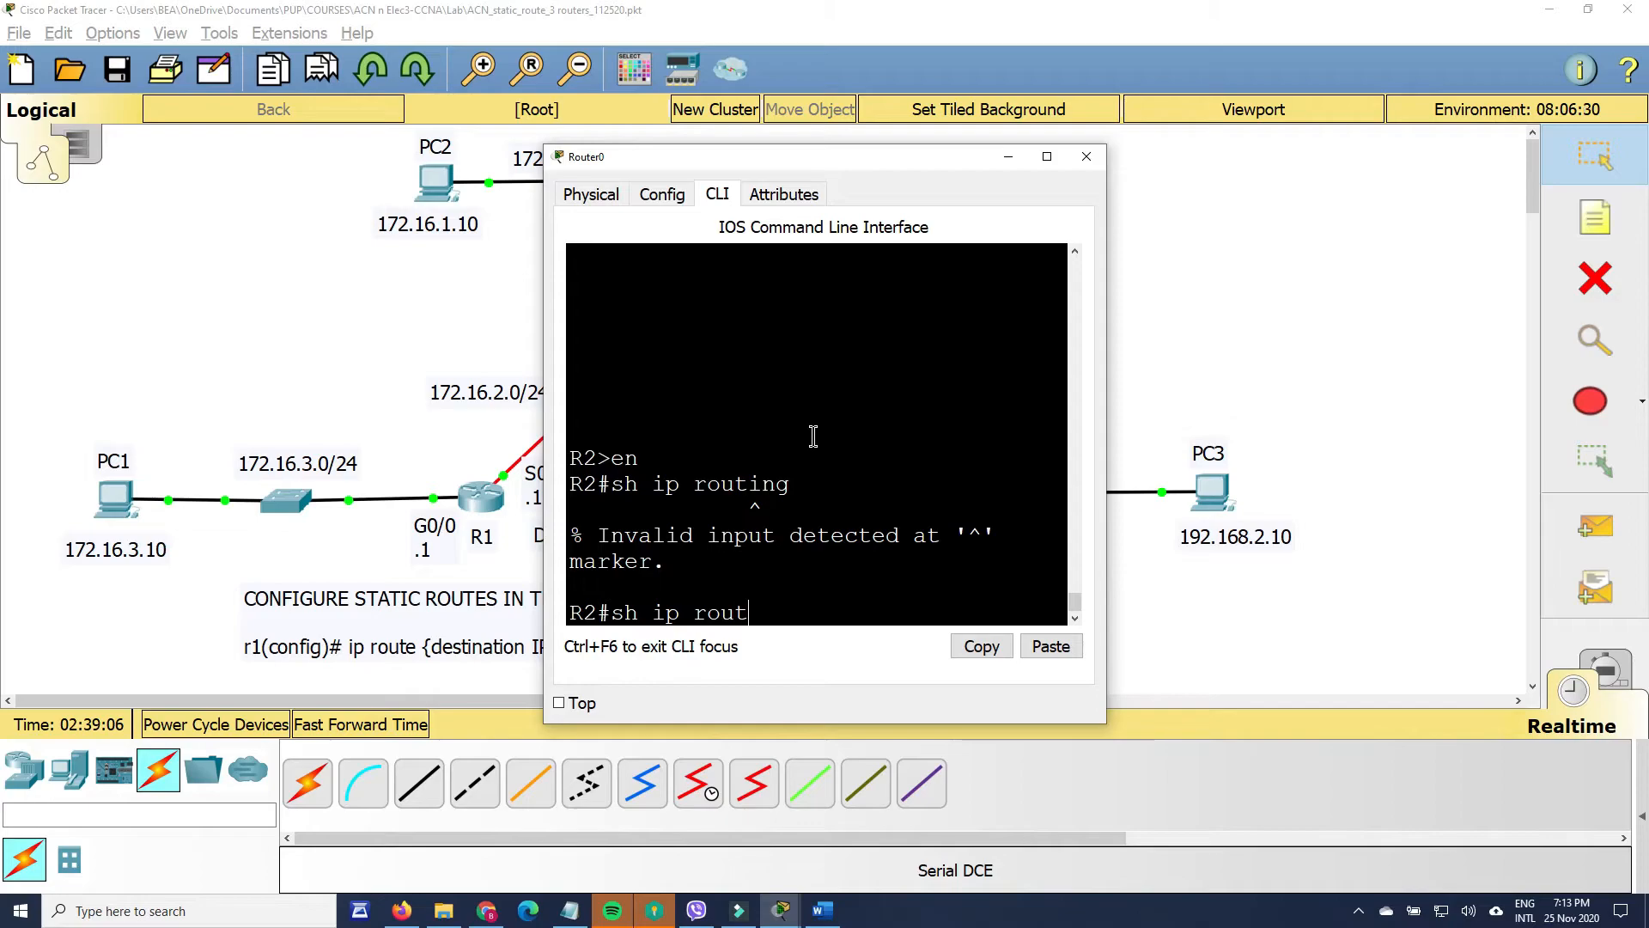
{"action": "type", "text": "e"}
{"action": "key", "text": "Return"}
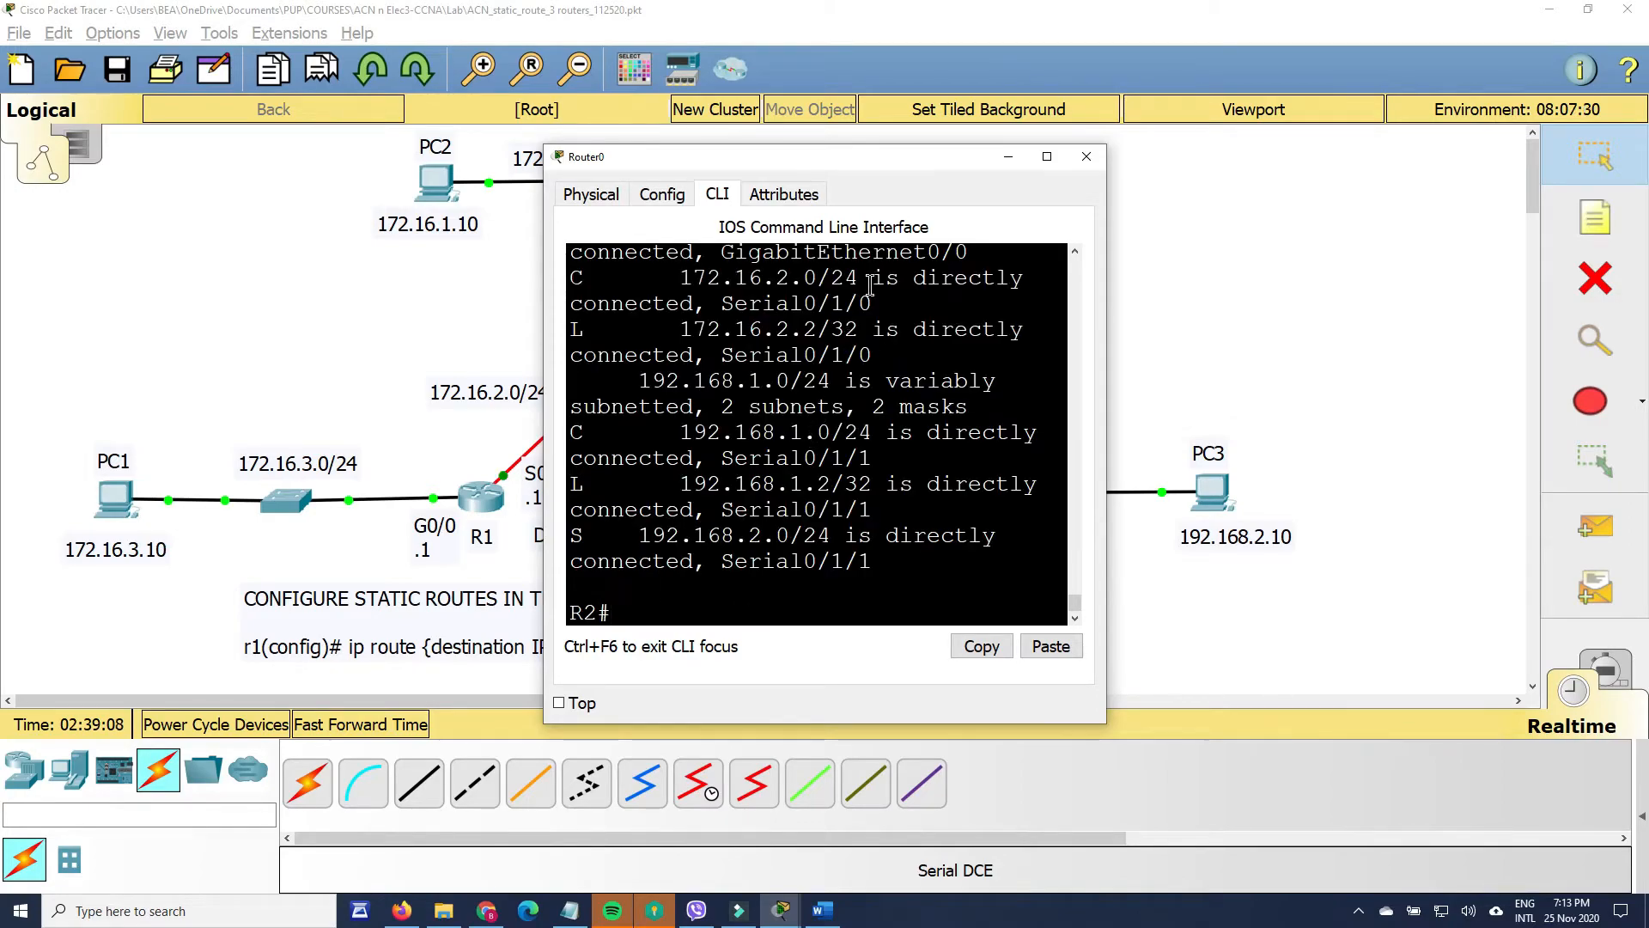
- Widen and reposition R2's console beside the topology to examine the directly connected 192.168.1.0/24 entry in its routing table
{"action": "left_click_drag", "start_coordinate": [1107, 354], "coordinate": [1559, 354]}
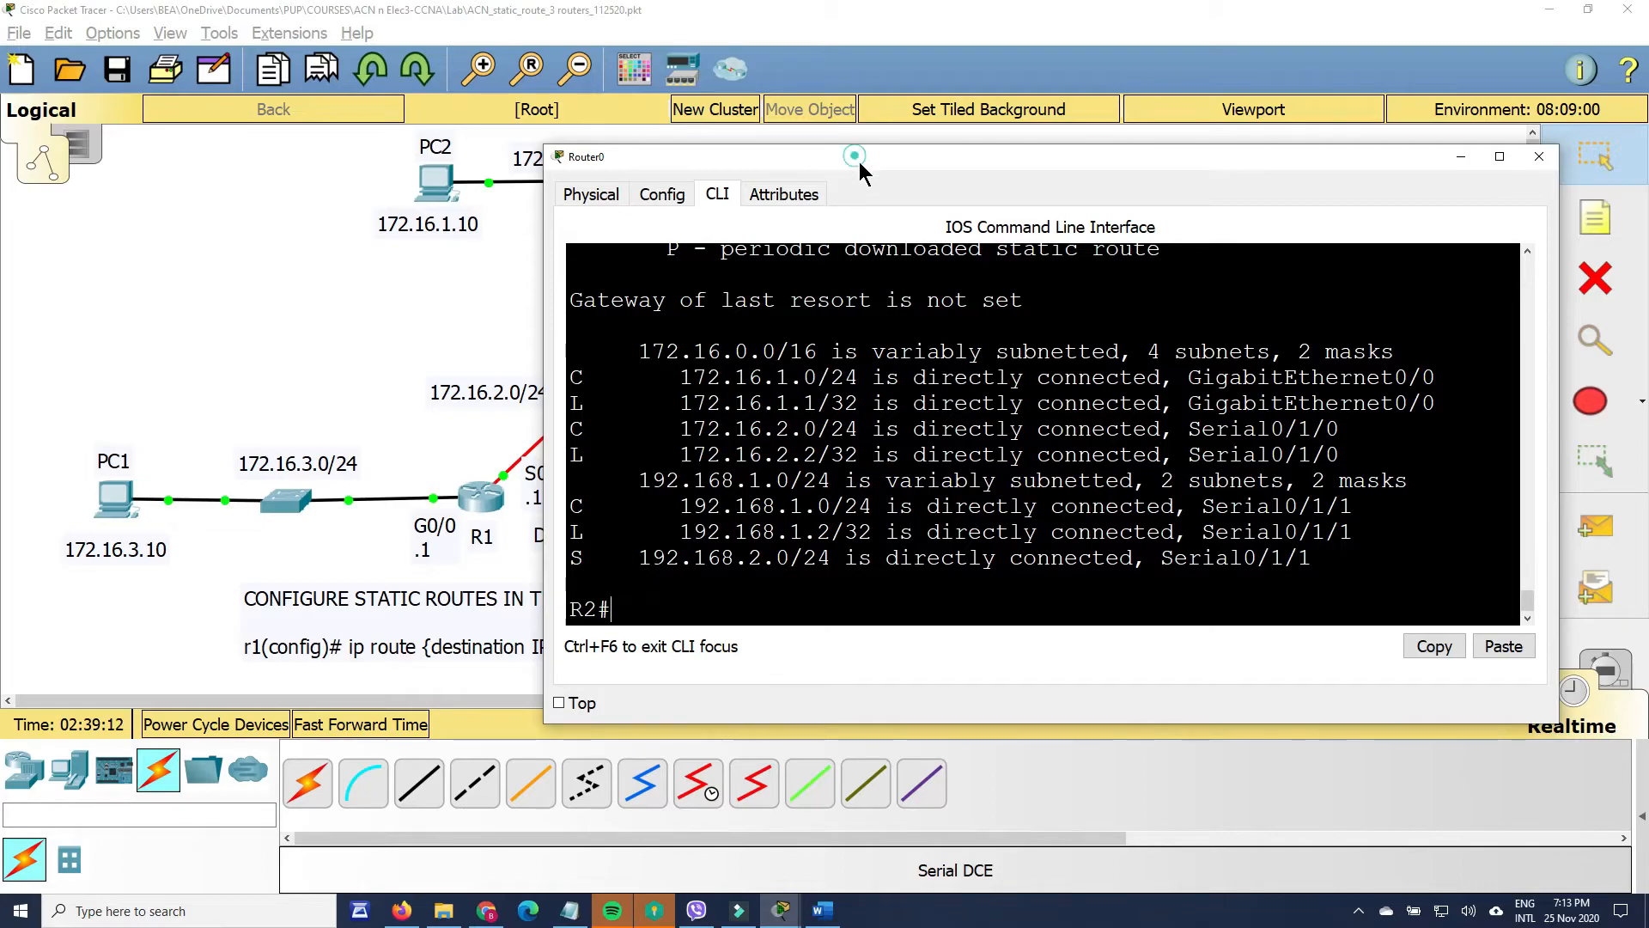
{"action": "left_click_drag", "start_coordinate": [859, 161], "coordinate": [1017, 384]}
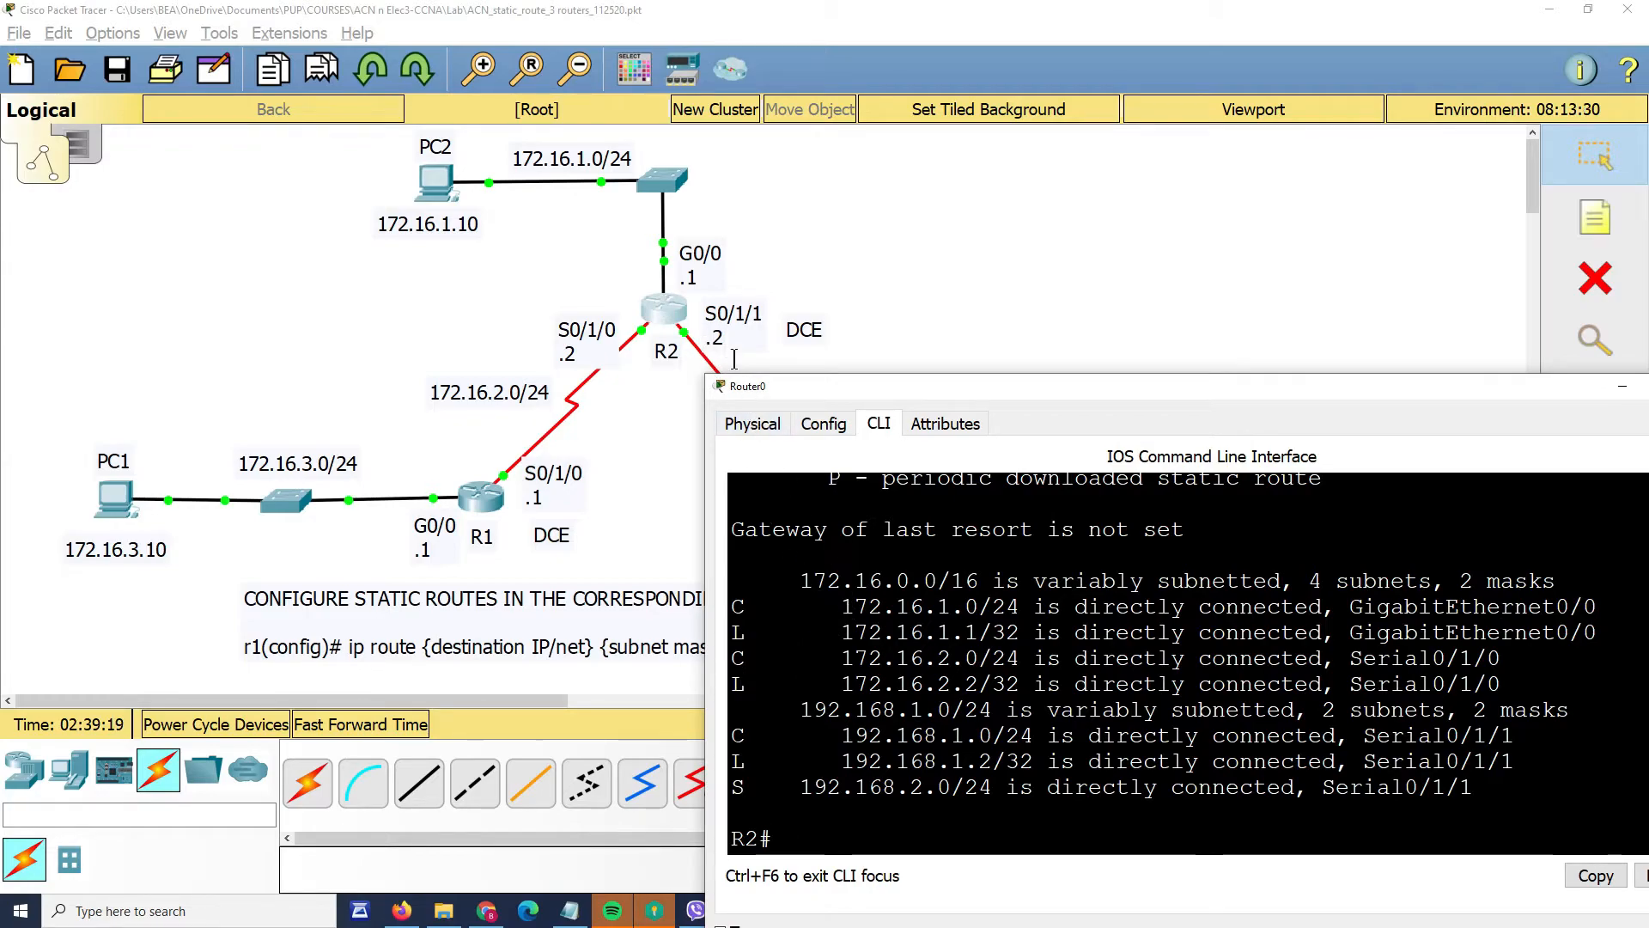
{"action": "left_click_drag", "start_coordinate": [1009, 385], "coordinate": [910, 454]}
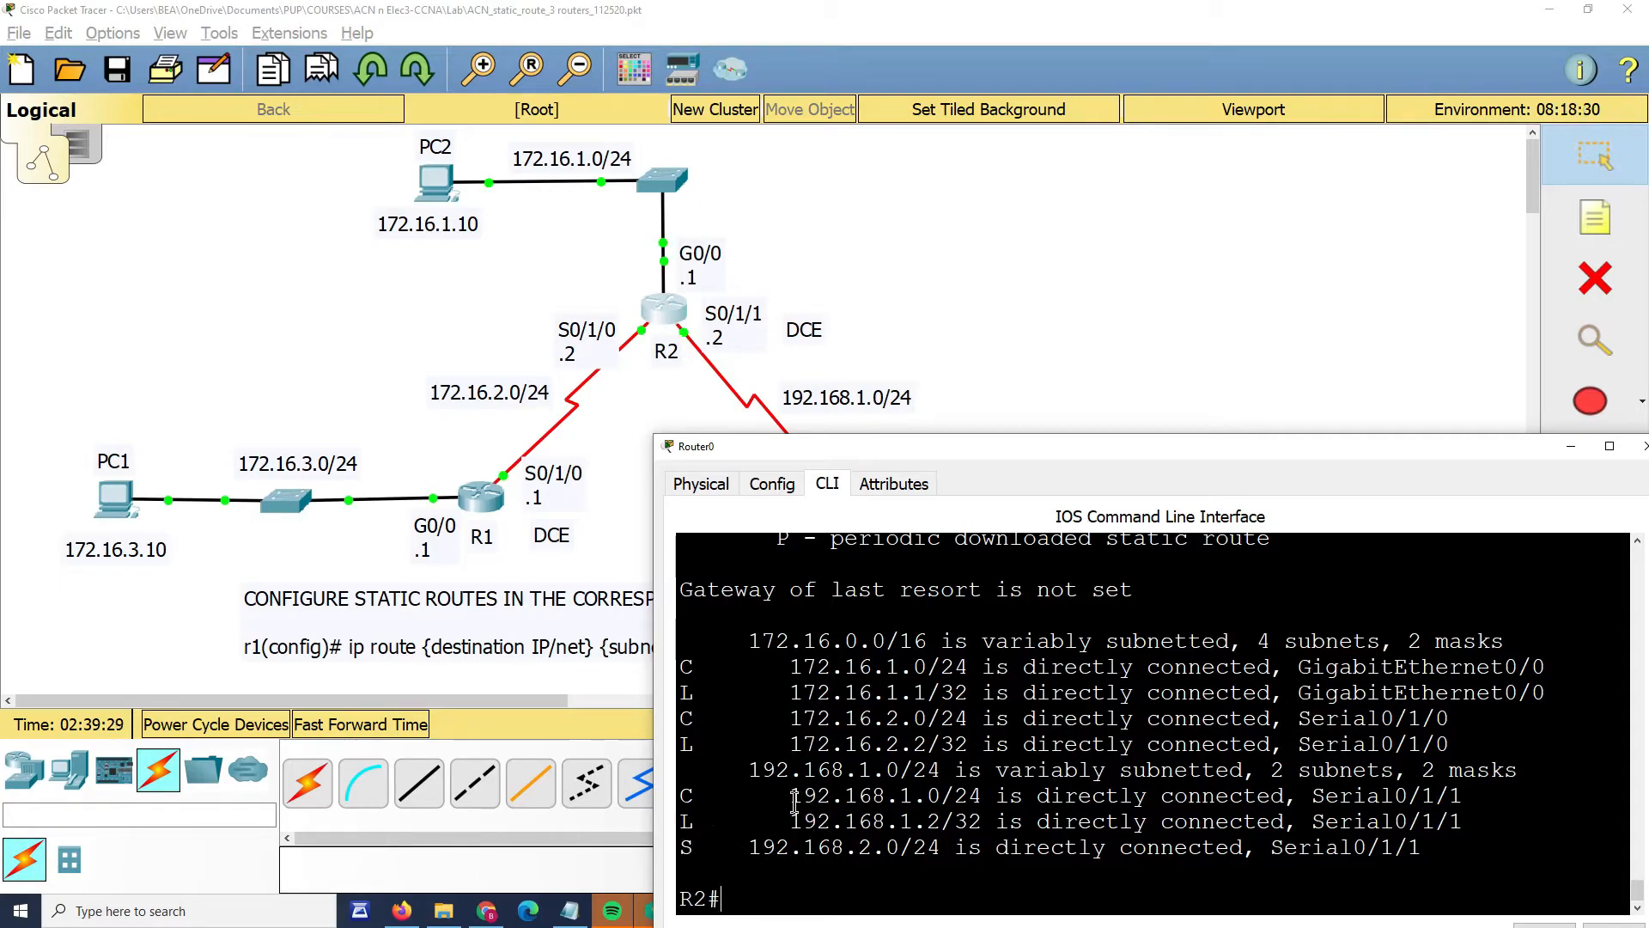
{"action": "left_click_drag", "start_coordinate": [778, 801], "coordinate": [951, 801]}
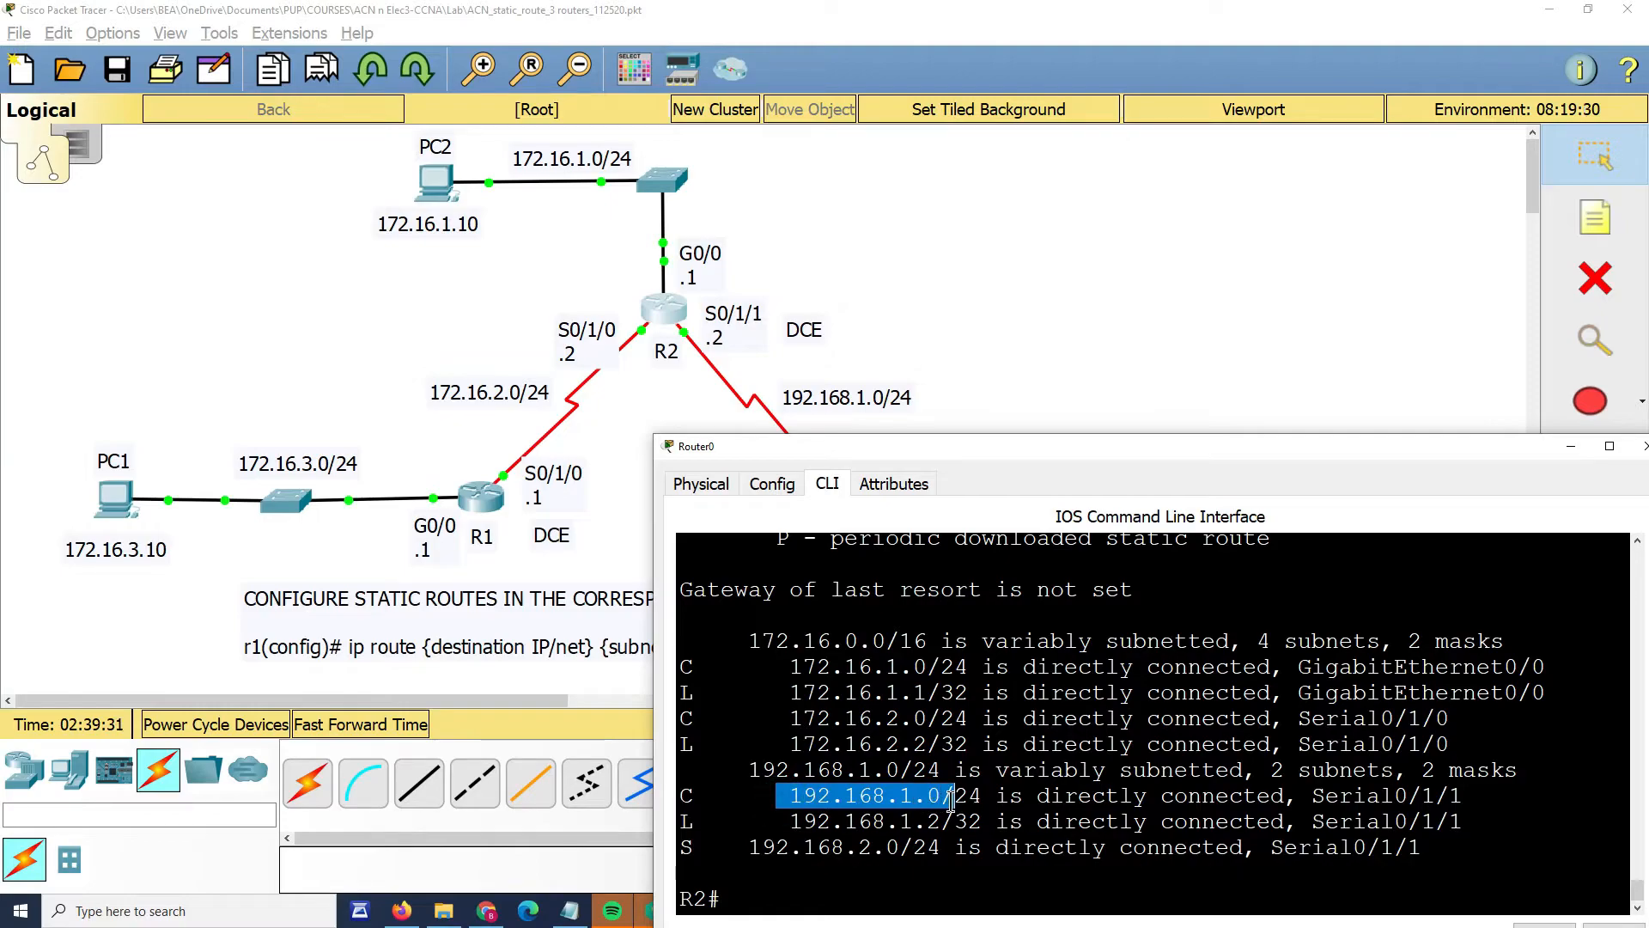
{"action": "left_click_drag", "start_coordinate": [1020, 442], "coordinate": [947, 323]}
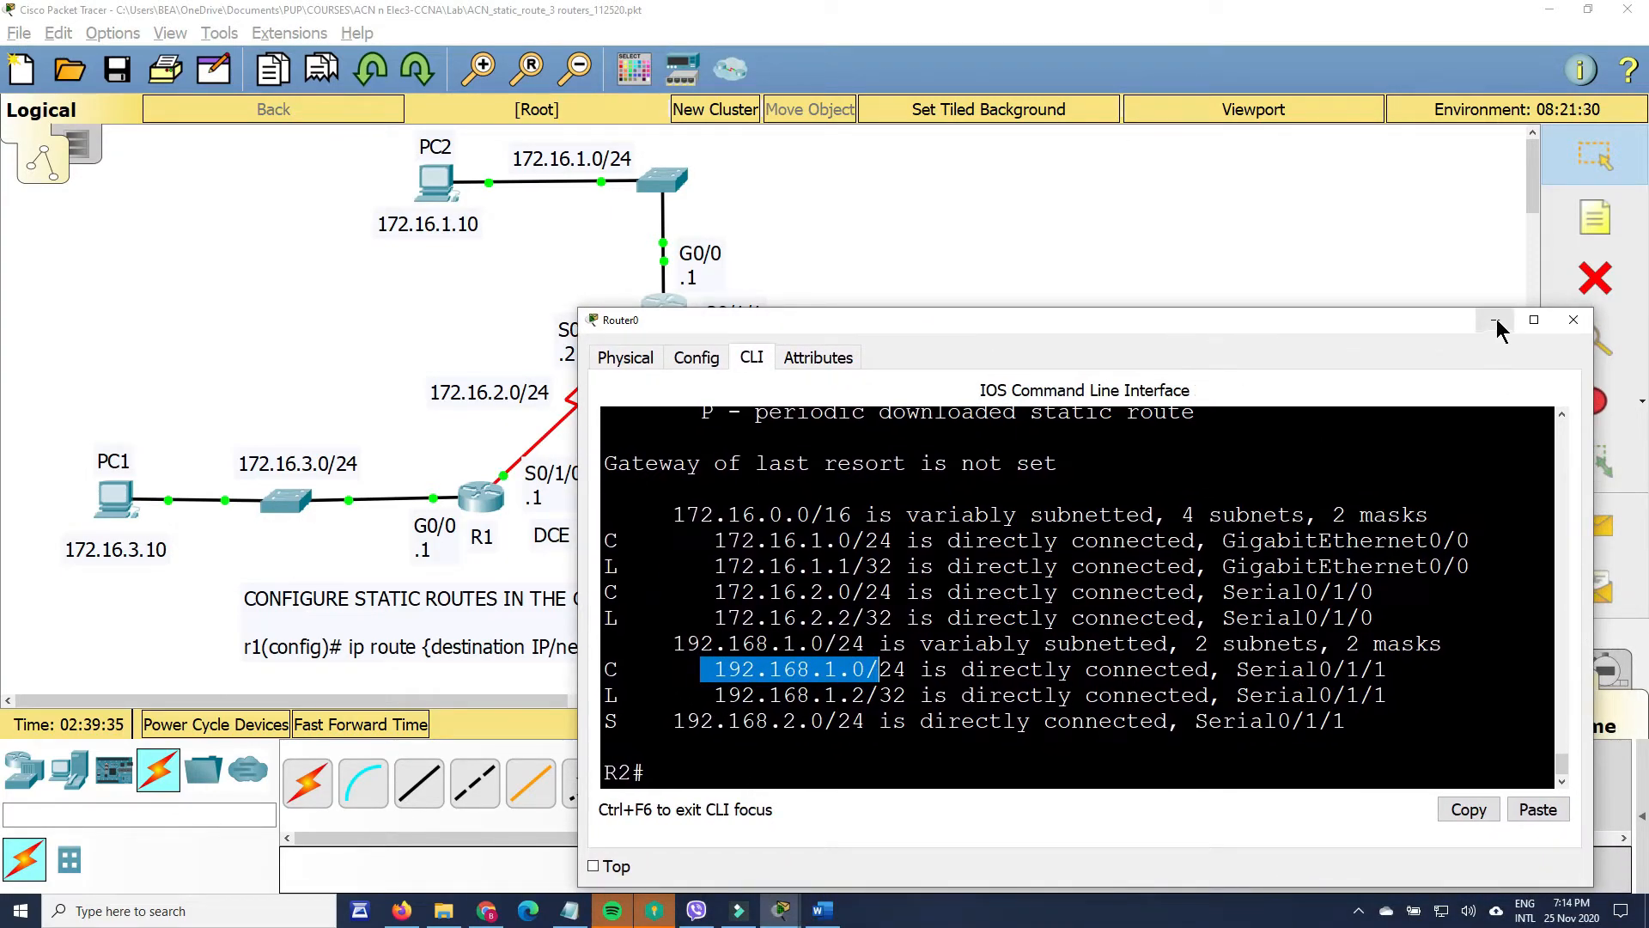
{"action": "left_click_drag", "start_coordinate": [1179, 319], "coordinate": [1191, 364]}
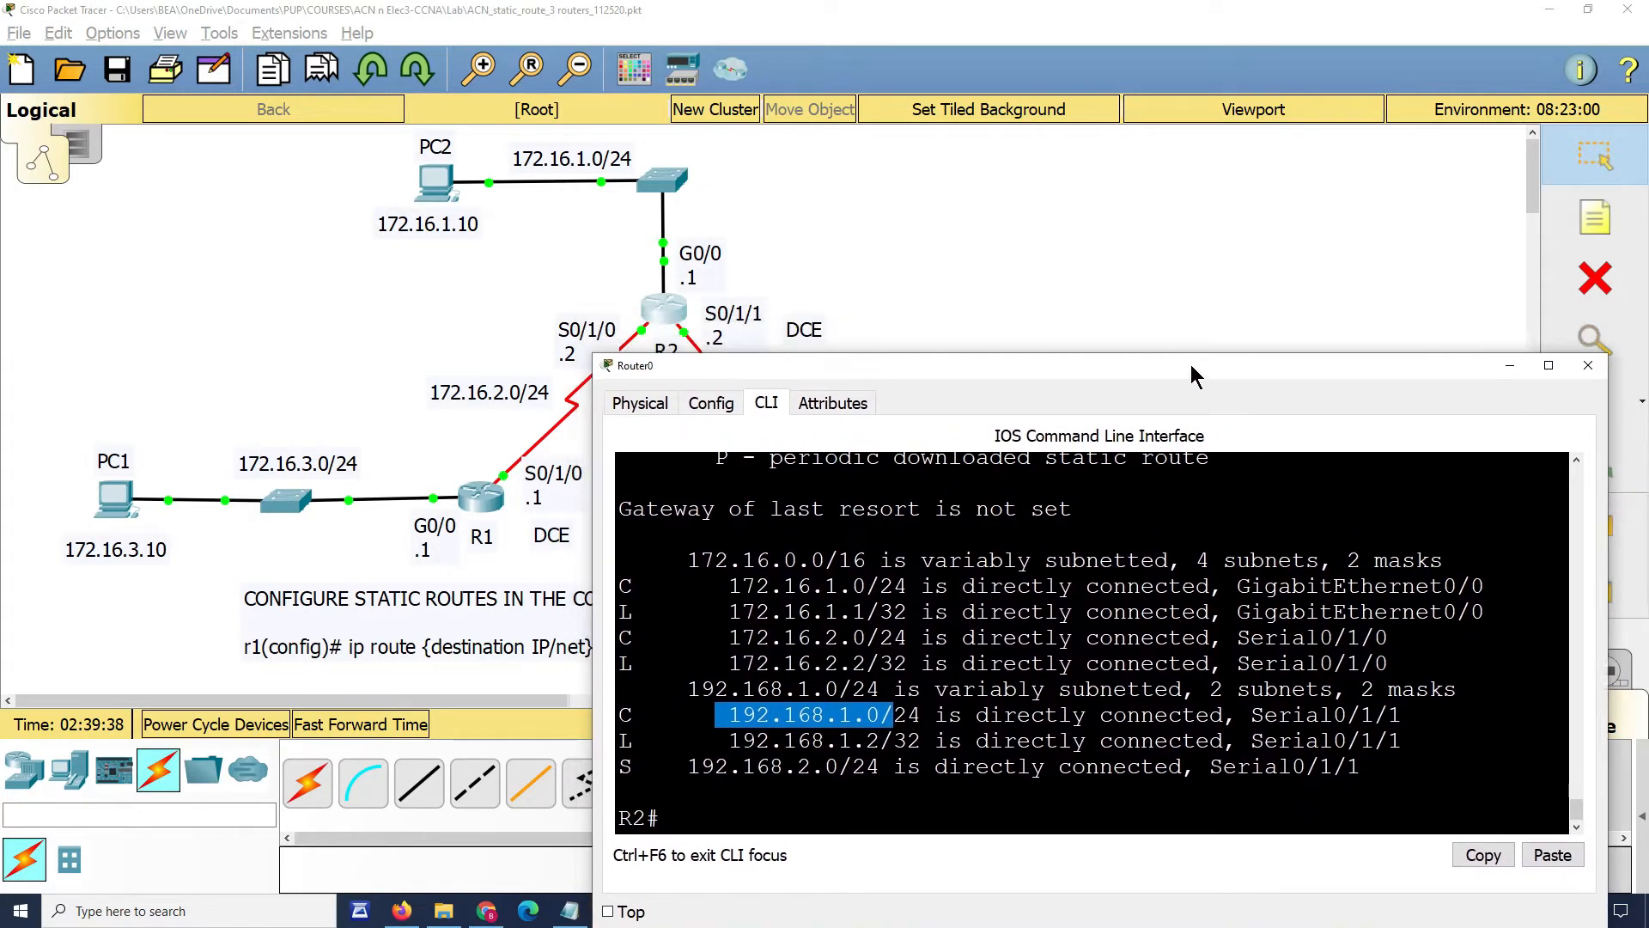
{"action": "left_click", "coordinate": [683, 821]}
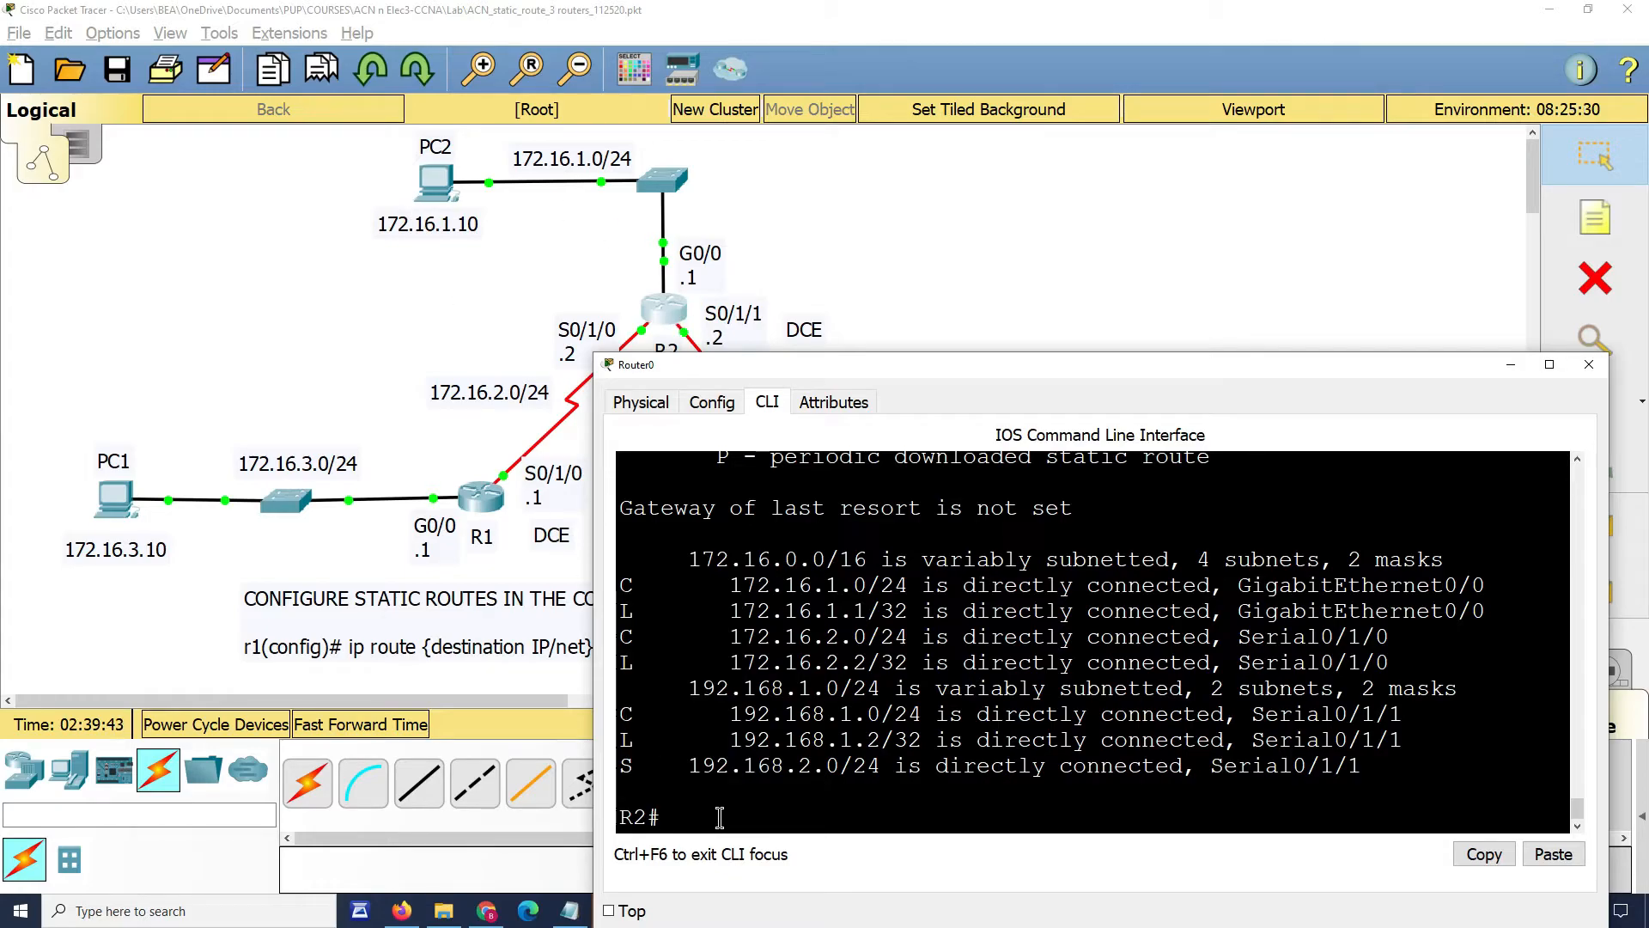
- Ping PC2 at 172.16.1.10 from R2's privileged EXEC prompt
{"action": "type", "text": "ping 17"}
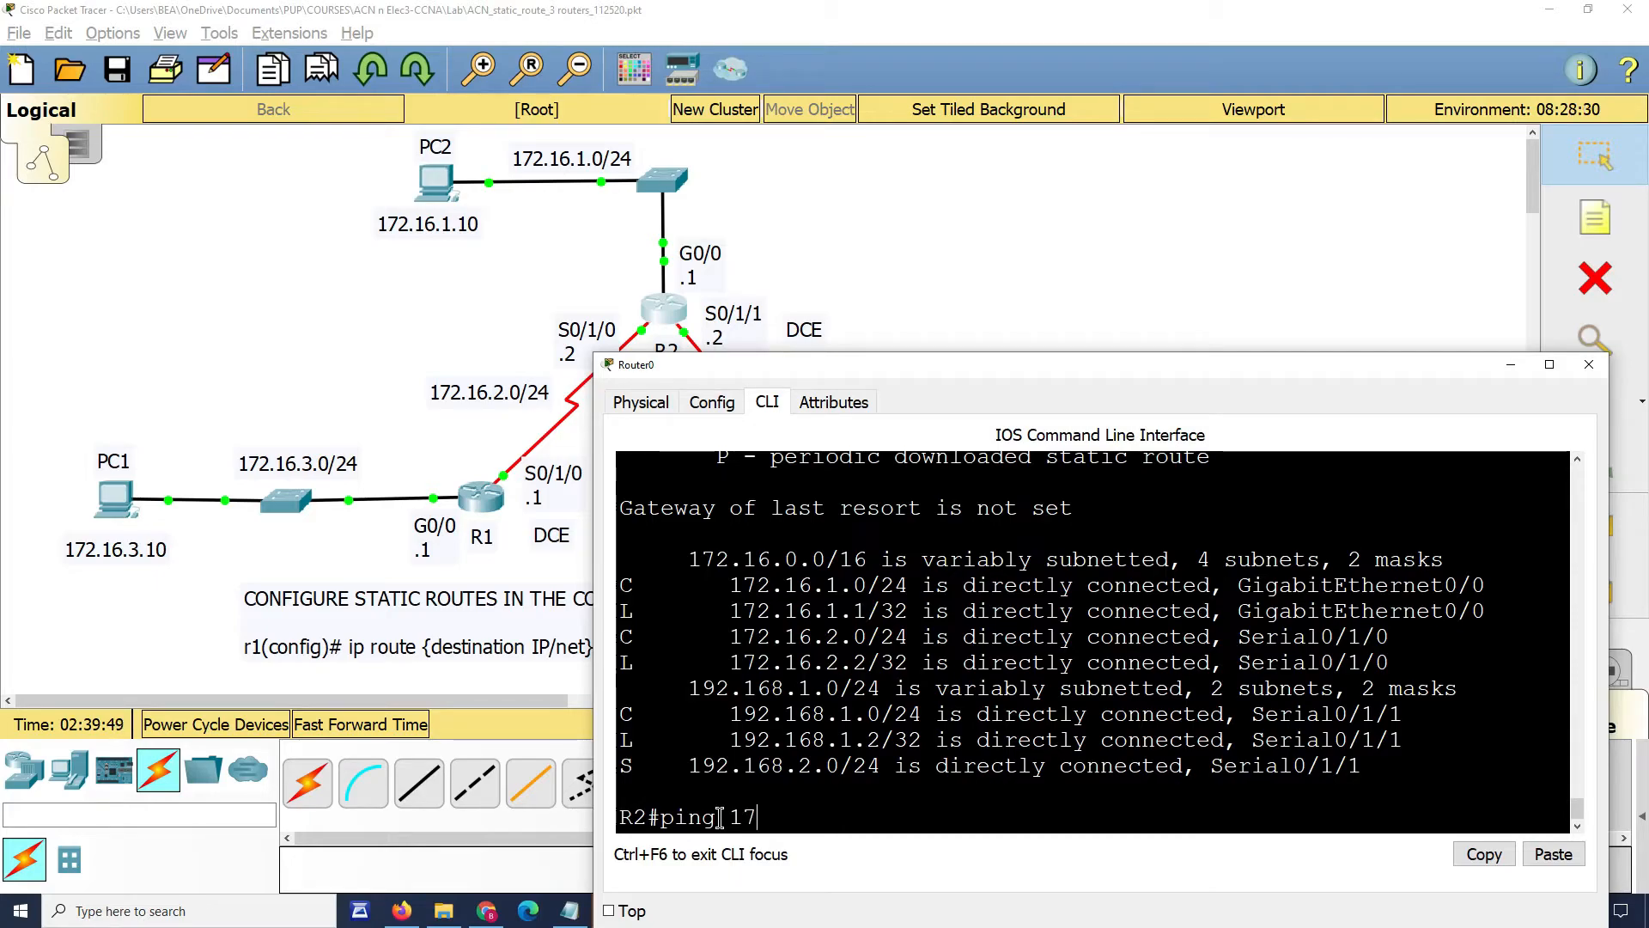
{"action": "type", "text": "2.16.1.1"}
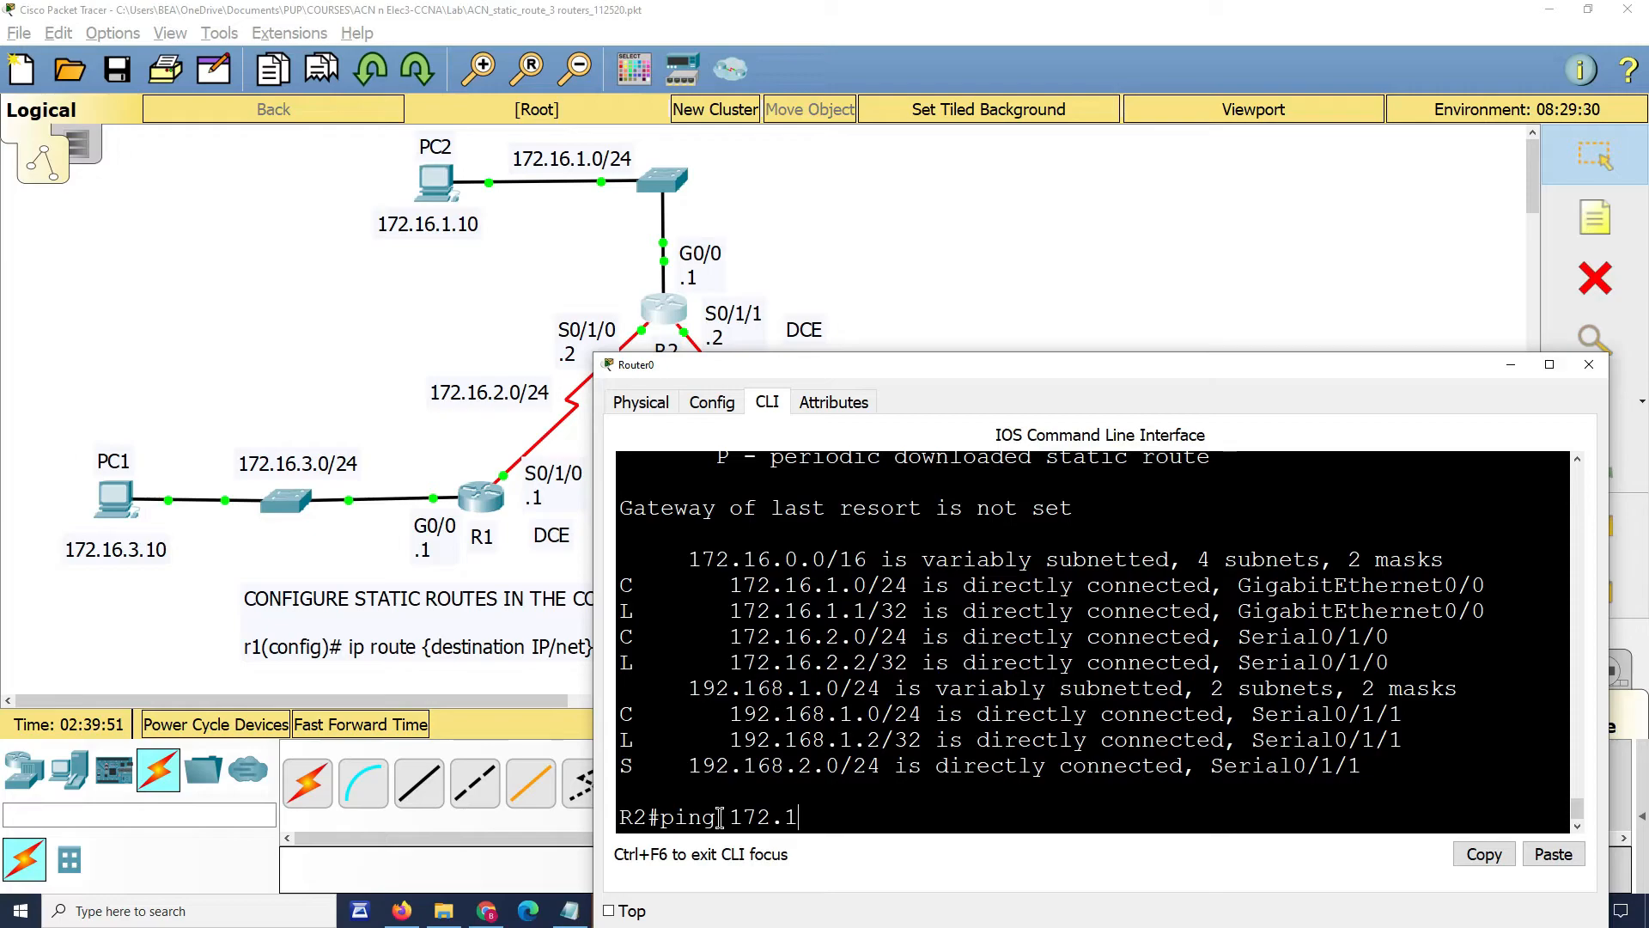
{"action": "type", "text": "0"}
{"action": "key", "text": "Return"}
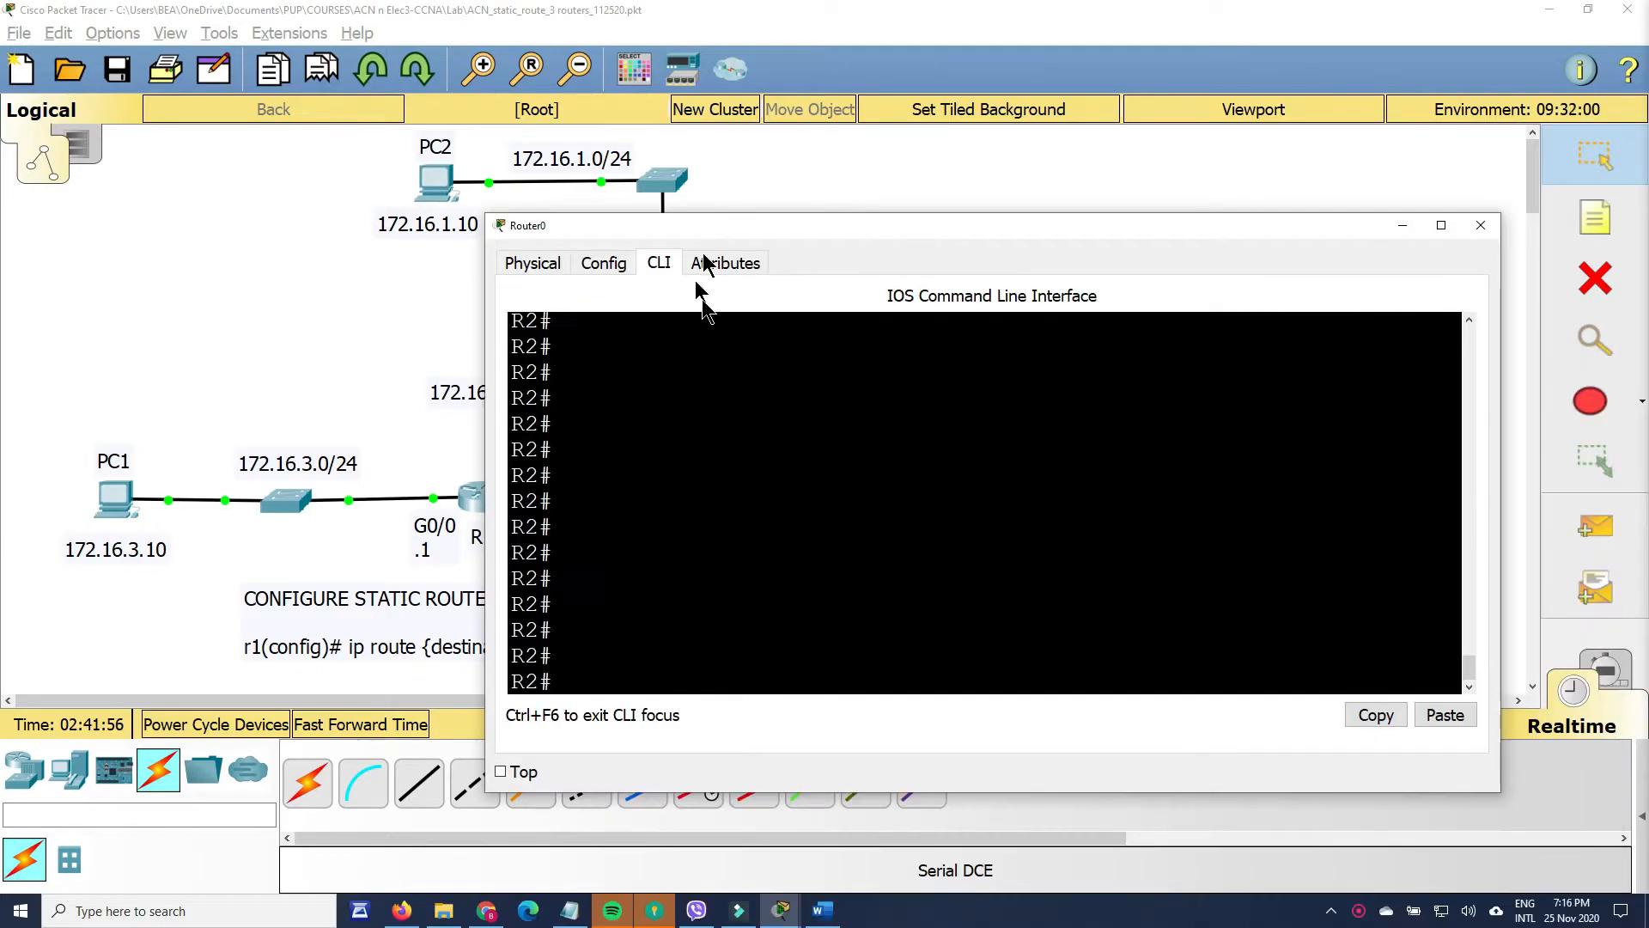
- Narrow R2's console, move it clear of the links between R1, R2 and R3, and return to its latest prompt
{"action": "left_click_drag", "start_coordinate": [847, 229], "coordinate": [966, 318]}
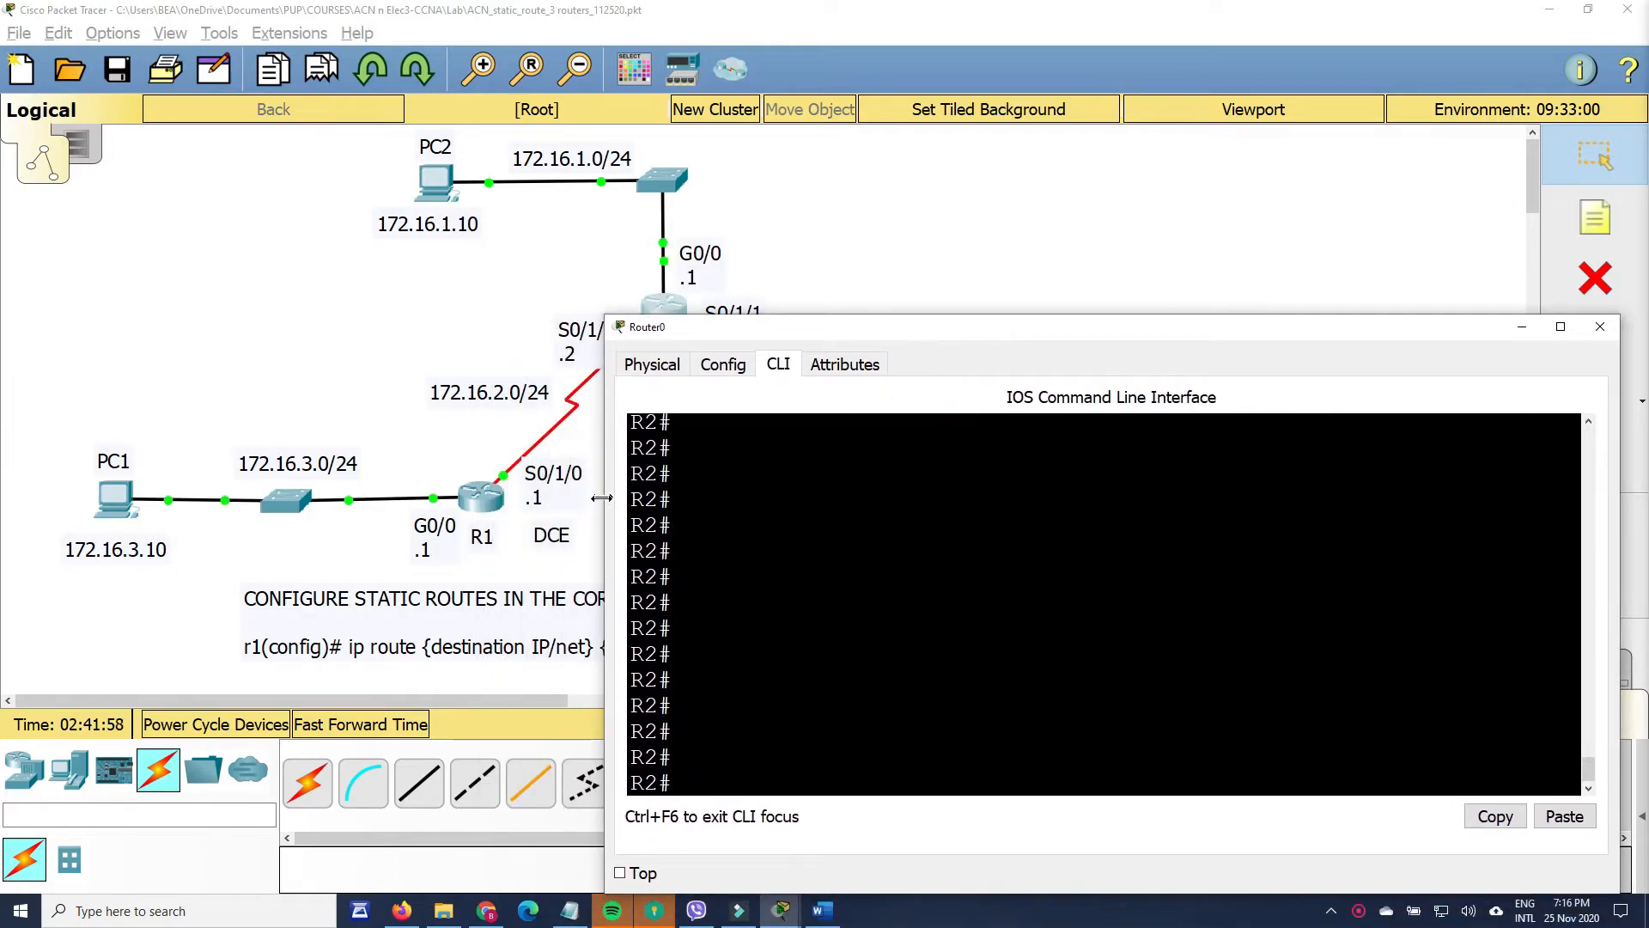
{"action": "left_click_drag", "start_coordinate": [603, 505], "coordinate": [920, 505]}
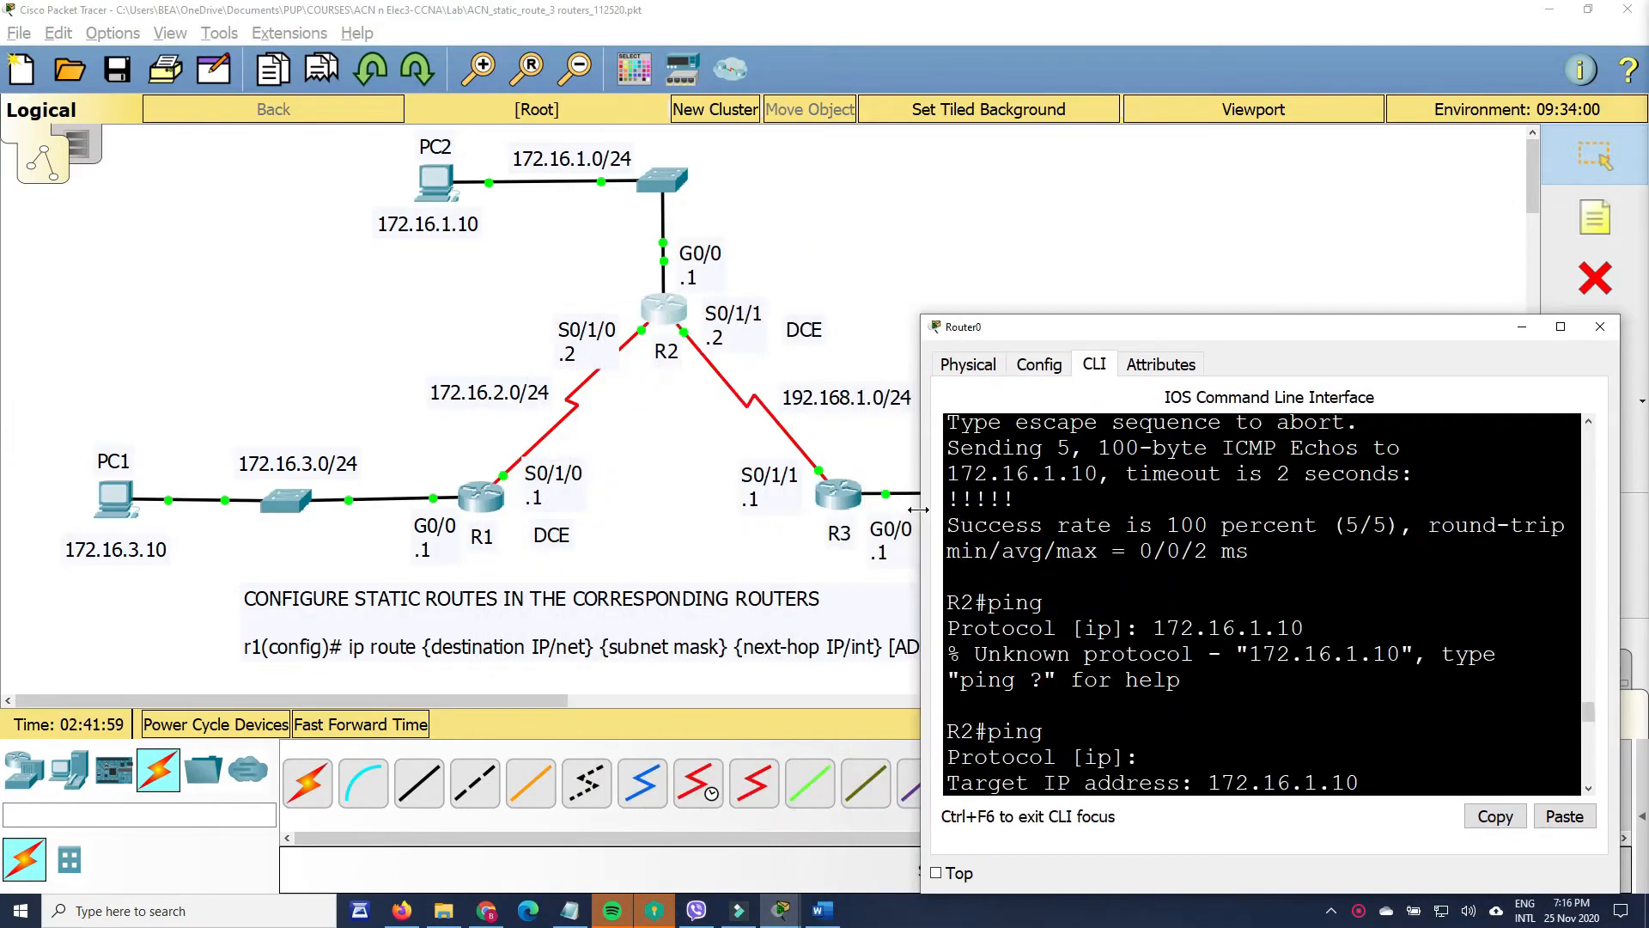
{"action": "left_click_drag", "start_coordinate": [1105, 341], "coordinate": [1084, 153]}
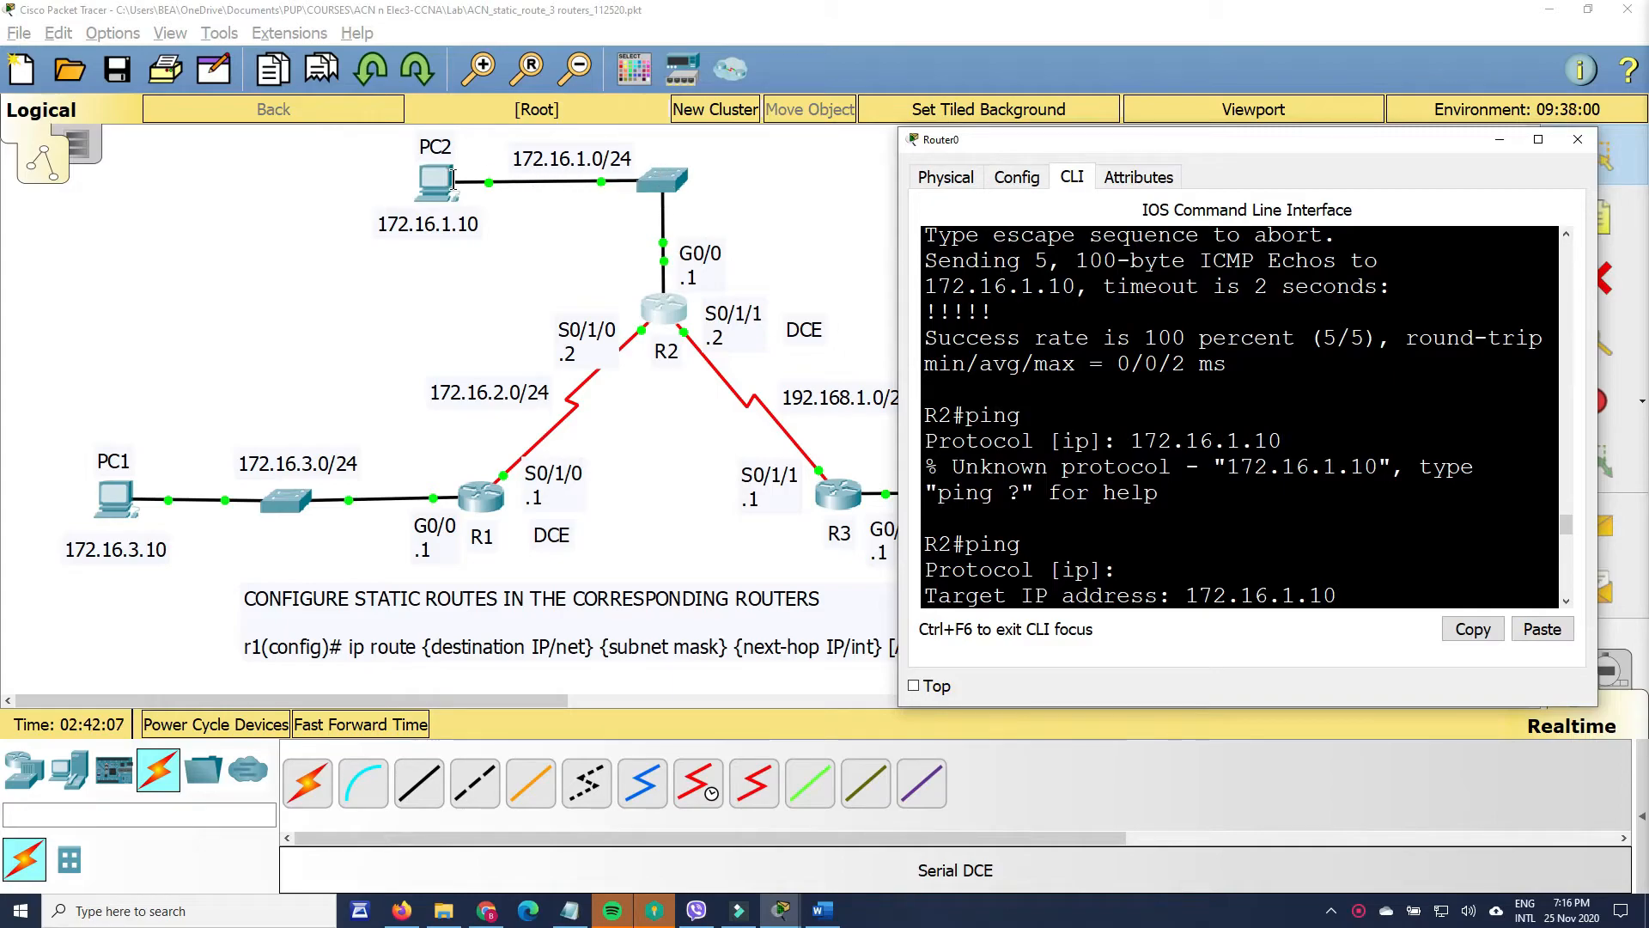
{"action": "left_click", "coordinate": [1373, 562]}
{"action": "scroll", "coordinate": [1395, 575], "scroll_direction": "down", "scroll_amount": 4}
{"action": "scroll", "coordinate": [1392, 571], "scroll_direction": "down", "scroll_amount": 8}
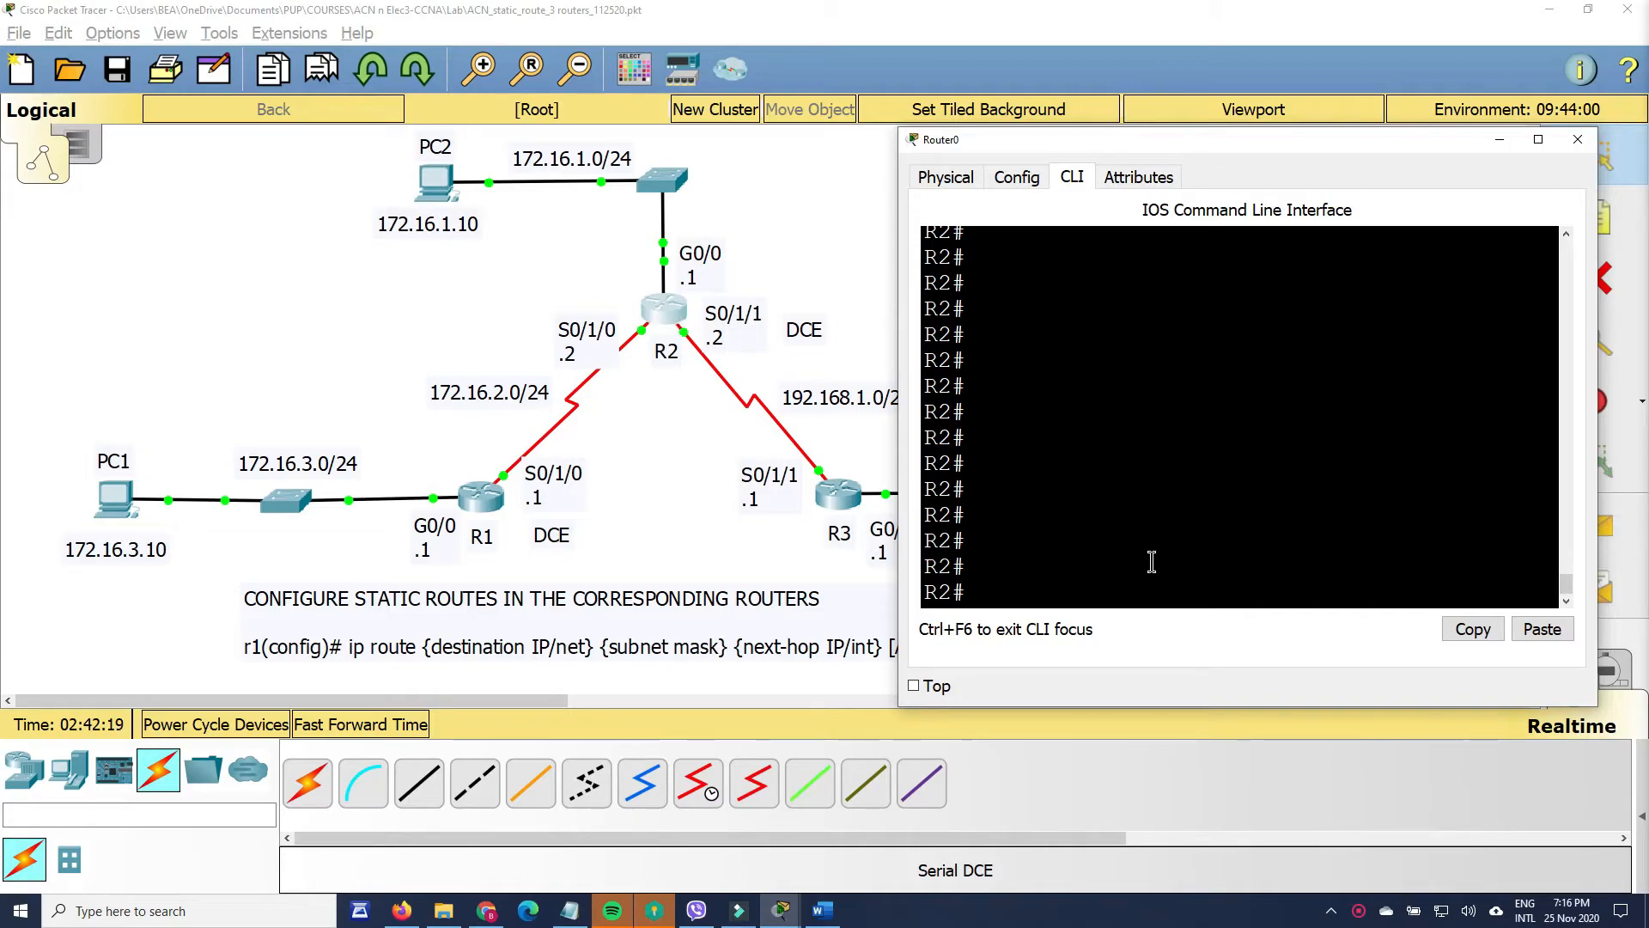
- Set up an extended ping on R2 to 172.16.1.10, keeping the default protocol, repeat count, datagram size and timeout and answering "y" to extended commands
{"action": "left_click", "coordinate": [1112, 595]}
{"action": "type", "text": "ping"}
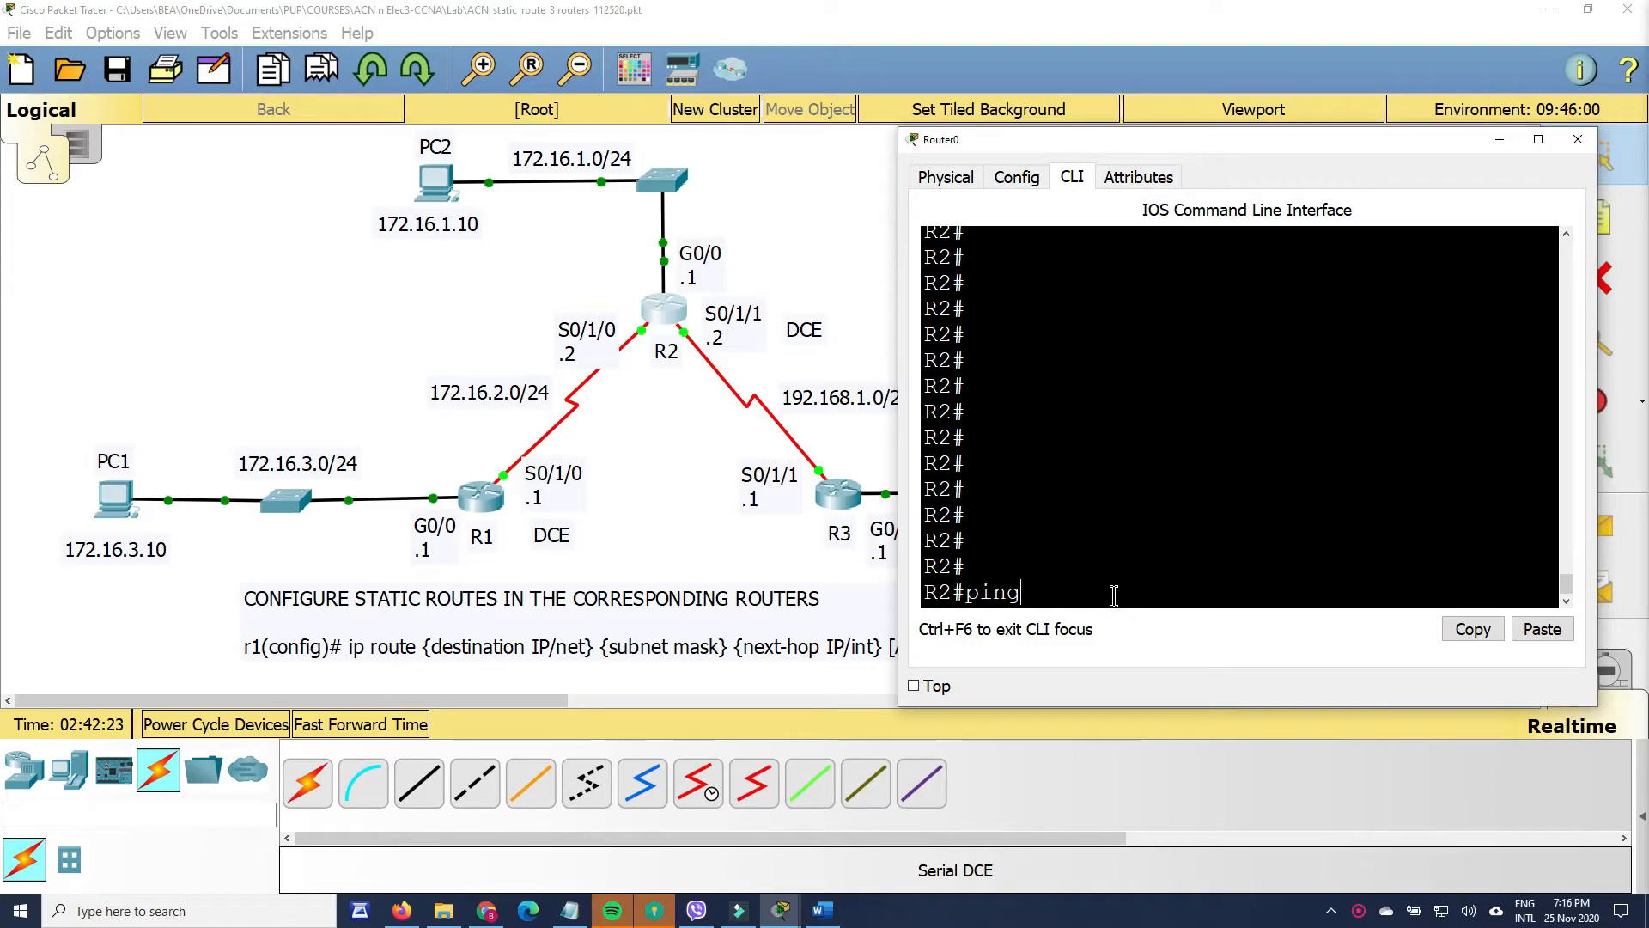
{"action": "key", "text": "Return"}
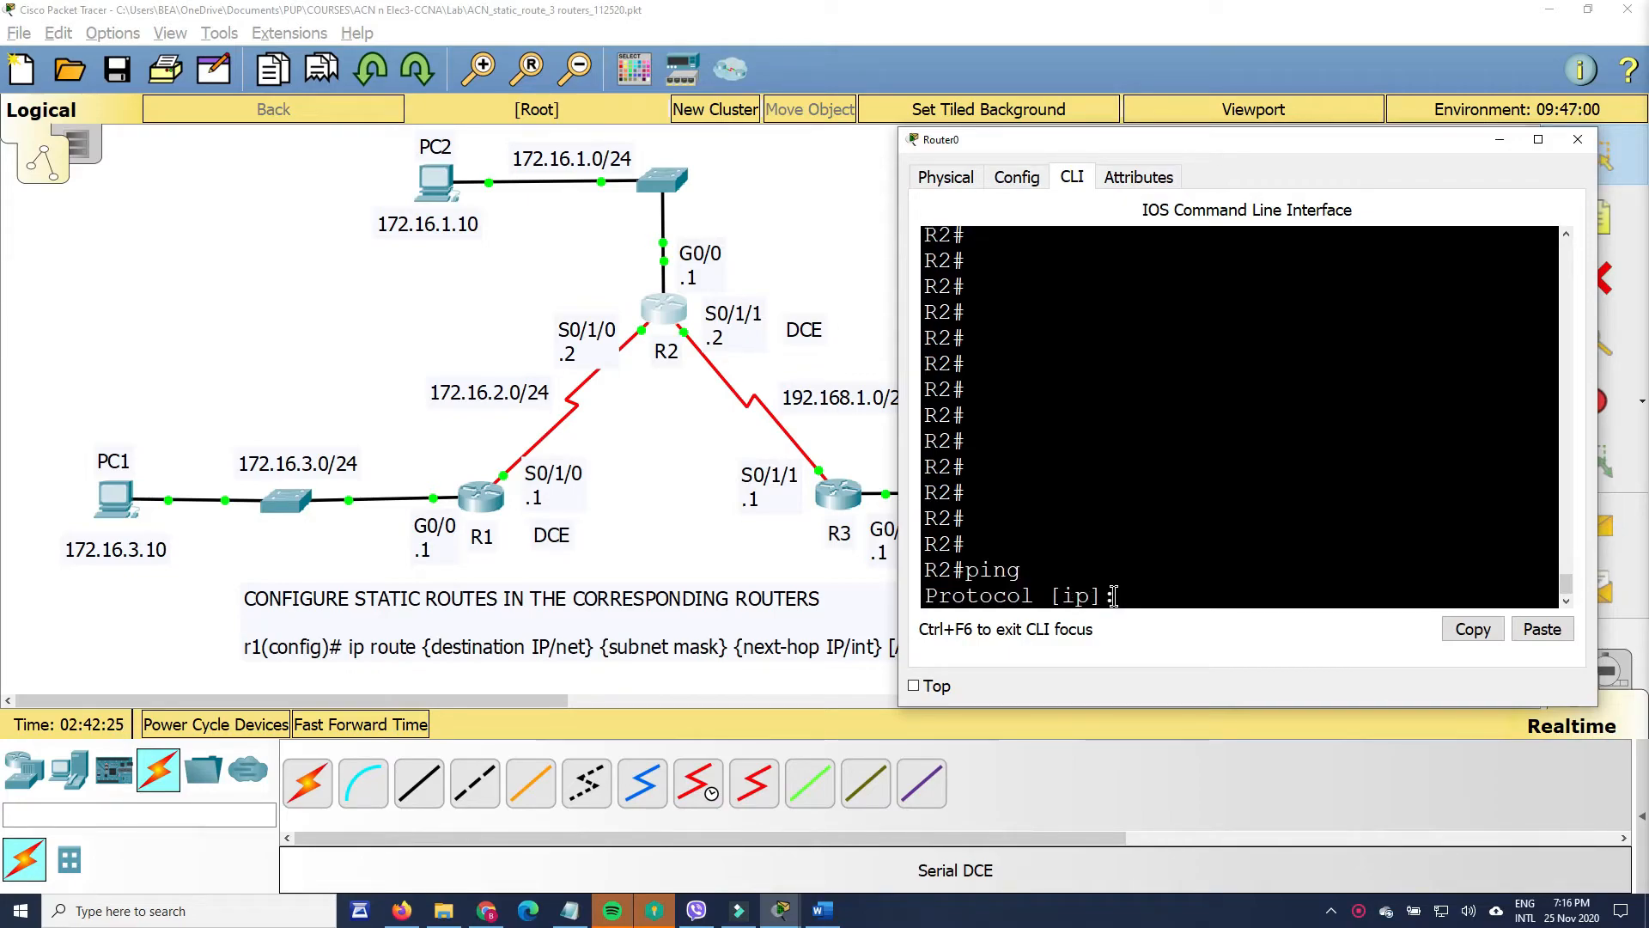
{"action": "key", "text": "Return"}
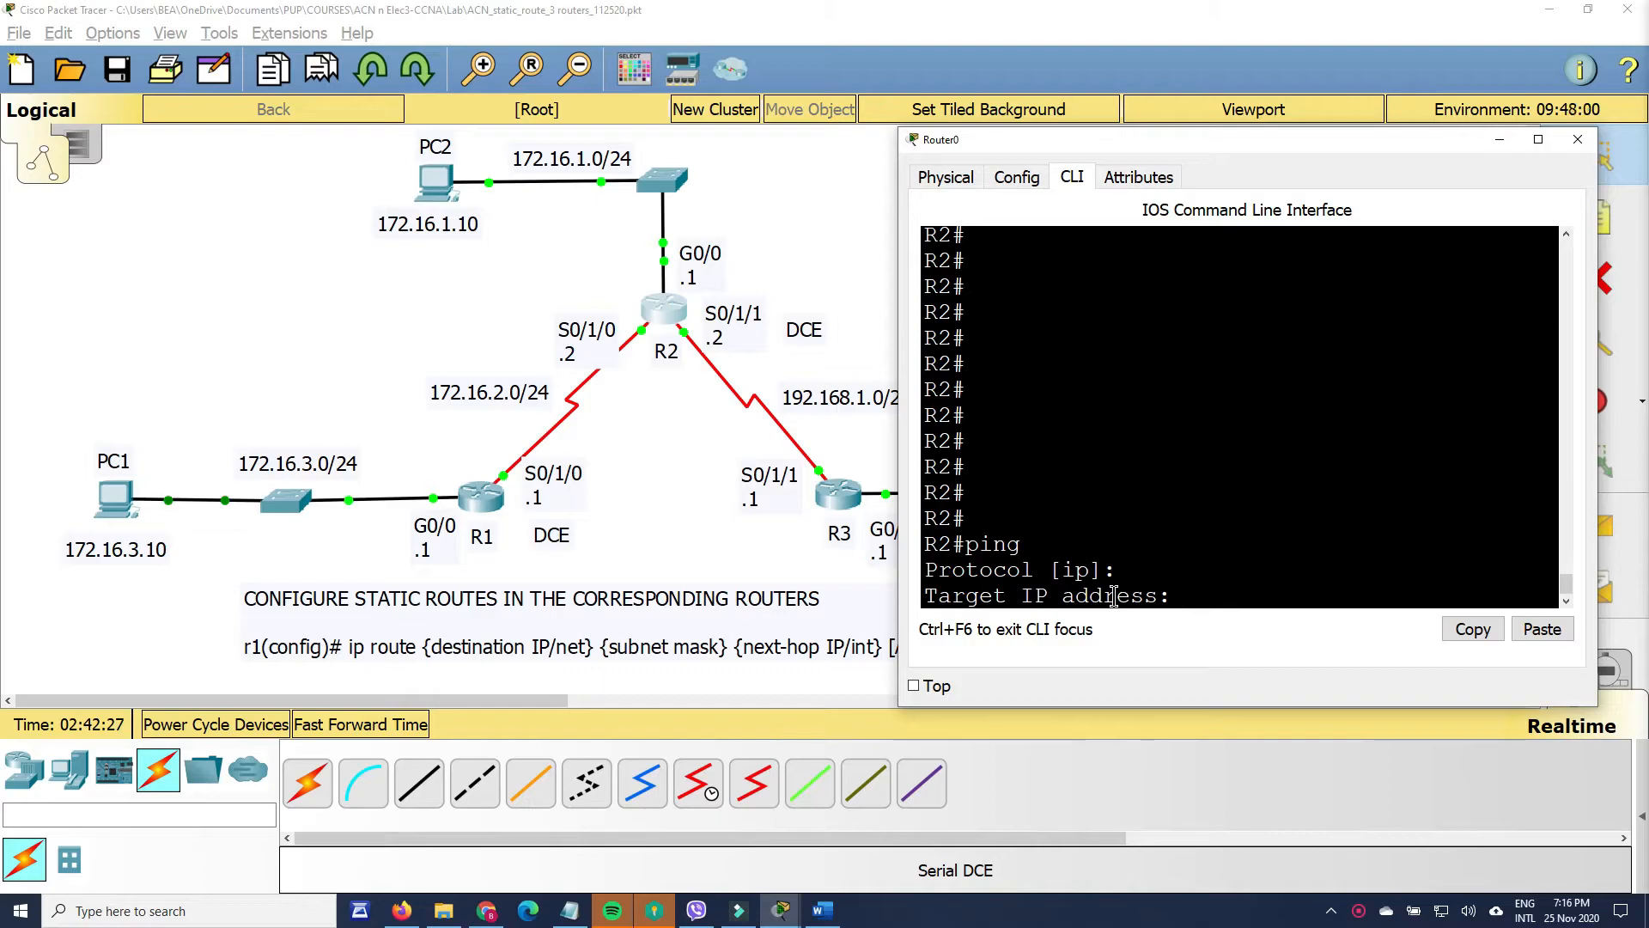
{"action": "type", "text": "172.16.1.10"}
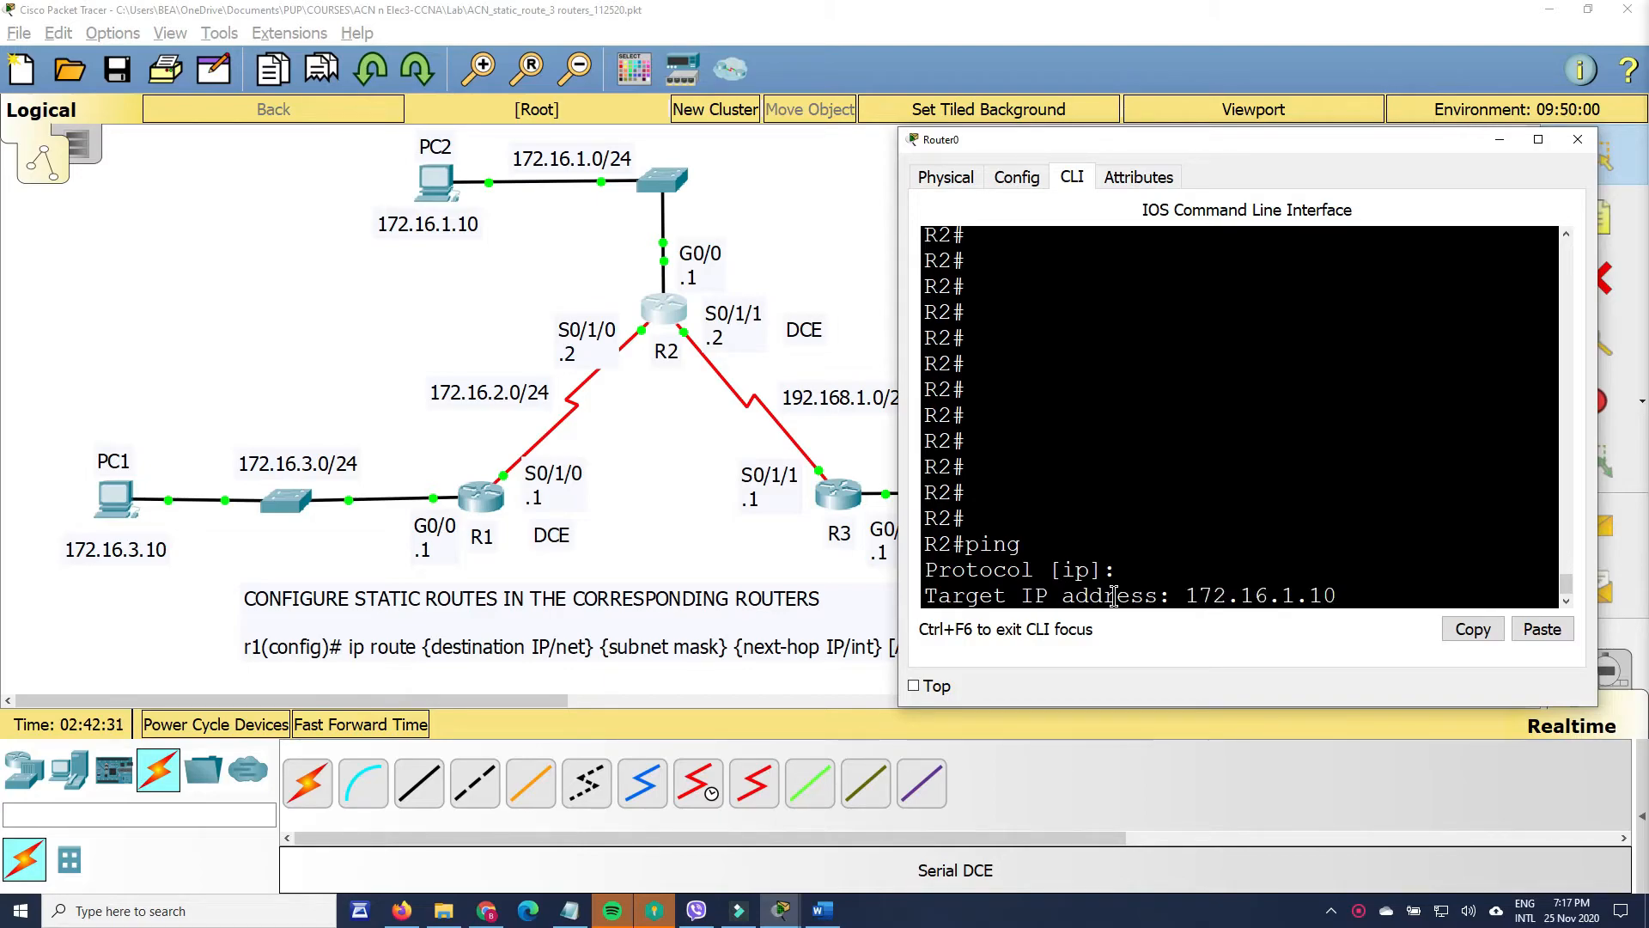
{"action": "key", "text": "Return"}
{"action": "key", "text": "Return"}
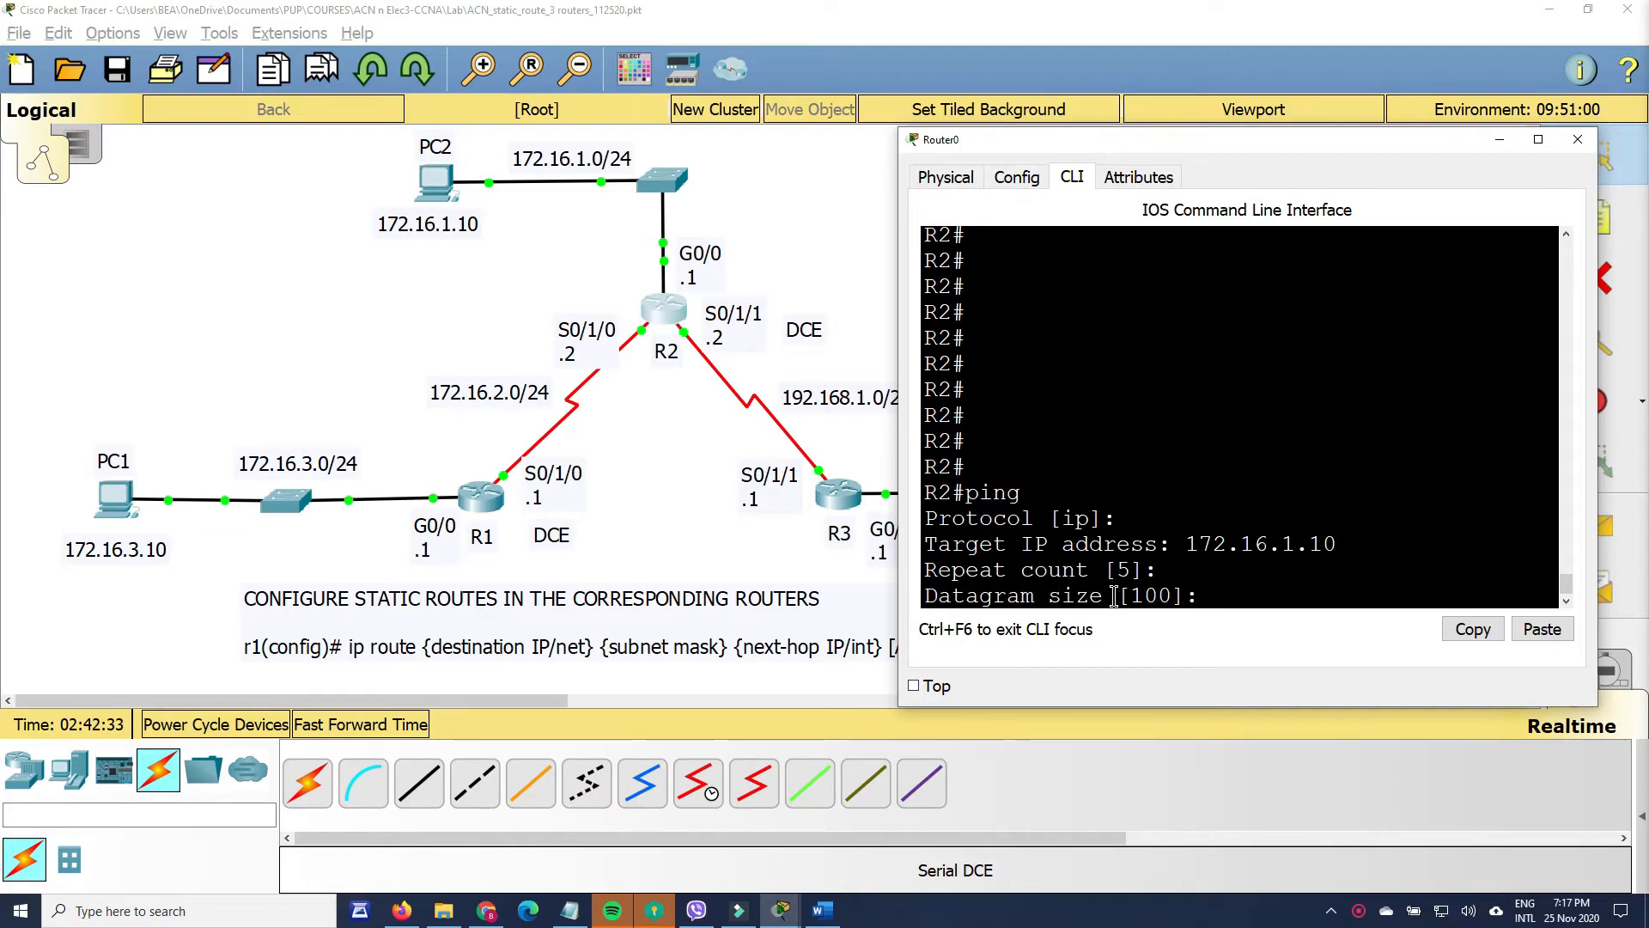
{"action": "key", "text": "Return"}
{"action": "key", "text": "Return"}
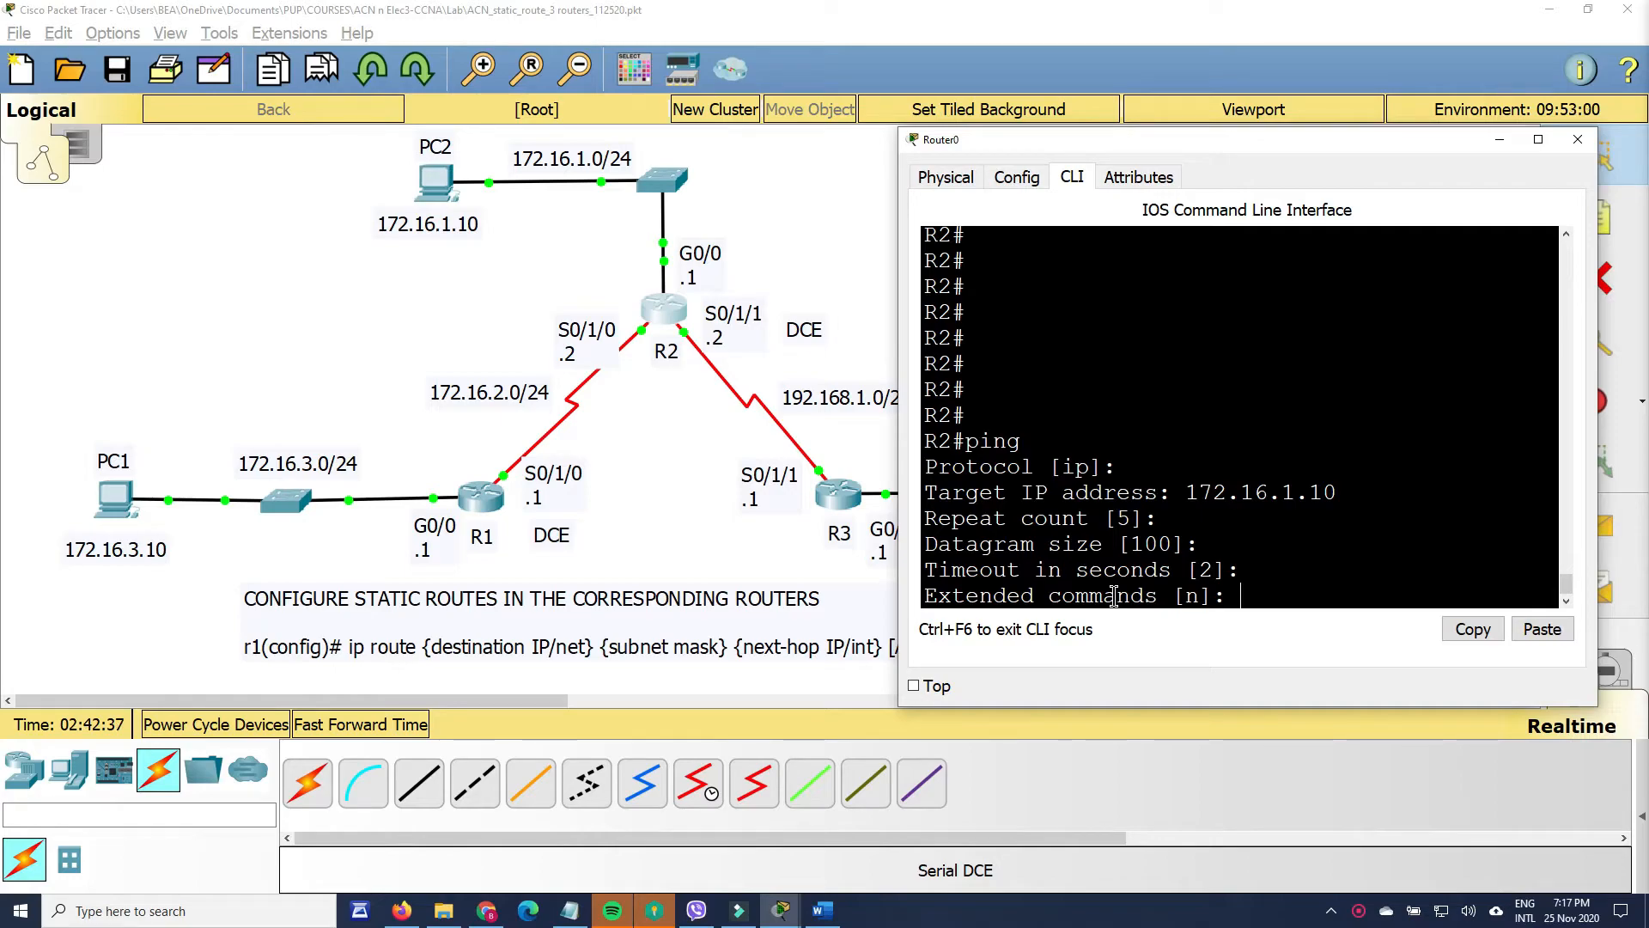
{"action": "type", "text": "y"}
{"action": "key", "text": "Return"}
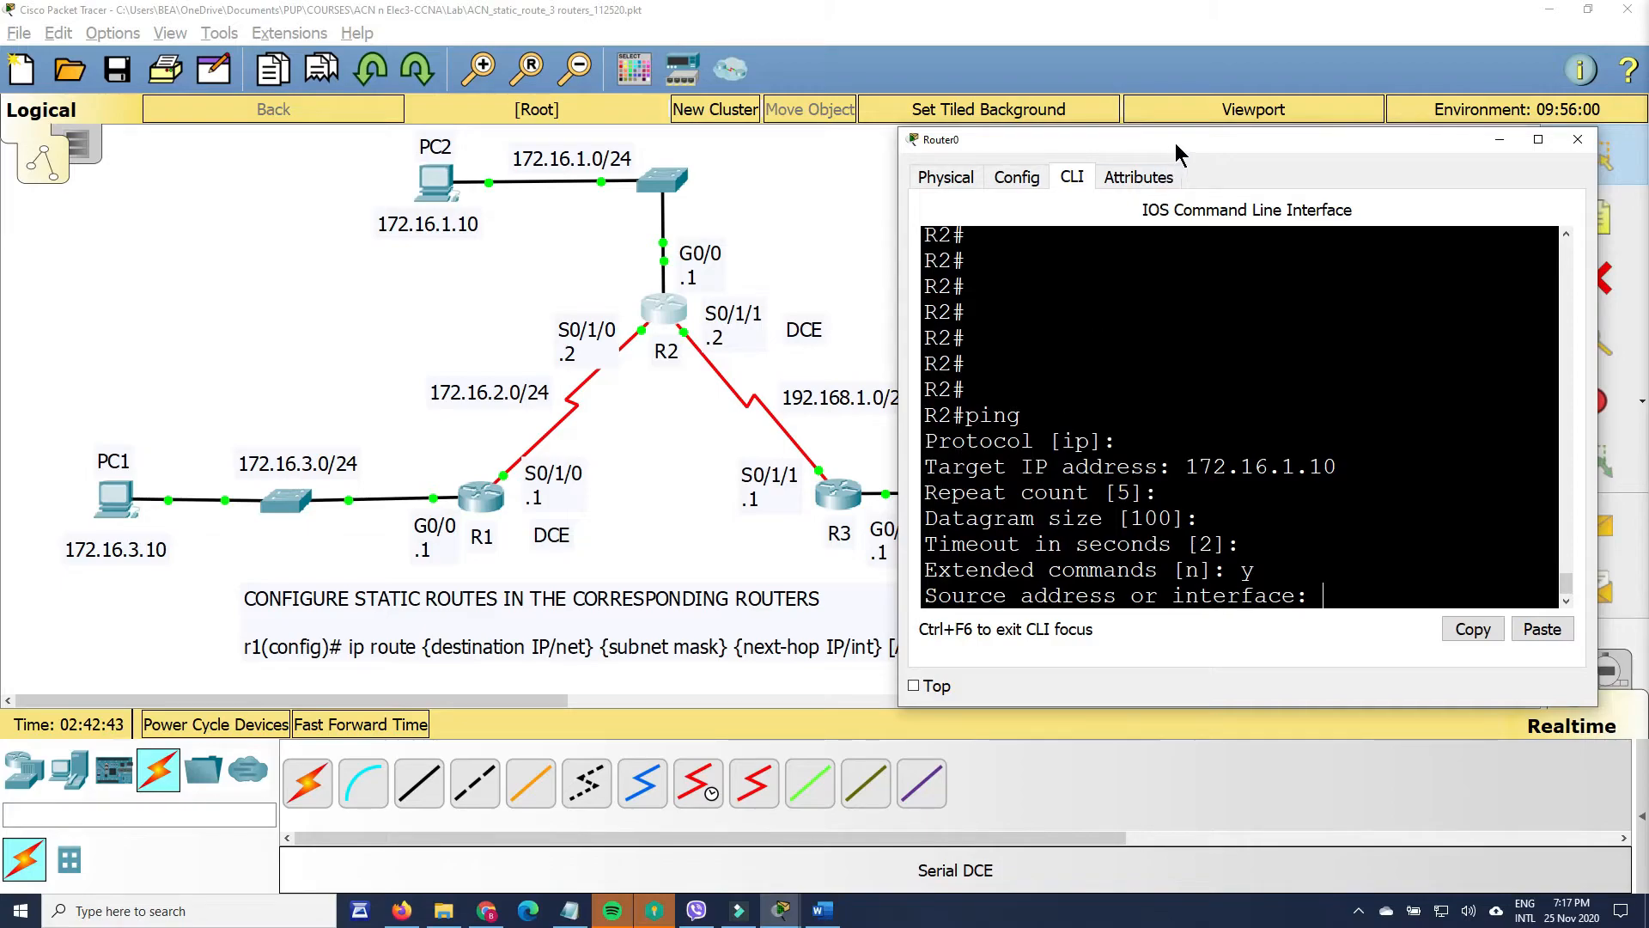
- Send the extended ping with source address 192.168.1.2, accepting the defaults for all remaining options
{"action": "left_click_drag", "start_coordinate": [1176, 143], "coordinate": [1226, 124]}
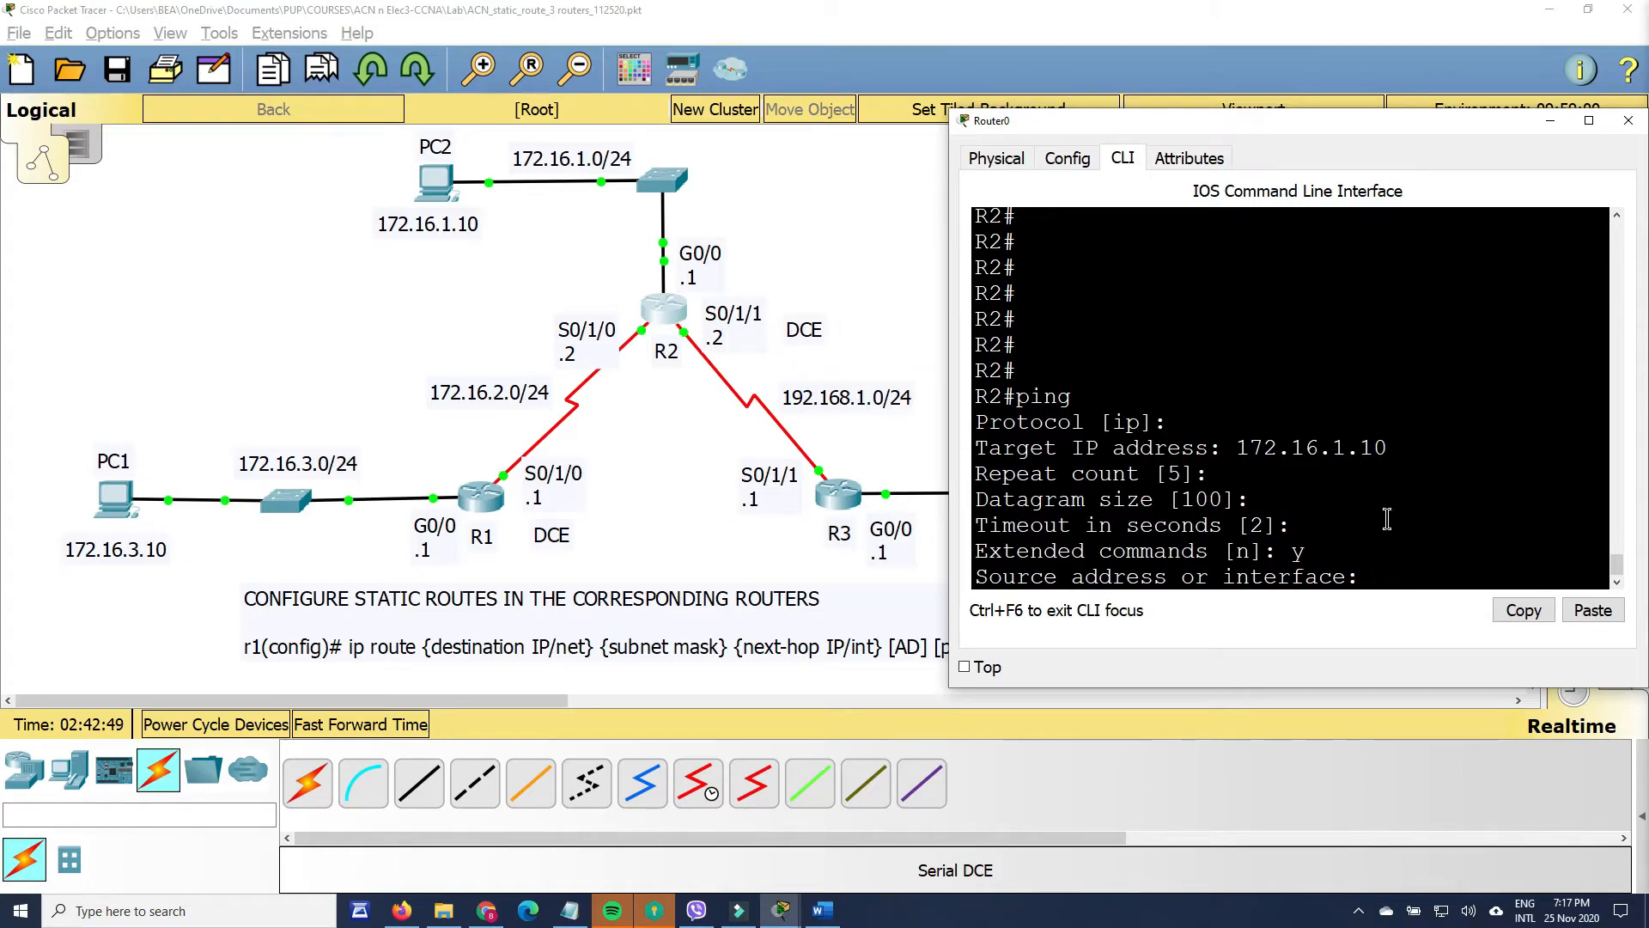
{"action": "type", "text": "2.168.1.2"}
{"action": "key", "text": "Return"}
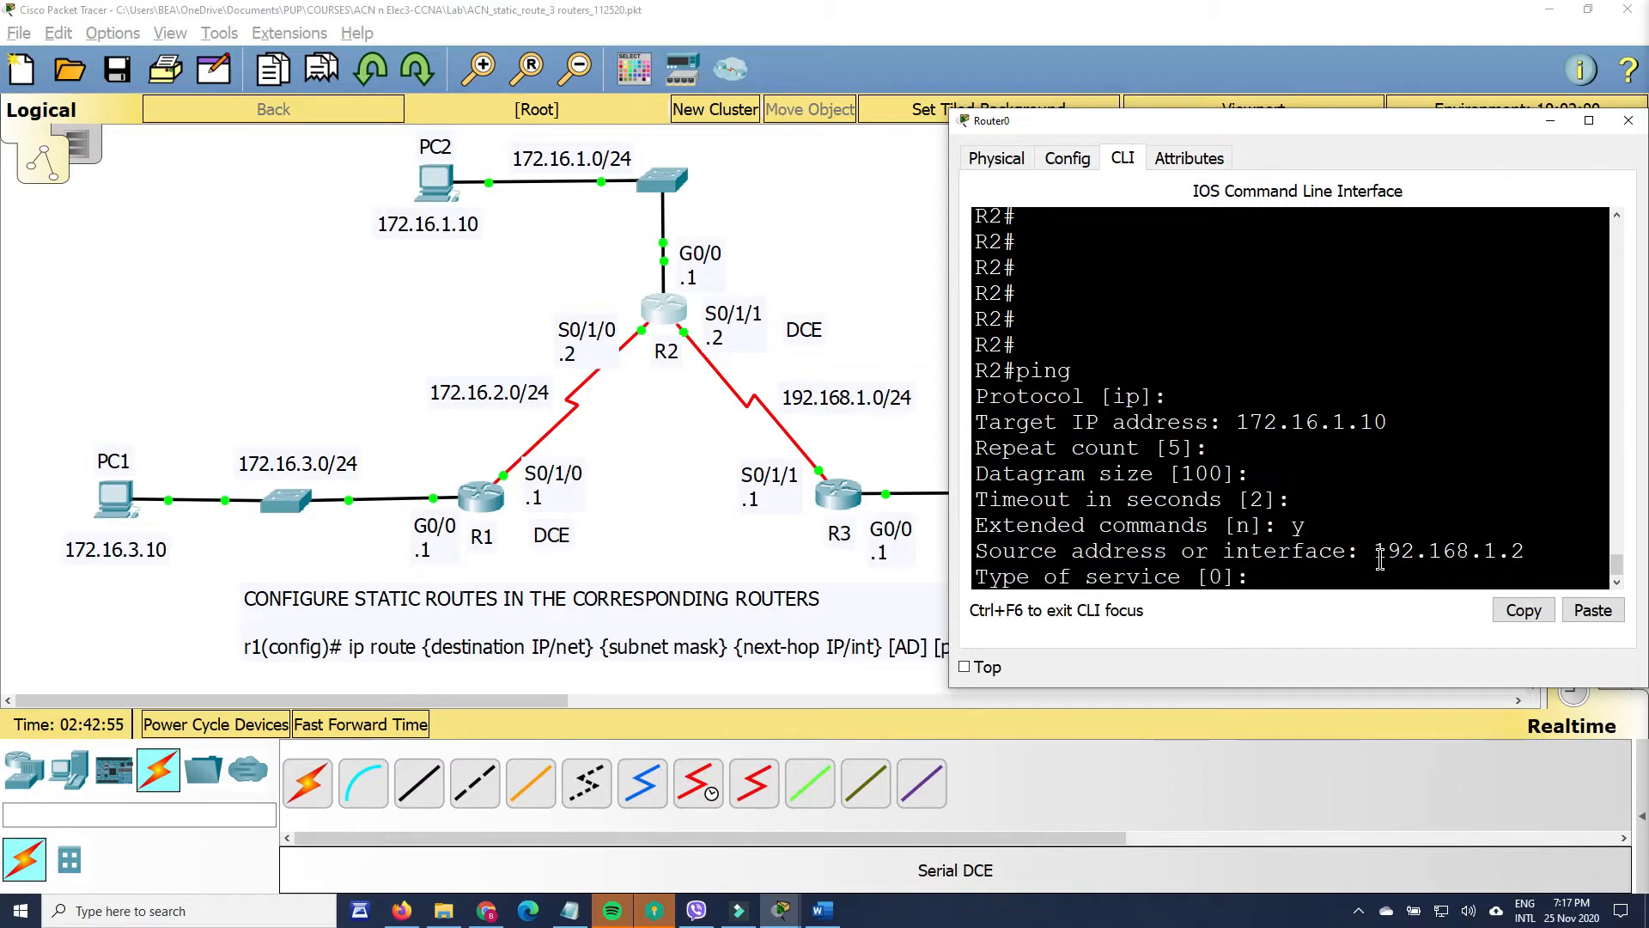
{"action": "key", "text": "Return"}
{"action": "key", "text": "Return"}
{"action": "key", "text": "Return"}
{"action": "key", "text": "Return"}
{"action": "key", "text": "Return"}
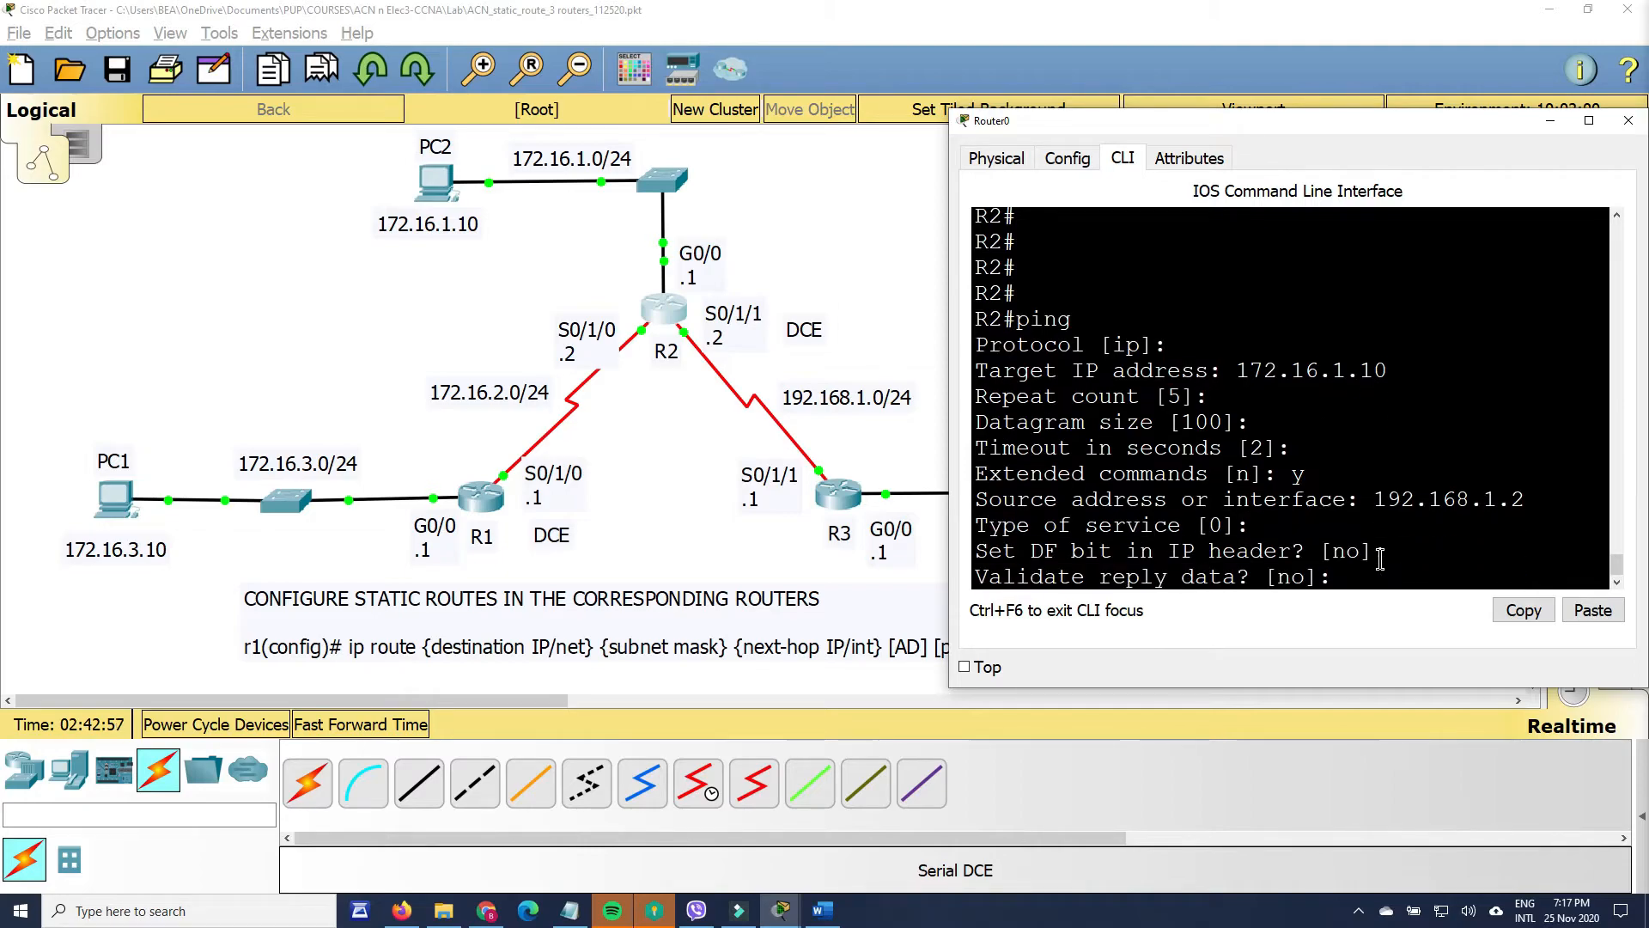
{"action": "key", "text": "Return"}
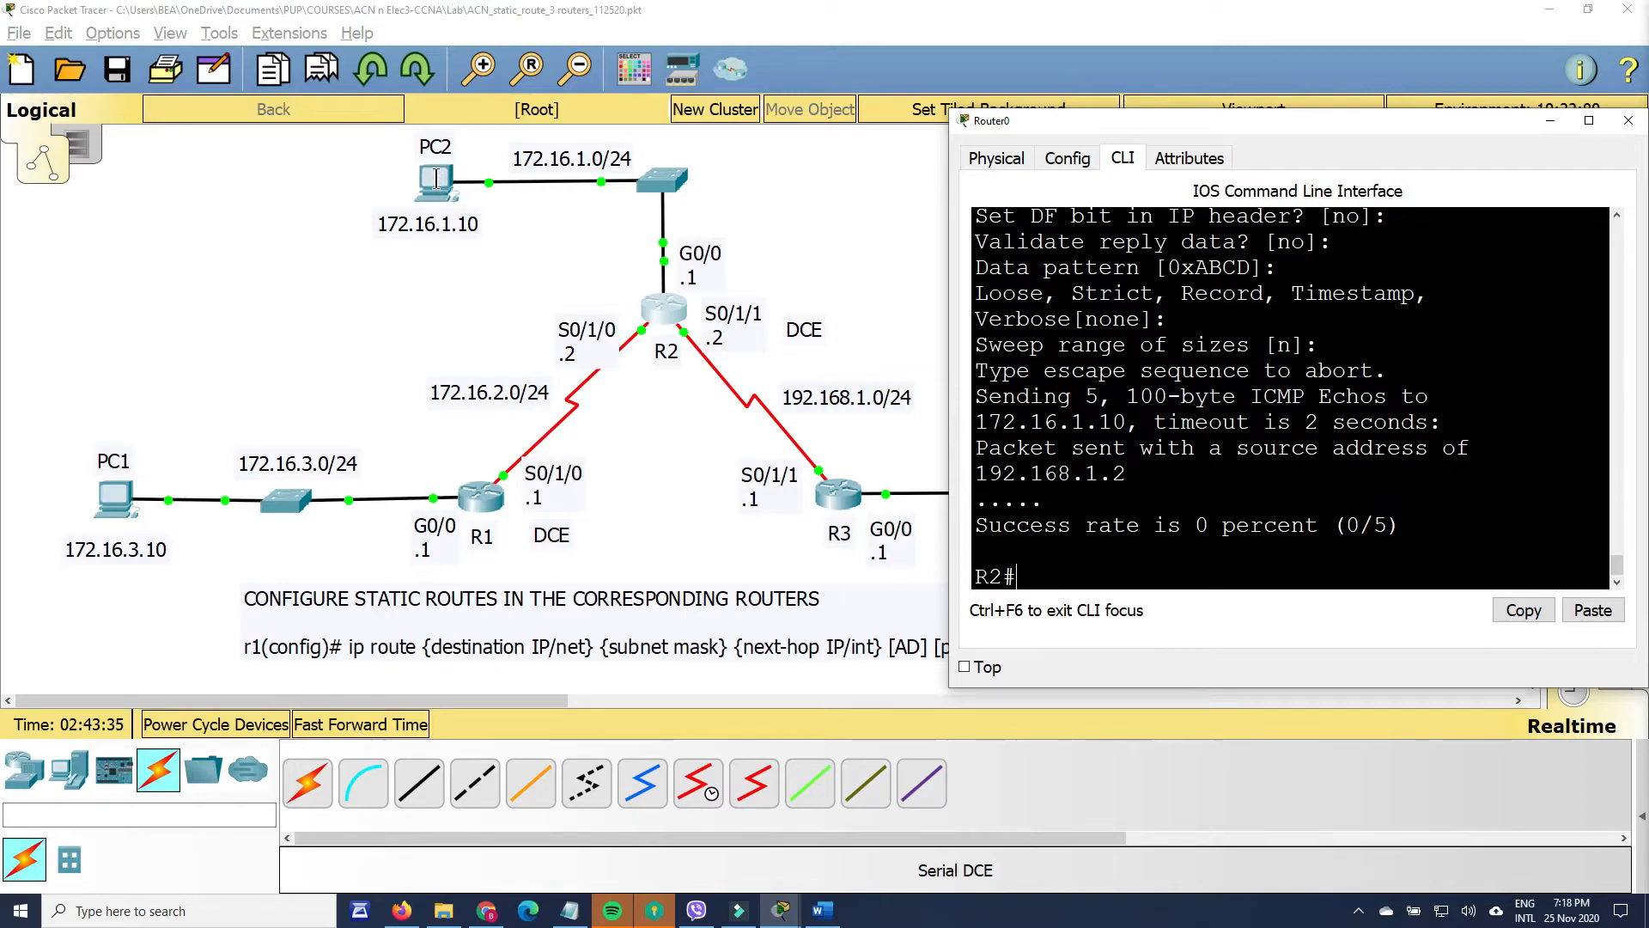
- Set PC2's static IPv4 gateway to 172.16.1.1 and close its window
{"action": "left_click", "coordinate": [436, 177]}
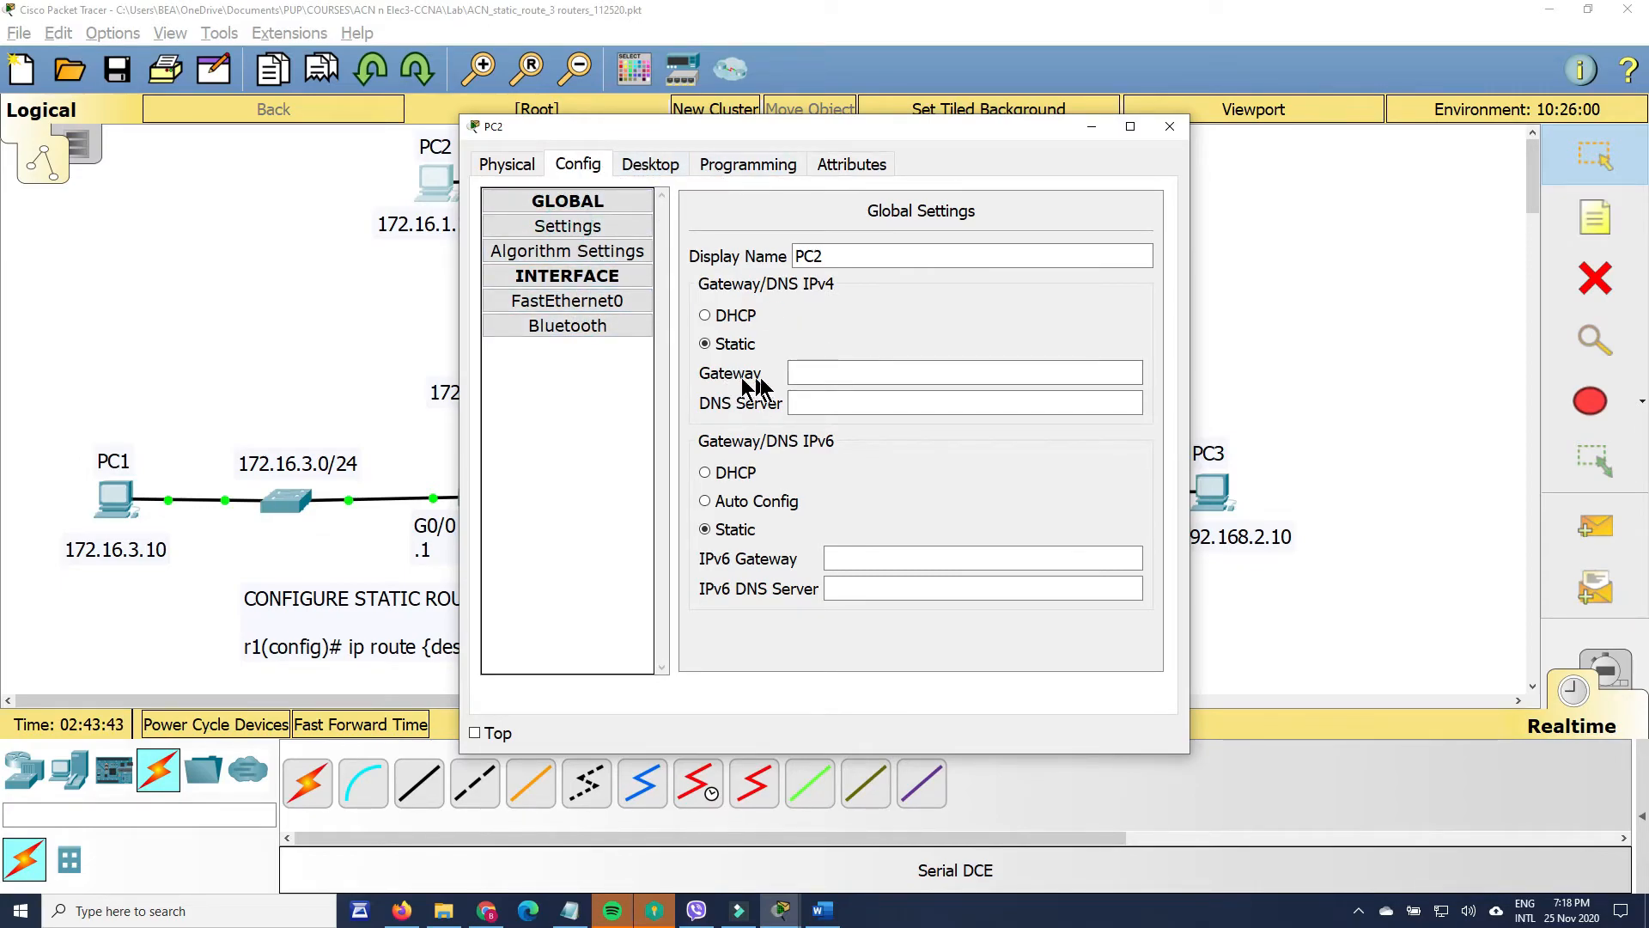
{"action": "left_click_drag", "start_coordinate": [812, 129], "coordinate": [1101, 272]}
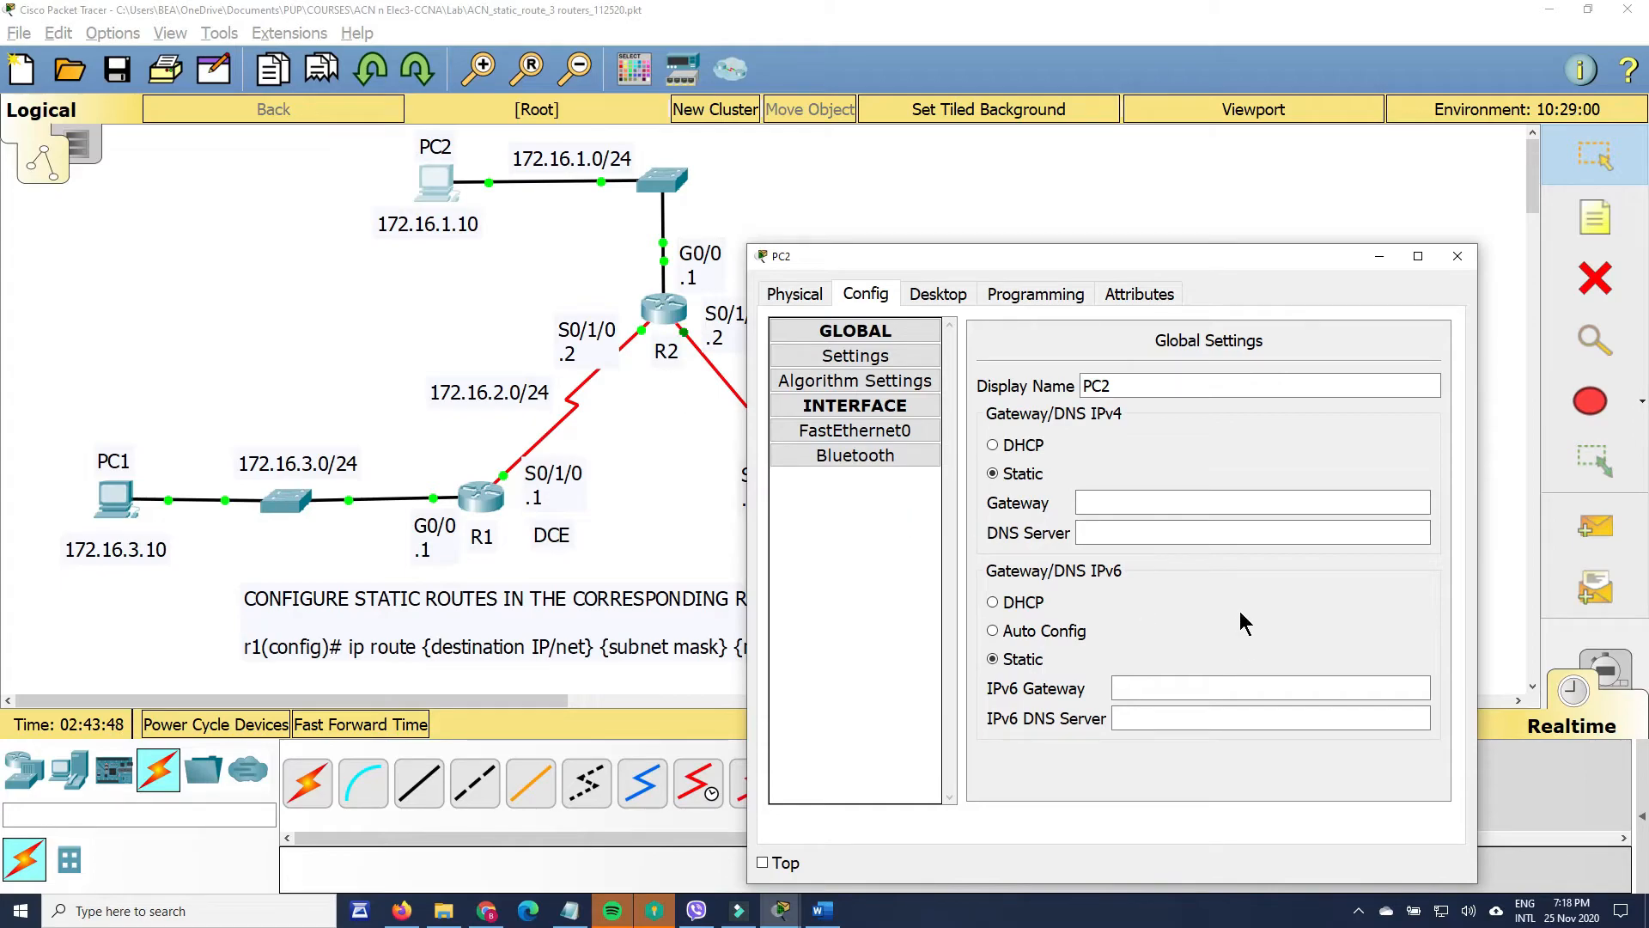
{"action": "left_click", "coordinate": [1121, 502]}
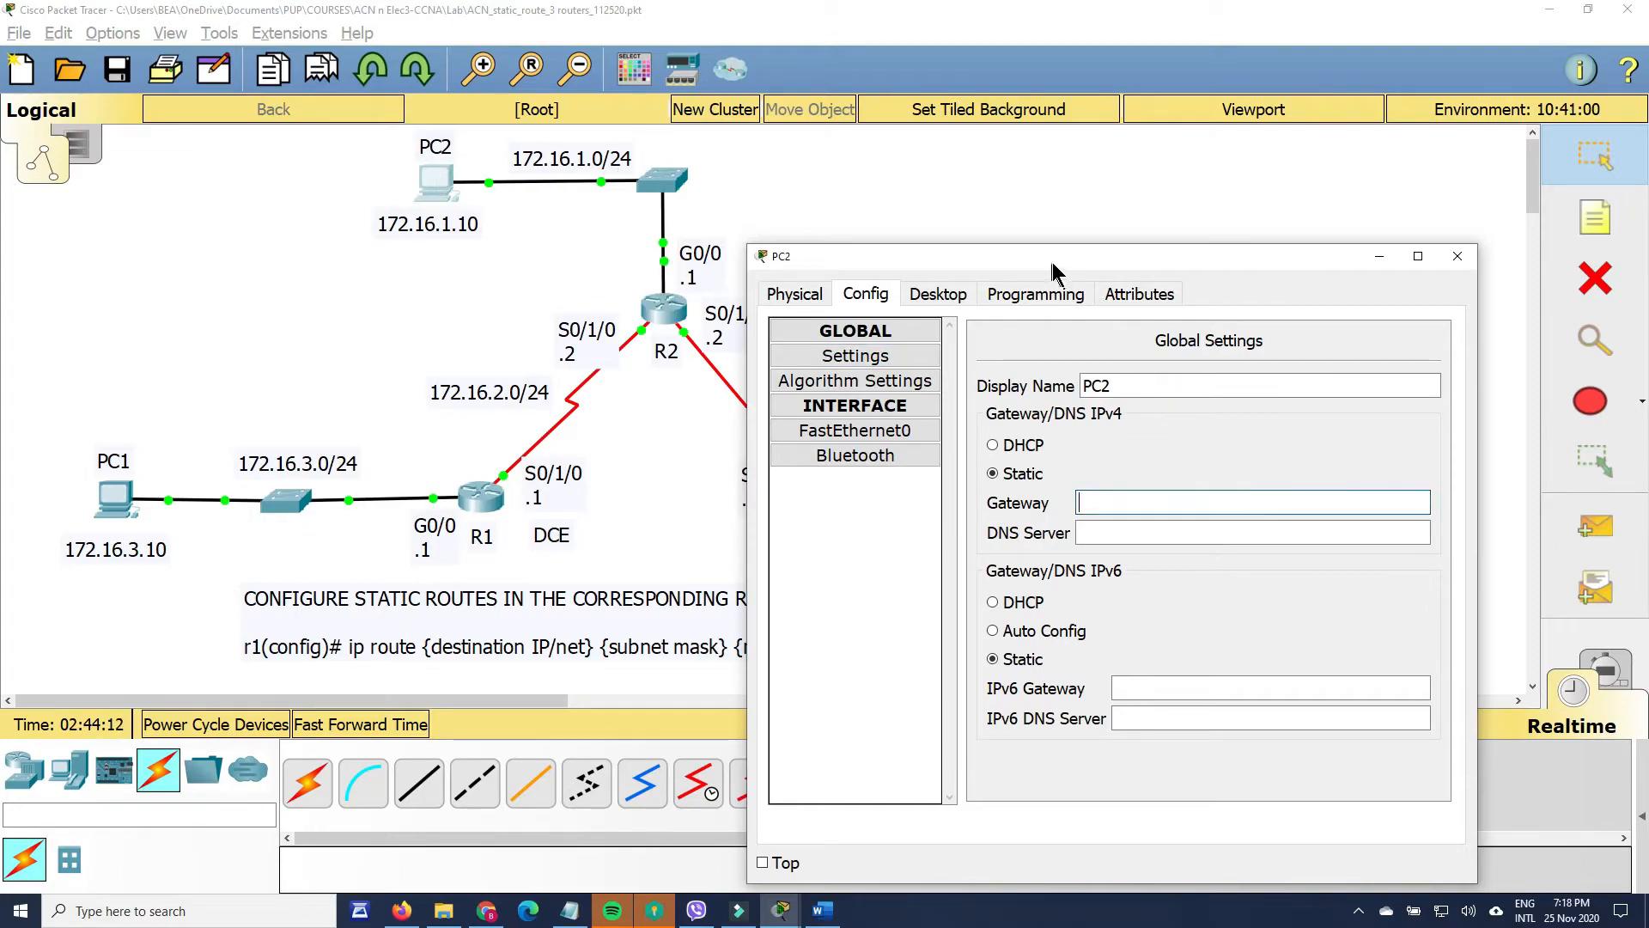
{"action": "type", "text": "172.16.1.1"}
{"action": "left_click", "coordinate": [1458, 256]}
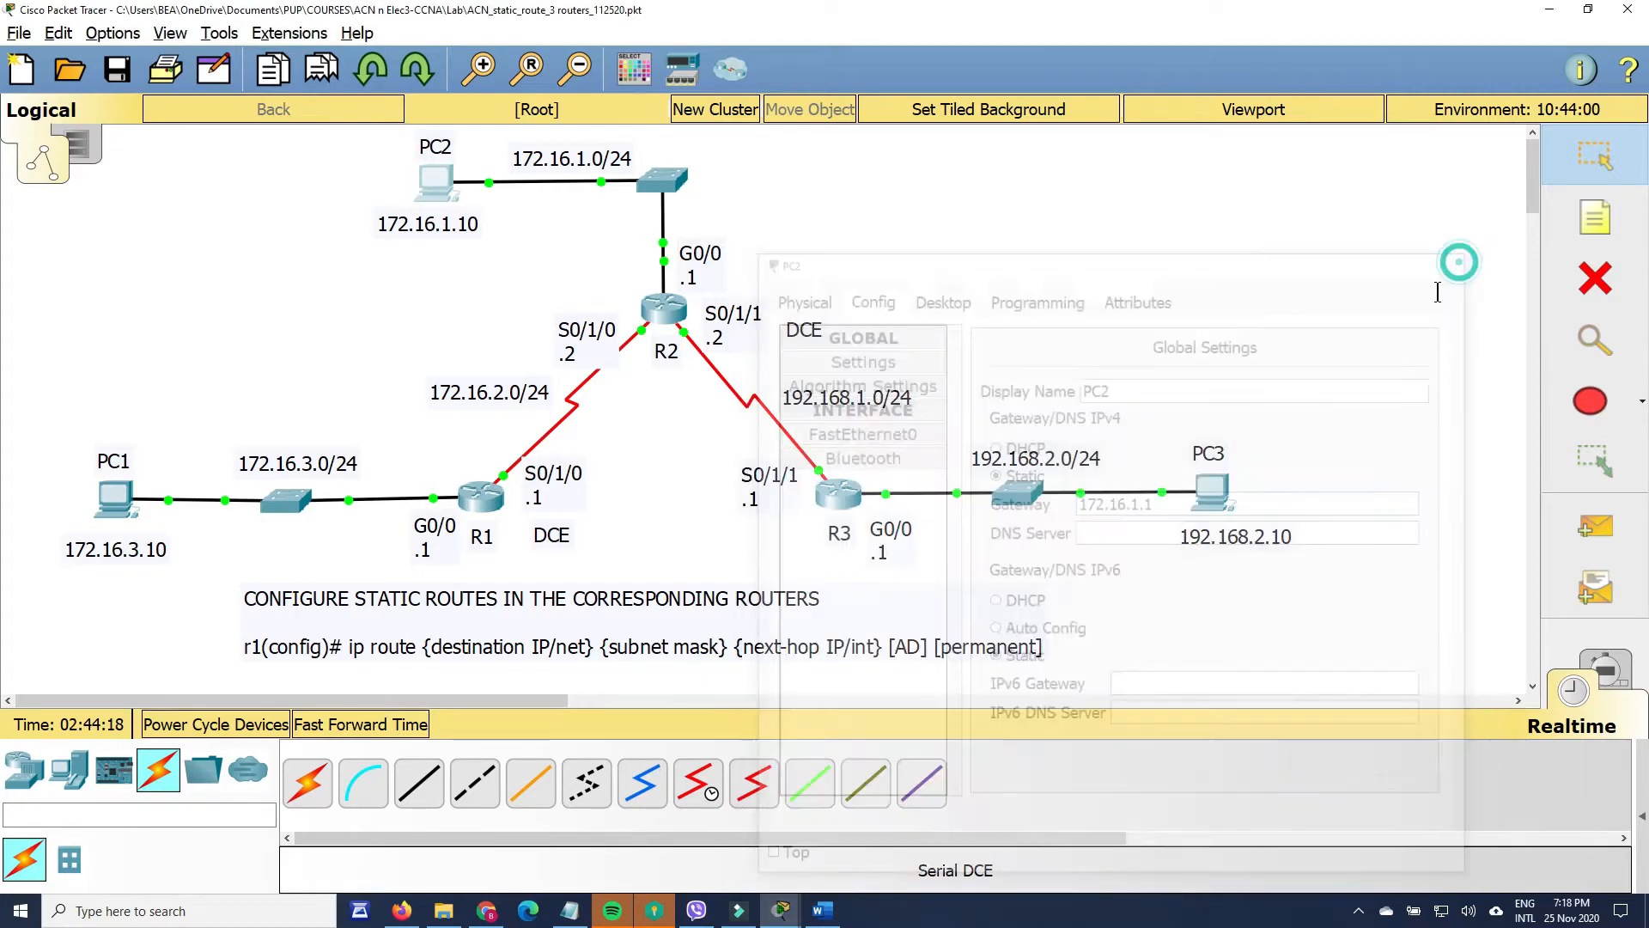
- Ping R2's S0/1/1 interface at 192.168.1.2 from PC2's Command Prompt, keeping the window beside the topology
{"action": "left_click", "coordinate": [436, 175]}
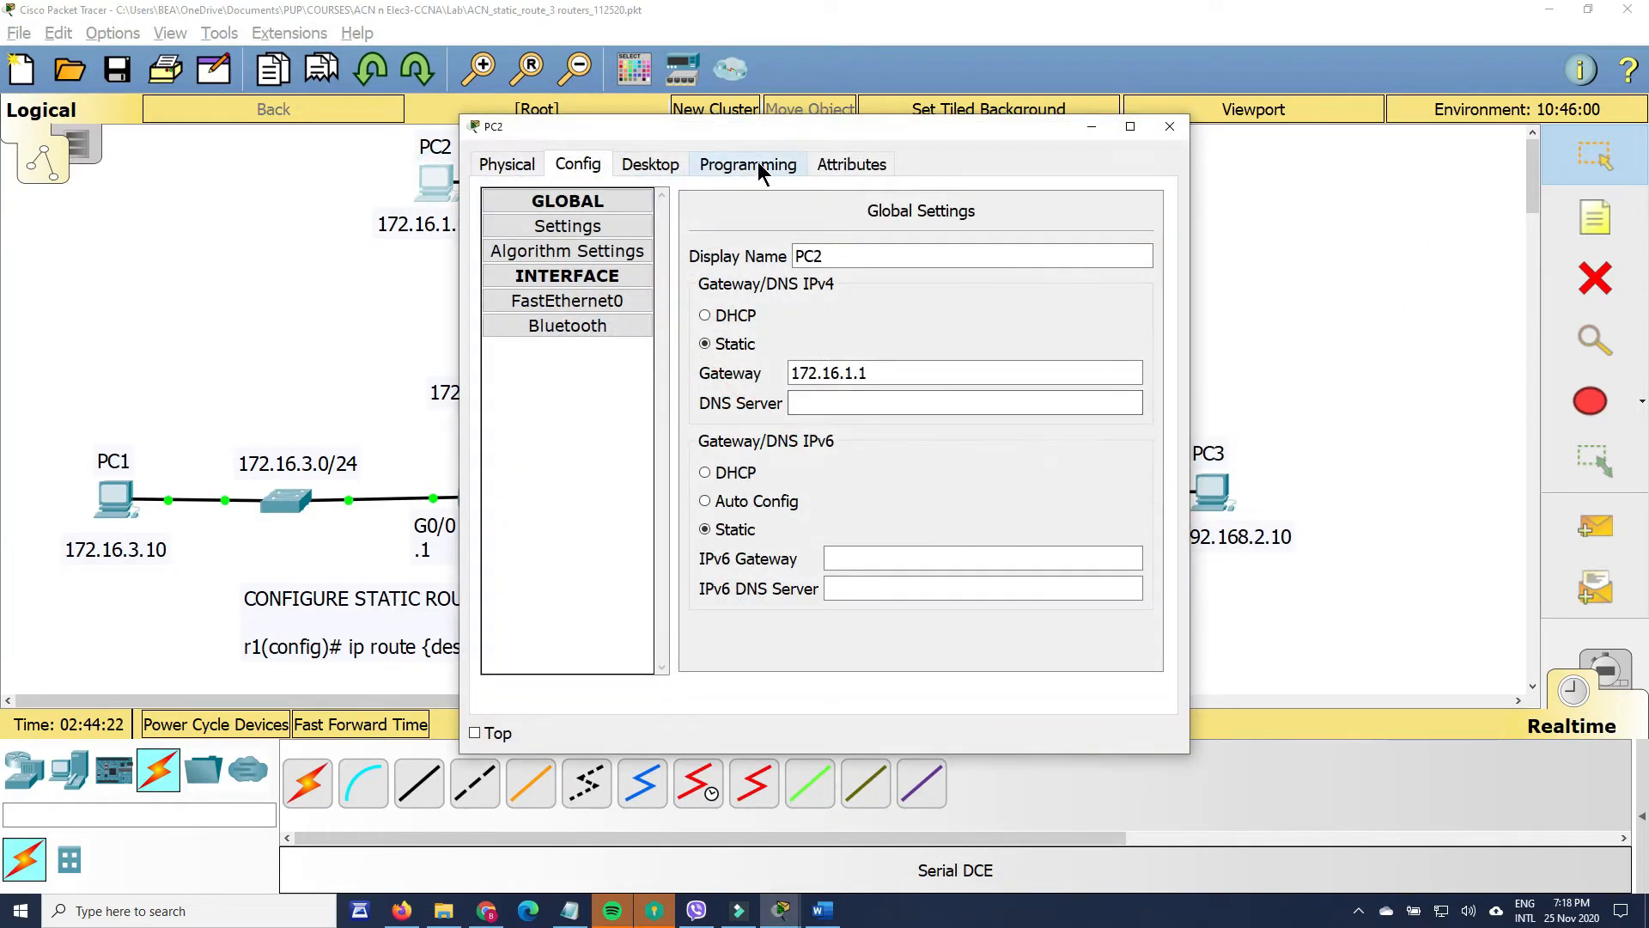
{"action": "left_click_drag", "start_coordinate": [706, 129], "coordinate": [1039, 188]}
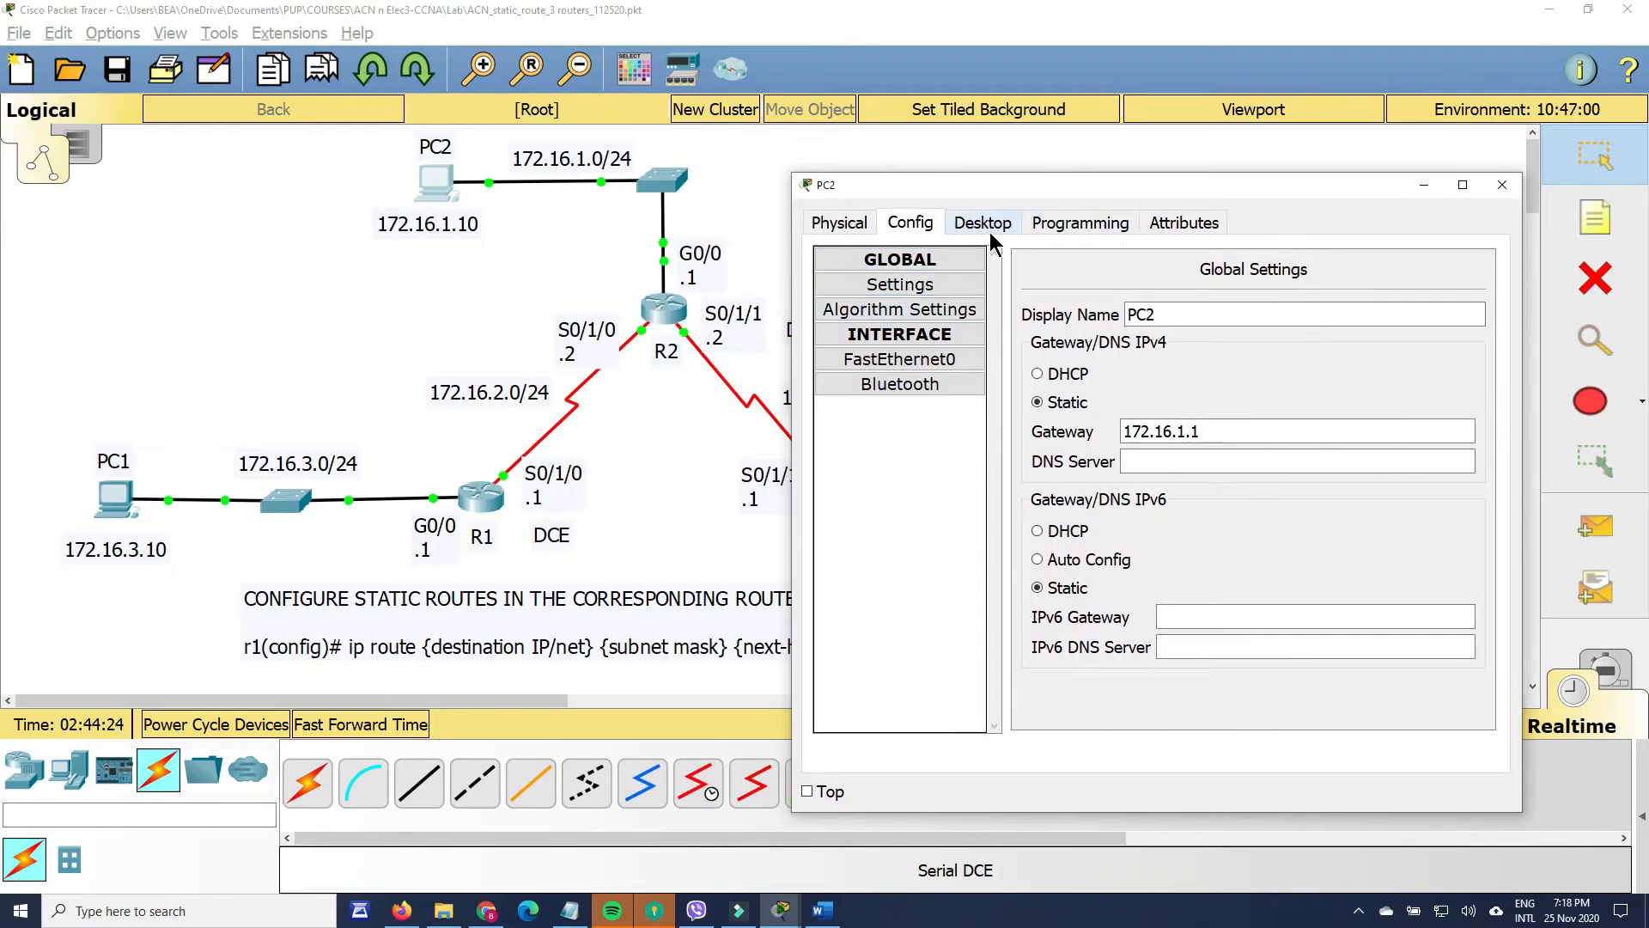
{"action": "left_click", "coordinate": [983, 223]}
{"action": "left_click", "coordinate": [1267, 319]}
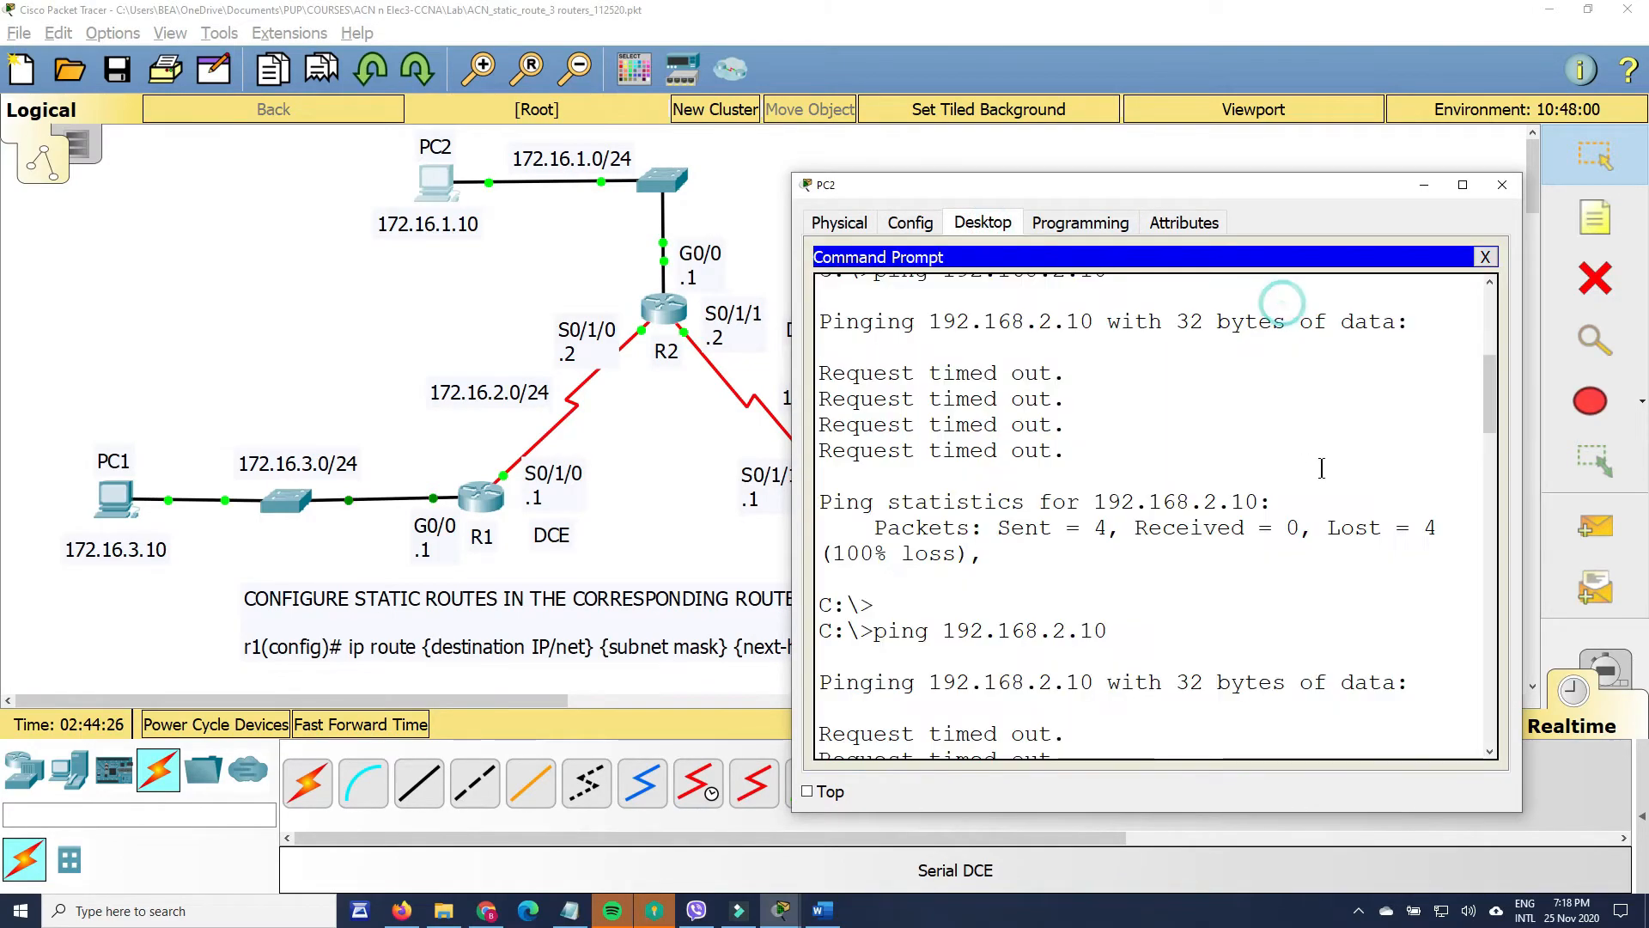
{"action": "key", "text": "Return"}
{"action": "key", "text": "Return"}
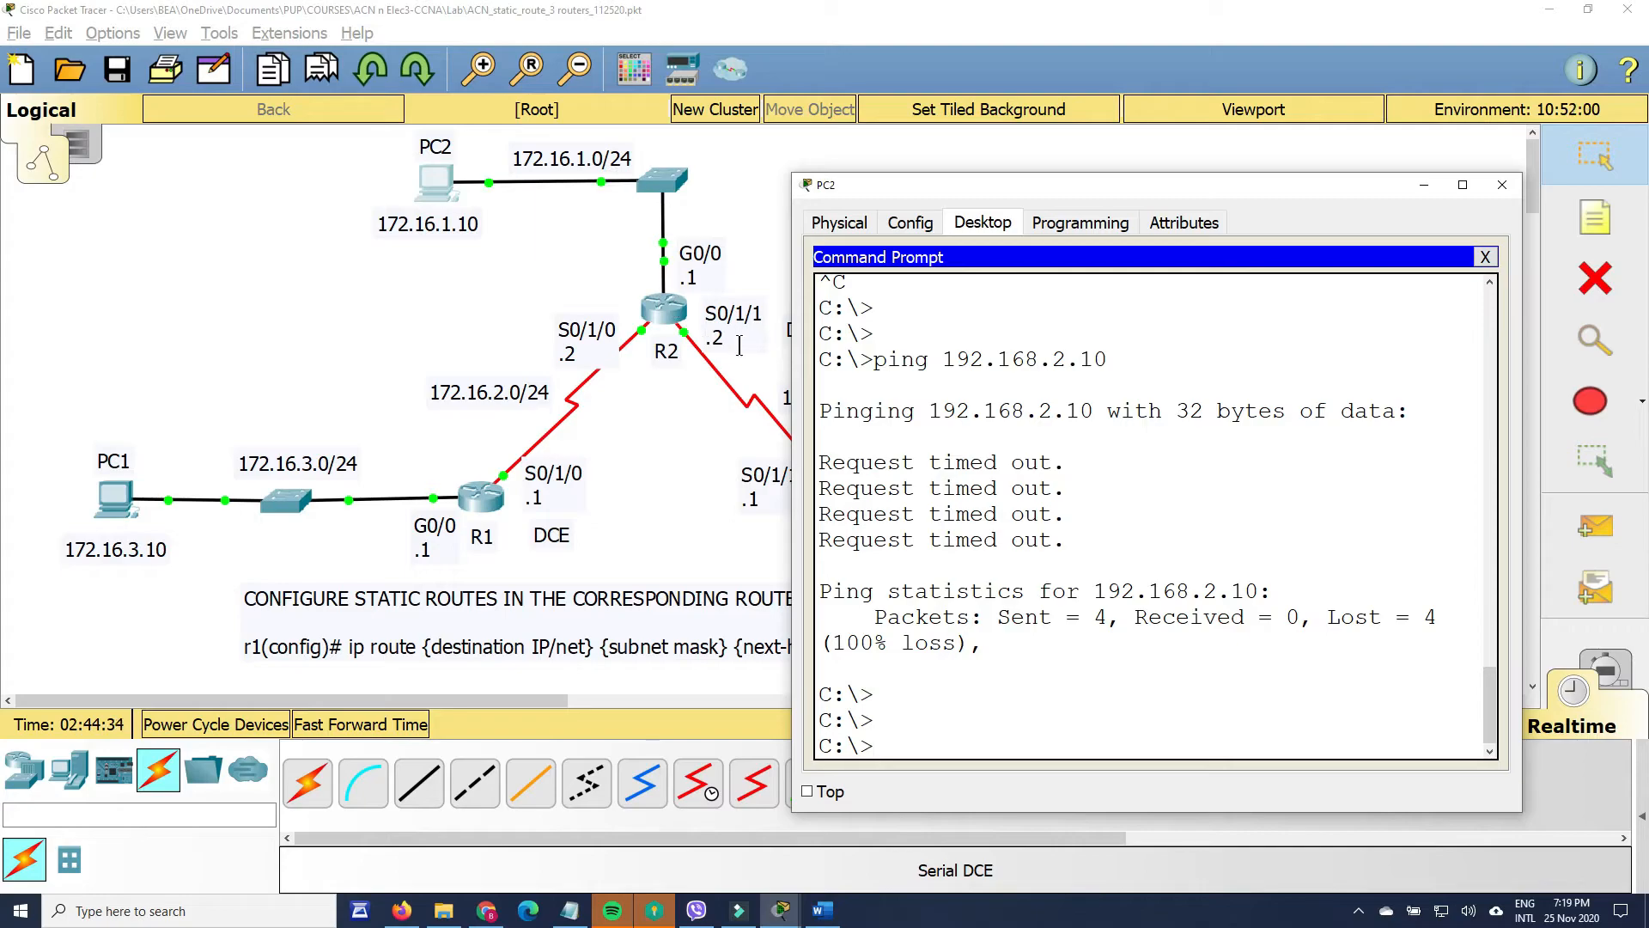
{"action": "type", "text": "ping"}
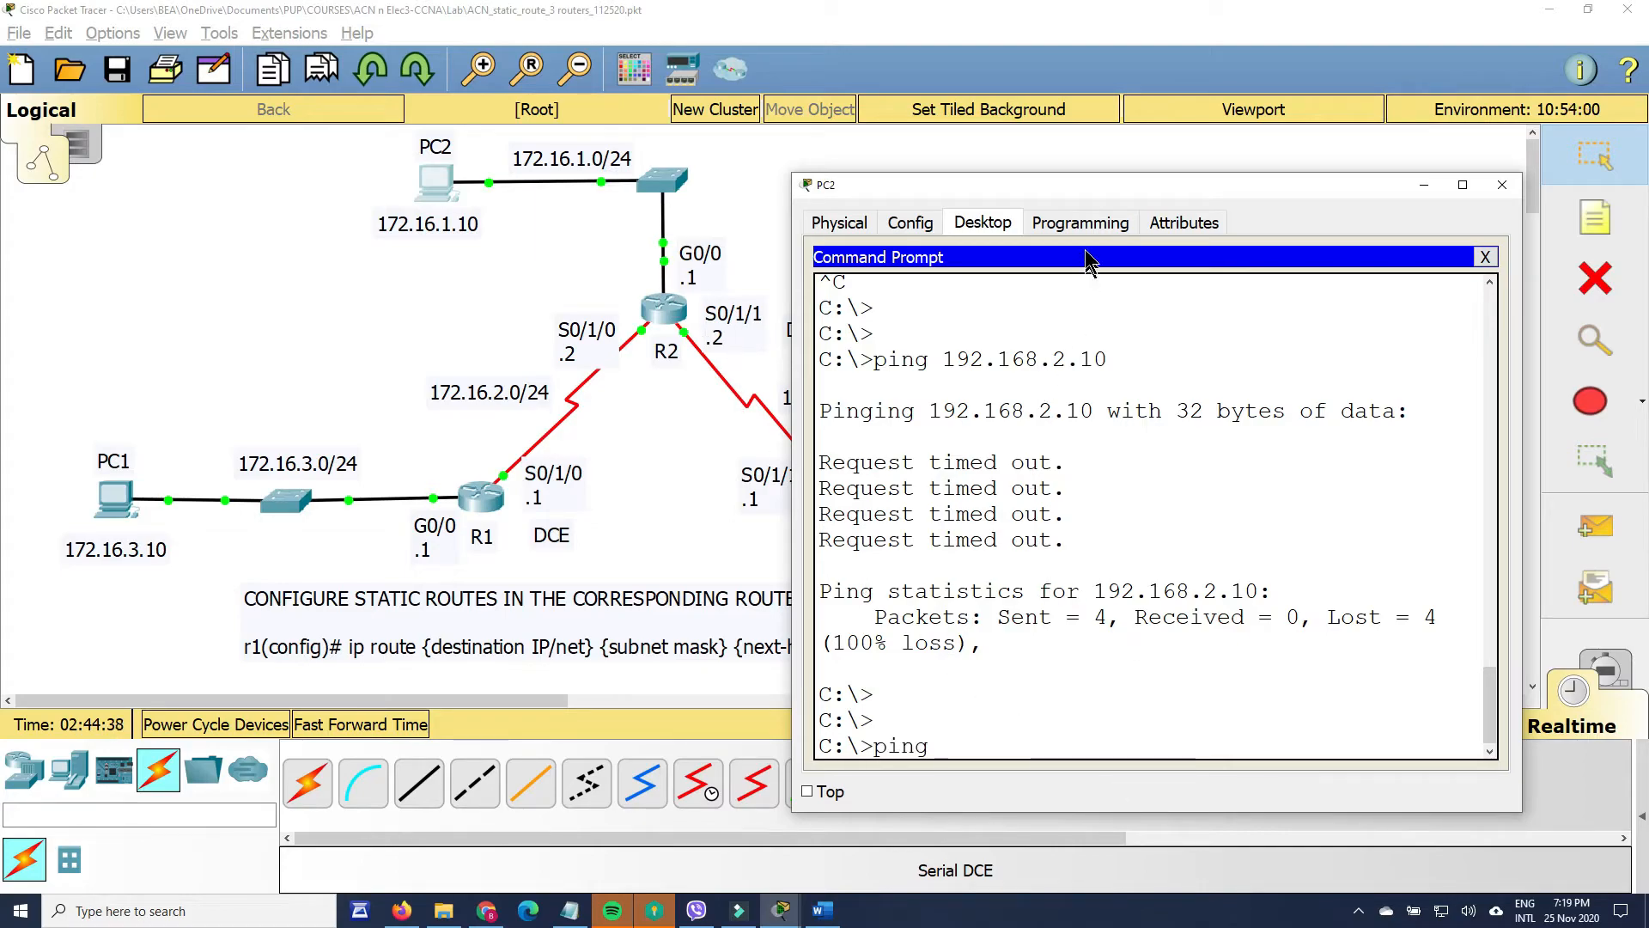
{"action": "left_click_drag", "start_coordinate": [1081, 188], "coordinate": [1234, 182]}
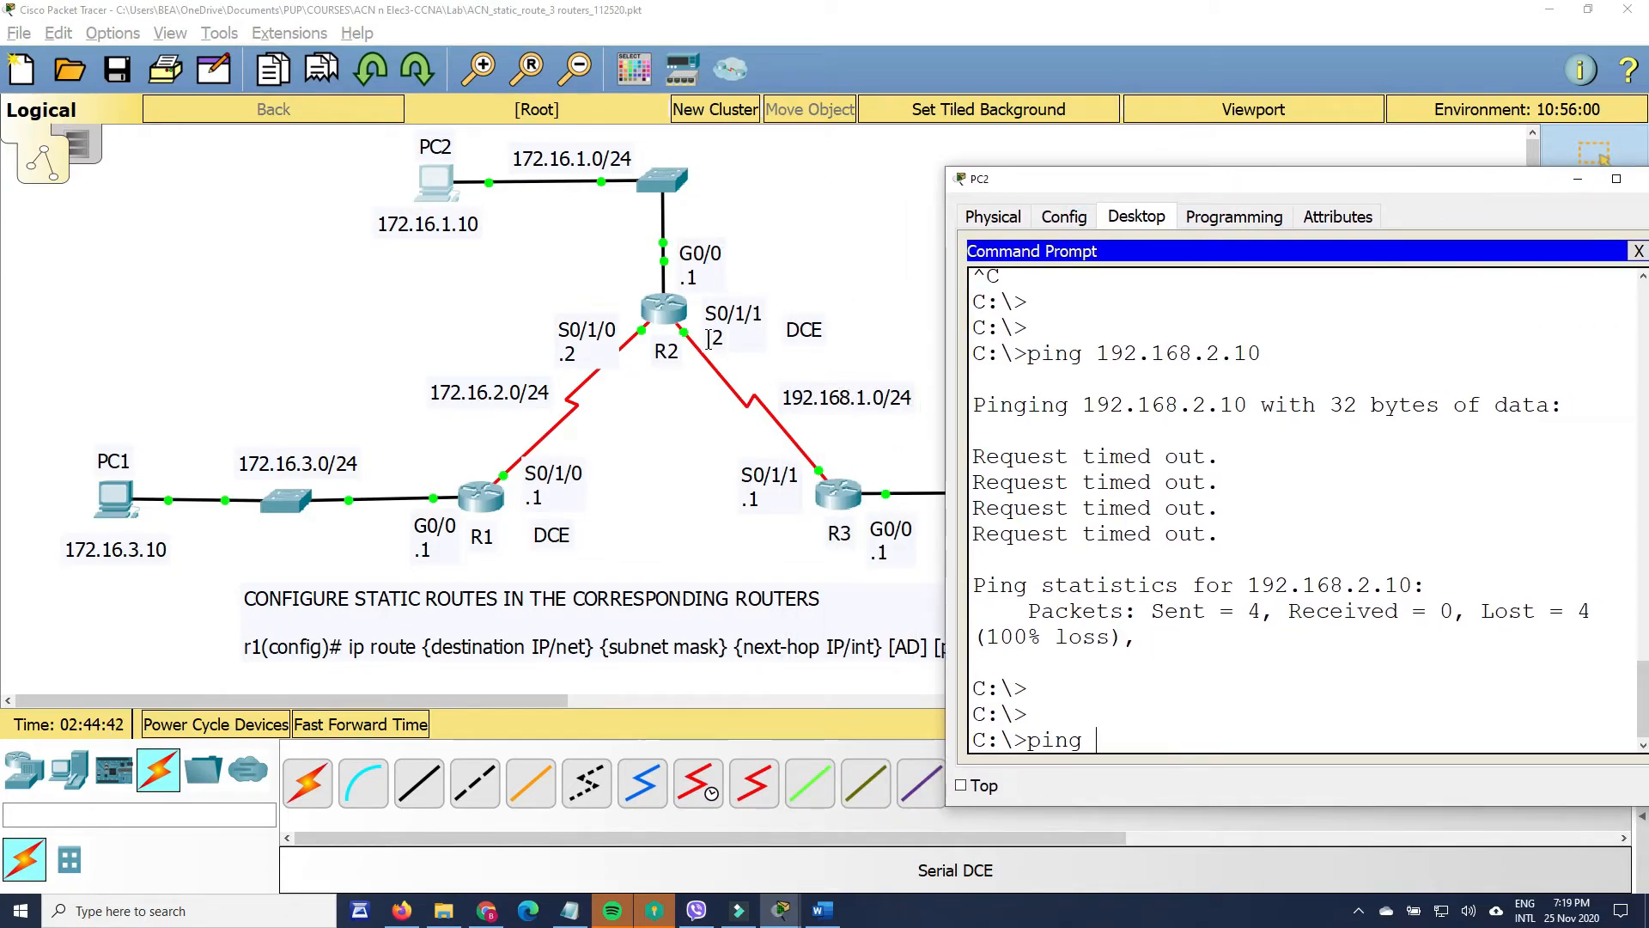
{"action": "type", "text": "192.168.1.2"}
{"action": "key", "text": "Return"}
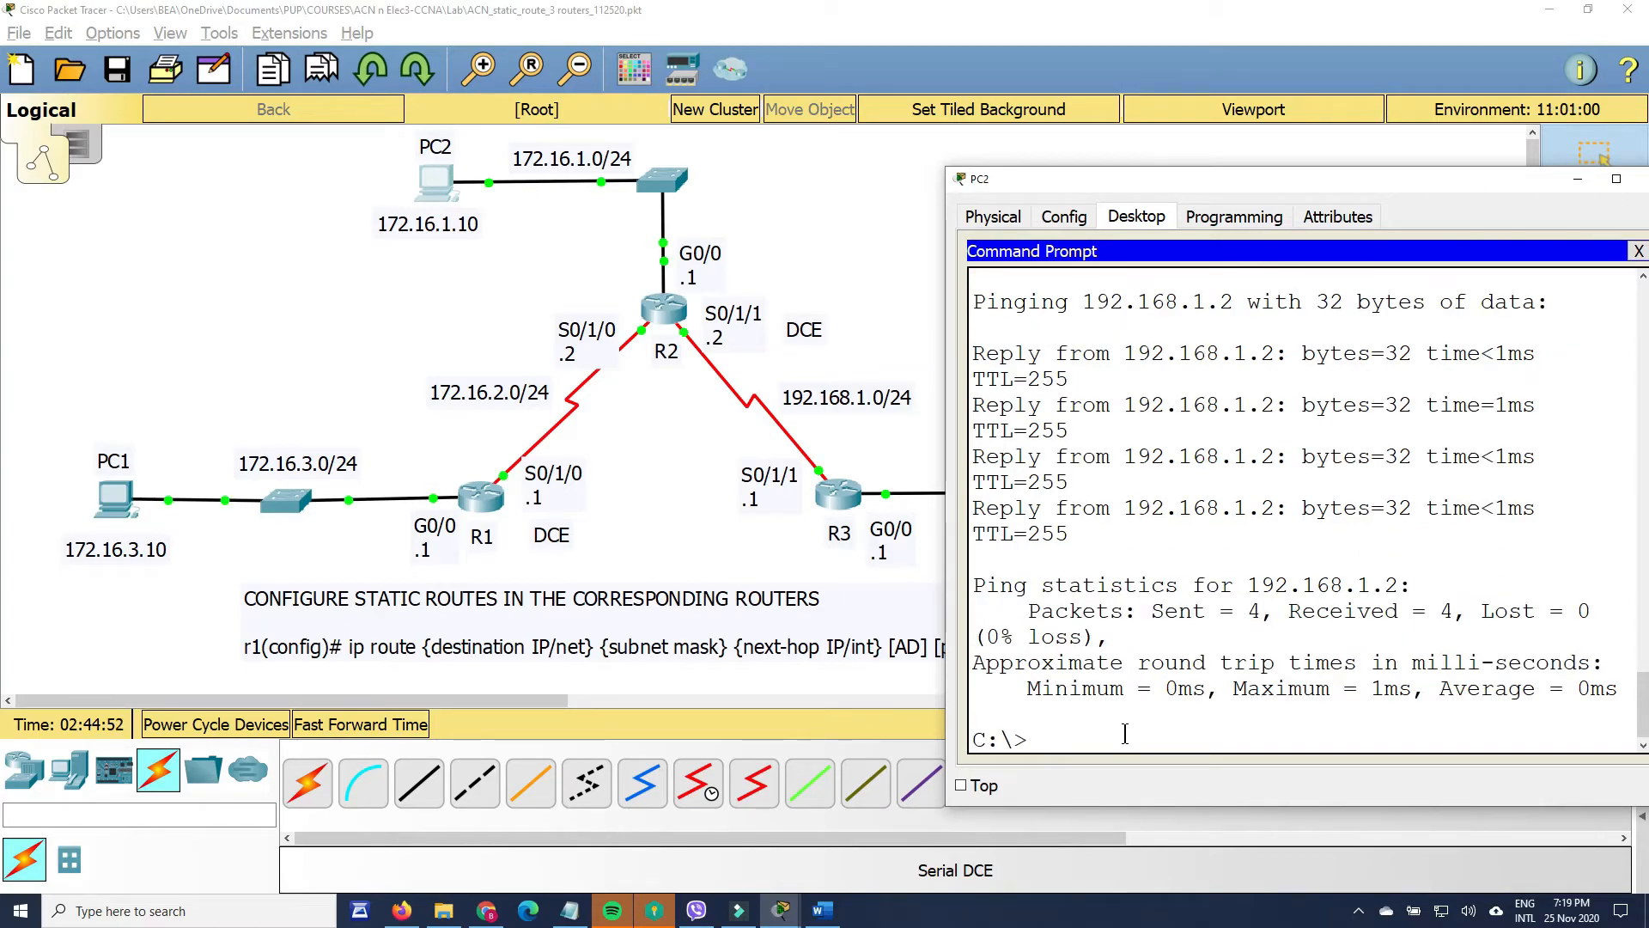
- Return to R2's command line and try an interactive ping to 172.16.1.10 with every other option left at its default
{"action": "left_click", "coordinate": [658, 307]}
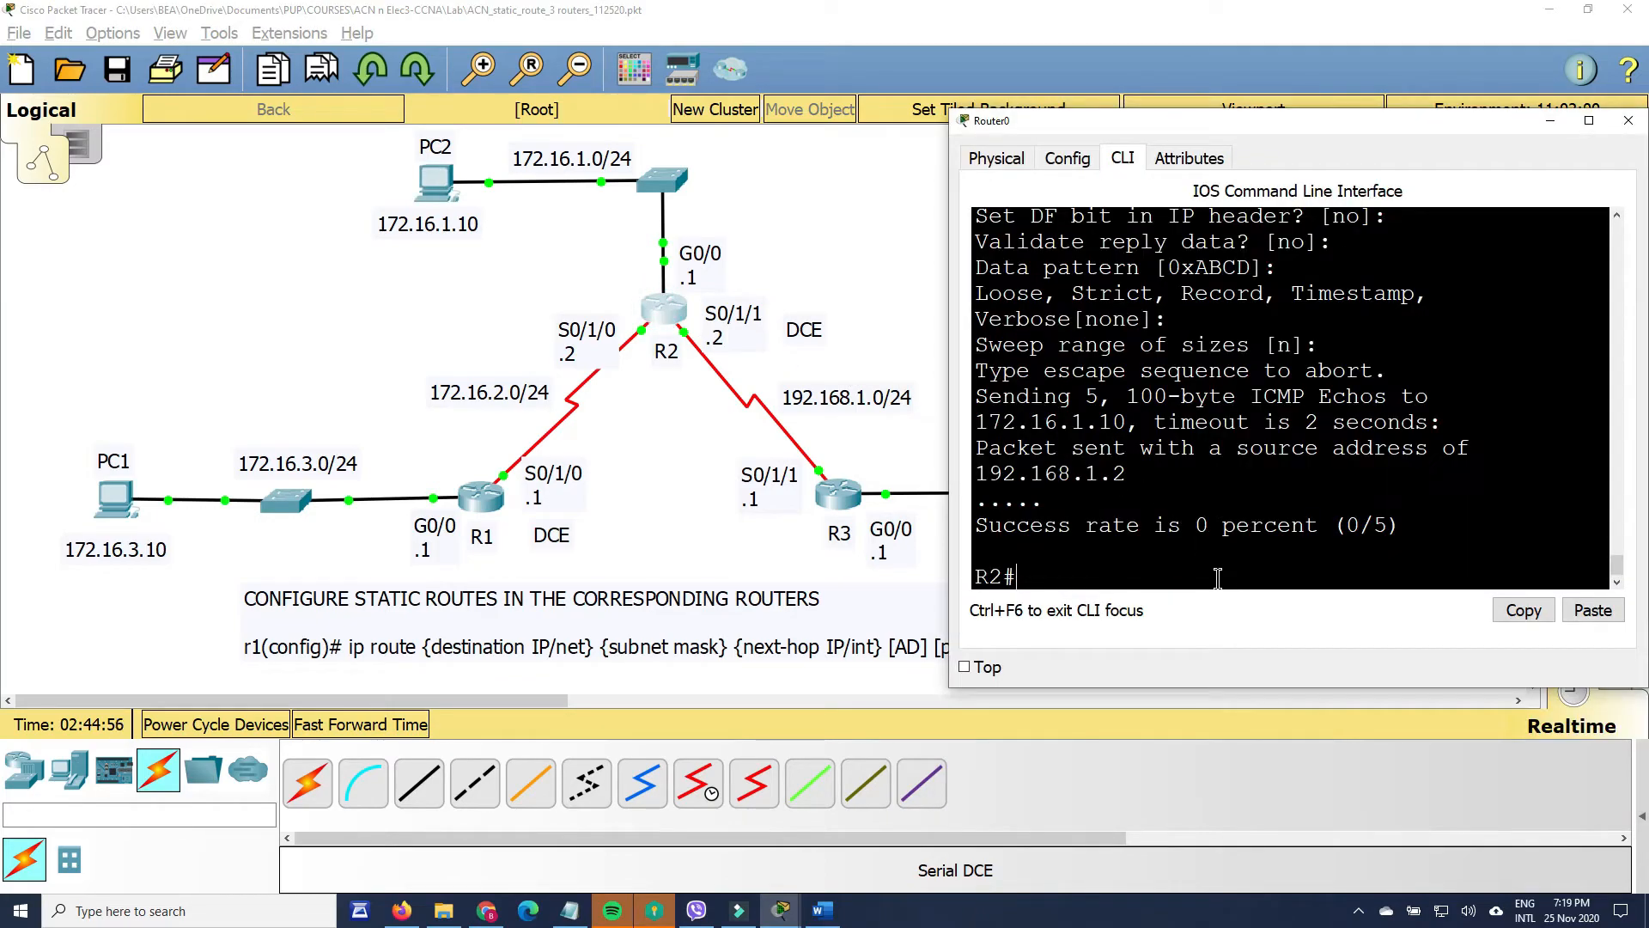
{"action": "type", "text": "ping"}
{"action": "key", "text": "Return"}
{"action": "key", "text": "Return"}
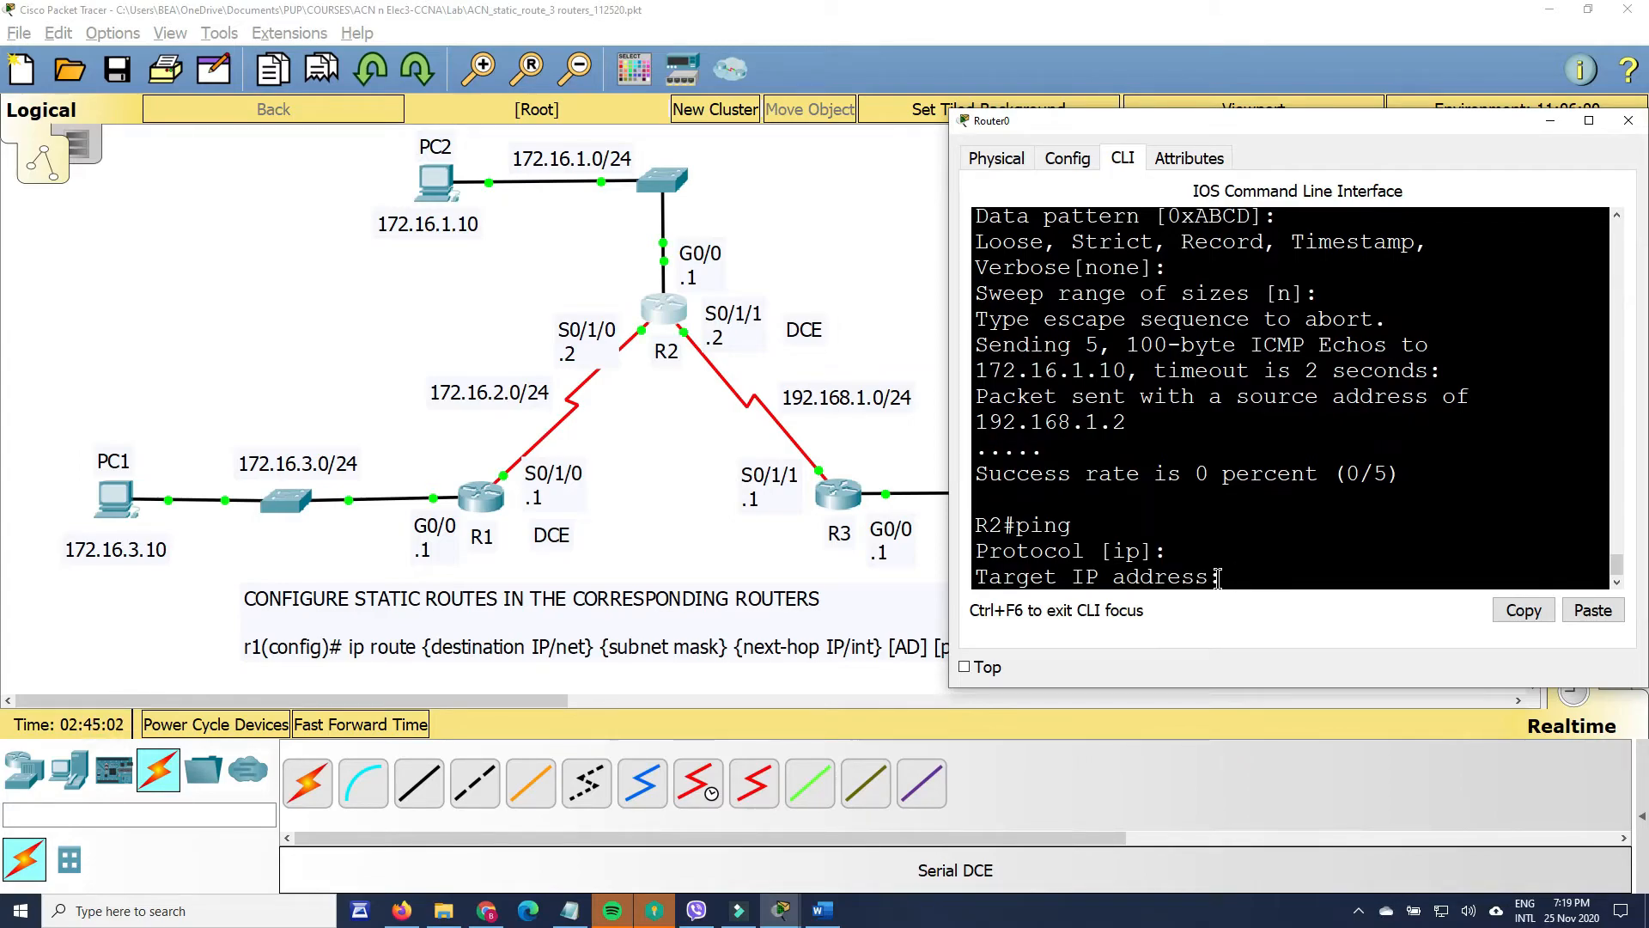
{"action": "type", "text": "172.16.1.10"}
{"action": "key", "text": "Return"}
{"action": "key", "text": "Return"}
{"action": "key", "text": "Return"}
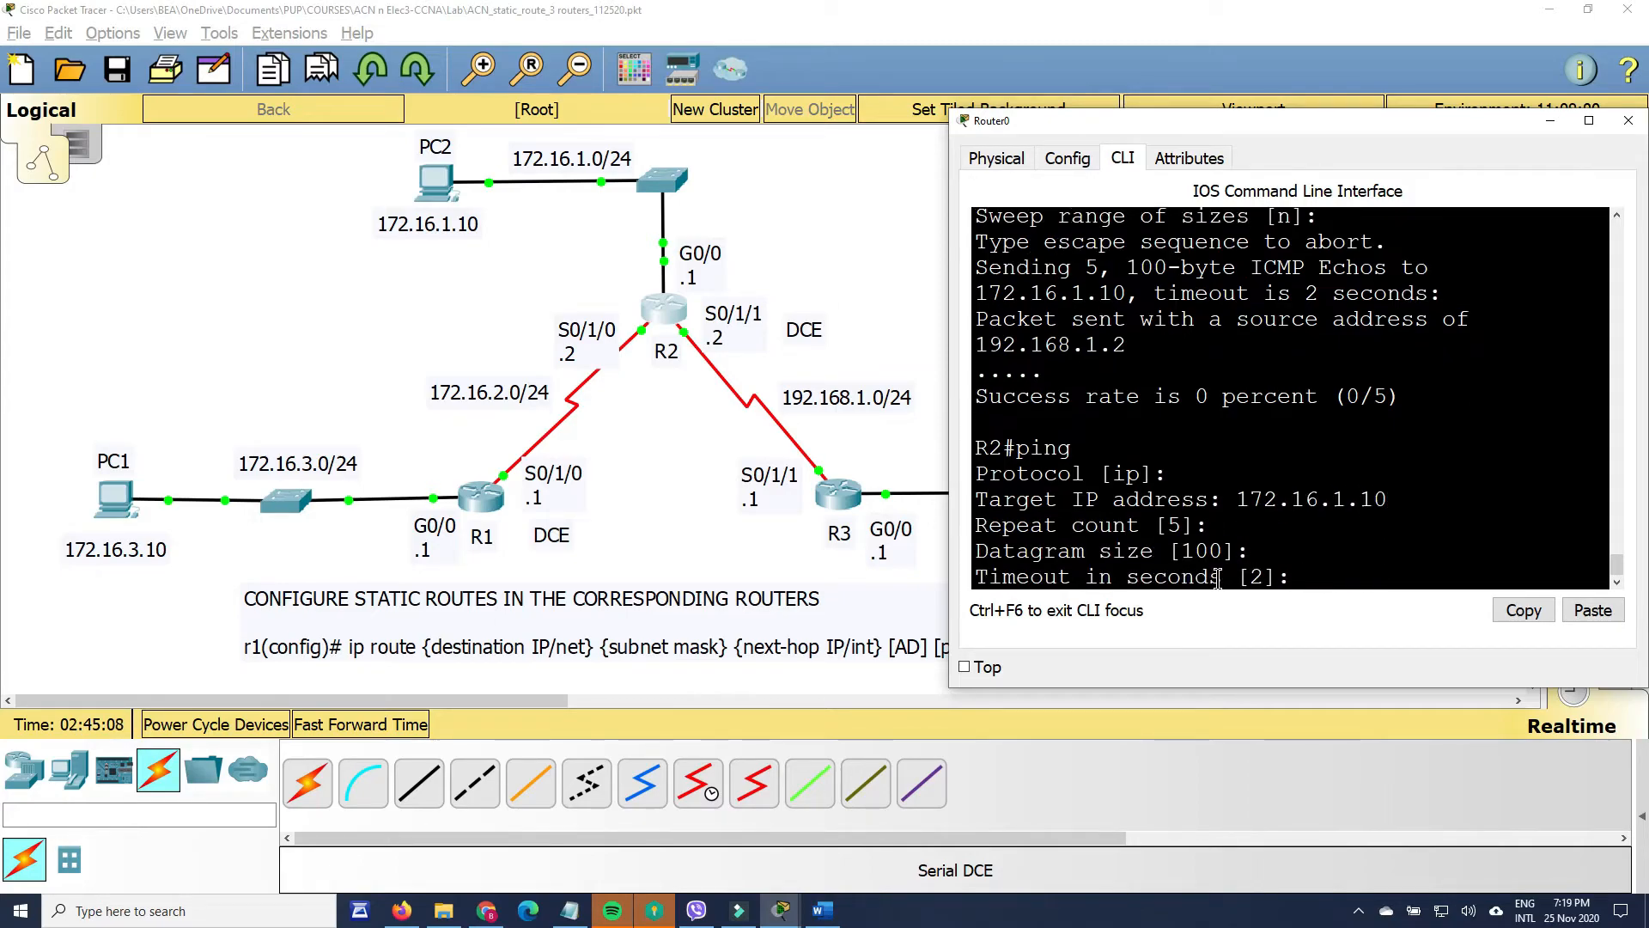
{"action": "key", "text": "Return"}
{"action": "key", "text": "Return"}
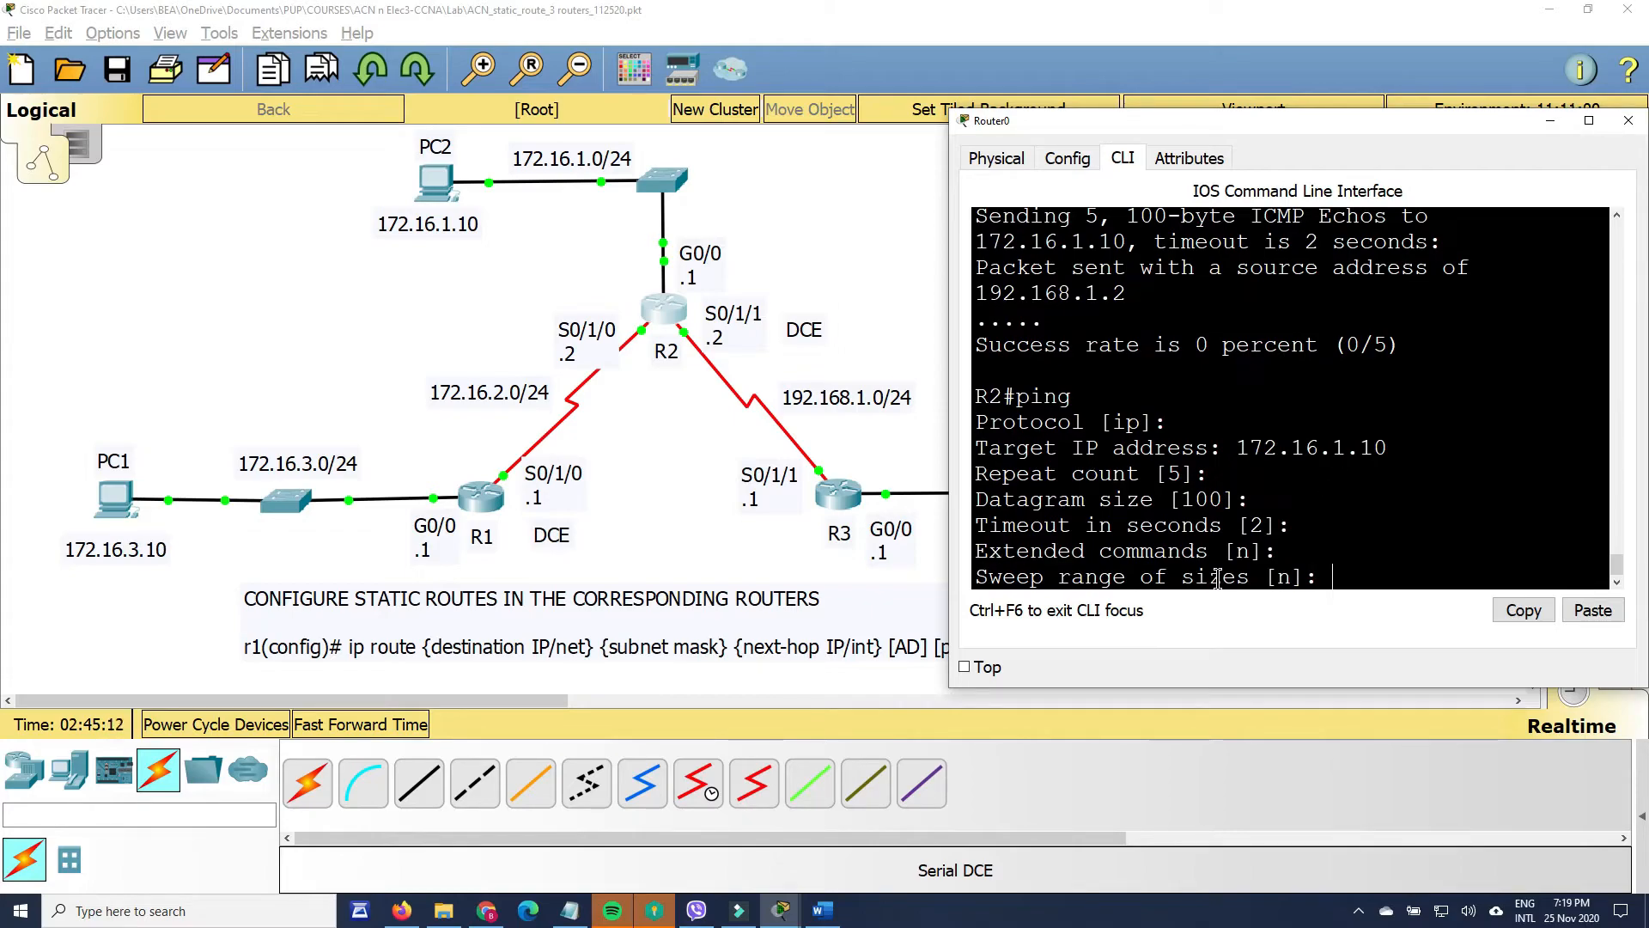
{"action": "key", "text": "Return"}
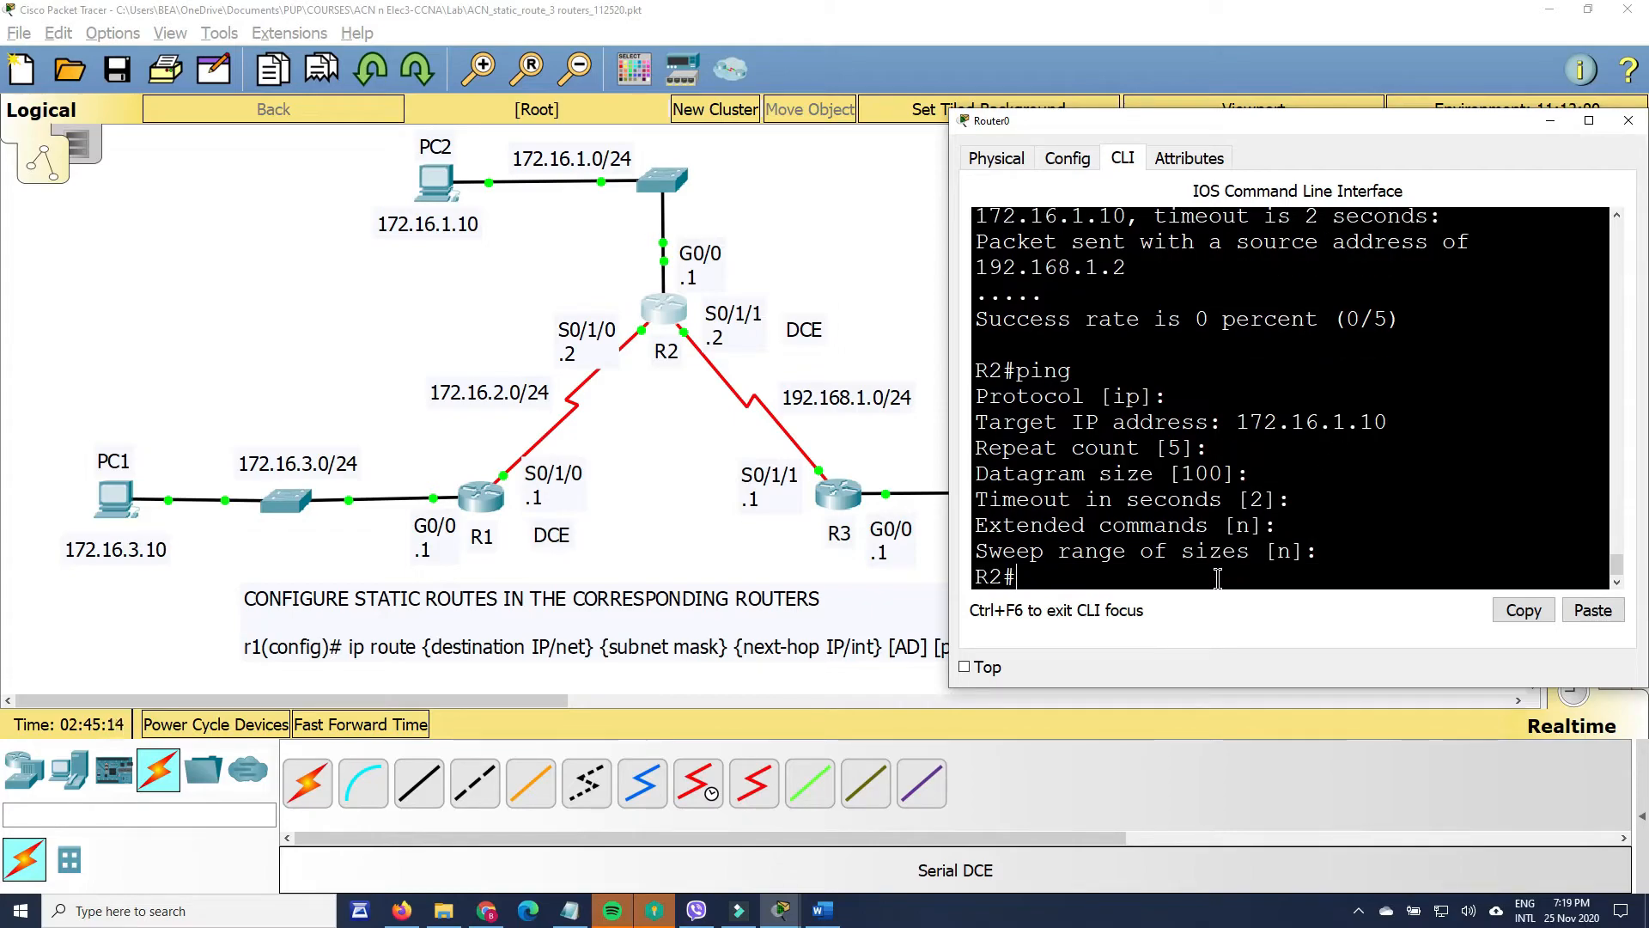
- Start an interactive ping from R2 to 172.16.1.10 with default protocol, repeat count, datagram size and timeout, and enable extended commands
{"action": "type", "text": "ping"}
{"action": "key", "text": "Return"}
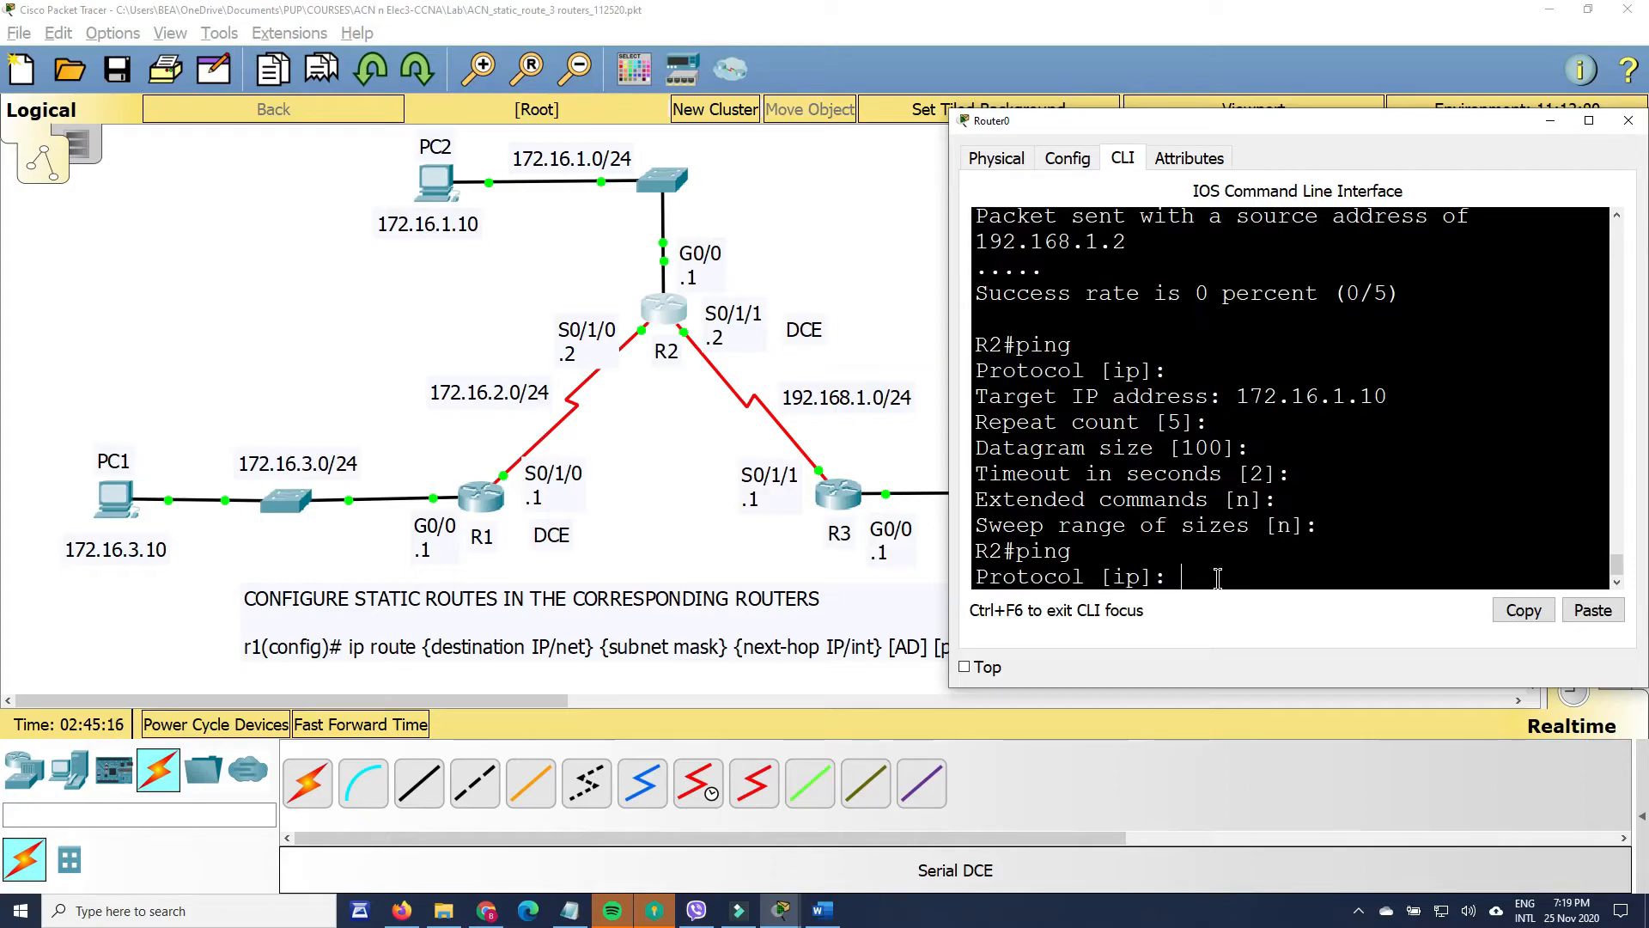
{"action": "key", "text": "Return"}
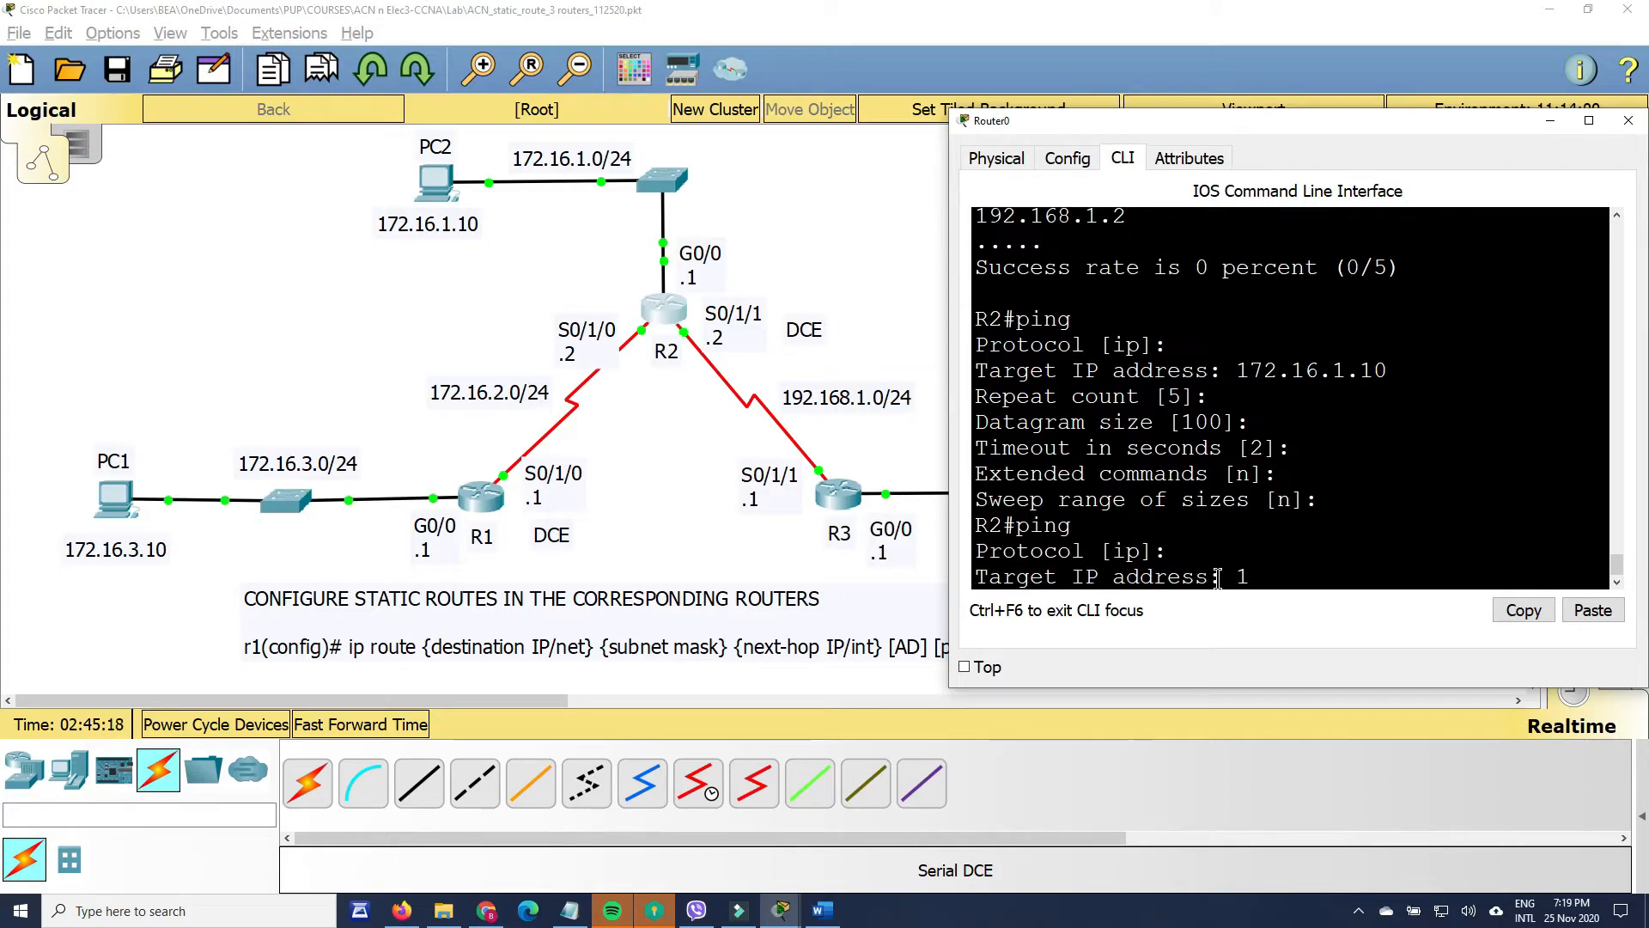
{"action": "type", "text": "172.16.1.10"}
{"action": "key", "text": "Return"}
{"action": "key", "text": "Return"}
{"action": "key", "text": "Return"}
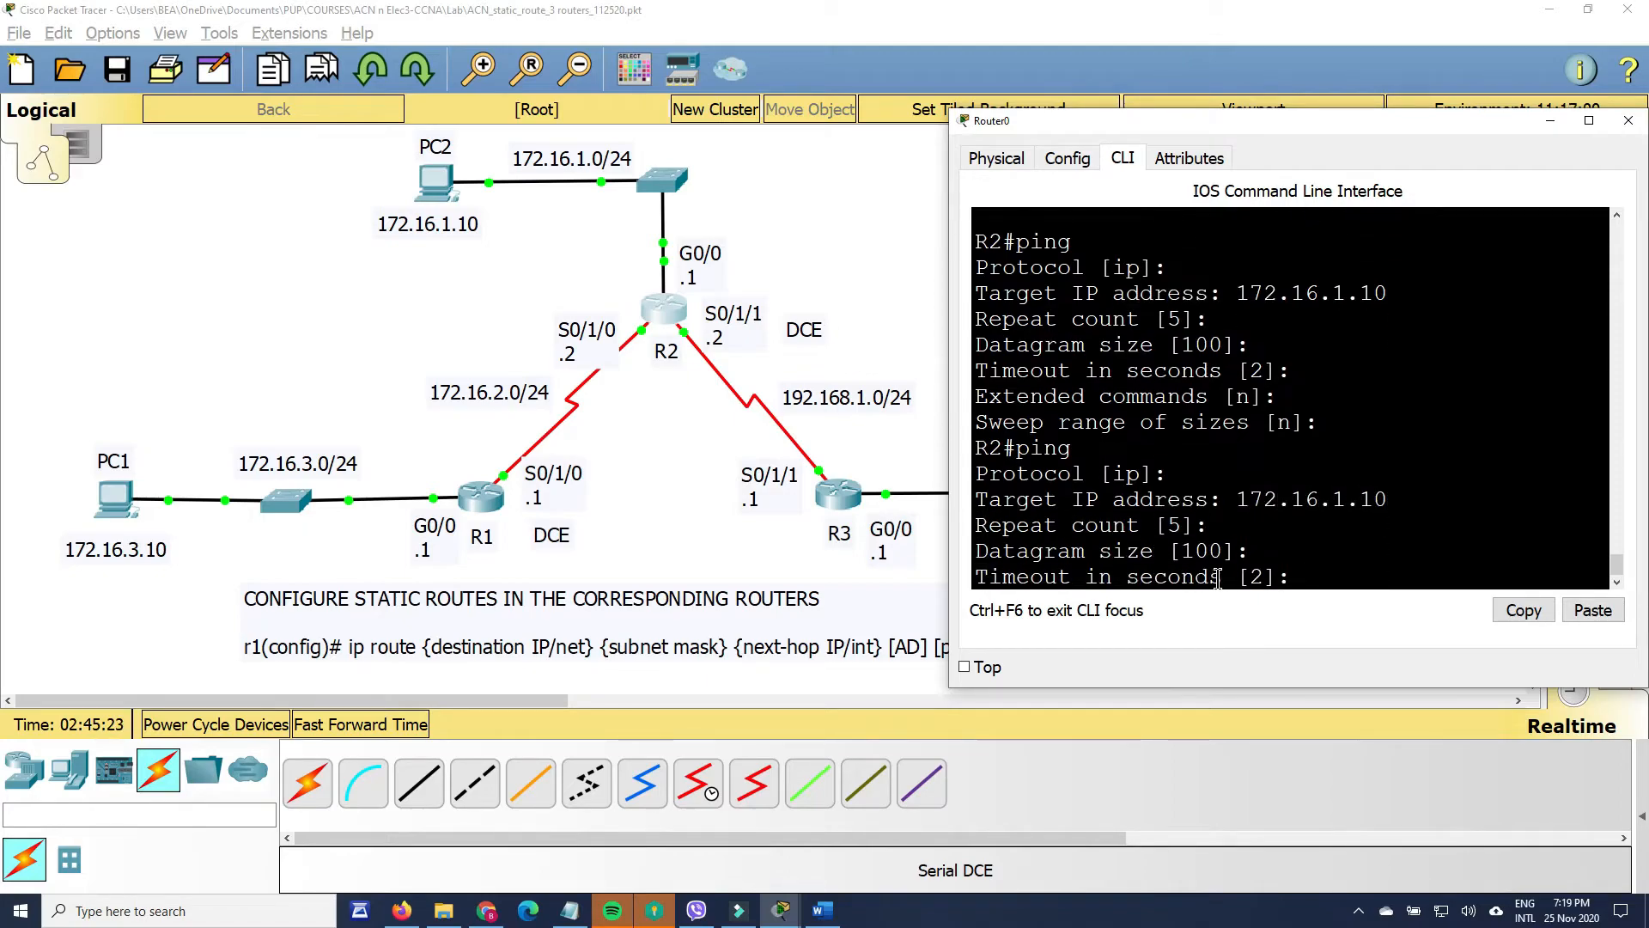
{"action": "key", "text": "Return"}
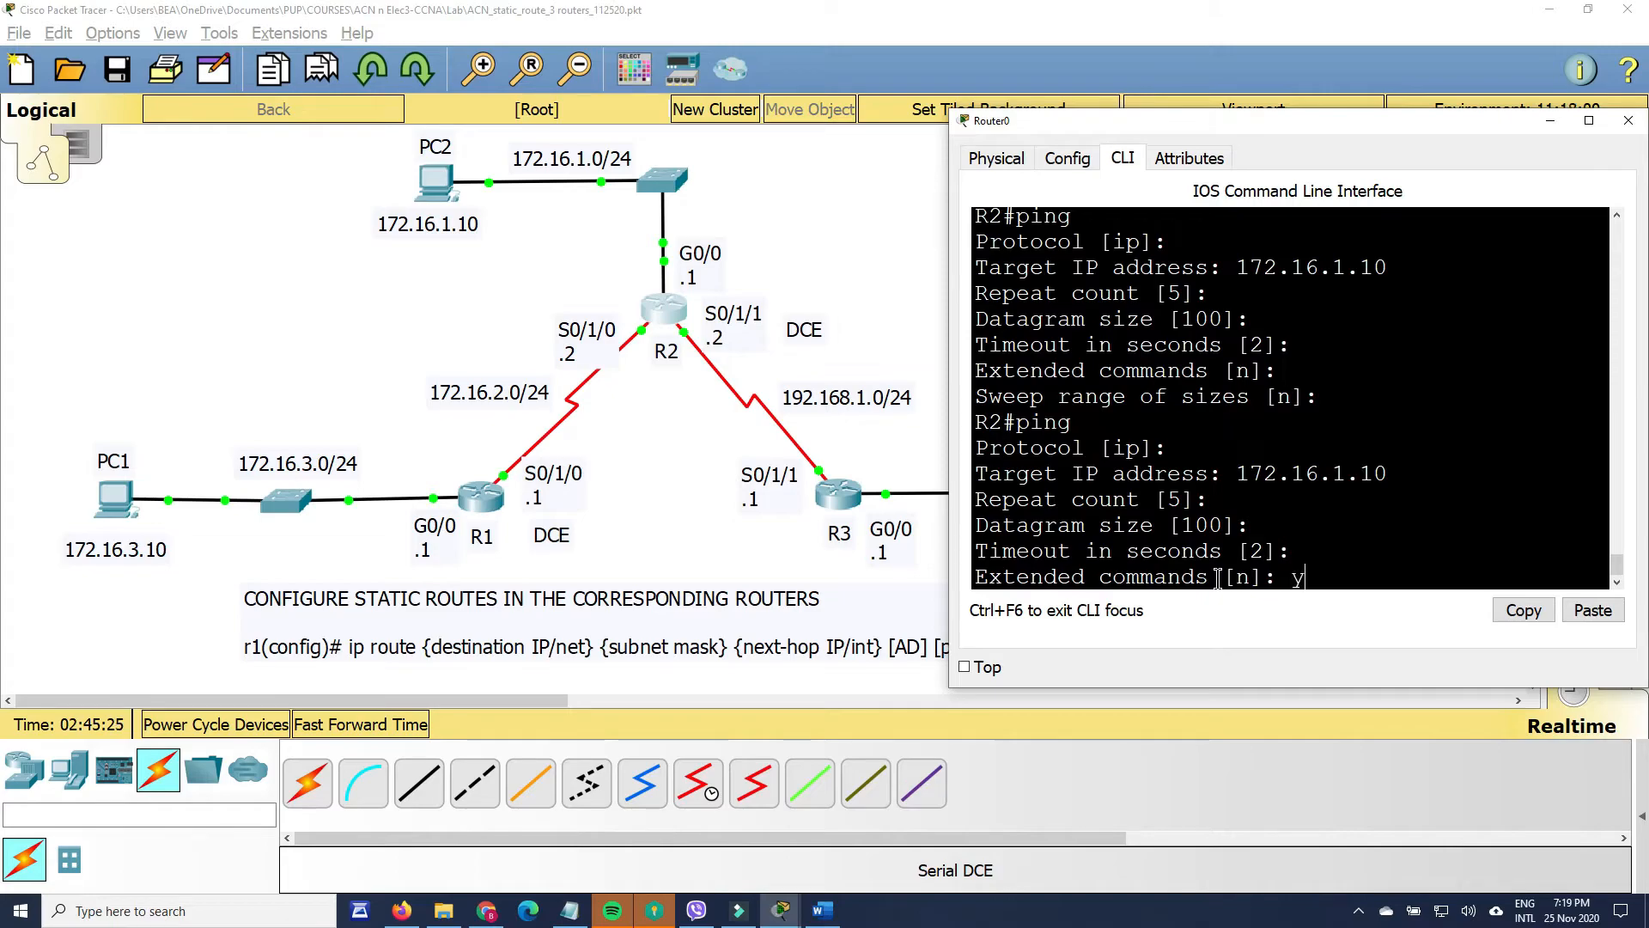
{"action": "key", "text": "Return"}
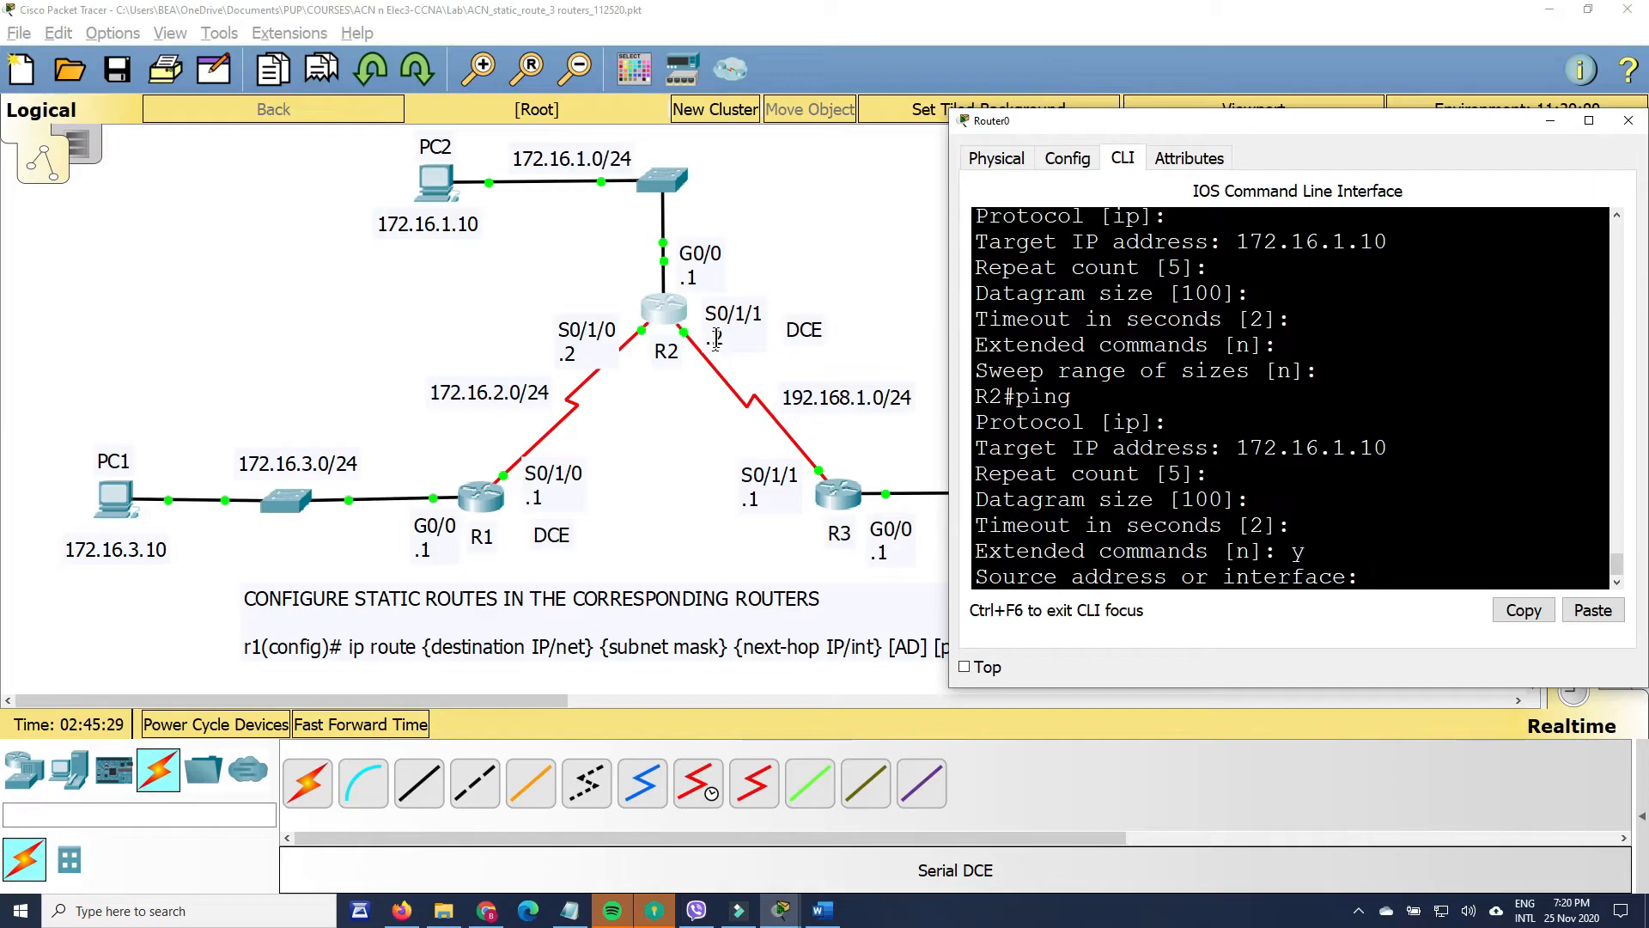
- Set the extended ping's source address to 192.168.1.2 and run it with every remaining option at its default
{"action": "type", "text": "192.168.1.2"}
{"action": "key", "text": "Return"}
{"action": "key", "text": "Return"}
{"action": "key", "text": "Return"}
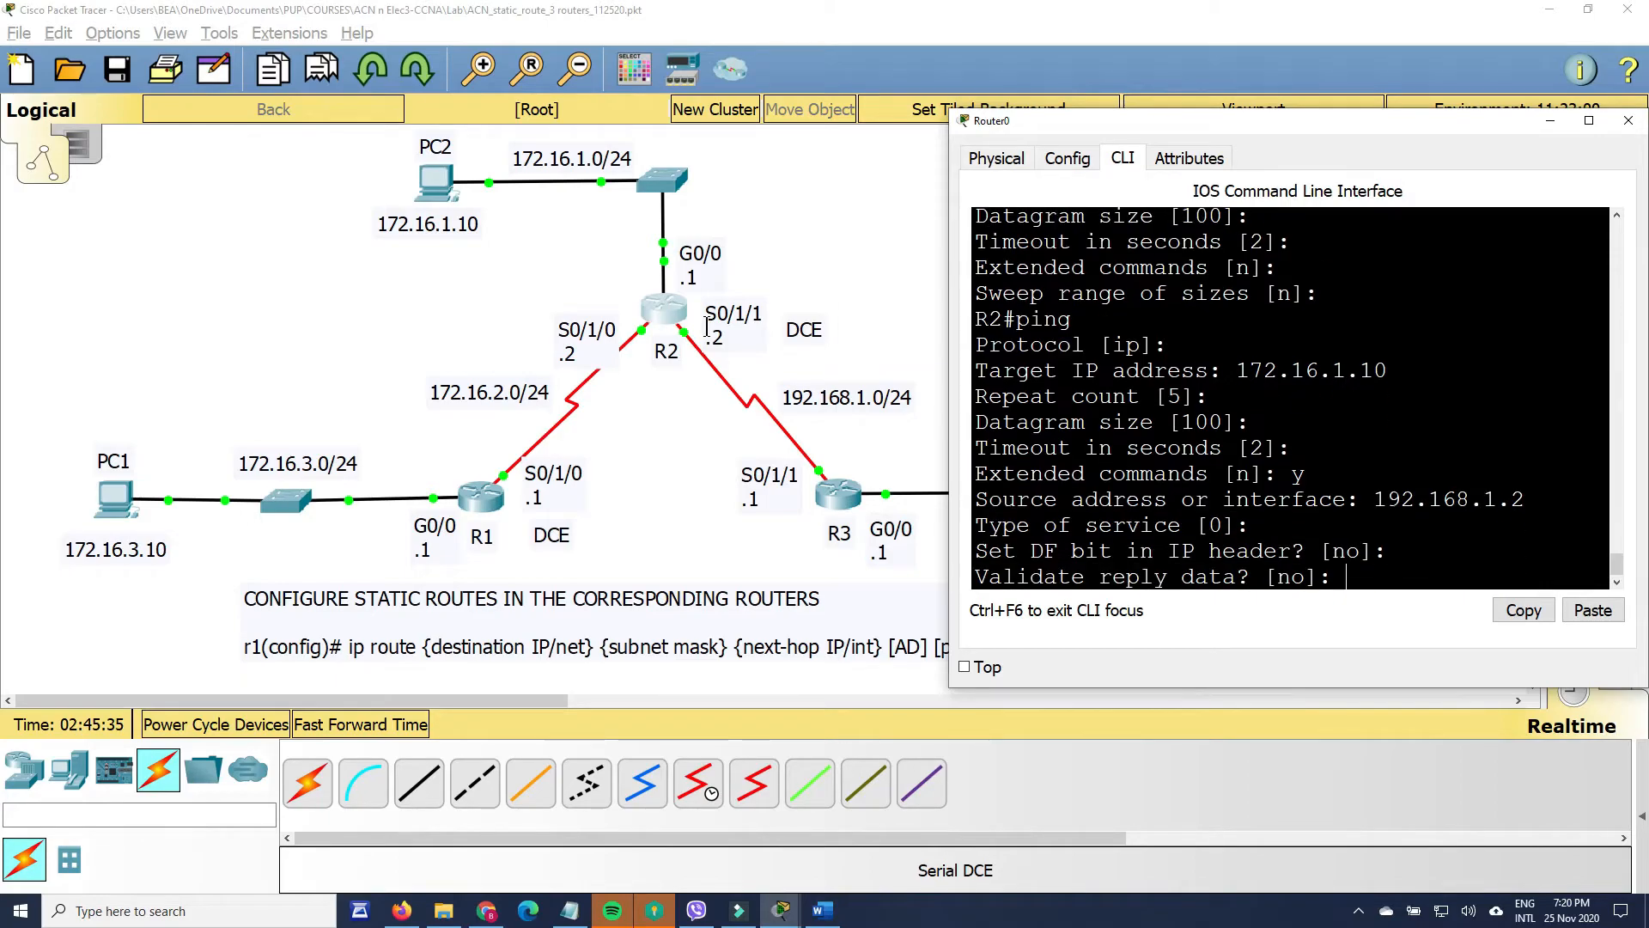
{"action": "key", "text": "Return"}
{"action": "key", "text": "Return"}
{"action": "key", "text": "Return"}
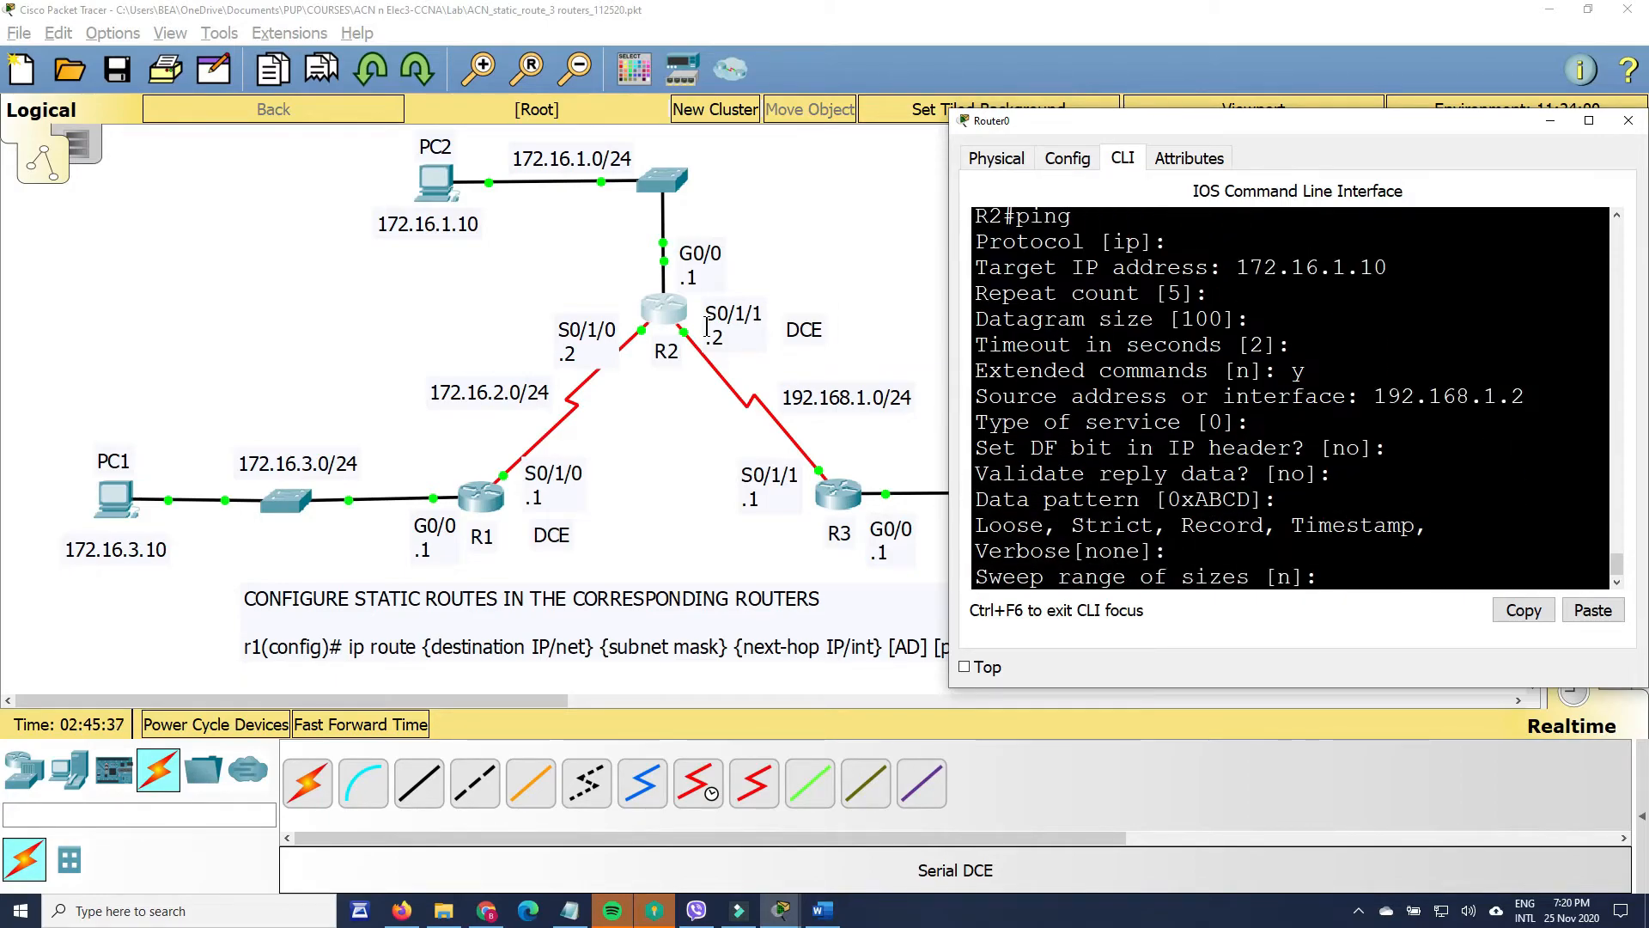
{"action": "key", "text": "Return"}
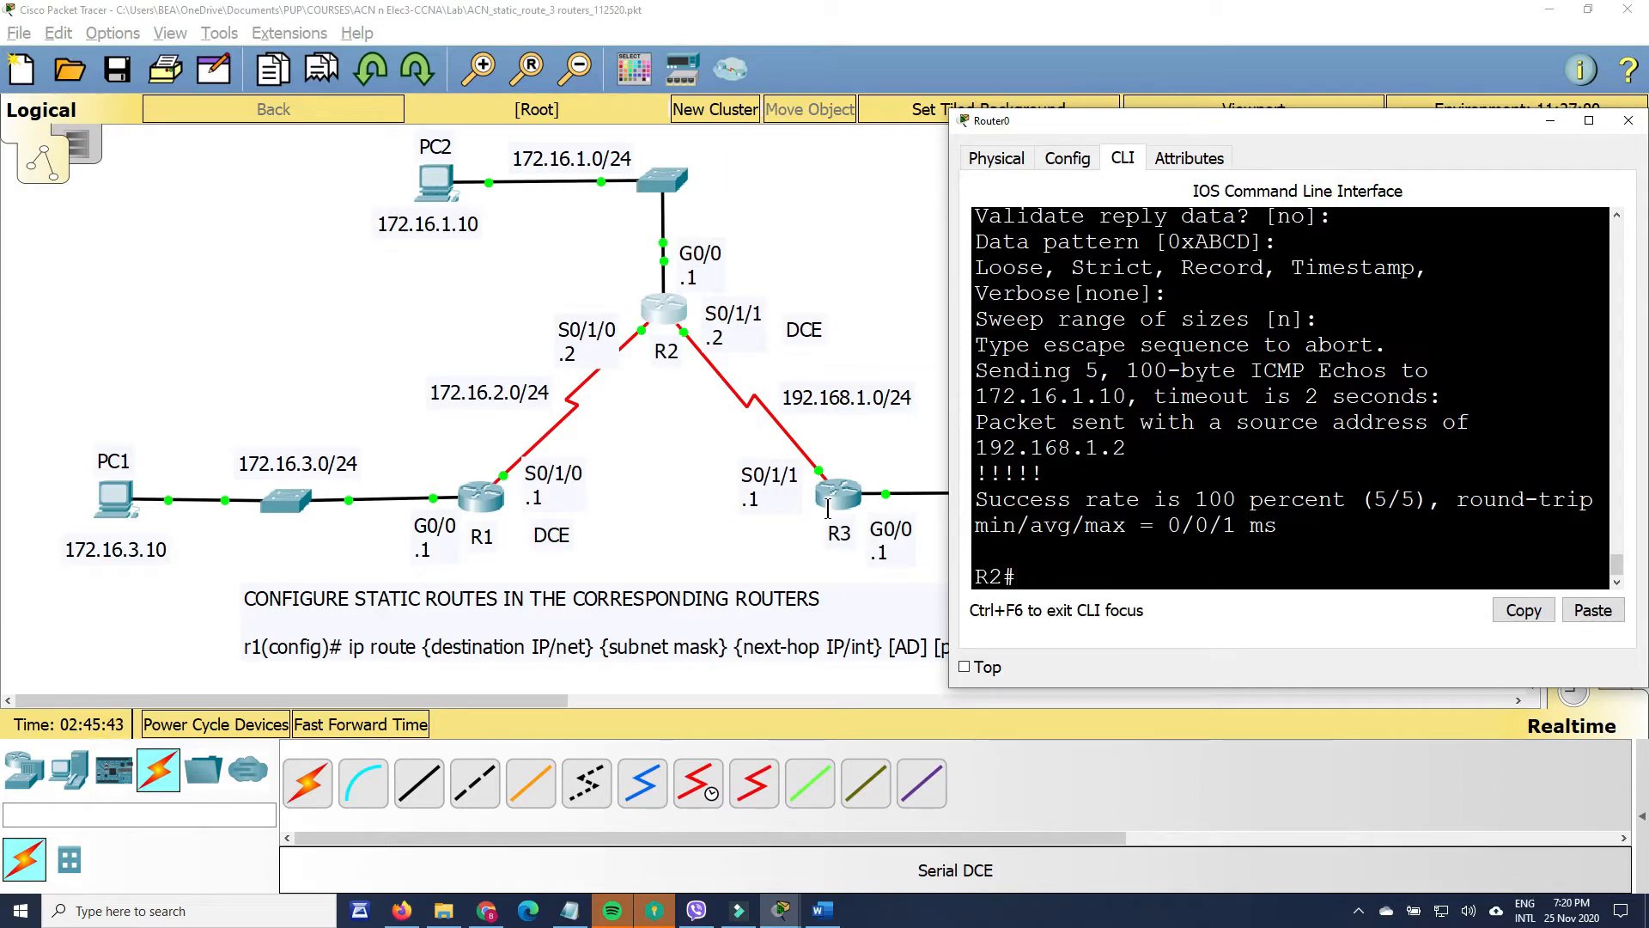
- Ping R3's S0/1/1 interface at 192.168.1.1 from PC2's Command Prompt
{"action": "left_click", "coordinate": [433, 177]}
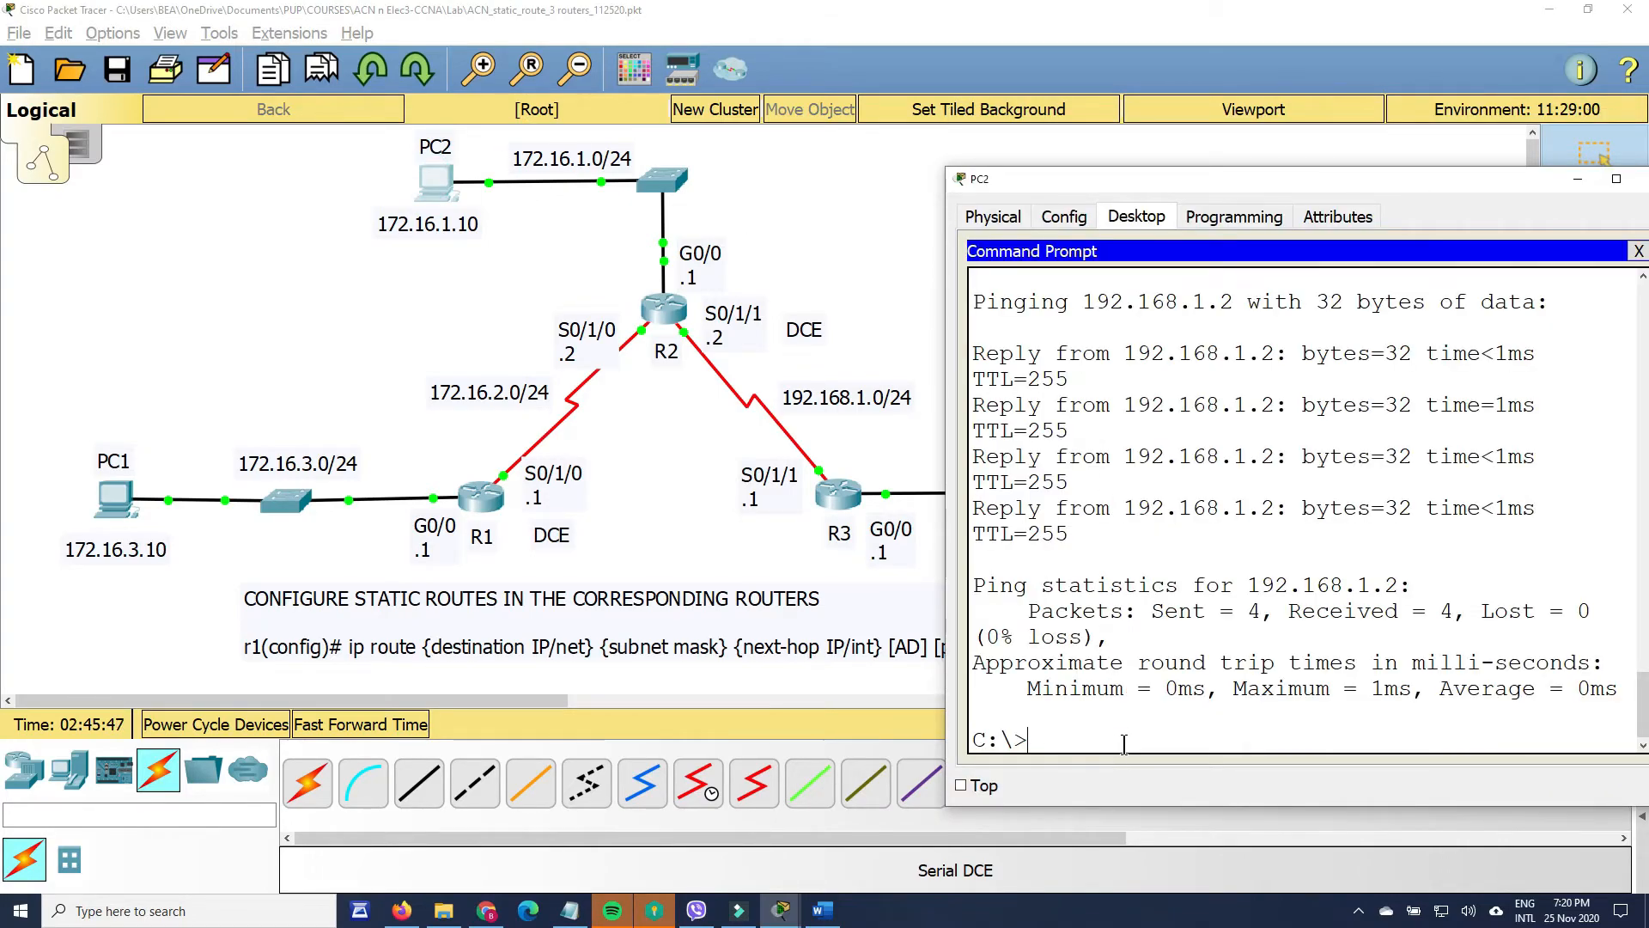
{"action": "key", "text": "Up"}
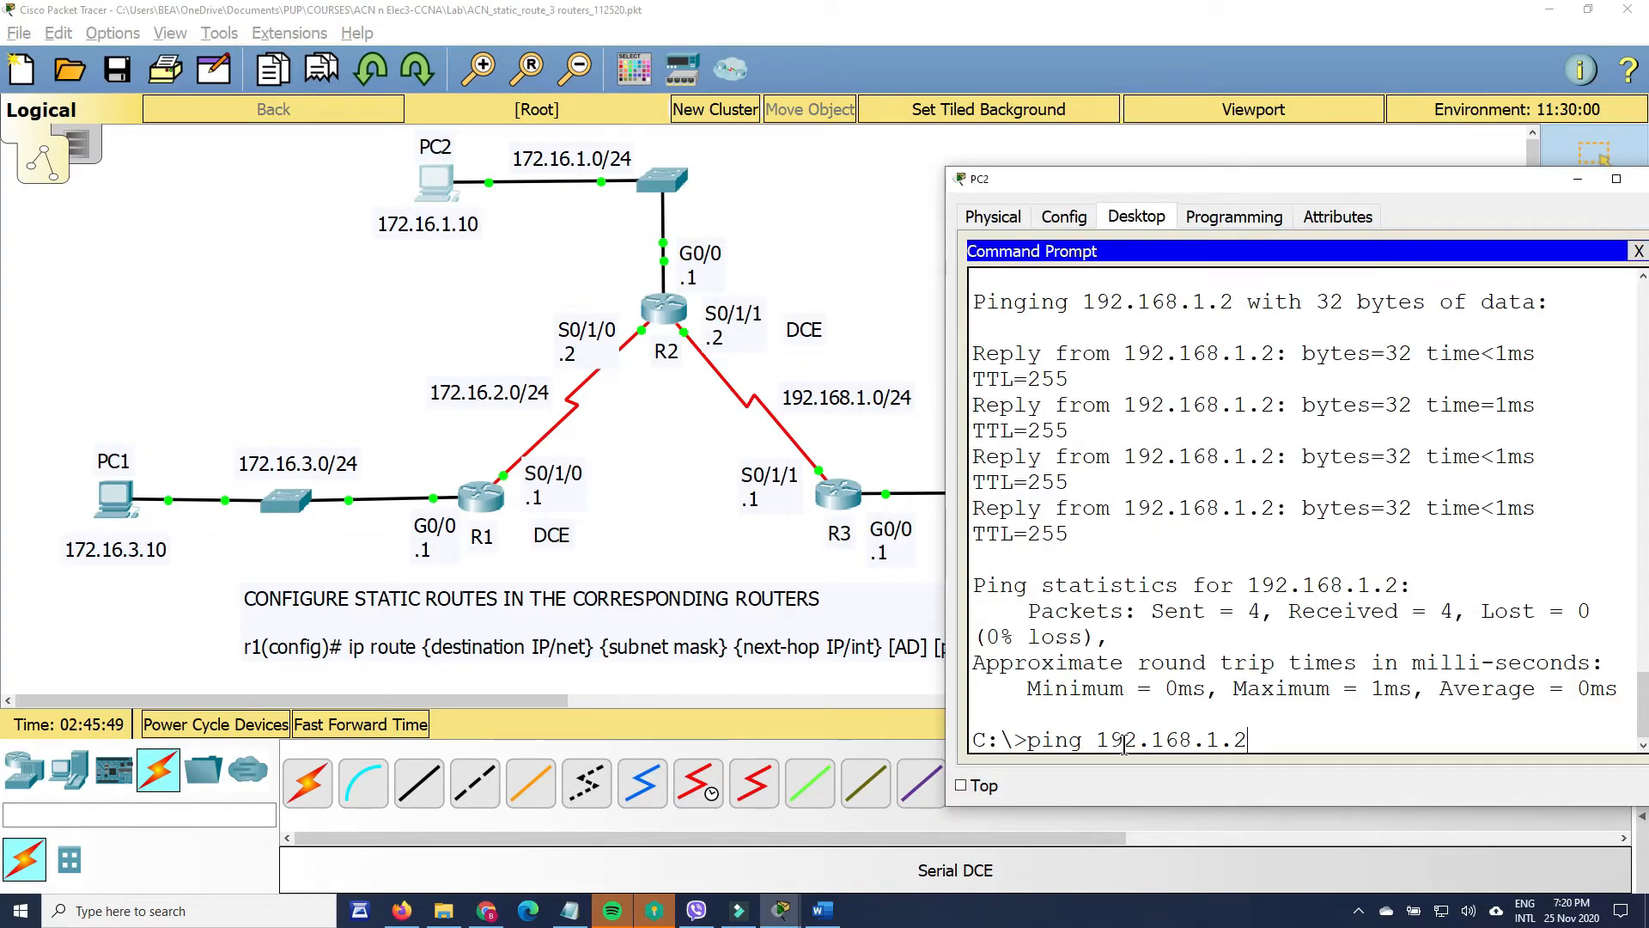
{"action": "key", "text": "BackSpace"}
{"action": "key", "text": "BackSpace"}
{"action": "key", "text": "BackSpace"}
{"action": "key", "text": "BackSpace"}
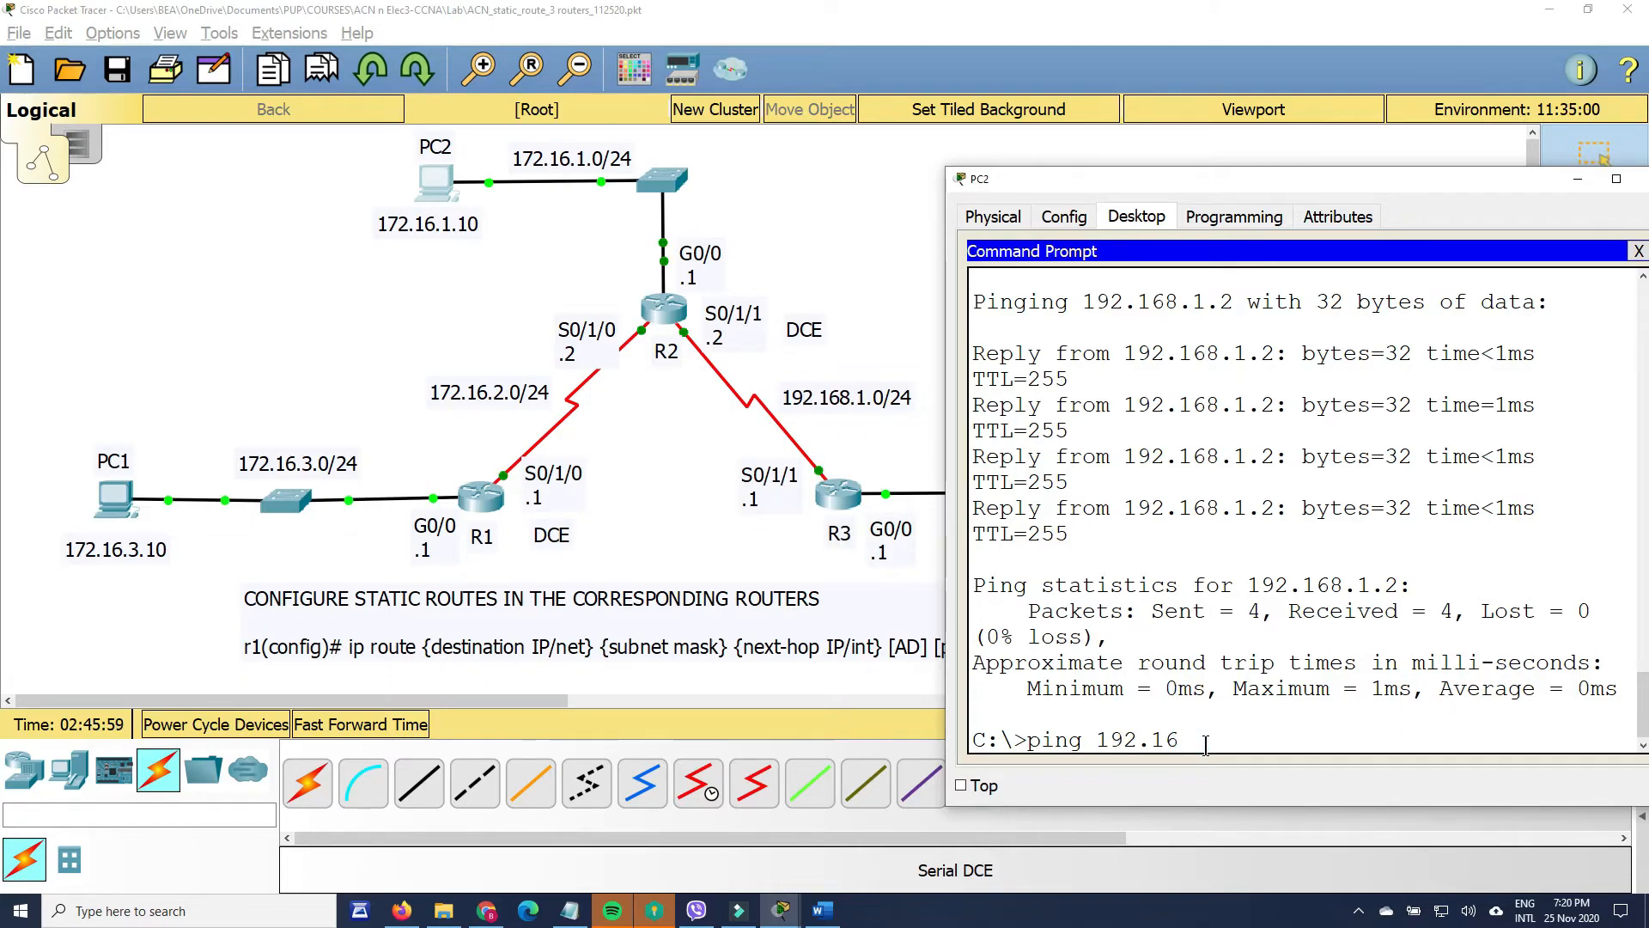
{"action": "type", "text": "8.1."}
{"action": "type", "text": "1"}
{"action": "key", "text": "Return"}
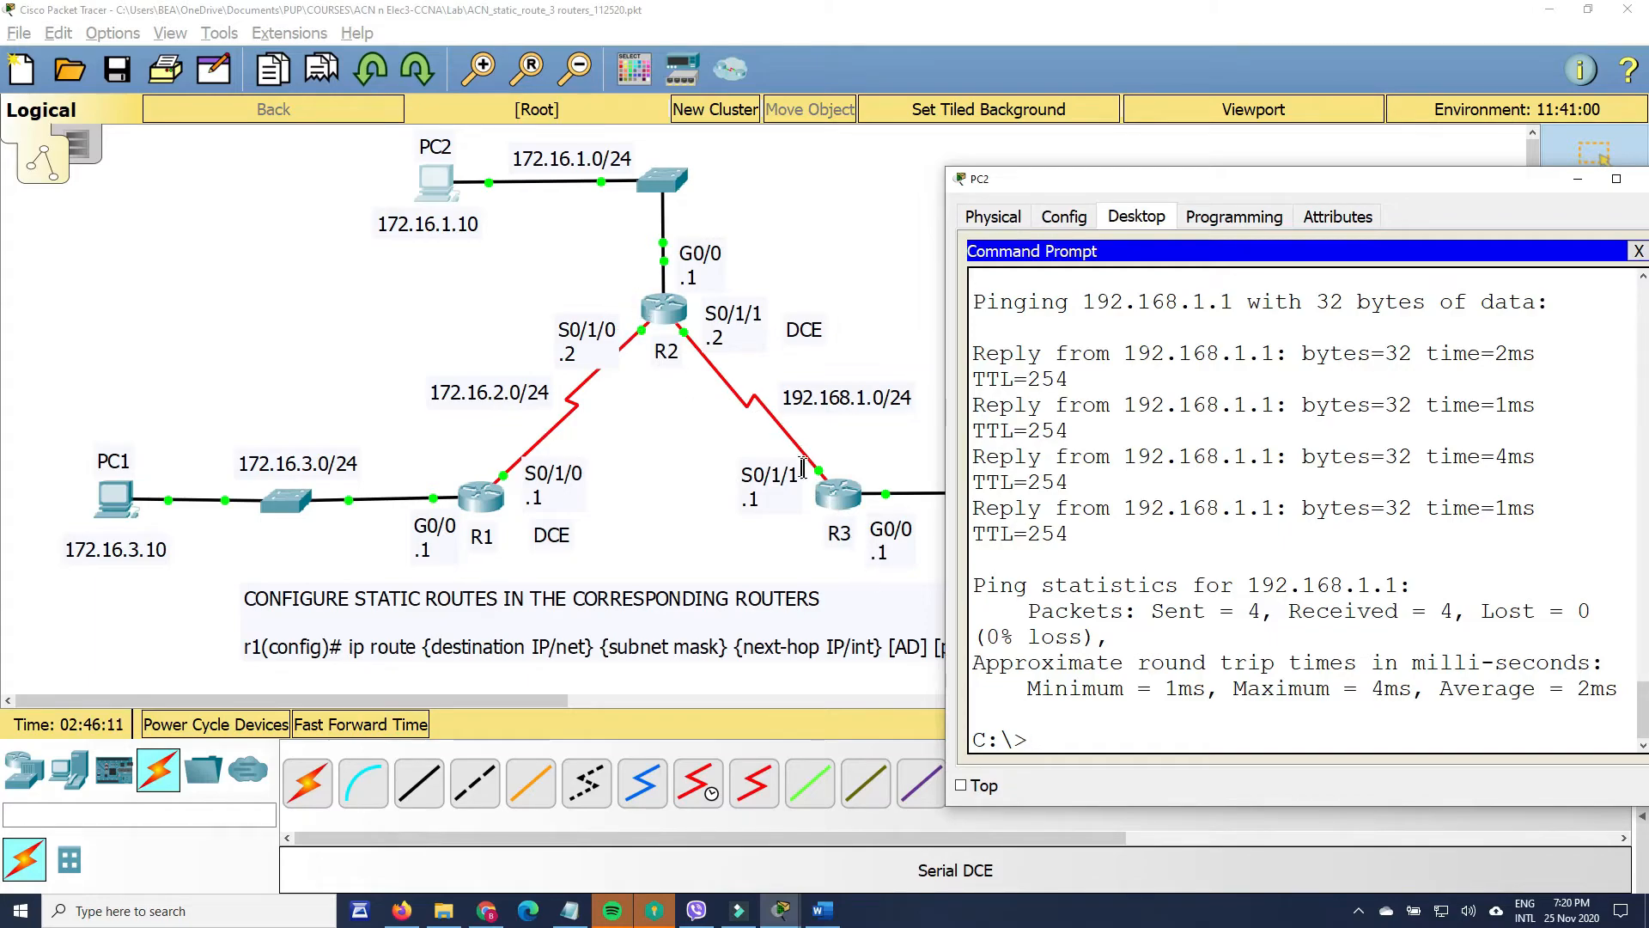
- Try to ping PC3 at 192.168.2.10 from PC2, interrupt the ping and close PC2's window
{"action": "left_click_drag", "start_coordinate": [1149, 178], "coordinate": [1245, 146]}
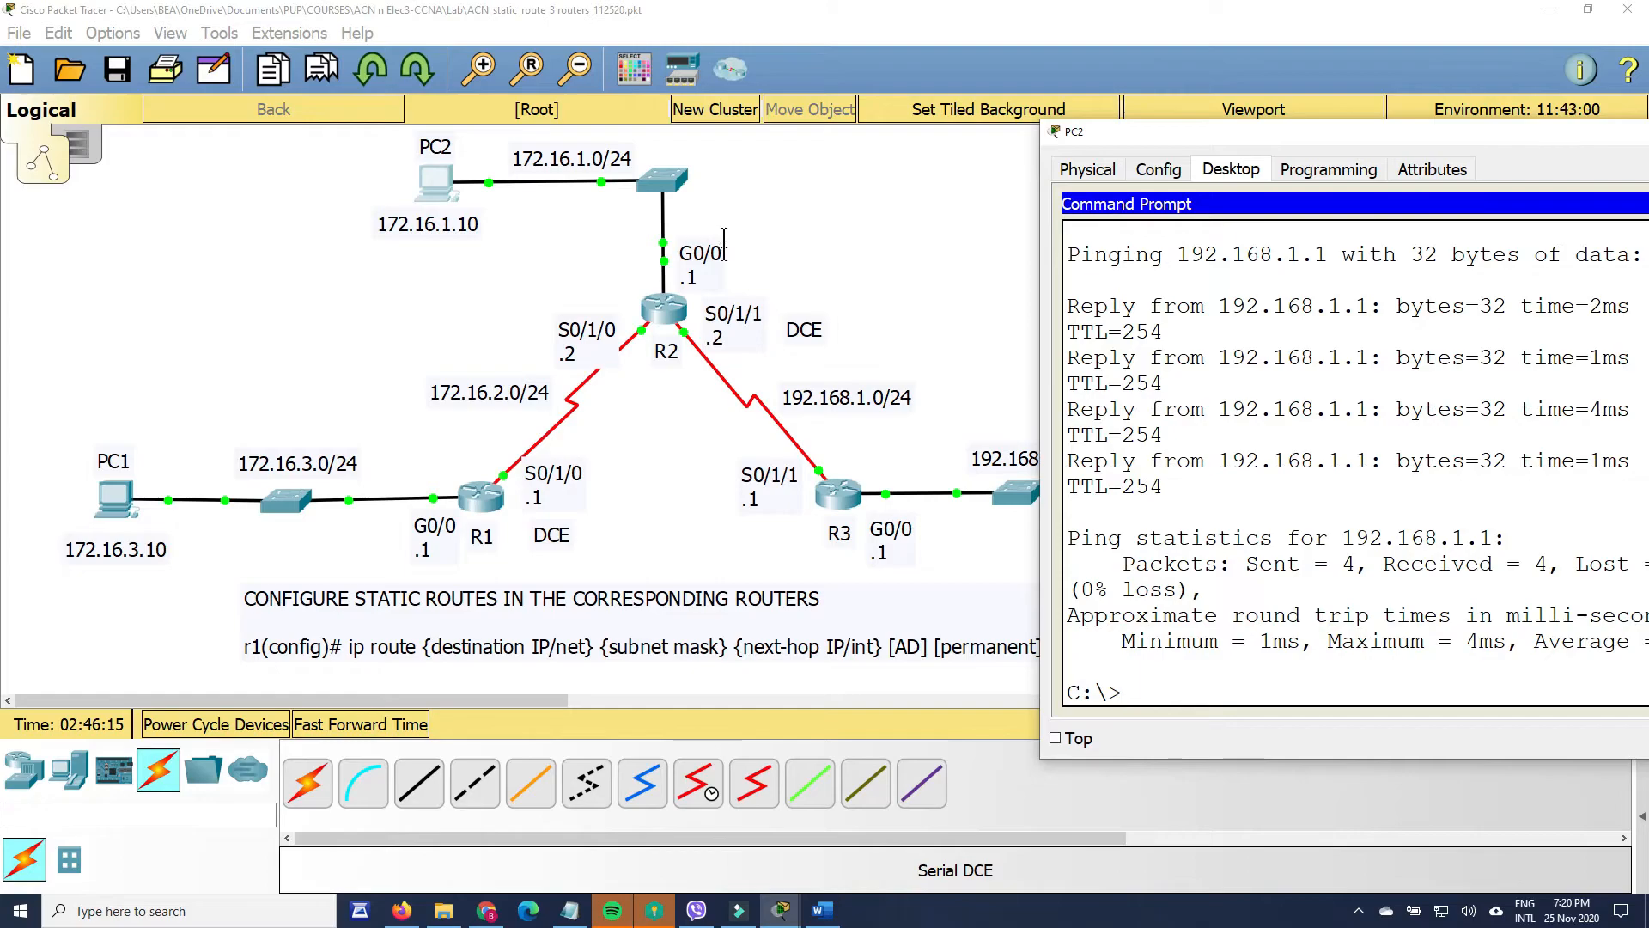
{"action": "left_click_drag", "start_coordinate": [1134, 142], "coordinate": [342, 214]}
{"action": "key", "text": "Up"}
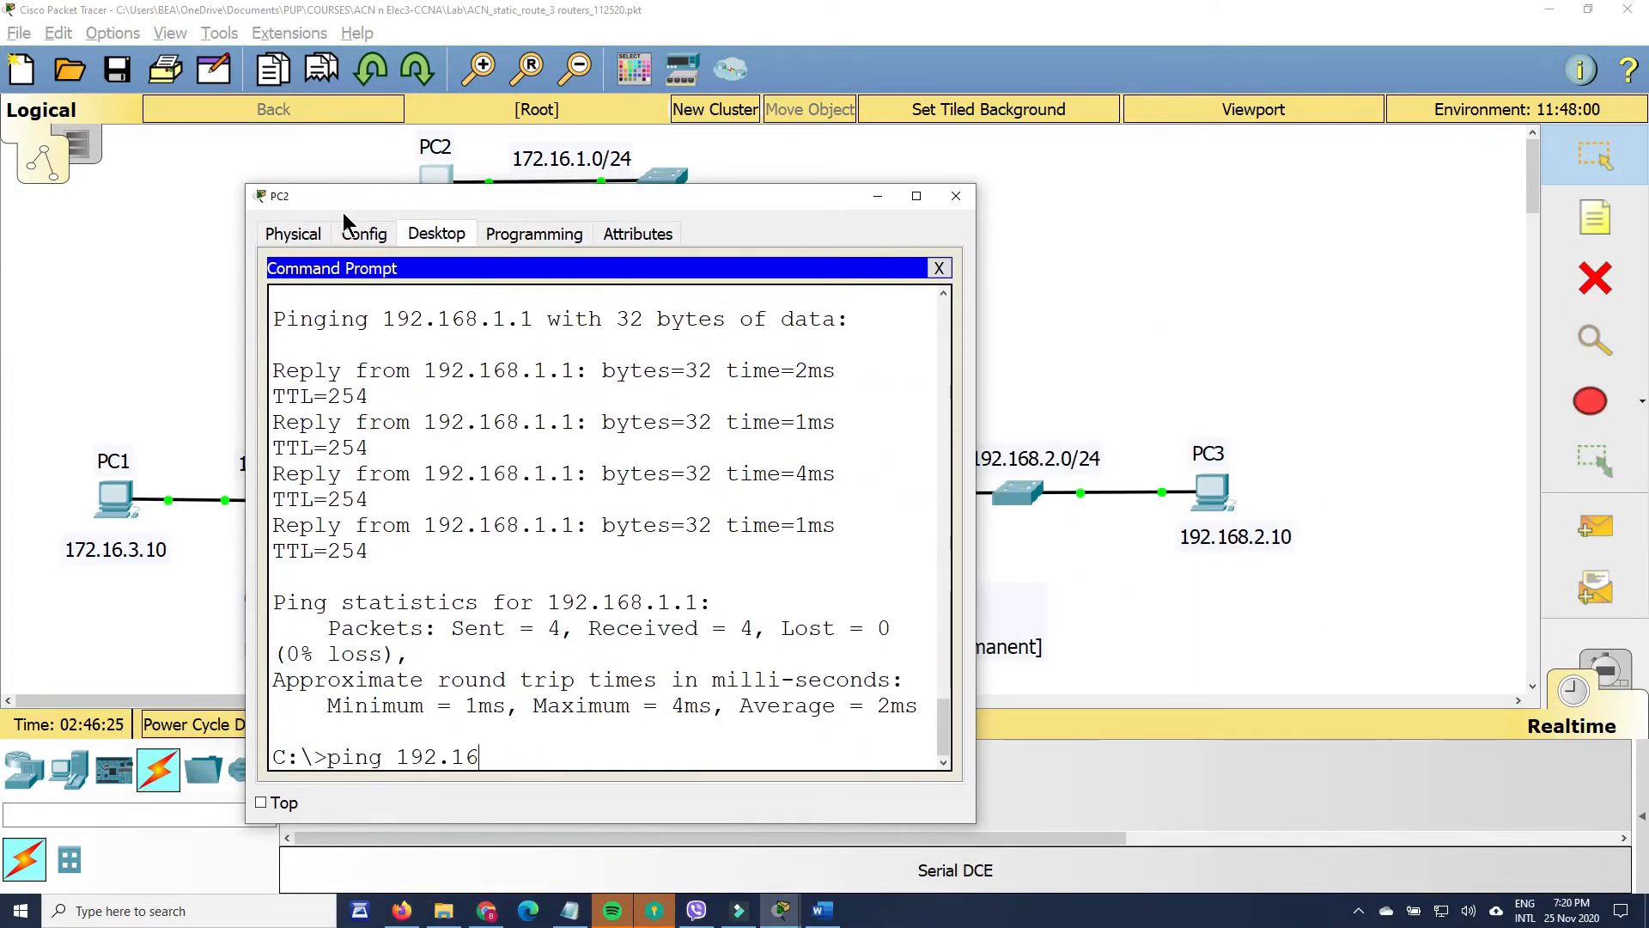
{"action": "type", "text": ".2.10"}
{"action": "key", "text": "Return"}
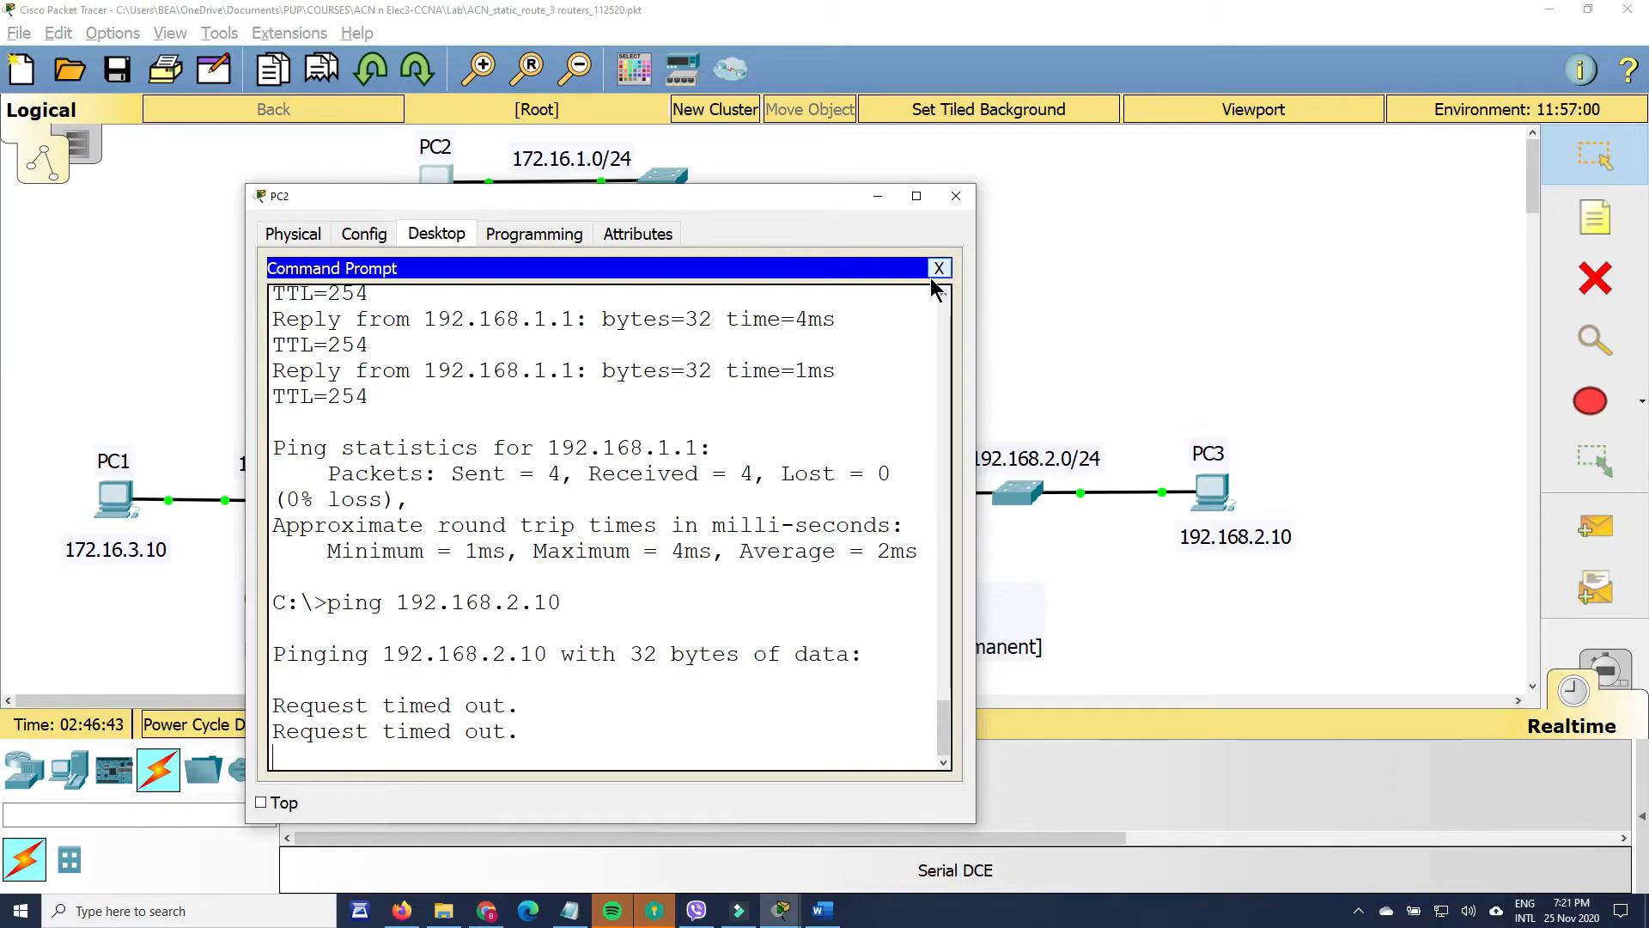
{"action": "key", "text": "ctrl+c"}
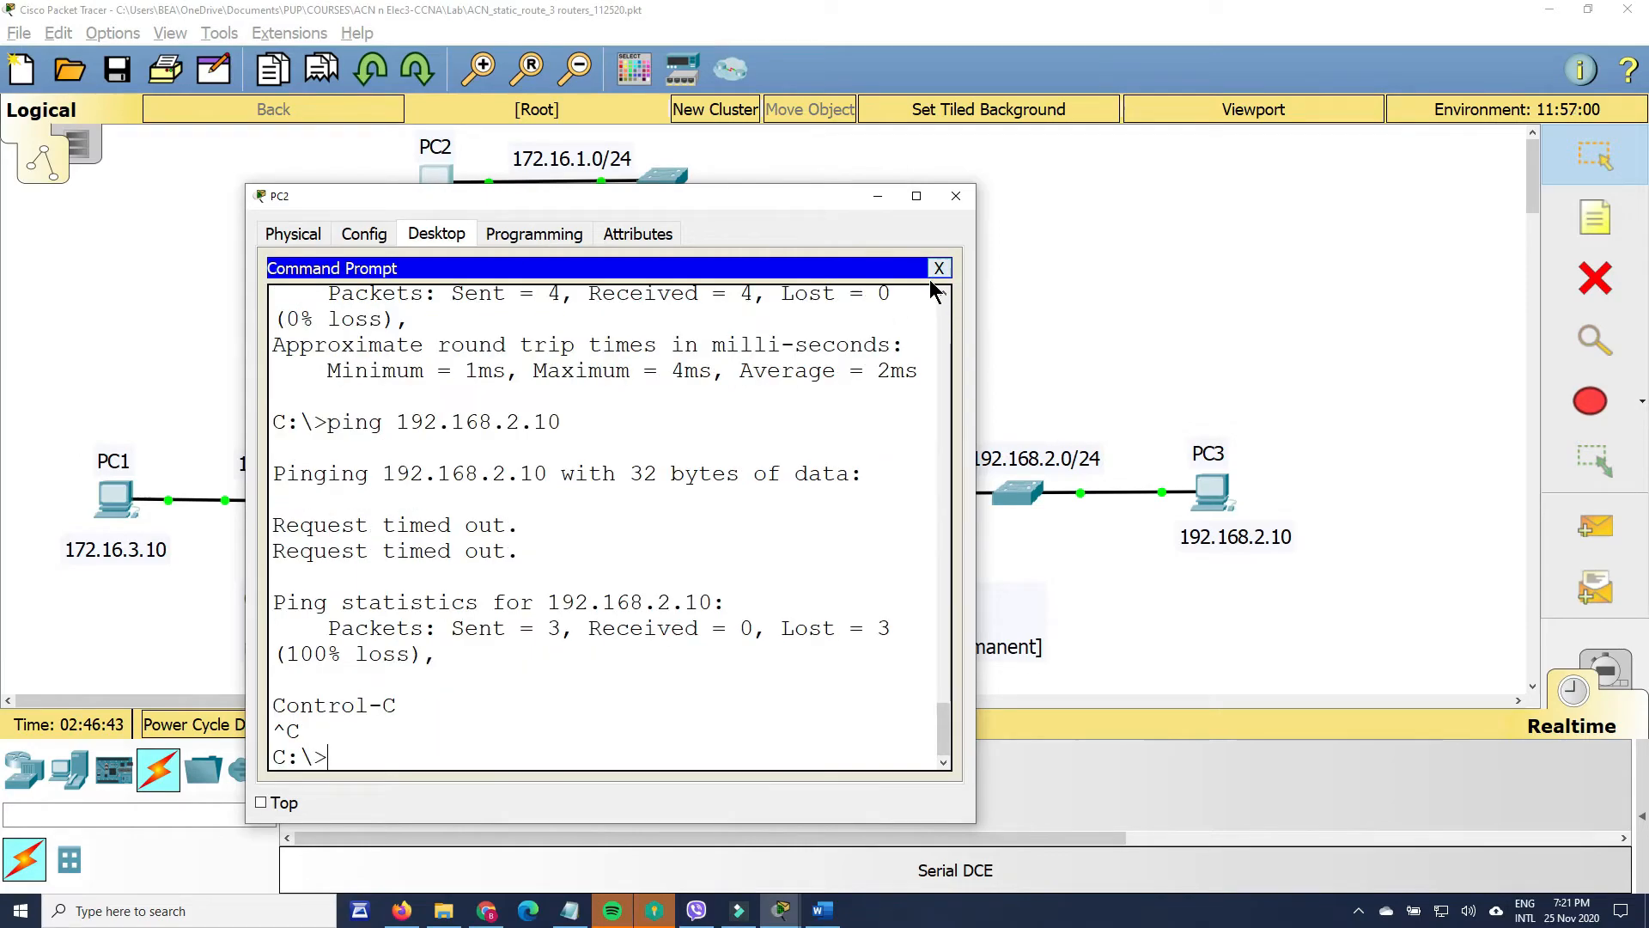
{"action": "left_click", "coordinate": [956, 197]}
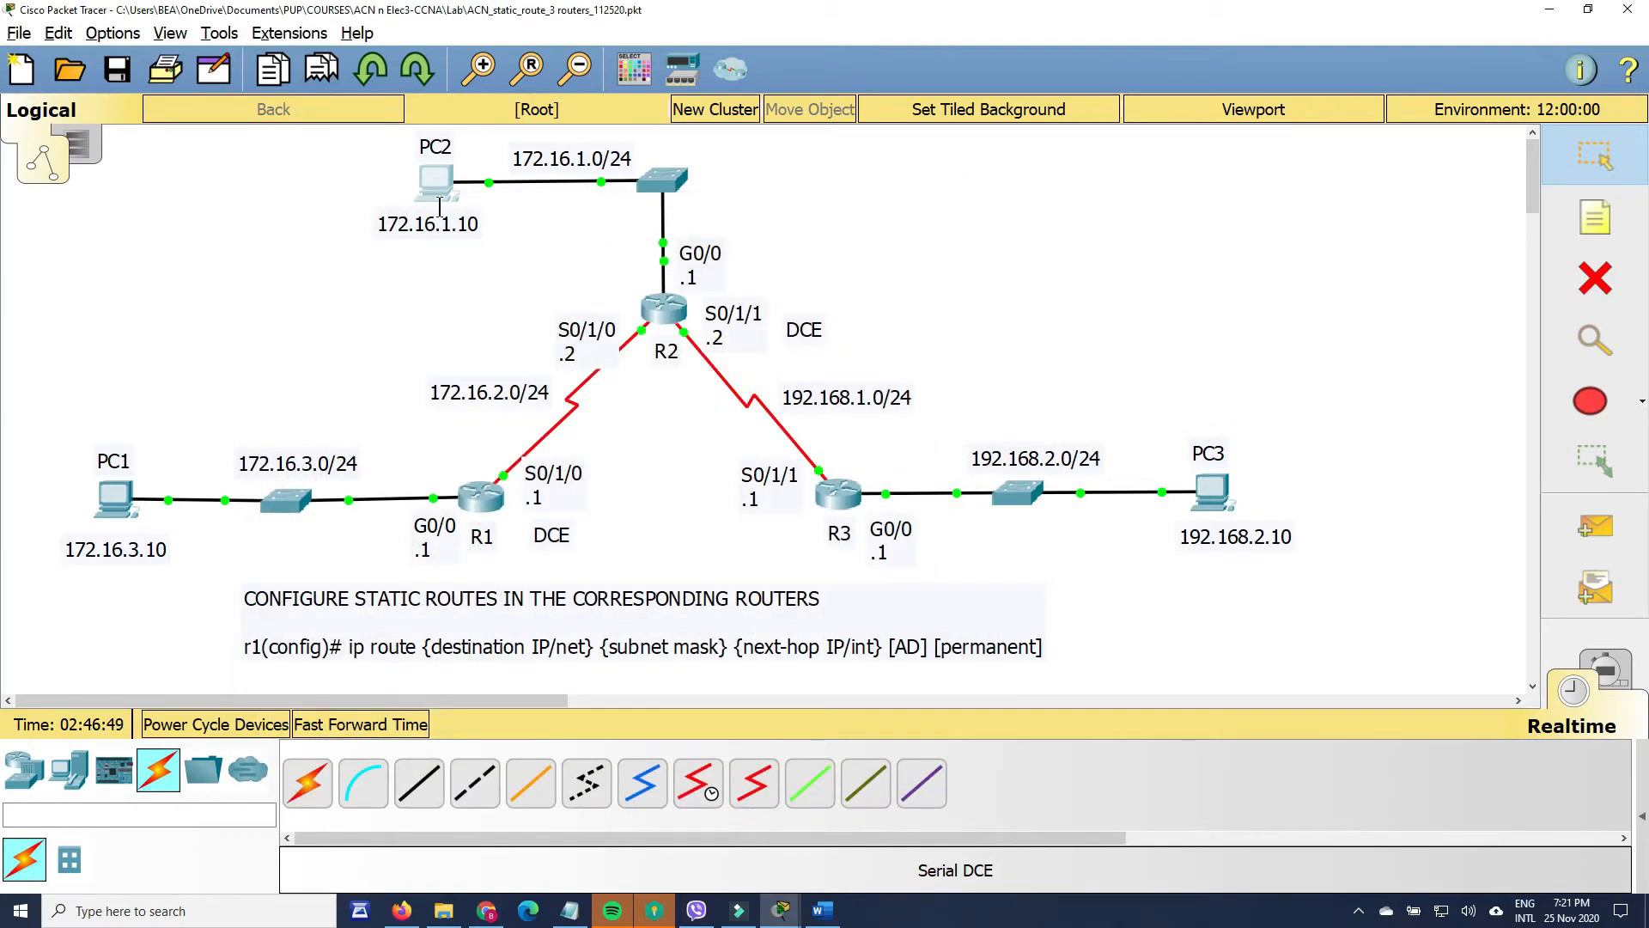
- Open PC3's Command Prompt beside its part of the topology and ping R3's G0/0 interface at 192.168.2.1
{"action": "left_click", "coordinate": [1214, 496]}
{"action": "left_click_drag", "start_coordinate": [748, 137], "coordinate": [334, 184]}
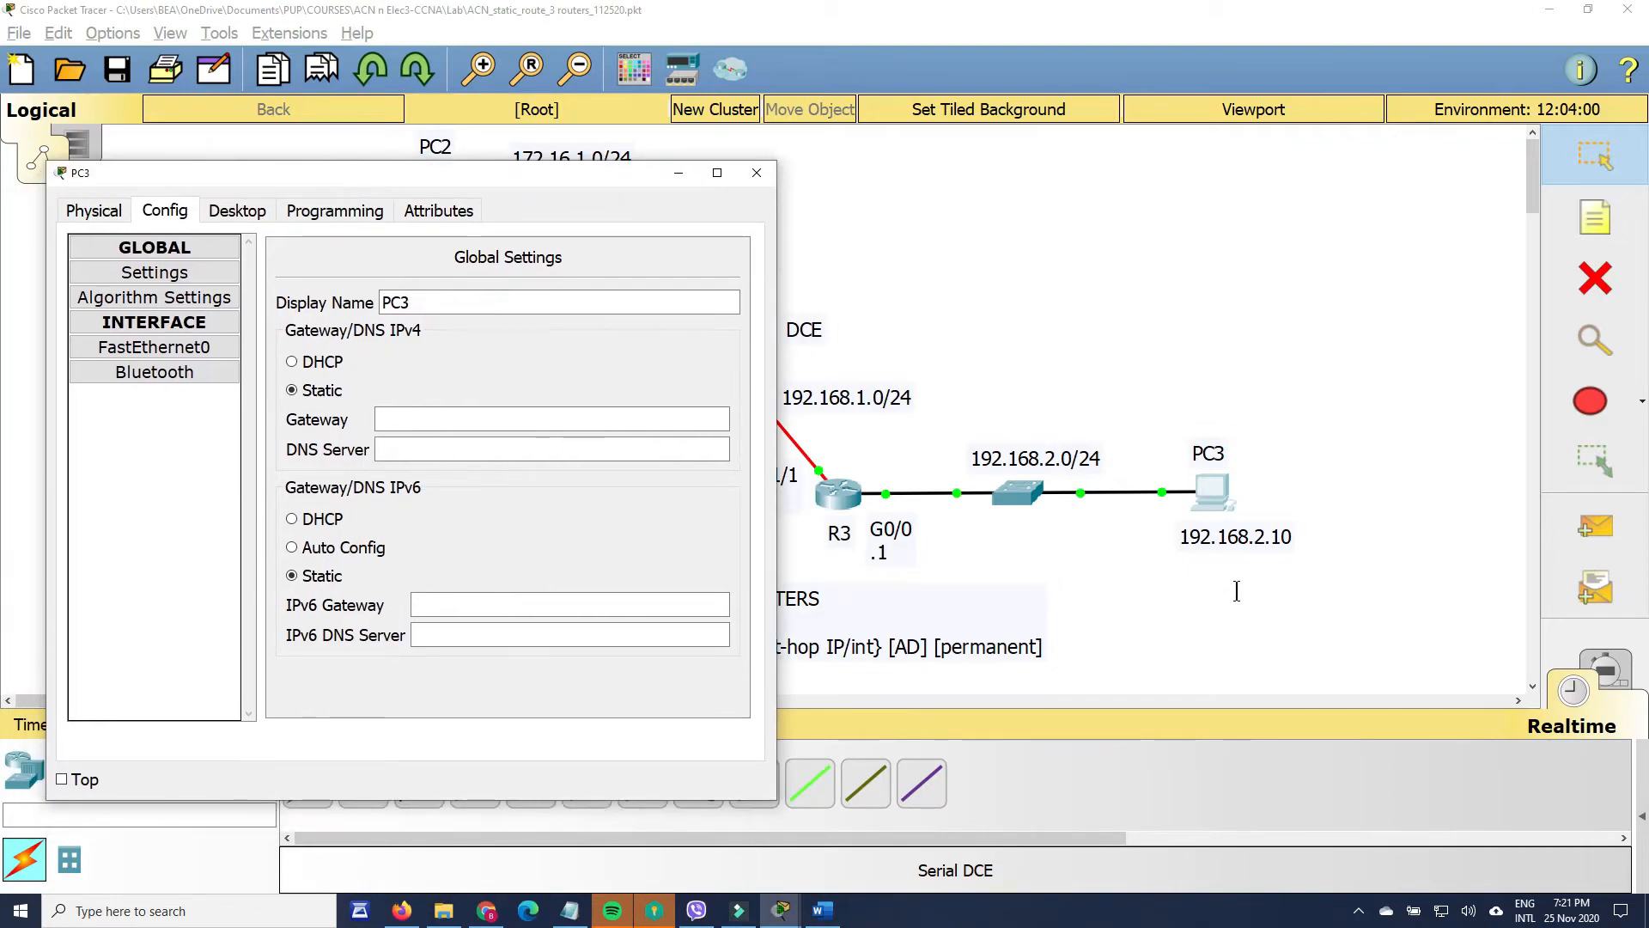
{"action": "left_click", "coordinate": [251, 215]}
{"action": "left_click", "coordinate": [558, 296]}
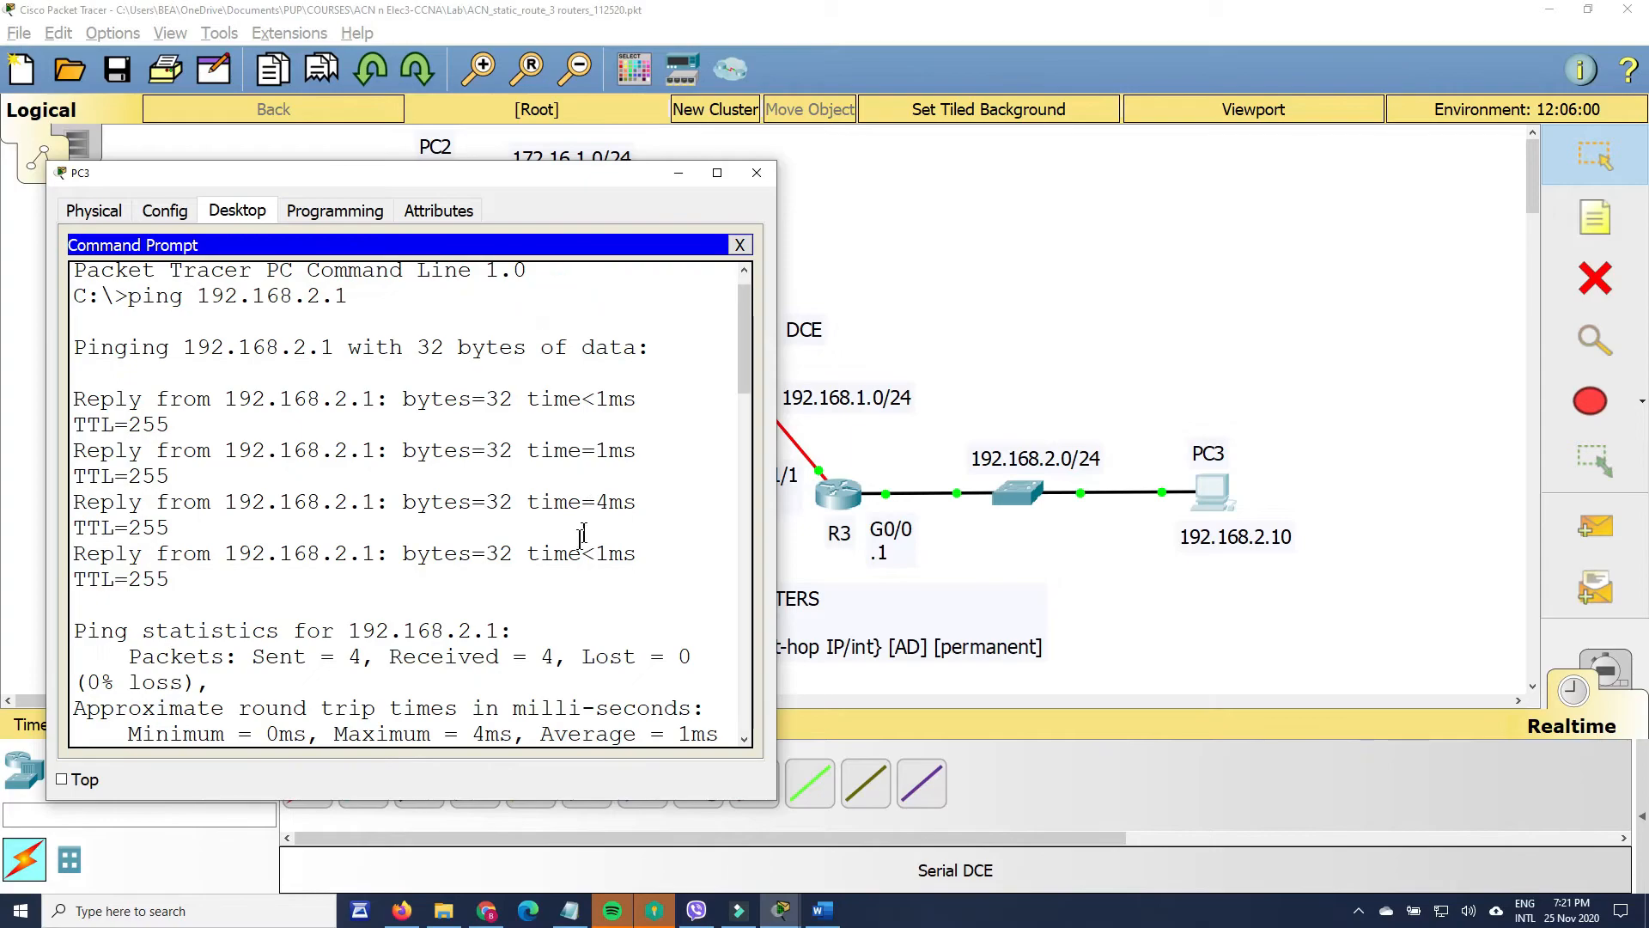
{"action": "key", "text": "Return"}
{"action": "key", "text": "Return"}
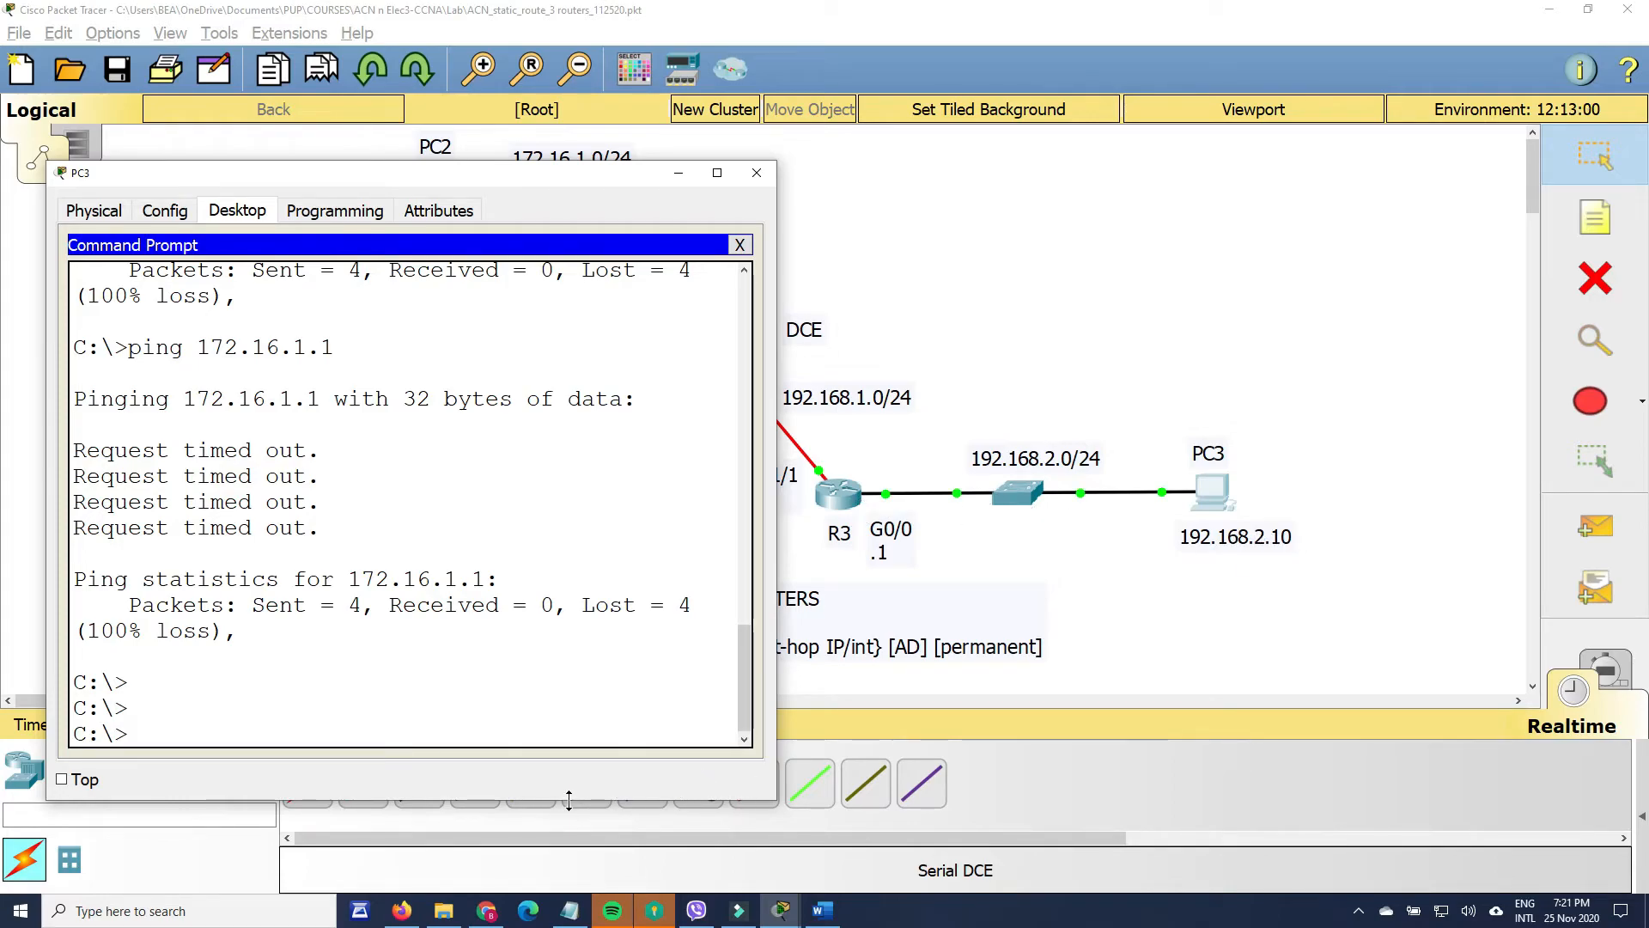
{"action": "type", "text": "ping 192.168.2"}
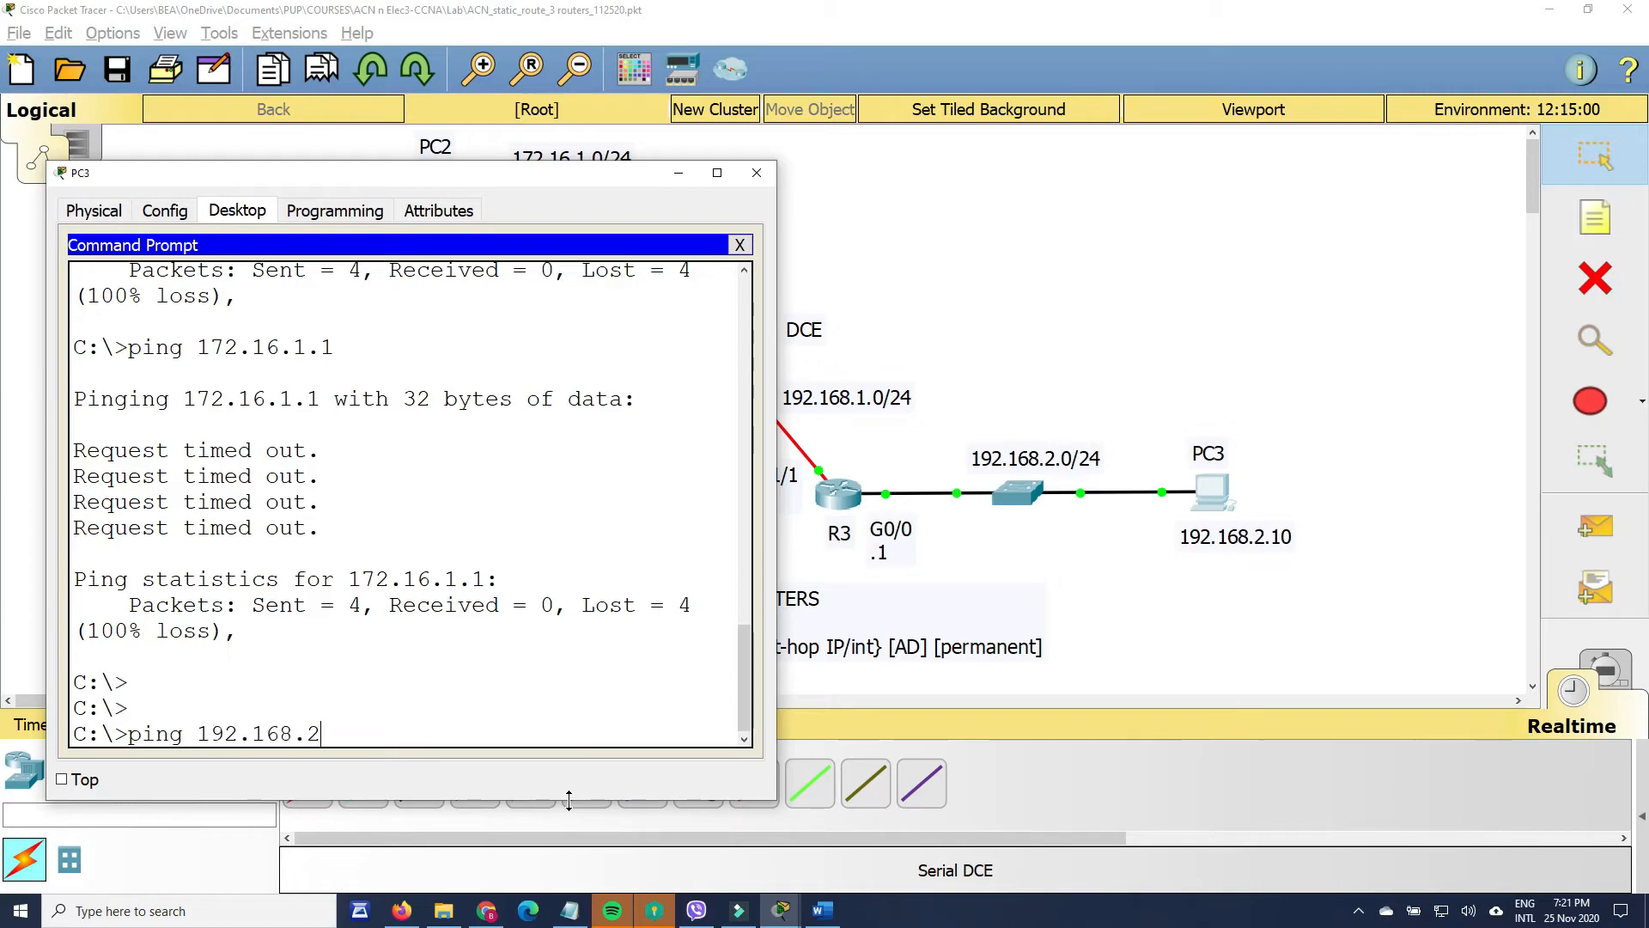
{"action": "type", "text": ".1"}
{"action": "key", "text": "Return"}
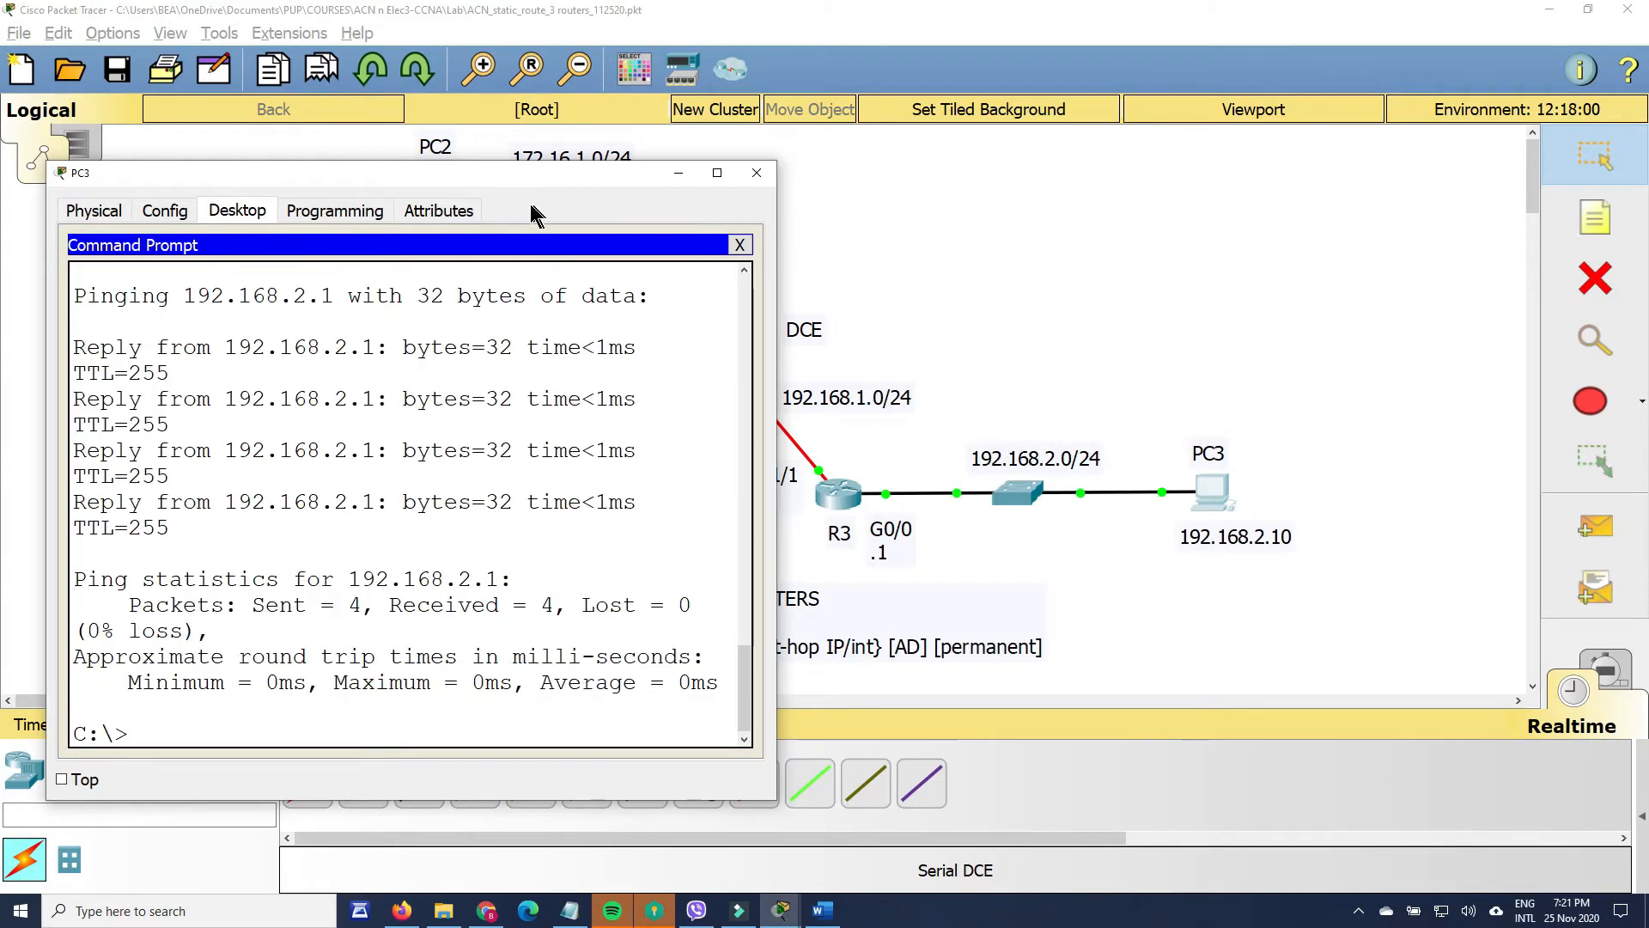
- Try to ping R3's S0/1/1 interface at 192.168.1.1 from PC3
{"action": "left_click_drag", "start_coordinate": [513, 178], "coordinate": [462, 165]}
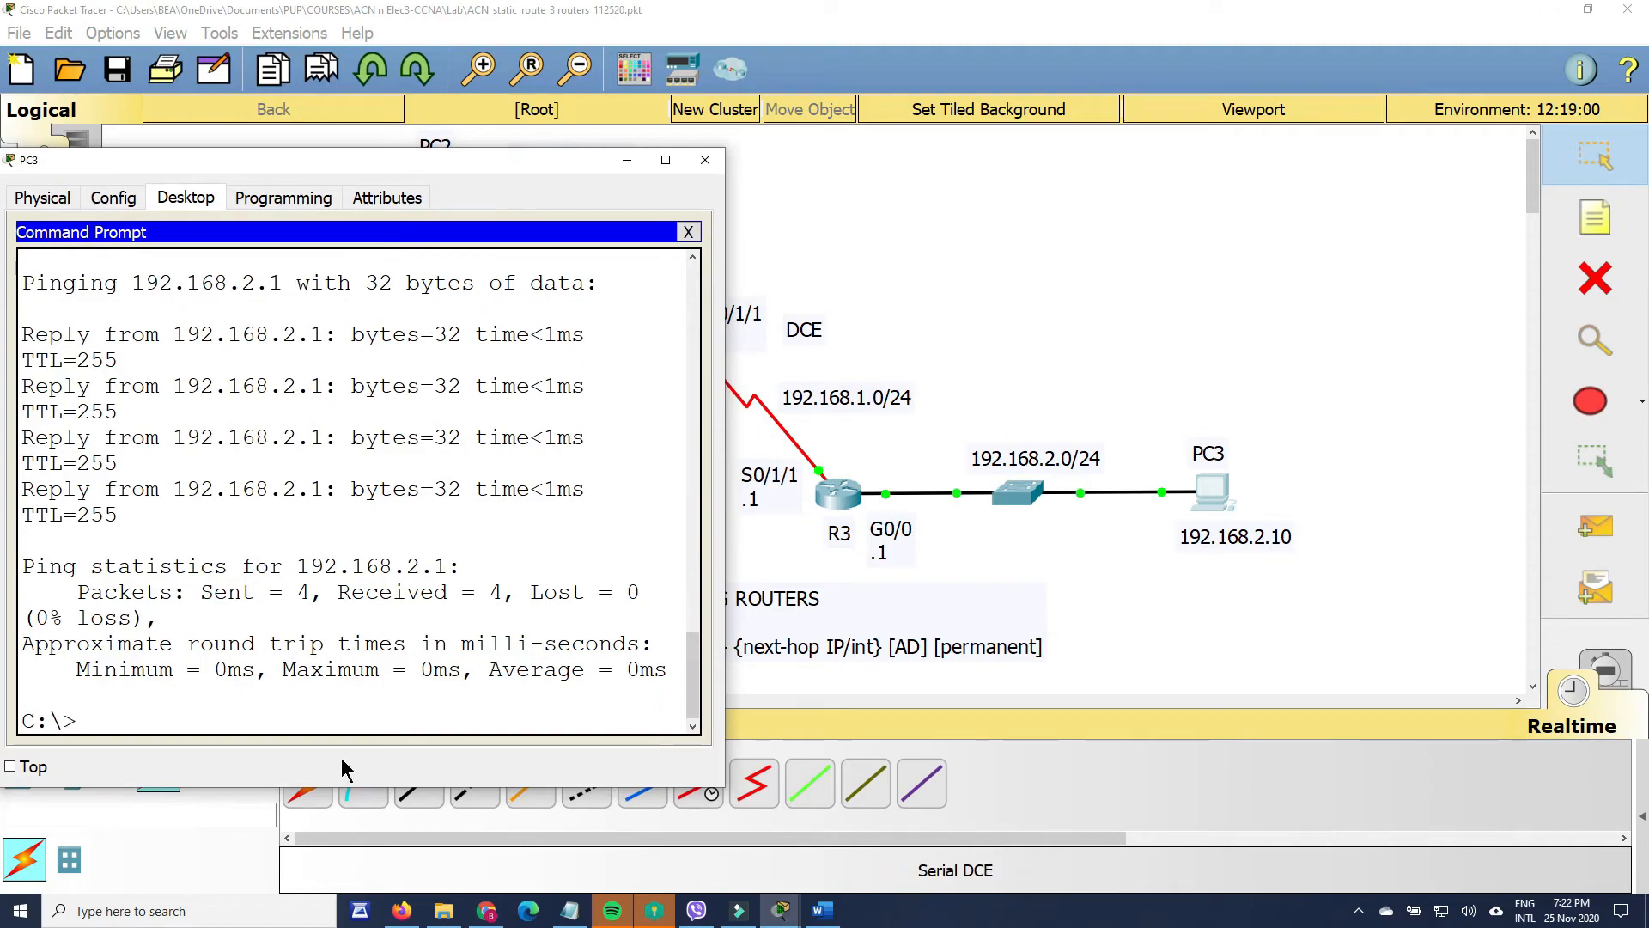
{"action": "key", "text": "Up"}
{"action": "key", "text": "BackSpace"}
{"action": "key", "text": "BackSpace"}
{"action": "key", "text": "BackSpace"}
{"action": "key", "text": "BackSpace"}
{"action": "key", "text": "BackSpace"}
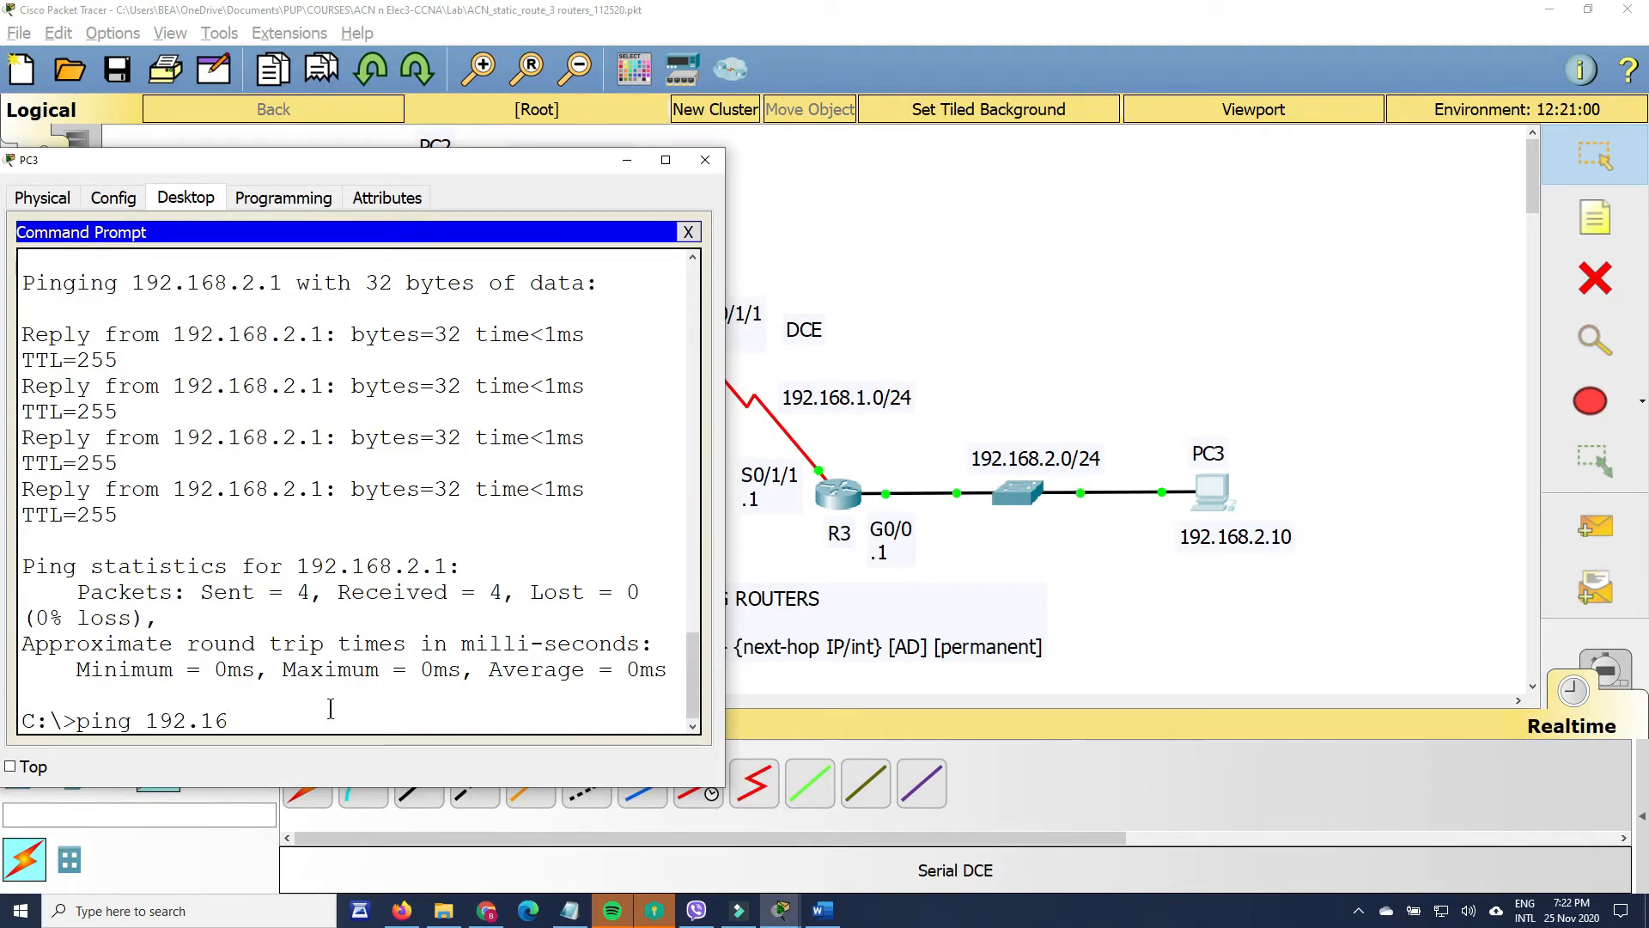
{"action": "type", "text": "8.1.1"}
{"action": "scroll", "coordinate": [361, 693], "scroll_direction": "up", "scroll_amount": 1}
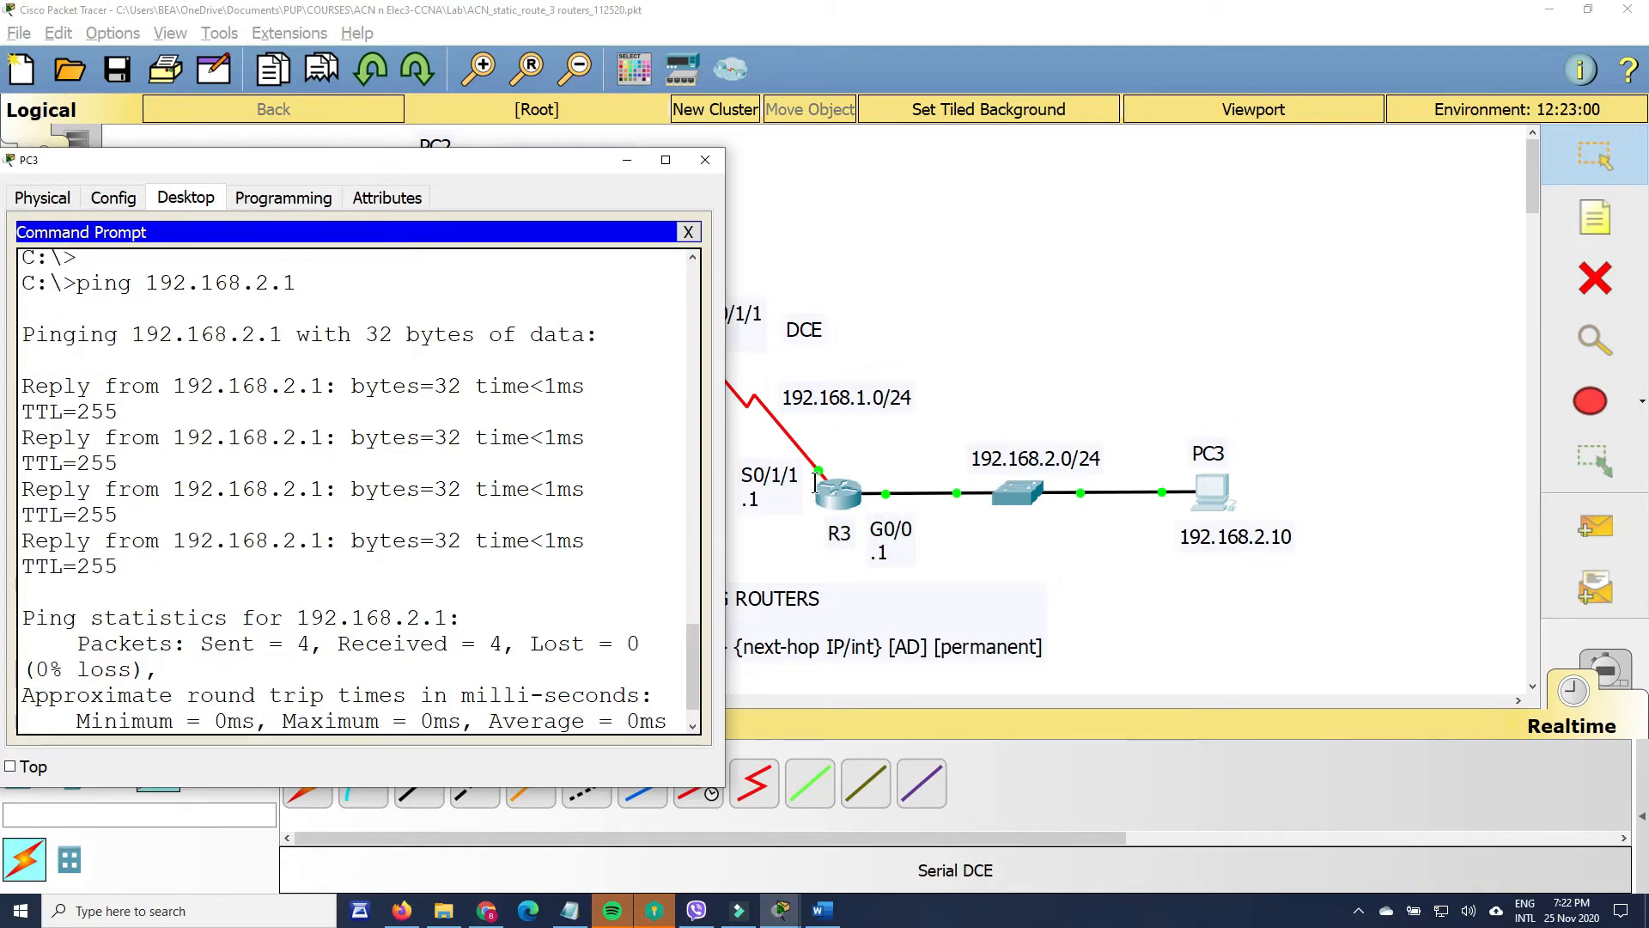
{"action": "type", "text": ".1"}
{"action": "key", "text": "Return"}
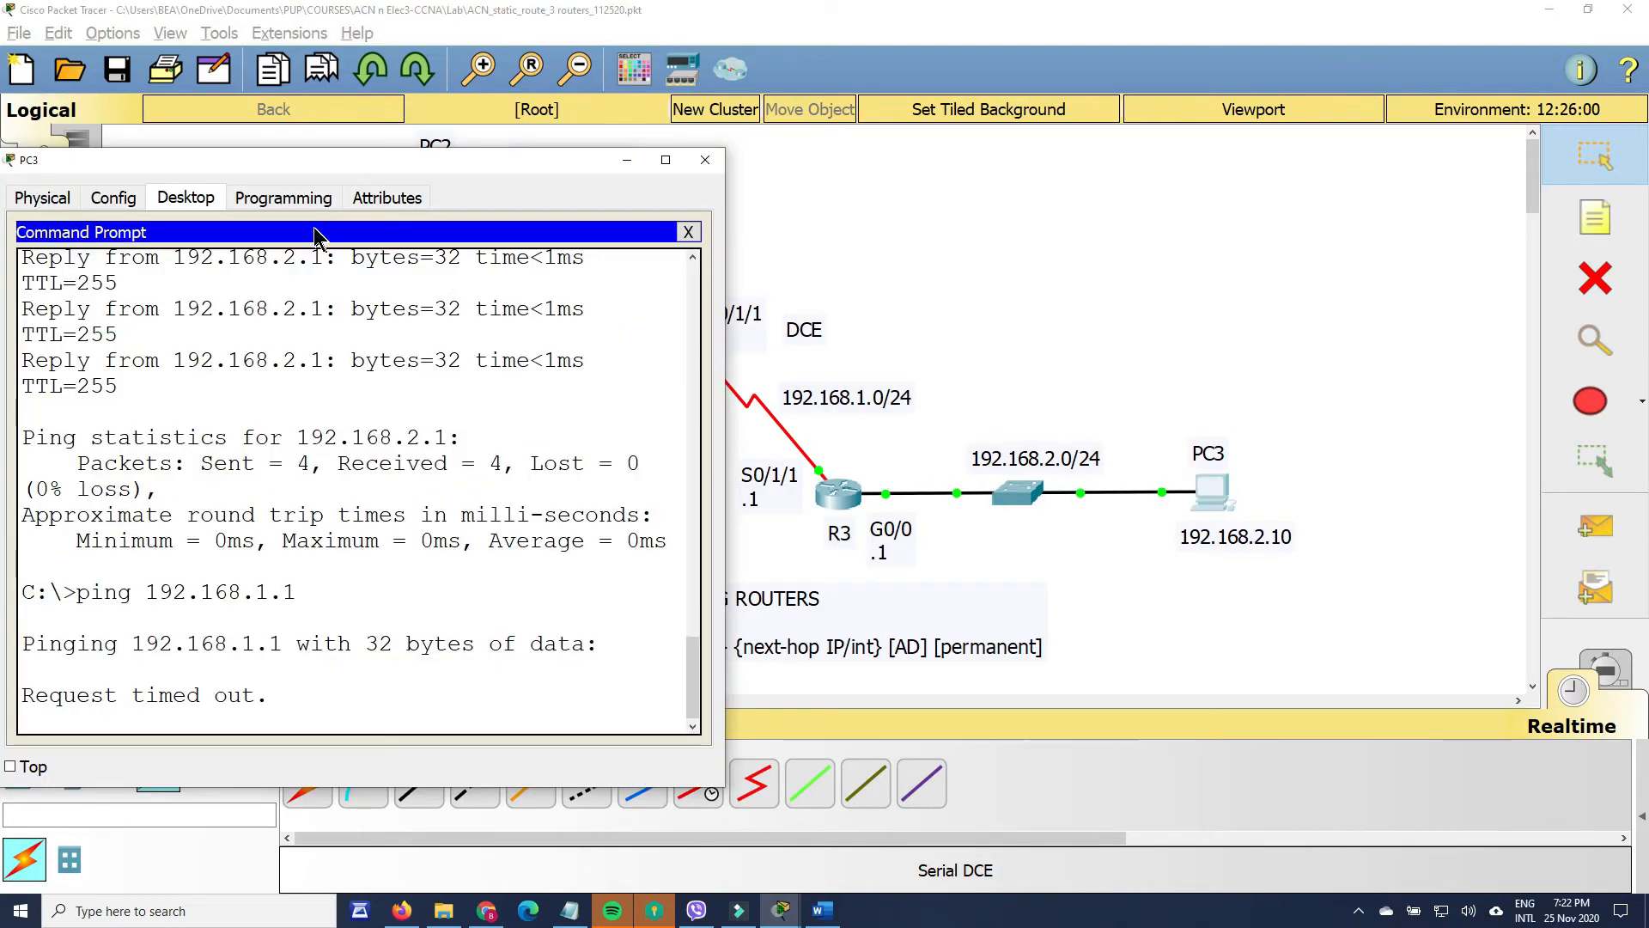
- Set PC3's static IPv4 gateway to 192.168.2.1 and return to the topology
{"action": "left_click", "coordinate": [133, 206]}
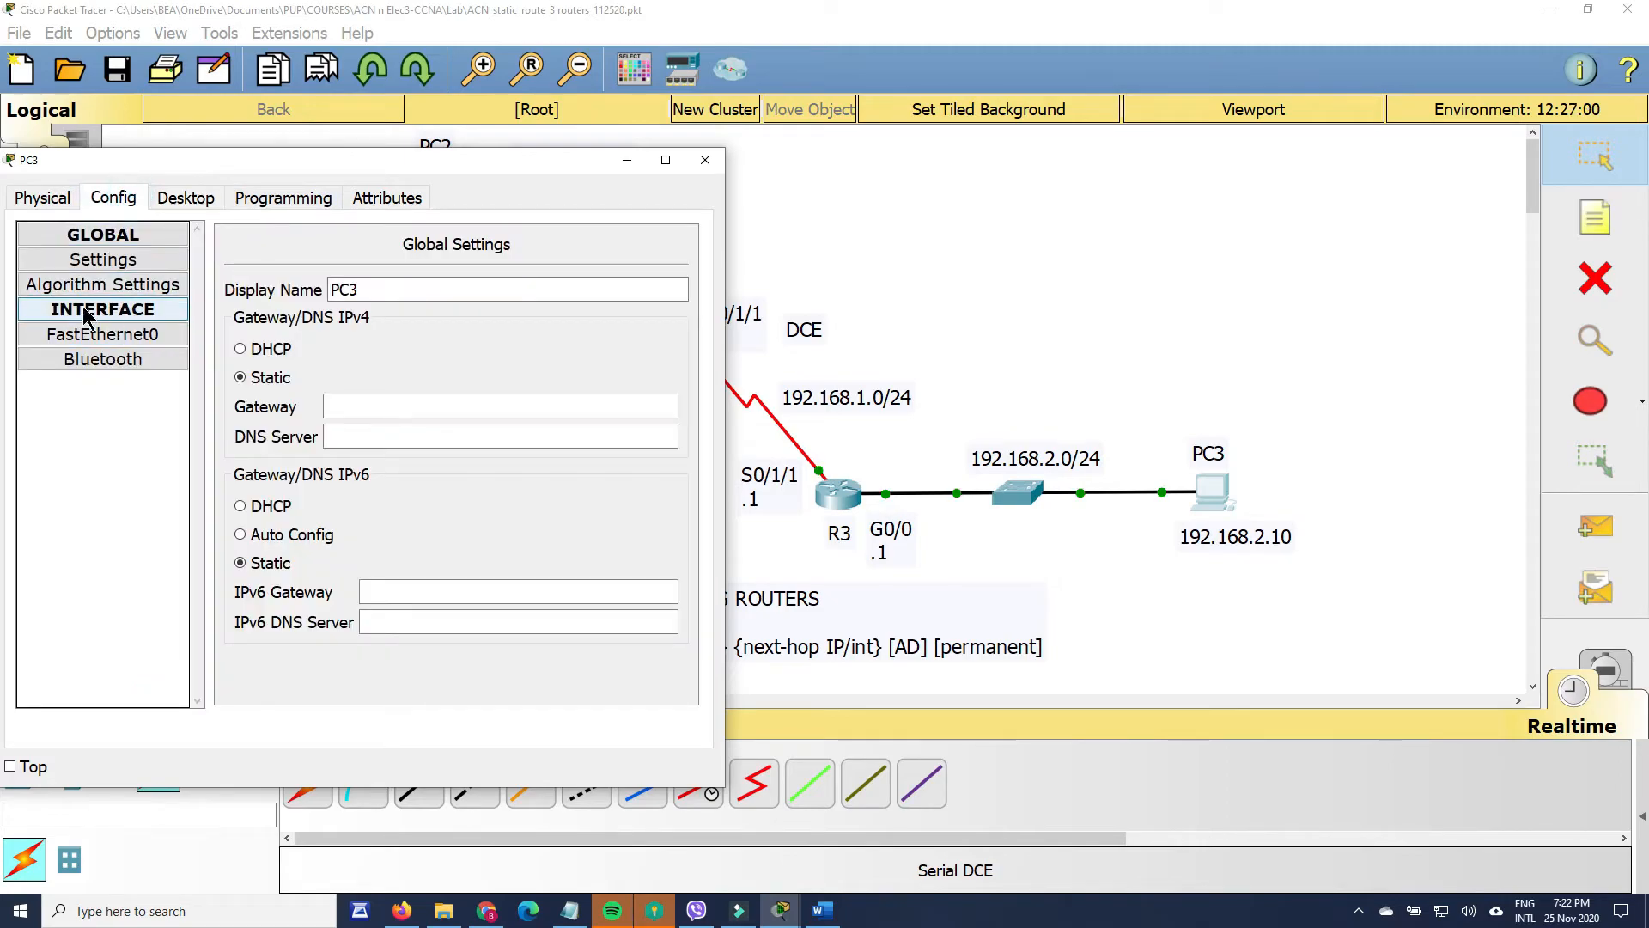
{"action": "left_click", "coordinate": [363, 405]}
{"action": "type", "text": "192.168.2.1"}
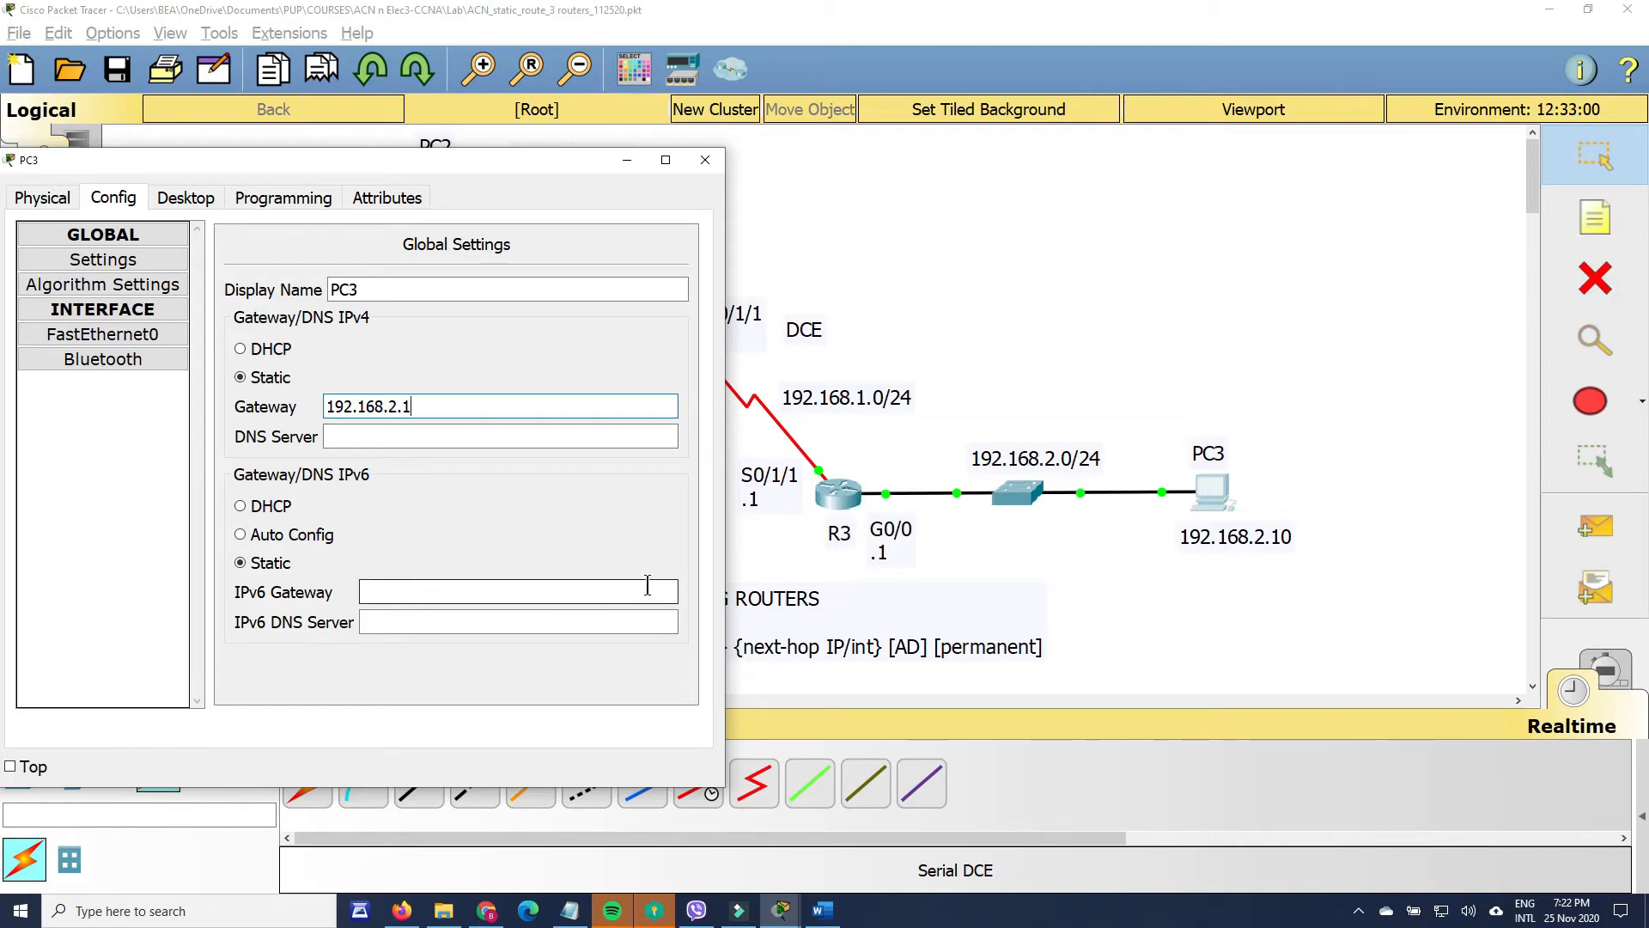
{"action": "left_click", "coordinate": [1014, 310]}
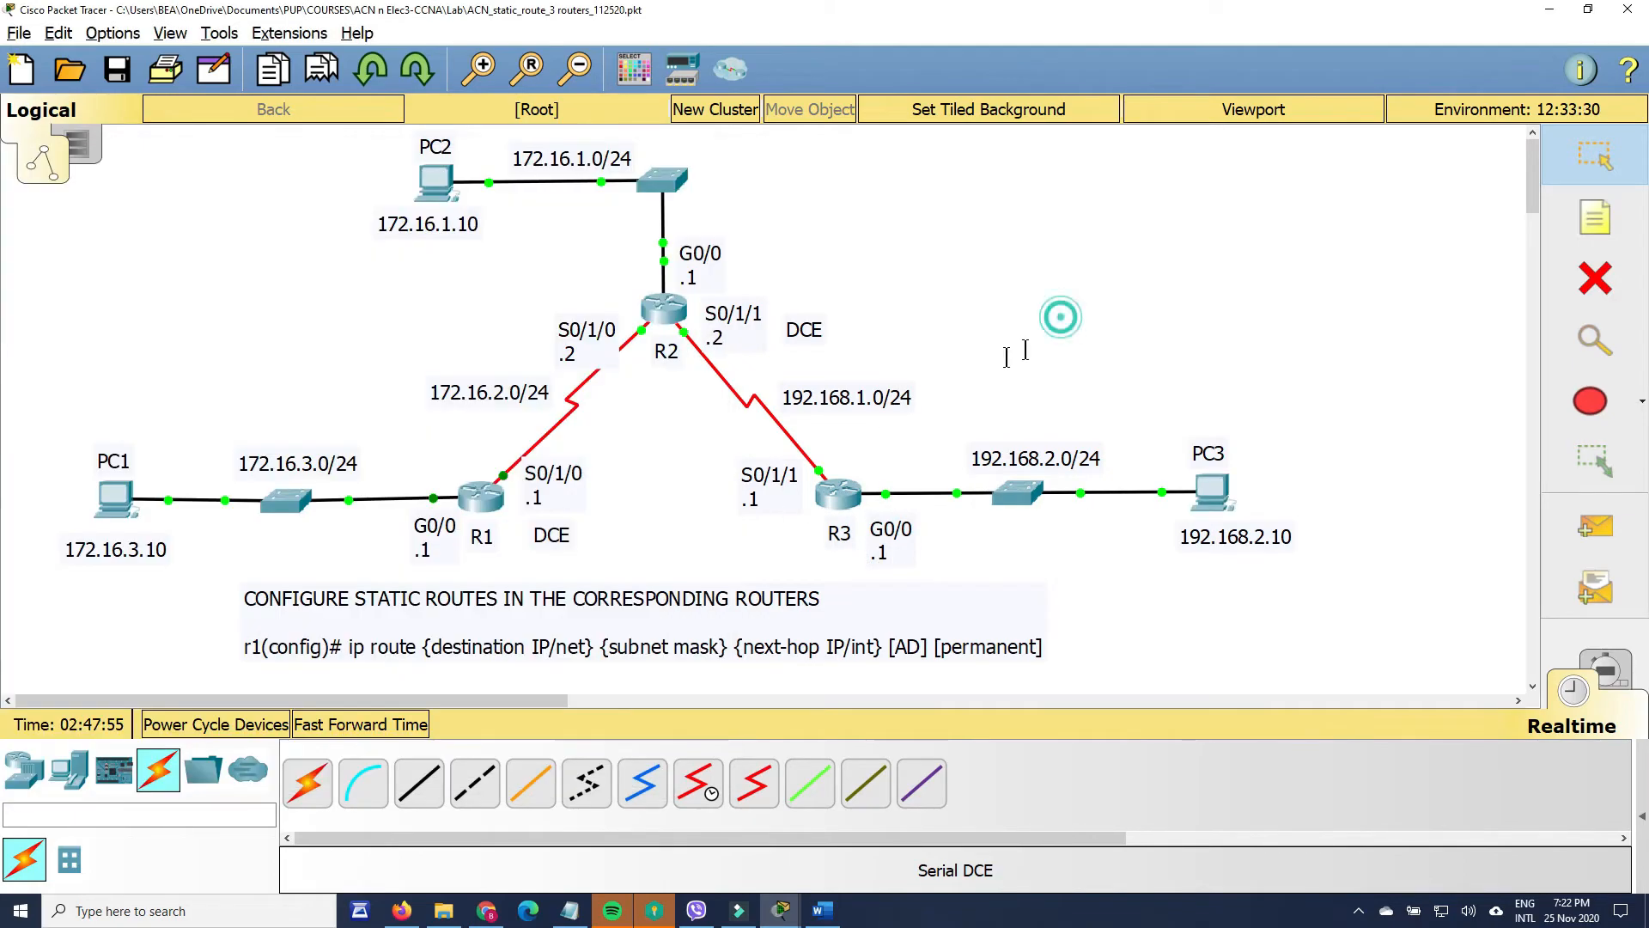
- Repeat the ping to 192.168.1.1 from PC3's Command Prompt and move the window to uncover PC2 in the topology
{"action": "left_click", "coordinate": [1221, 497]}
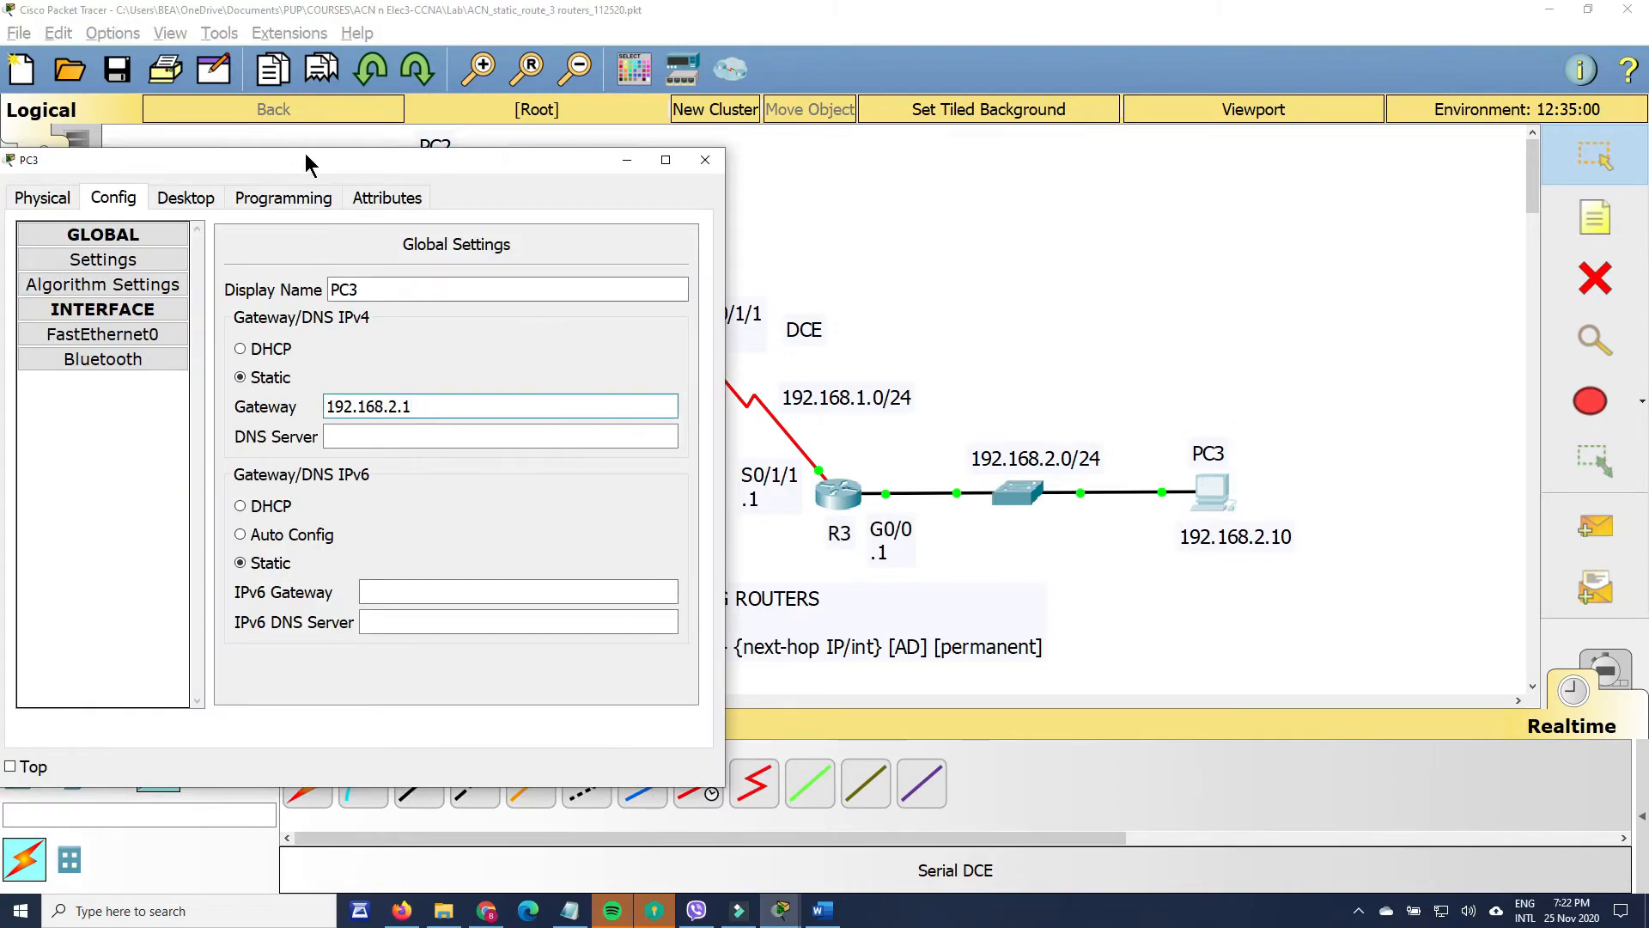
{"action": "left_click", "coordinate": [184, 199]}
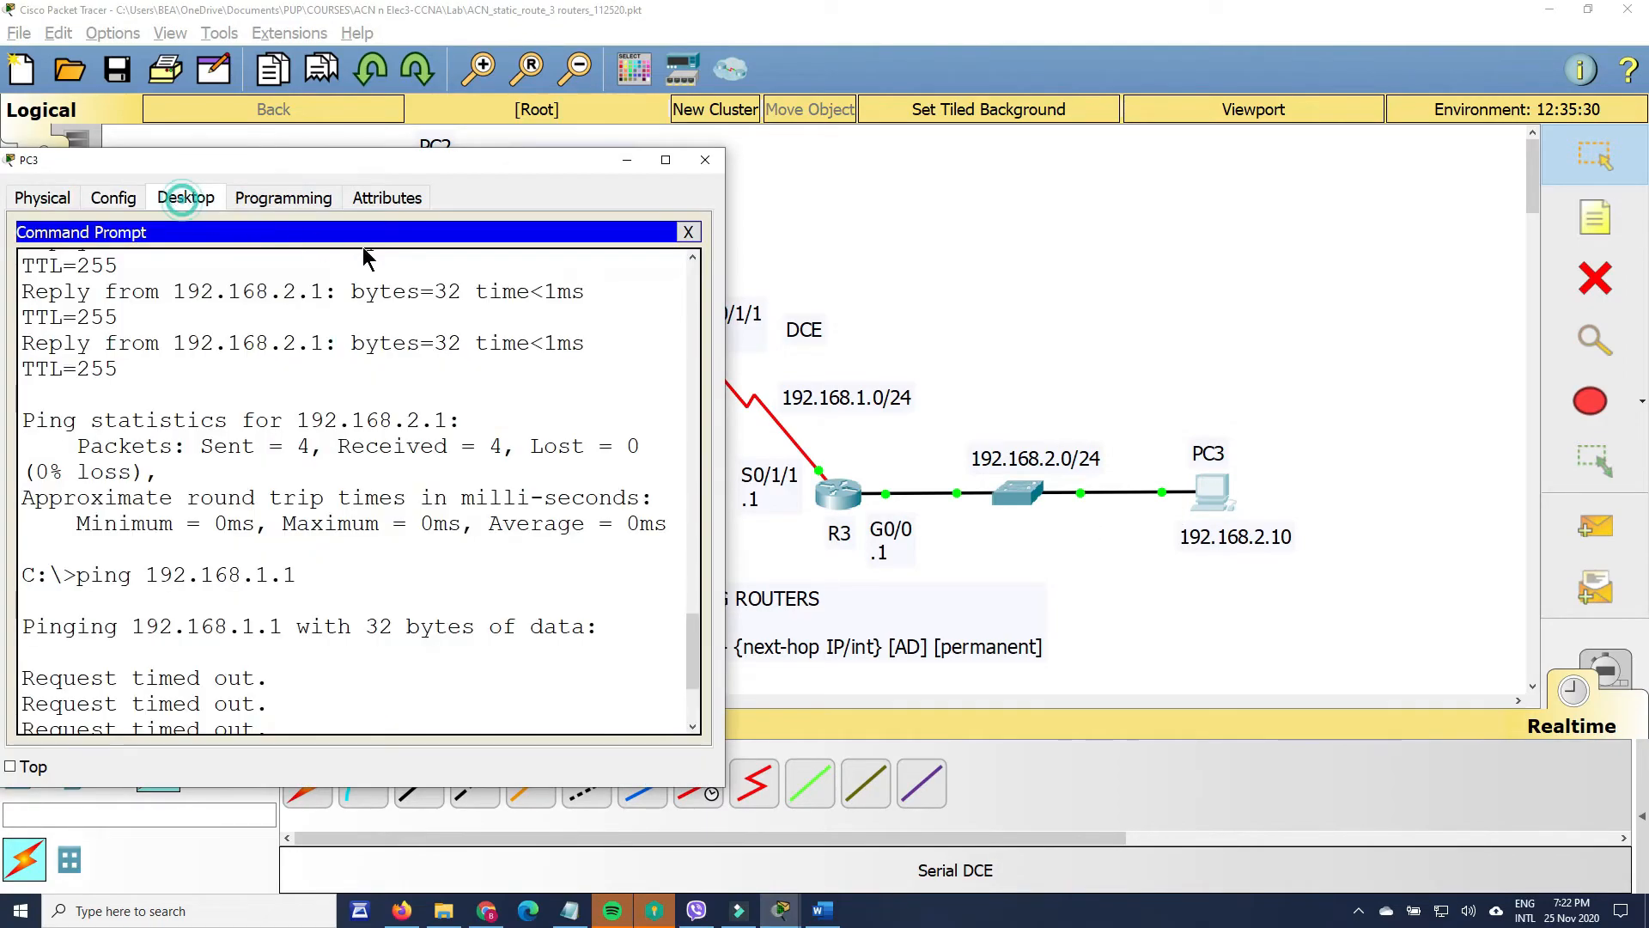
{"action": "left_click", "coordinate": [371, 729]}
{"action": "key", "text": "Return"}
{"action": "key", "text": "Up"}
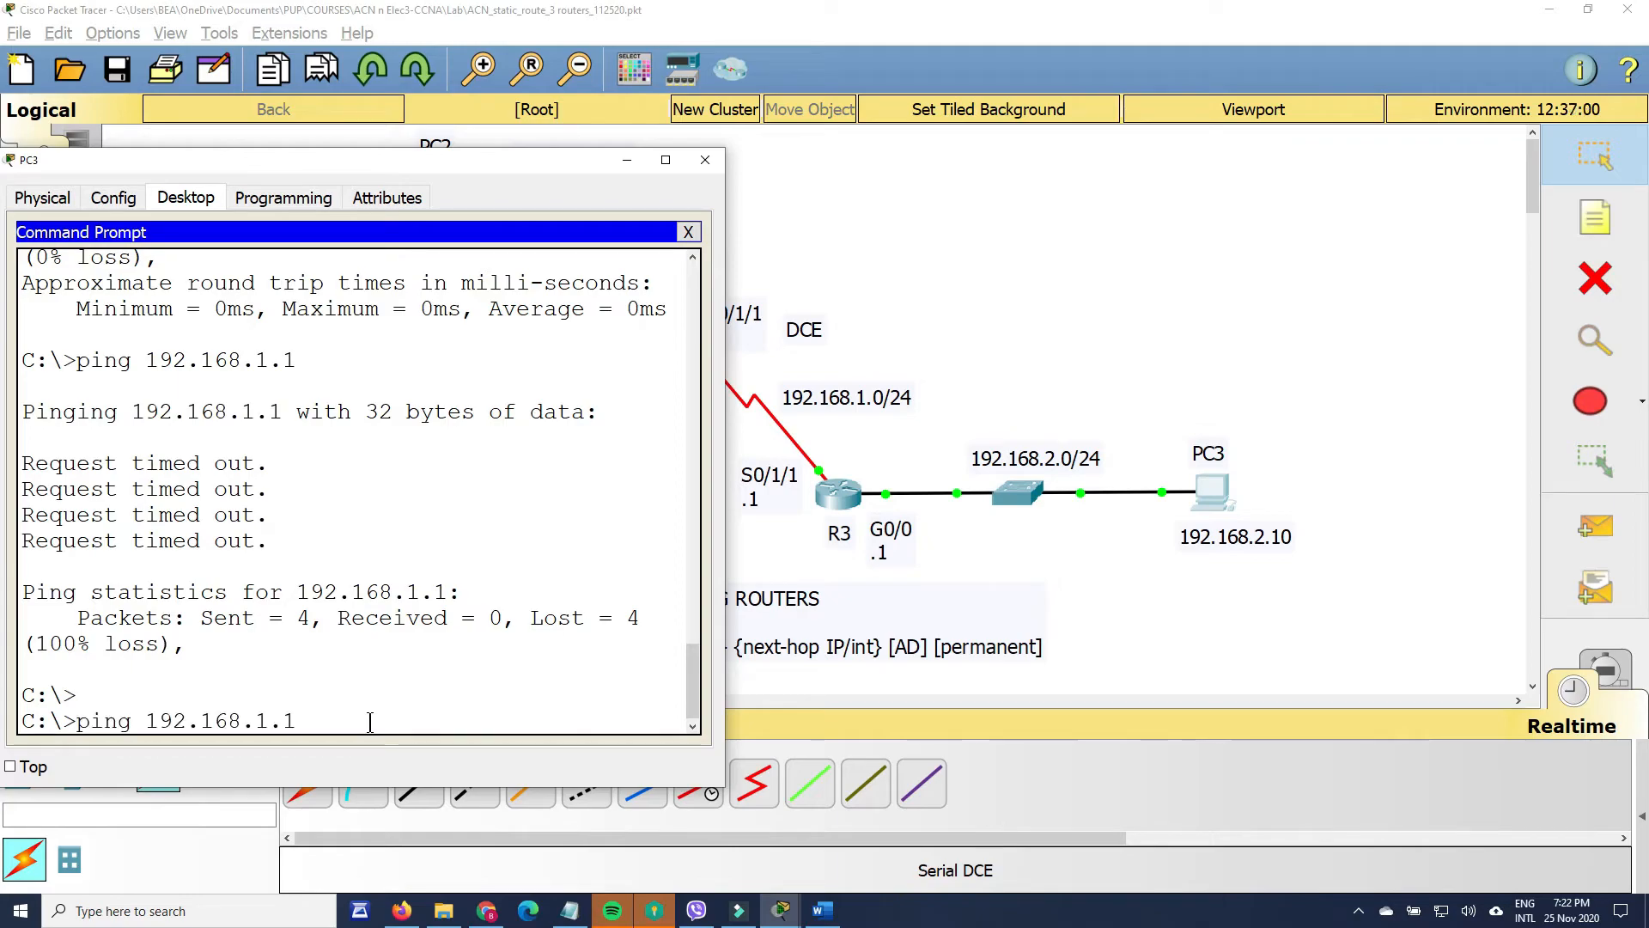
{"action": "left_click", "coordinate": [366, 169]}
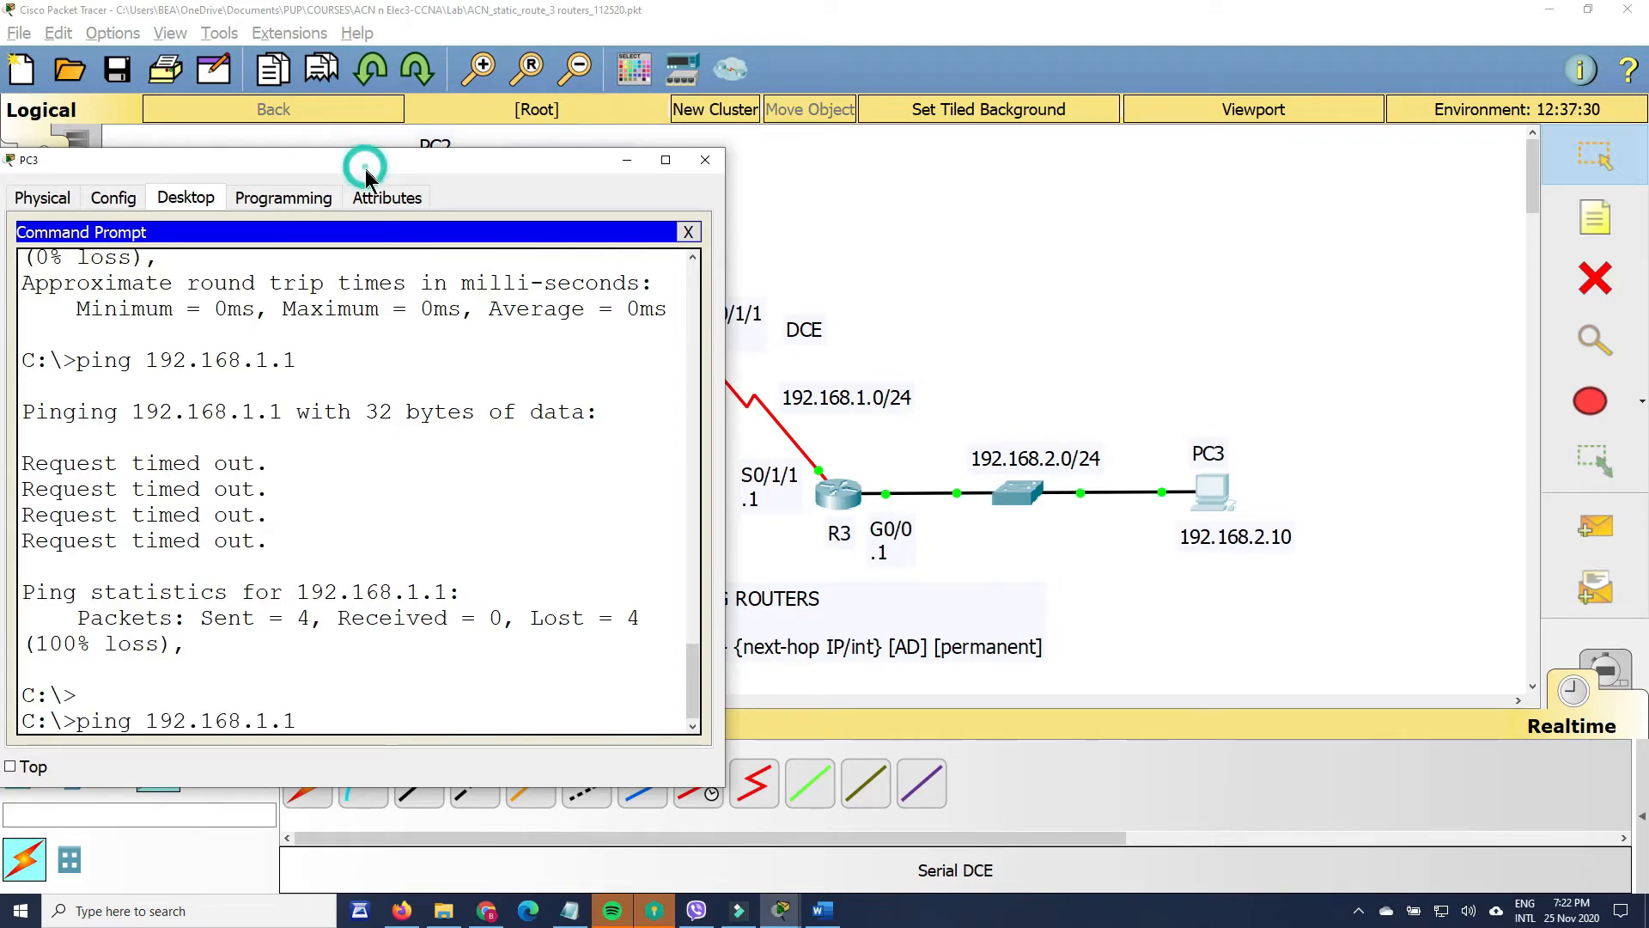
{"action": "left_click_drag", "start_coordinate": [367, 171], "coordinate": [368, 184]}
{"action": "key", "text": "Return"}
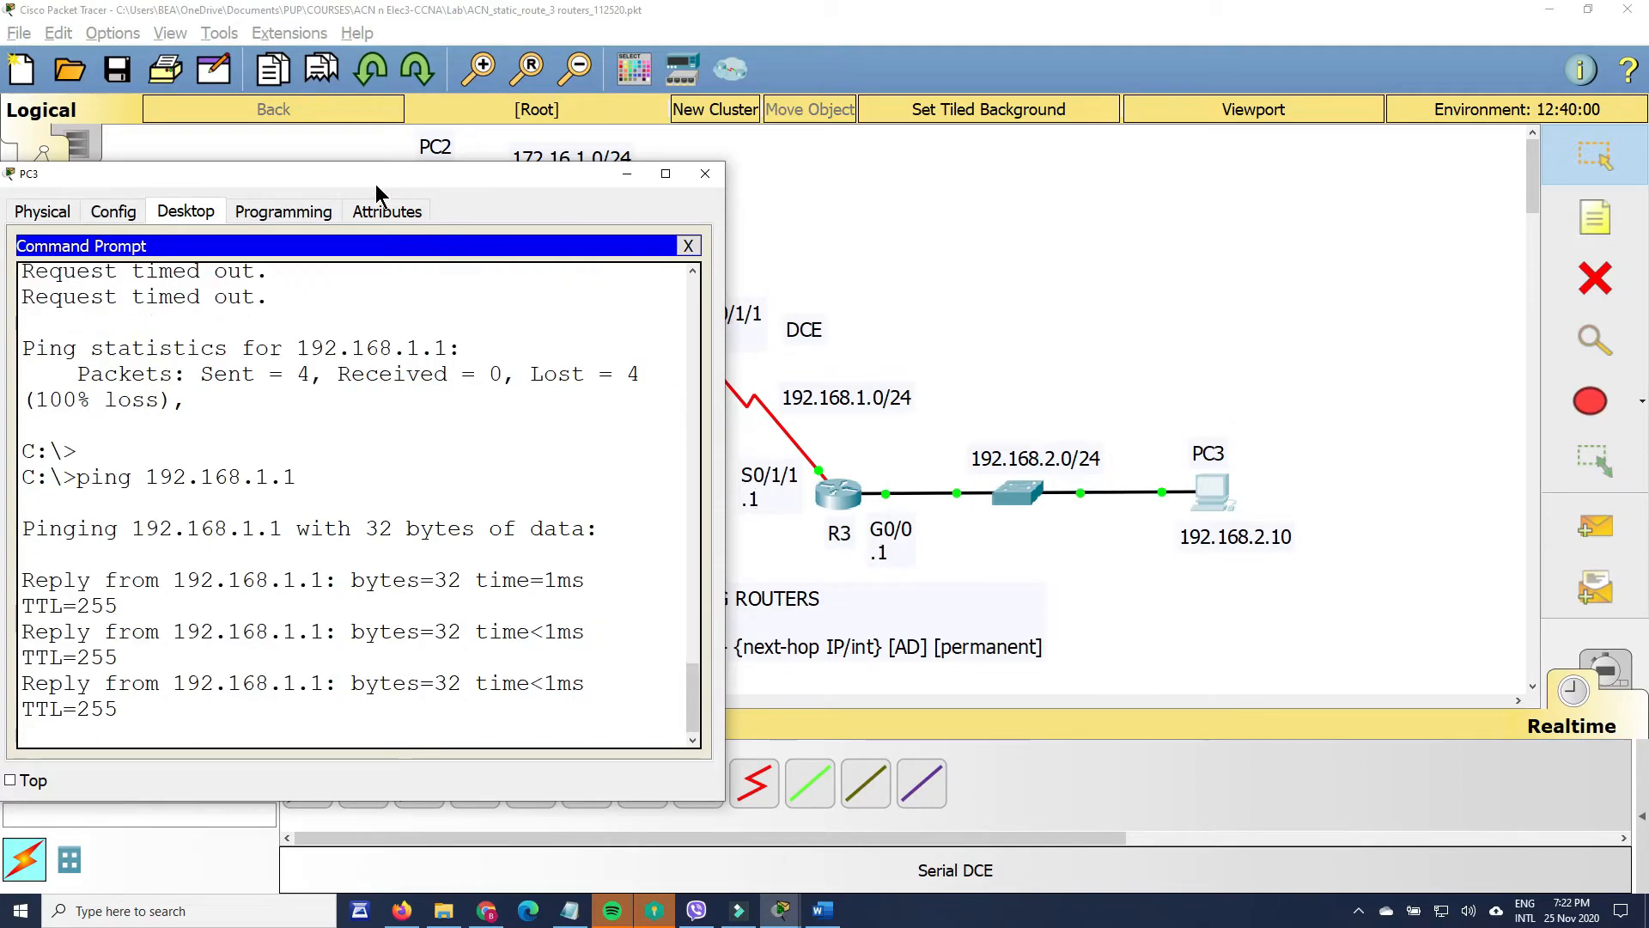
{"action": "left_click_drag", "start_coordinate": [378, 177], "coordinate": [496, 261]}
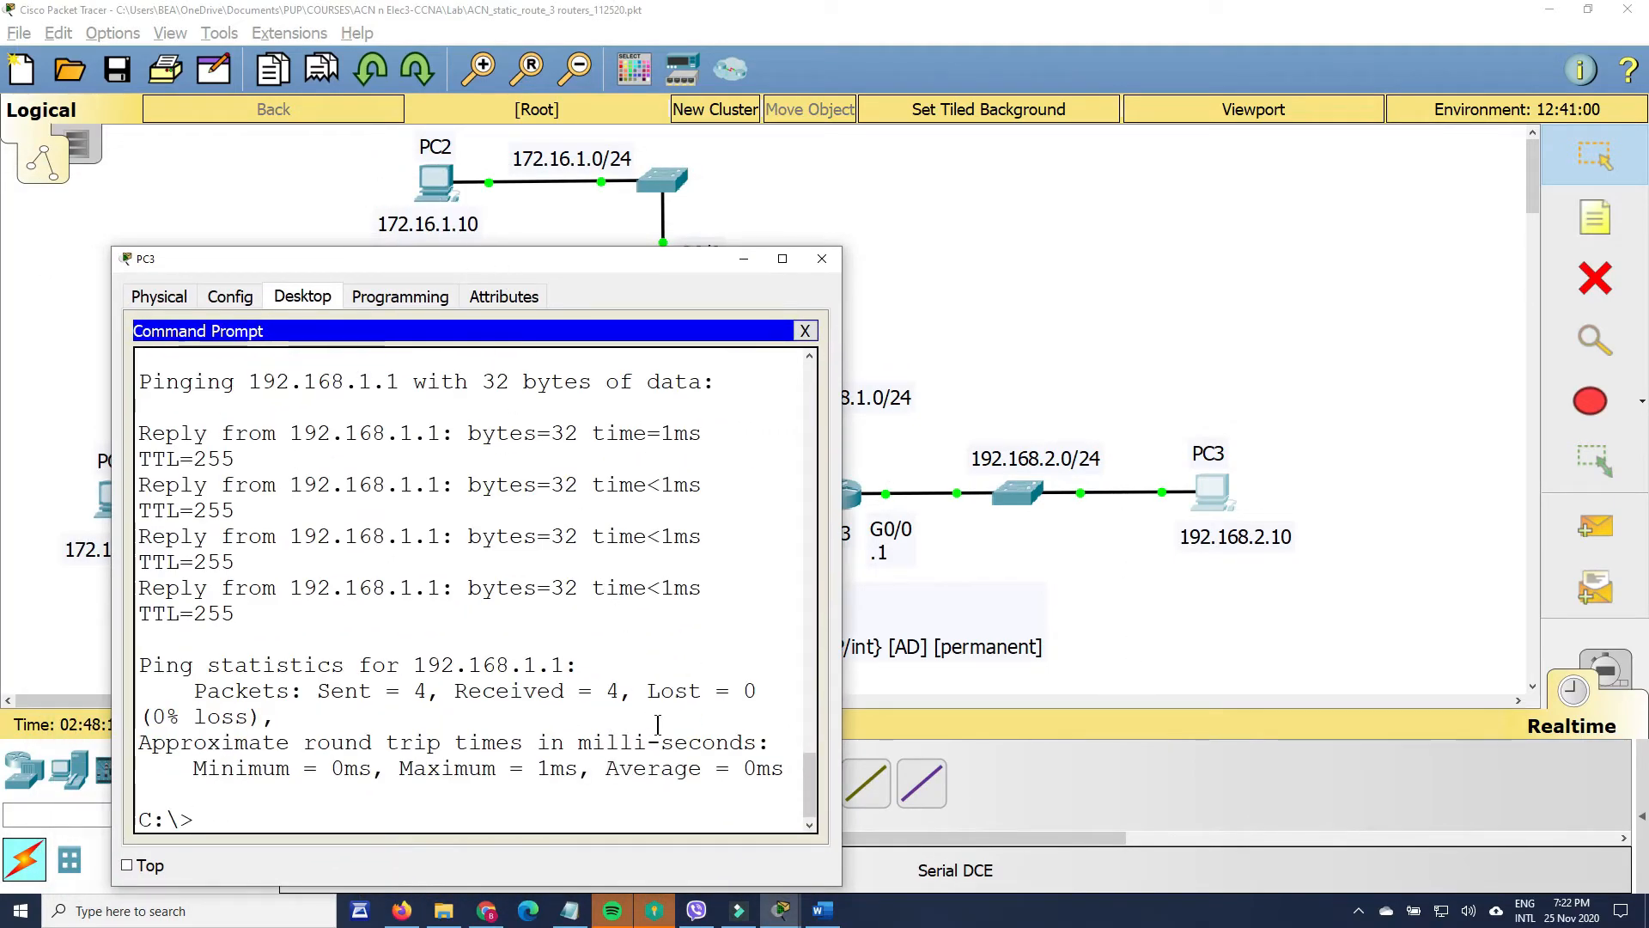
- Ping PC2 at 172.16.1.10 from PC3's Command Prompt and minimize the PC3 window
{"action": "key", "text": "Up"}
{"action": "key", "text": "BackSpace"}
{"action": "key", "text": "BackSpace"}
{"action": "key", "text": "BackSpace"}
{"action": "key", "text": "BackSpace"}
{"action": "key", "text": "BackSpace"}
{"action": "key", "text": "BackSpace"}
{"action": "key", "text": "BackSpace"}
{"action": "key", "text": "BackSpace"}
{"action": "key", "text": "BackSpace"}
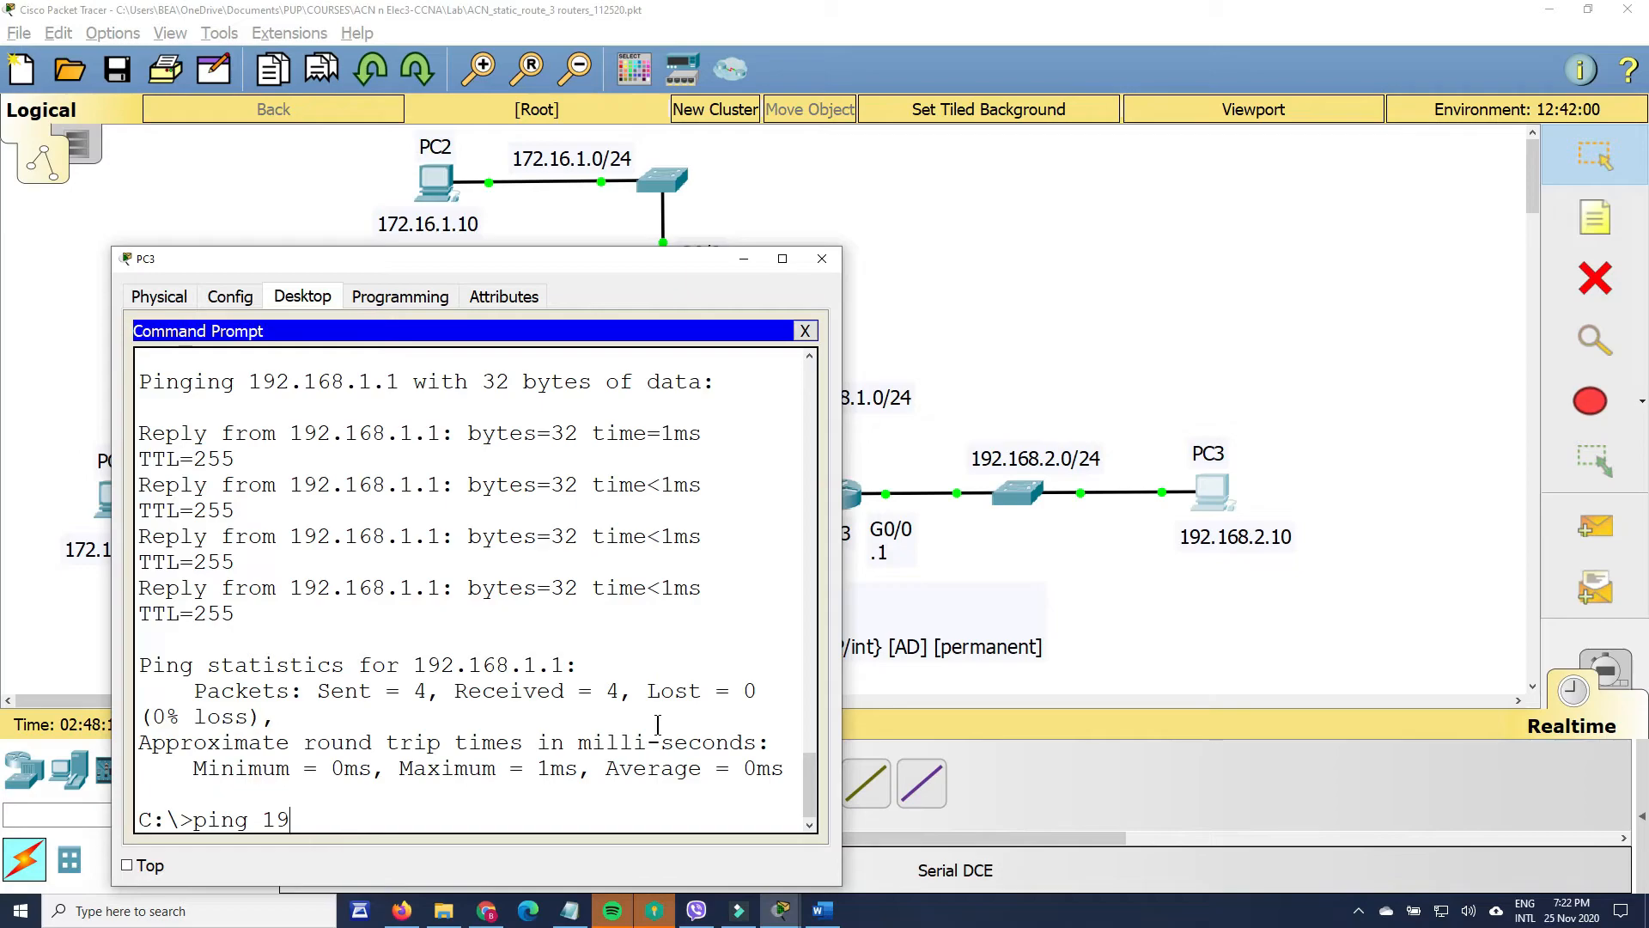
{"action": "type", "text": "72.16.1.10"}
{"action": "key", "text": "Return"}
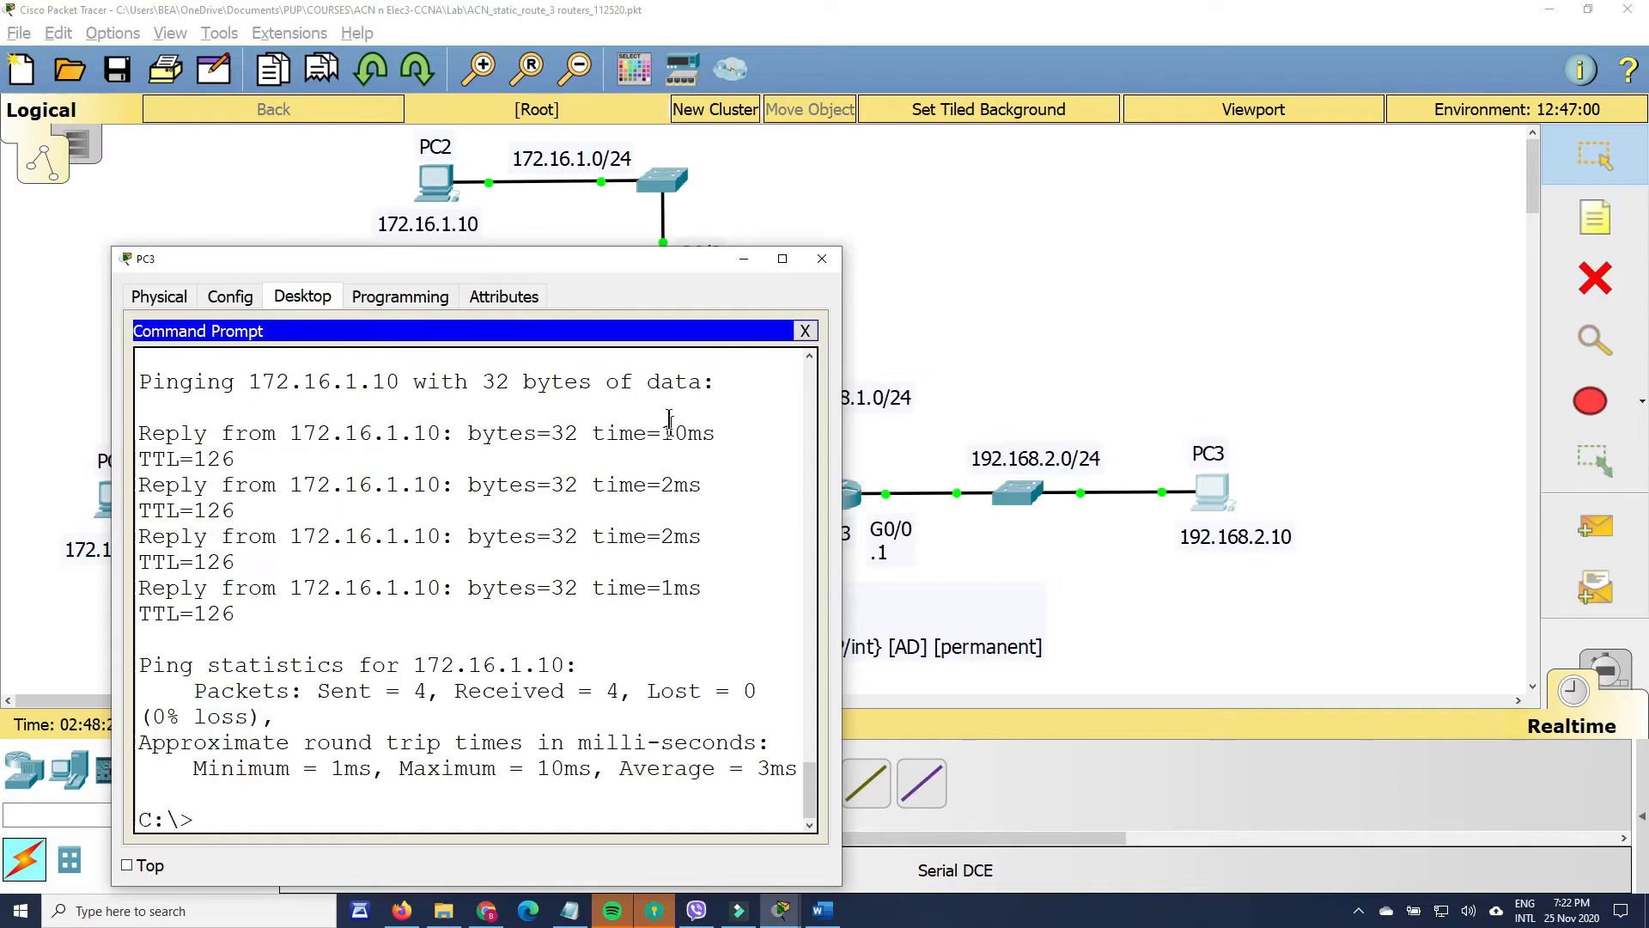
{"action": "left_click_drag", "start_coordinate": [578, 259], "coordinate": [762, 265]}
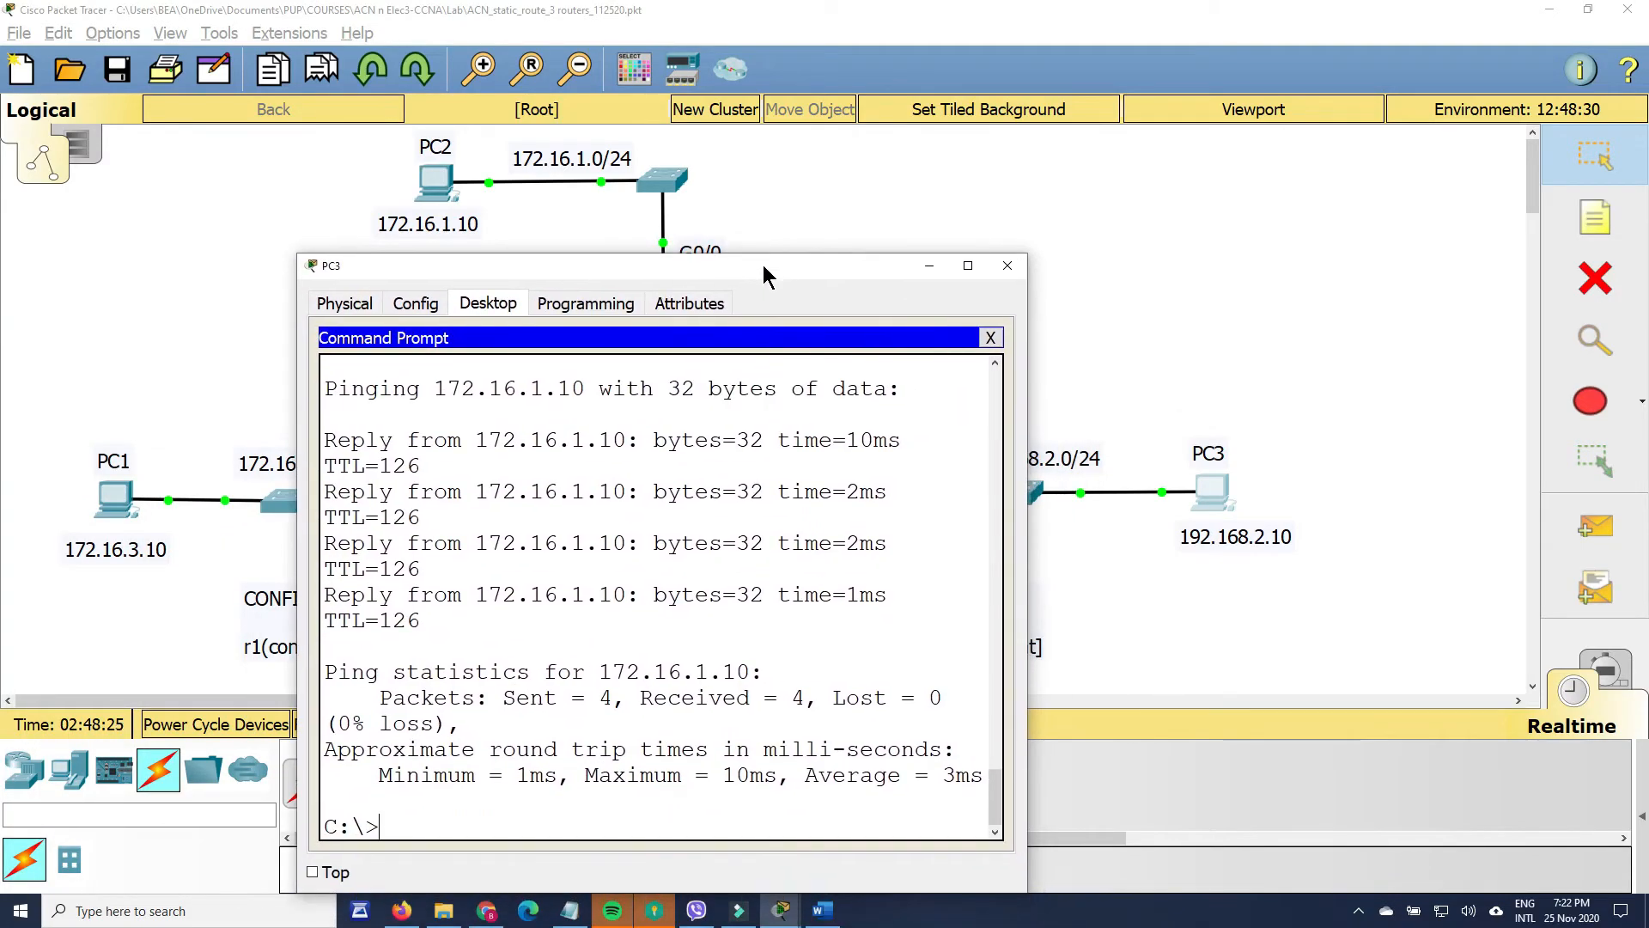
{"action": "left_click", "coordinate": [926, 266]}
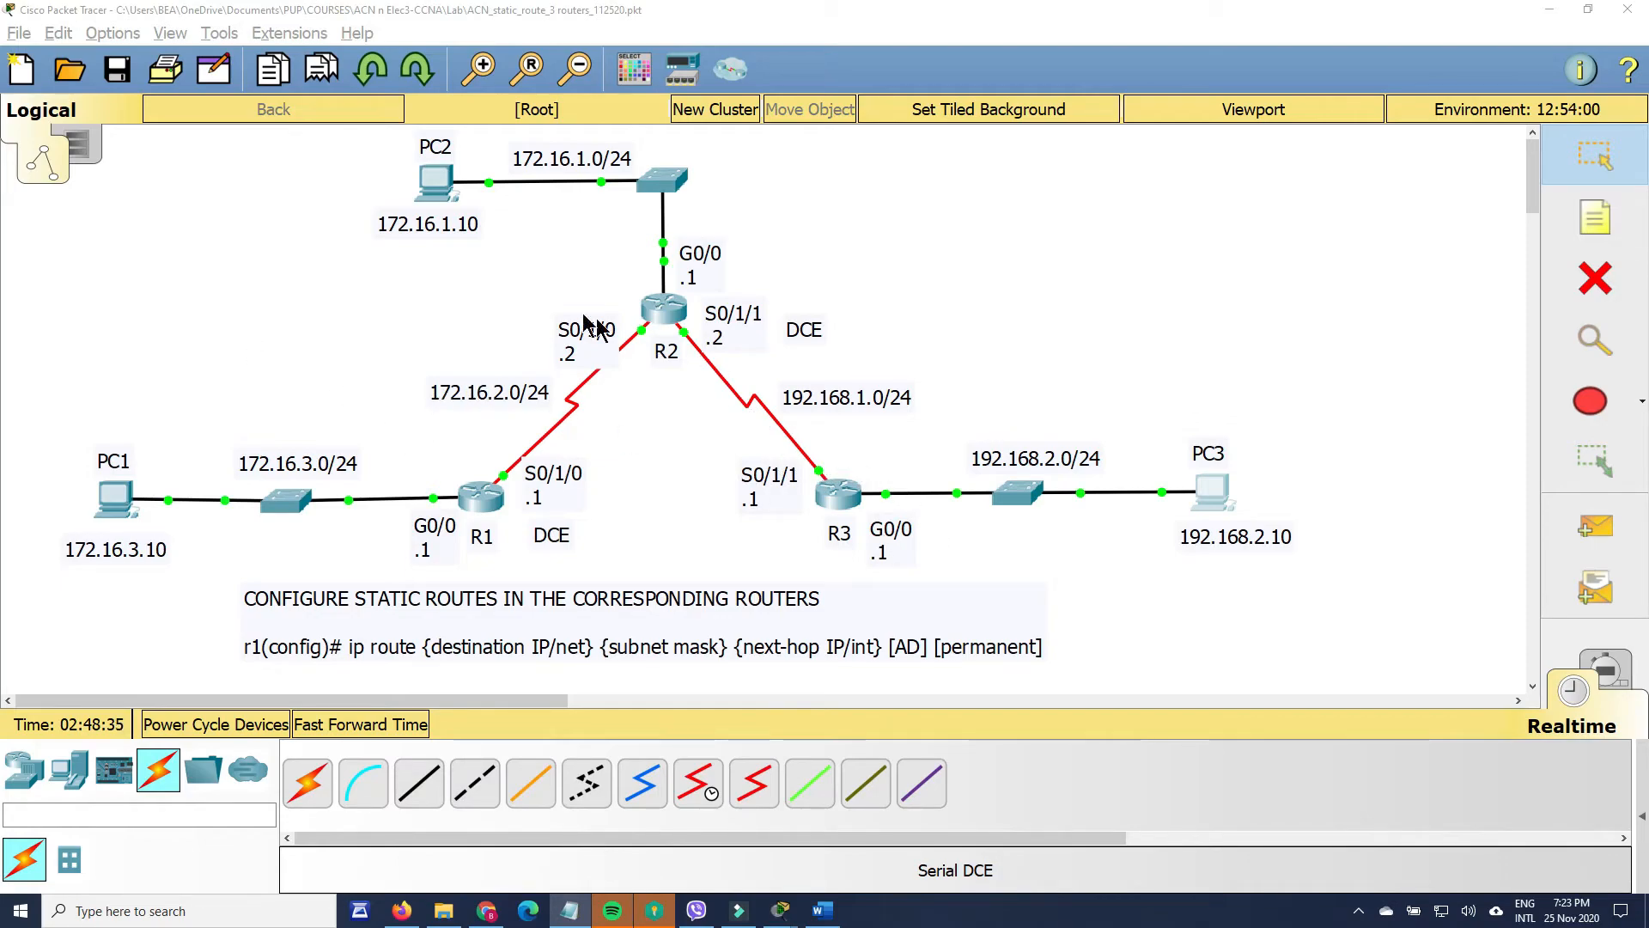
- In a blank Notepad window placed beside the topology, enter the heading "STATIC ROUTE" followed by an empty line
{"action": "left_click_drag", "start_coordinate": [517, 315], "coordinate": [1122, 190]}
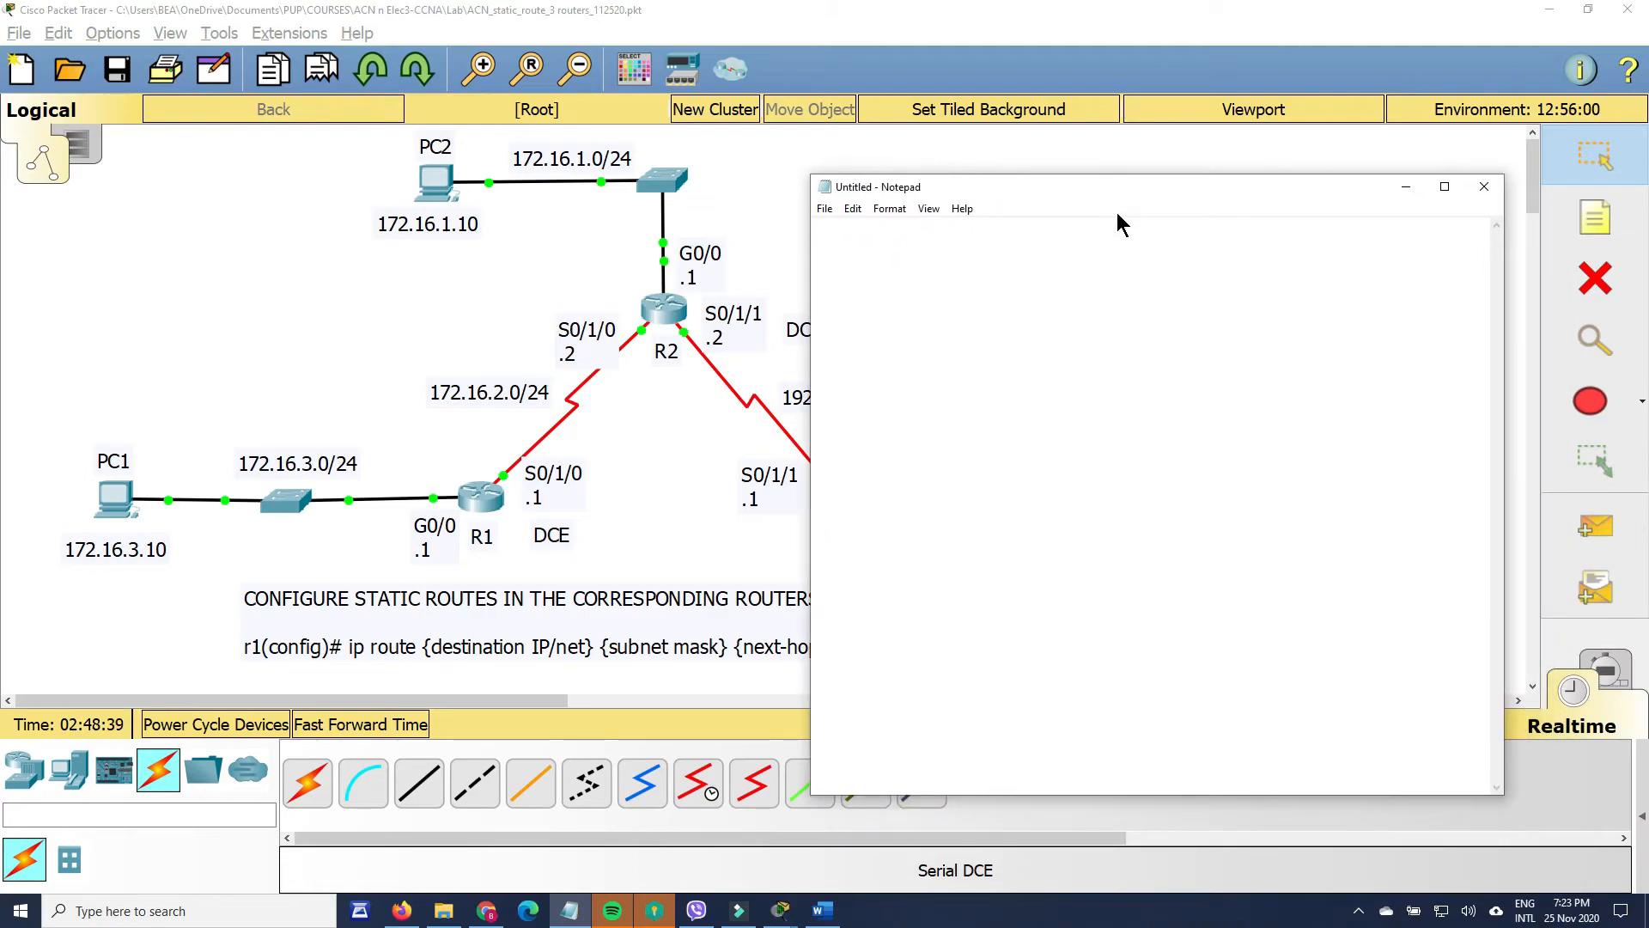
{"action": "type", "text": "STATIC ROUTE"}
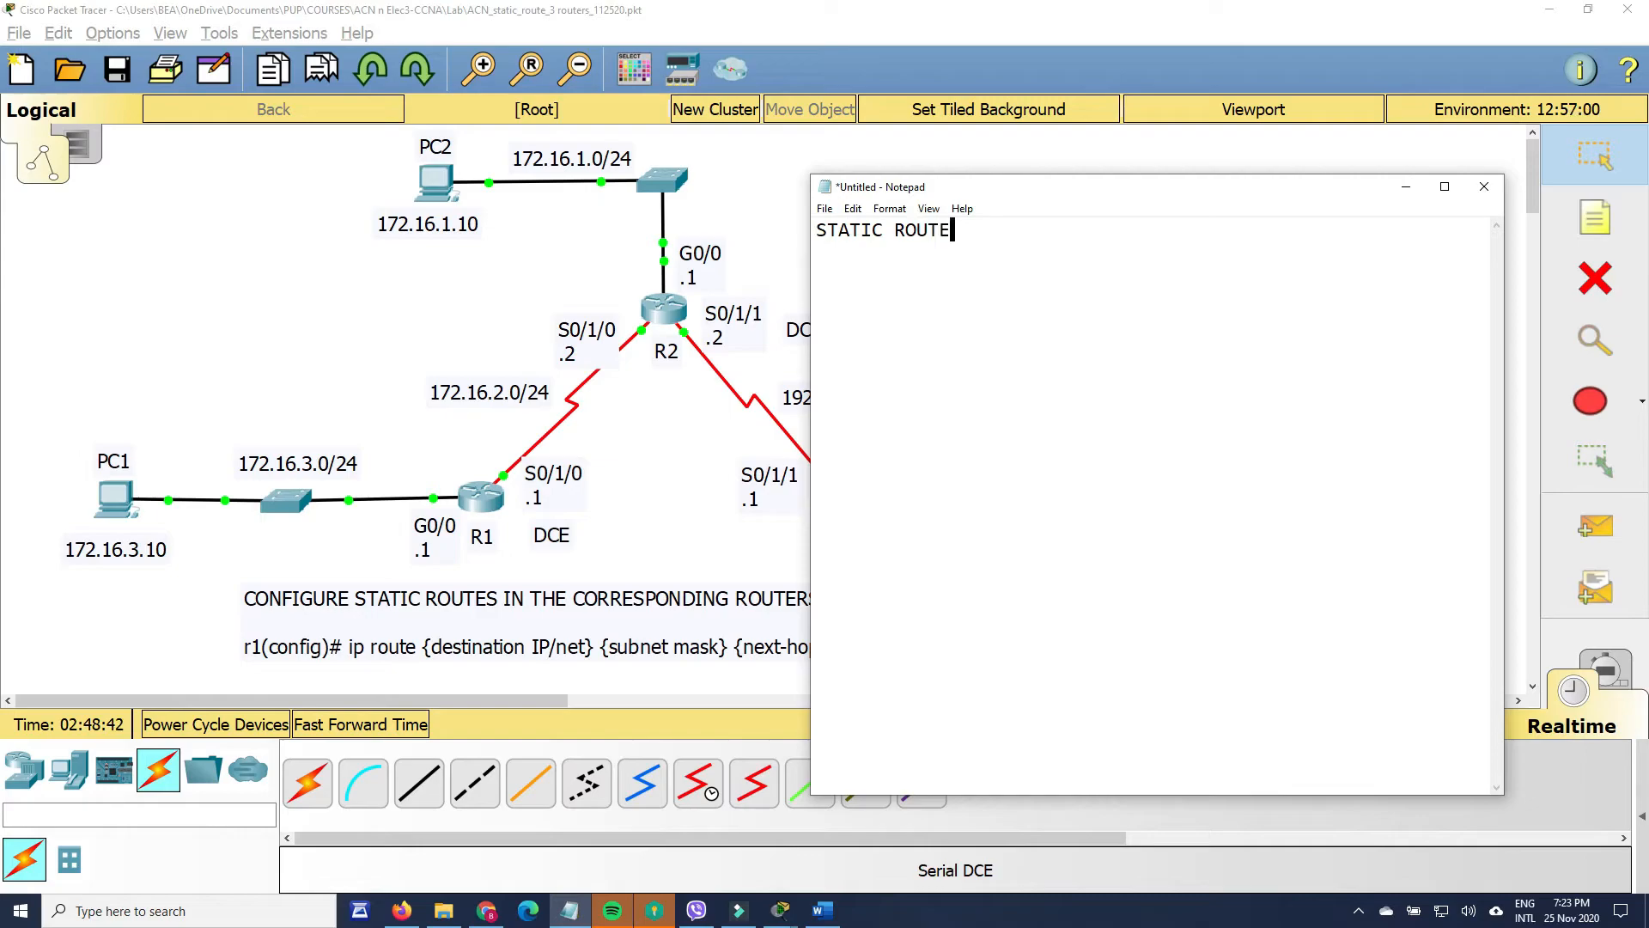
{"action": "key", "text": "Return"}
{"action": "key", "text": "Return"}
- Add item 1 to the note, "PC's have to be configured with a Default Gateway", keeping R2's connections uncovered
{"action": "type", "text": "1."}
{"action": "left_click_drag", "start_coordinate": [1077, 189], "coordinate": [1138, 203]}
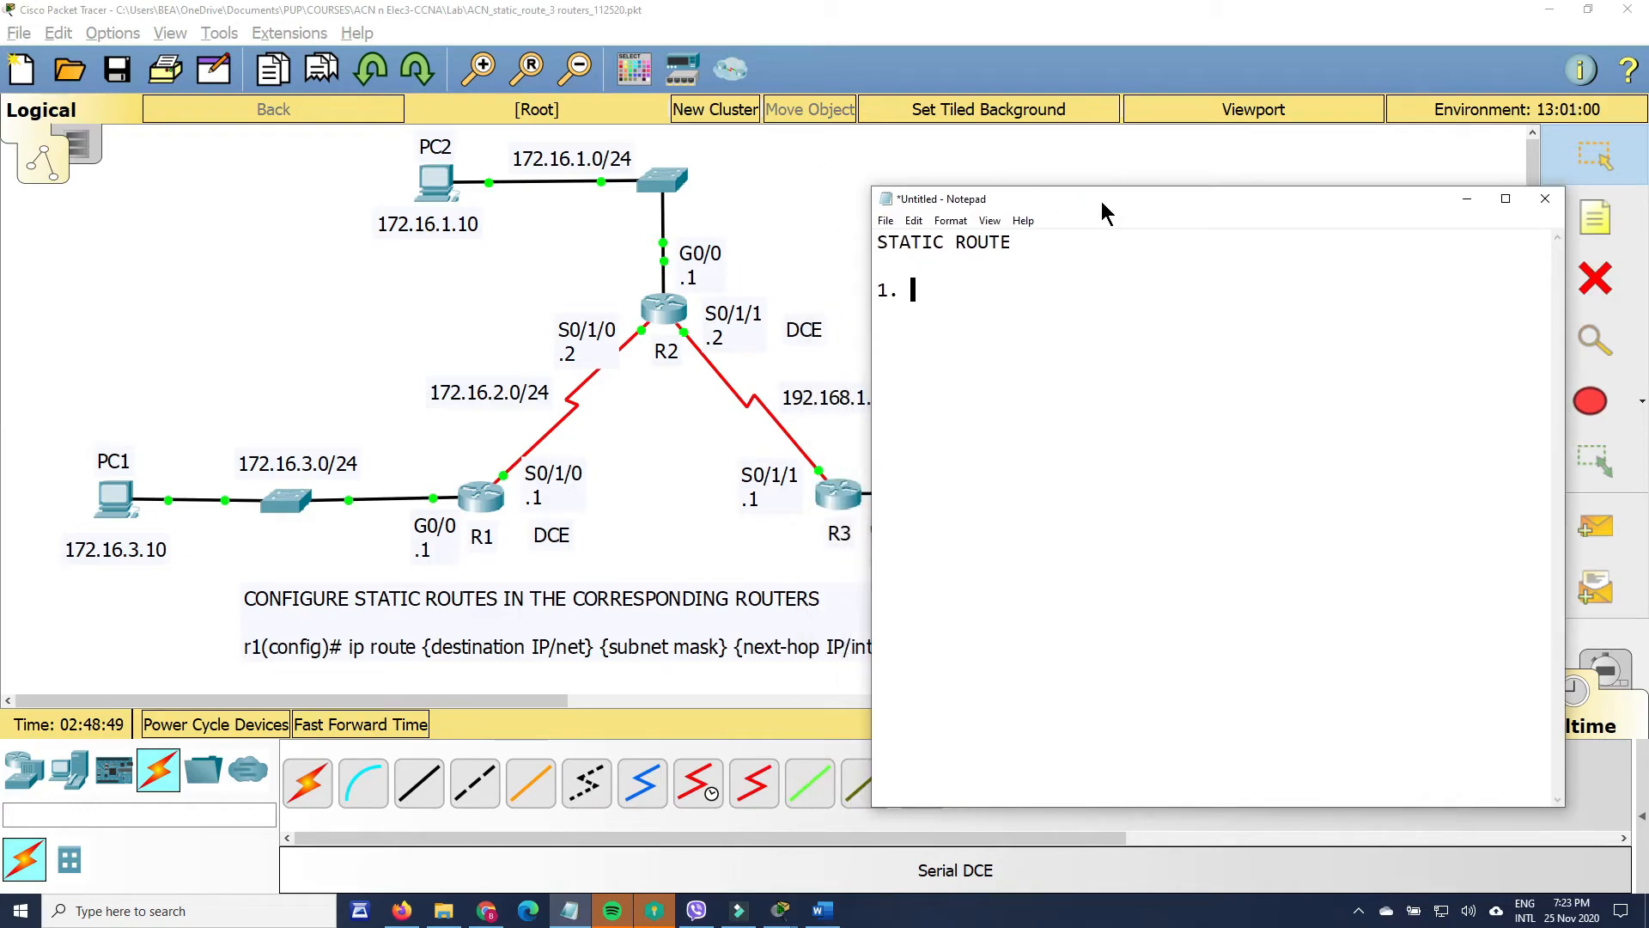
{"action": "type", "text": "PC's have to be config"}
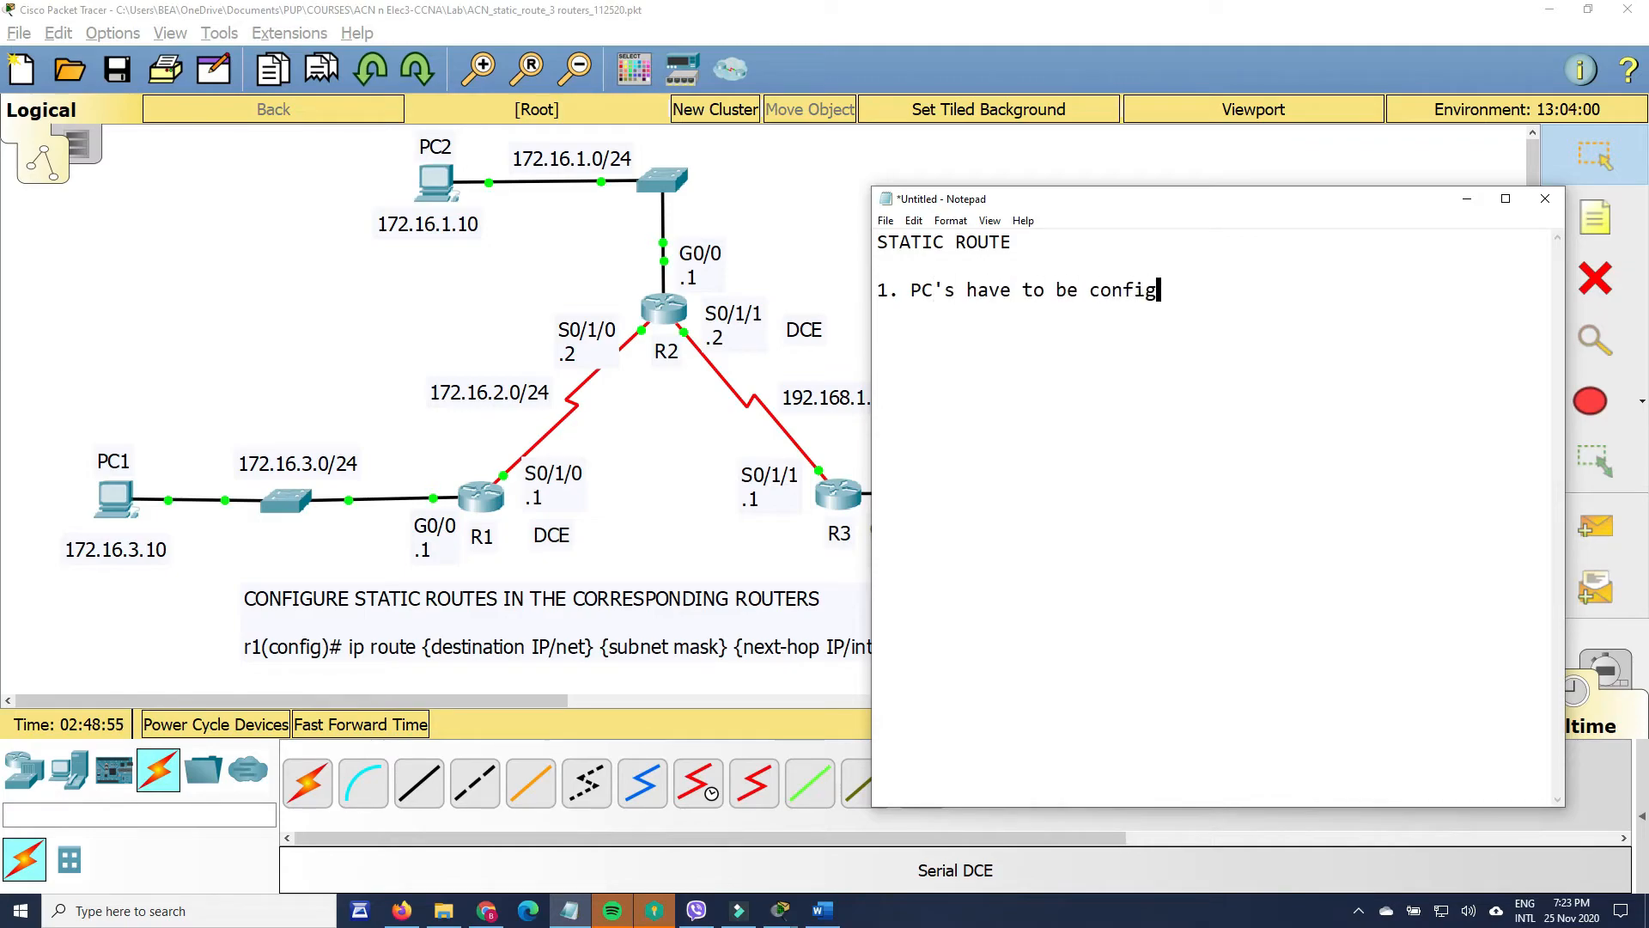
{"action": "type", "text": "ured with a Defa"}
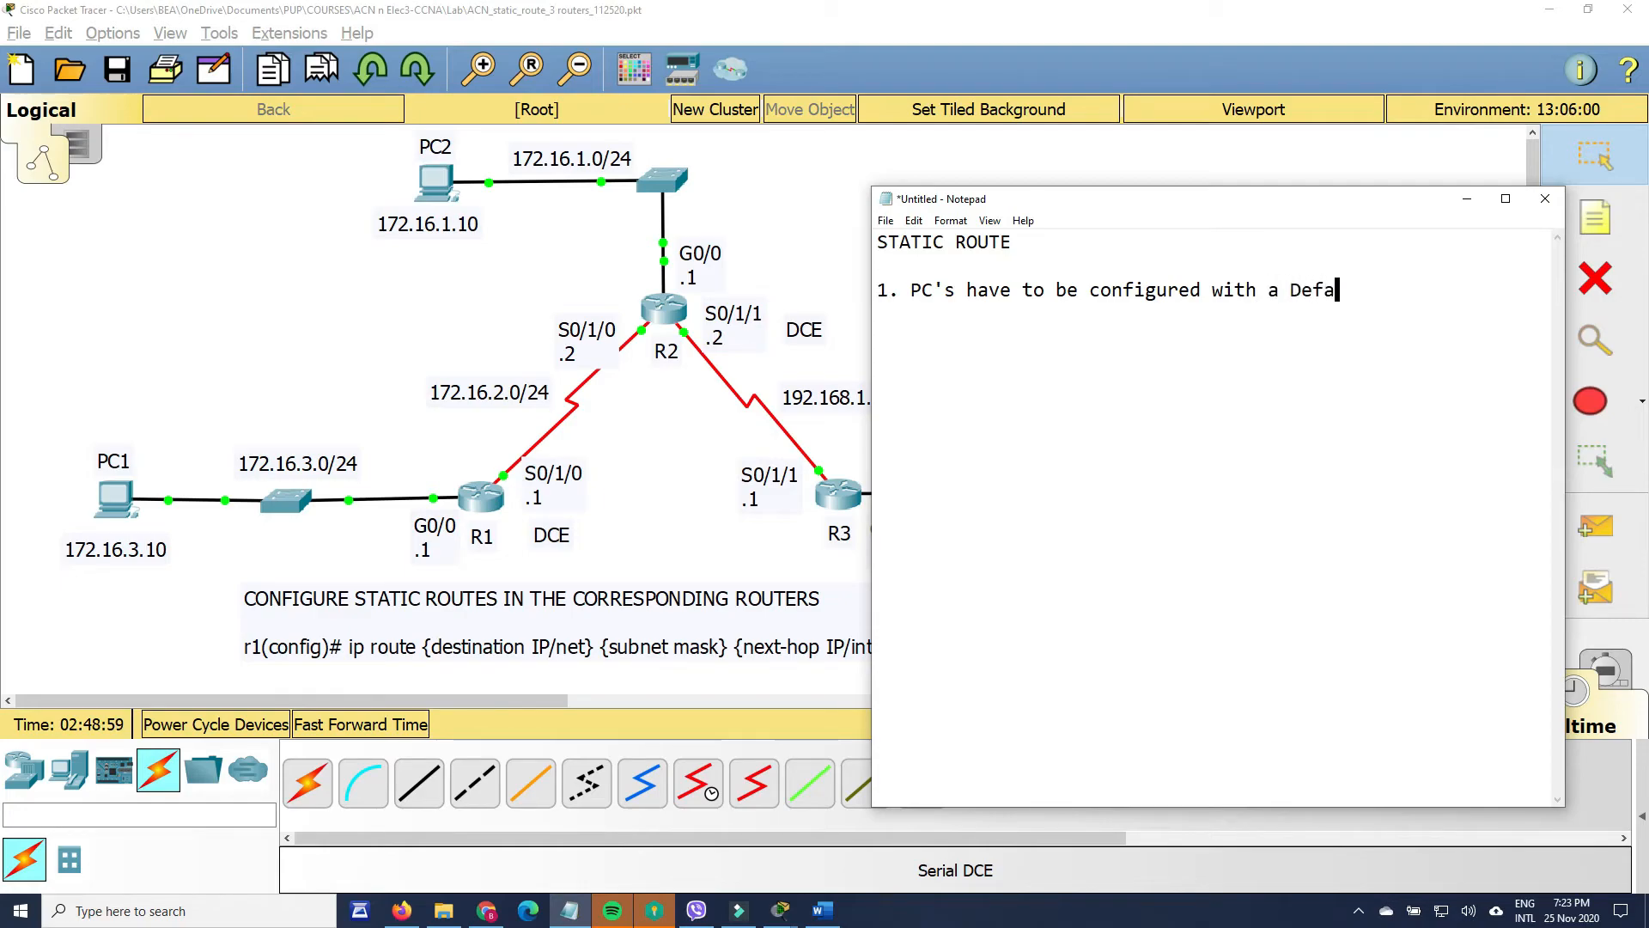
{"action": "type", "text": "ult Gat"}
{"action": "type", "text": "eway"}
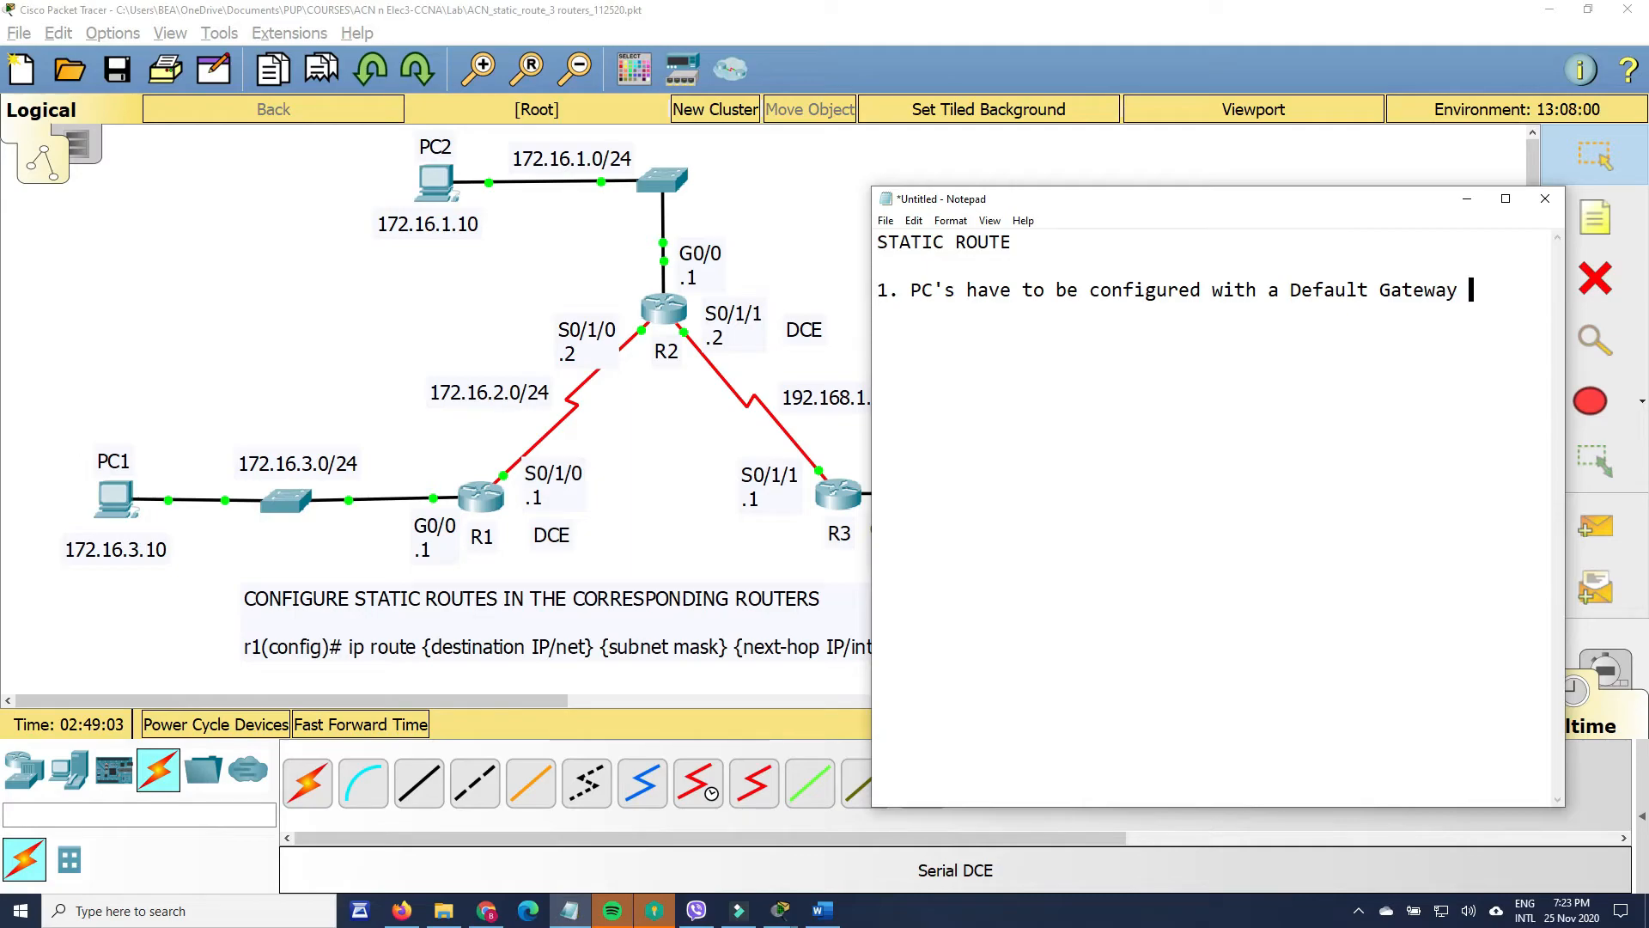
- Complete item 1 with "(instruction that all packets will have to get out through that interface--> directly connected router)"
{"action": "type", "text": " (instruction that all "}
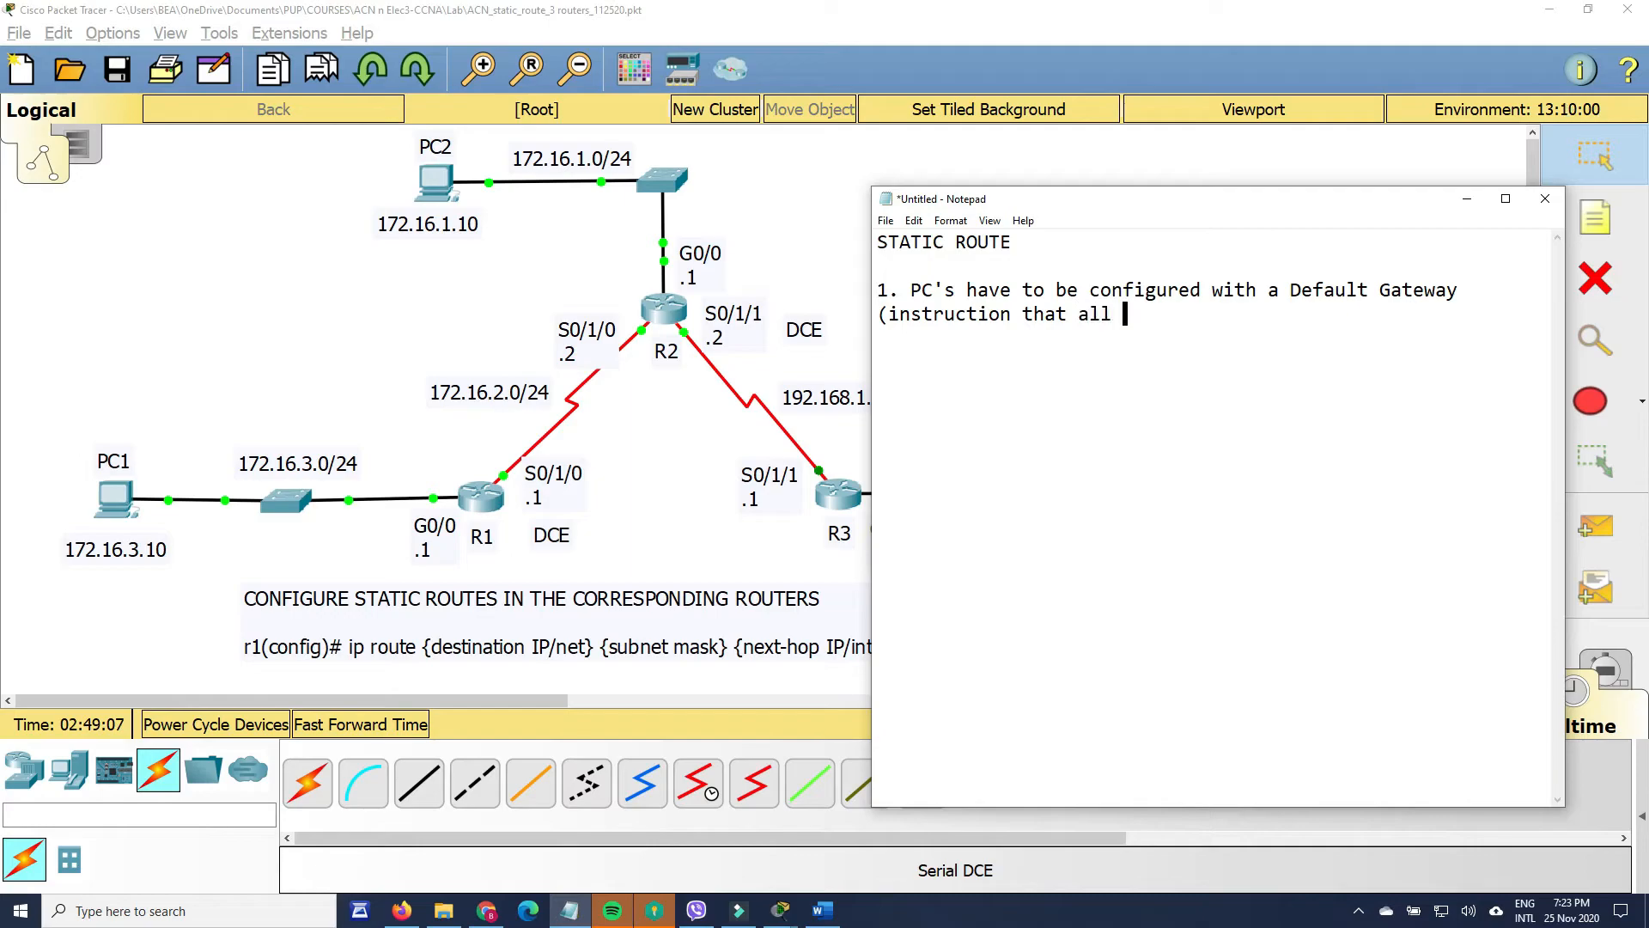
{"action": "type", "text": "packets will "}
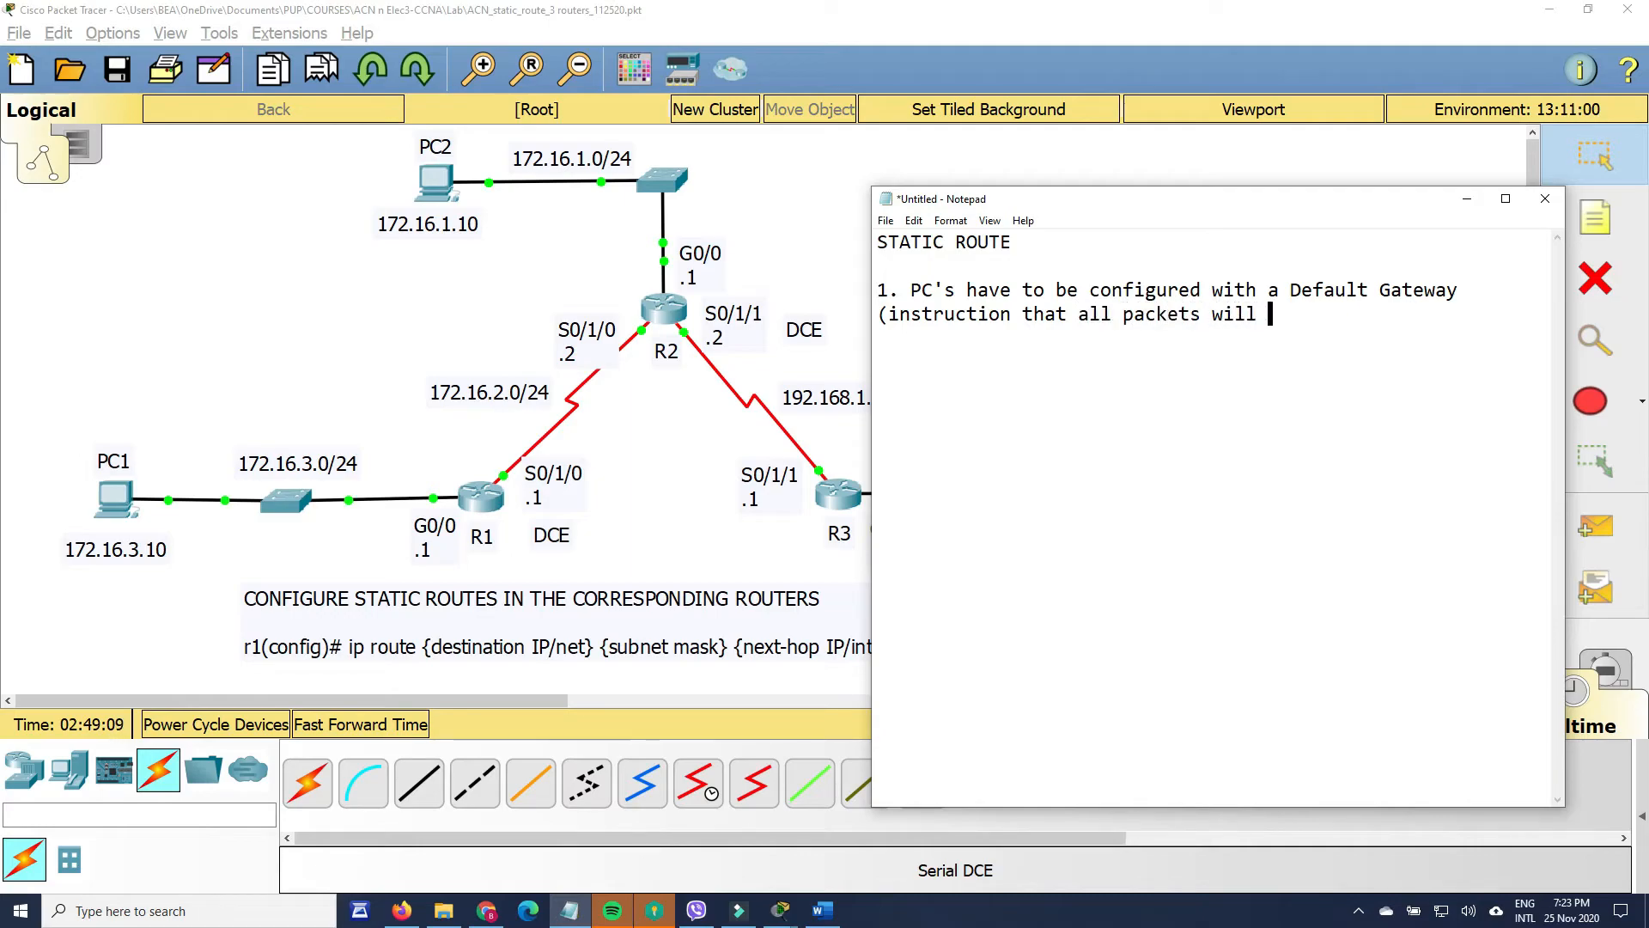
{"action": "type", "text": "have to g"}
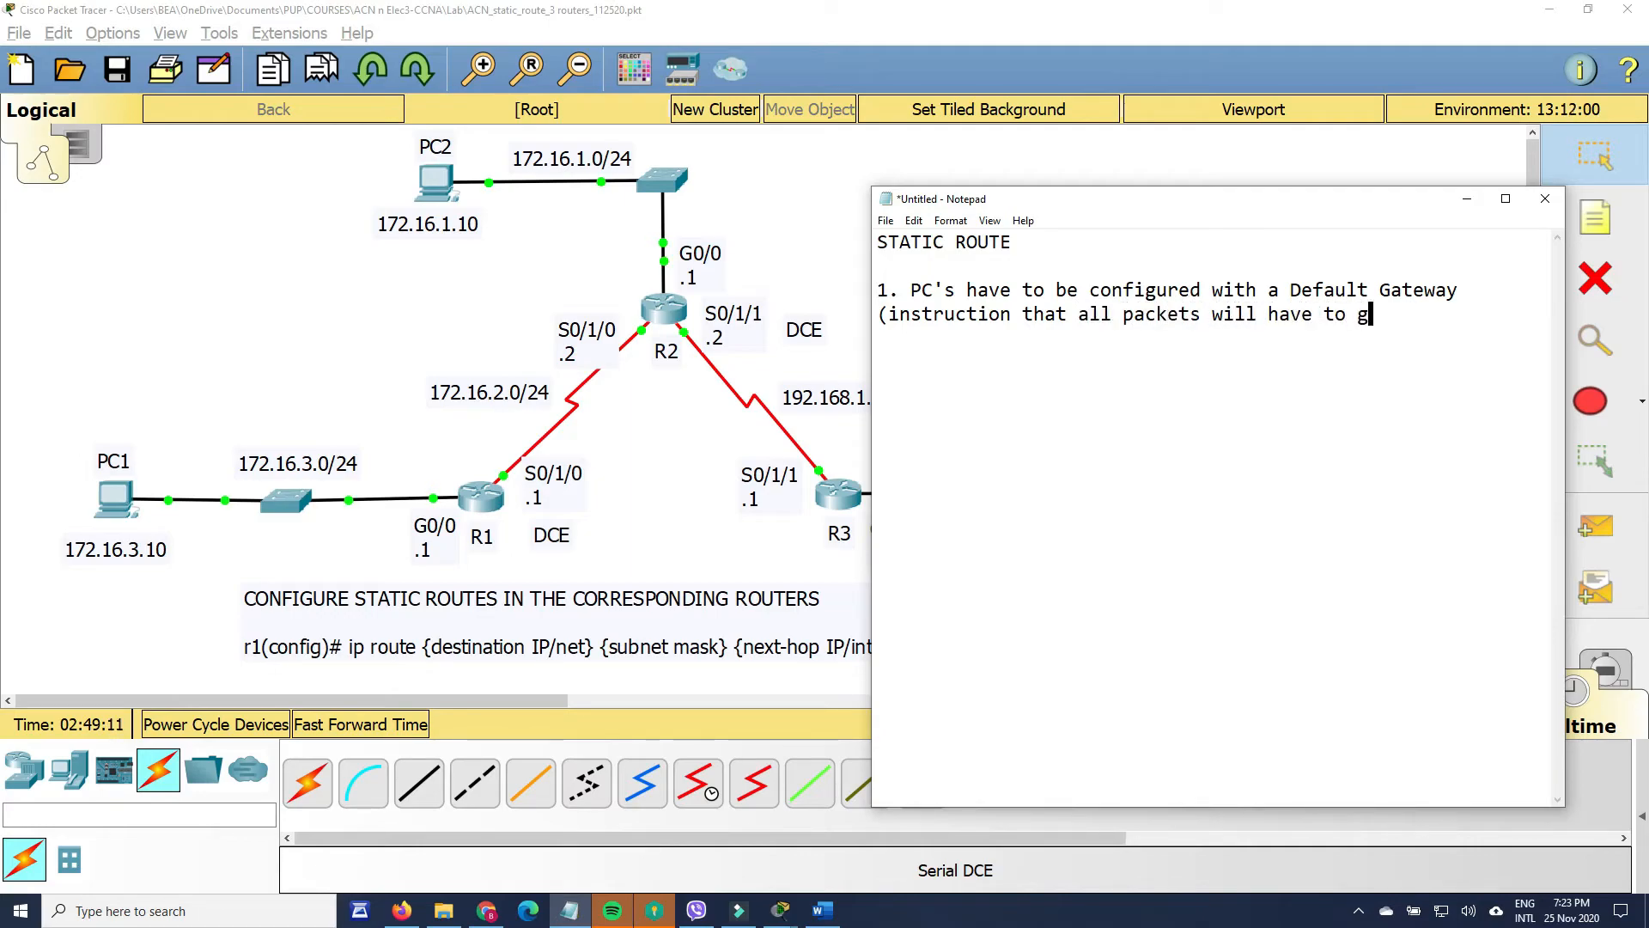
{"action": "type", "text": "et out through "}
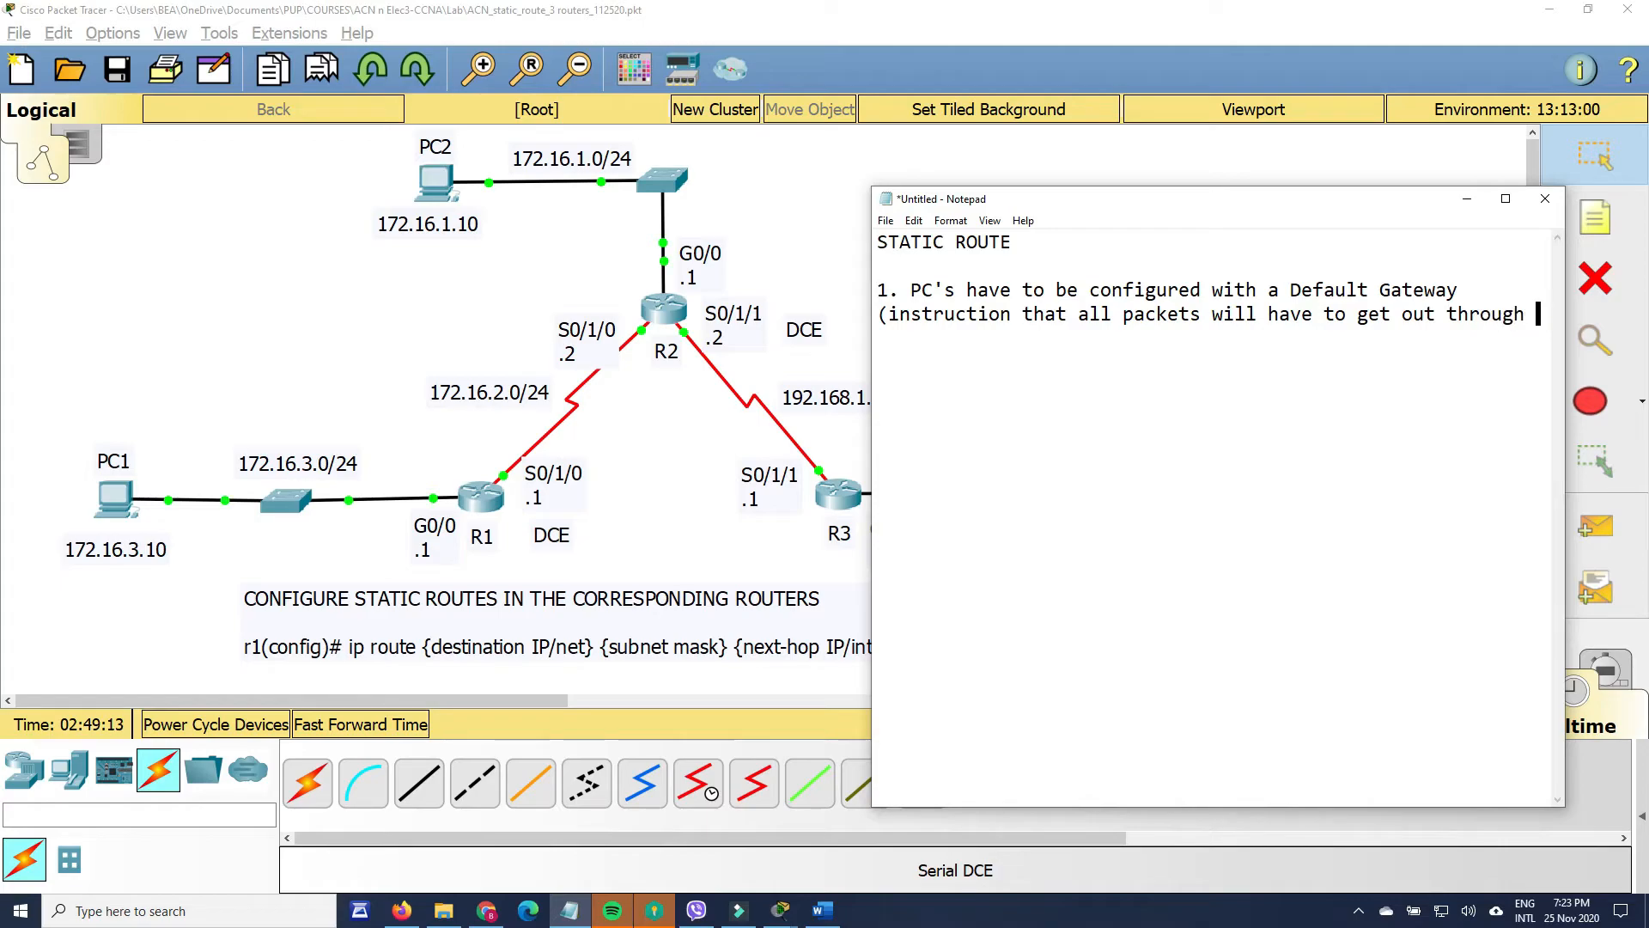
{"action": "type", "text": "that interfac"}
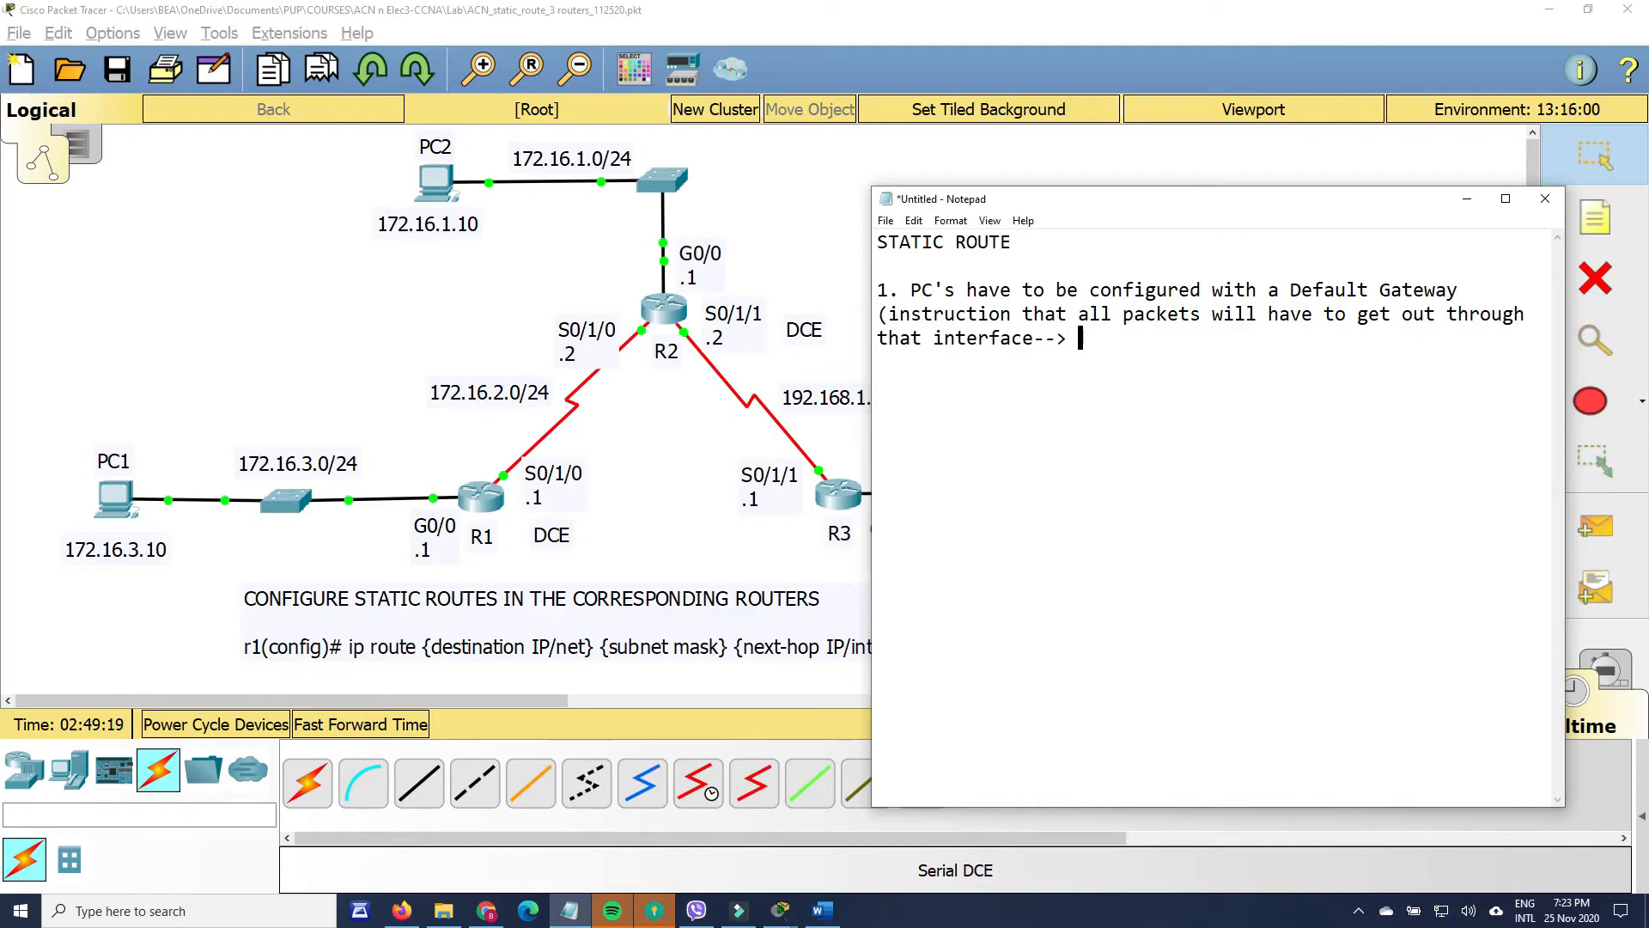
{"action": "type", "text": "e--> directly connected "}
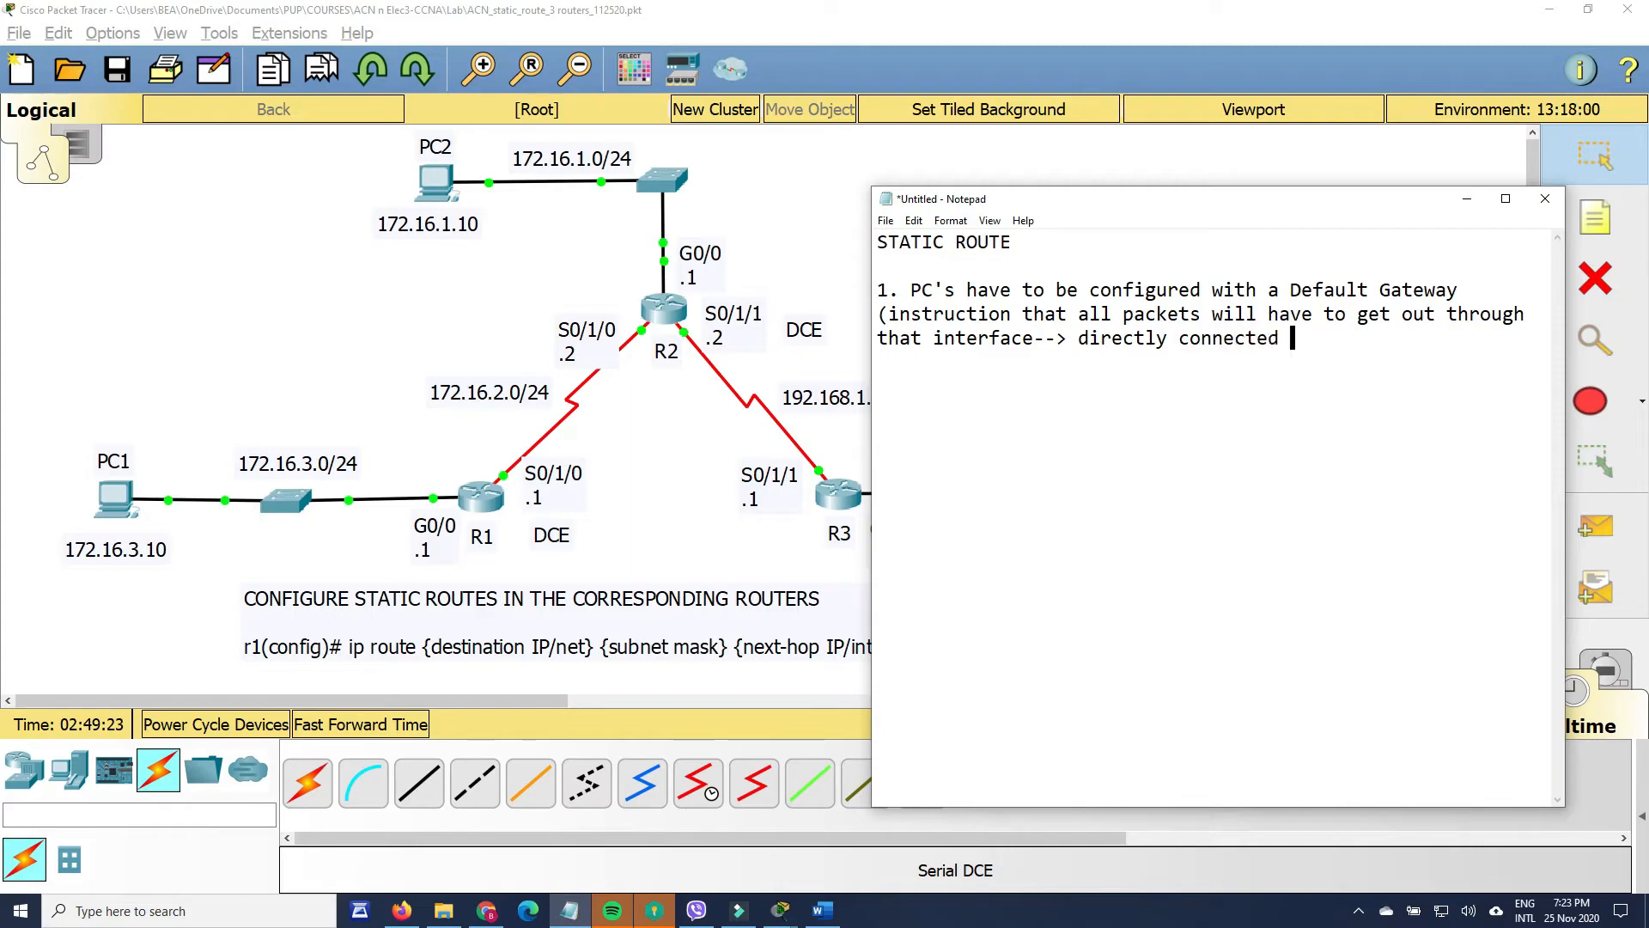
{"action": "type", "text": "router"}
- Add item 2 to the note below the gateway item, reading "configure static route in R2"
{"action": "type", "text": "2. "}
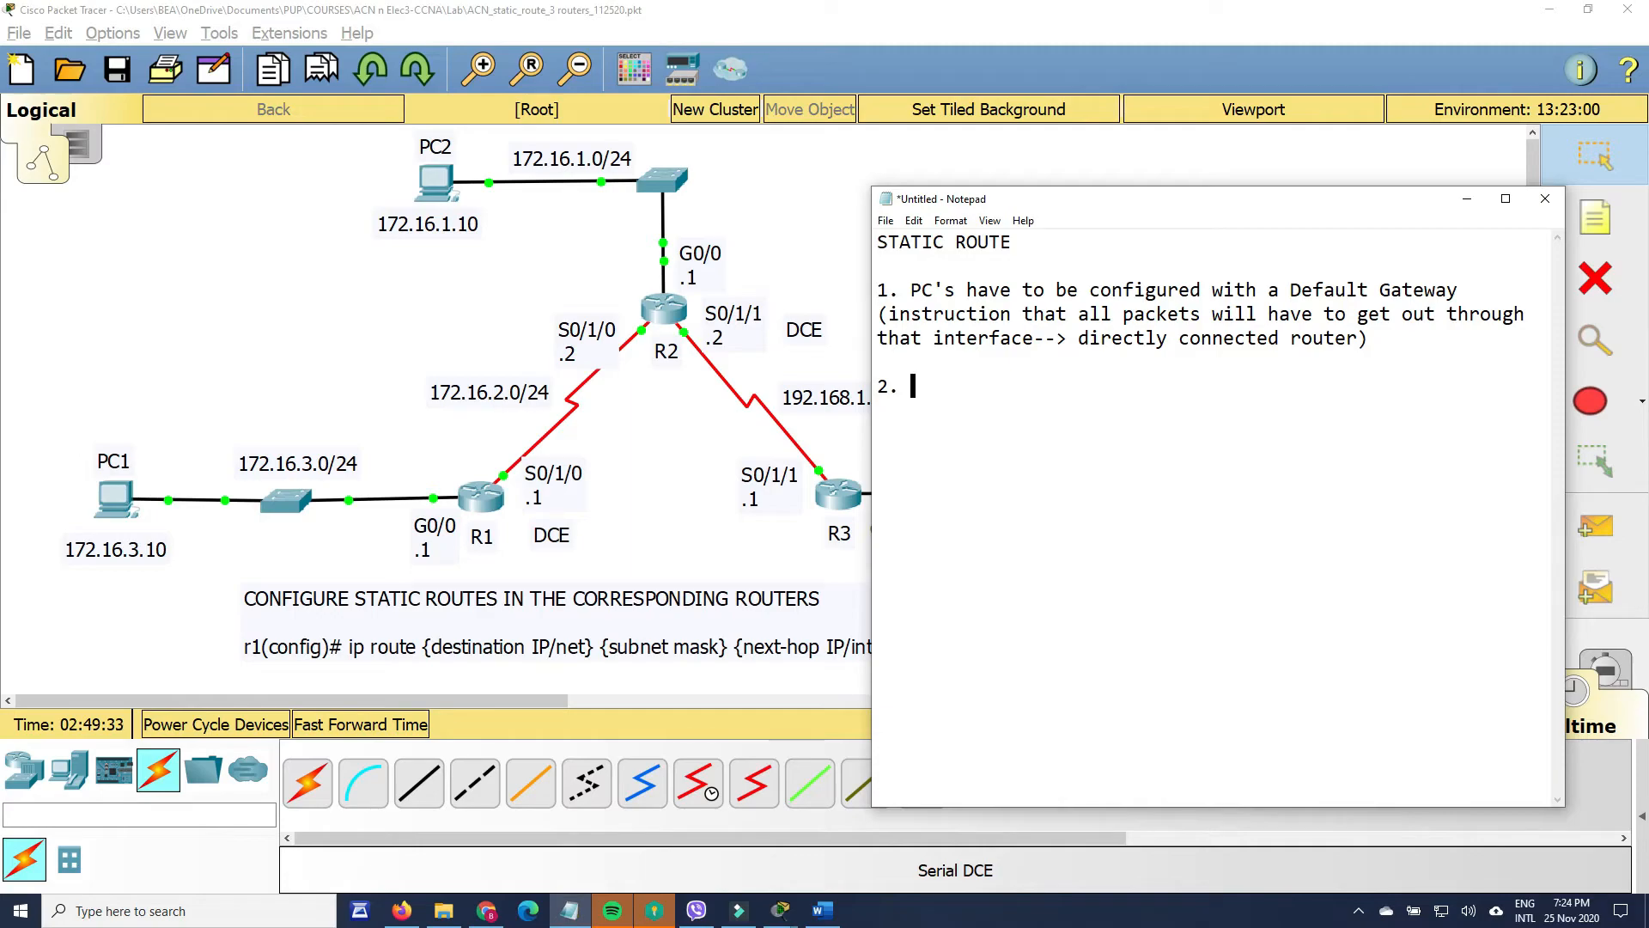
{"action": "type", "text": "configure state"}
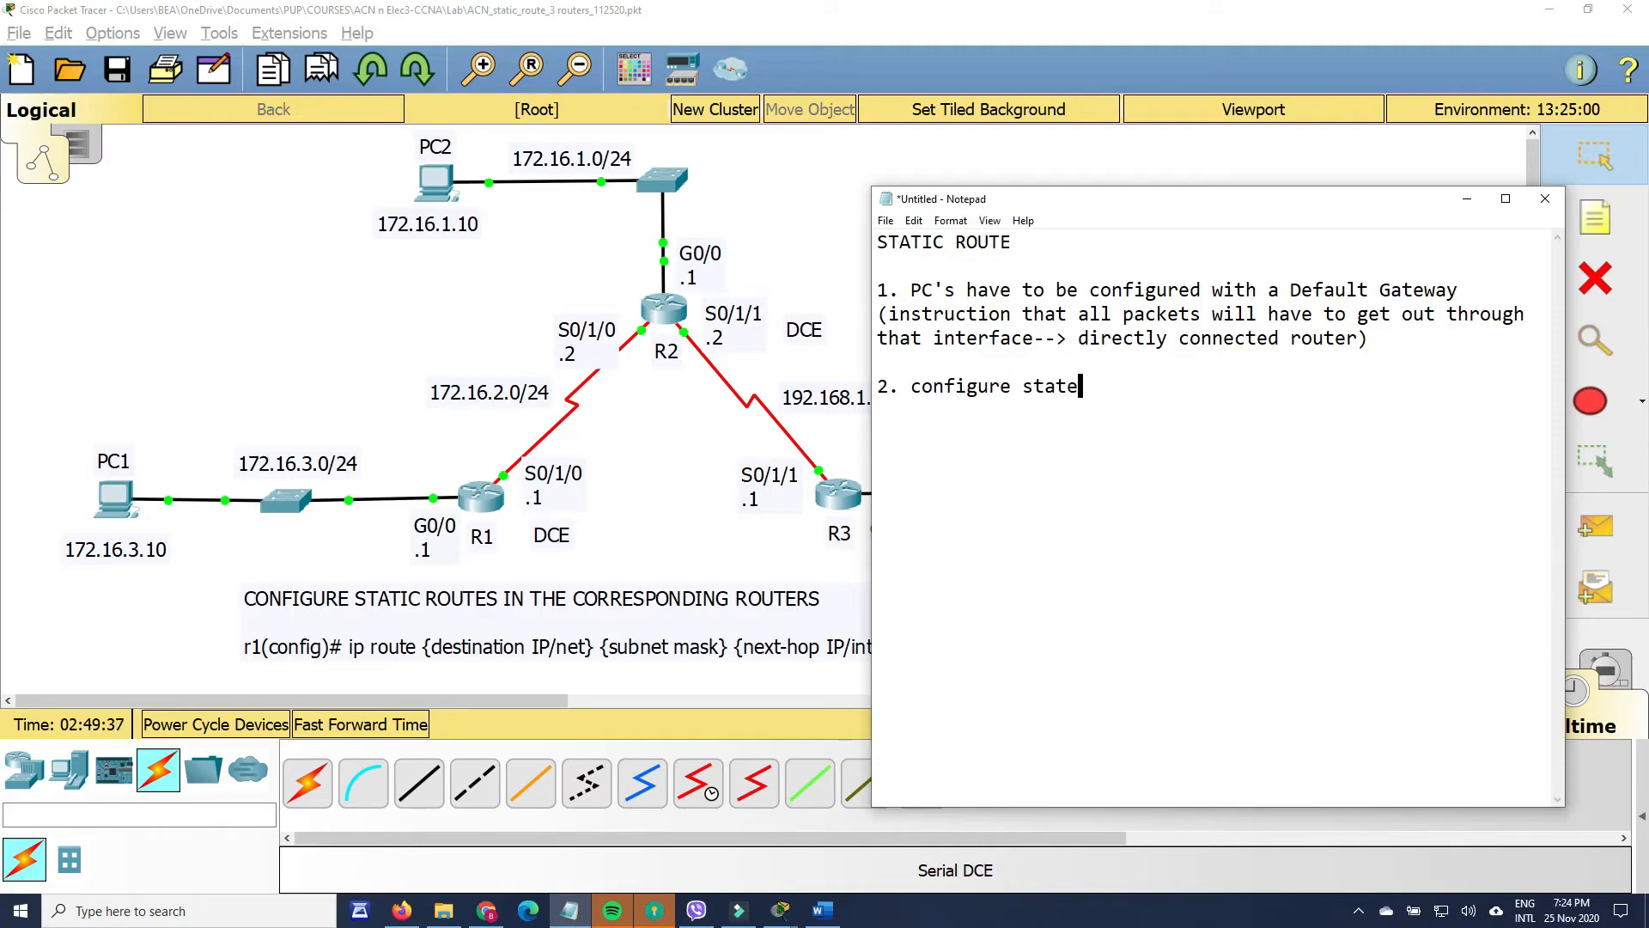
{"action": "key", "text": "BackSpace"}
{"action": "type", "text": "ic route in "}
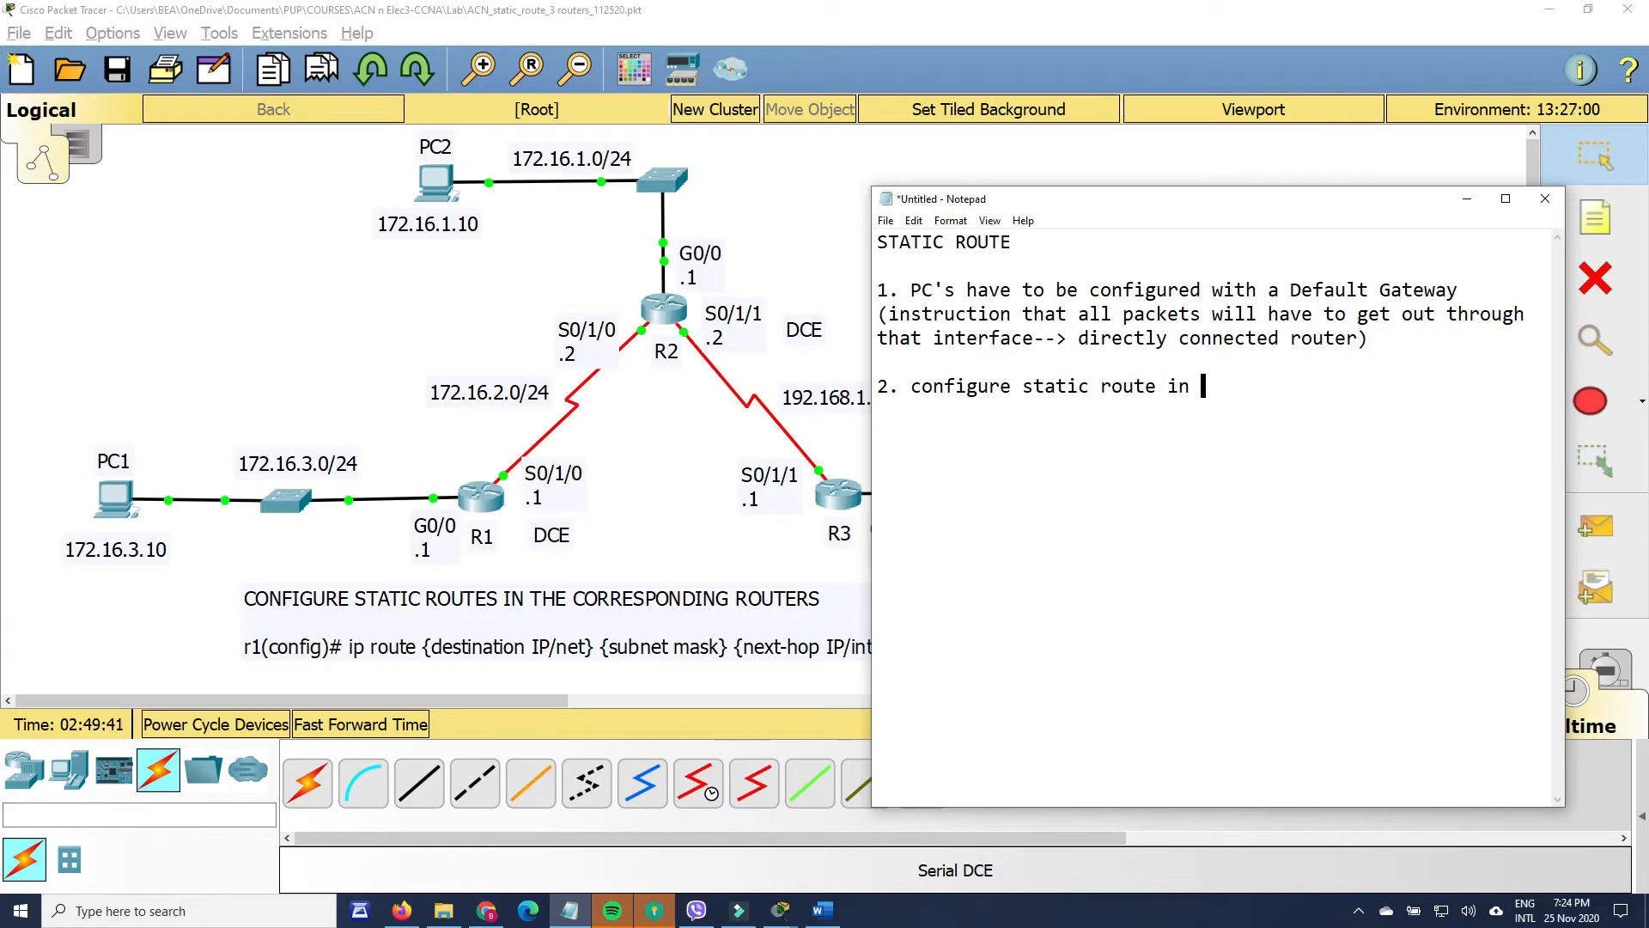
{"action": "type", "text": "R2"}
- Copy the ip route syntax from the topology's text note and paste it under item 2 in Notepad
{"action": "left_click", "coordinate": [535, 661]}
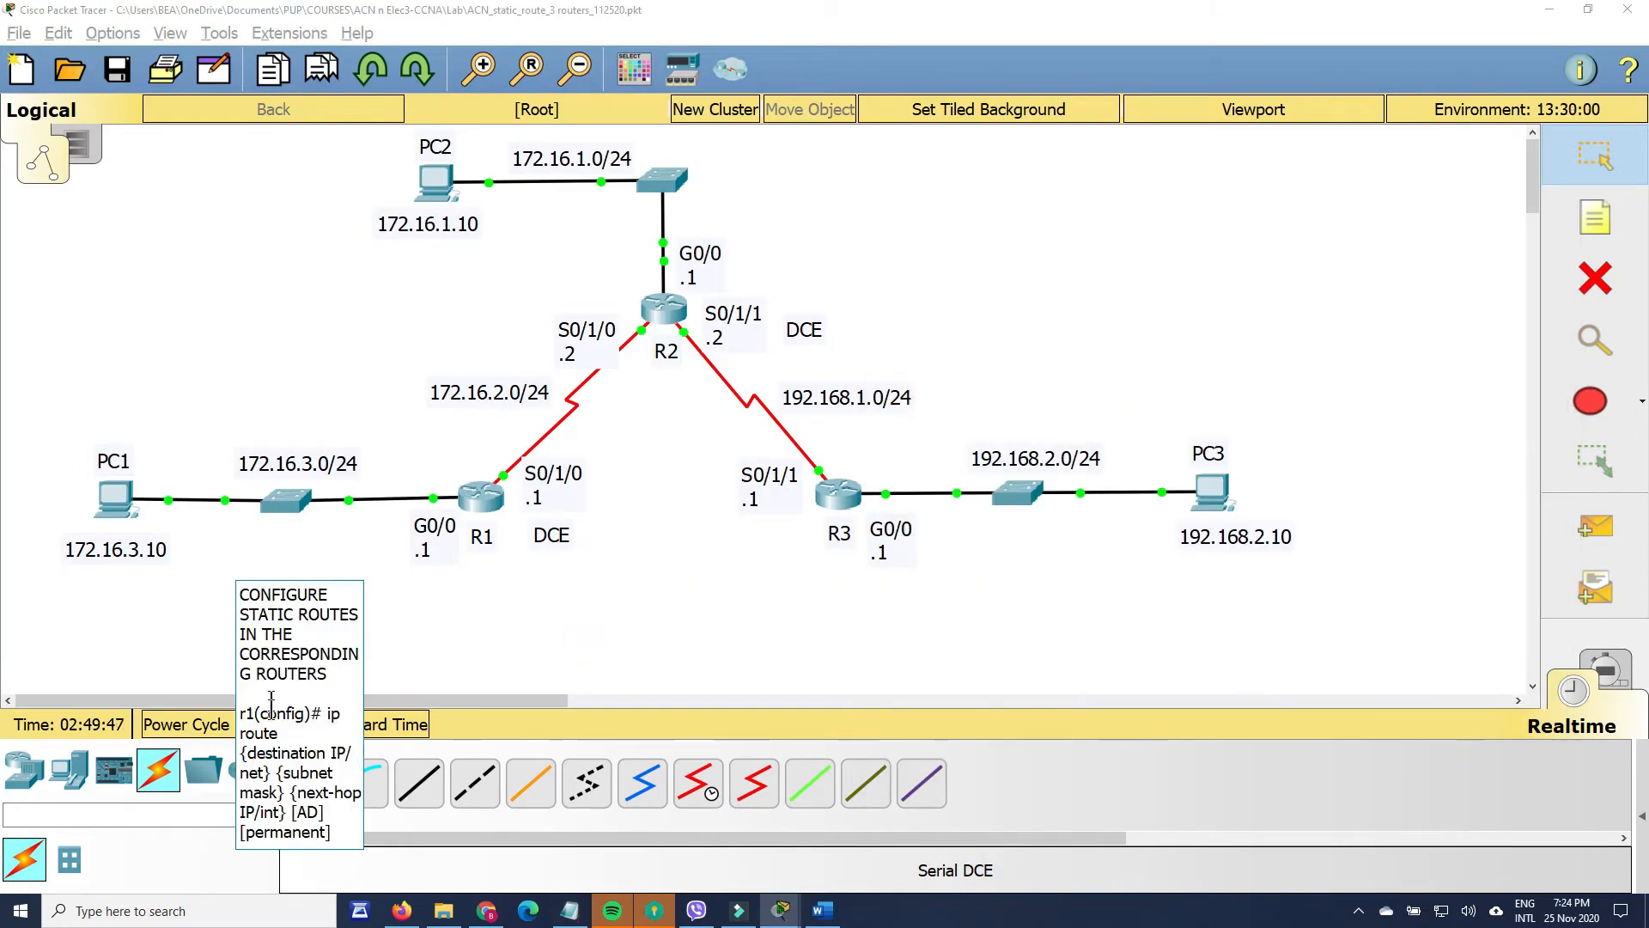
{"action": "left_click_drag", "start_coordinate": [241, 715], "coordinate": [358, 885]}
{"action": "key", "text": "ctrl+c"}
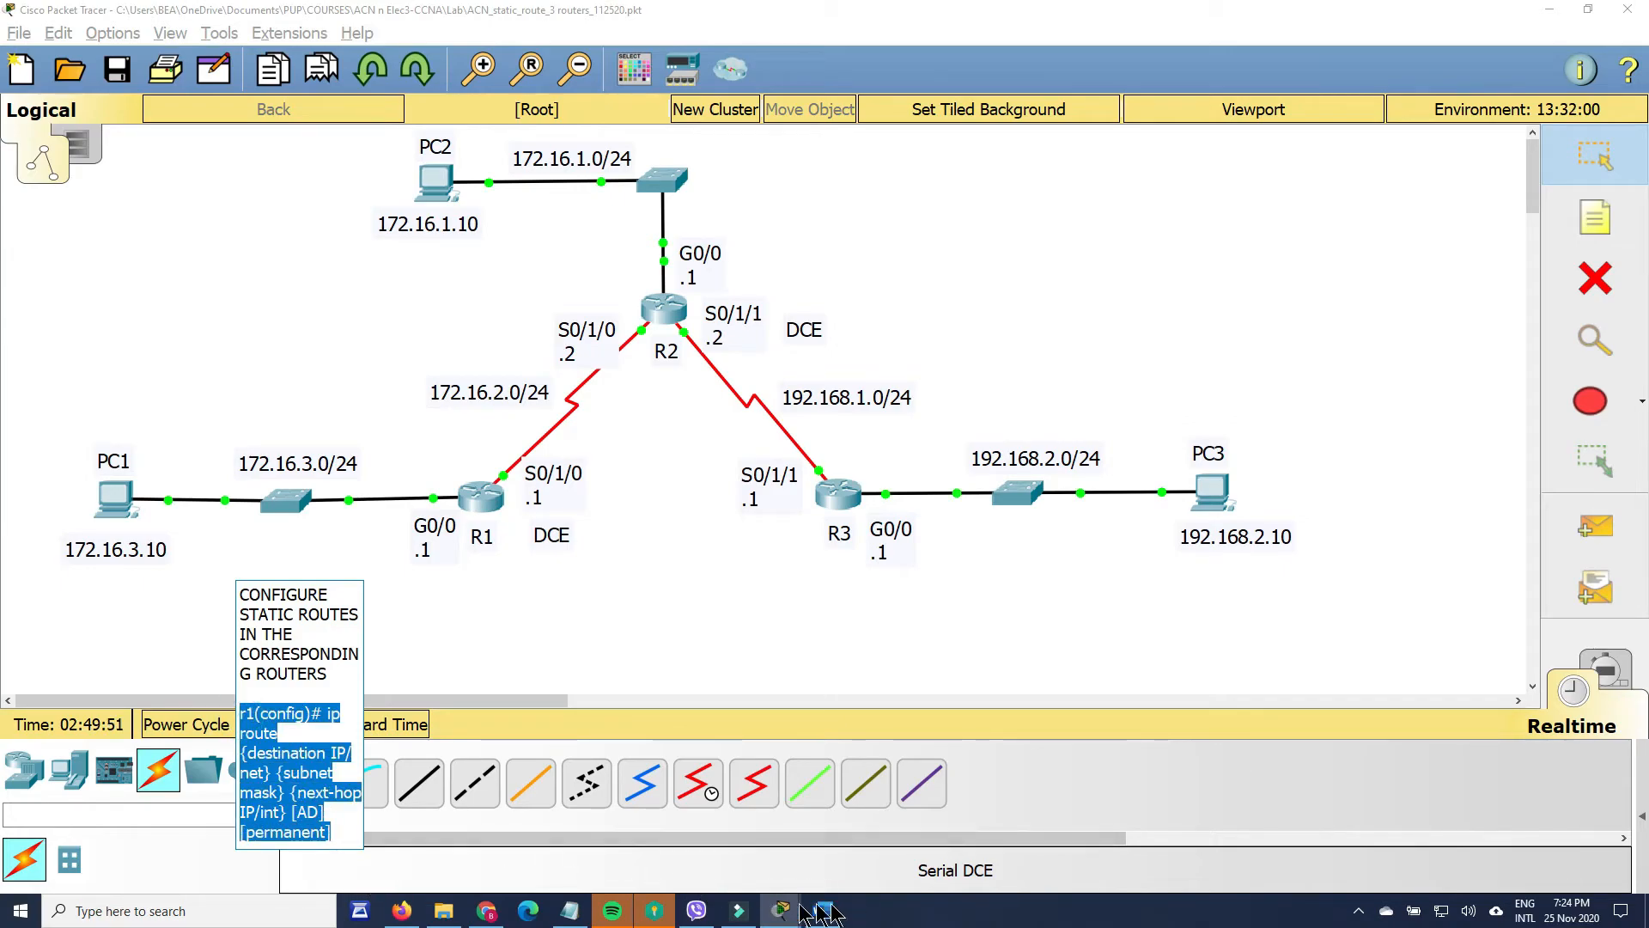
{"action": "left_click", "coordinate": [569, 910]}
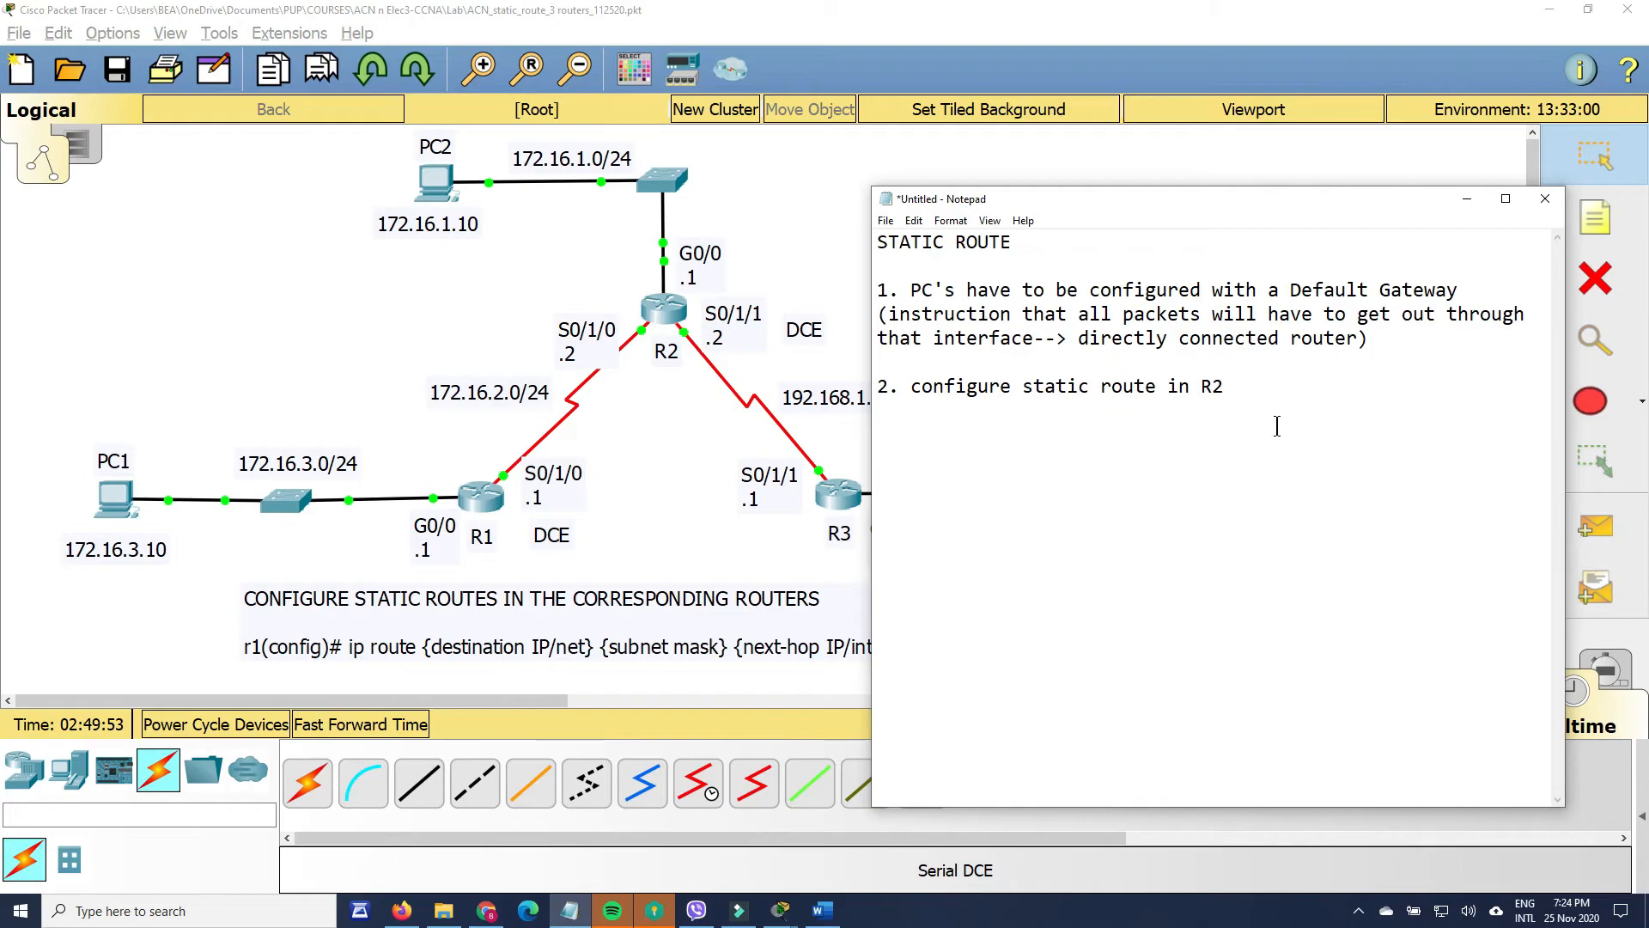
{"action": "key", "text": "Return"}
{"action": "key", "text": "ctrl+v"}
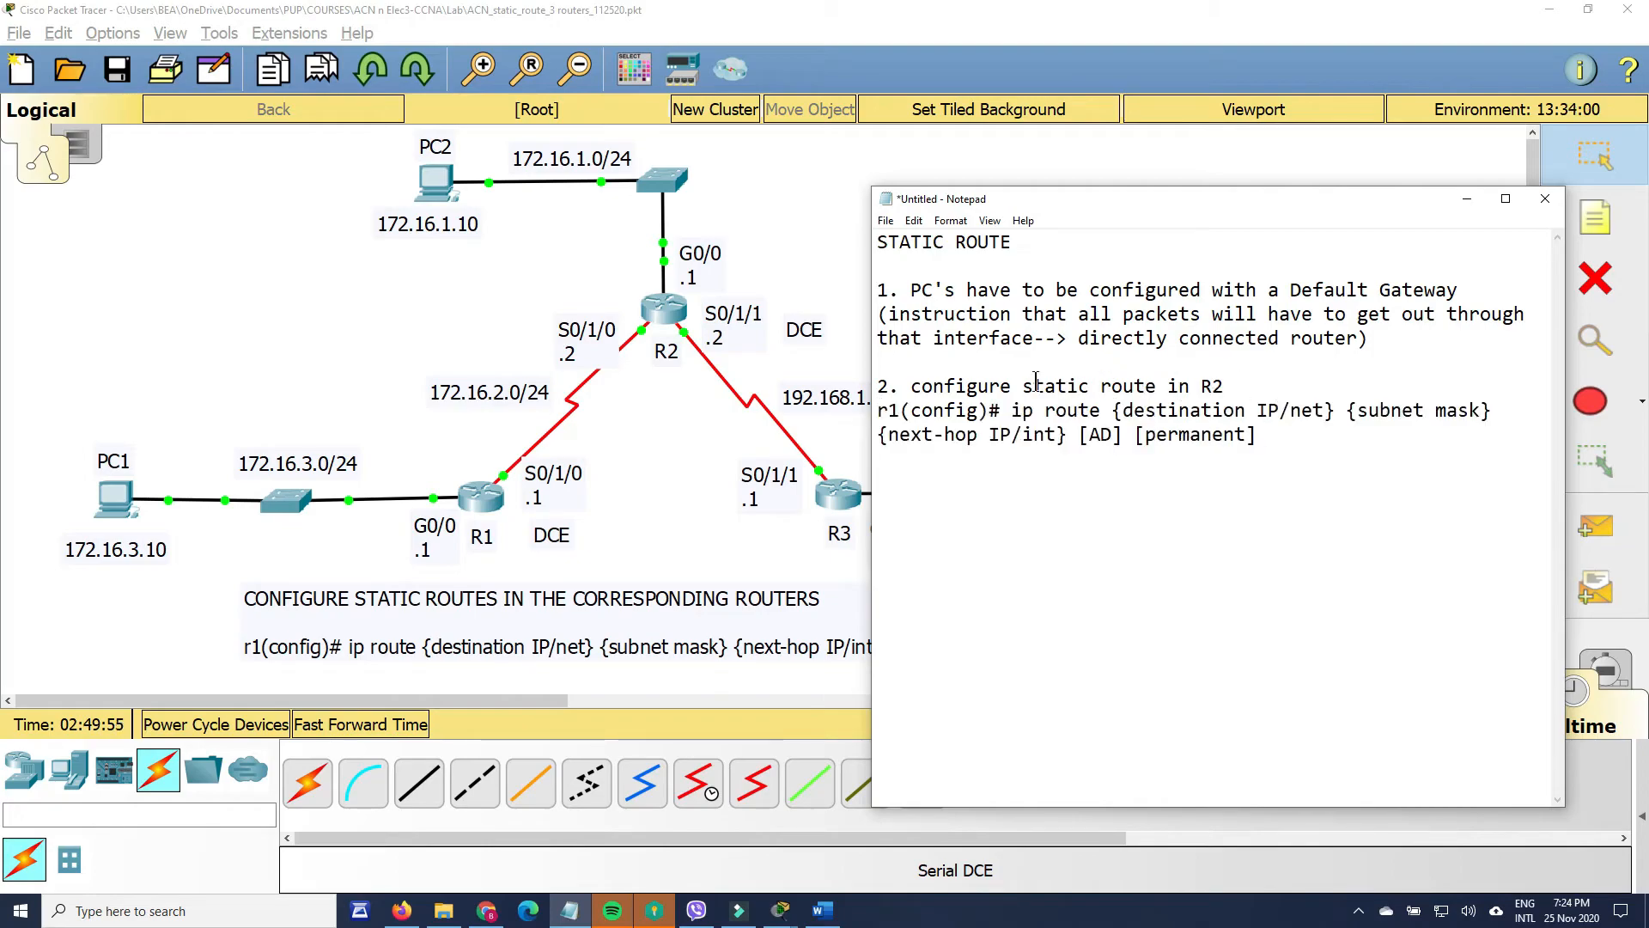
- Change the pasted command's router name to R2 and remove its optional [AD] [permanent] parameters
{"action": "left_click_drag", "start_coordinate": [900, 411], "coordinate": [826, 411]}
{"action": "type", "text": "R"}
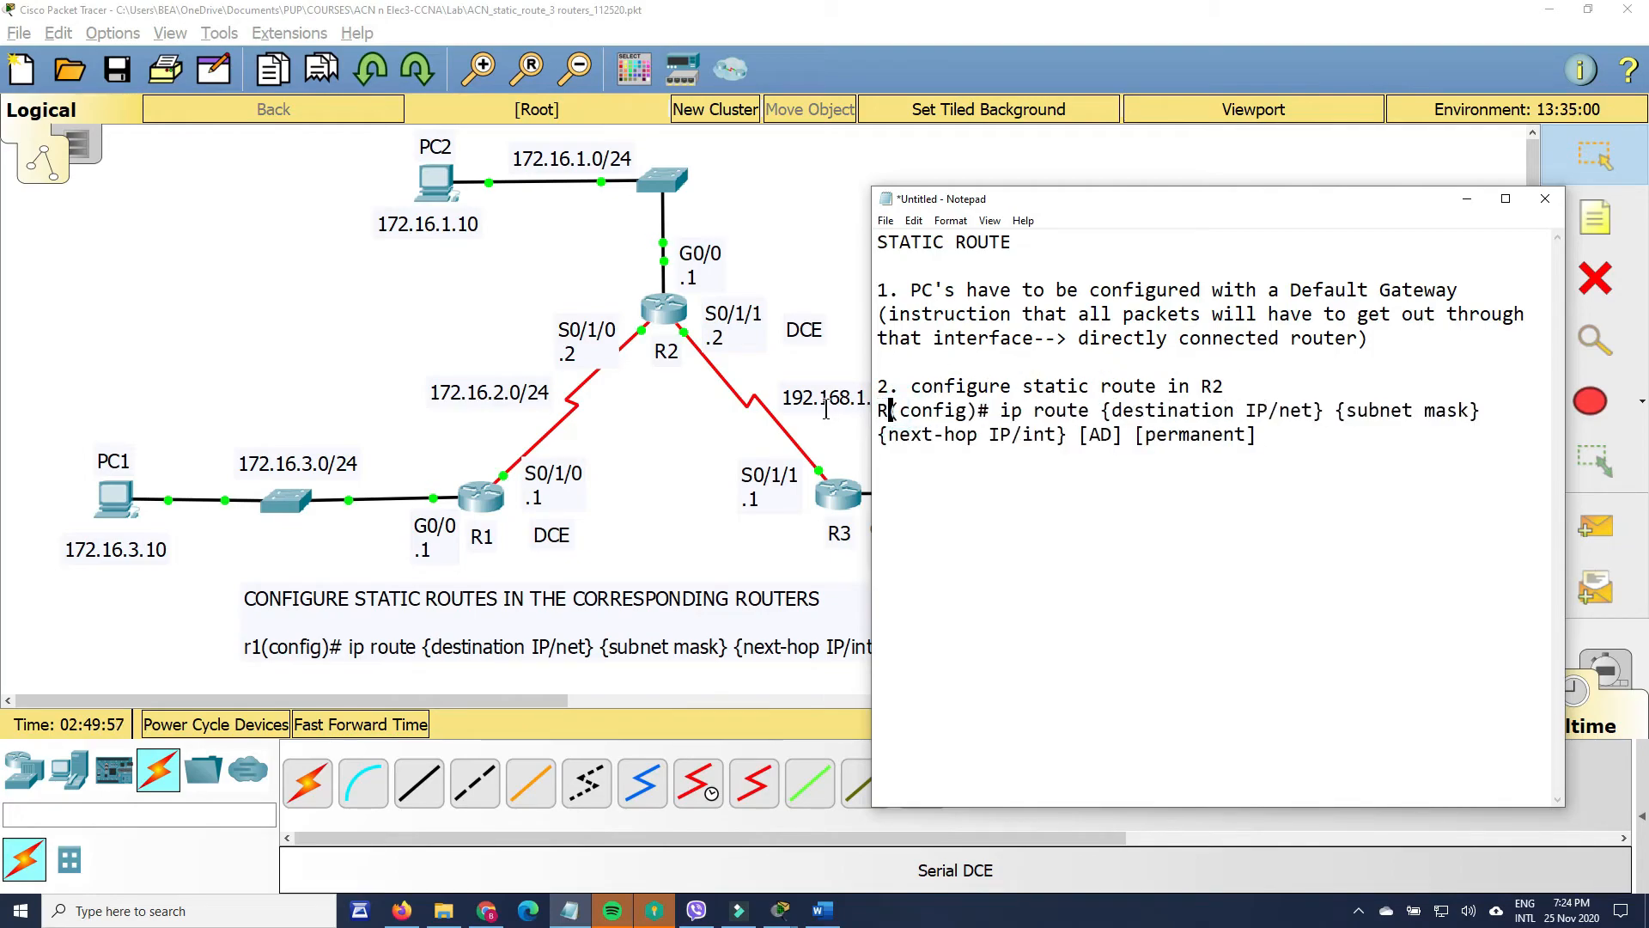
{"action": "type", "text": "@"}
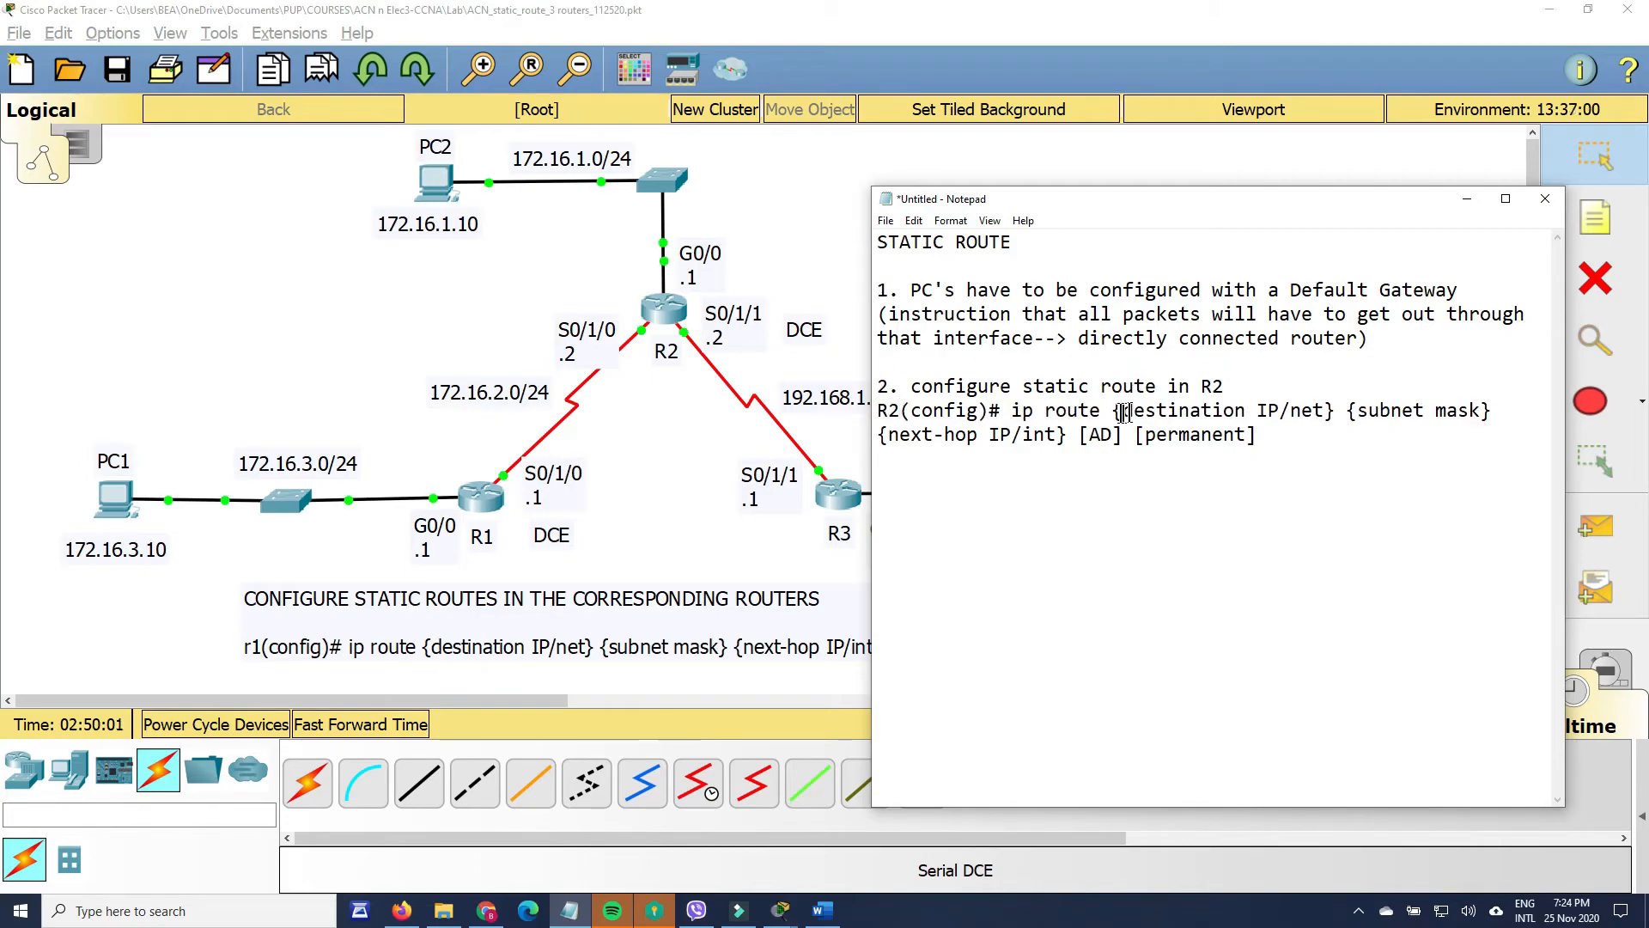
{"action": "left_click_drag", "start_coordinate": [1122, 413], "coordinate": [1273, 415]}
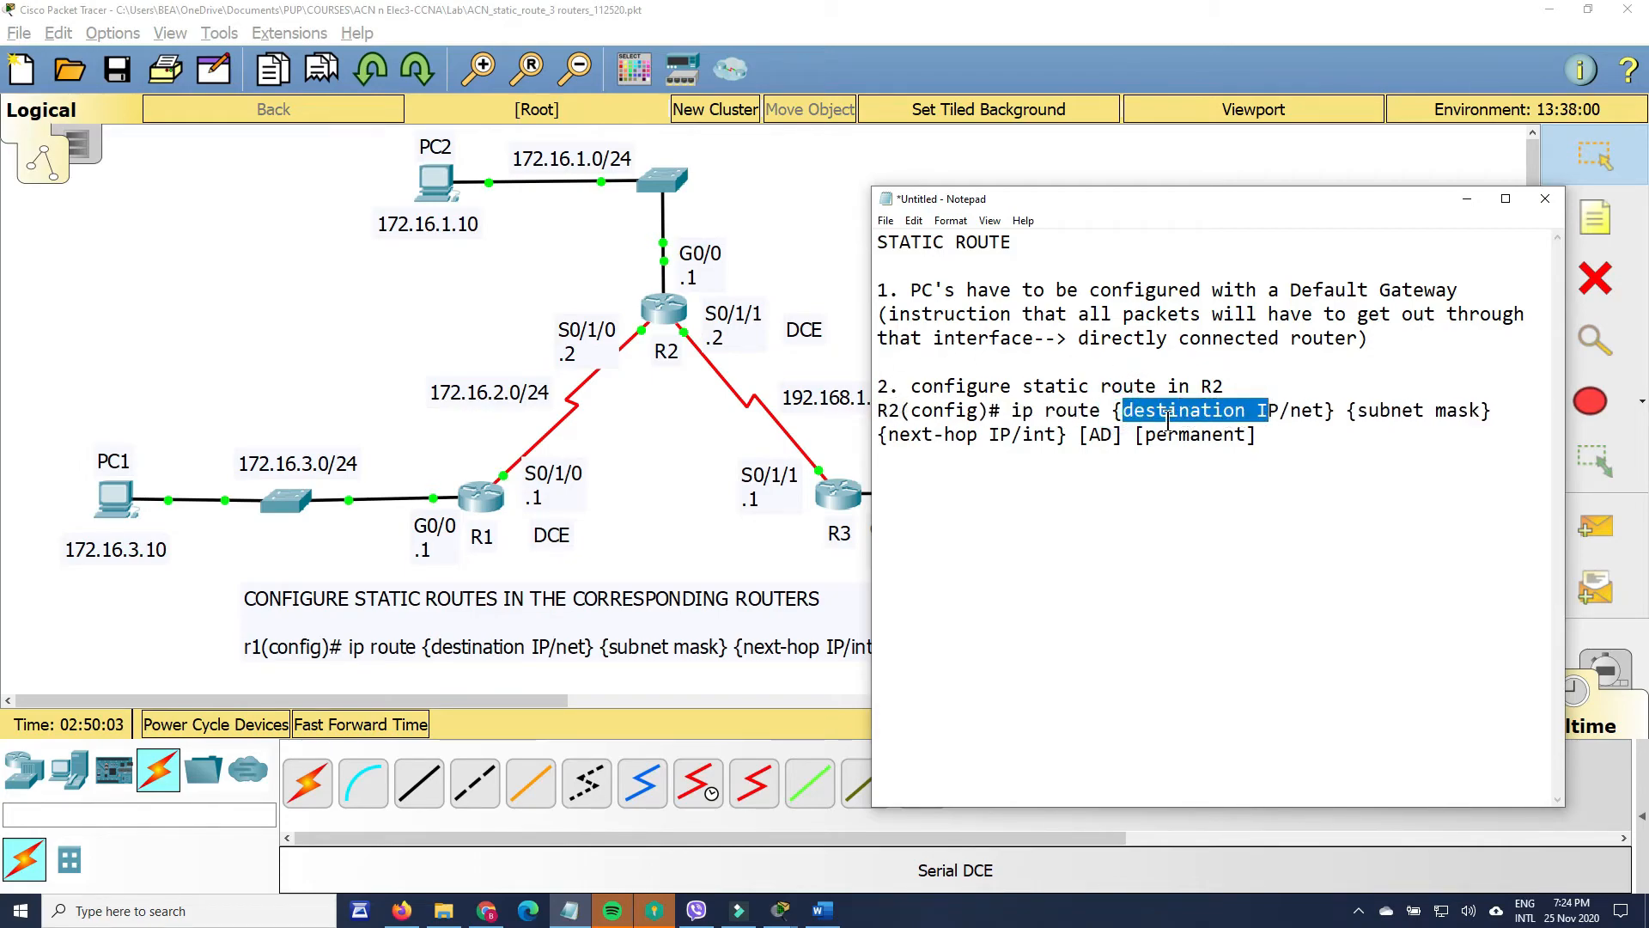
{"action": "left_click_drag", "start_coordinate": [1274, 202], "coordinate": [615, 225]}
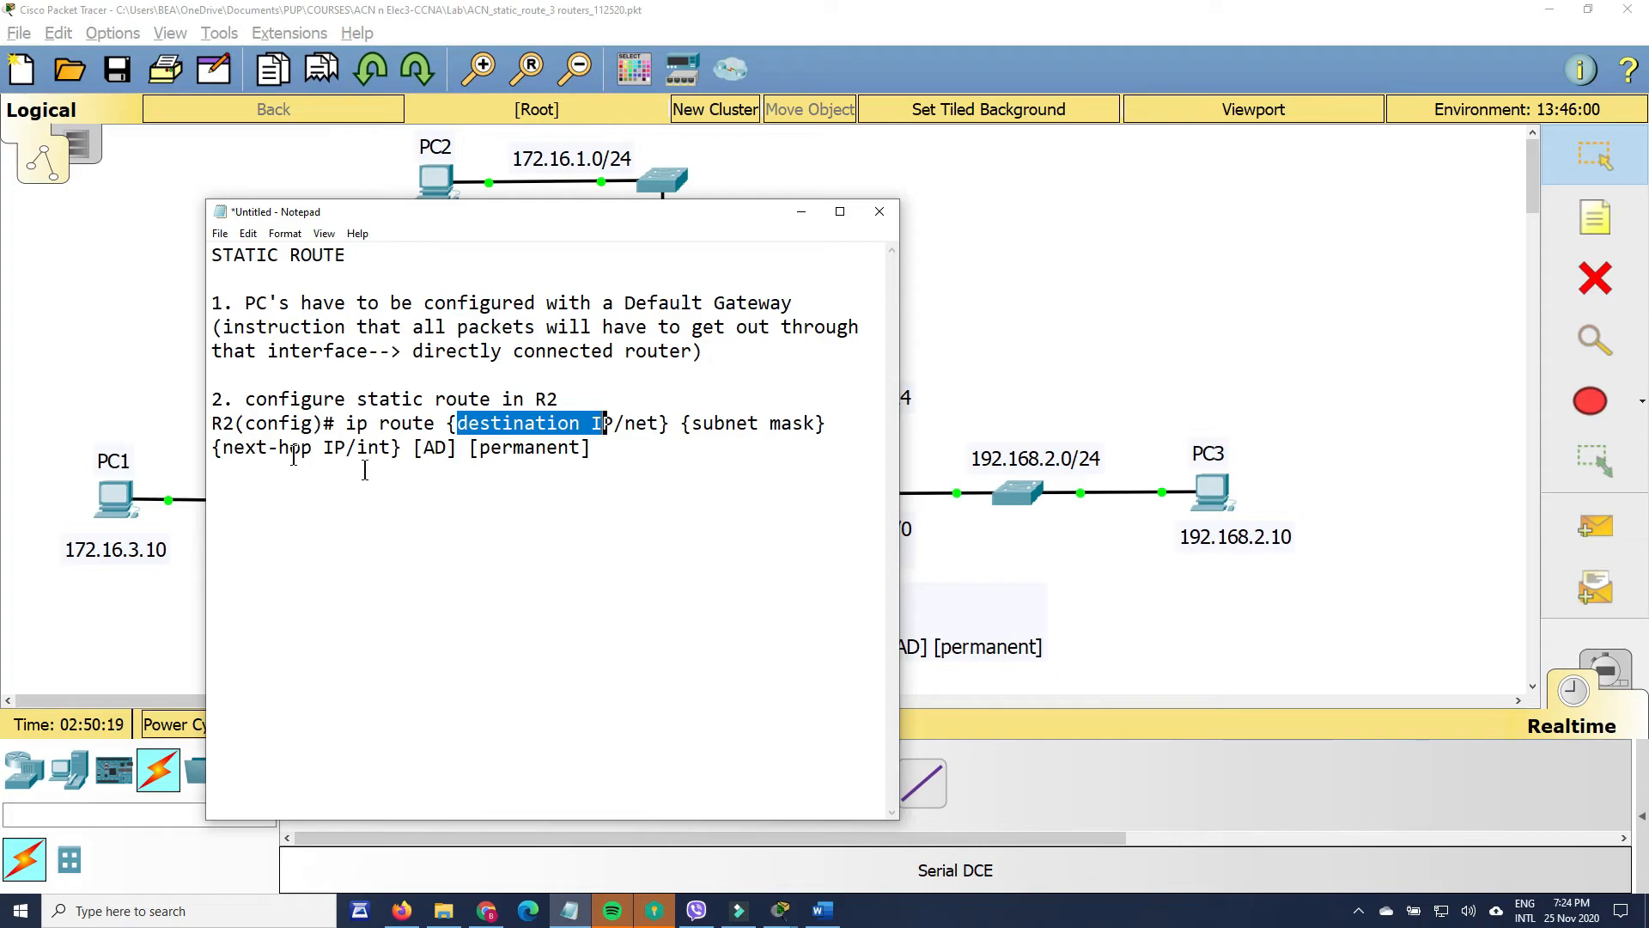
{"action": "left_click_drag", "start_coordinate": [609, 468], "coordinate": [417, 458]}
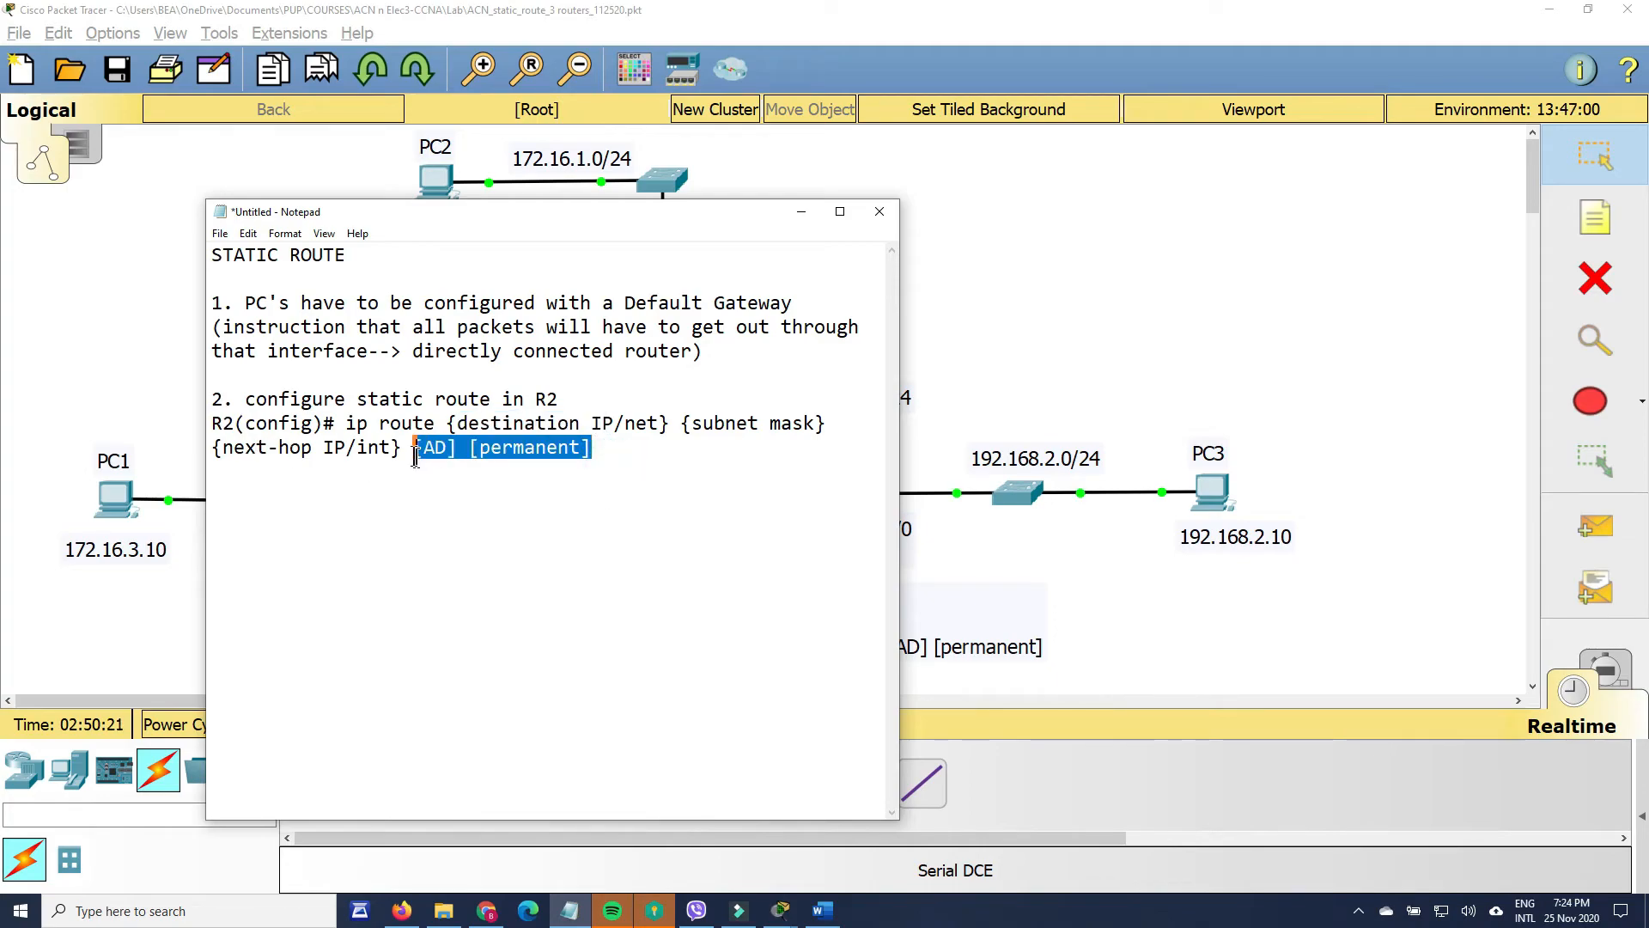
{"action": "key", "text": "BackSpace"}
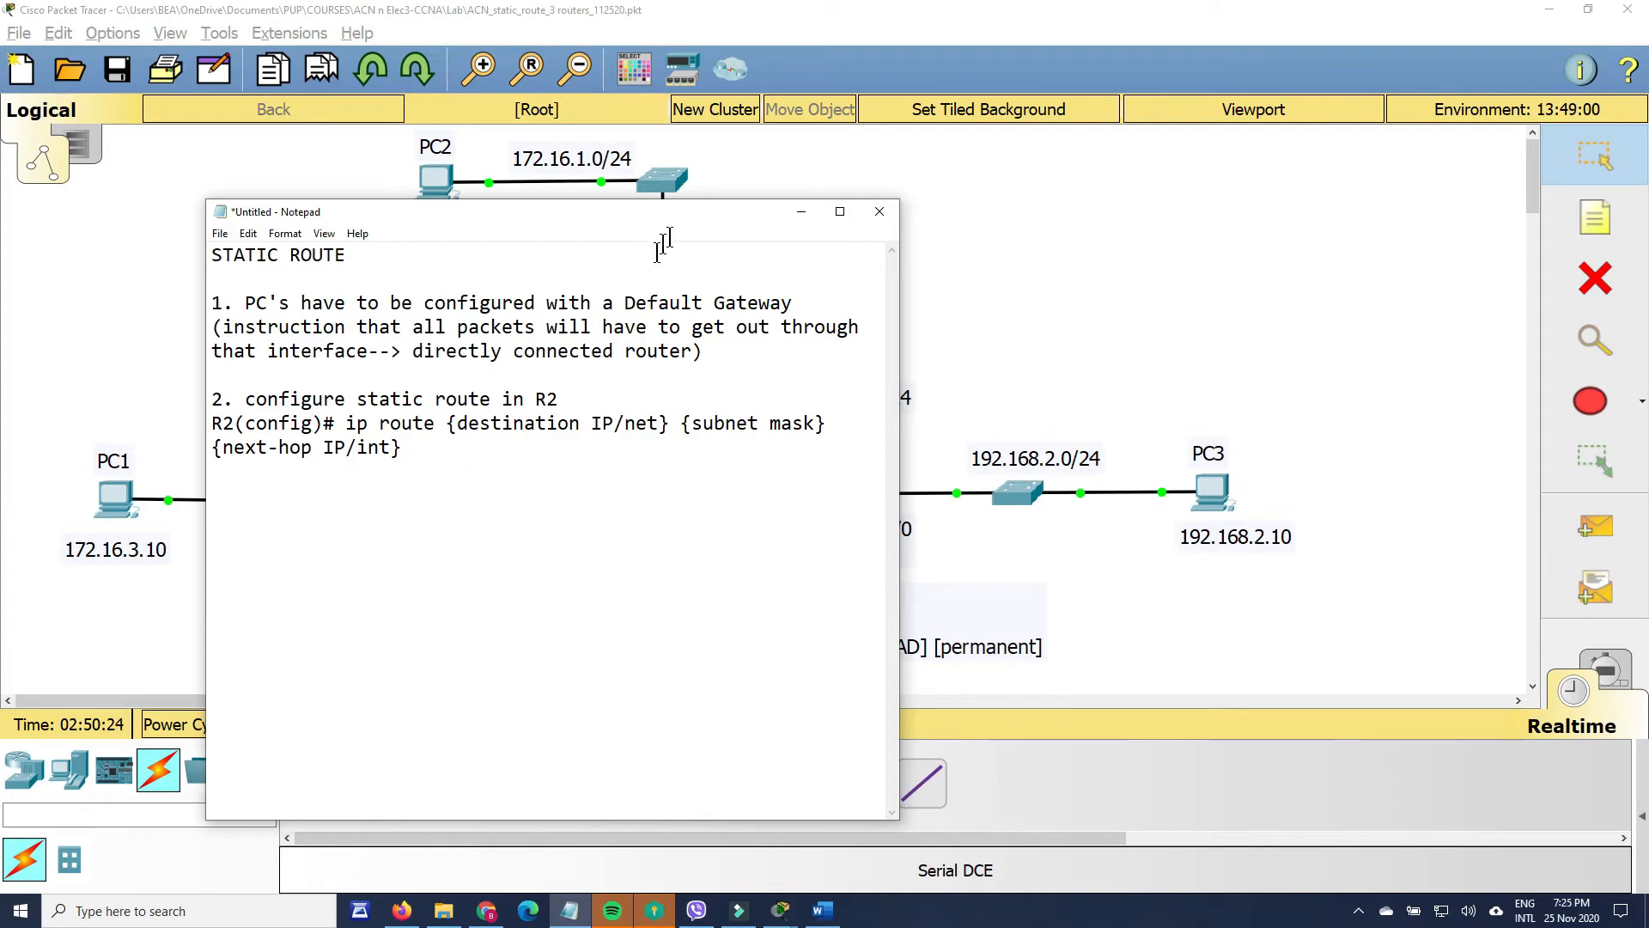
- Move Notepad clear of the routers and expand "int" in the command's next-hop parameter to "directly-connected int#"
{"action": "left_click_drag", "start_coordinate": [700, 215], "coordinate": [1570, 232]}
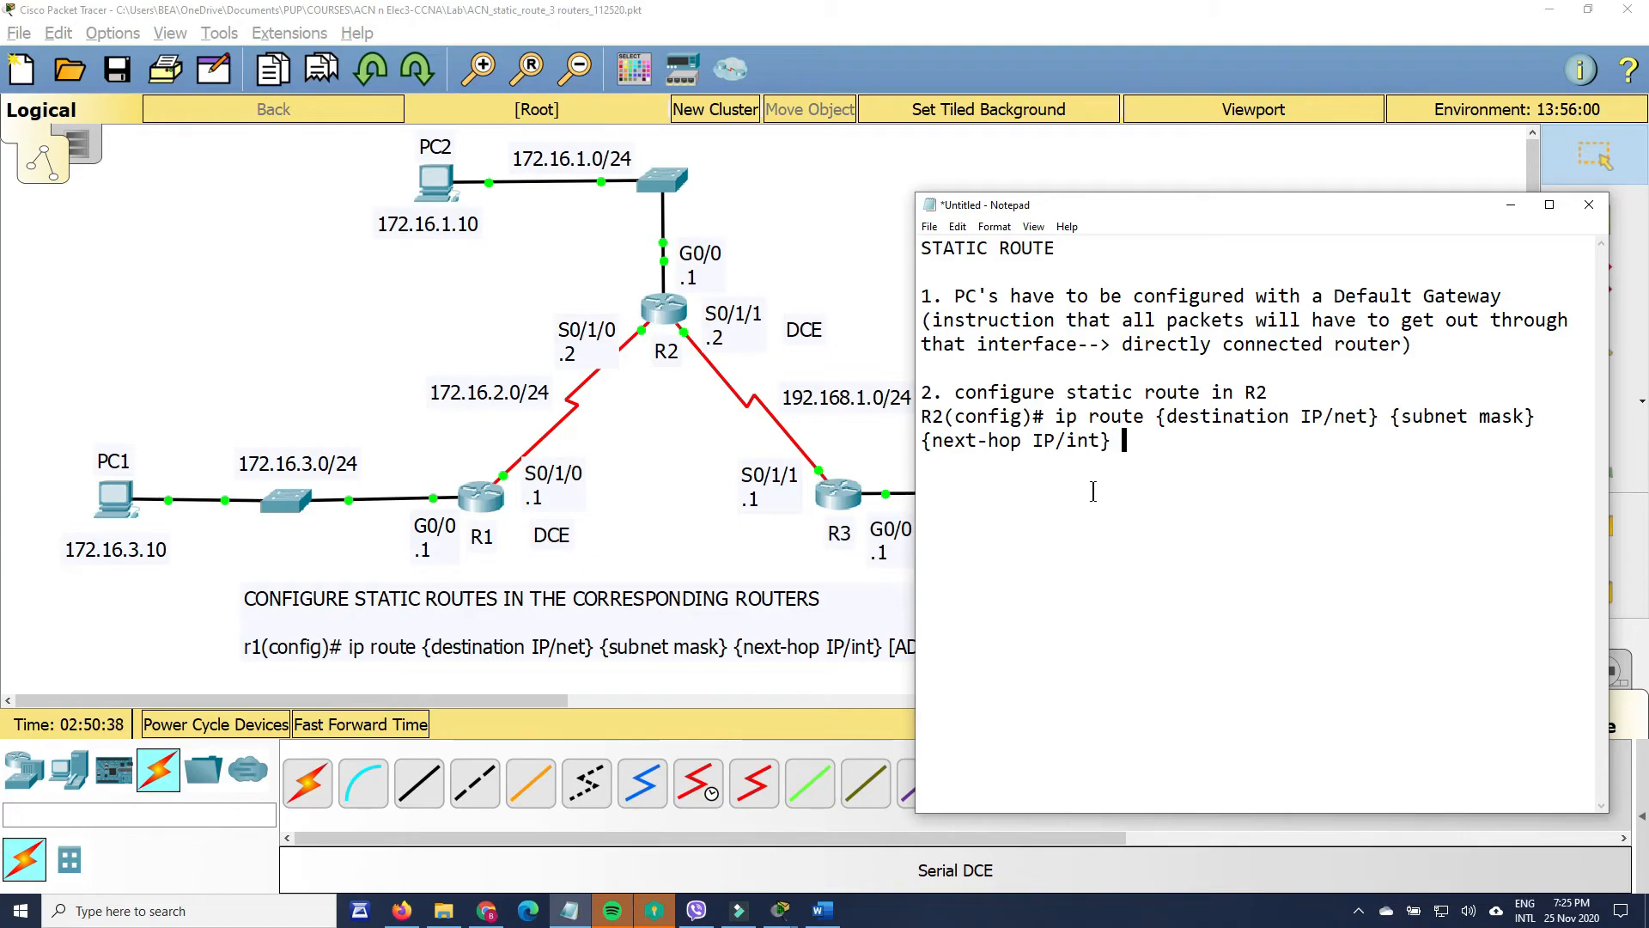
{"action": "left_click", "coordinate": [1067, 442]}
{"action": "type", "text": "direct"}
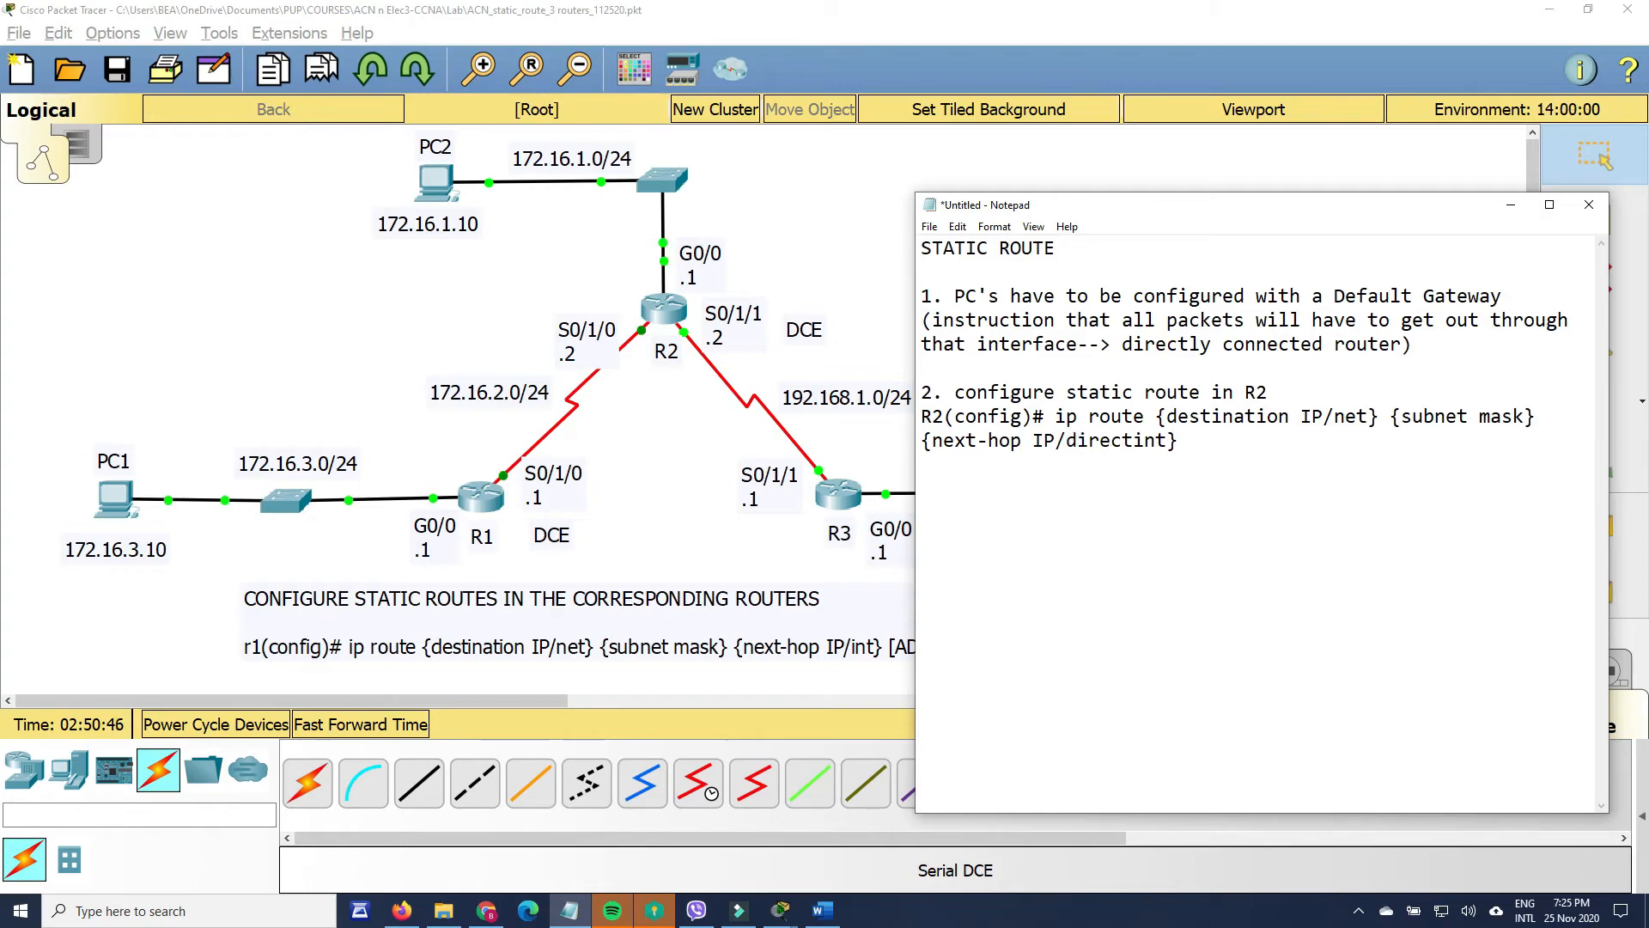
{"action": "type", "text": "ly-c"}
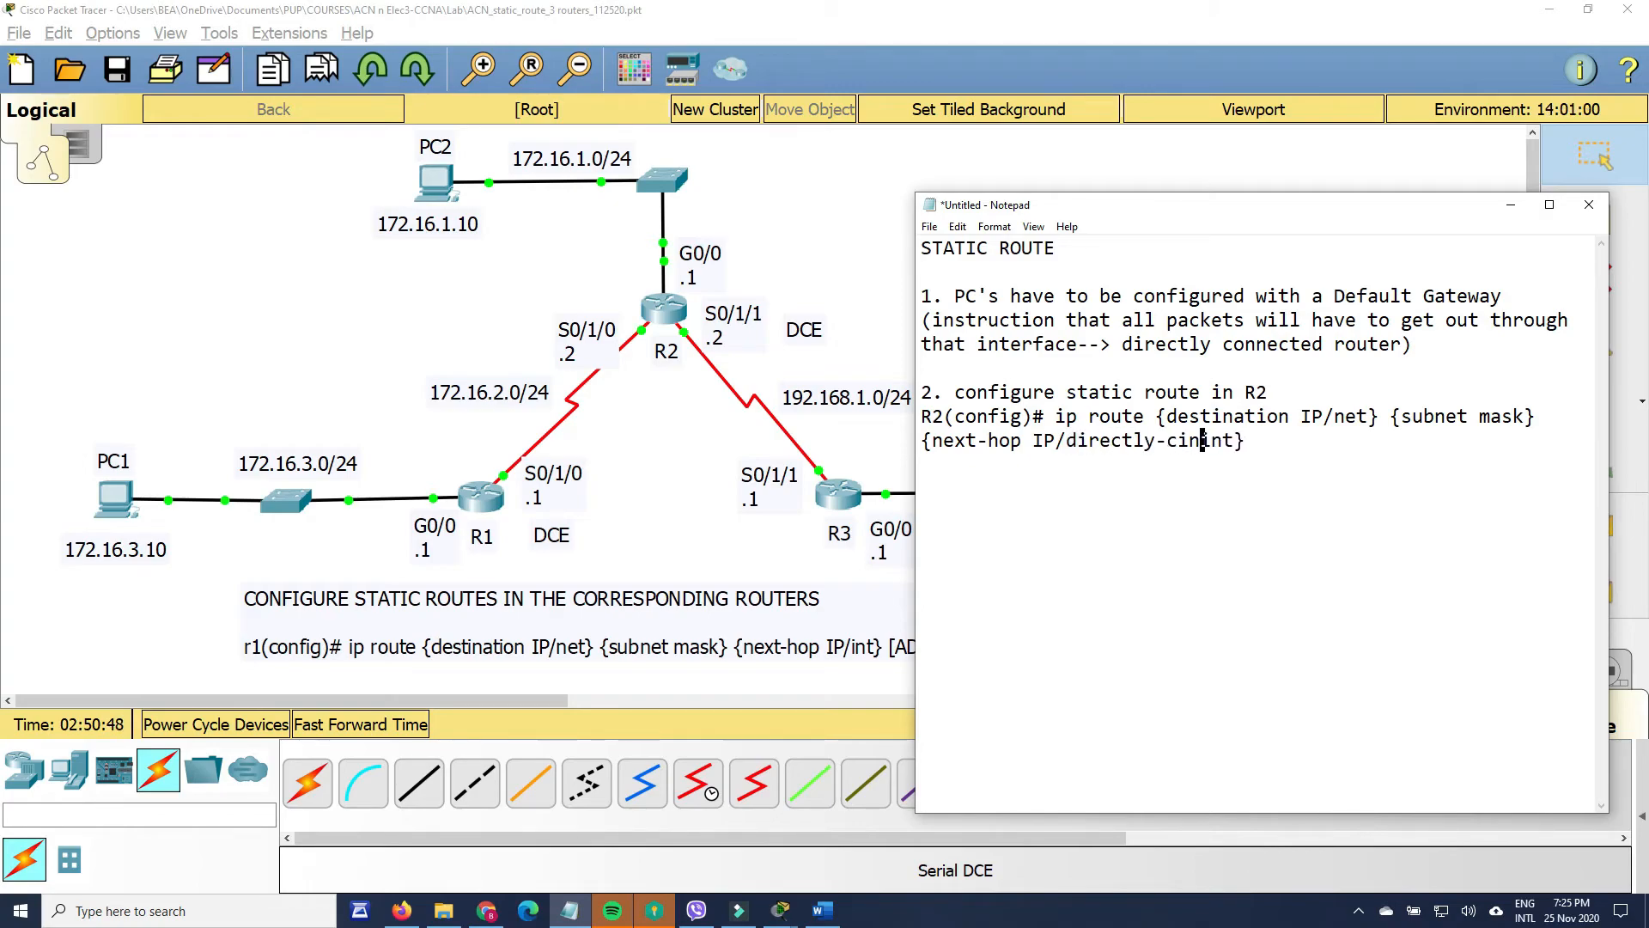
{"action": "type", "text": "onnected"}
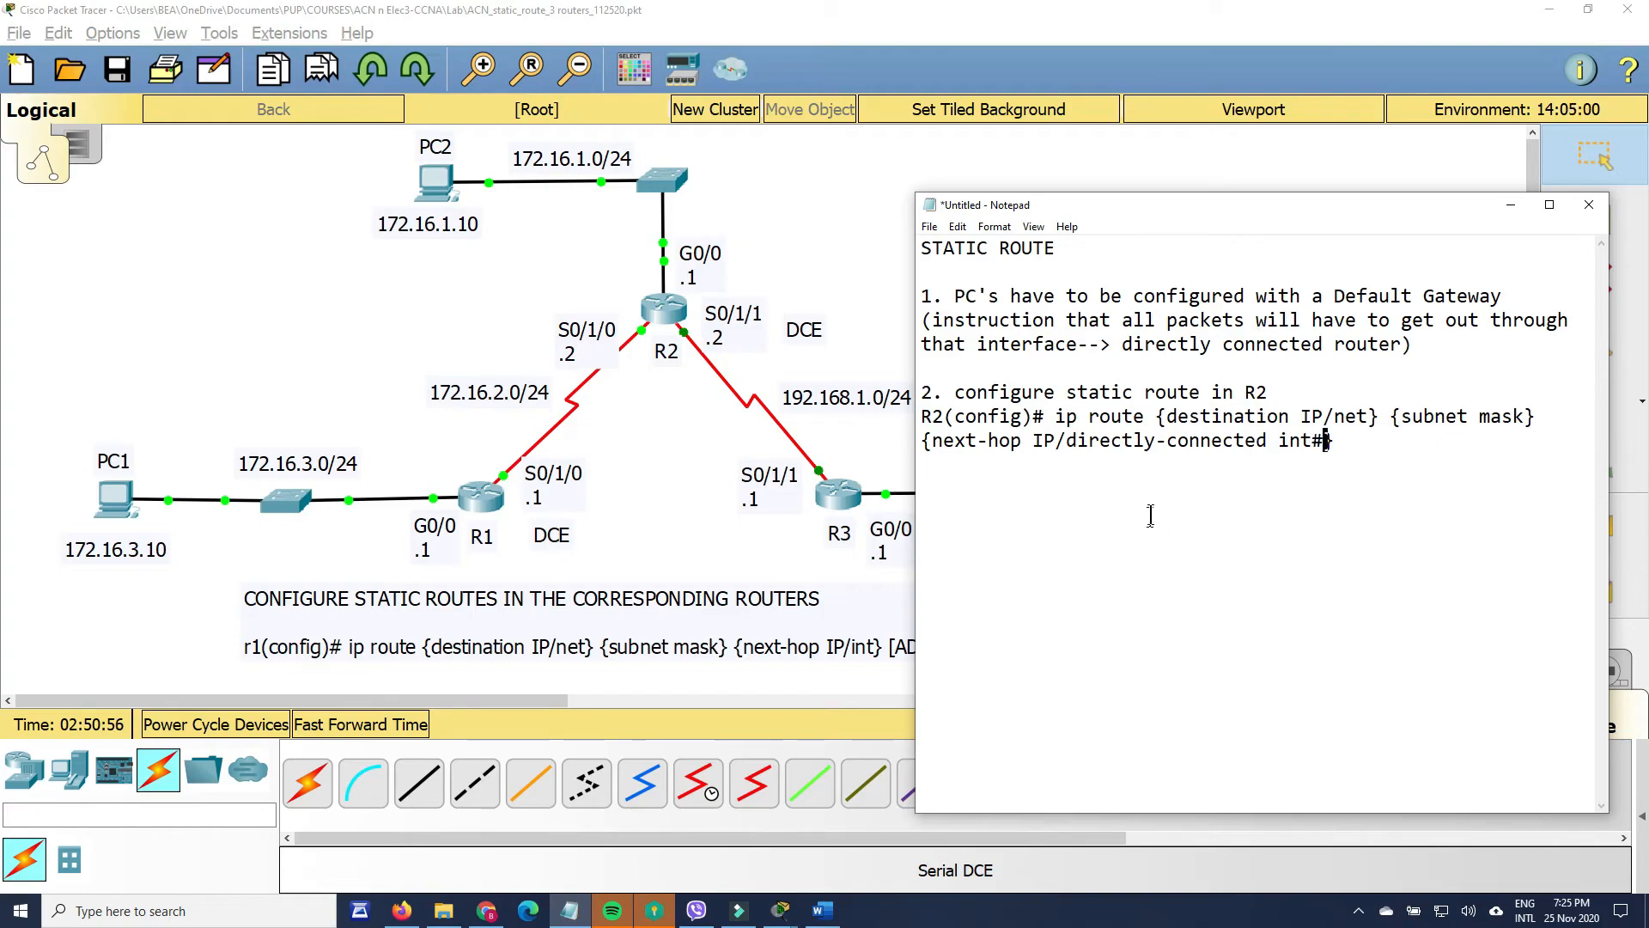
- Copy the expanded next-hop parameter from Notepad and replace {next-hop IP/int} with it in the topology's text note
{"action": "left_click_drag", "start_coordinate": [1341, 440], "coordinate": [918, 441]}
{"action": "key", "text": "ctrl+c"}
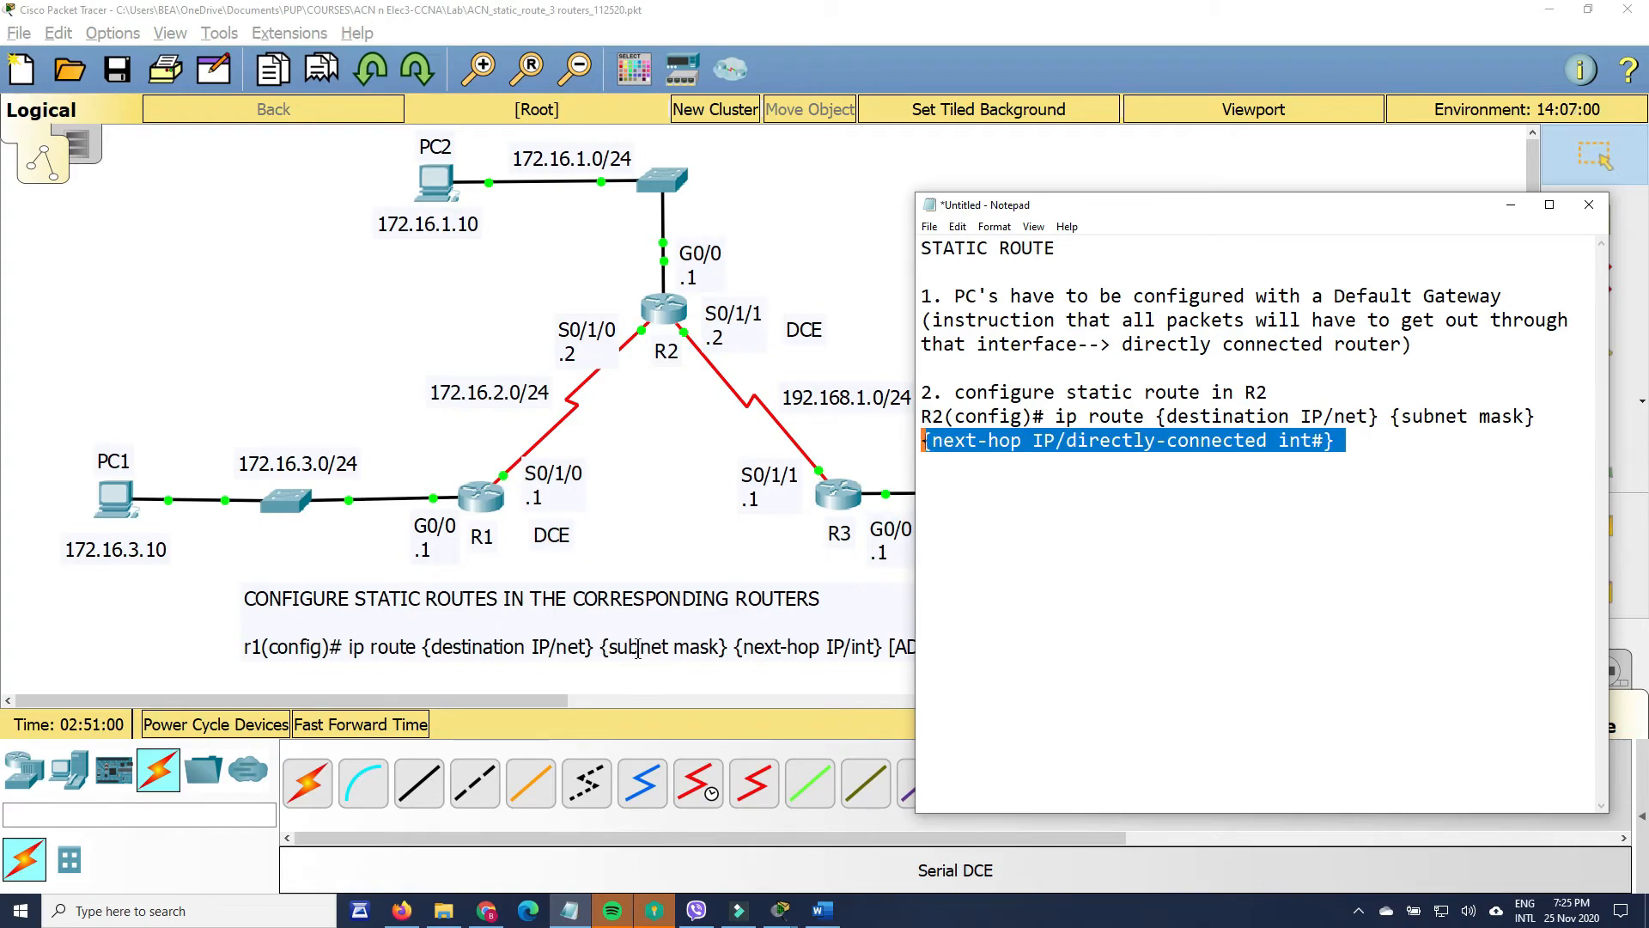
{"action": "left_click", "coordinate": [571, 646]}
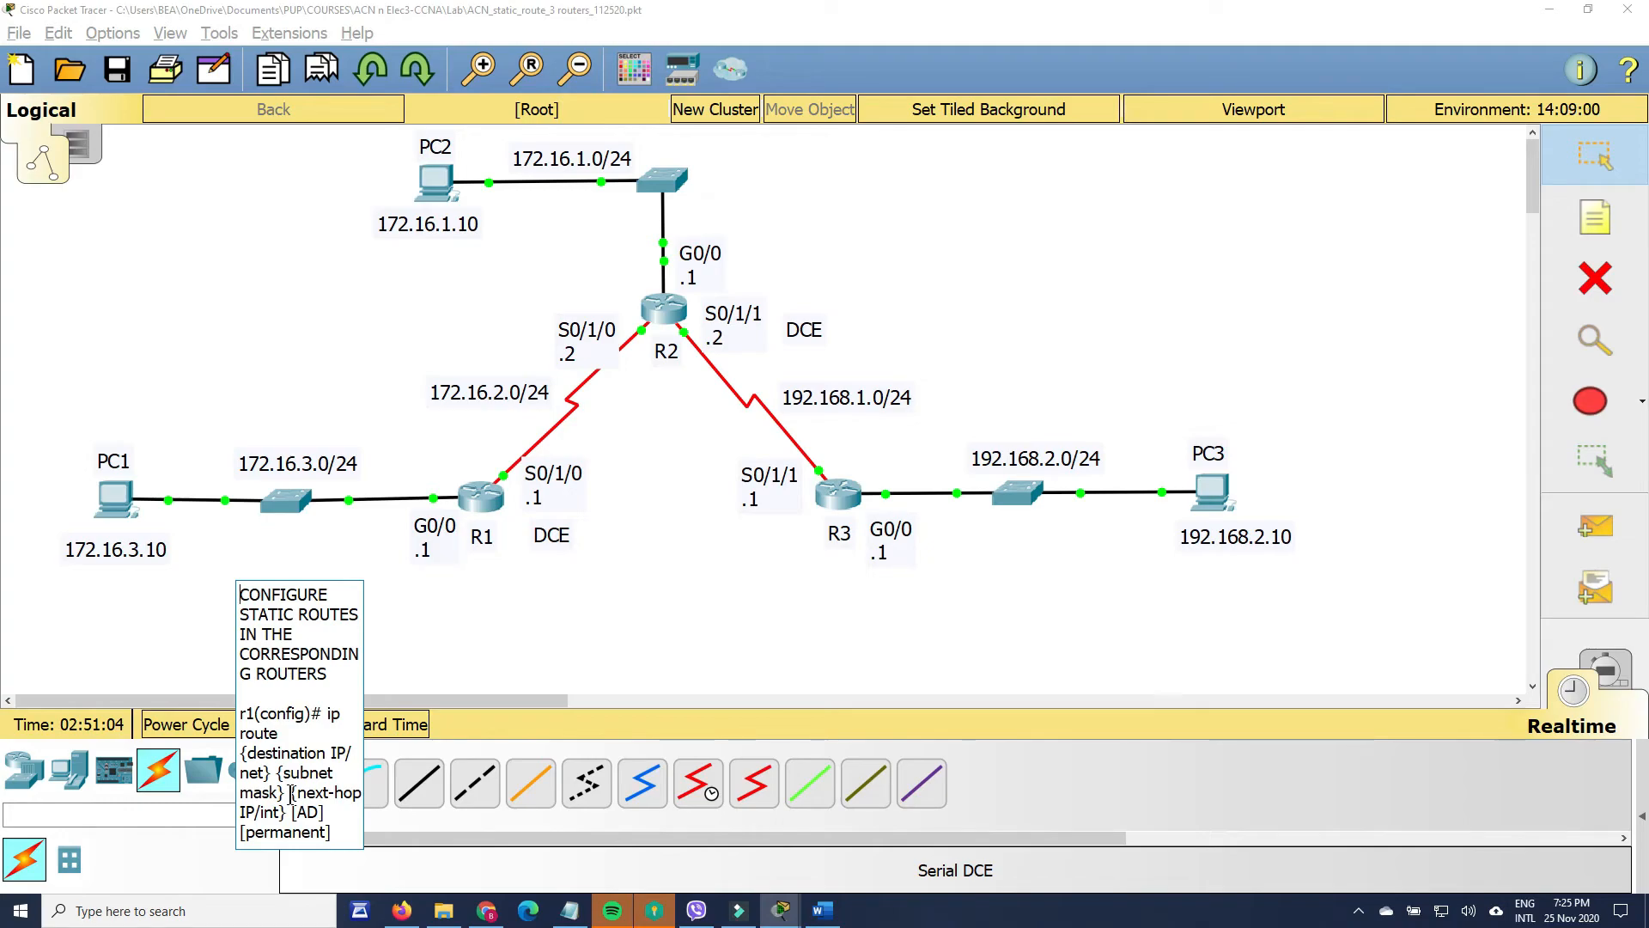
{"action": "mouse_move", "coordinate": [291, 792]}
{"action": "left_mouse_down"}
{"action": "mouse_move", "coordinate": [320, 801]}
{"action": "mouse_move", "coordinate": [294, 813]}
{"action": "left_mouse_up"}
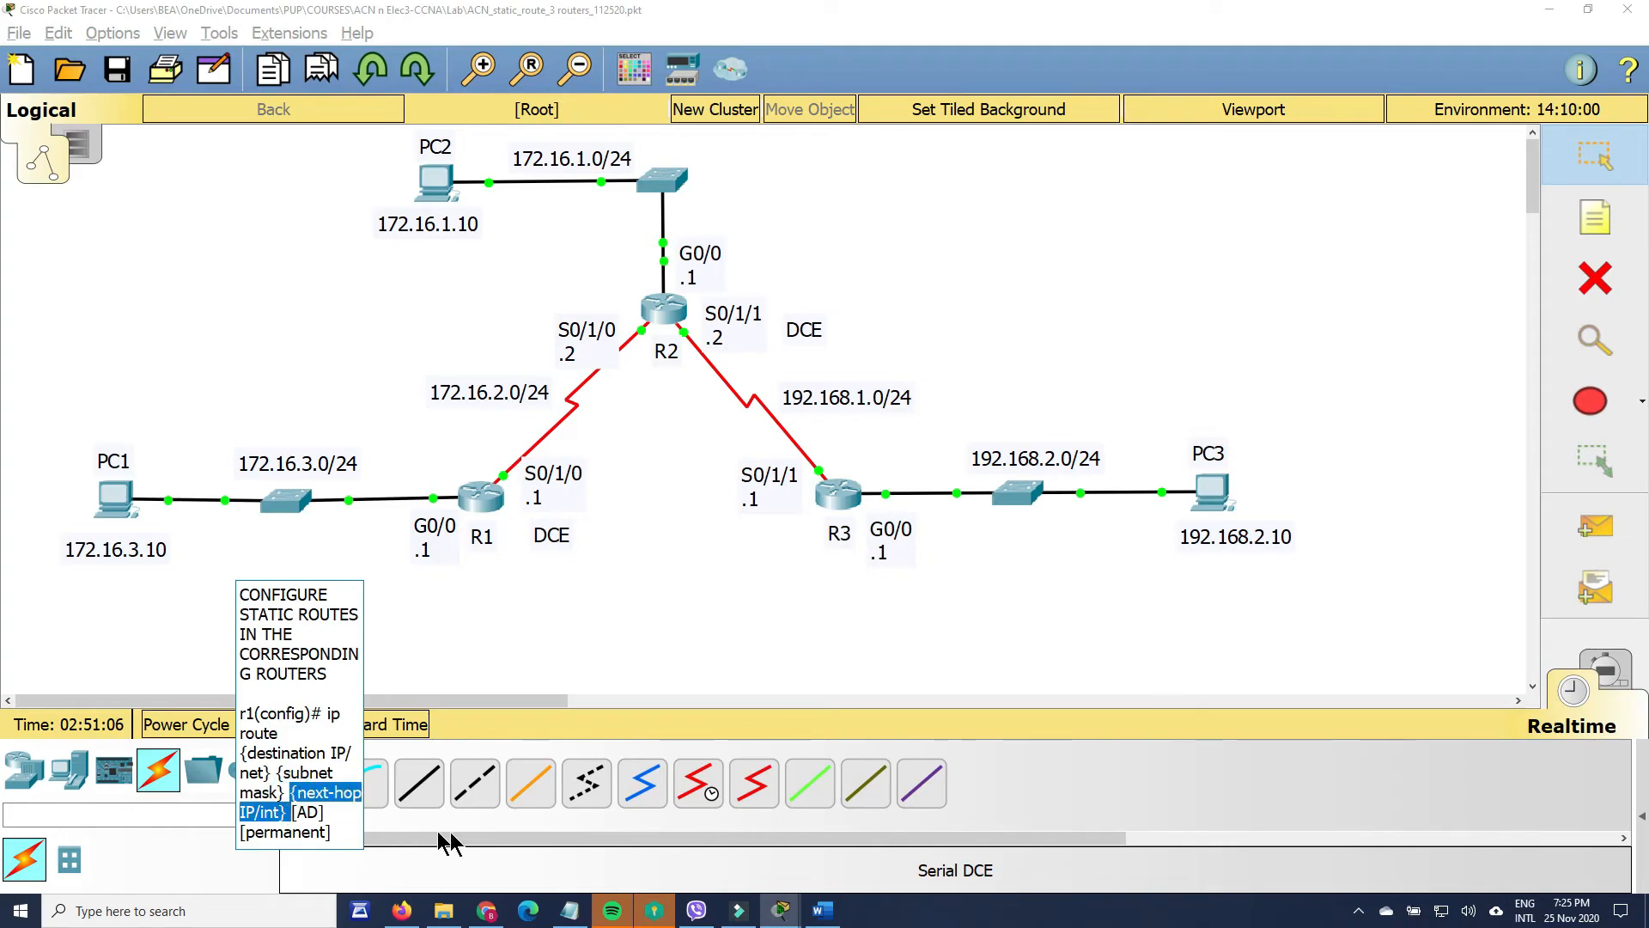
{"action": "key", "text": "ctrl+v"}
{"action": "left_click", "coordinate": [638, 613]}
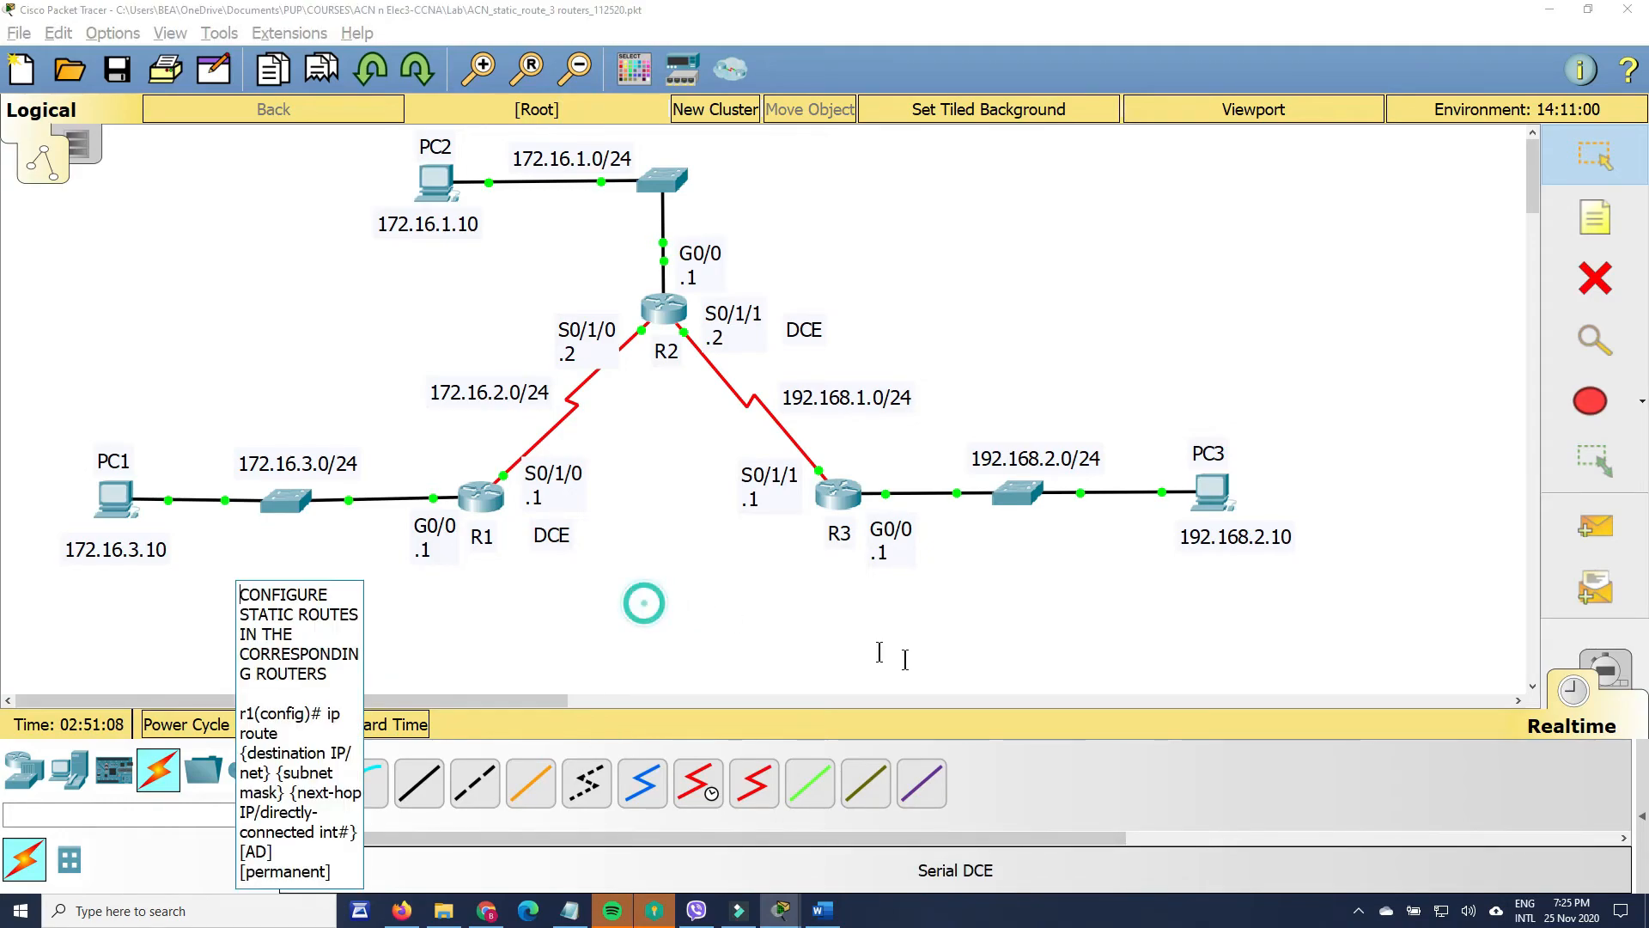
{"action": "left_click", "coordinate": [1330, 593]}
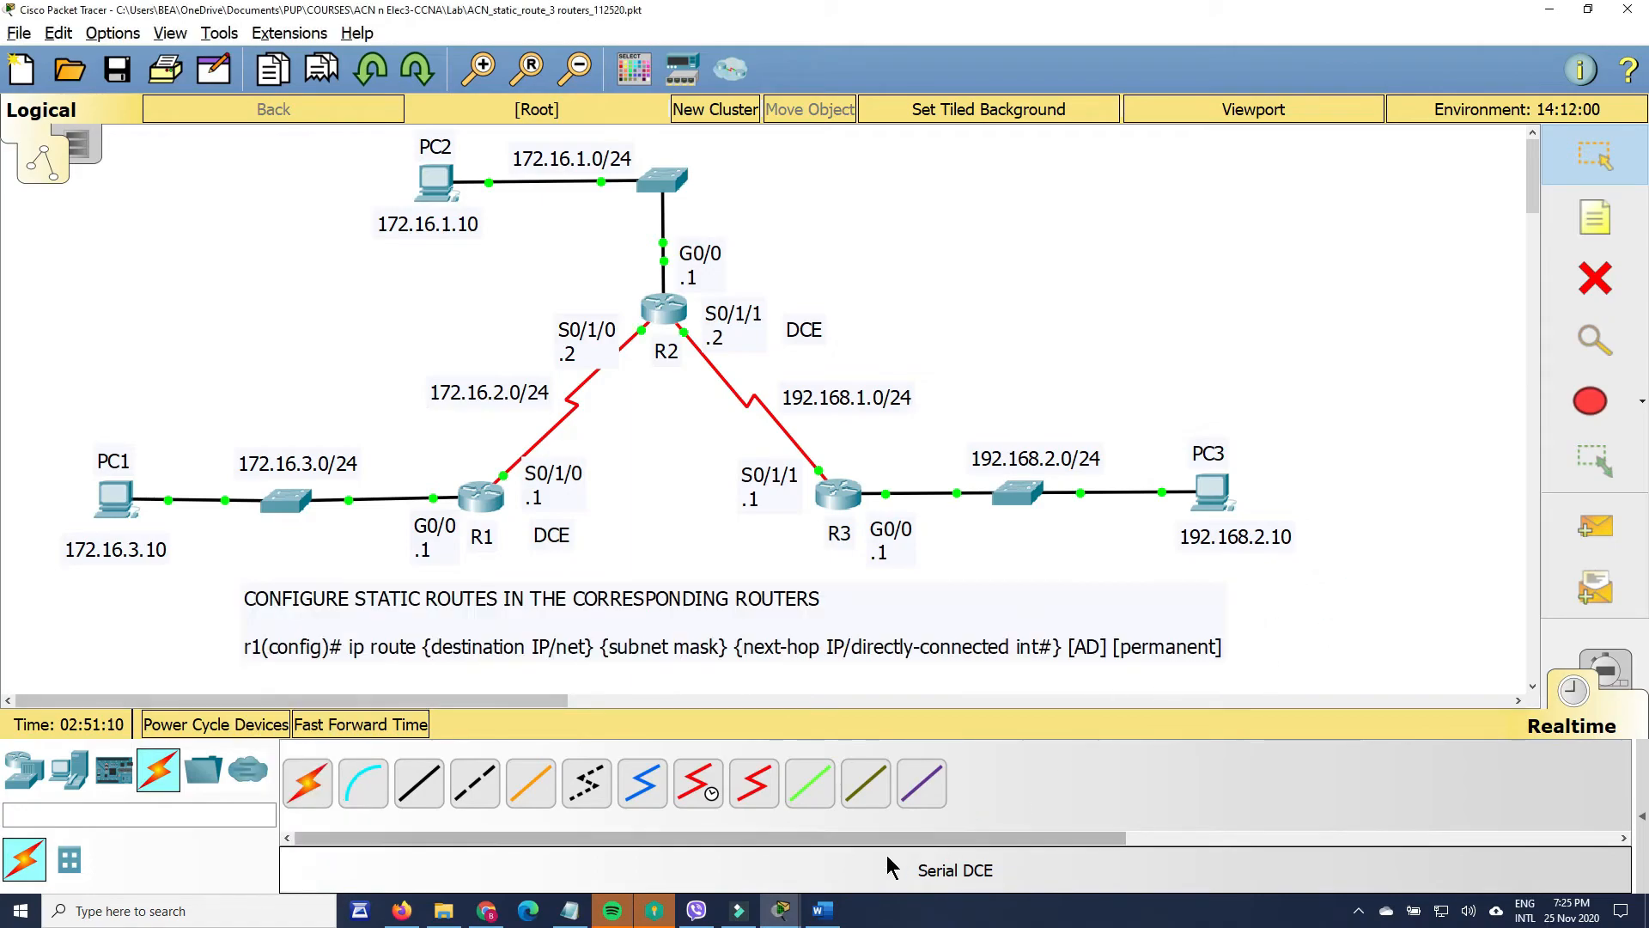
- Return to Notepad and start item 3 below the ip route command with the word "configure"
{"action": "left_click", "coordinate": [569, 911]}
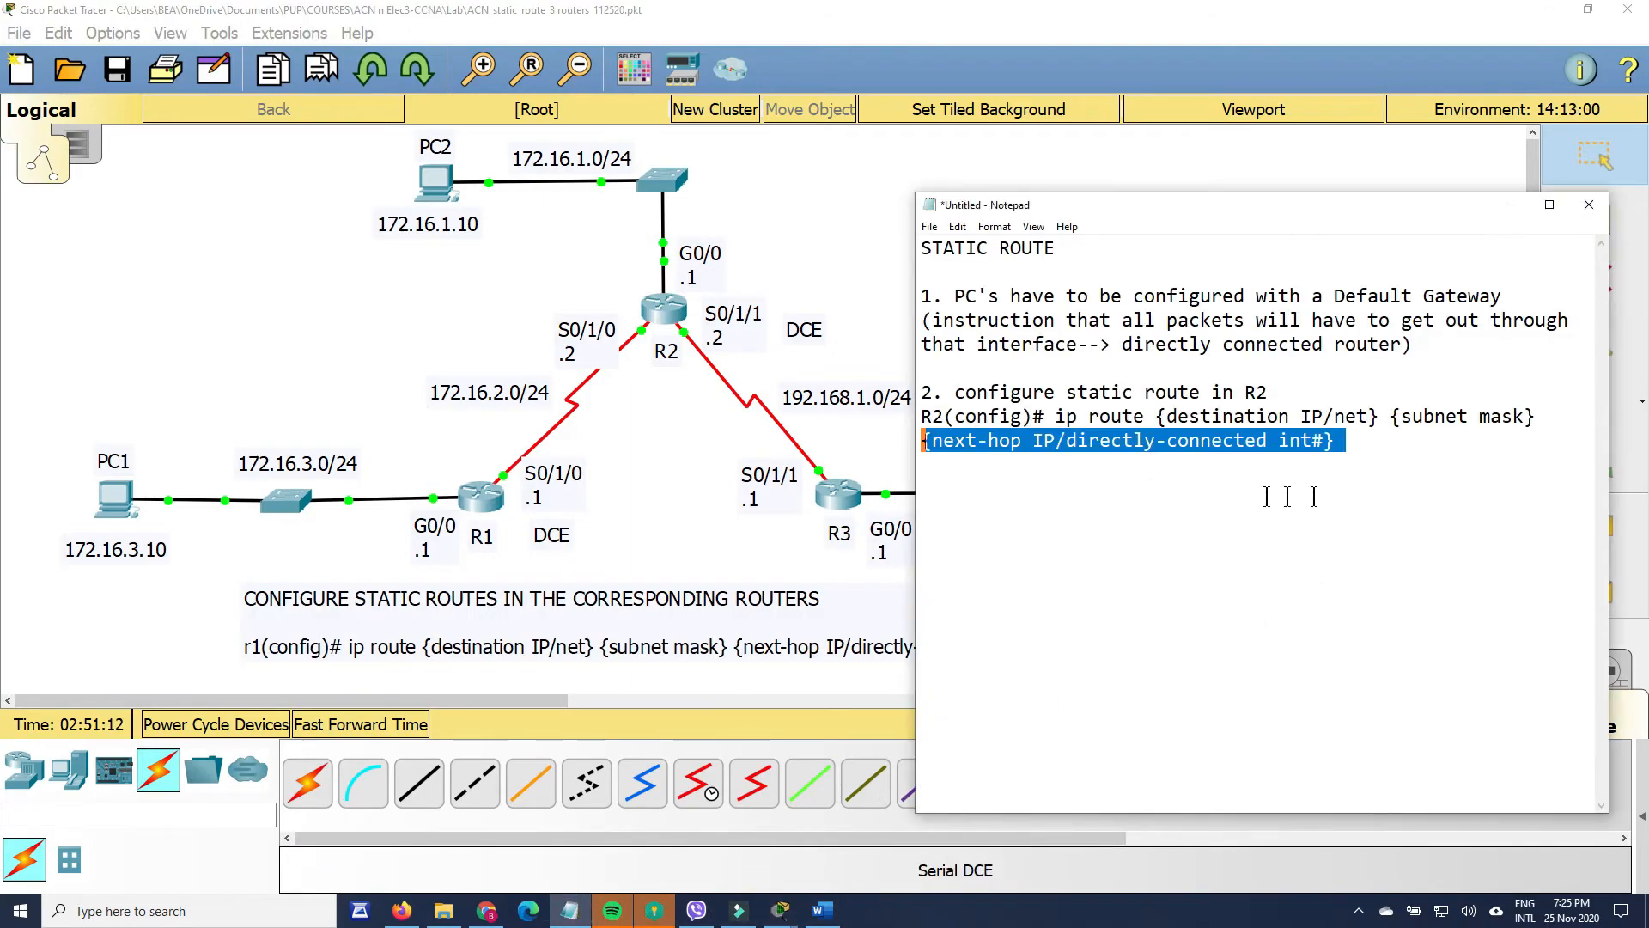
{"action": "left_click", "coordinate": [1374, 451]}
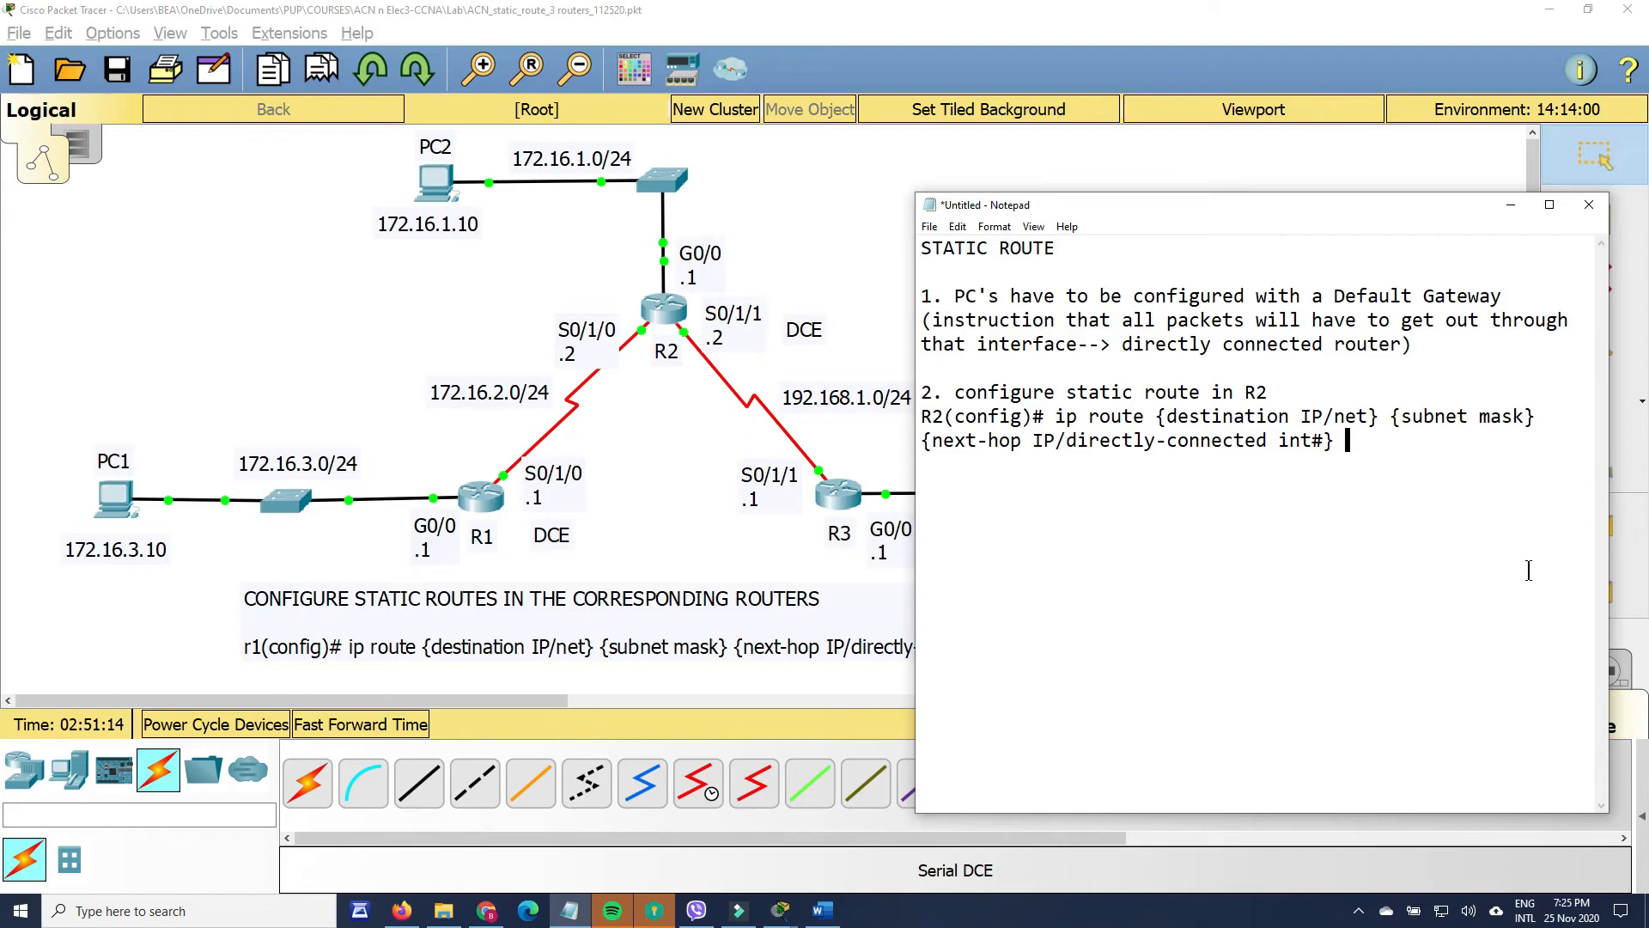
{"action": "key", "text": "Return"}
{"action": "type", "text": "3. config"}
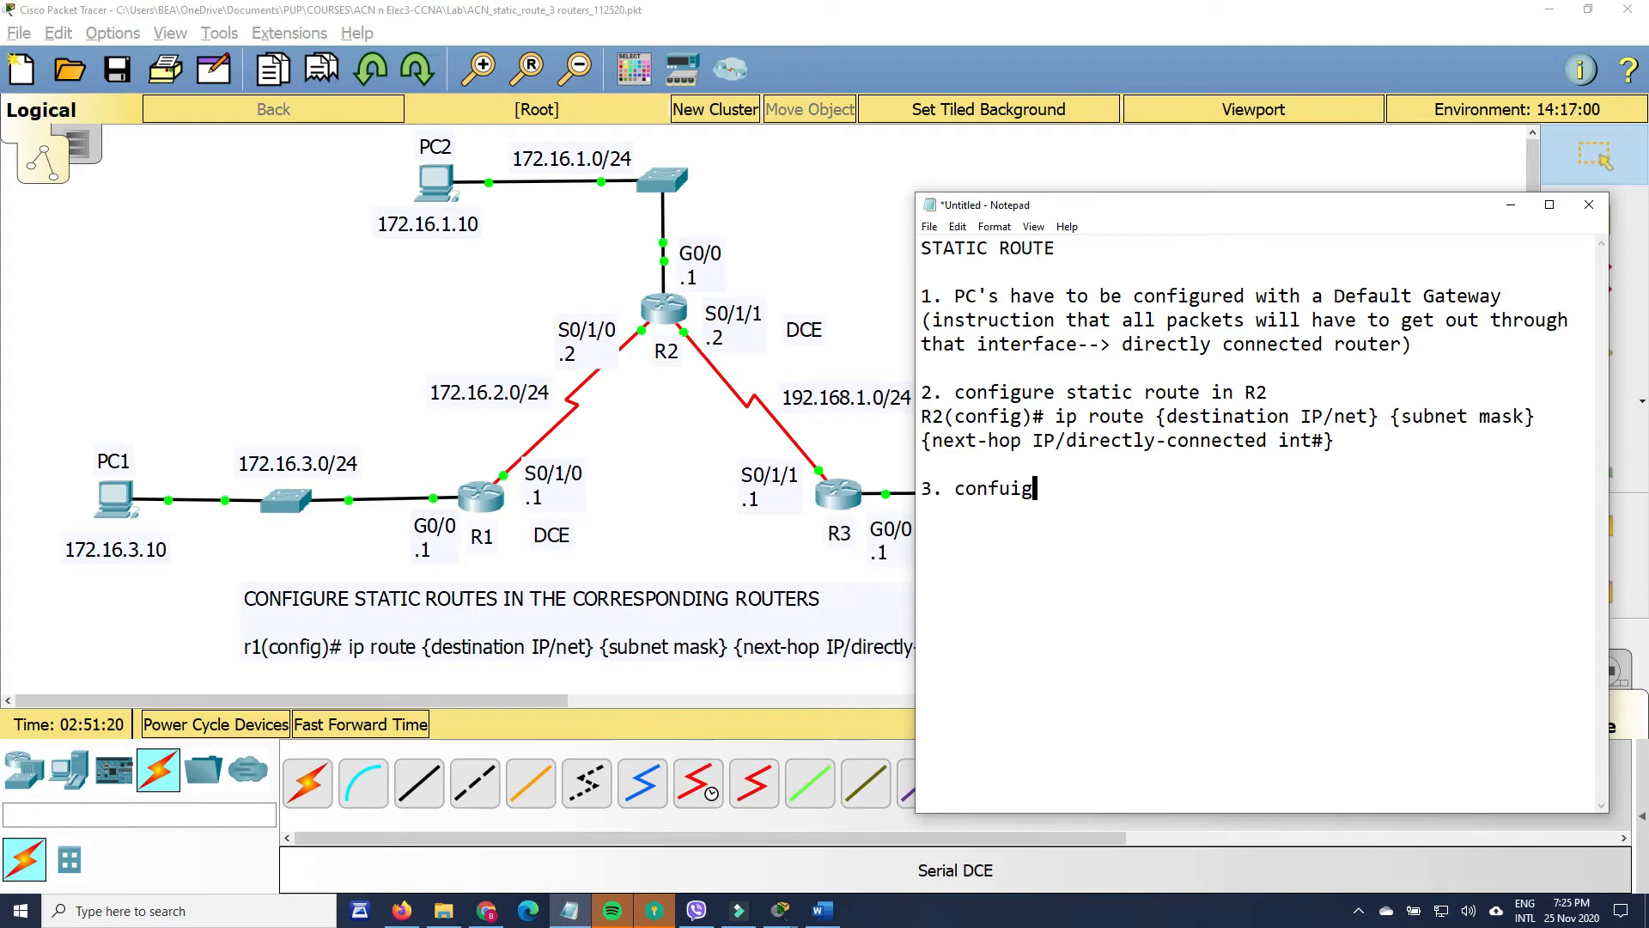
{"action": "key", "text": "BackSpace"}
{"action": "key", "text": "BackSpace"}
{"action": "type", "text": "igure"}
- Extend the heading of item 2 with "and R3" after R2
{"action": "left_click", "coordinate": [1279, 393]}
{"action": "type", "text": "and R"}
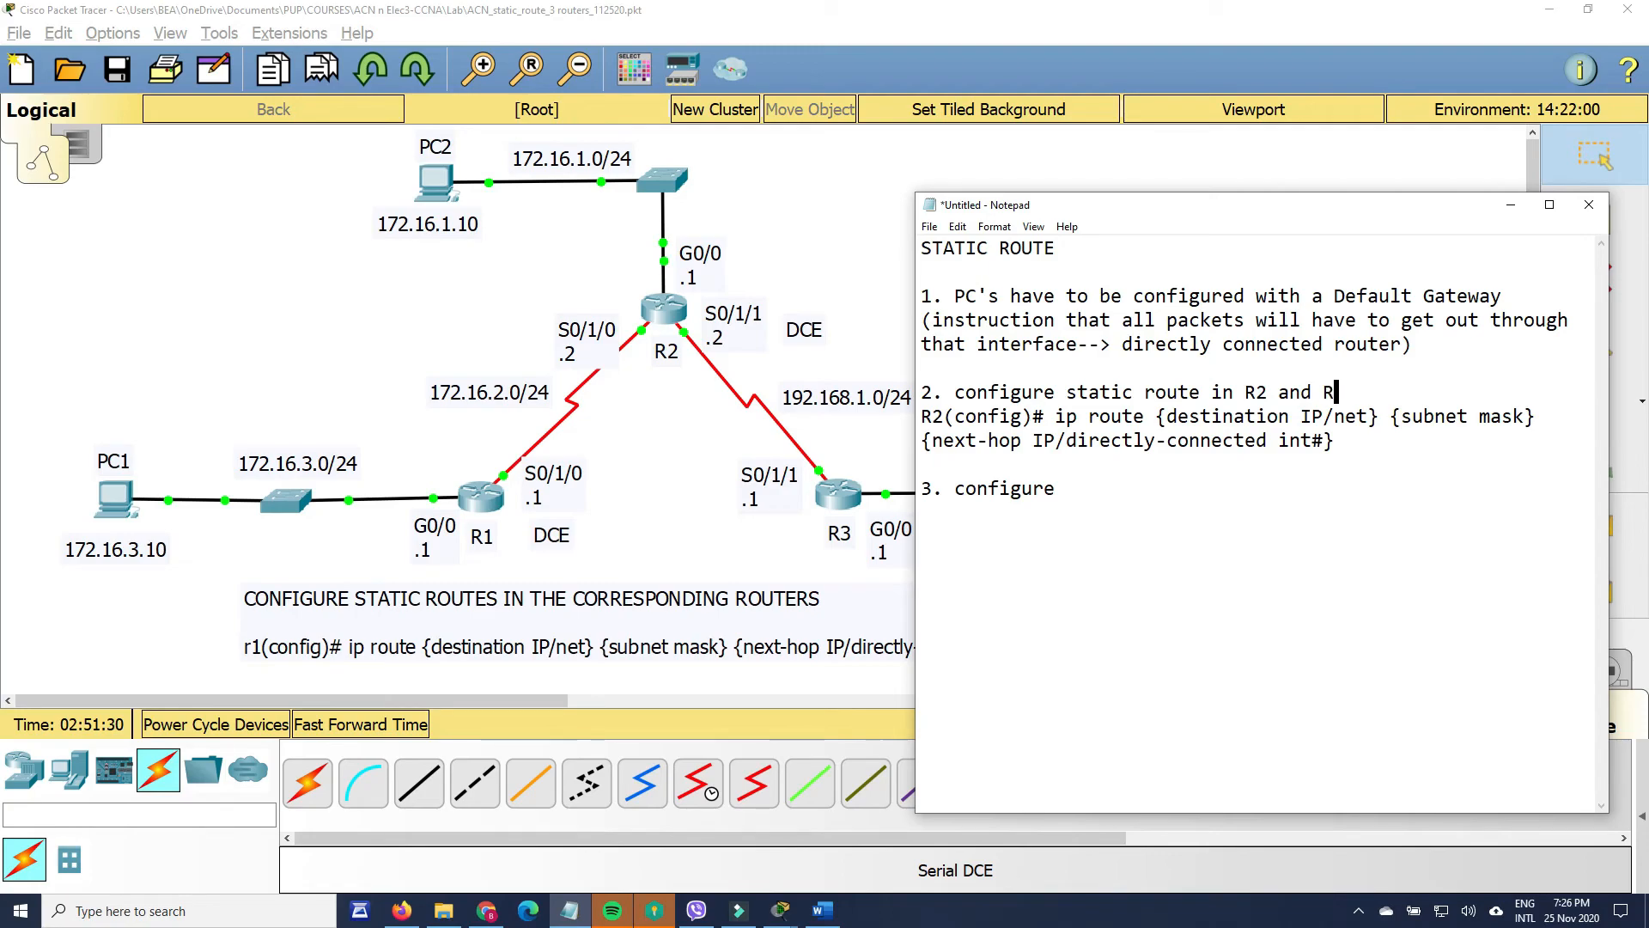
{"action": "type", "text": "3"}
- Complete item 3 of the note so it reads "configure static route for the returning traffic"
{"action": "left_click", "coordinate": [1121, 503]}
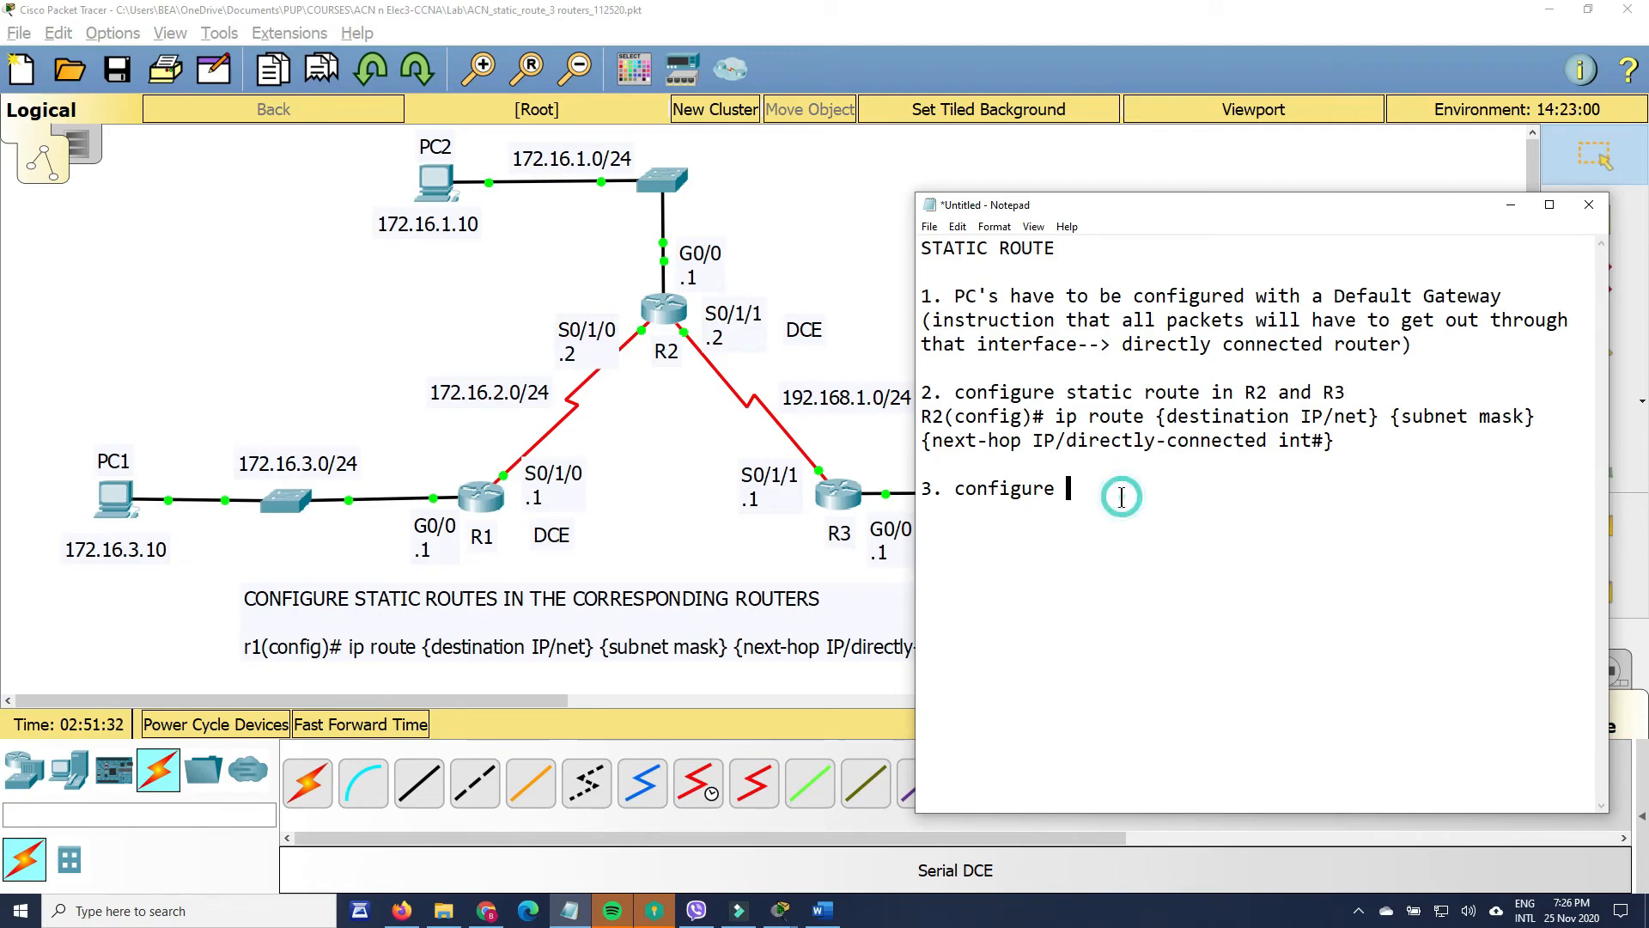
{"action": "type", "text": "stati"}
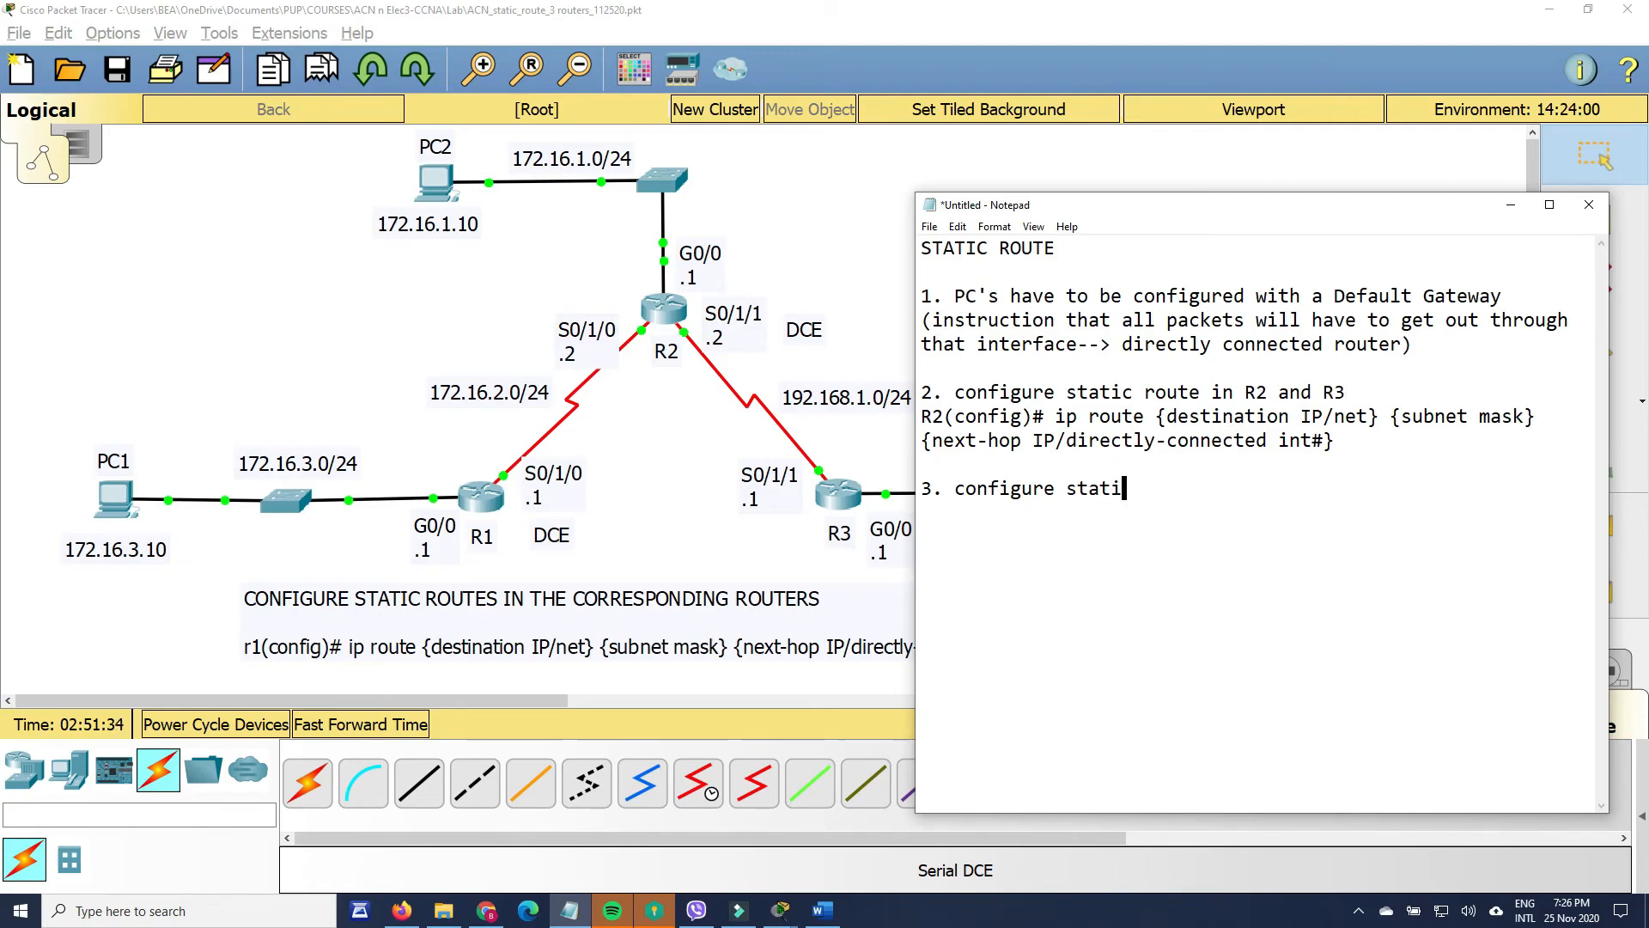
{"action": "type", "text": "c route for the ret"}
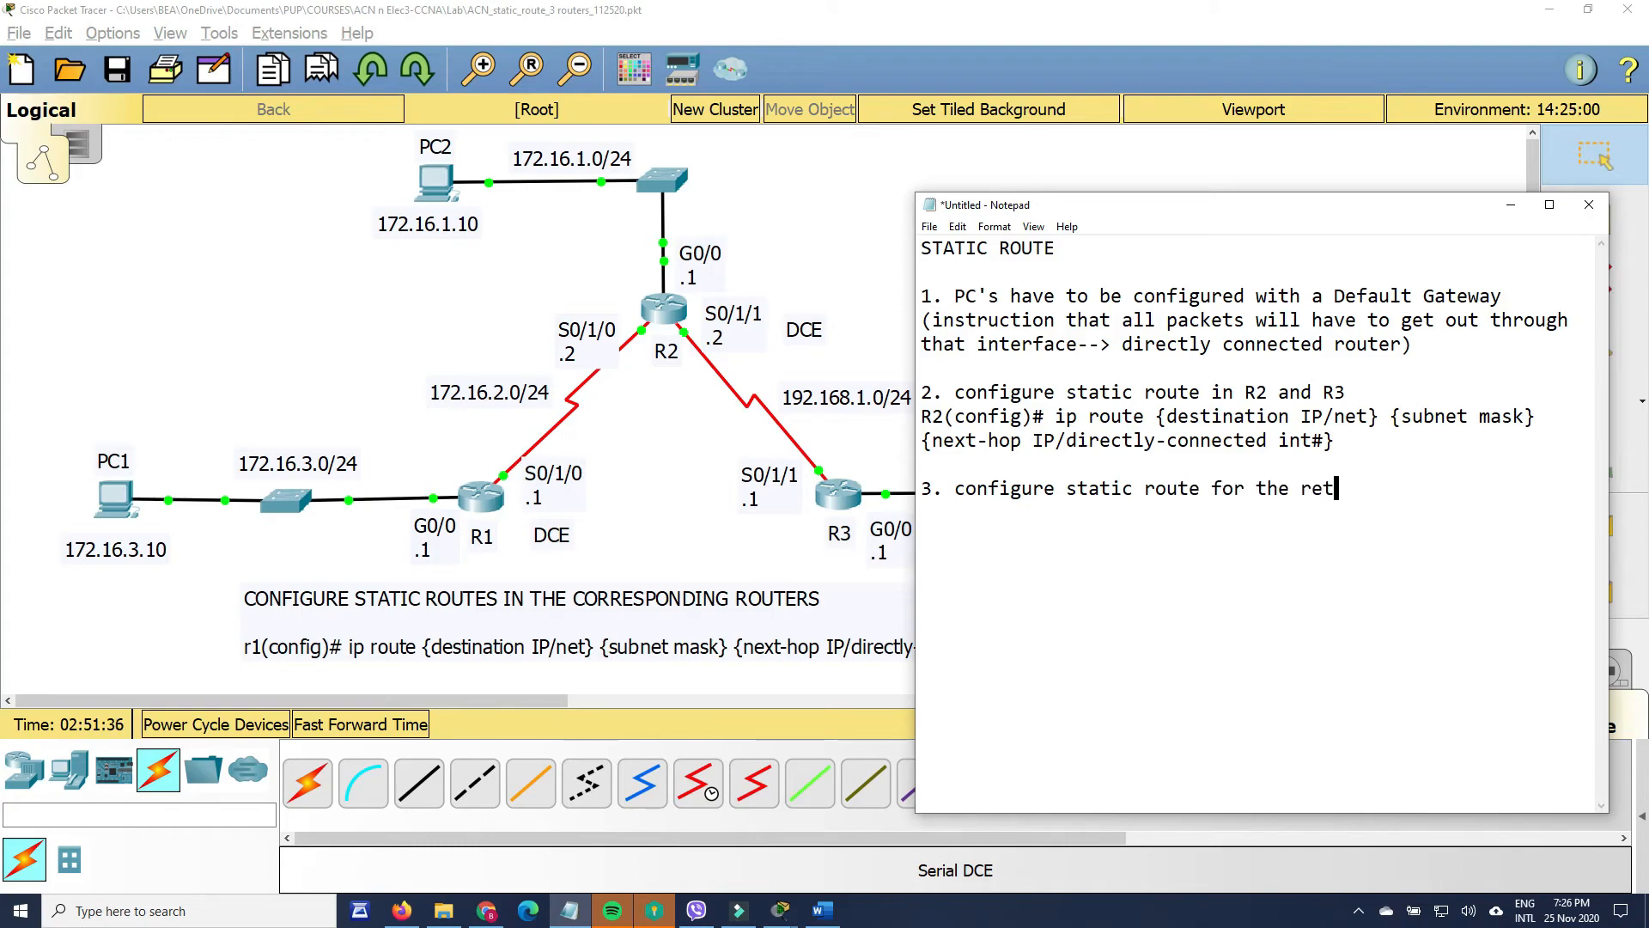
{"action": "type", "text": "urning traffic"}
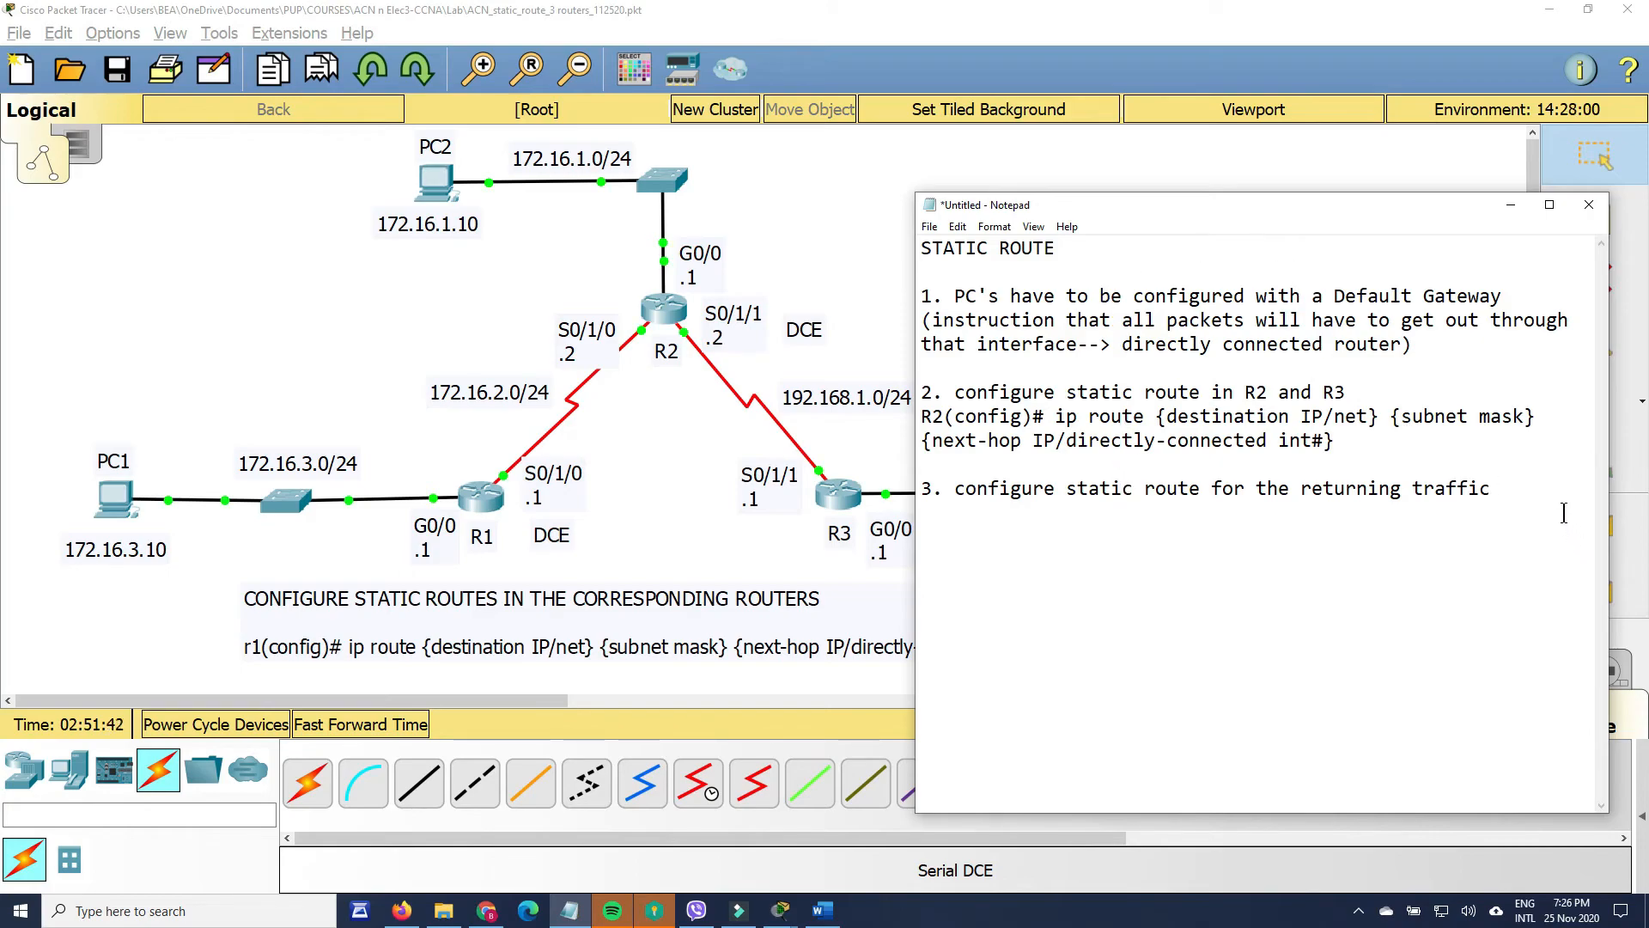
- Insert "3. check the routing table - show ip route" above the returning-traffic item and renumber that item as 4
{"action": "key", "text": "Up"}
{"action": "key", "text": "Return"}
{"action": "type", "text": "3. "}
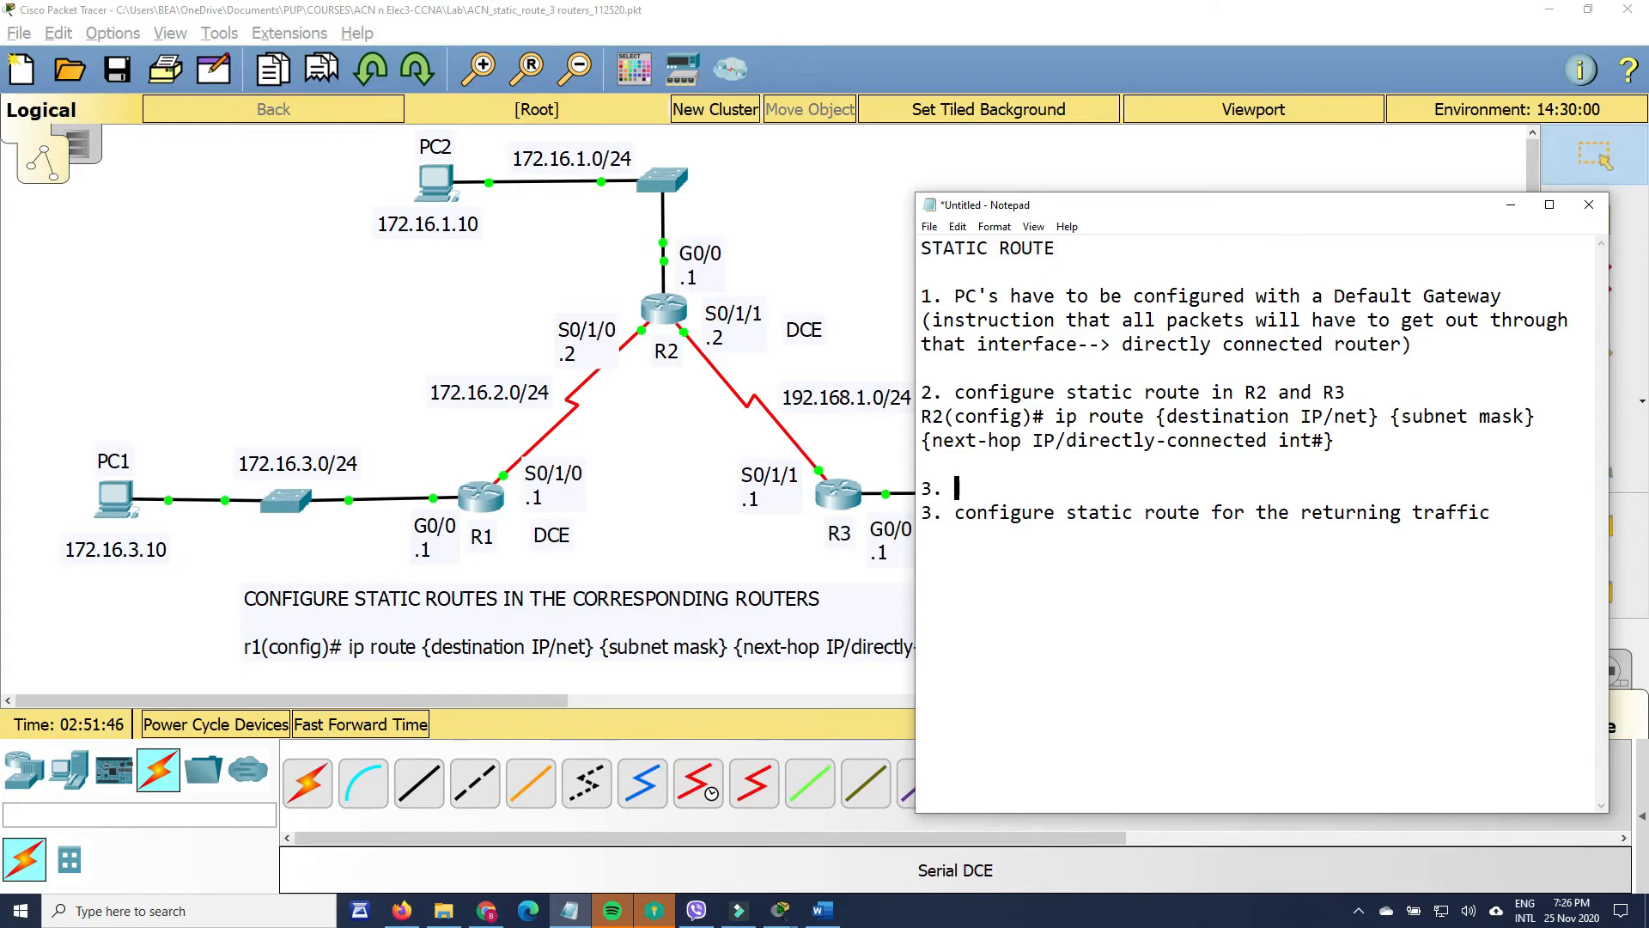
{"action": "type", "text": "check the routing ta"}
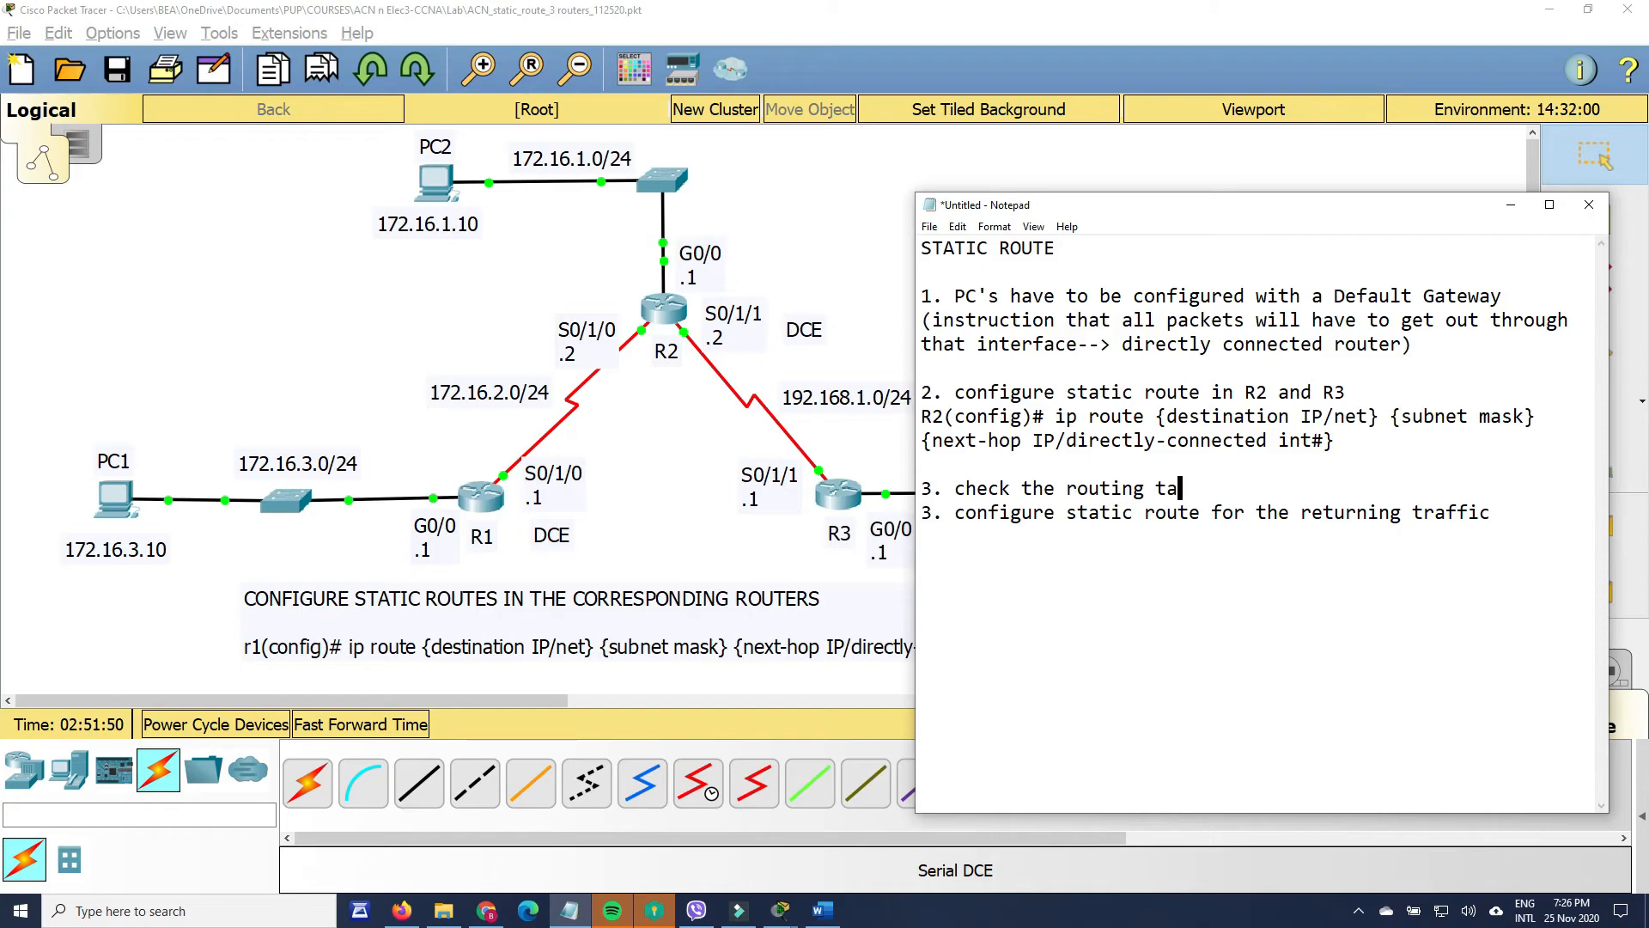
{"action": "type", "text": "ble - show ip route"}
{"action": "key", "text": "Return"}
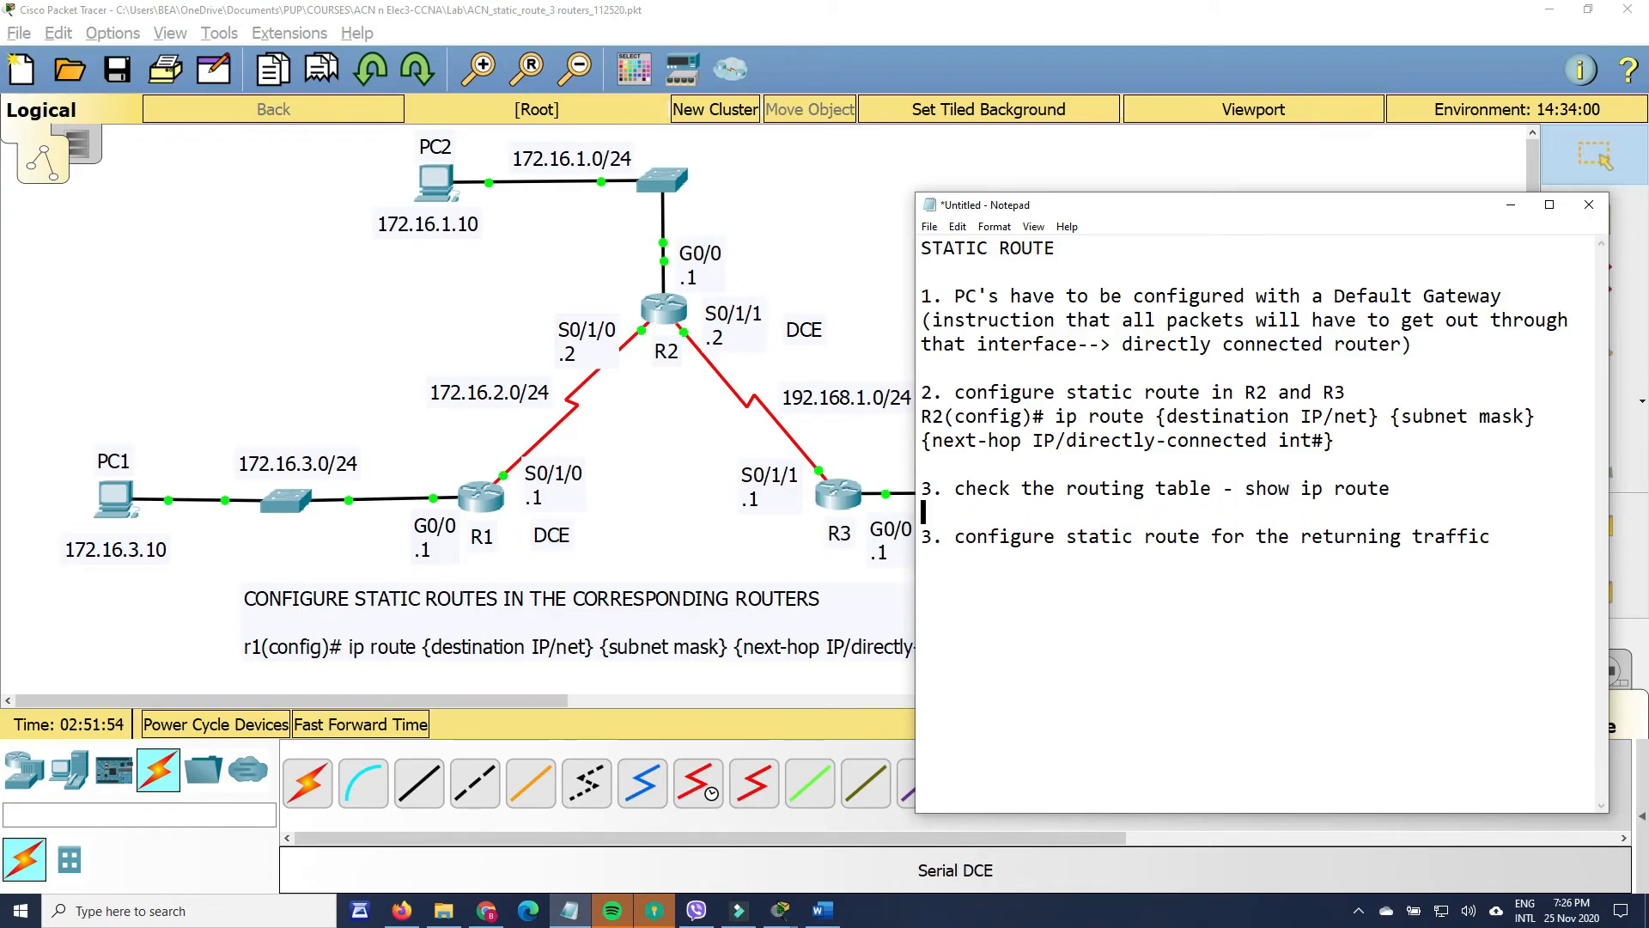
{"action": "left_click", "coordinate": [933, 539]}
{"action": "left_click", "coordinate": [1102, 582]}
- Copy the R2 ip route command from item 2 and paste it on a new line under item 4
{"action": "left_click_drag", "start_coordinate": [1319, 206], "coordinate": [1352, 316]}
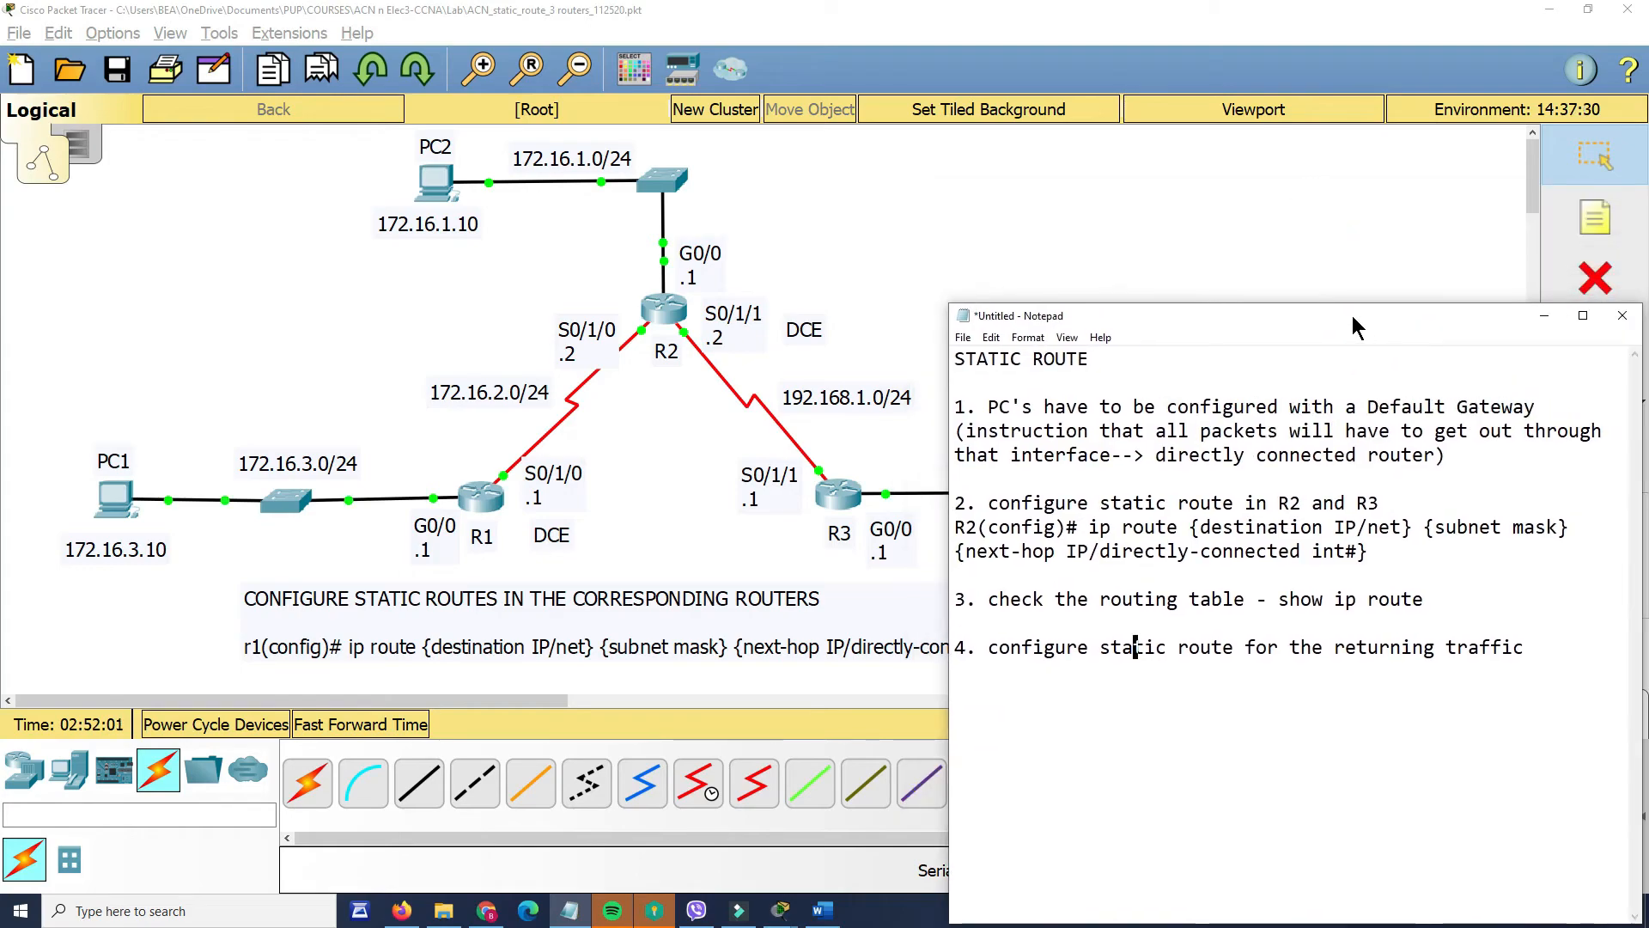
{"action": "left_click", "coordinate": [1407, 562]}
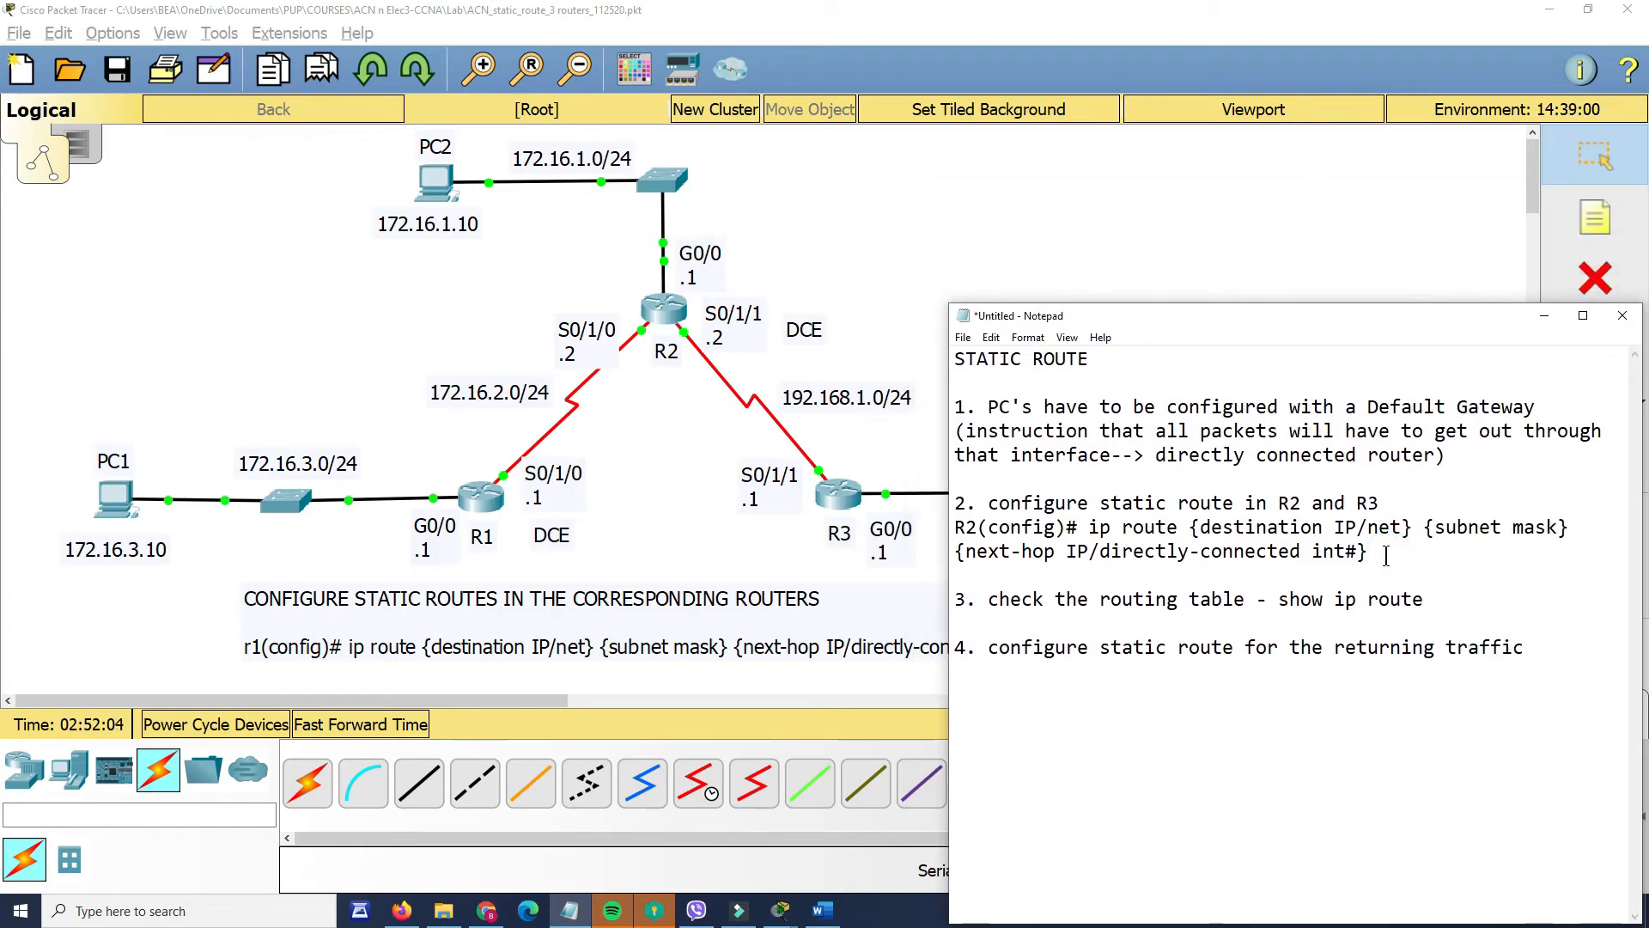
{"action": "left_click_drag", "start_coordinate": [1407, 562], "coordinate": [956, 529]}
{"action": "key", "text": "ctrl+c"}
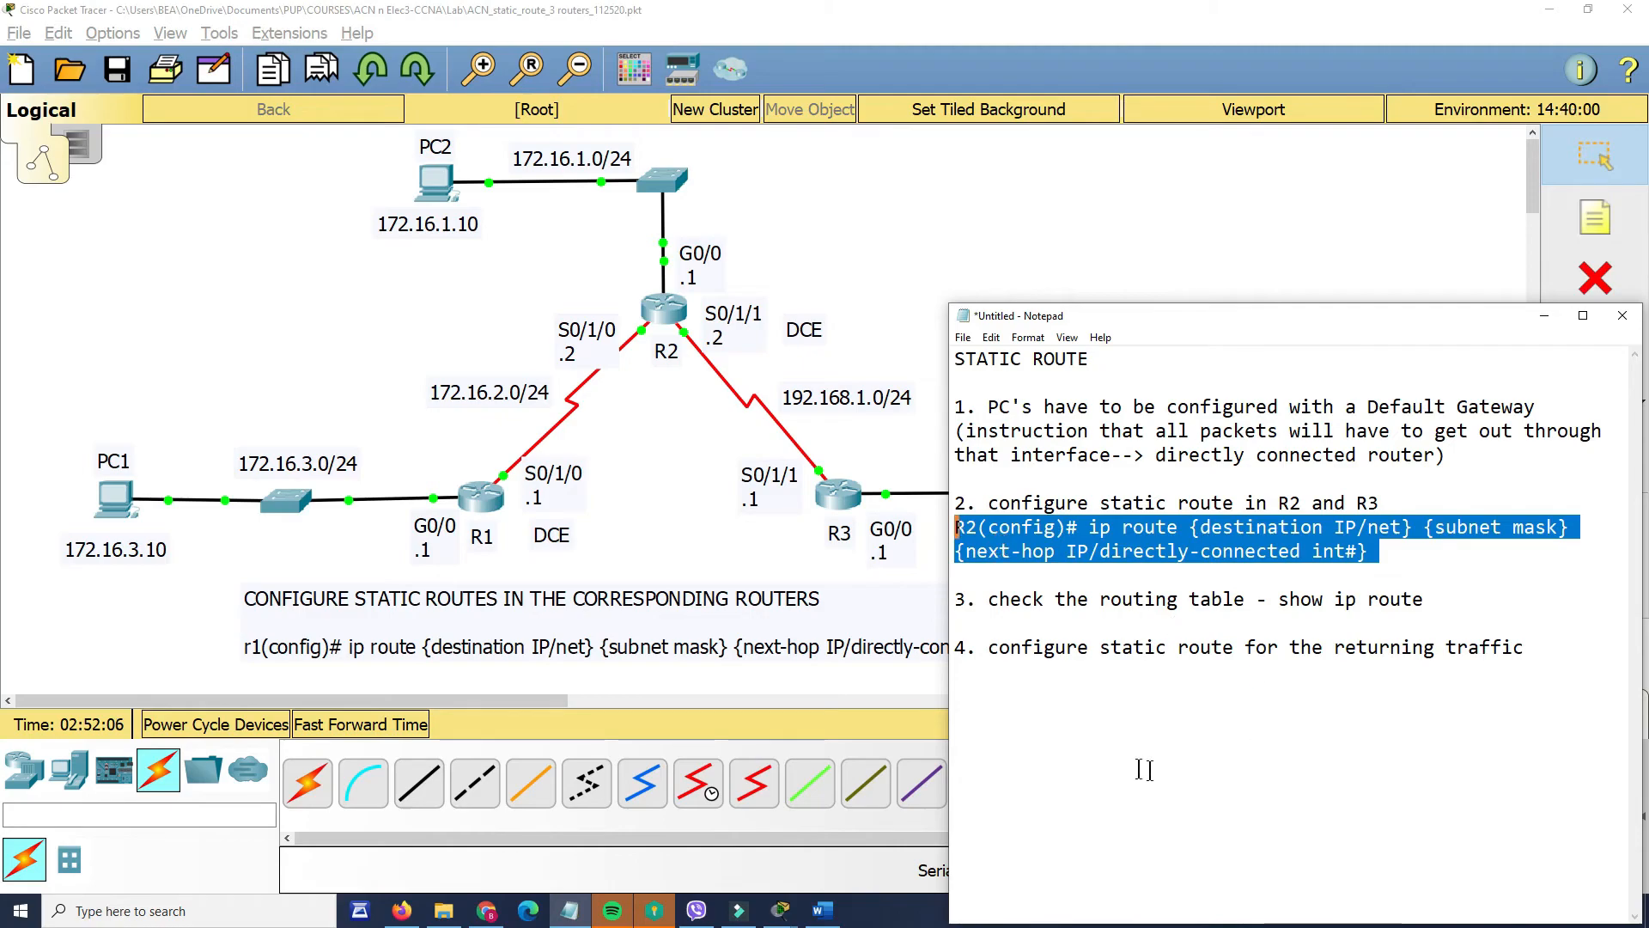
{"action": "left_click", "coordinate": [997, 681]}
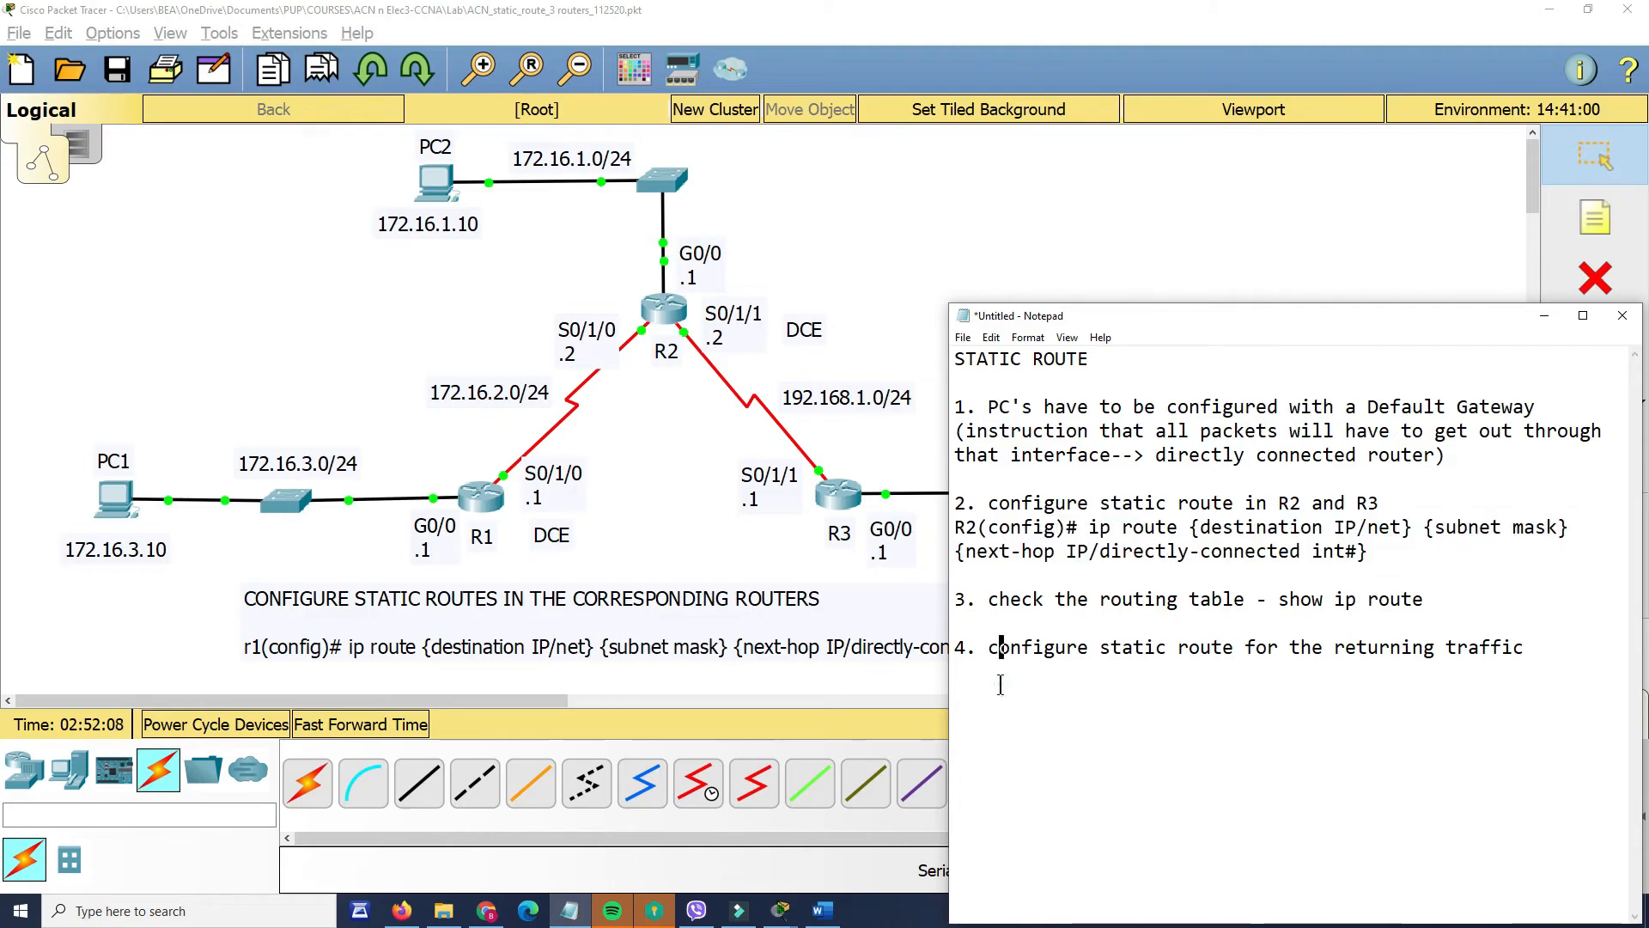
{"action": "left_click", "coordinate": [1535, 650]}
{"action": "key", "text": "Return"}
{"action": "key", "text": "ctrl+v"}
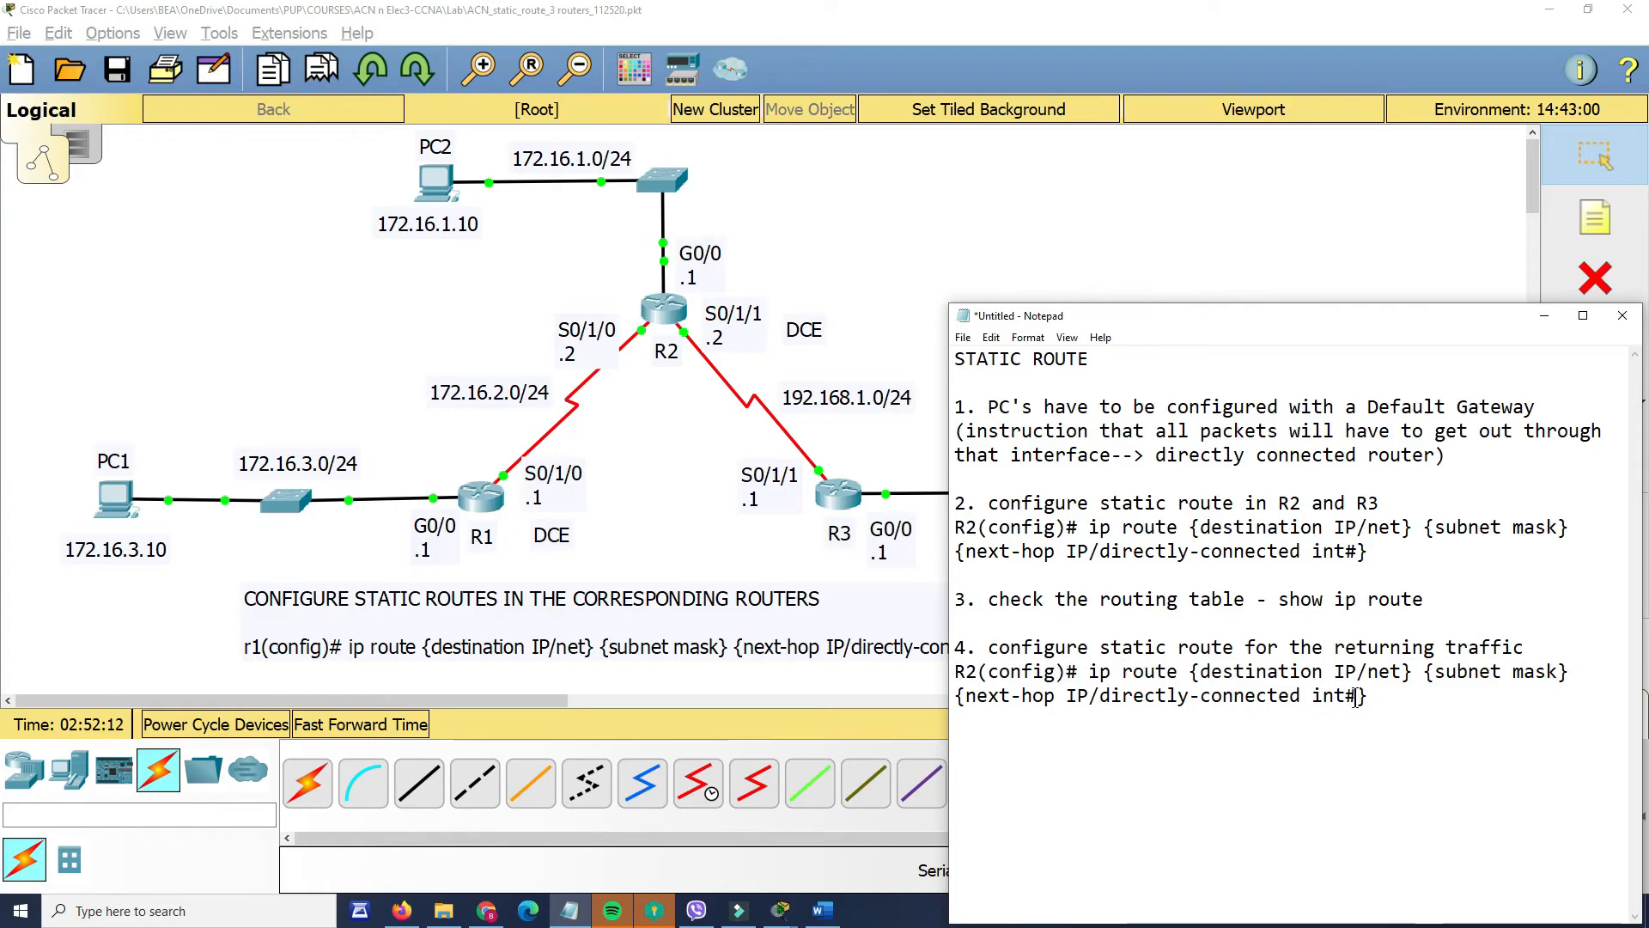
- Append "for R2 & R3" to the heading of item 4 about the returning traffic
{"action": "left_click_drag", "start_coordinate": [1199, 671], "coordinate": [1347, 673]}
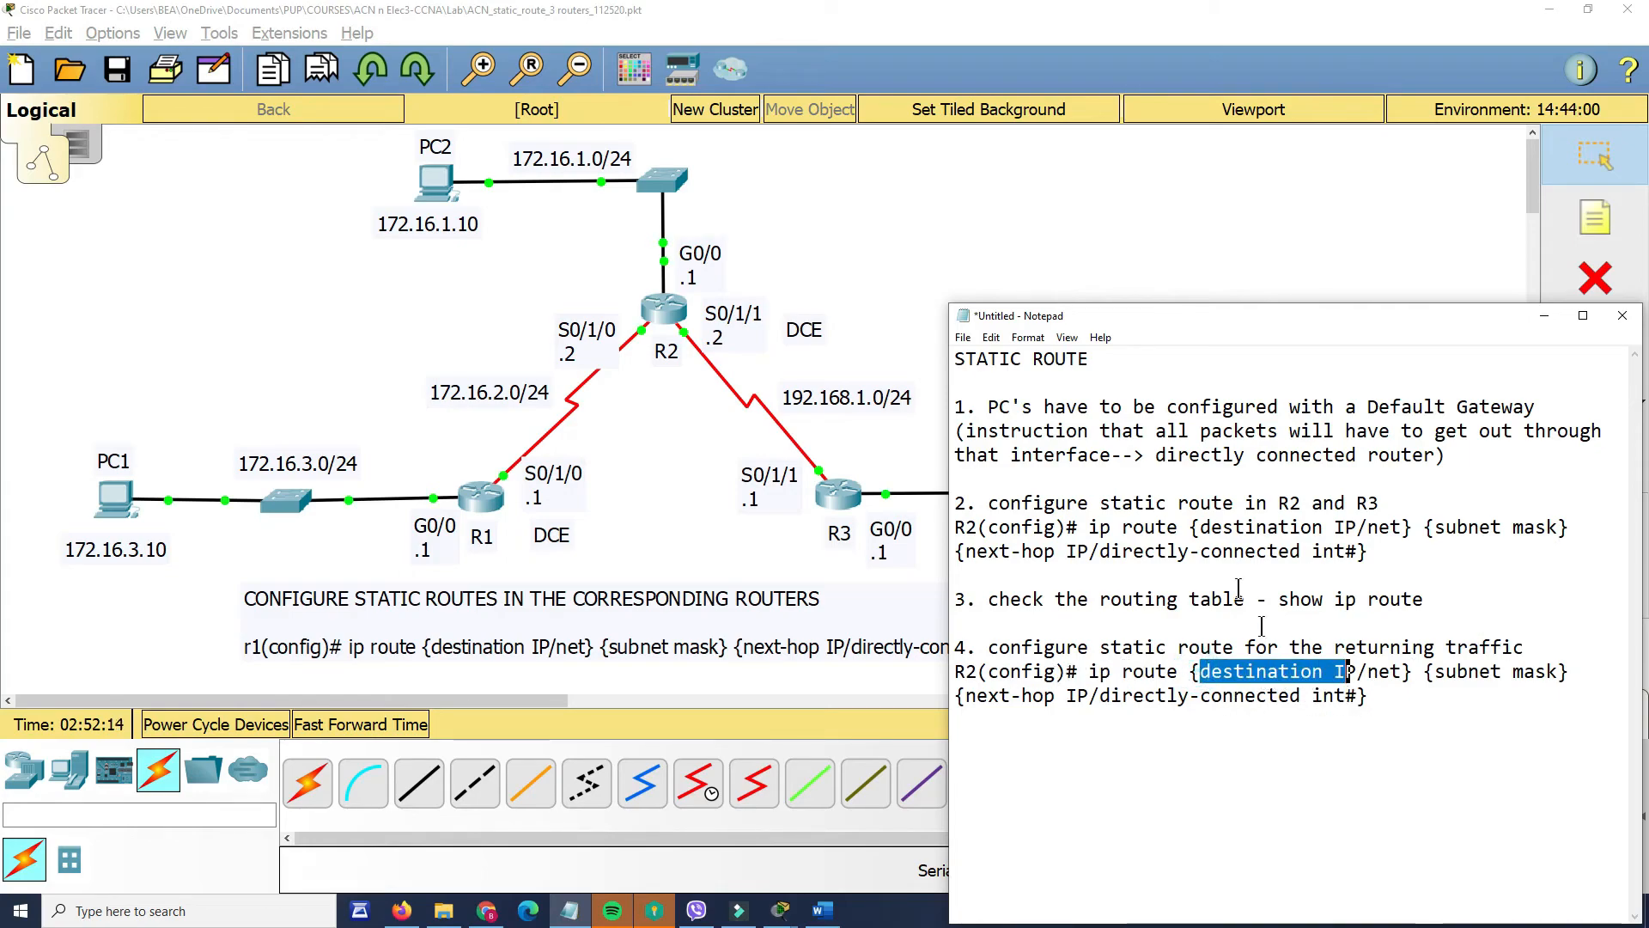
{"action": "left_click_drag", "start_coordinate": [1341, 317], "coordinate": [1648, 390]}
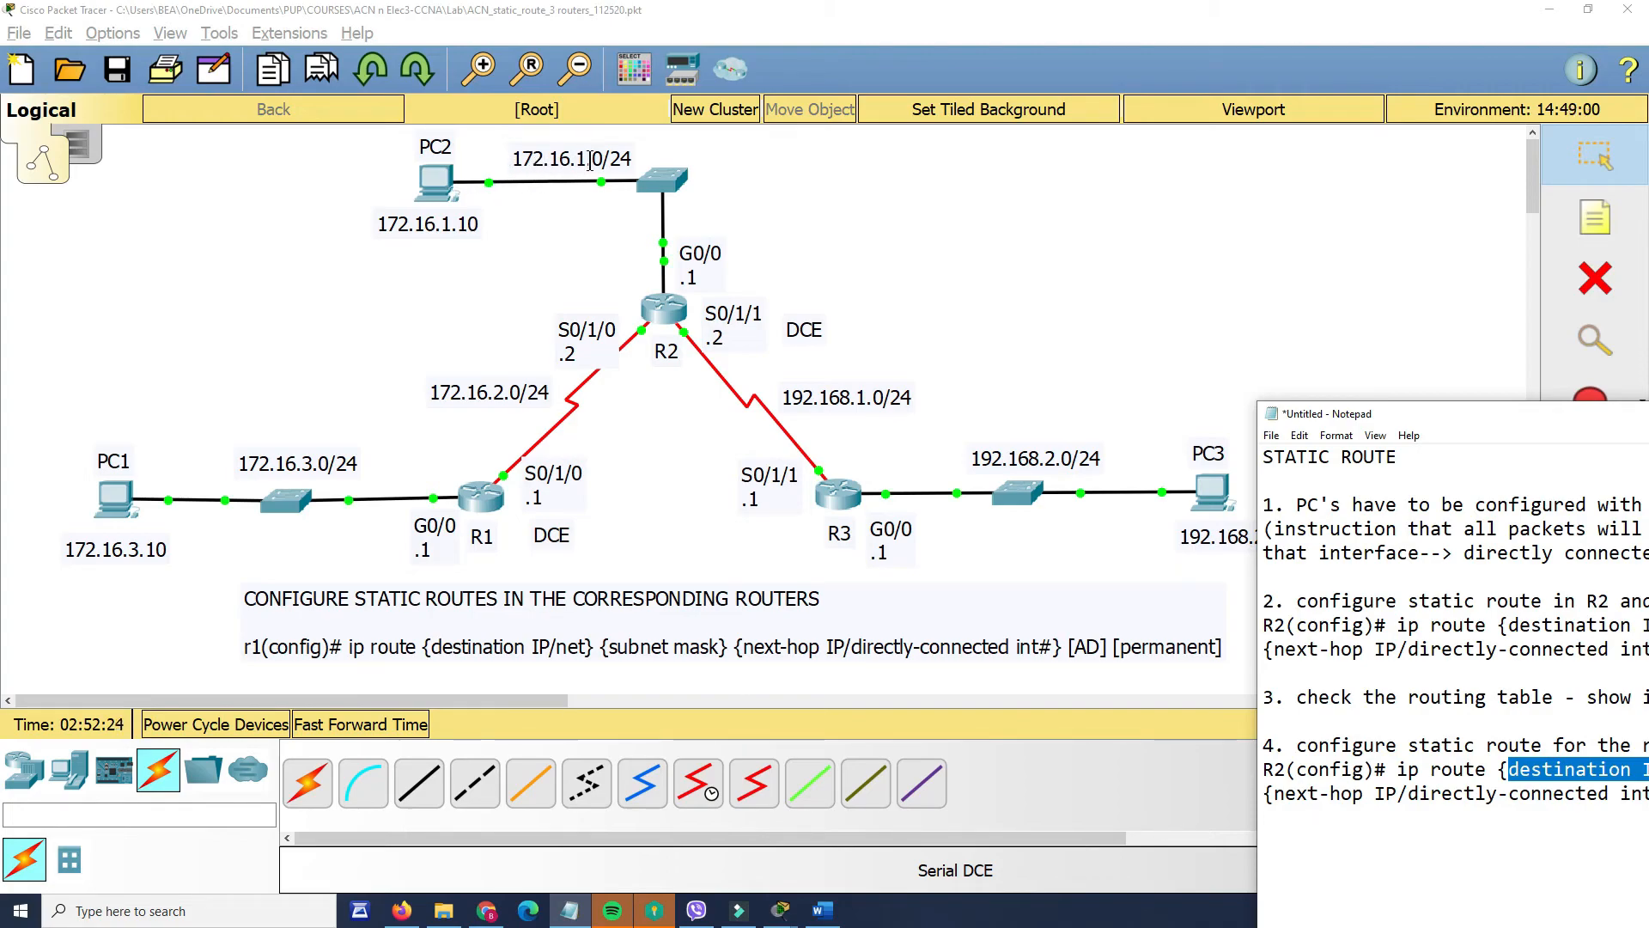
{"action": "left_click_drag", "start_coordinate": [1477, 420], "coordinate": [891, 167]}
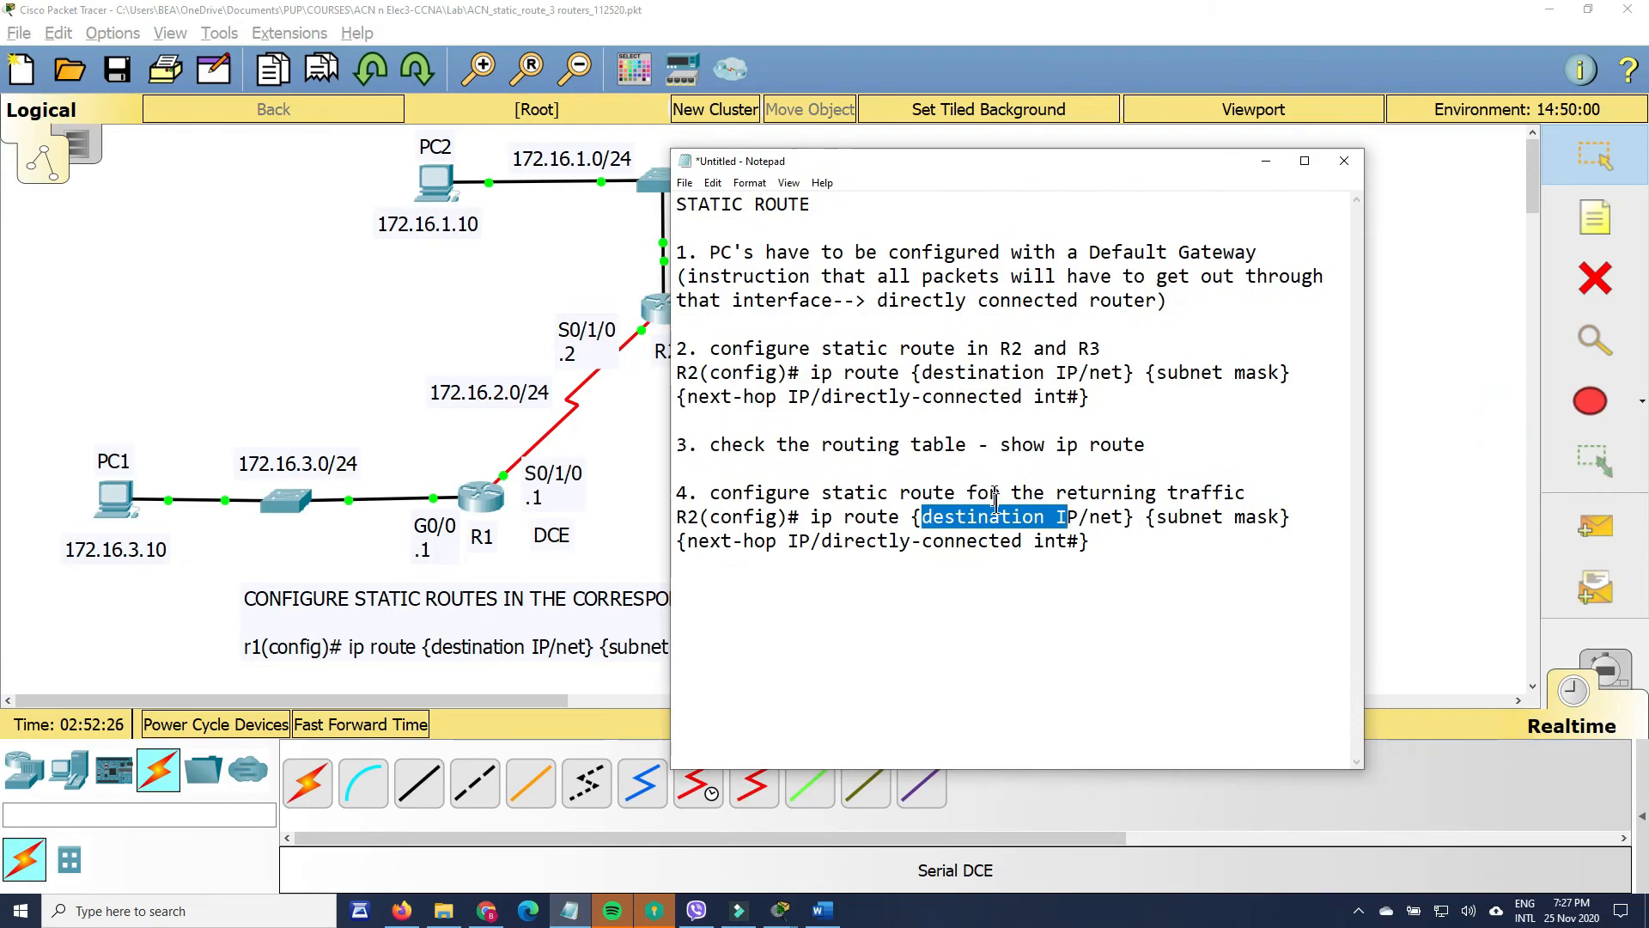
{"action": "left_click", "coordinate": [1145, 542]}
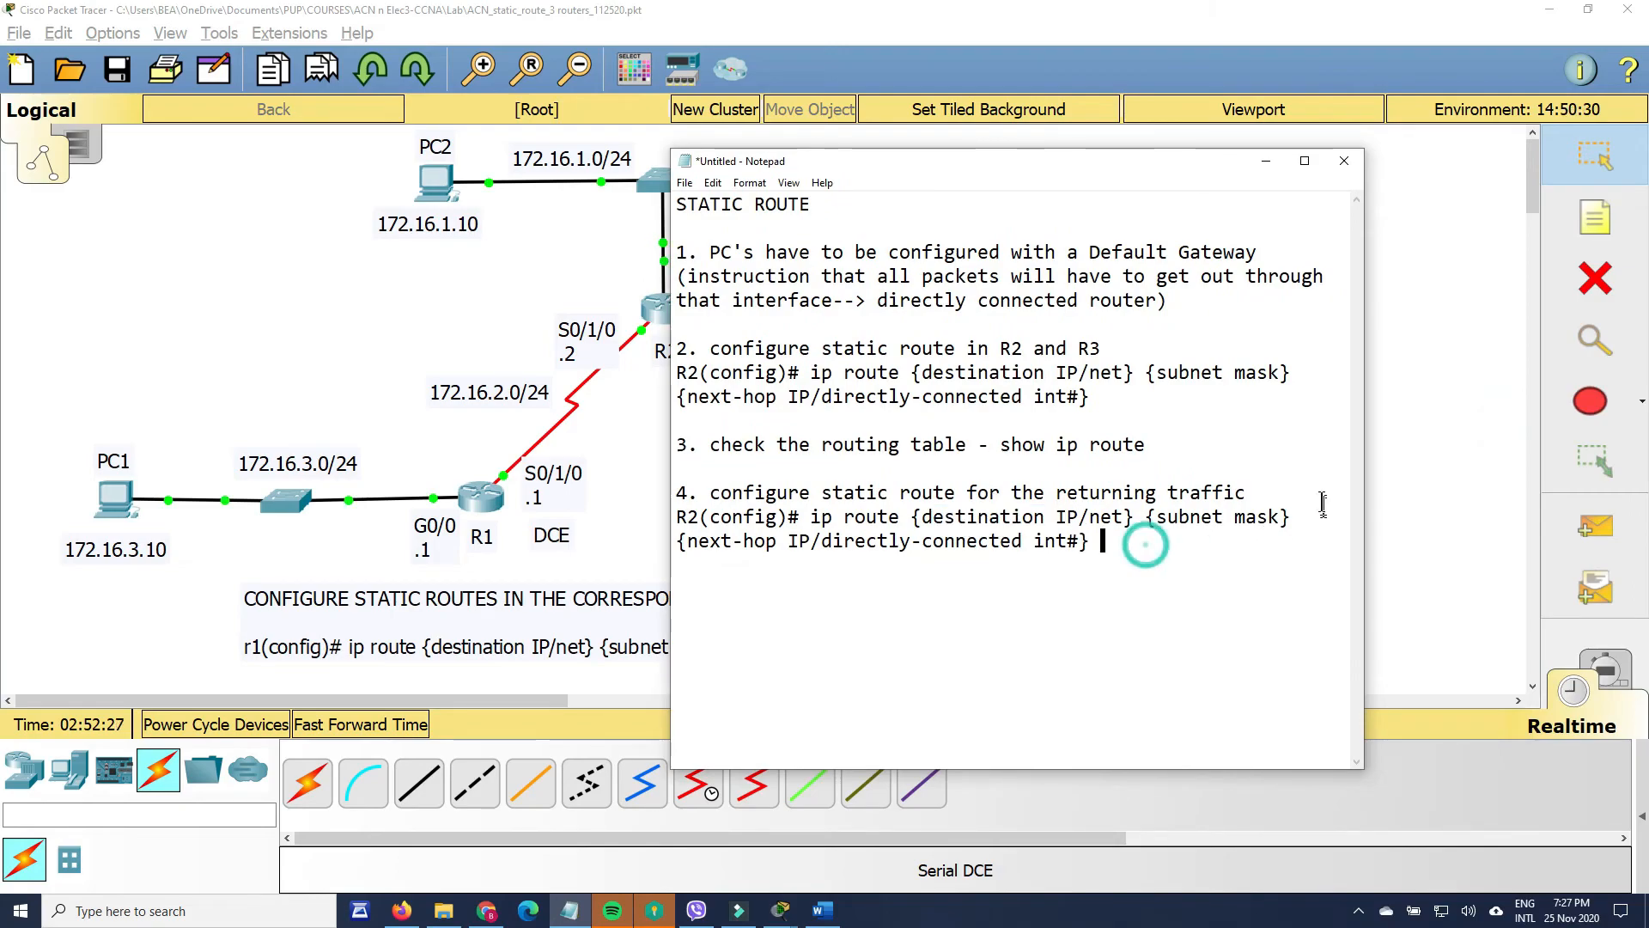
{"action": "left_click", "coordinate": [1279, 492]}
{"action": "type", "text": "for "}
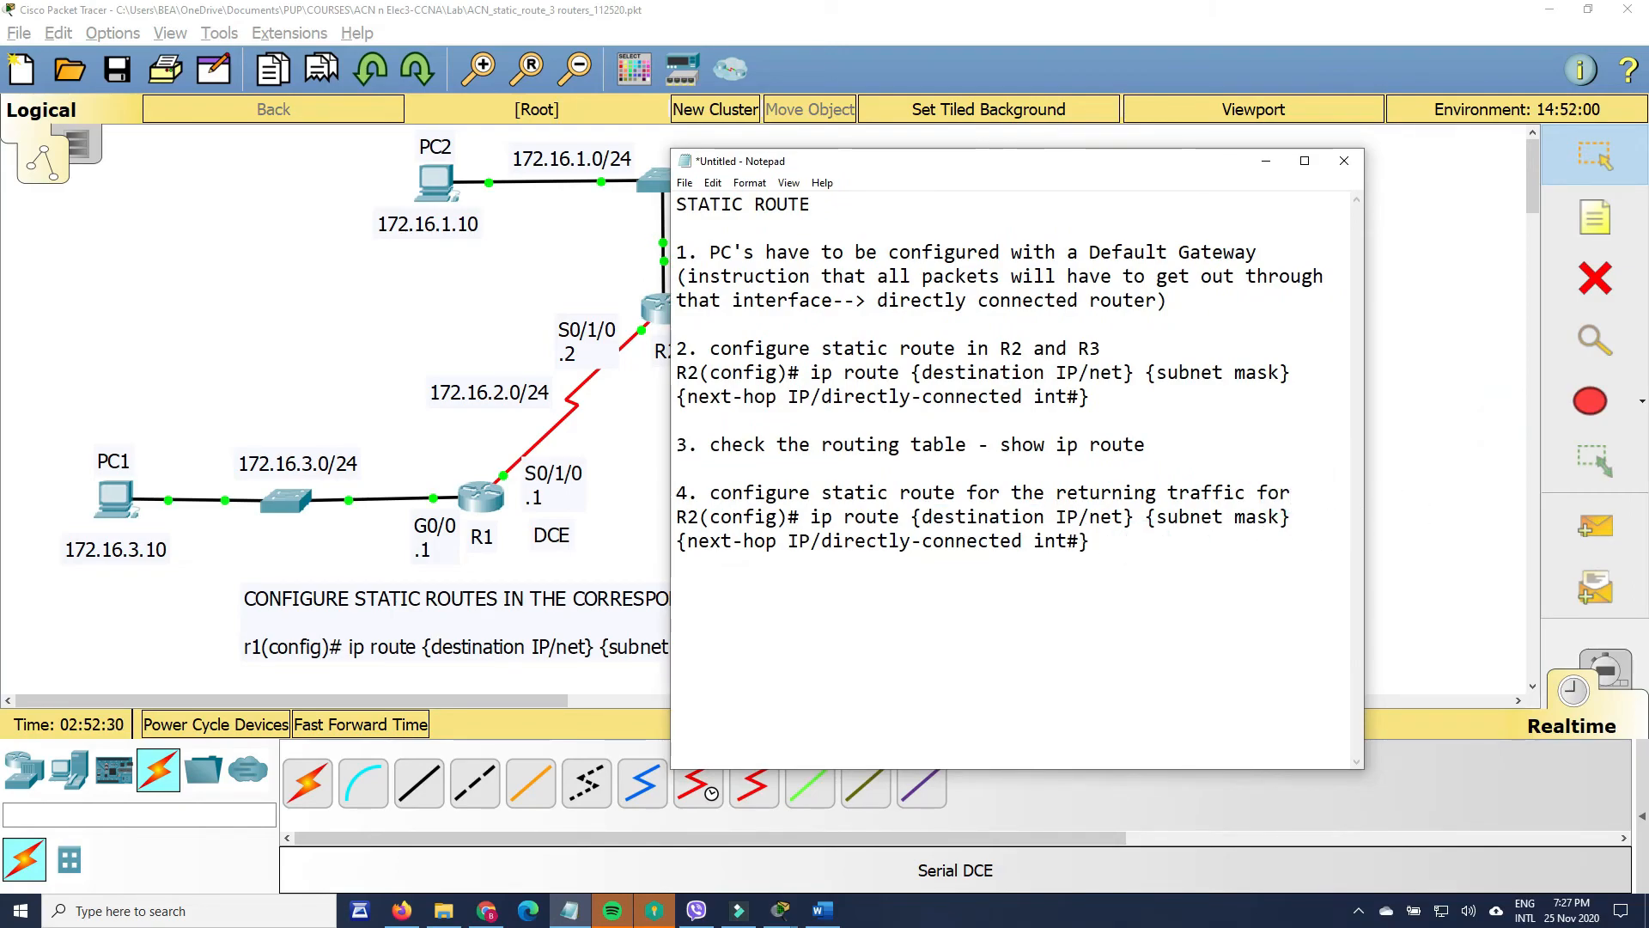
{"action": "type", "text": "@"}
{"action": "key", "text": "BackSpace"}
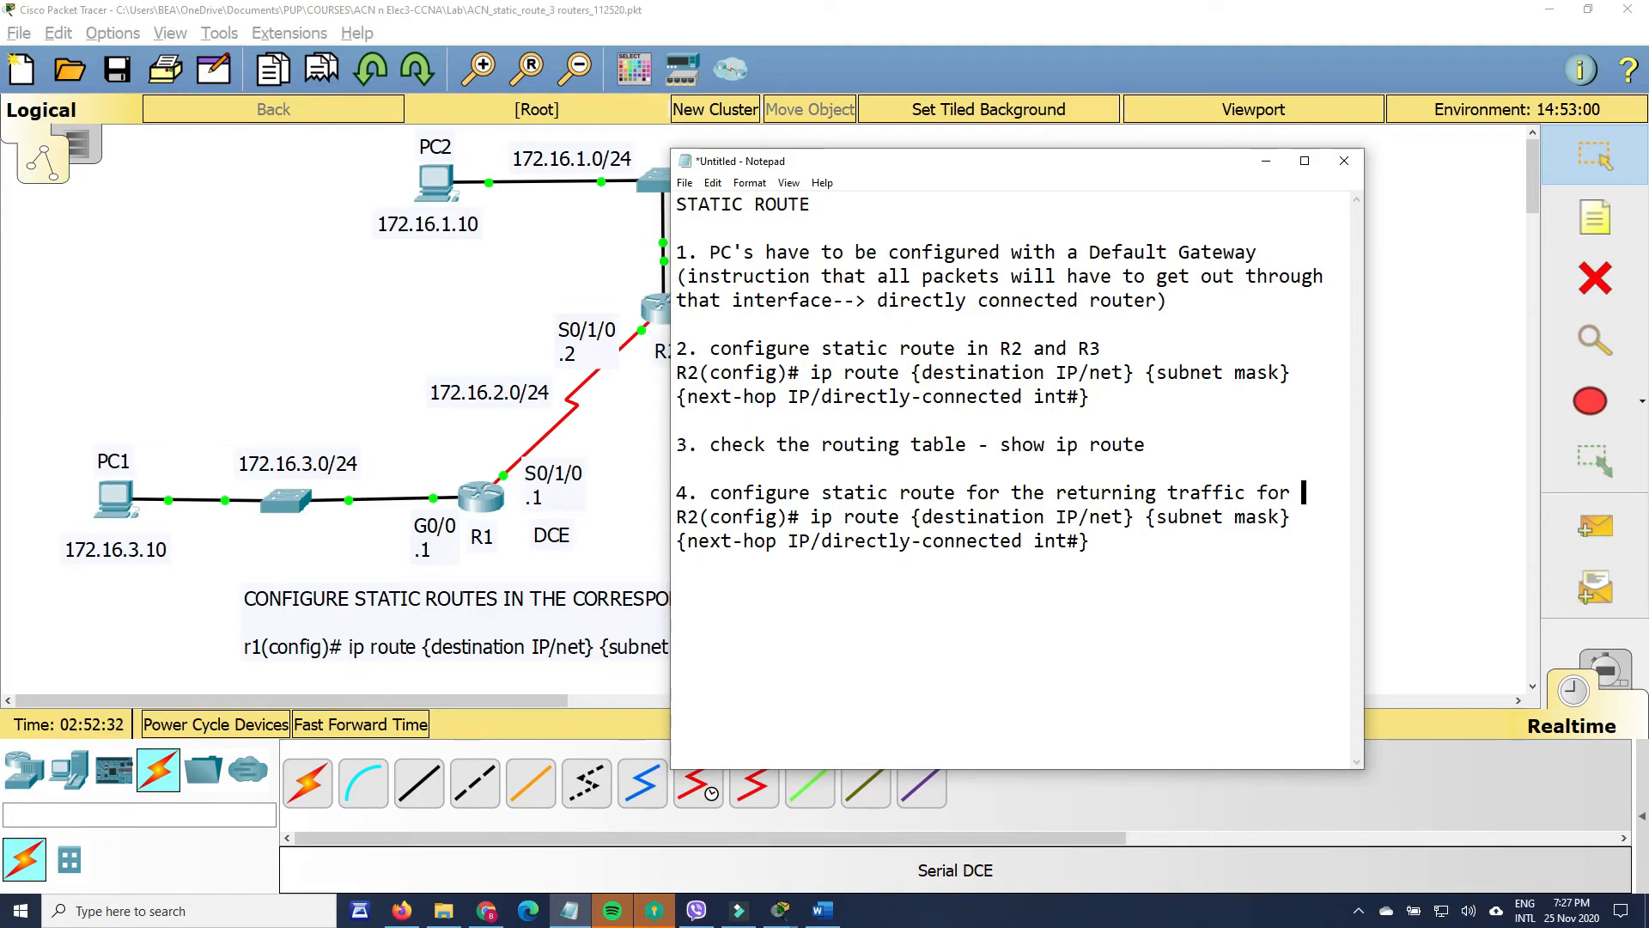
{"action": "type", "text": "R2 & R3"}
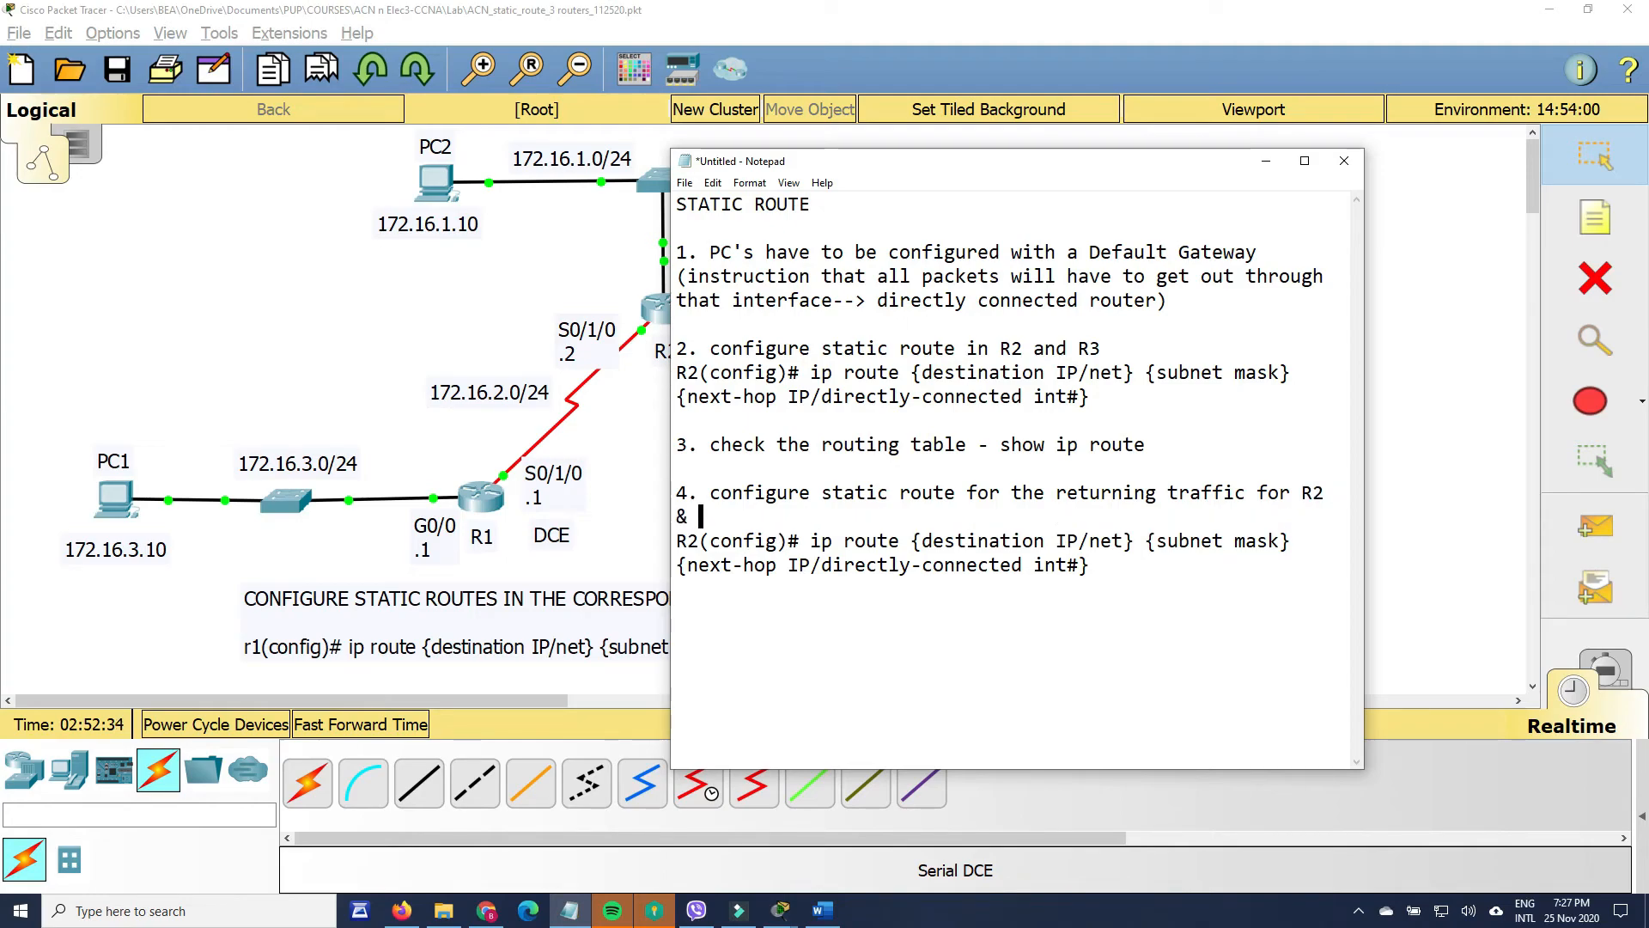
- Add item 5 below the item 4 command, reusing item 3's text "check the routing table - show ip route"
{"action": "left_click", "coordinate": [1166, 574]}
{"action": "key", "text": "Return"}
{"action": "key", "text": "Return"}
{"action": "type", "text": "5."}
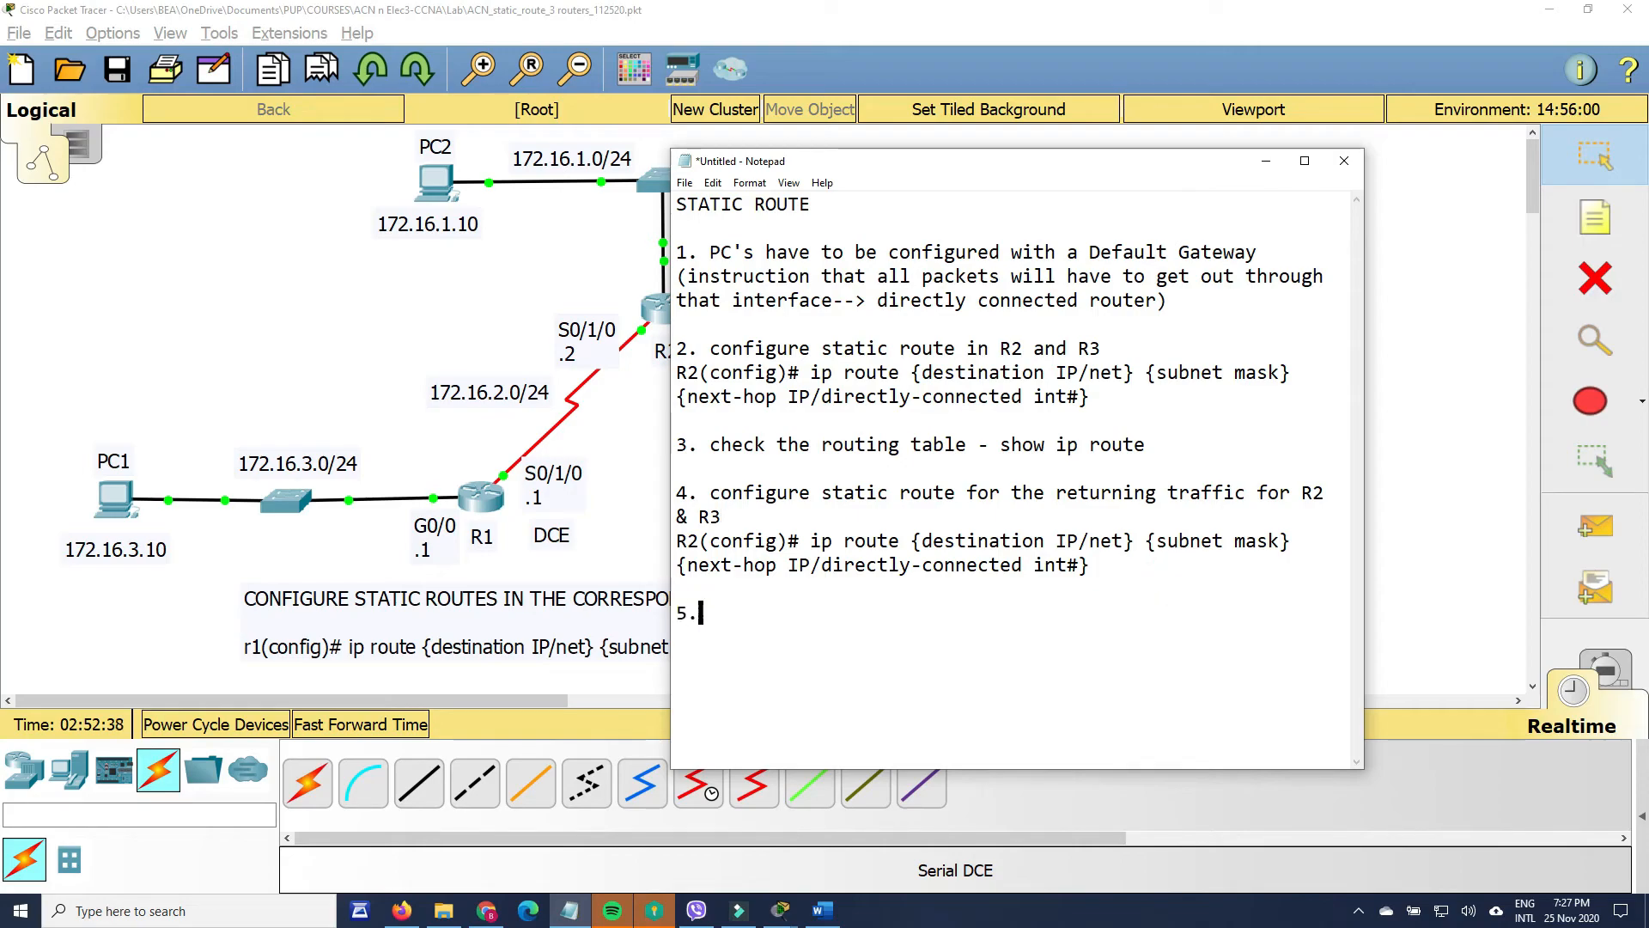
{"action": "left_click_drag", "start_coordinate": [1151, 444], "coordinate": [711, 449]}
{"action": "key", "text": "ctrl+c"}
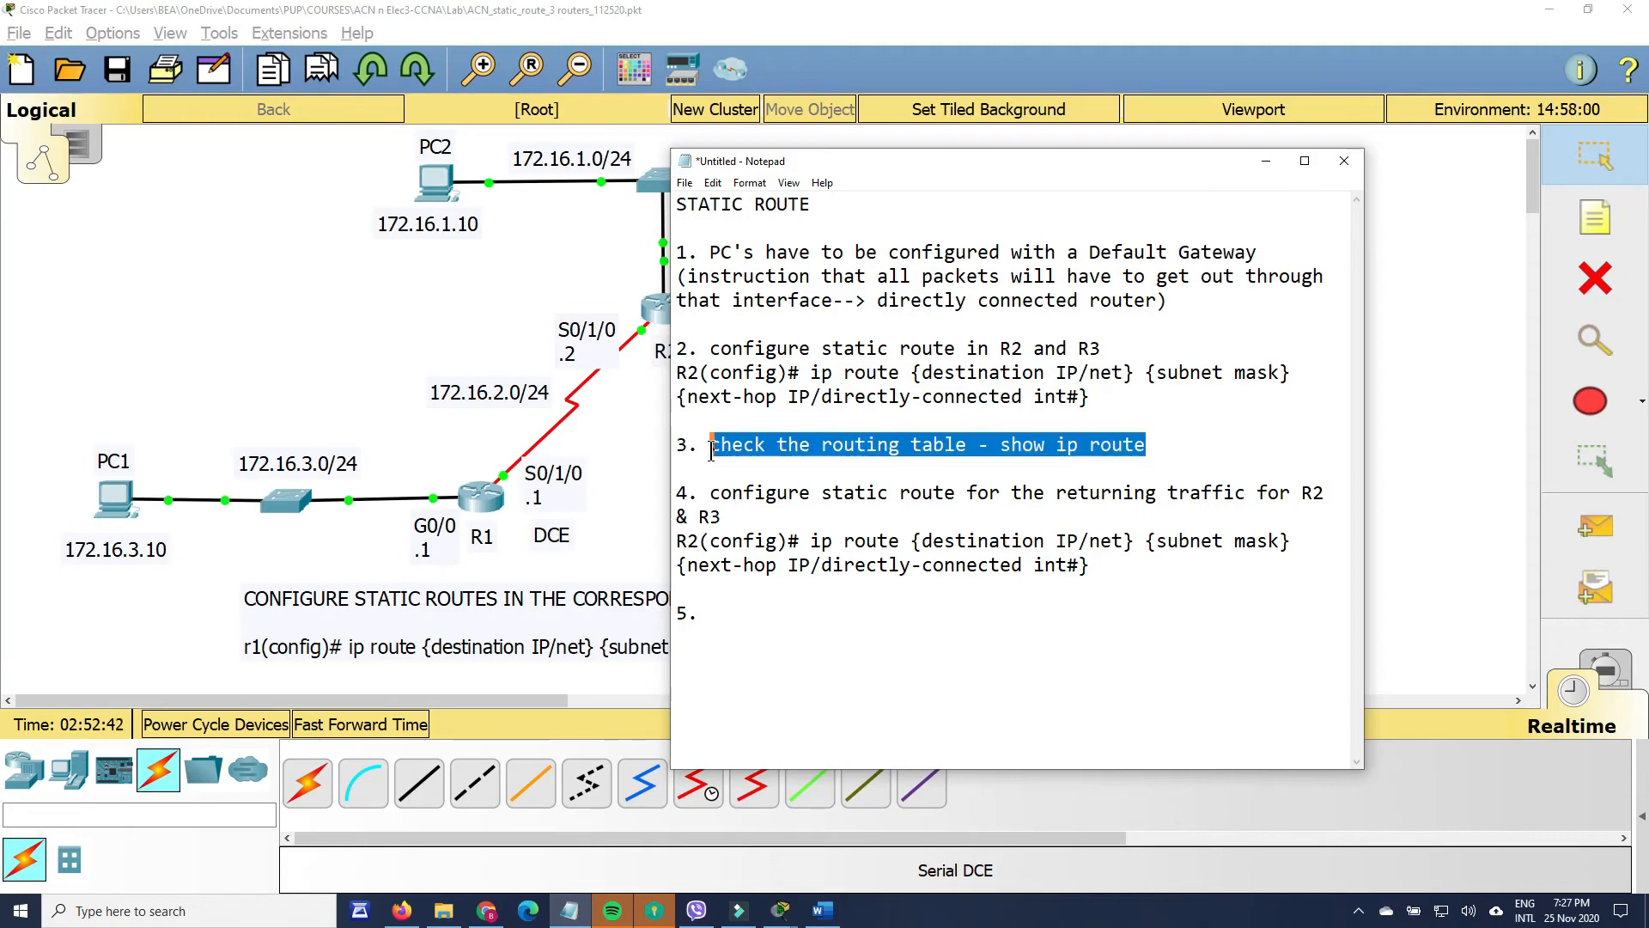
{"action": "left_click", "coordinate": [731, 617]}
{"action": "key", "text": "ctrl+v"}
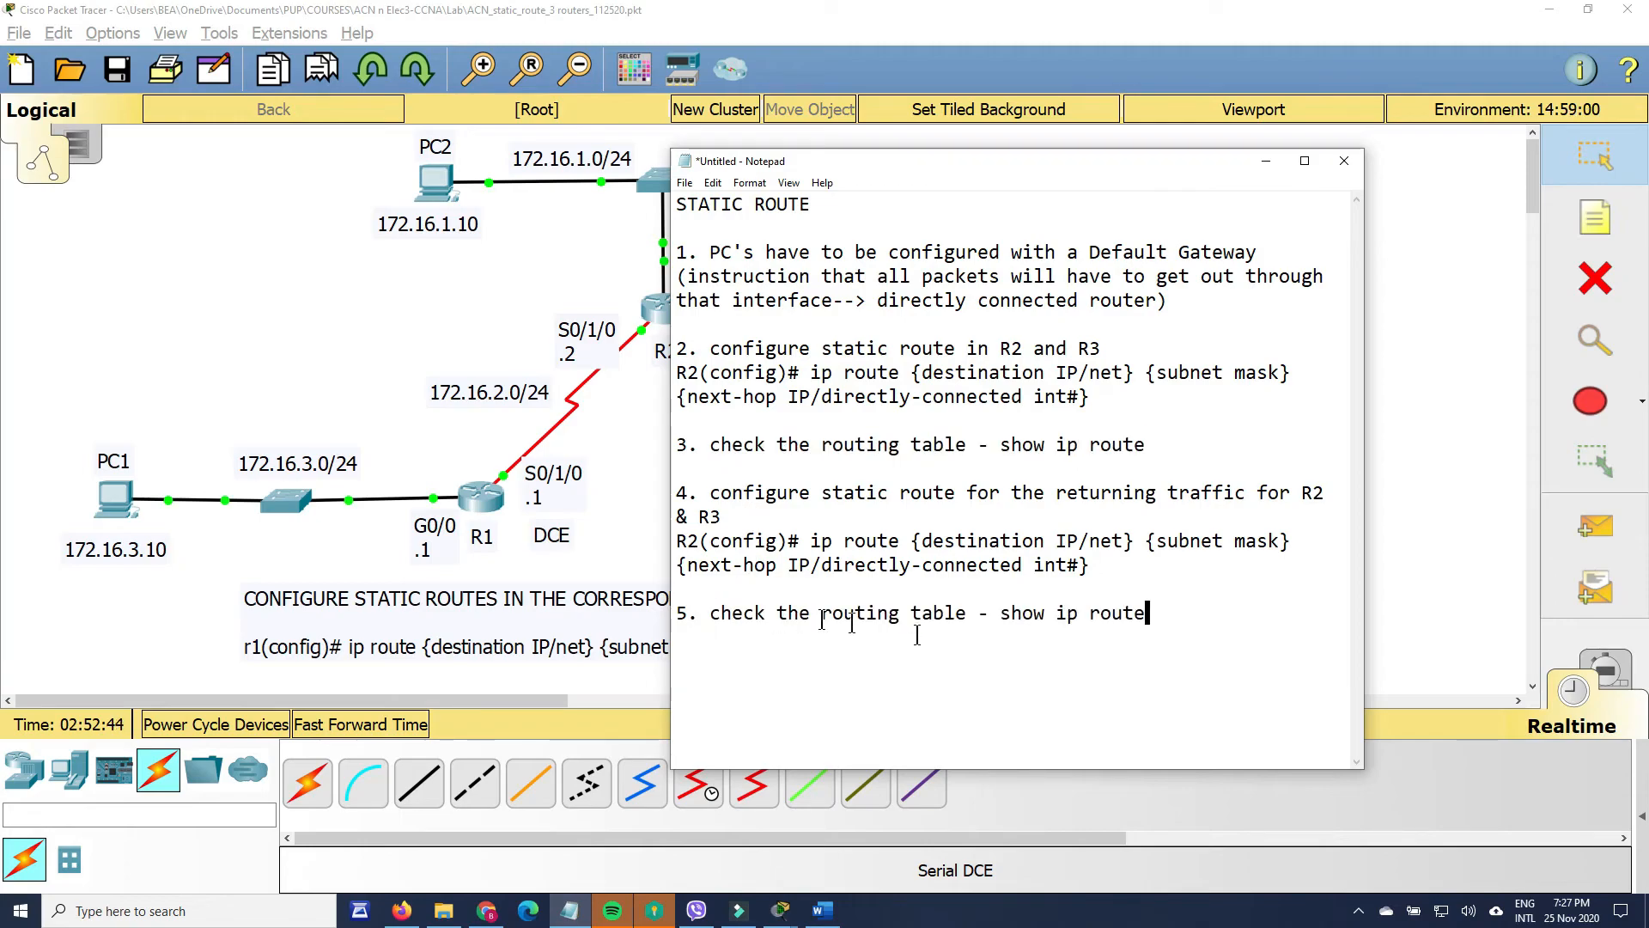
{"action": "key", "text": "Return"}
- Move Notepad clear of the routers and display R2's full running configuration with sh run in its command line
{"action": "left_click_drag", "start_coordinate": [1074, 171], "coordinate": [1148, 114]}
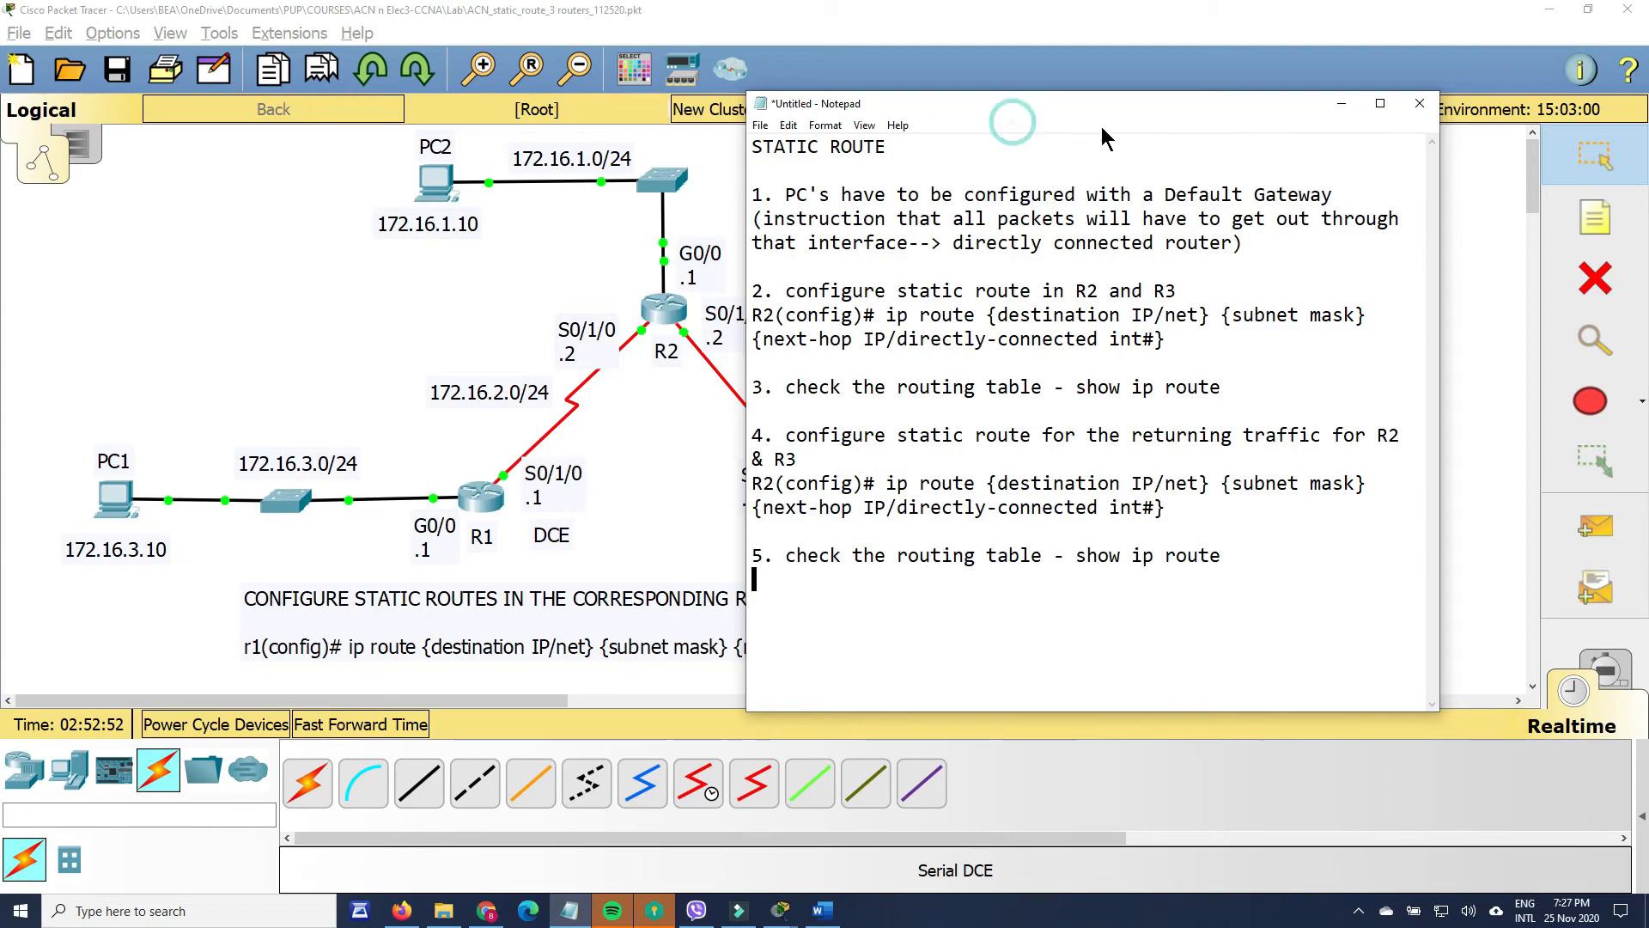
{"action": "left_click_drag", "start_coordinate": [1002, 116], "coordinate": [1168, 129]}
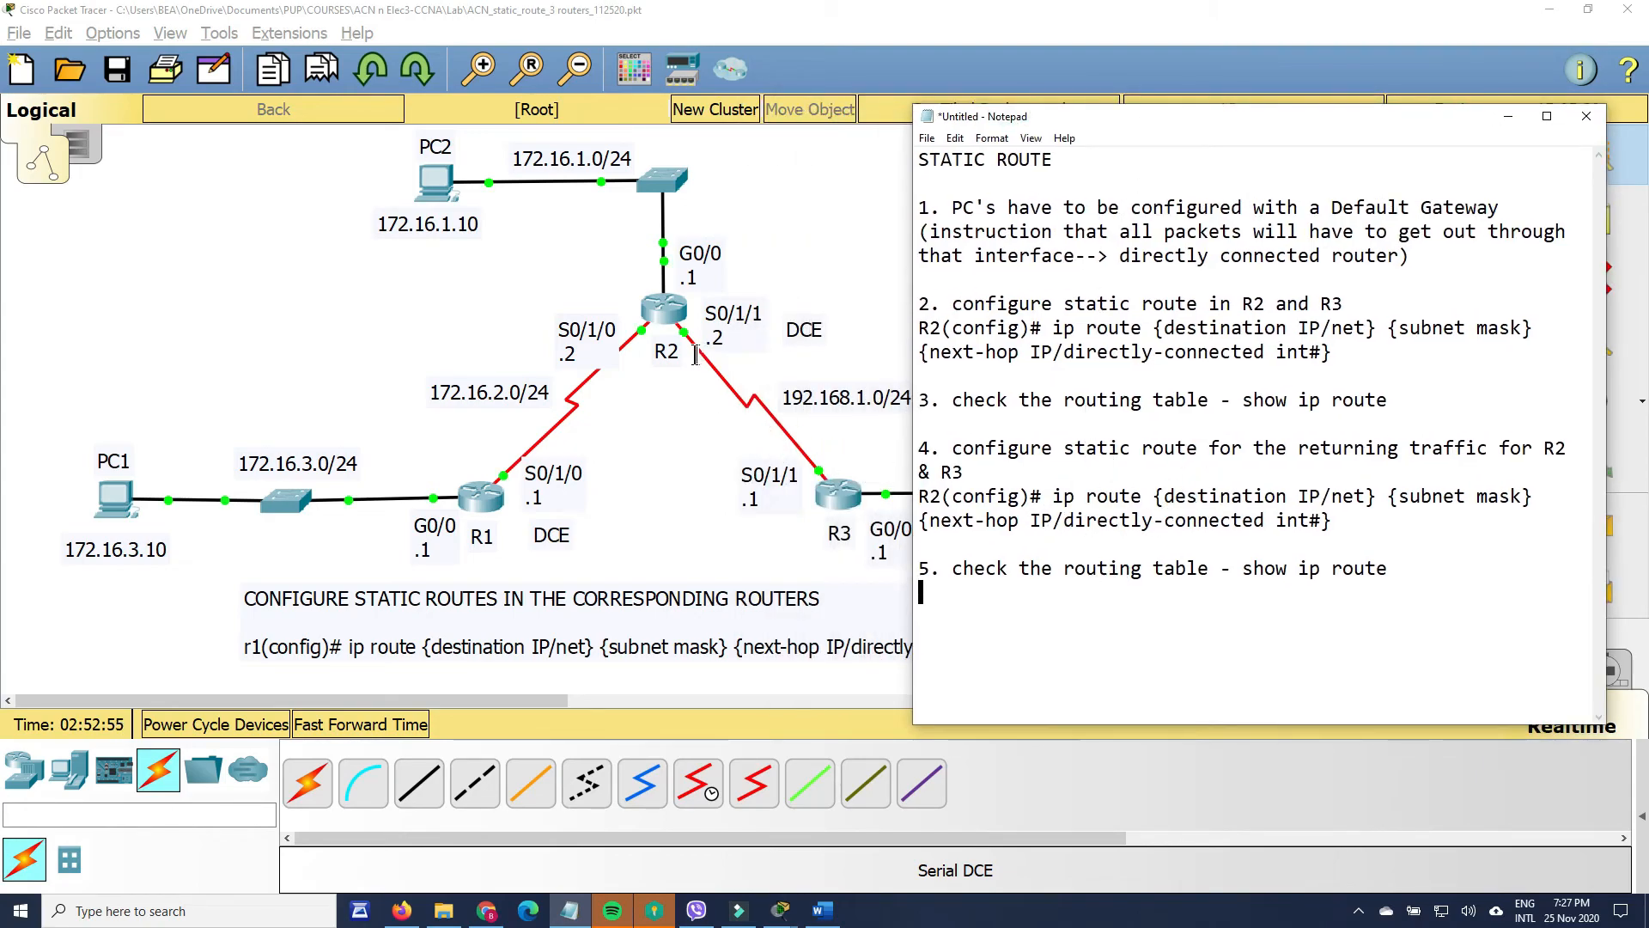
{"action": "left_click", "coordinate": [664, 311]}
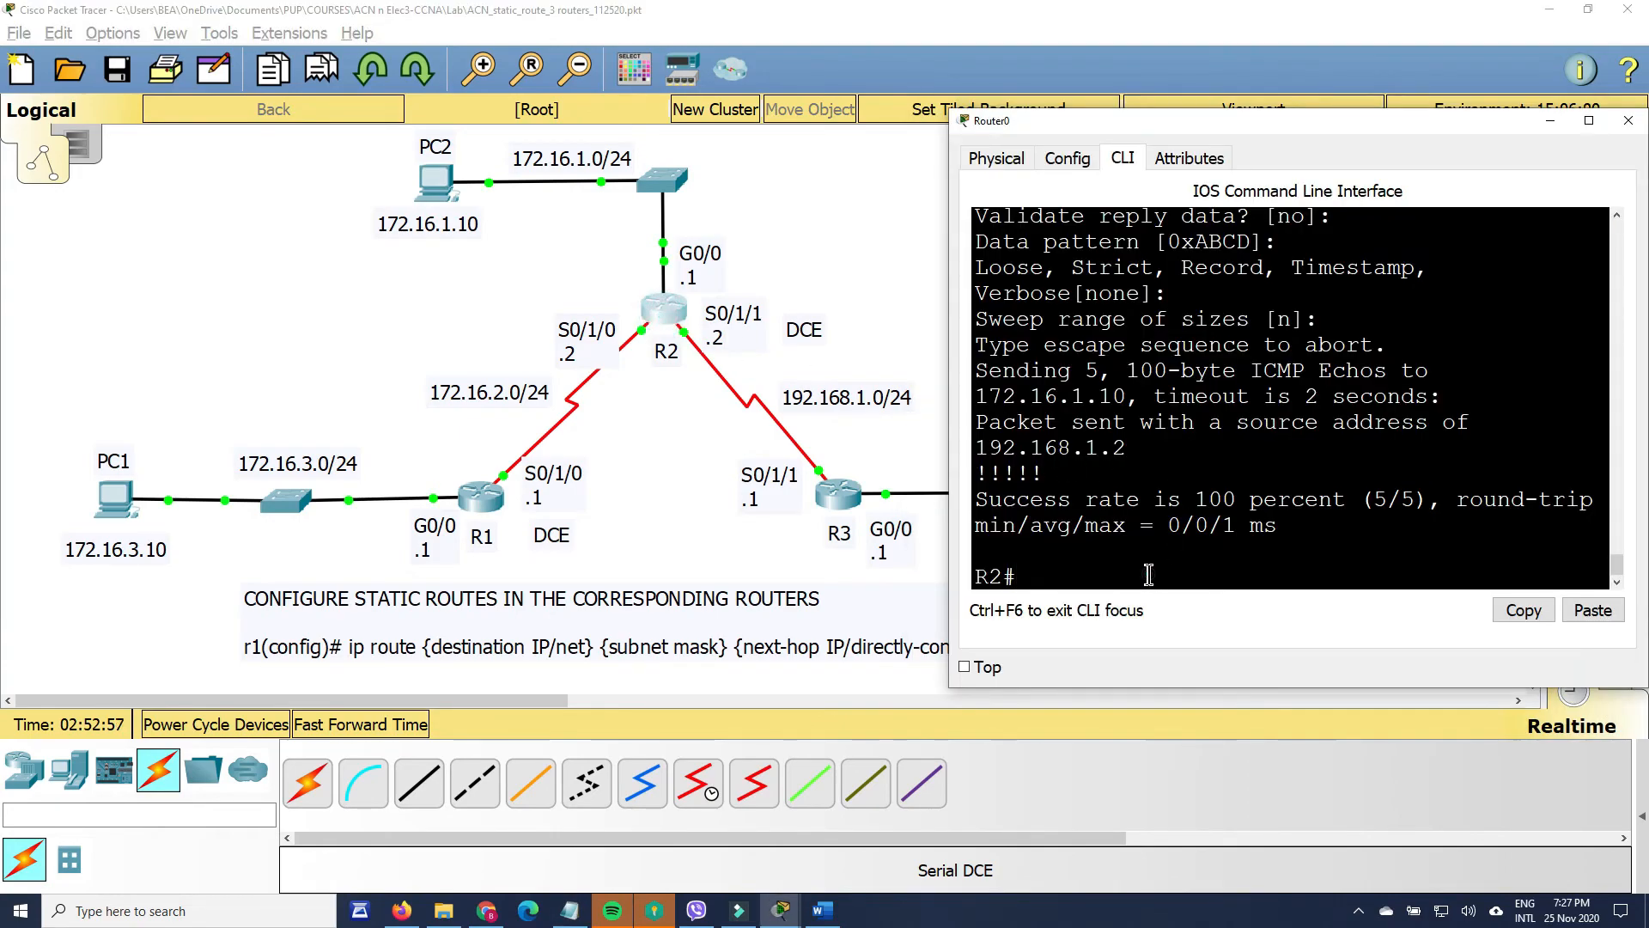
{"action": "type", "text": "sh run"}
{"action": "key", "text": "Return"}
{"action": "key", "text": "space"}
{"action": "key", "text": "space"}
{"action": "key", "text": "space"}
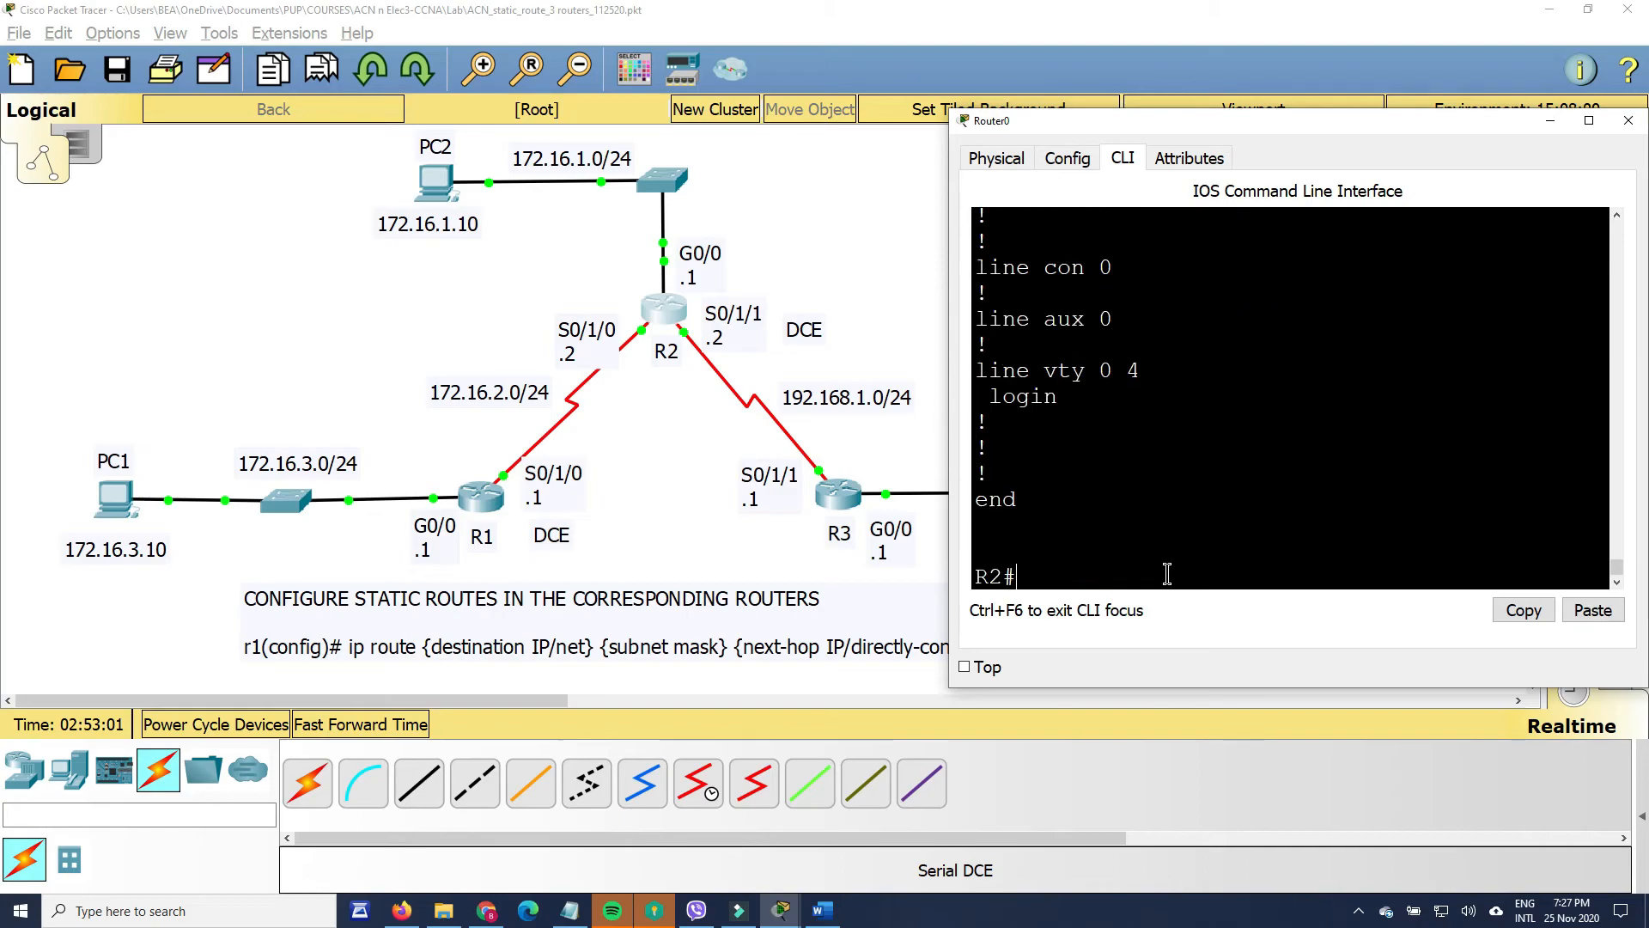
- Examine the static ip route entry in R2's running configuration and compare it with the command syntax note below the topology
{"action": "scroll", "coordinate": [1319, 453], "scroll_direction": "up", "scroll_amount": 7}
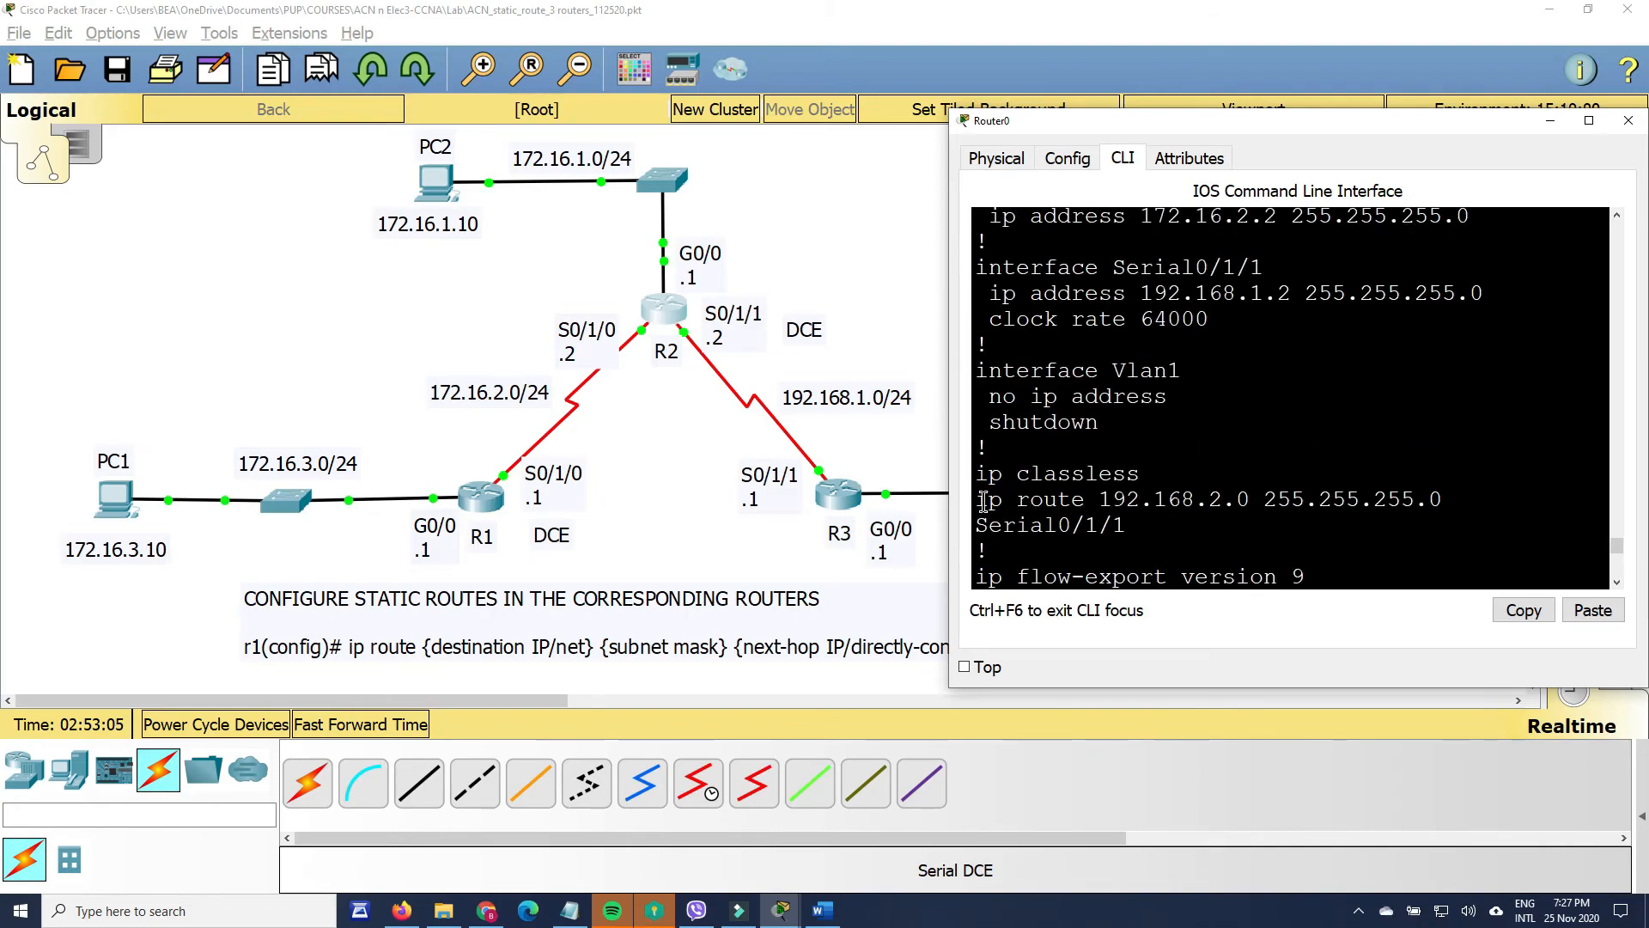
{"action": "left_click_drag", "start_coordinate": [989, 501], "coordinate": [1402, 501]}
{"action": "left_click_drag", "start_coordinate": [1282, 526], "coordinate": [1141, 530]}
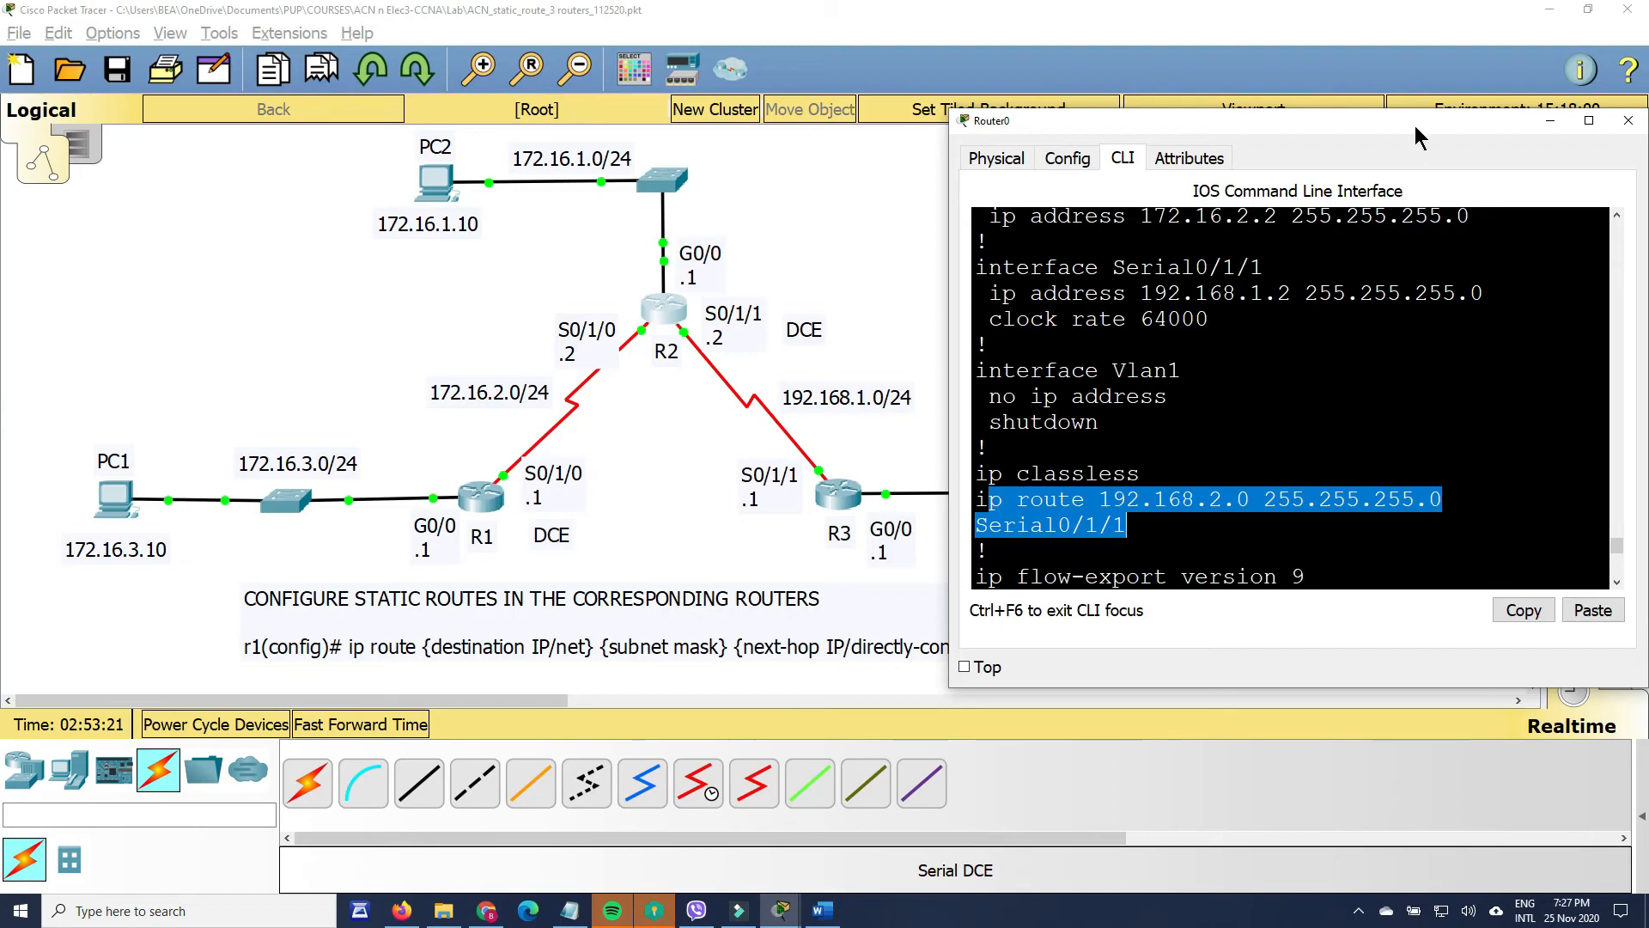
{"action": "left_click_drag", "start_coordinate": [1415, 125], "coordinate": [1315, 114]}
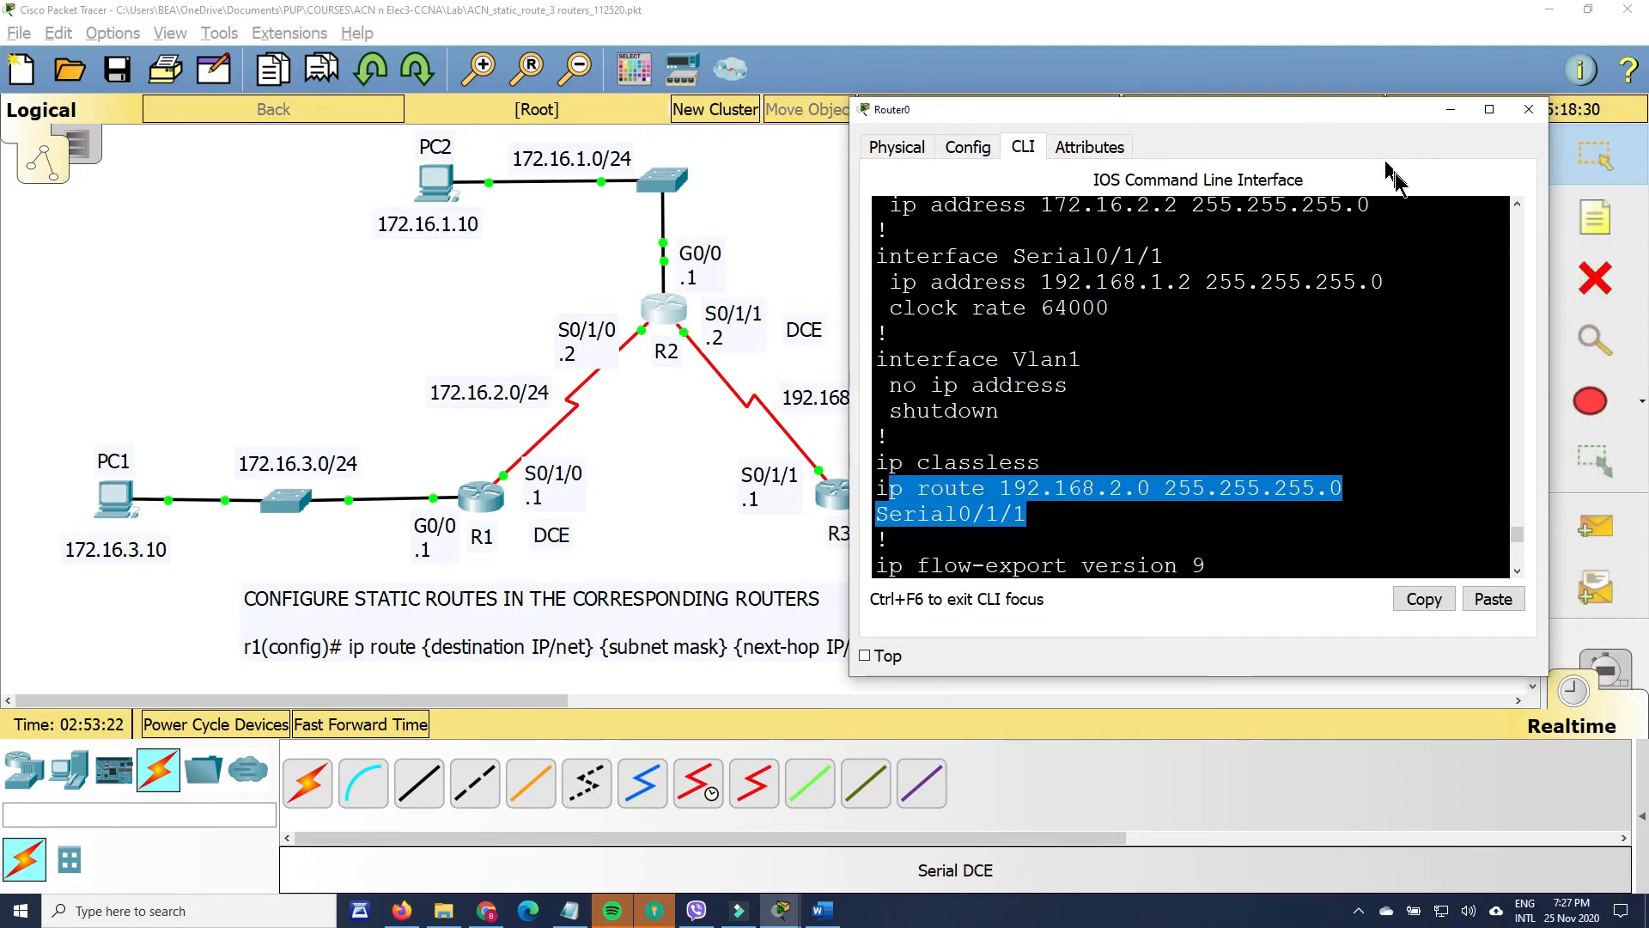
{"action": "left_click", "coordinate": [1403, 482]}
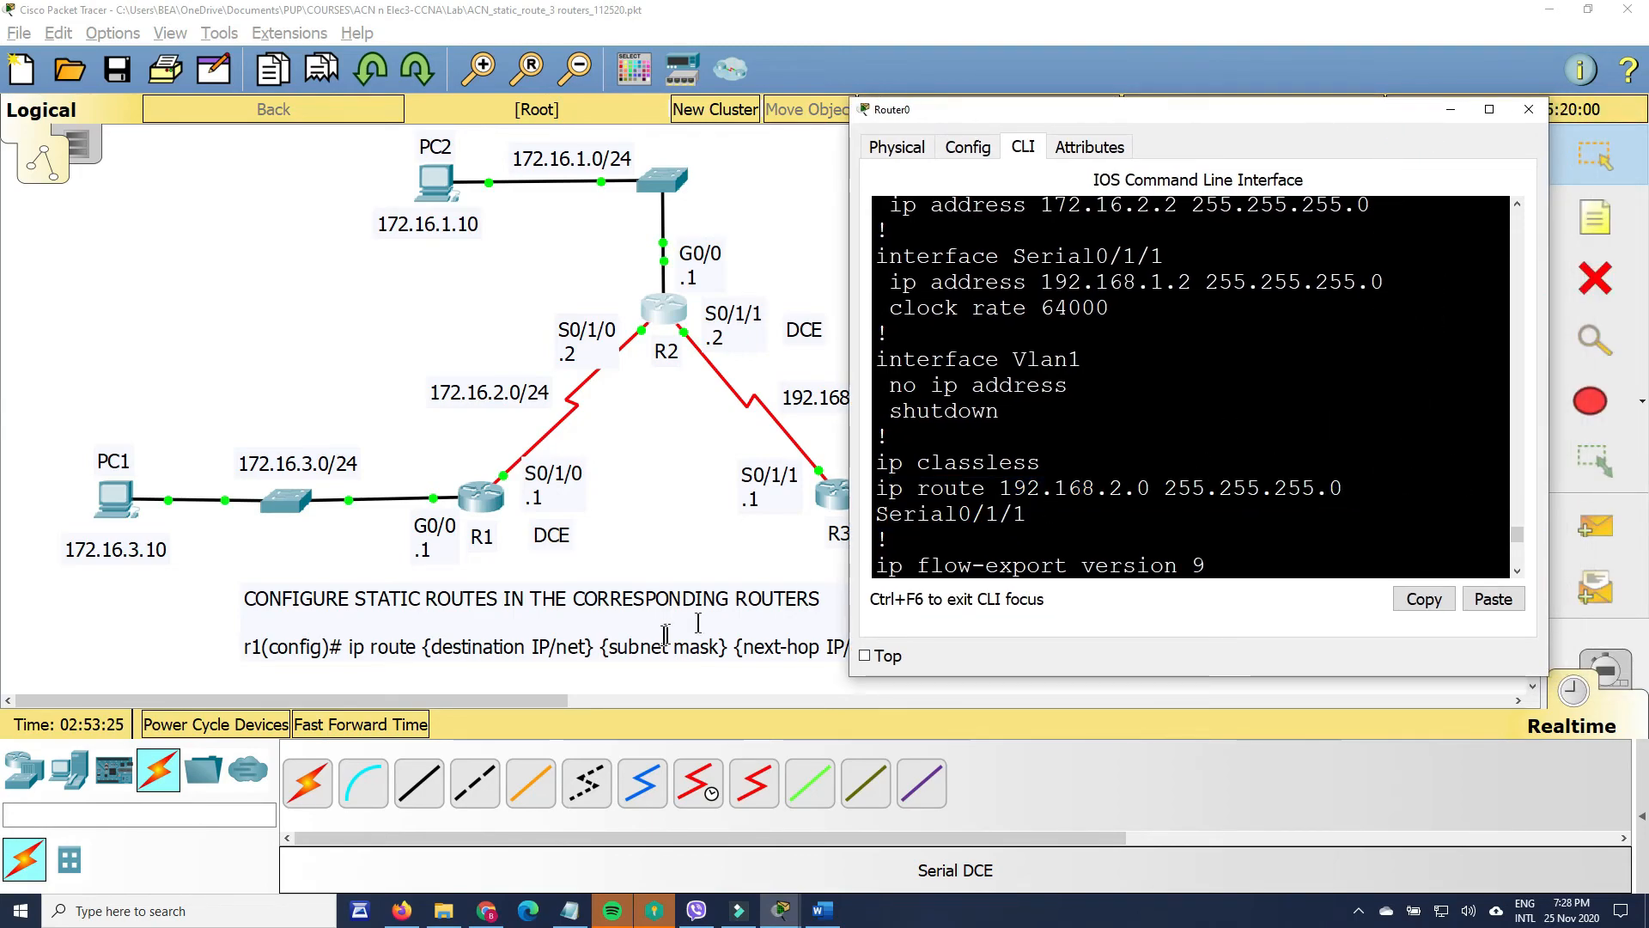
{"action": "left_click", "coordinate": [486, 651]}
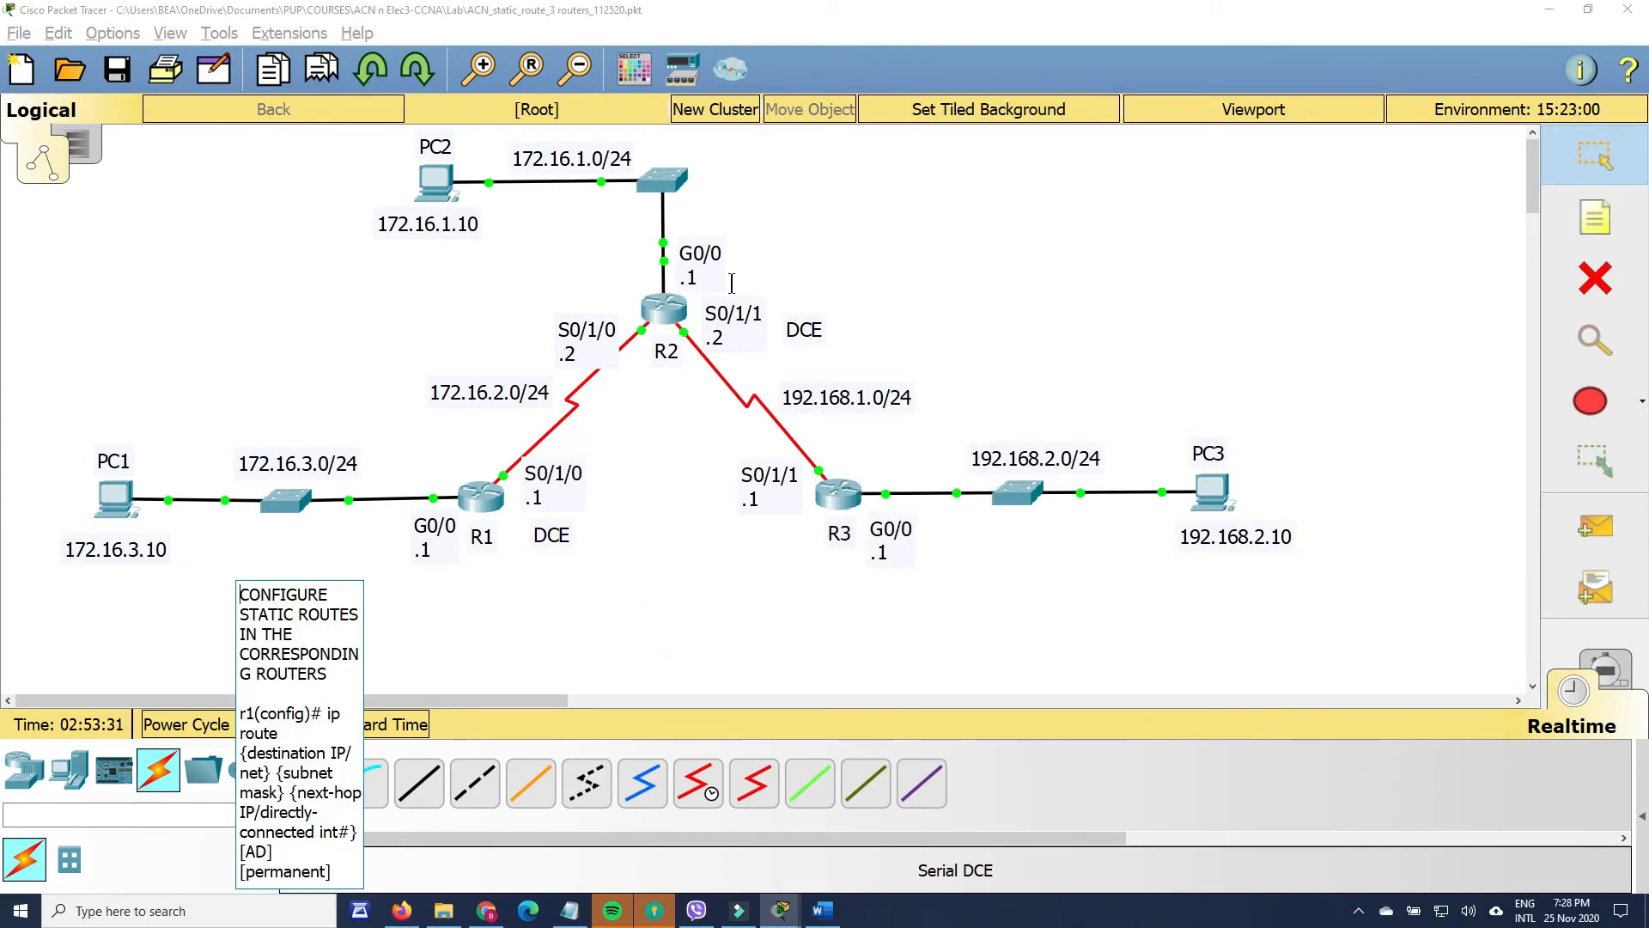
- In R2's global configuration mode, add the static route ip route 172.16.3.0 255.255.255.0 172.16.2.1
{"action": "left_click", "coordinate": [671, 309]}
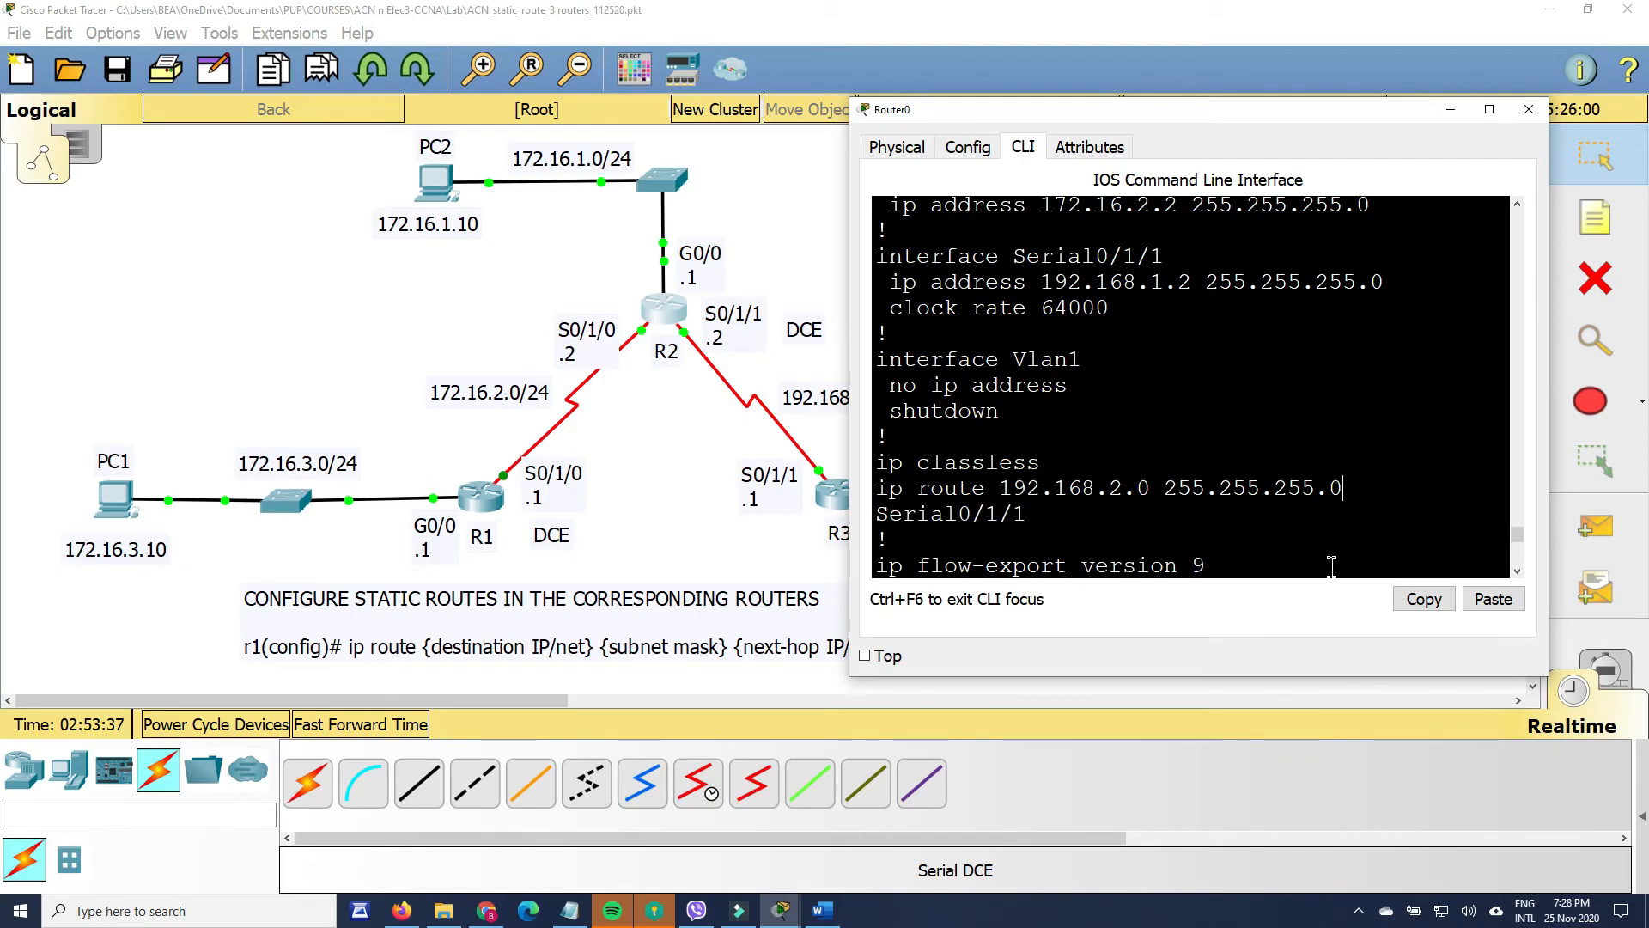
{"action": "scroll", "coordinate": [1333, 566], "scroll_direction": "down", "scroll_amount": 3}
{"action": "type", "text": "conf t"}
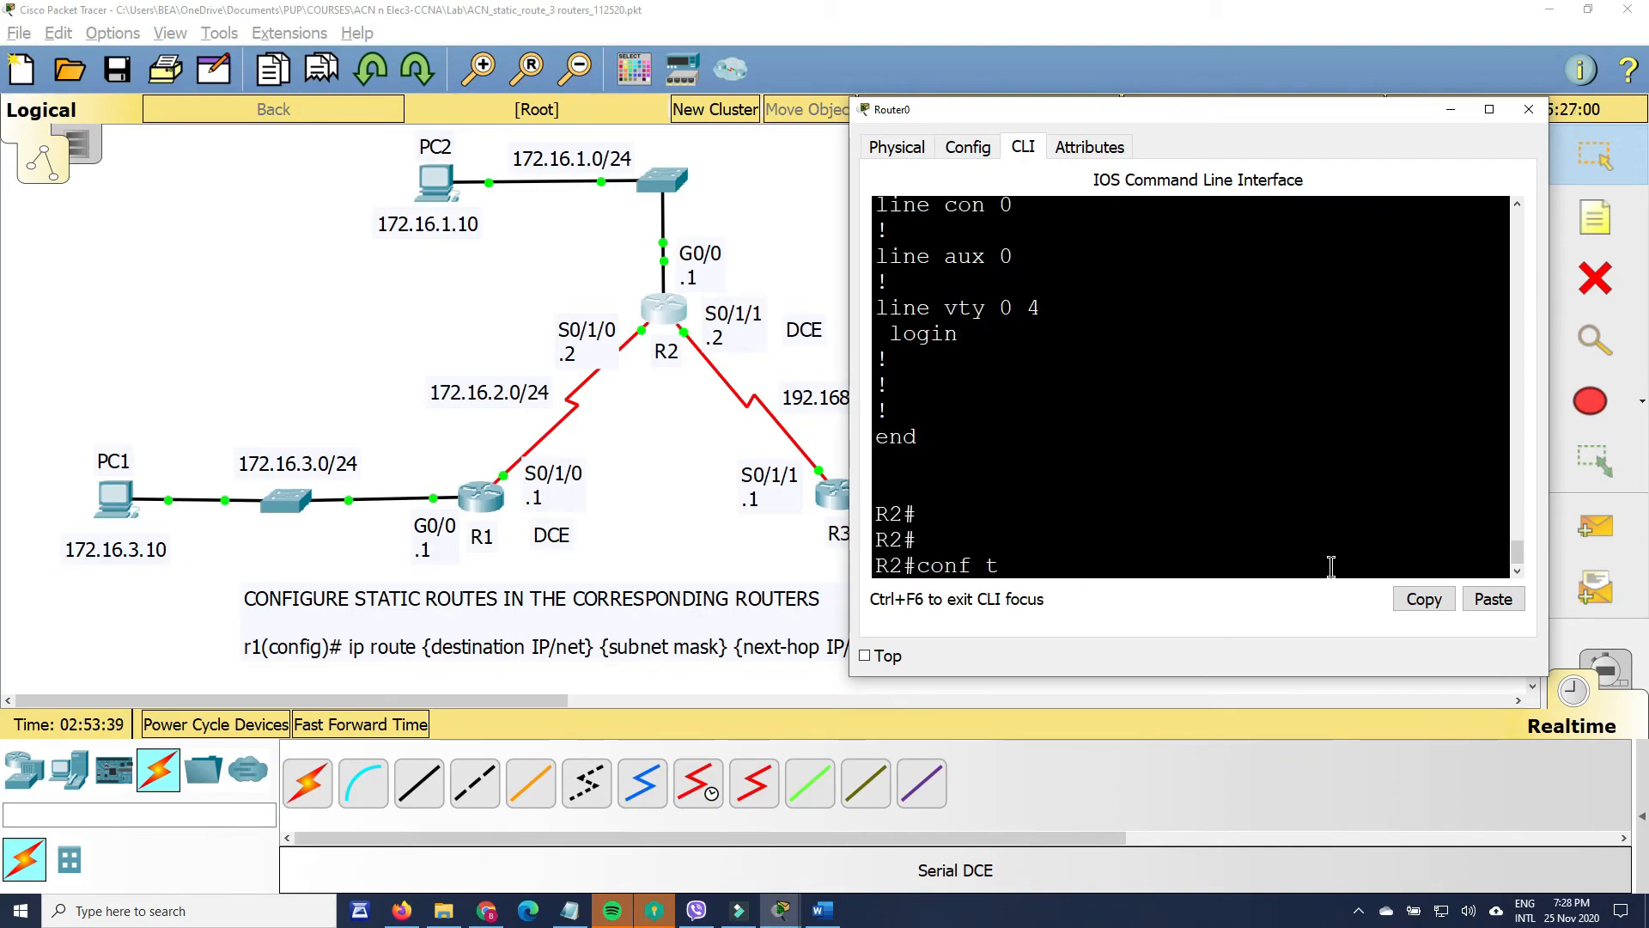
{"action": "key", "text": "Return"}
{"action": "type", "text": "ip route 17"}
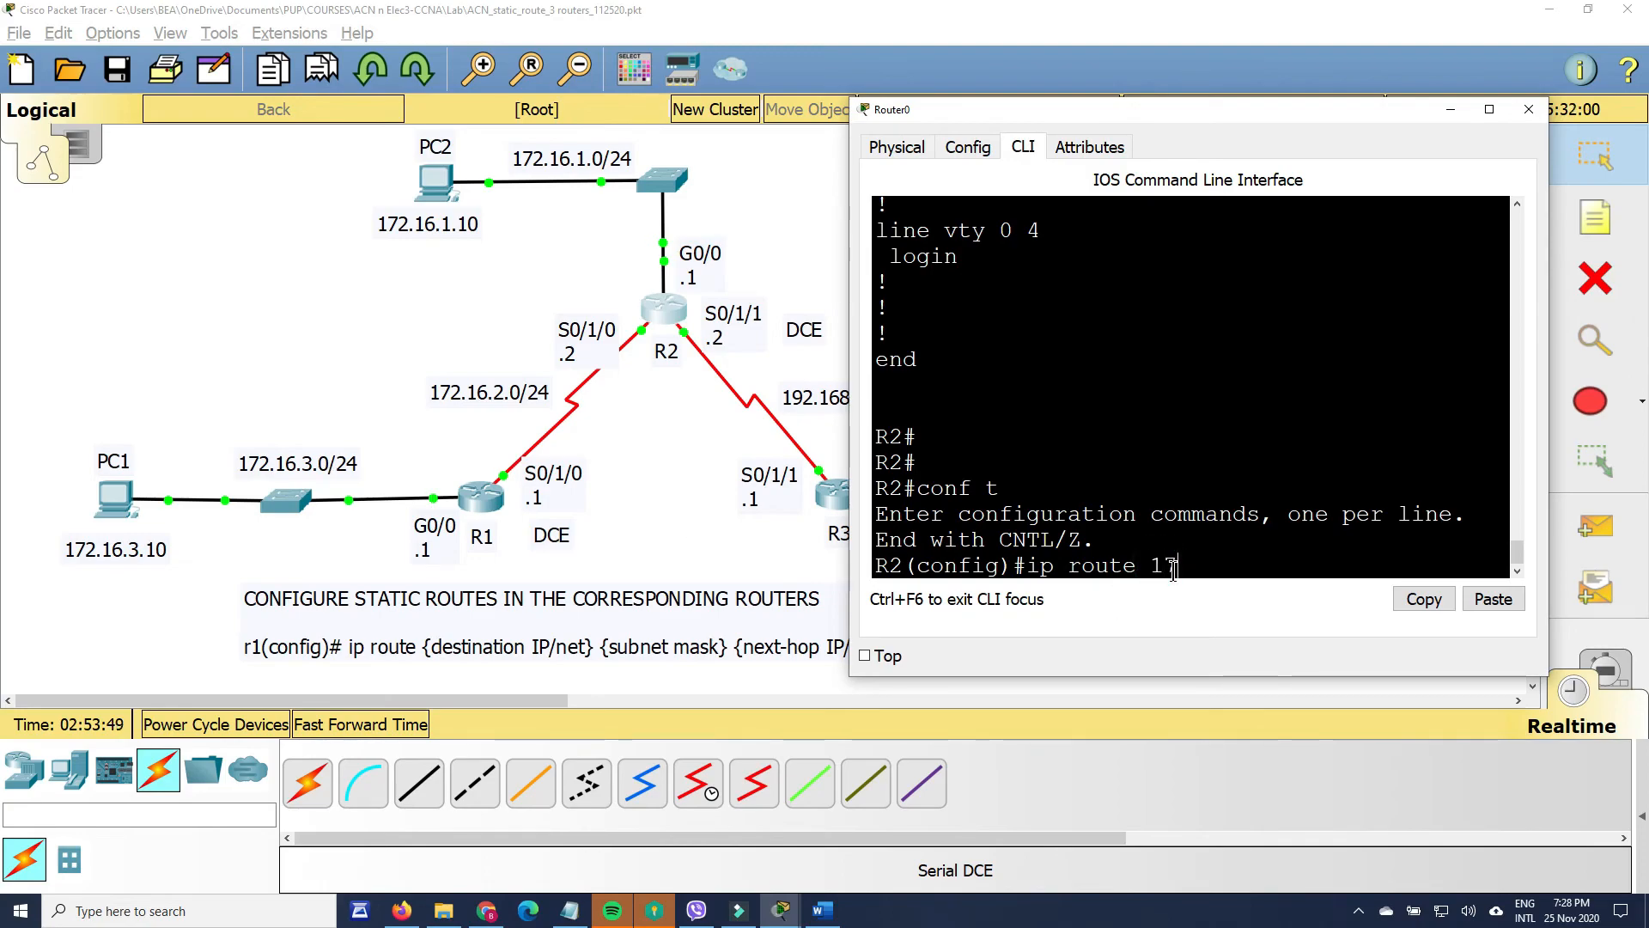
{"action": "type", "text": "2.16.3."}
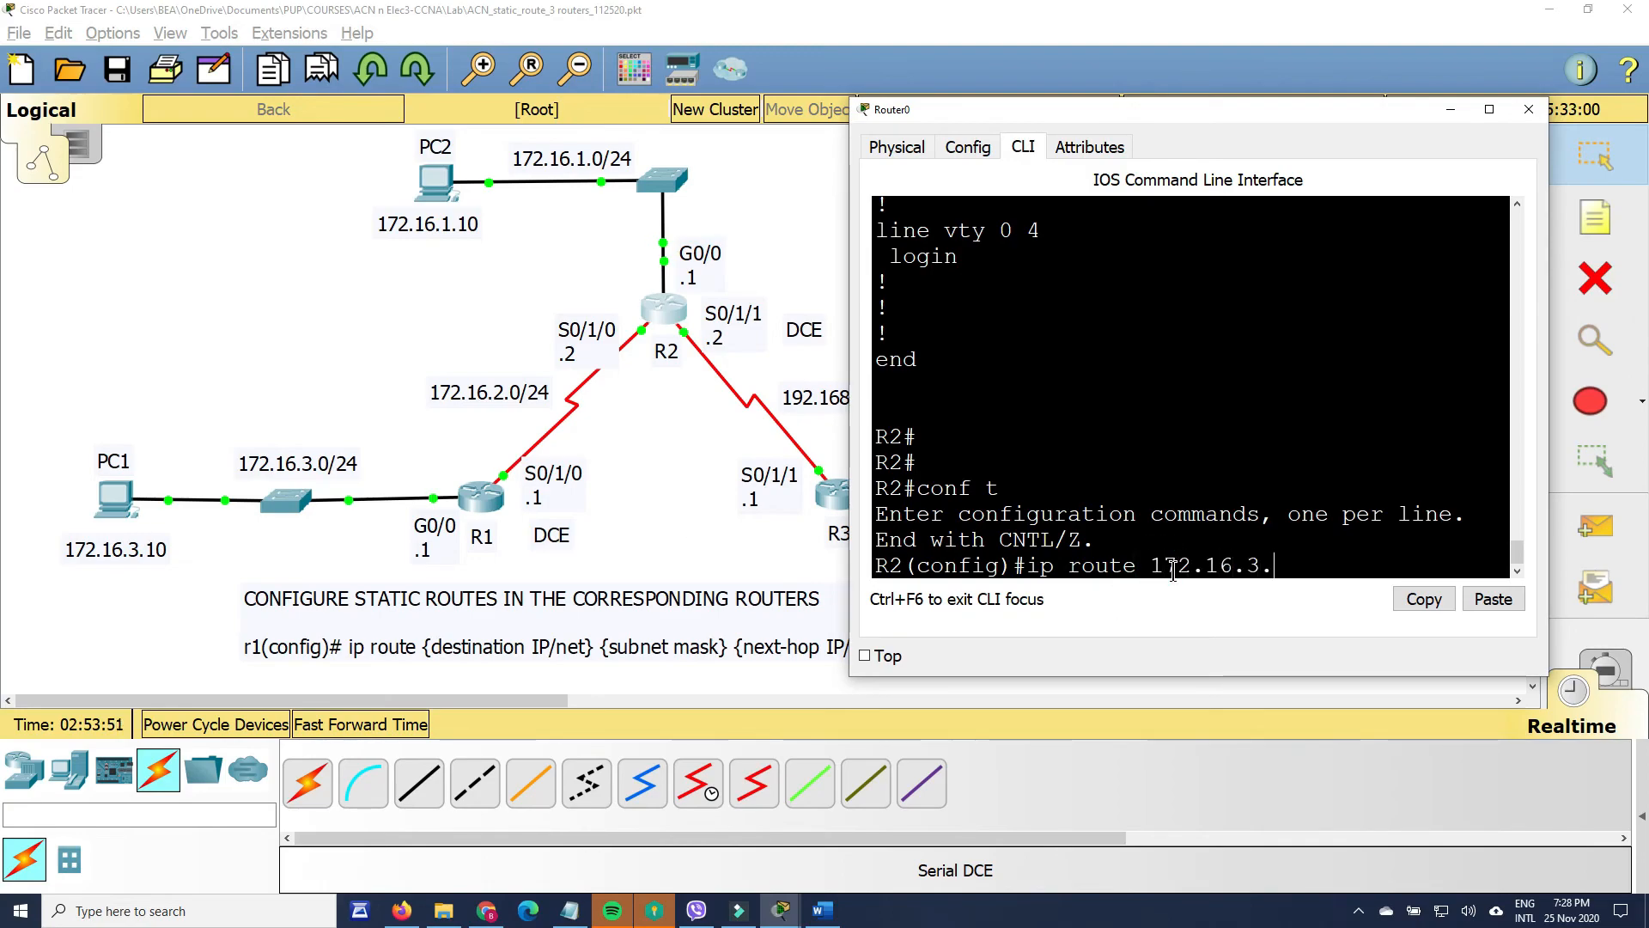
{"action": "type", "text": "0 25"}
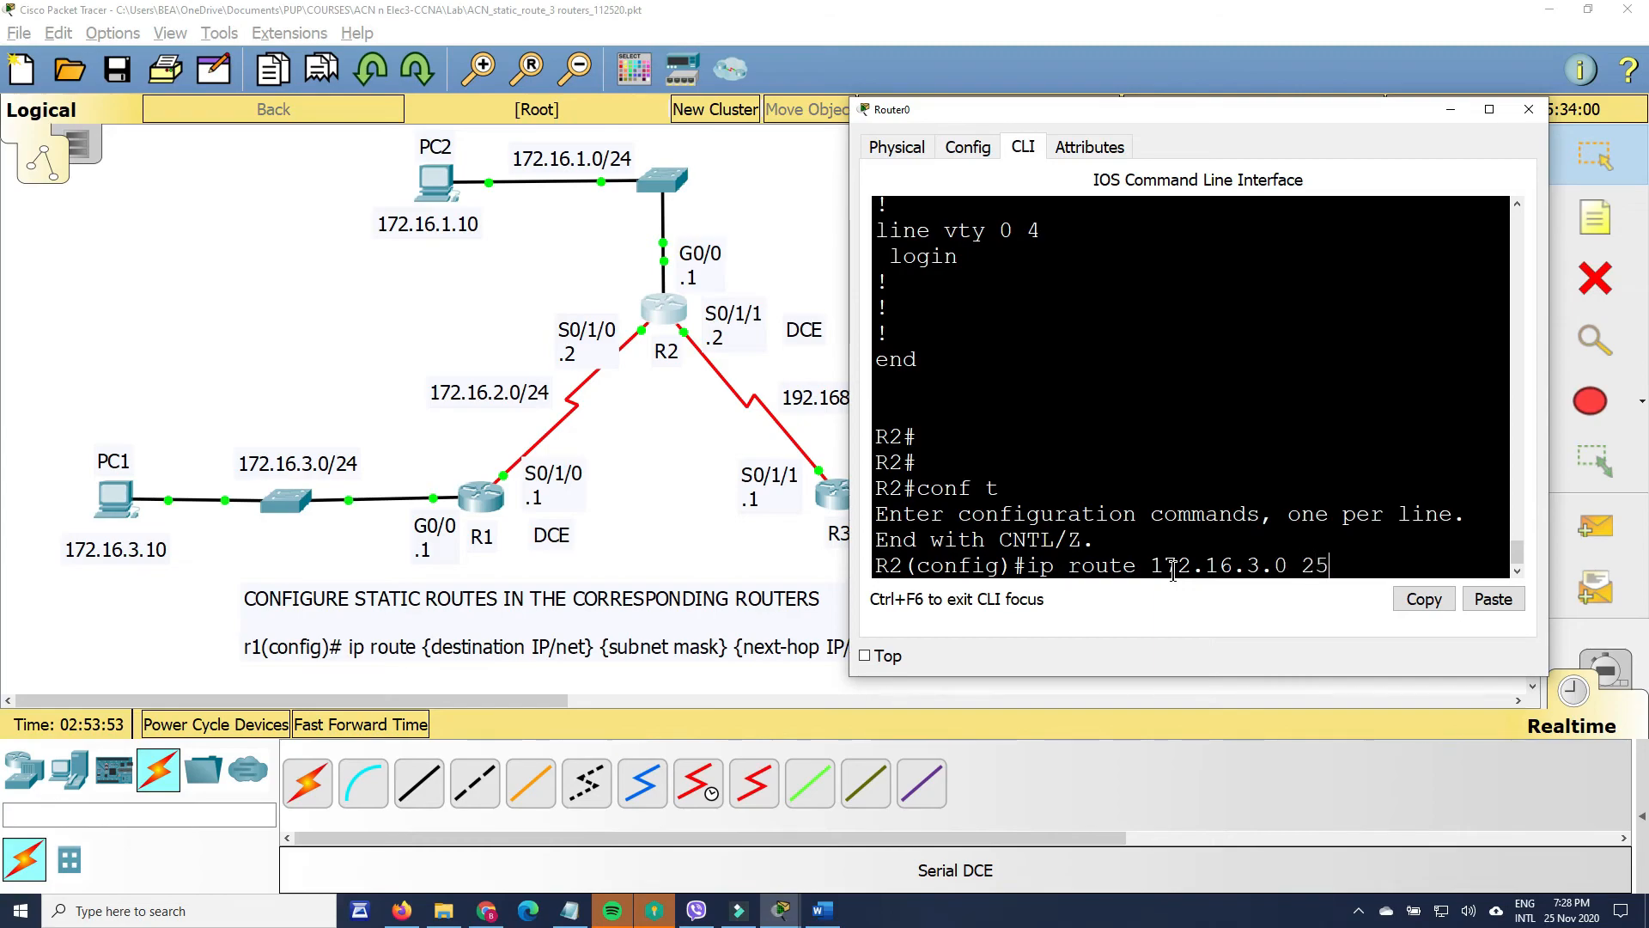
{"action": "type", "text": "5.255.255.0"}
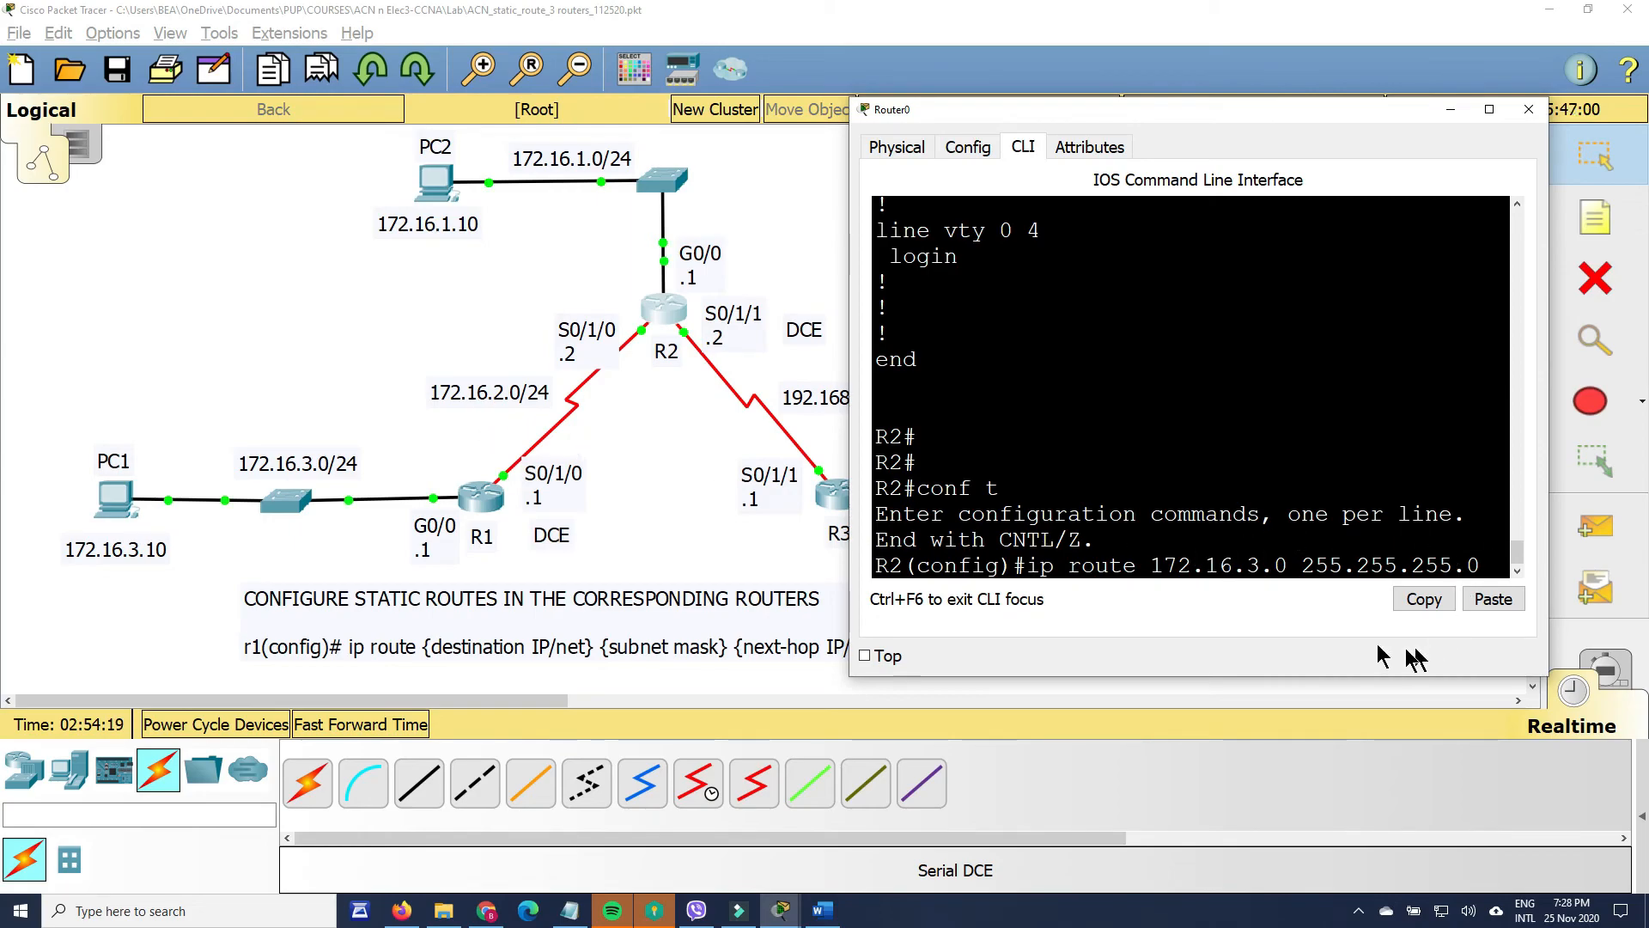
{"action": "type", "text": "172."}
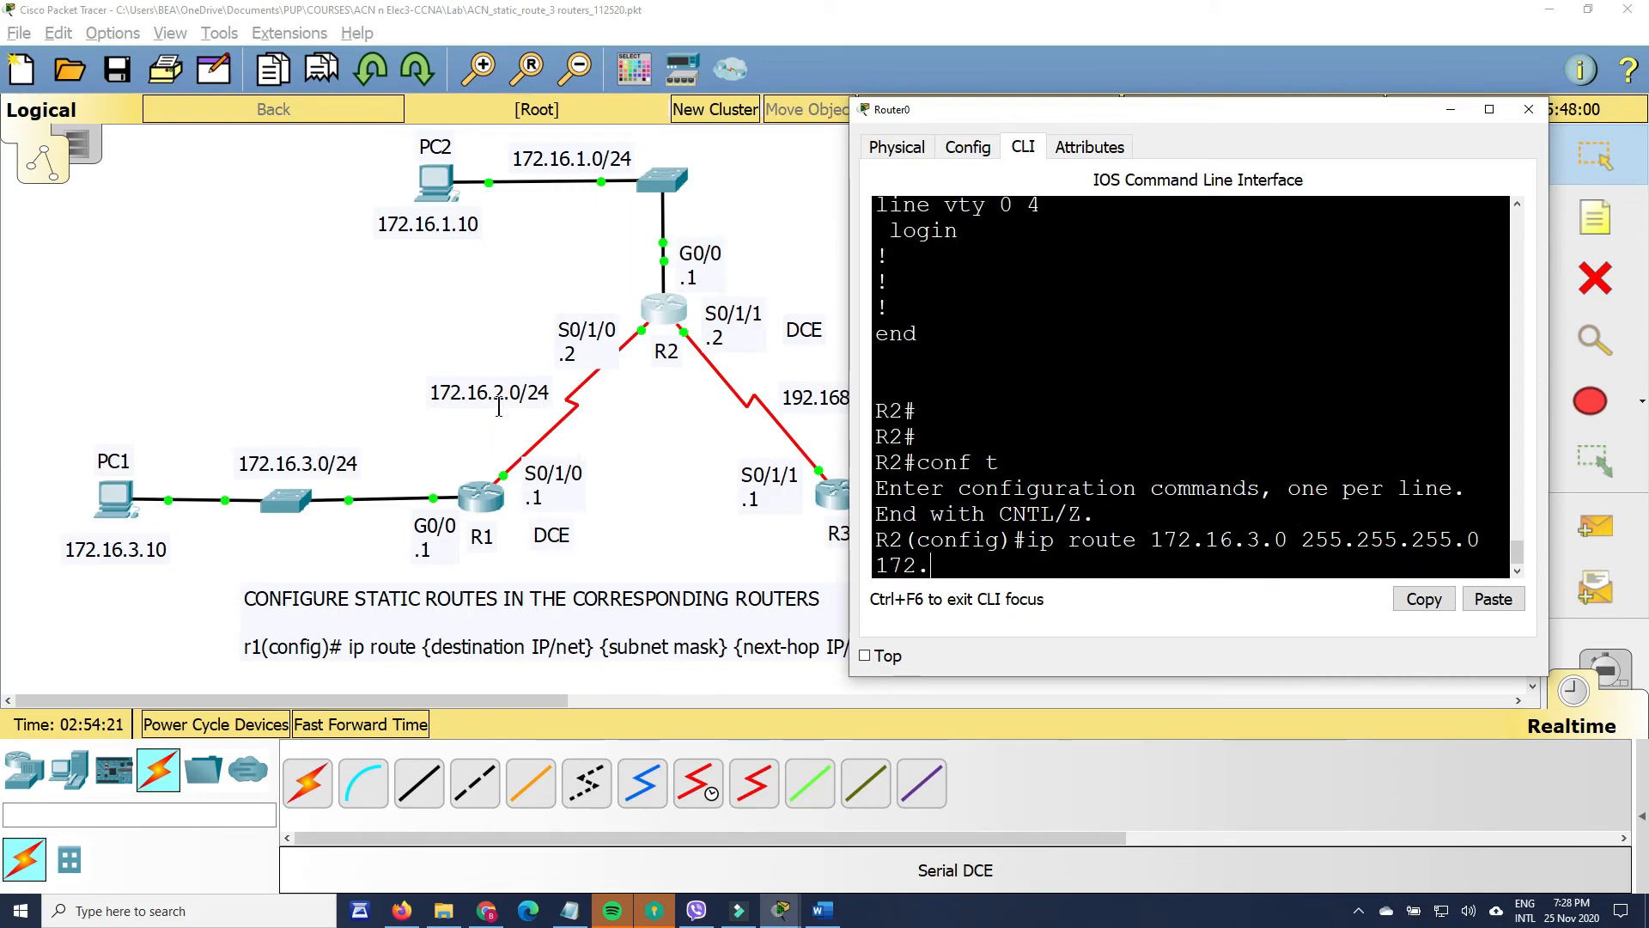
{"action": "type", "text": "16.2.1"}
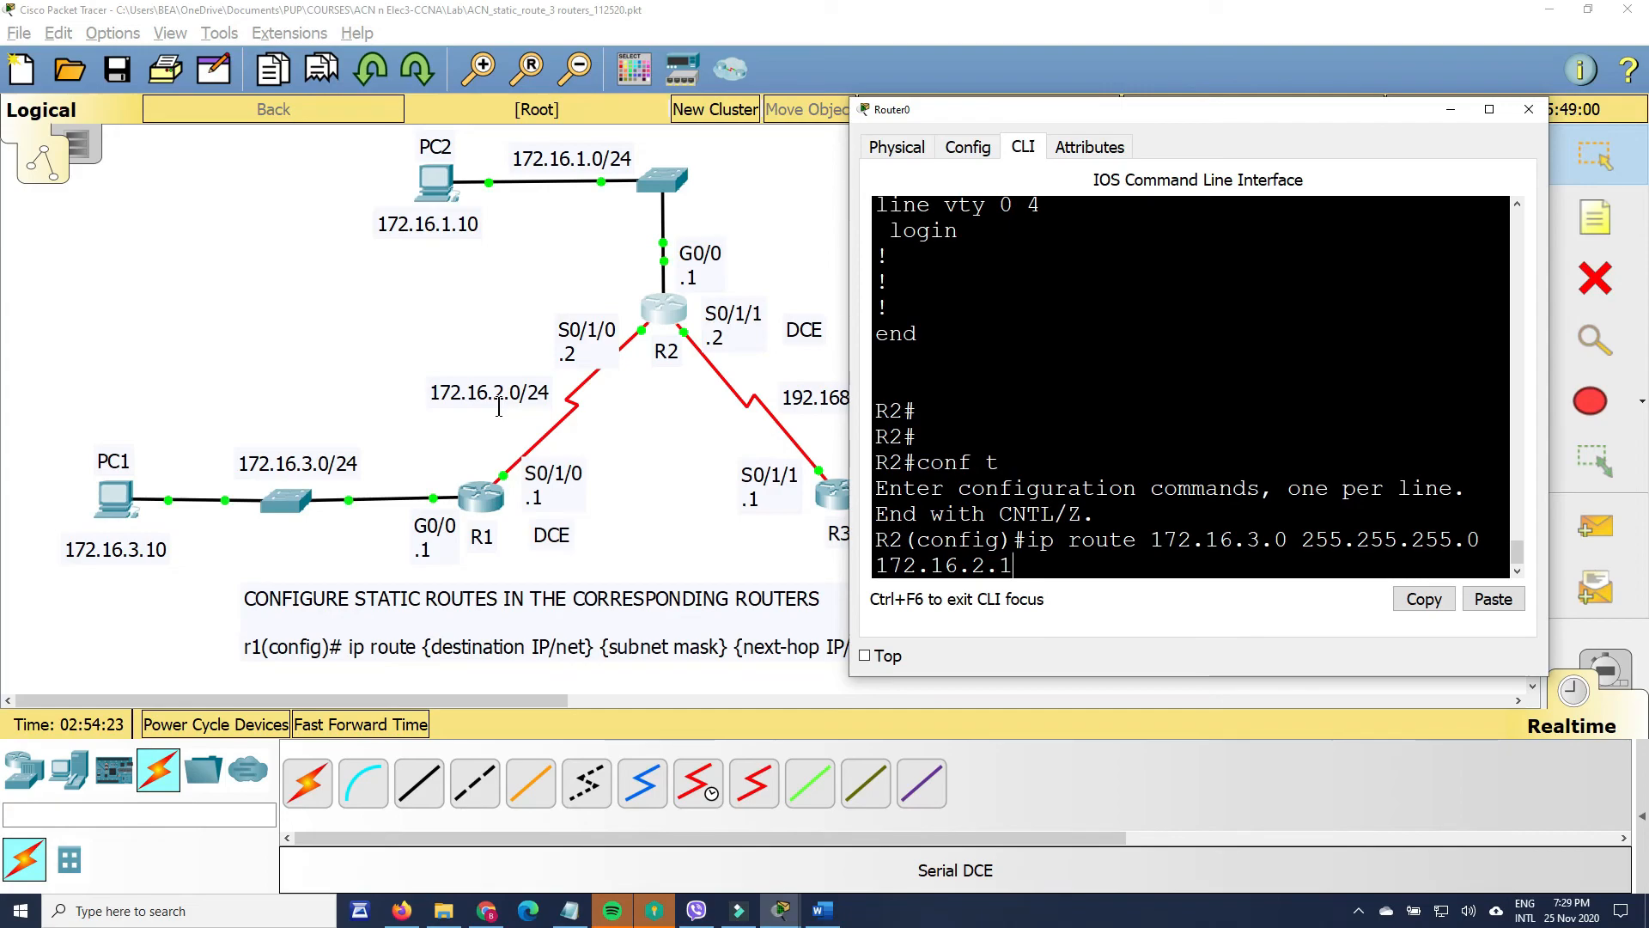
{"action": "key", "text": "Return"}
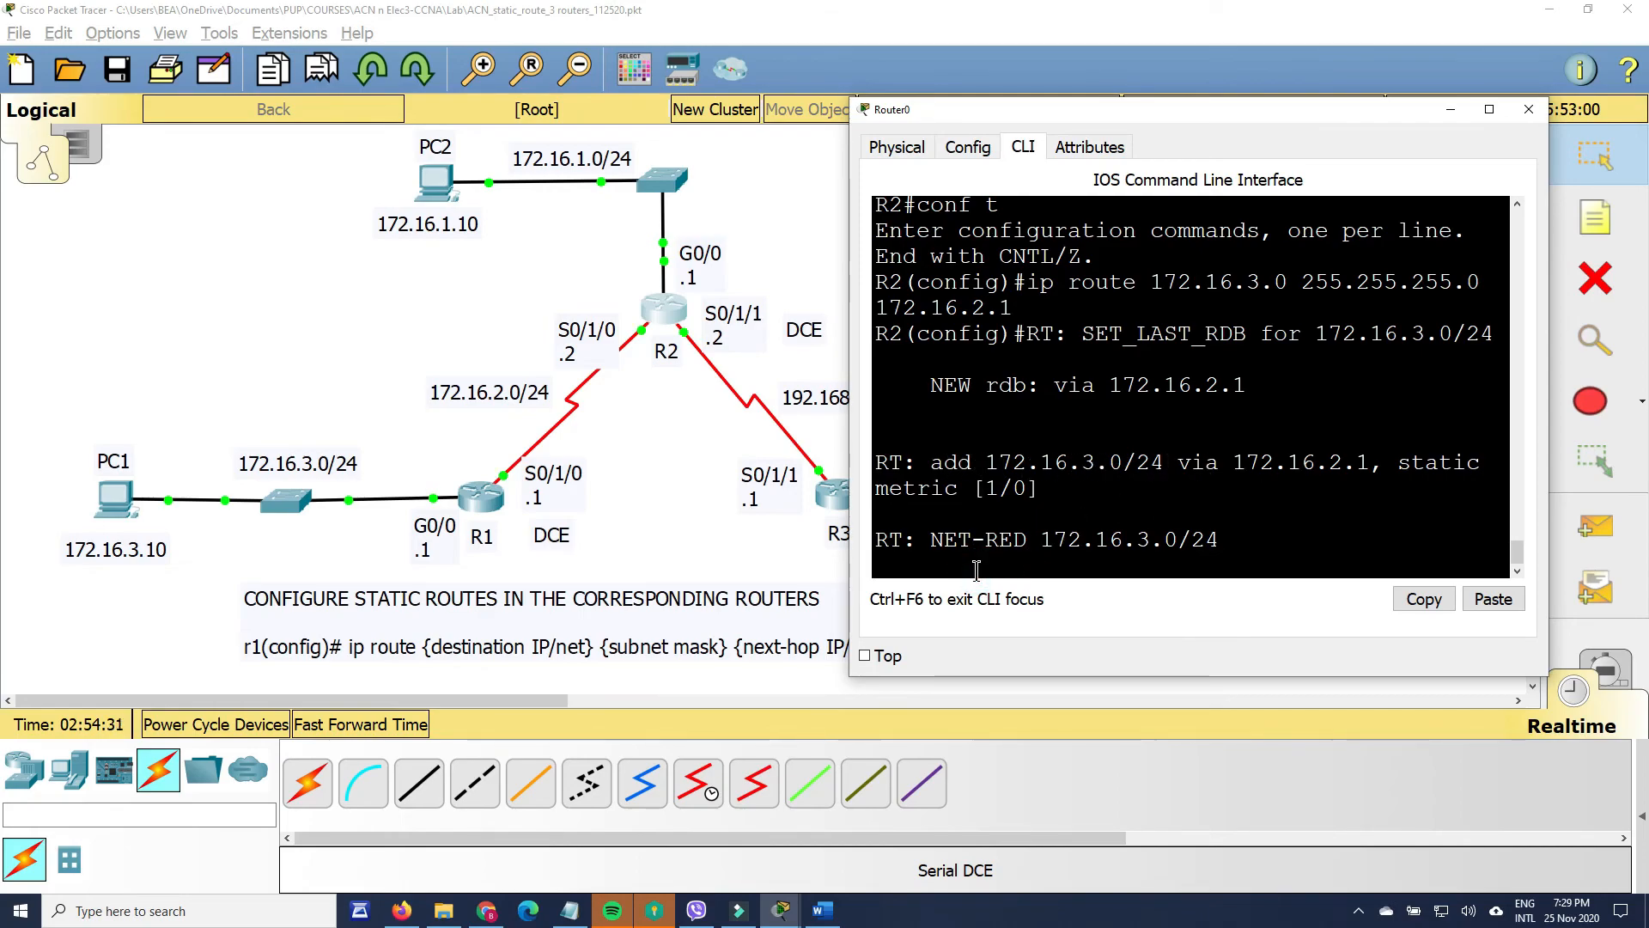
- Save R2's running configuration to the startup configuration with do copy run start, accepting the default filename
{"action": "key", "text": "Return"}
{"action": "type", "text": "do"}
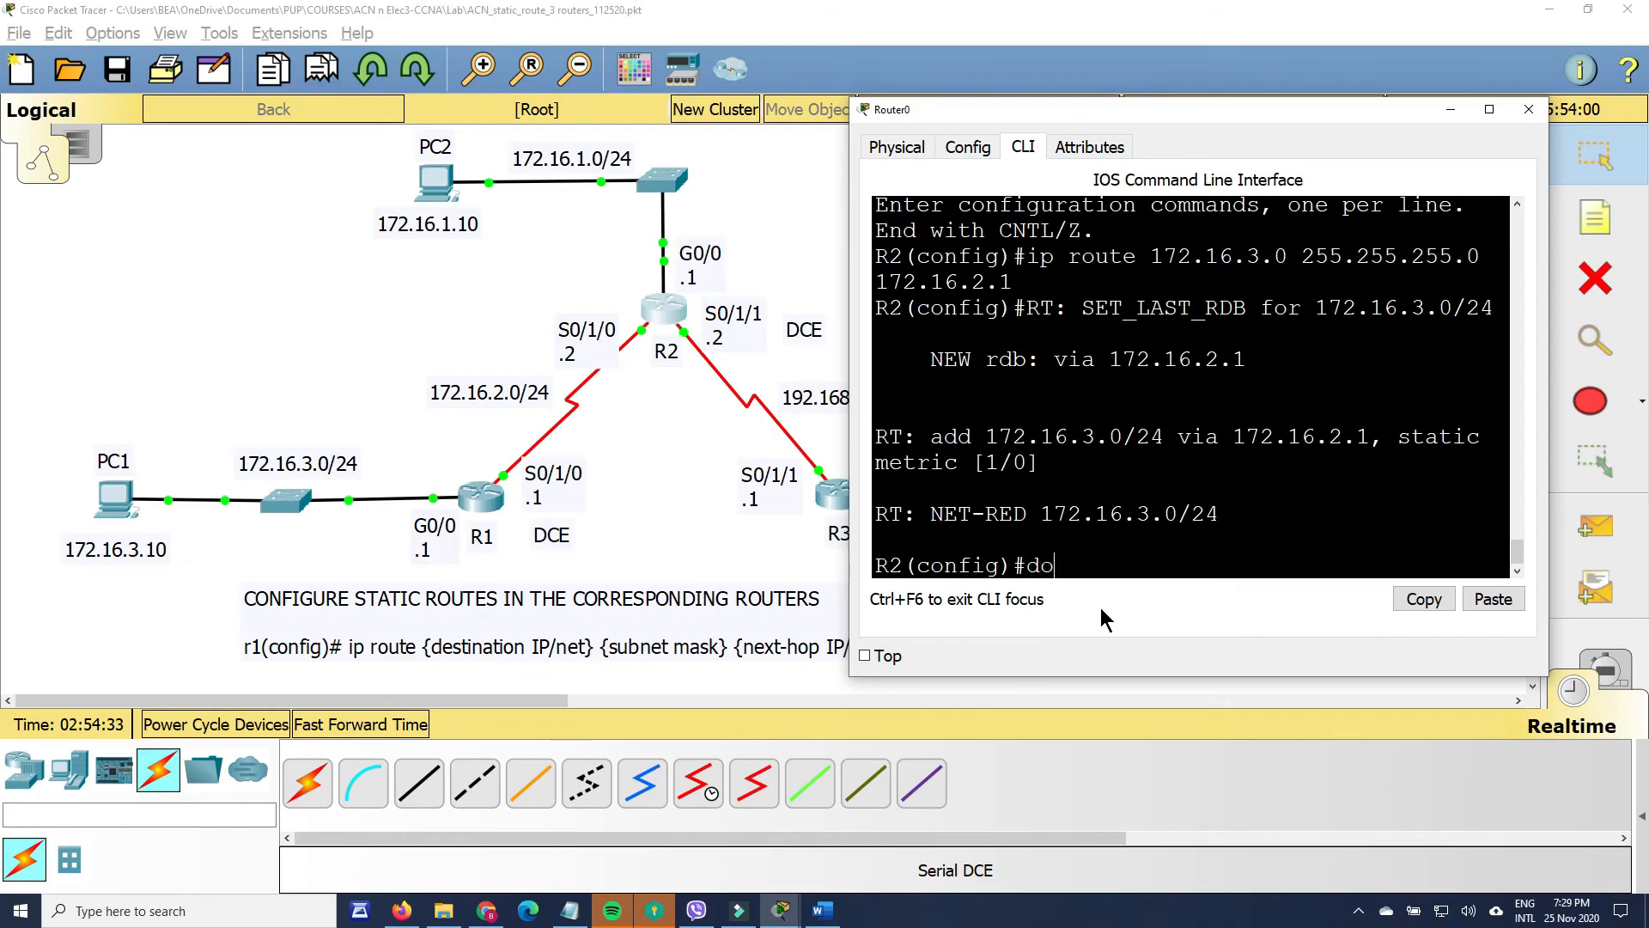
{"action": "type", "text": " copy run start"}
{"action": "key", "text": "Return"}
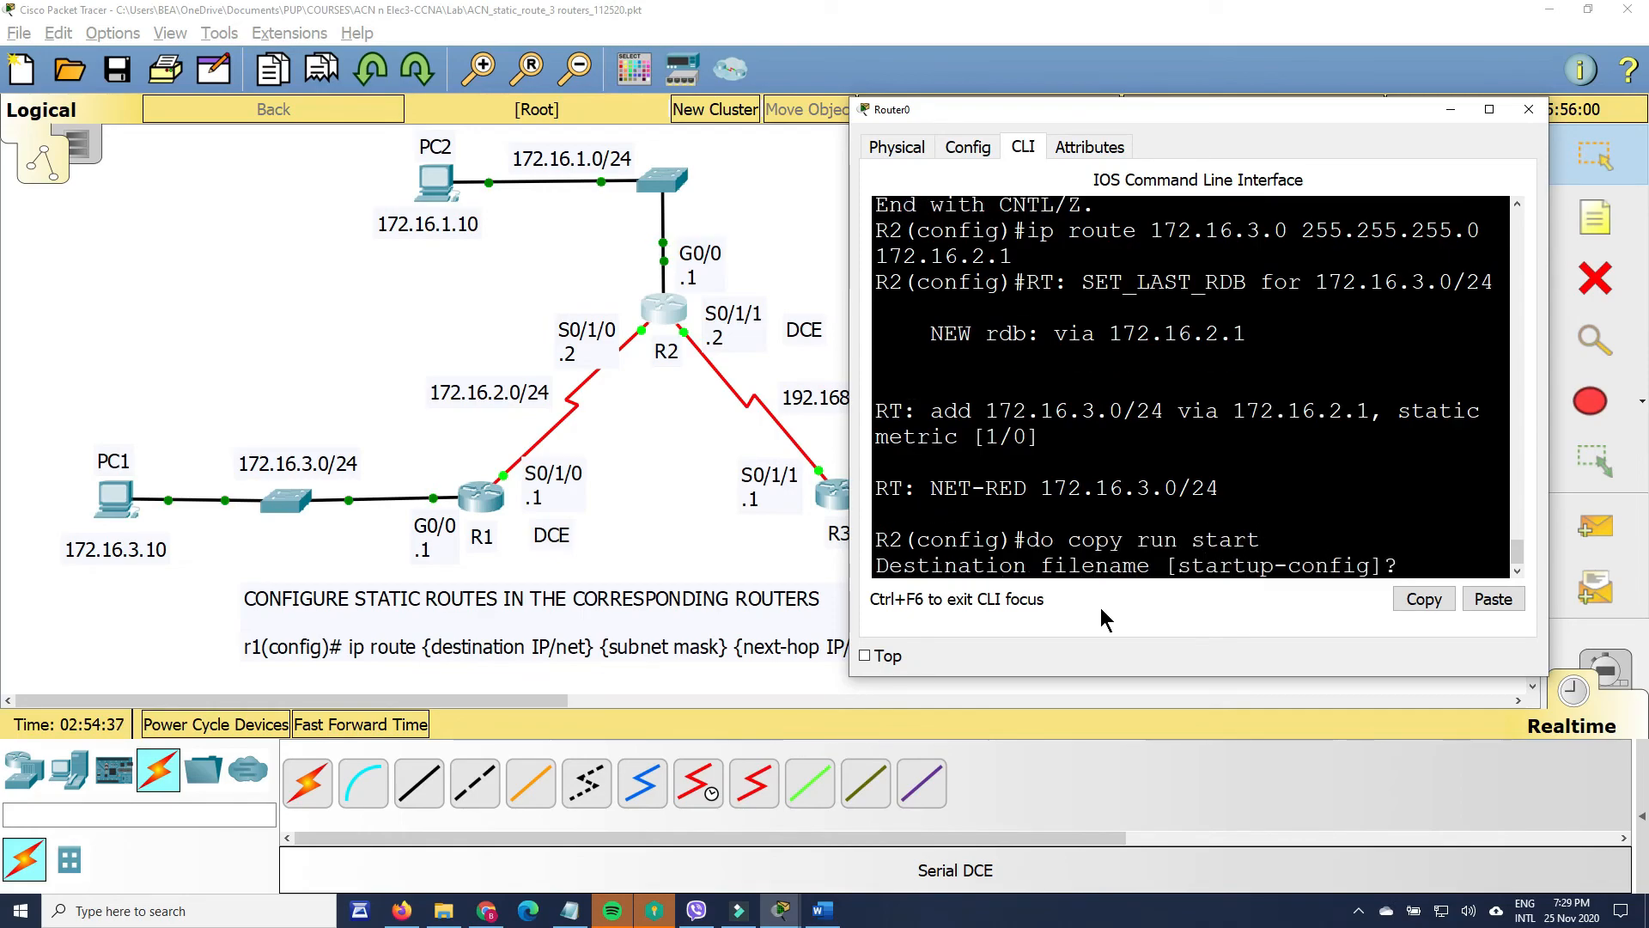
{"action": "key", "text": "Return"}
- Open R1's command line, move its window clear of the routers, and enter global configuration mode with en and conf t
{"action": "left_click", "coordinate": [481, 497]}
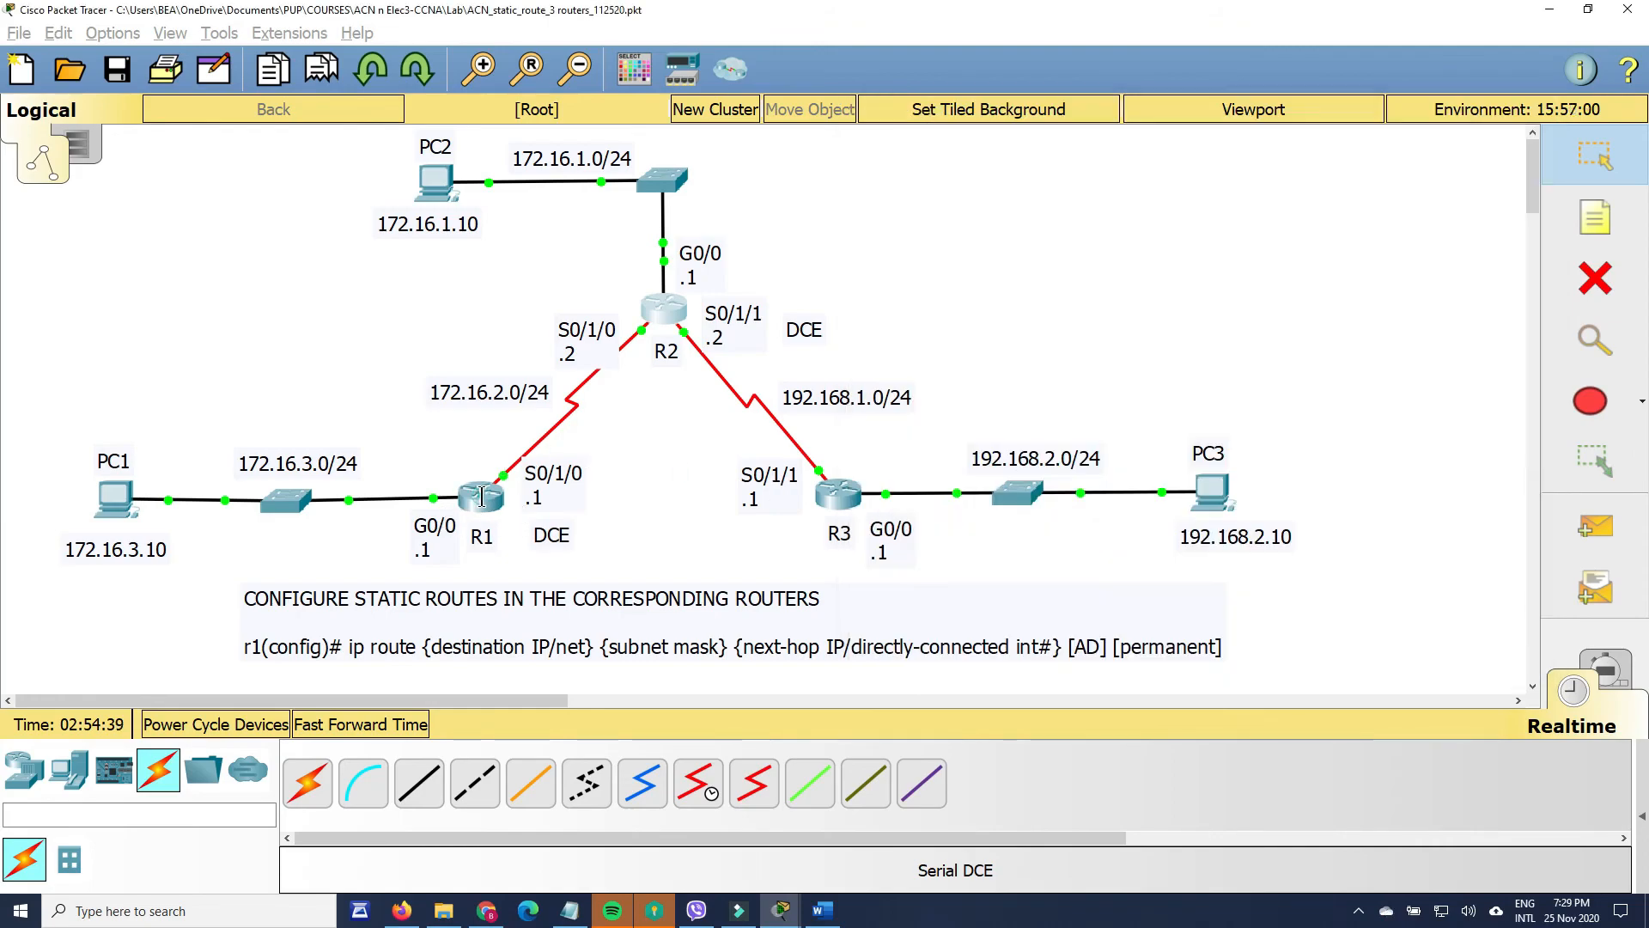
{"action": "left_click", "coordinate": [481, 497]}
{"action": "key", "text": "Return"}
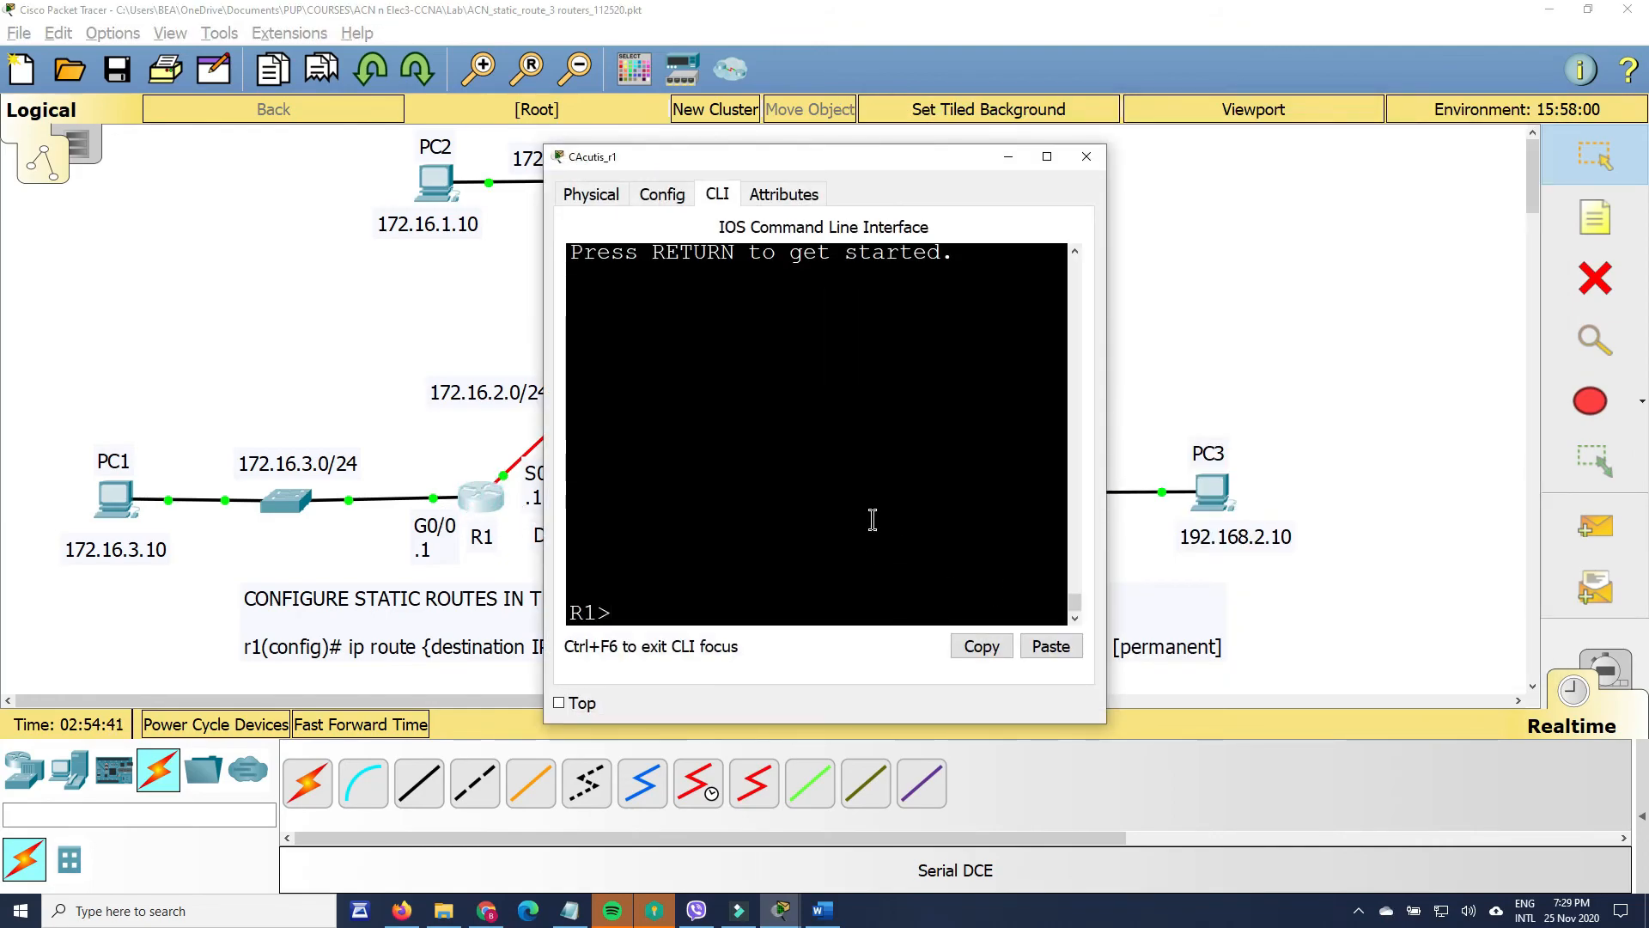
{"action": "type", "text": "en"}
{"action": "key", "text": "Return"}
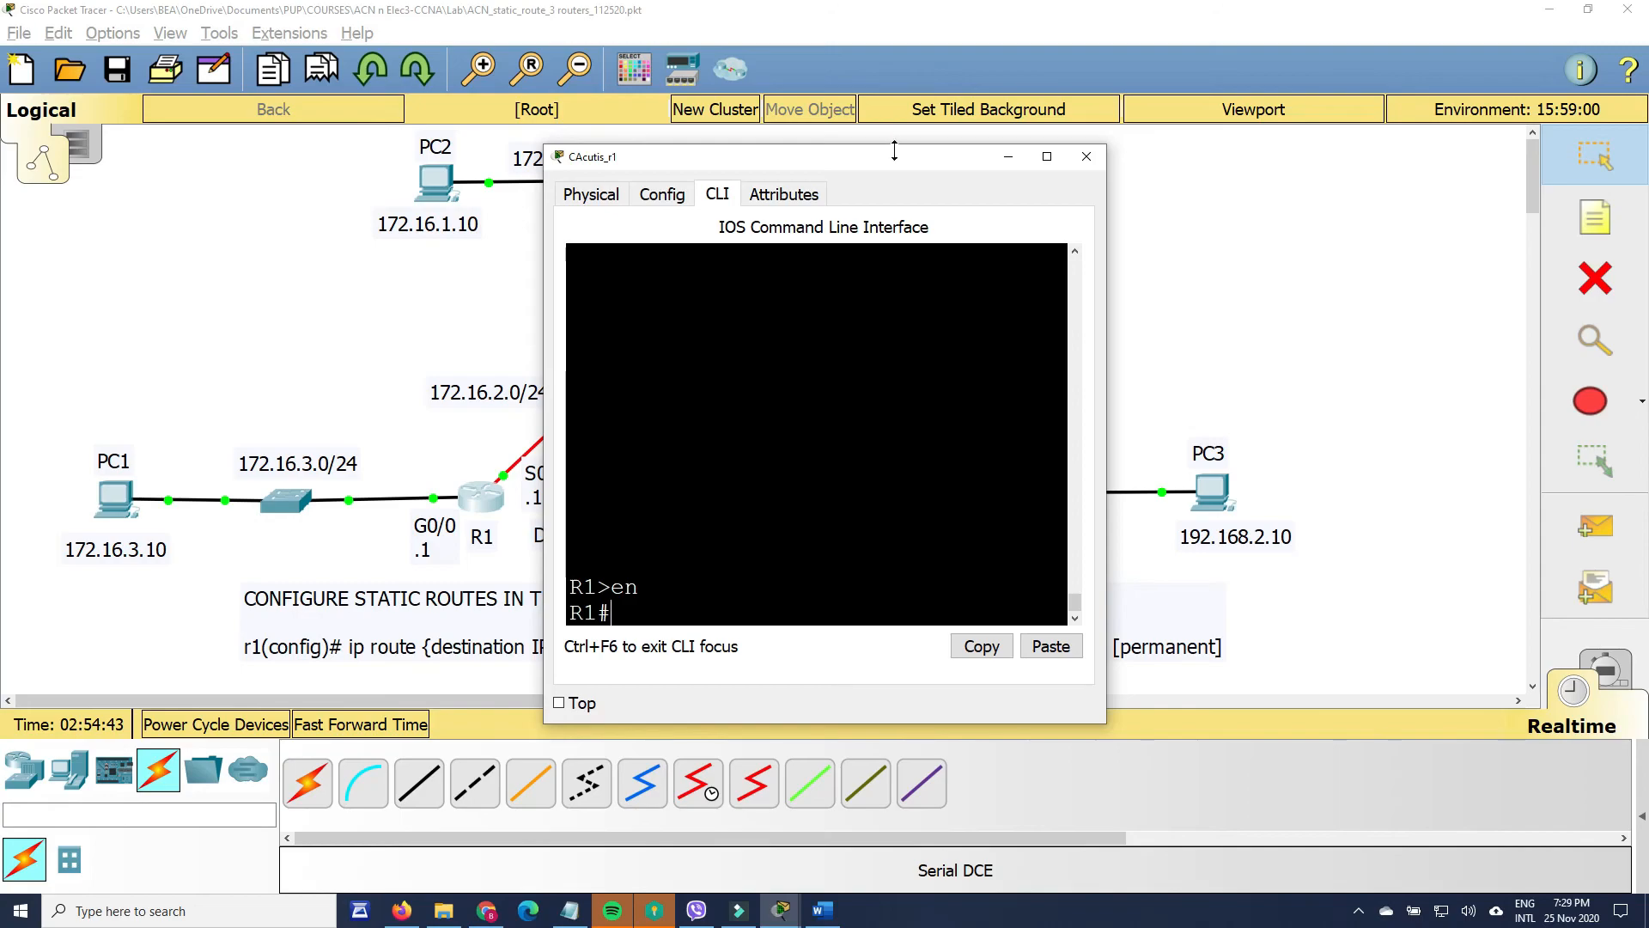
{"action": "left_click_drag", "start_coordinate": [891, 166], "coordinate": [1157, 163]}
{"action": "type", "text": "conf t"}
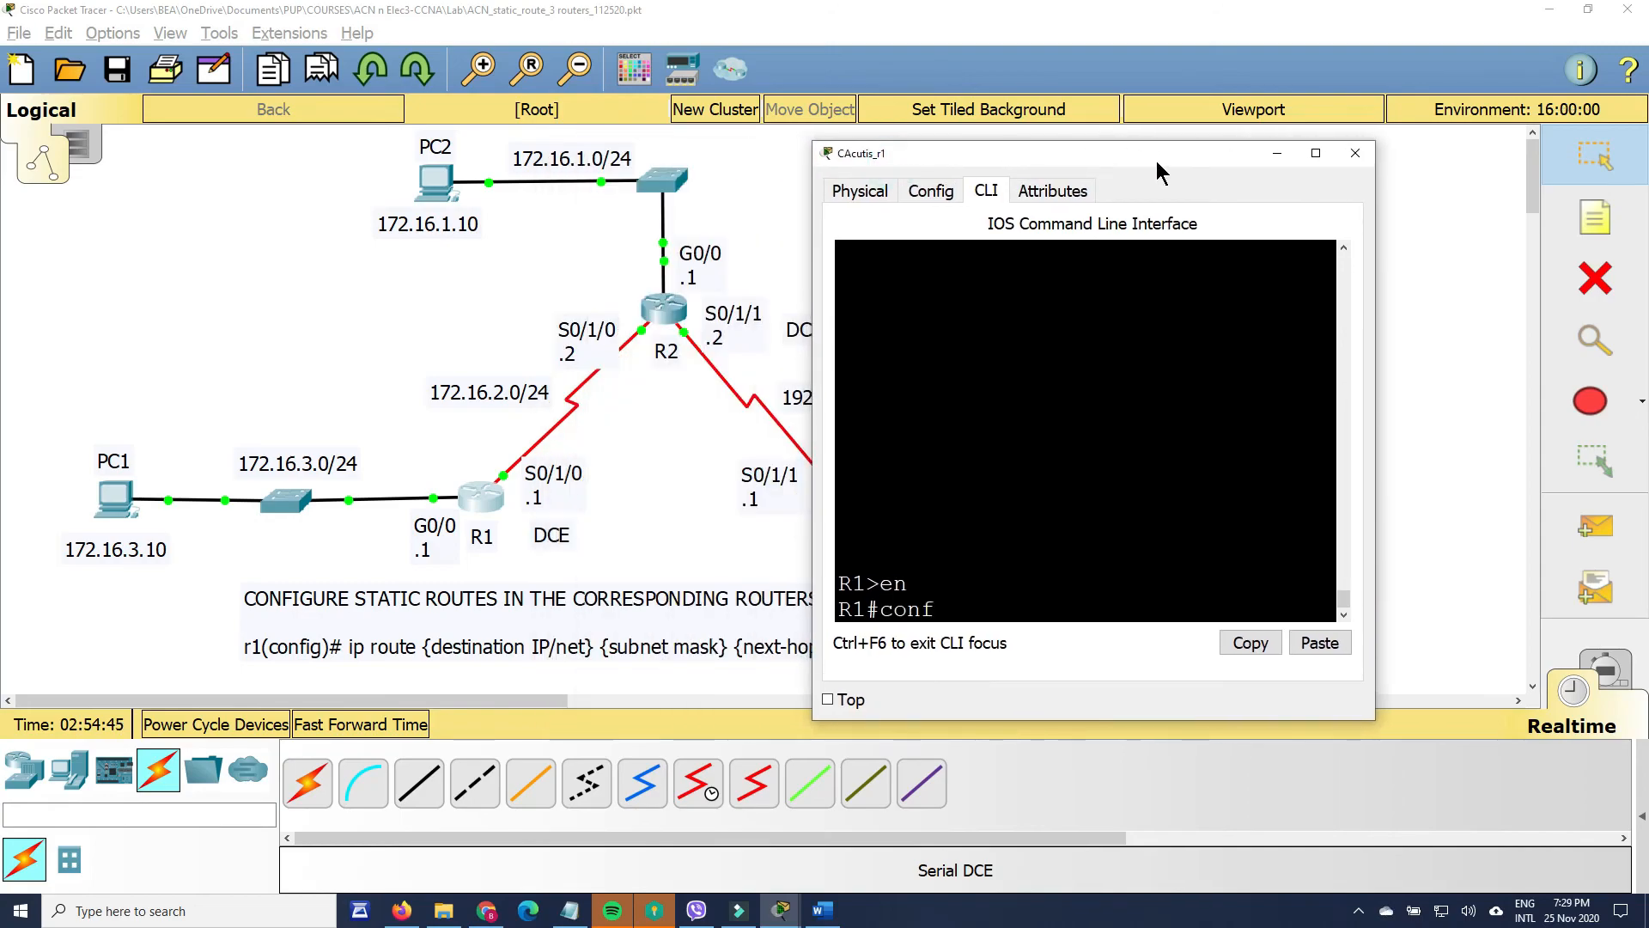
{"action": "key", "text": "BackSpace"}
{"action": "key", "text": "BackSpace"}
{"action": "key", "text": "BackSpace"}
{"action": "key", "text": "BackSpace"}
{"action": "left_click", "coordinate": [895, 605]}
{"action": "type", "text": "conf t"}
{"action": "key", "text": "Return"}
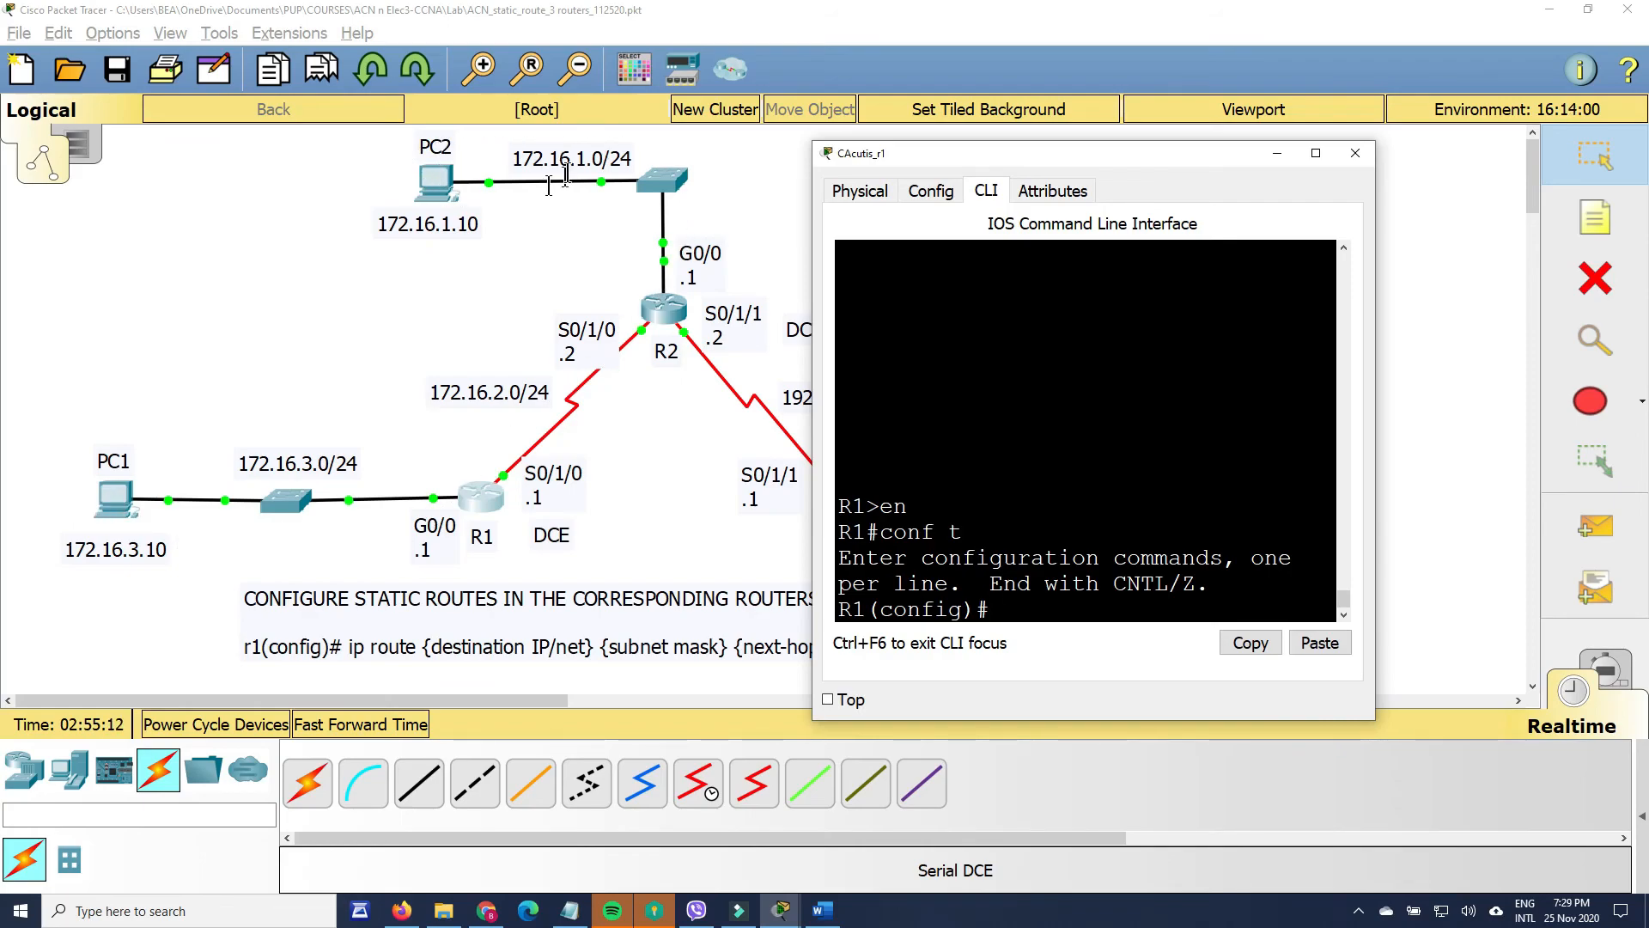
- Add the static route ip route 172.16.1.0 255.255.255.0 172.16.2.2 on R1
{"action": "type", "text": "ip route 172.16.1.0"}
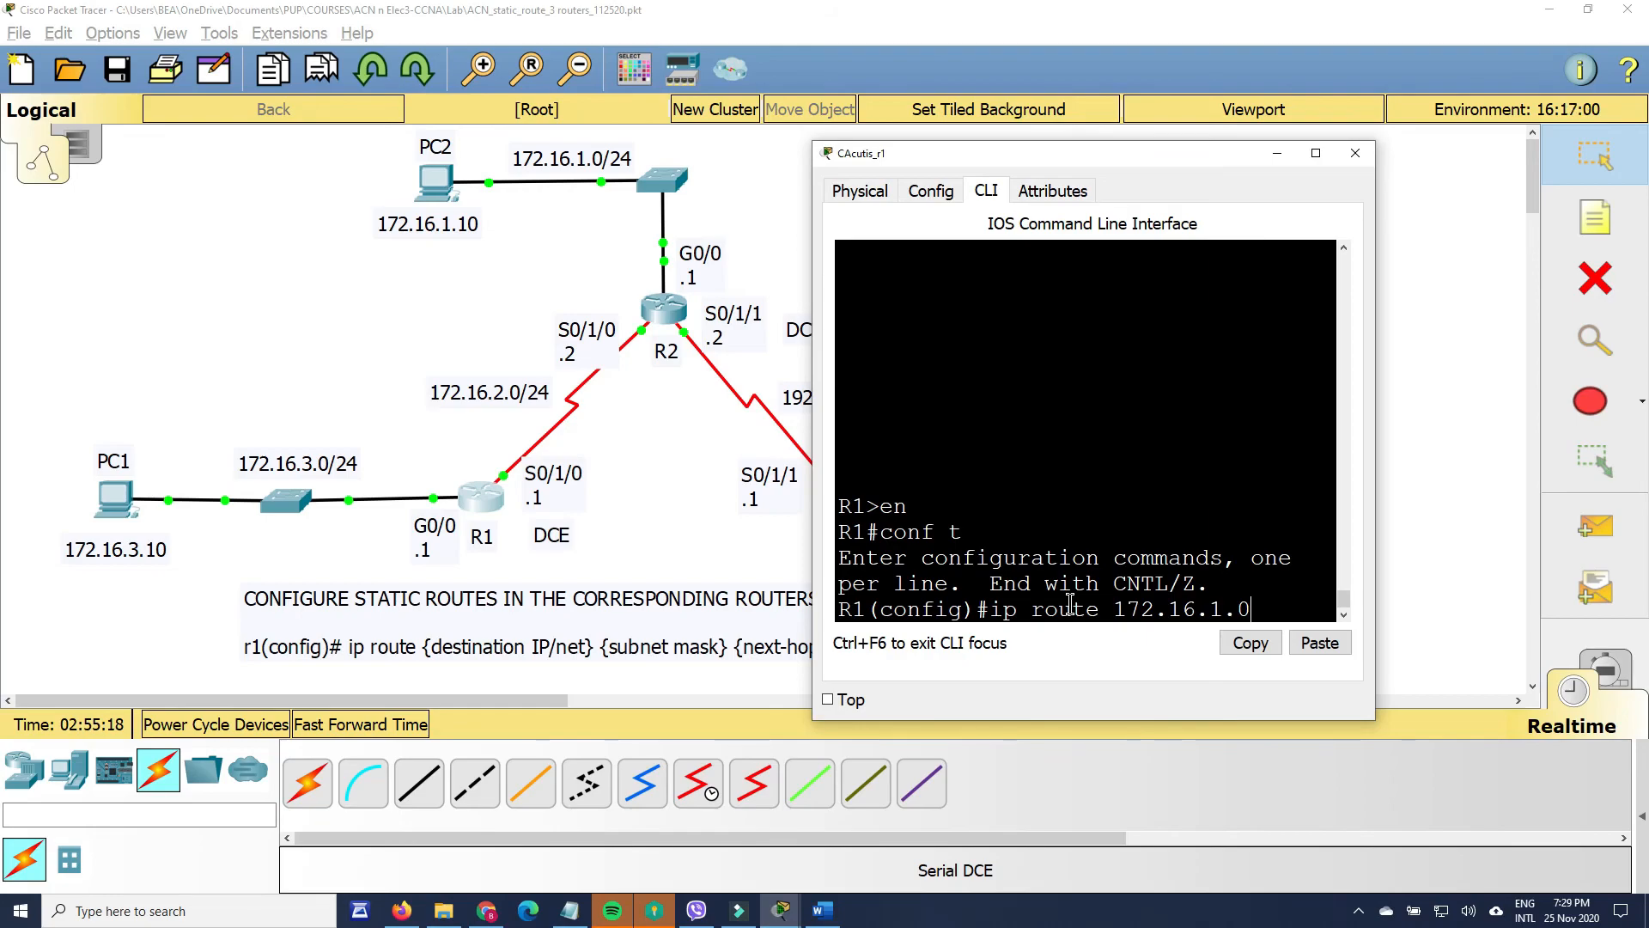
{"action": "type", "text": " 255.255.2"}
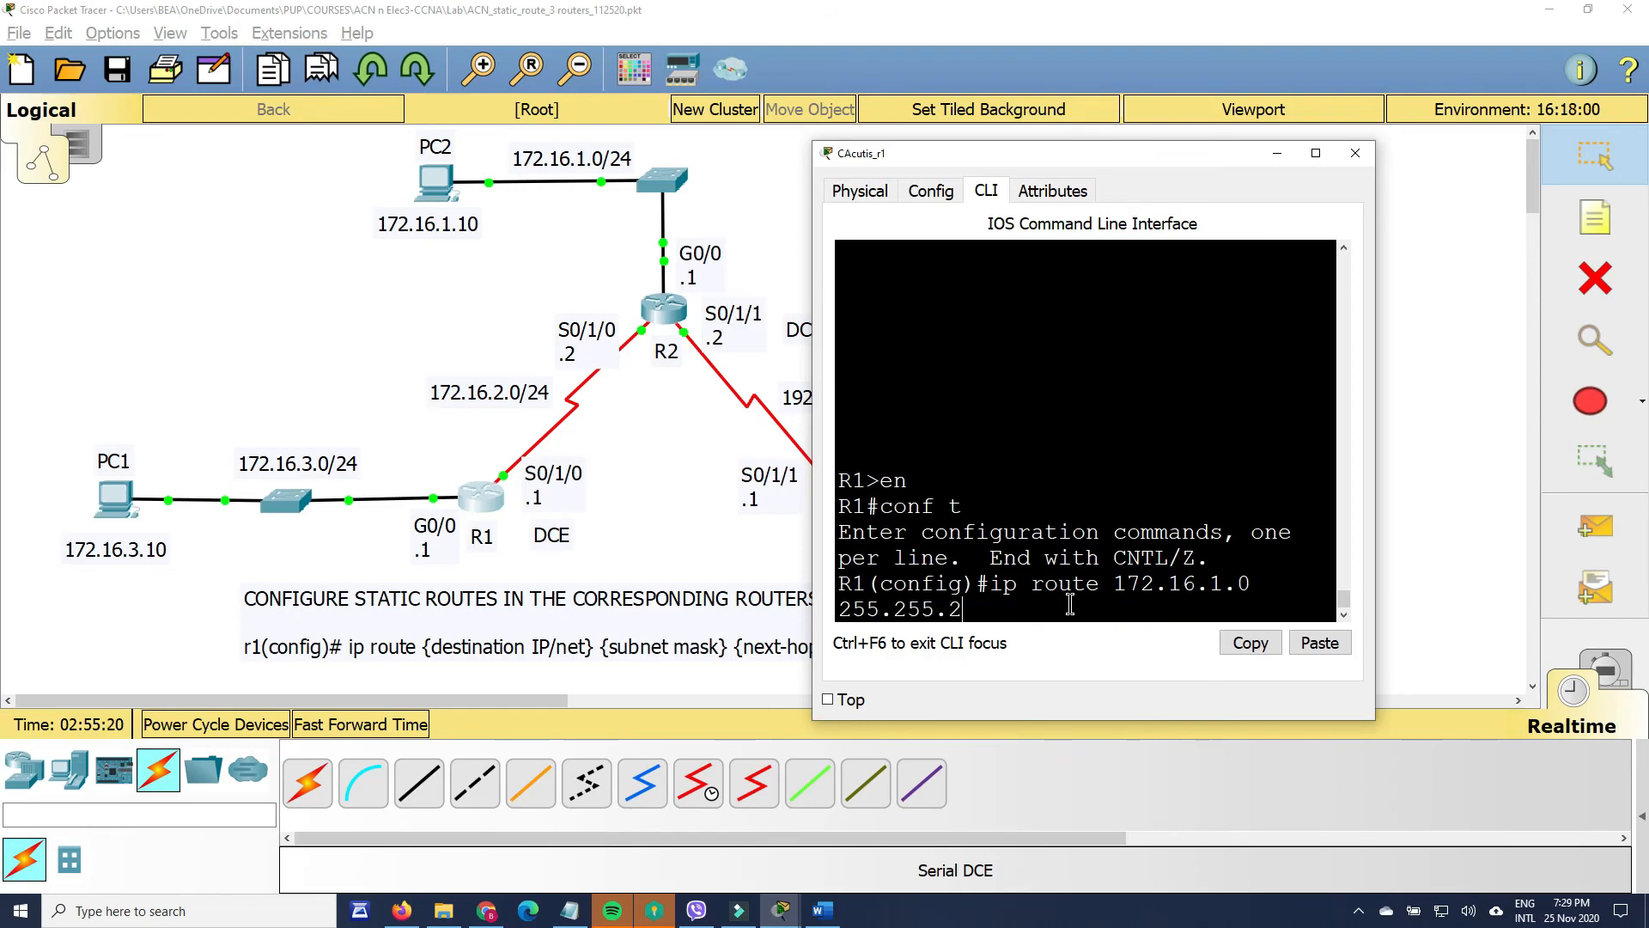
{"action": "type", "text": "55.0"}
{"action": "type", "text": "172.16.2.2"}
{"action": "key", "text": "Return"}
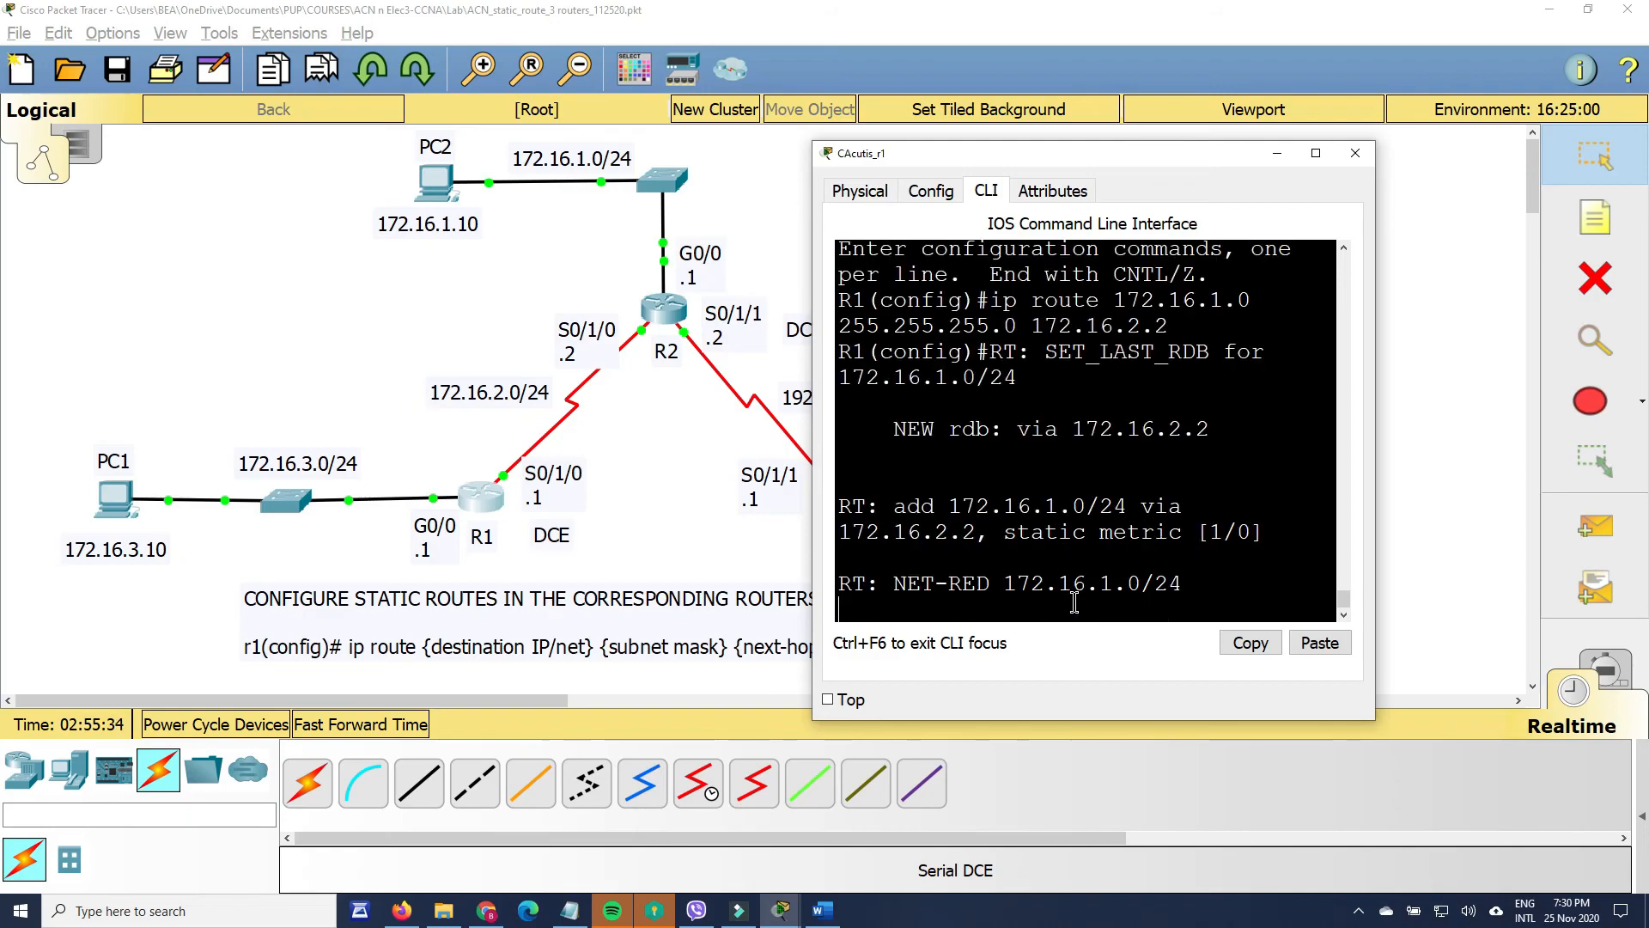
- Save R1's running configuration to startup with do copy run start, accepting the default filename, and close the R1 window
{"action": "key", "text": "Return"}
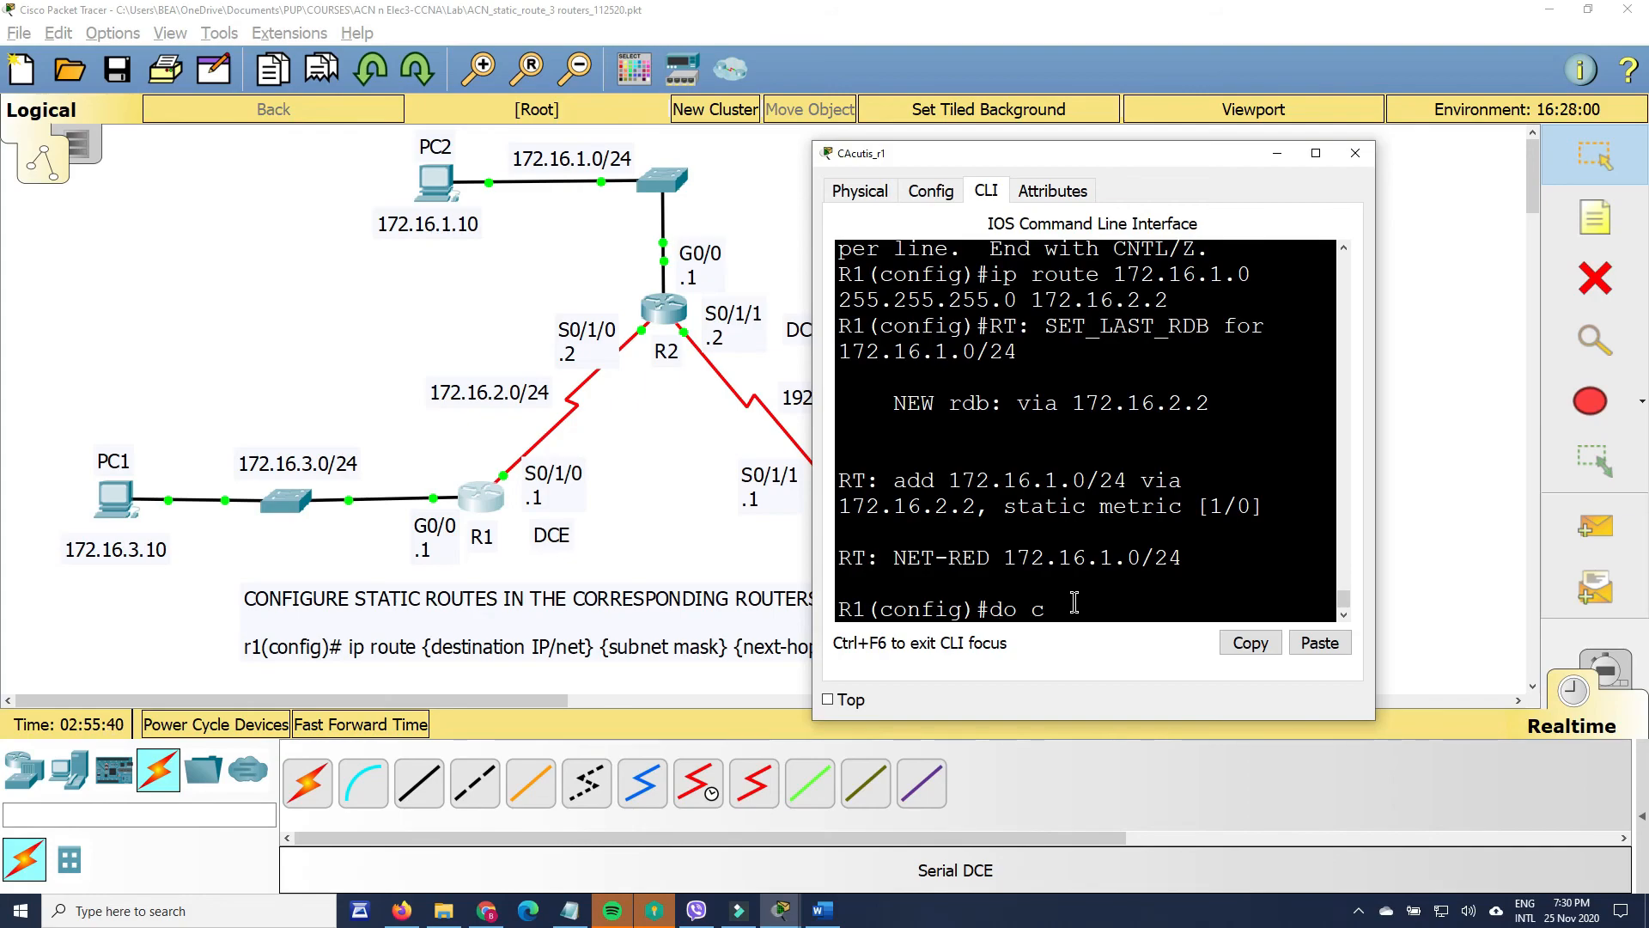
{"action": "type", "text": "opy run start"}
{"action": "key", "text": "Return"}
{"action": "key", "text": "Return"}
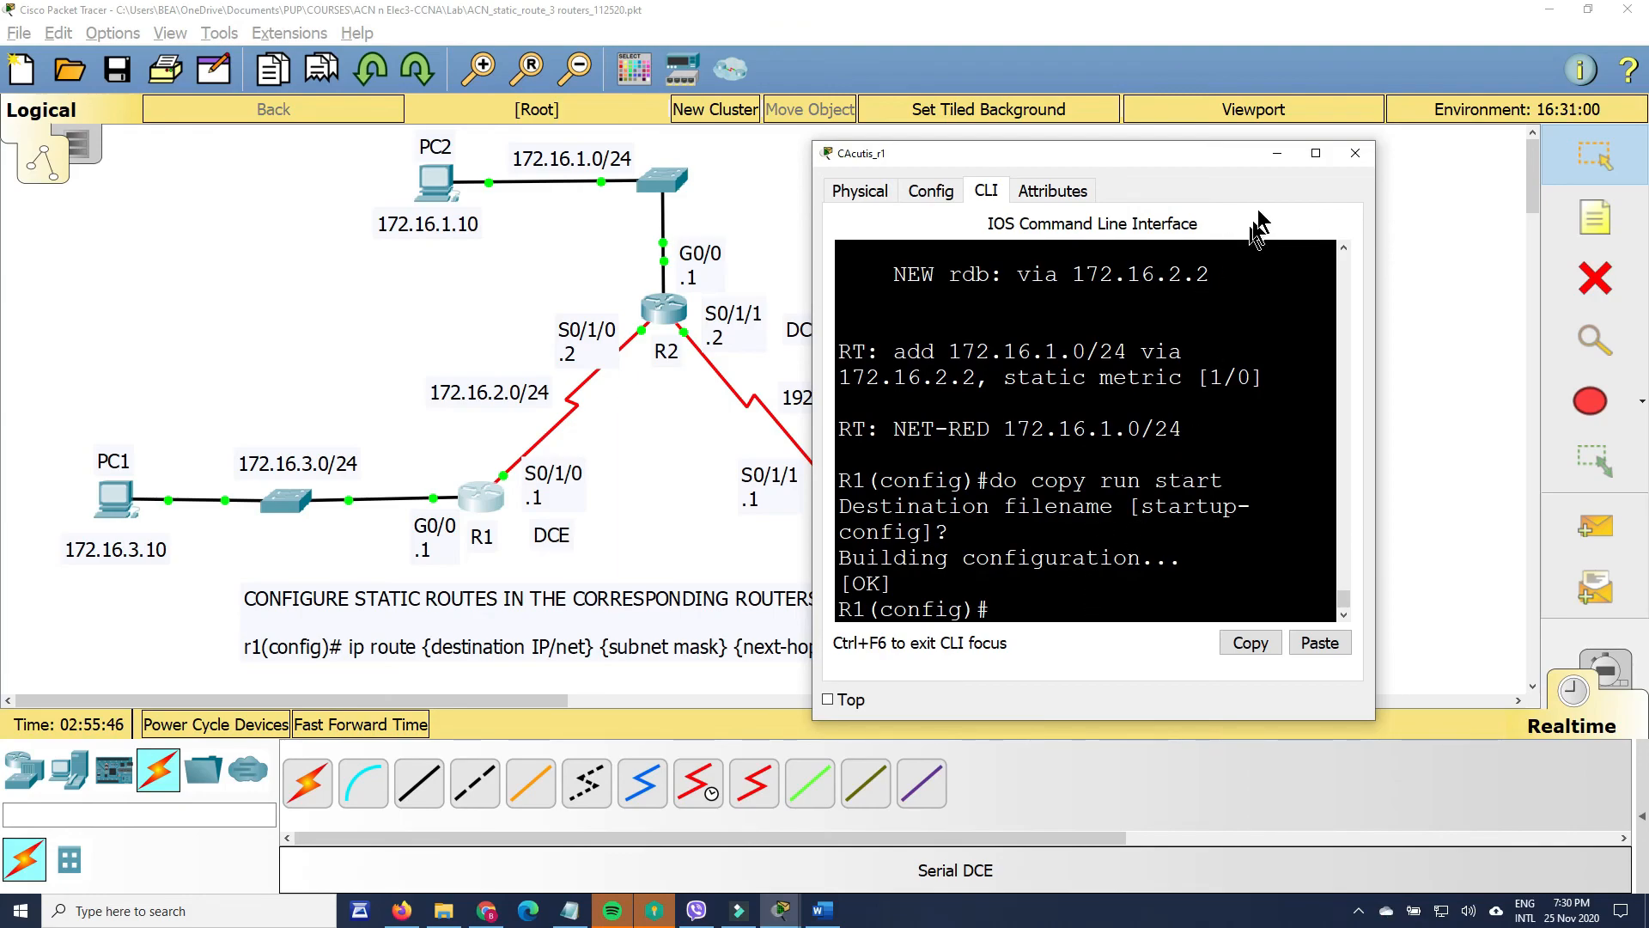
{"action": "left_click", "coordinate": [1355, 155]}
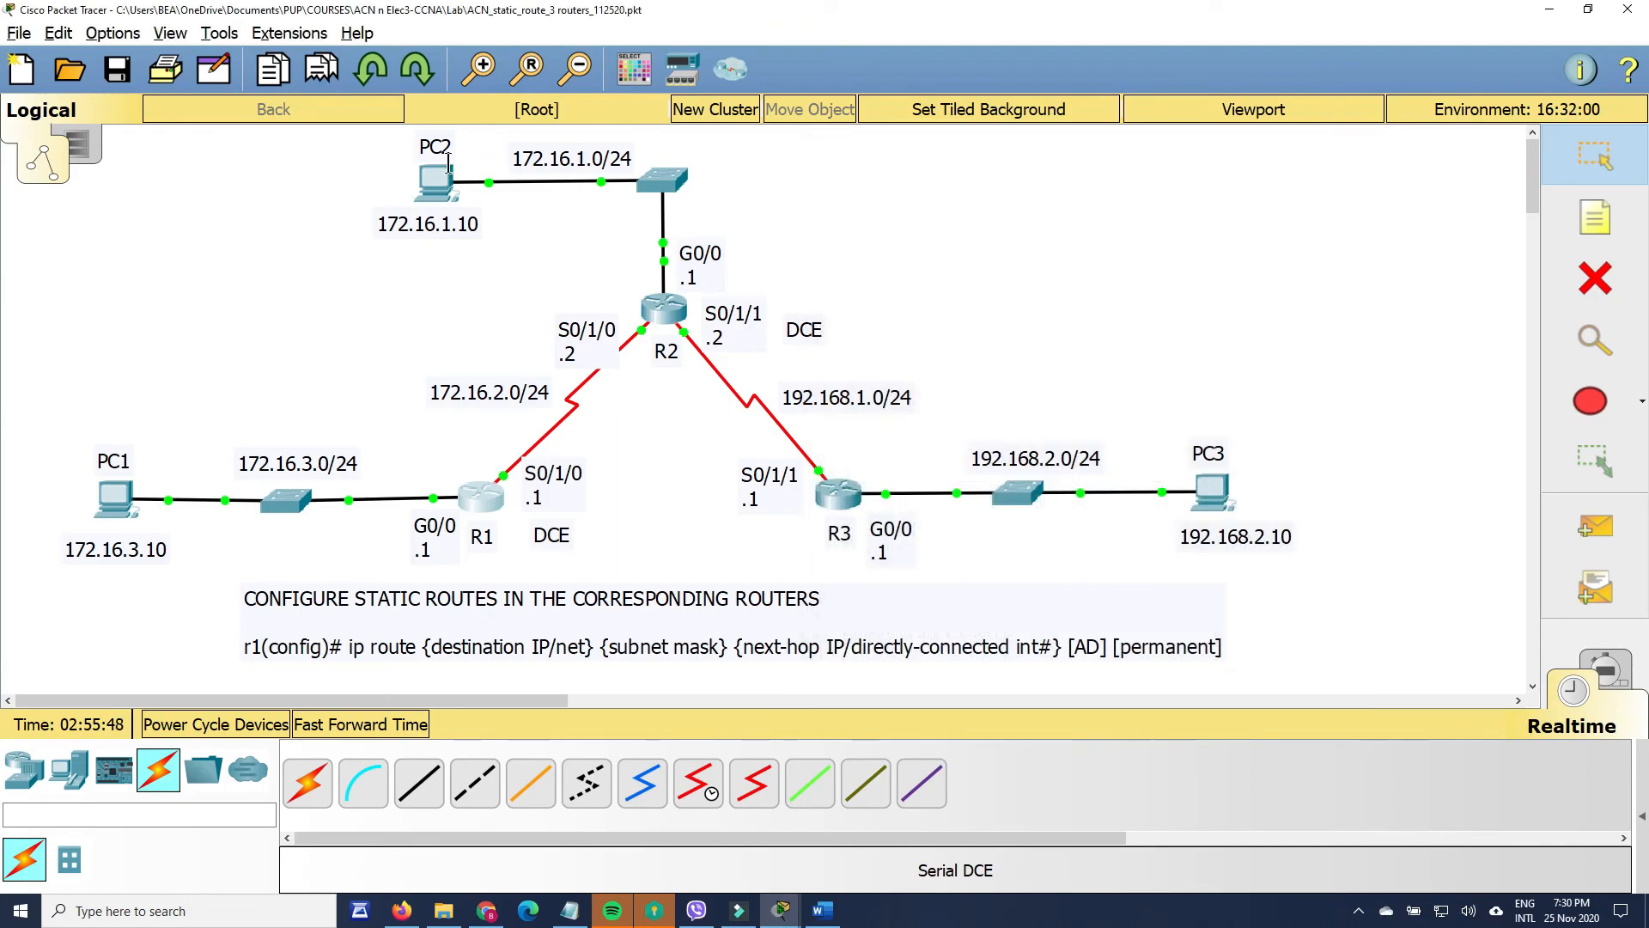
- Ping PC1 at 172.16.3.10 from PC2's command prompt, keeping the window clear of the topology, and interrupt the ping
{"action": "left_click", "coordinate": [439, 178]}
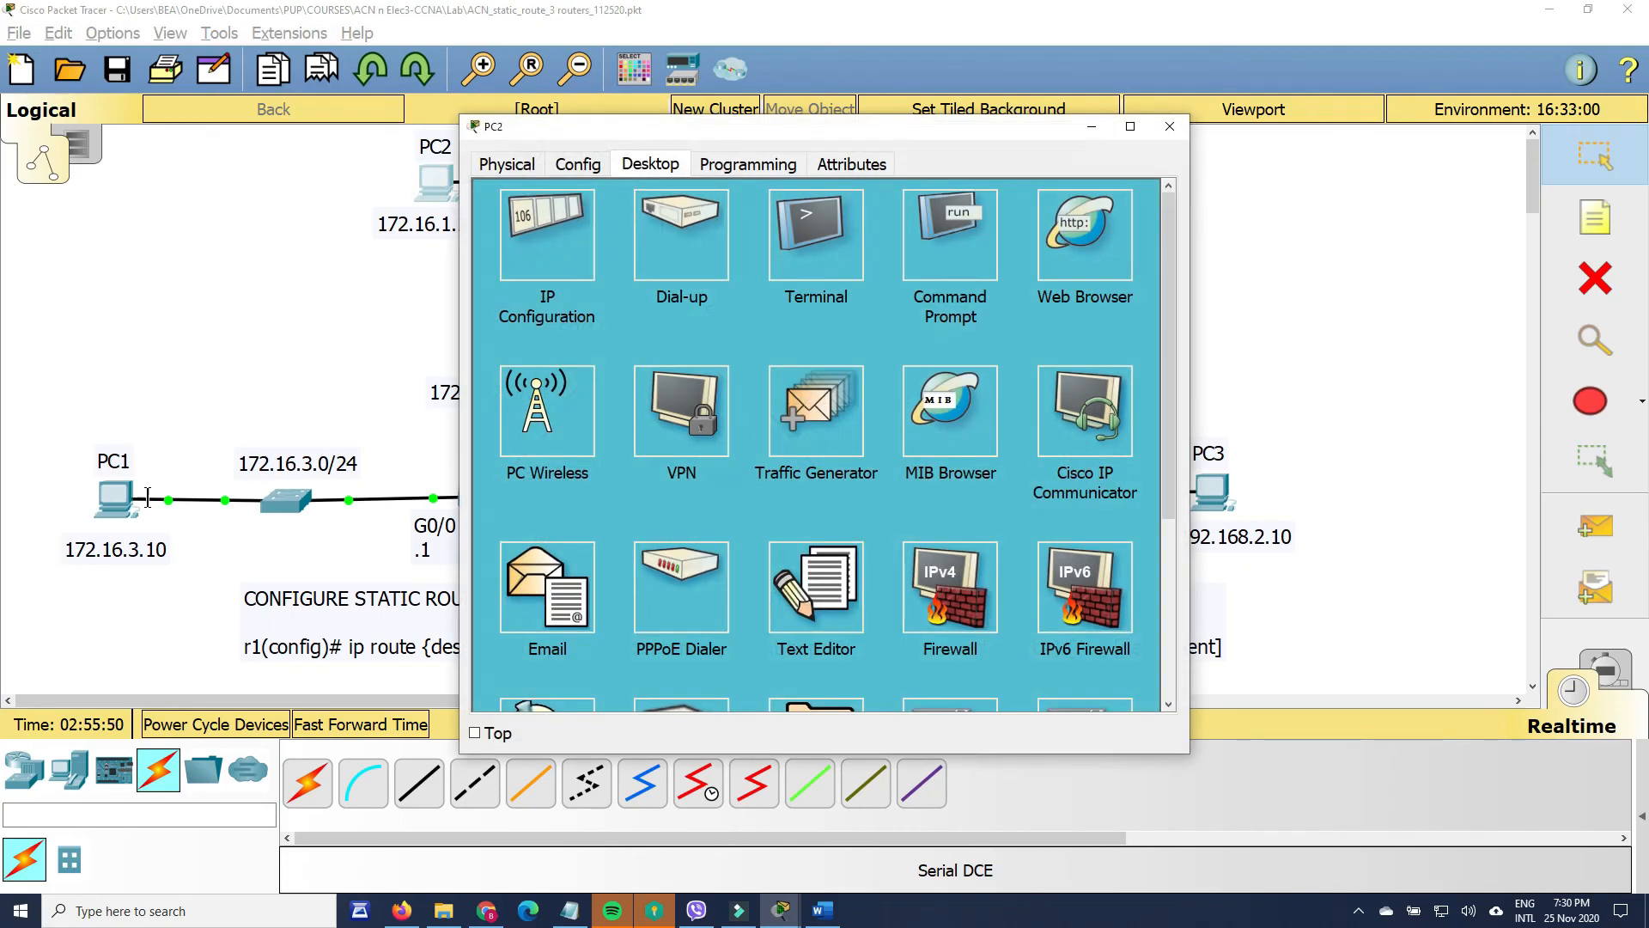
{"action": "left_click", "coordinate": [940, 242]}
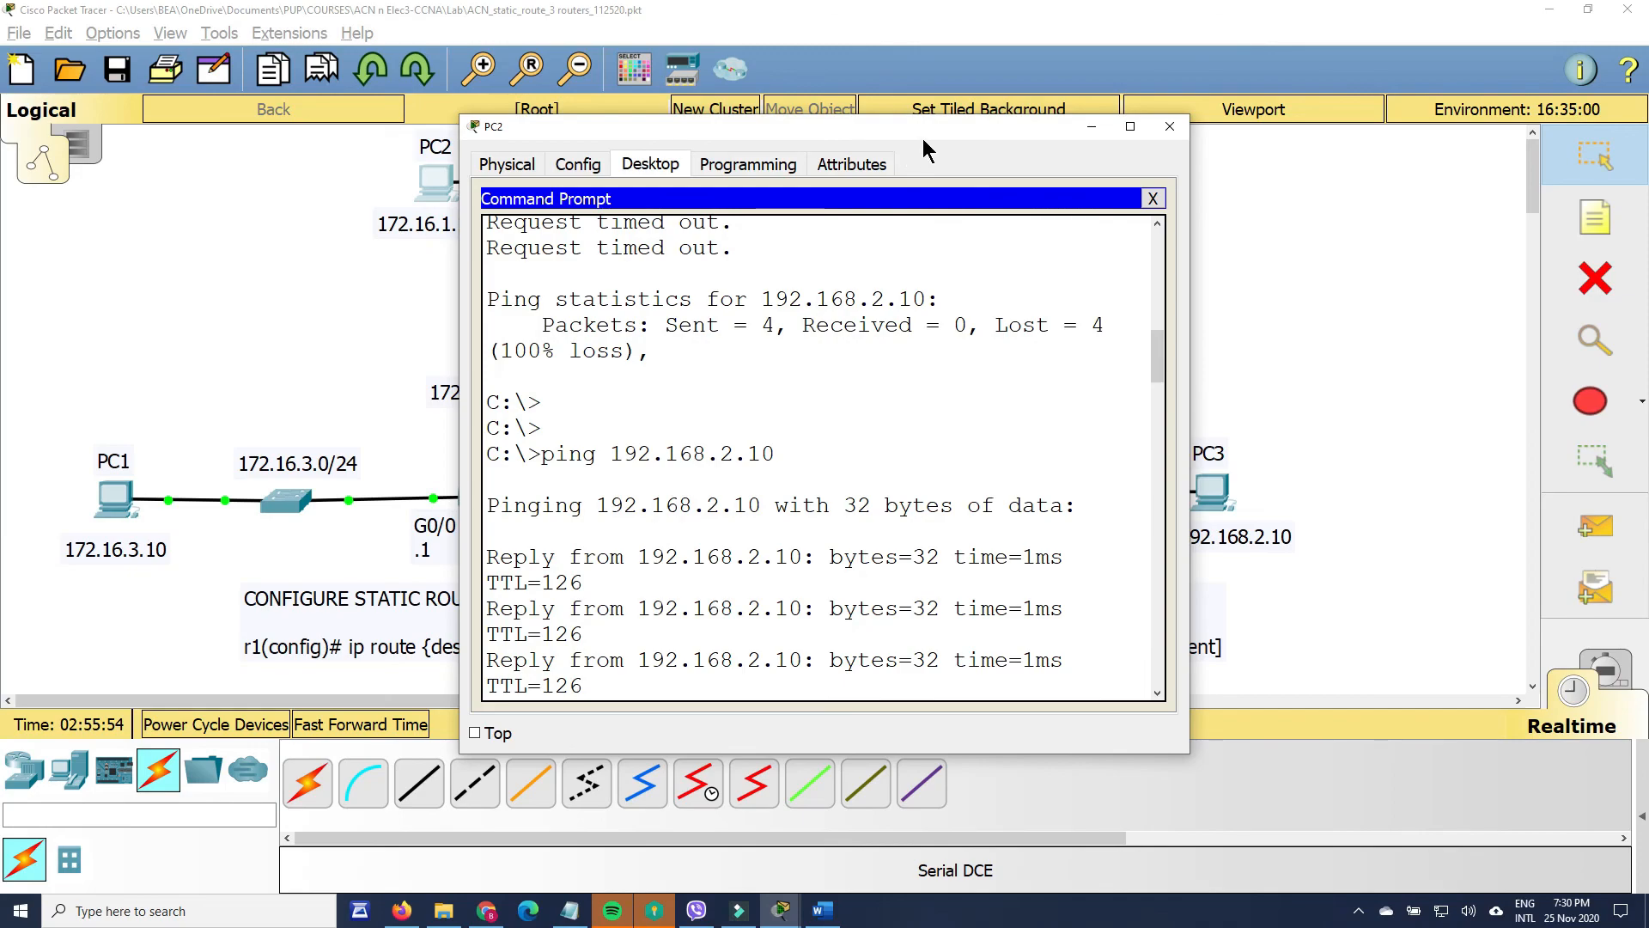
{"action": "left_click_drag", "start_coordinate": [923, 129], "coordinate": [1209, 129]}
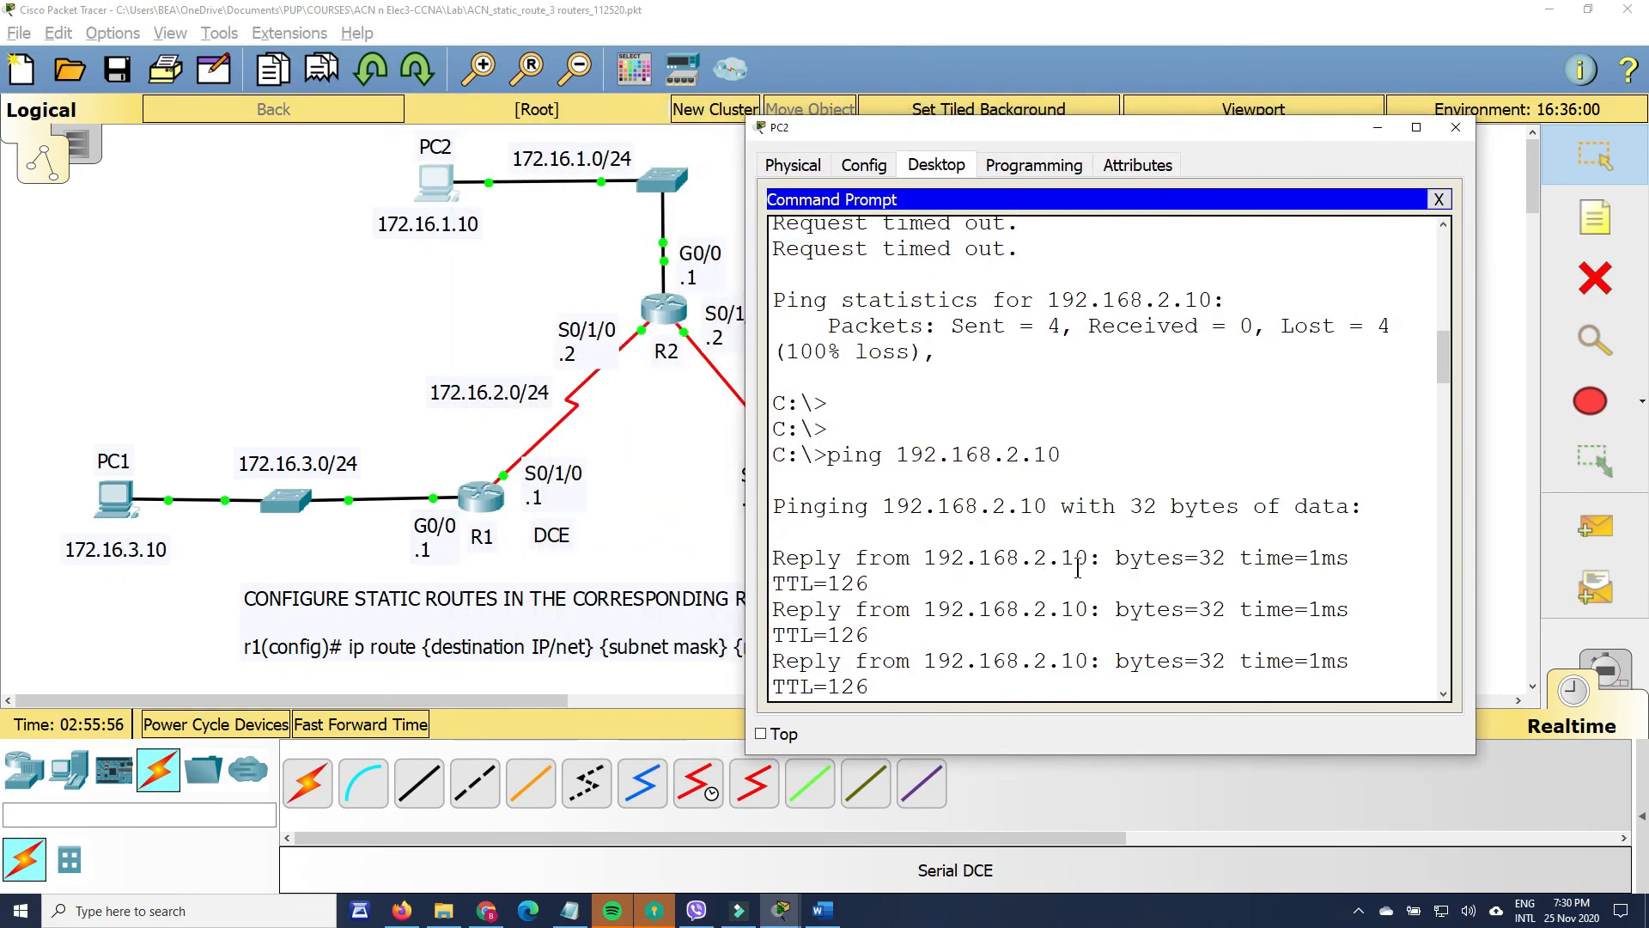
{"action": "key", "text": "ctrl+c"}
{"action": "type", "text": "pin"}
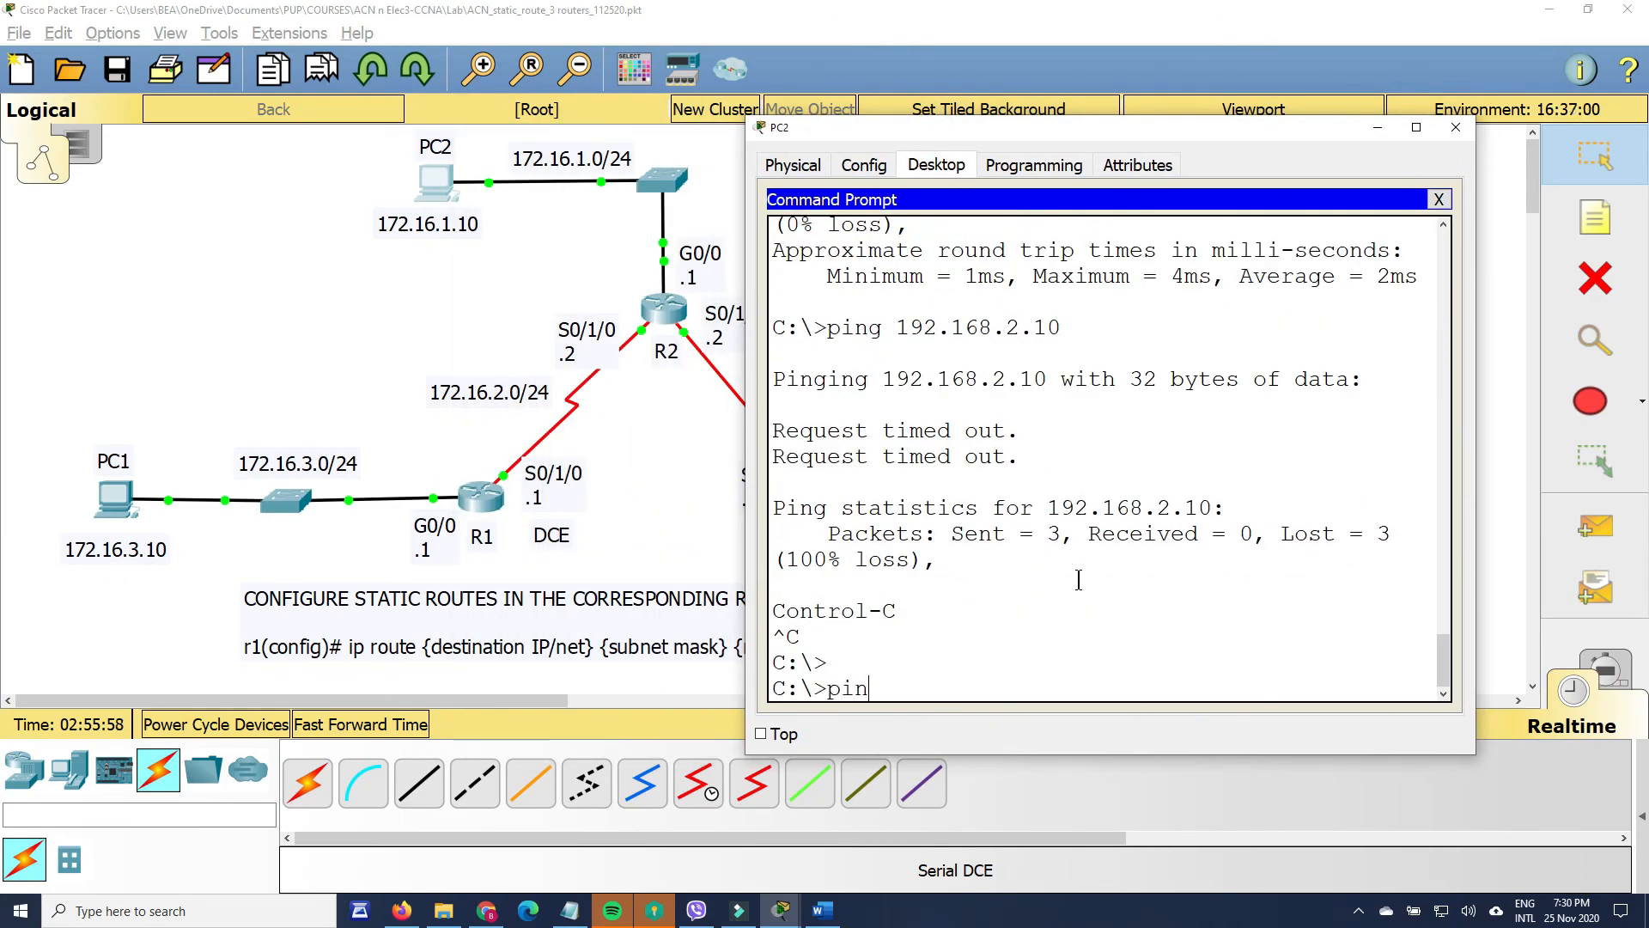
{"action": "type", "text": "g 172.16.3.10"}
{"action": "key", "text": "Return"}
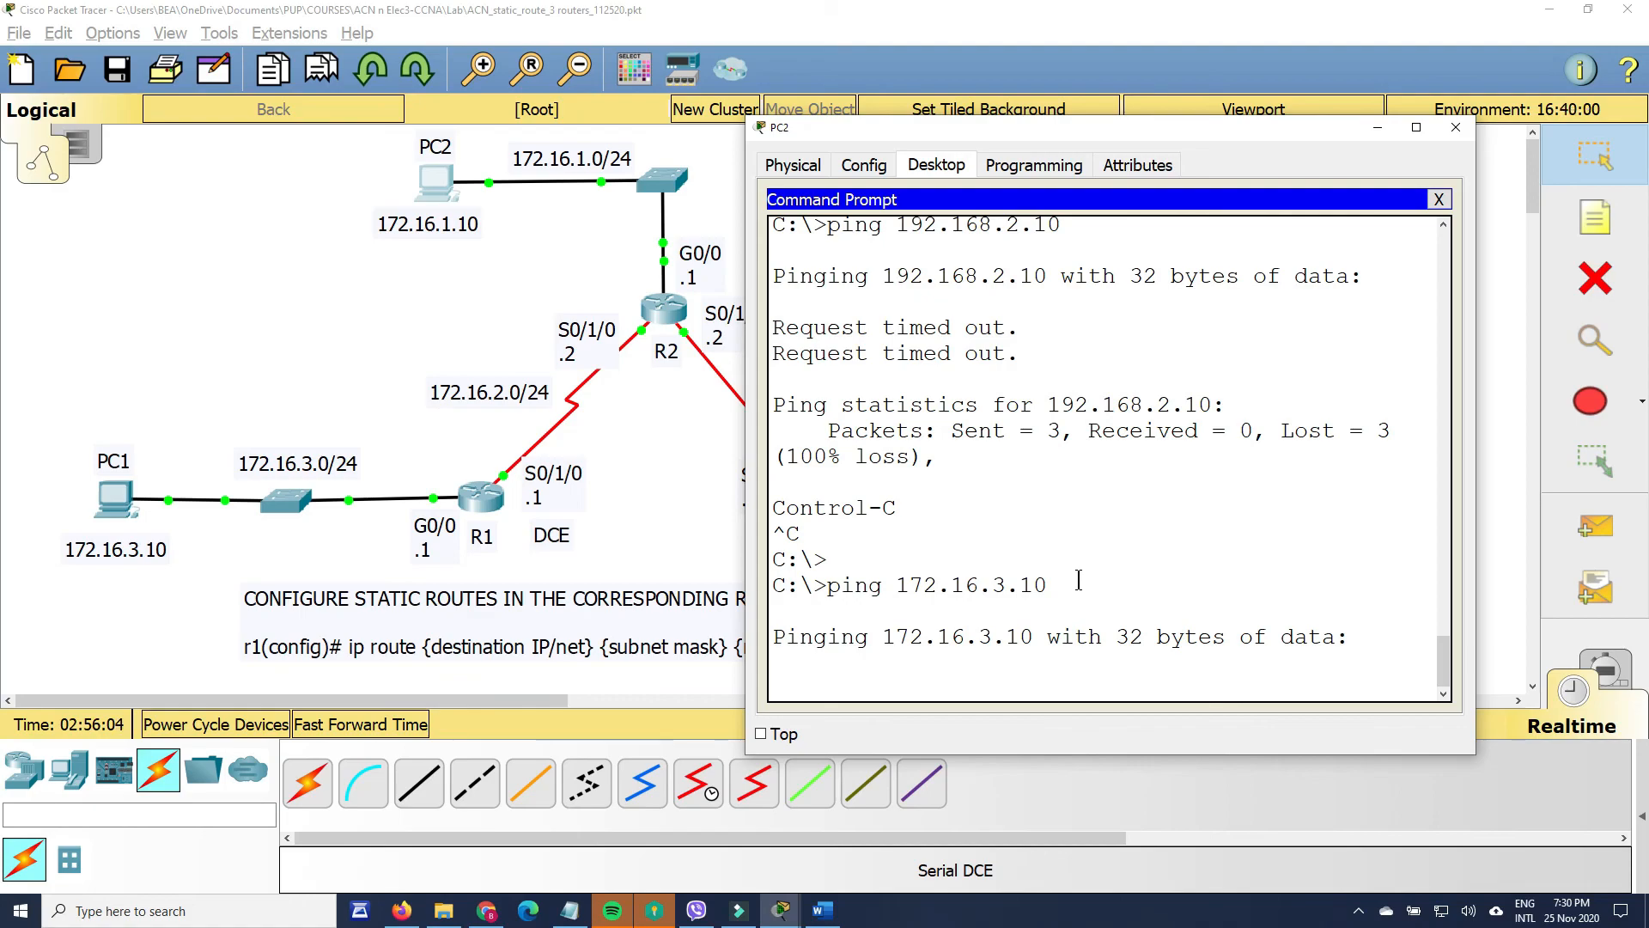
{"action": "key", "text": "ctrl+c"}
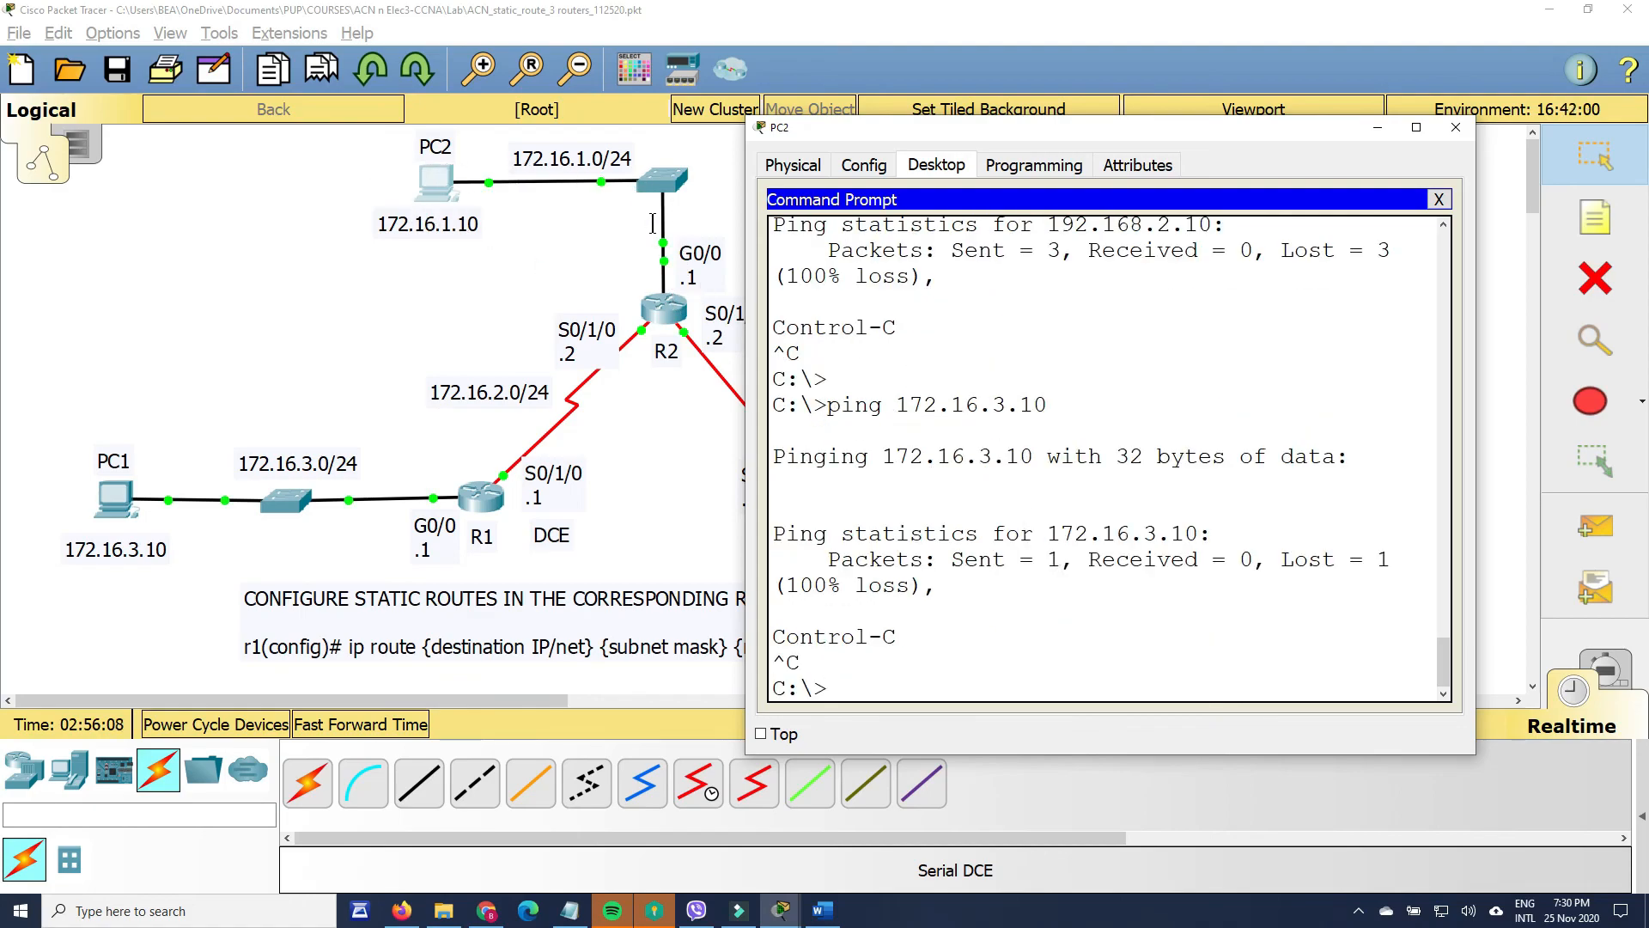
- From PC2's command prompt, ping R2's serial interface at 172.16.2.2 and R1's serial interface at 172.16.2.1
{"action": "left_click", "coordinate": [913, 685]}
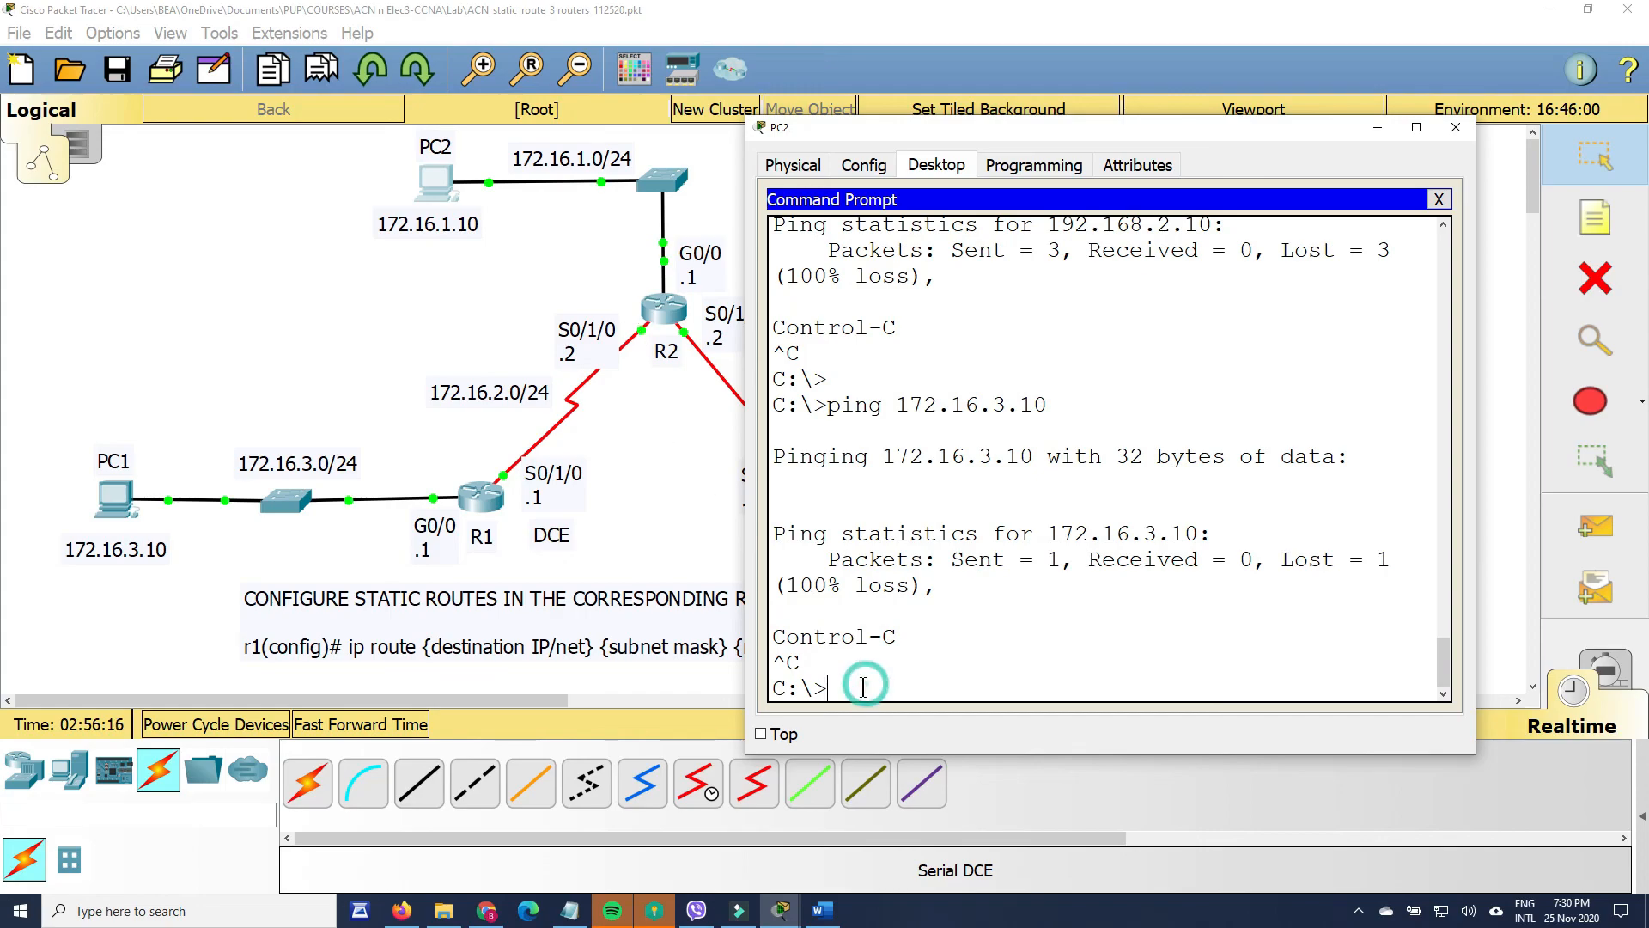
{"action": "type", "text": "ping"}
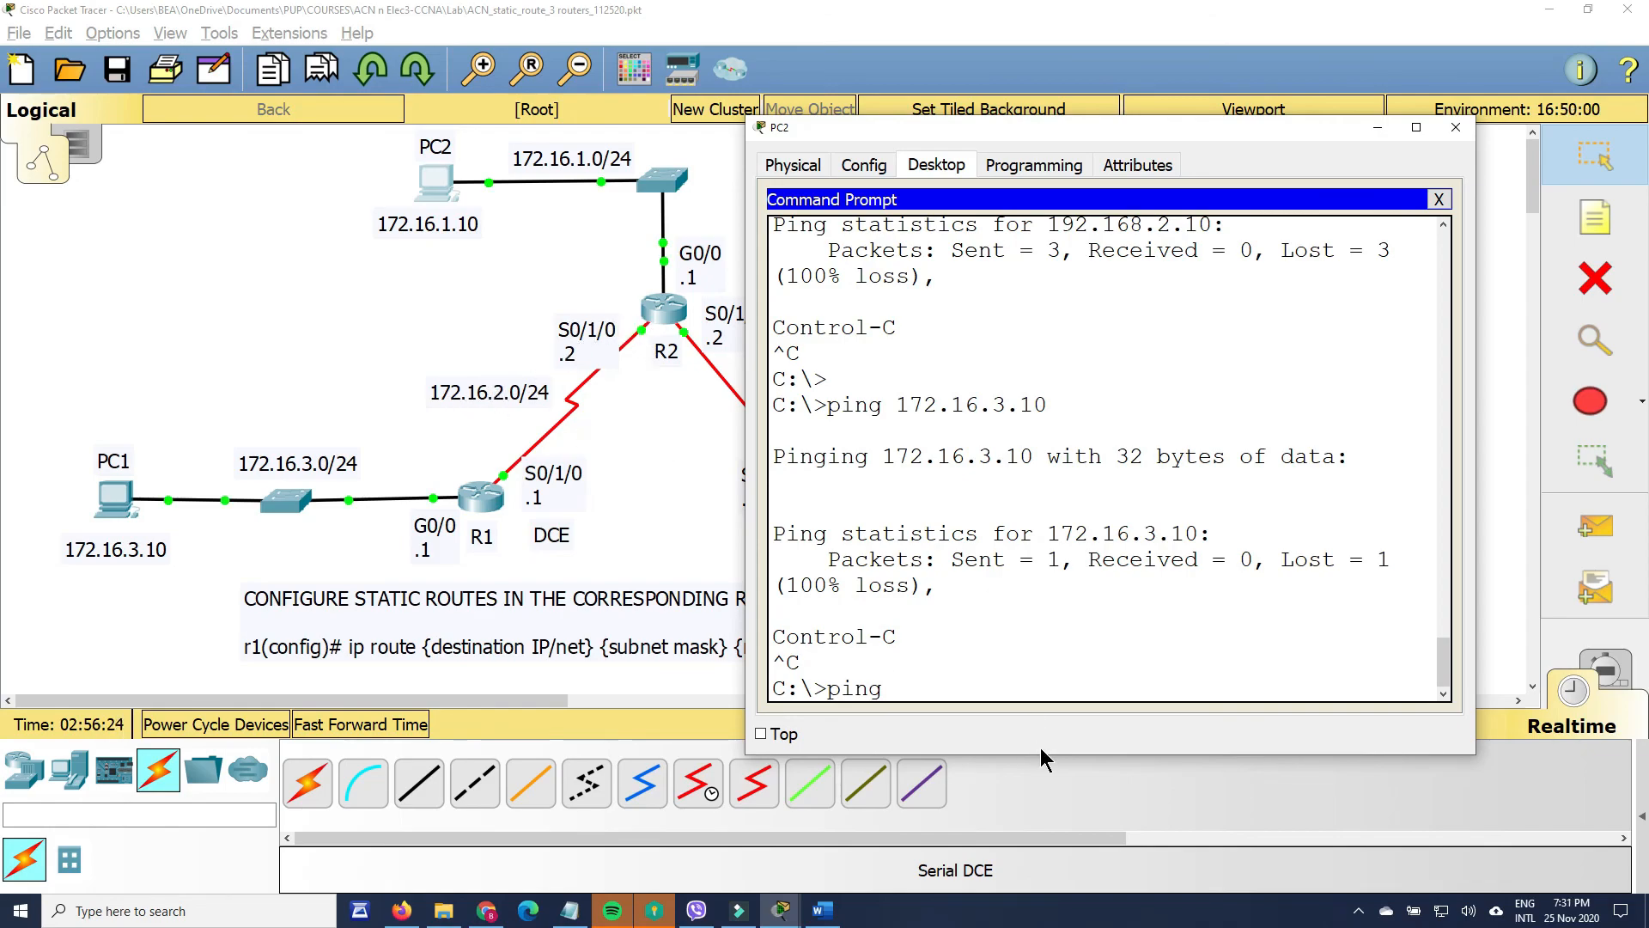
{"action": "type", "text": "172.16.2.2"}
{"action": "key", "text": "Return"}
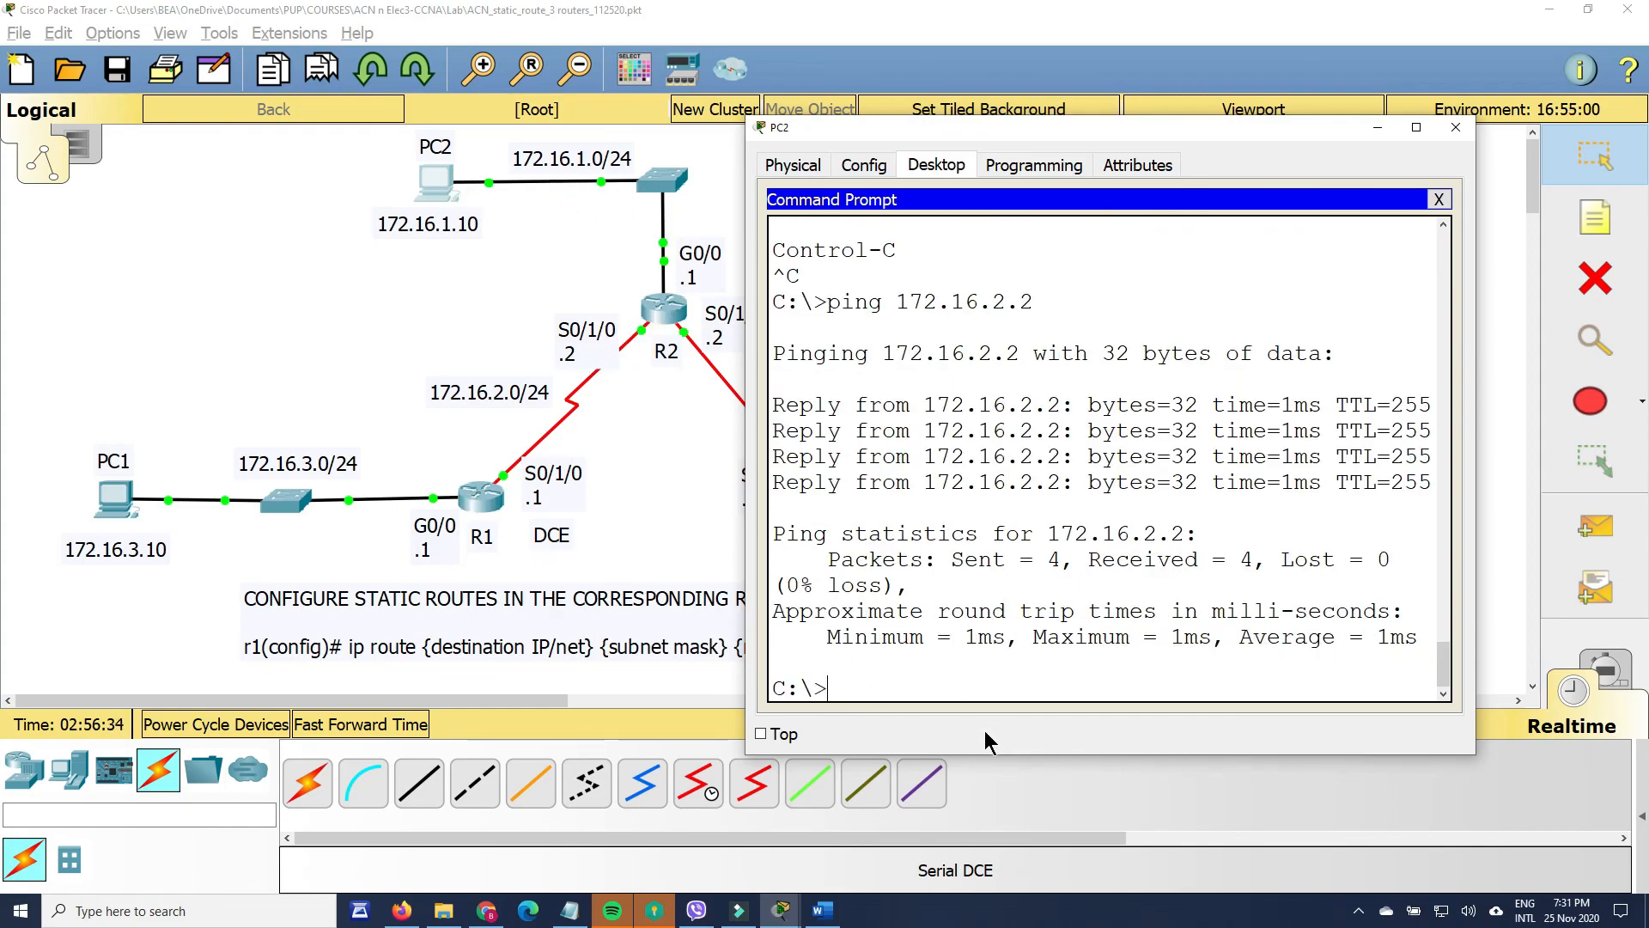
{"action": "key", "text": "Up"}
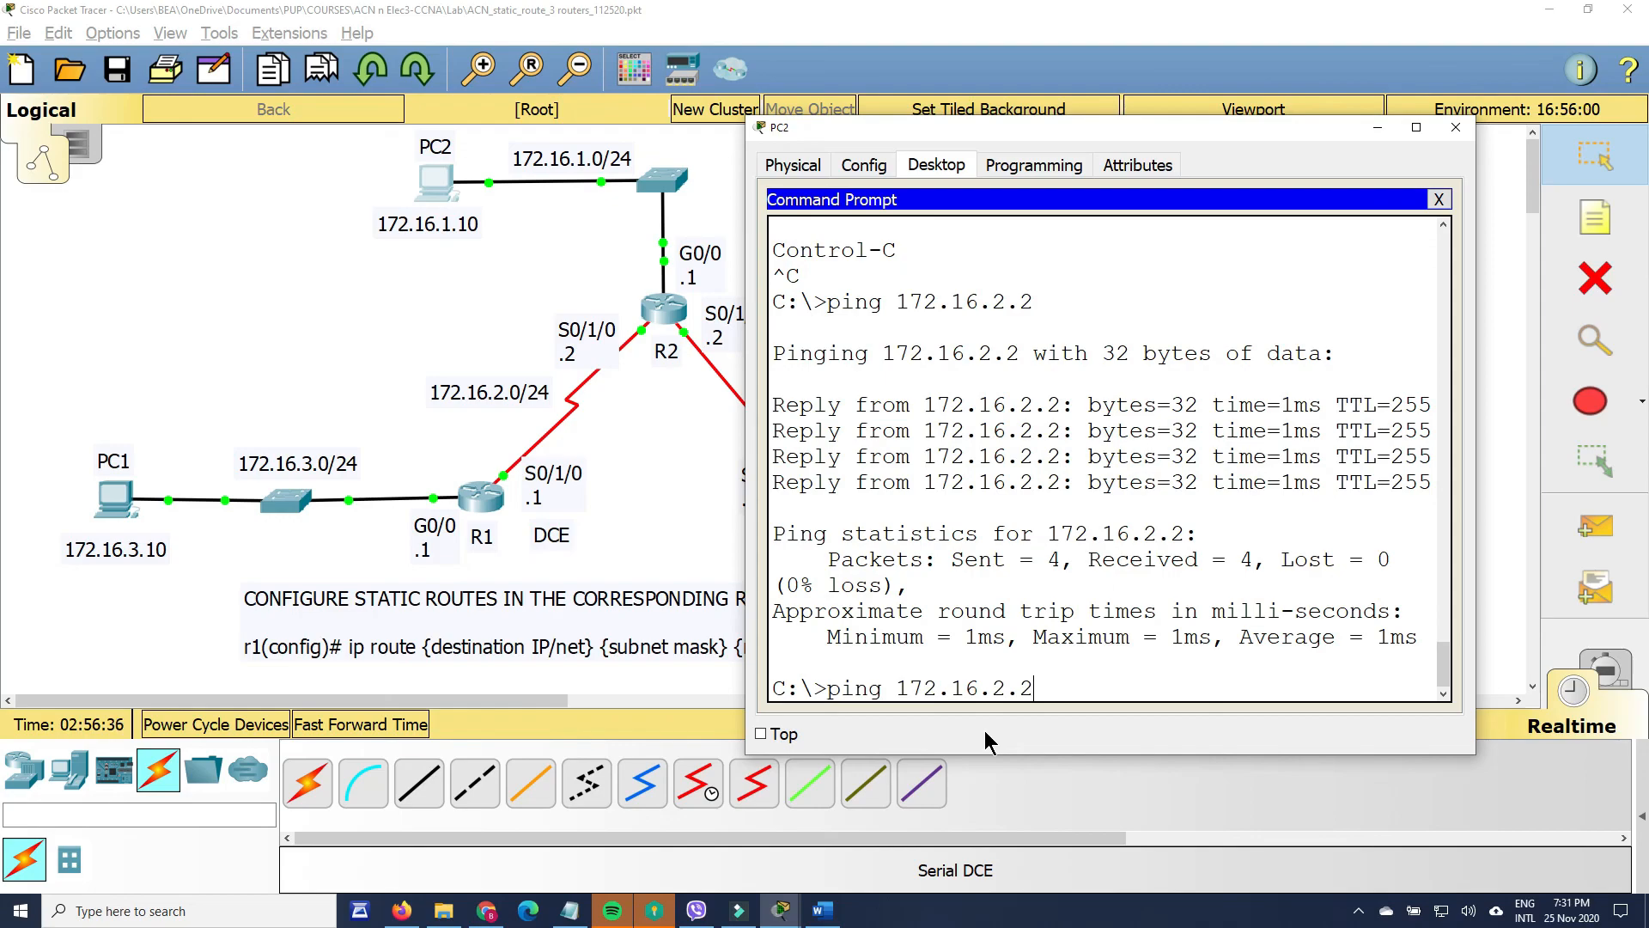
{"action": "key", "text": "BackSpace"}
{"action": "type", "text": "1"}
{"action": "key", "text": "Return"}
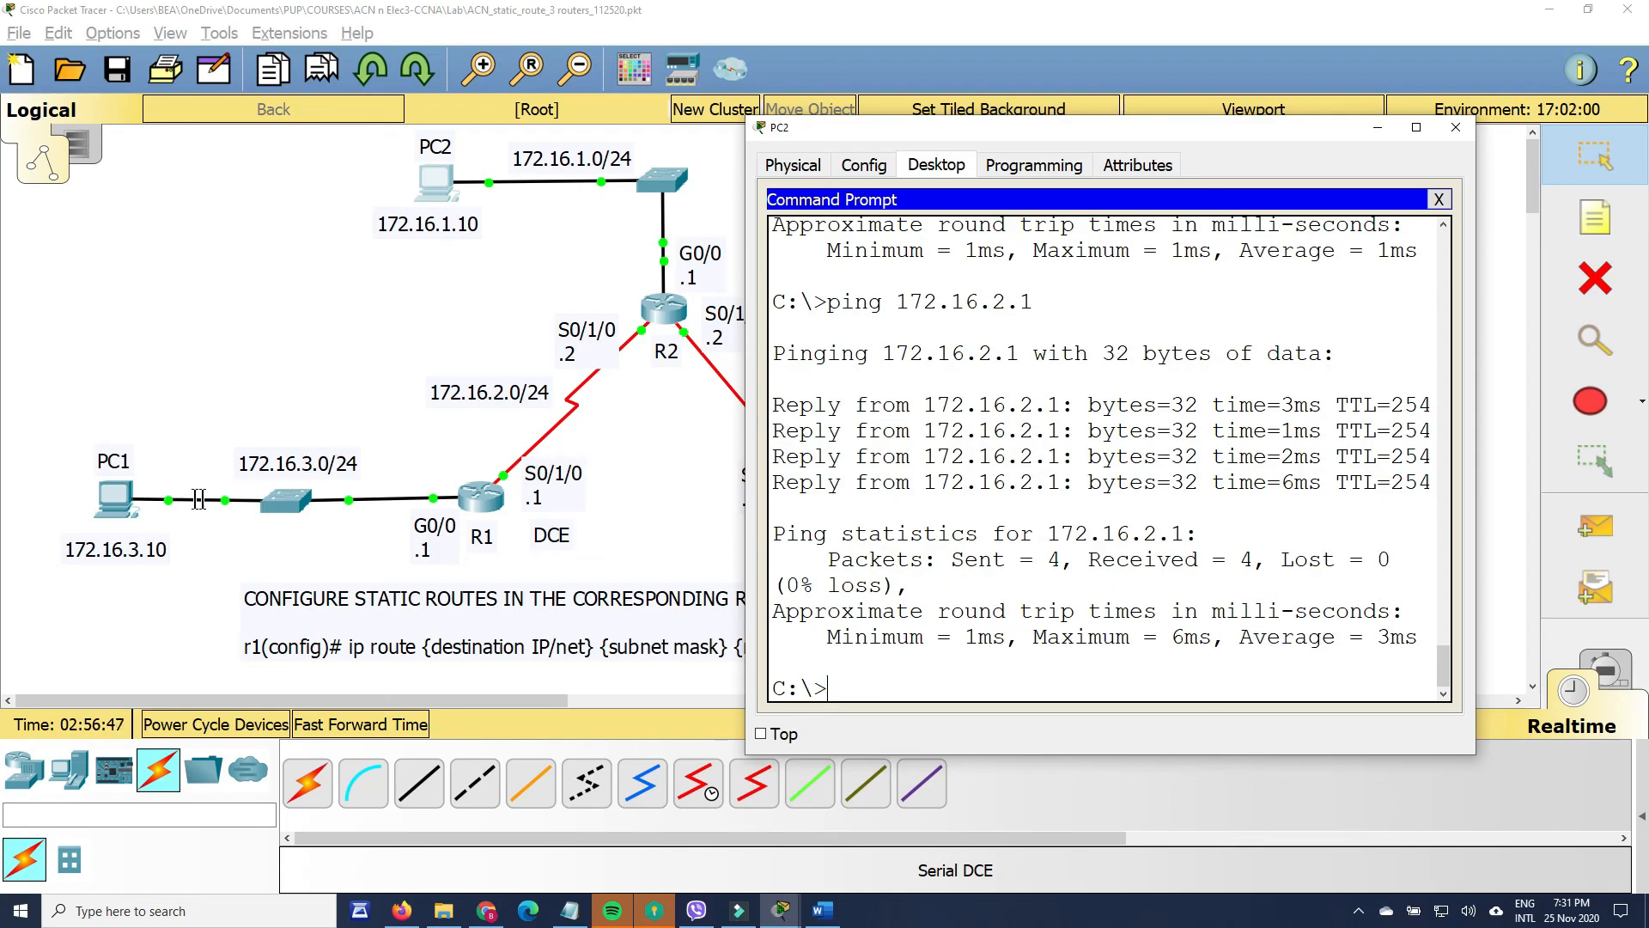
- Set PC1's static IPv4 default gateway to 172.16.3.1, keeping its window clear of the topology, and close the window
{"action": "left_click", "coordinate": [116, 495]}
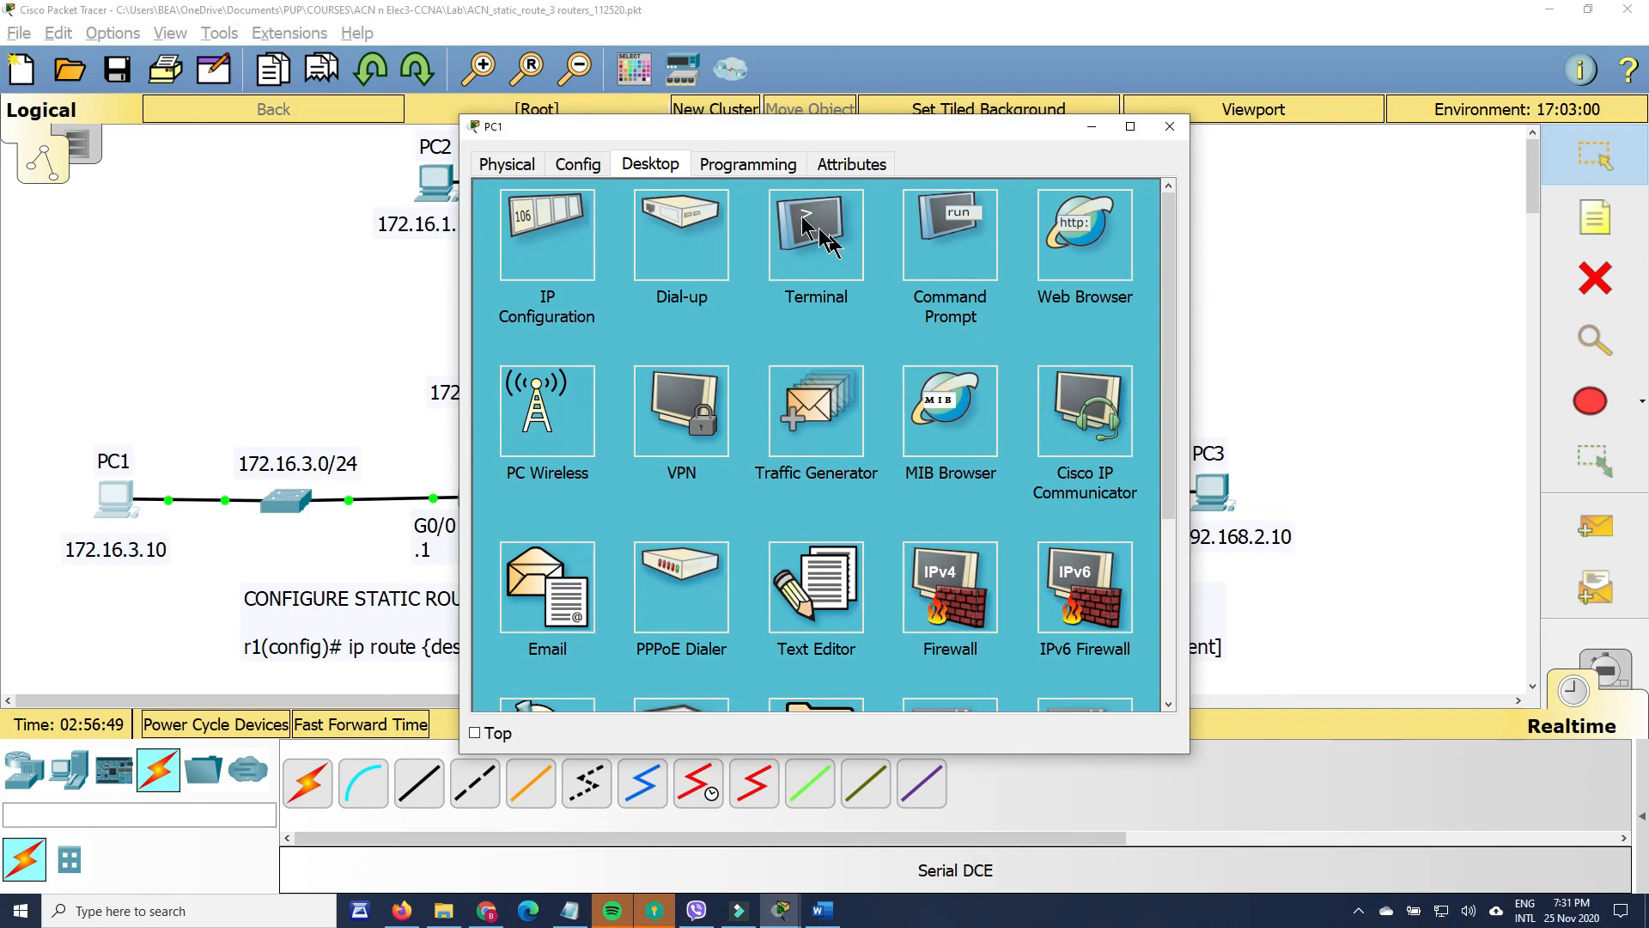
{"action": "left_click", "coordinate": [579, 165]}
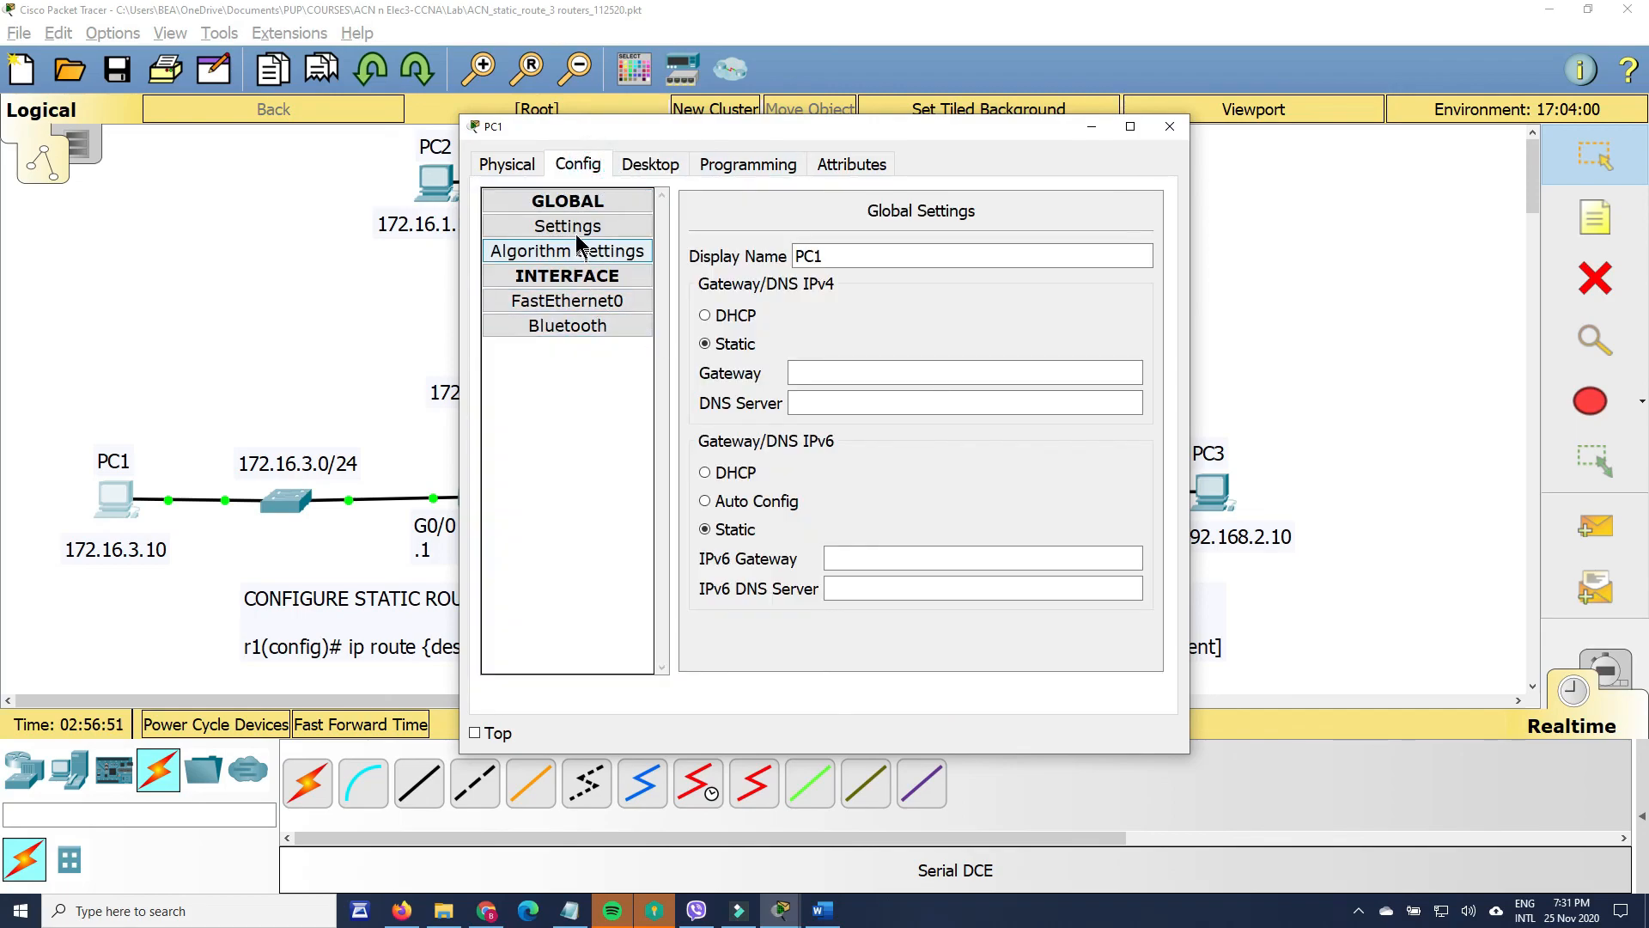
{"action": "left_click", "coordinate": [814, 371]}
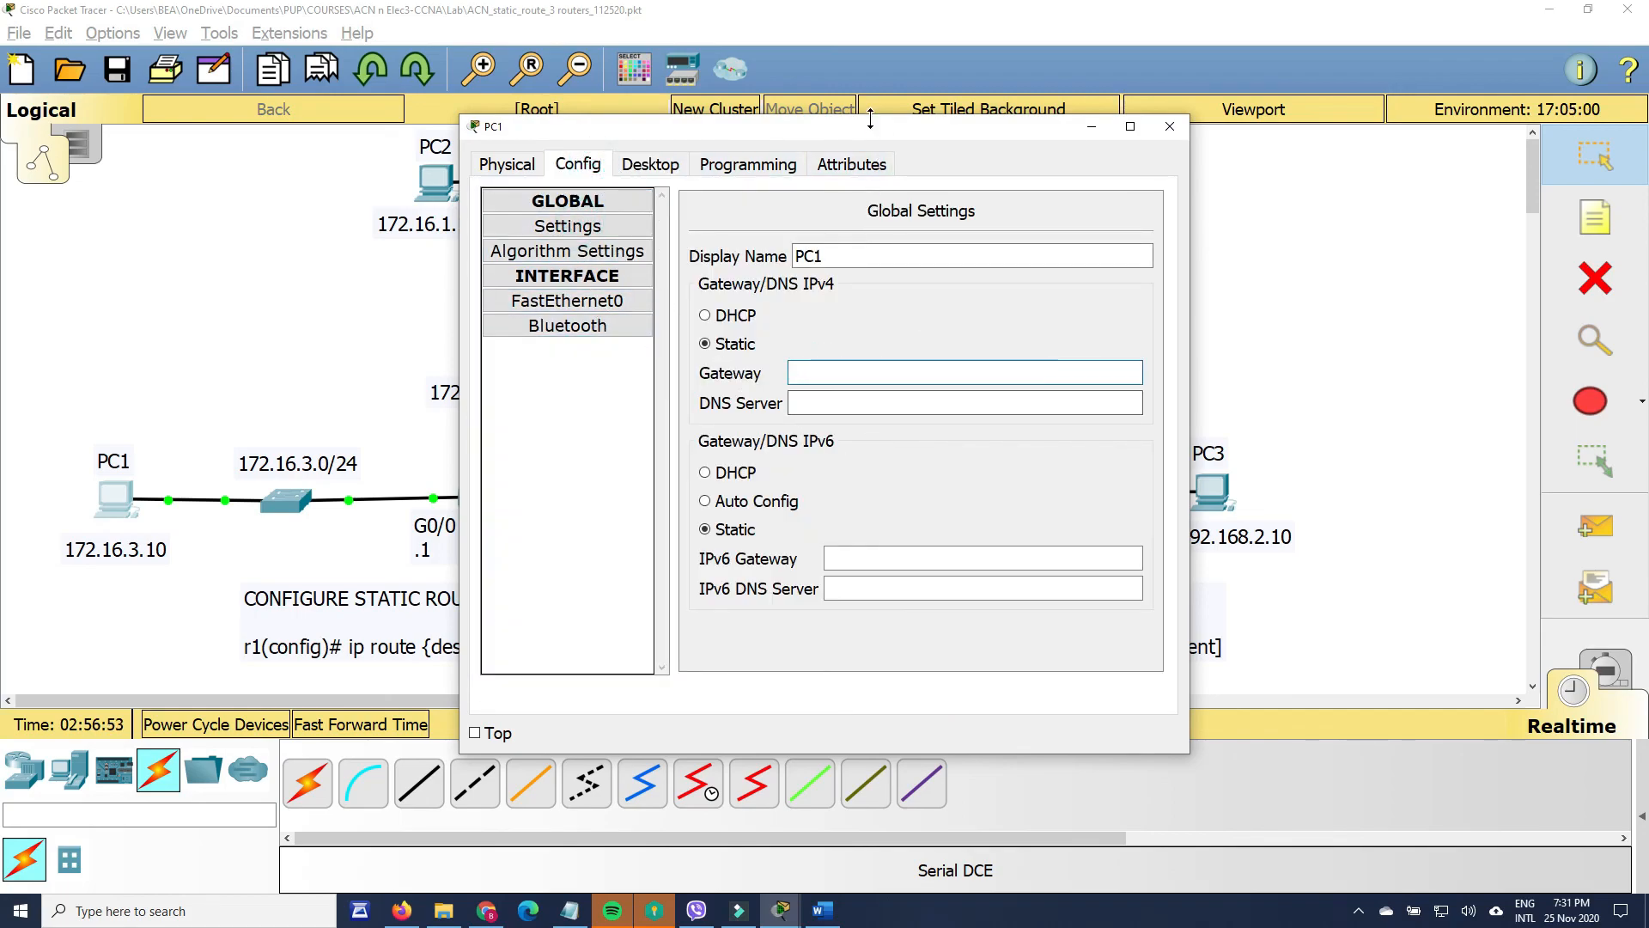
{"action": "left_click_drag", "start_coordinate": [873, 126], "coordinate": [1174, 123]}
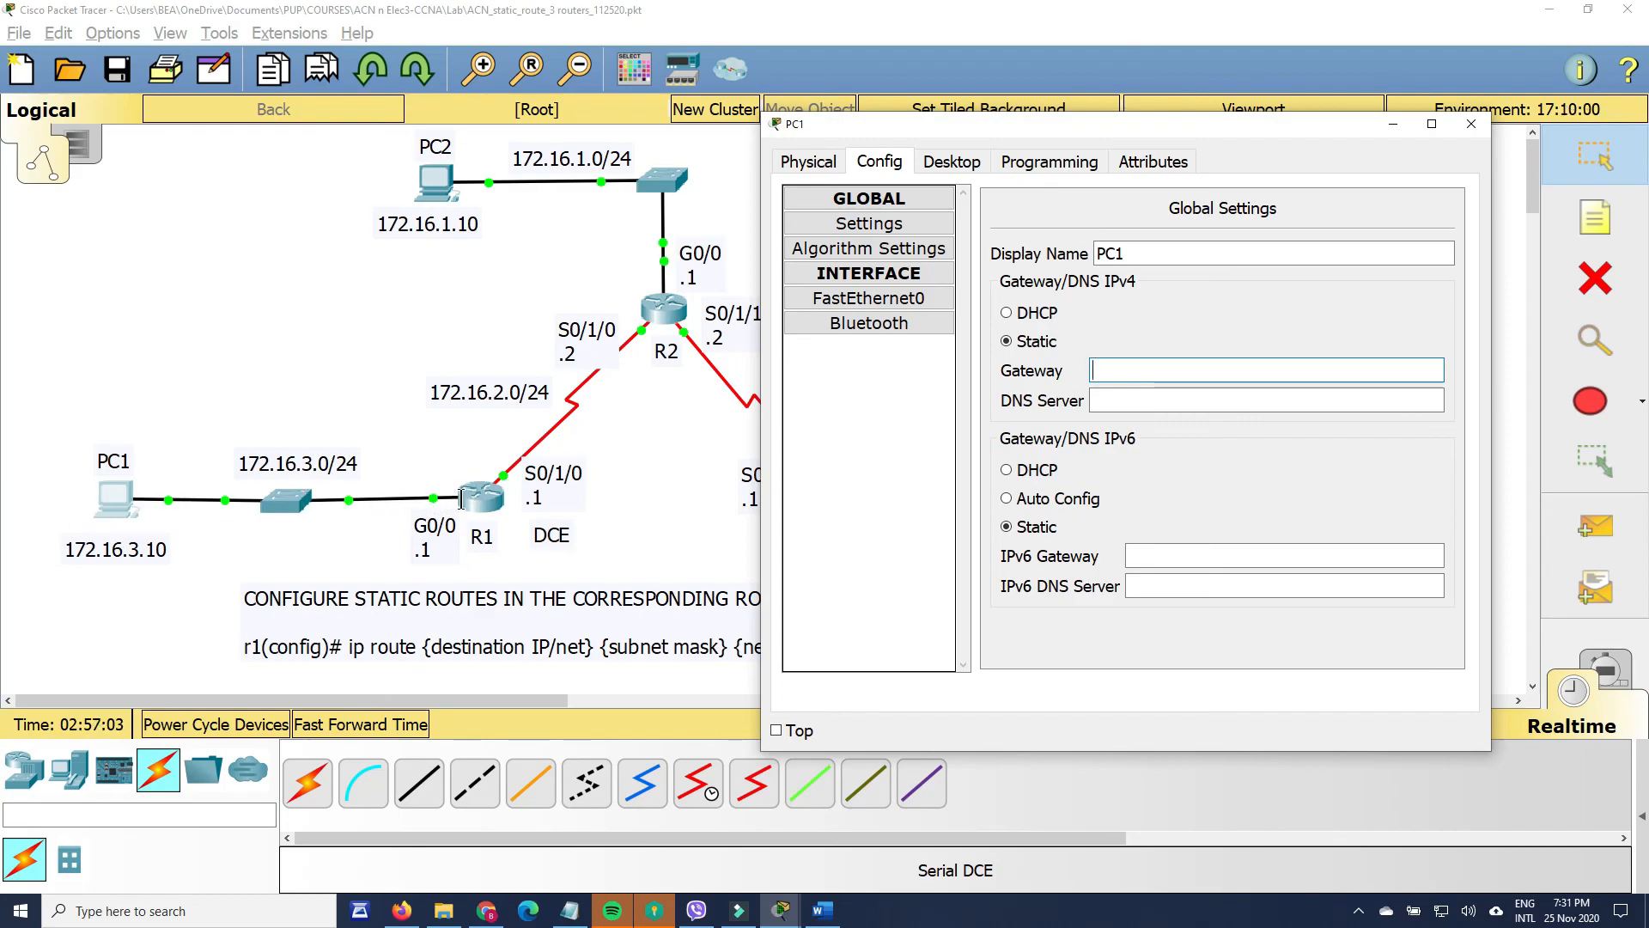
{"action": "left_click", "coordinate": [1145, 372]}
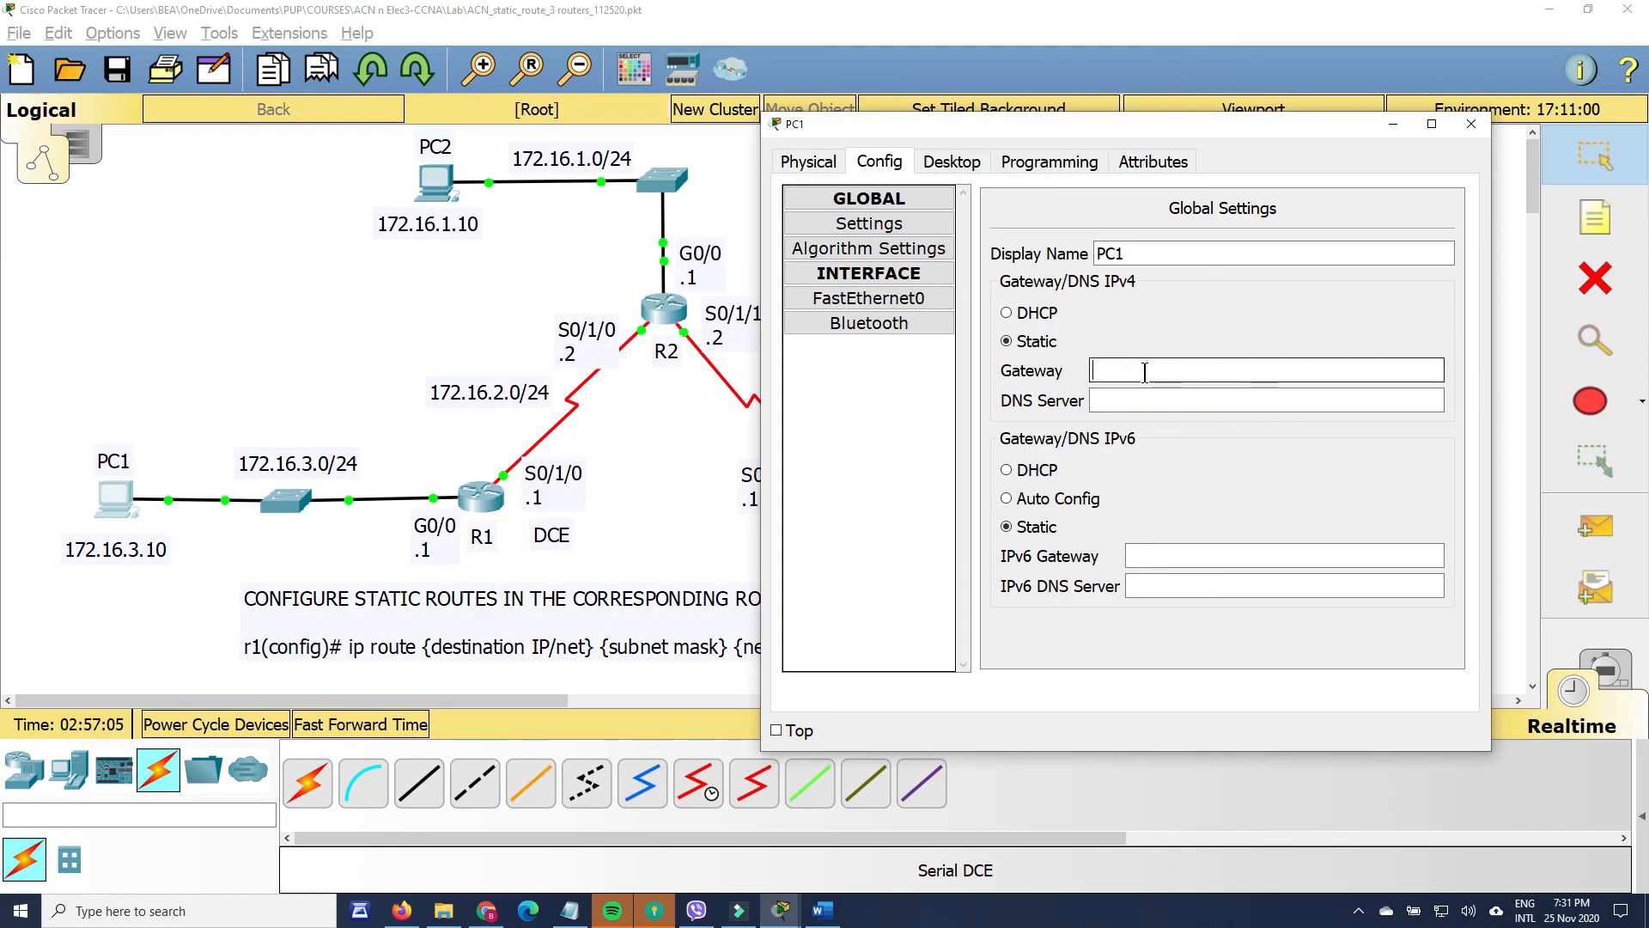
{"action": "type", "text": "172.16.3.1"}
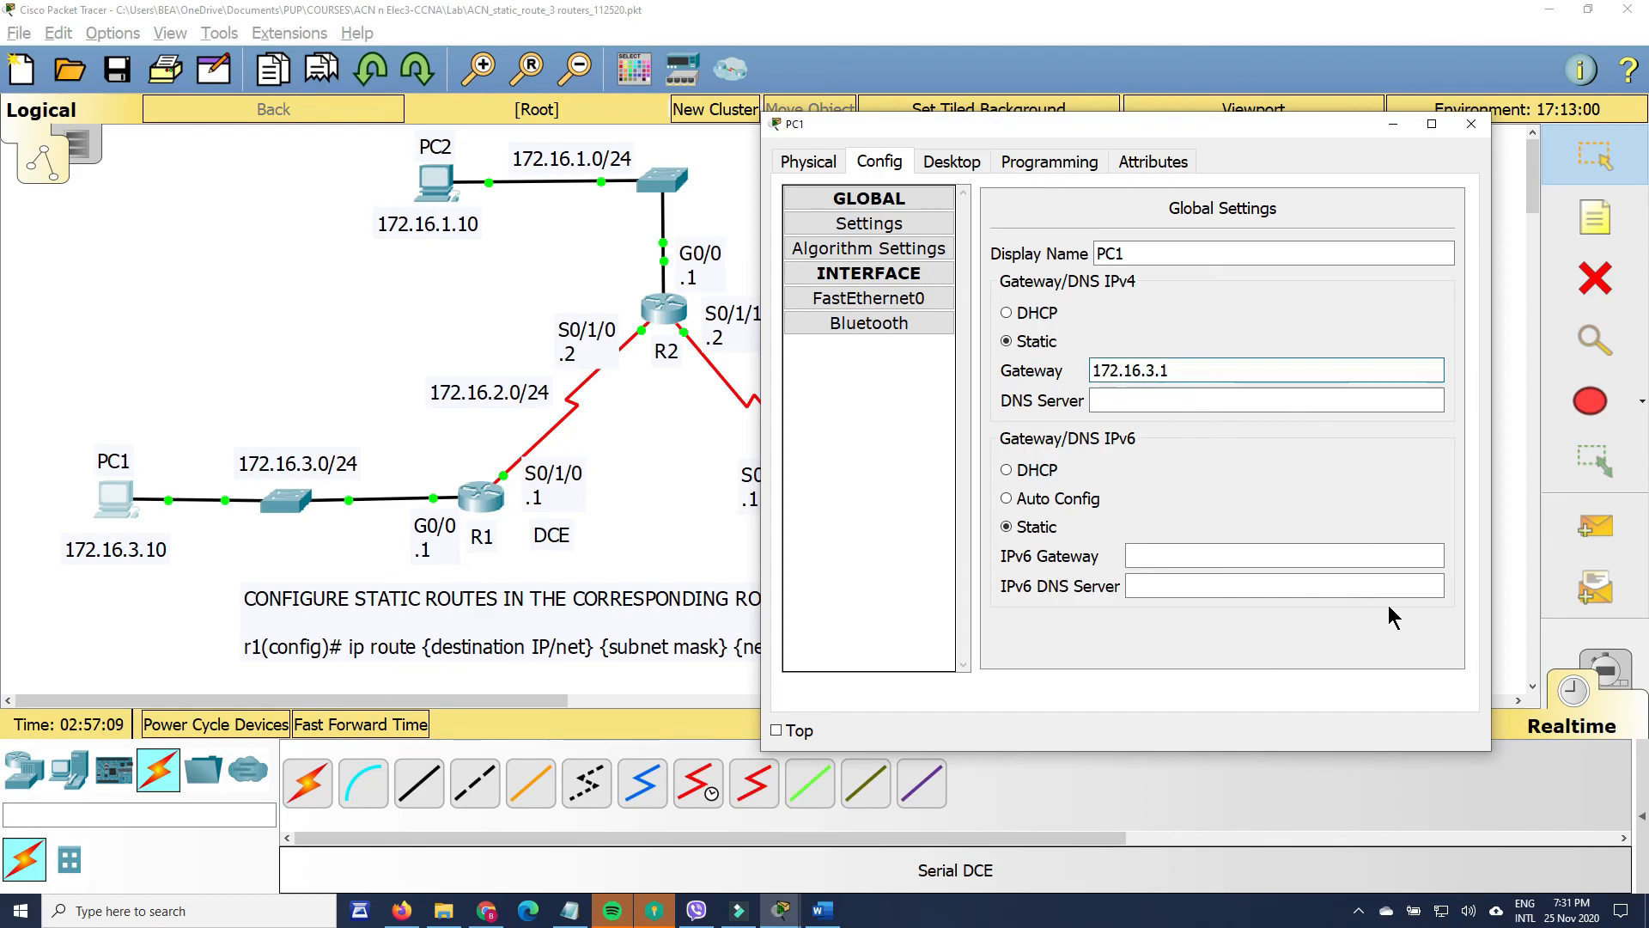
{"action": "left_click", "coordinate": [1470, 125]}
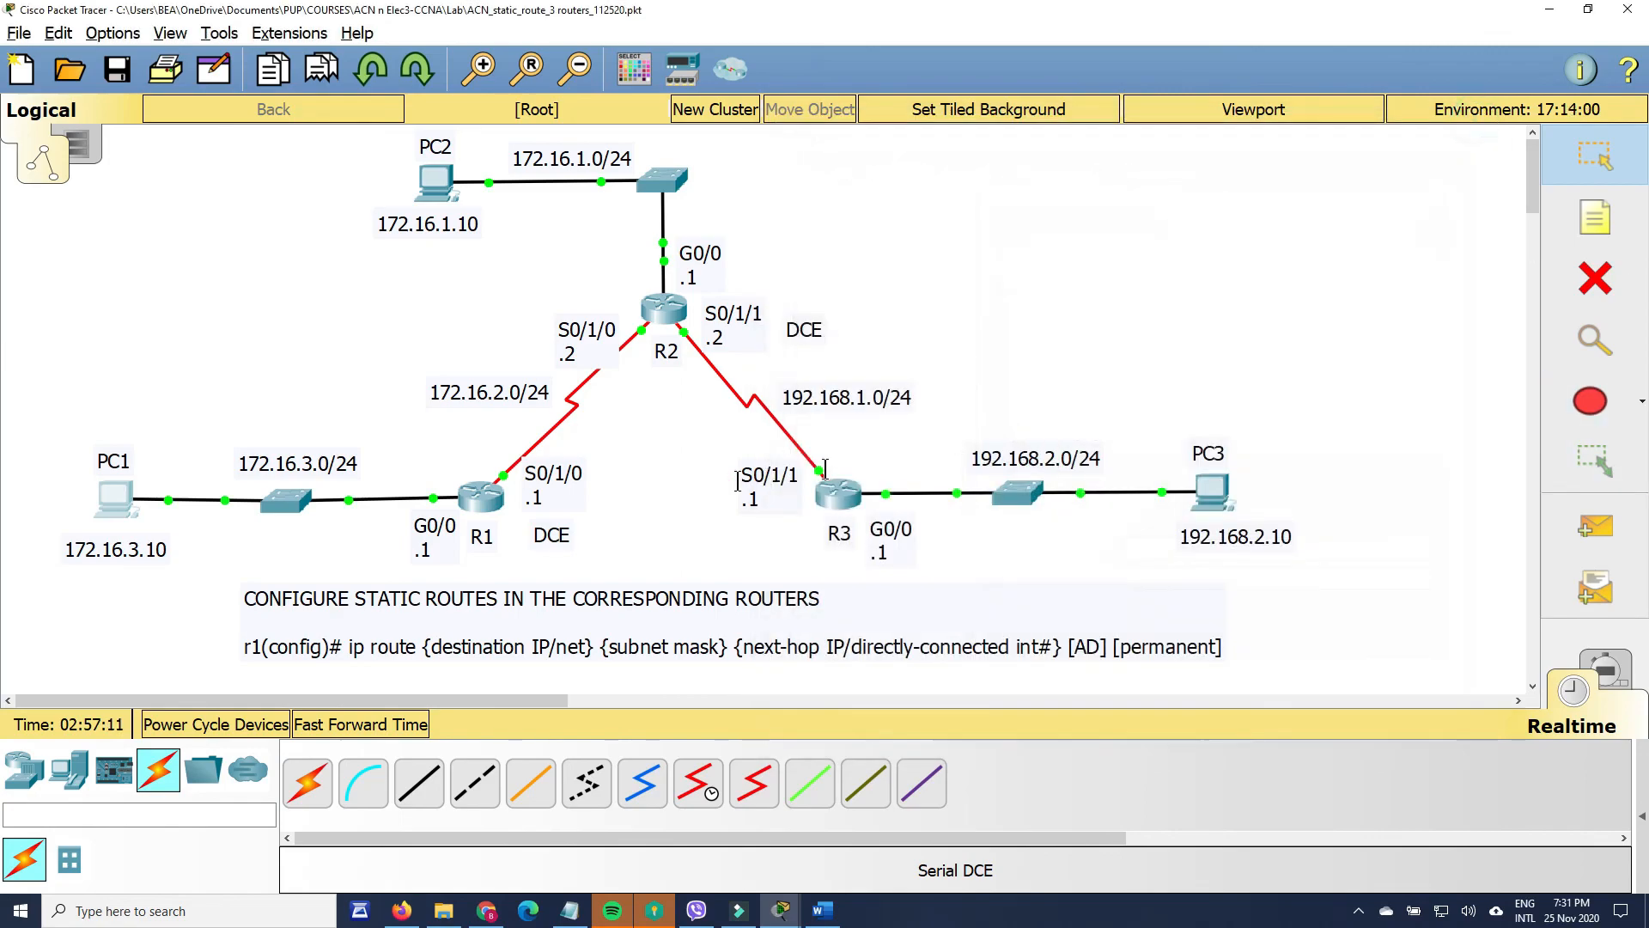
- Ping PC2 at 172.16.1.10 from PC1's command prompt with the window moved clear of the routers, and minimize the window
{"action": "left_click", "coordinate": [99, 511]}
{"action": "left_click", "coordinate": [649, 164]}
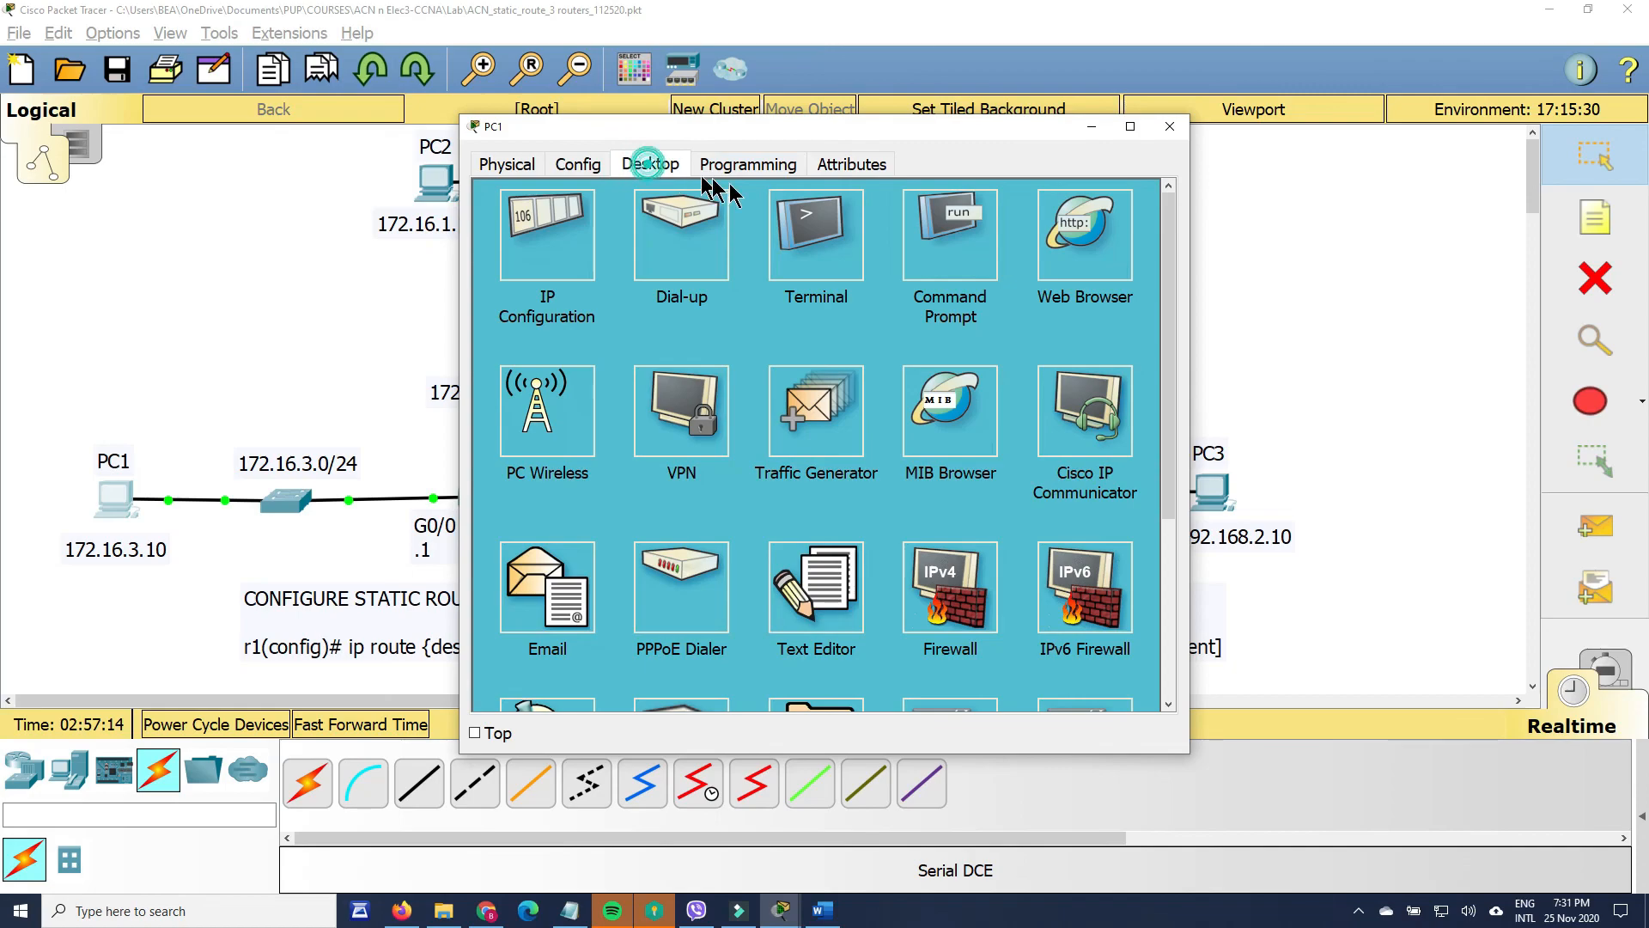
{"action": "left_click", "coordinate": [948, 233]}
{"action": "left_click_drag", "start_coordinate": [890, 128], "coordinate": [1303, 132]}
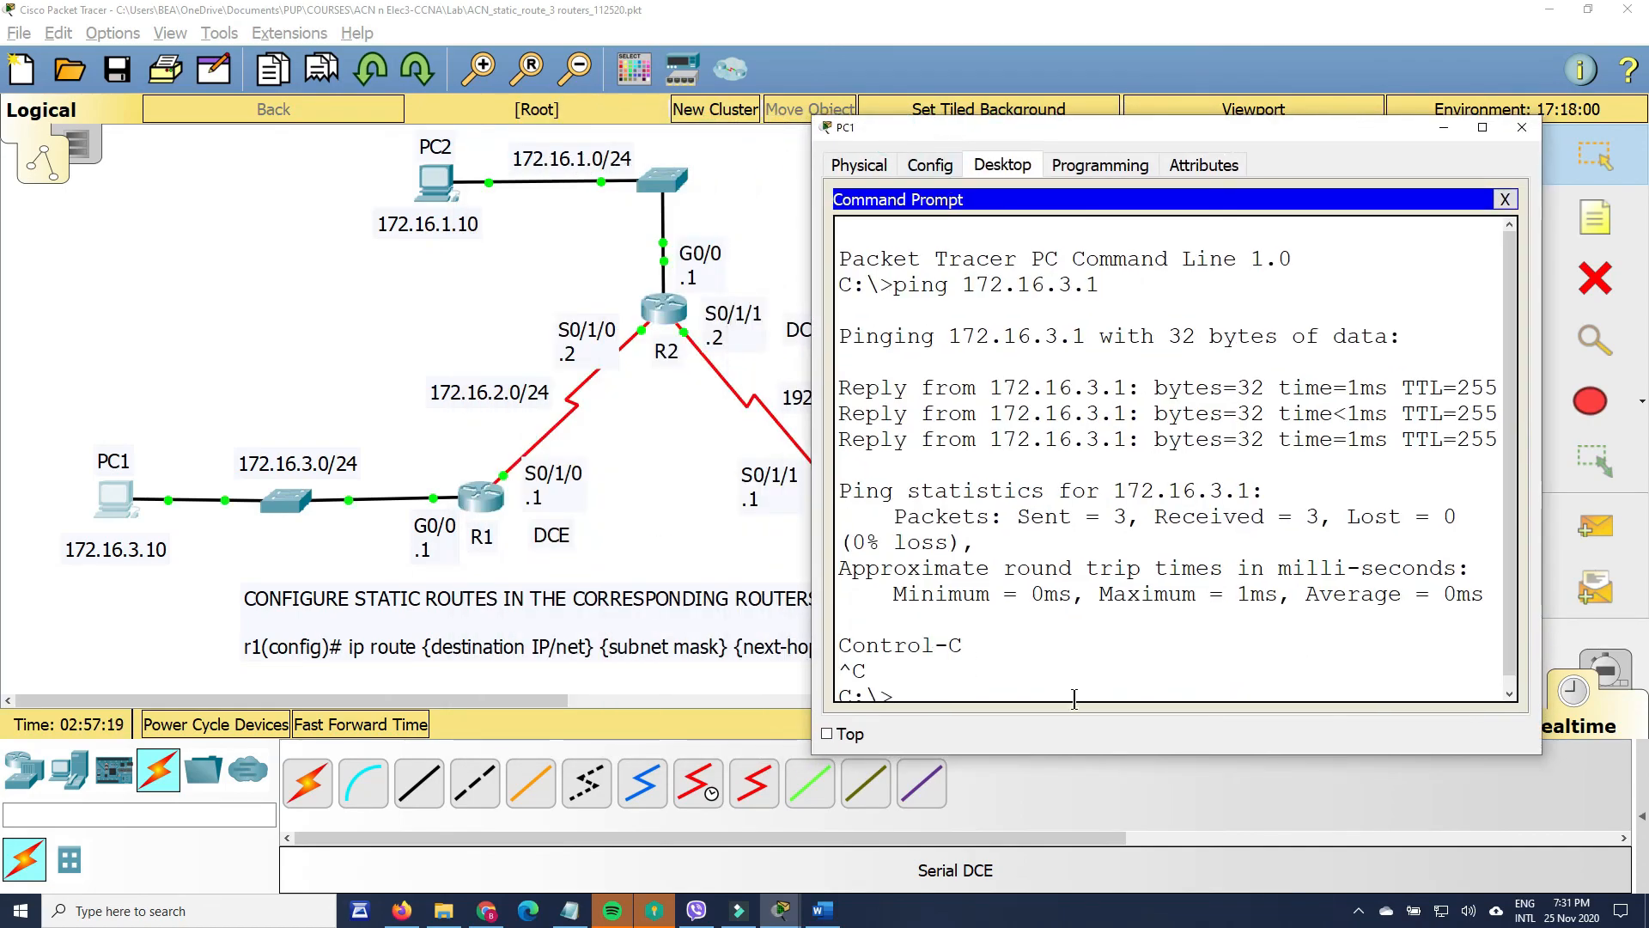
{"action": "type", "text": "ping "}
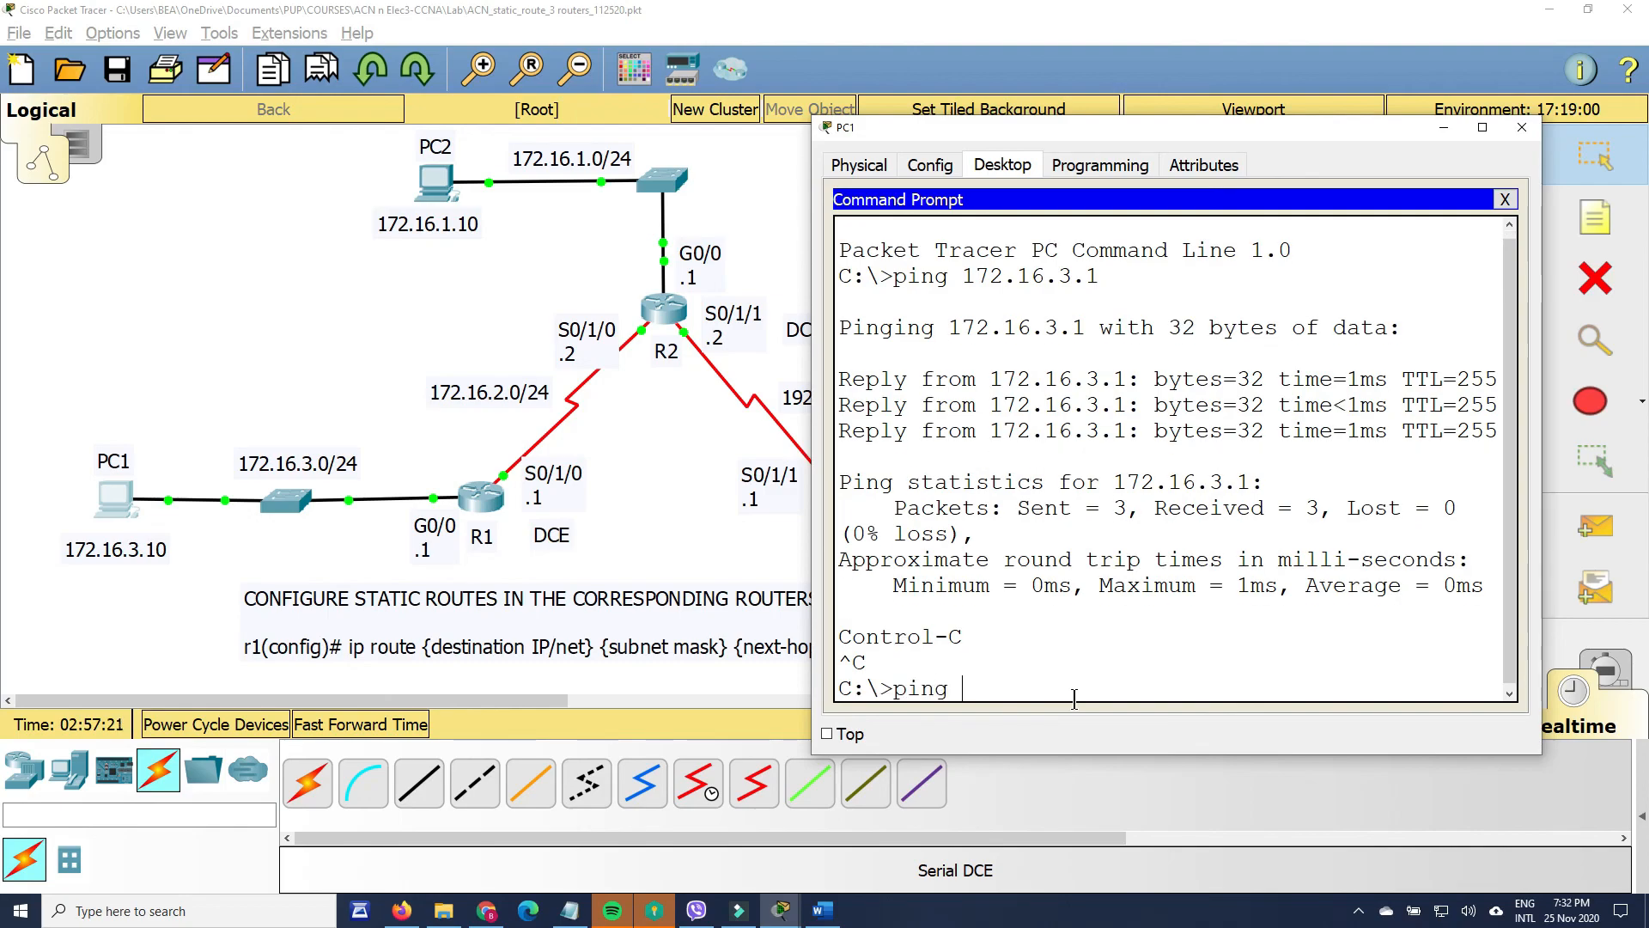
{"action": "type", "text": "172.16.1.10"}
{"action": "key", "text": "Return"}
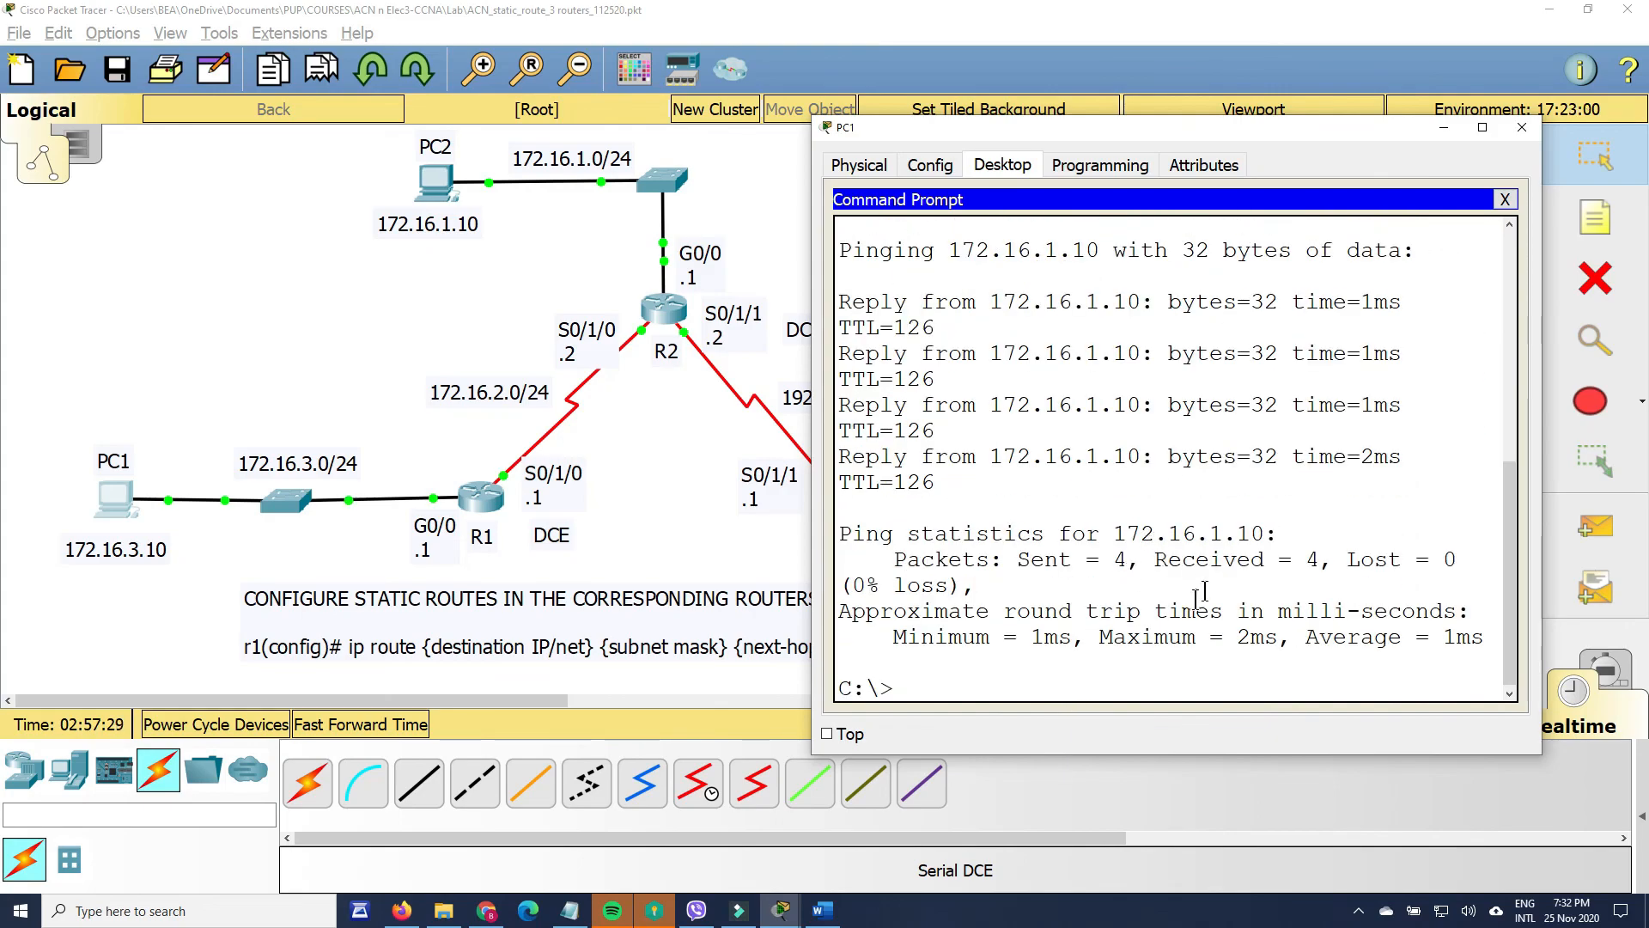
{"action": "left_click", "coordinate": [1444, 128]}
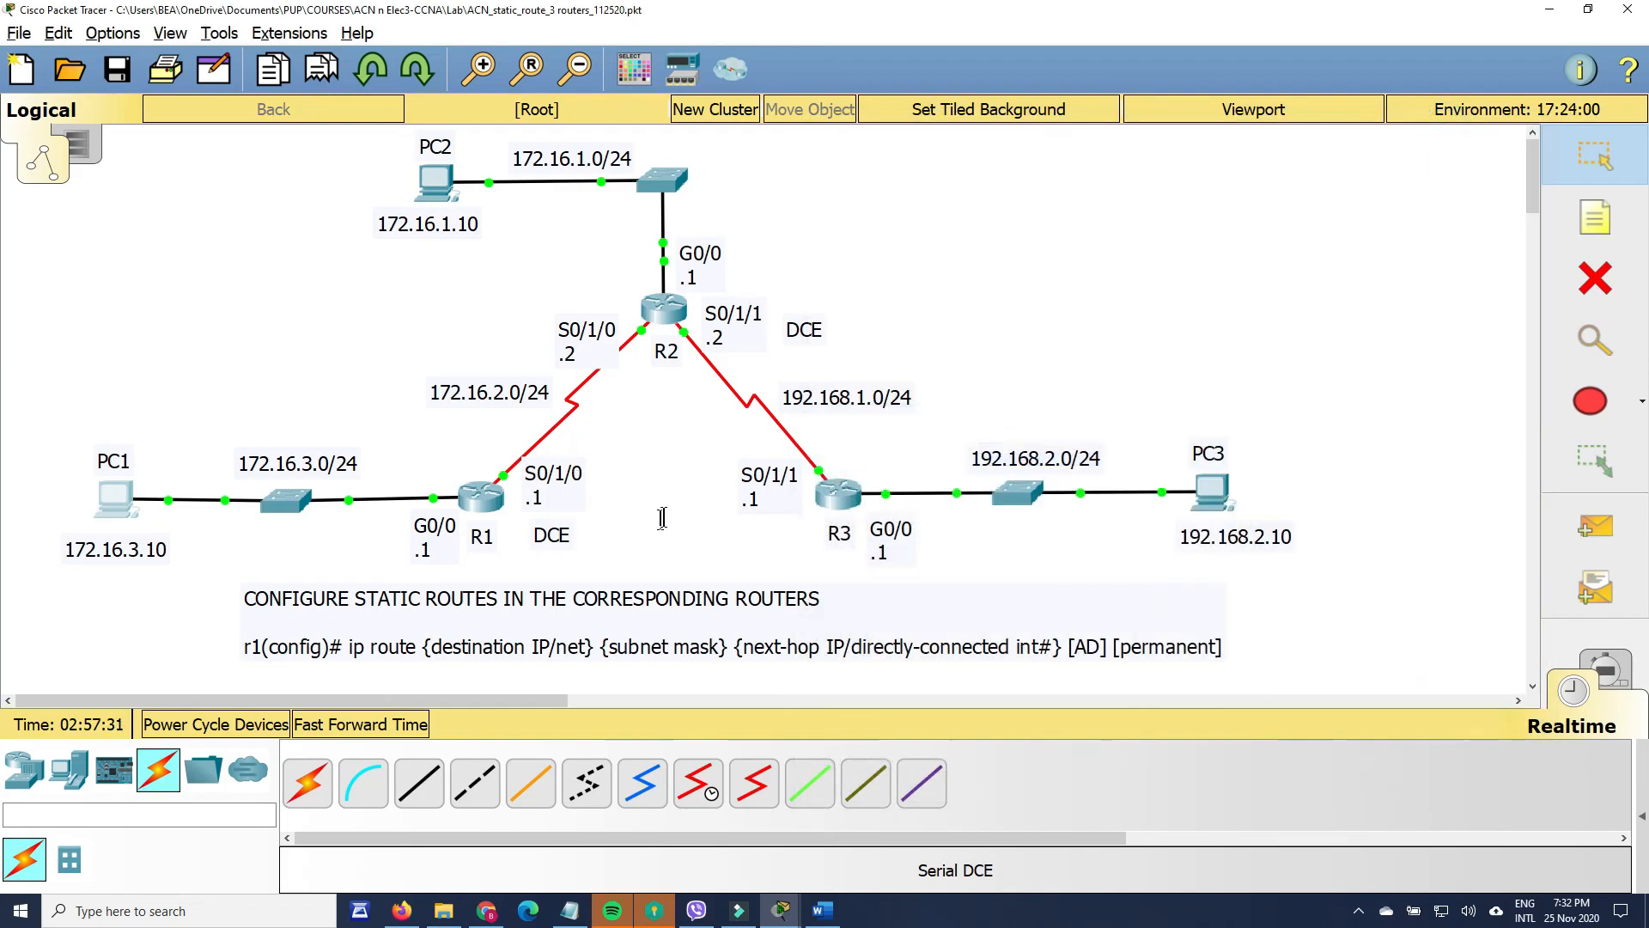